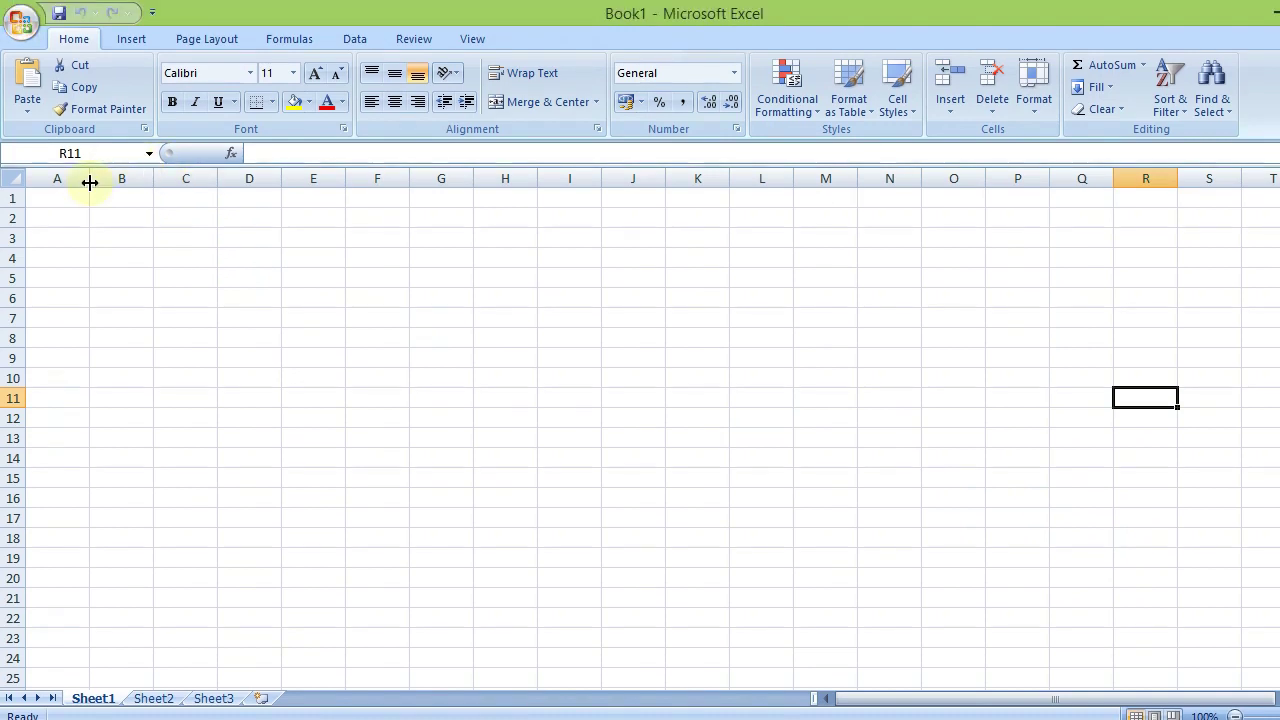
# Type 'YAYASAN PENDIDIKAN BNKP NIAS SELATAN' in A1 and 'SMK SWASTA KRISTEN BNKP TELUK DALAM' in A2
pyautogui.click(77, 175)
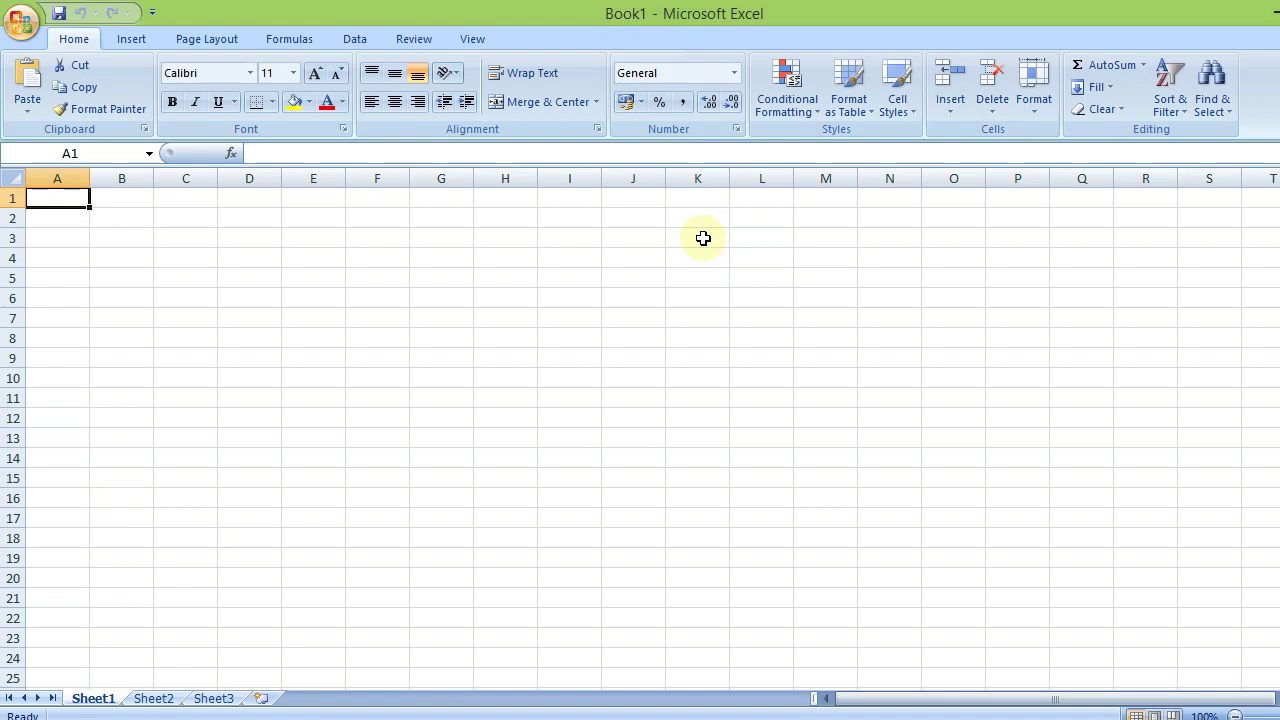
pyautogui.press('BackSpace')
pyautogui.write('YAYA')
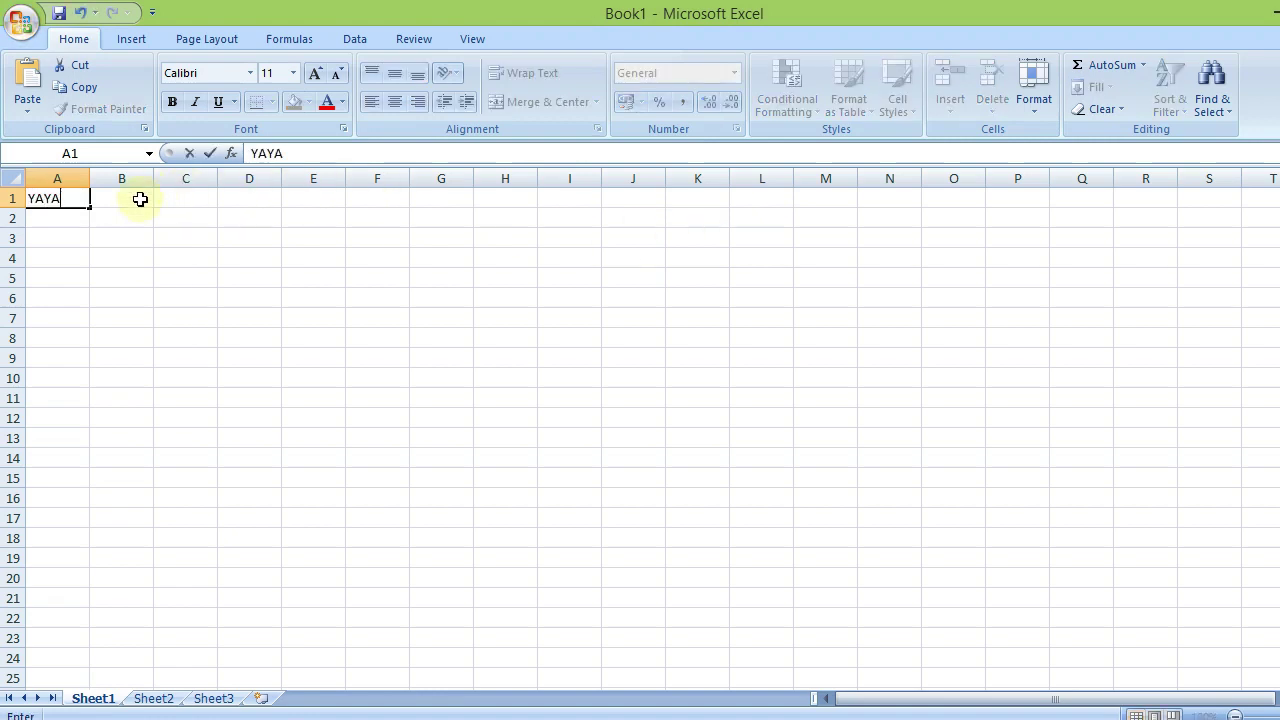
pyautogui.write('SAN PENDIDI')
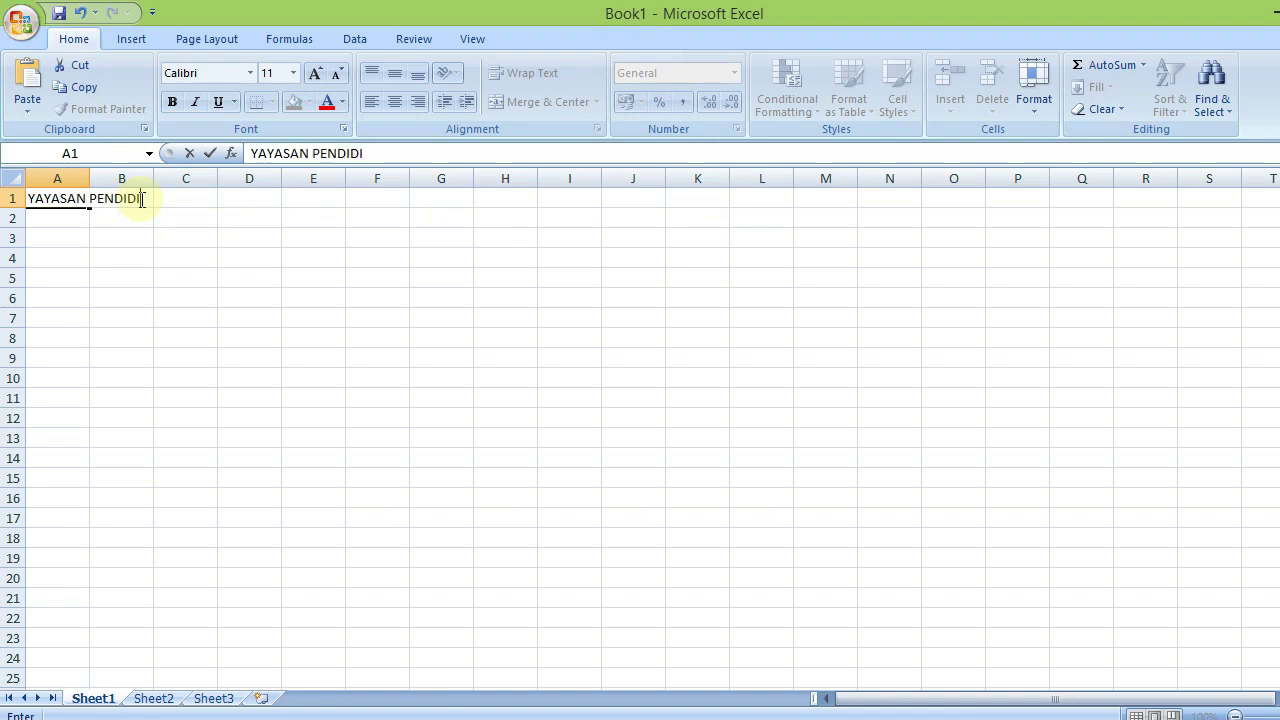
pyautogui.write('KAN BNKP NIAS S')
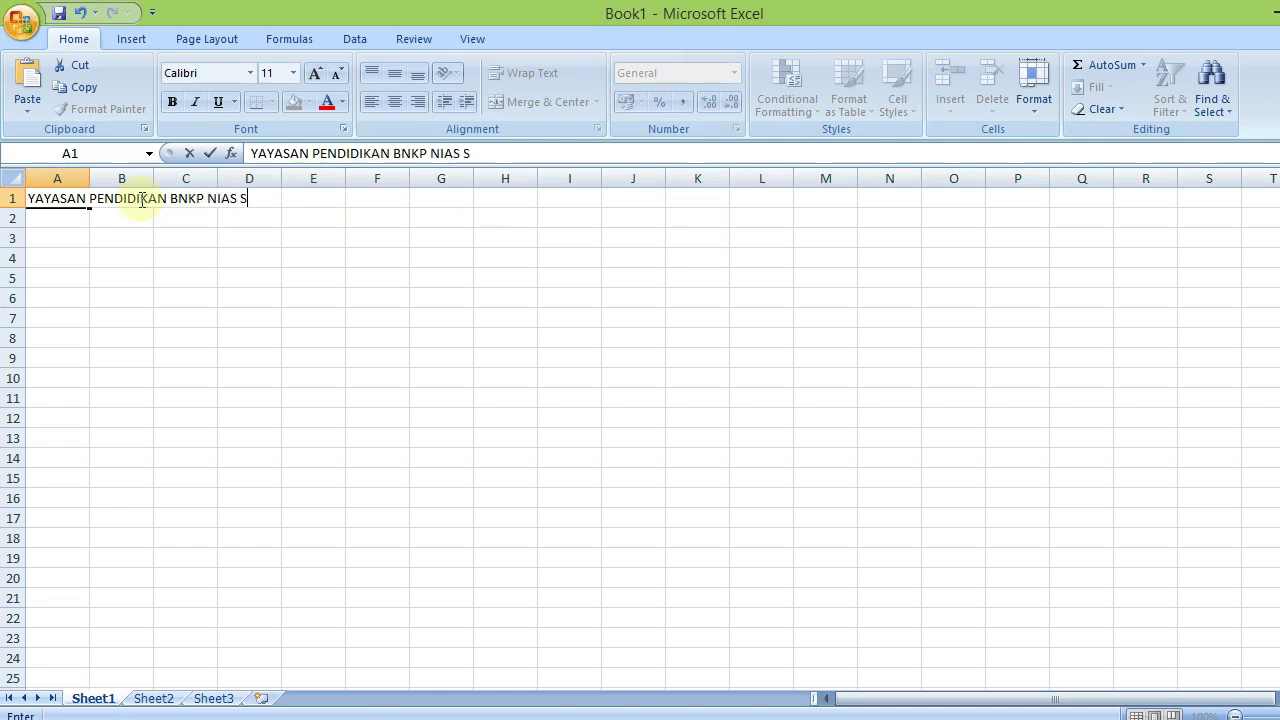
pyautogui.write('ELATAN')
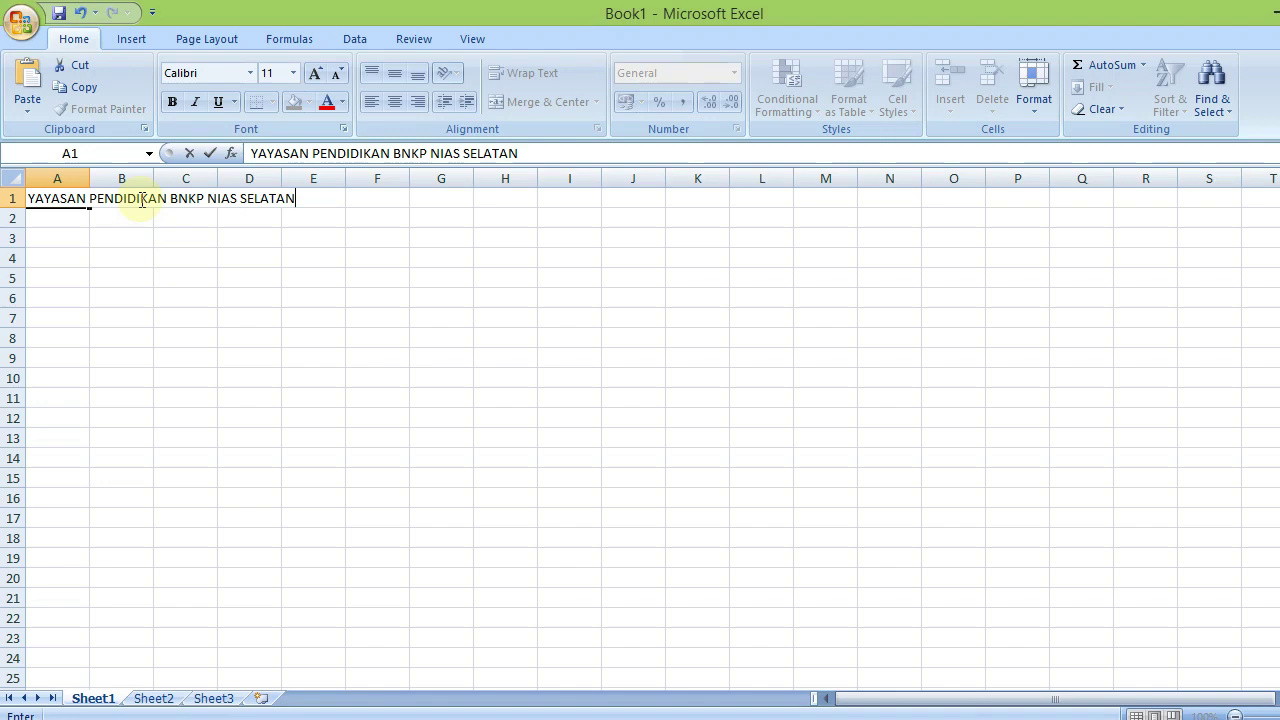
pyautogui.press('Return')
pyautogui.write('SMK SWAS')
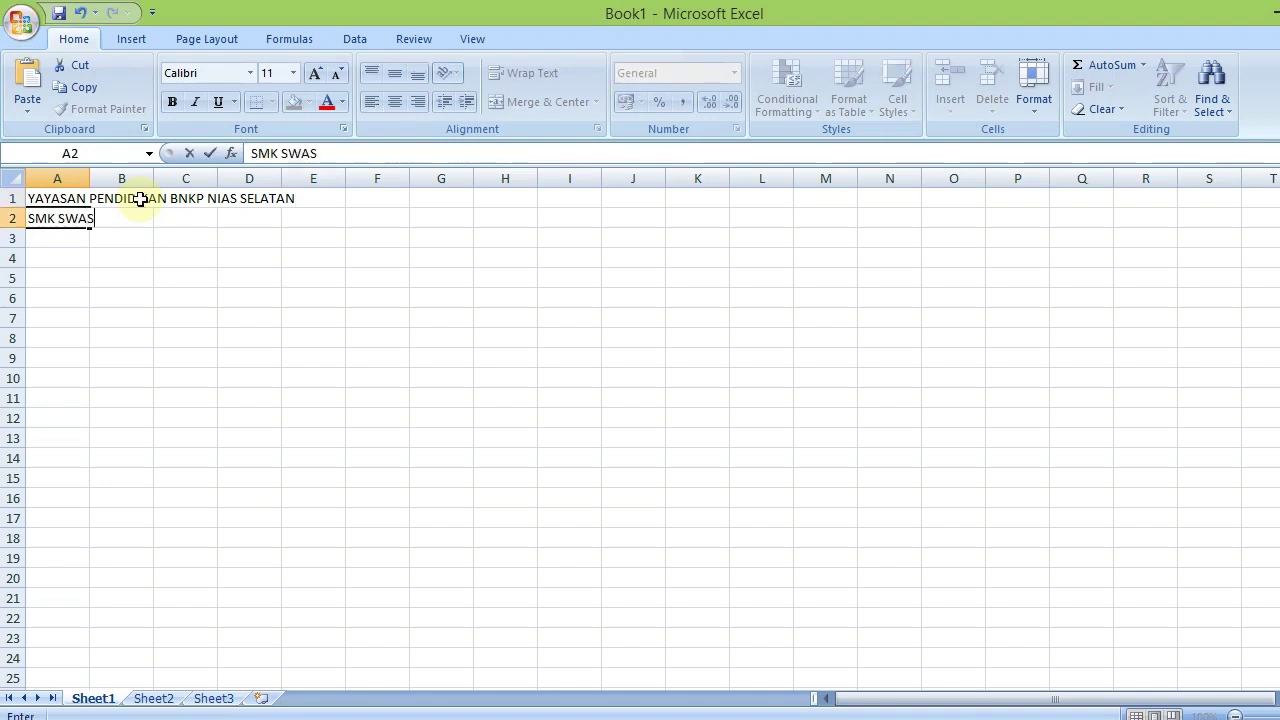
pyautogui.write('TA KRISTEN BNK')
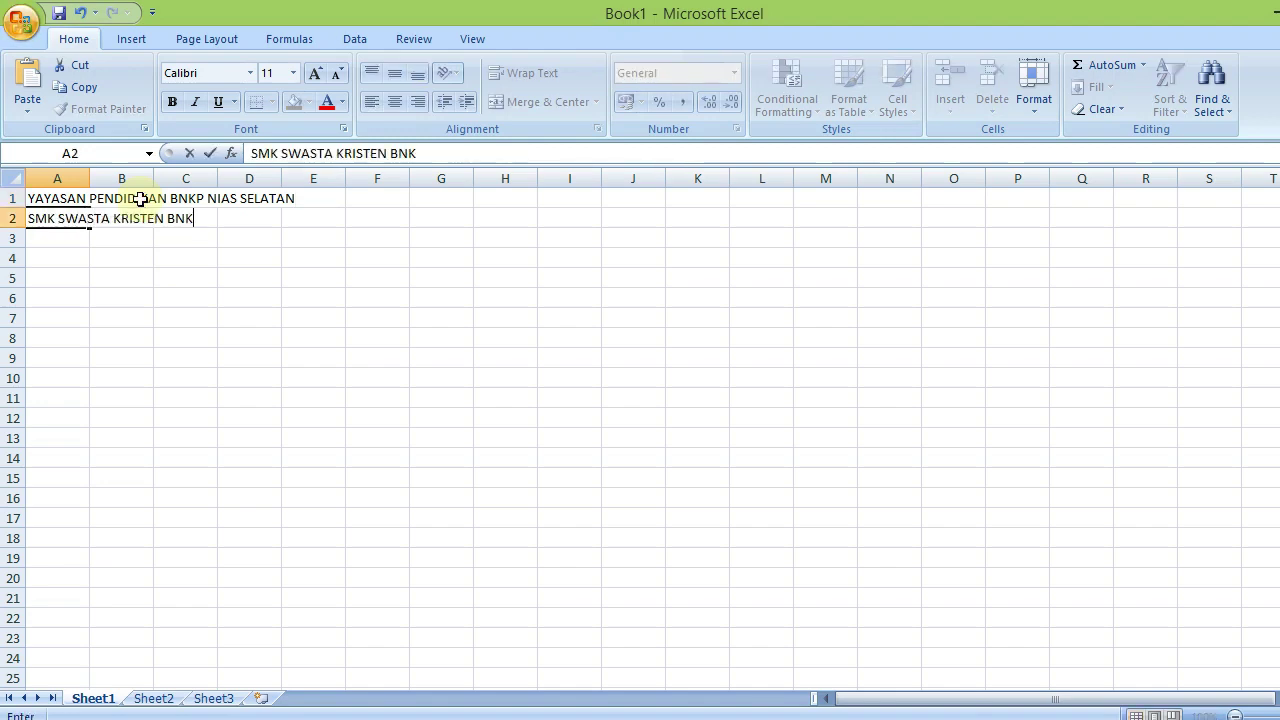
pyautogui.write('P TELUK DALAM')
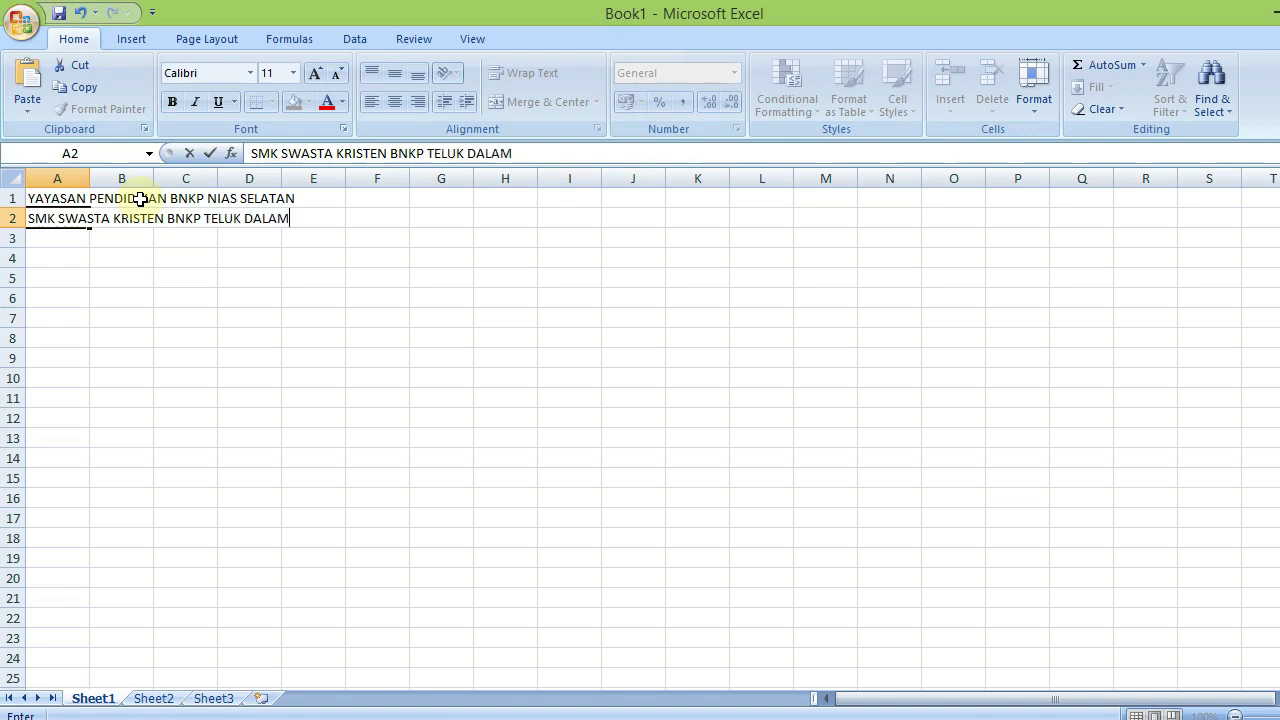
# Enter the school's NIS, NSS and NPSN registration numbers in A3 and its street address in A4
pyautogui.press('Return')
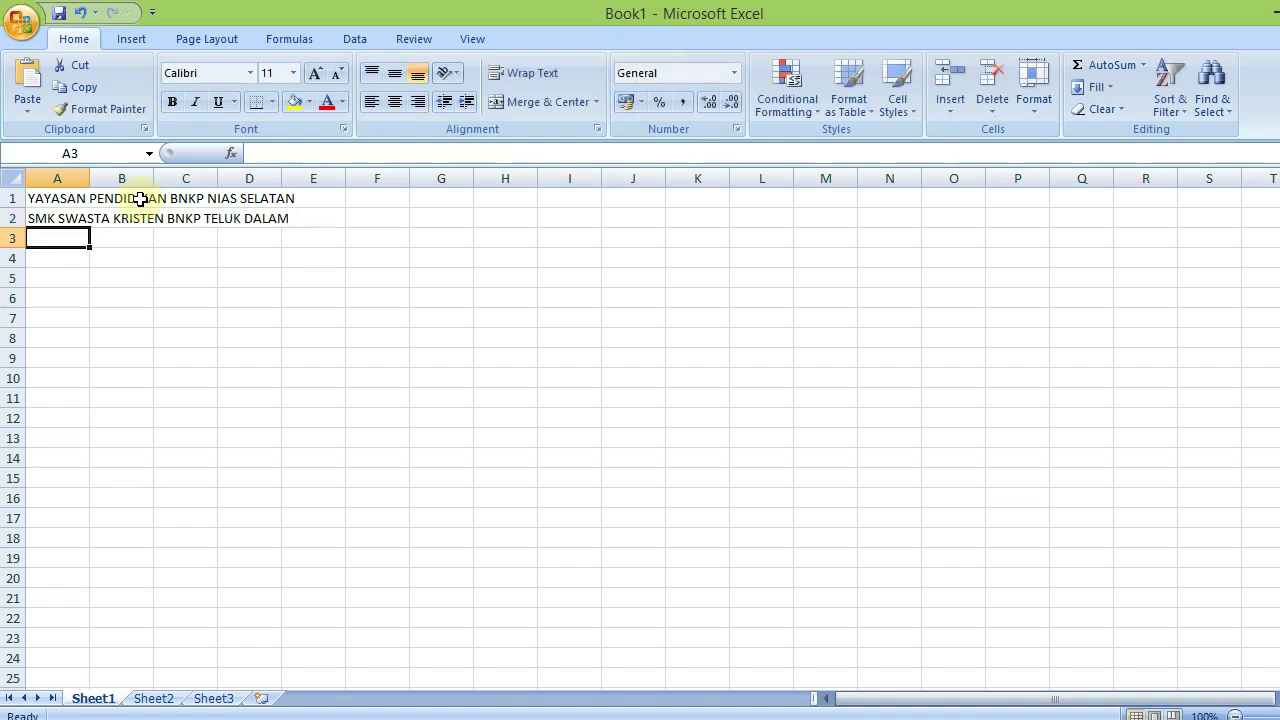
pyautogui.write('NIS')
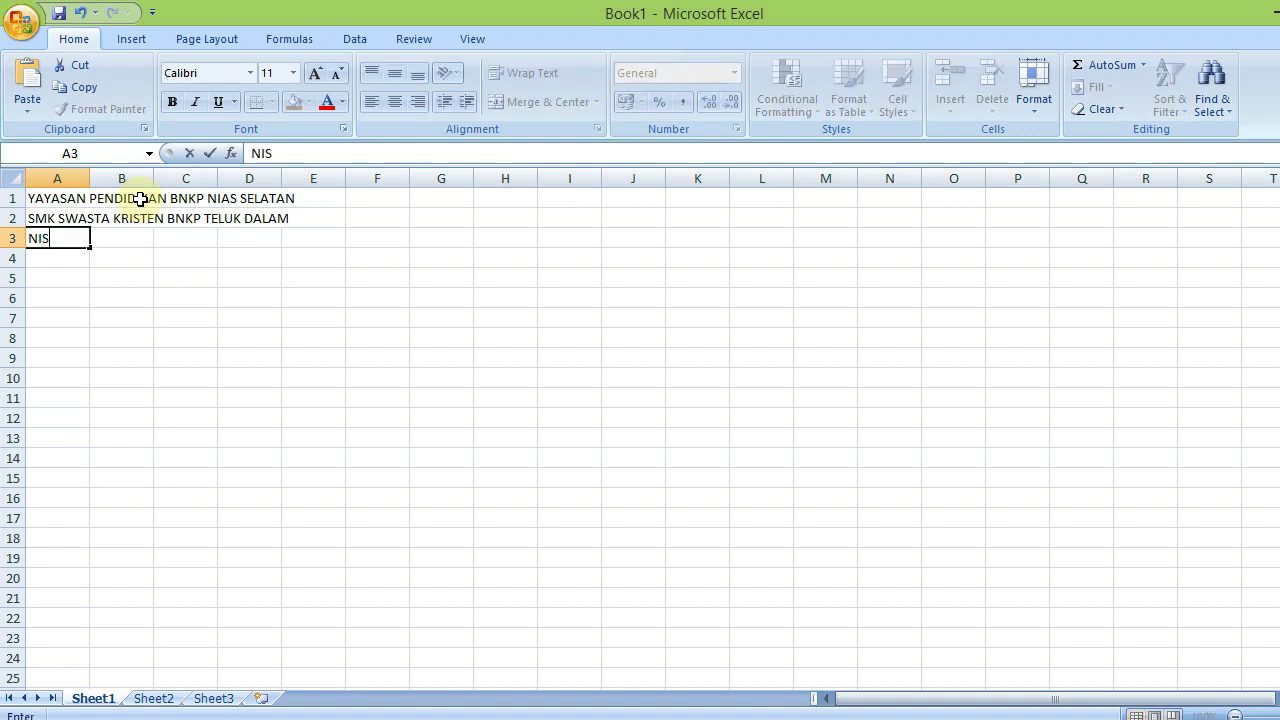
pyautogui.write(' : 4000020 NSS')
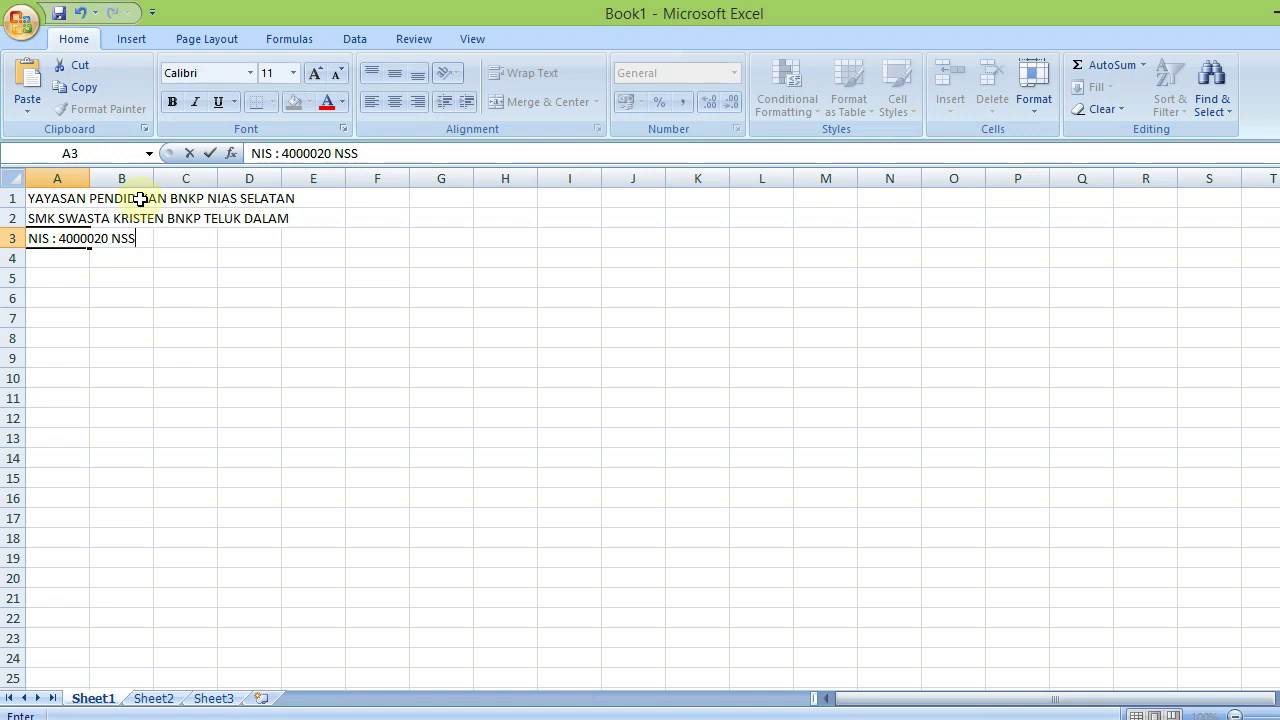
pyautogui.write(' : 40207170')
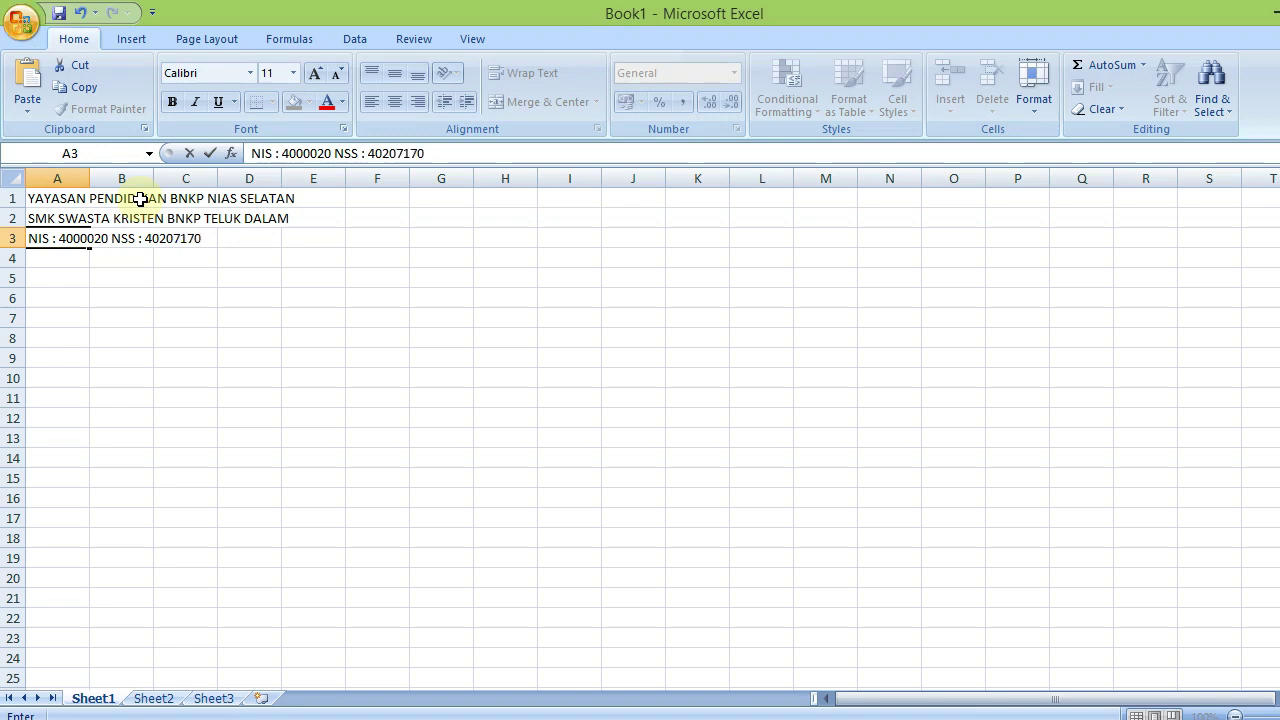
pyautogui.write('06002 N')
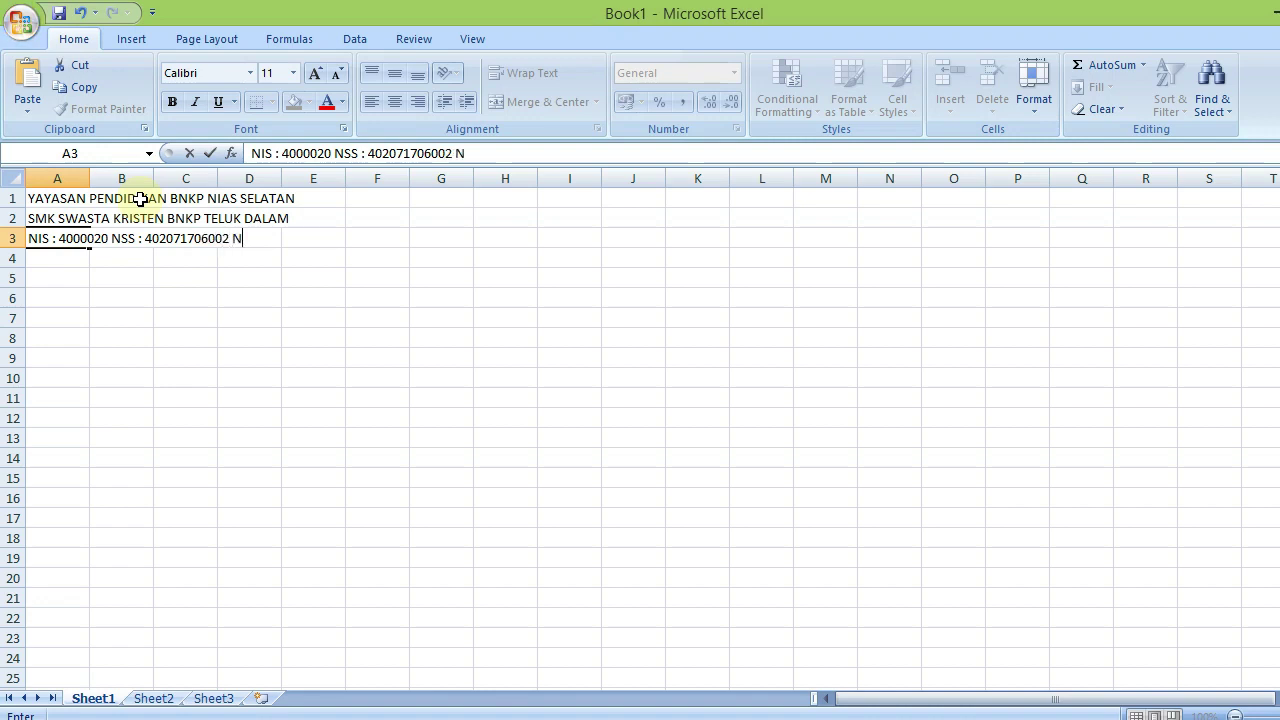
pyautogui.write('PSN')
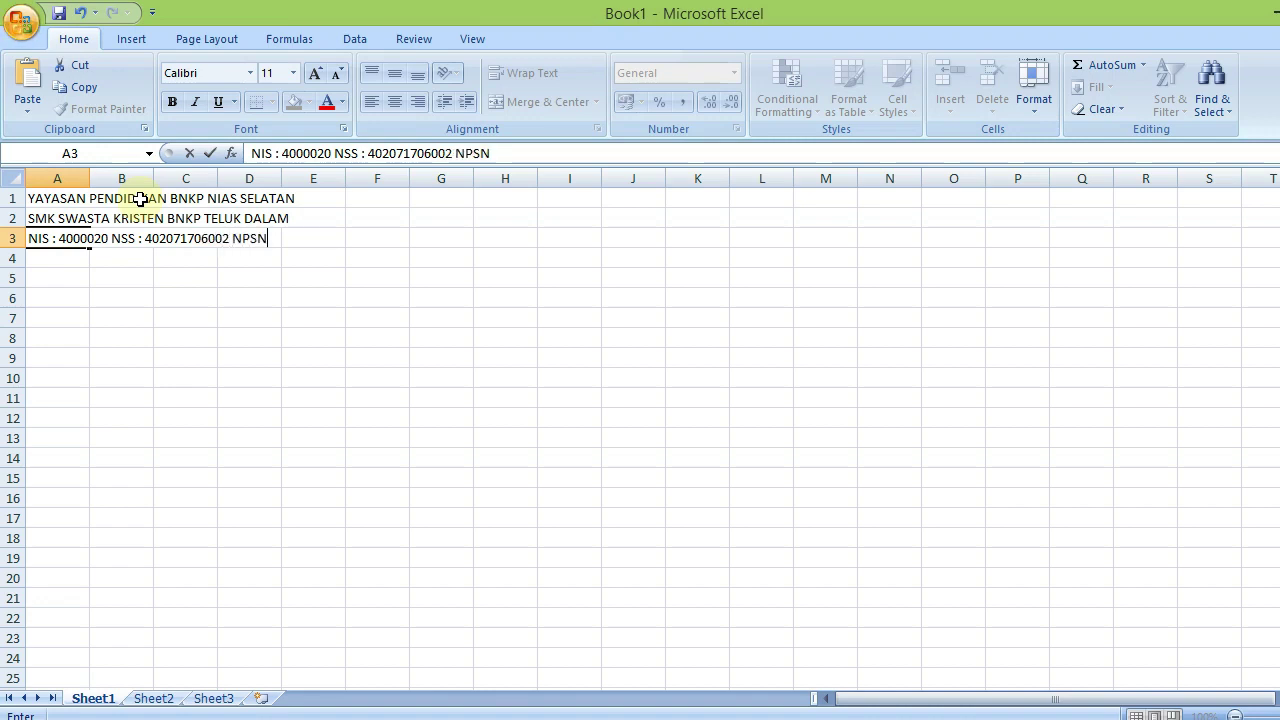
pyautogui.write(' : 1025')
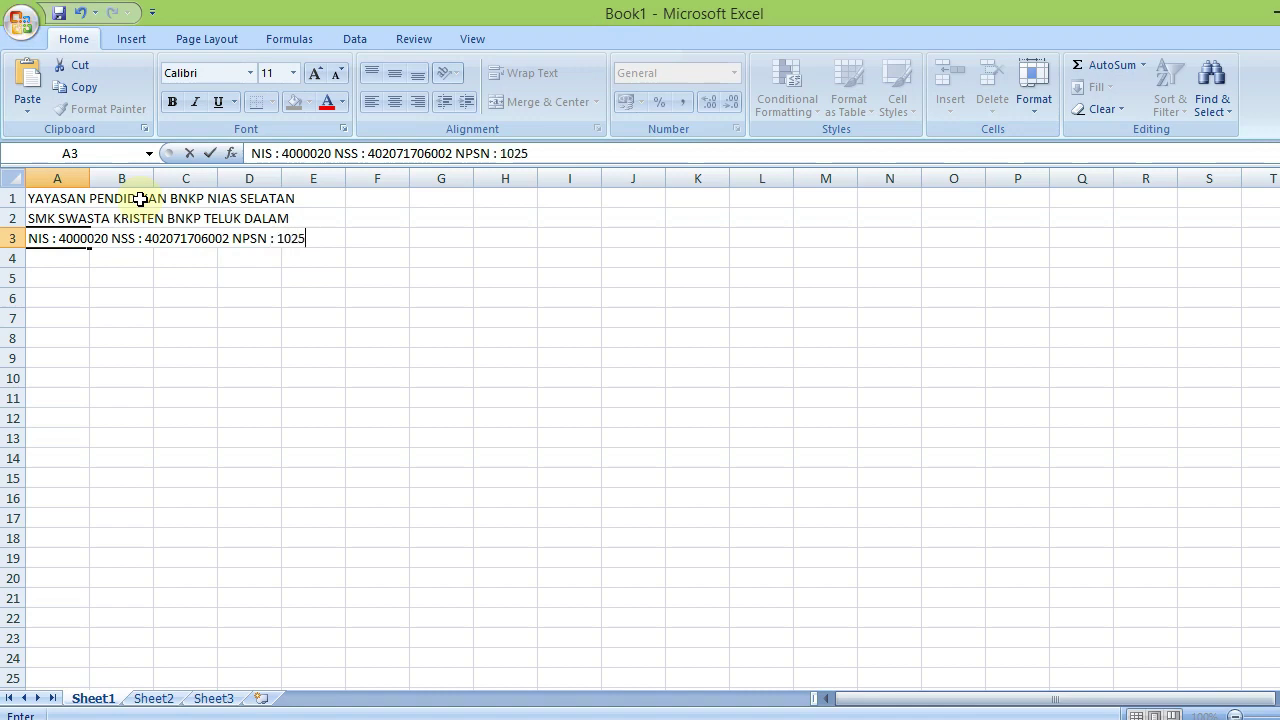
pyautogui.write('8233')
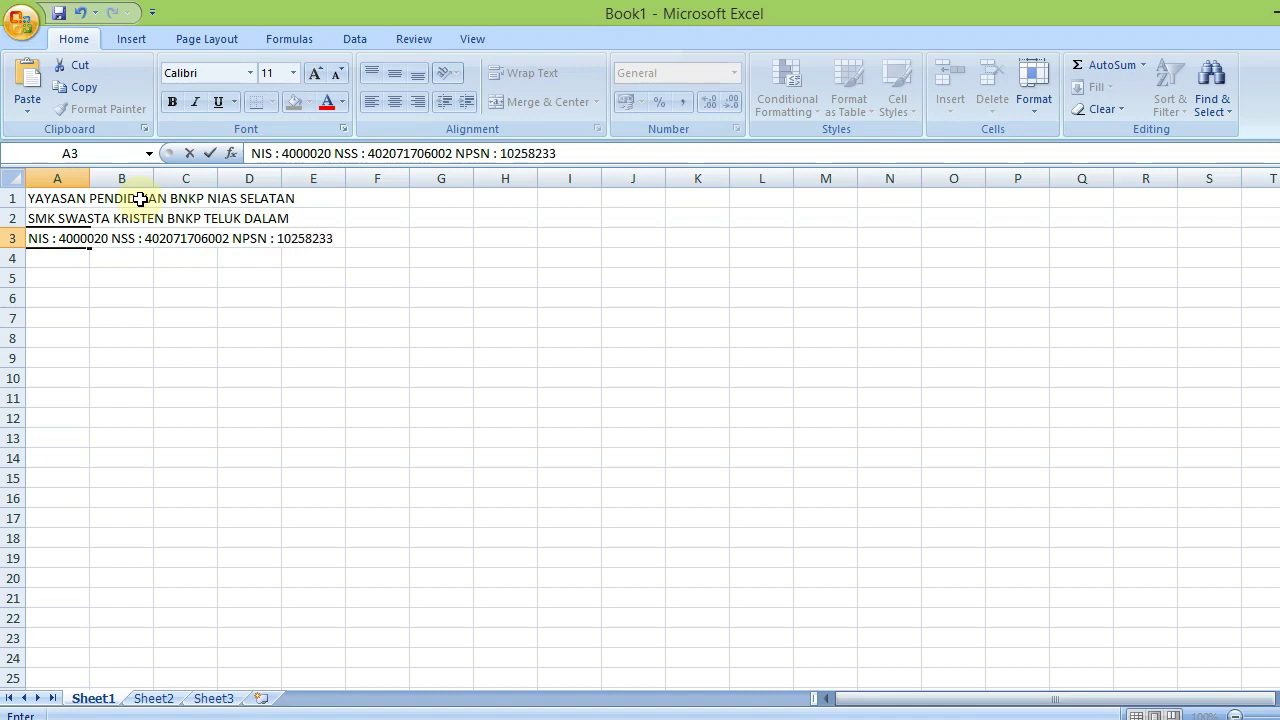
pyautogui.press('Return')
pyautogui.write('Jl. G')
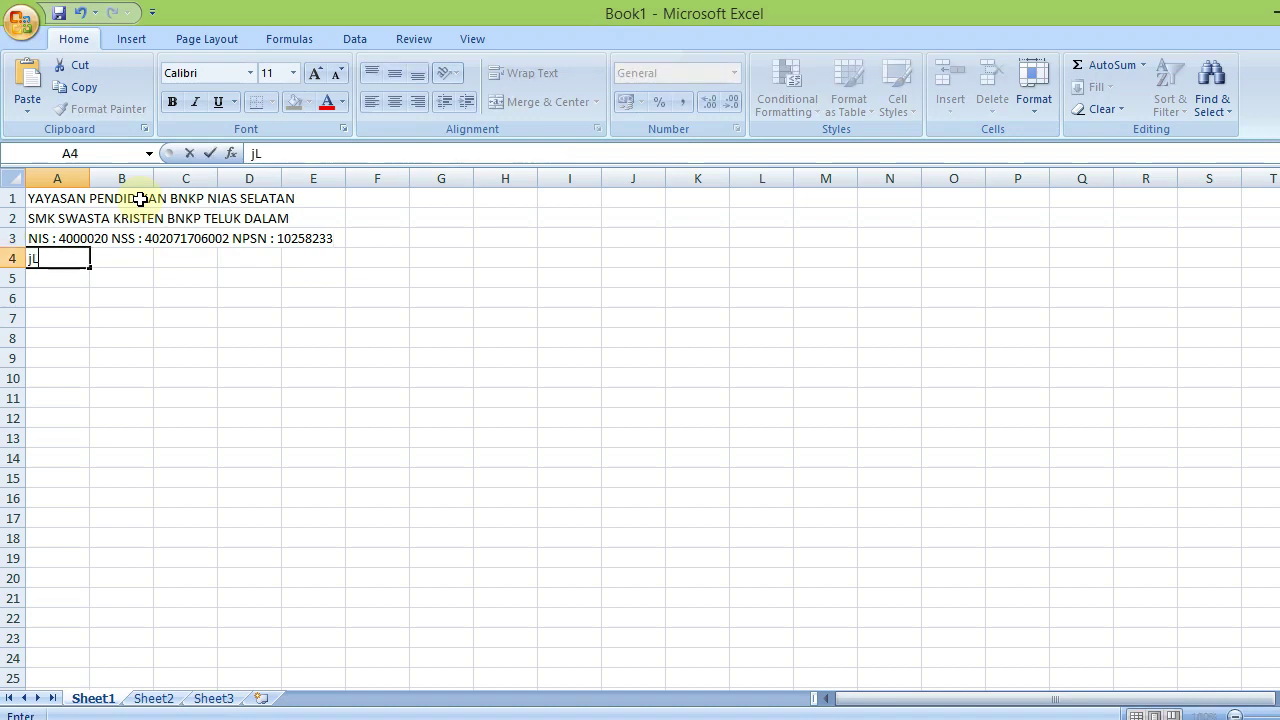
pyautogui.write('ereja E')
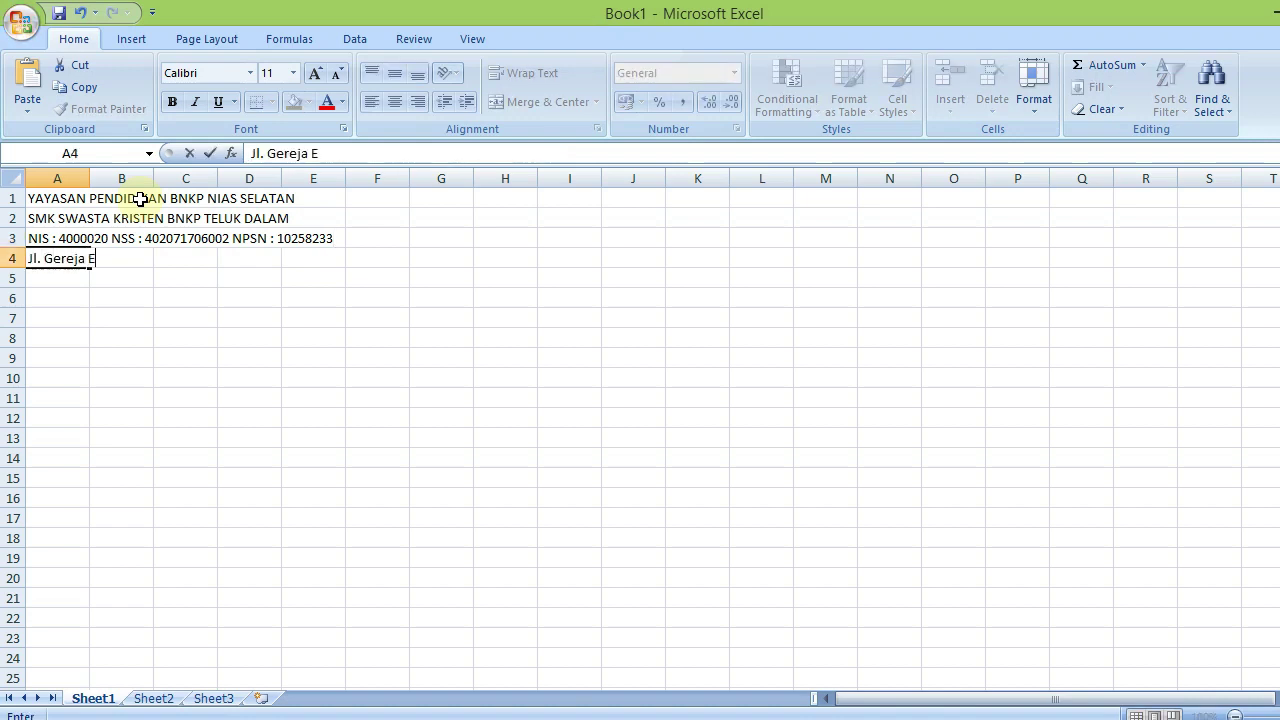
pyautogui.write('x. Asaram')
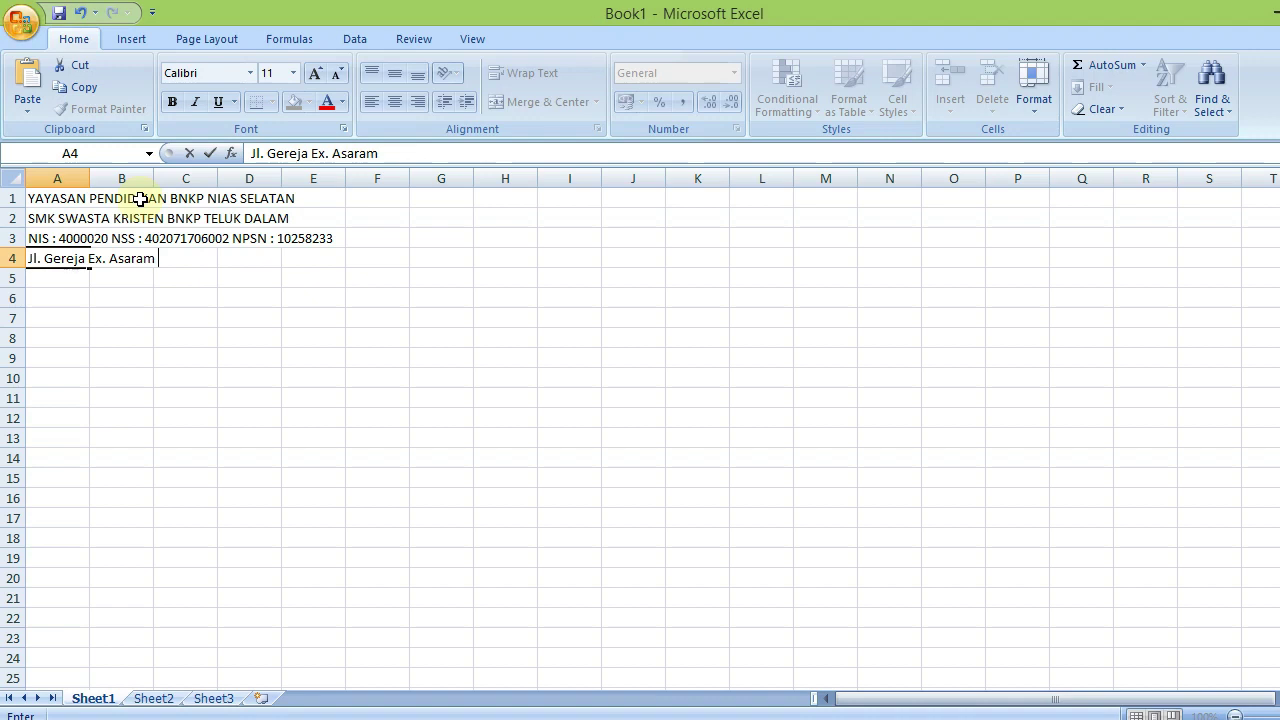
pyautogui.press('BackSpace')
pyautogui.press('BackSpace')
pyautogui.press('BackSpace')
pyautogui.press('BackSpace')
pyautogui.write('rama Kudus B')
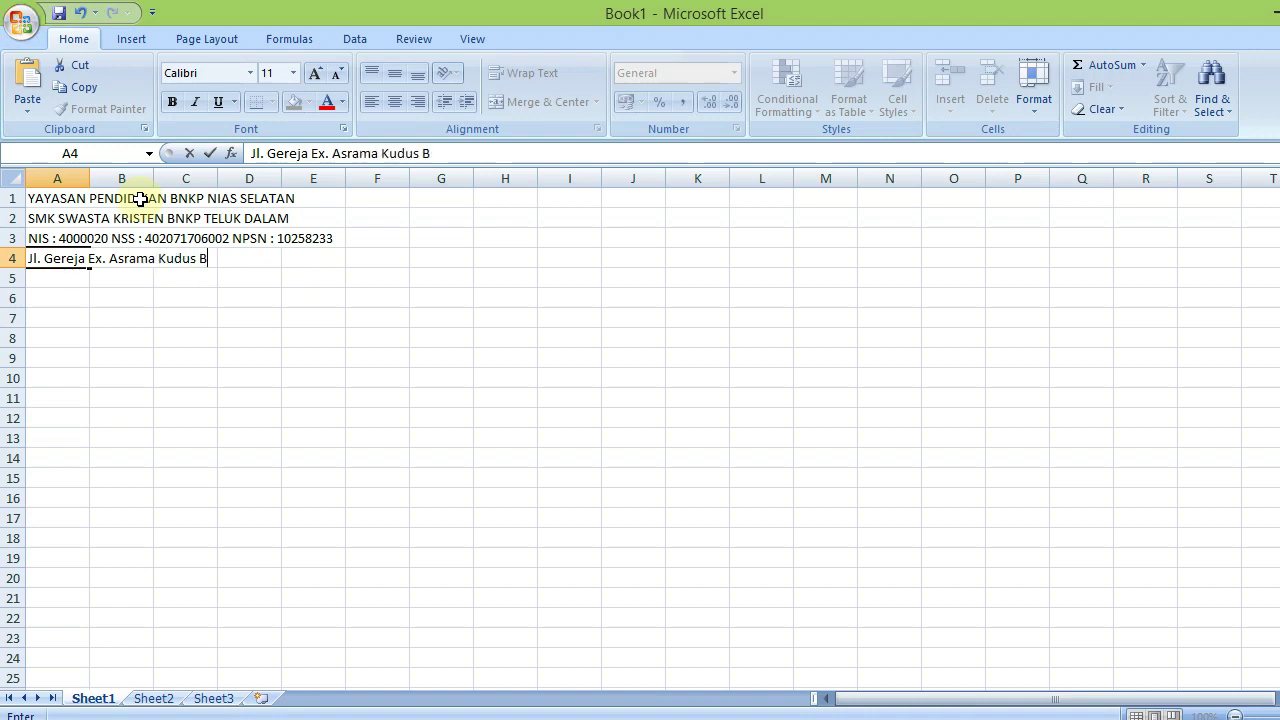
pyautogui.write('NKP Telu')
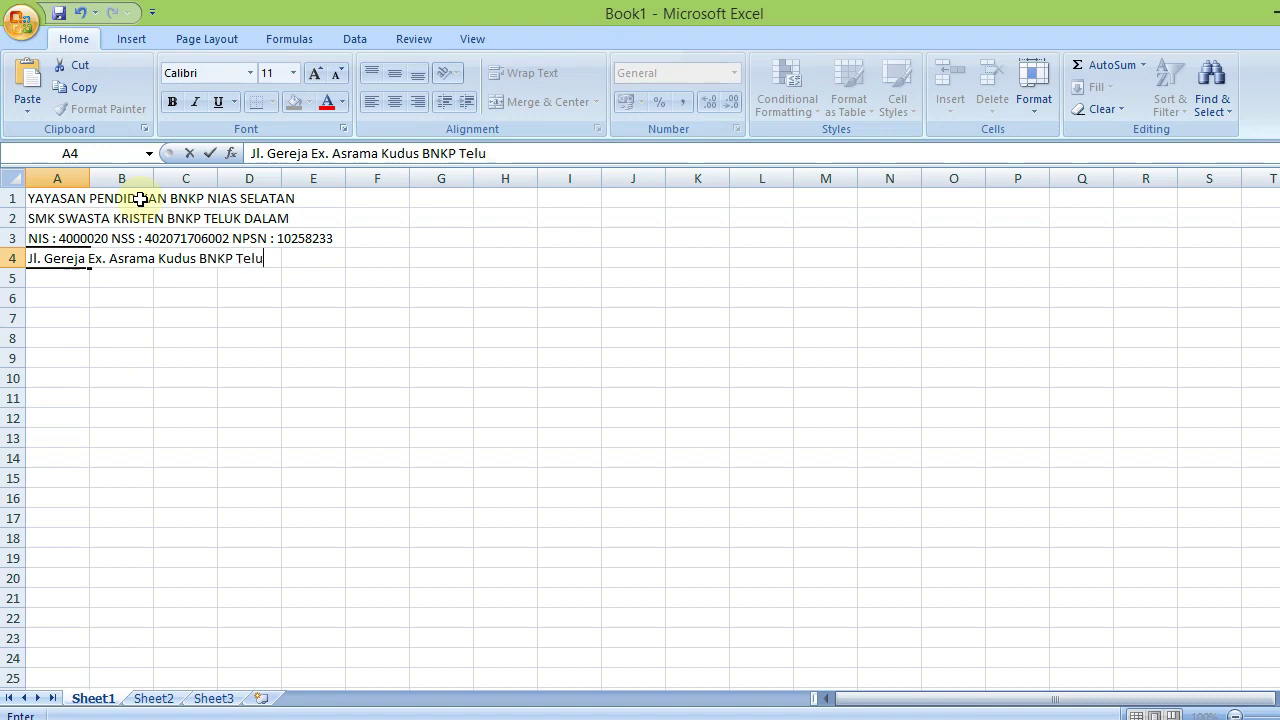
pyautogui.write('kdalam')
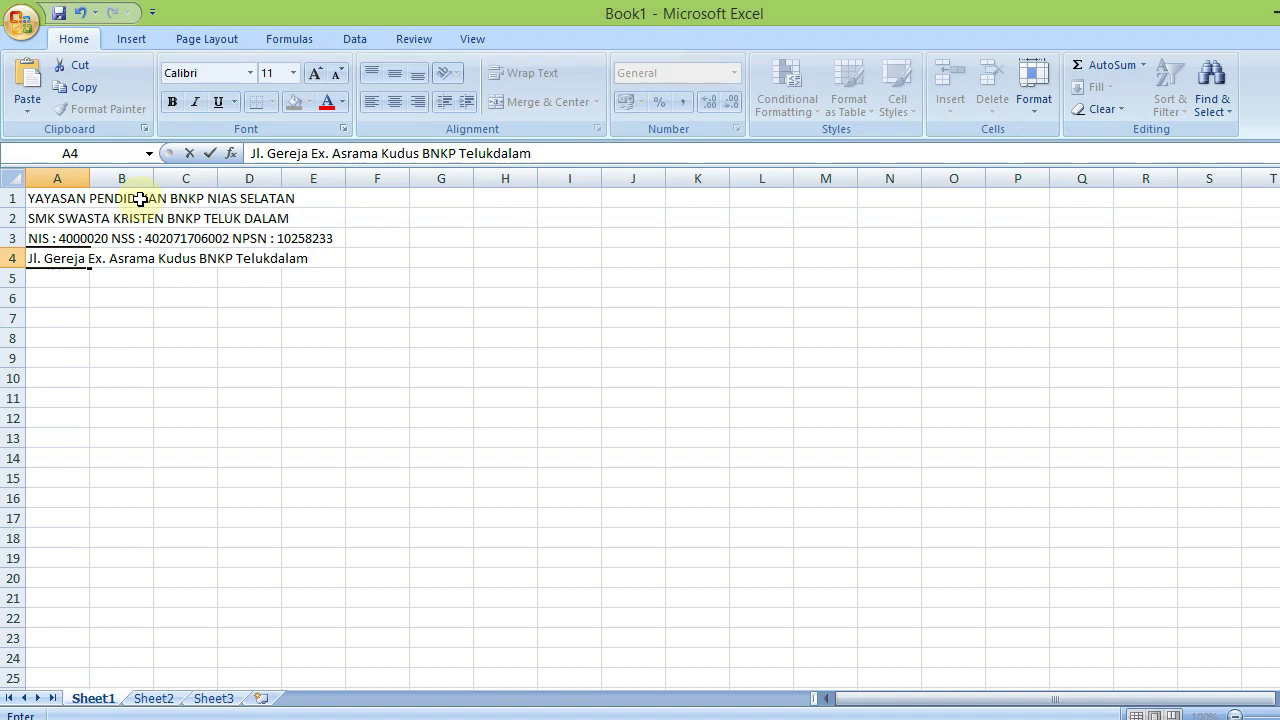
pyautogui.write(' 22865')
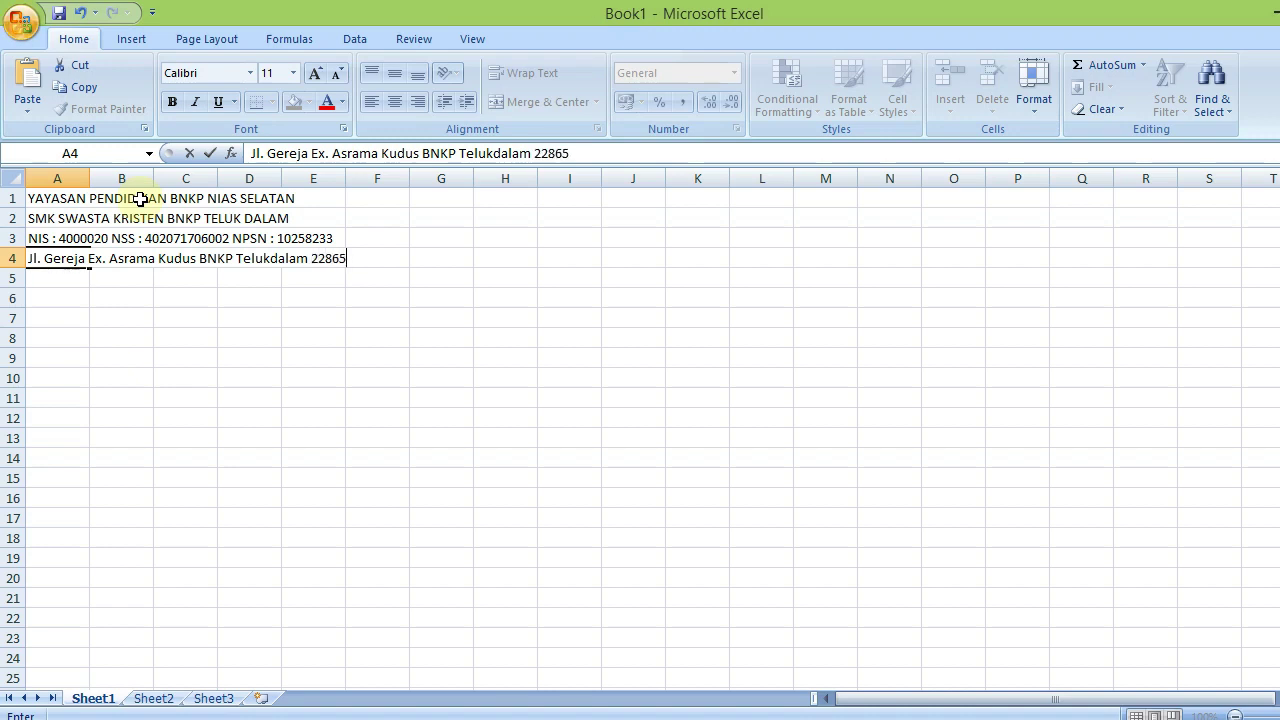
# Type 'KABUPATEN NIAS SELATAN' in A5, correcting the typos
pyautogui.press('Return')
pyautogui.write('KABUA')
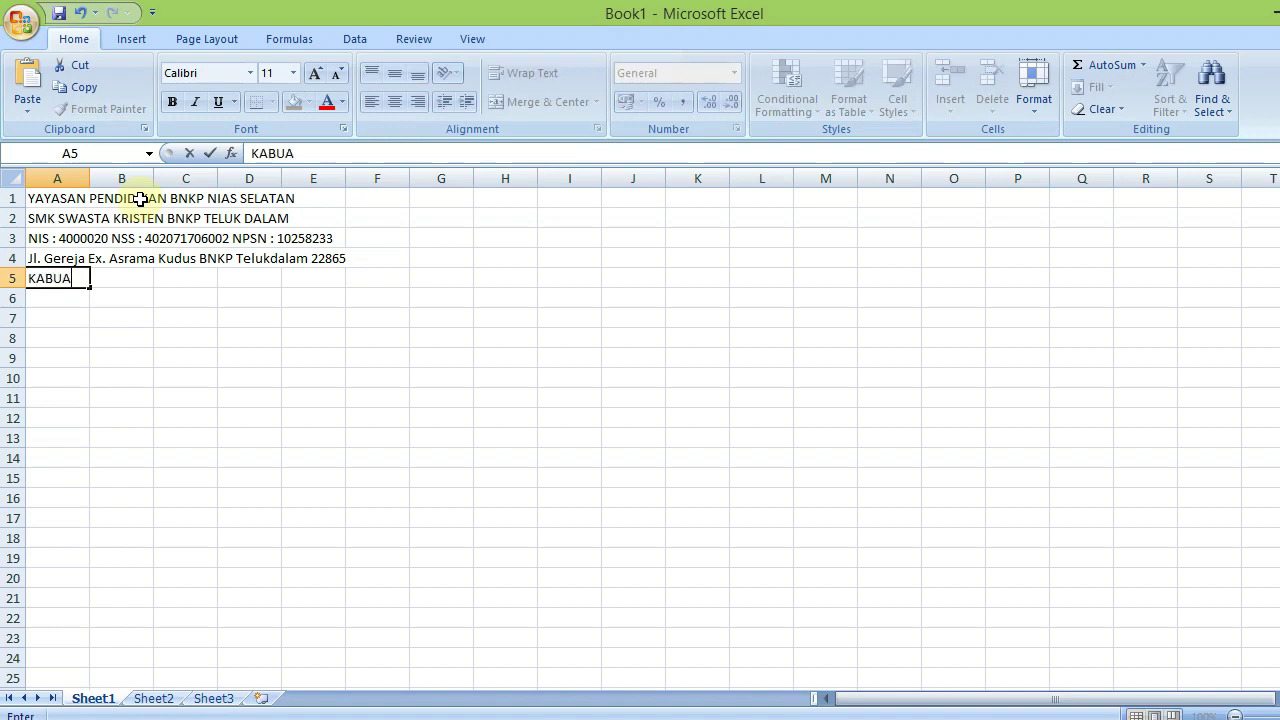
pyautogui.press('BackSpace')
pyautogui.write('PATEN NIASE')
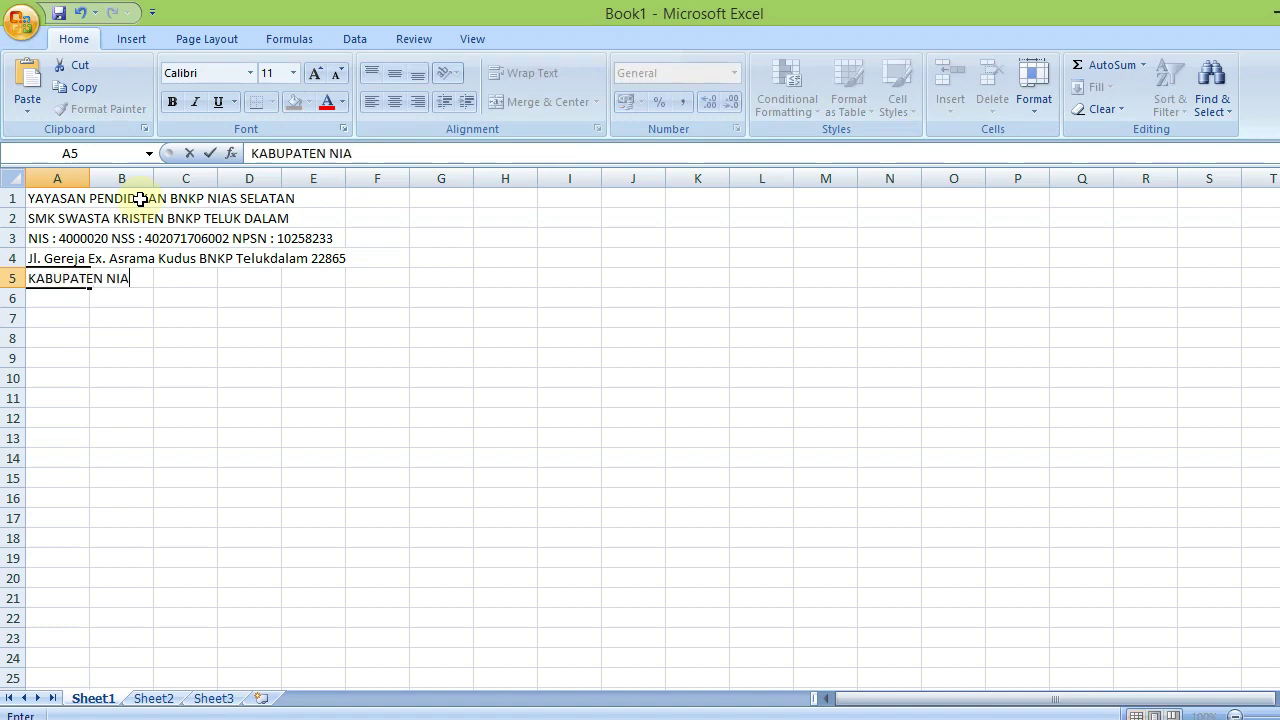
pyautogui.press('BackSpace')
pyautogui.press('BackSpace')
pyautogui.write('SELATAN')
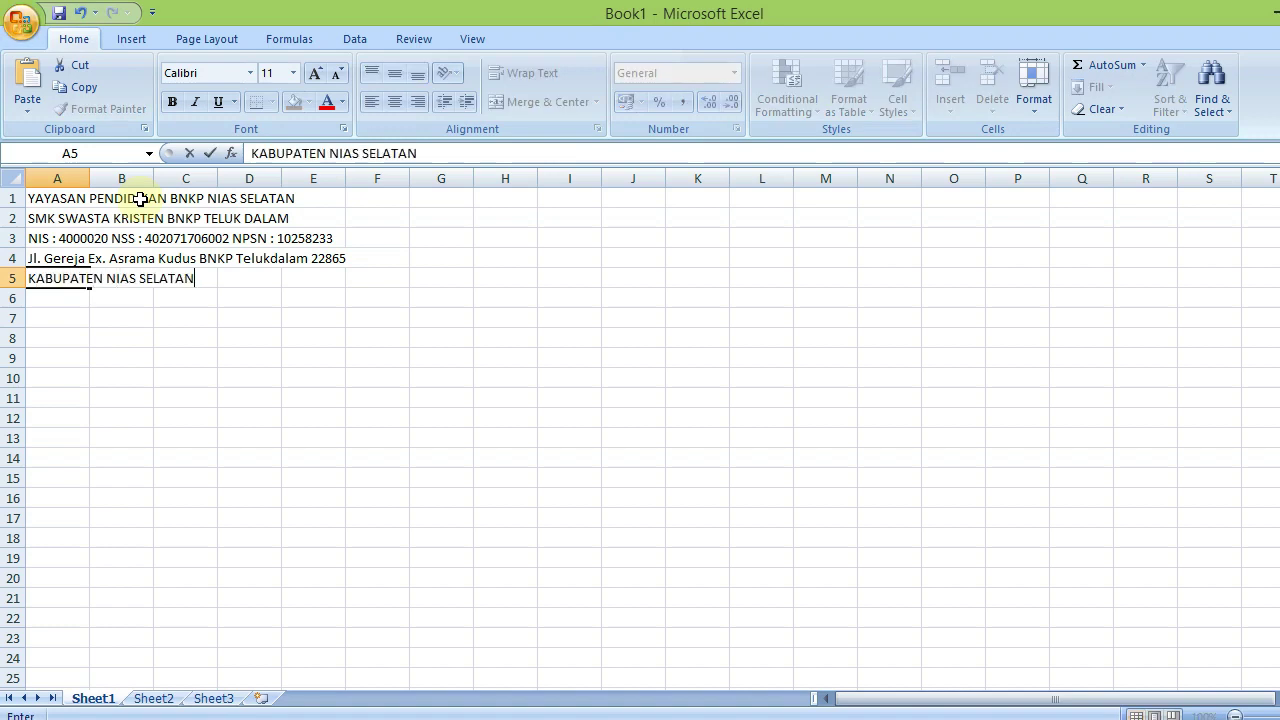
pyautogui.press('Return')
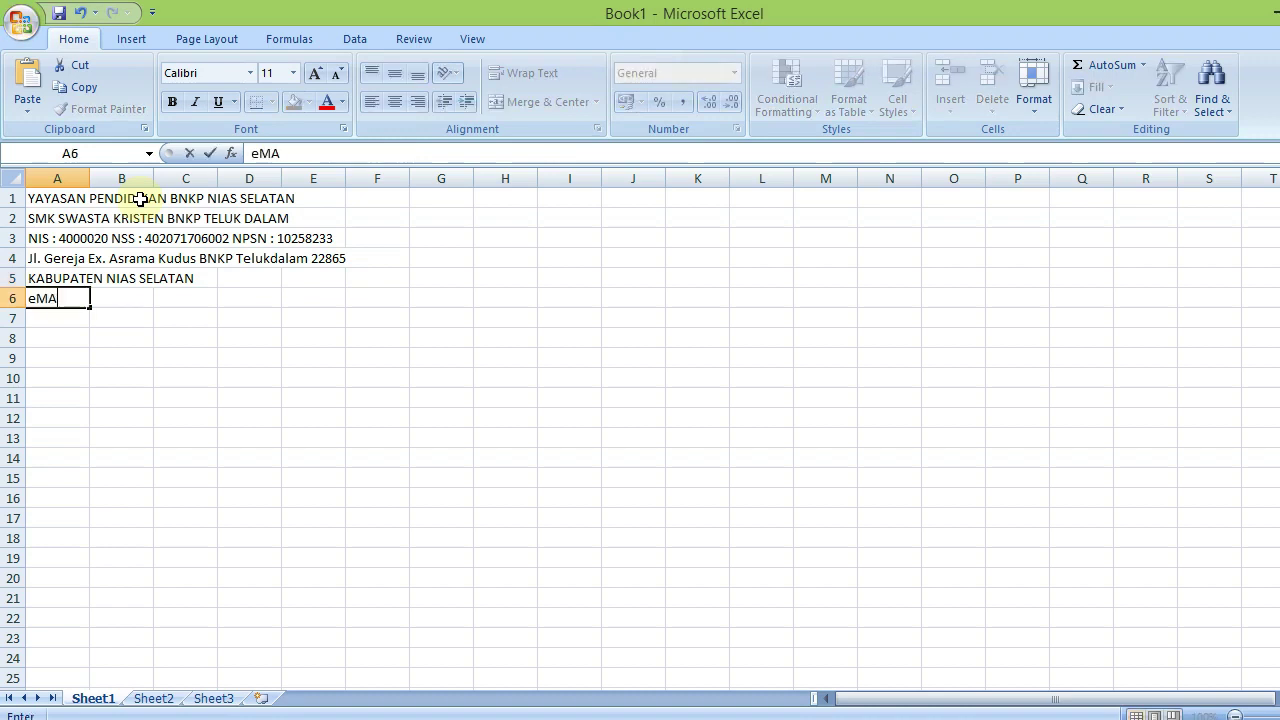
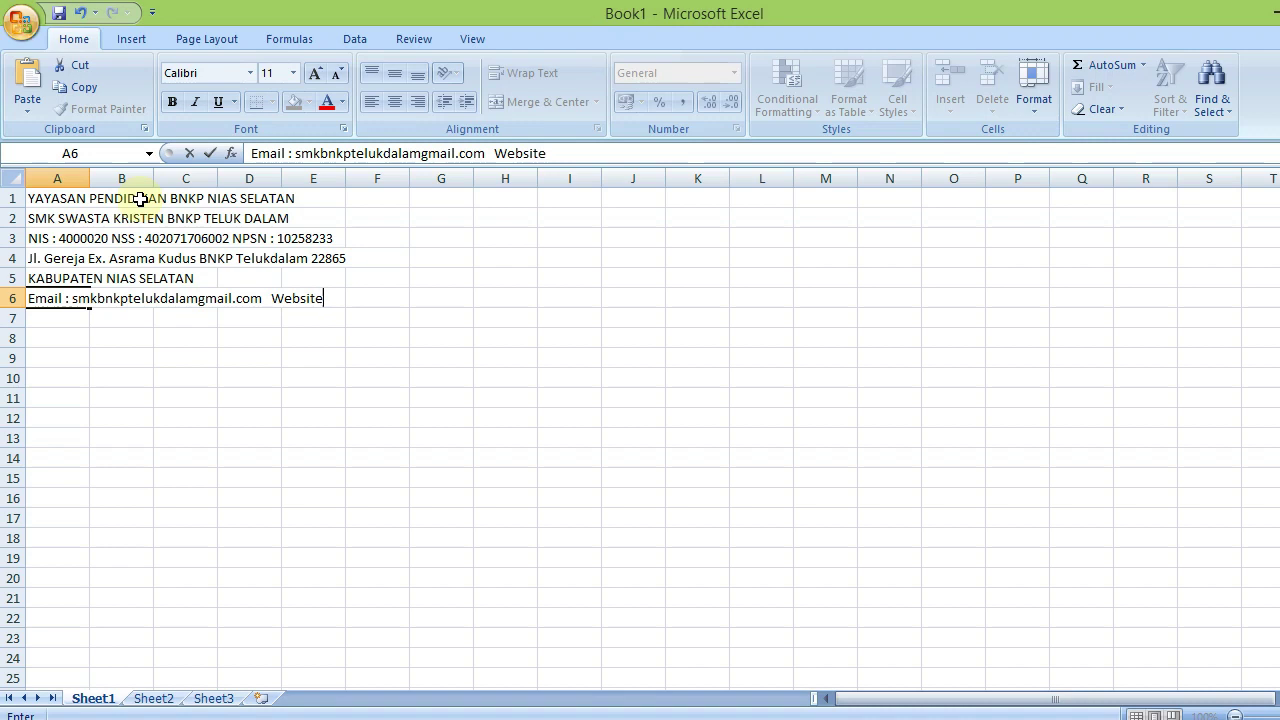
# Fill A6 with the school's e-mail address and the website smkbnkptd.sch
pyautogui.write(';')
pyautogui.press('BackSpace')
pyautogui.write(': smkbnk')
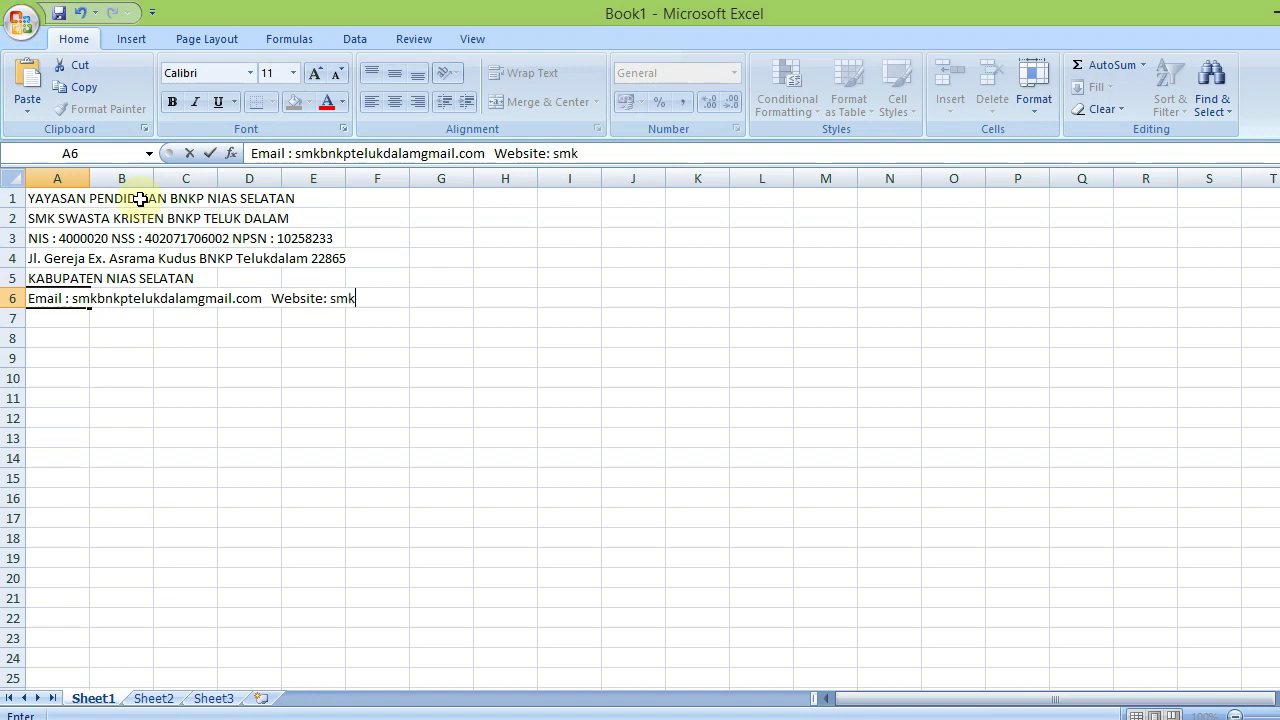
pyautogui.press('BackSpace')
pyautogui.press('BackSpace')
pyautogui.press('BackSpace')
pyautogui.press('BackSpace')
pyautogui.press('BackSpace')
pyautogui.write('mkbnkpt.')
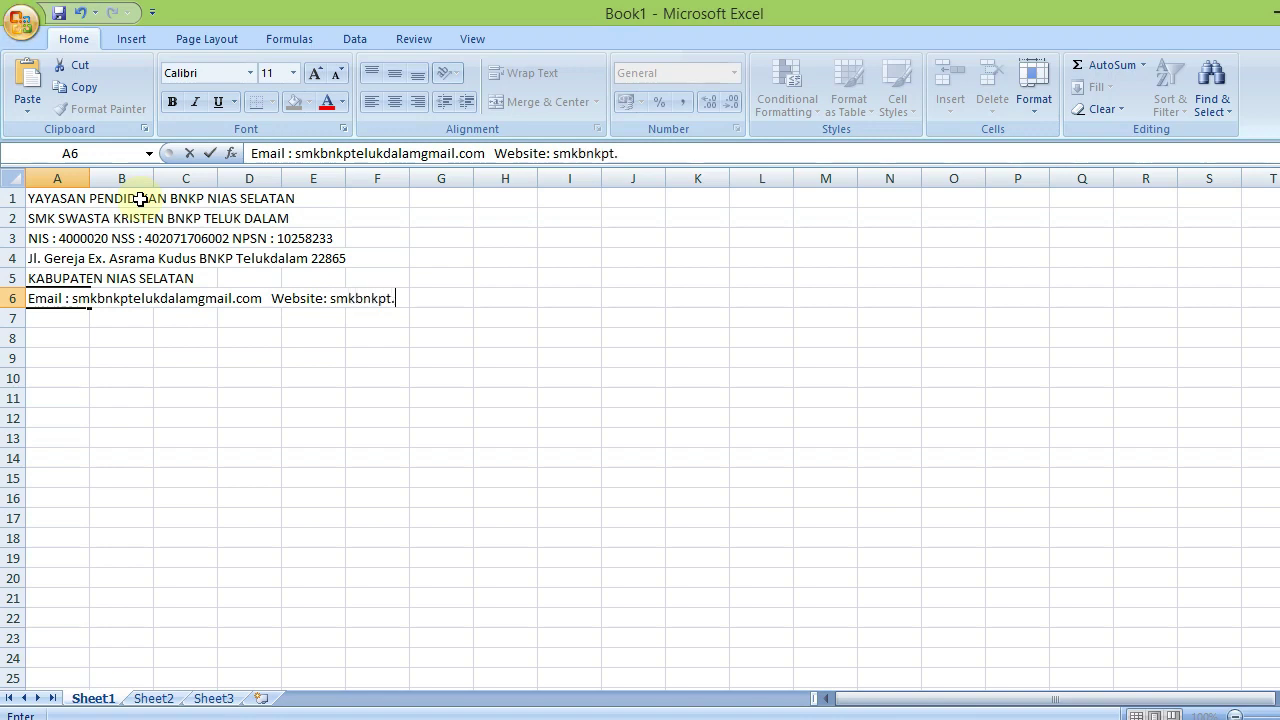
pyautogui.press('BackSpace')
pyautogui.write('d.sch')
pyautogui.press('Return')
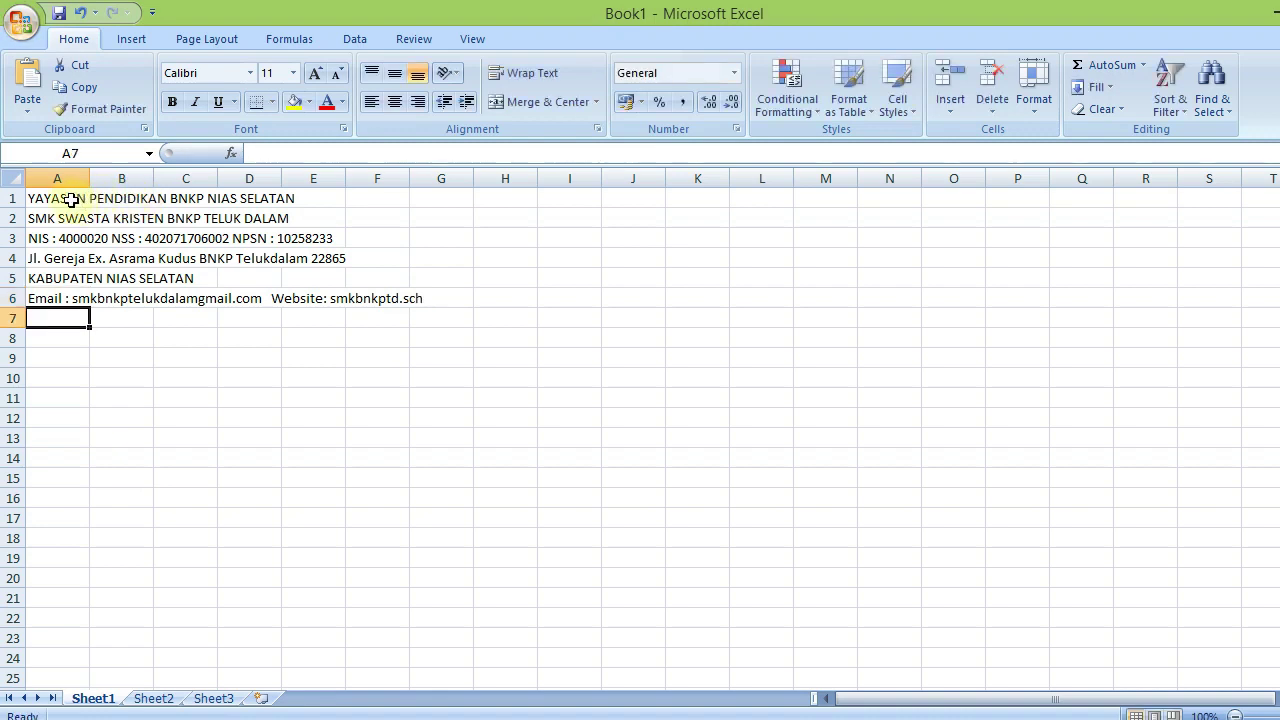
# Put the title 'SURAT KETERANGAN KELULUSAN' in A9
pyautogui.click(80, 337)
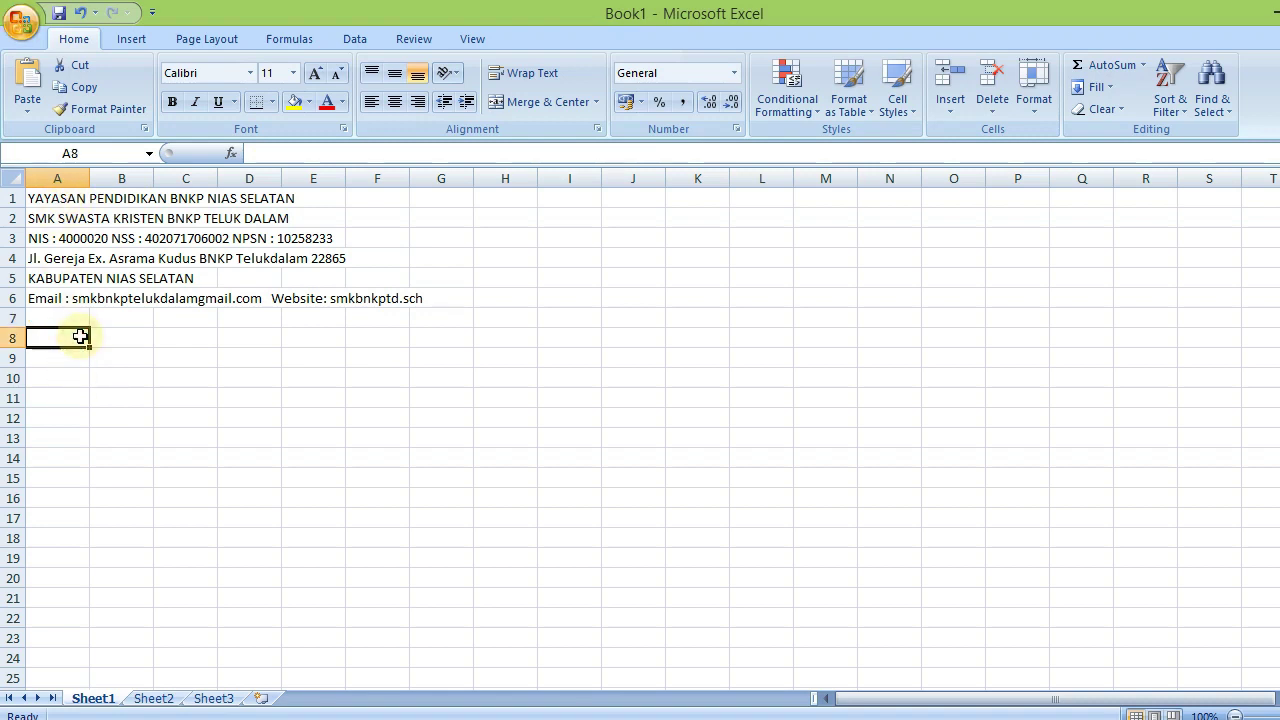
pyautogui.press('Return')
pyautogui.write('suhk')
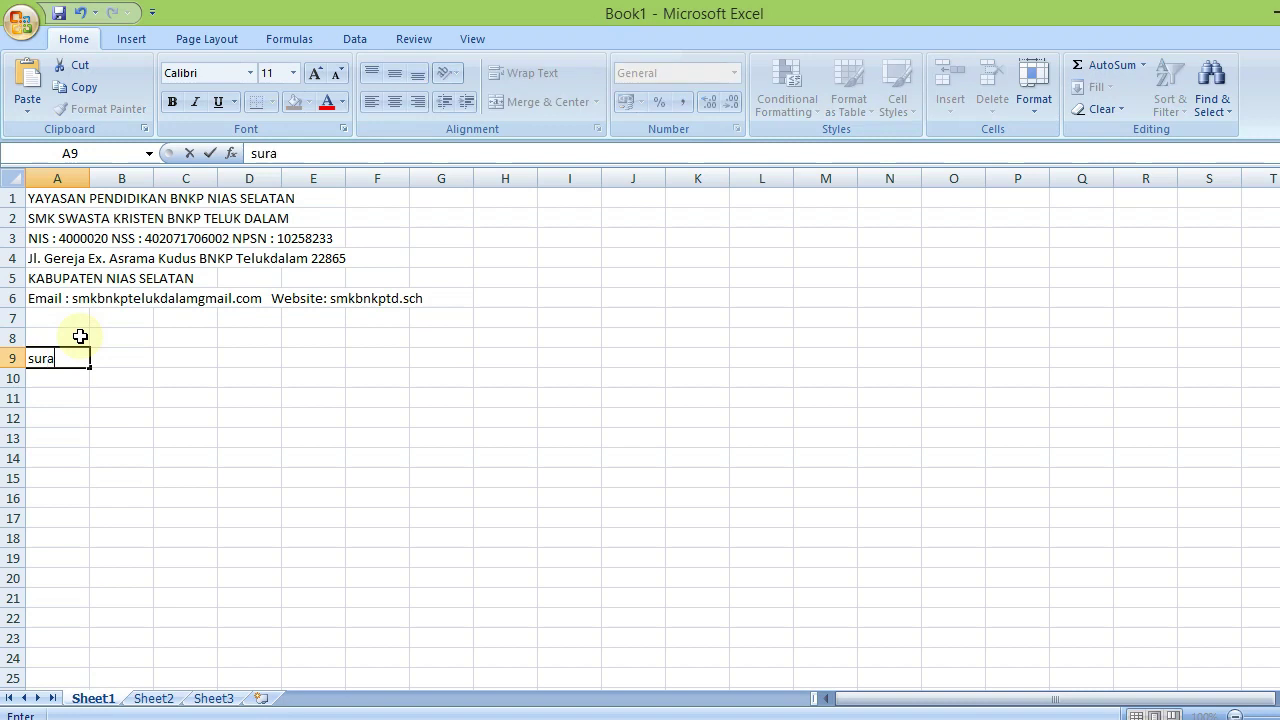
pyautogui.press('BackSpace')
pyautogui.press('BackSpace')
pyautogui.press('BackSpace')
pyautogui.press('BackSpace')
pyautogui.write('SURA')
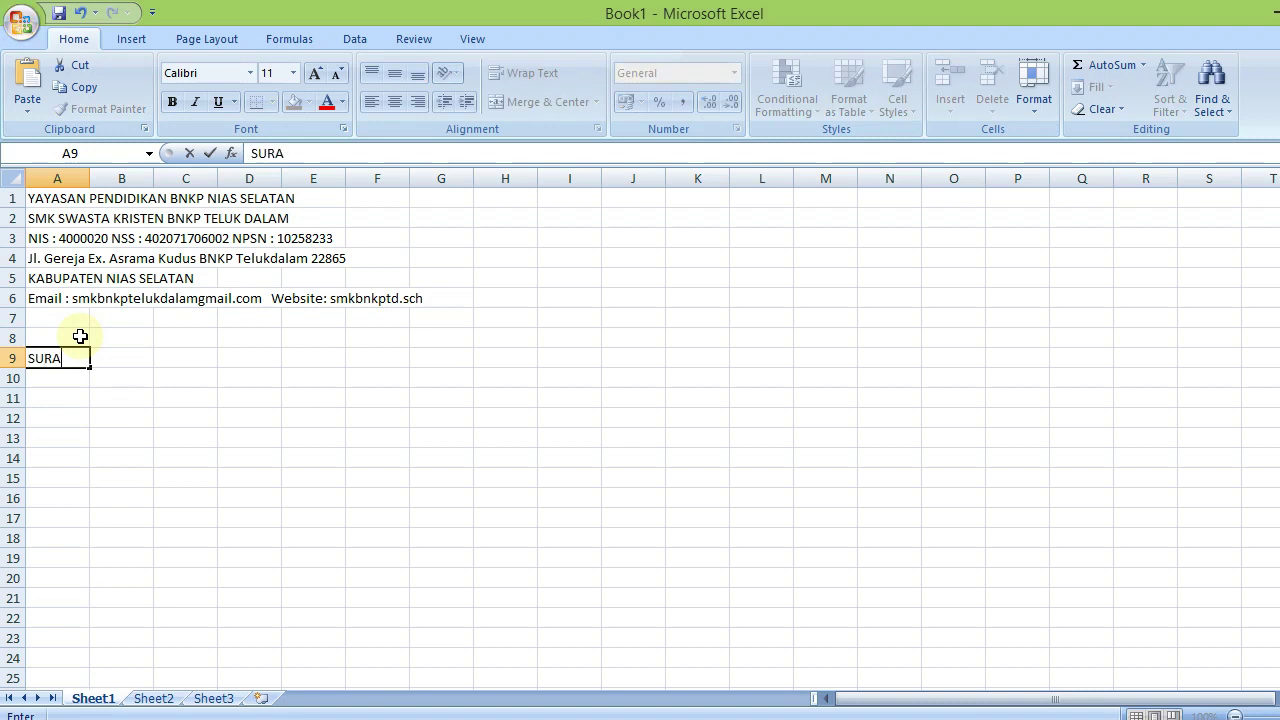
pyautogui.write('T KETERANGAN KELULUSAN')
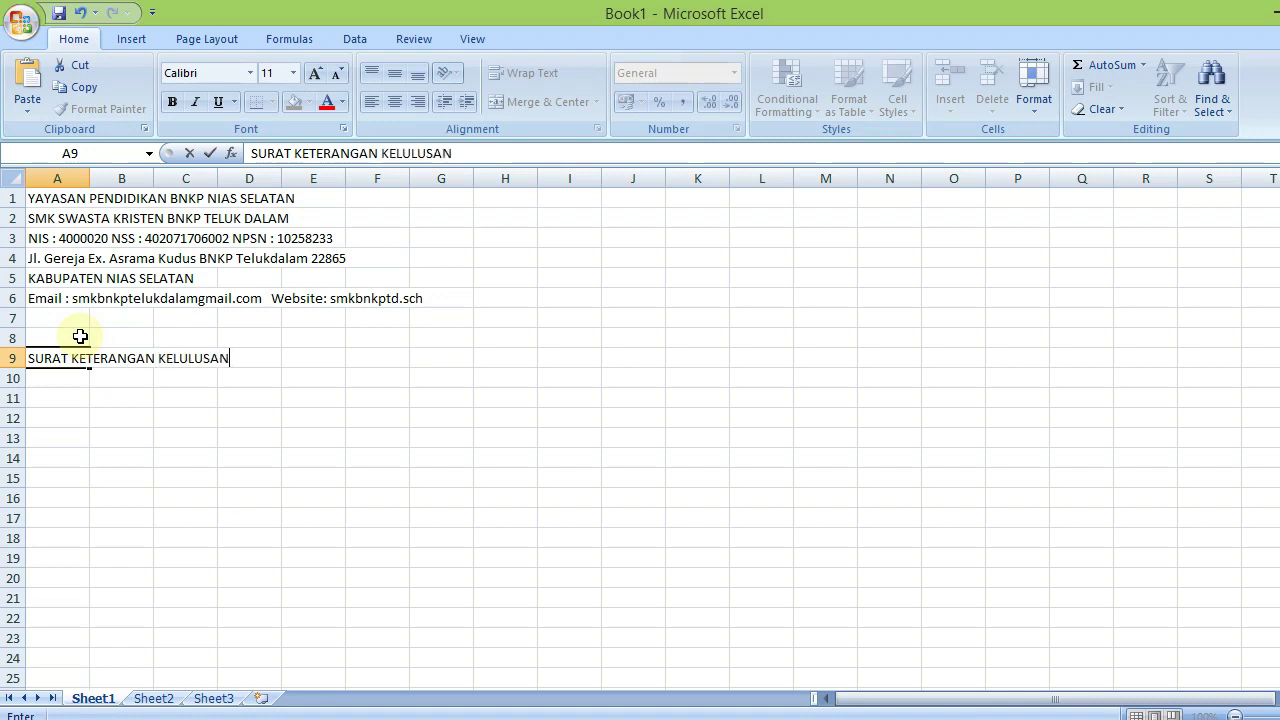
pyautogui.press('Return')
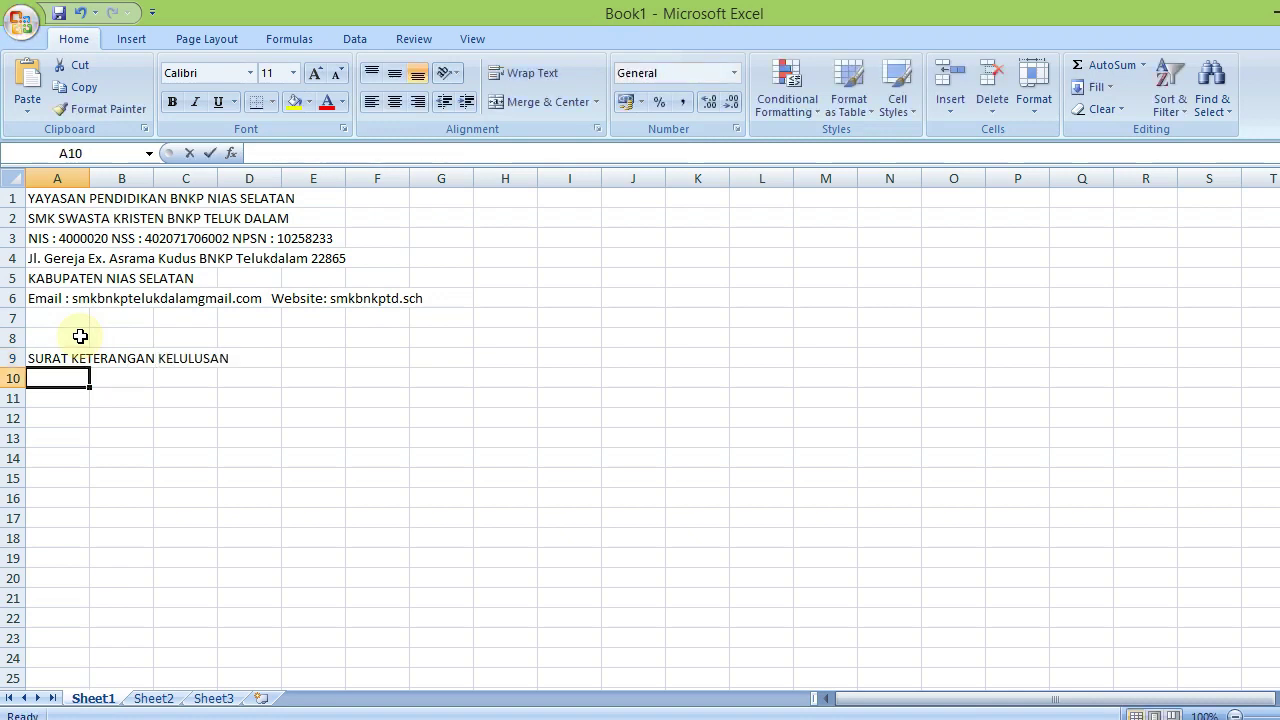
# Add 'Nomor : 421.5/213/TAS/V/2020' in A10 and begin the Kepala SMK line in A12
pyautogui.write('Nomor : ')
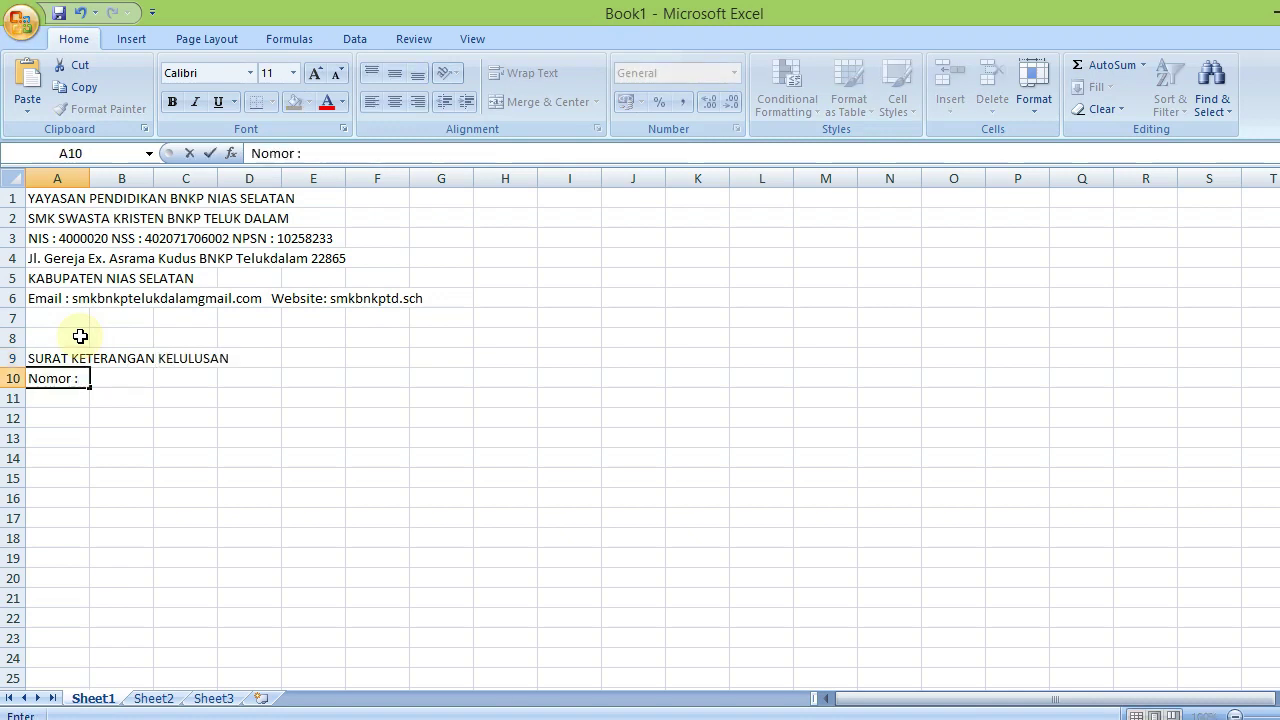
pyautogui.write('421.5/')
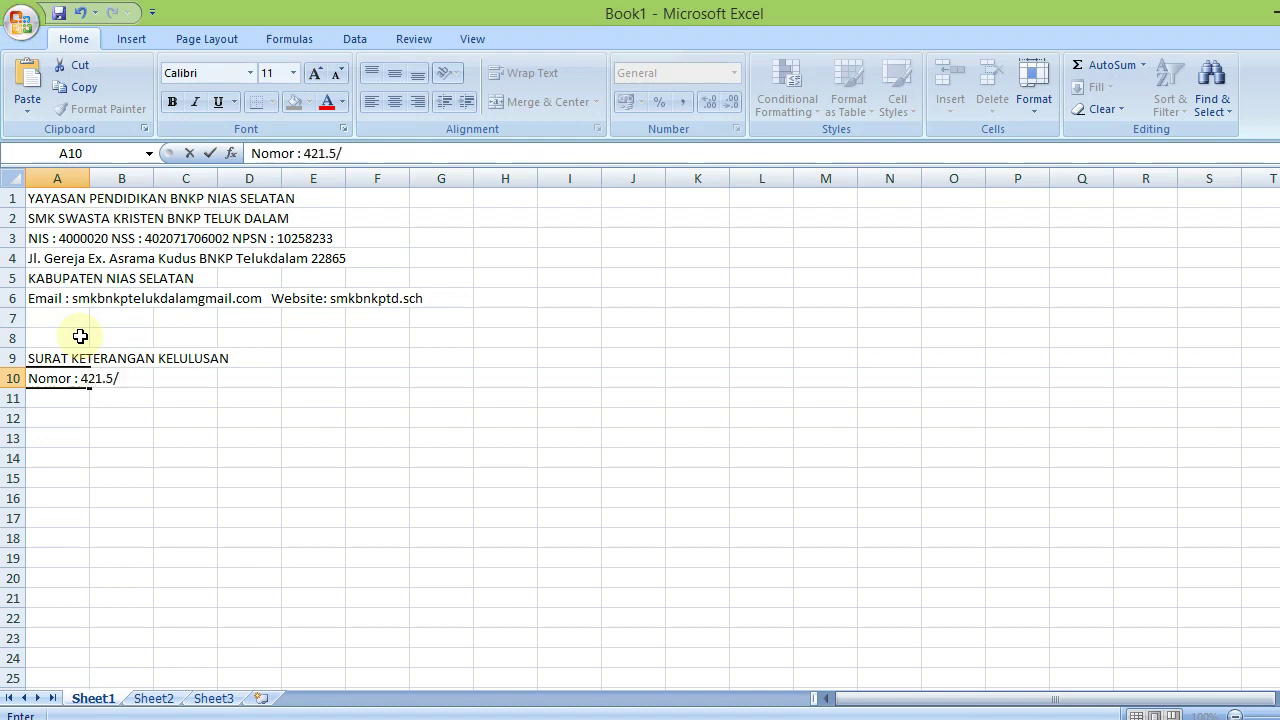
pyautogui.write('213')
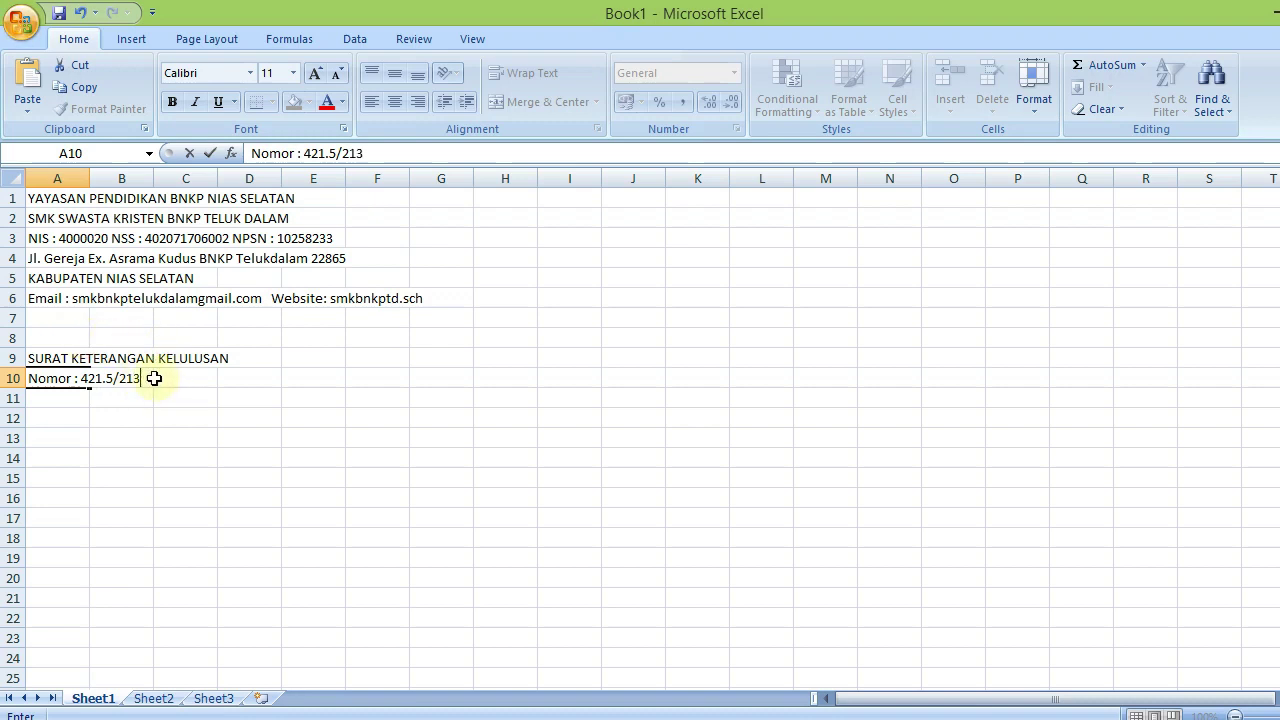
pyautogui.write('/TAS')
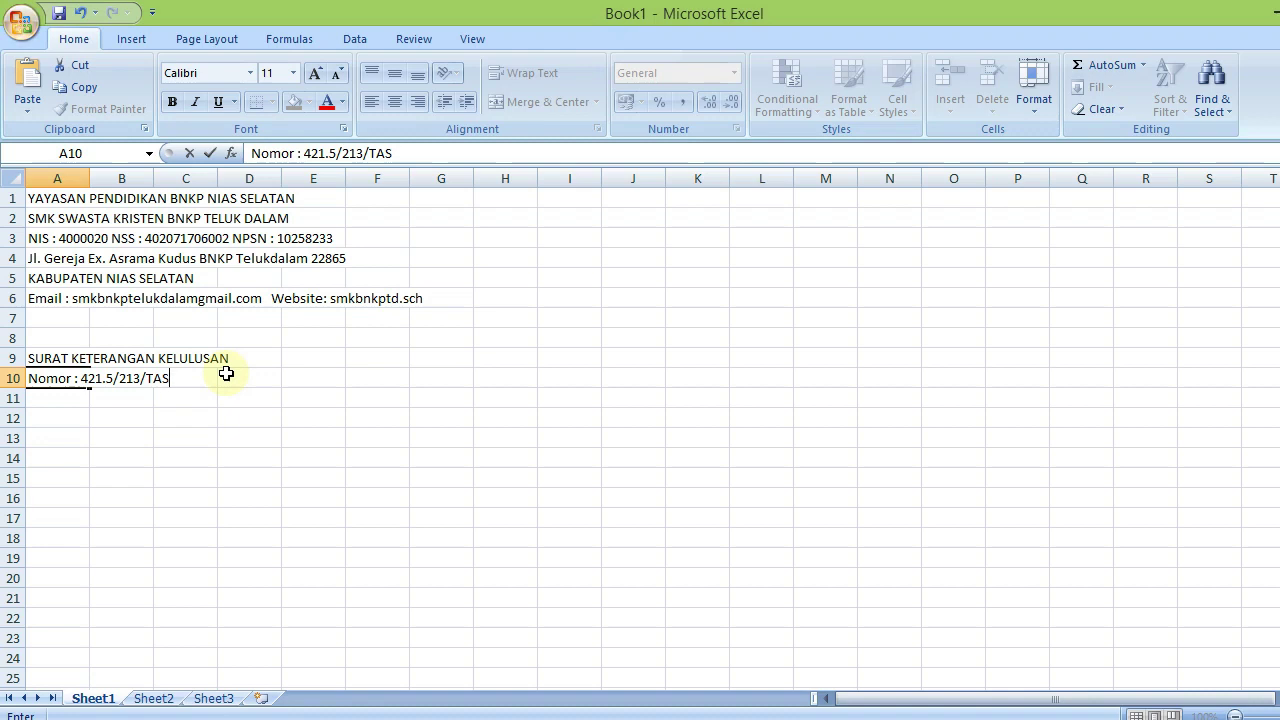
pyautogui.write('/V/2020')
pyautogui.press('Return')
pyautogui.press('Return')
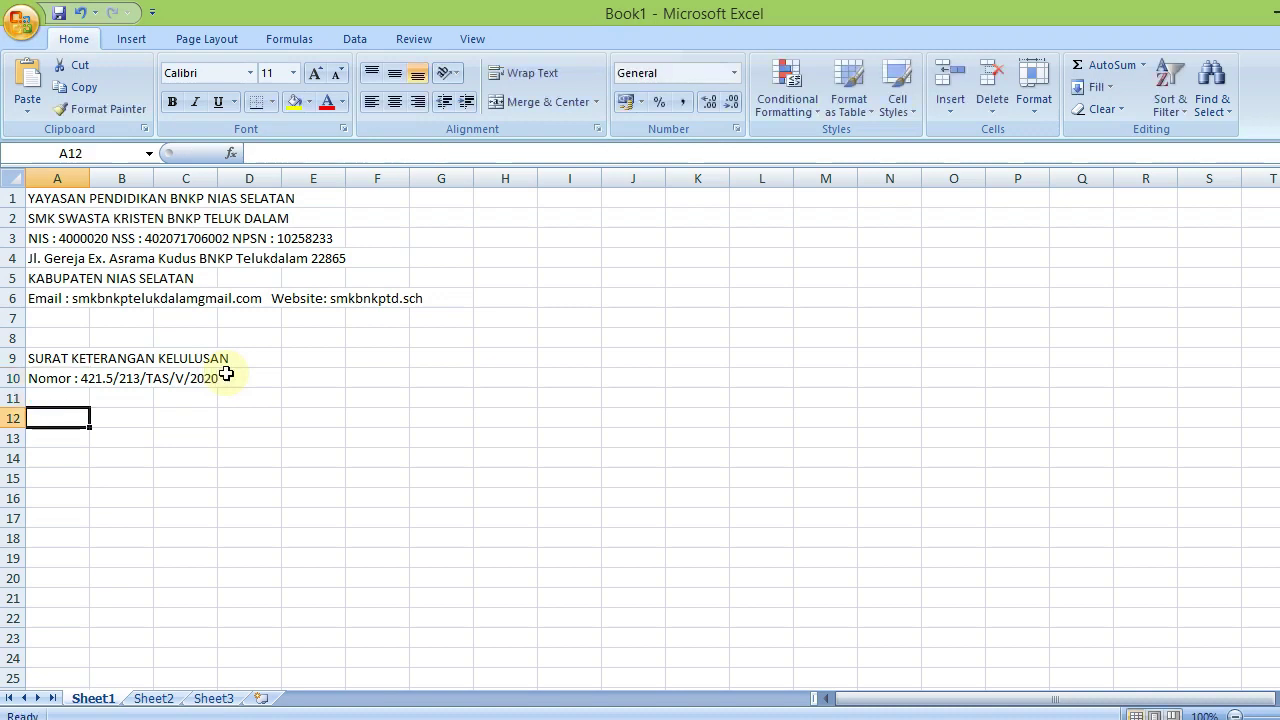
pyautogui.write('KEPALA')
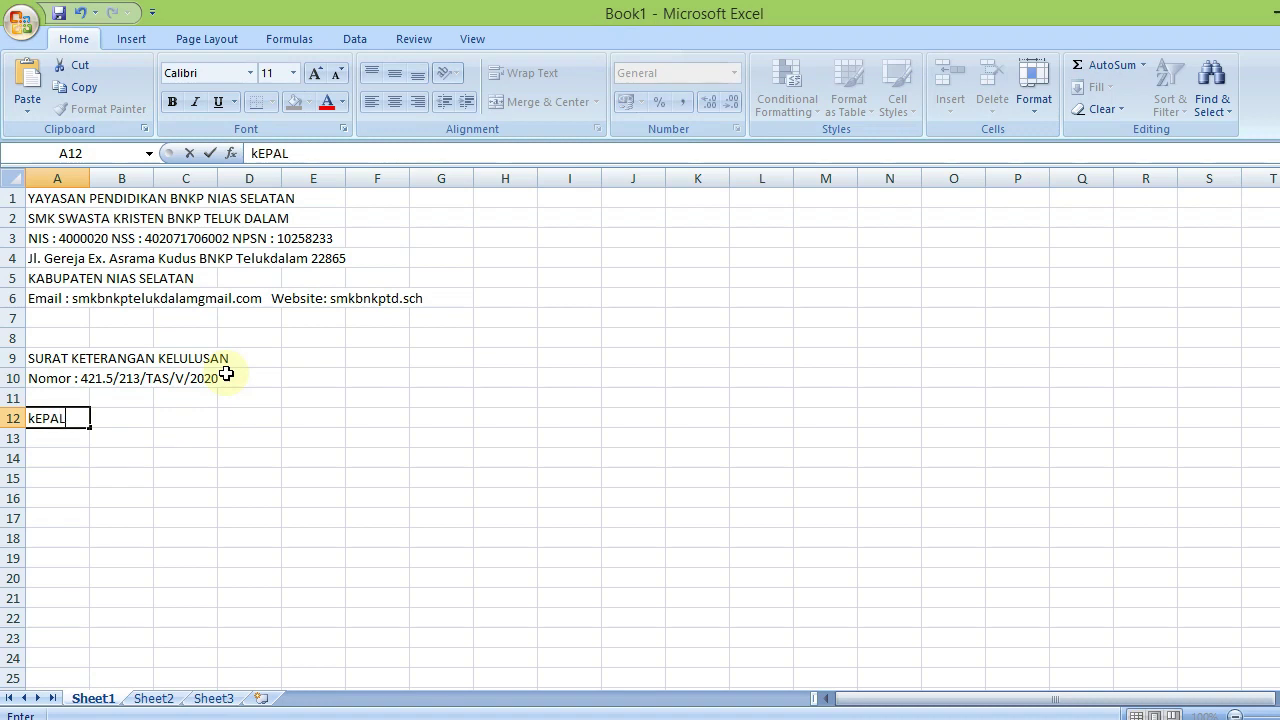
pyautogui.write(' SMK ')
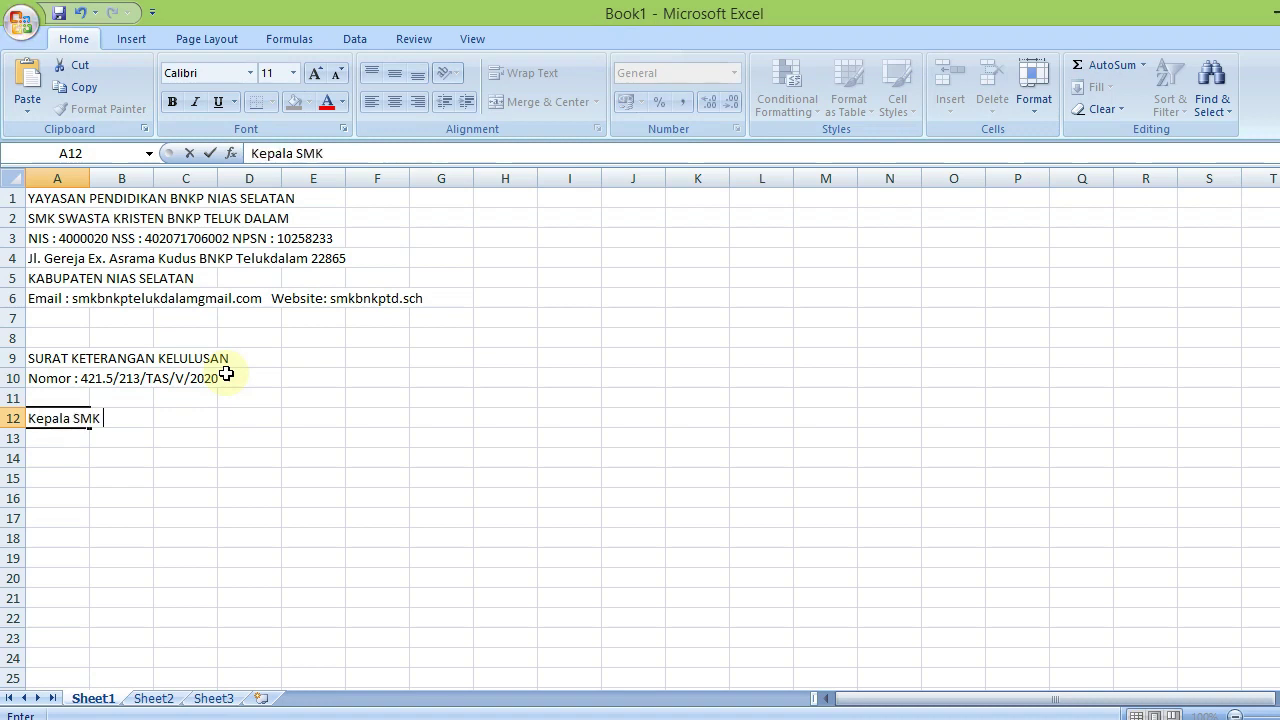
pyautogui.write('Swasta Kristen ')
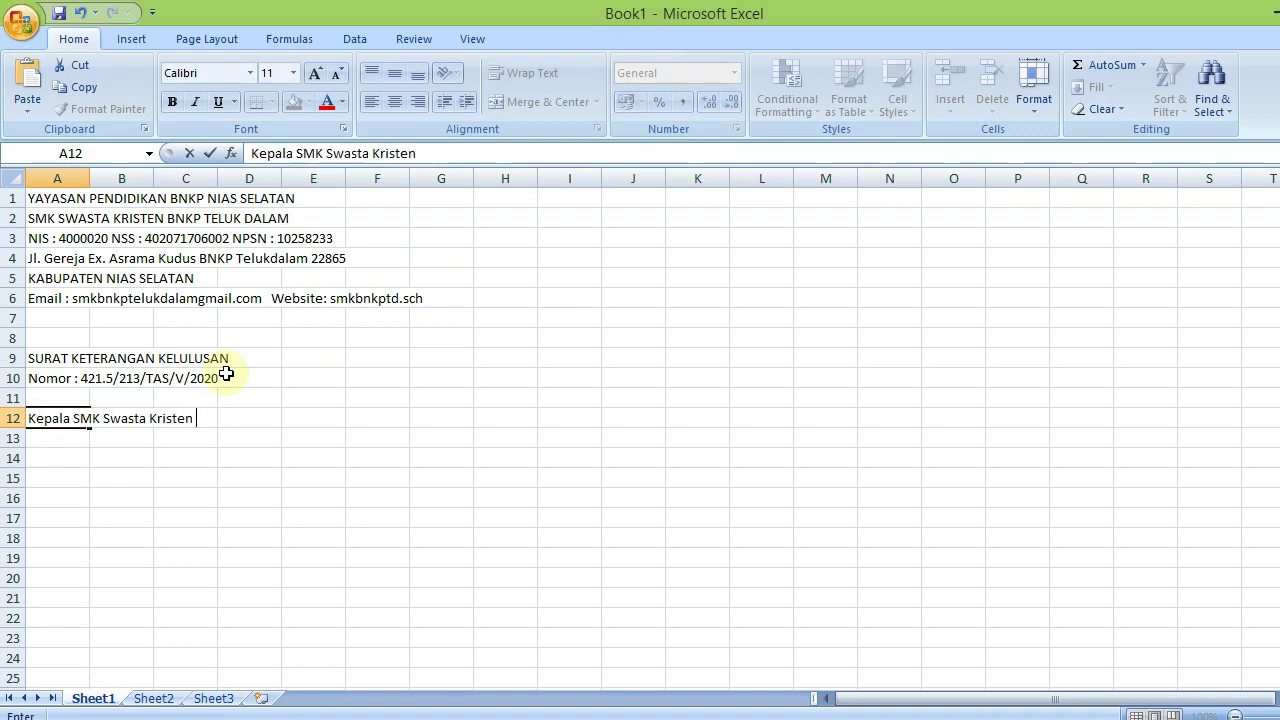
pyautogui.write('BNKP Tel')
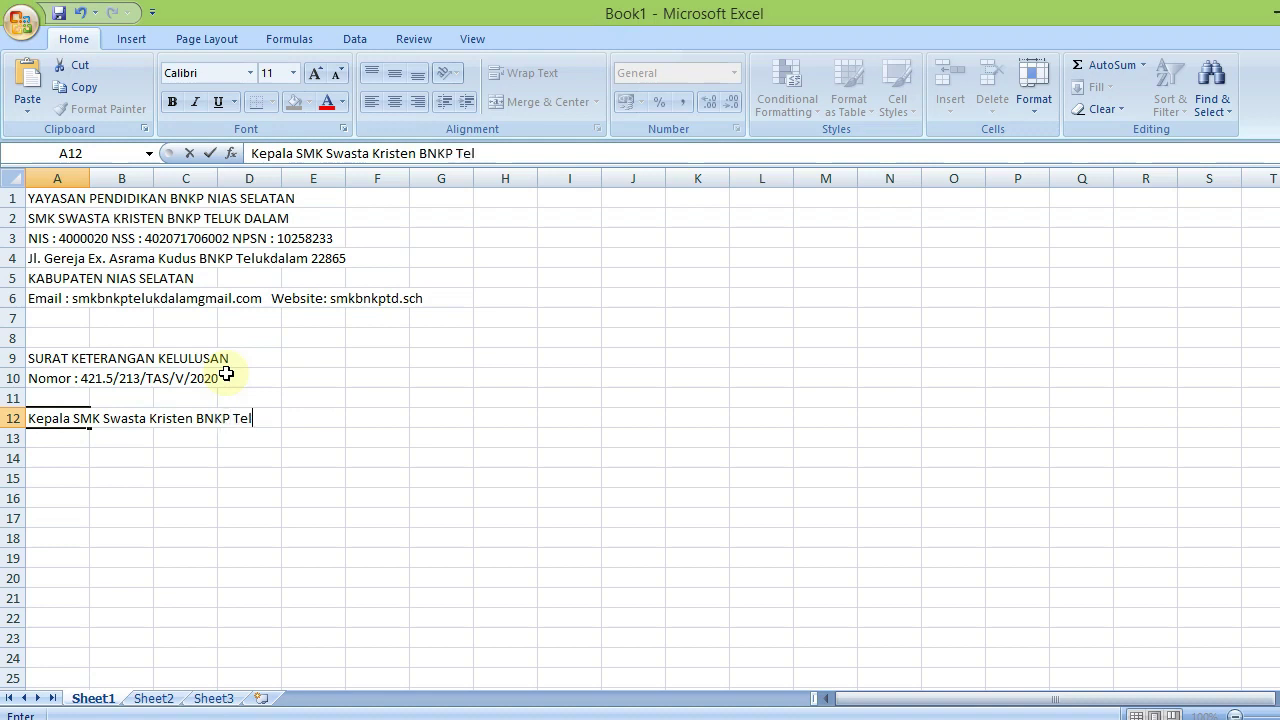
pyautogui.write('ukdalam')
# Write point 1, 'Ketuntasan dari Seluruh Program Pembelajaran pada Kurikulum 2013', in A13
pyautogui.press('Return')
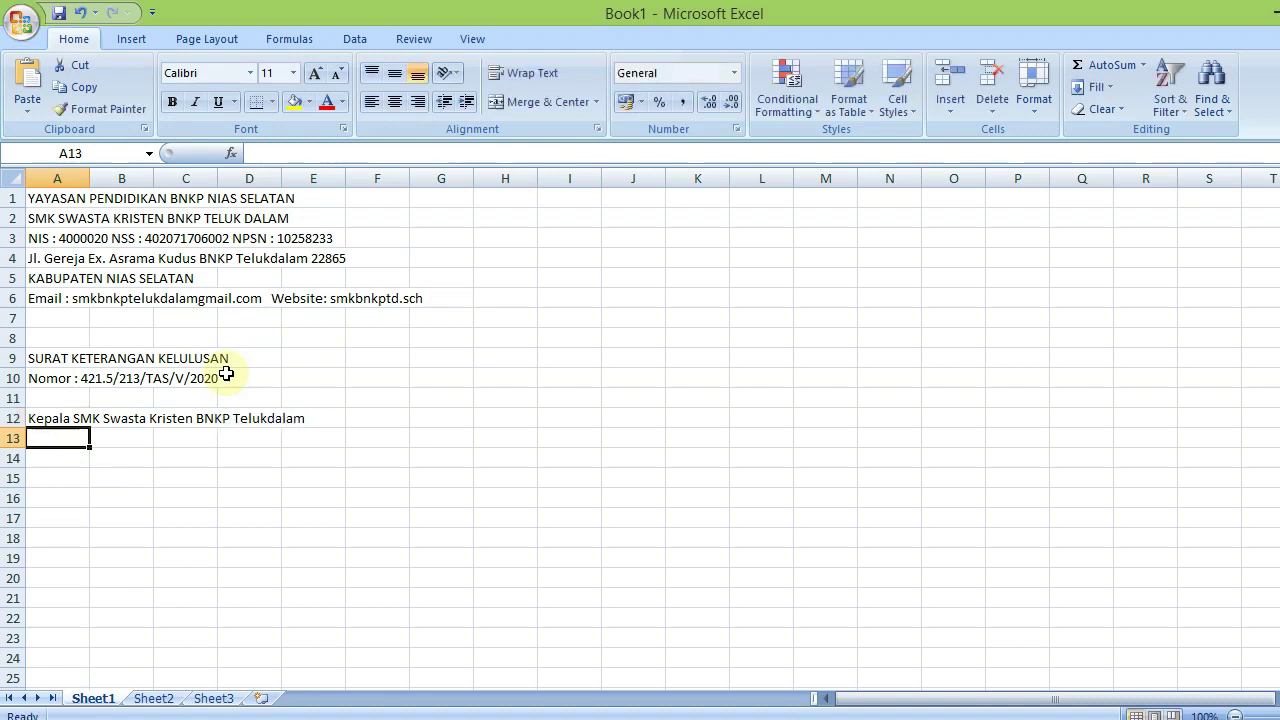
pyautogui.write('1.')
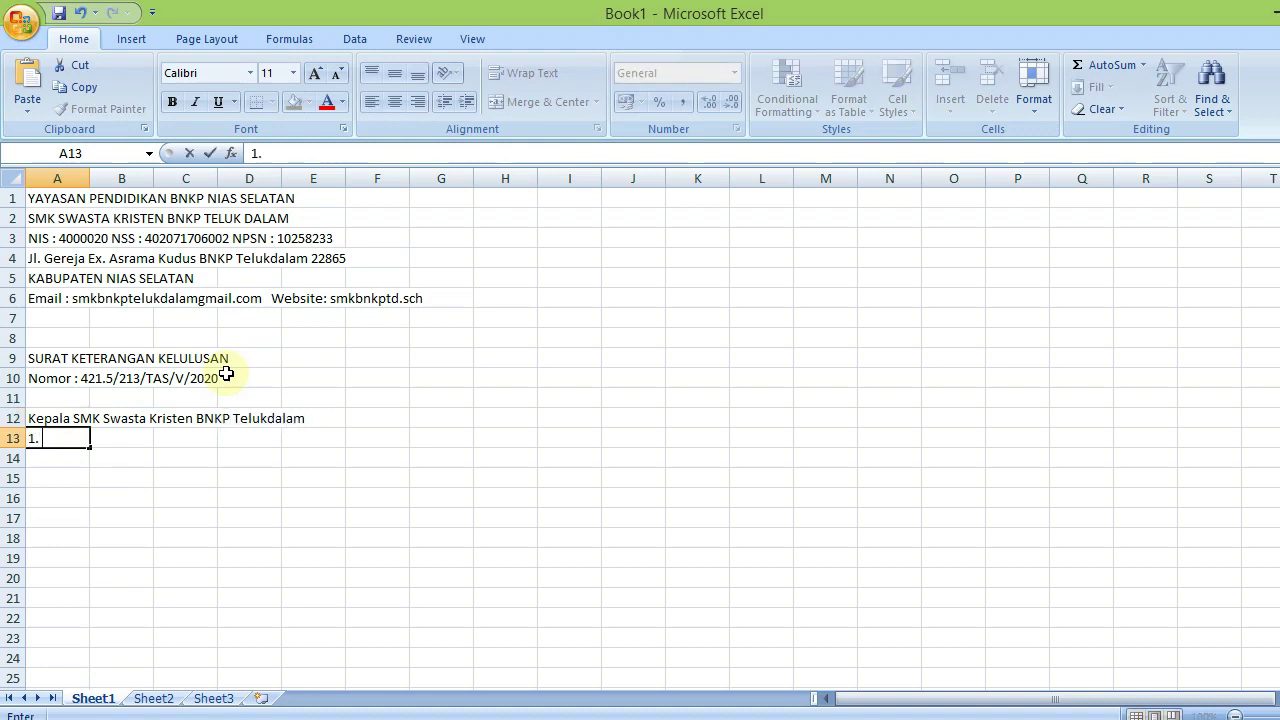
pyautogui.write(' Ketutnat')
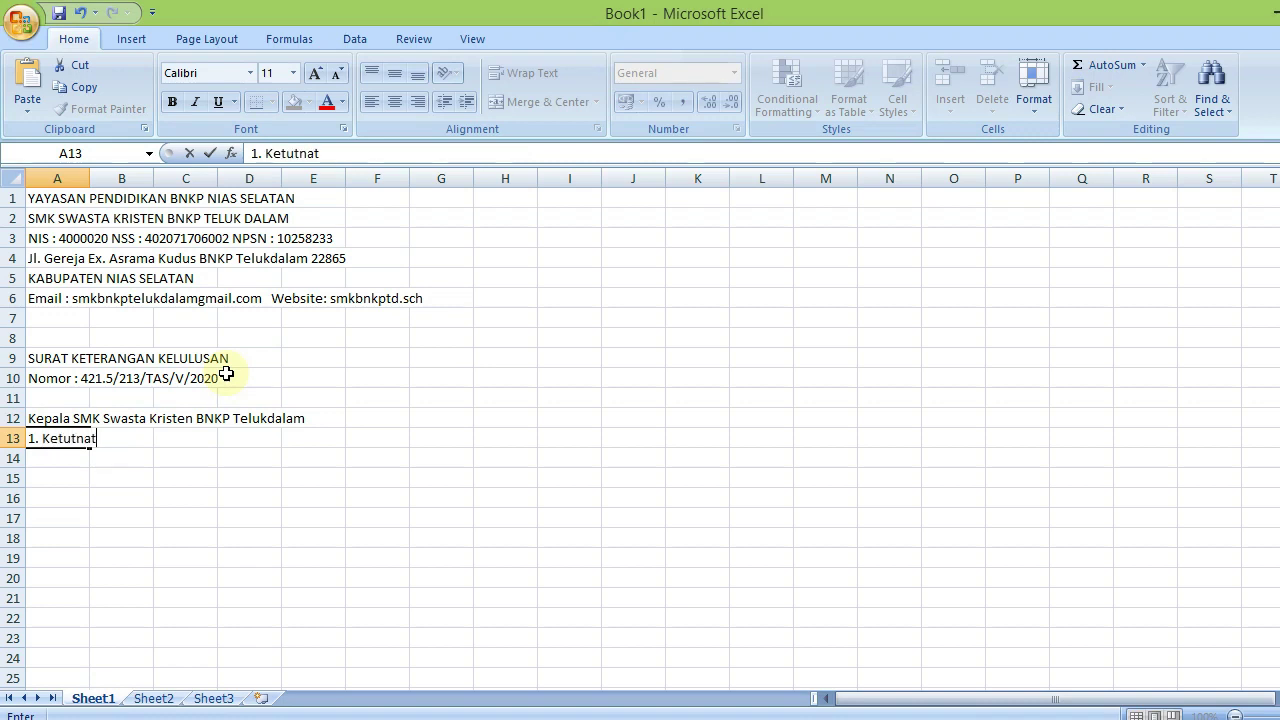
pyautogui.press('BackSpace')
pyautogui.press('BackSpace')
pyautogui.press('BackSpace')
pyautogui.press('BackSpace')
pyautogui.write('ntasan')
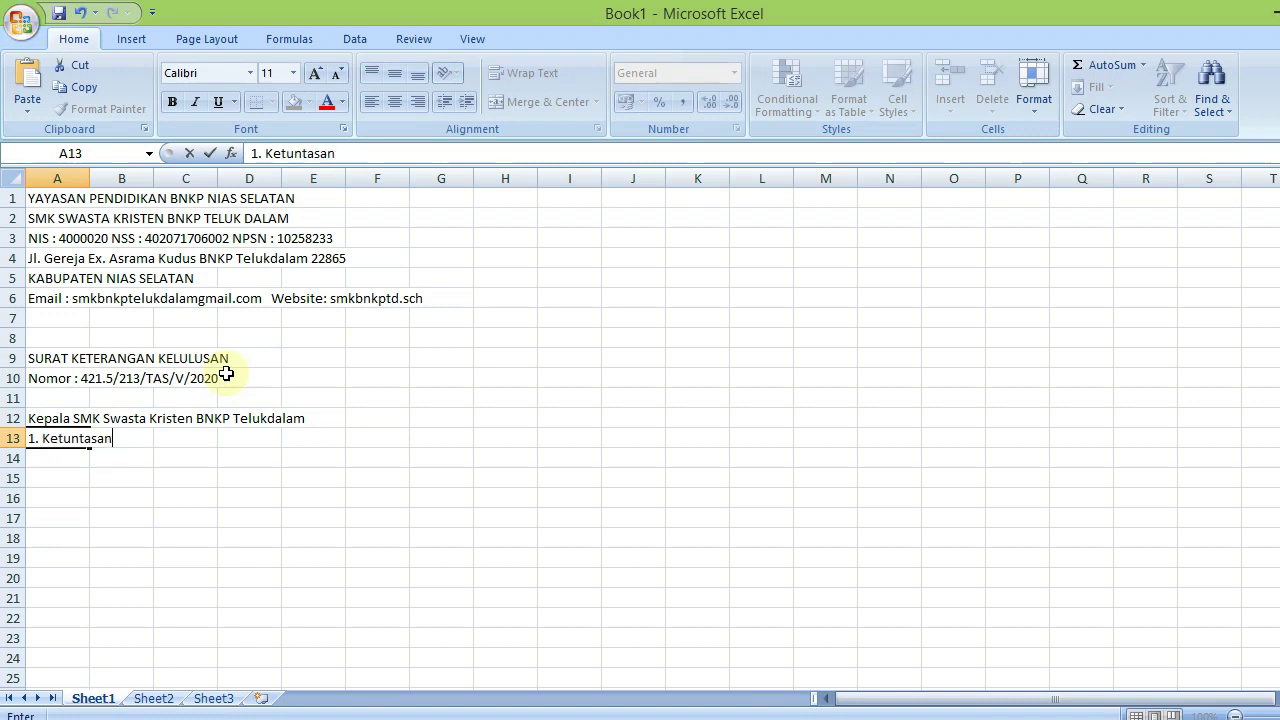
pyautogui.write(' dari ')
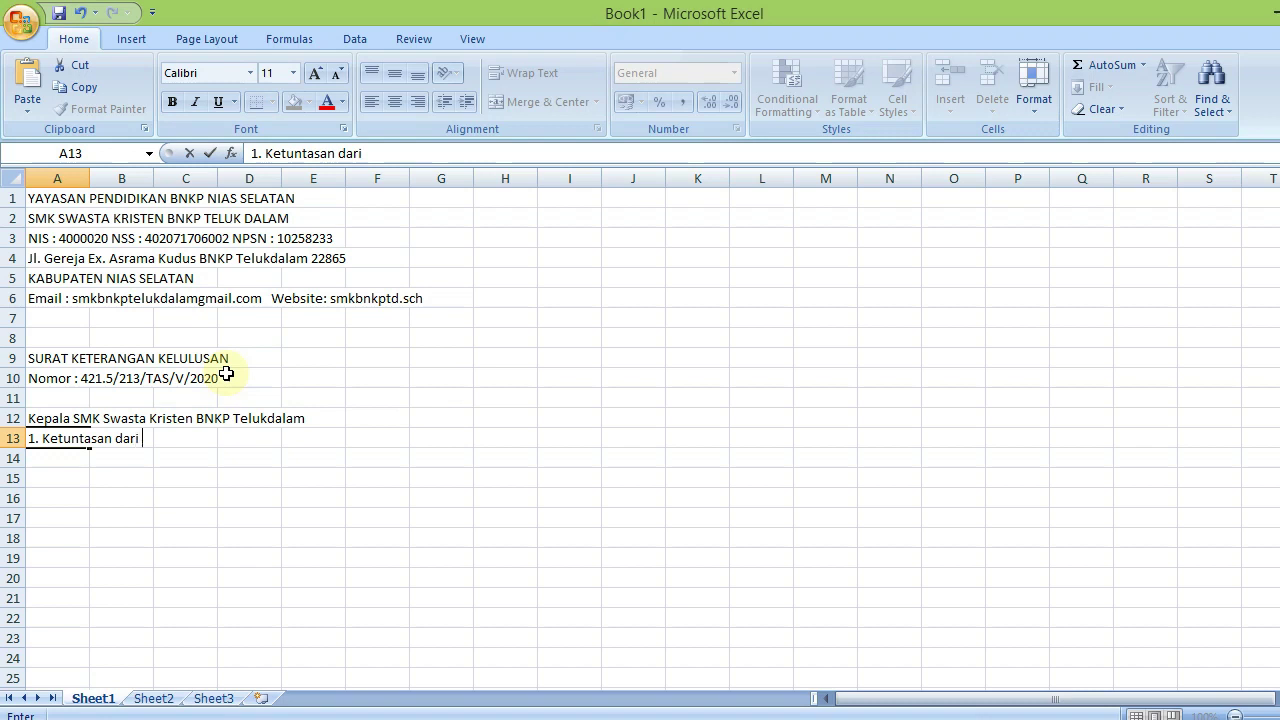
pyautogui.write('Seluruh Mata')
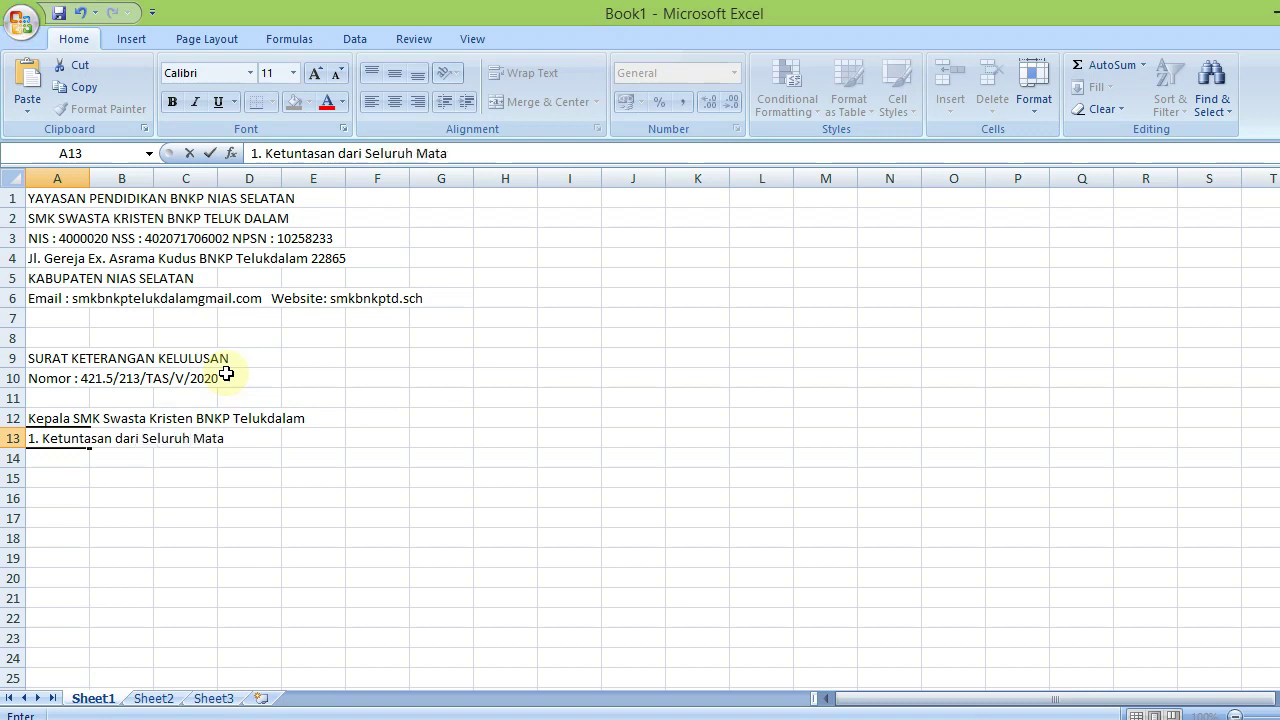
pyautogui.press('BackSpace')
pyautogui.press('BackSpace')
pyautogui.press('BackSpace')
pyautogui.press('BackSpace')
pyautogui.write('Program ')
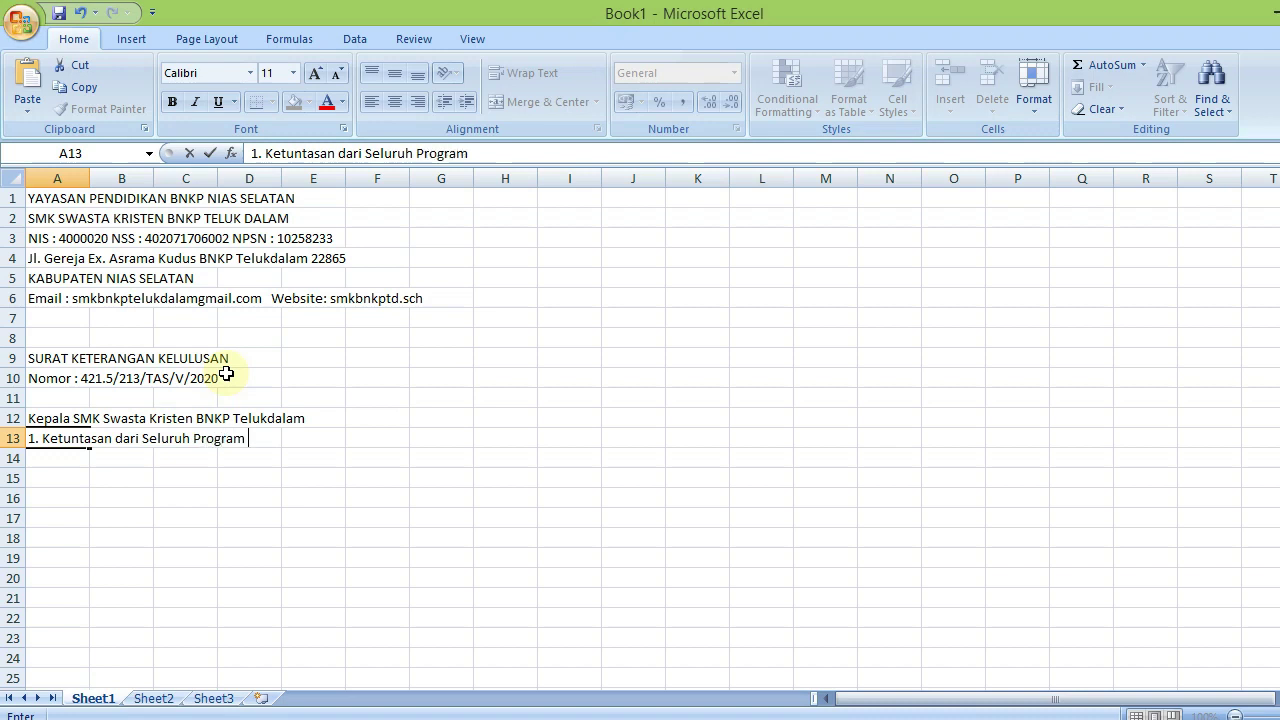
pyautogui.write('Pembelajaran')
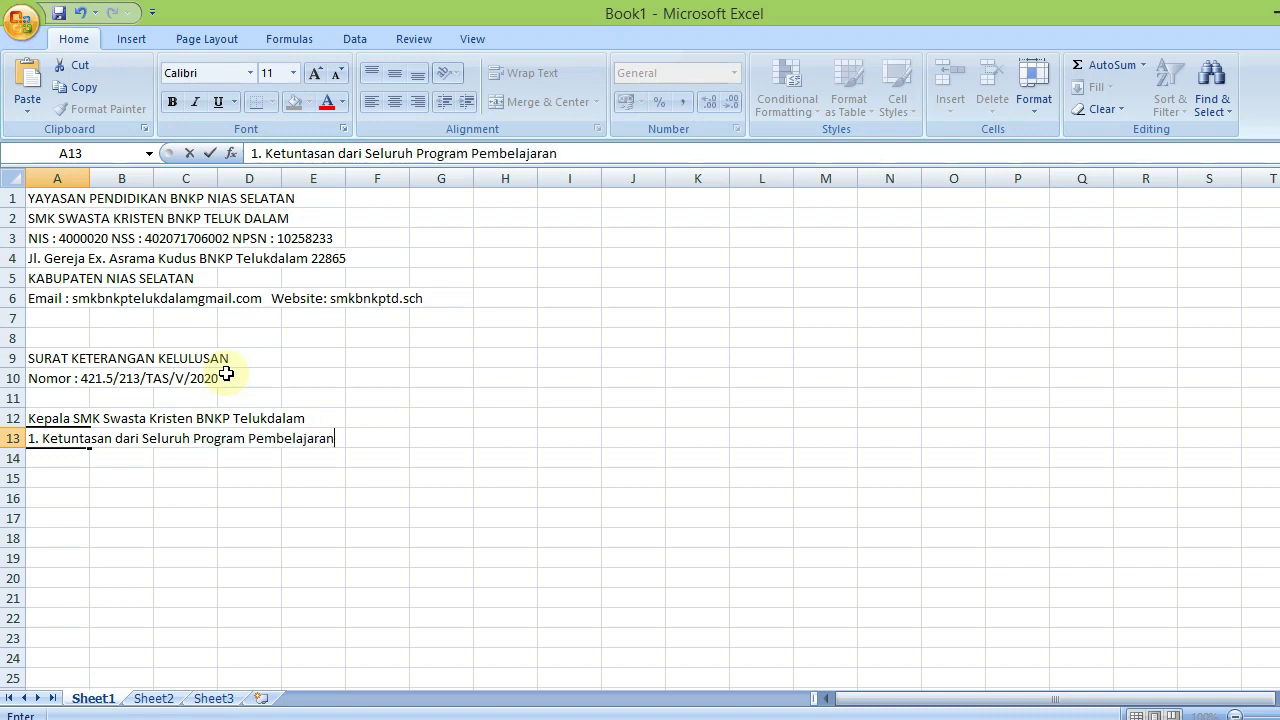
pyautogui.write(' pada ')
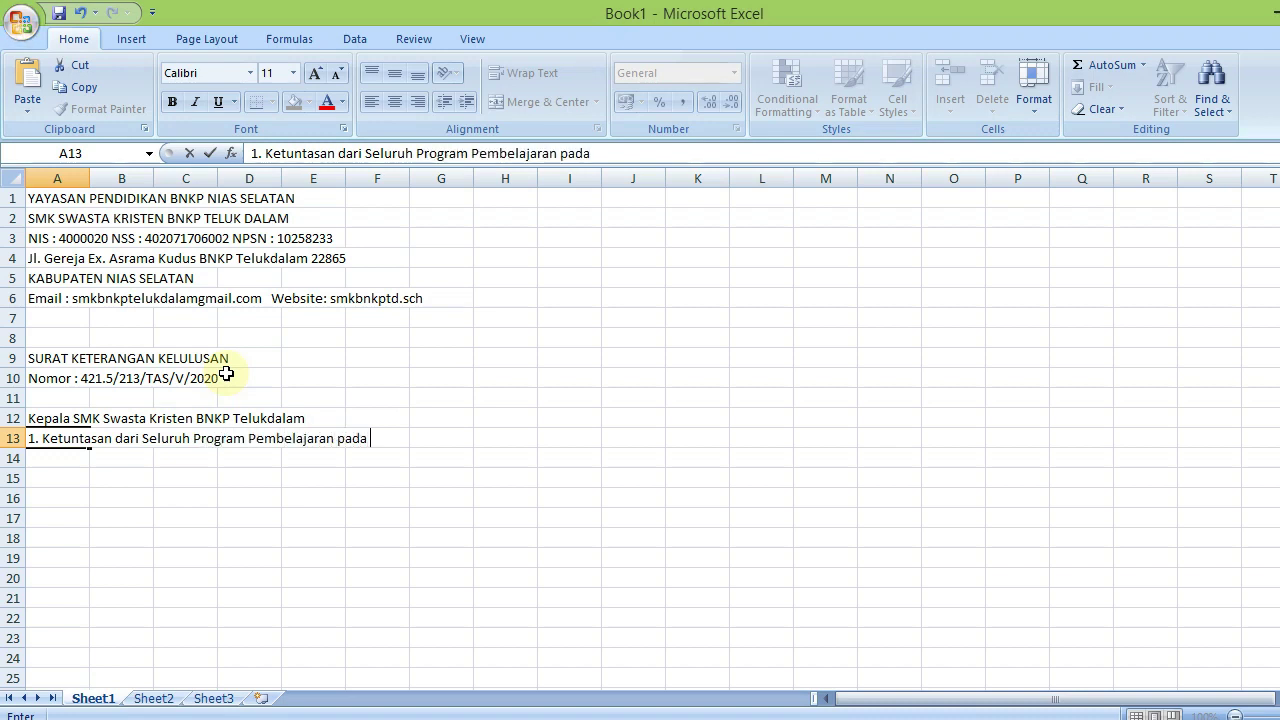
pyautogui.write('Kurikulu')
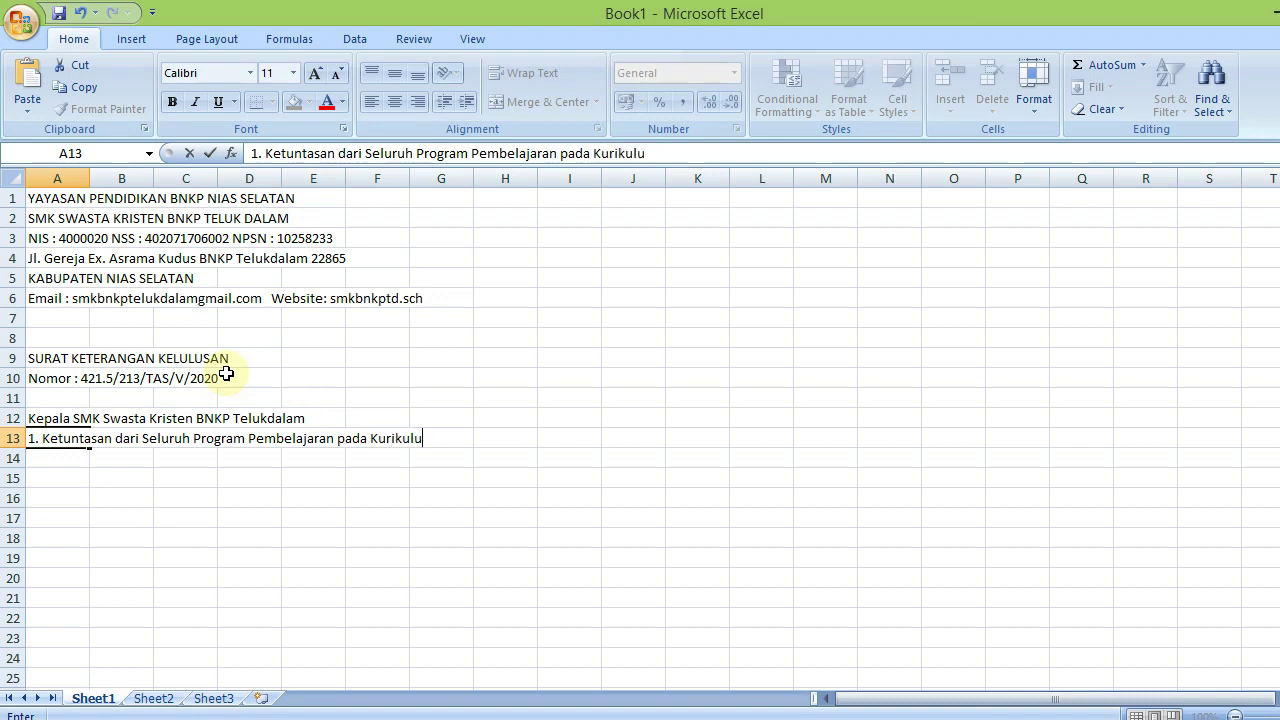
pyautogui.write('m 2013')
pyautogui.press('Return')
# Type point 2 citing Surat Edaran Mendikbud RI No. 04 Tahun 2020 on COVID-19 education in A14
pyautogui.write('2.')
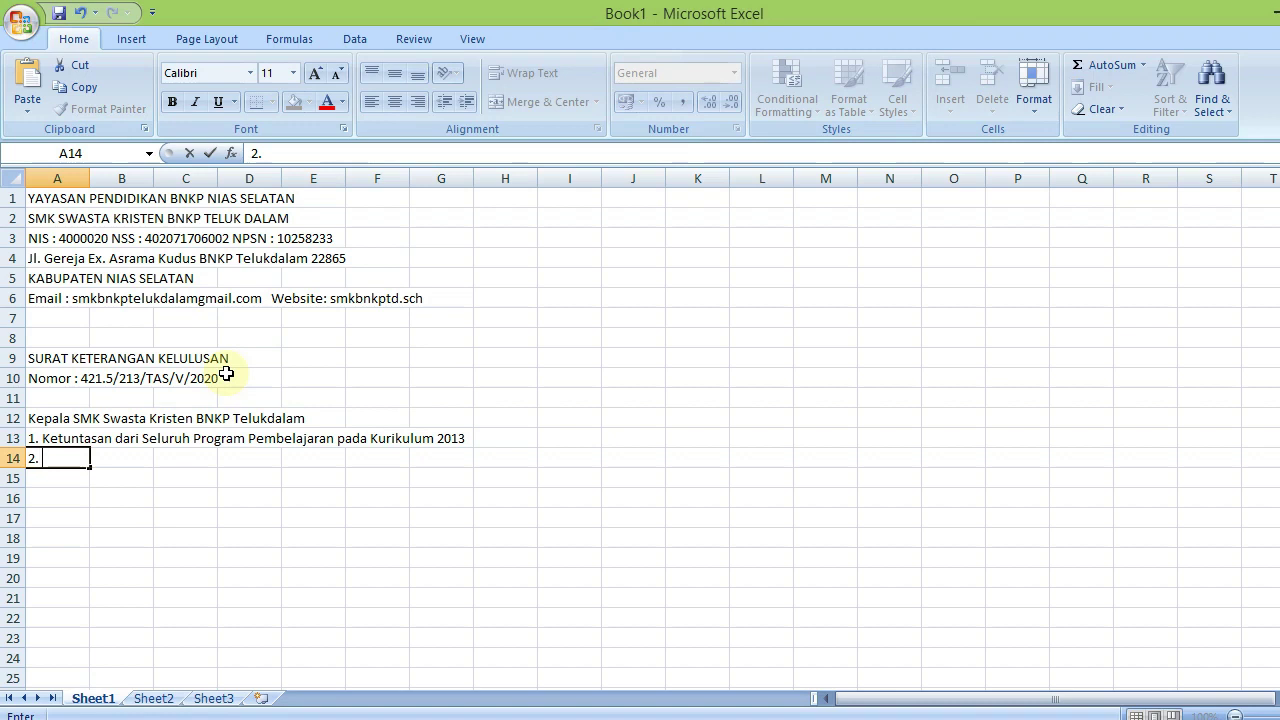
pyautogui.write(' Surat Edaran')
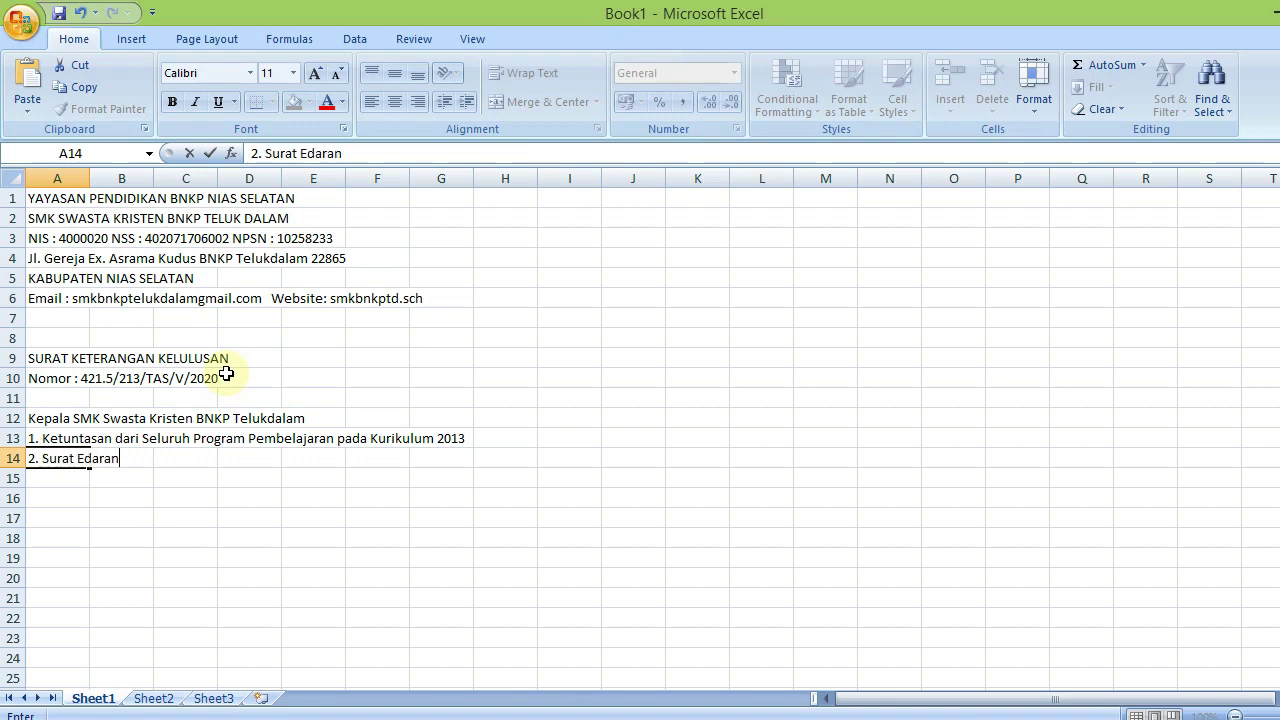
pyautogui.write(' Mendik')
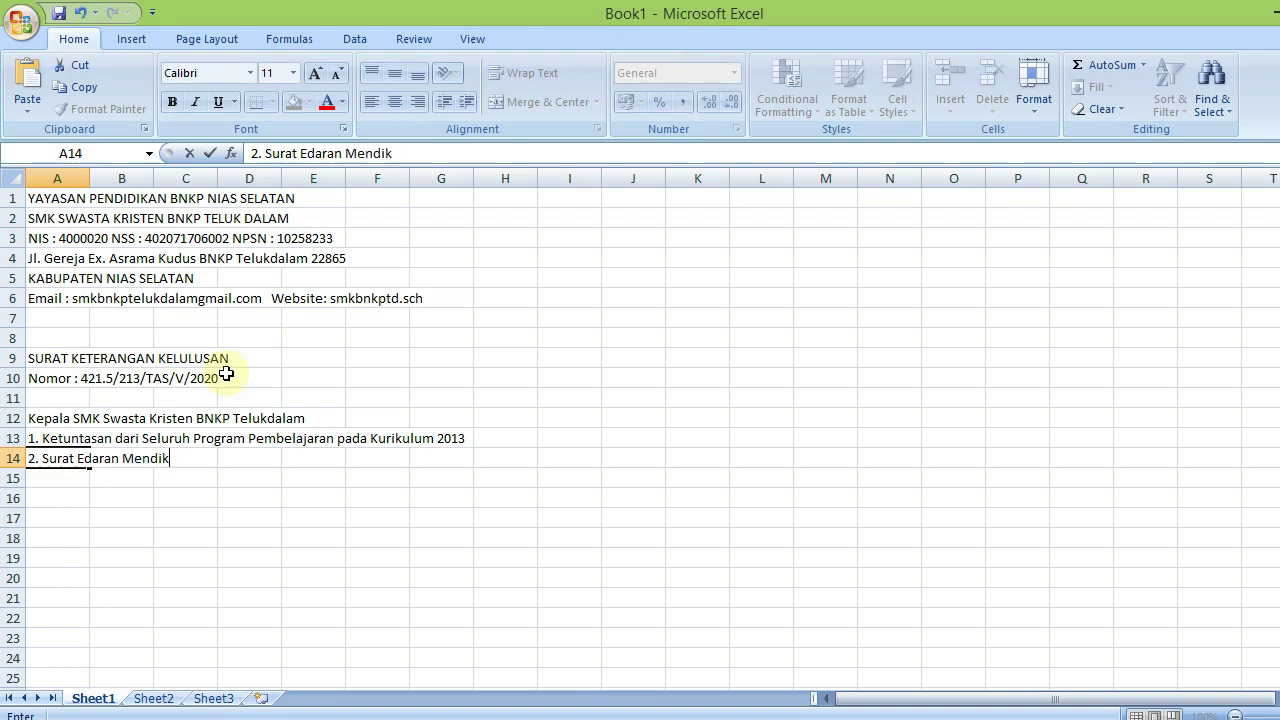
pyautogui.write('bud RI.')
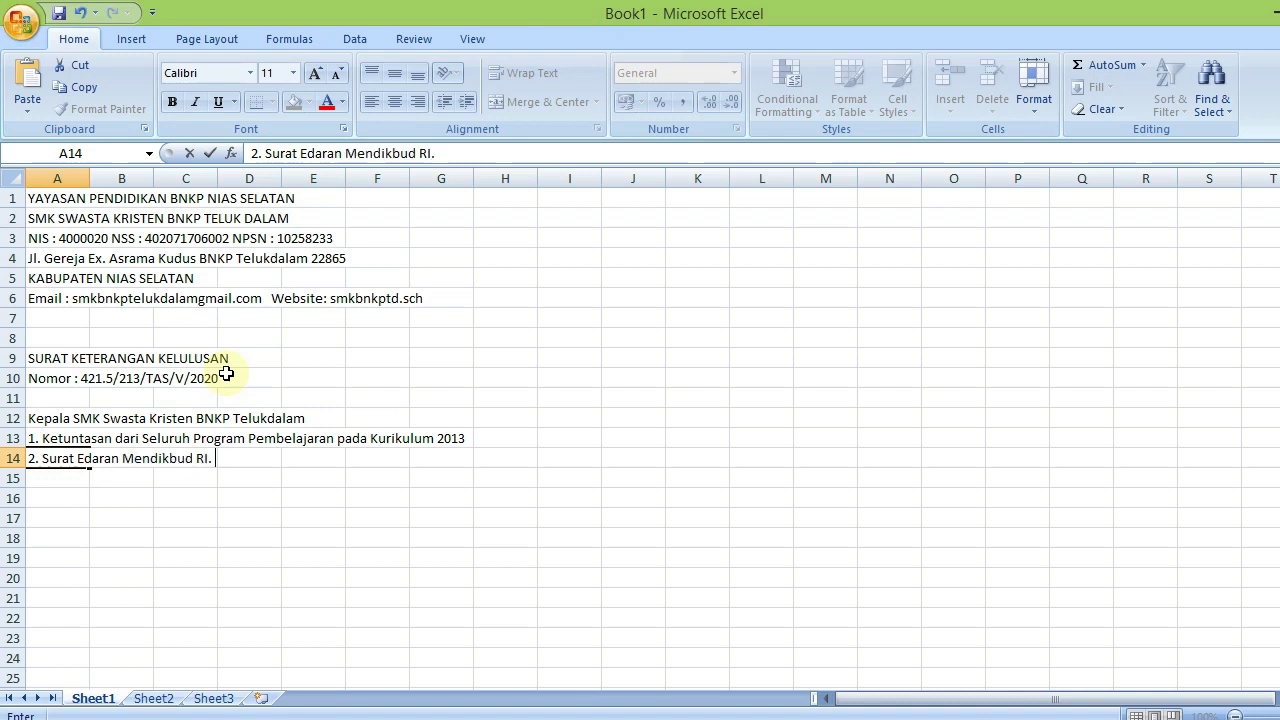
pyautogui.write(' No. 04 Tahun')
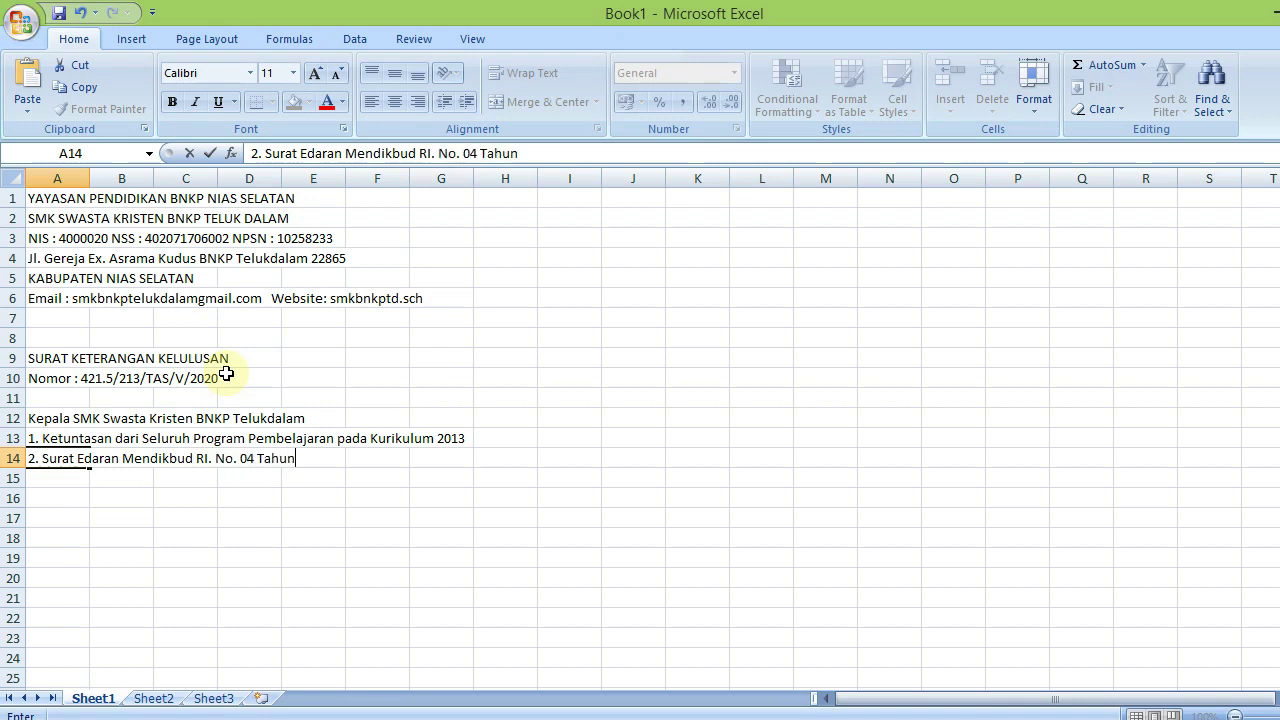
pyautogui.write(' 2020')
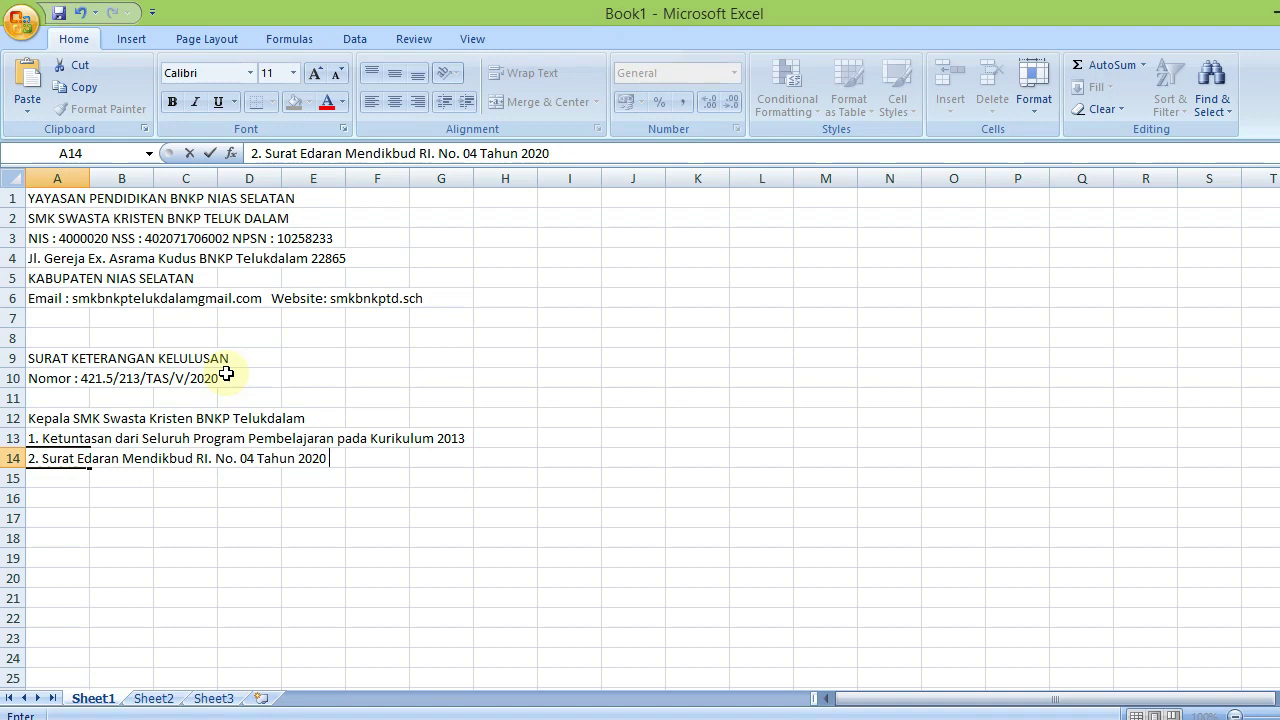
pyautogui.write(' tentang')
pyautogui.write('Pelaka')
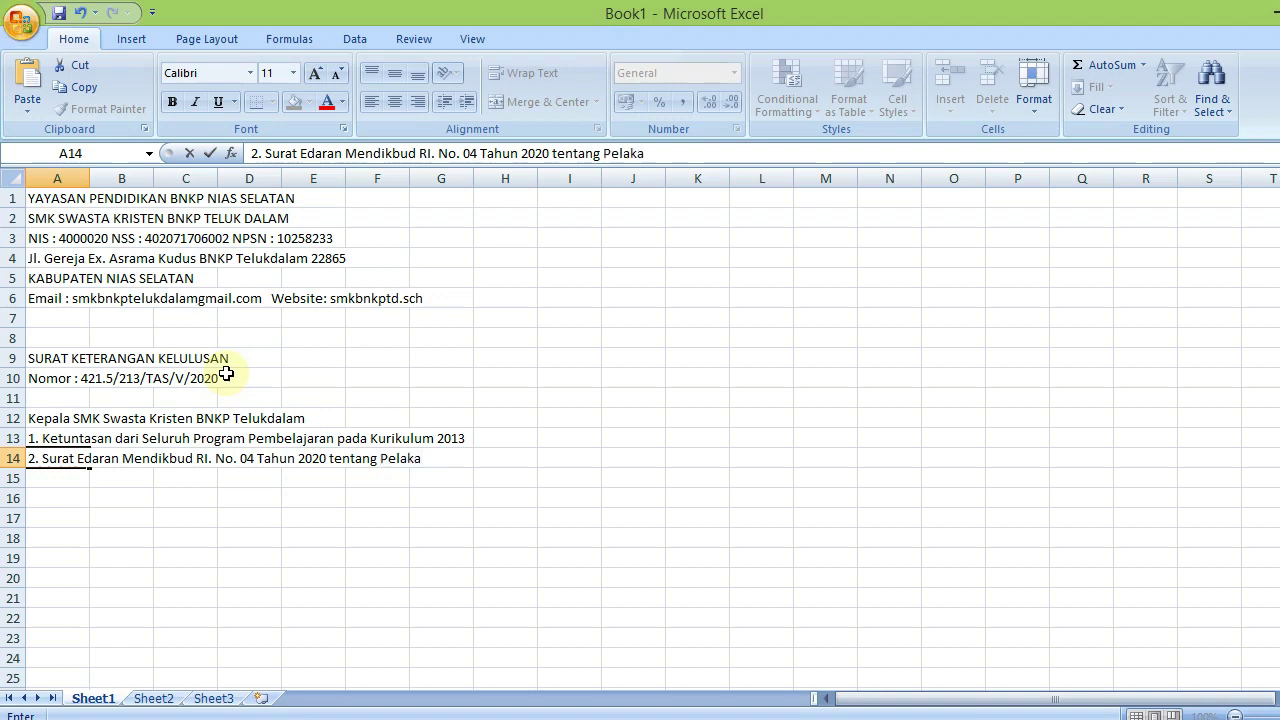
pyautogui.press('BackSpace')
pyautogui.write('sanaan')
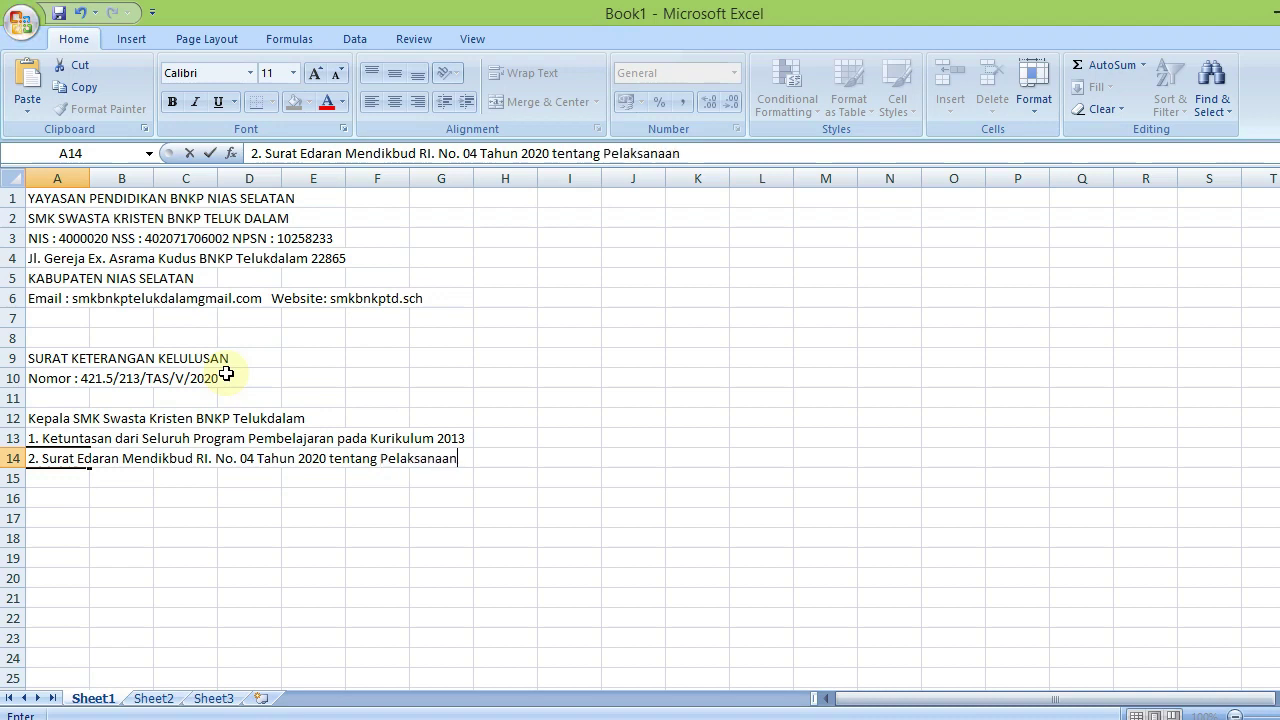
pyautogui.write(' Pendidikan')
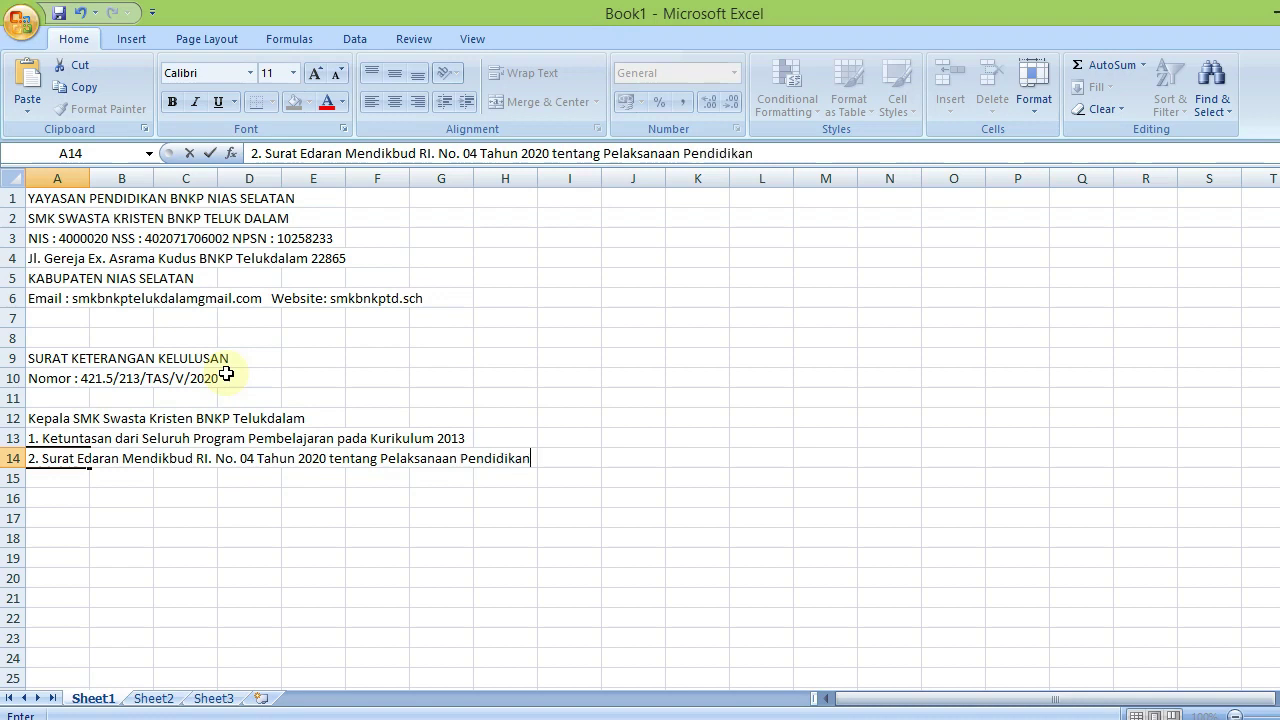
pyautogui.write(' Dalam Masa ')
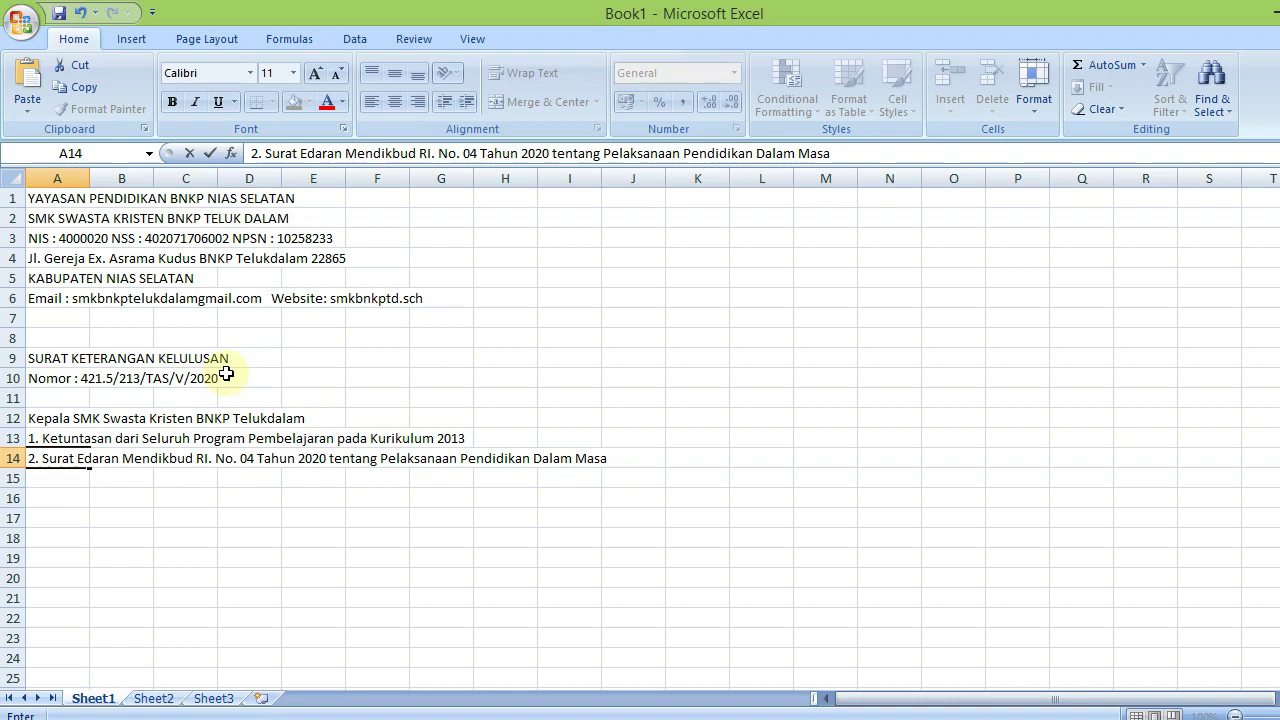
pyautogui.write('Darur')
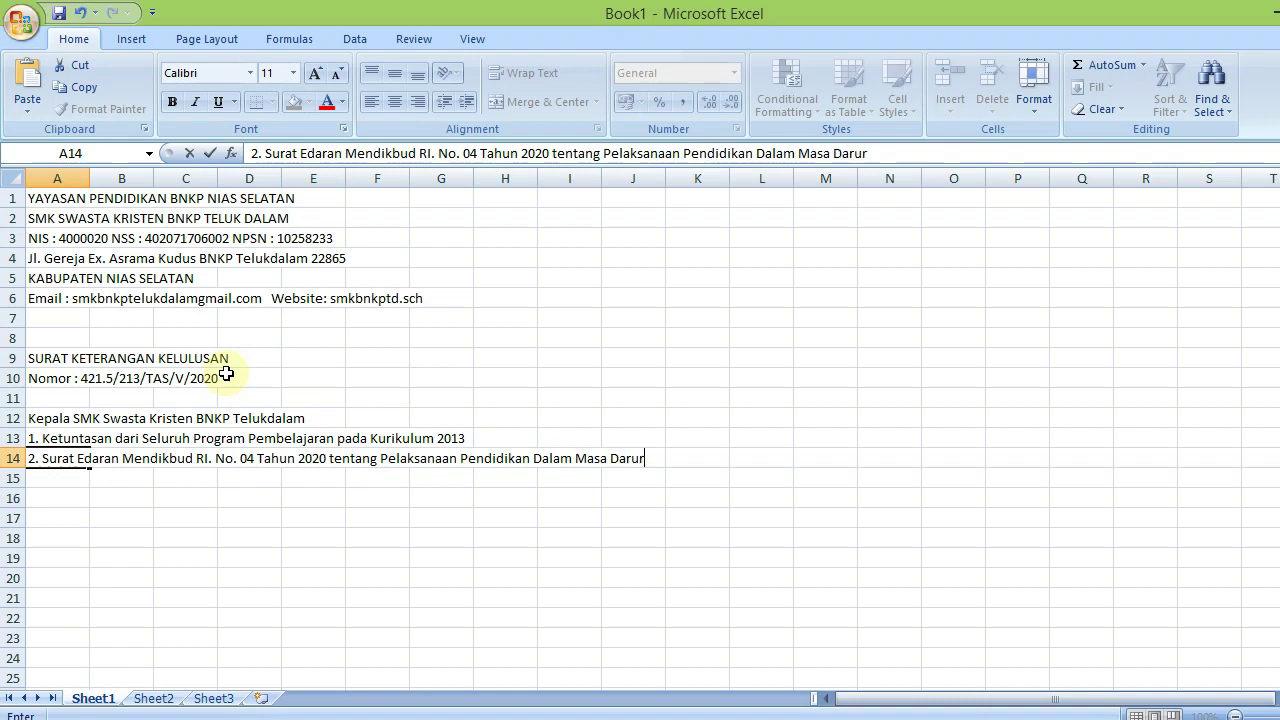
pyautogui.write('at Penyebara')
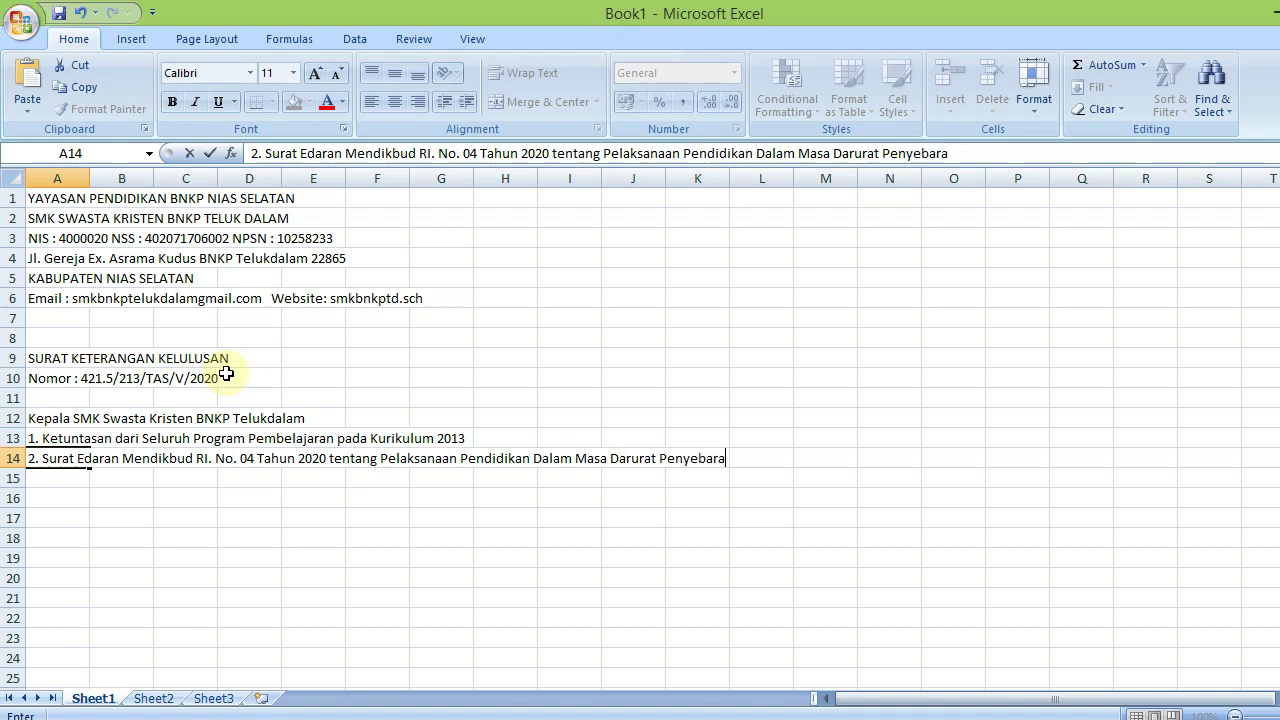
pyautogui.write('n Corona ')
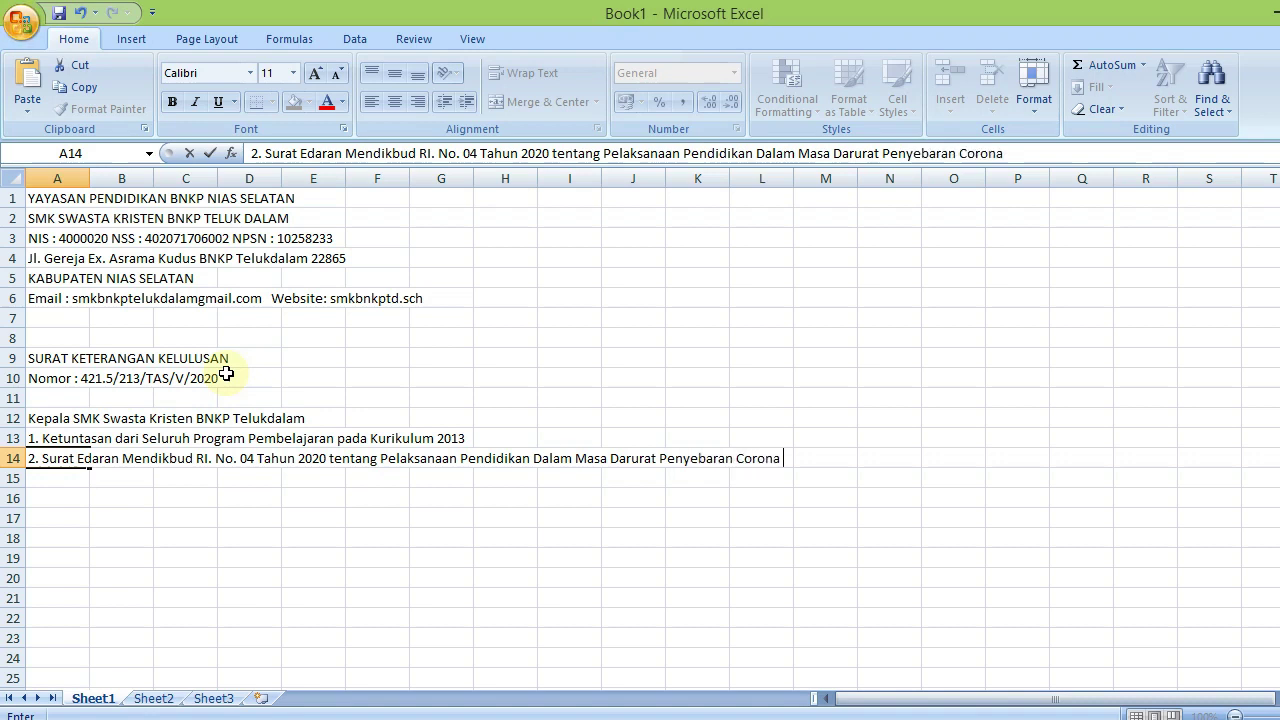
pyautogui.write('Virus De')
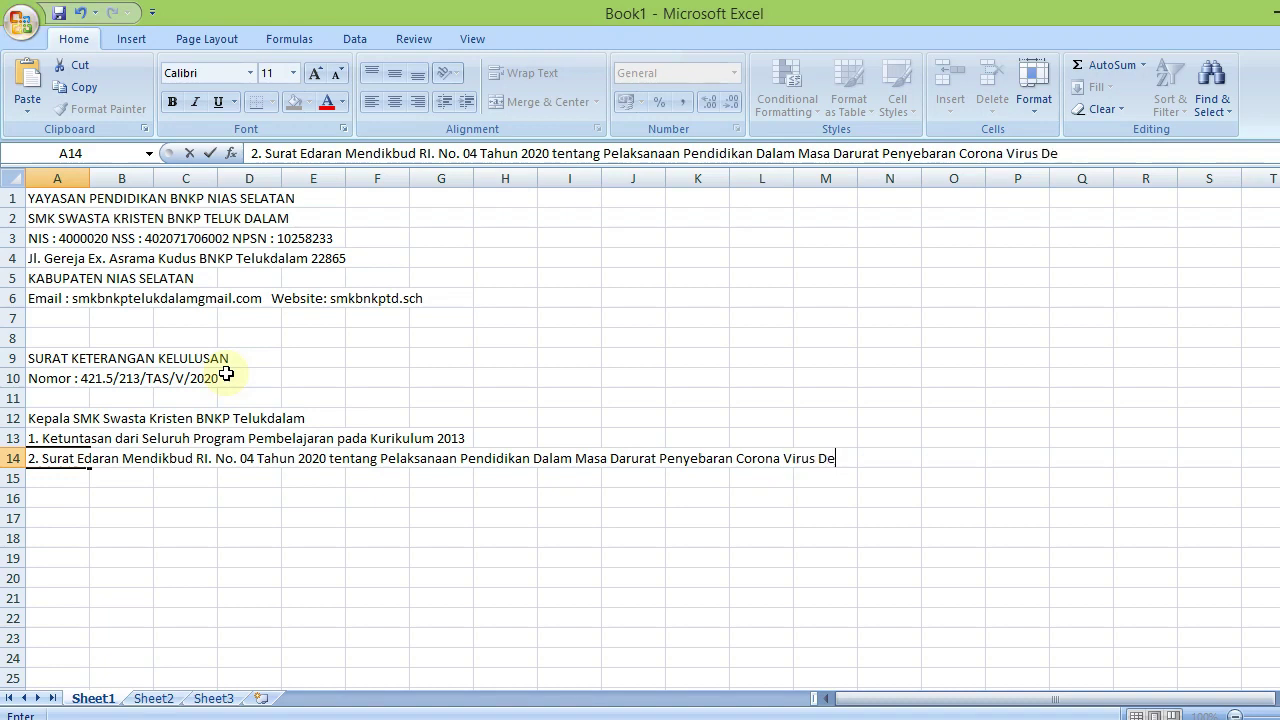
pyautogui.press('BackSpace')
pyautogui.write('isesa')
pyautogui.press('BackSpace')
pyautogui.press('BackSpace')
pyautogui.write('ase')
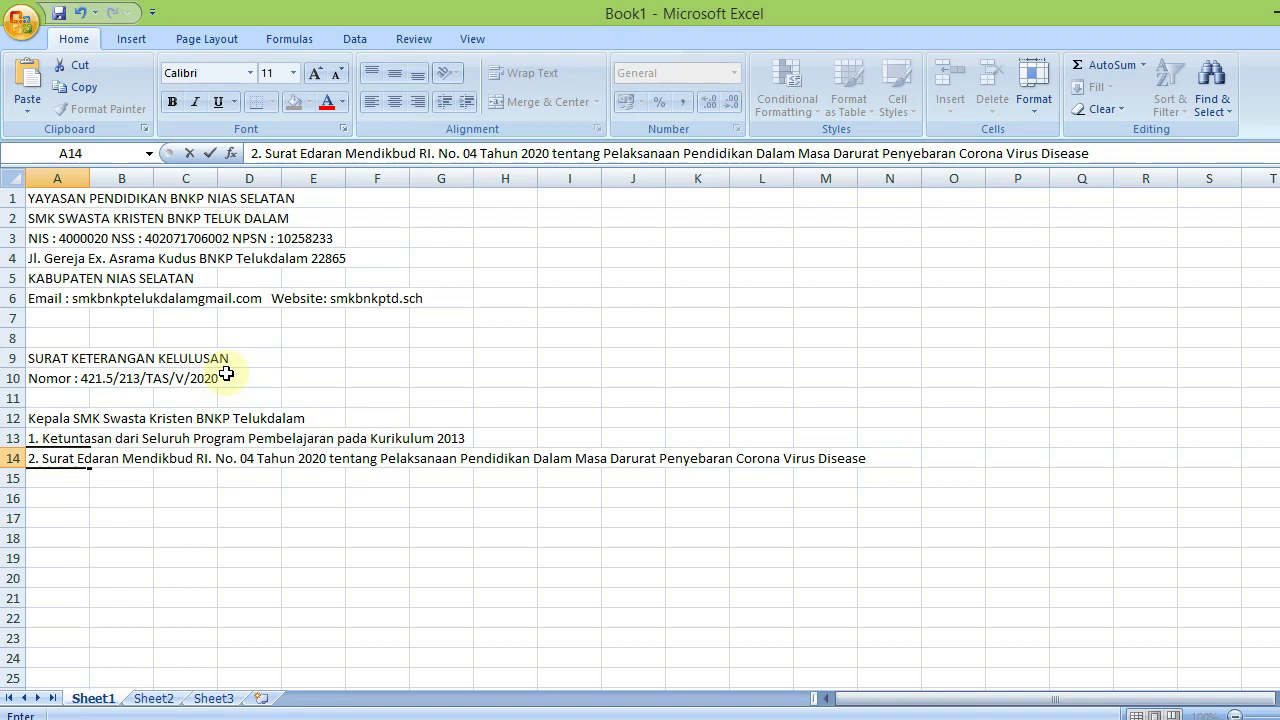
pyautogui.write(' (CO')
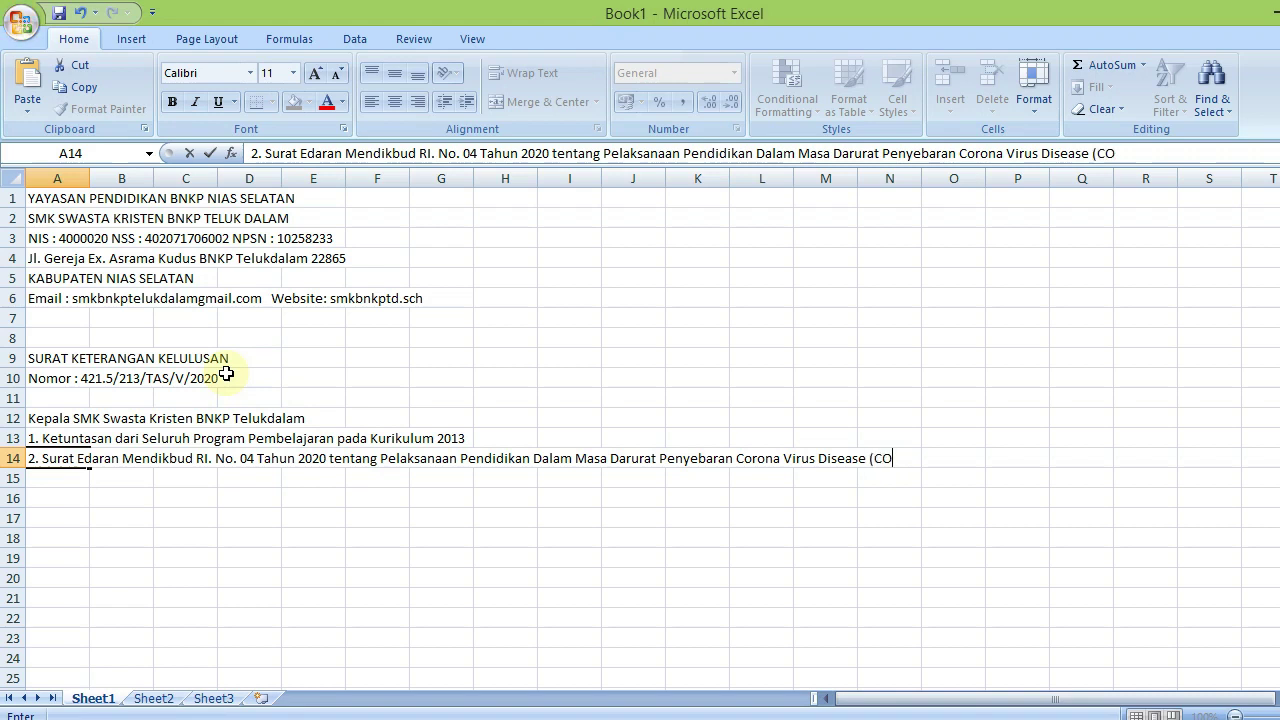
pyautogui.write('VID-19')
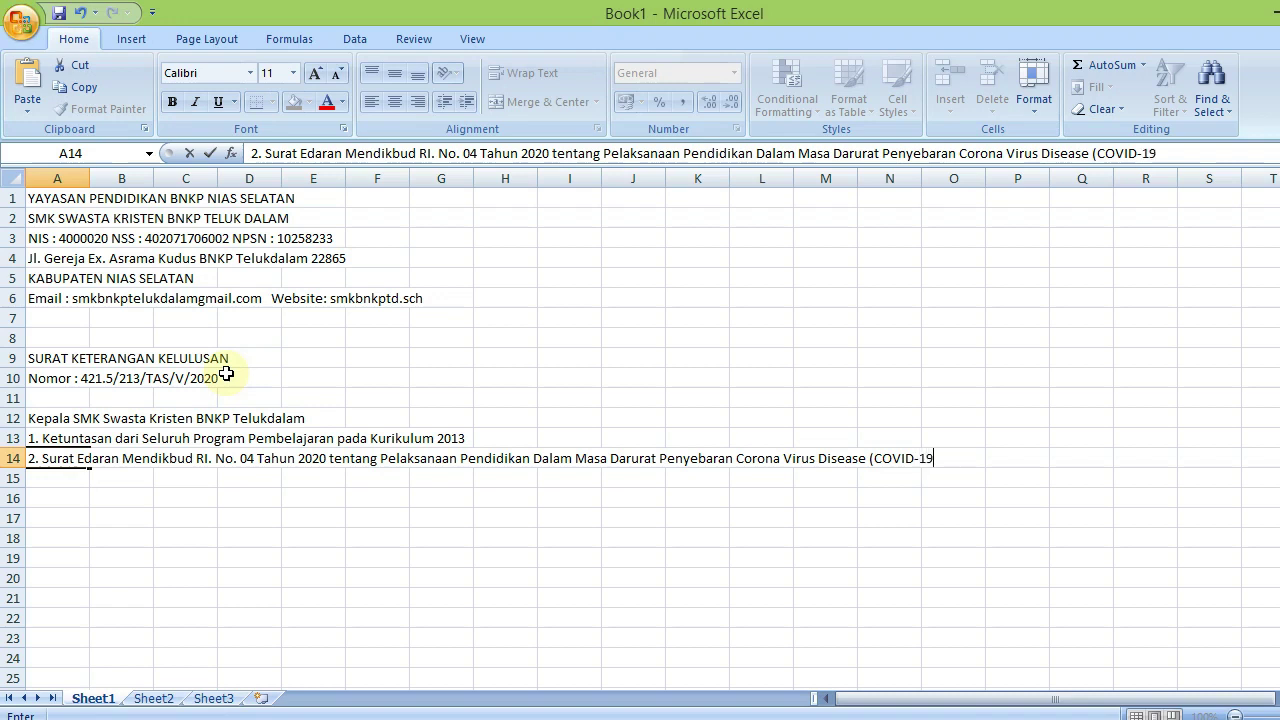
pyautogui.write(')')
# Enter '3. Hasil Keputusan Rapat Dewan tanggal 2 Mei 2020' in A15, leaving row 16 blank
pyautogui.press('Return')
pyautogui.write('3.')
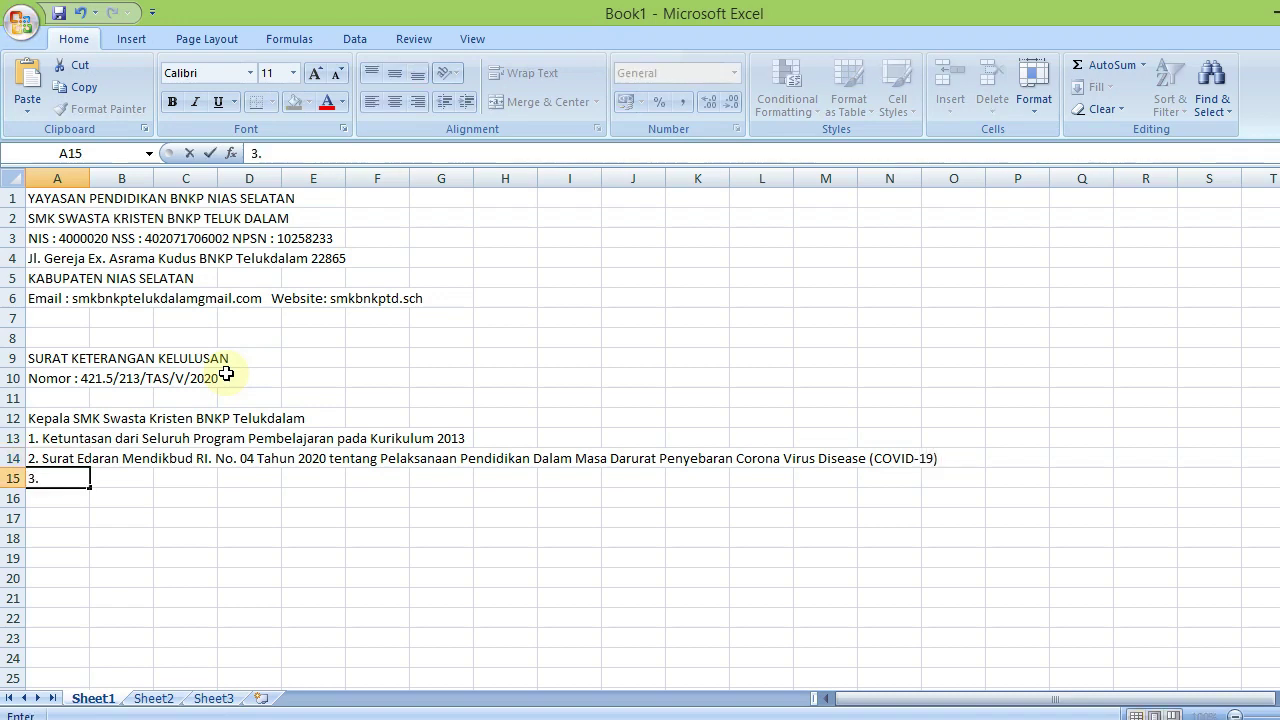
pyautogui.write(' Hasil K')
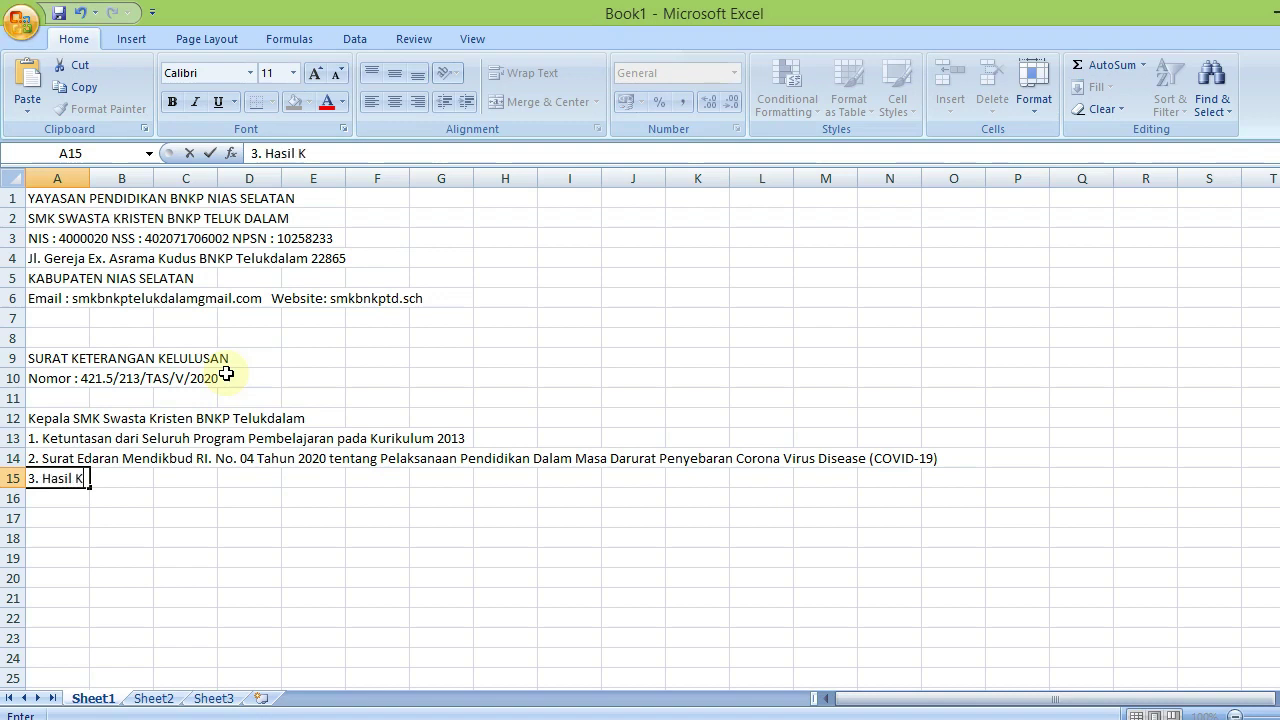
pyautogui.write('eputusah')
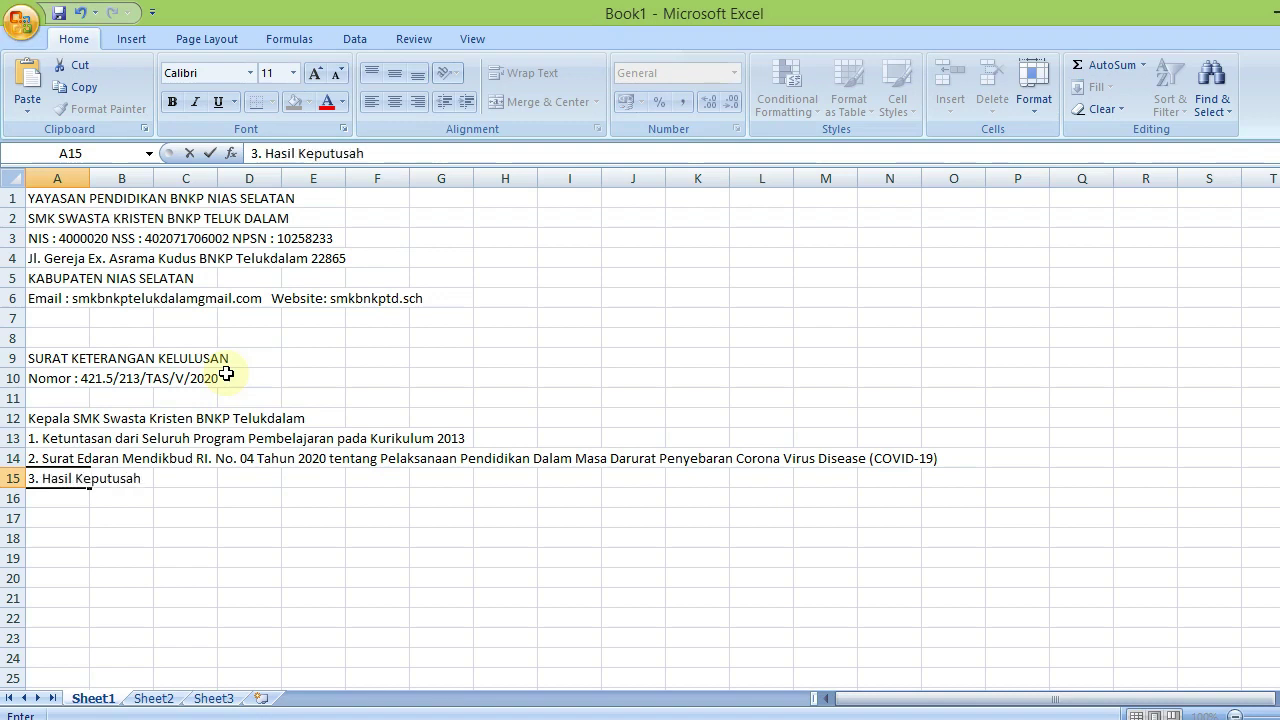
pyautogui.press('BackSpace')
pyautogui.write('n Rapat ')
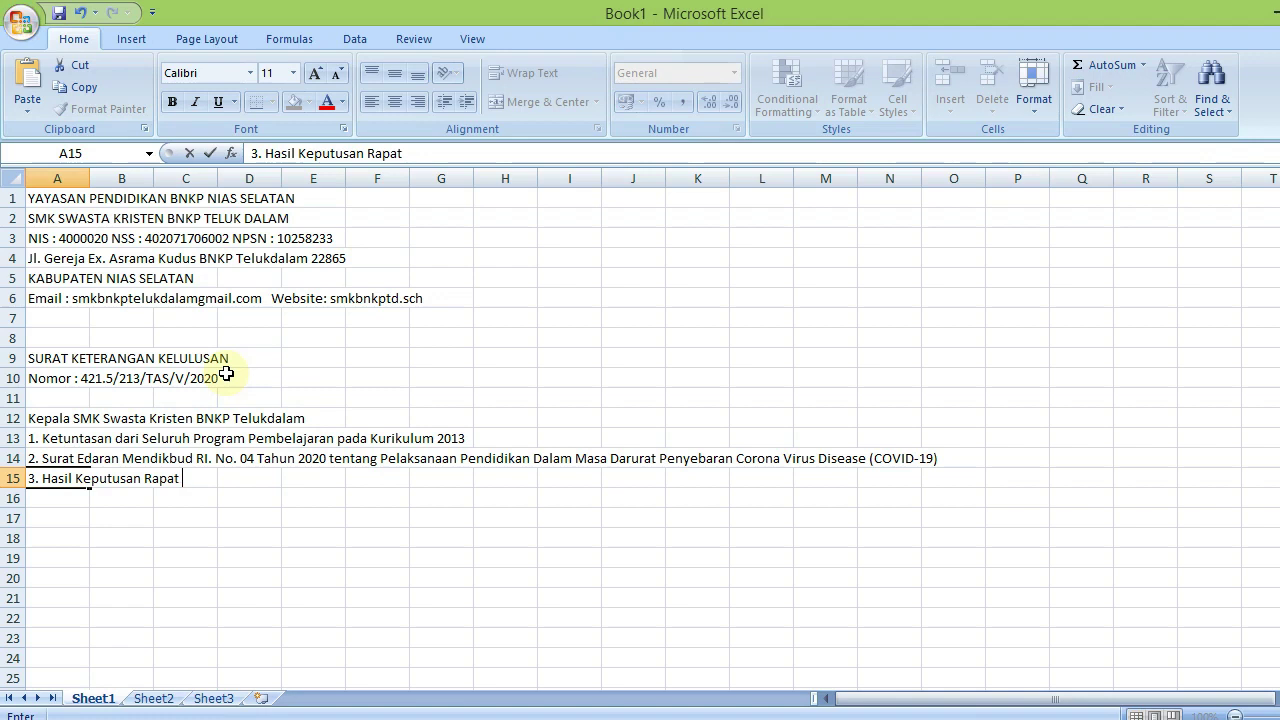
pyautogui.write('Dewan')
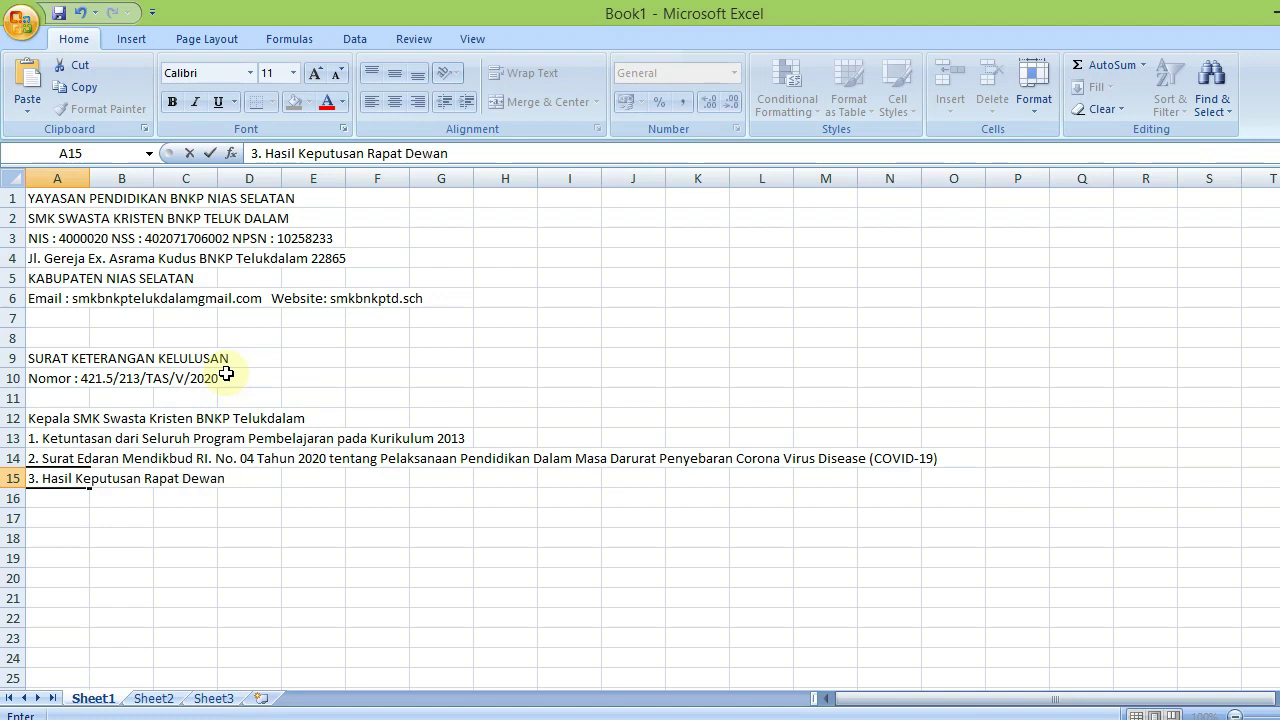
pyautogui.write(' tanggal 2')
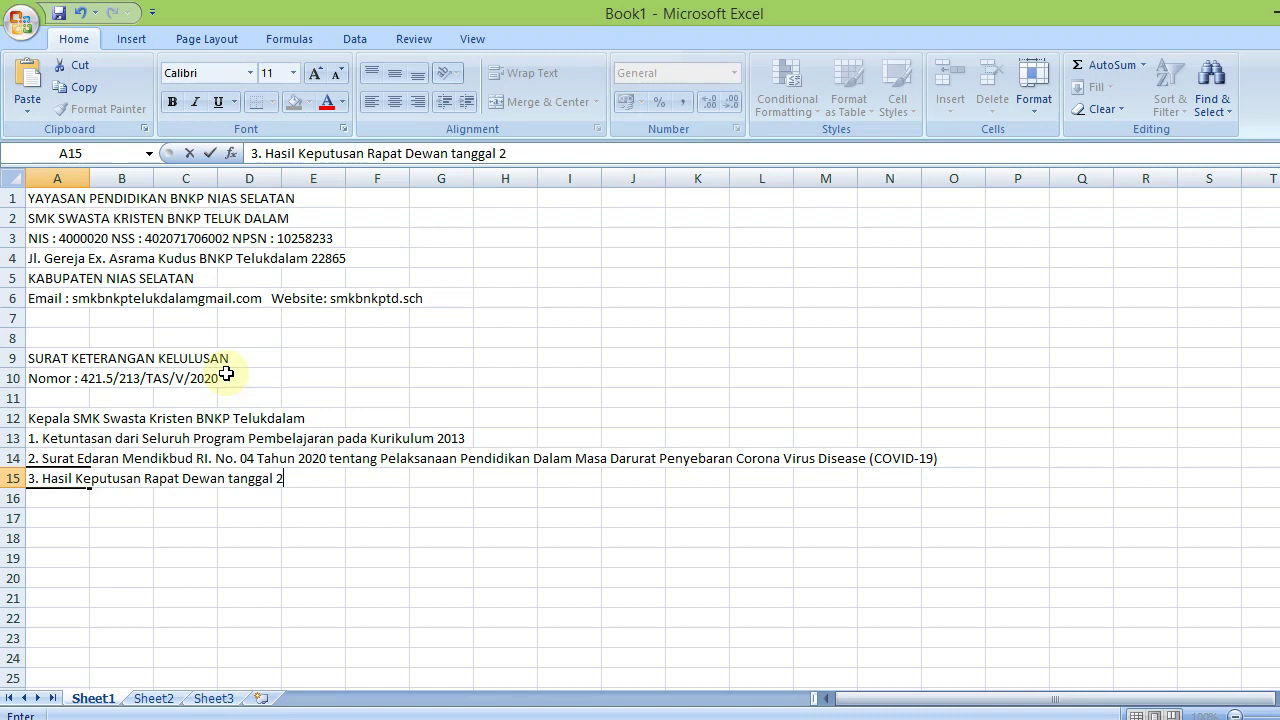
pyautogui.write(' Mei 2020')
pyautogui.press('Return')
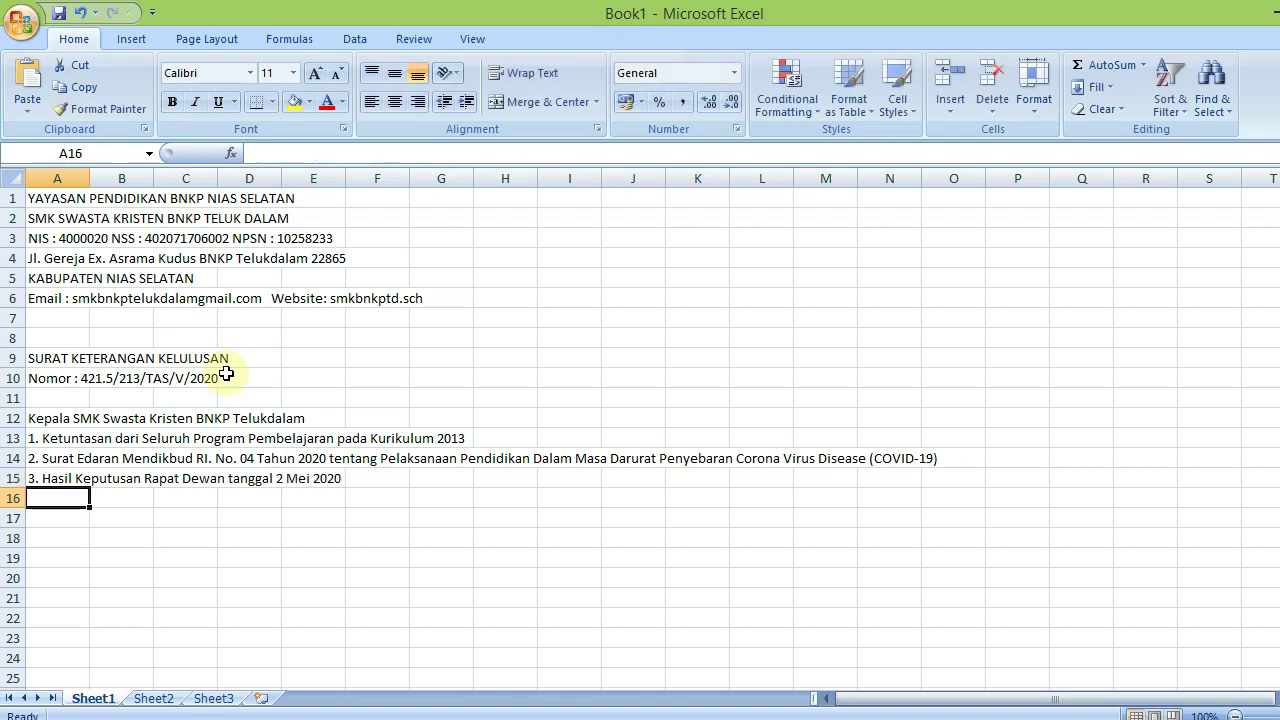
pyautogui.press('Return')
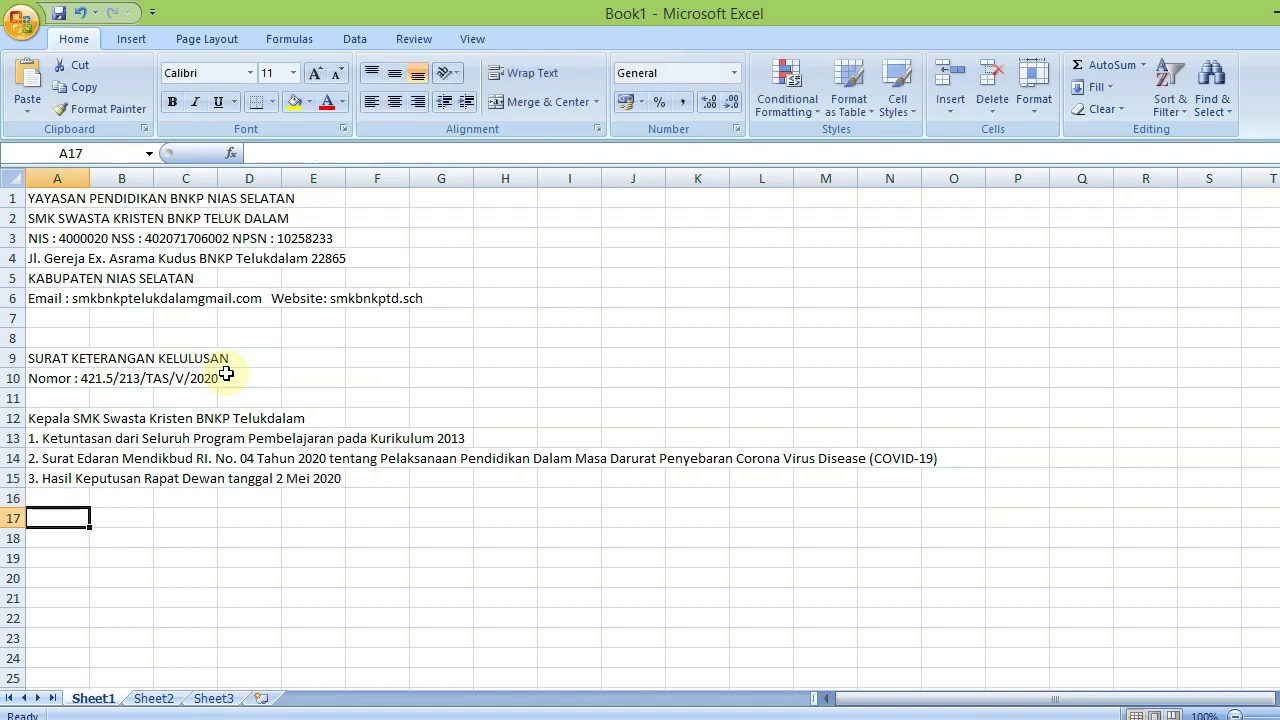
# Type 'dengan ini menerangkan bahwa :' in A17, then move to B19
pyautogui.write('dengan ini')
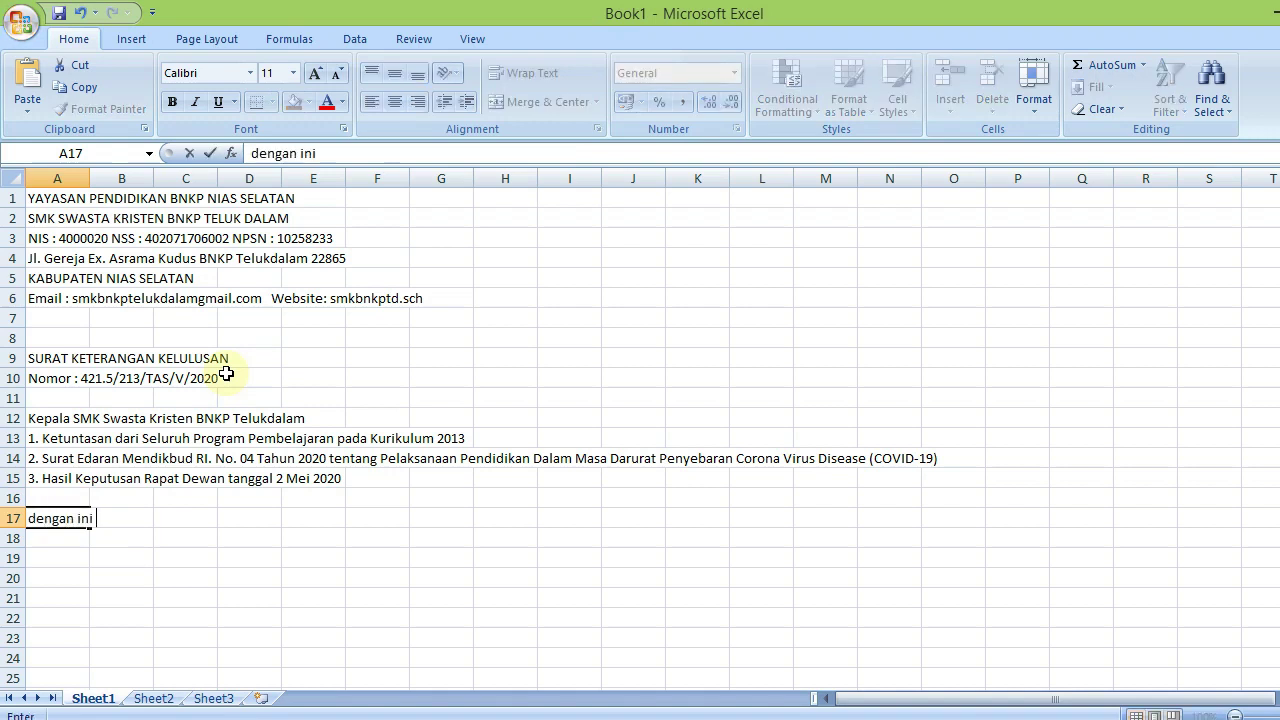
pyautogui.write(' menerangkan ba')
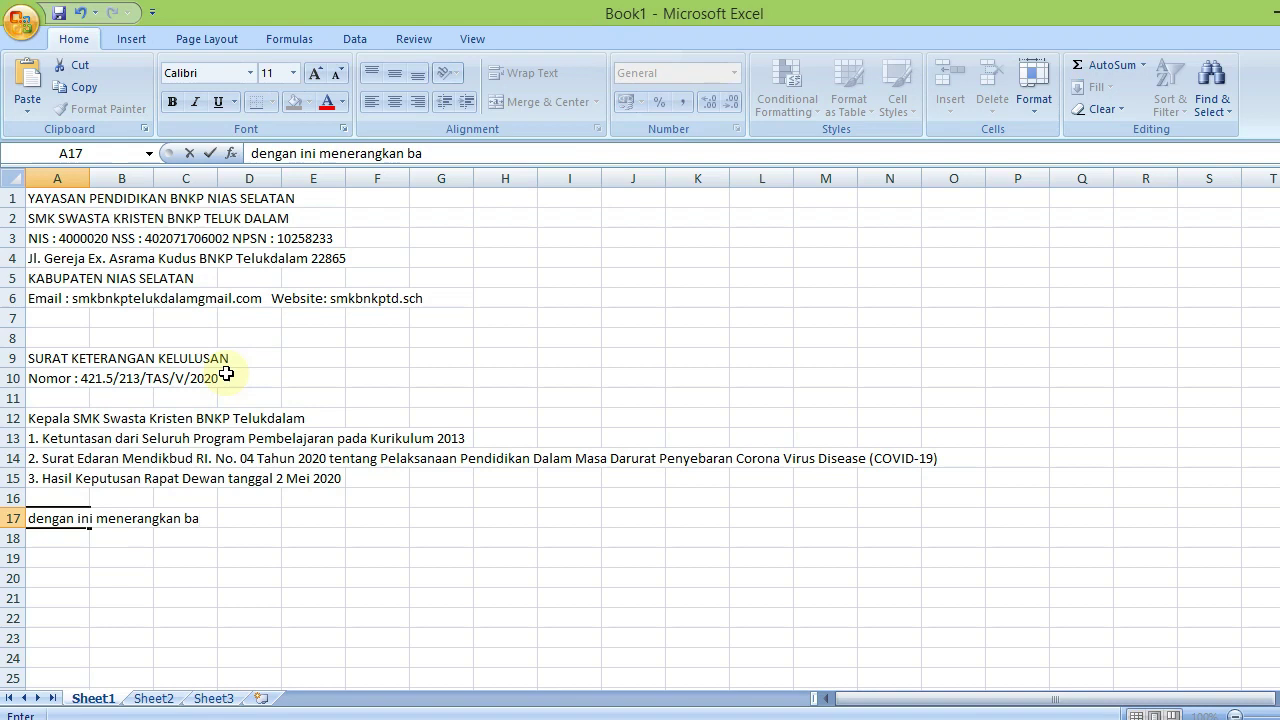
pyautogui.write('hwa ')
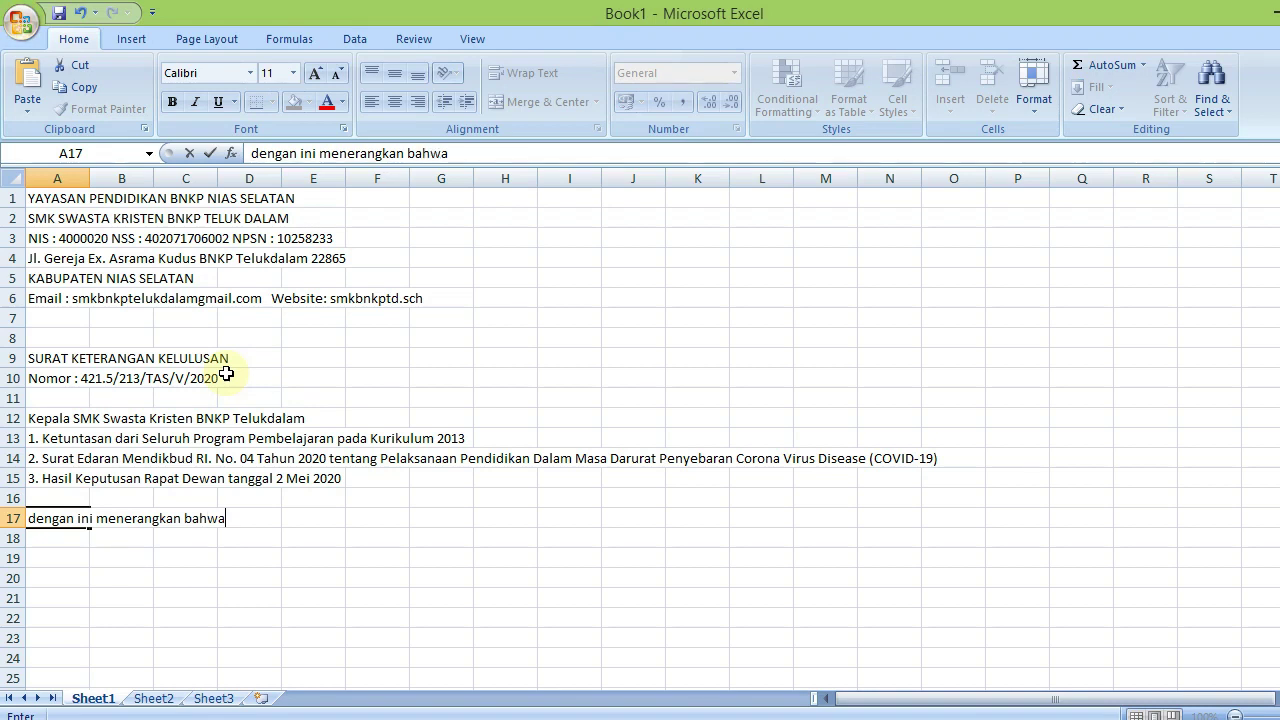
pyautogui.write(':')
pyautogui.press('Return')
pyautogui.press('Down')
pyautogui.press('Right')
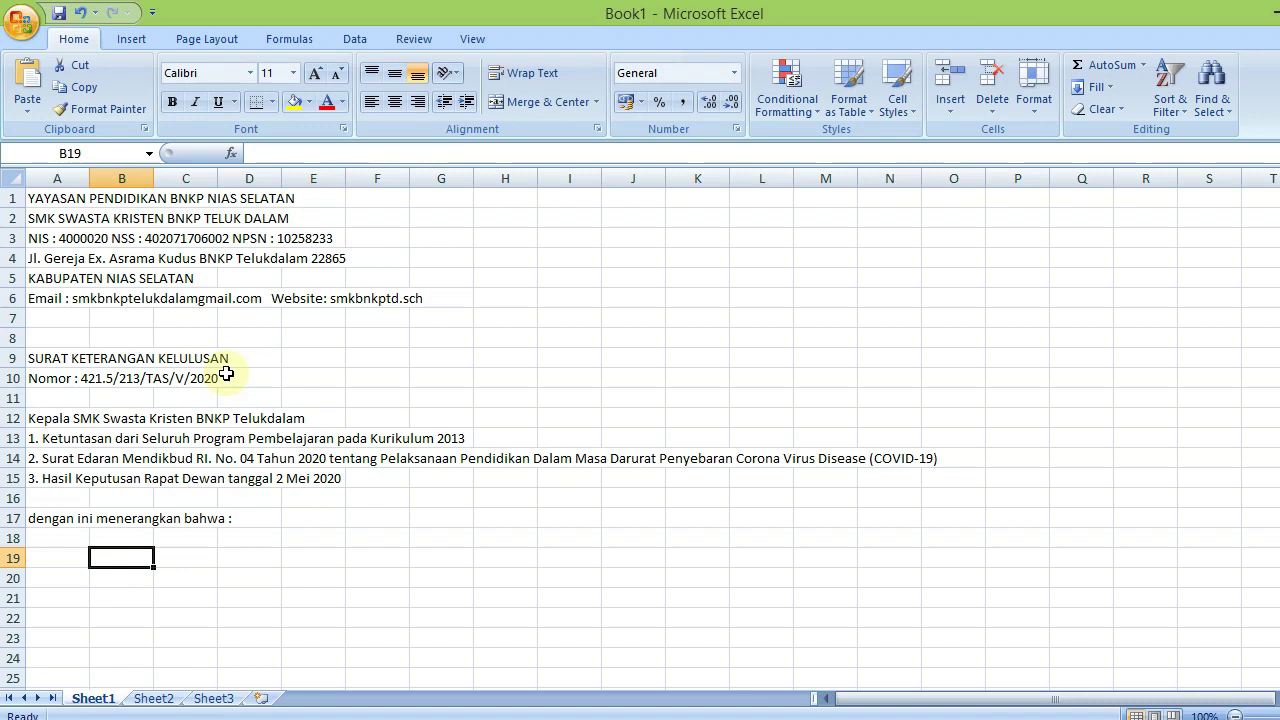
# Add the labels 'Nama' and 'Tempat dan Tanggal Lahir' in C19 and C20
pyautogui.press('Right')
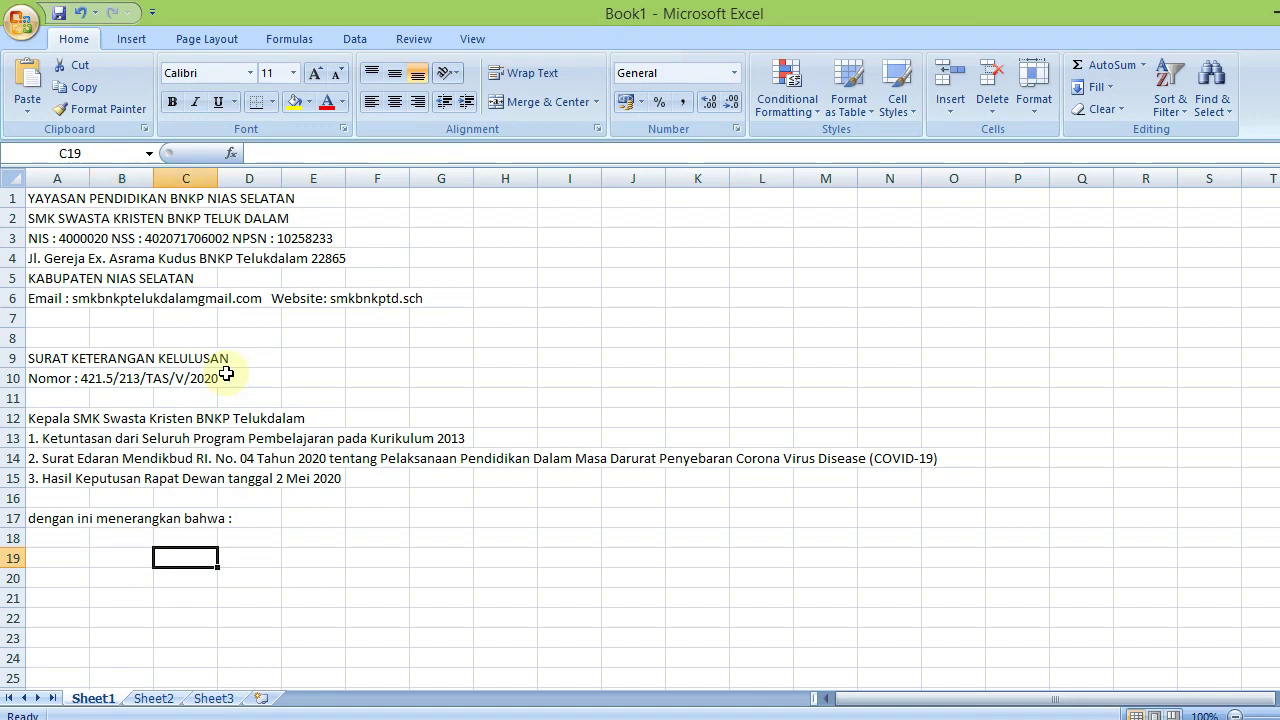
pyautogui.write('Nama')
pyautogui.press('Return')
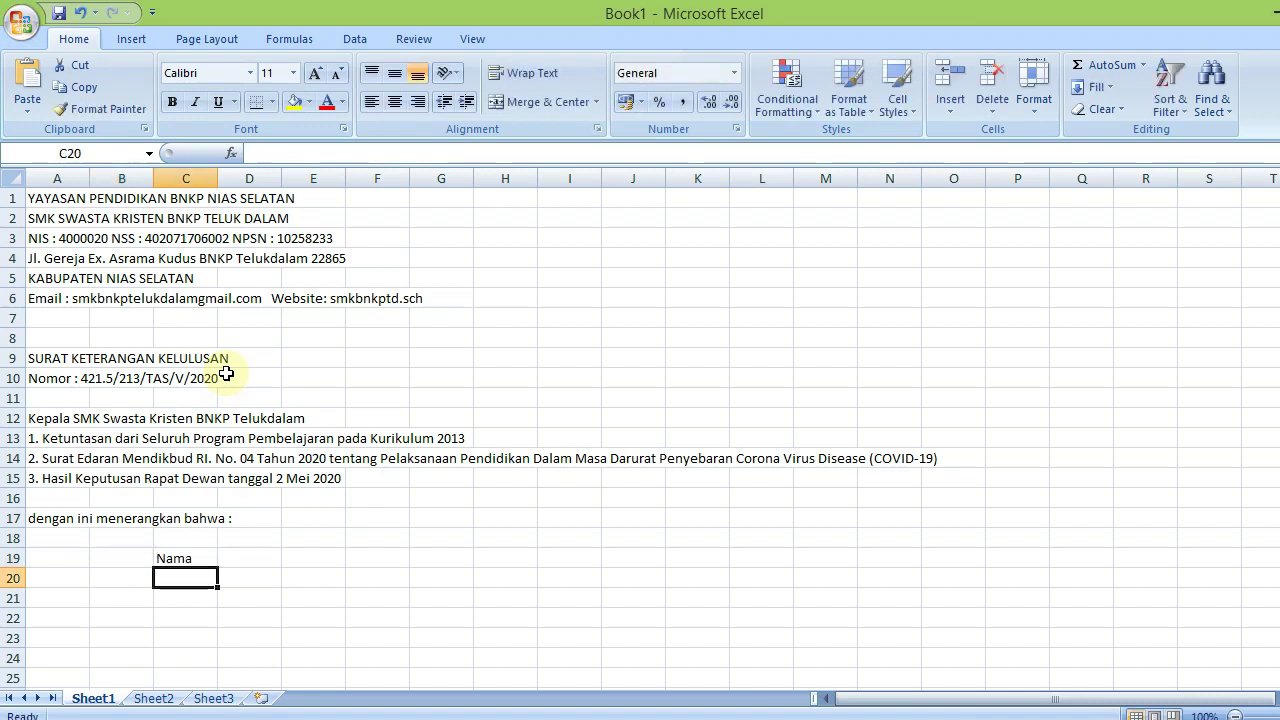
pyautogui.write('Tema')
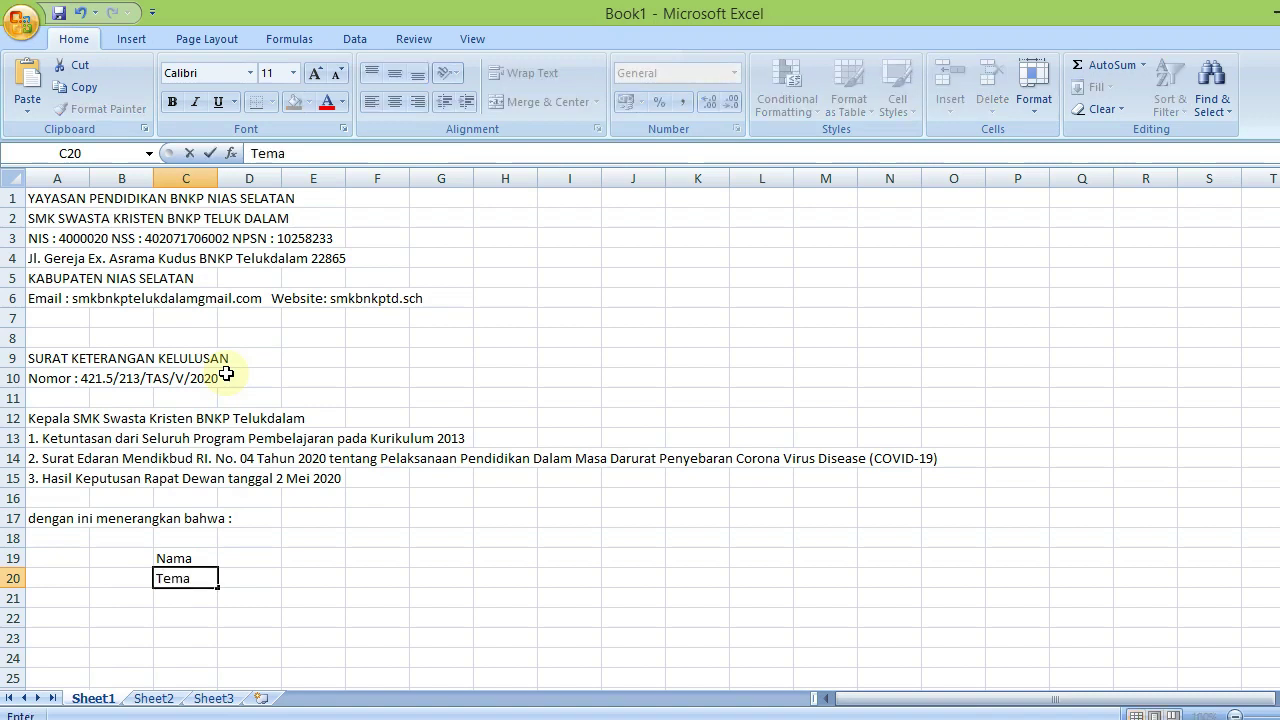
pyautogui.write('p')
pyautogui.press('BackSpace')
pyautogui.press('BackSpace')
pyautogui.write('pat dan Tangga')
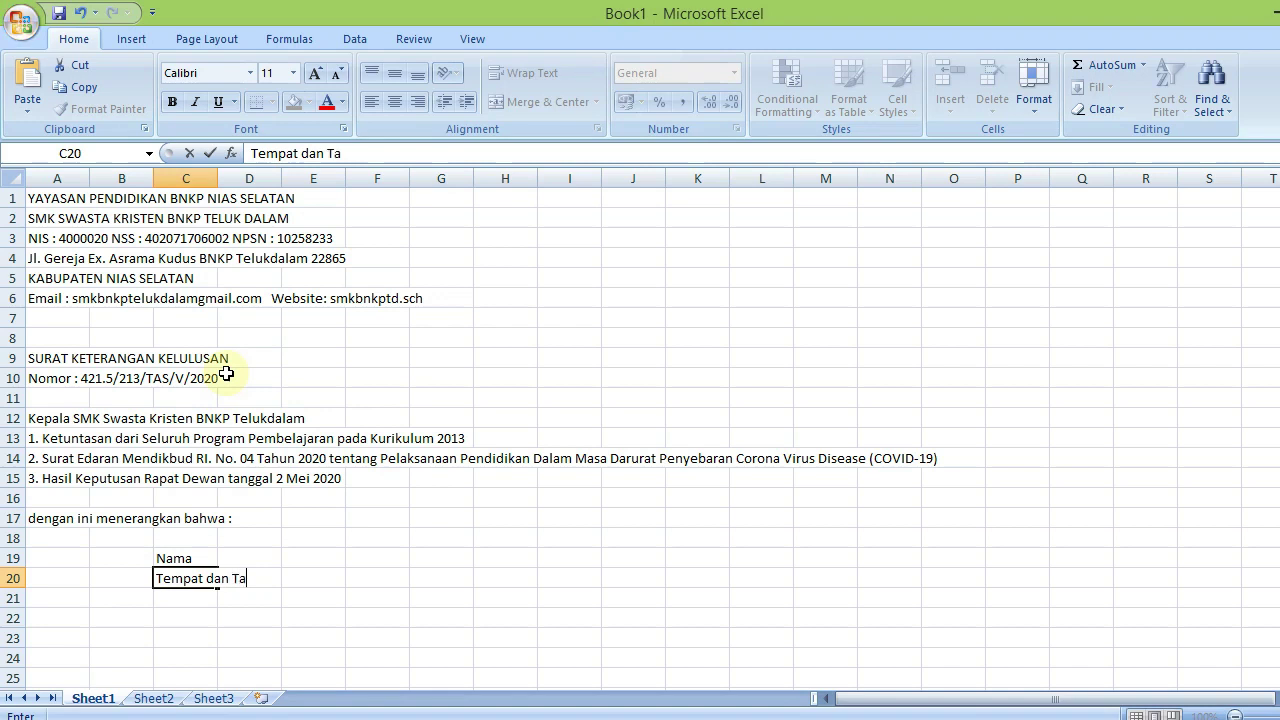
pyautogui.write('l Lahir')
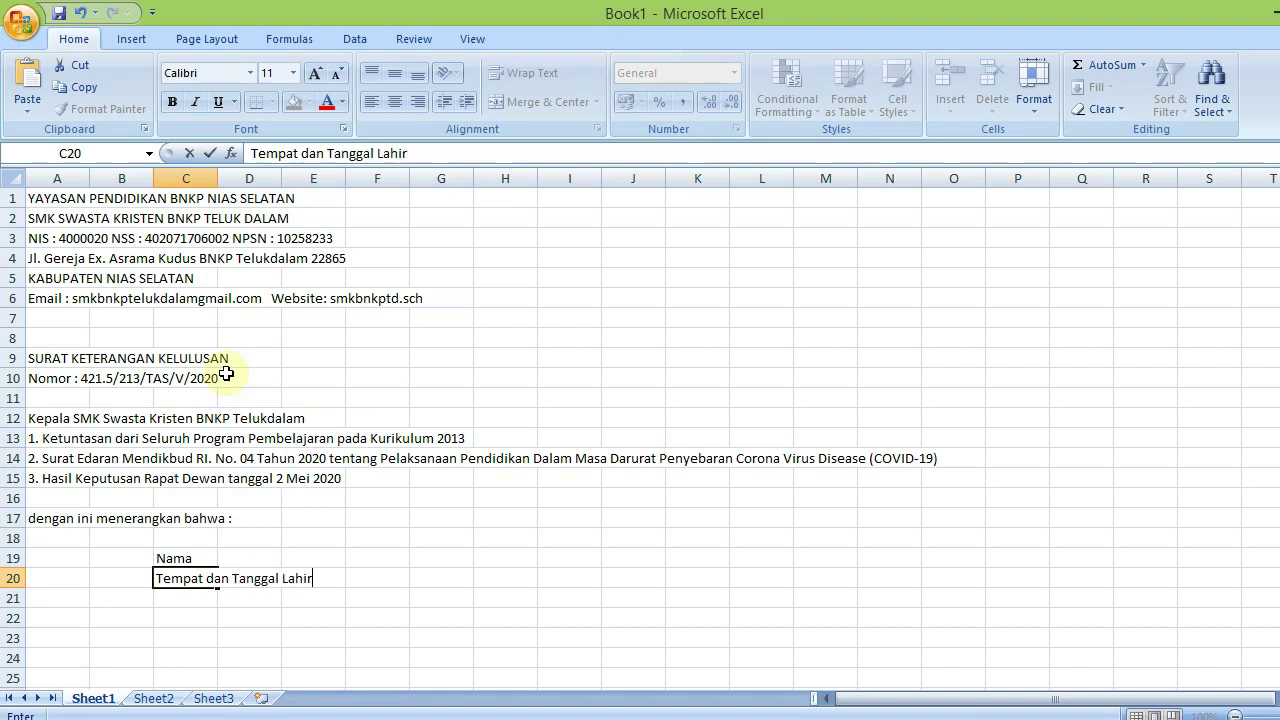
pyautogui.press('Return')
# Add 'Nomor Induk Siswa', 'Nomor Induk Siswa Nasional' and 'Kompetensi Keahlian' in C21–C23
pyautogui.write('No')
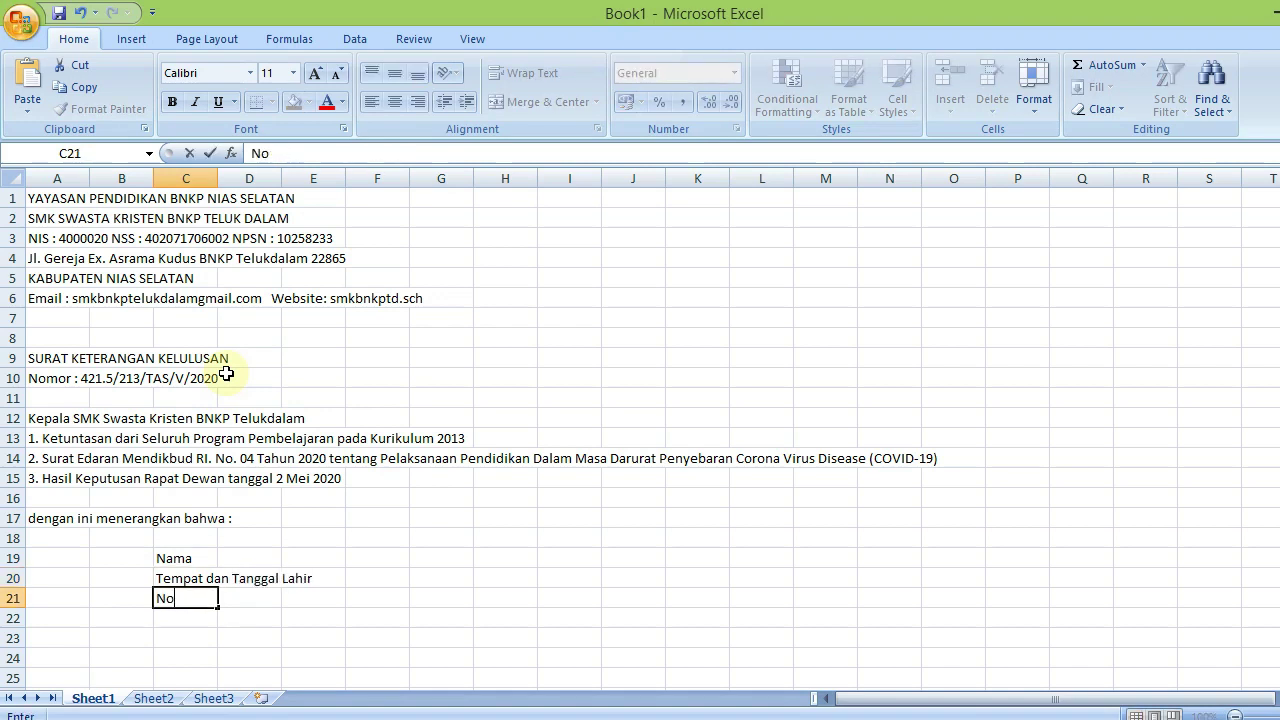
pyautogui.write('mor Induk Si')
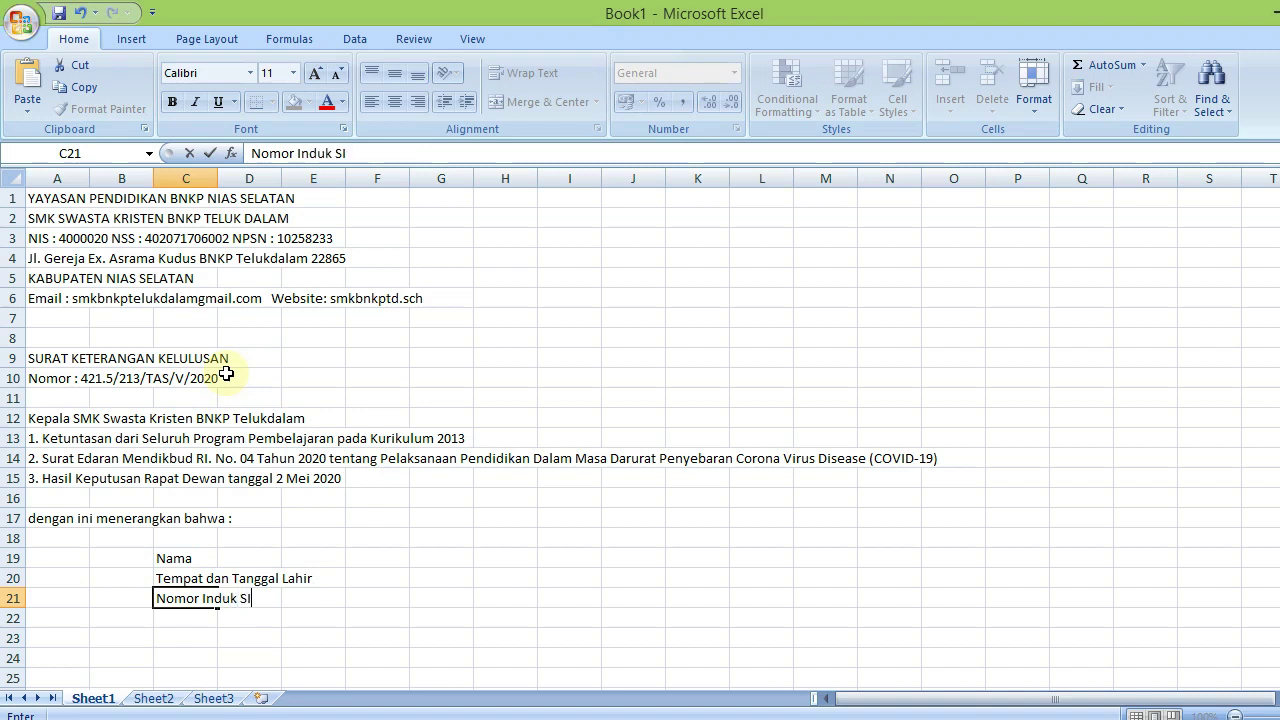
pyautogui.write('swi')
pyautogui.press('BackSpace')
pyautogui.press('BackSpace')
pyautogui.press('BackSpace')
pyautogui.press('BackSpace')
pyautogui.write('iswwa')
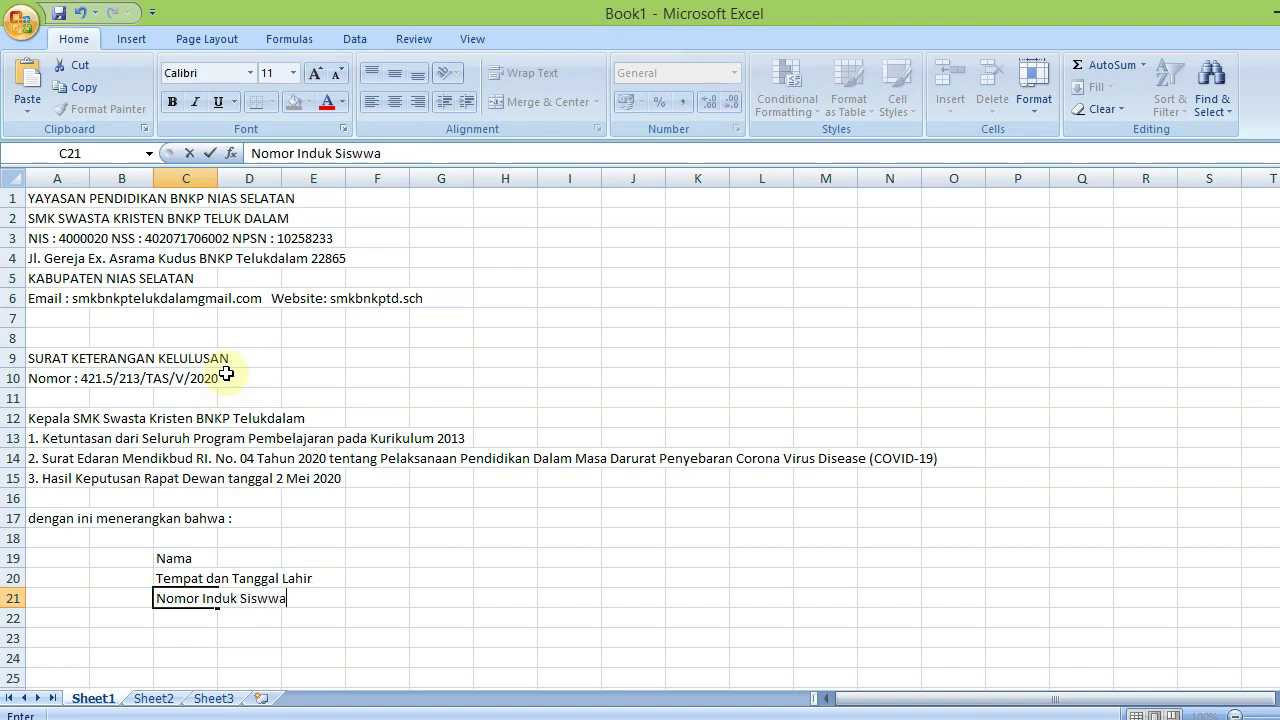
pyautogui.press('BackSpace')
pyautogui.press('BackSpace')
pyautogui.write('a')
pyautogui.press('Return')
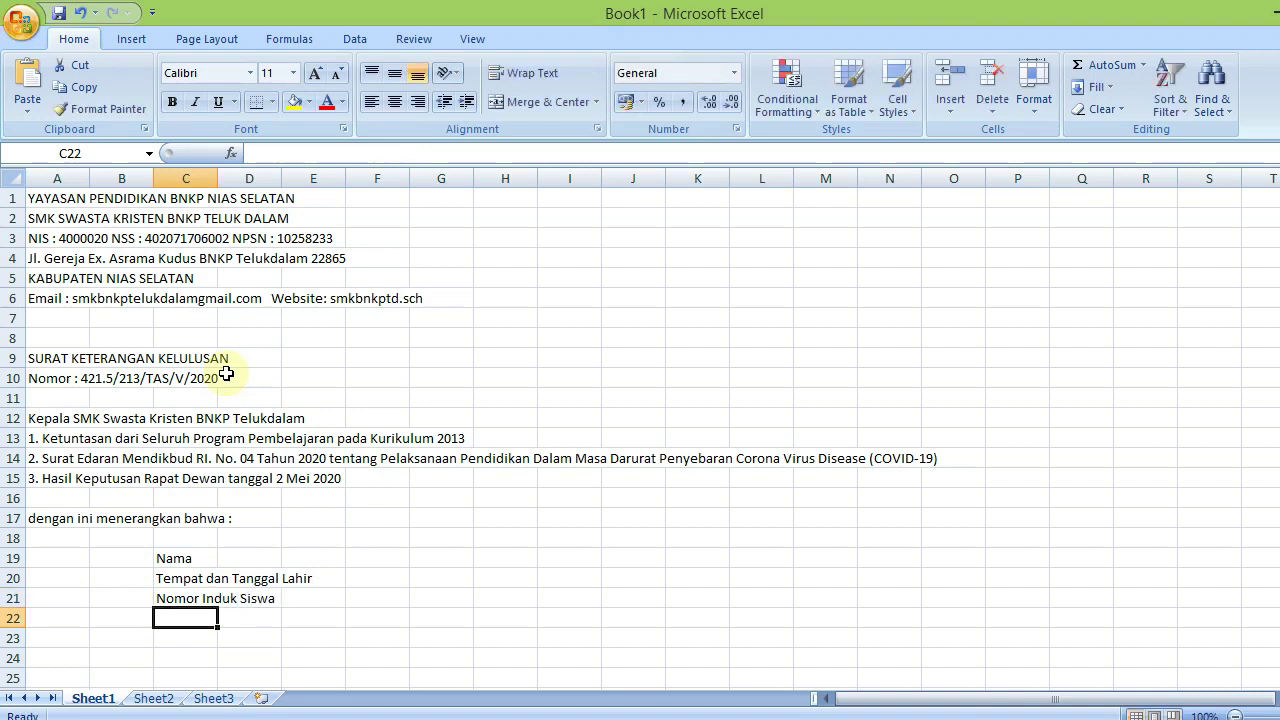
pyautogui.write('Nomor Indud')
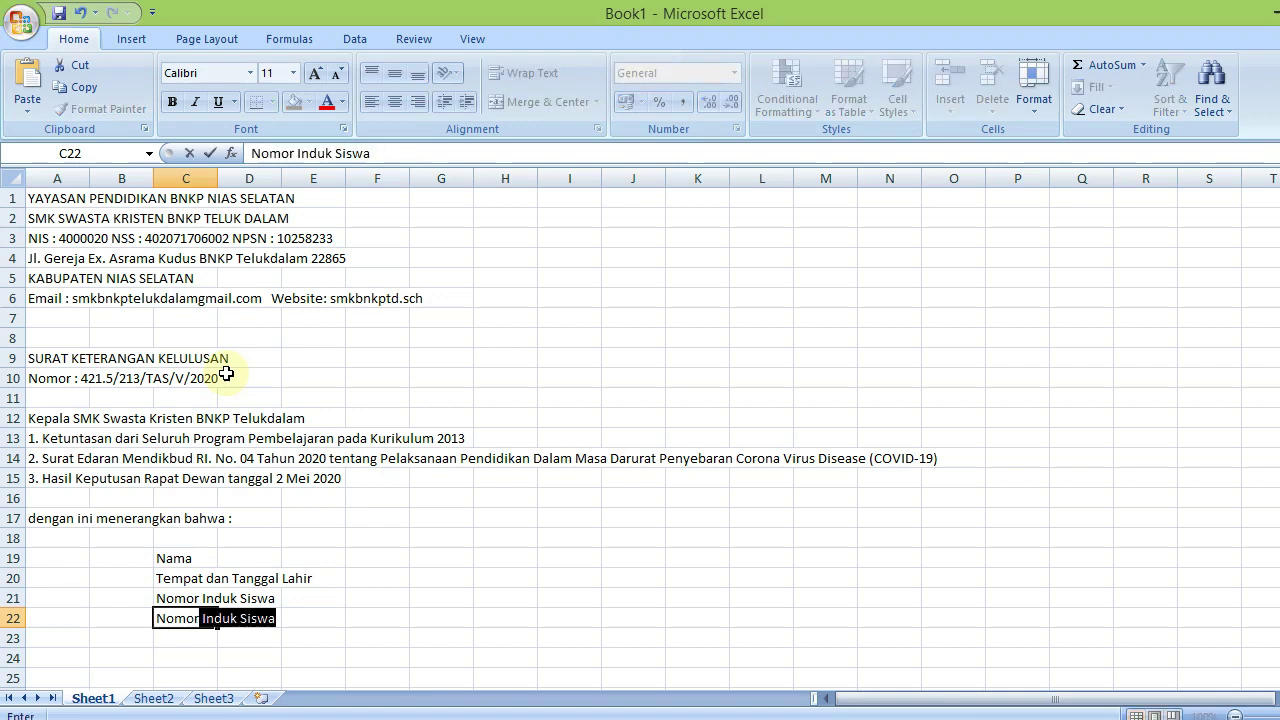
pyautogui.write('k')
pyautogui.press('BackSpace')
pyautogui.press('BackSpace')
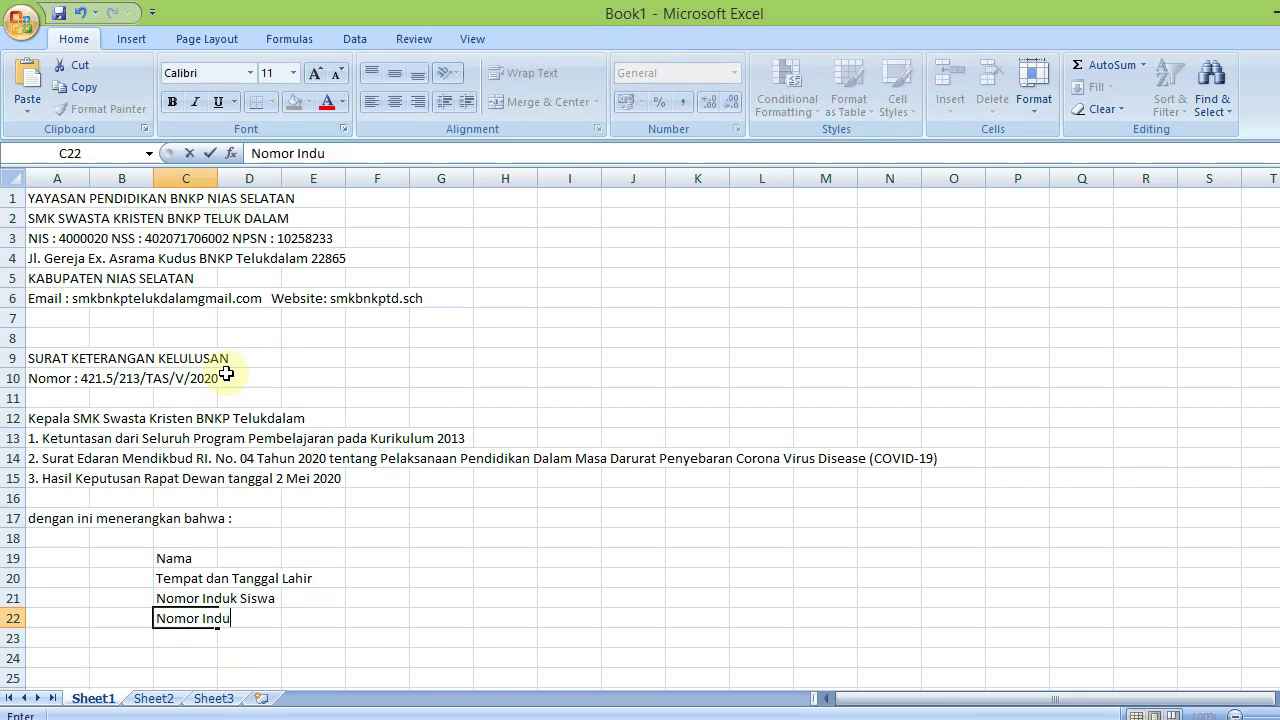
pyautogui.write('k Siswa Nas')
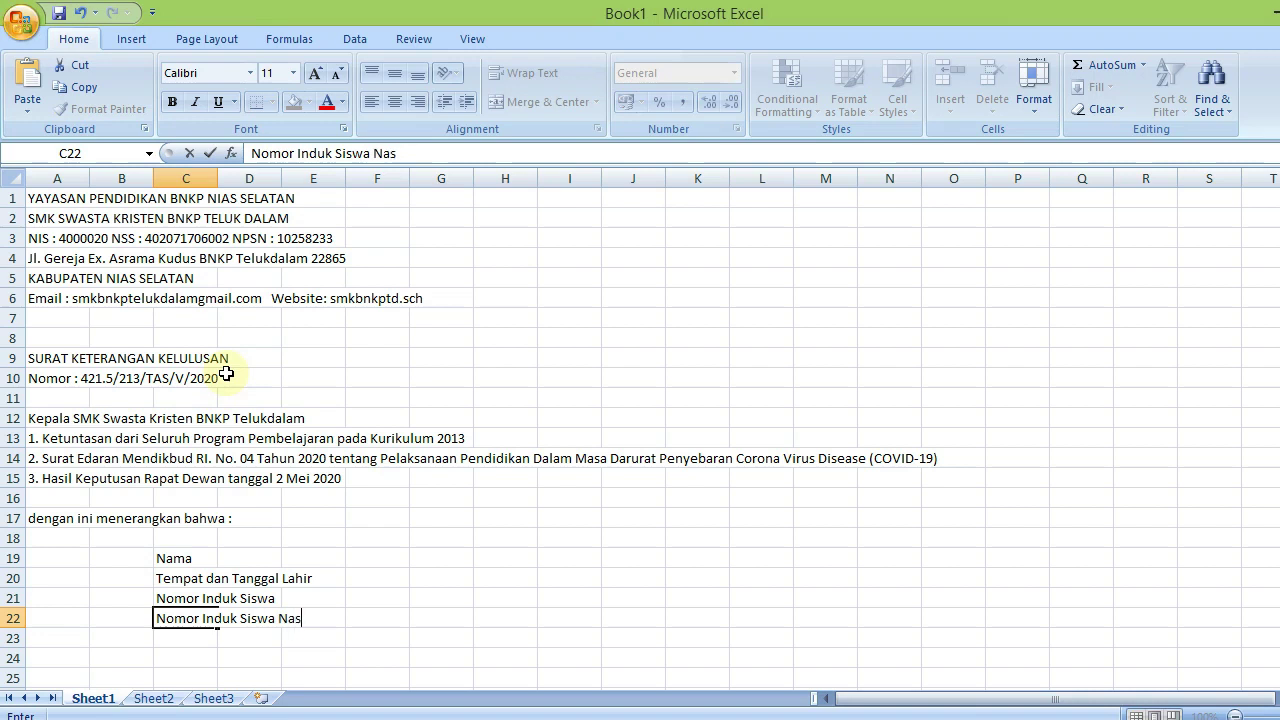
pyautogui.write('ional')
pyautogui.press('Return')
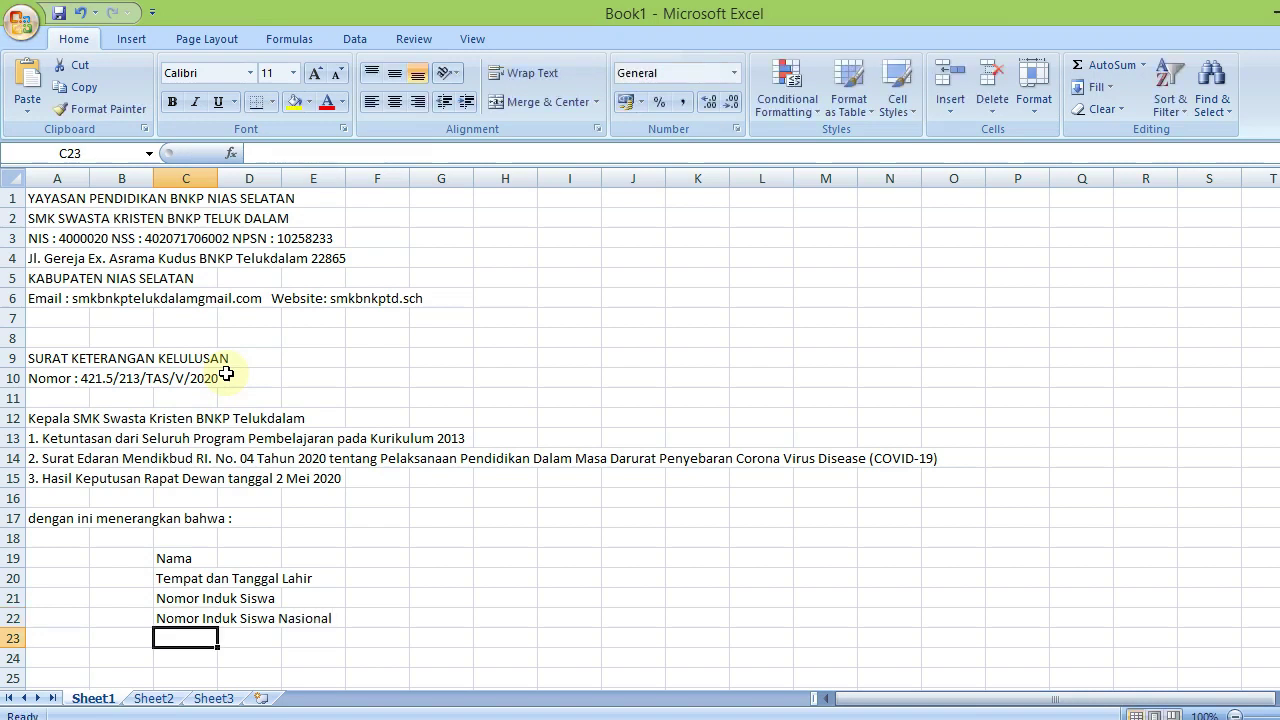
pyautogui.write('Kompetensi')
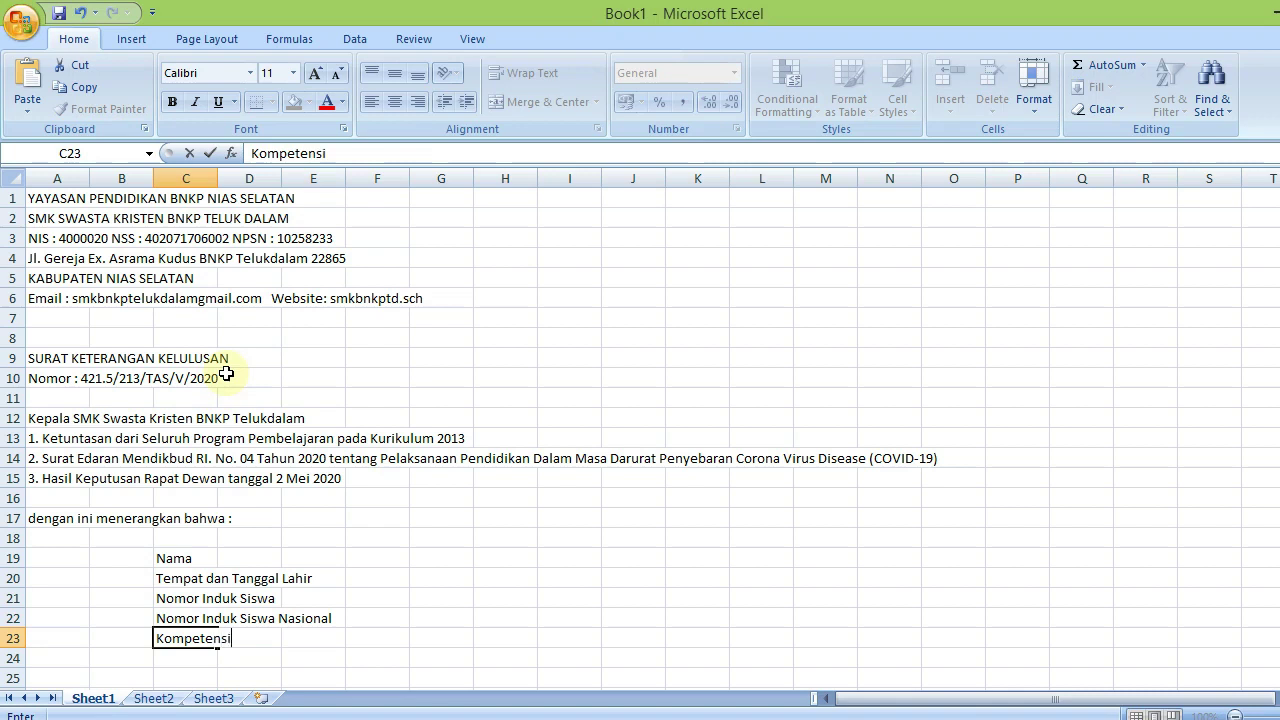
pyautogui.write(' Keahlian')
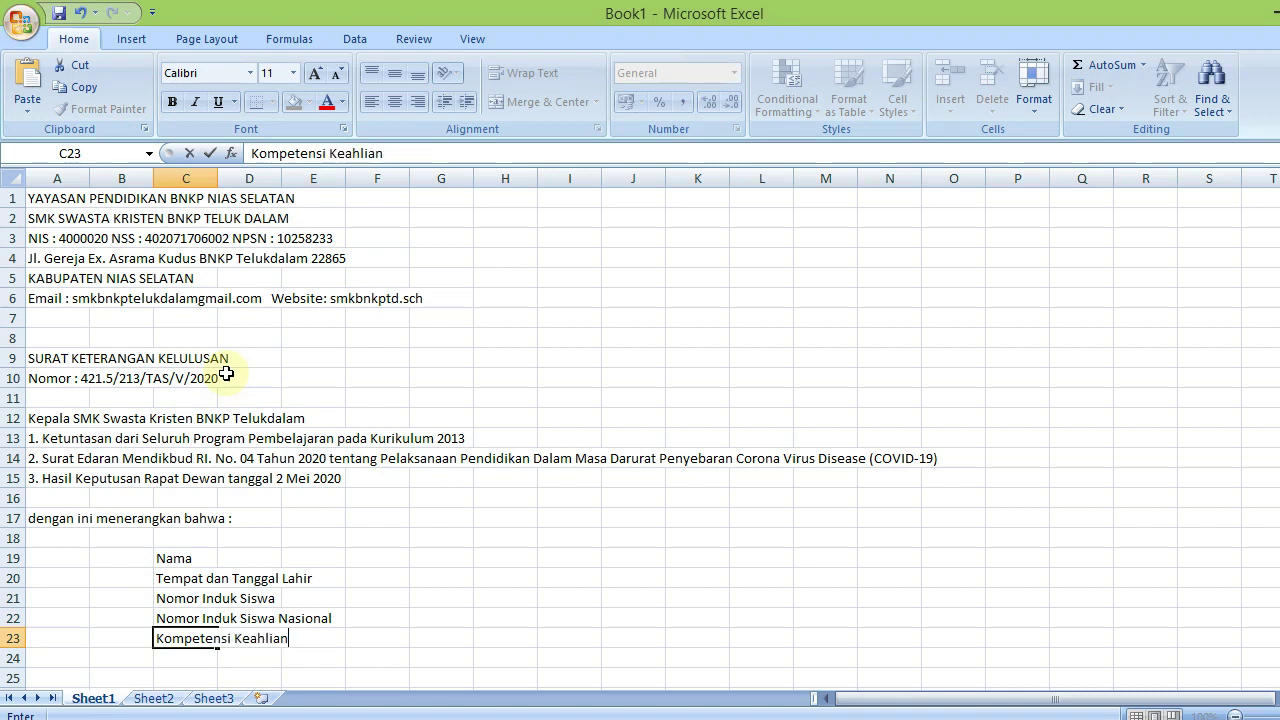
pyautogui.press('Return')
pyautogui.press('Return')
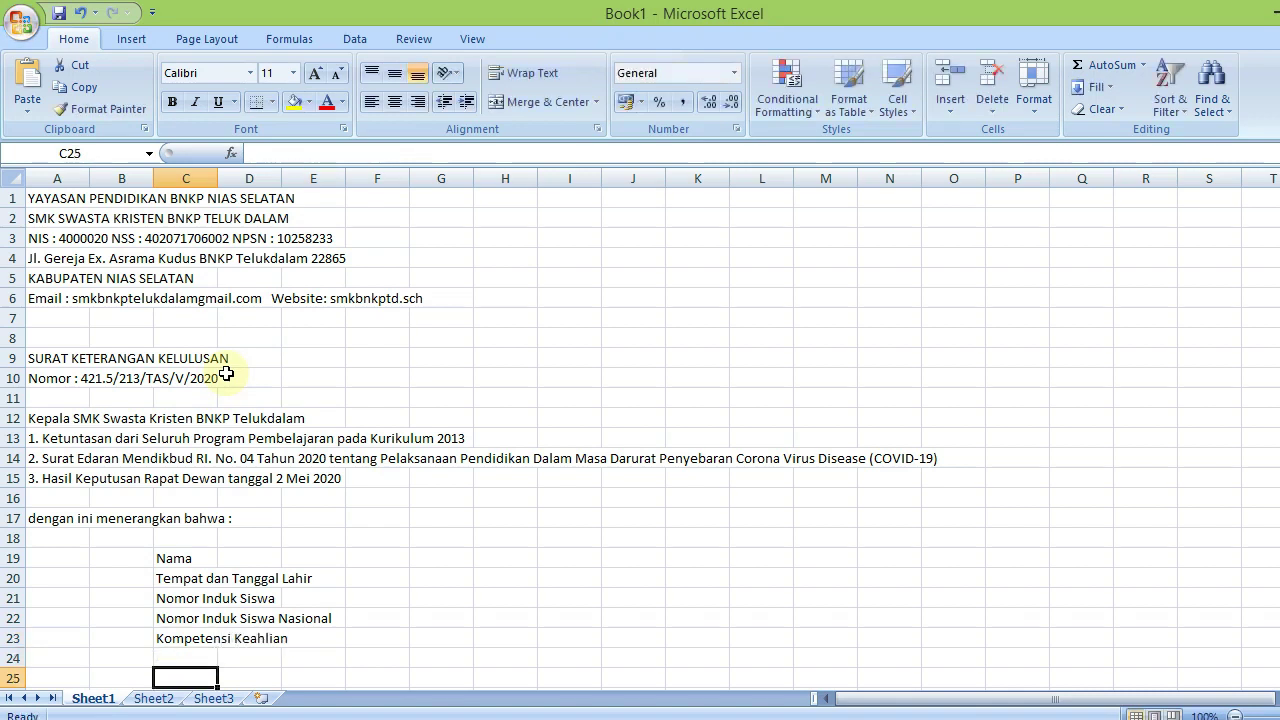
# Enter 'Dinyatakan' in C25 and 'LULUS' in C27, ending at A29
pyautogui.write('Dinyatakan')
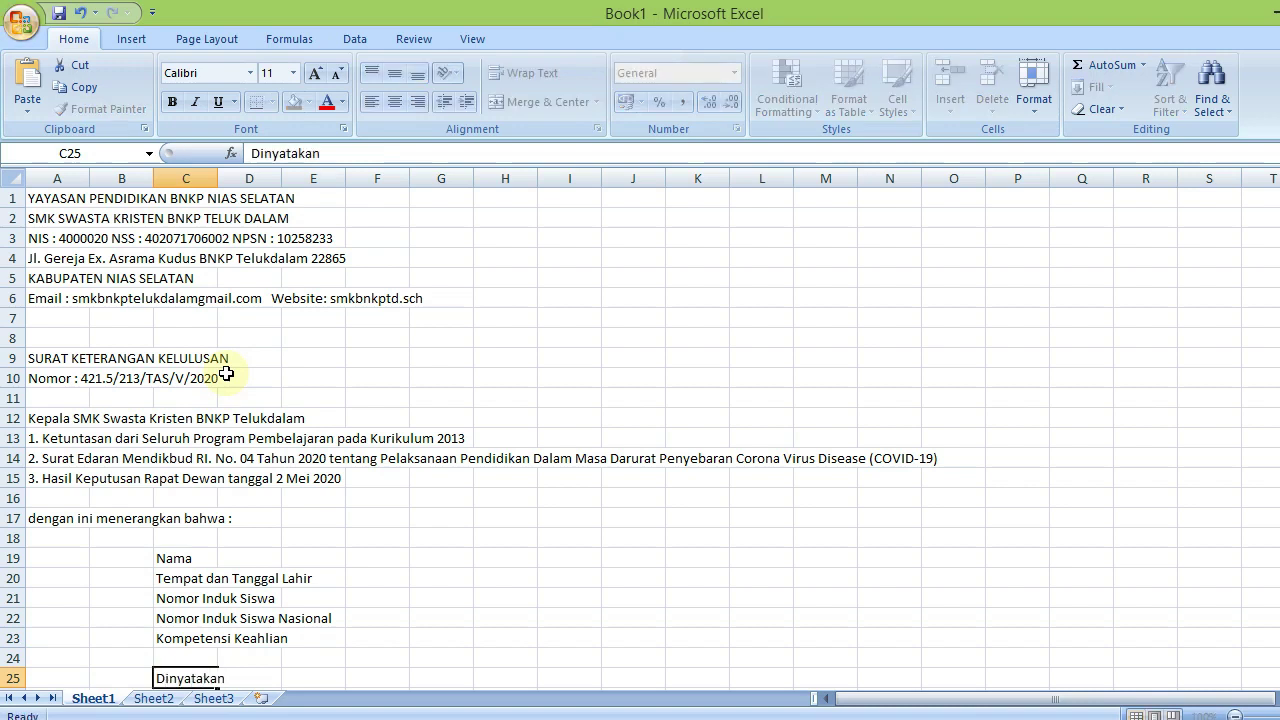
pyautogui.press('Return')
pyautogui.press('Return')
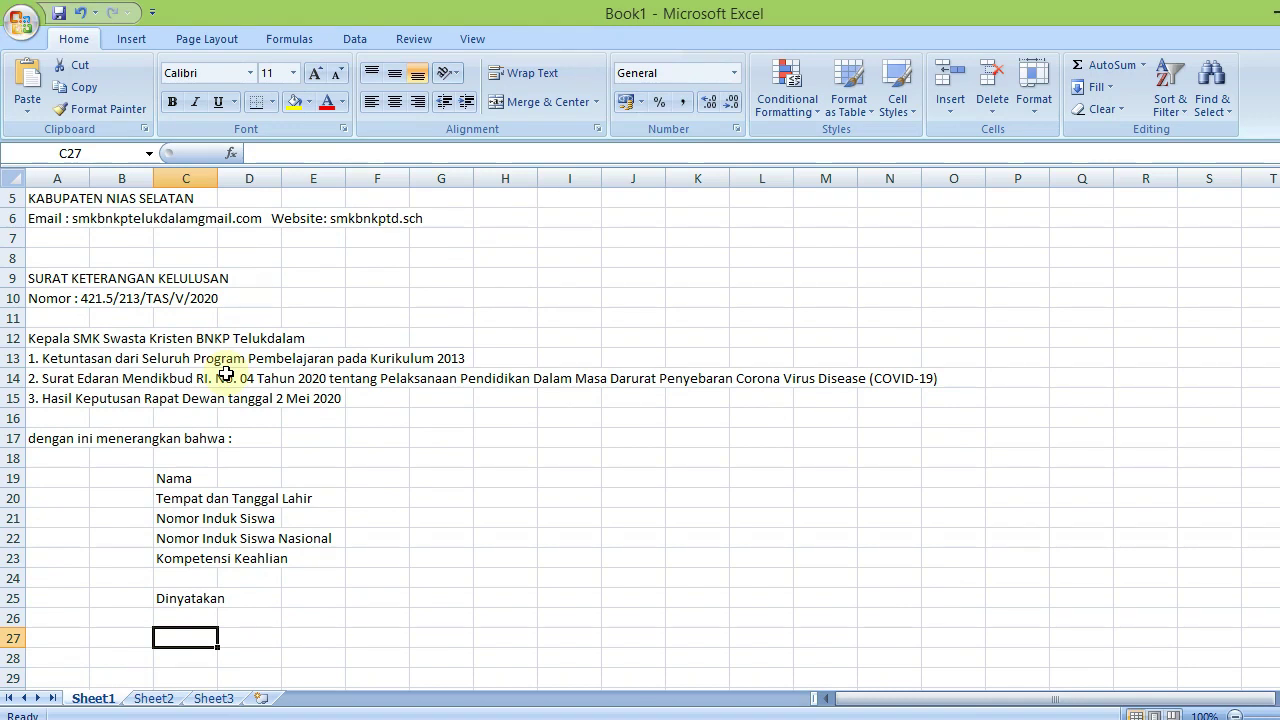
pyautogui.write('LULUS')
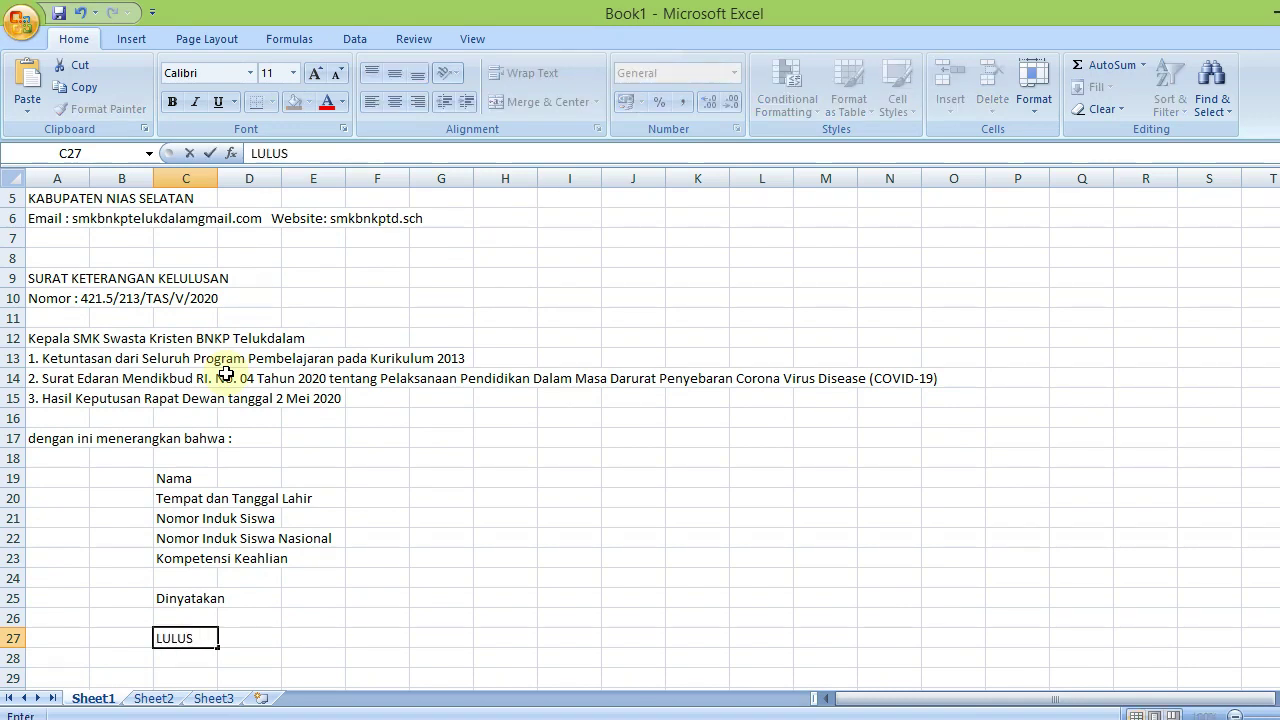
pyautogui.press('Return')
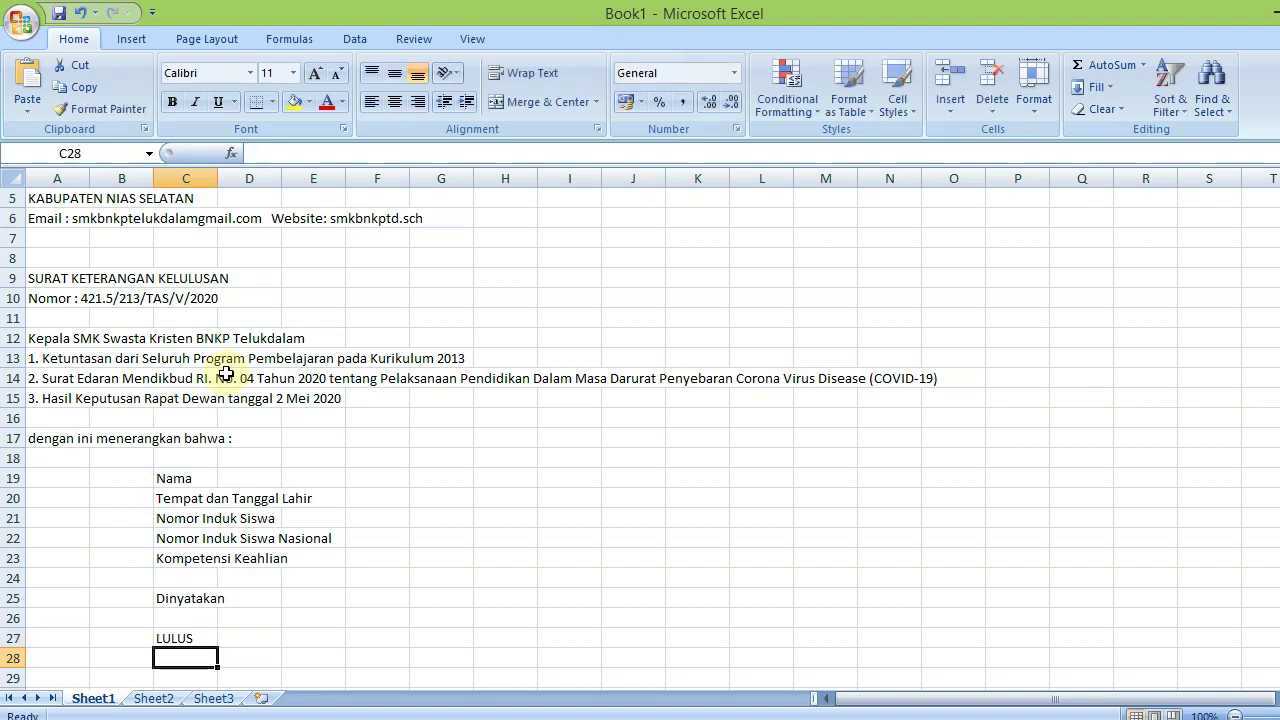
pyautogui.press('Return')
pyautogui.press('Home')
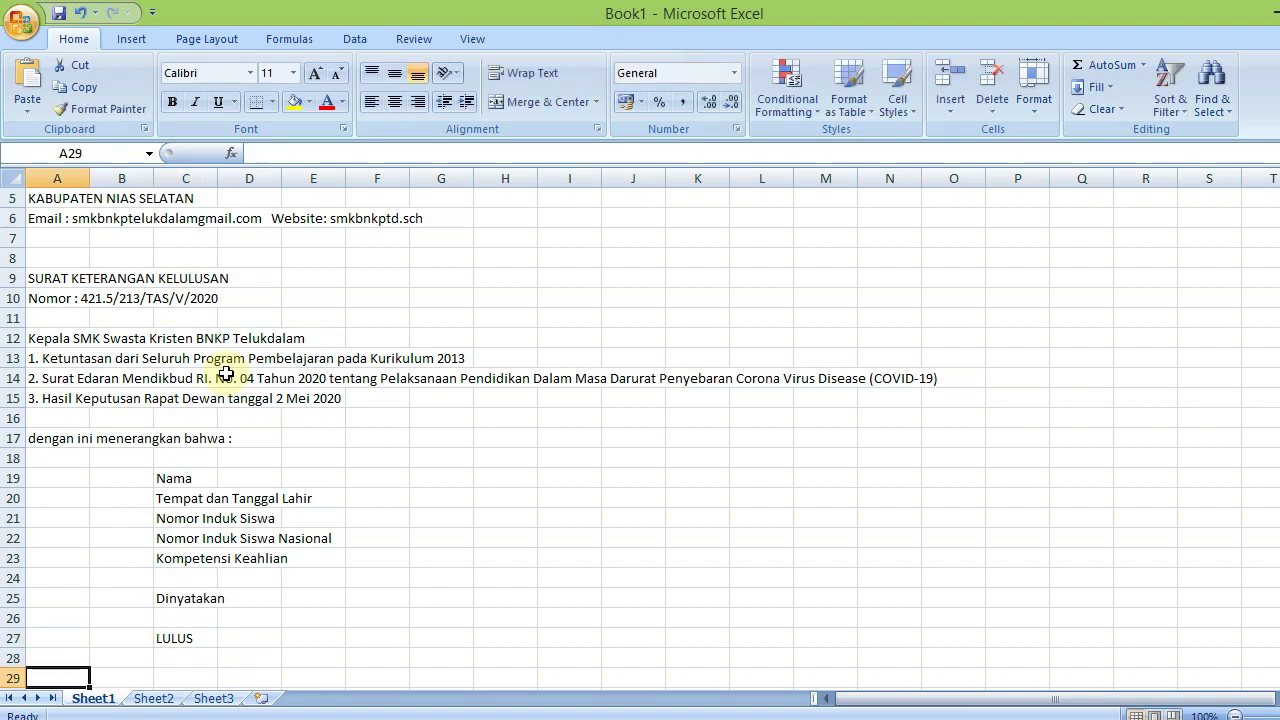
# Type 'dari SMK Swasta Kristen BNKP Telukdalam pada Tanggal 2 Mei 2020 setelah memenuhi seluruh' in A29
pyautogui.write('DARI sm')
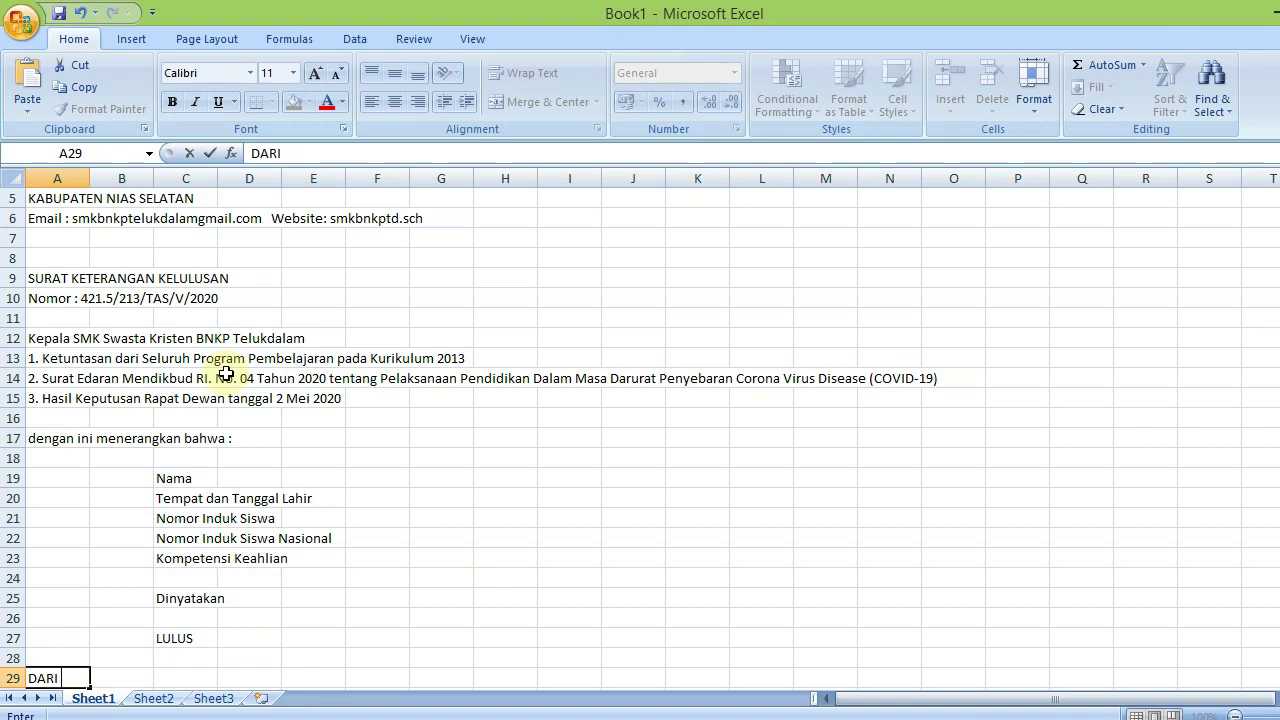
pyautogui.press('BackSpace')
pyautogui.press('BackSpace')
pyautogui.press('BackSpace')
pyautogui.press('BackSpace')
pyautogui.press('BackSpace')
pyautogui.press('BackSpace')
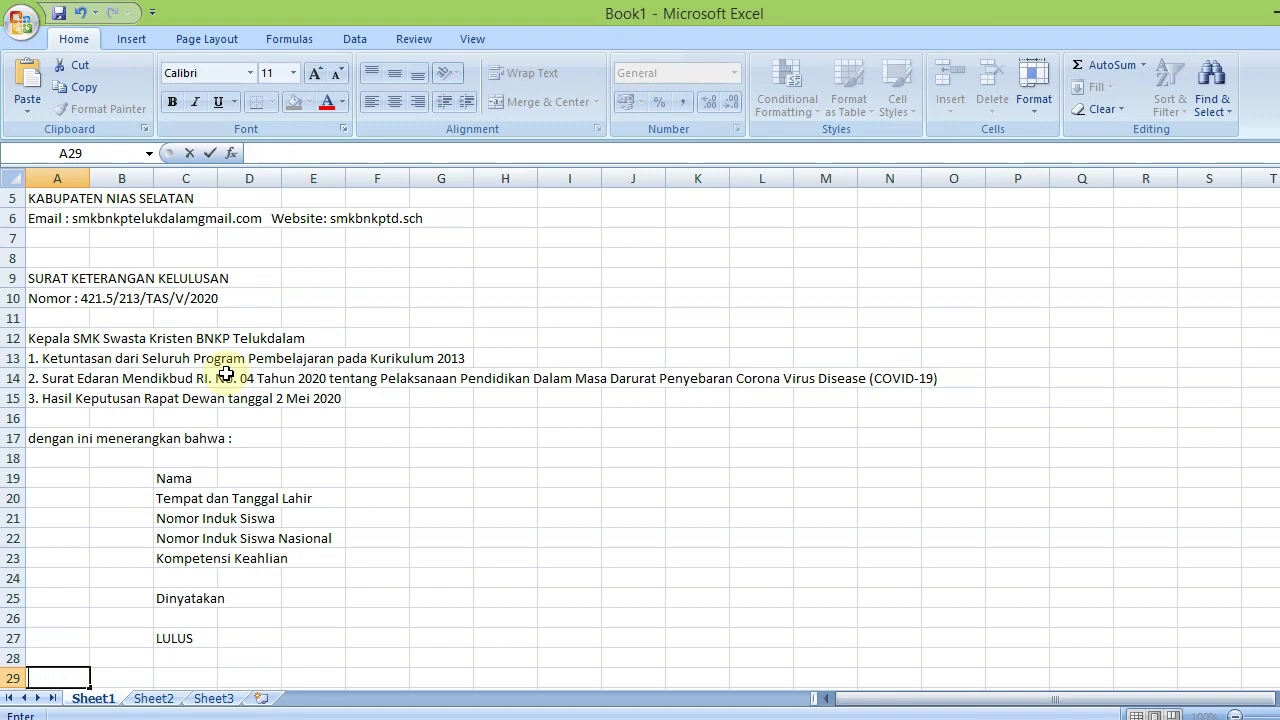
pyautogui.write('a')
pyautogui.press('BackSpace')
pyautogui.press('BackSpace')
pyautogui.write('DARI')
pyautogui.press('BackSpace')
pyautogui.press('BackSpace')
pyautogui.press('BackSpace')
pyautogui.press('BackSpace')
pyautogui.write('dari SMK Swasta Kri')
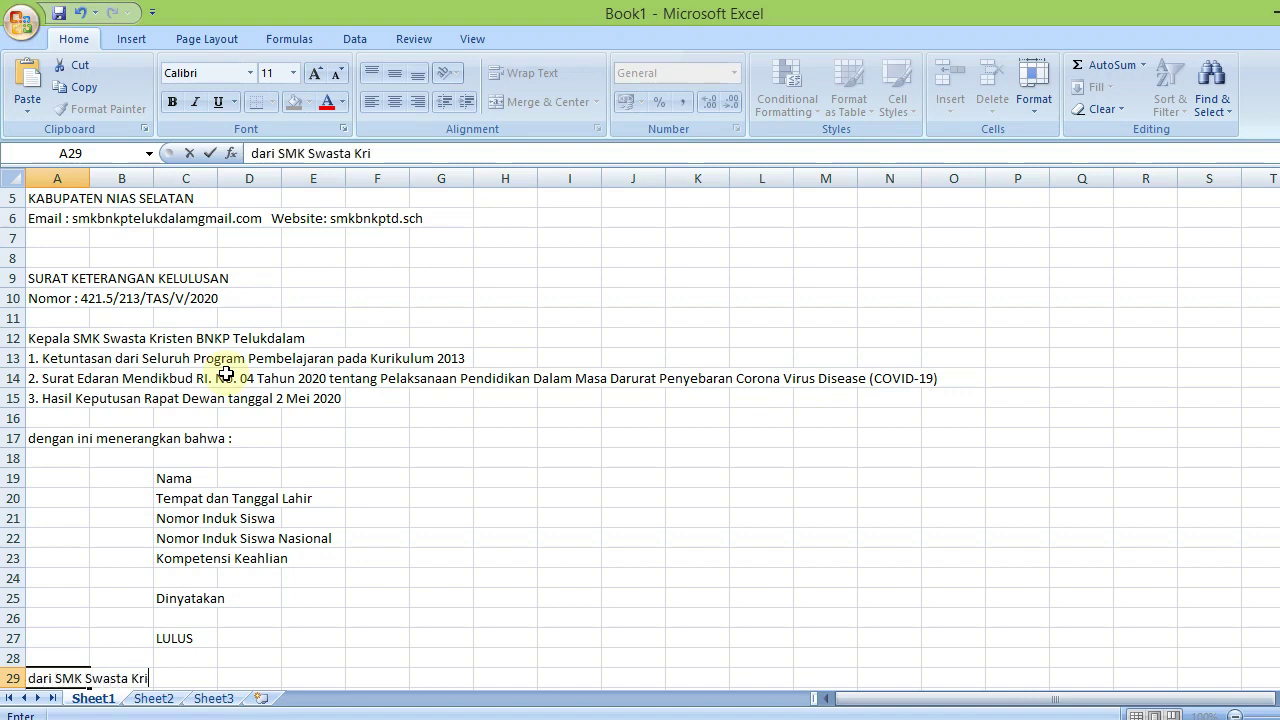
pyautogui.write('sten BNK')
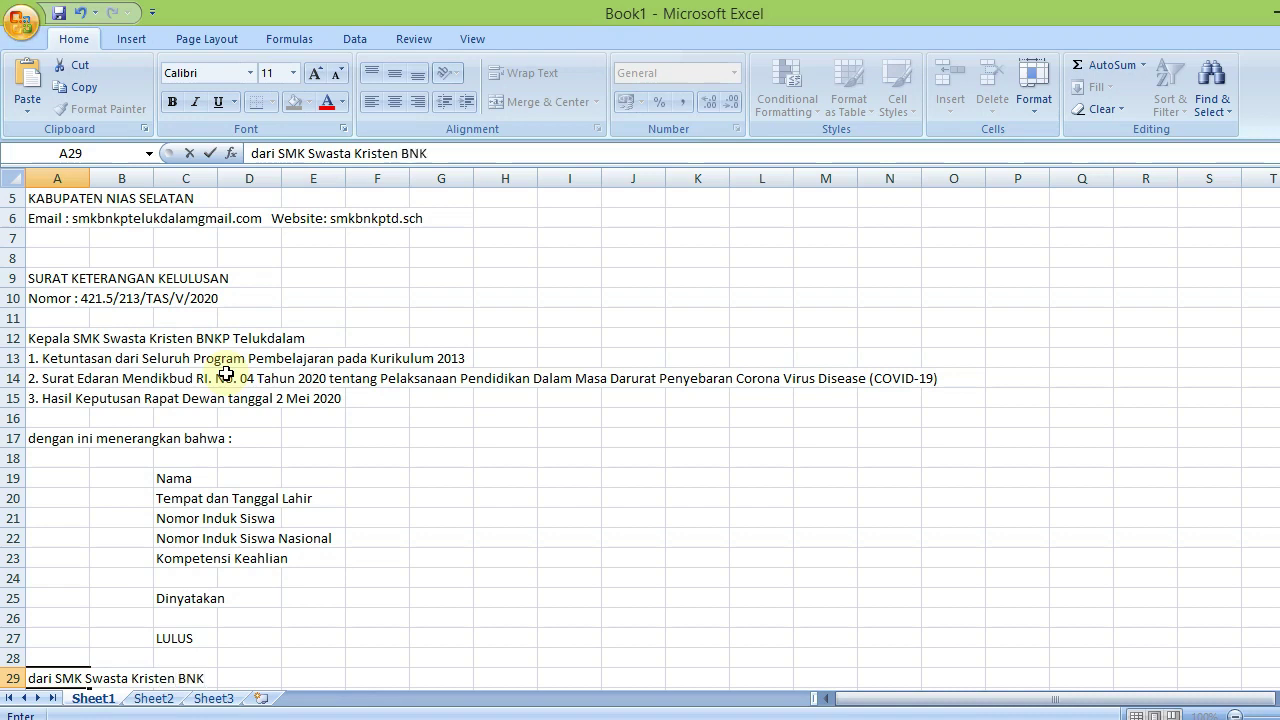
pyautogui.write('P Teu')
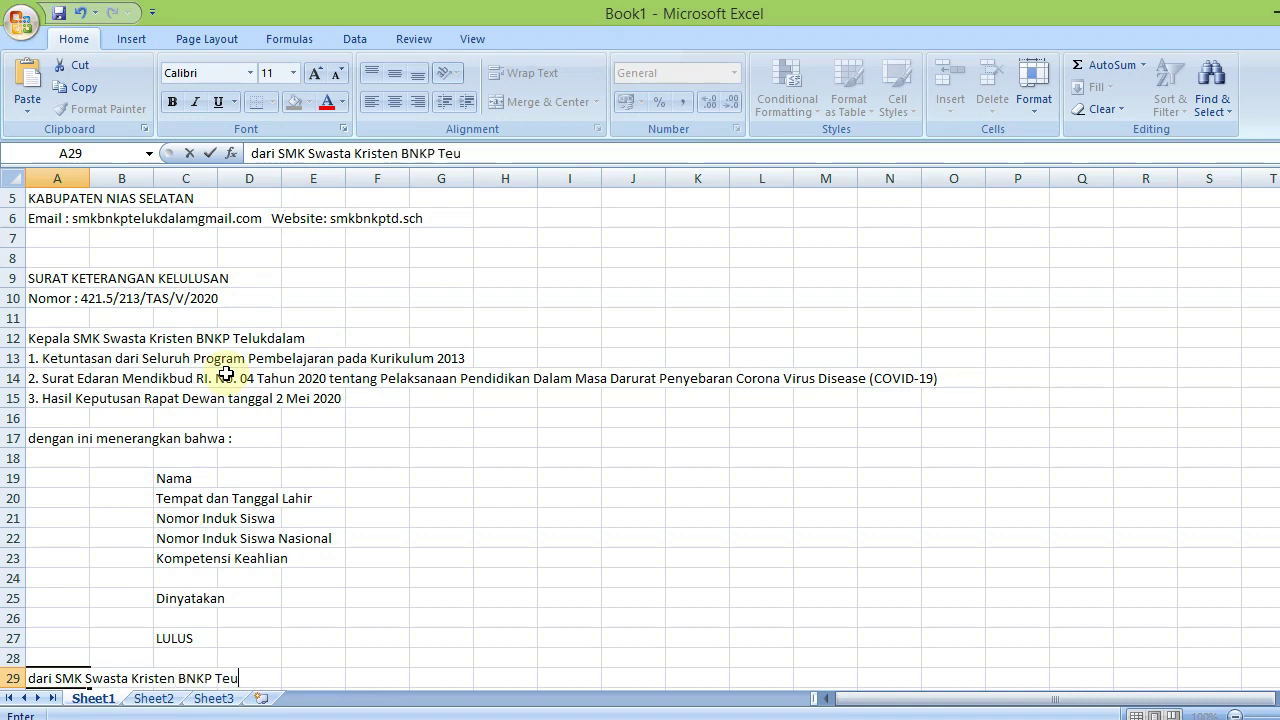
pyautogui.press('BackSpace')
pyautogui.write('lukdalam')
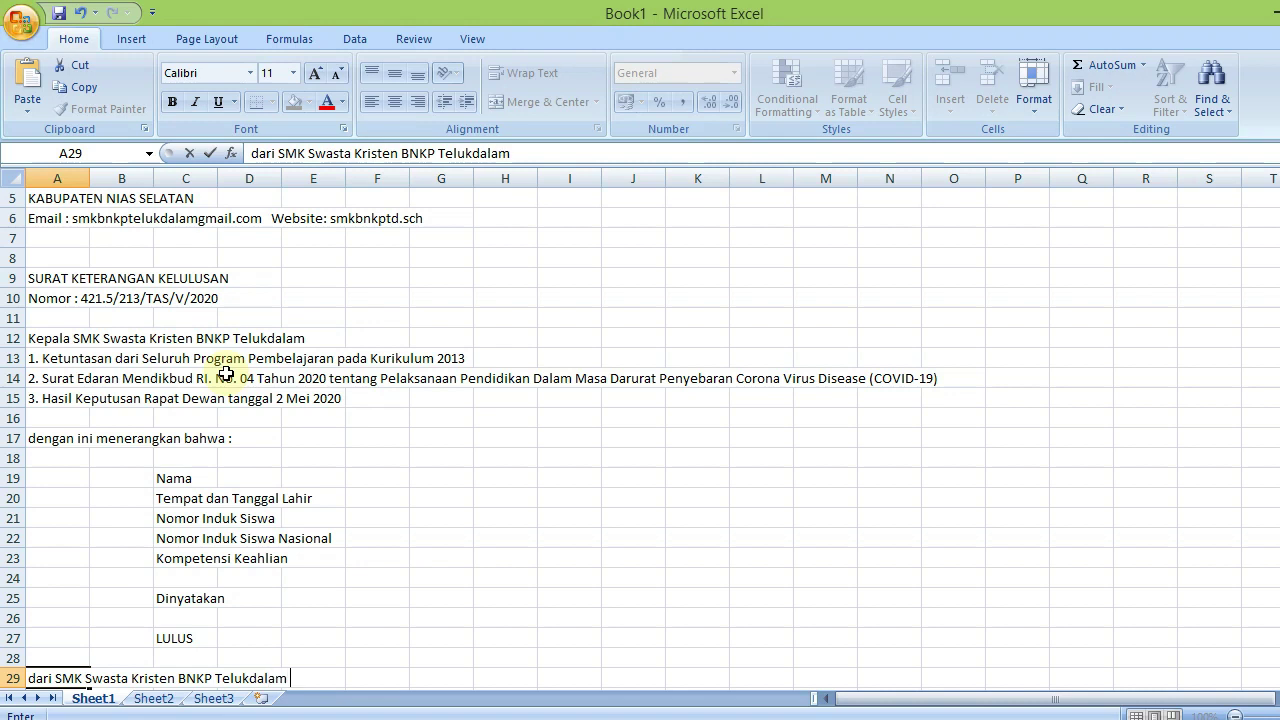
pyautogui.write(' pada Tanggal')
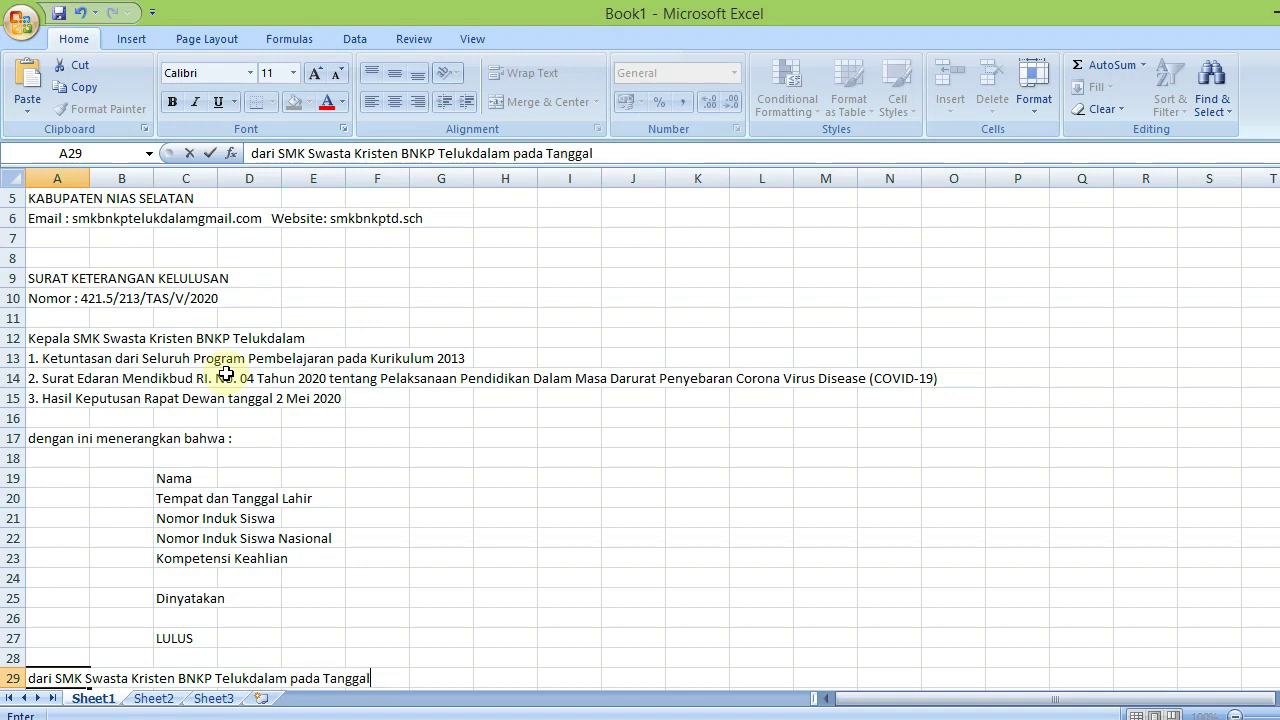
pyautogui.write(' 2 Mei 2020')
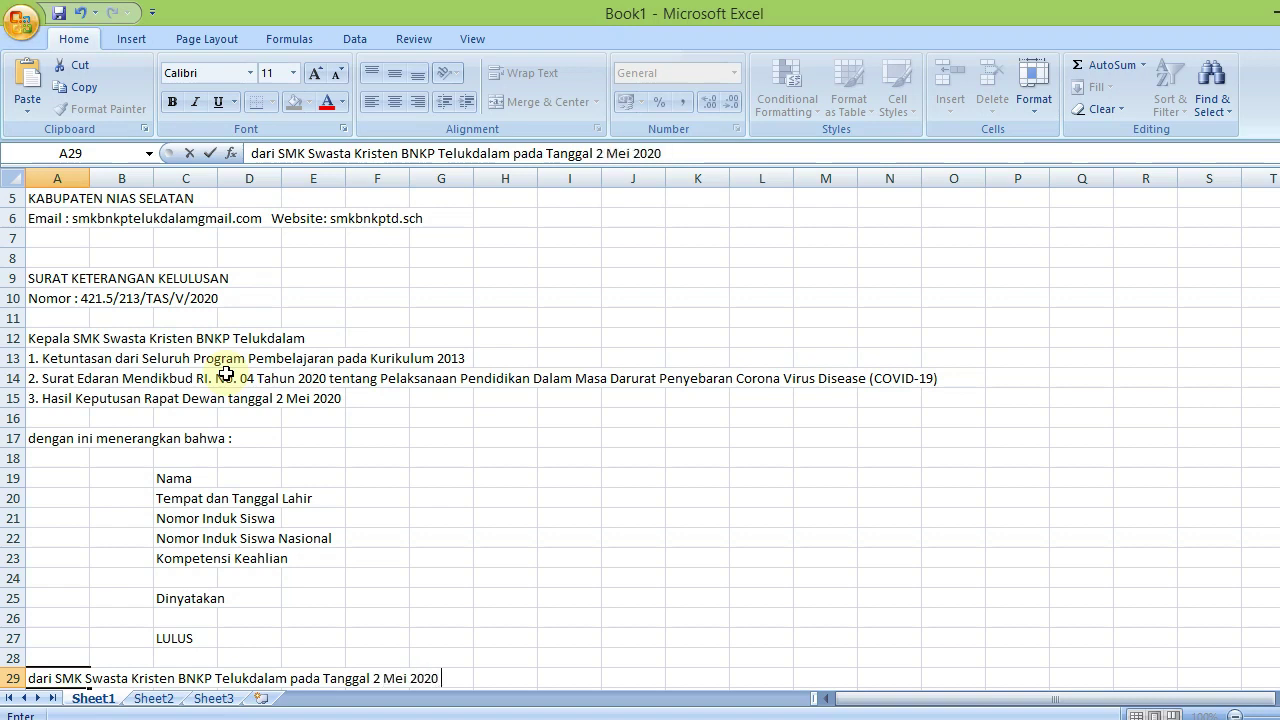
pyautogui.write(' setelah meme')
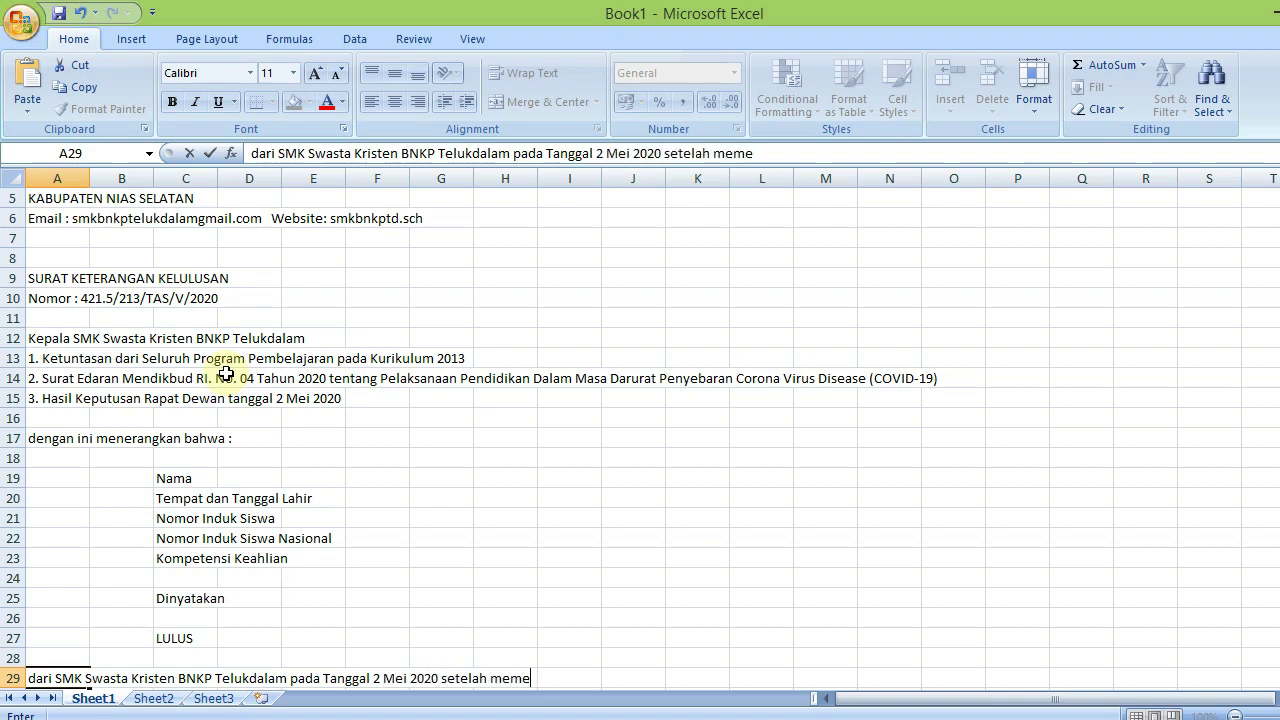
pyautogui.write('nuhi')
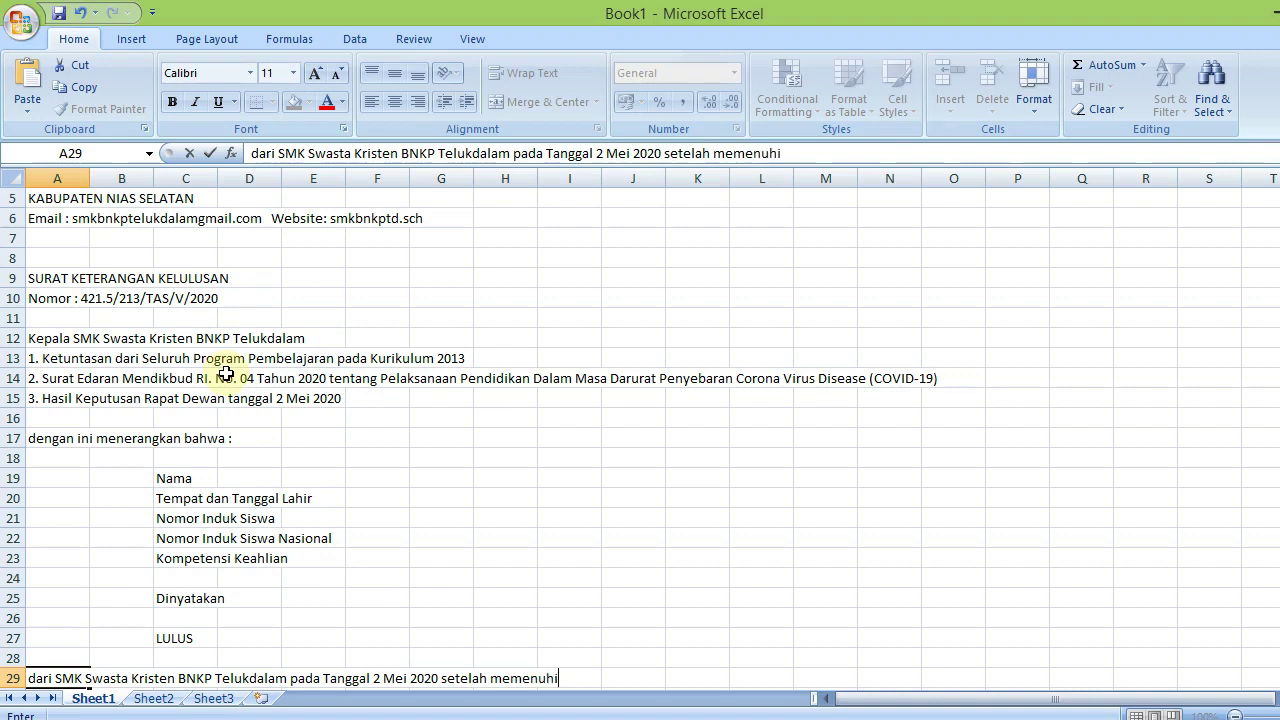
pyautogui.write(' seluruh')
pyautogui.press('Return')
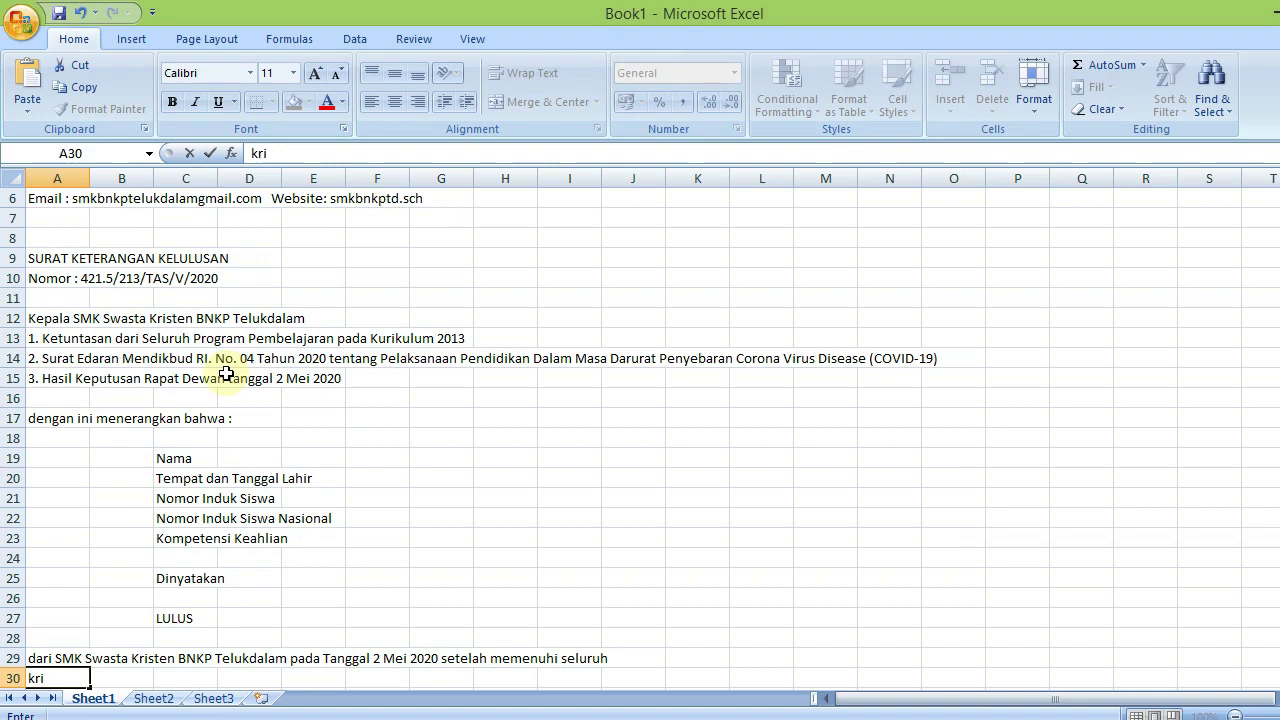
# Fill A30 with 'kriteria sesuai dengan peraturan perundang-undangan dengan nilai sebagai berikut:'
pyautogui.write('teria s')
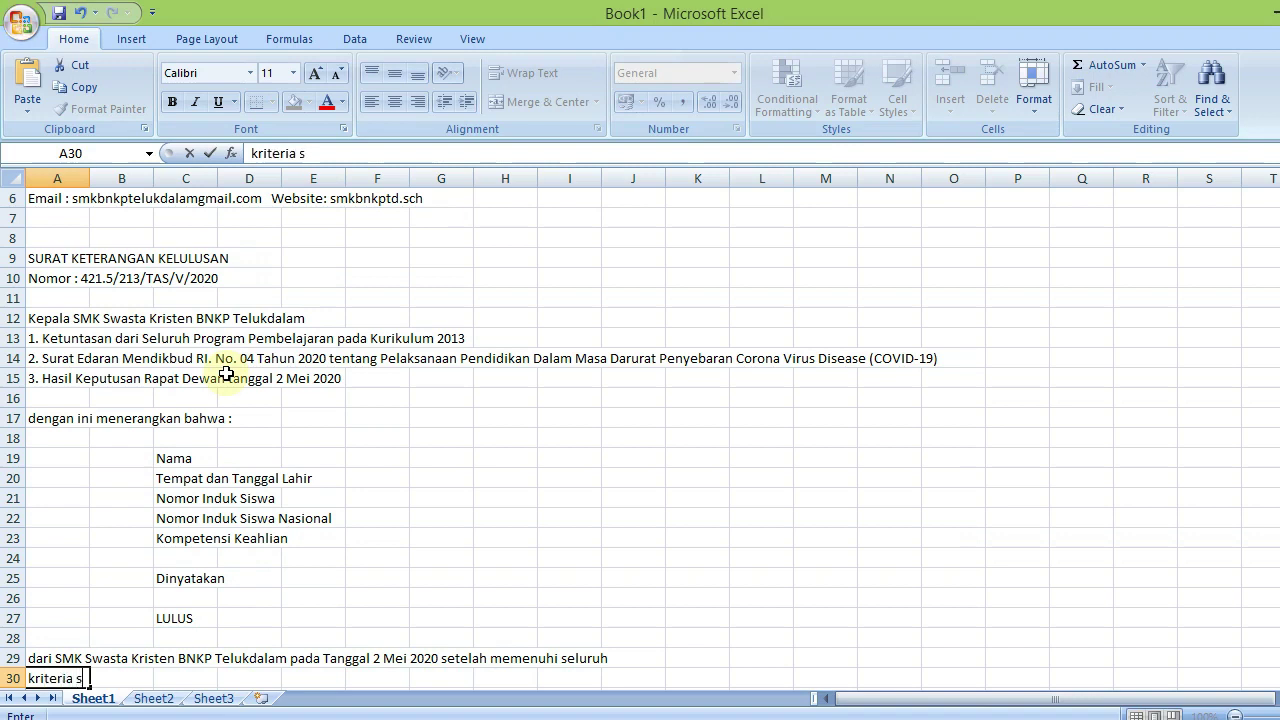
pyautogui.write('esuai den')
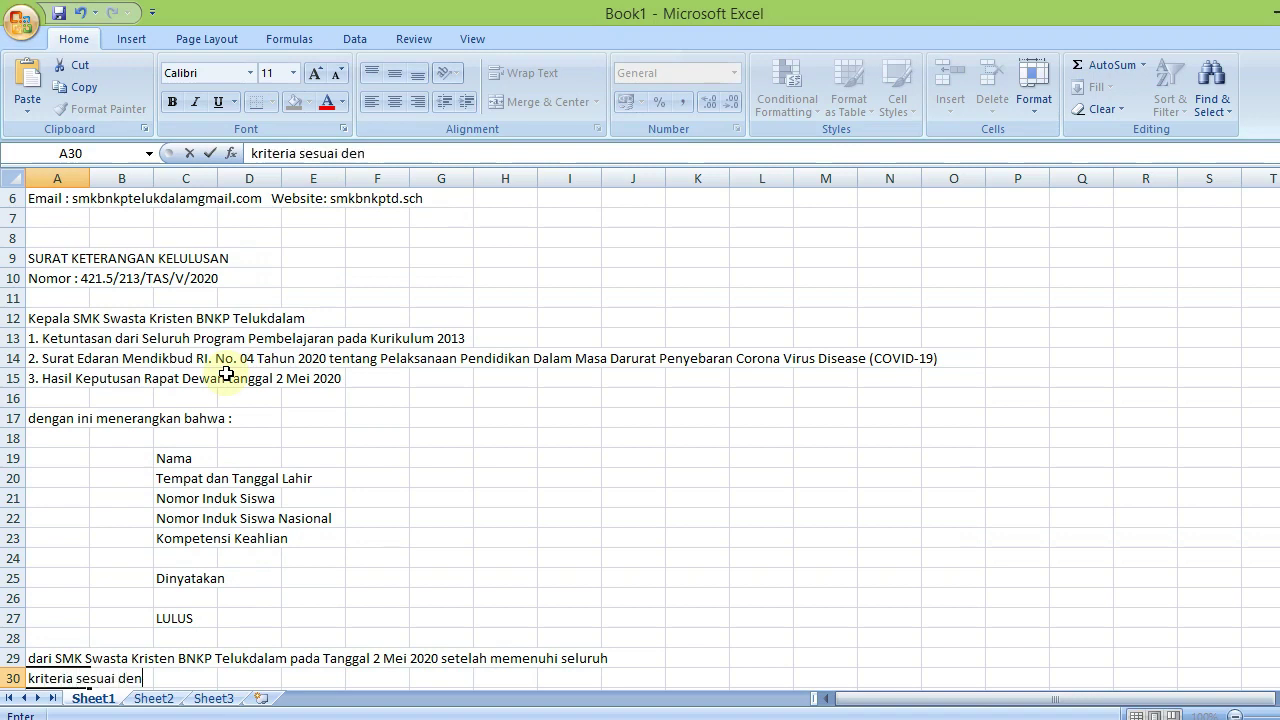
pyautogui.write('gan pe')
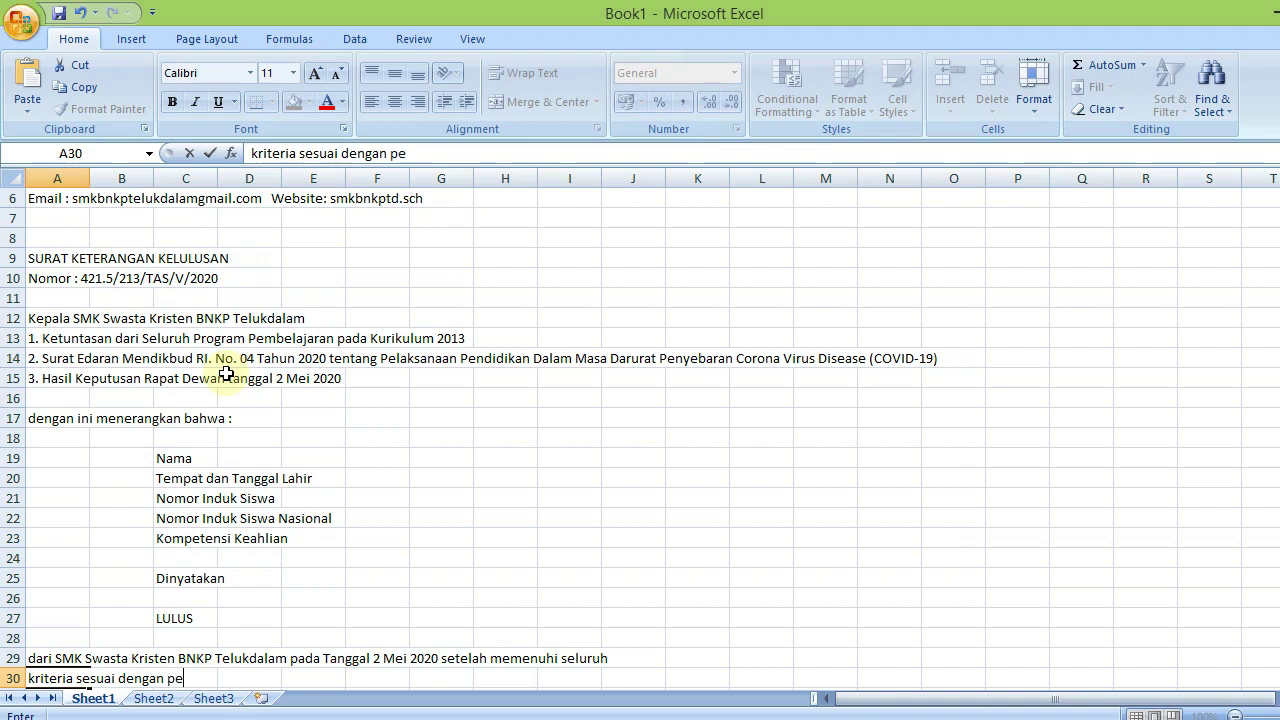
pyautogui.write('raturan perundanga-u')
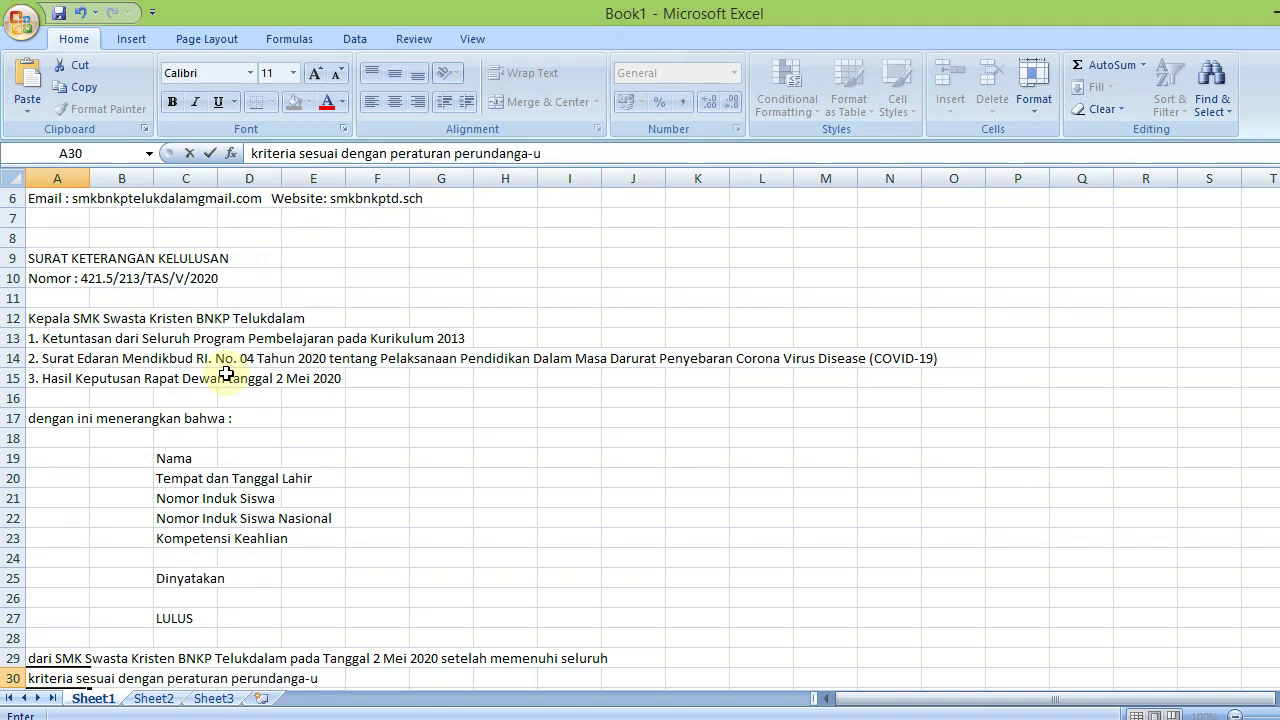
pyautogui.press('BackSpace')
pyautogui.press('BackSpace')
pyautogui.press('BackSpace')
pyautogui.write('-undangan')
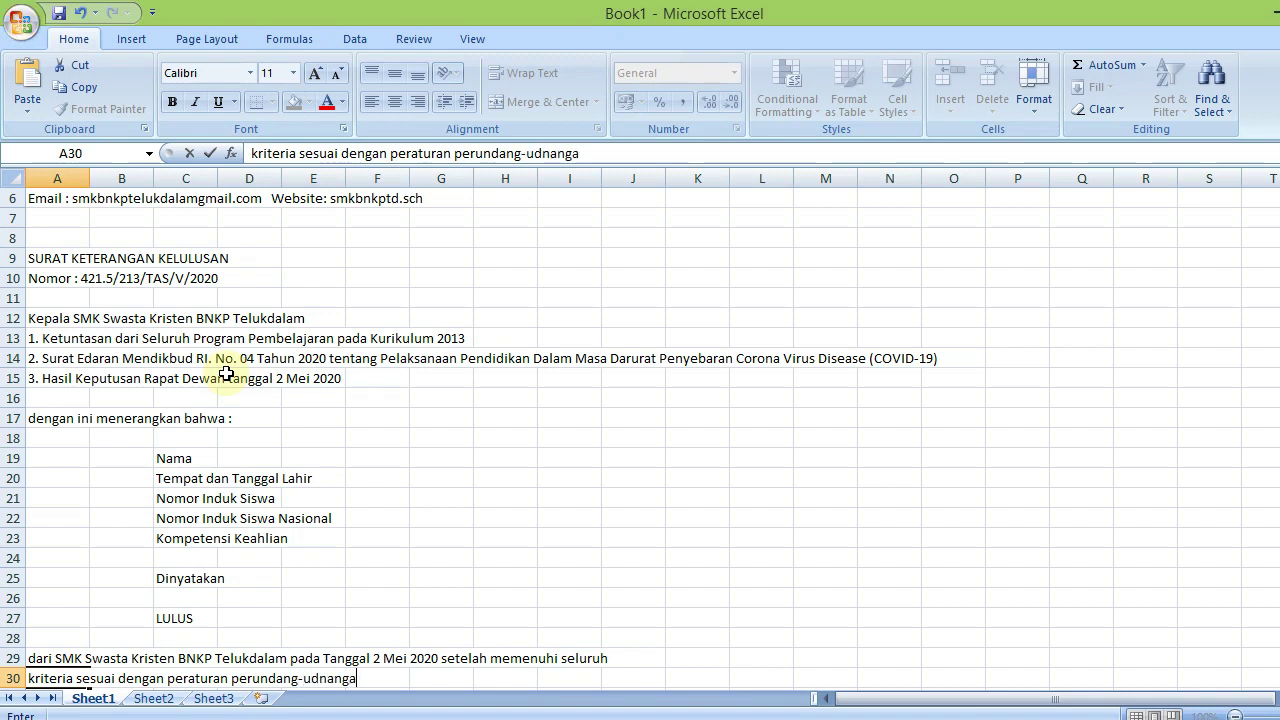
pyautogui.press('BackSpace')
pyautogui.press('BackSpace')
pyautogui.press('BackSpace')
pyautogui.press('BackSpace')
pyautogui.press('BackSpace')
pyautogui.press('BackSpace')
pyautogui.press('BackSpace')
pyautogui.write('ndangan dengan nilai ')
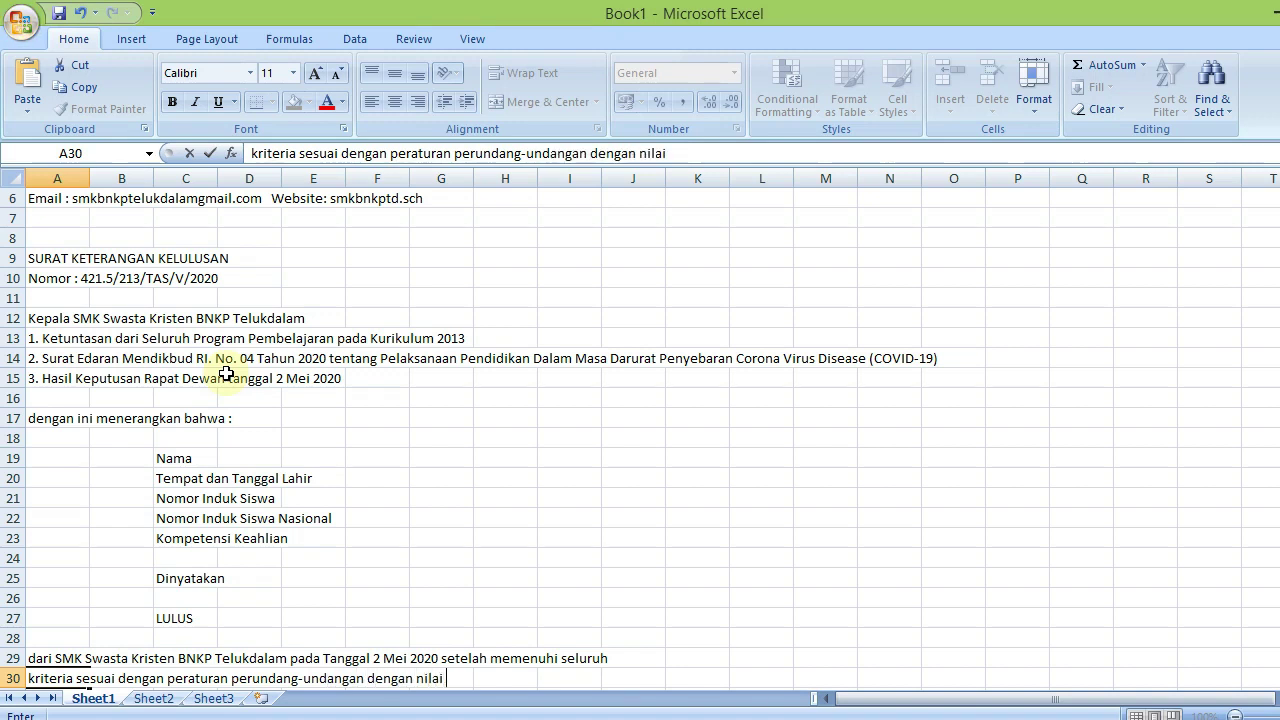
pyautogui.write('sebagai berikut:')
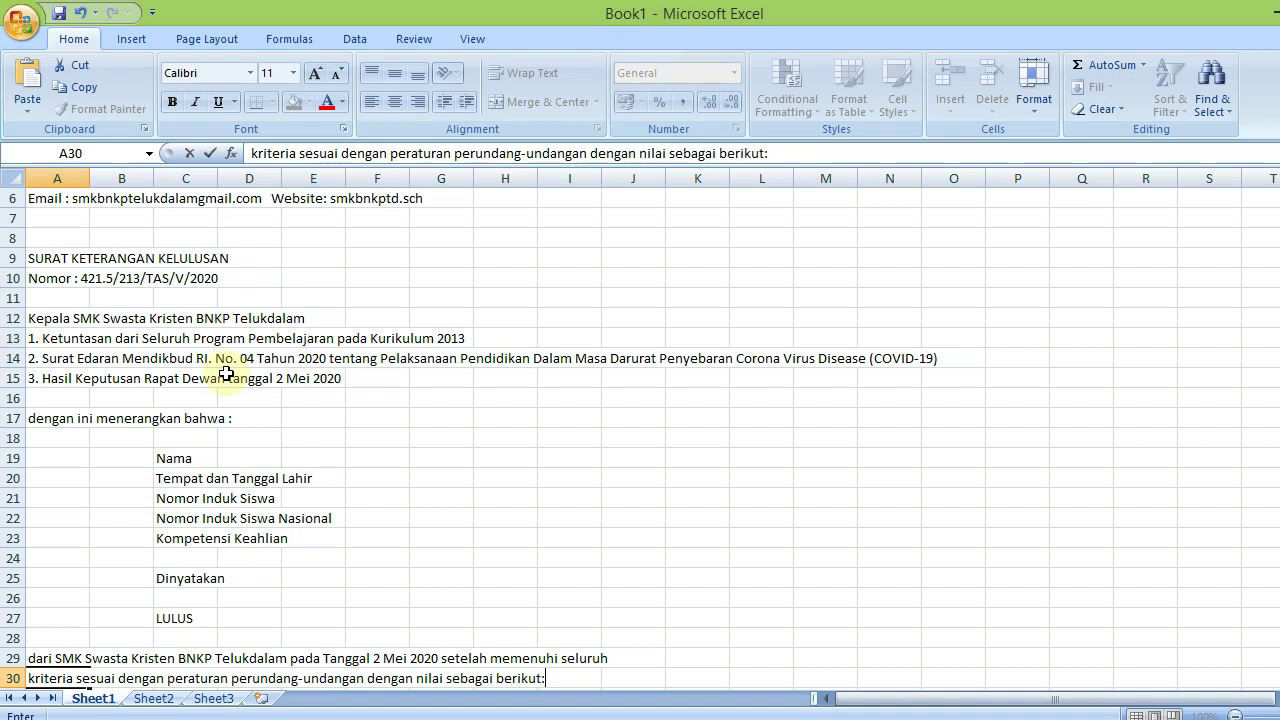
pyautogui.press('Return')
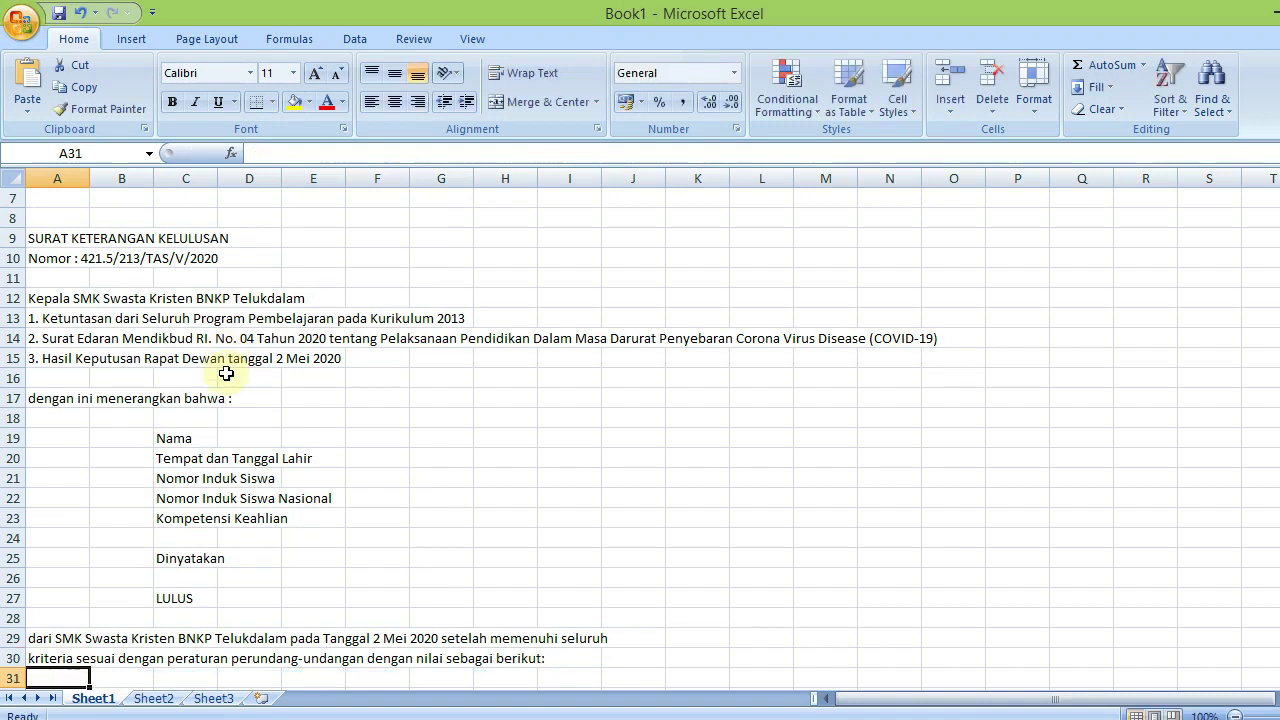
pyautogui.press('Return')
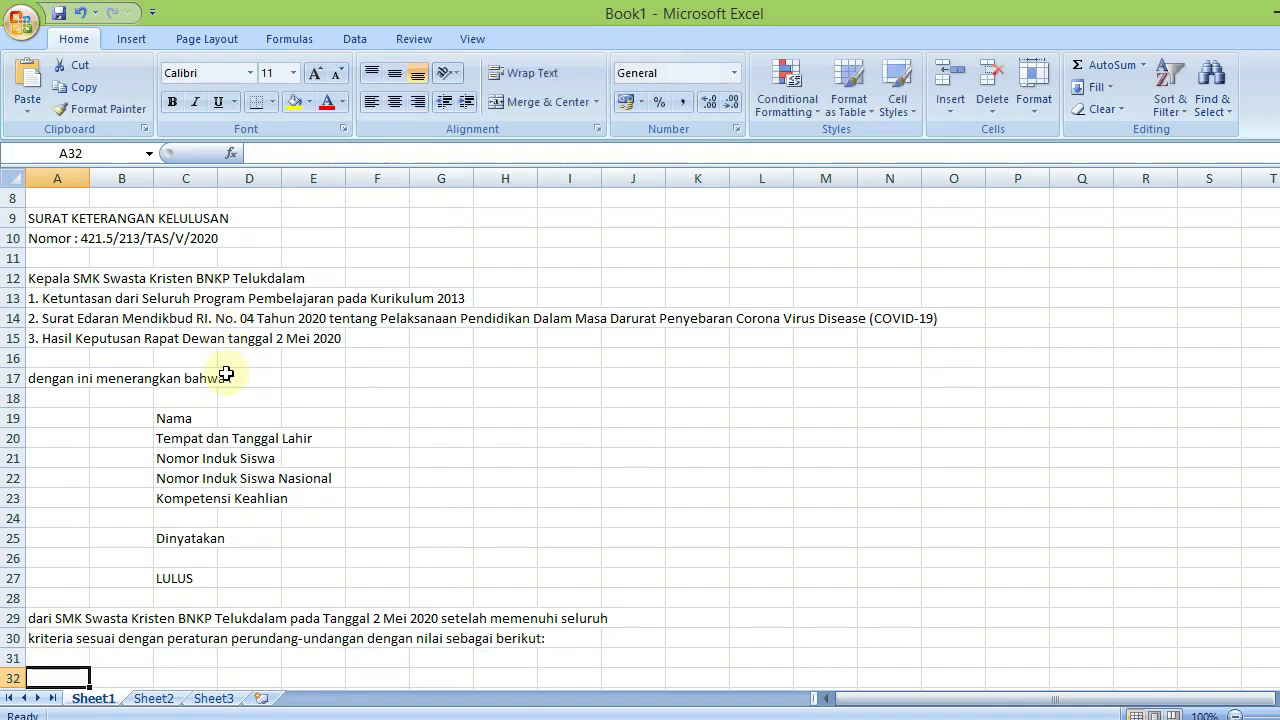
# Enter the headings No in B32, Mata Pelajaran beside it, and Nilai Ujian Sekolah in K32
pyautogui.press('Up')
pyautogui.press('Down')
pyautogui.press('Right')
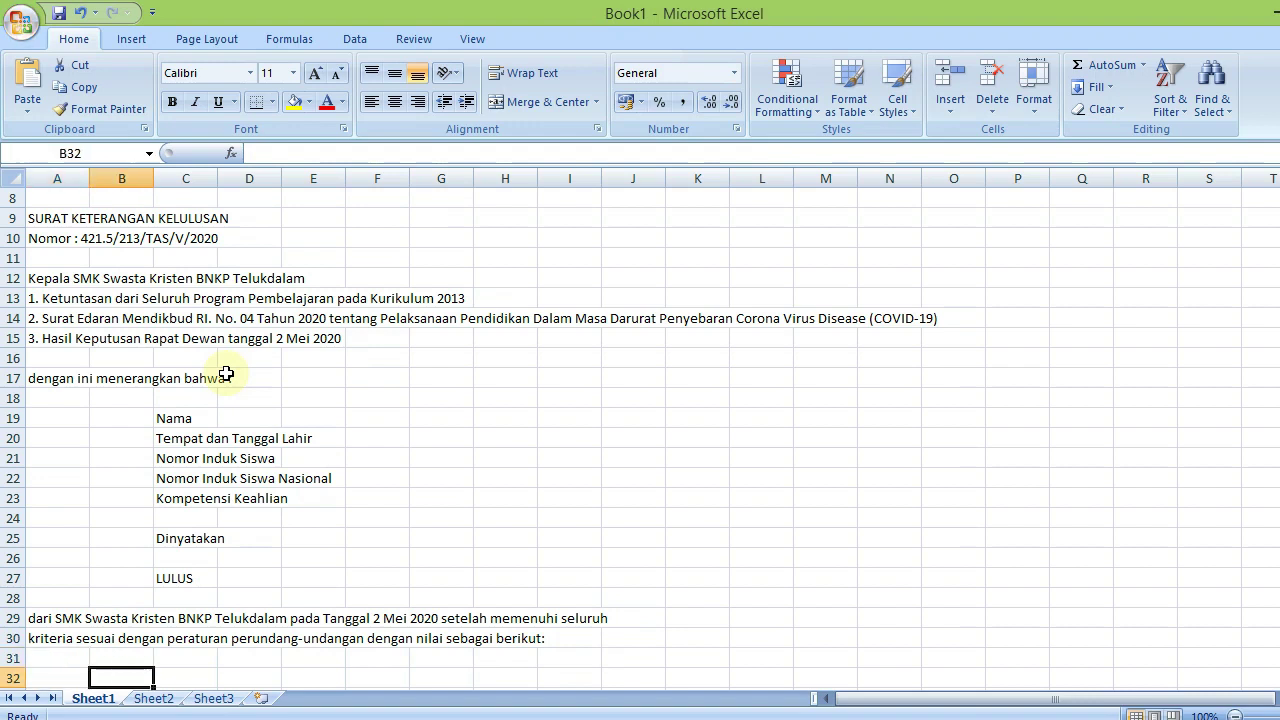
pyautogui.write('No')
pyautogui.press('Tab')
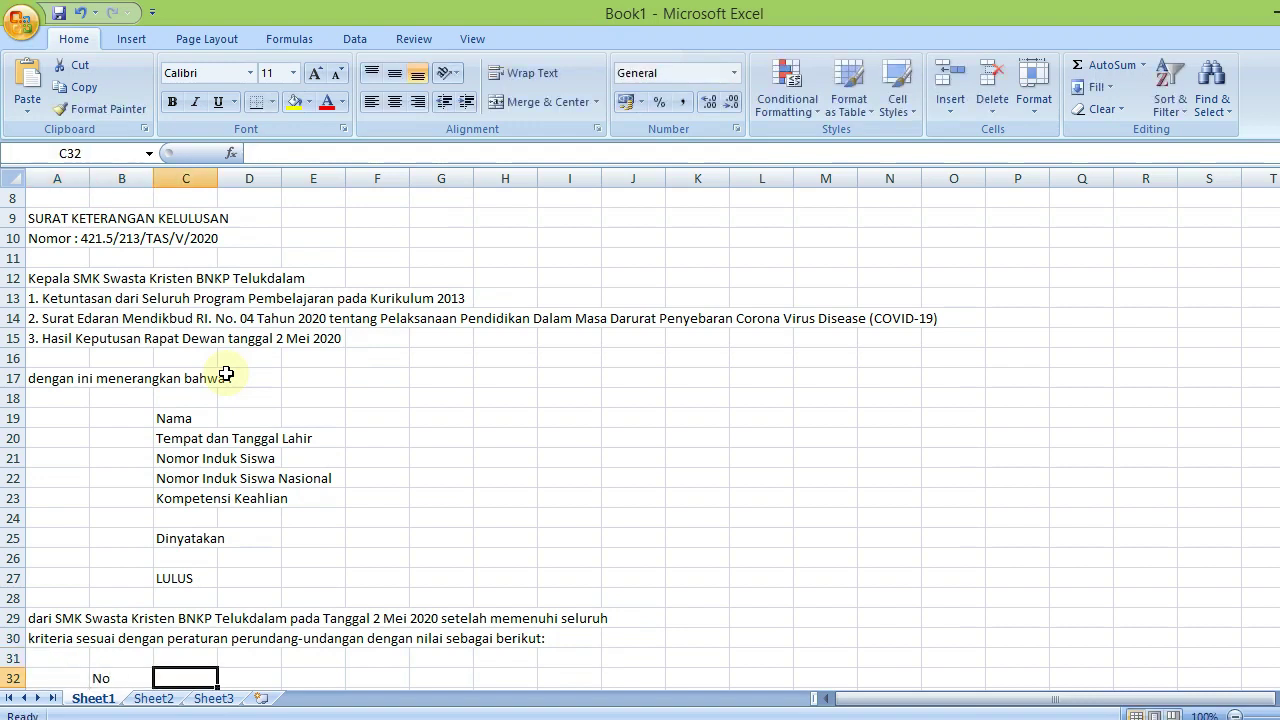
pyautogui.write('Mata ')
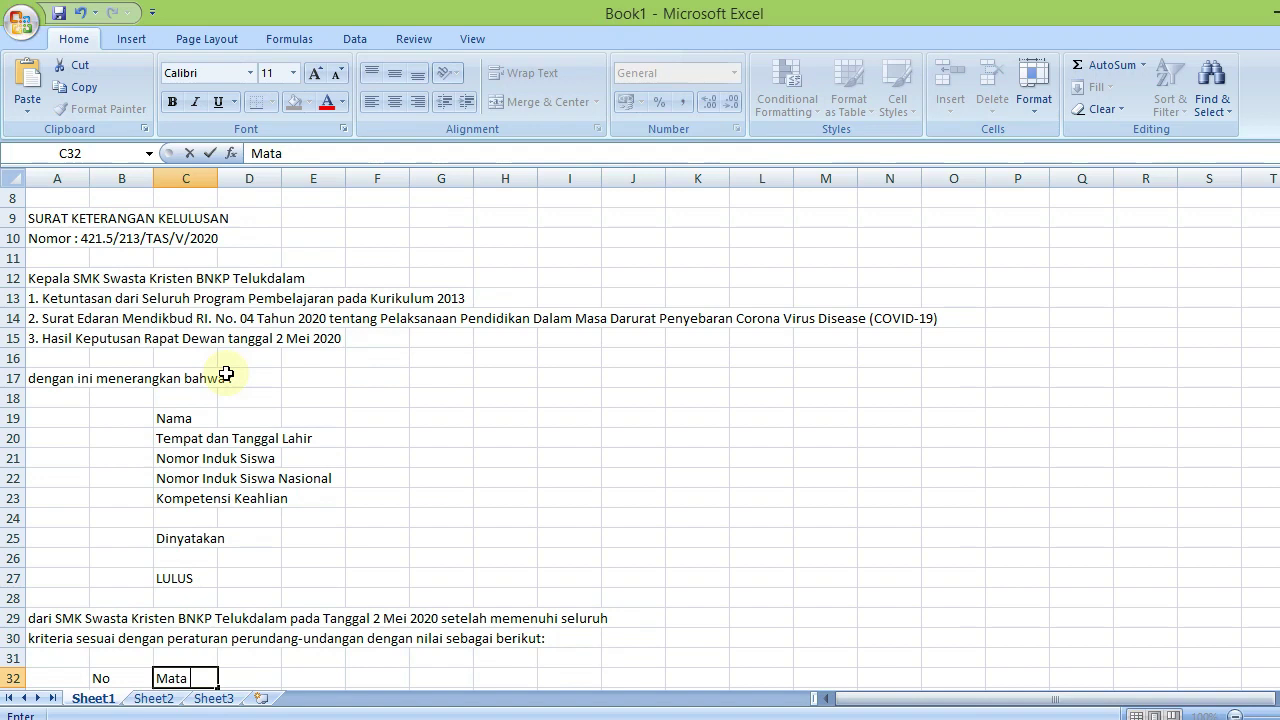
pyautogui.write('Pelajaran')
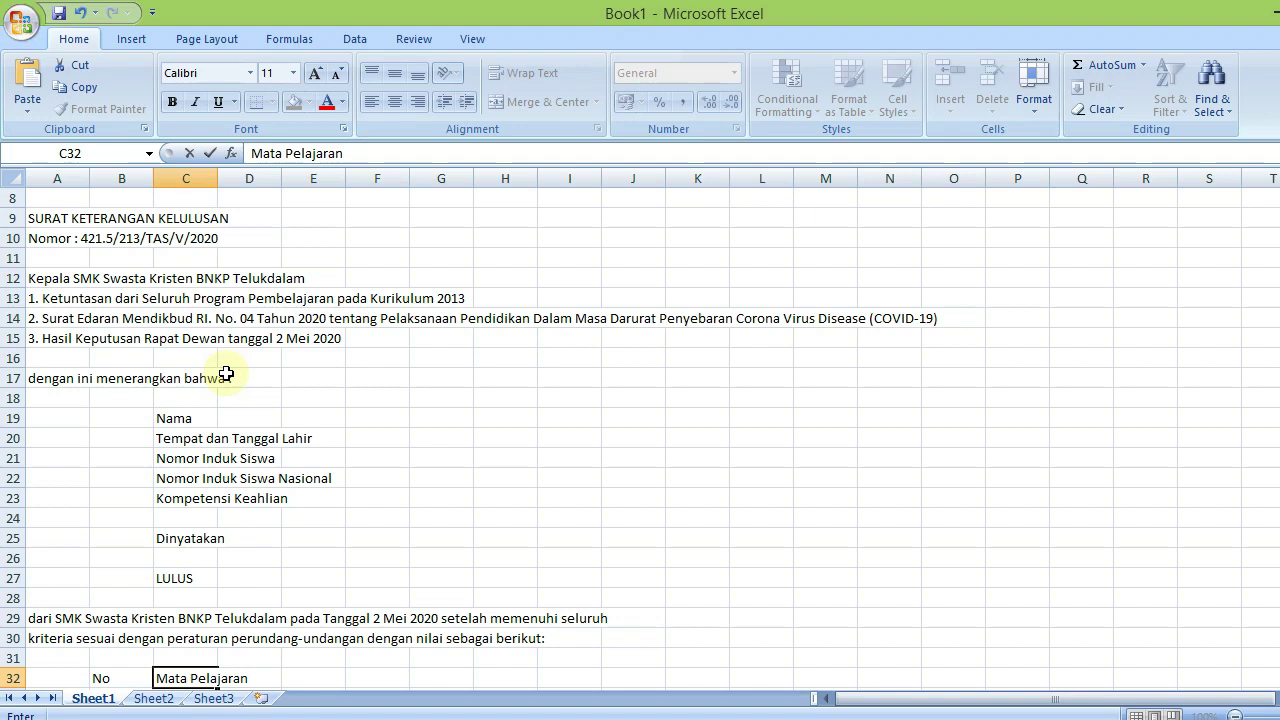
pyautogui.press('Right')
pyautogui.press('Left')
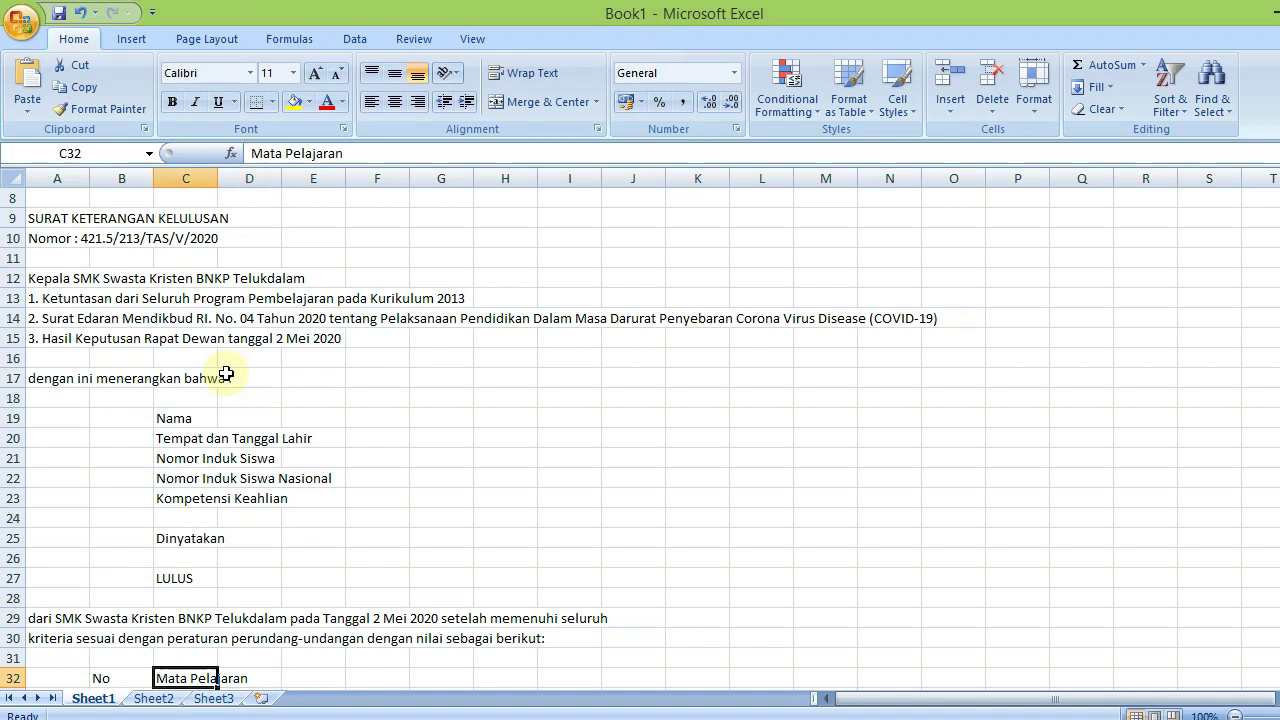
pyautogui.press('Right')
pyautogui.press('Right')
pyautogui.press('Right')
pyautogui.press('Right')
pyautogui.press('Right')
pyautogui.press('Right')
pyautogui.press('Right')
pyautogui.press('Right')
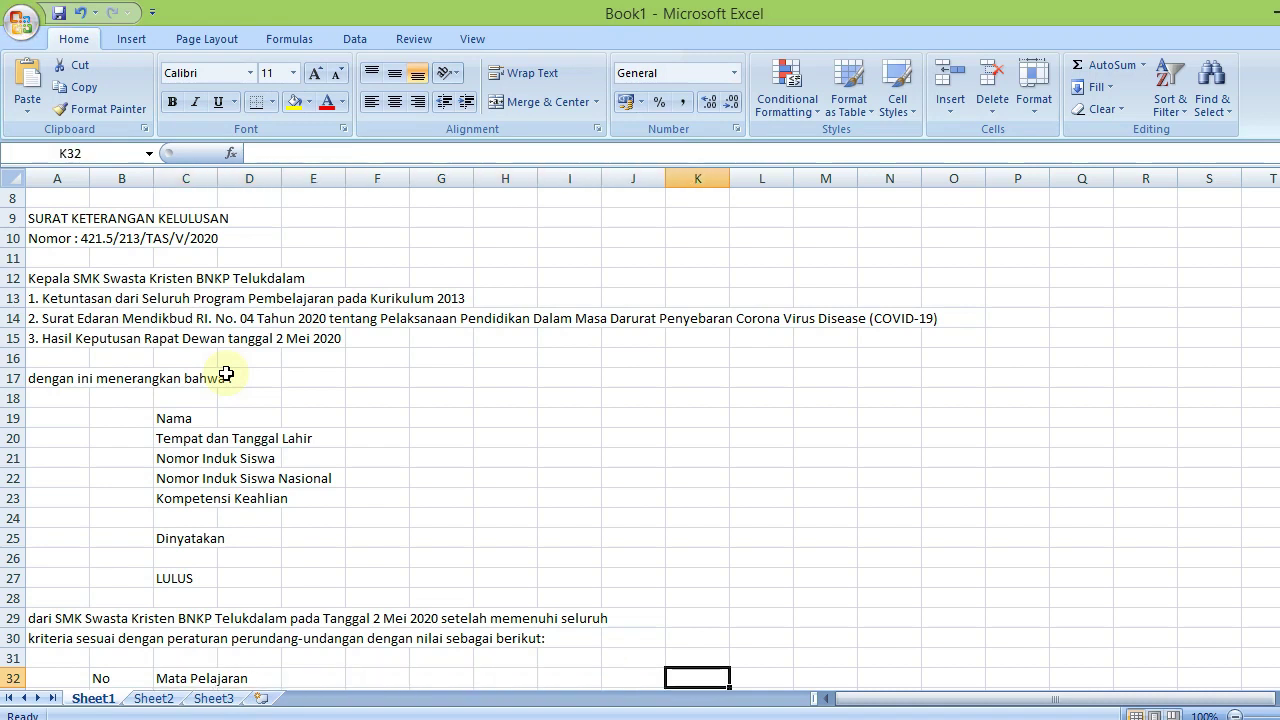
pyautogui.write('Nilai')
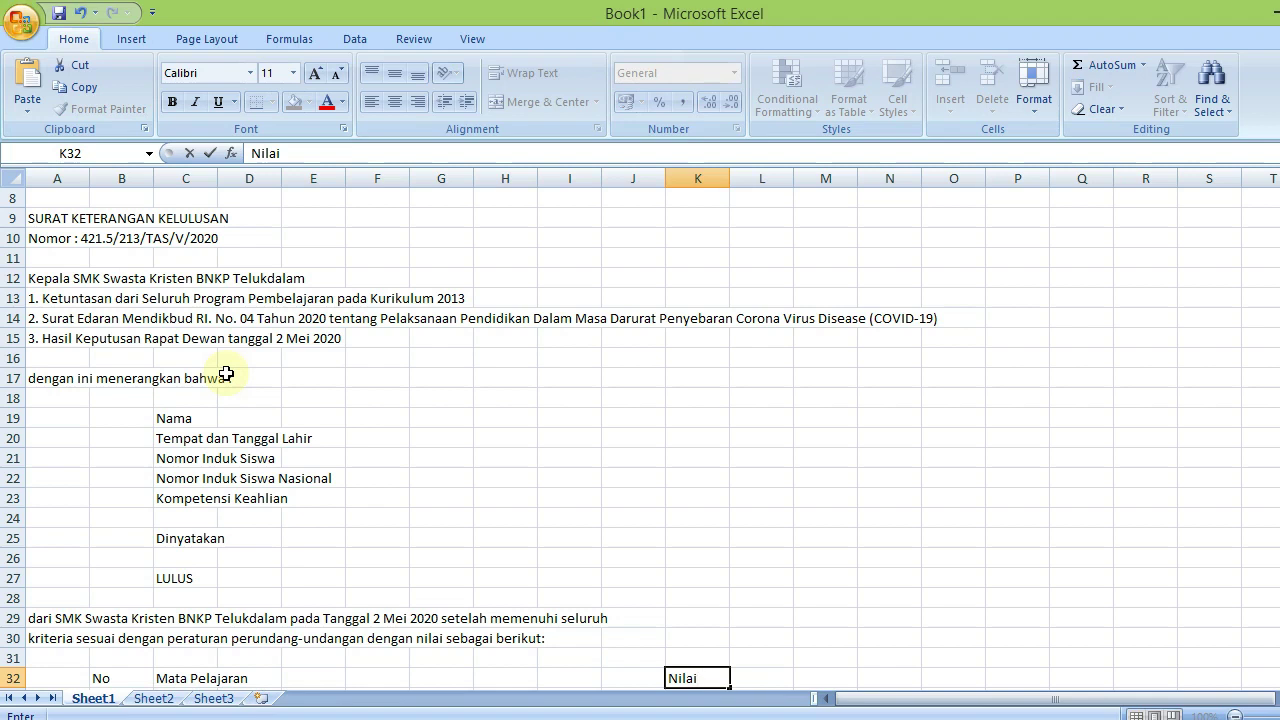
pyautogui.write(' Ujian Seko')
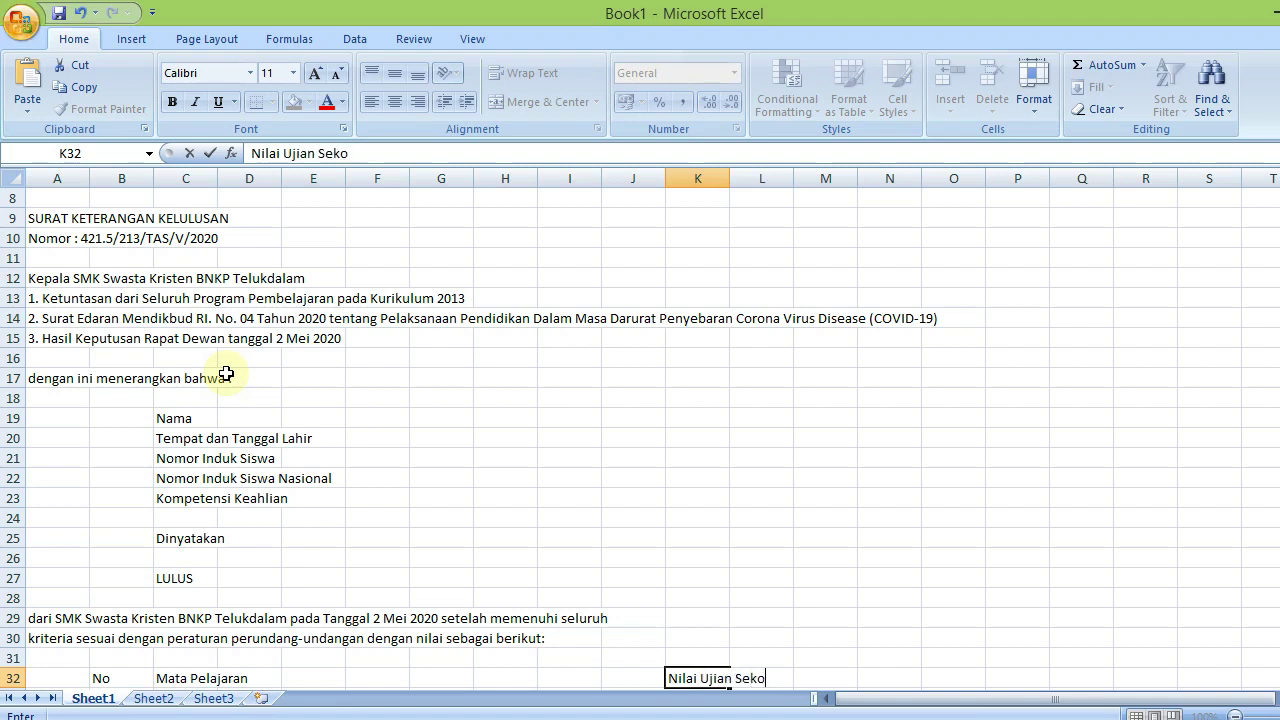
pyautogui.write('lah')
pyautogui.press('Return')
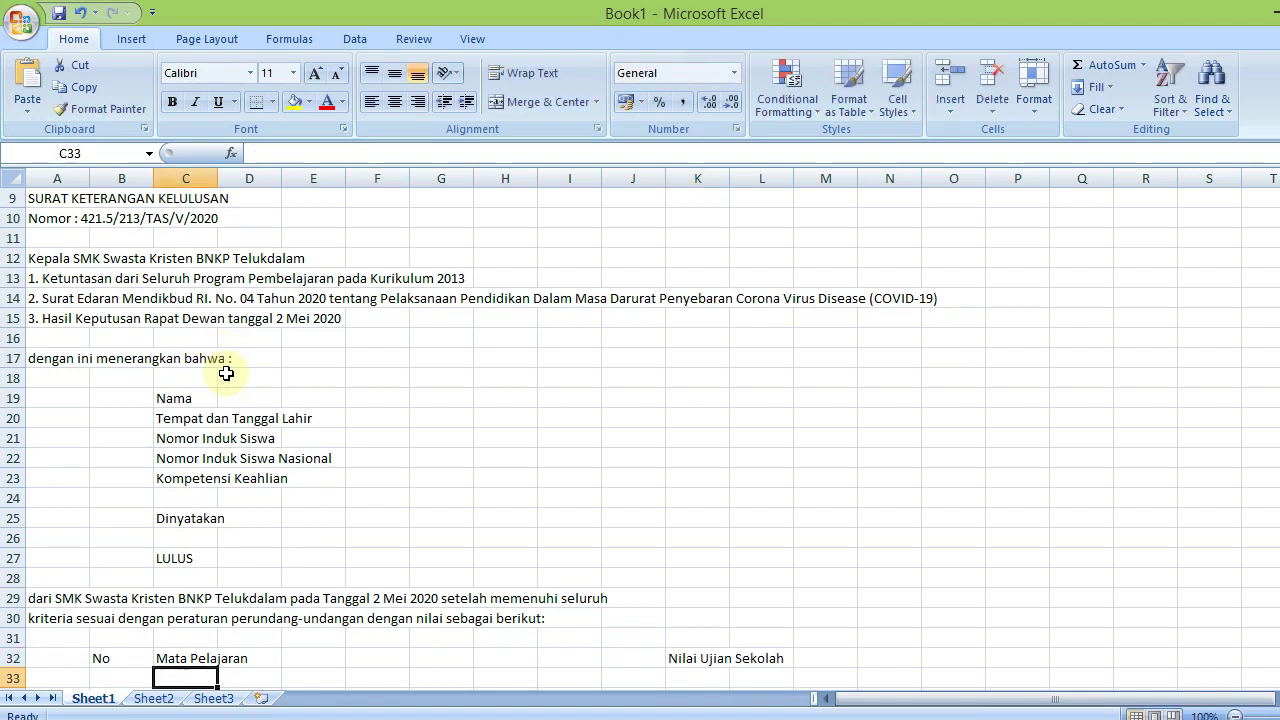
pyautogui.press('Left')
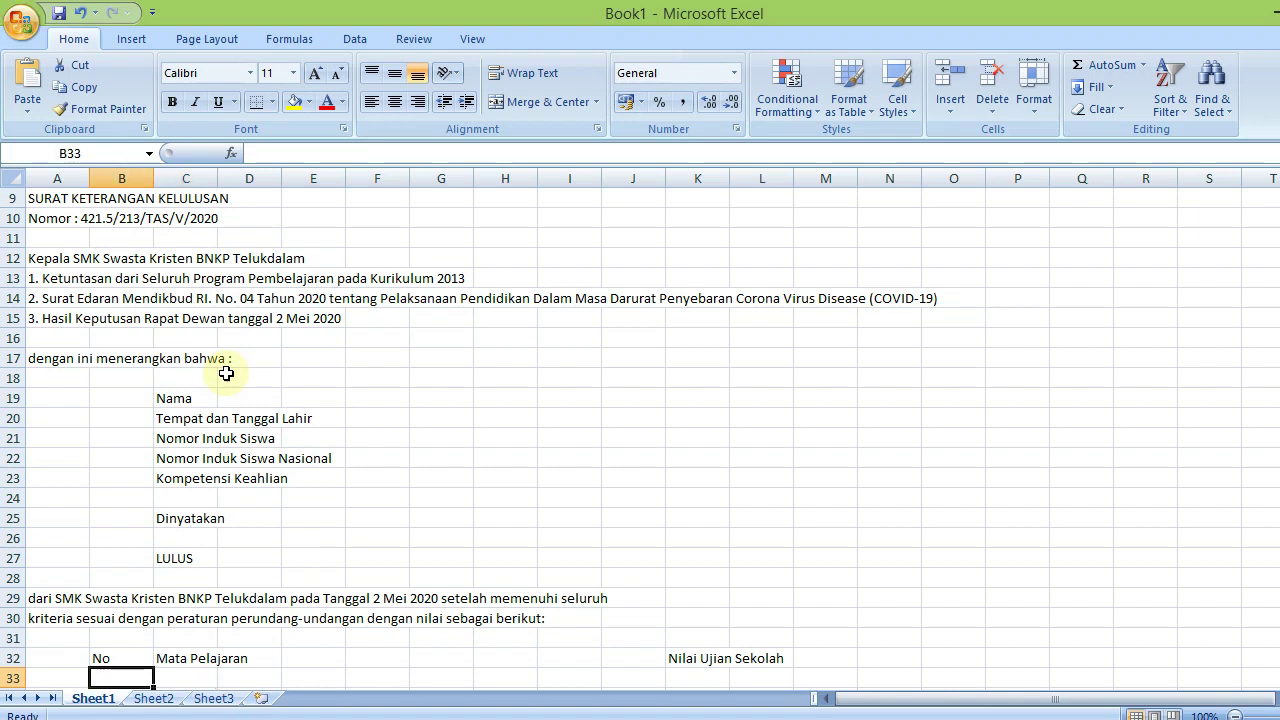
# Label the group 'Muatan Nasional' and add item 1, Pendidikan Agama dan Budi Pekerti
pyautogui.write('Muatan Nasi')
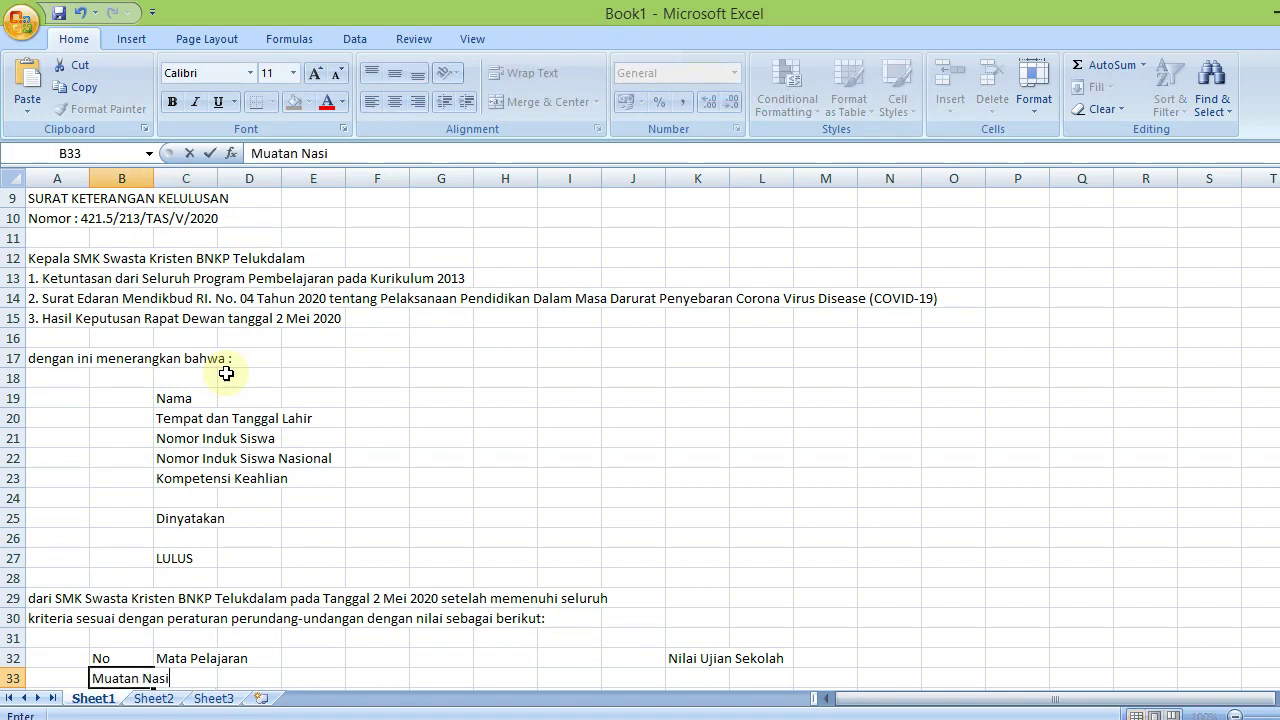
pyautogui.write('onal')
pyautogui.press('Return')
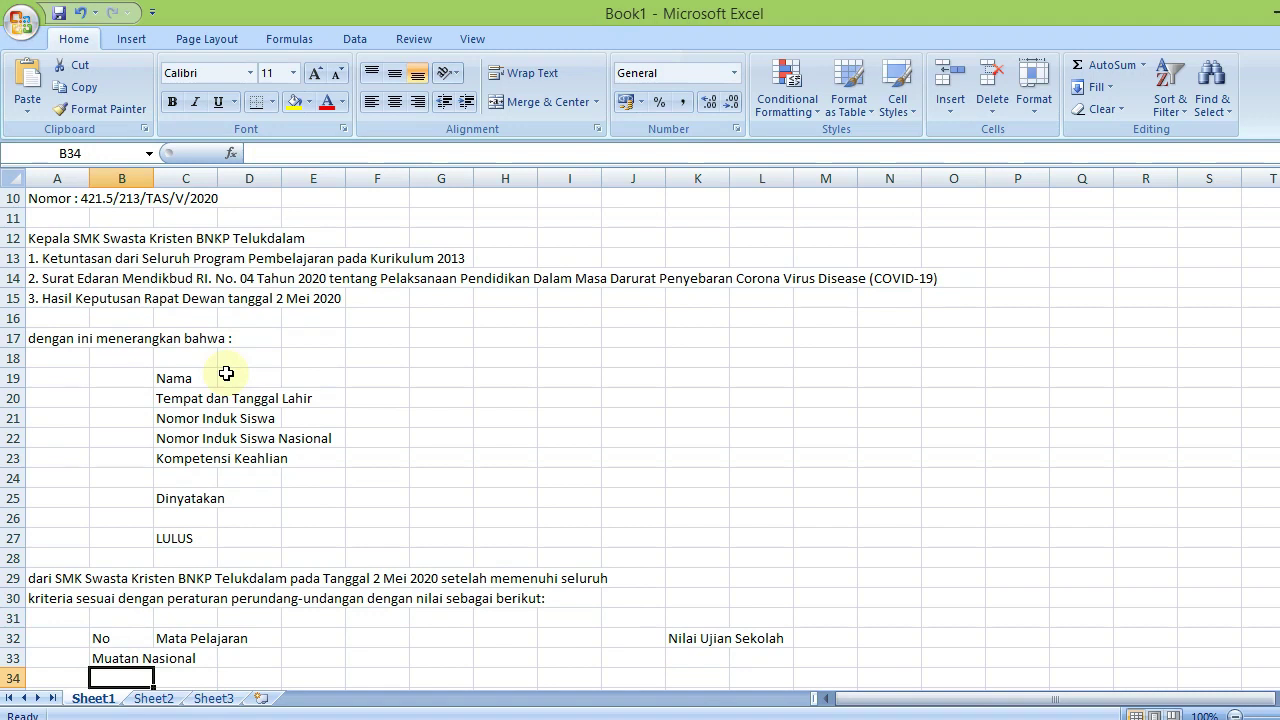
pyautogui.press('Down')
pyautogui.press('Down')
pyautogui.press('Down')
pyautogui.press('Down')
pyautogui.press('Down')
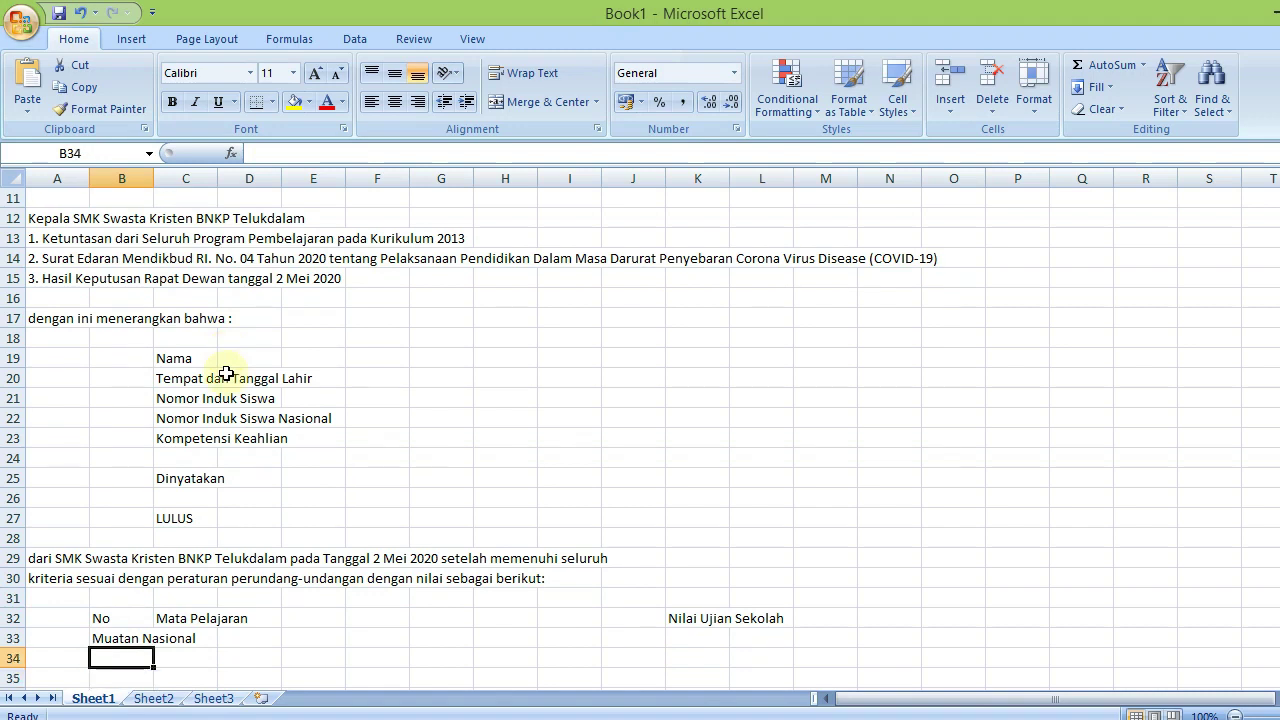
pyautogui.press('Down')
pyautogui.press('Up')
pyautogui.press('Up')
pyautogui.press('Up')
pyautogui.press('Up')
pyautogui.press('Up')
pyautogui.press('Up')
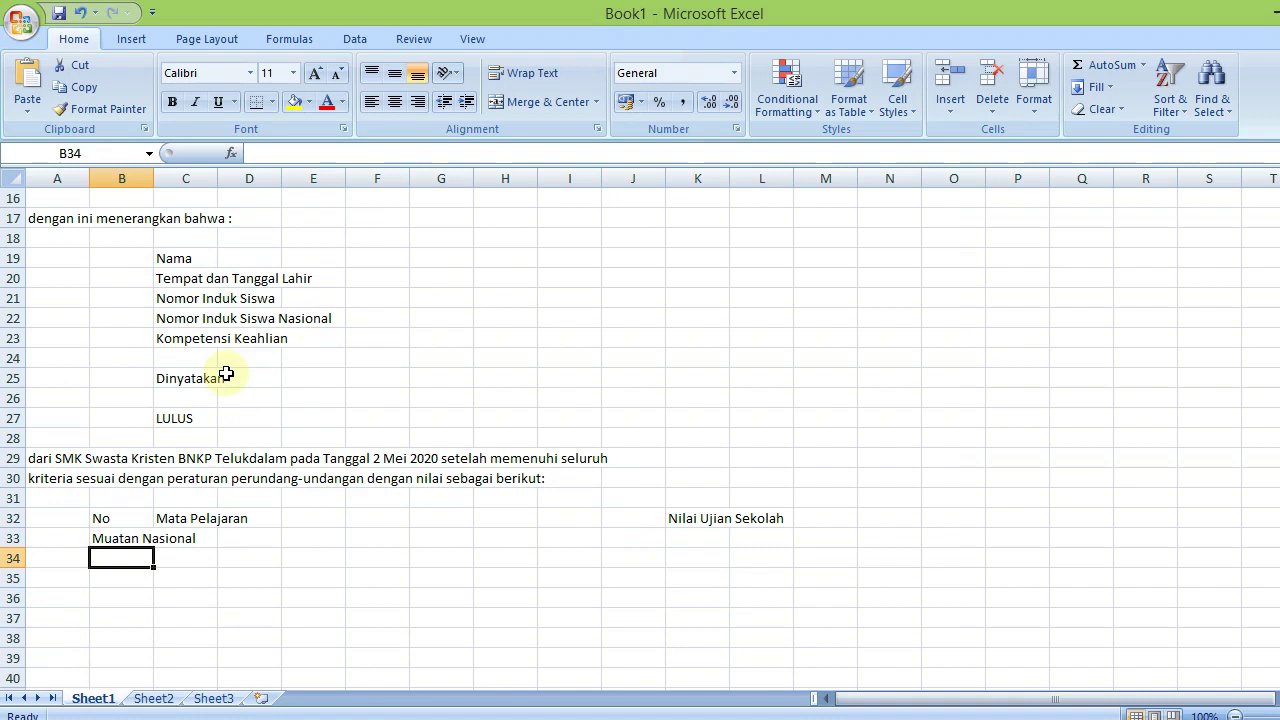
pyautogui.write('1')
pyautogui.press('Tab')
pyautogui.write('P')
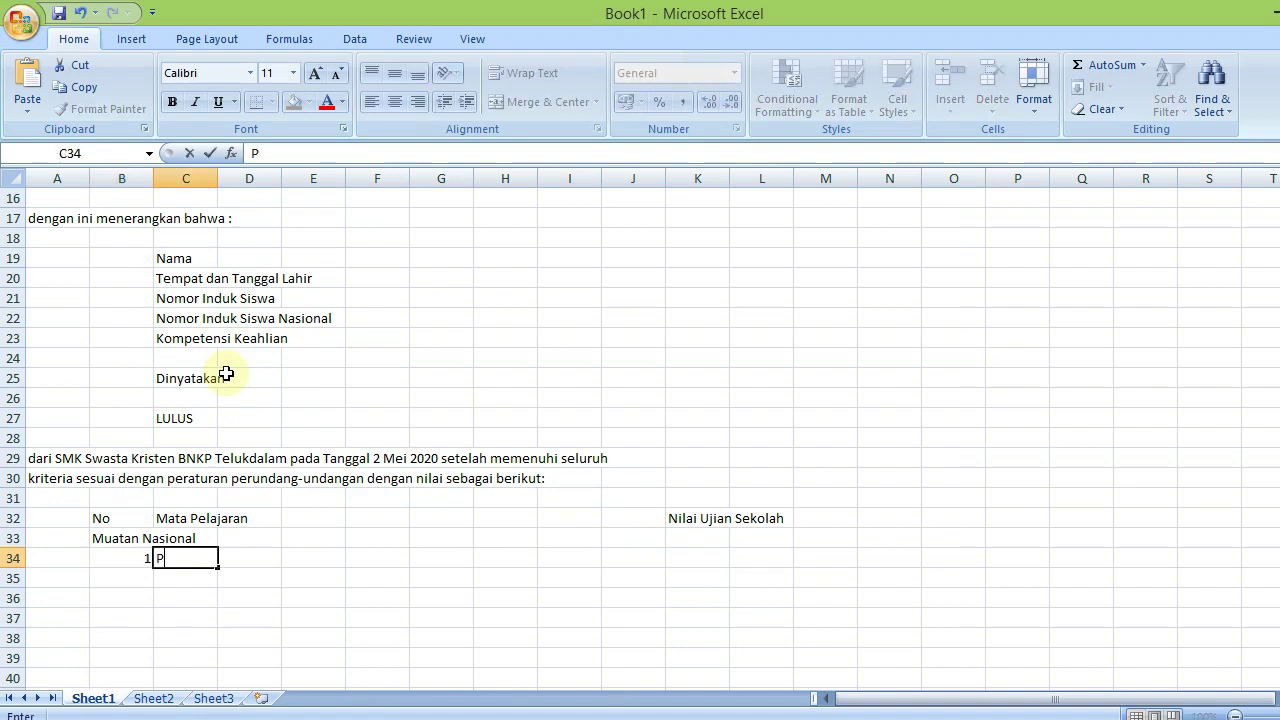
pyautogui.write('endidikan da')
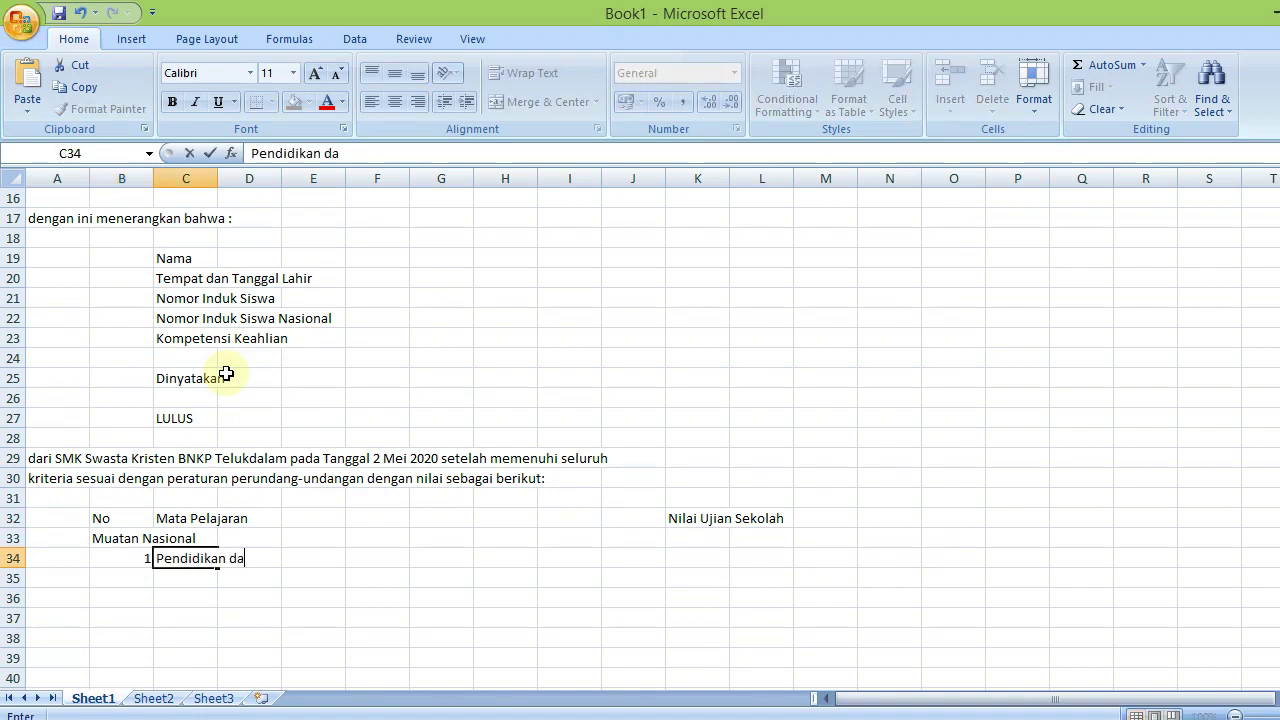
pyautogui.press('BackSpace')
pyautogui.press('BackSpace')
pyautogui.press('BackSpace')
pyautogui.write('A')
pyautogui.press('BackSpace')
pyautogui.write('Agama dan Budi Oeke')
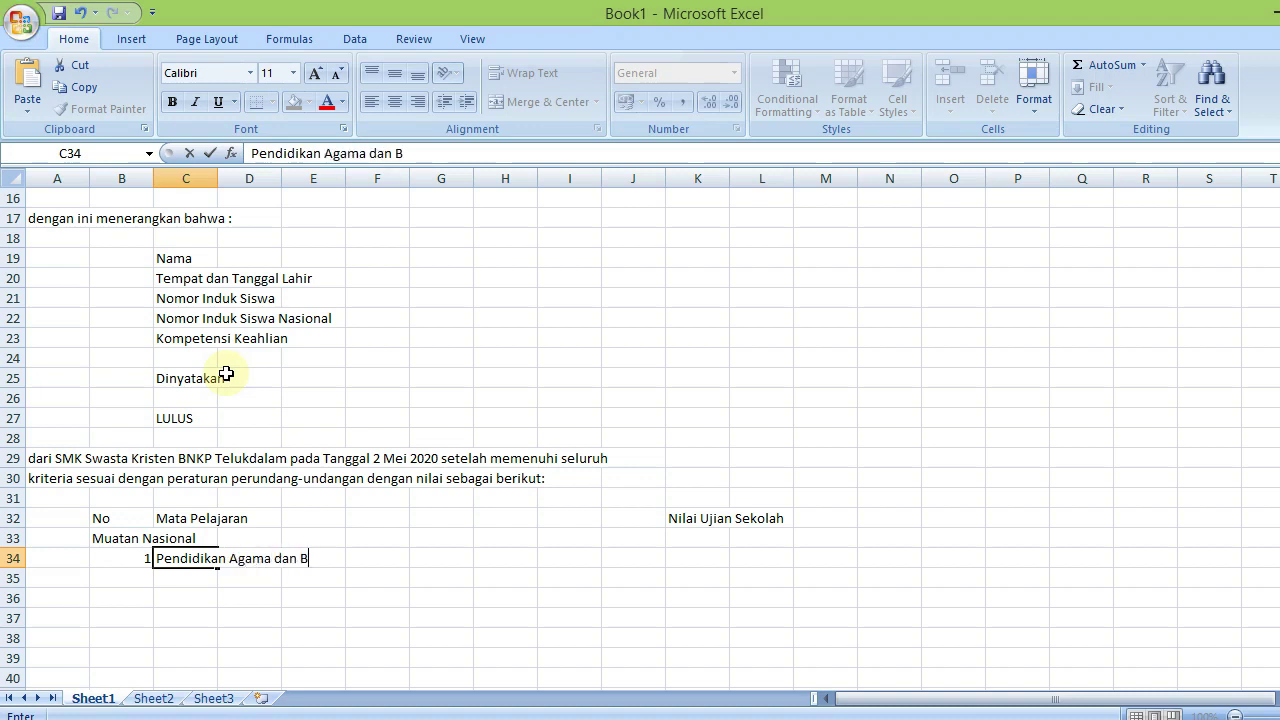
pyautogui.press('BackSpace')
pyautogui.press('BackSpace')
pyautogui.press('BackSpace')
pyautogui.press('BackSpace')
pyautogui.write('Pekerti')
pyautogui.press('Return')
# Add items 2–4: Pendidikan Pancasila dan Kewarganegaraan, Bahasa Indonesia, and Matematika
pyautogui.press('Left')
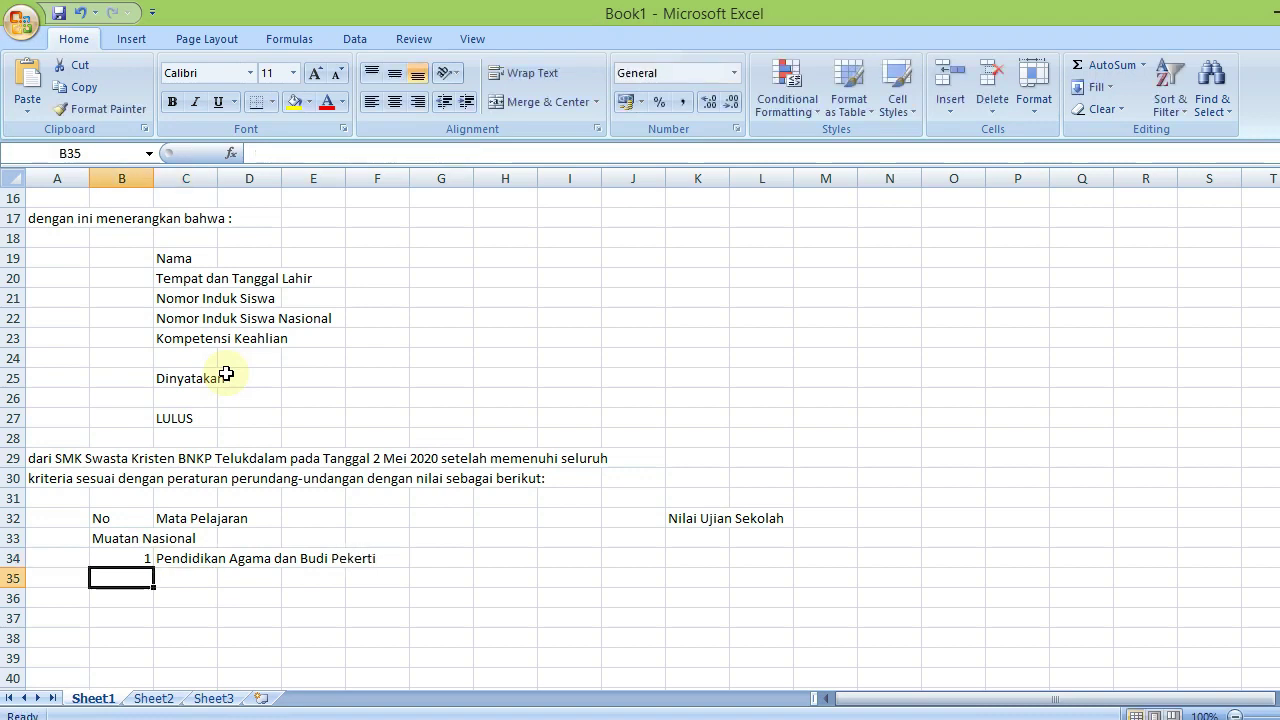
pyautogui.write('2')
pyautogui.press('Tab')
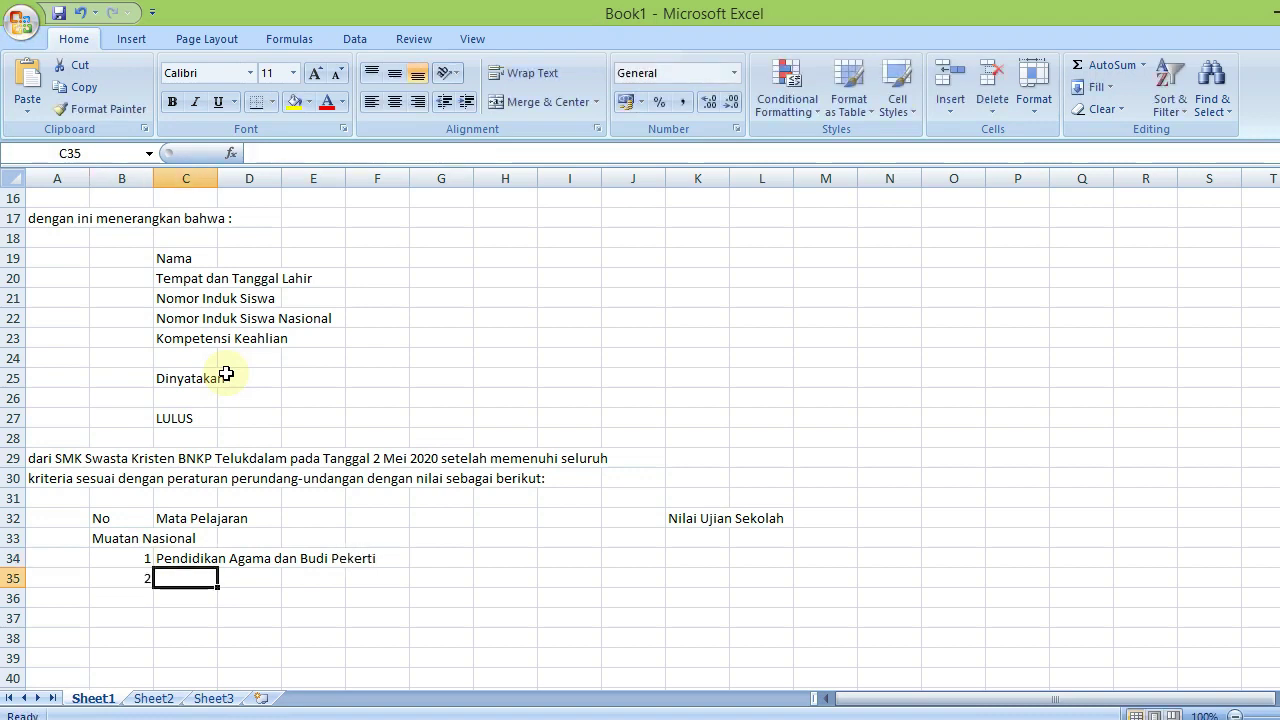
pyautogui.write('Pendidikan')
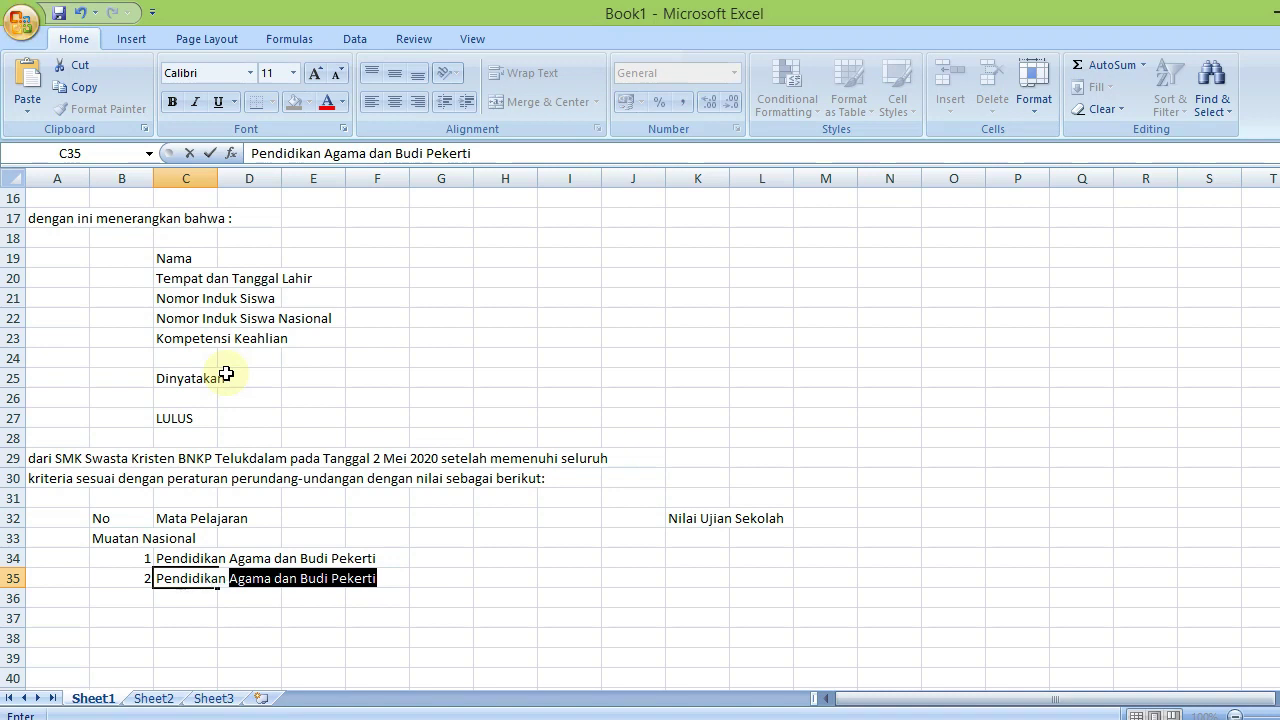
pyautogui.write(' Pancasi')
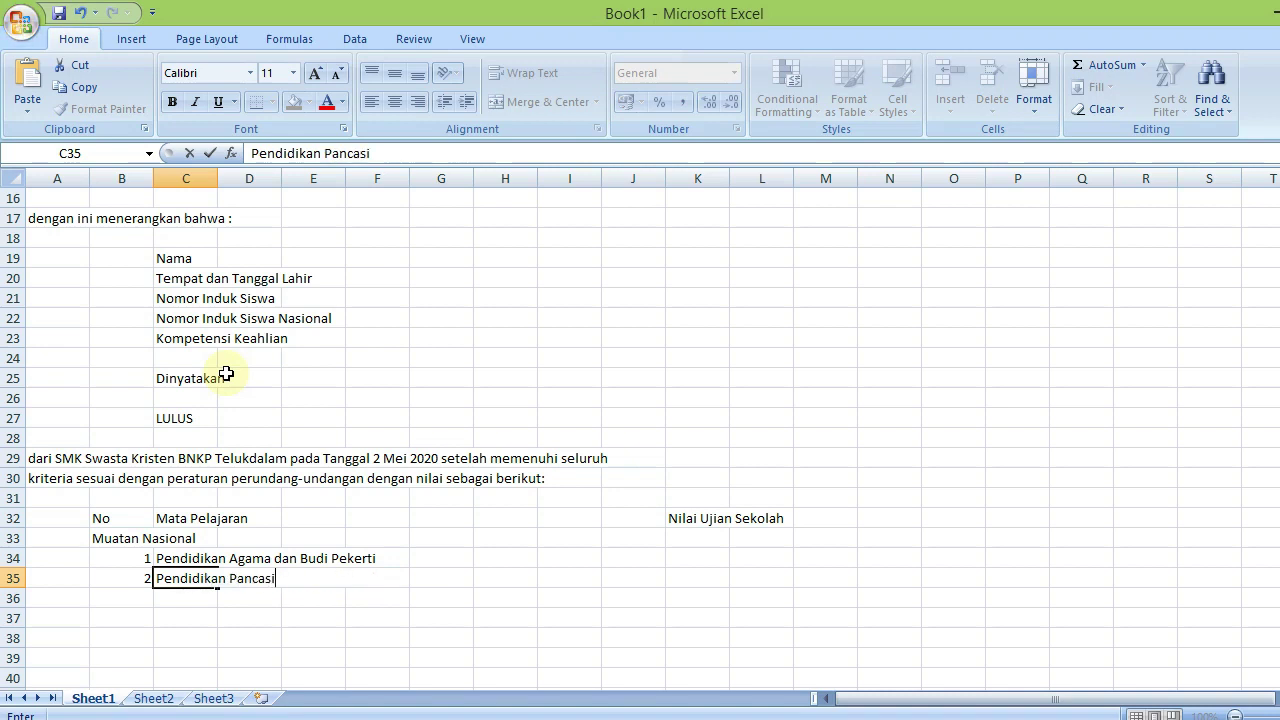
pyautogui.write('la dan Ke')
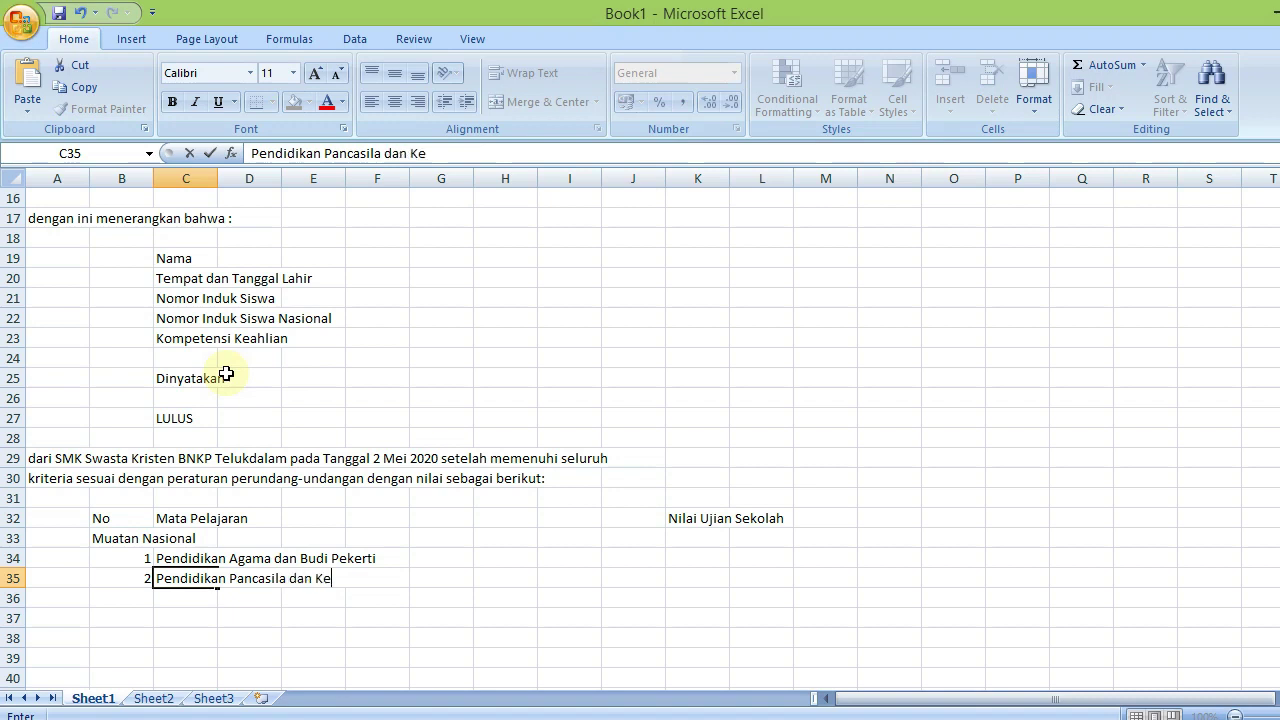
pyautogui.write('warganegaraan')
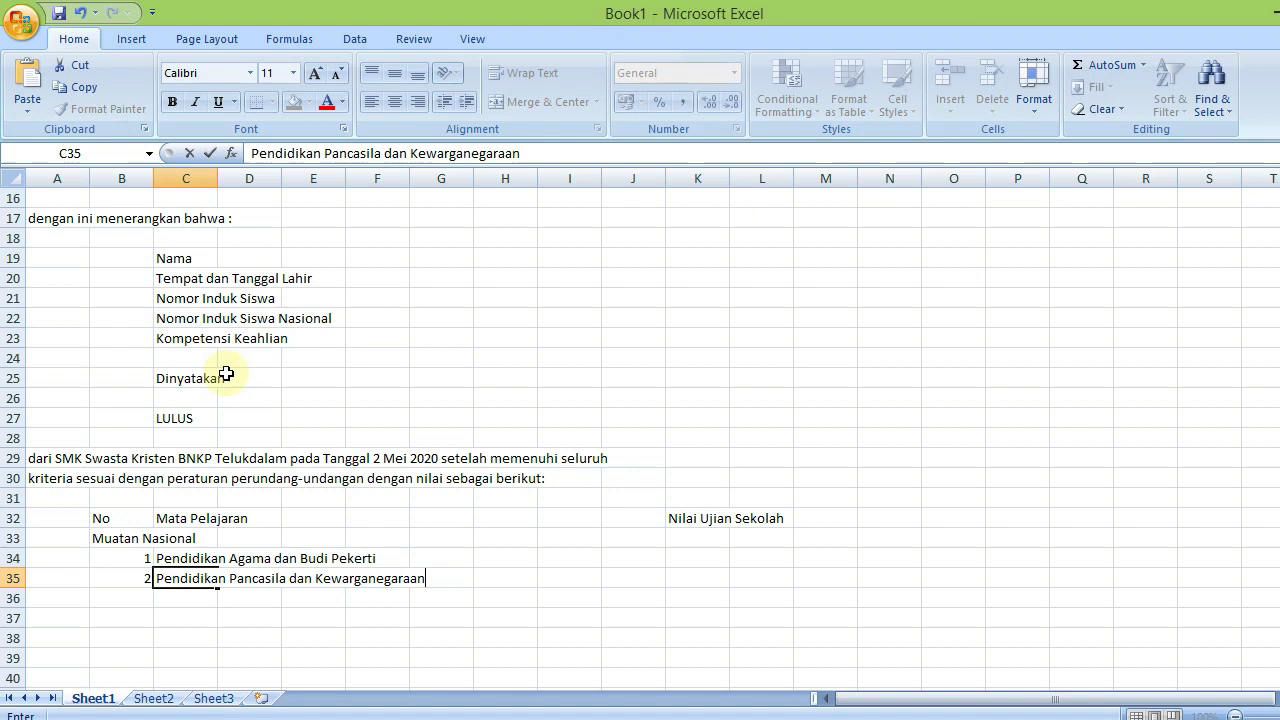
pyautogui.press('Return')
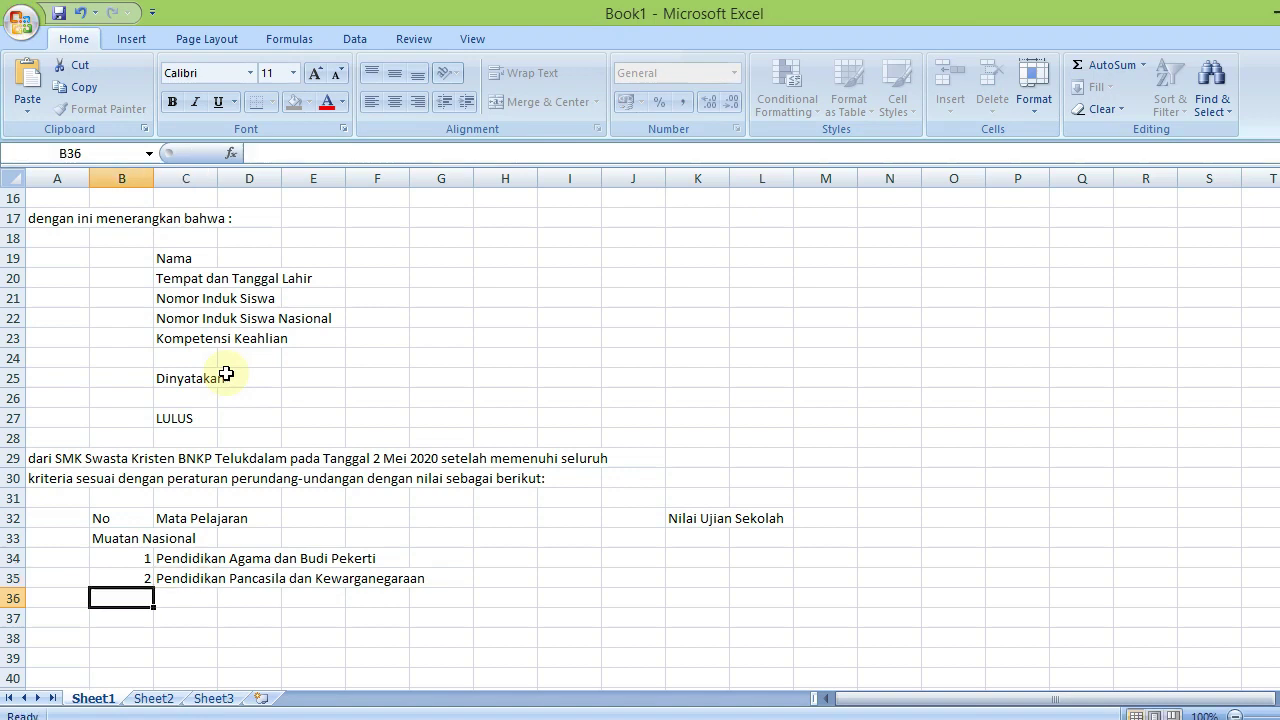
pyautogui.write('3')
pyautogui.press('Tab')
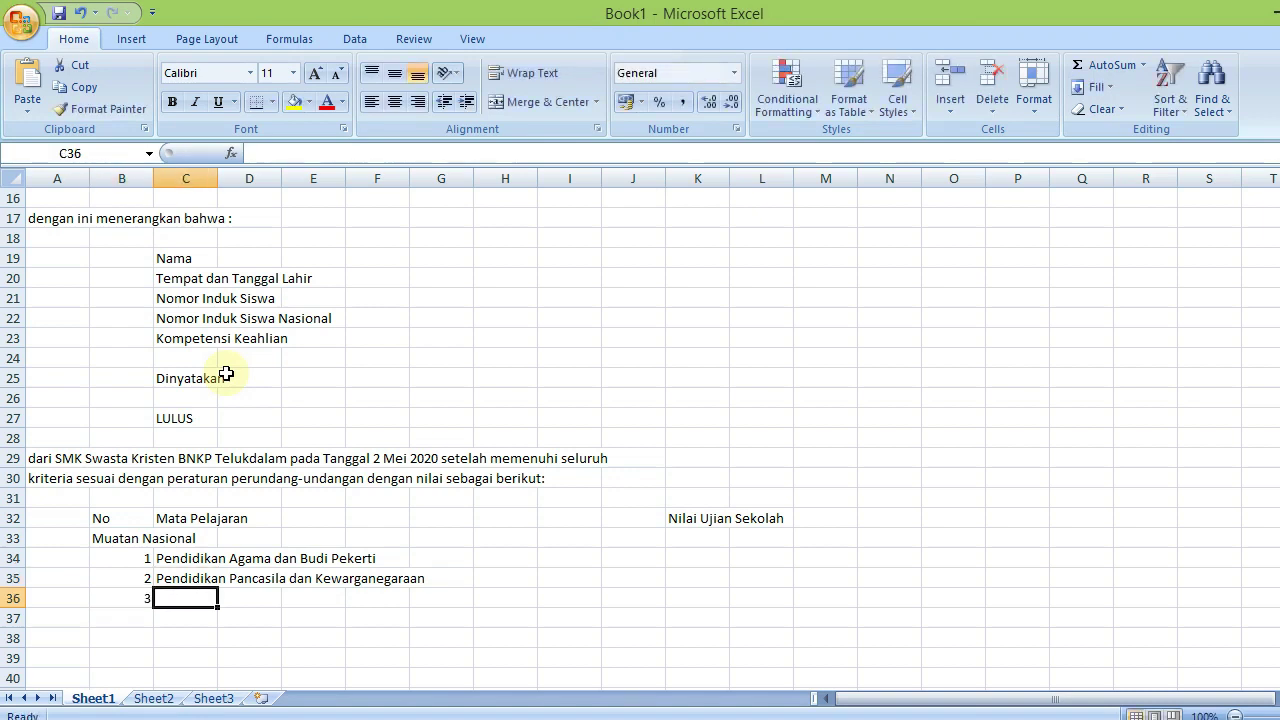
pyautogui.write('Bahasa Ind')
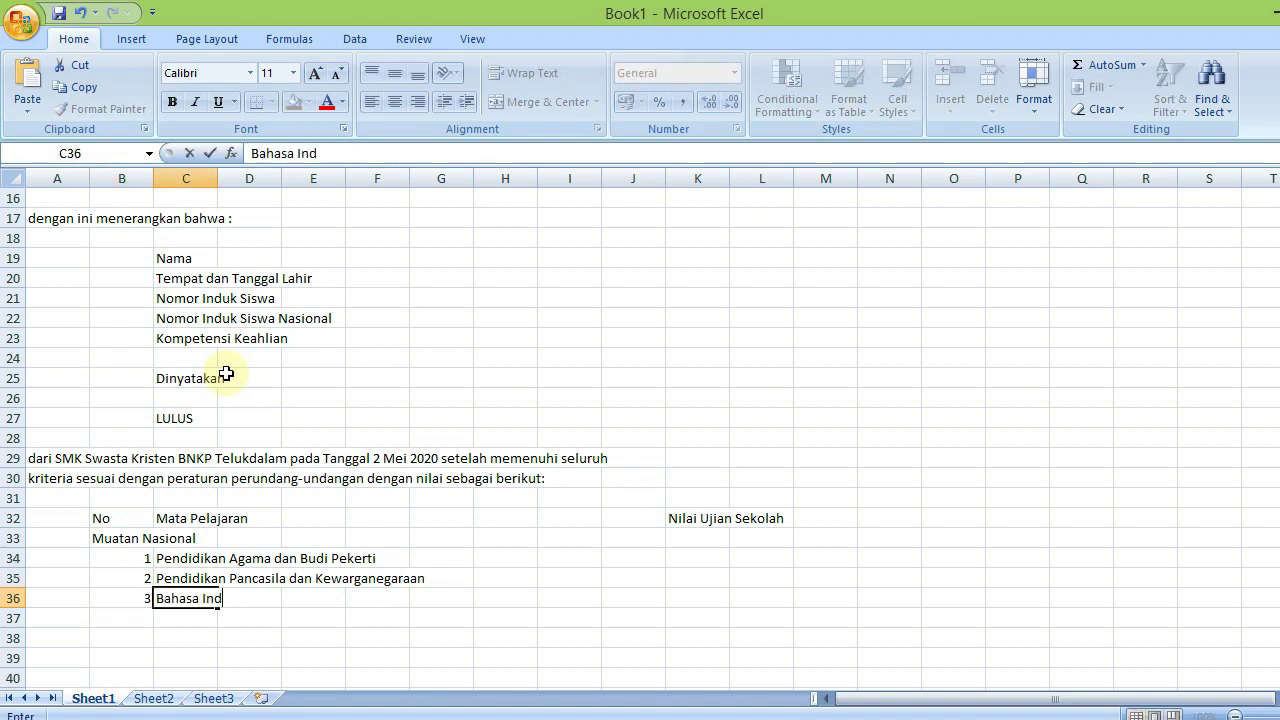
pyautogui.write('onesia')
pyautogui.press('Return')
pyautogui.write('4.')
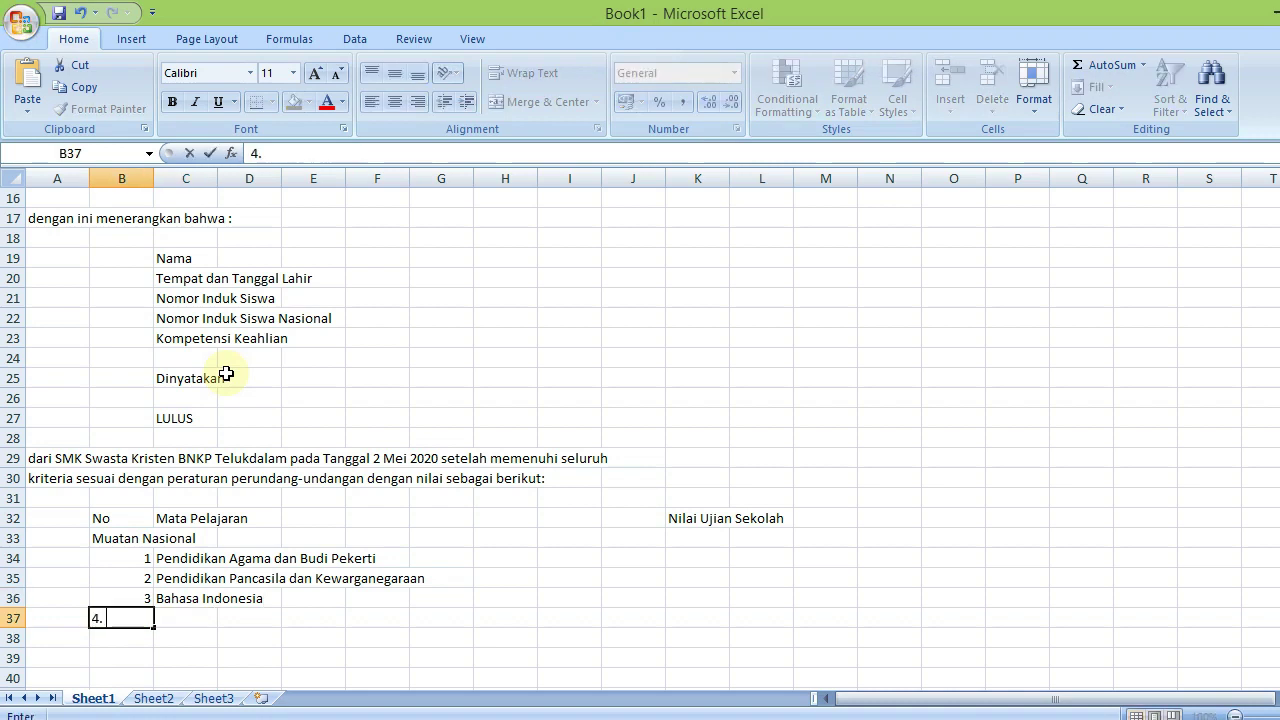
pyautogui.press('Tab')
pyautogui.write('Mate')
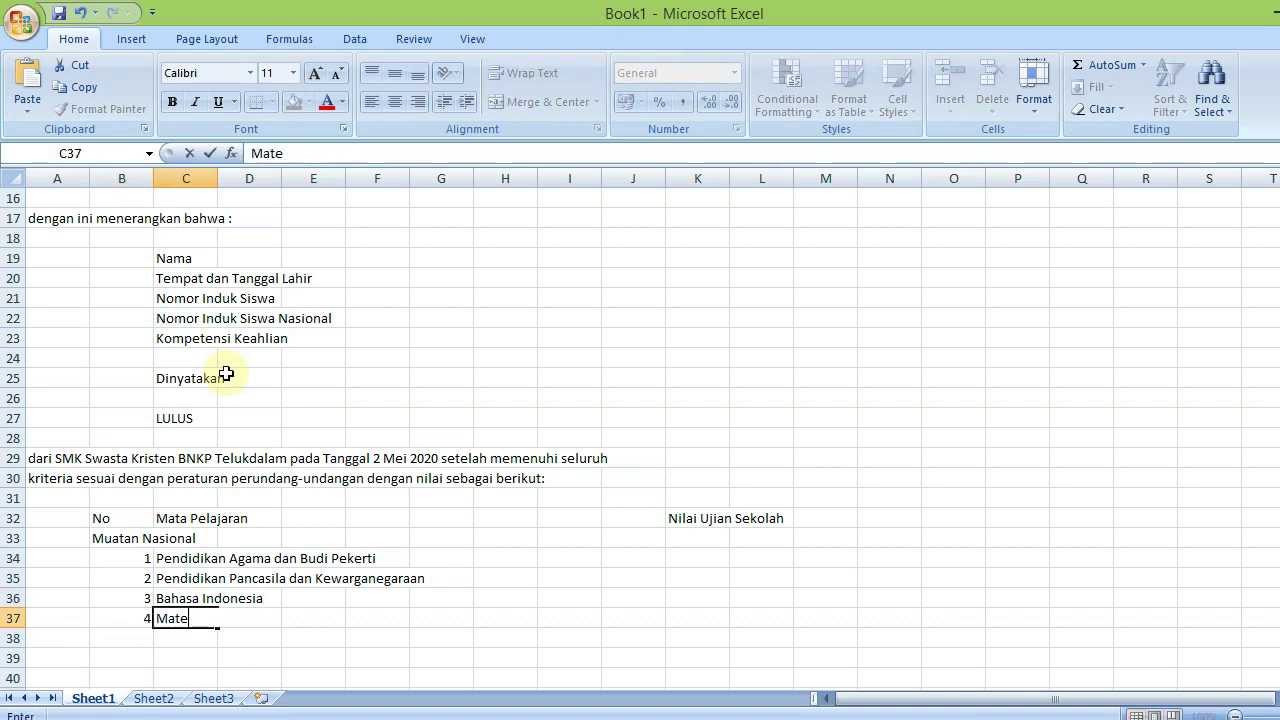
pyautogui.write('matika')
pyautogui.press('Return')
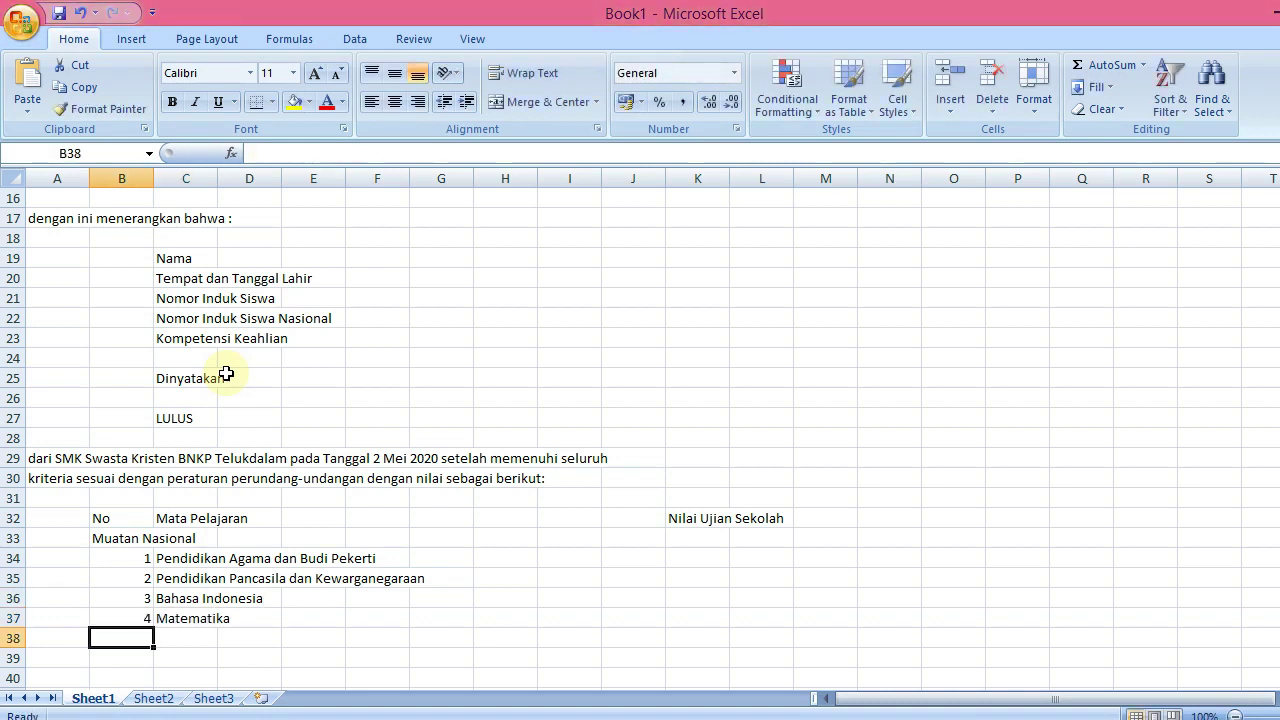
# Add items 5 Sejarah Indonesia and 6 Bahasa Inggris dan Bahasa Asing Lainnya
pyautogui.write('5.')
pyautogui.press('Tab')
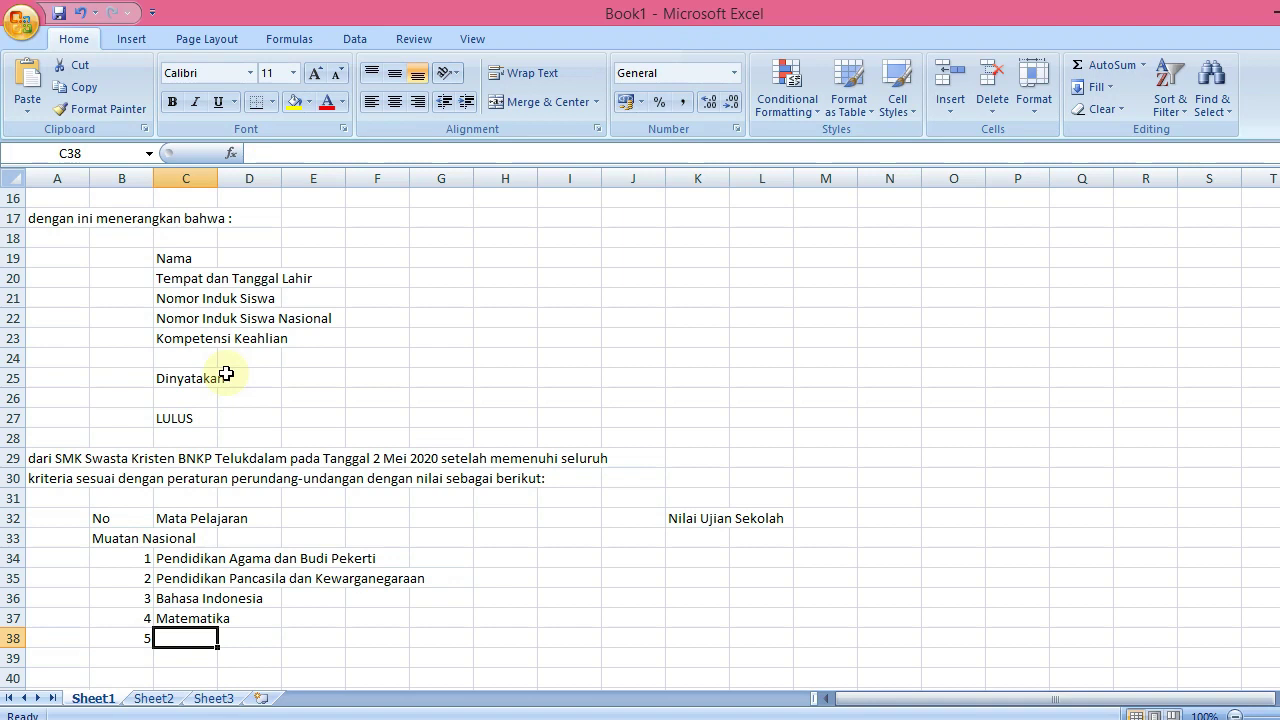
pyautogui.write('Sejarah')
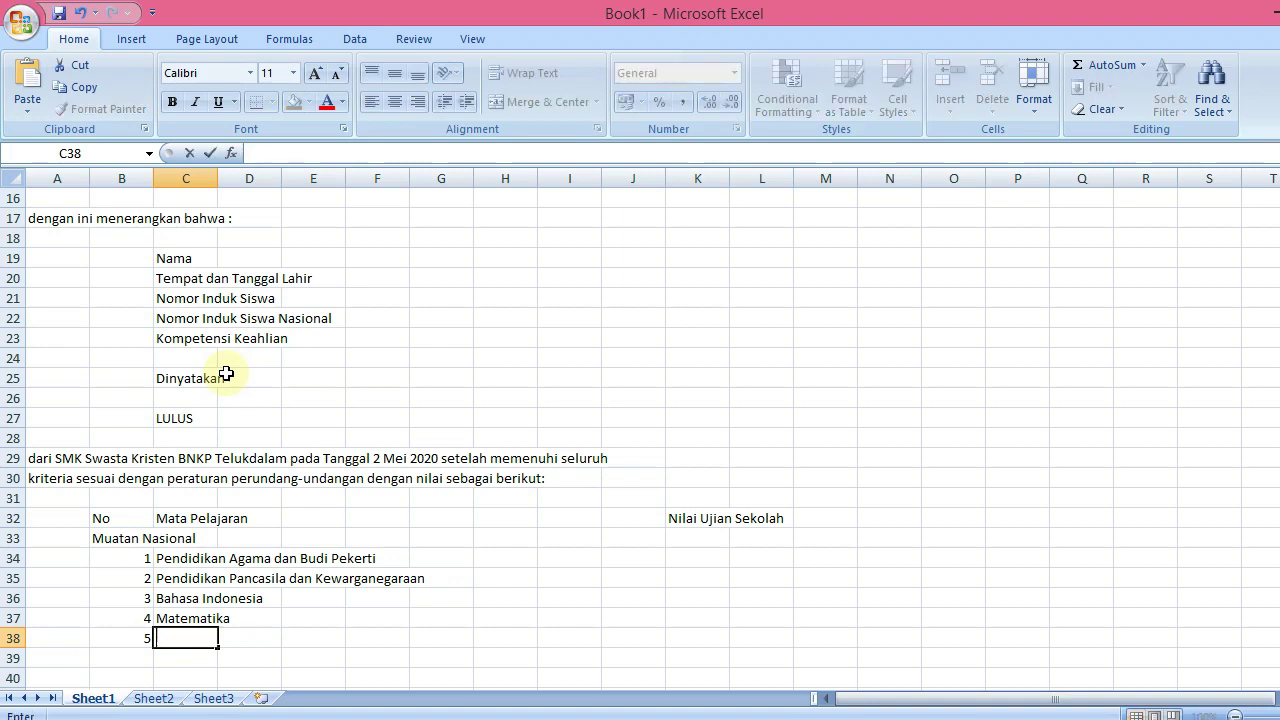
pyautogui.write(' Indonesia')
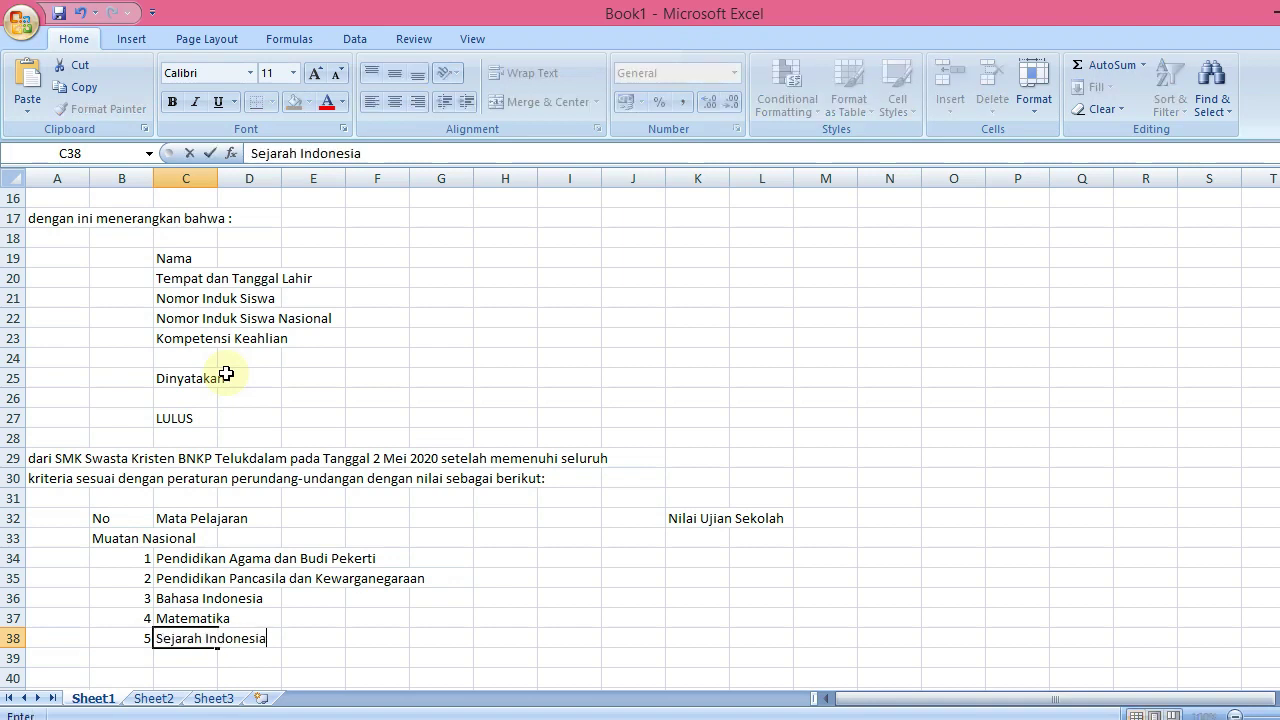
pyautogui.press('Return')
pyautogui.write('6')
pyautogui.press('Tab')
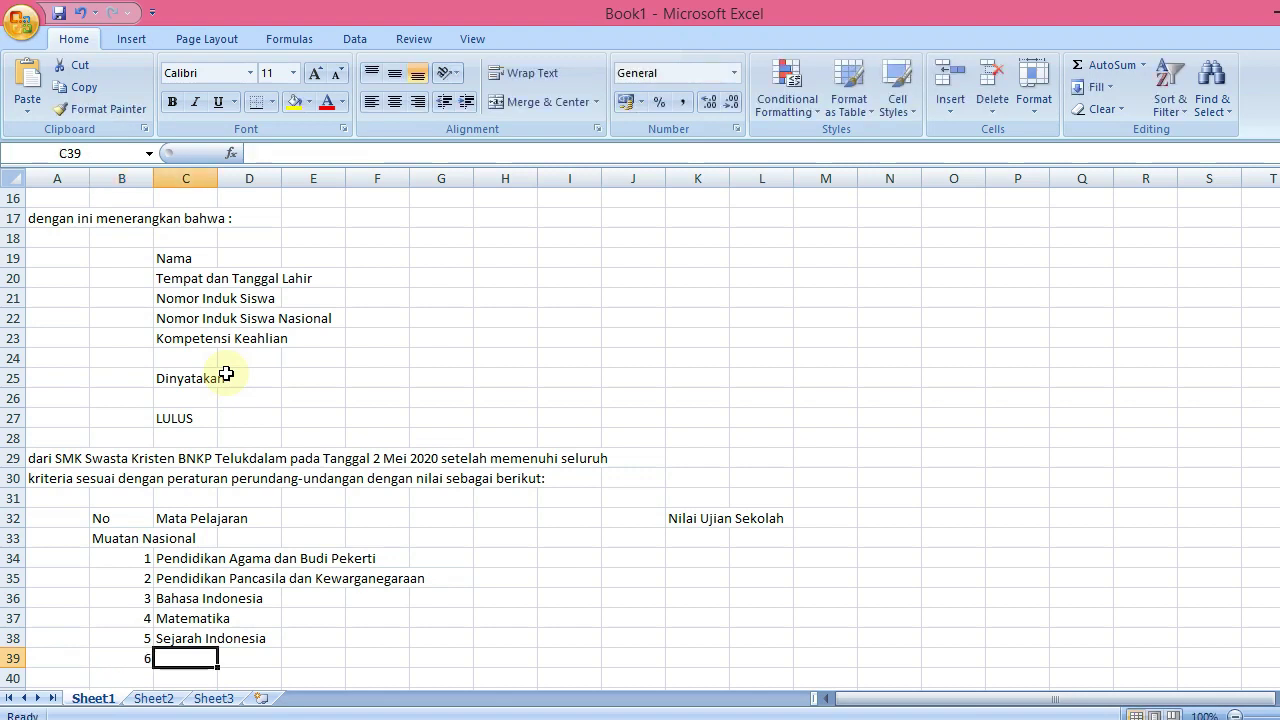
pyautogui.write('Bah')
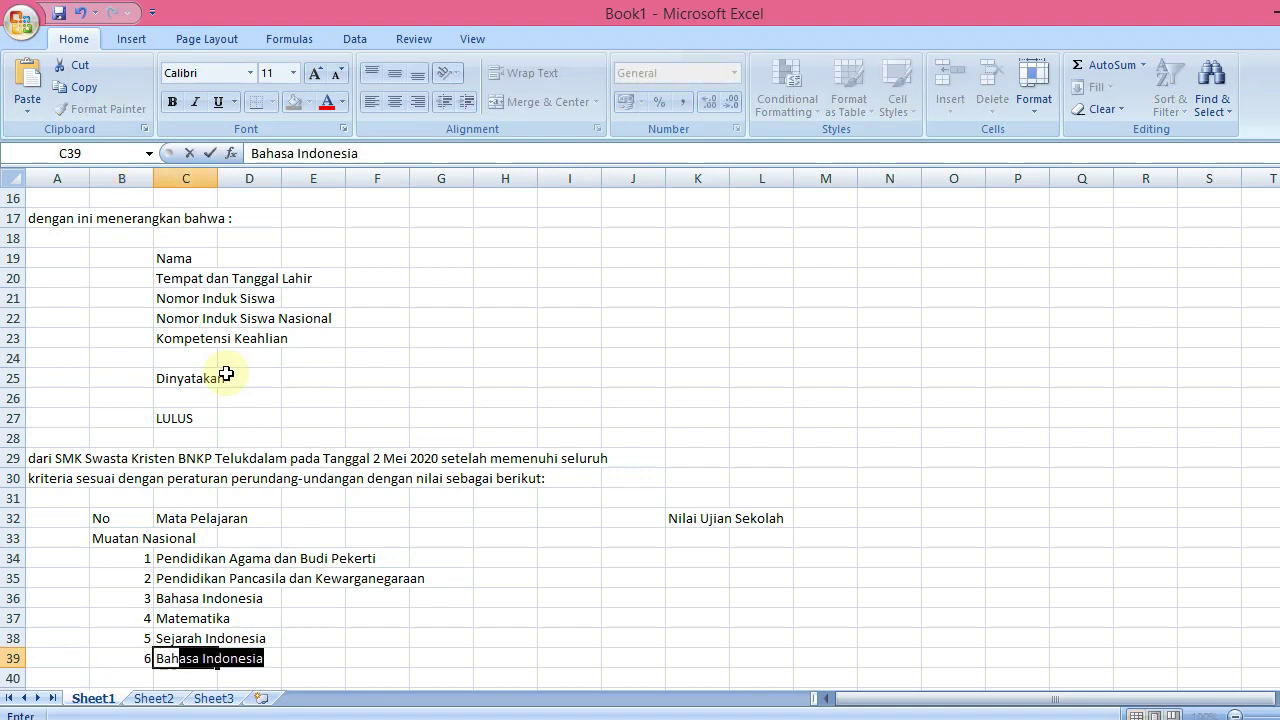
pyautogui.write('asa Inggris')
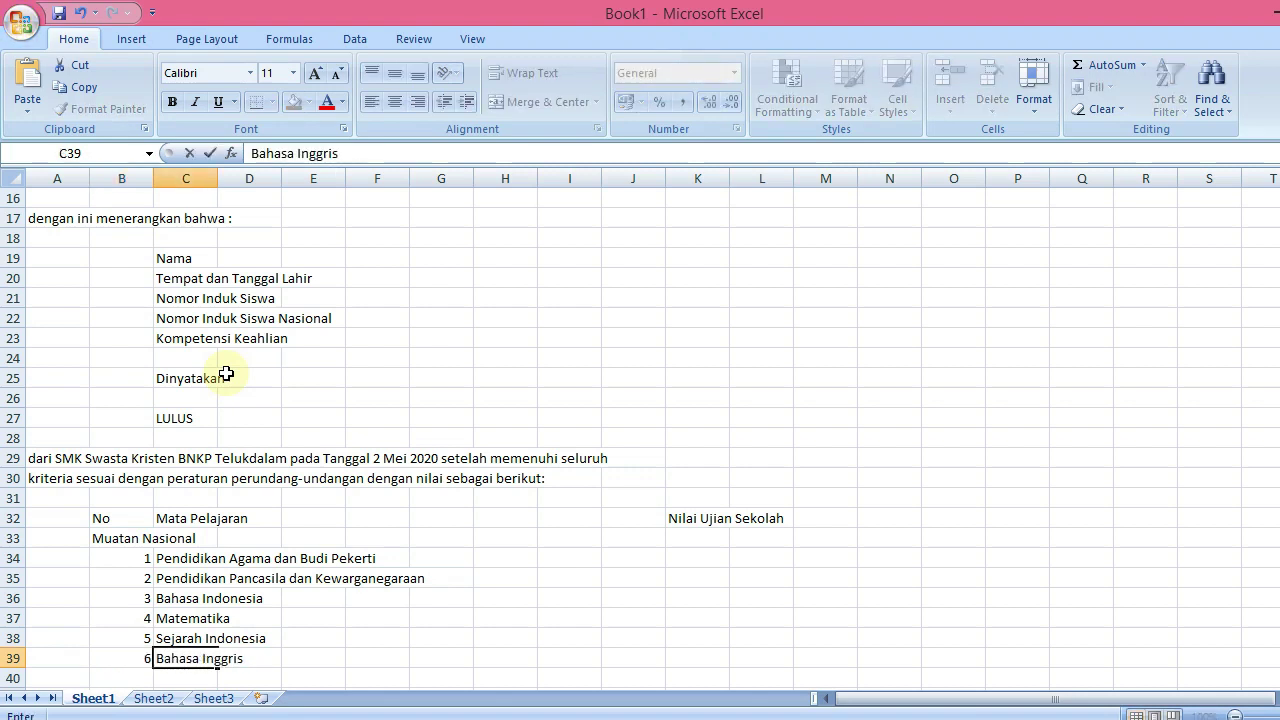
pyautogui.write(' dan Bahasa')
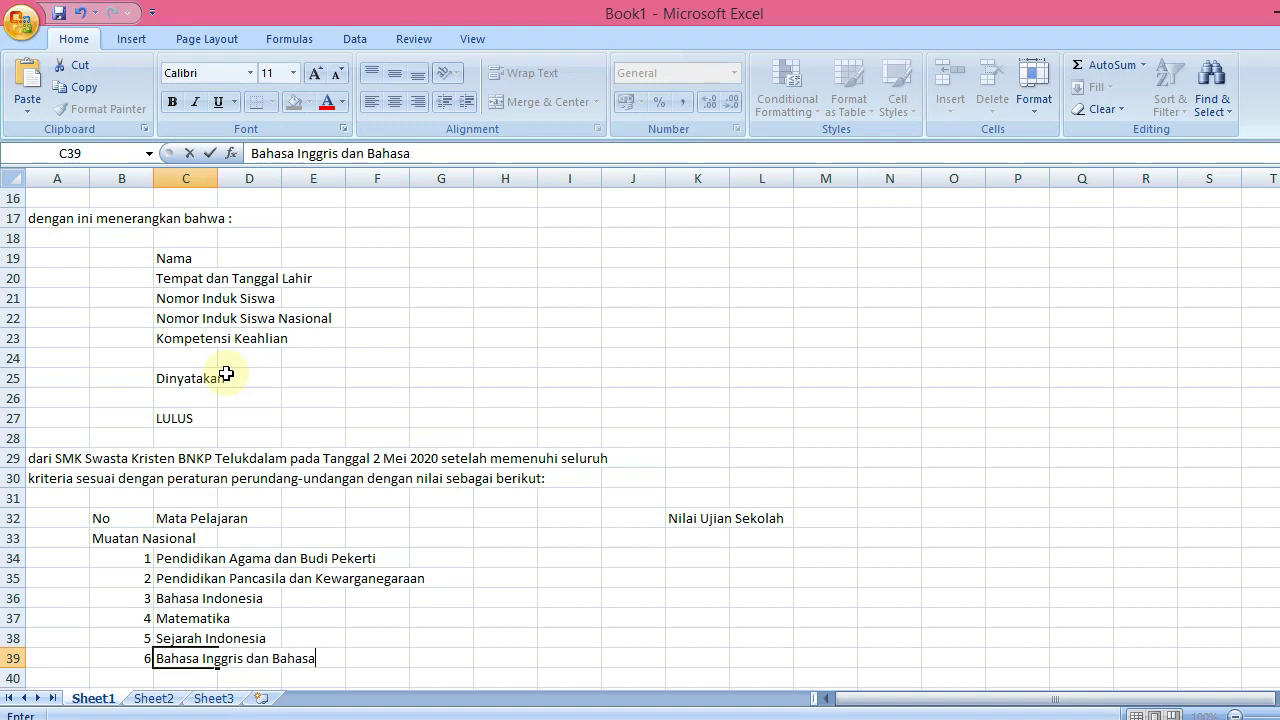
pyautogui.write(' Asing Lainnya')
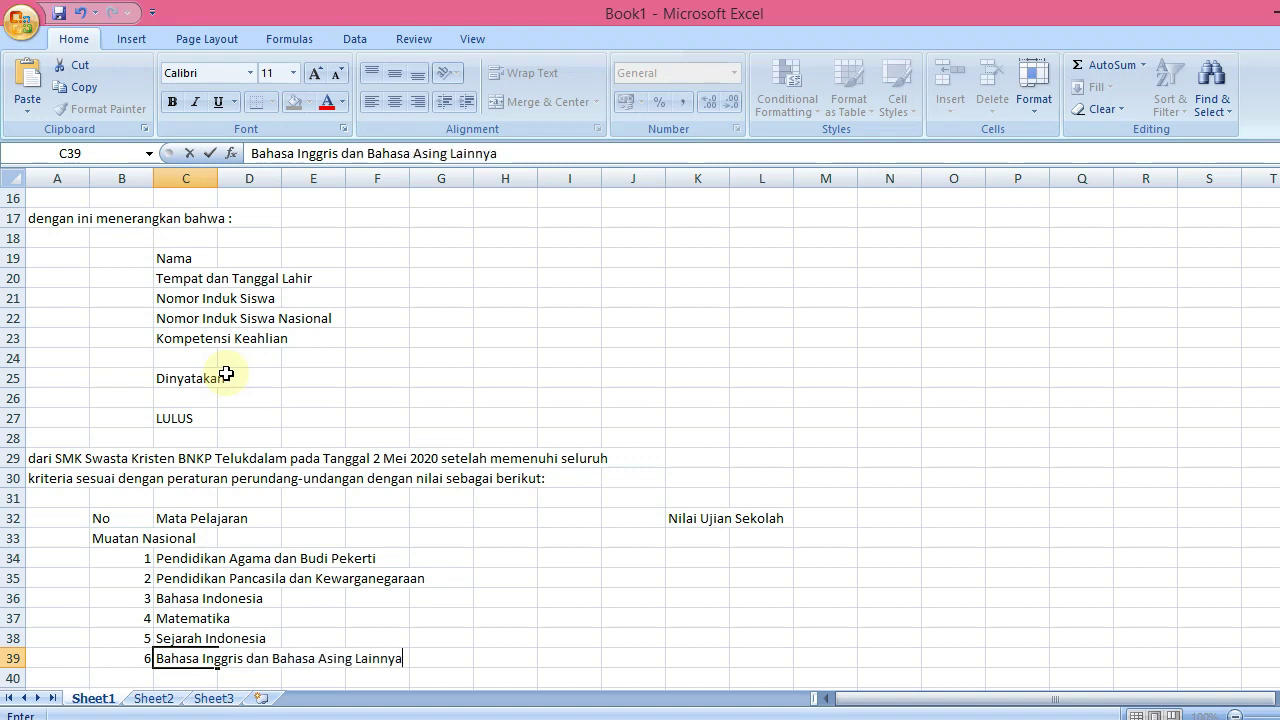
pyautogui.press('Return')
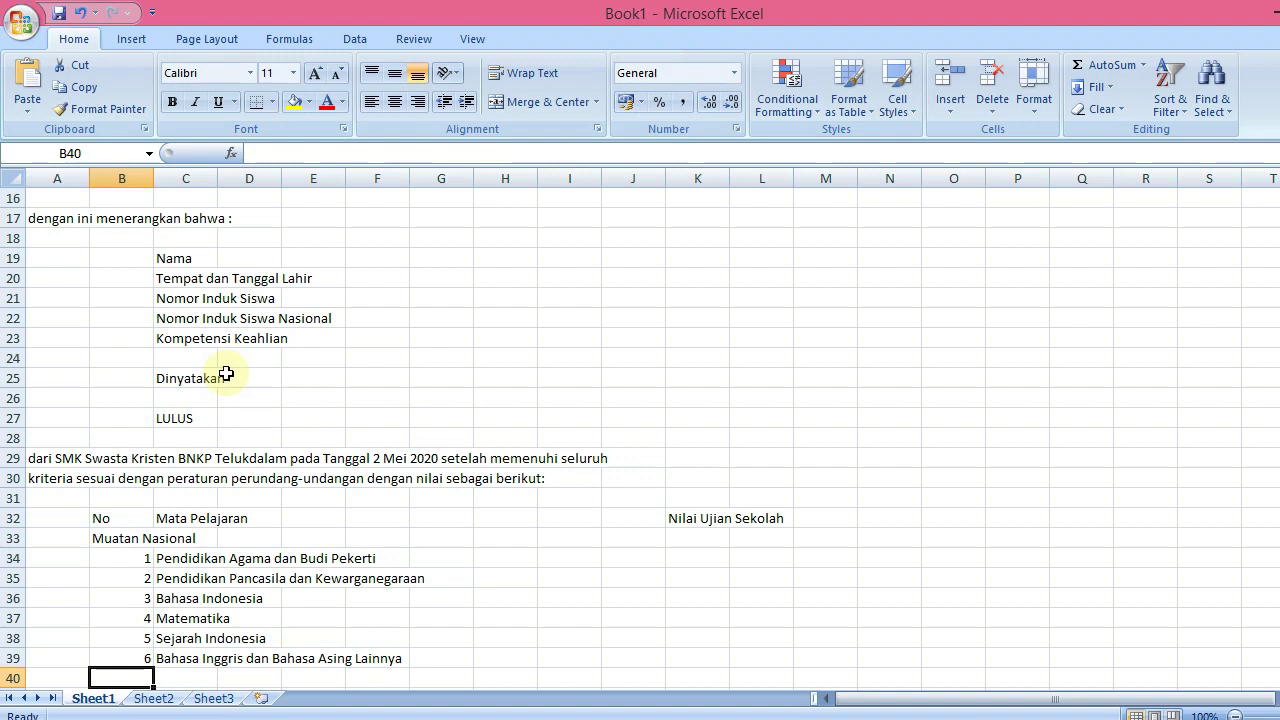
# Type the 'Muatan Kewilayahan' group heading and add item 1, Seni Budaya
pyautogui.write('Muata')
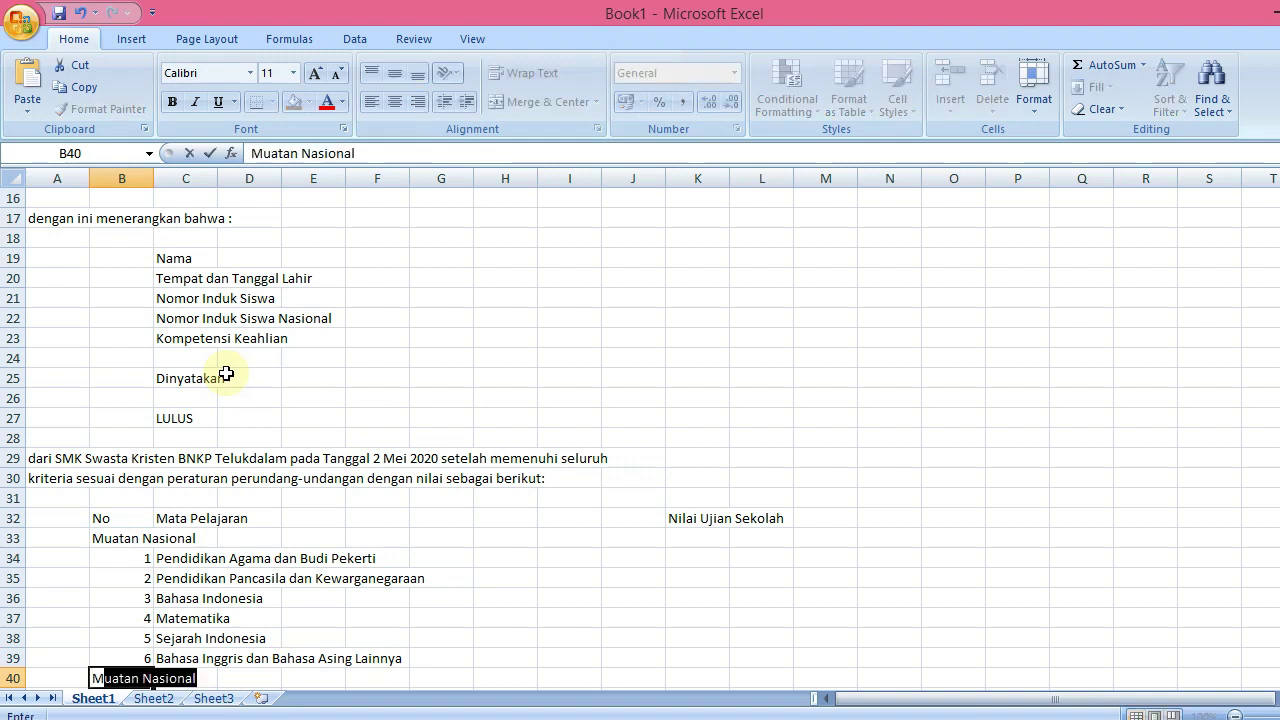
pyautogui.write('n Ke')
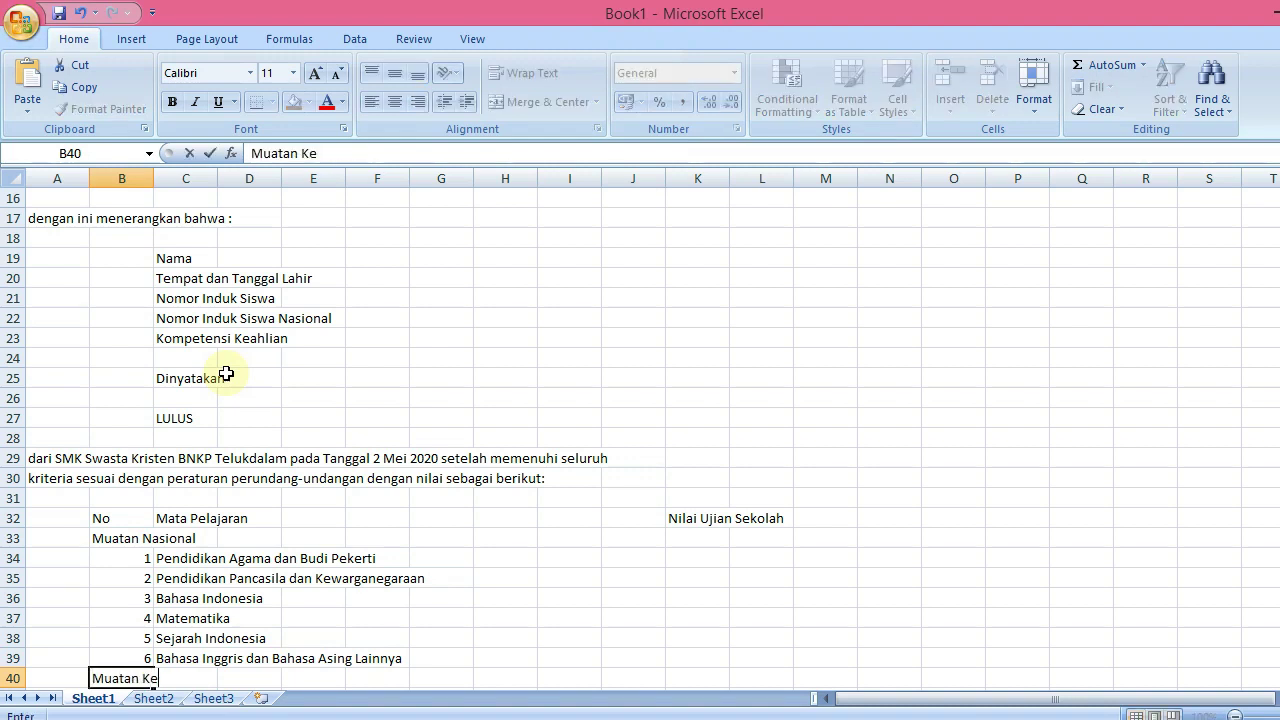
pyautogui.write('wilayaah')
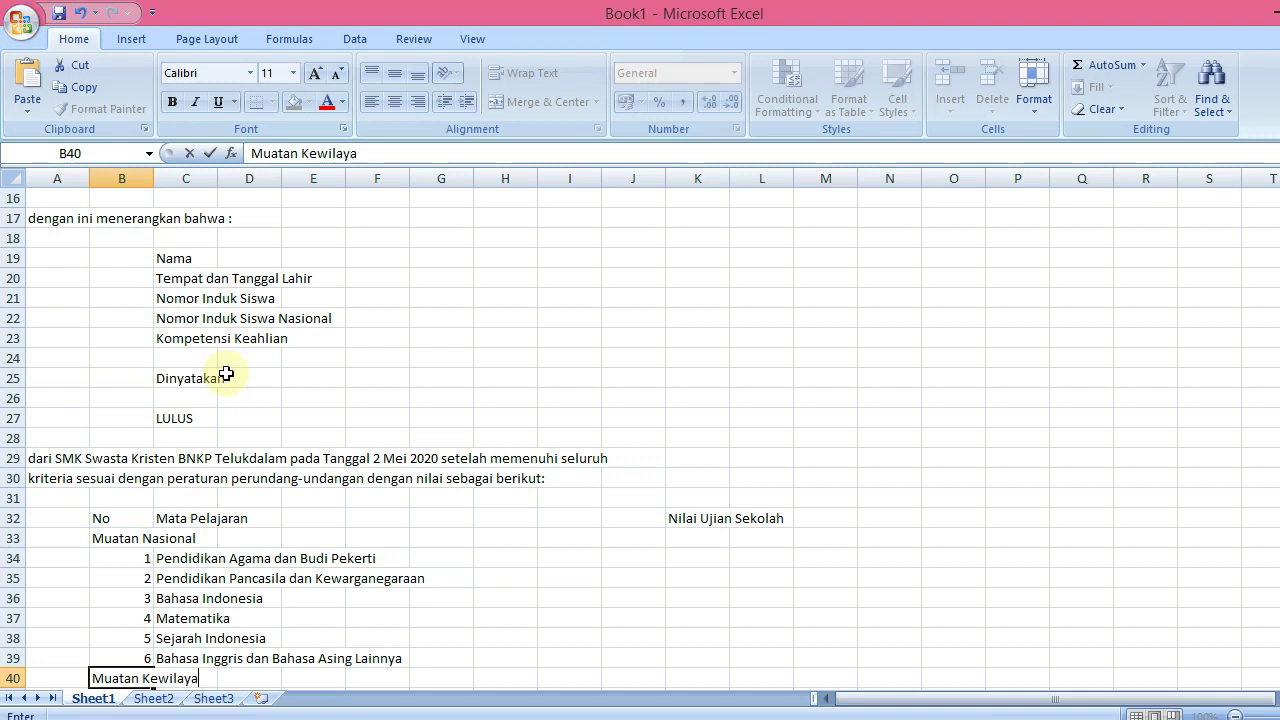
pyautogui.press('BackSpace')
pyautogui.press('BackSpace')
pyautogui.write('han')
pyautogui.press('Return')
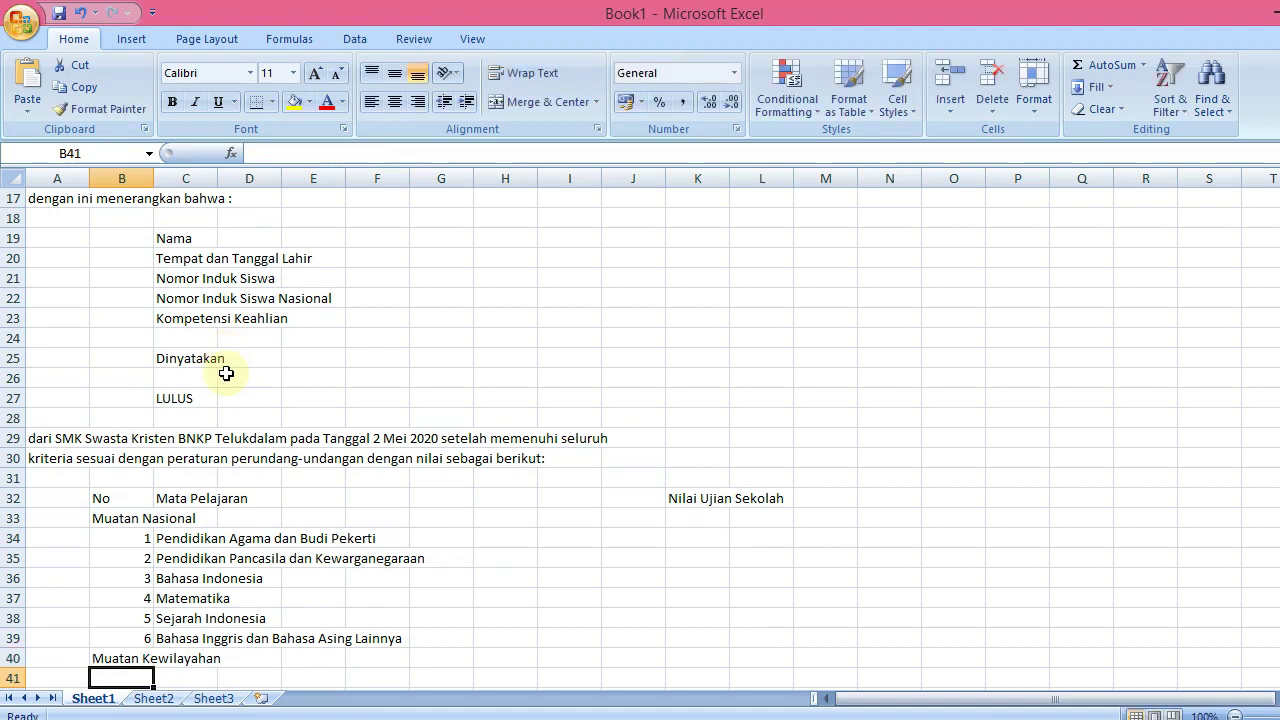
pyautogui.write('1')
pyautogui.press('Tab')
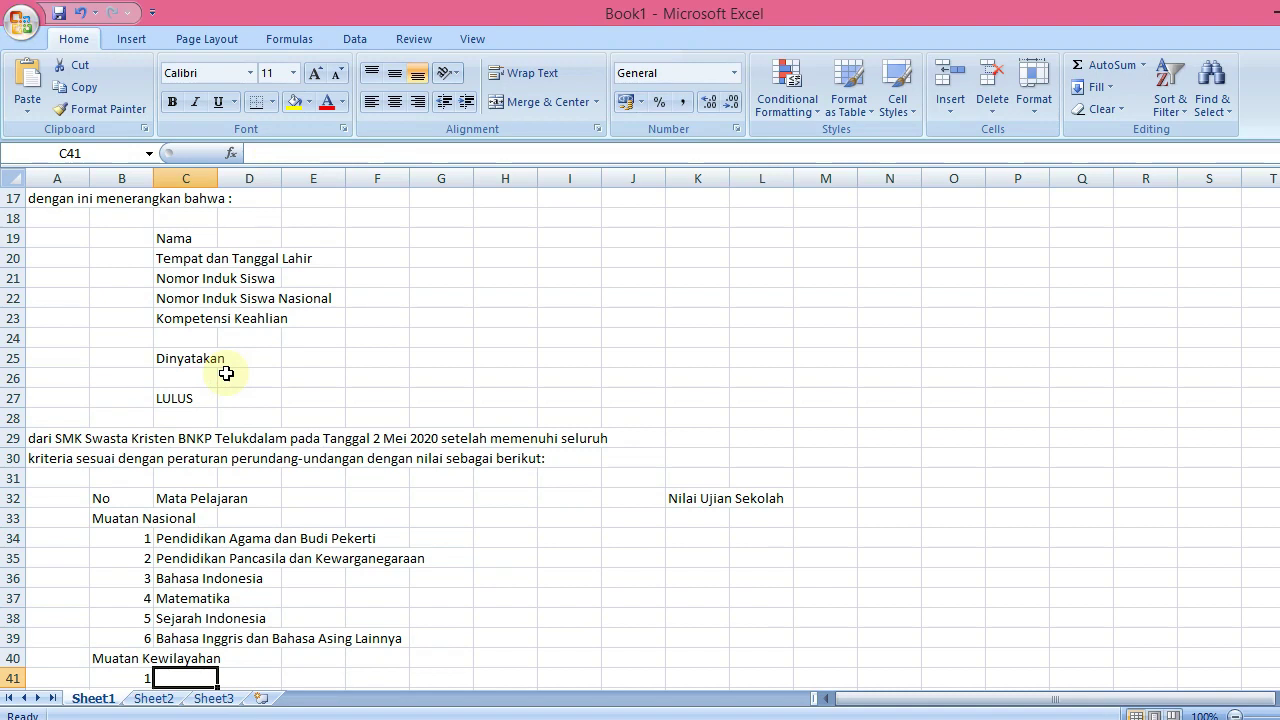
pyautogui.write('Seni Budaya')
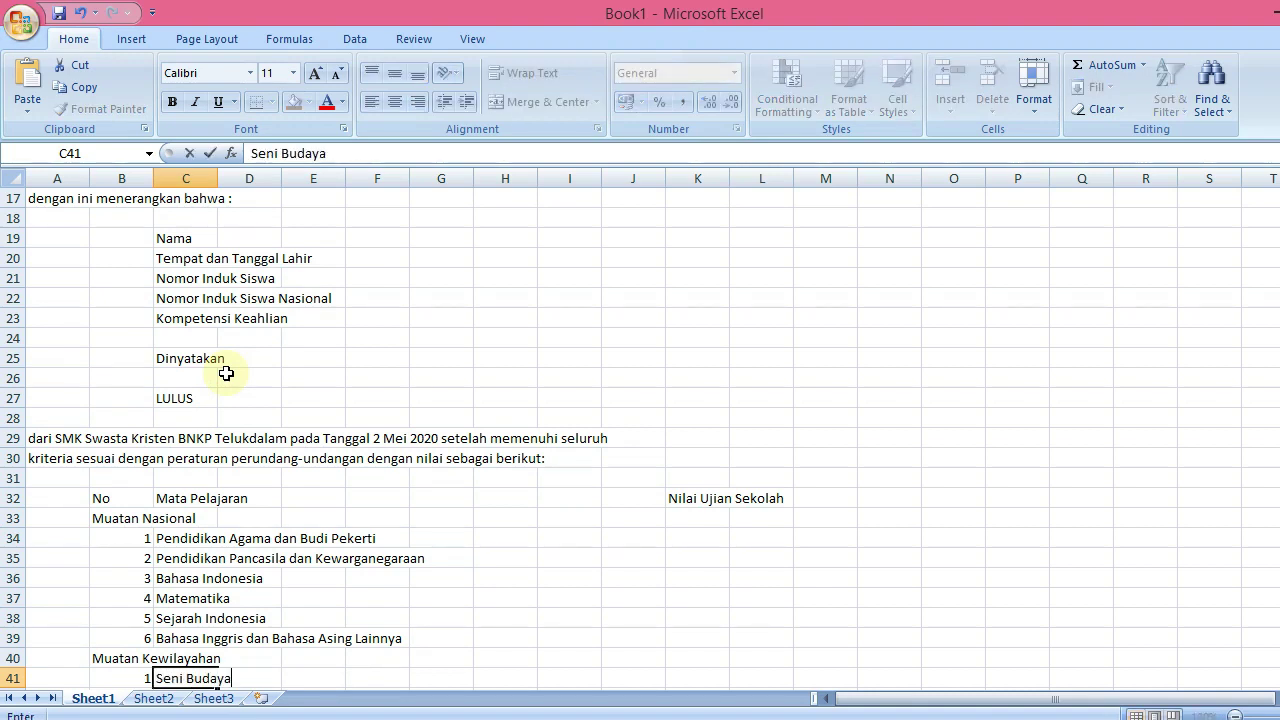
pyautogui.press('Return')
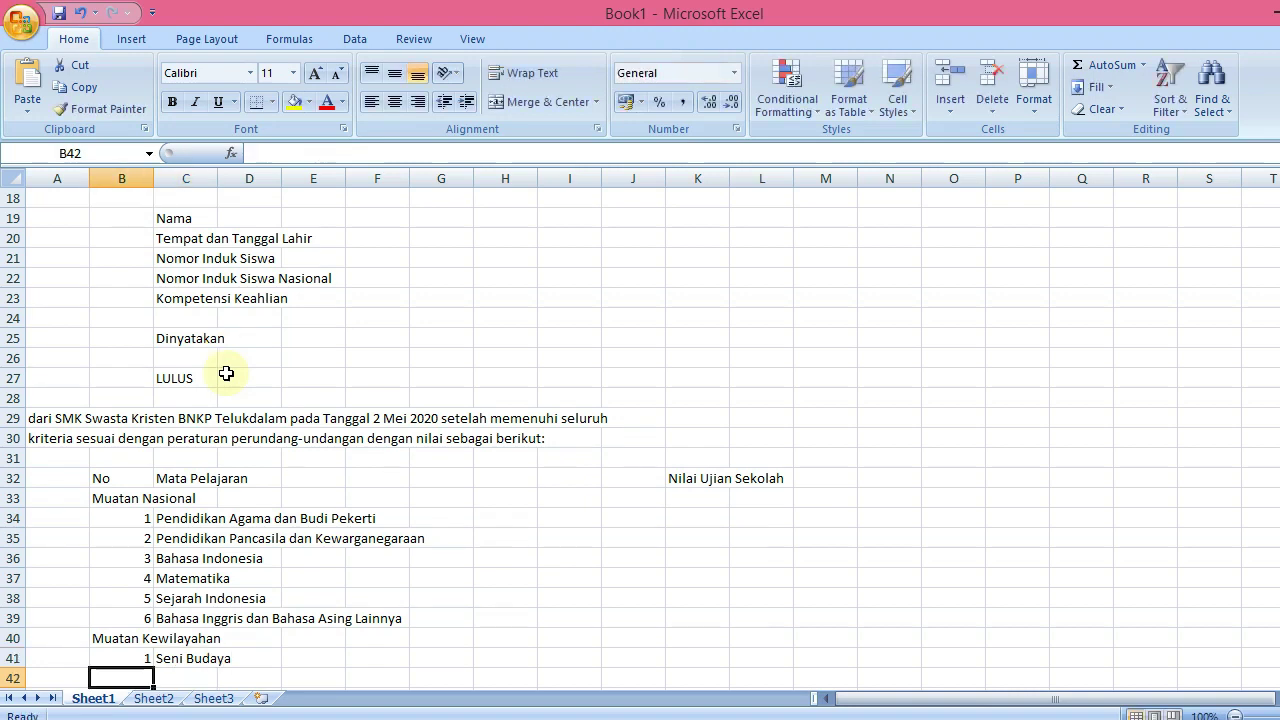
# Add items 2 Pendidikan Jasmani, Olahraga, dan Kesehatan and 3 Muatan Lokal
pyautogui.write('2')
pyautogui.press('Tab')
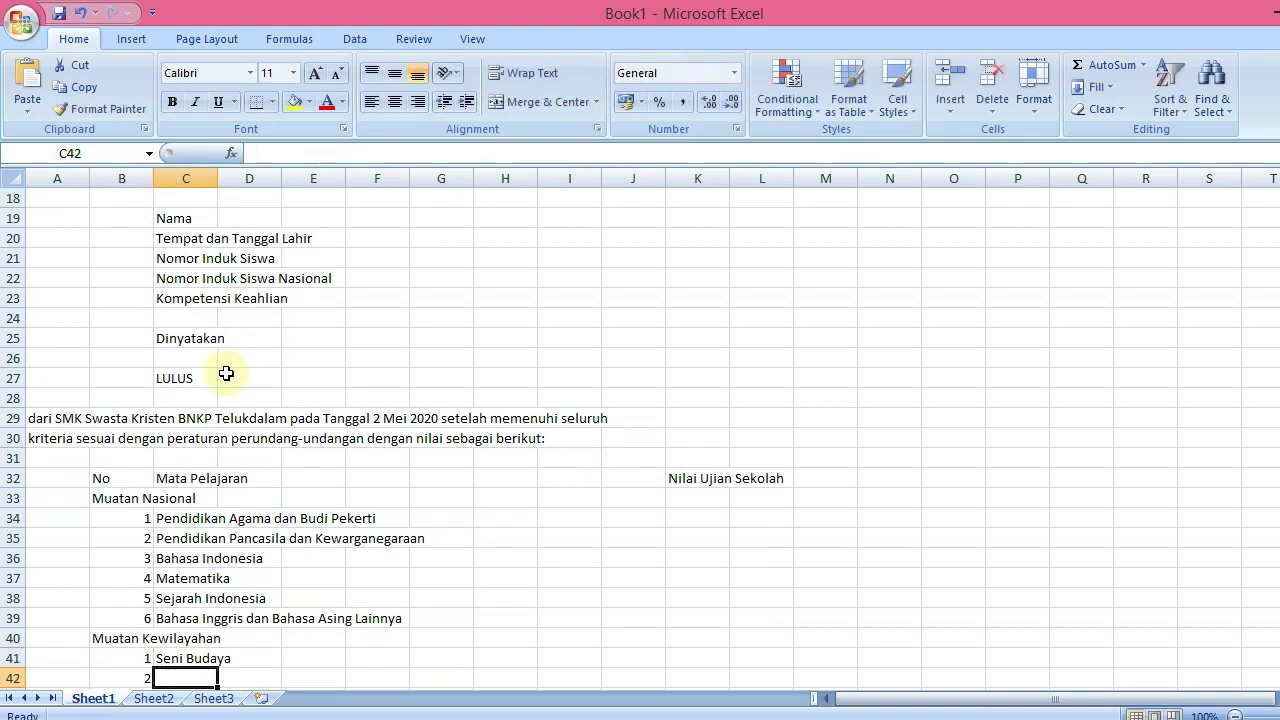
pyautogui.write('Pend')
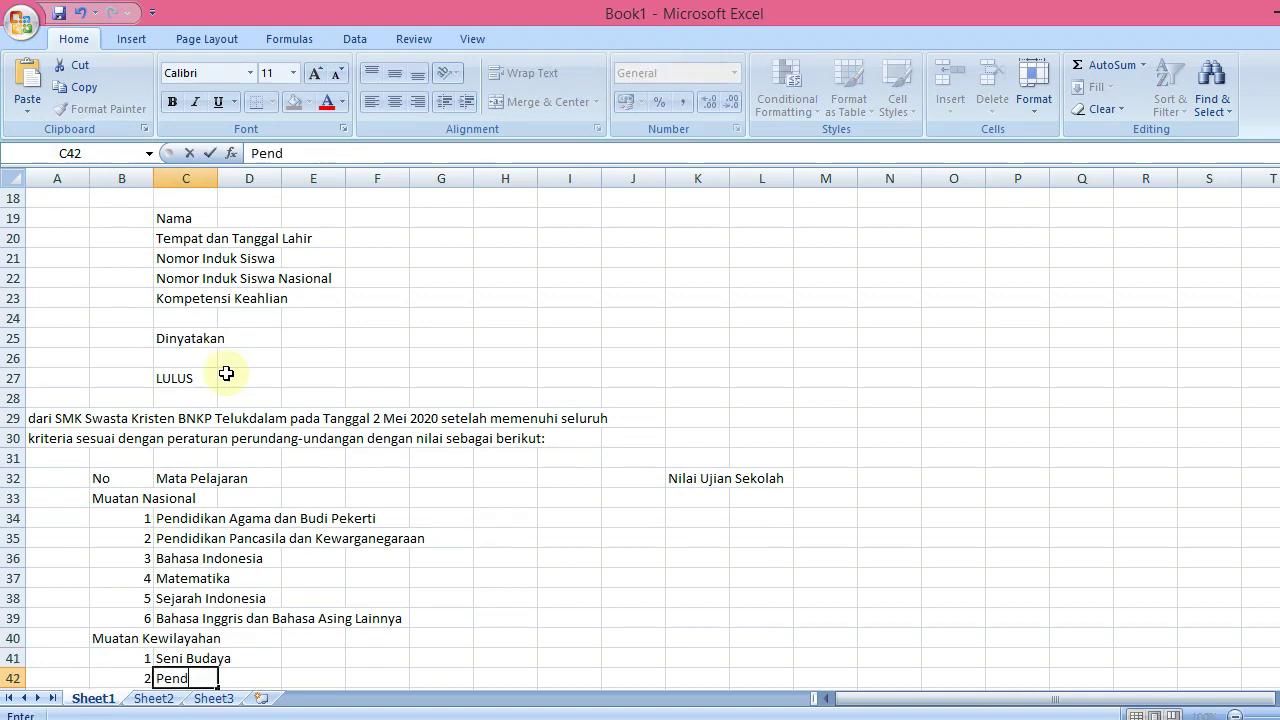
pyautogui.write('idikan Jasmani')
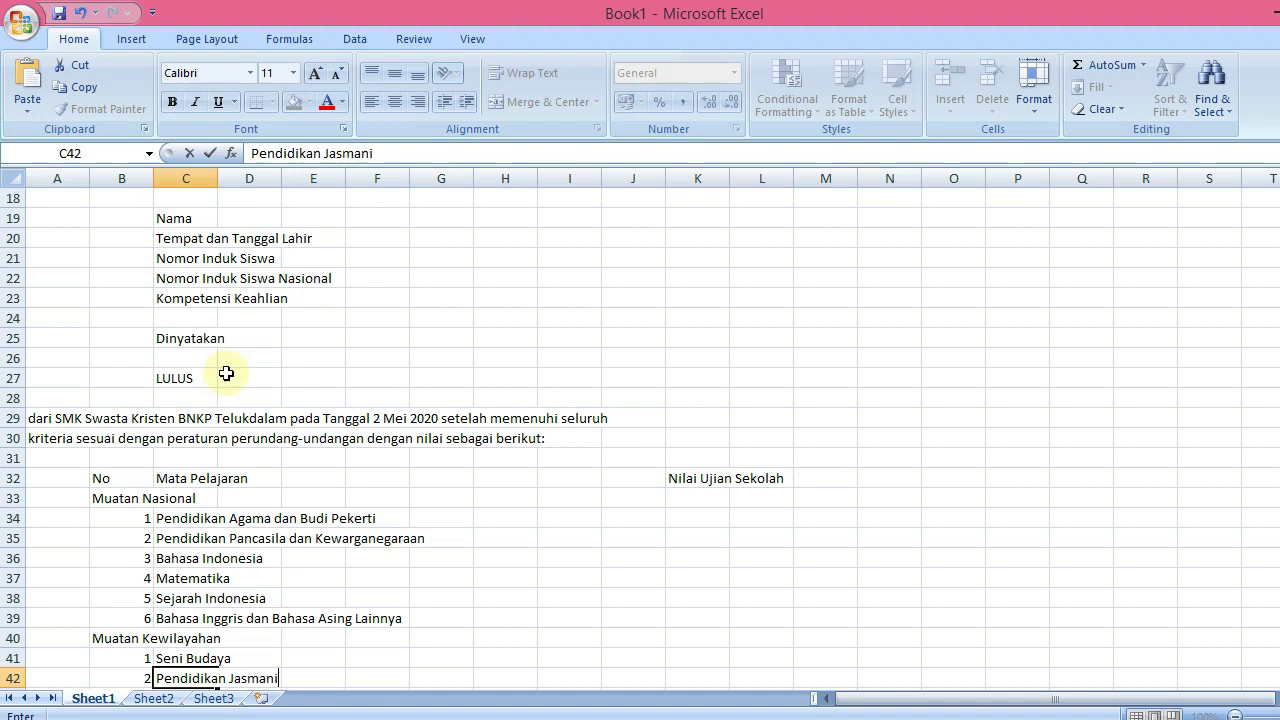
pyautogui.write(', Olaharg')
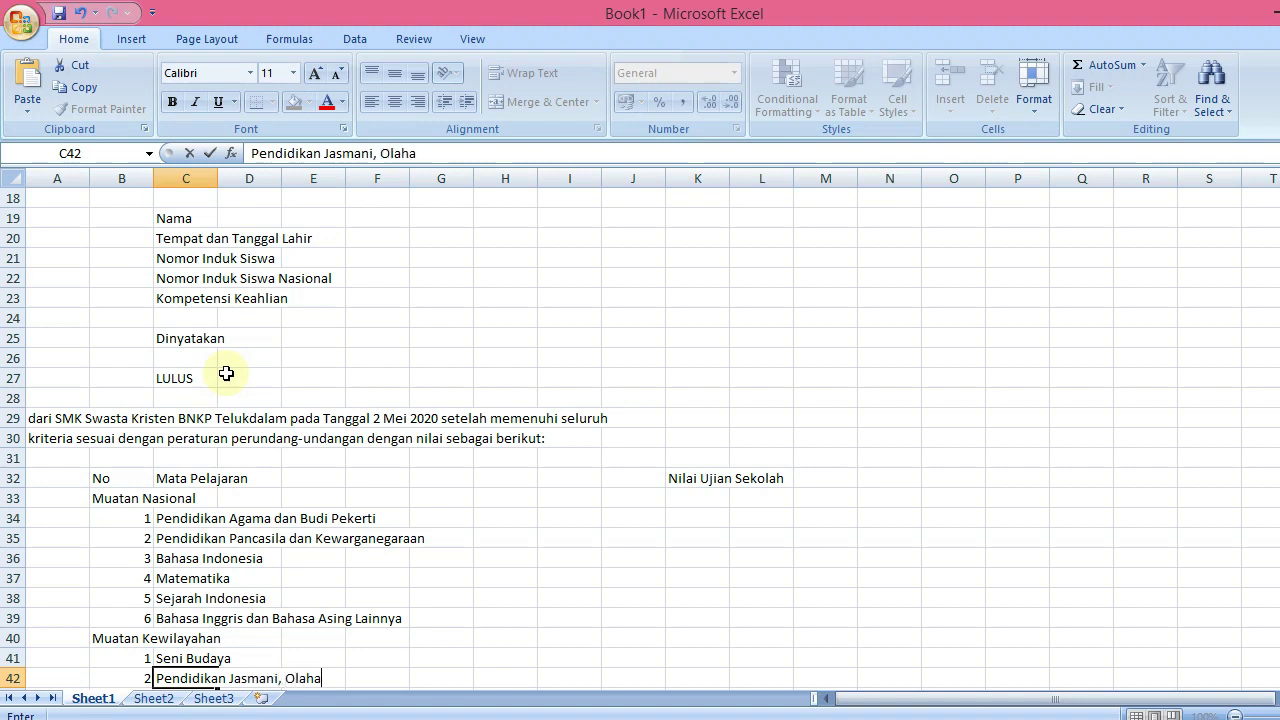
pyautogui.press('BackSpace')
pyautogui.press('BackSpace')
pyautogui.press('BackSpace')
pyautogui.write('raga, dan K')
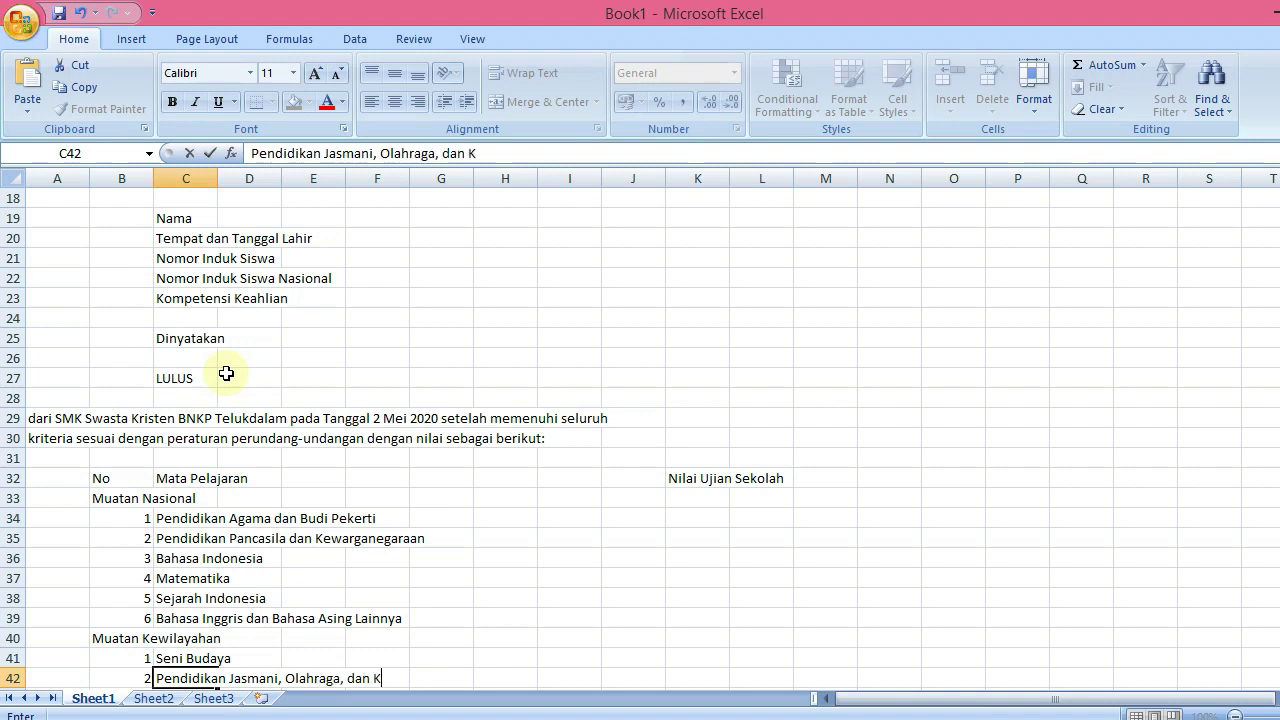
pyautogui.write('esehatan')
pyautogui.press('Return')
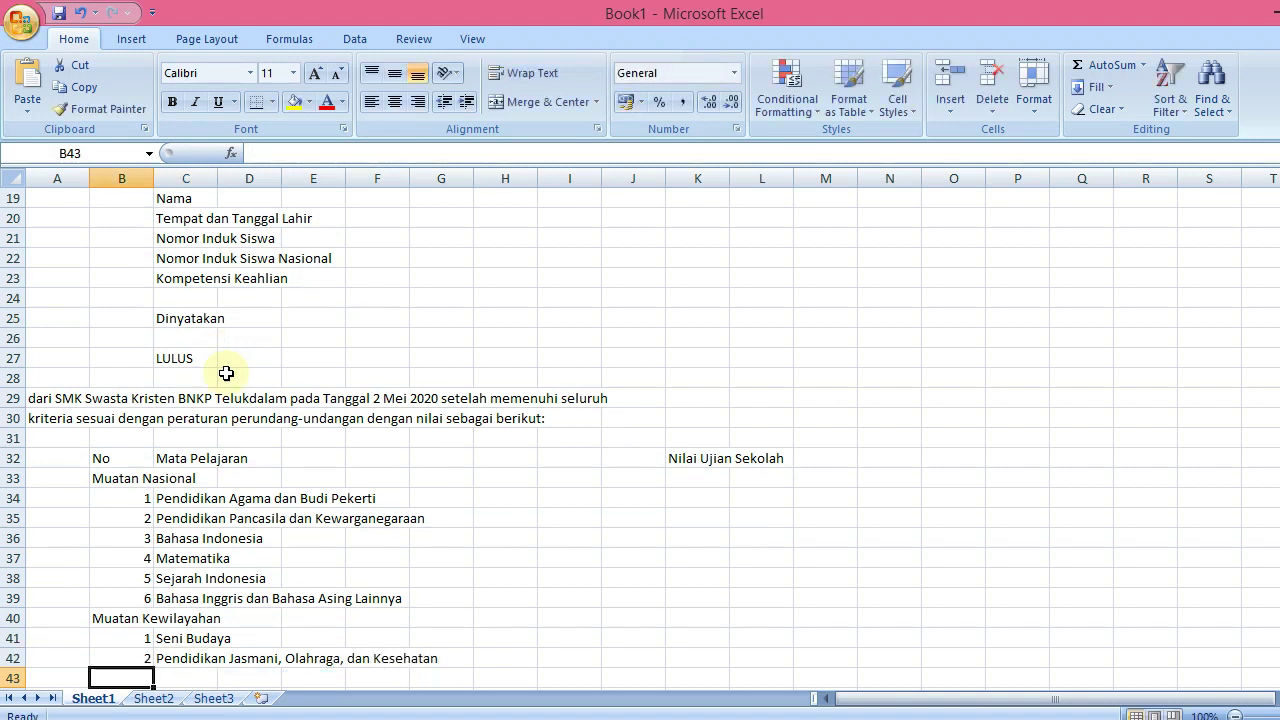
pyautogui.write('3')
pyautogui.press('Tab')
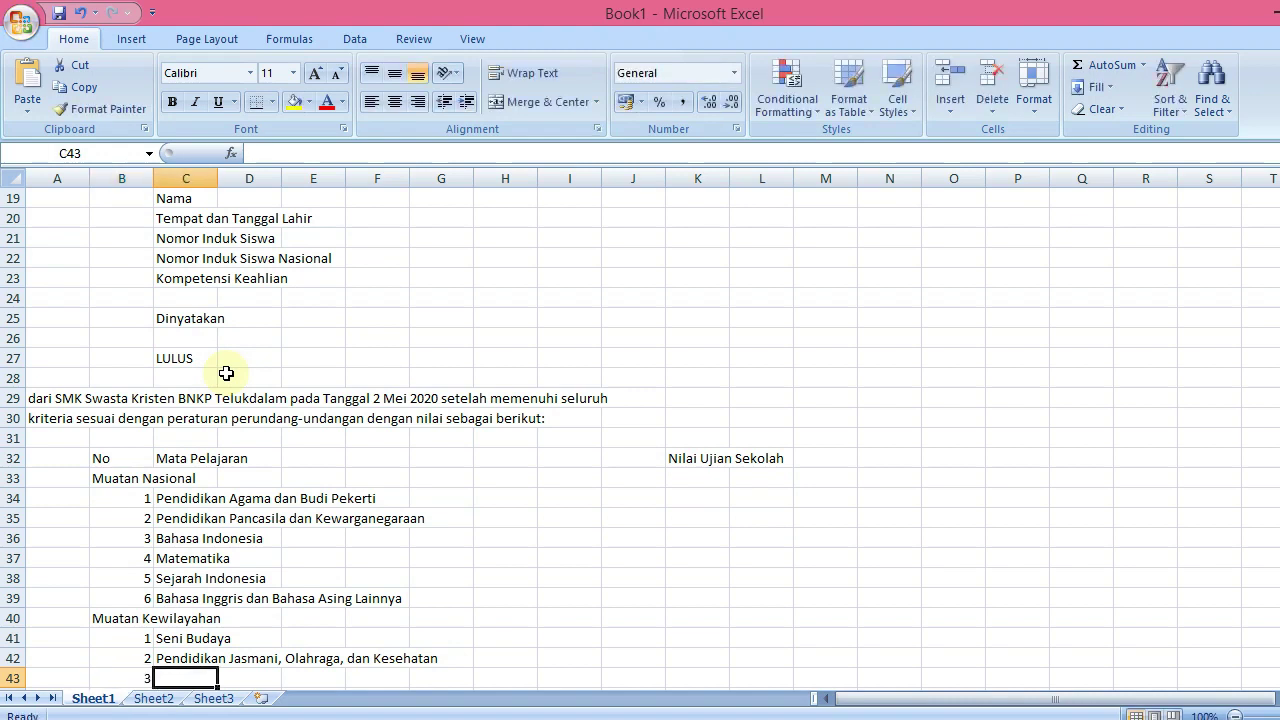
pyautogui.write('Muatan Lk')
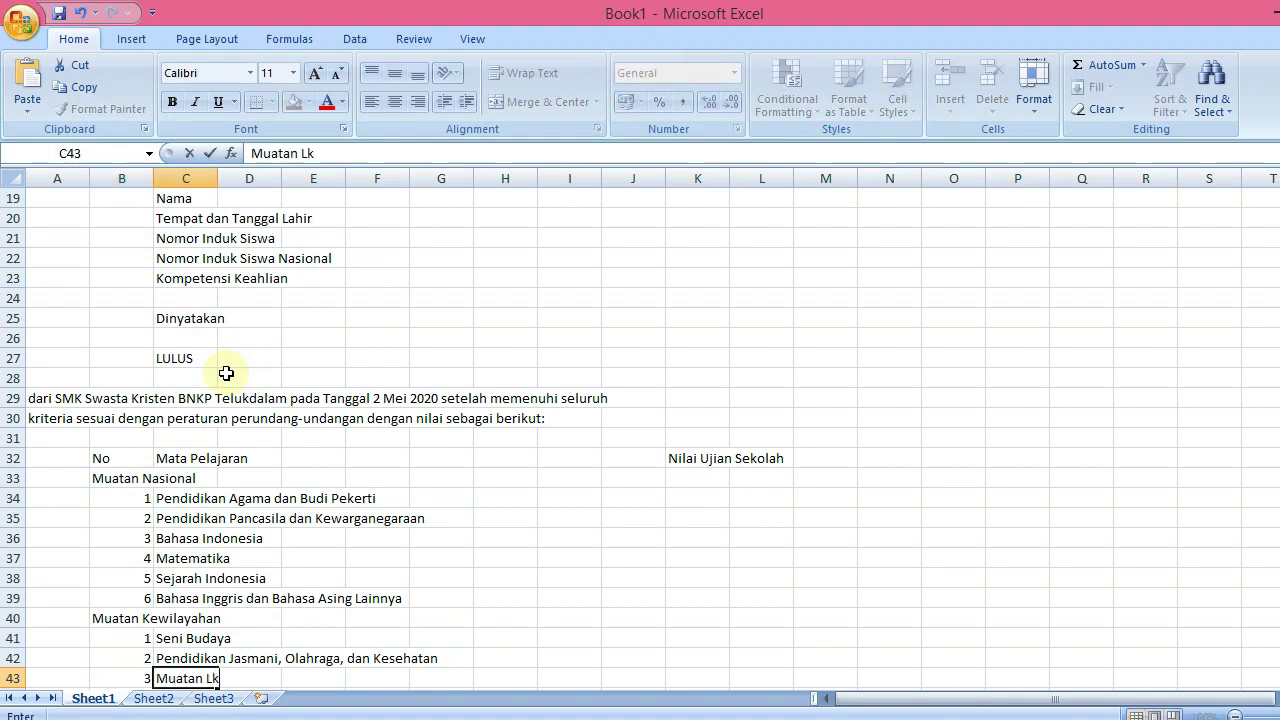
pyautogui.press('BackSpace')
pyautogui.write('okal')
pyautogui.press('Return')
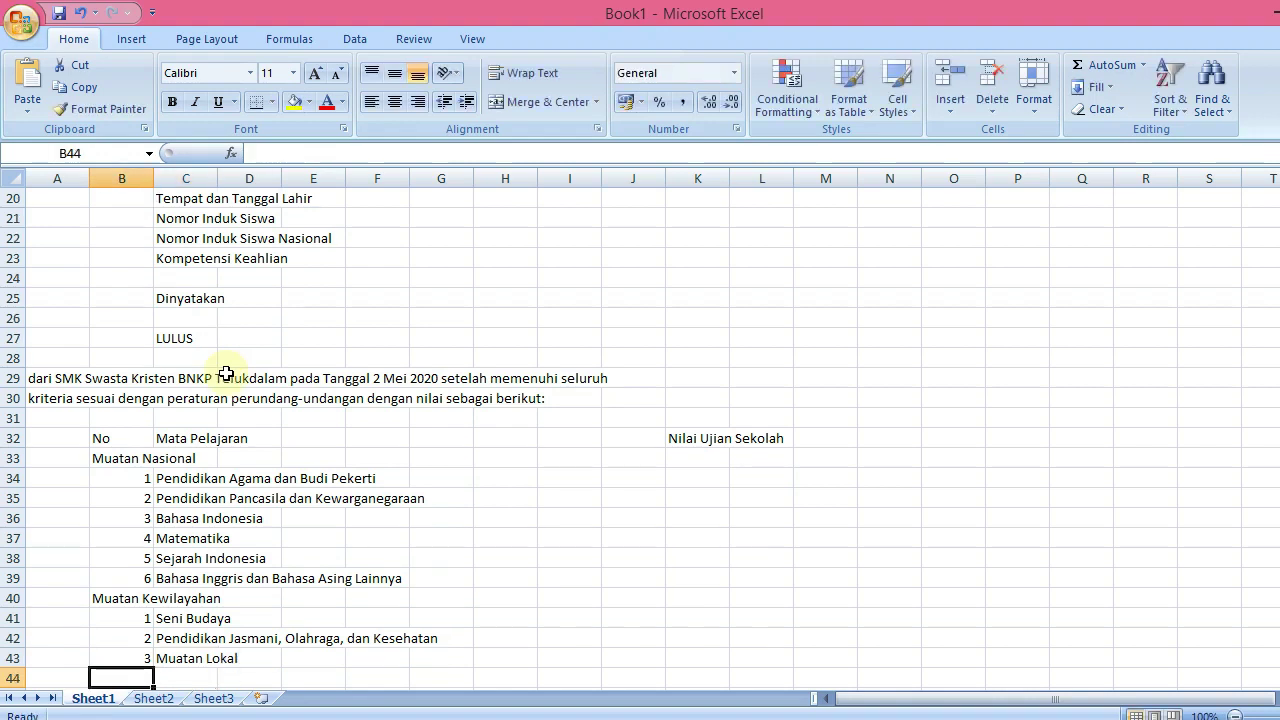
# Type the 'Muatan Peminatan Kejuruan' heading and add item 1, Simulasi dan Komunikasi Digital
pyautogui.write('M')
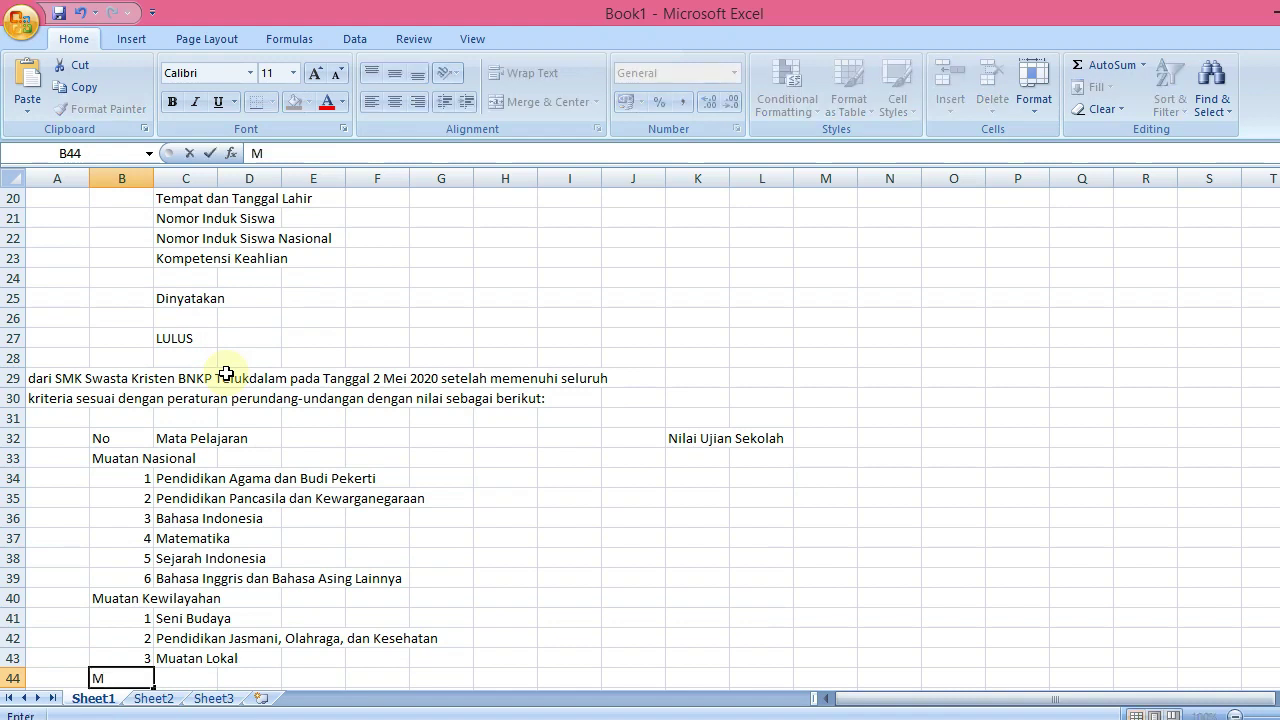
pyautogui.write('uatan')
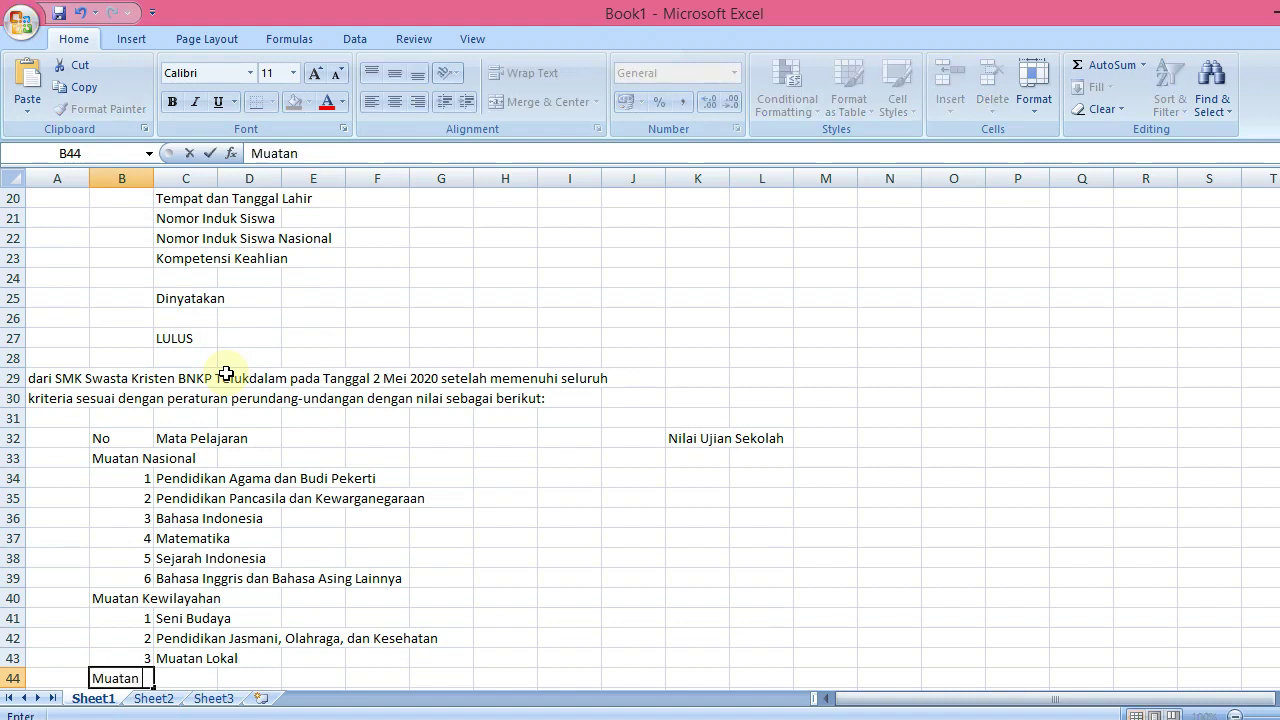
pyautogui.write(' Peminatan')
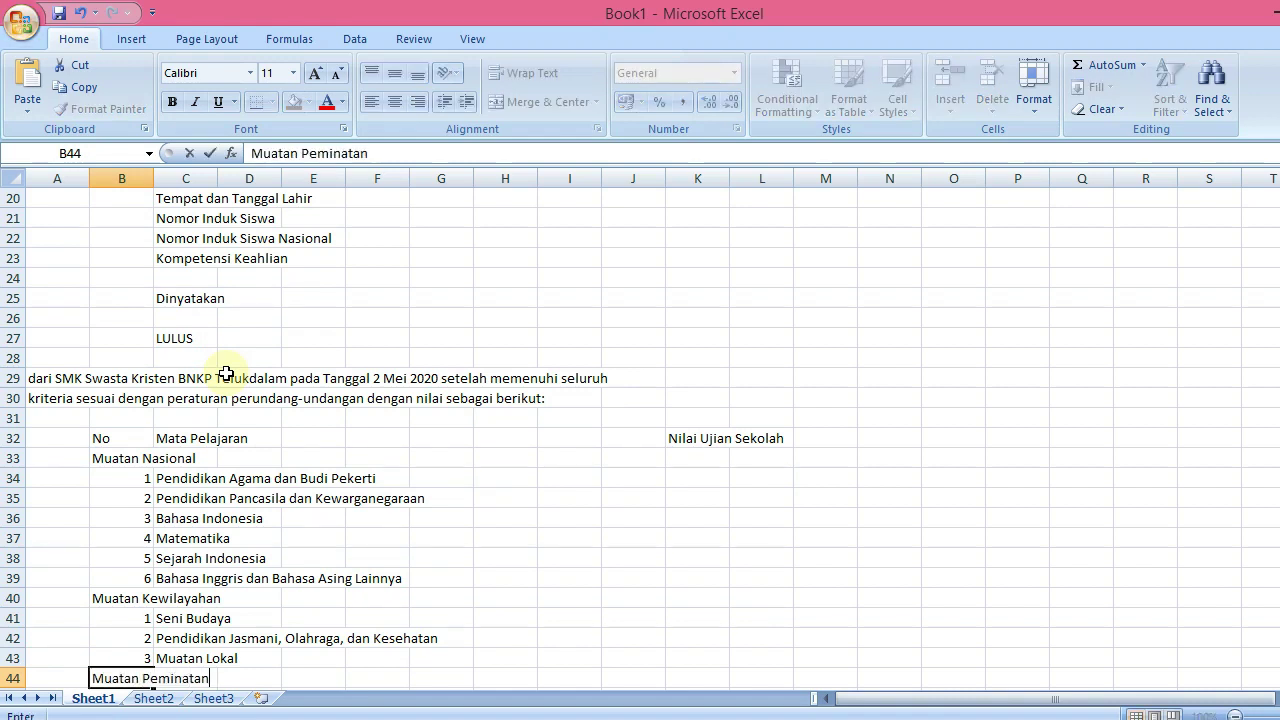
pyautogui.write(' Kejuruan')
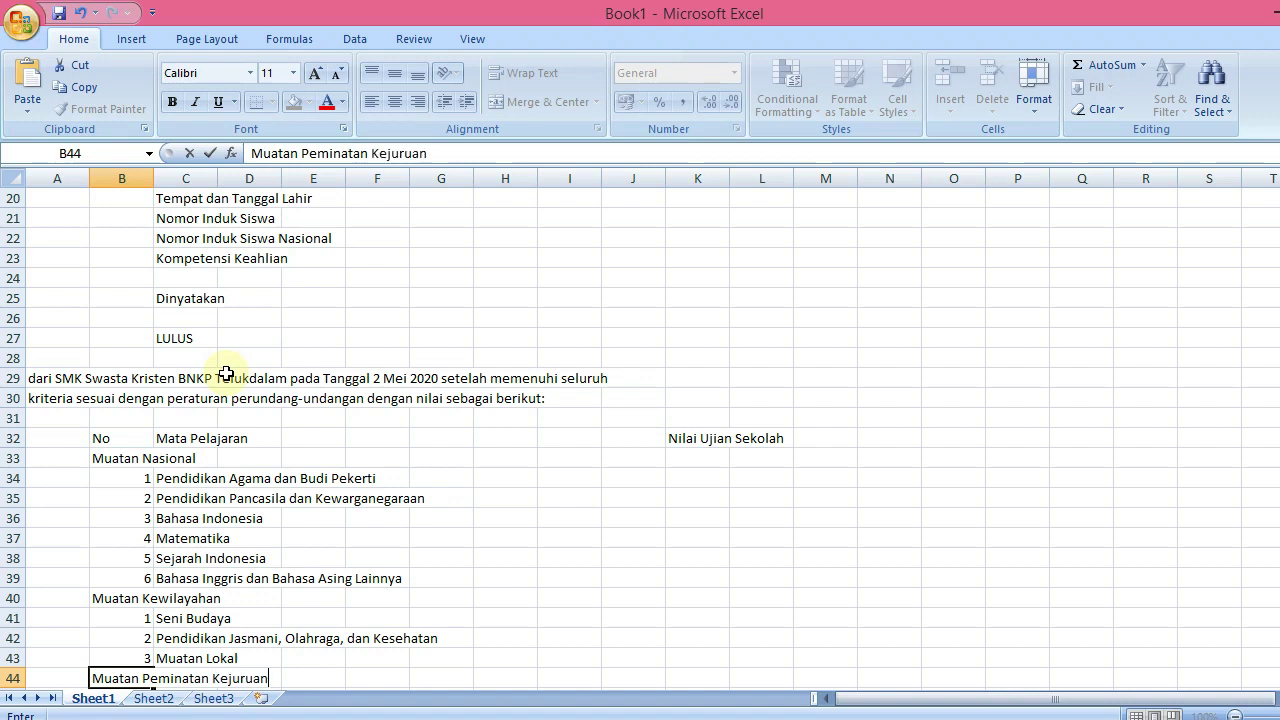
pyautogui.press('Return')
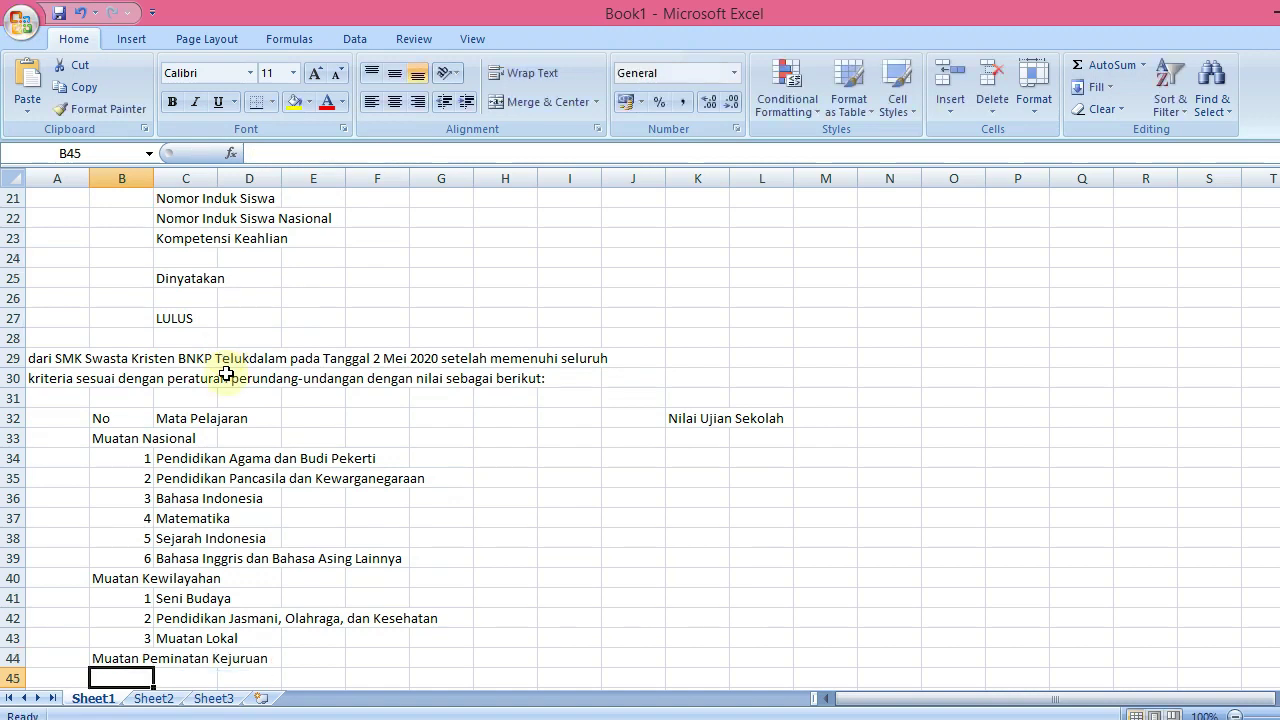
pyautogui.write('1')
pyautogui.press('Tab')
pyautogui.write('Simulas')
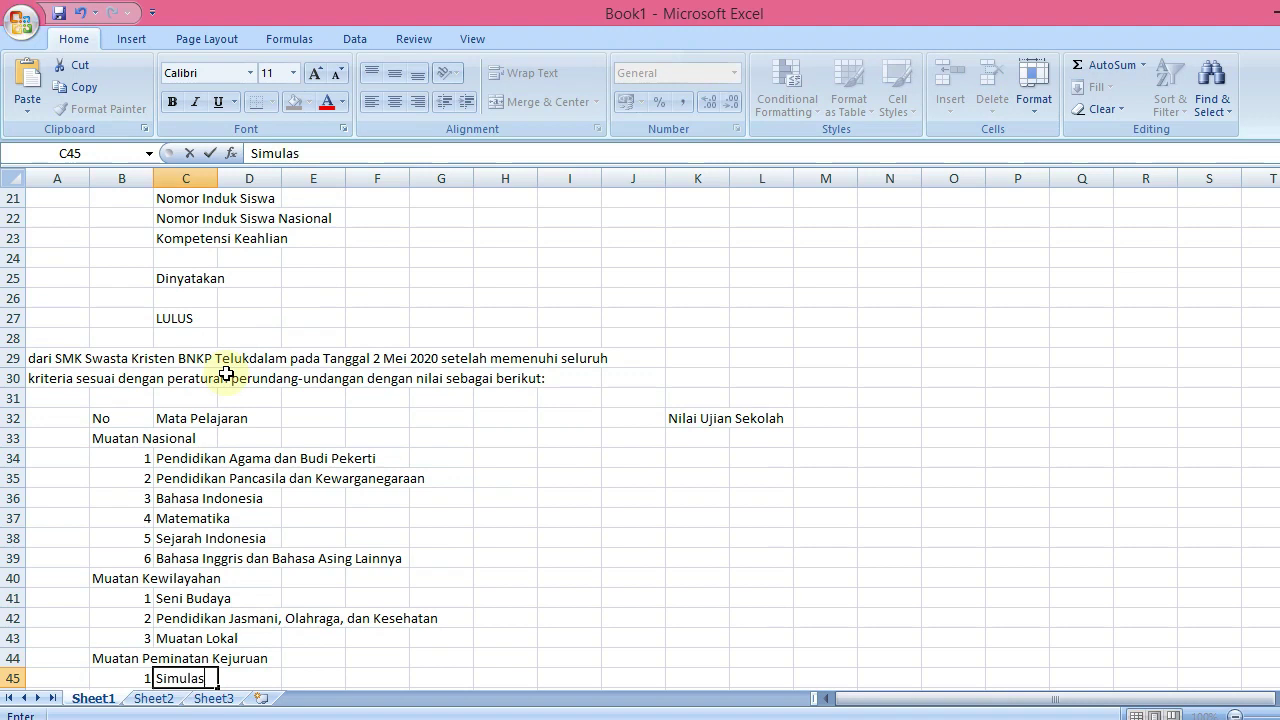
pyautogui.write('i dan Ko')
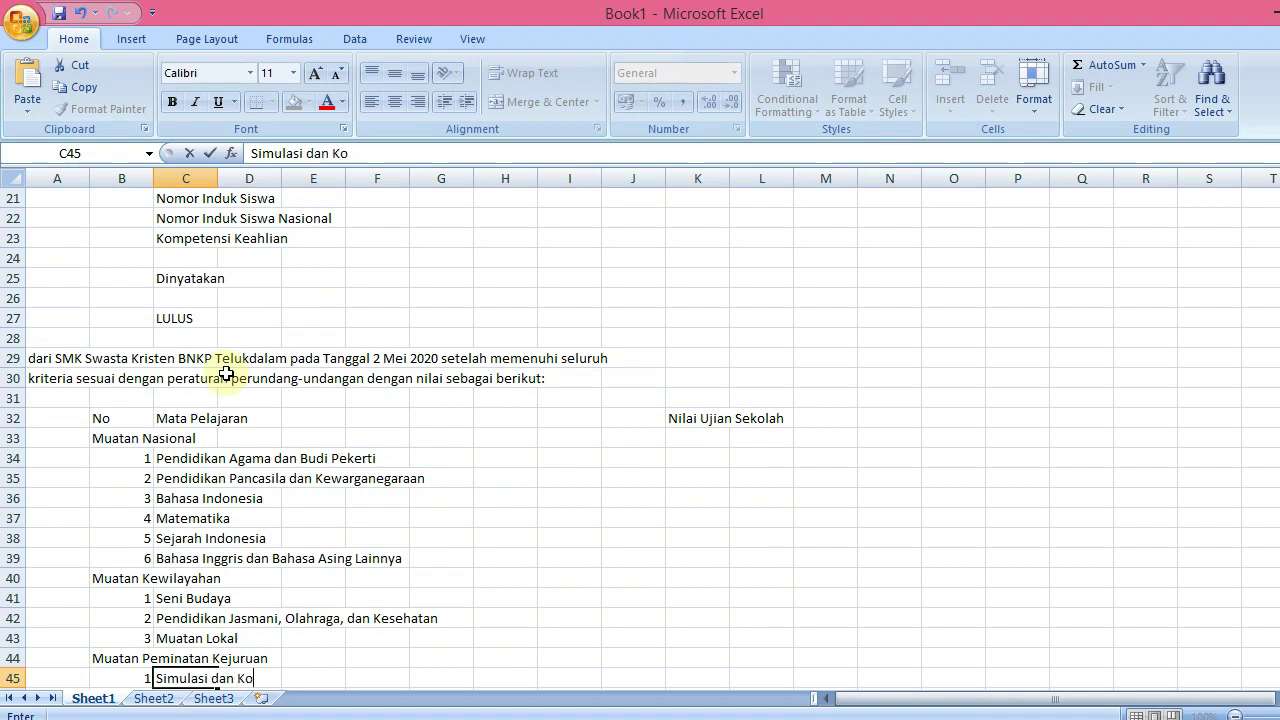
pyautogui.write('munikasi ')
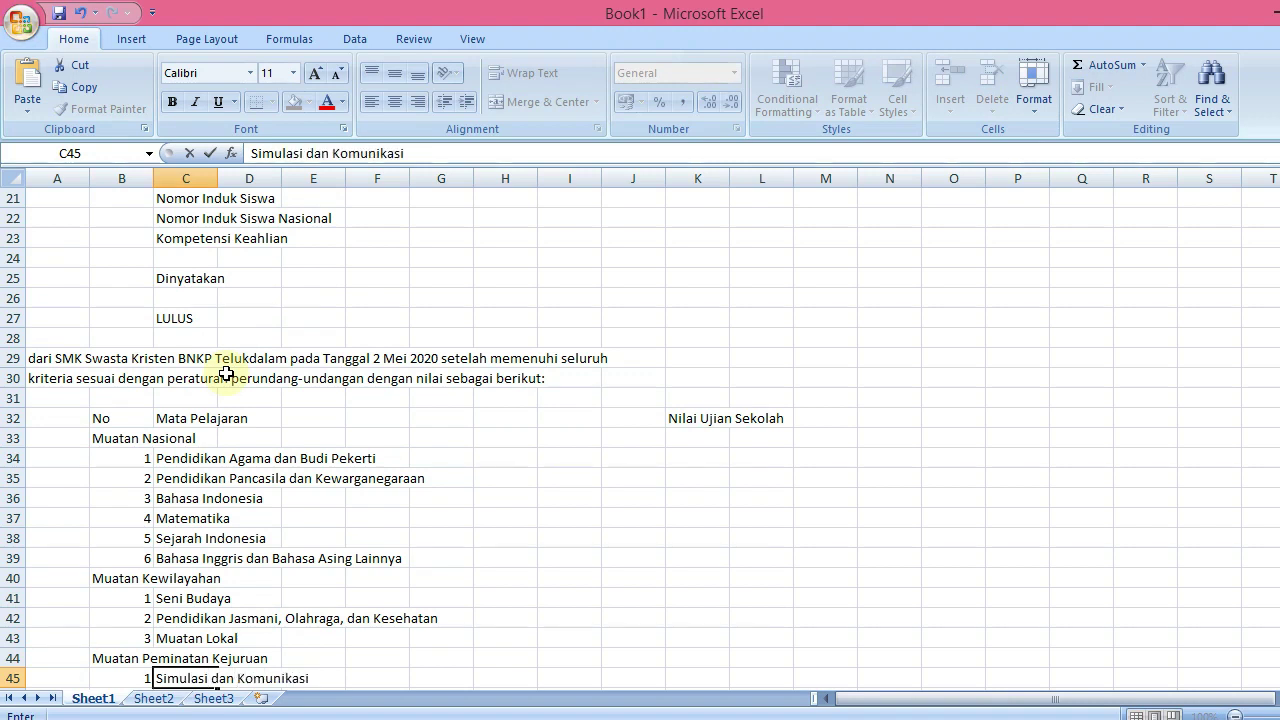
pyautogui.write('Digital')
pyautogui.press('Return')
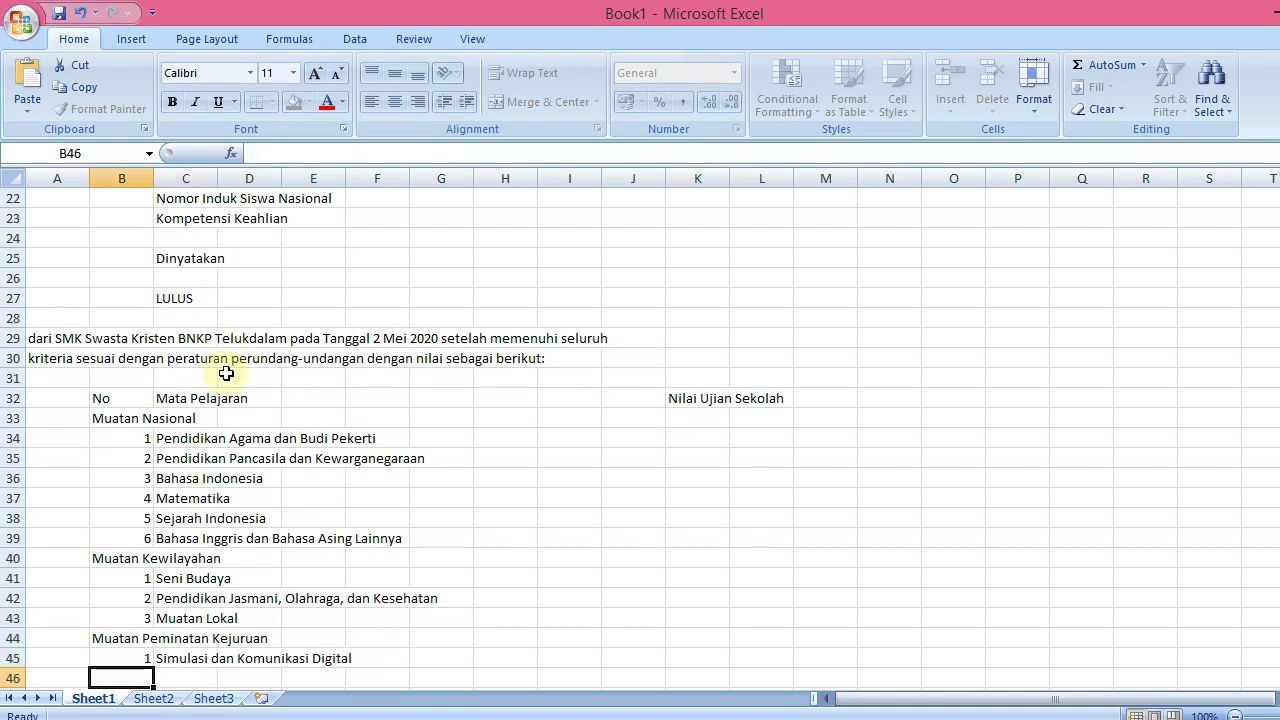
# Add items 2 Fisika and 3 Kimia to the group
pyautogui.write('2')
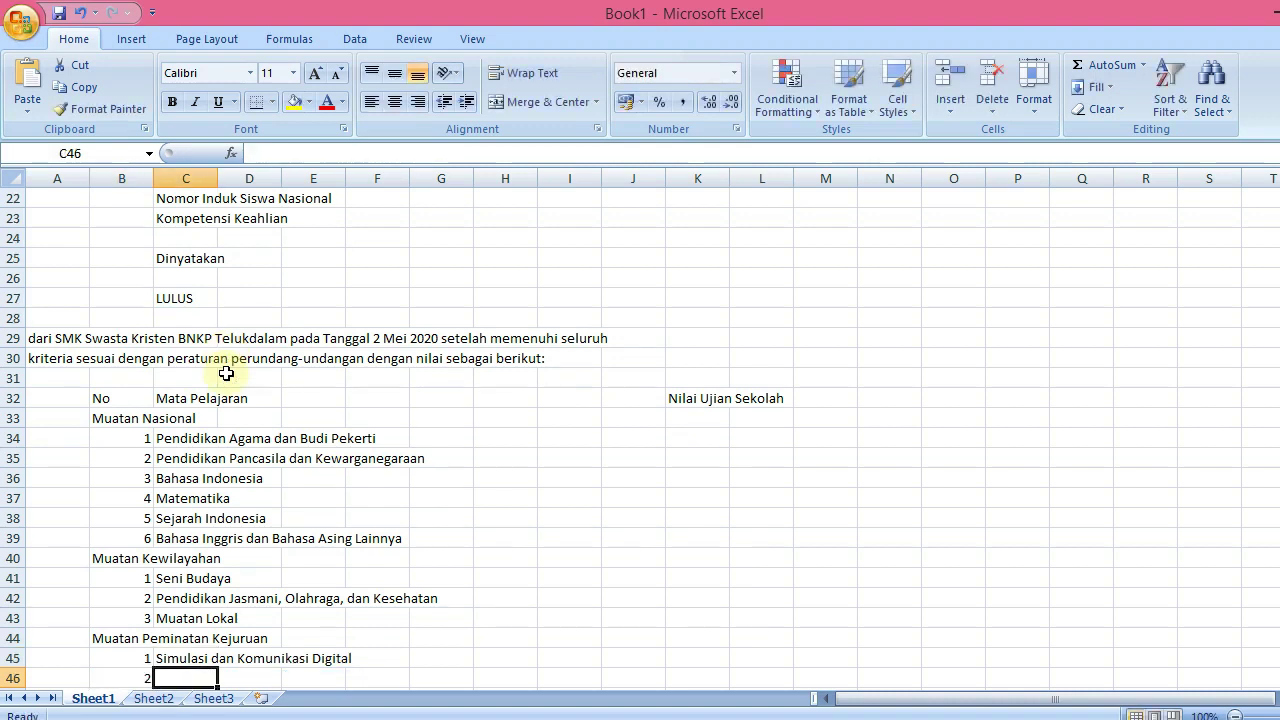
pyautogui.write('Fisika')
pyautogui.press('BackSpace')
pyautogui.press('BackSpace')
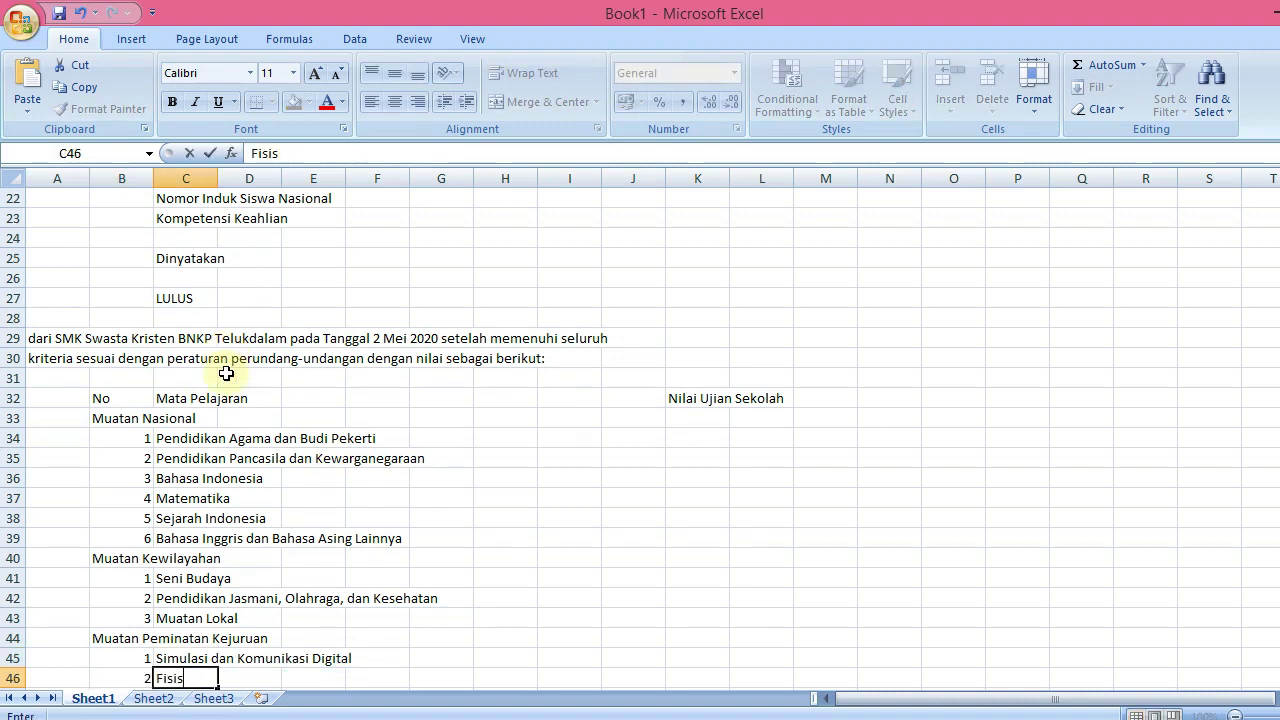
pyautogui.write('ka')
pyautogui.press('Return')
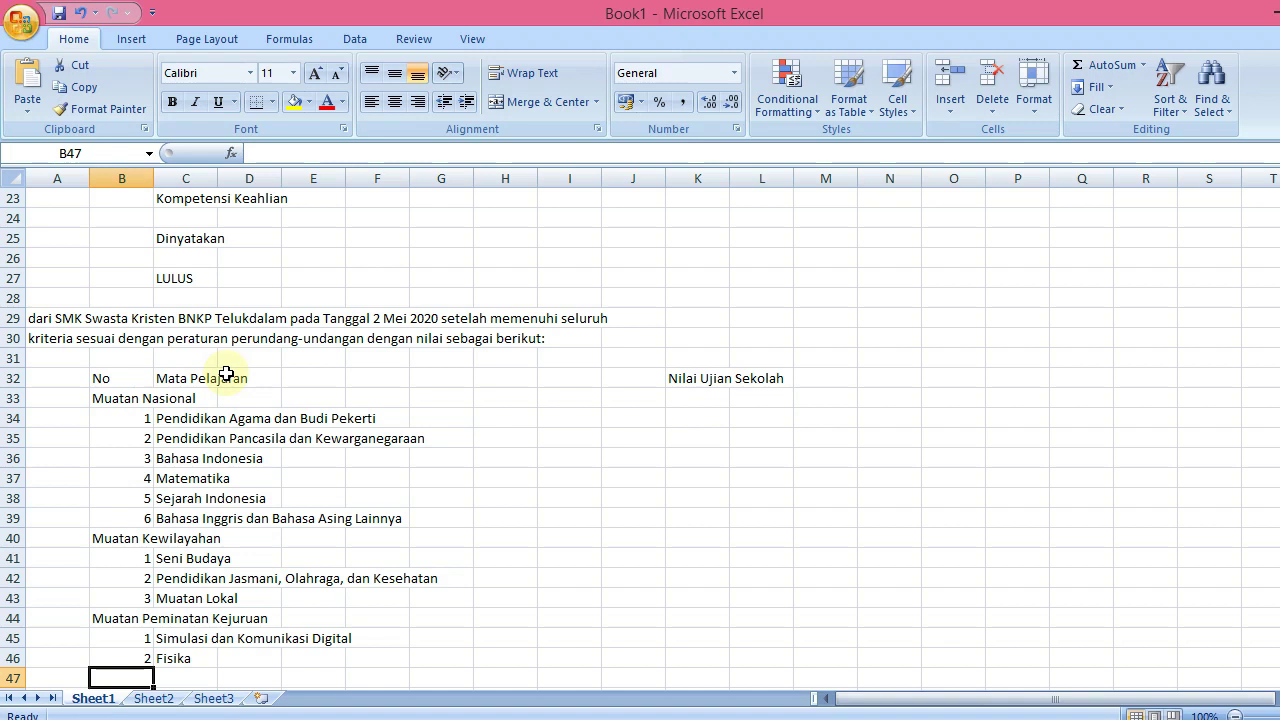
pyautogui.press('Tab')
pyautogui.write('Kim')
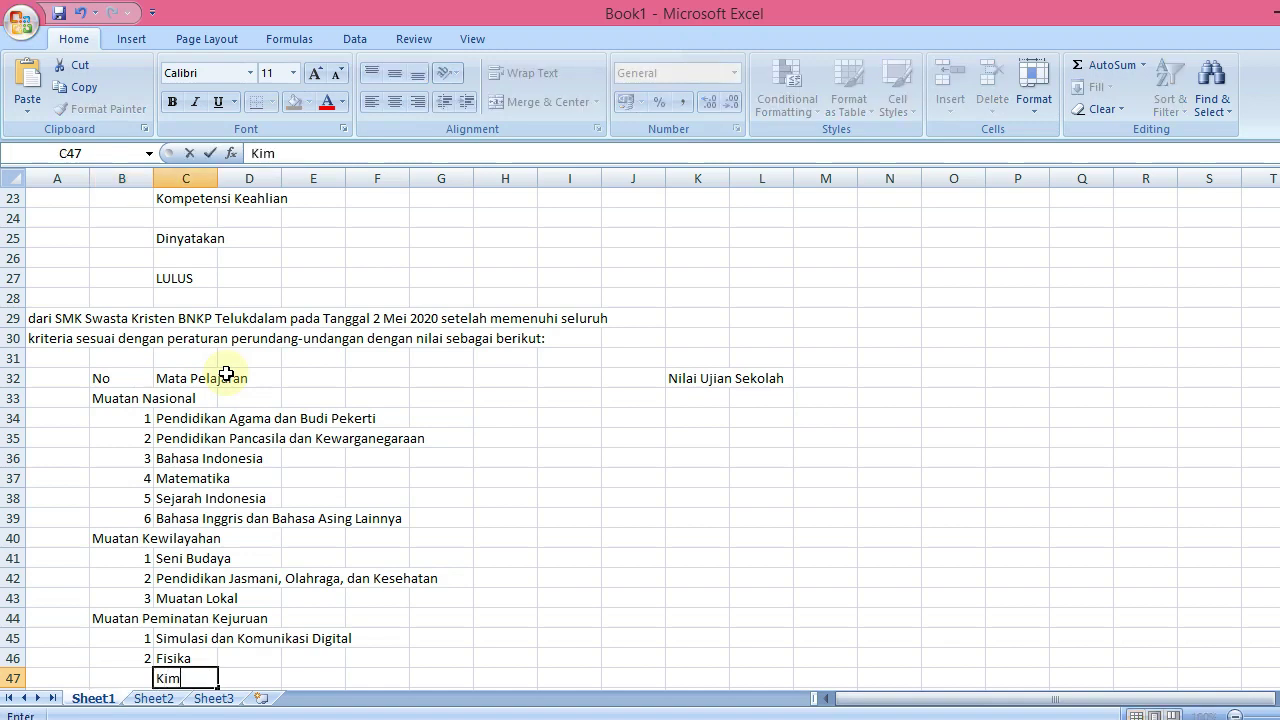
pyautogui.write('ia')
pyautogui.hotkey('shift', 'Tab')
pyautogui.write('3')
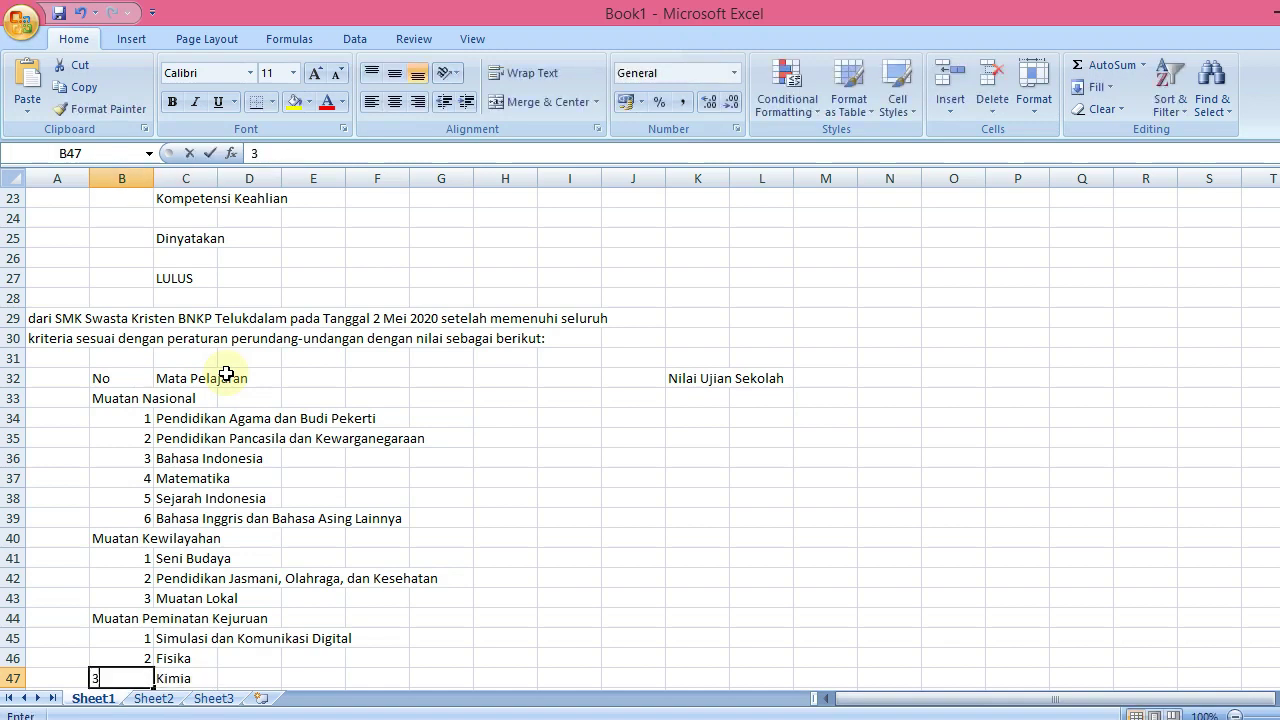
pyautogui.press('Tab')
pyautogui.press('Down')
pyautogui.press('Left')
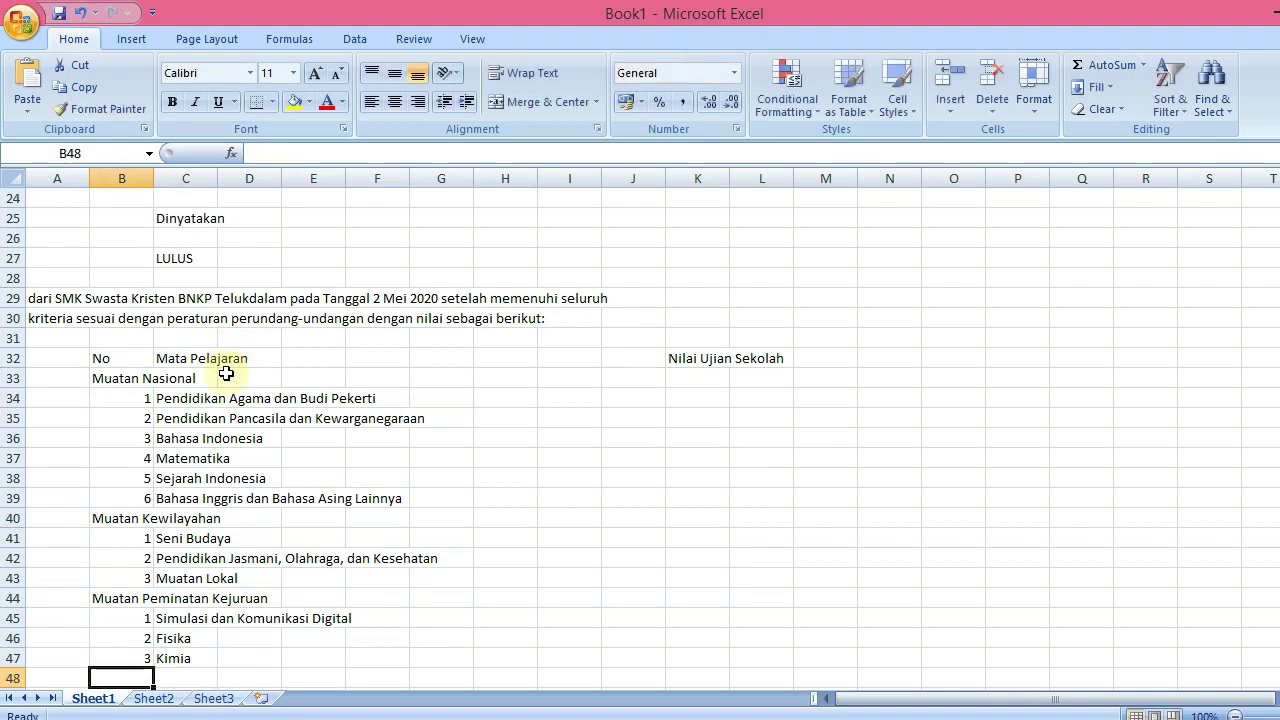
# Add items 4 Dasar Program Keahlian and 5 Kompetensi Keahlian
pyautogui.write('4')
pyautogui.press('Tab')
pyautogui.write('Dasa')
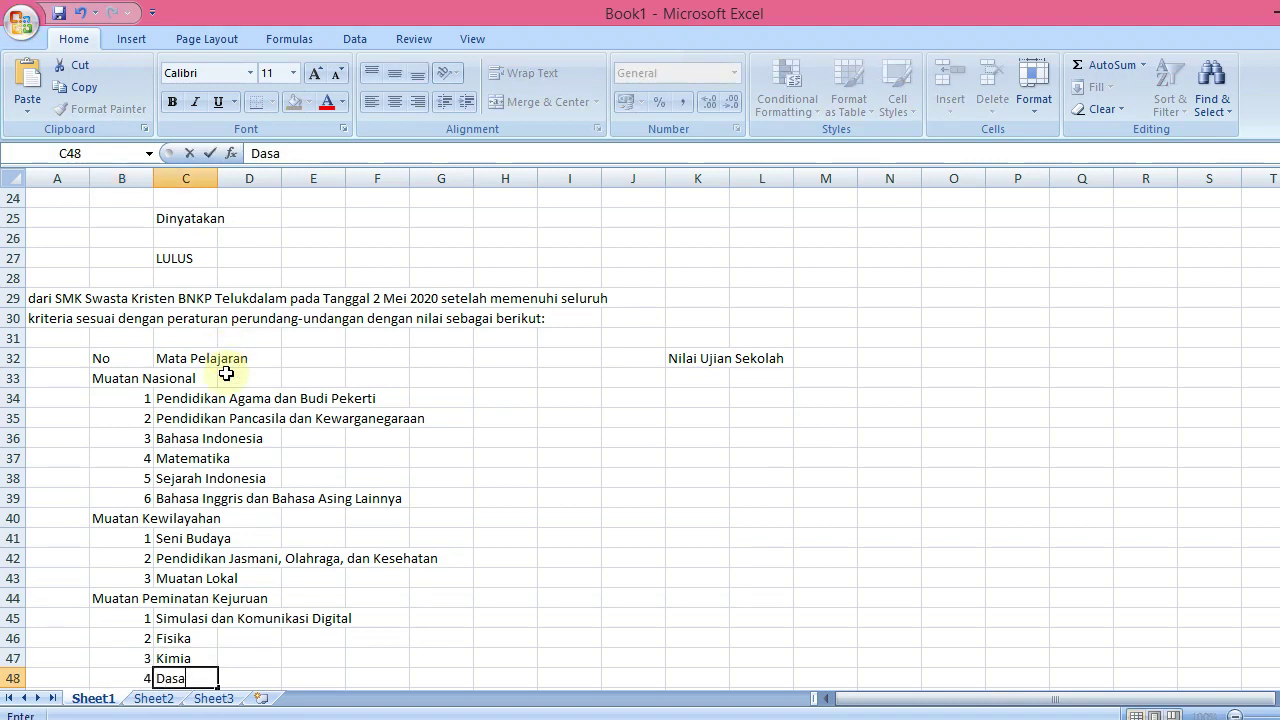
pyautogui.write('r Program Kea')
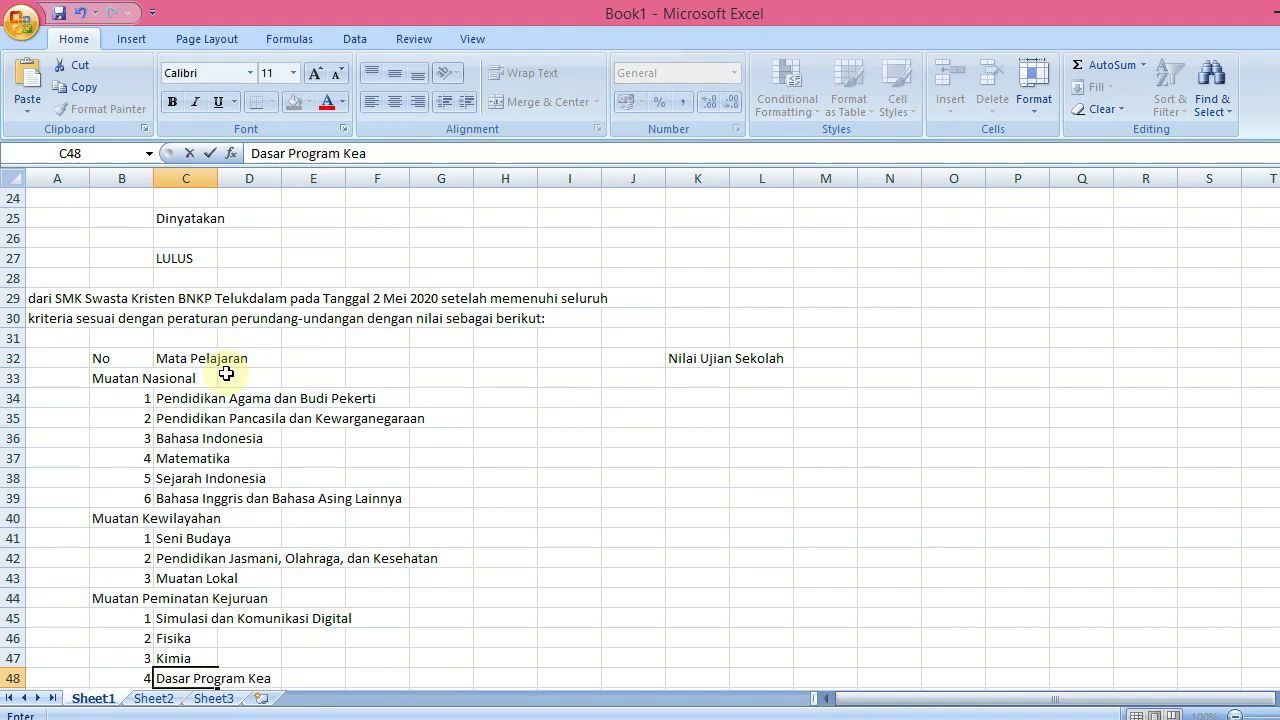
pyautogui.write('hlian')
pyautogui.press('Return')
pyautogui.write('5')
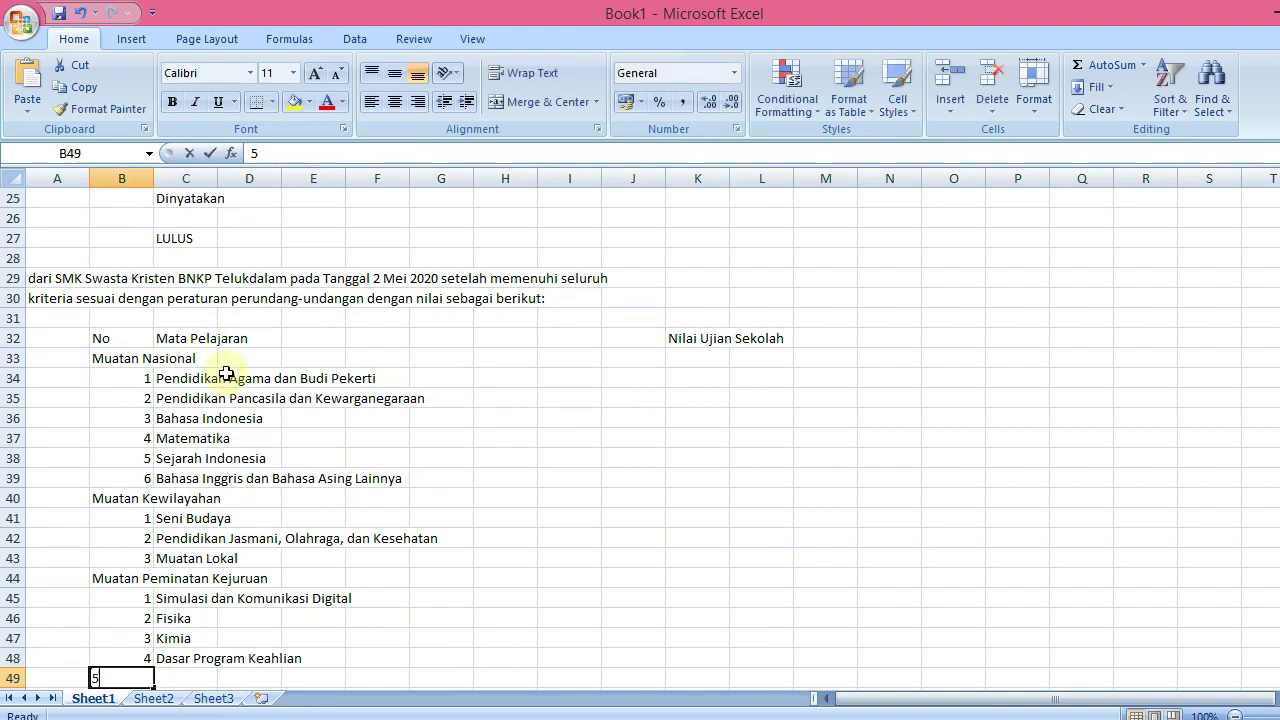
pyautogui.press('Tab')
pyautogui.write('Komp')
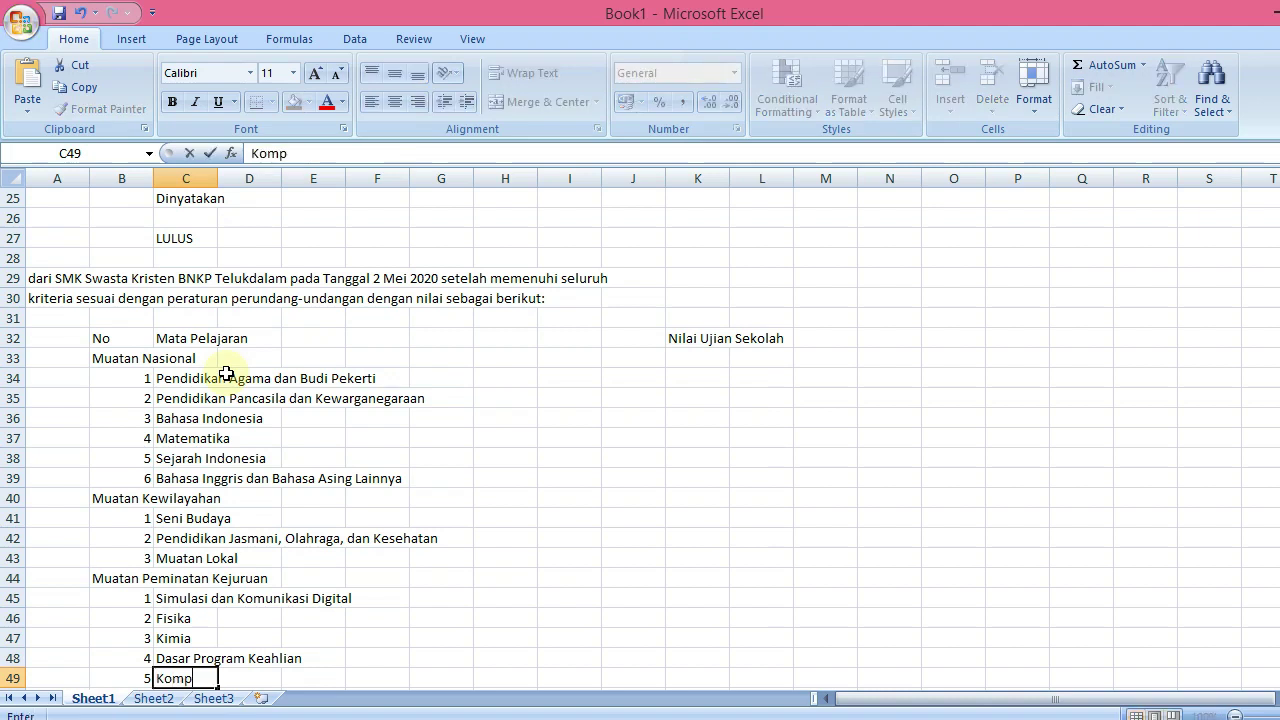
pyautogui.write('etensi Ke')
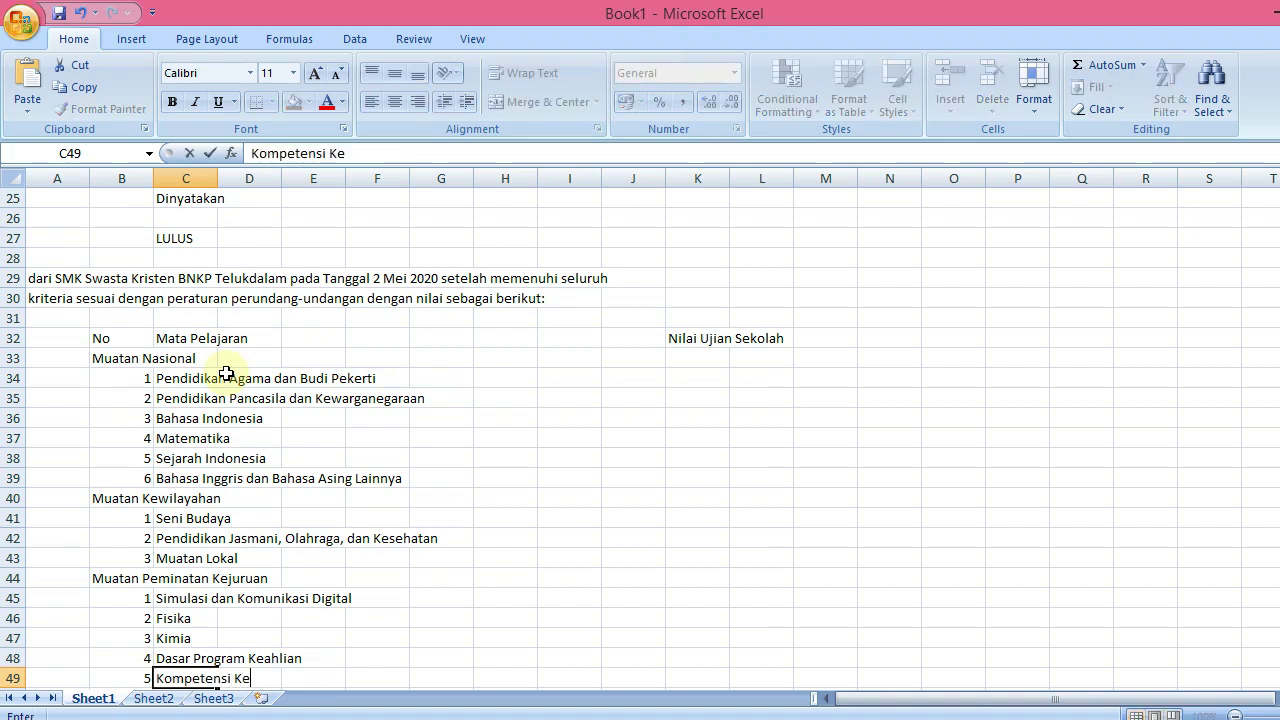
pyautogui.write('ahlian')
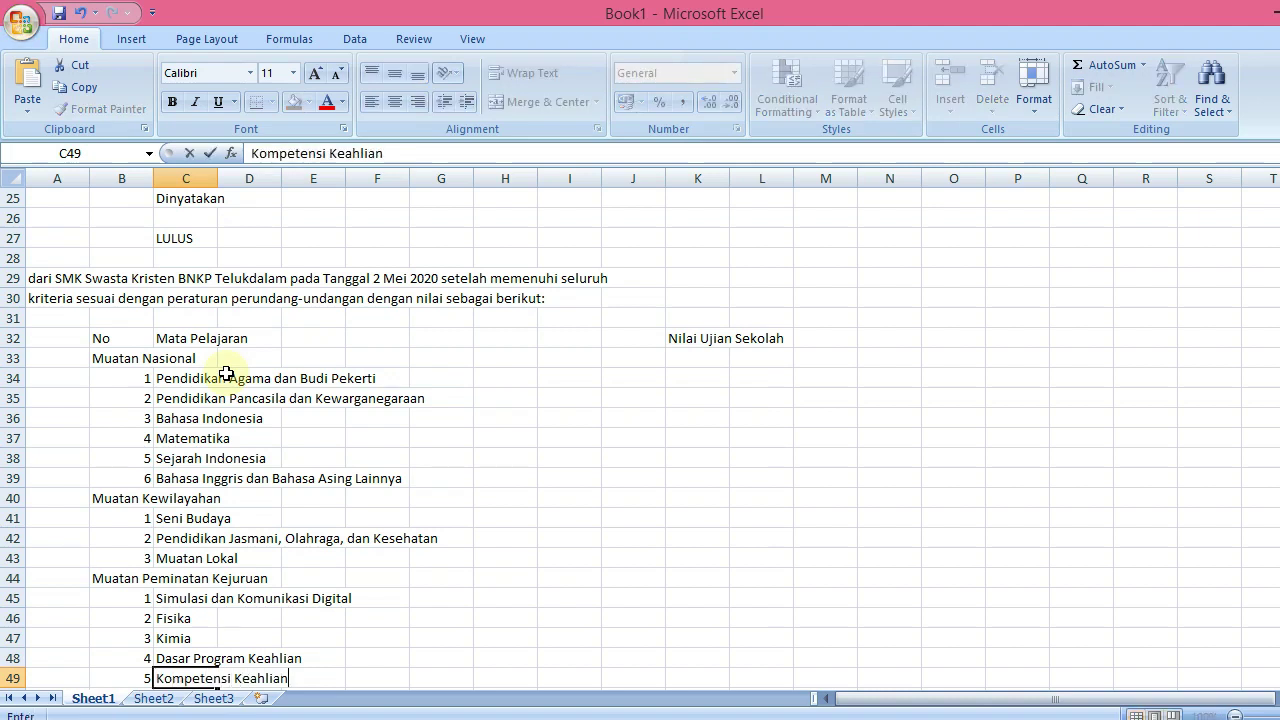
pyautogui.press('Return')
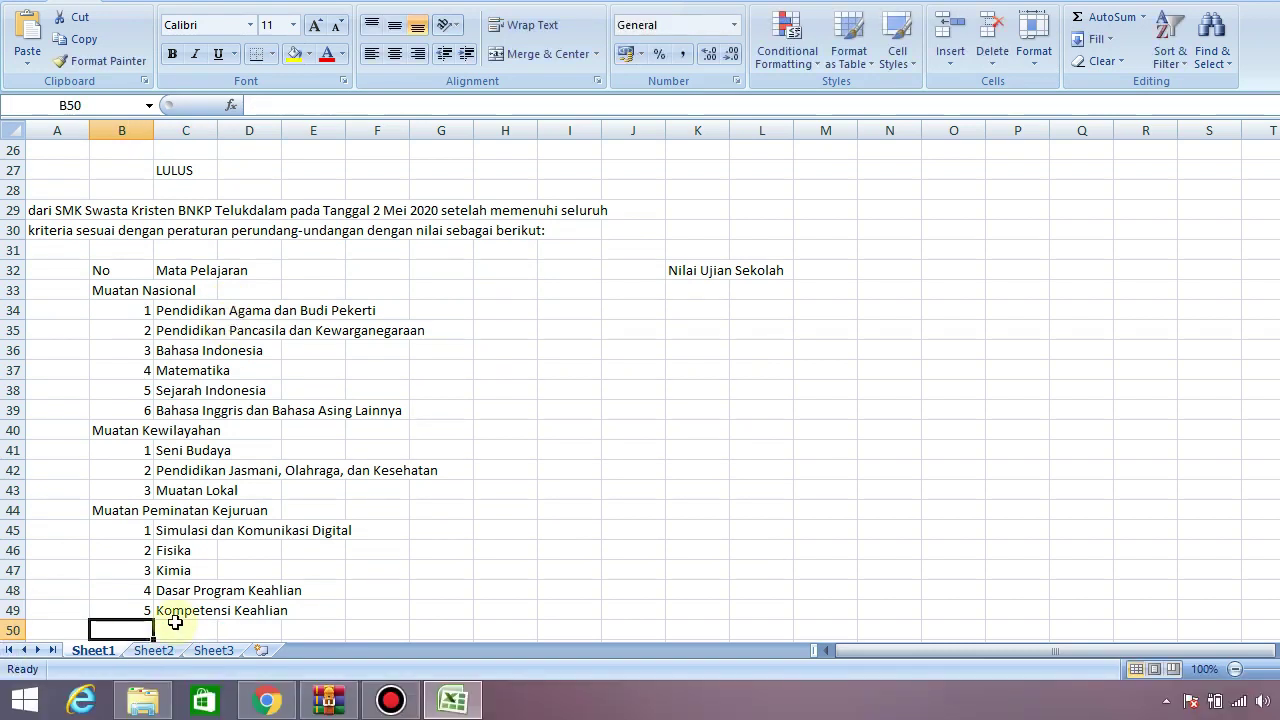
# Check the C48 and C49 entries, then type 'Rata-rata' in B50
pyautogui.click(185, 638)
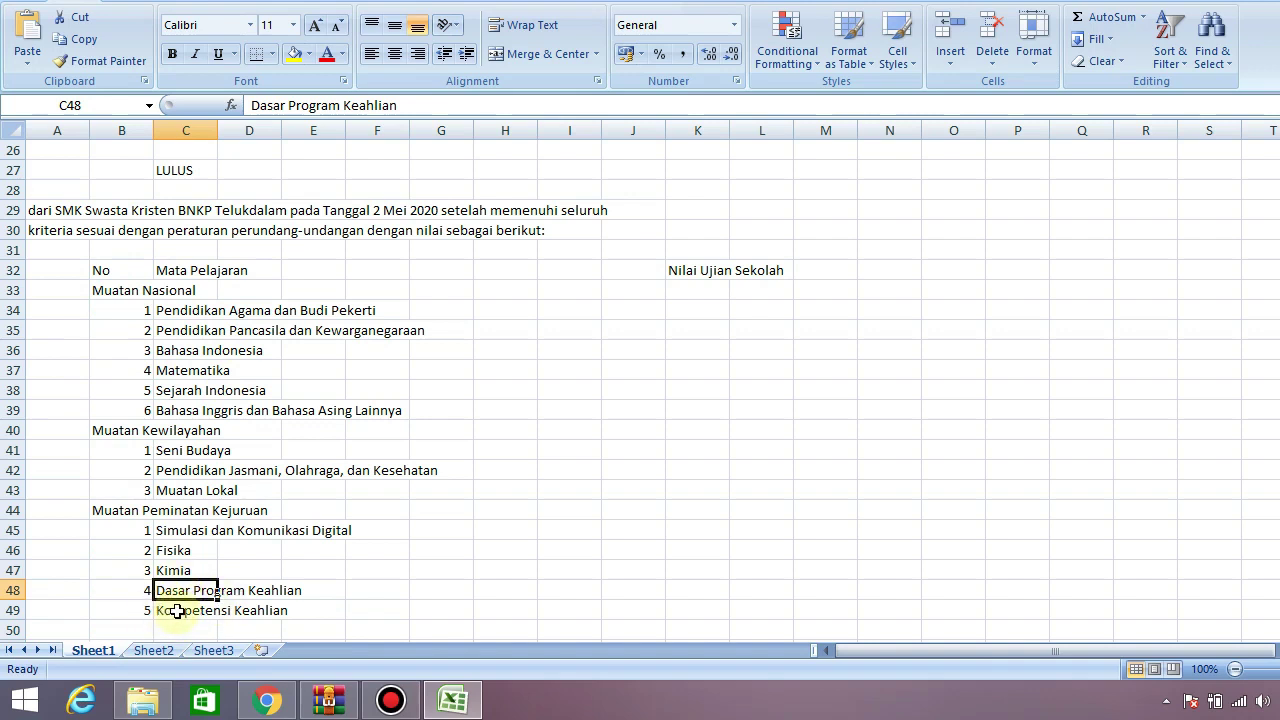
pyautogui.click(177, 614)
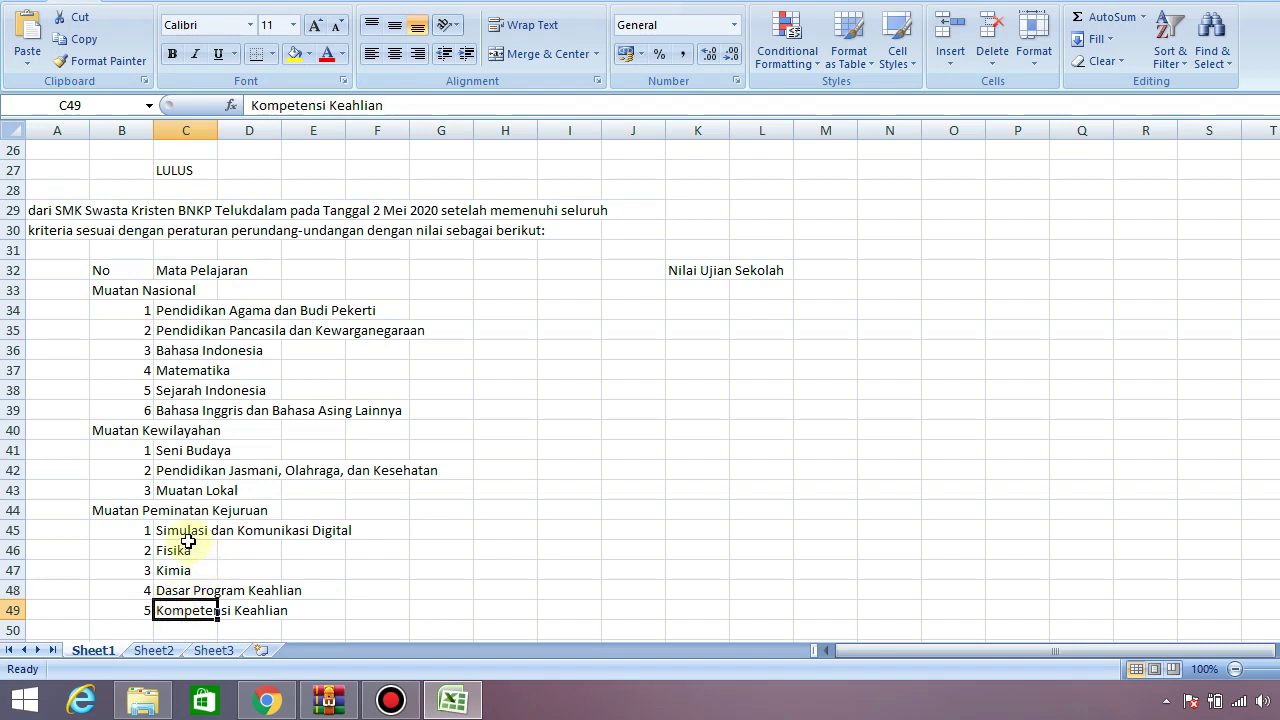
pyautogui.press('Down')
pyautogui.press('Left')
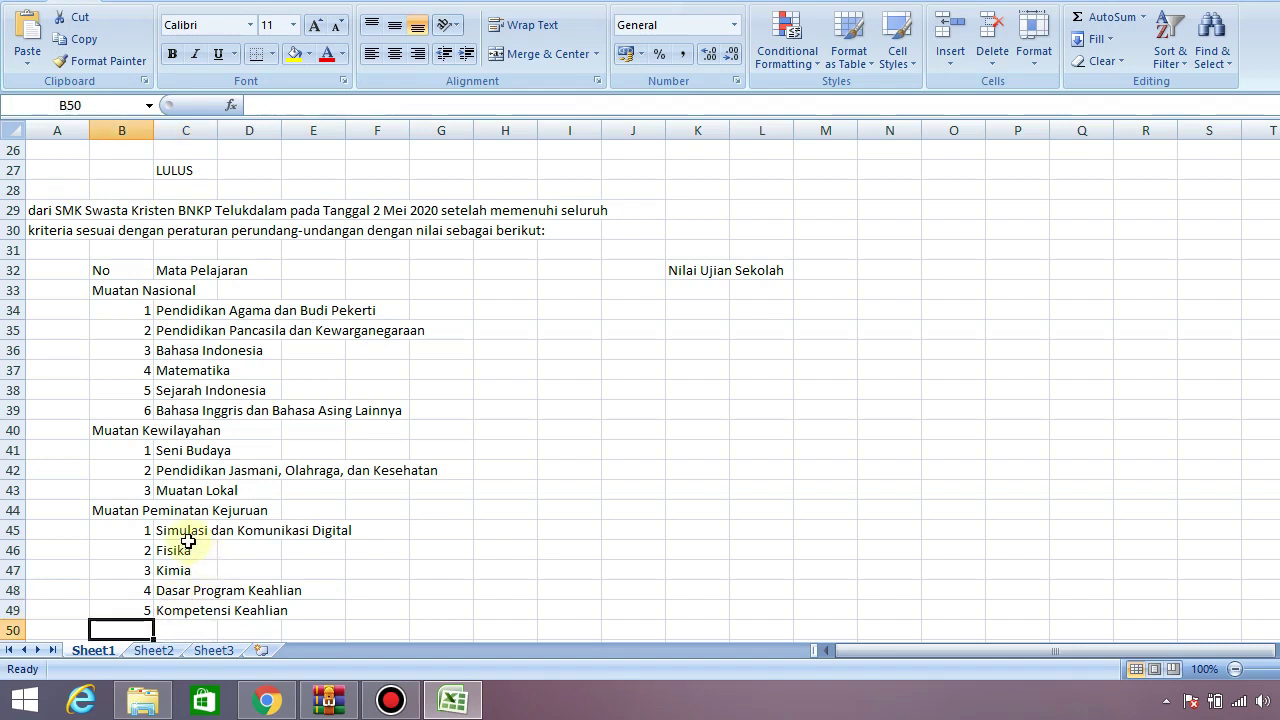
pyautogui.write('Rata-')
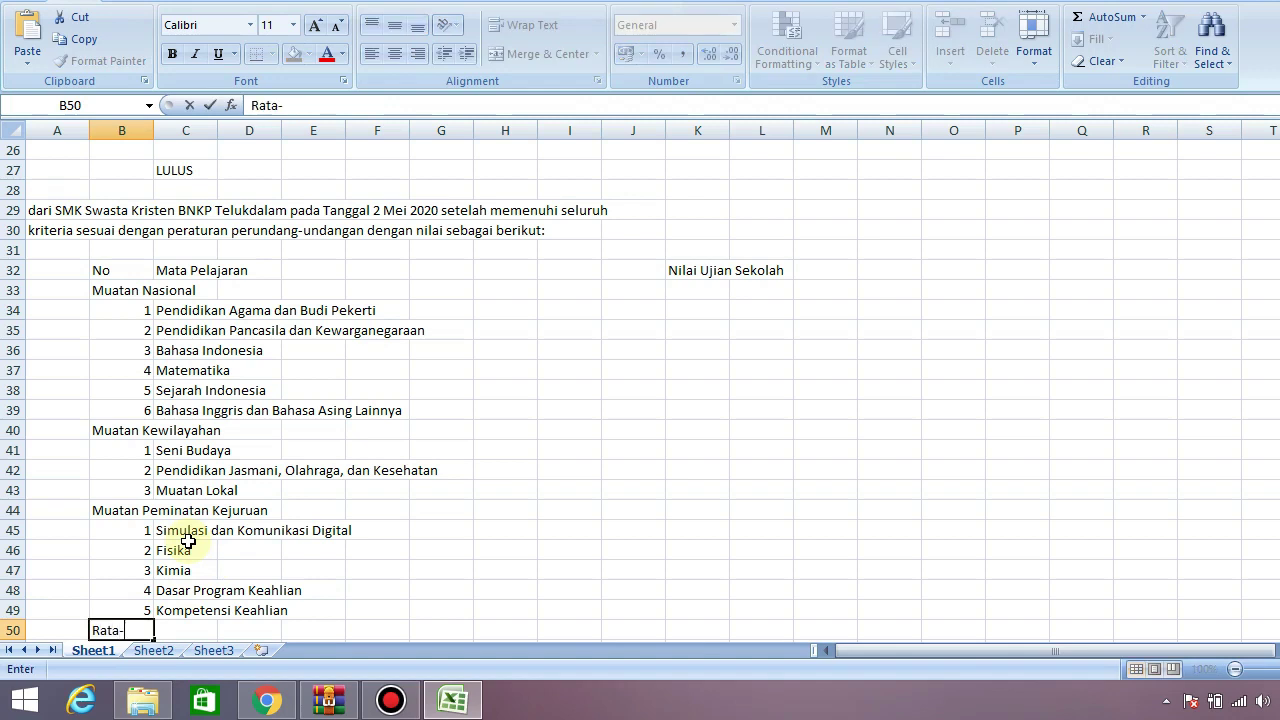
pyautogui.write('rata')
pyautogui.press('Return')
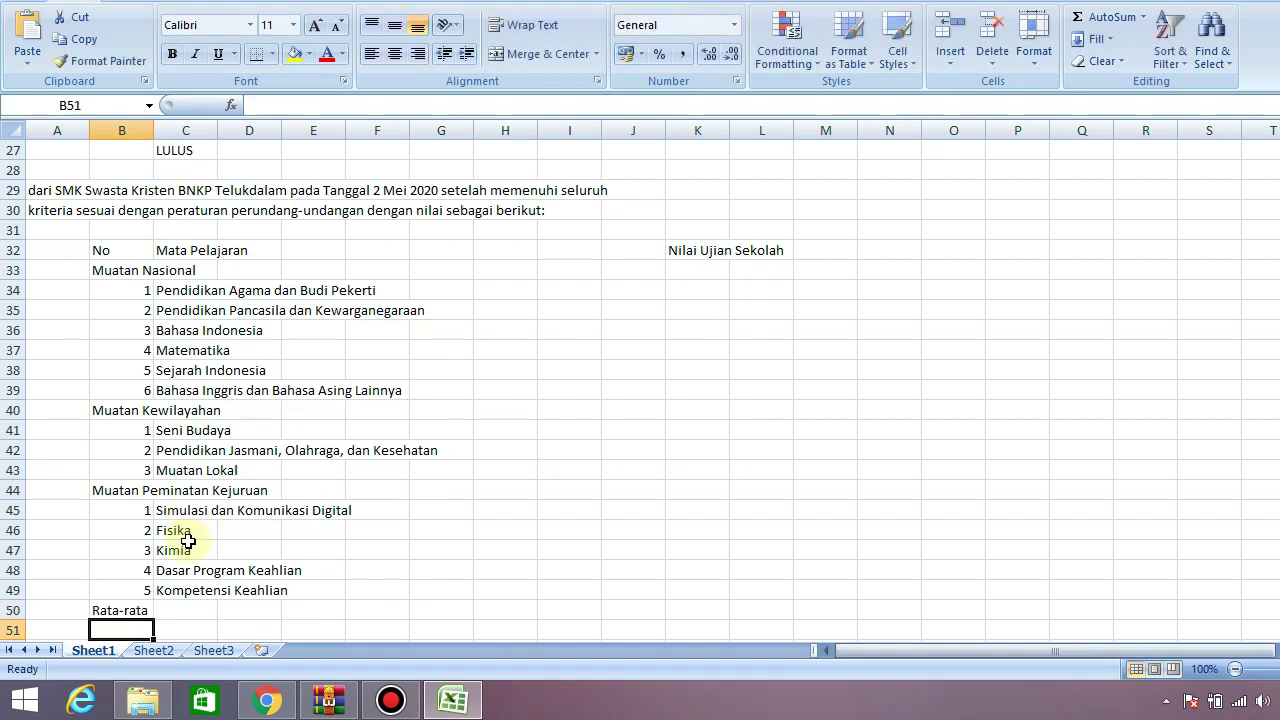
pyautogui.scroll(-1, 188, 541)
pyautogui.press('Down')
pyautogui.press('Right')
pyautogui.press('Right')
pyautogui.press('Right')
pyautogui.press('Right')
pyautogui.press('Right')
pyautogui.press('Right')
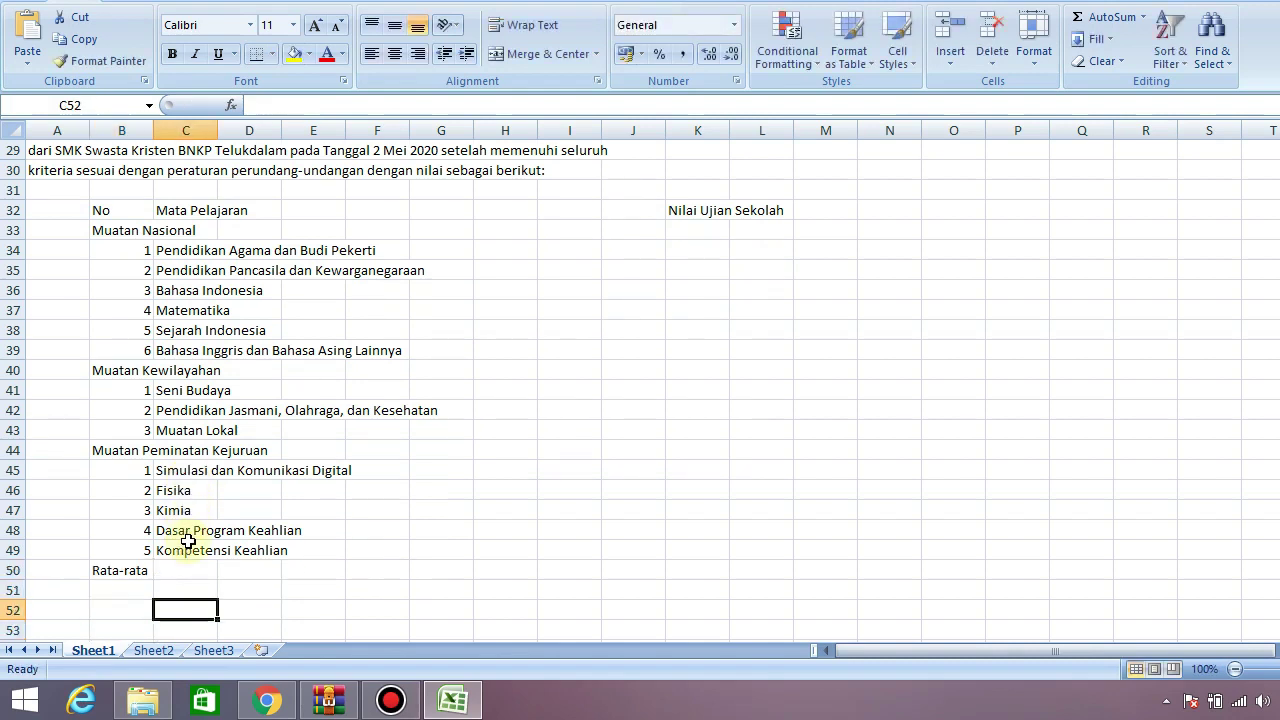
# Enter 'Telukdalam, 2 Mei 2020' in G52 and 'Kepala Sekolah,' in G53
pyautogui.press('Left')
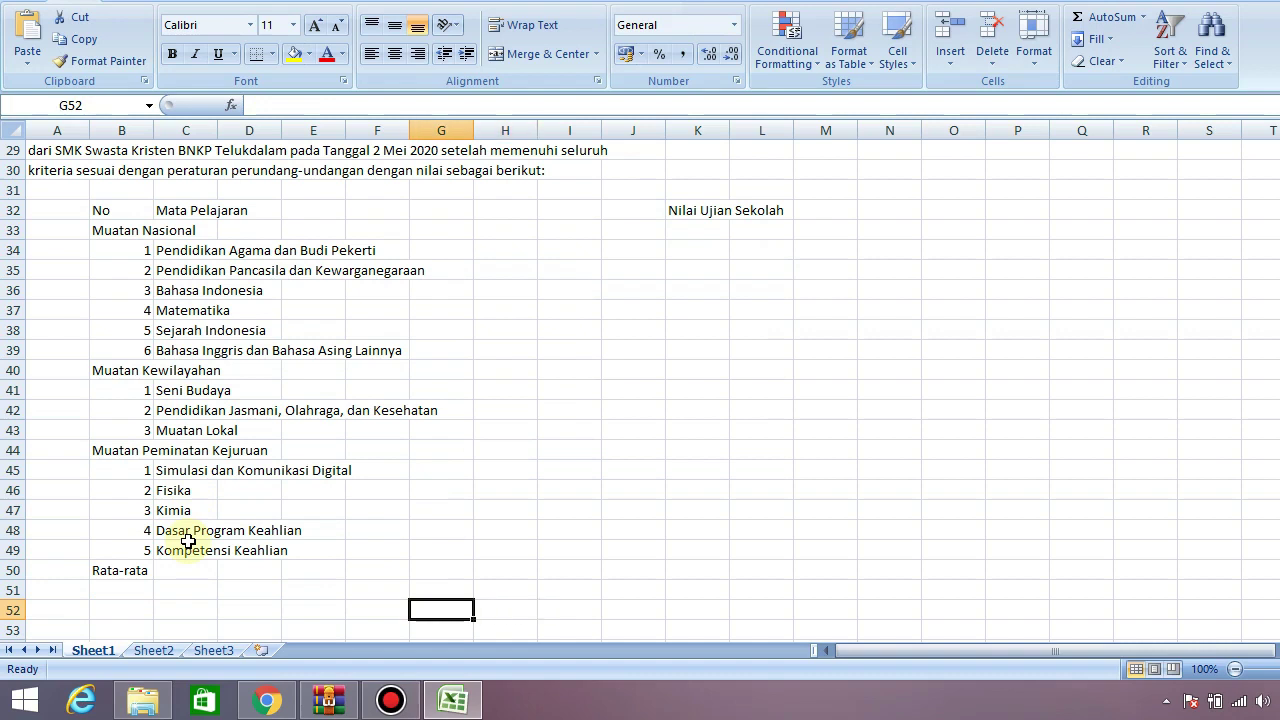
pyautogui.write('Tel')
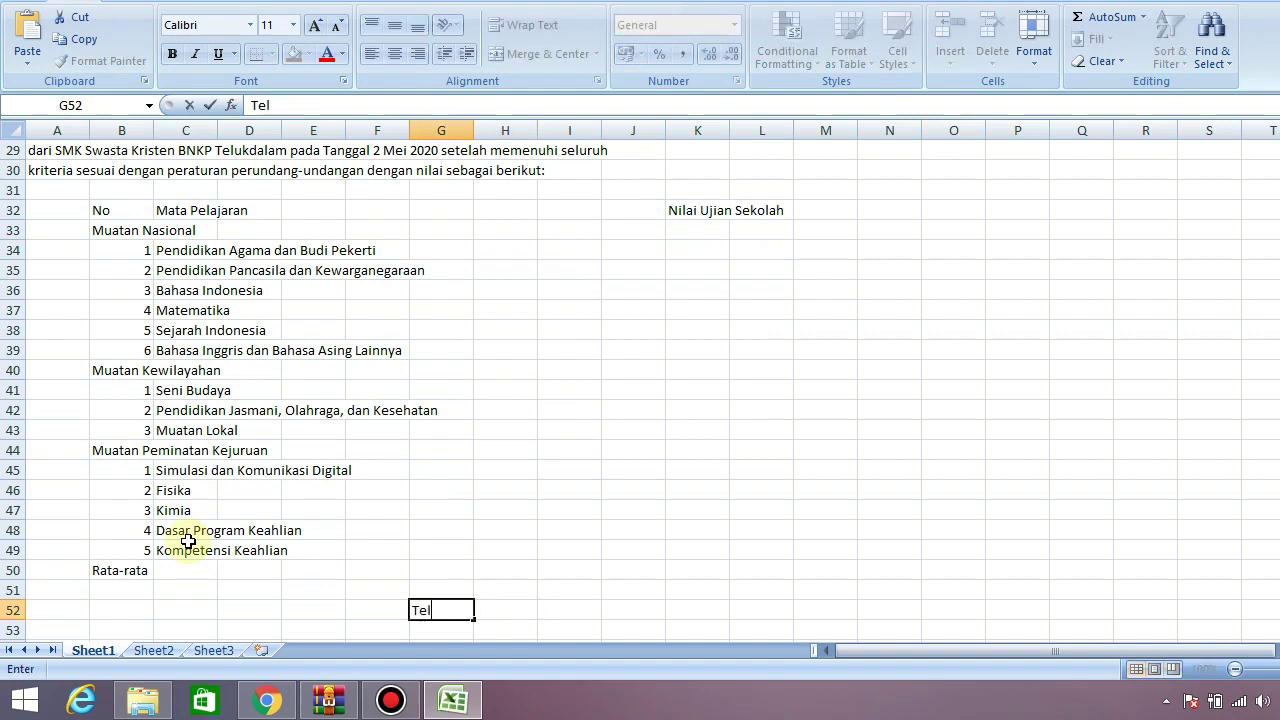
pyautogui.write('ukdalam, 2 Mei 2020')
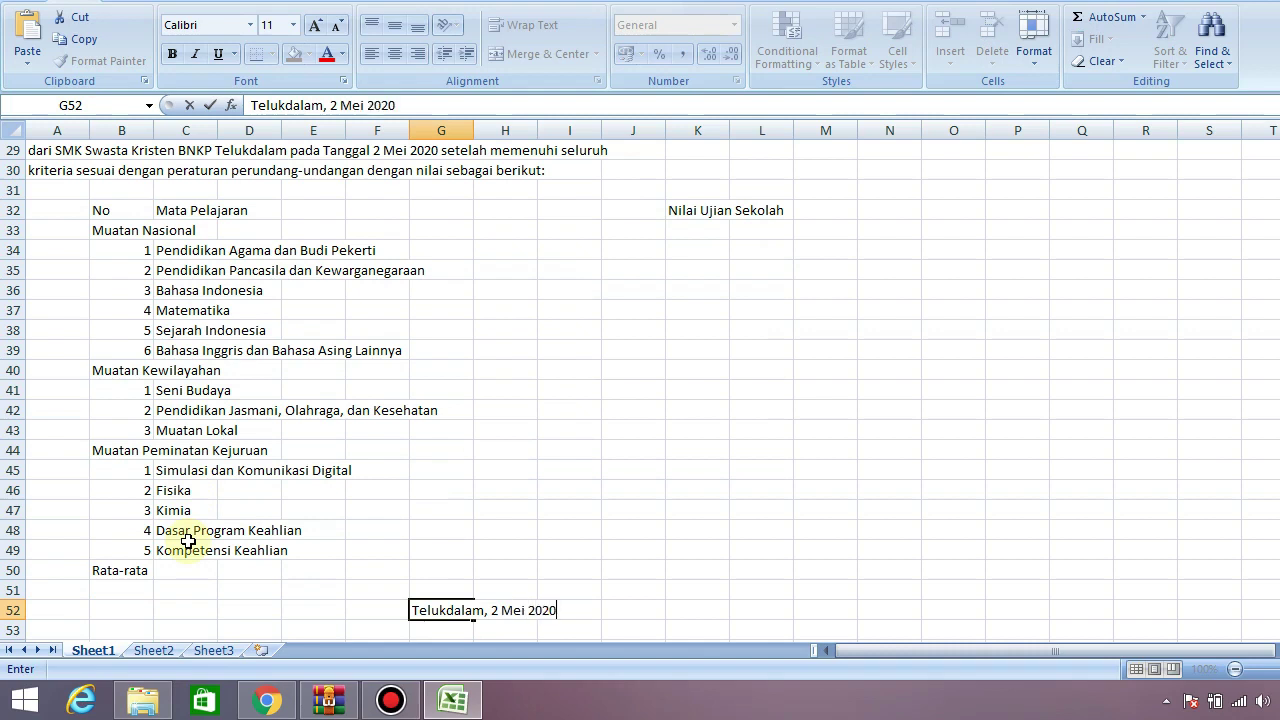
pyautogui.press('Return')
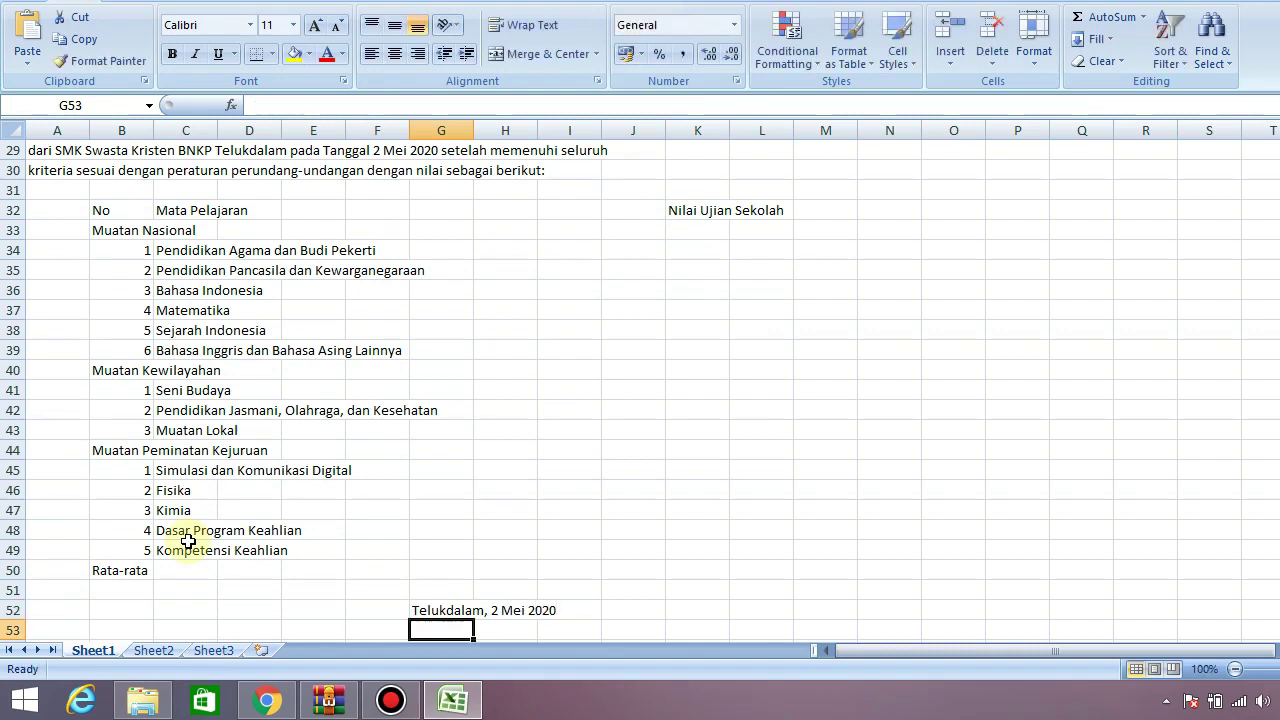
pyautogui.write('Kepala Sekolah')
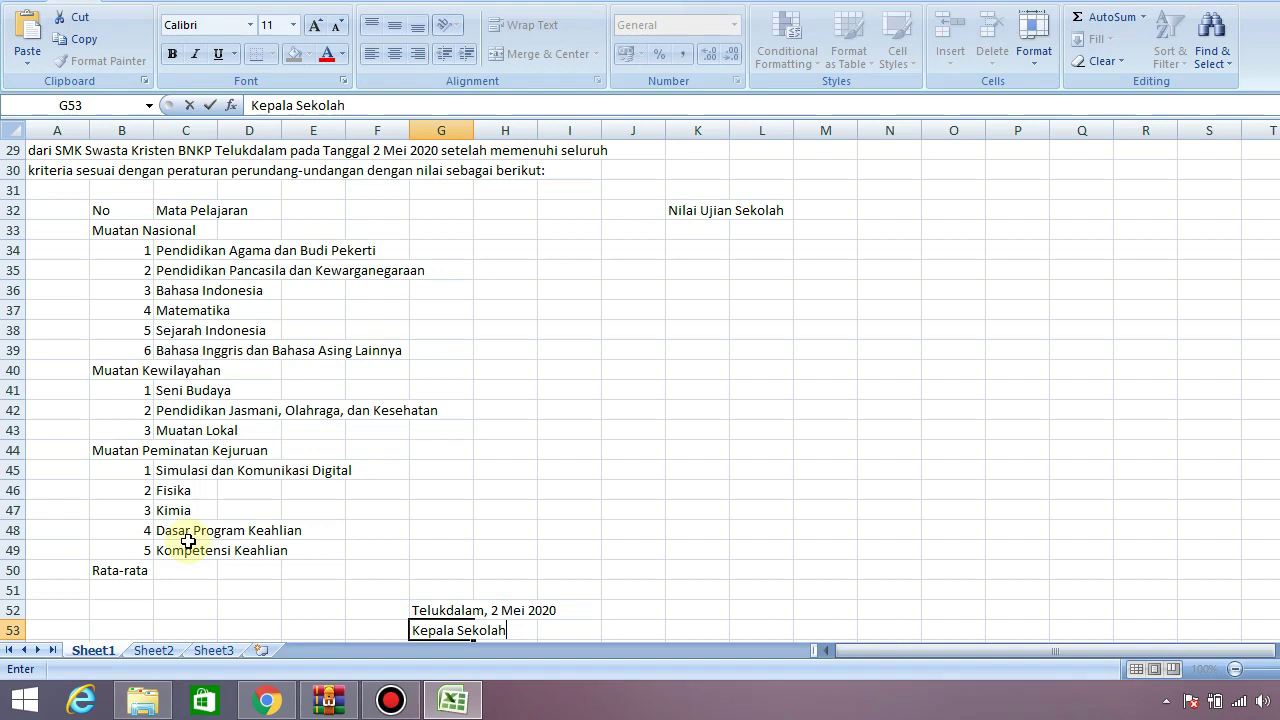
pyautogui.write(',')
pyautogui.press('Return')
pyautogui.press('Return')
pyautogui.press('Return')
pyautogui.press('Return')
# Type the principal's name with academic degrees into G57
pyautogui.press('Right')
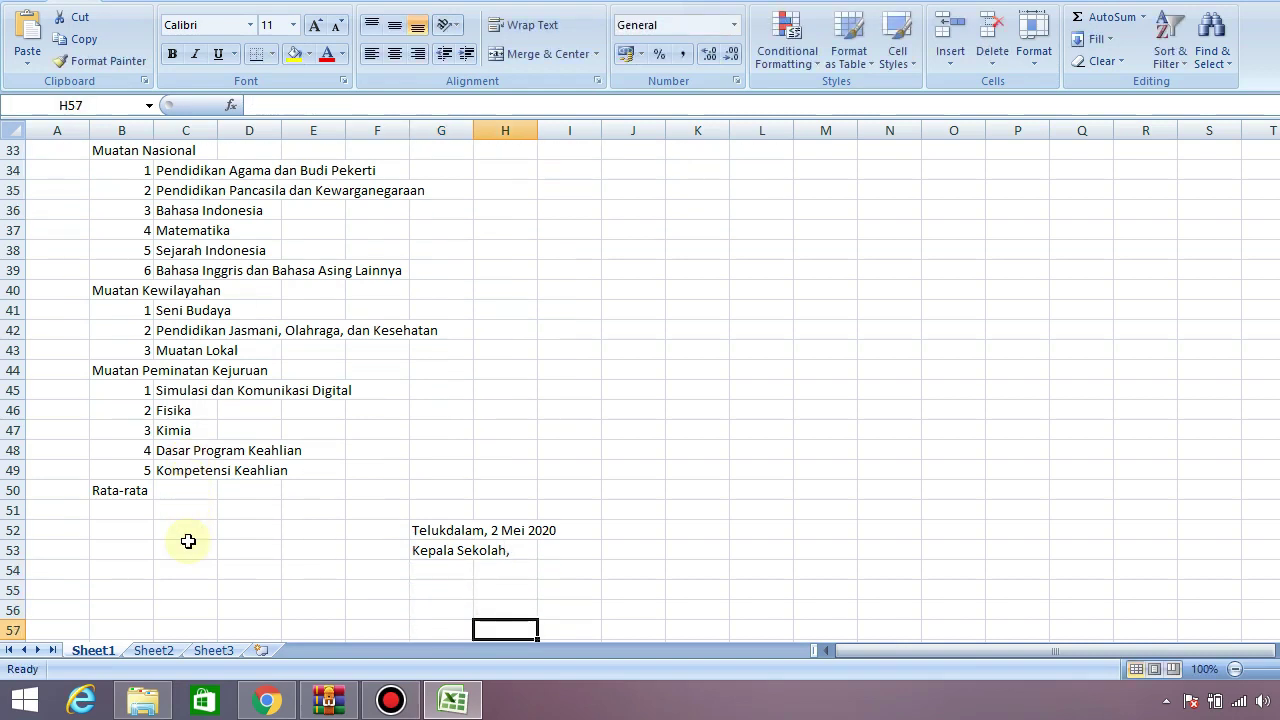
pyautogui.press('Left')
pyautogui.write('yuuu')
pyautogui.press('BackSpace')
pyautogui.press('BackSpace')
pyautogui.press('BackSpace')
pyautogui.press('BackSpace')
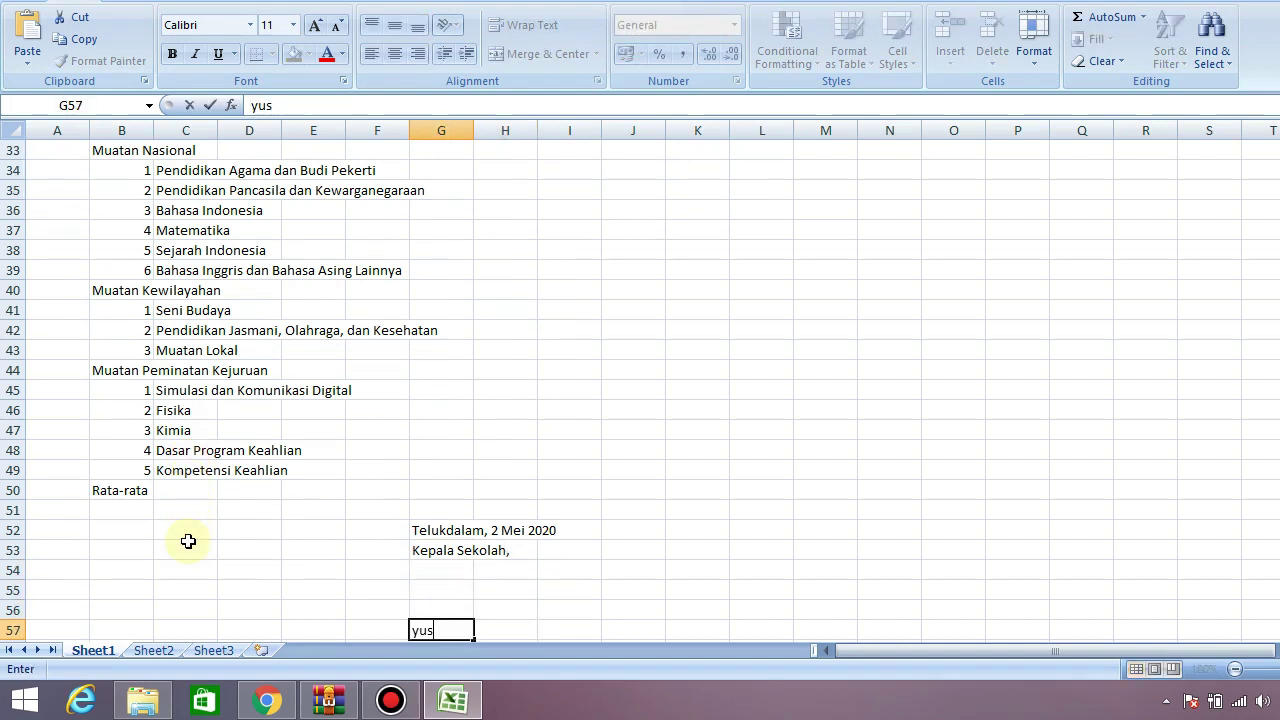
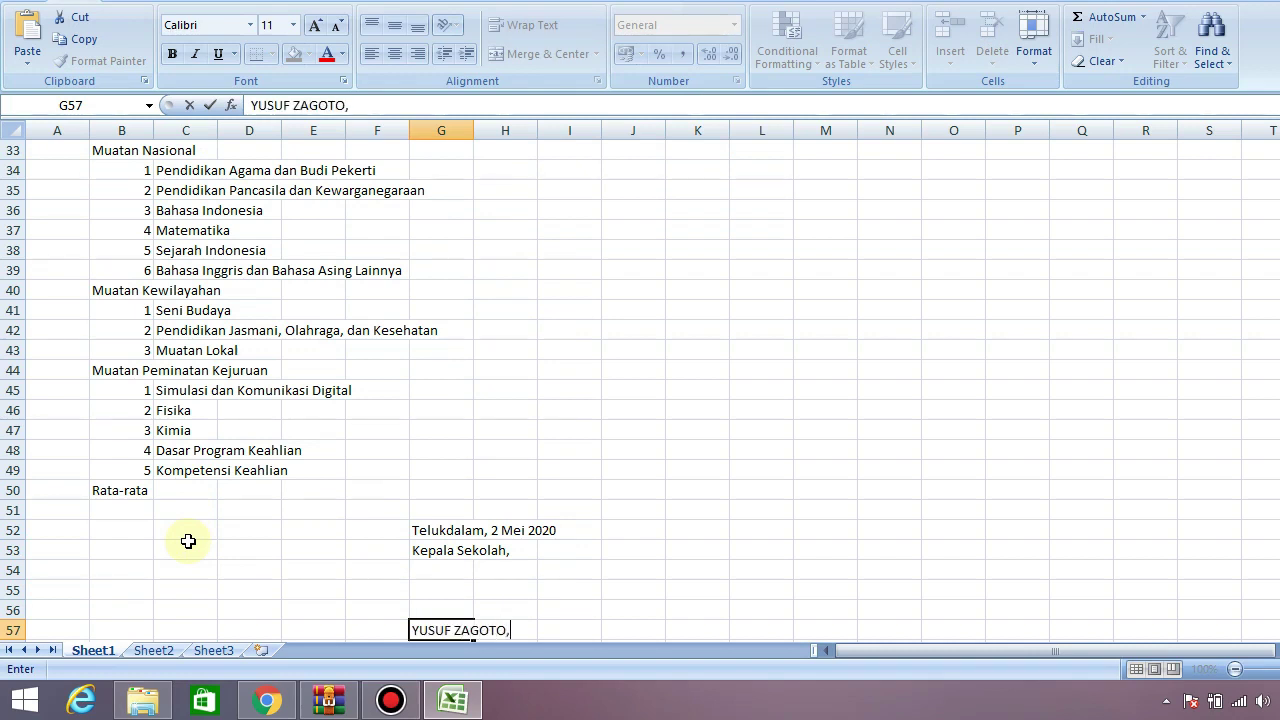
pyautogui.write(' S.')
pyautogui.write('S')
pyautogui.press('BackSpace')
pyautogui.write('.Si.,.M.')
pyautogui.press('Return')
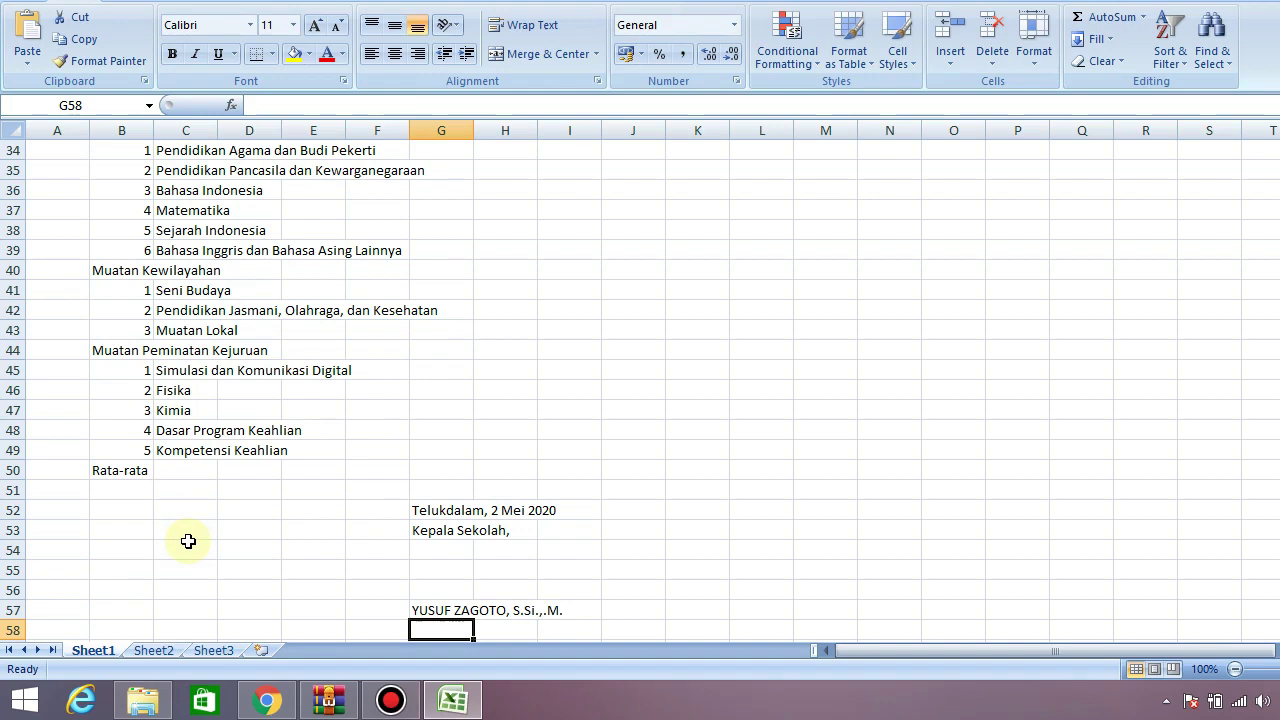
# Fix the name's degree ending to 'M.M.' and scroll back to the top of the sheet
pyautogui.press('Up')
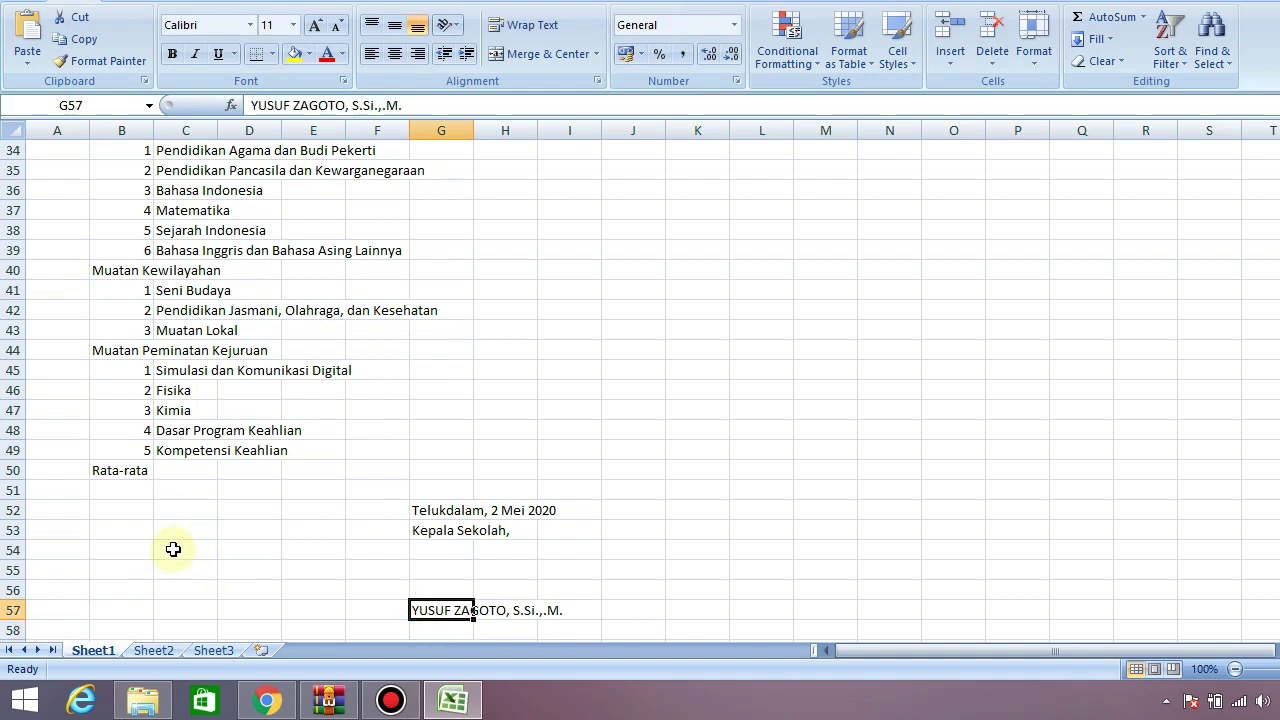
pyautogui.press('F2')
pyautogui.press('BackSpace')
pyautogui.press('BackSpace')
pyautogui.press('BackSpace')
pyautogui.write('M')
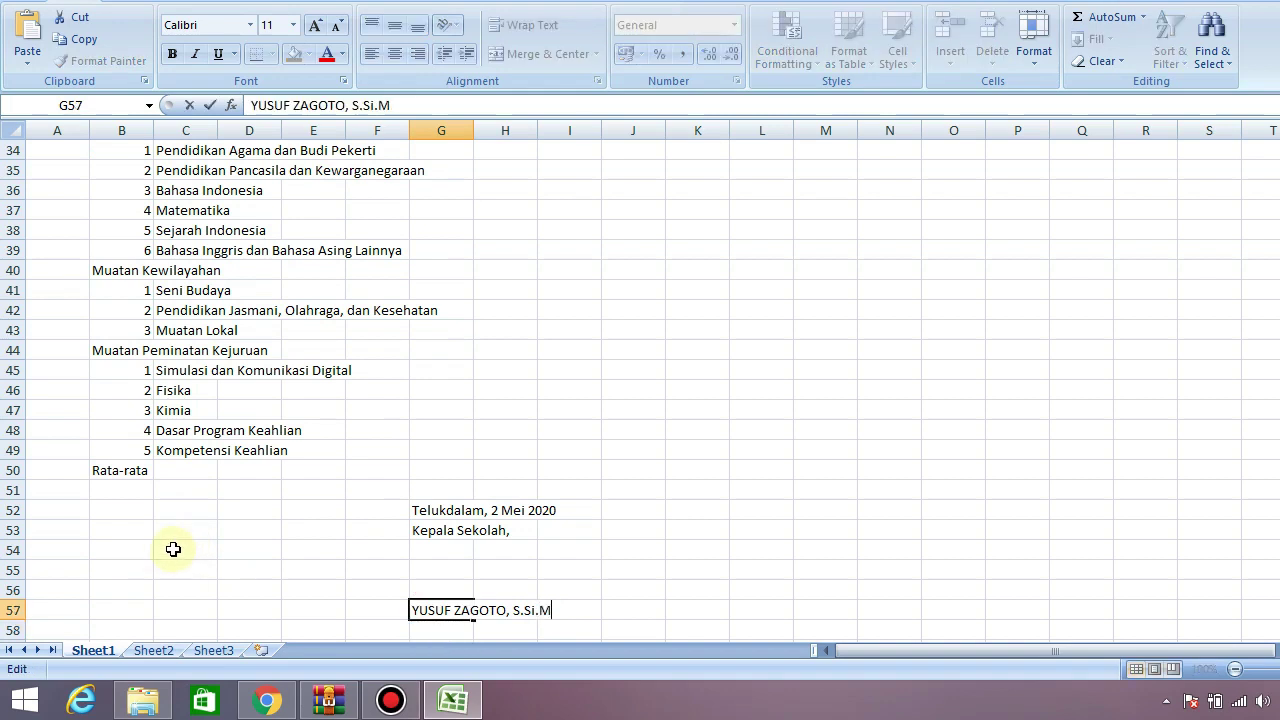
pyautogui.press('BackSpace')
pyautogui.write(',m.')
pyautogui.press('BackSpace')
pyautogui.press('BackSpace')
pyautogui.write('M.M.')
pyautogui.press('Return')
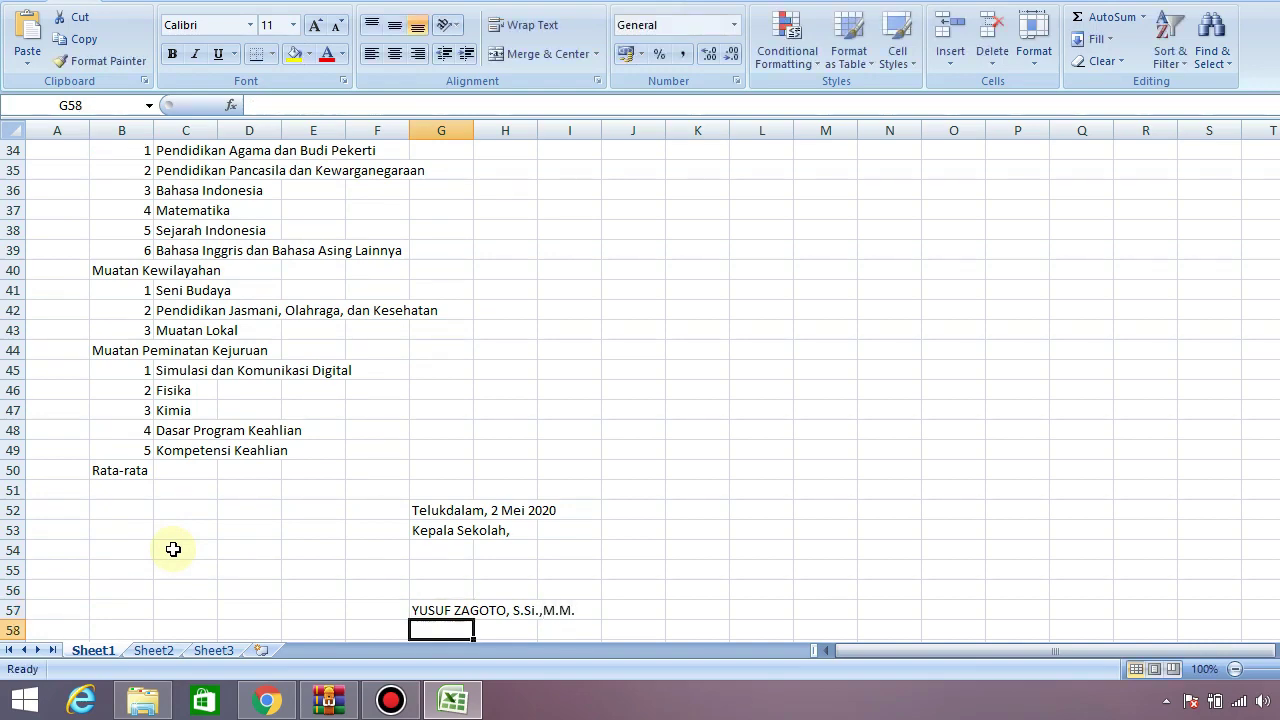
pyautogui.moveTo(1277, 444); pyautogui.dragTo(1275, 146)
pyautogui.click(1275, 183)
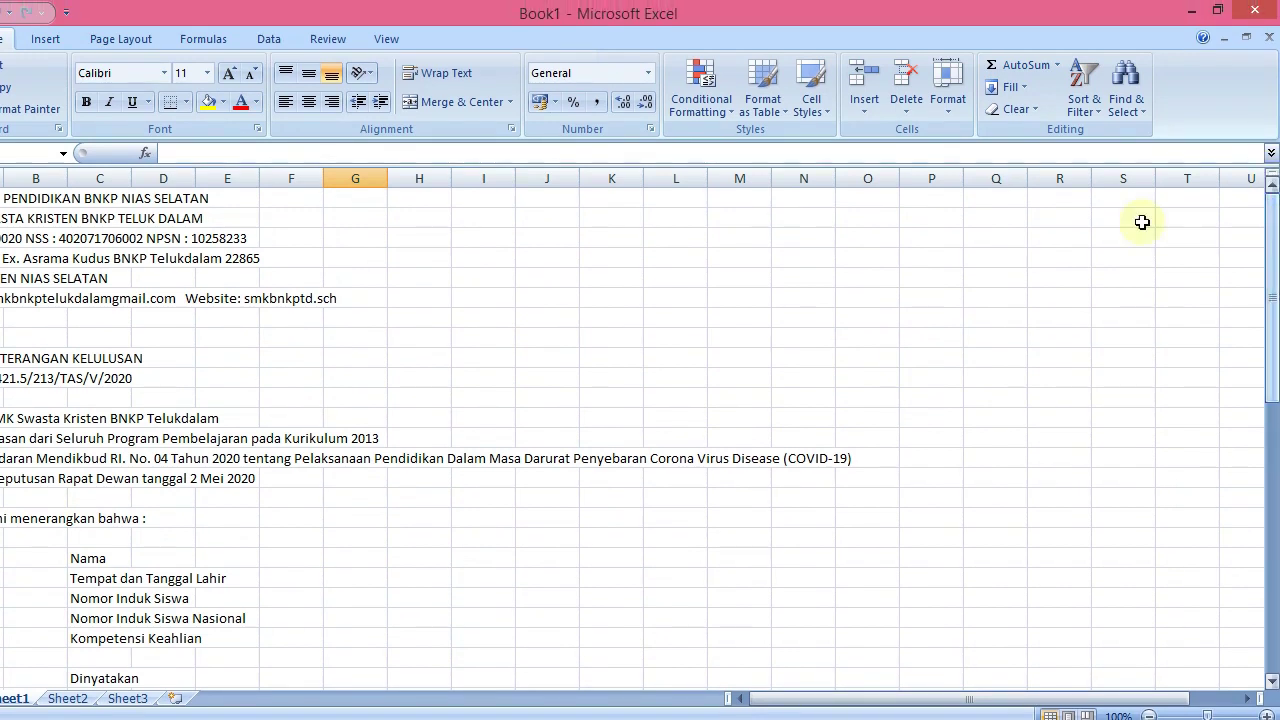
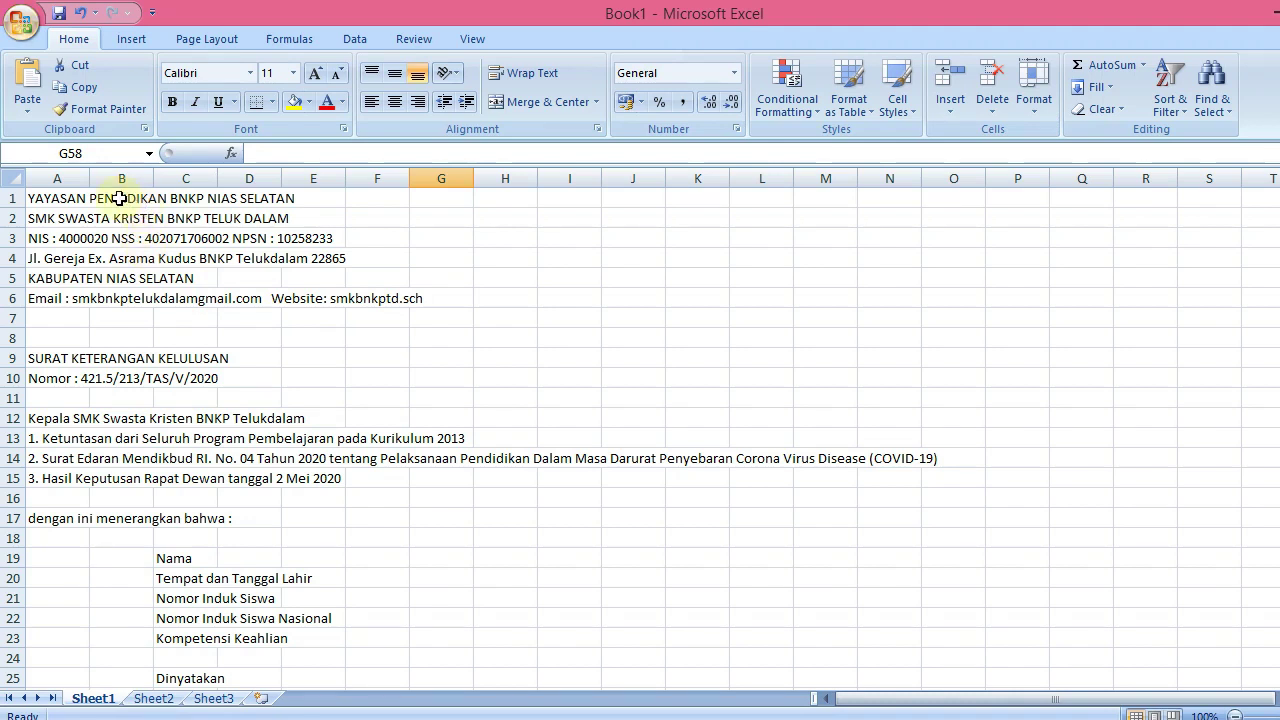
# Merge and centre the foundation title across A1:K1 and the school name across A2:K2
pyautogui.click(52, 199)
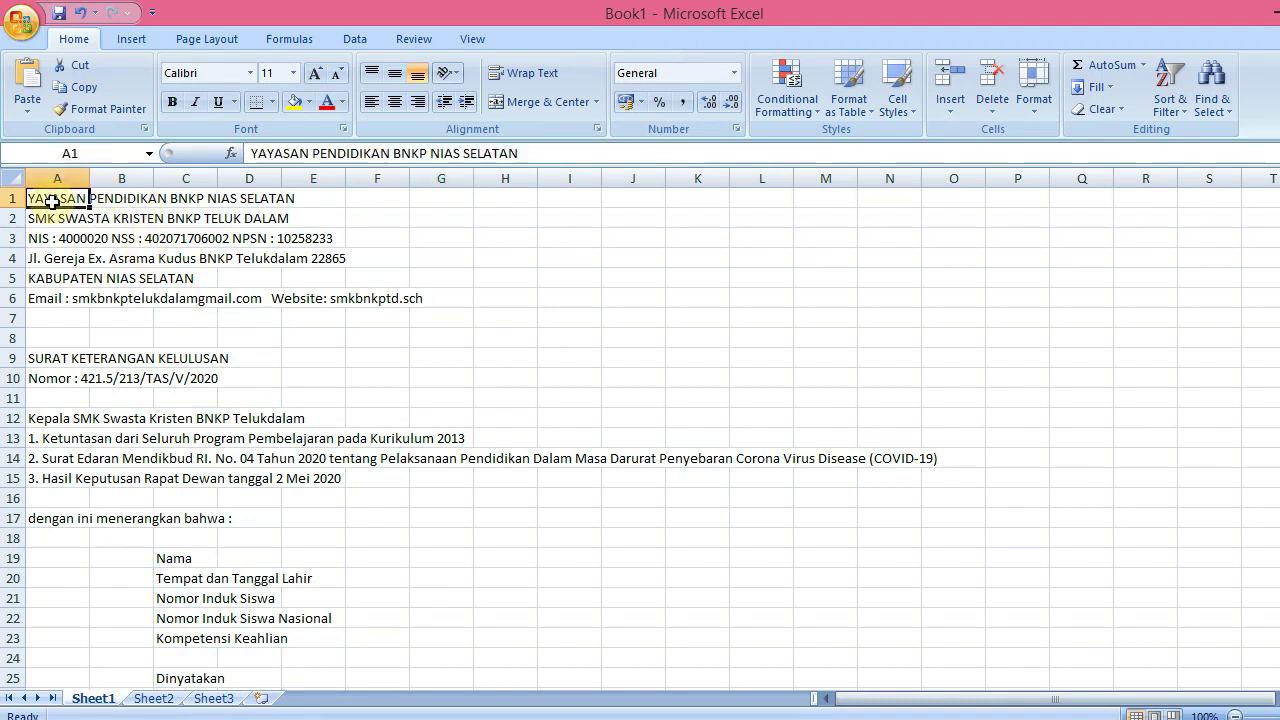
pyautogui.hotkey('shift', 'Right')
pyautogui.hotkey('shift', 'Right')
pyautogui.hotkey('shift', 'Right')
pyautogui.hotkey('shift', 'Right')
pyautogui.hotkey('shift', 'Right')
pyautogui.hotkey('shift', 'Right')
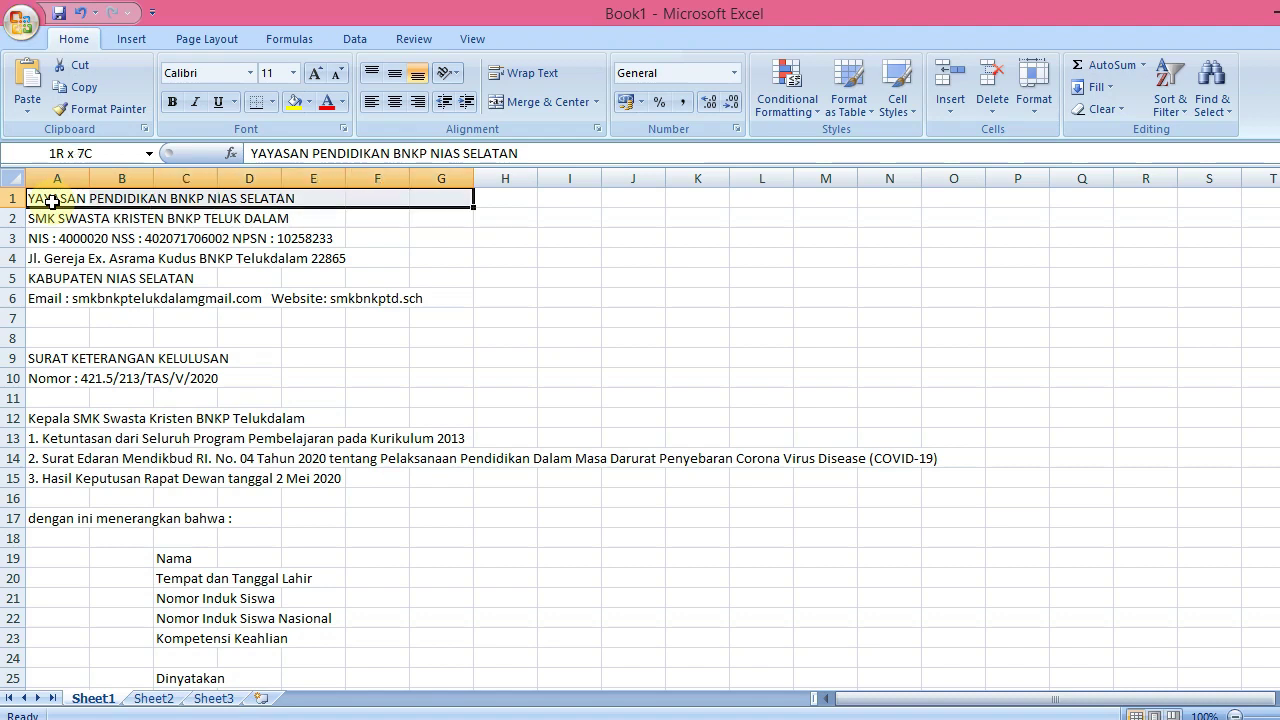
pyautogui.hotkey('shift', 'Right')
pyautogui.hotkey('shift', 'Right')
pyautogui.hotkey('shift', 'Right')
pyautogui.hotkey('shift', 'Right')
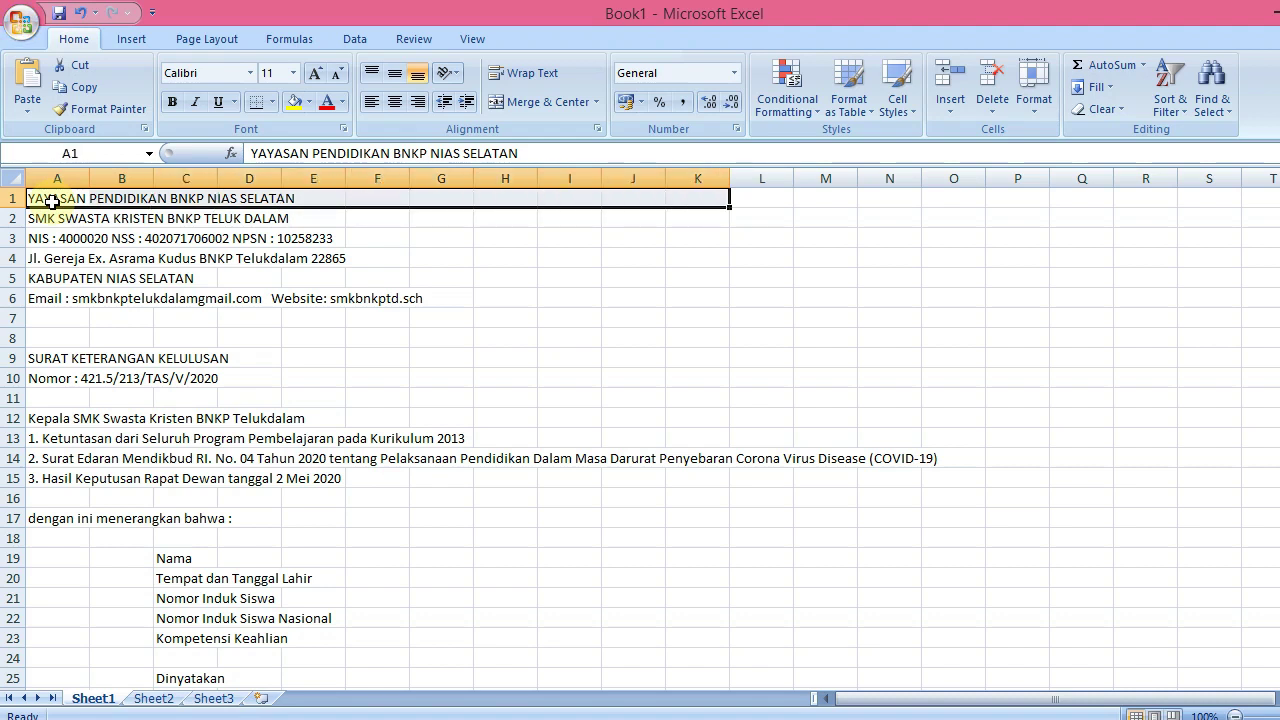
pyautogui.click(548, 102)
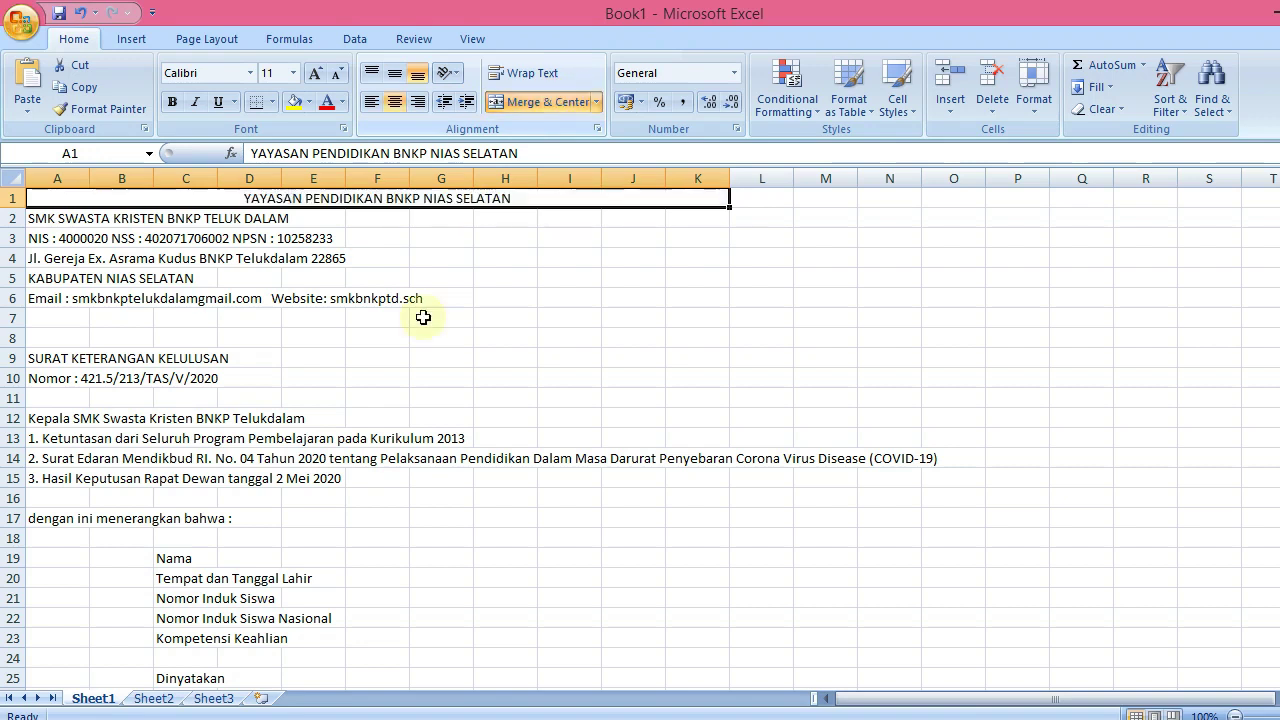
pyautogui.click(42, 221)
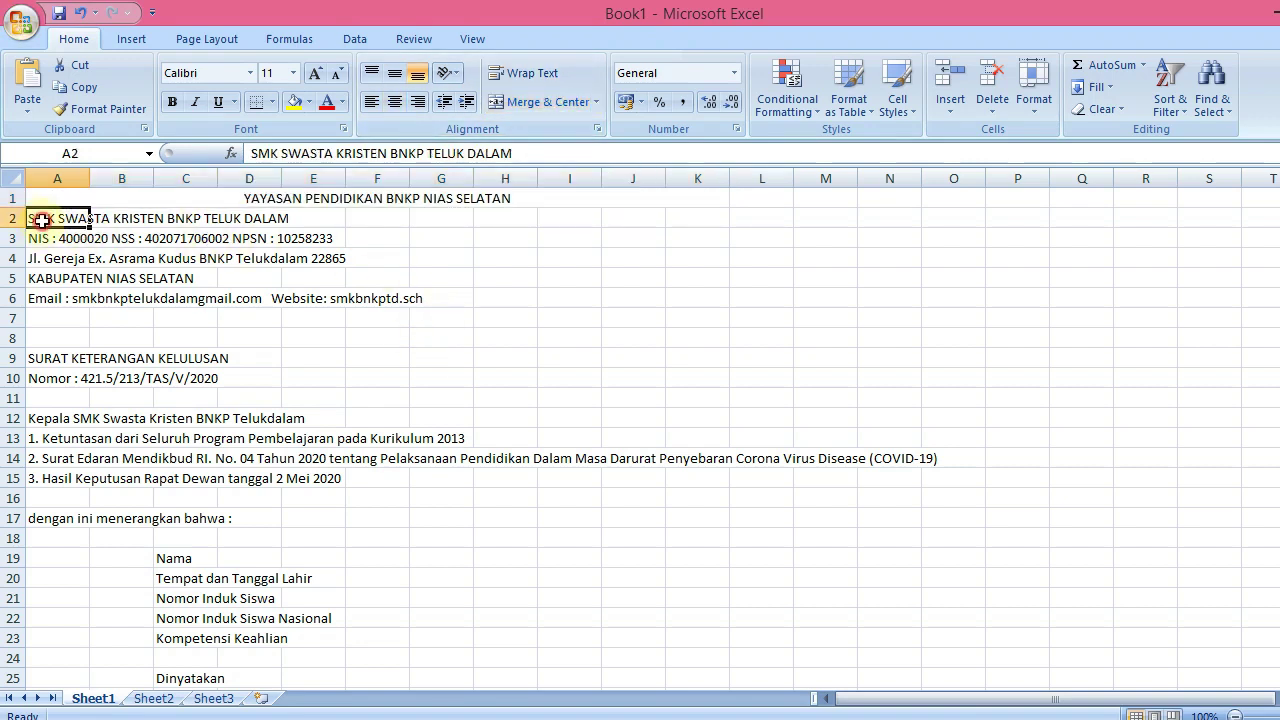
pyautogui.hotkey('shift', 'Right')
pyautogui.hotkey('shift', 'Right')
pyautogui.hotkey('shift', 'Right')
pyautogui.hotkey('shift', 'Right')
pyautogui.hotkey('shift', 'Right')
pyautogui.hotkey('shift', 'Right')
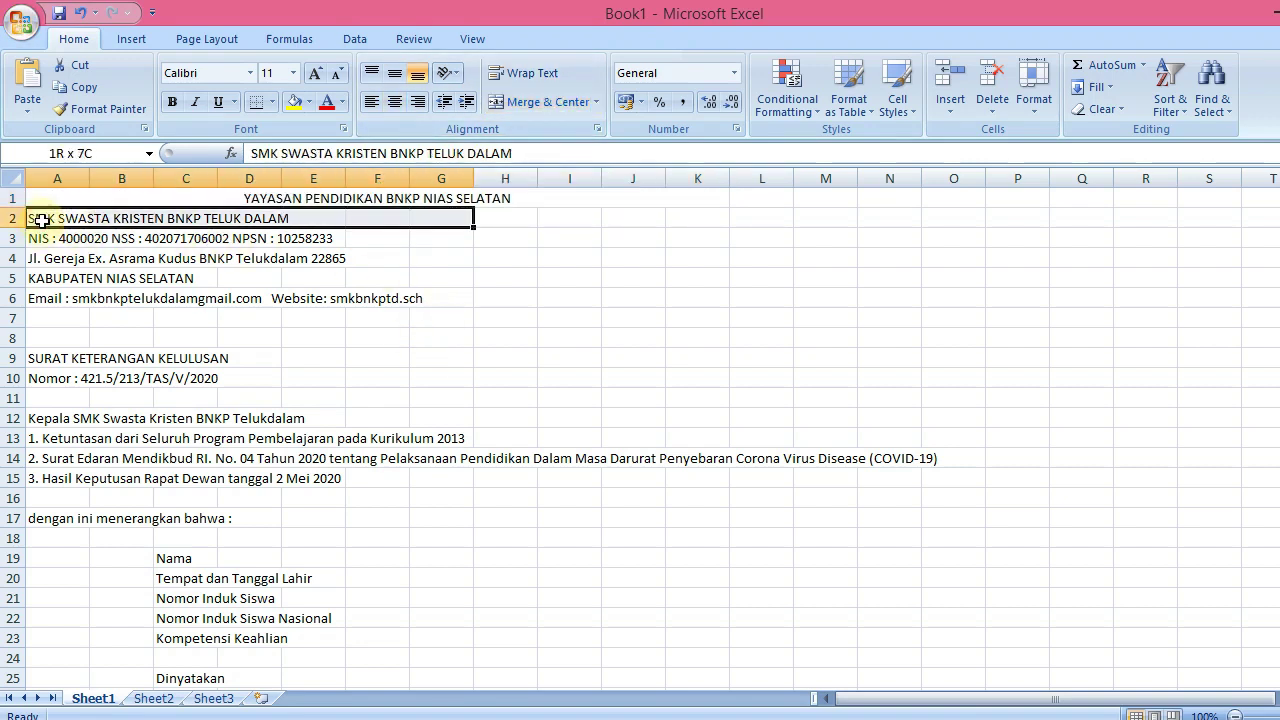
pyautogui.hotkey('shift', 'Right')
pyautogui.hotkey('shift', 'Right')
pyautogui.hotkey('shift', 'Right')
pyautogui.hotkey('shift', 'Right')
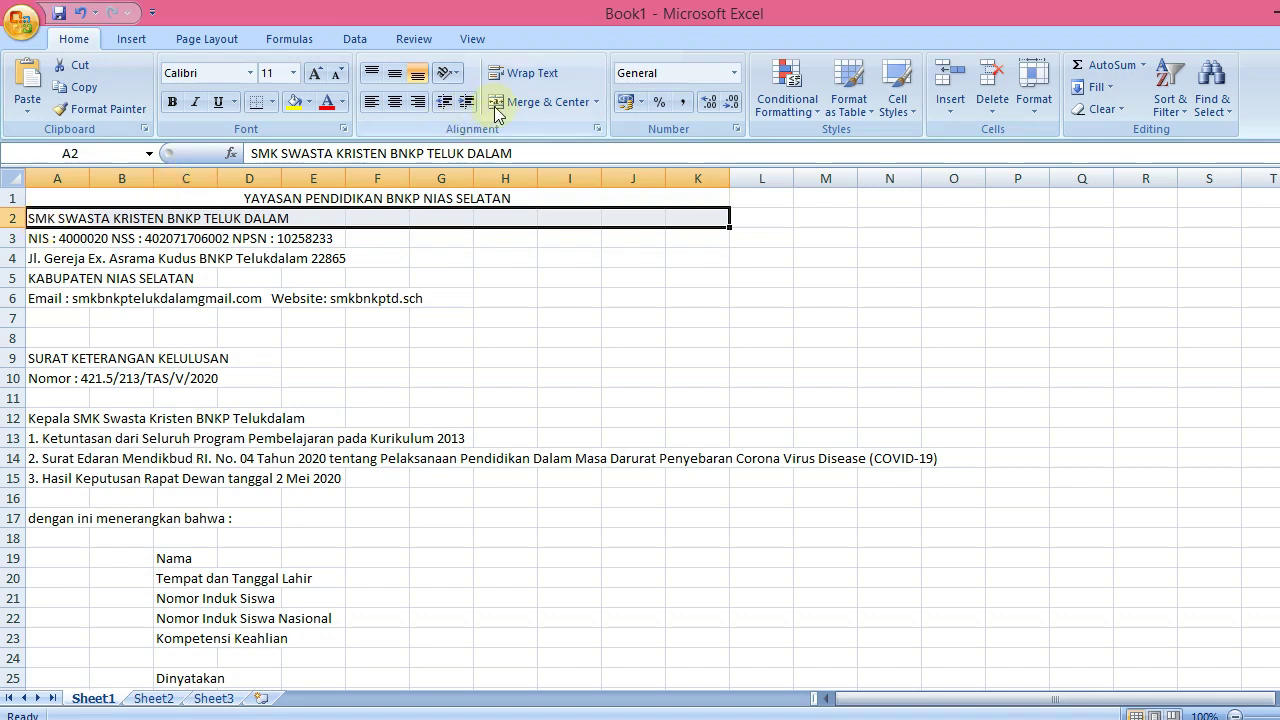
pyautogui.click(519, 103)
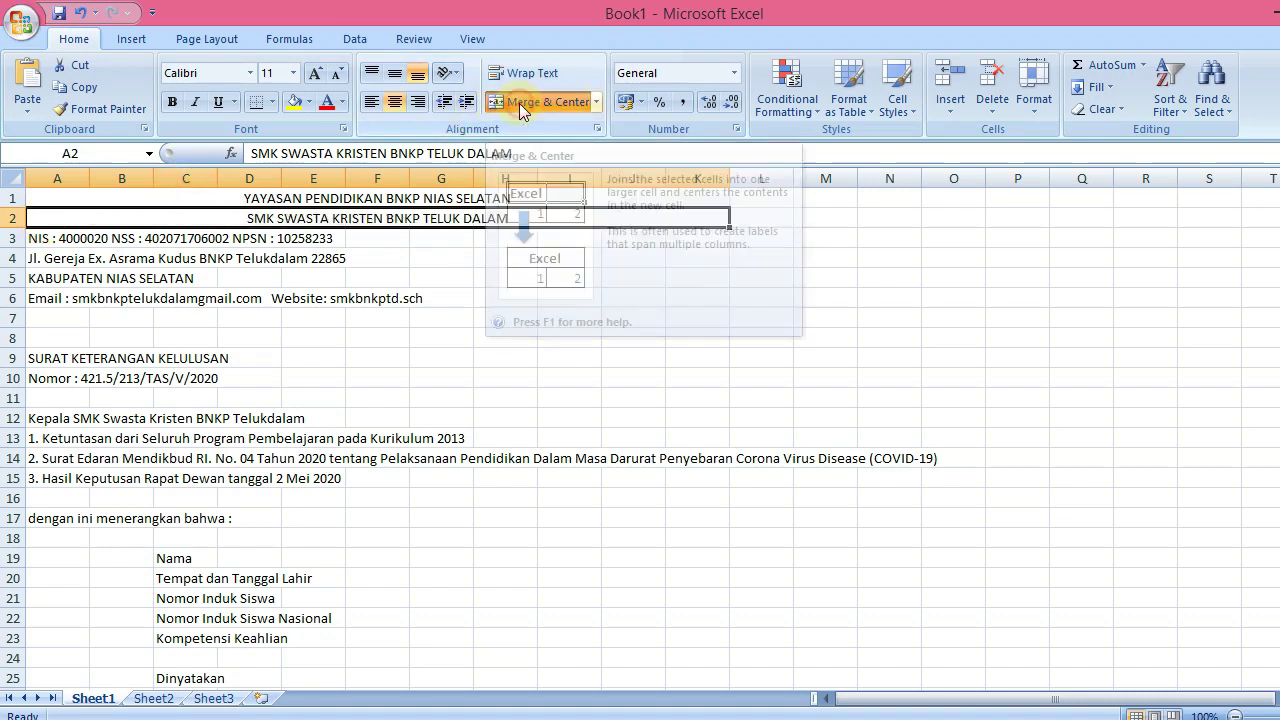
# Merge and centre the NIS, address, regency and contact lines across A–K in rows 3–6
pyautogui.press('Down')
pyautogui.hotkey('shift', 'Right')
pyautogui.hotkey('shift', 'Right')
pyautogui.hotkey('shift', 'Right')
pyautogui.hotkey('shift', 'Right')
pyautogui.hotkey('shift', 'Right')
pyautogui.hotkey('shift', 'Right')
pyautogui.hotkey('shift', 'Right')
pyautogui.hotkey('shift', 'Right')
pyautogui.hotkey('shift', 'Right')
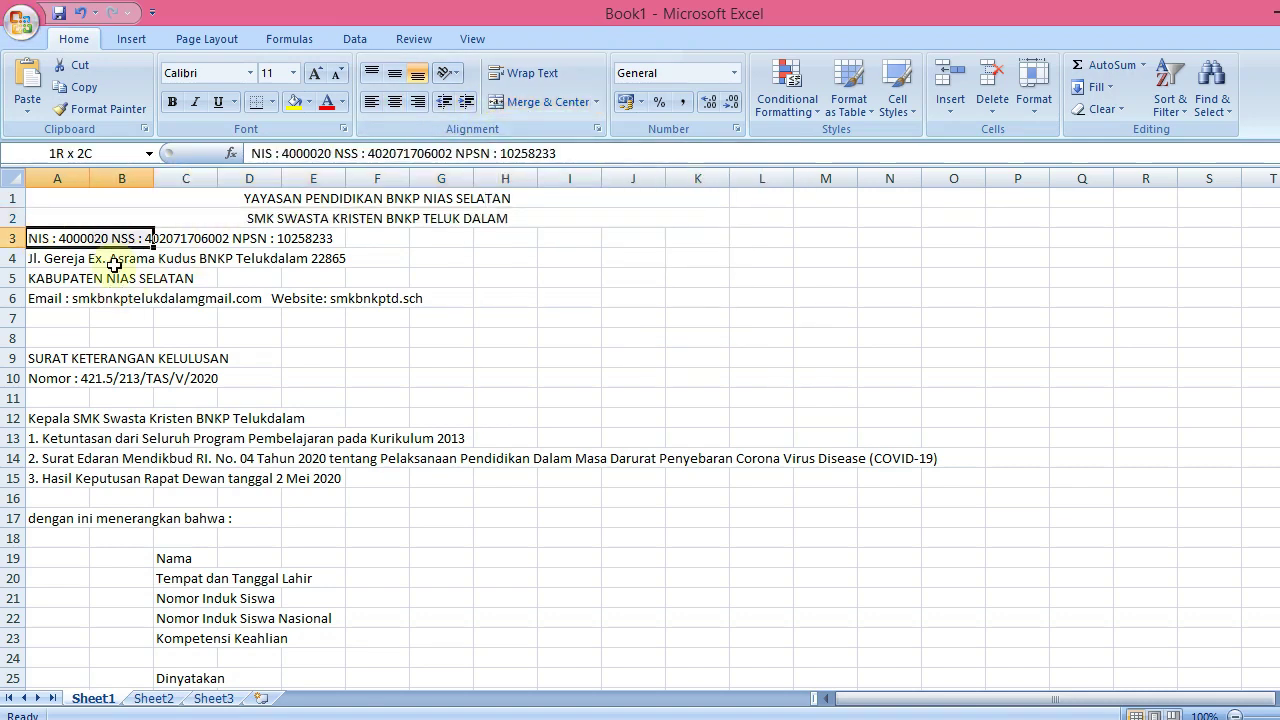
pyautogui.hotkey('shift', 'Right')
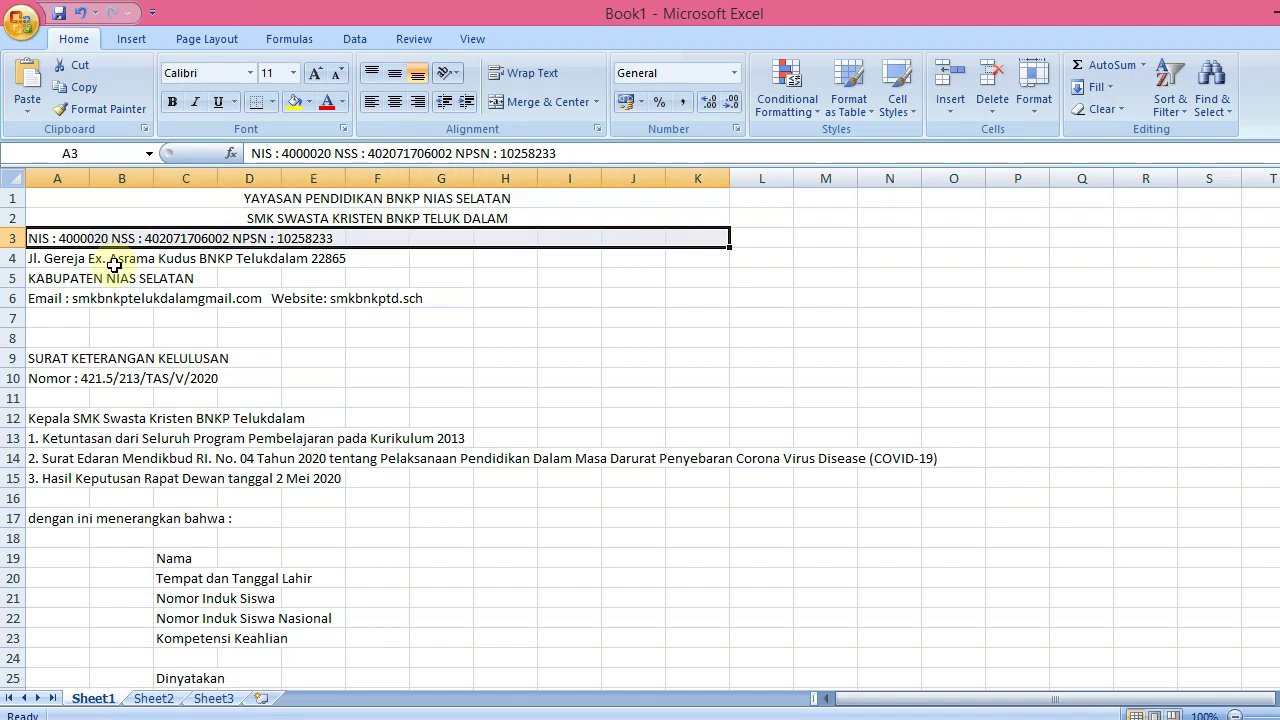
pyautogui.click(530, 103)
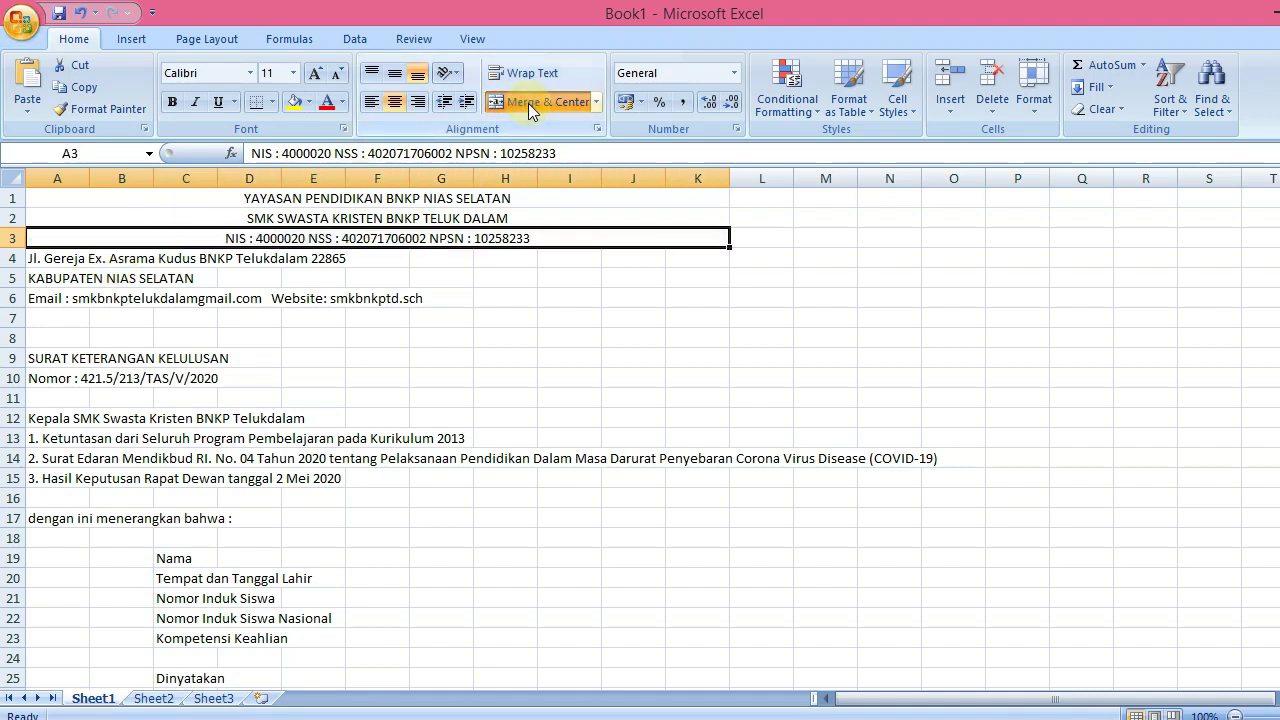
pyautogui.press('Down')
pyautogui.hotkey('shift', 'Right')
pyautogui.hotkey('shift', 'Right')
pyautogui.hotkey('shift', 'Right')
pyautogui.hotkey('shift', 'Right')
pyautogui.hotkey('shift', 'Right')
pyautogui.hotkey('shift', 'Right')
pyautogui.hotkey('shift', 'Right')
pyautogui.hotkey('shift', 'Right')
pyautogui.hotkey('shift', 'Right')
pyautogui.hotkey('shift', 'Right')
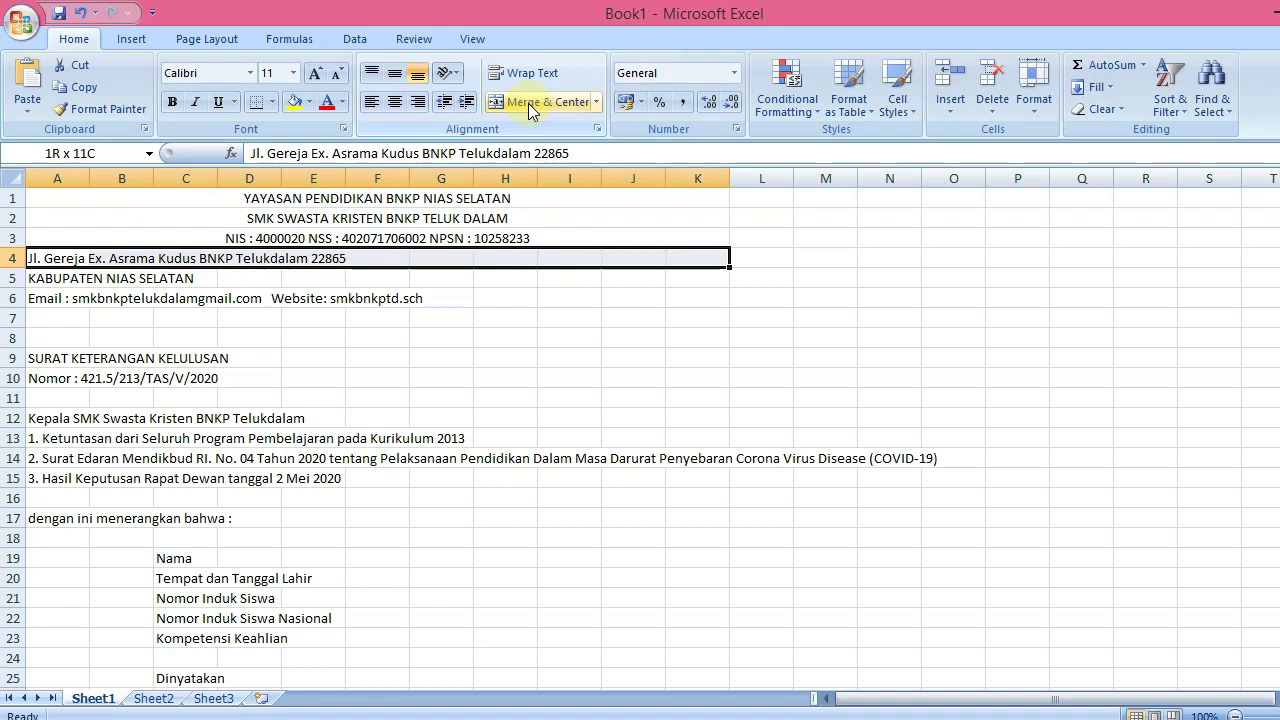
pyautogui.click(528, 103)
pyautogui.press('Down')
pyautogui.hotkey('shift', 'Right')
pyautogui.hotkey('shift', 'Right')
pyautogui.hotkey('shift', 'Right')
pyautogui.hotkey('shift', 'Right')
pyautogui.hotkey('shift', 'Right')
pyautogui.hotkey('shift', 'Right')
pyautogui.hotkey('shift', 'Right')
pyautogui.hotkey('shift', 'Right')
pyautogui.hotkey('shift', 'Right')
pyautogui.hotkey('shift', 'Right')
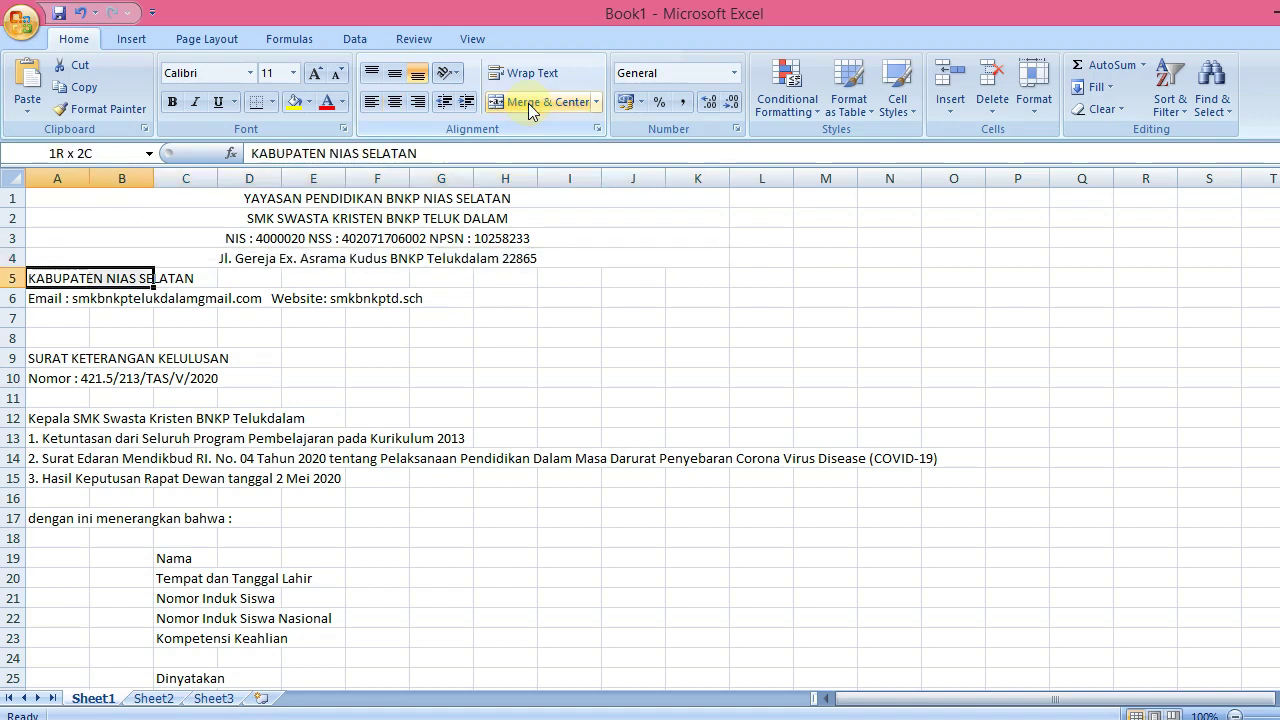
pyautogui.click(528, 103)
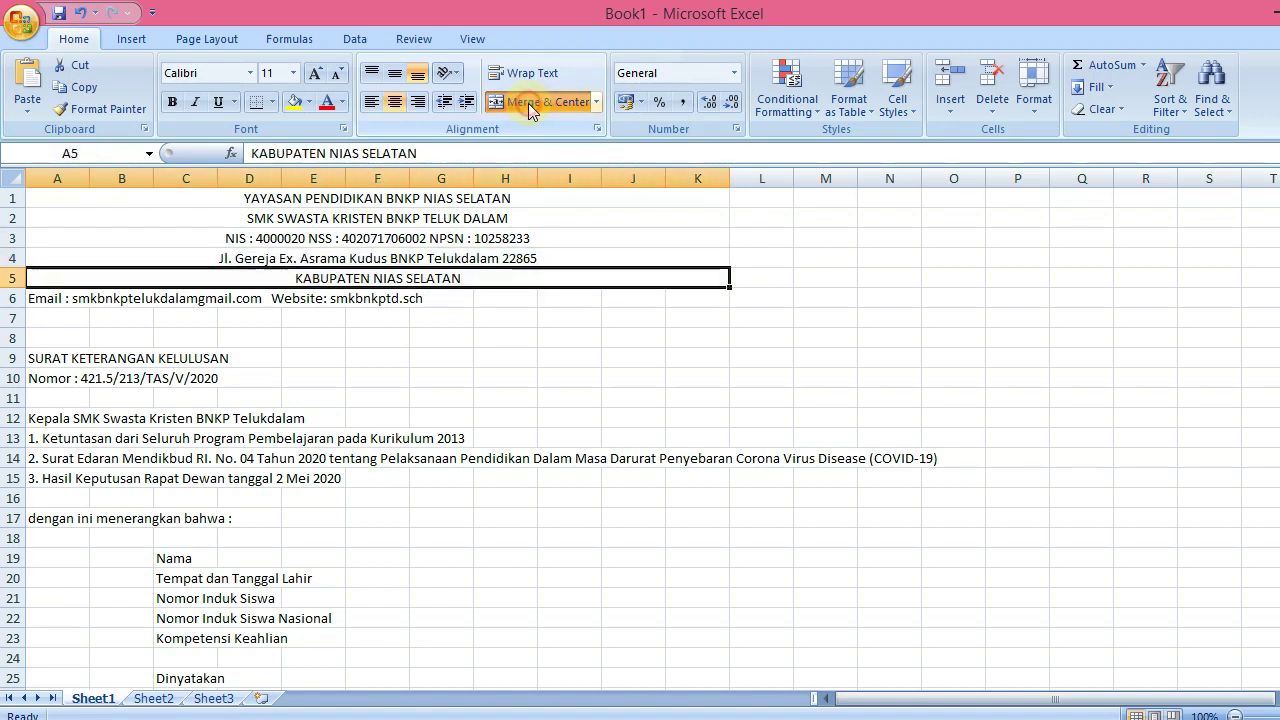
pyautogui.press('Down')
pyautogui.hotkey('shift', 'Right')
pyautogui.hotkey('shift', 'Right')
pyautogui.hotkey('shift', 'Right')
pyautogui.hotkey('shift', 'Right')
pyautogui.hotkey('shift', 'Right')
pyautogui.hotkey('shift', 'Right')
pyautogui.hotkey('shift', 'Right')
pyautogui.hotkey('shift', 'Right')
pyautogui.hotkey('shift', 'Right')
pyautogui.hotkey('shift', 'Right')
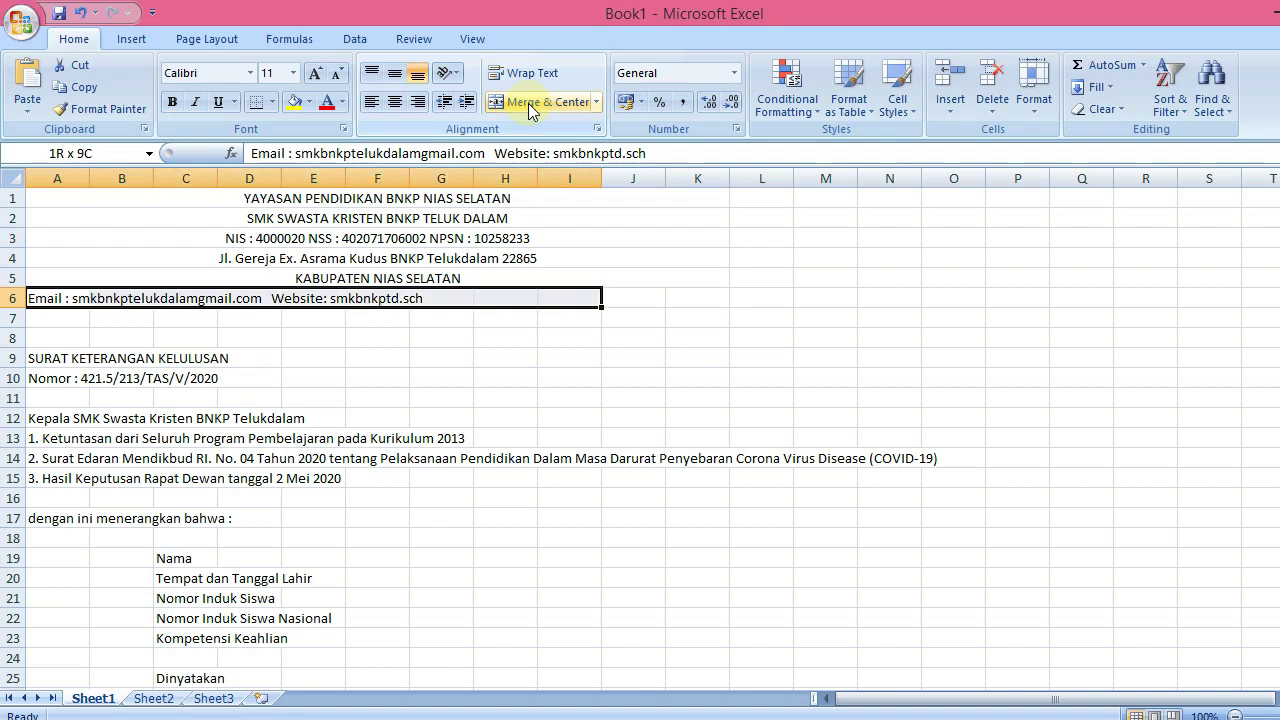
pyautogui.click(528, 103)
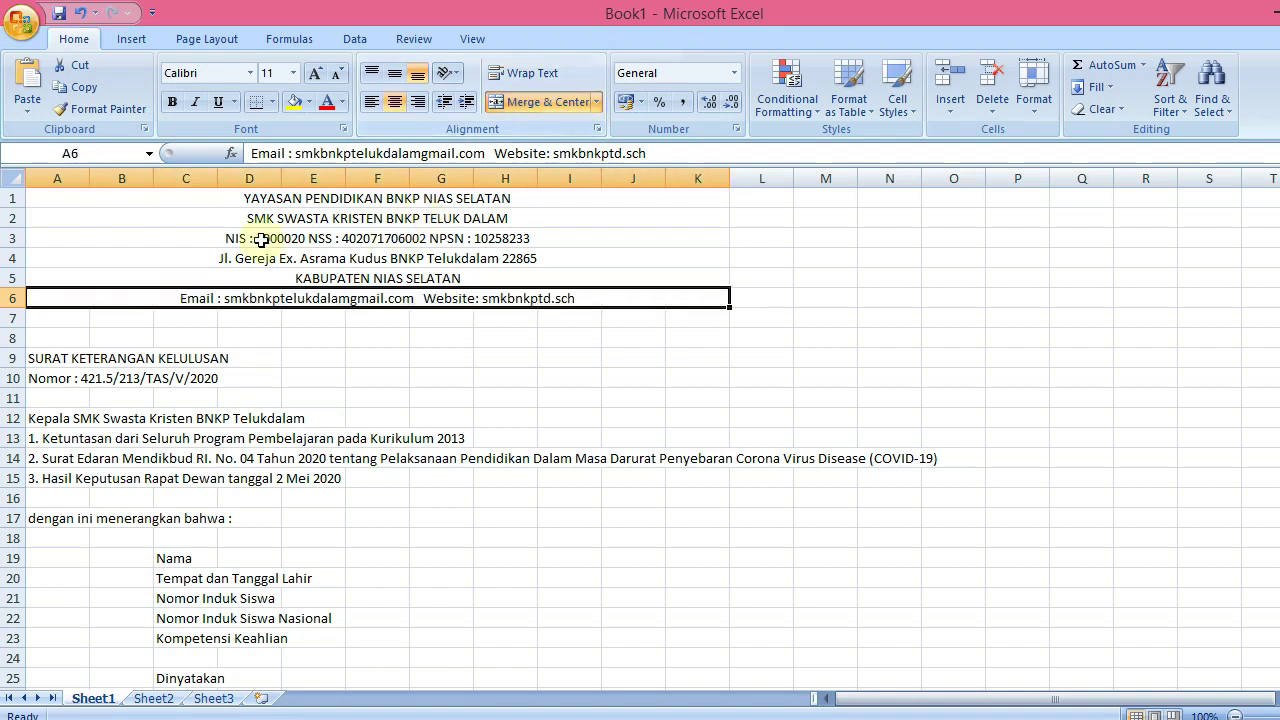
# Check the merged title and regency cells, then select the entire sheet
pyautogui.click(268, 199)
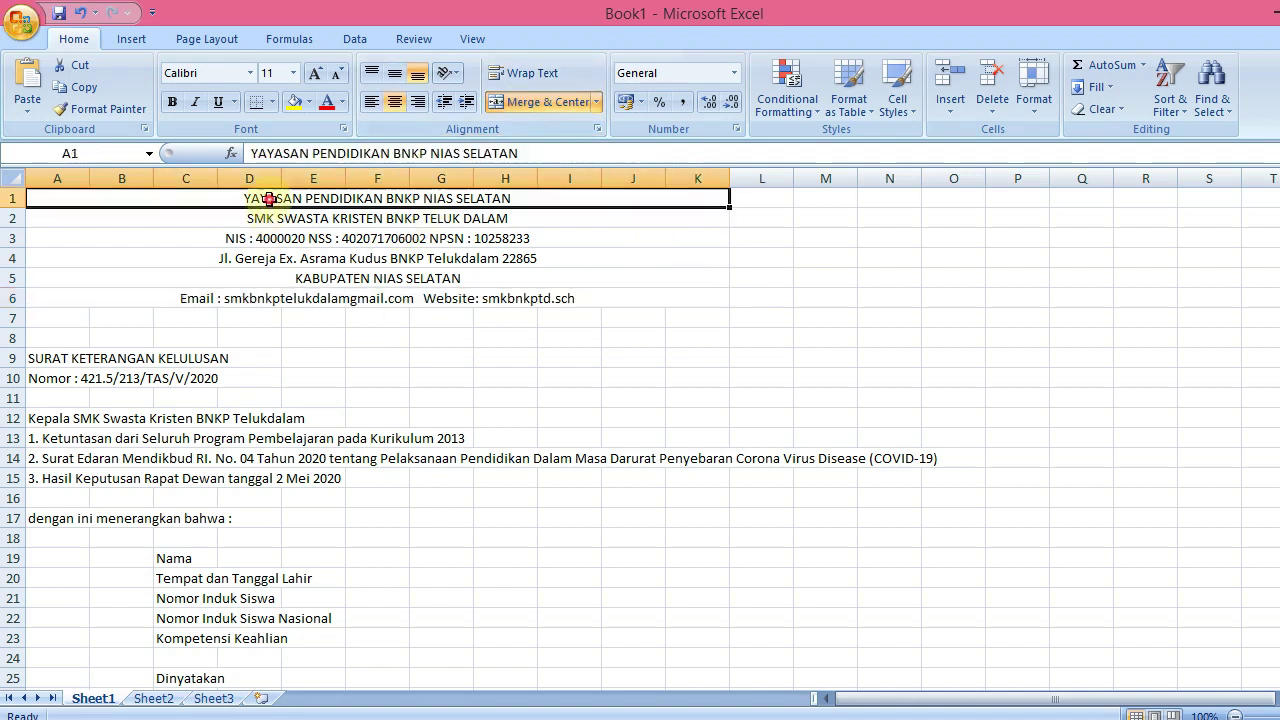
pyautogui.click(417, 280)
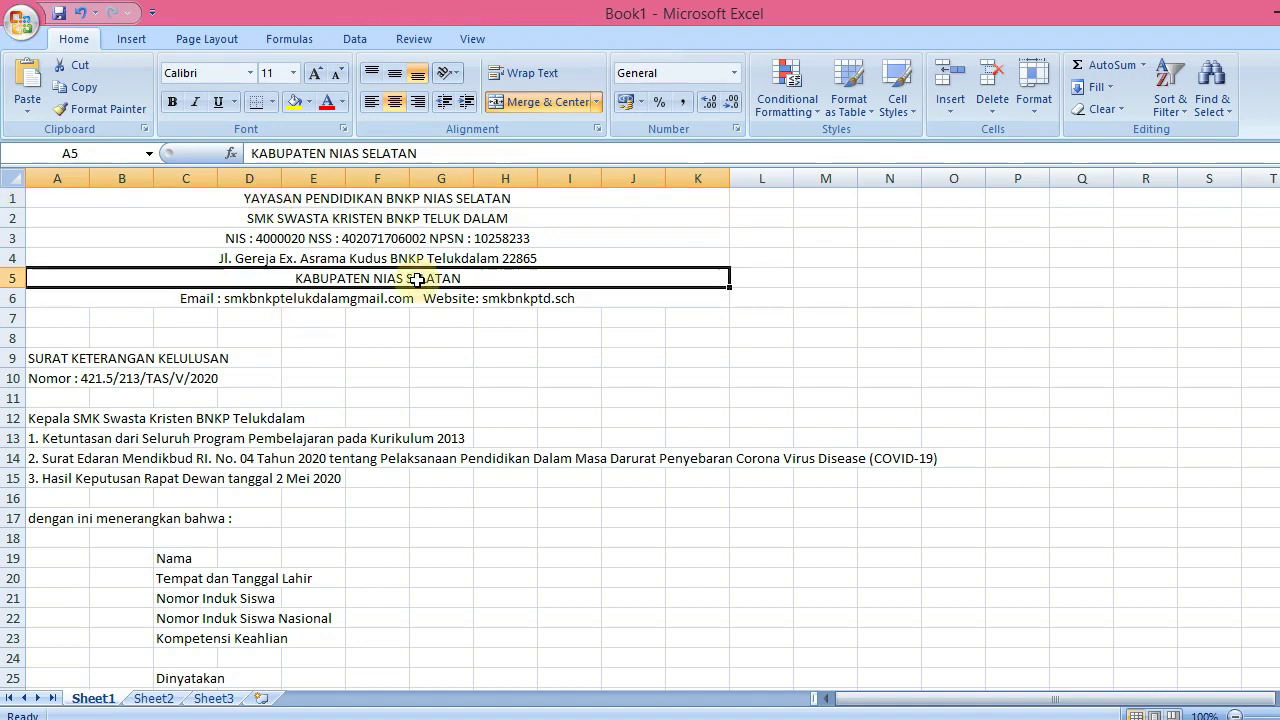
pyautogui.hotkey('ctrl', 'a')
pyautogui.click(722, 395)
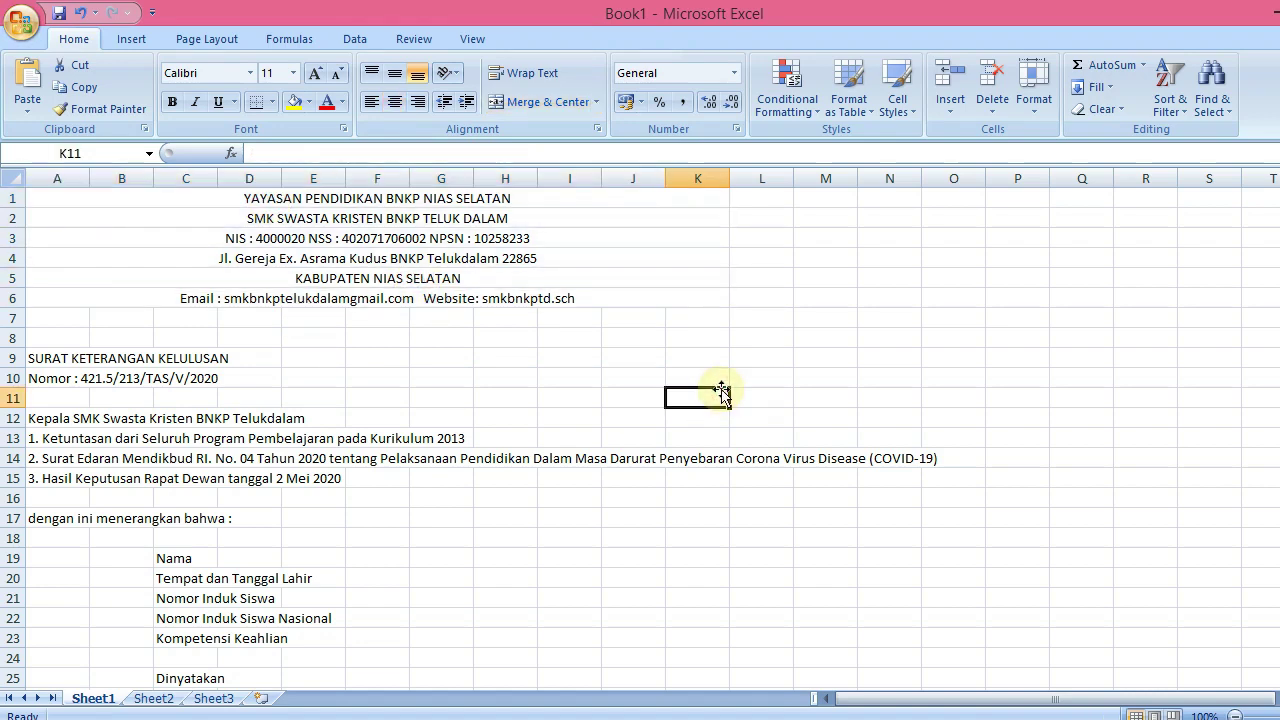
pyautogui.hotkey('ctrl', 'a')
# Set the whole sheet's font to Times New Roman and narrow column A to width 4.14
pyautogui.click(204, 75)
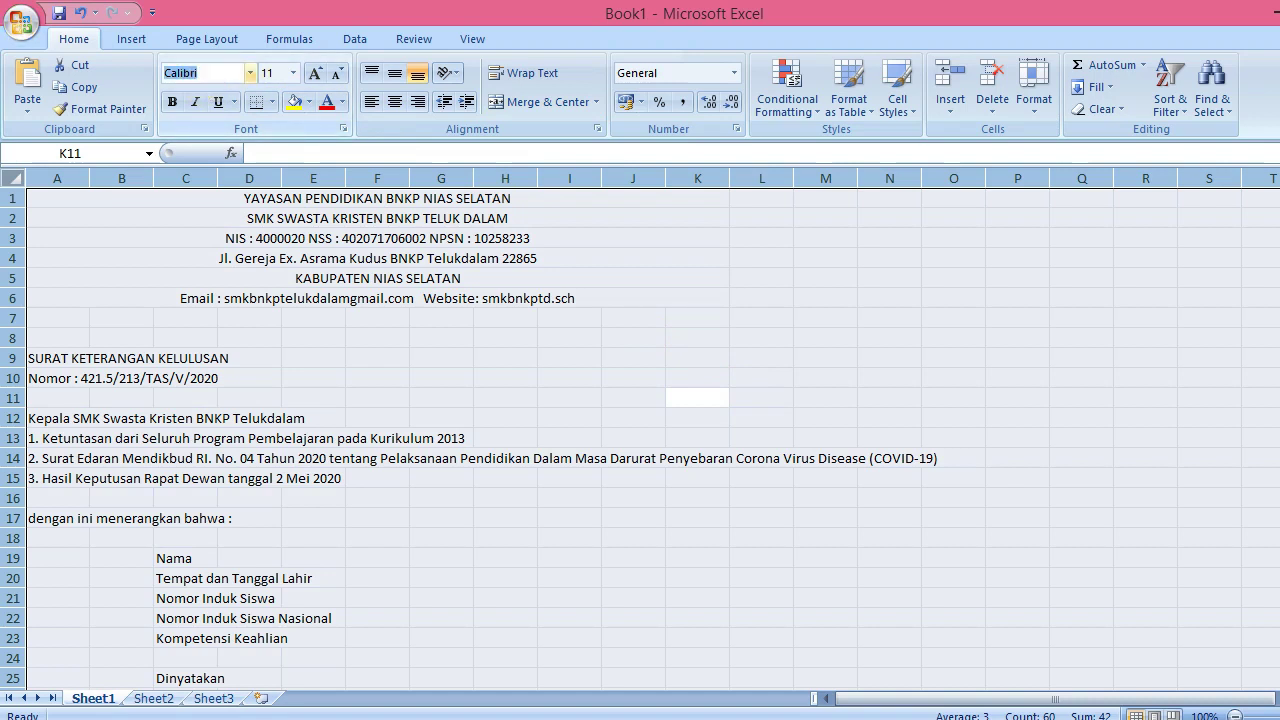
pyautogui.write('Times New Rom')
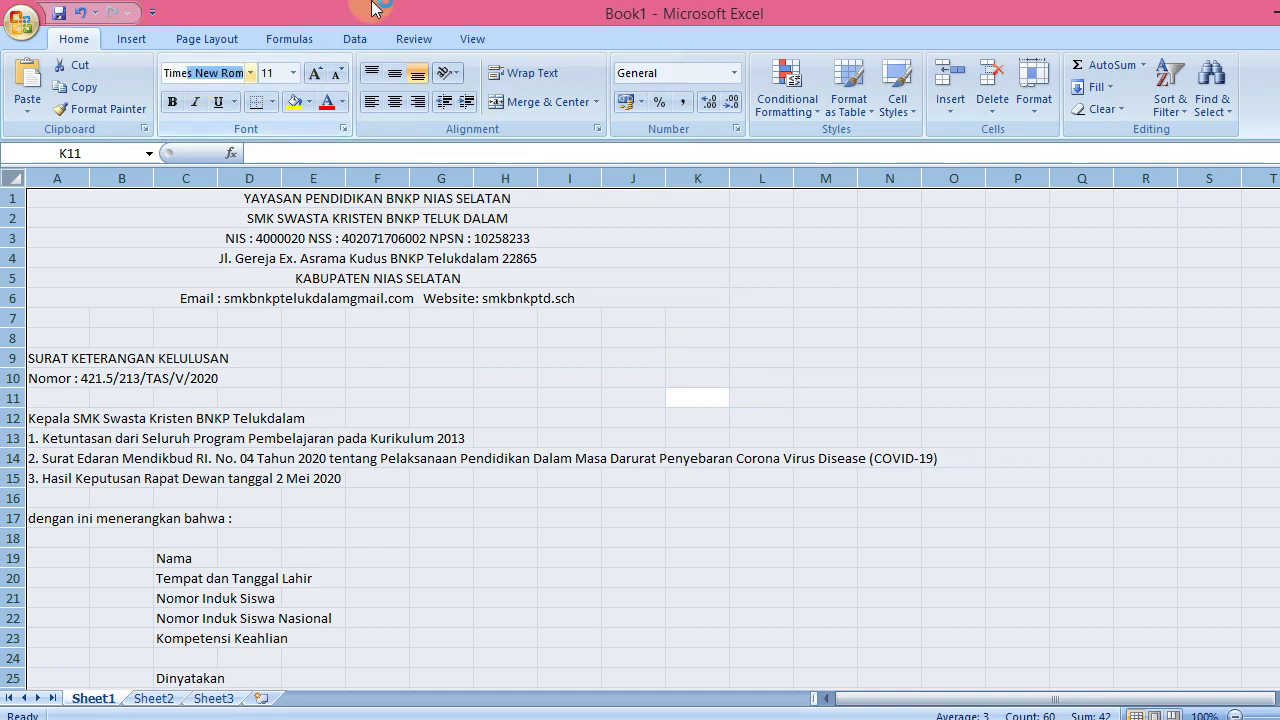
pyautogui.press('Return')
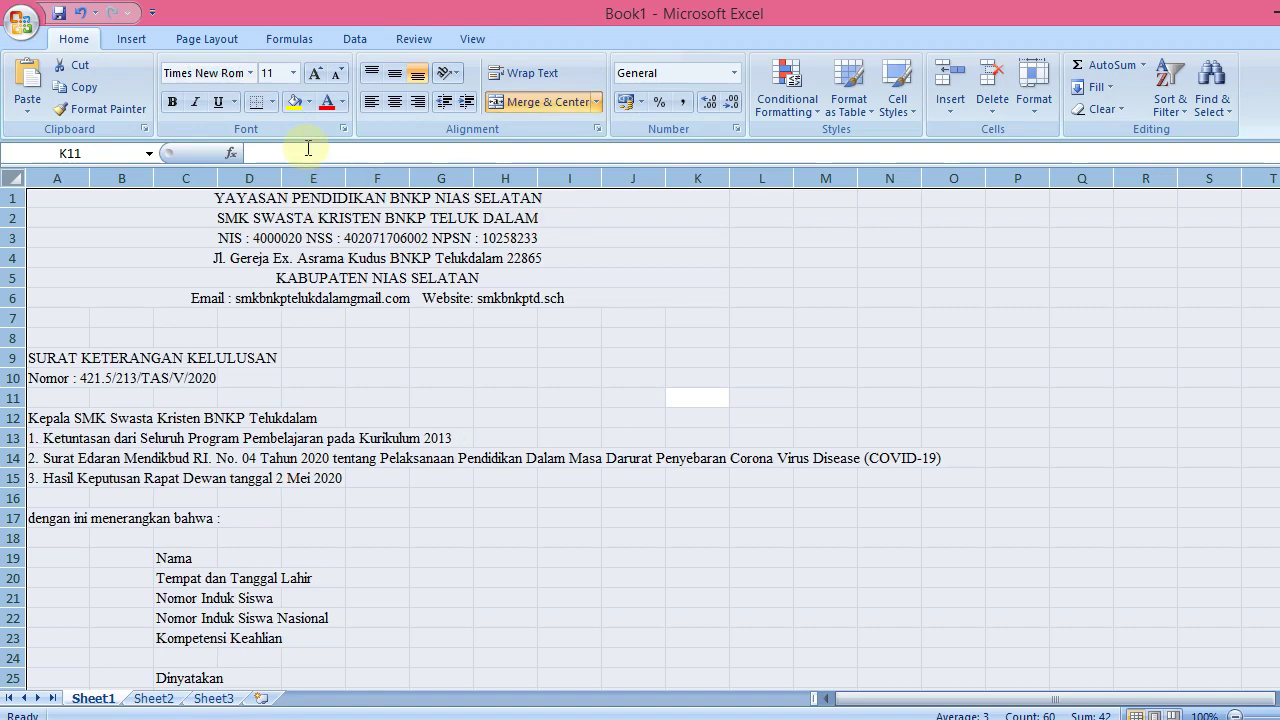
pyautogui.click(660, 417)
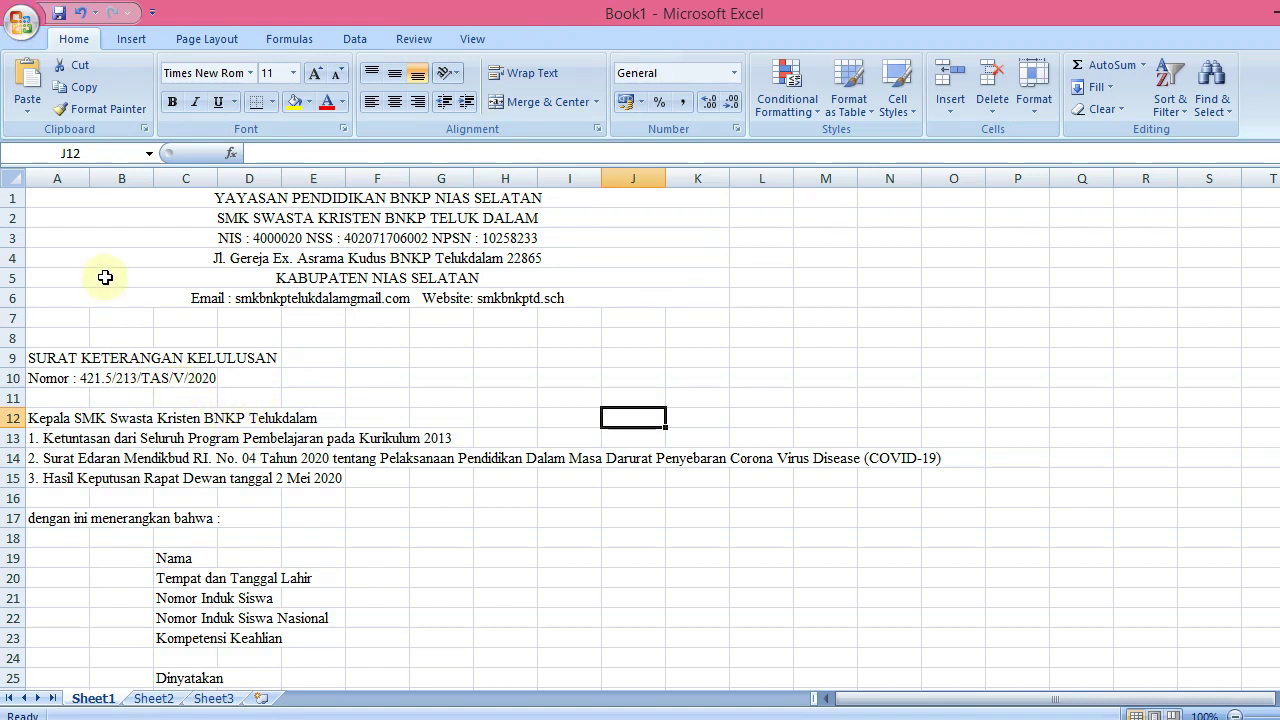
pyautogui.moveTo(90, 180)
pyautogui.mouseDown()
pyautogui.moveTo(62, 181)
pyautogui.moveTo(93, 188)
pyautogui.mouseUp()
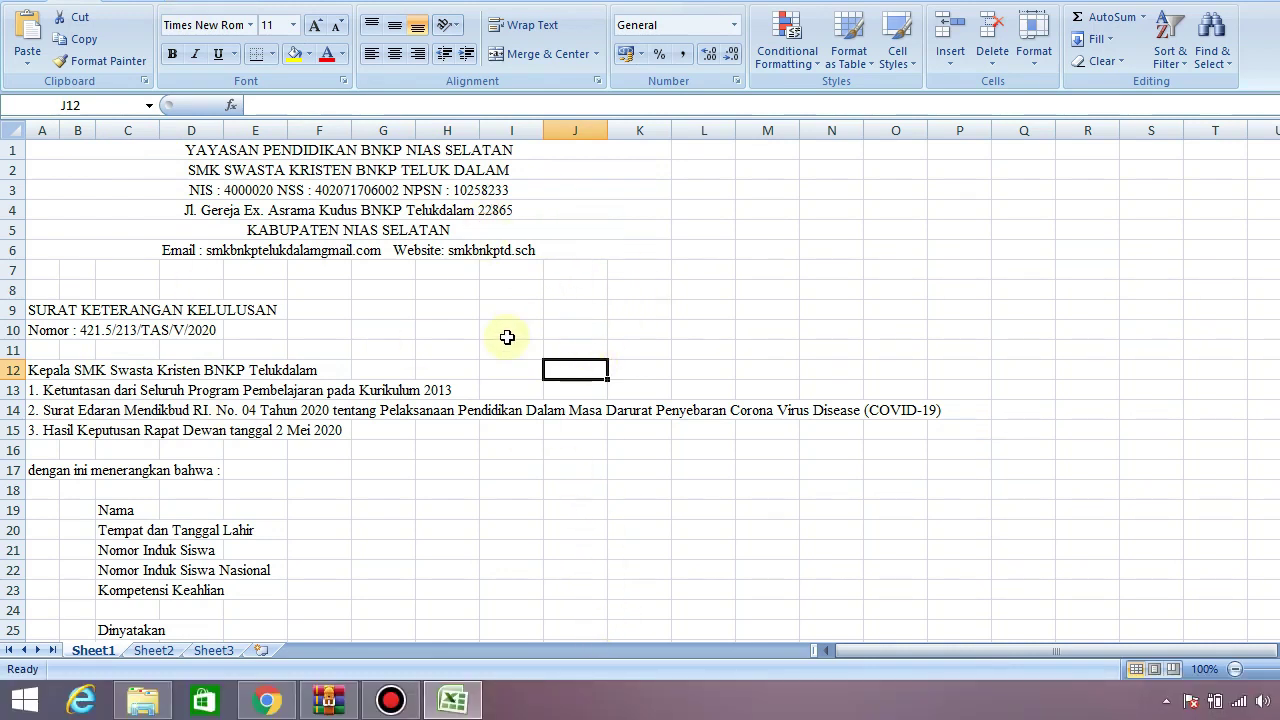
# Switch to Chrome and open the Google homepage
pyautogui.moveTo(279, 706)
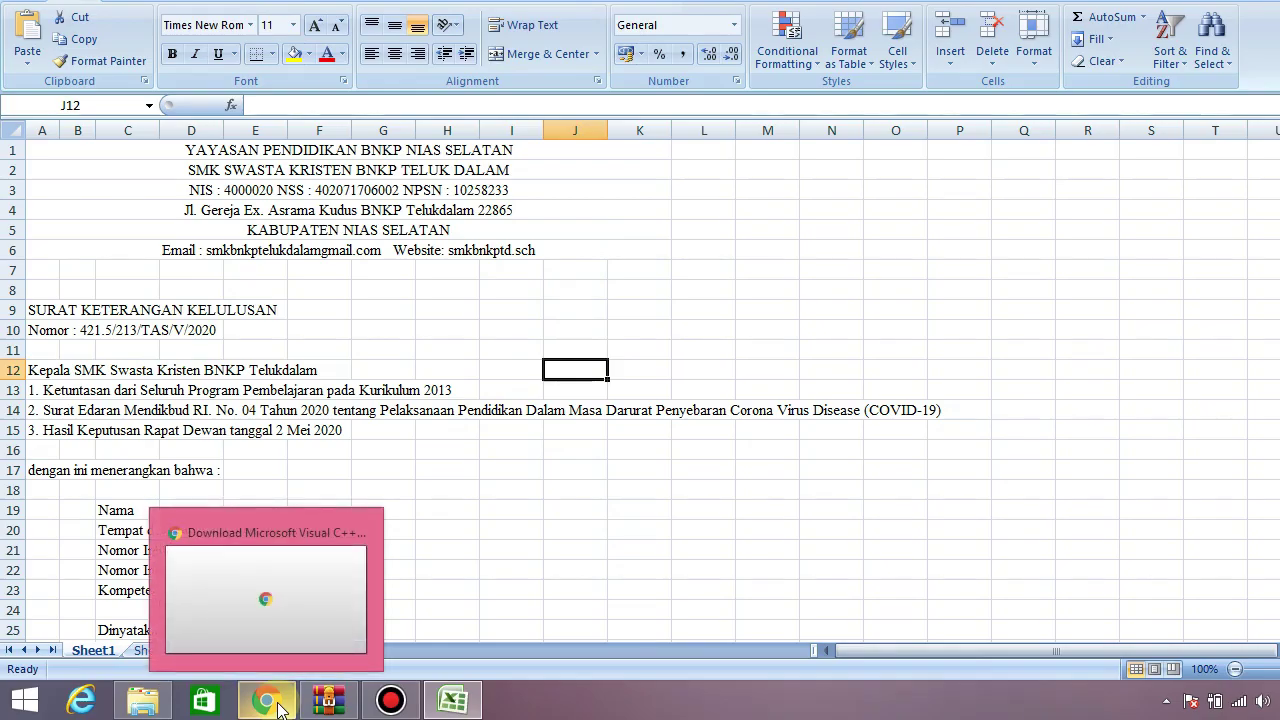
pyautogui.click(265, 585)
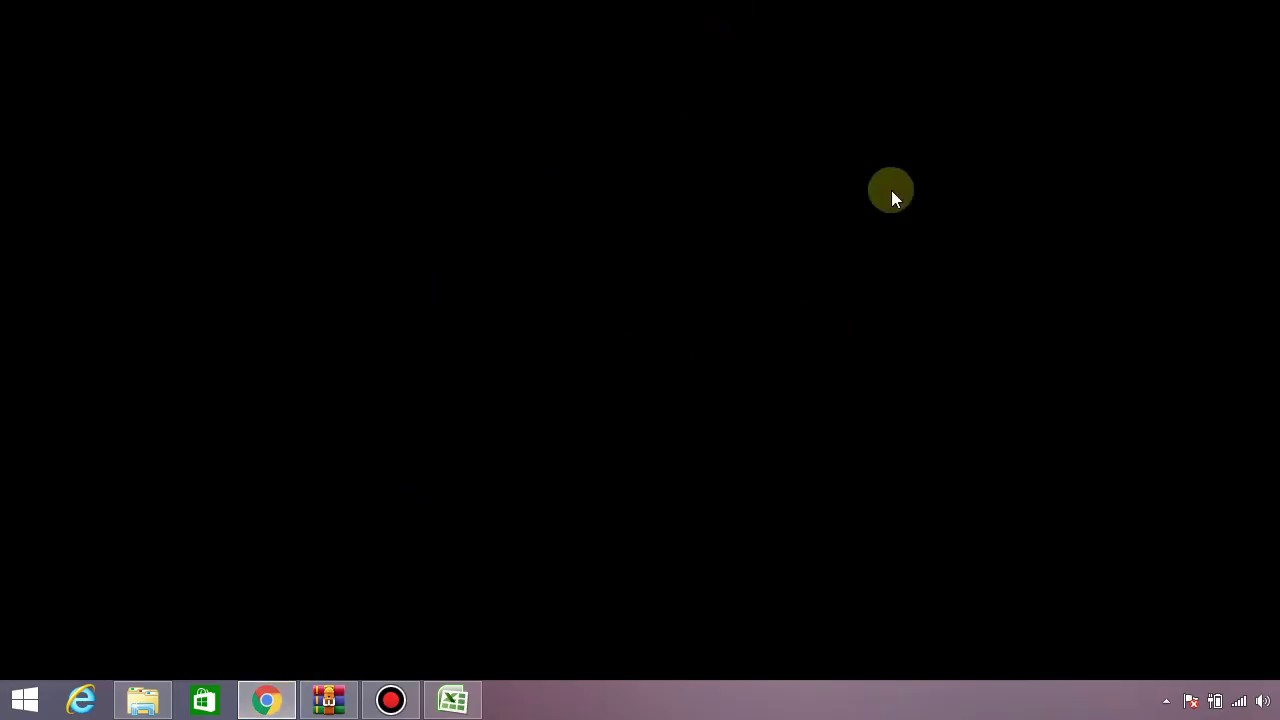
pyautogui.moveTo(1203, 18)
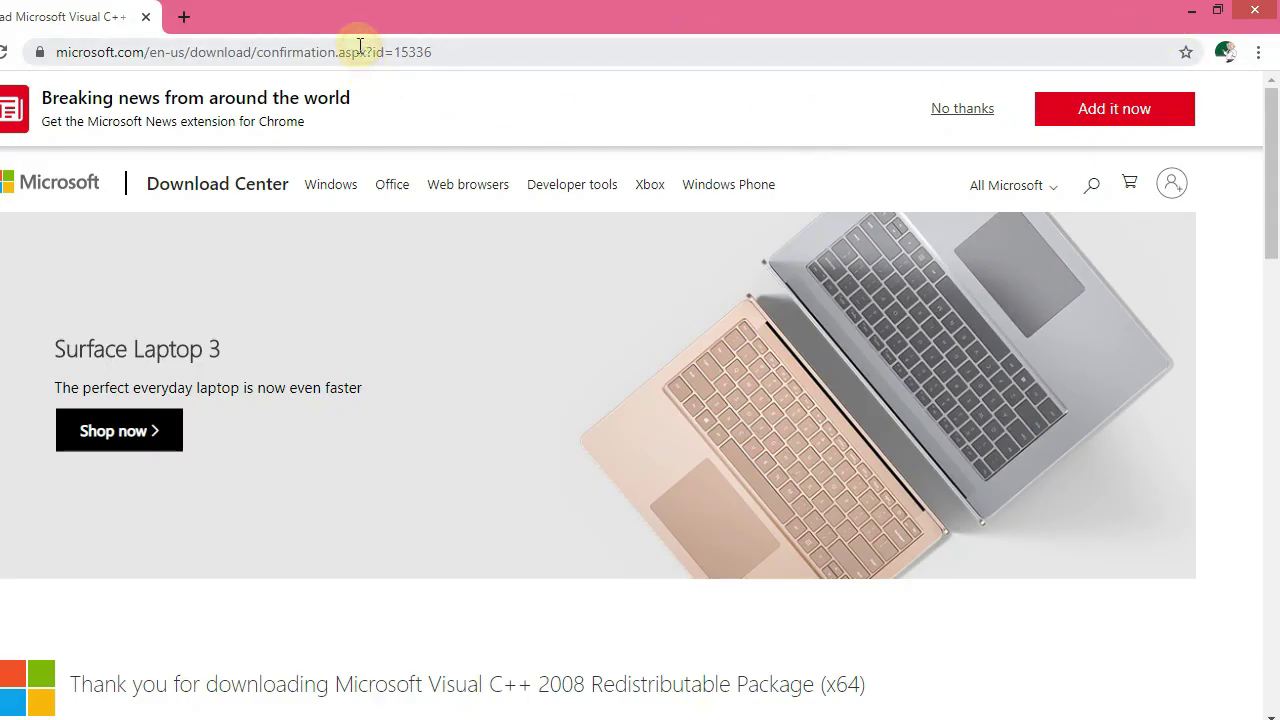
pyautogui.click(478, 47)
pyautogui.click(480, 47)
pyautogui.hotkey('ctrl', 'a')
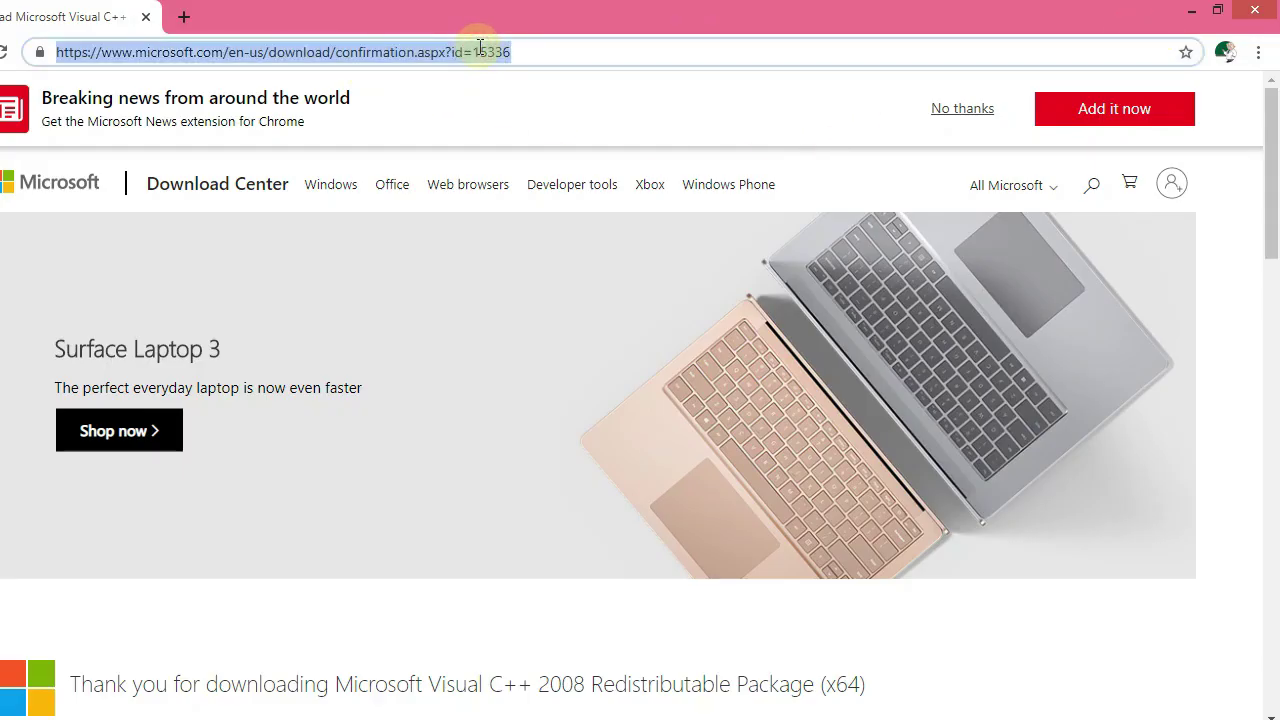
pyautogui.write('GOO')
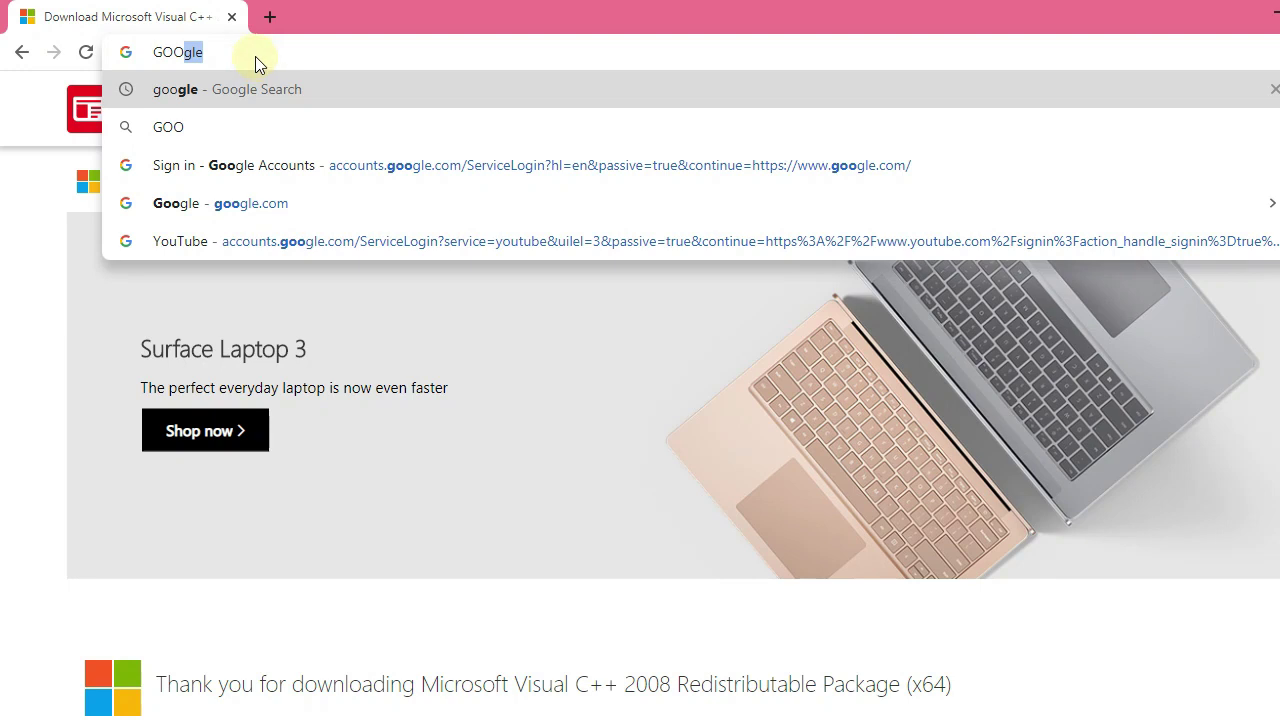
pyautogui.press('Return')
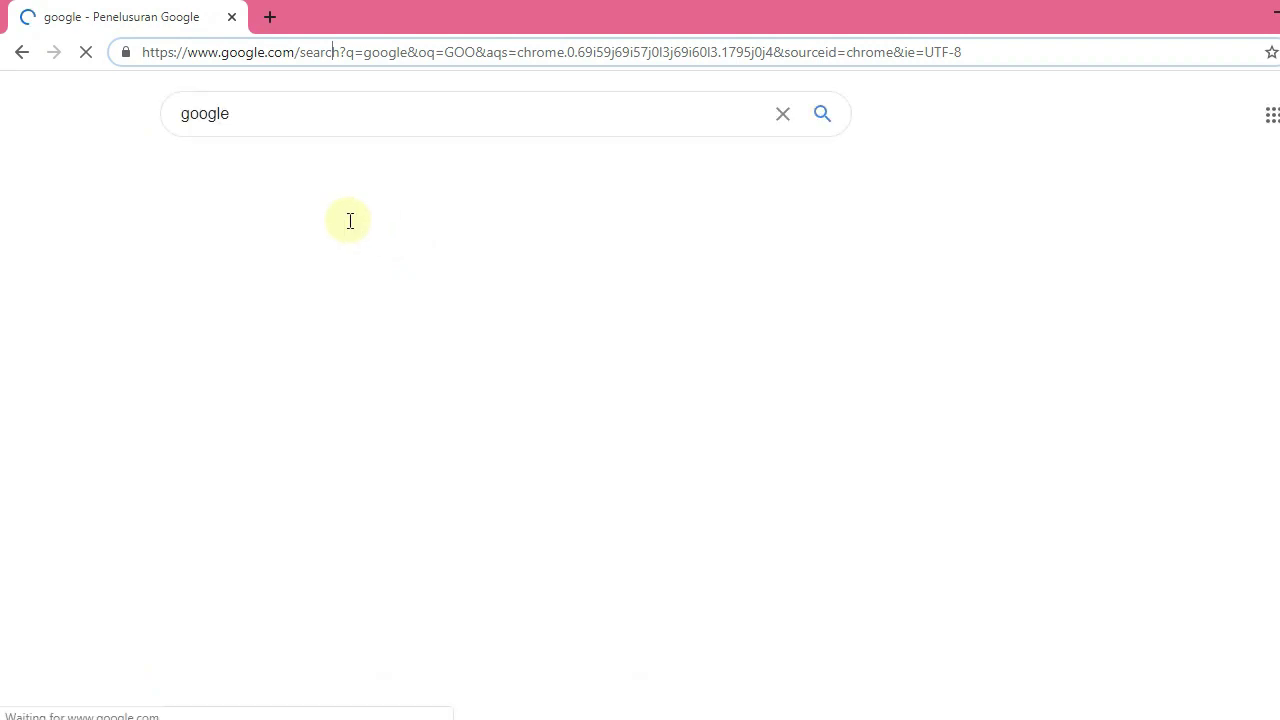
pyautogui.click(306, 109)
pyautogui.moveTo(306, 109); pyautogui.dragTo(184, 108)
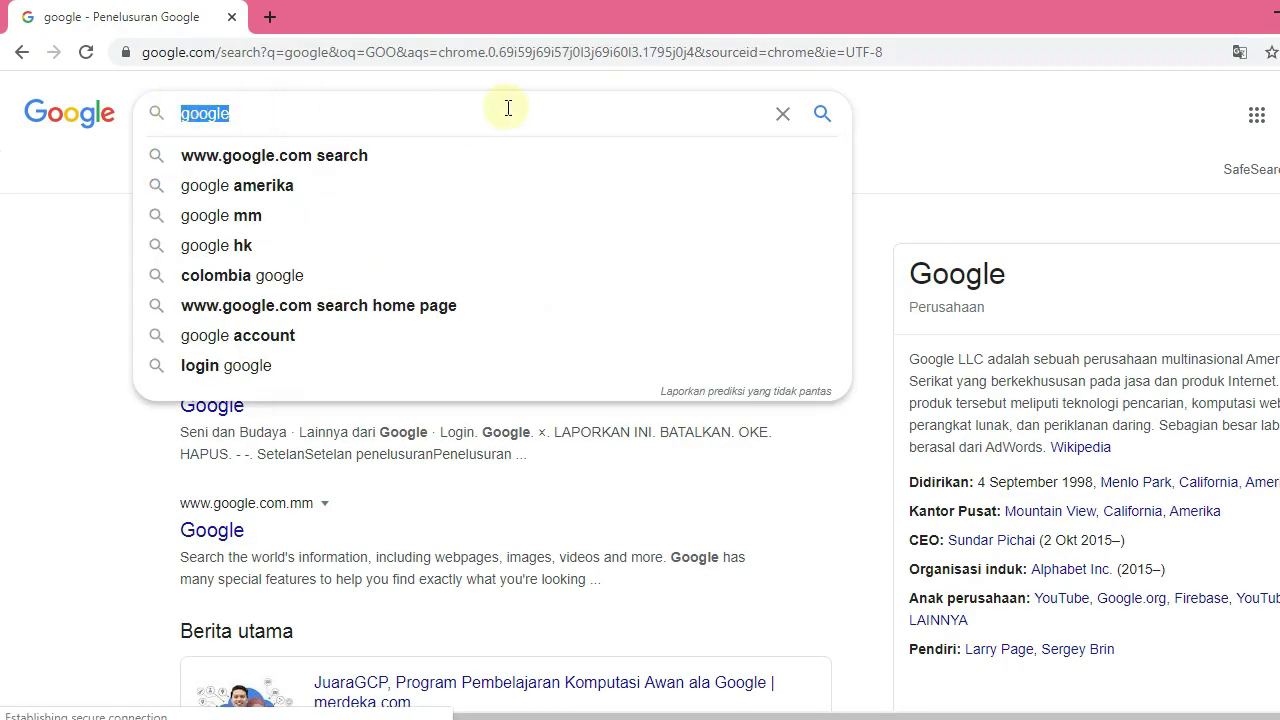
pyautogui.click(934, 104)
pyautogui.click(229, 285)
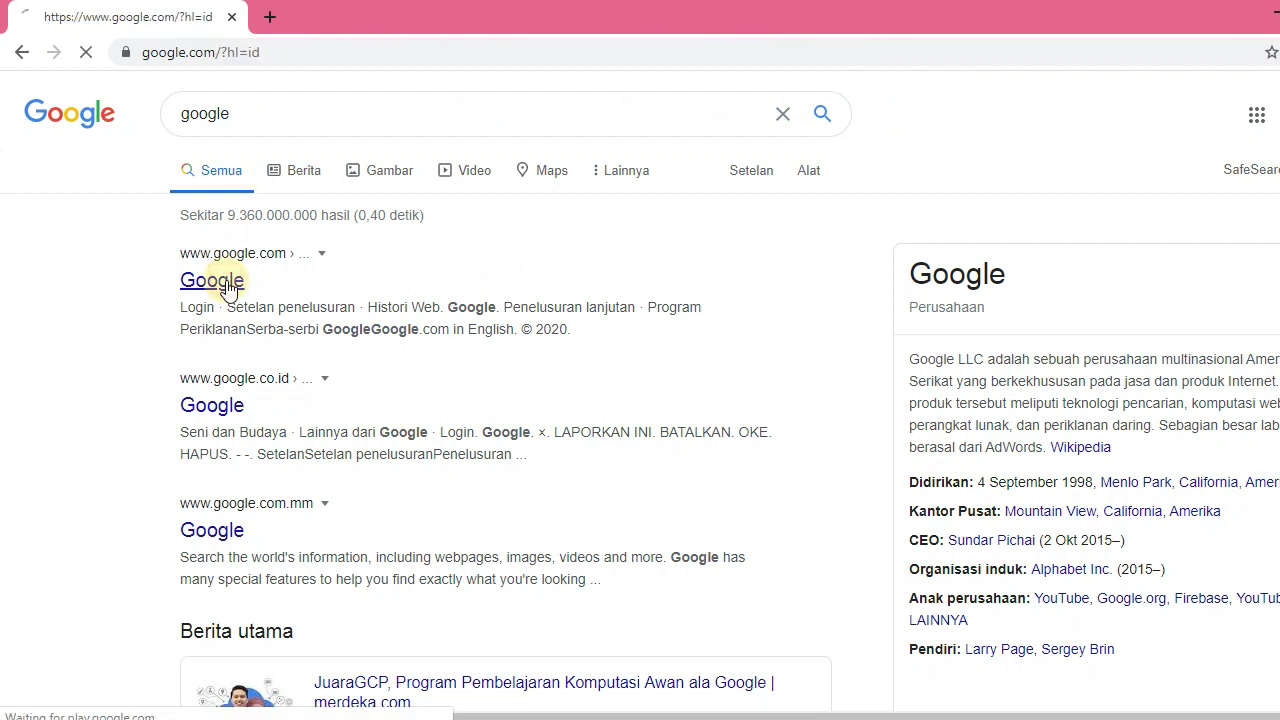
# Search Google Images for 'logo bnkp' and preview the black-and-white BNKP logo
pyautogui.click(497, 368)
pyautogui.write('l')
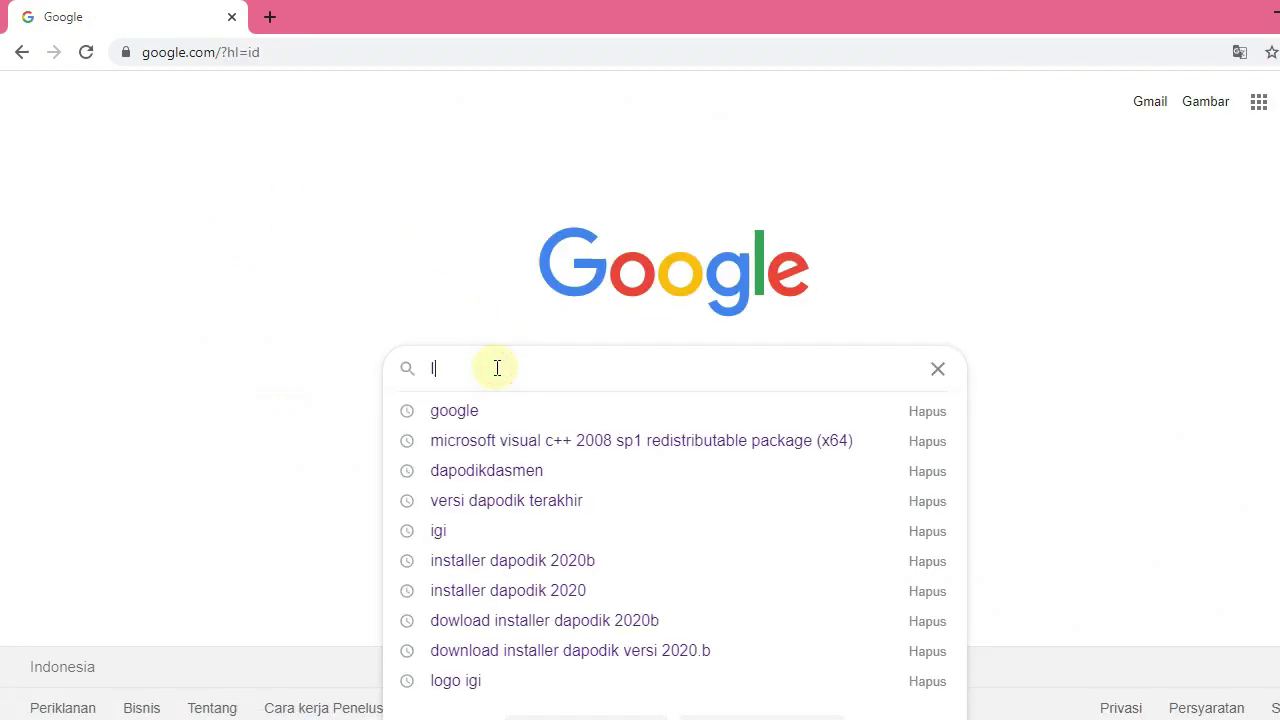
pyautogui.write('ogo bnkp')
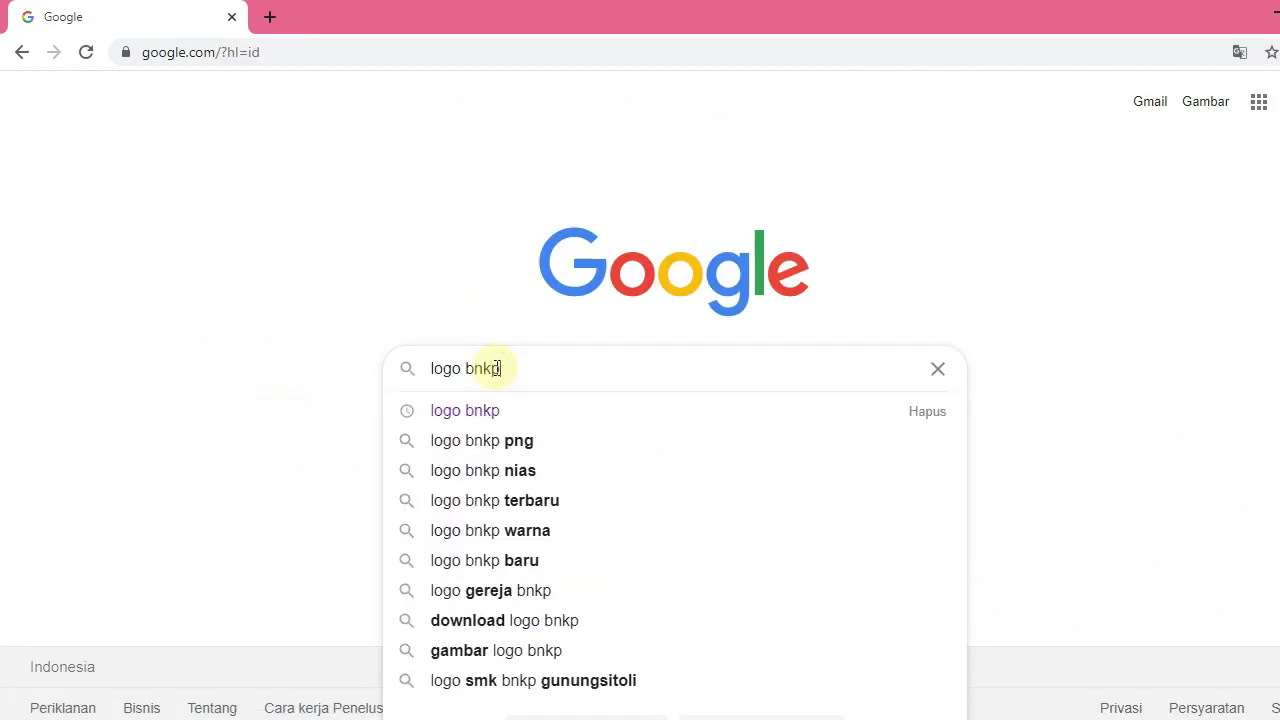
pyautogui.press('Return')
pyautogui.click(241, 404)
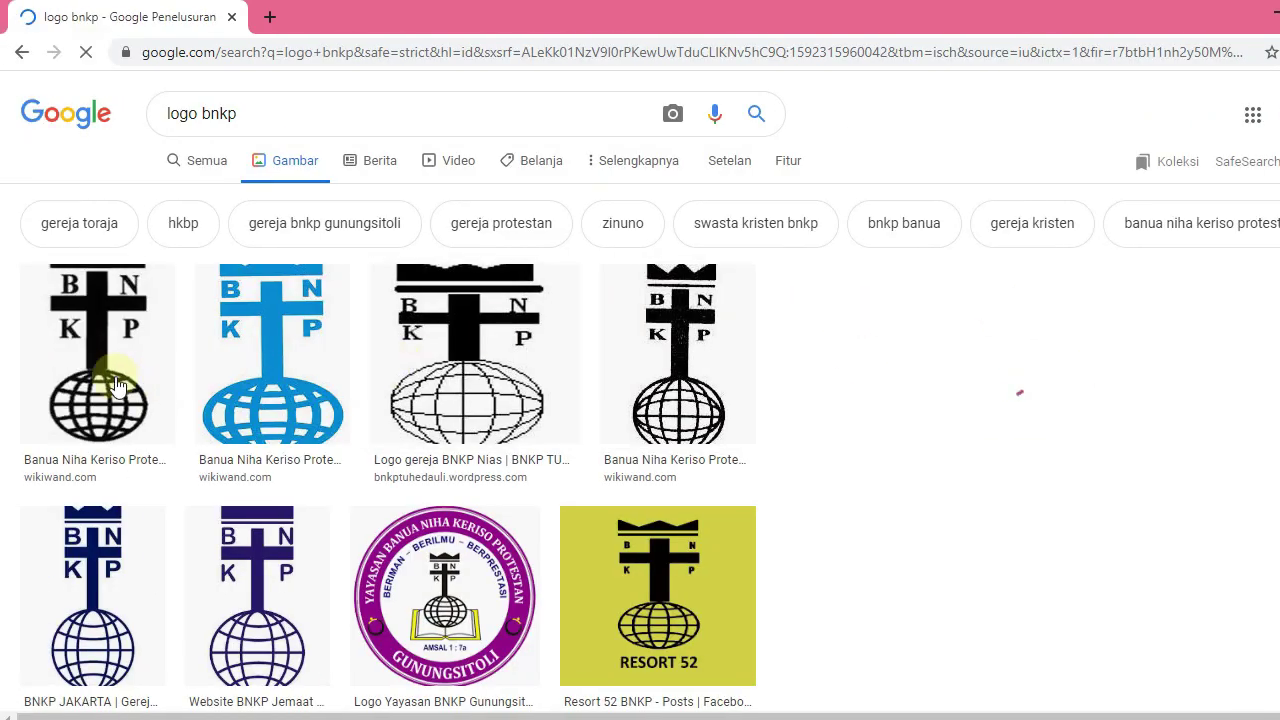
pyautogui.click(25, 370)
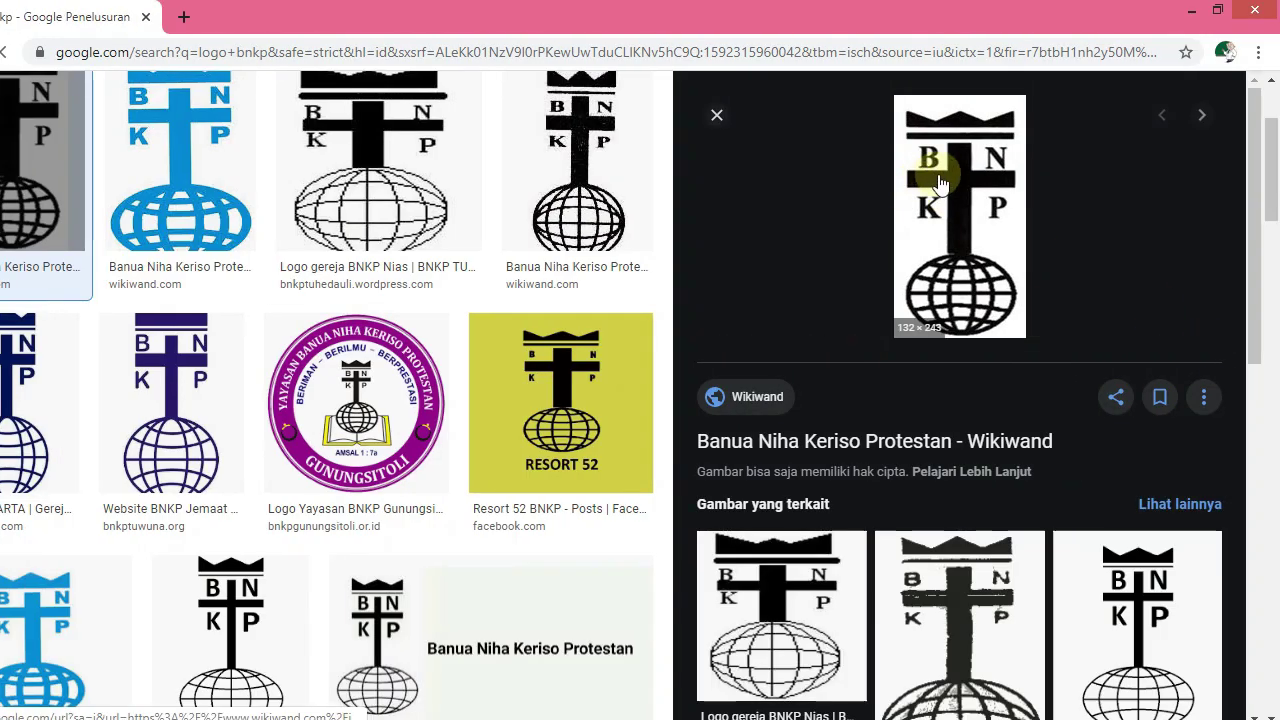
# Save the previewed black-and-white BNKP logo to Documents as Logo_BNKP.png
pyautogui.rightClick(940, 183)
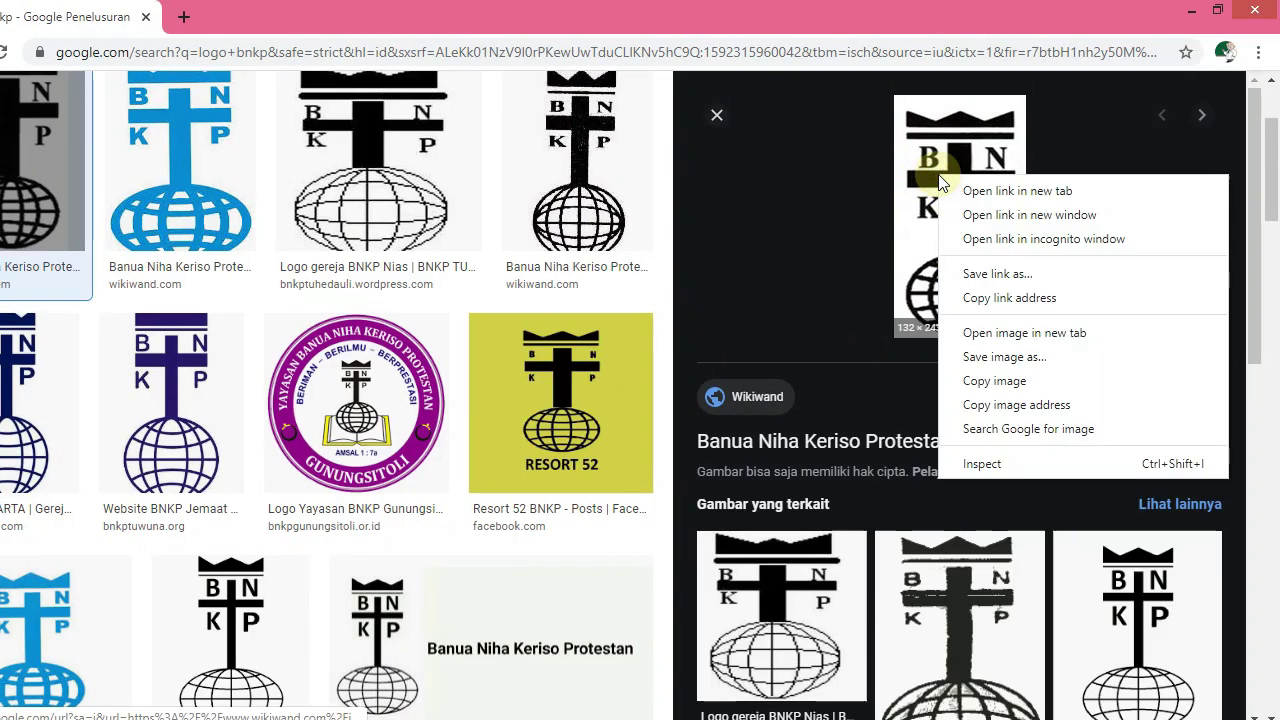
pyautogui.click(965, 356)
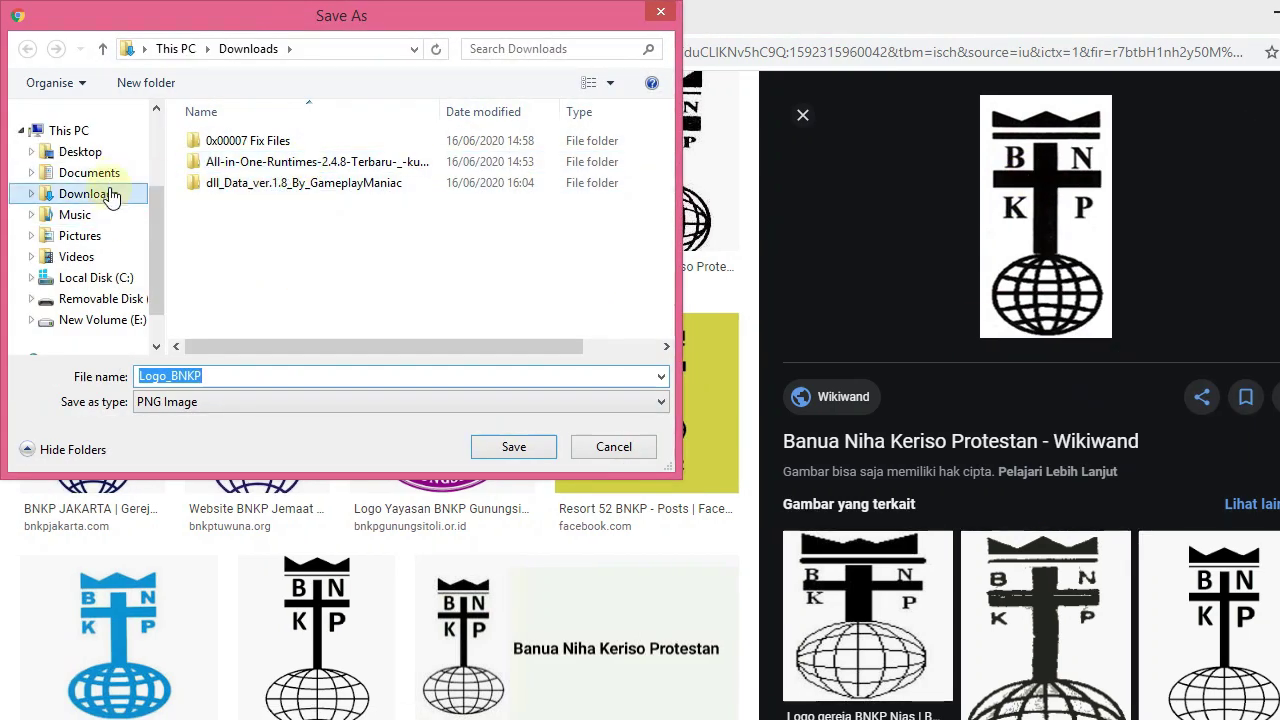
pyautogui.click(106, 172)
pyautogui.click(250, 382)
pyautogui.click(488, 455)
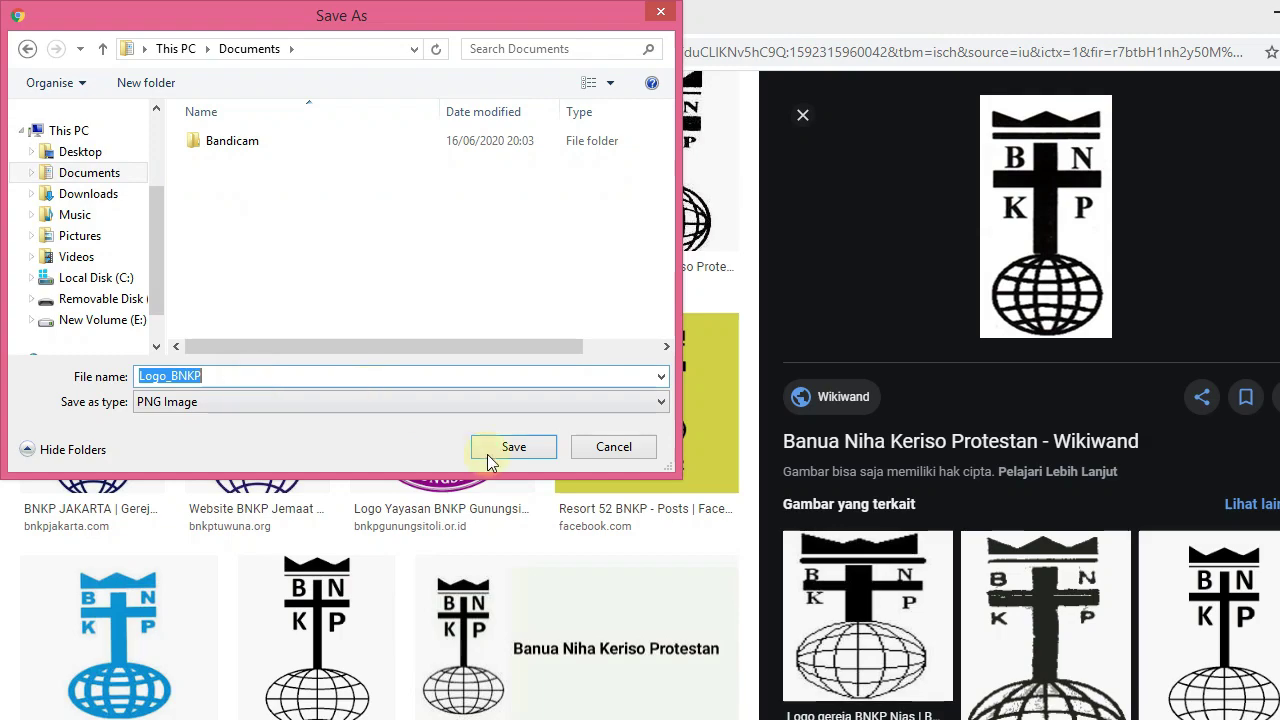
pyautogui.click(505, 452)
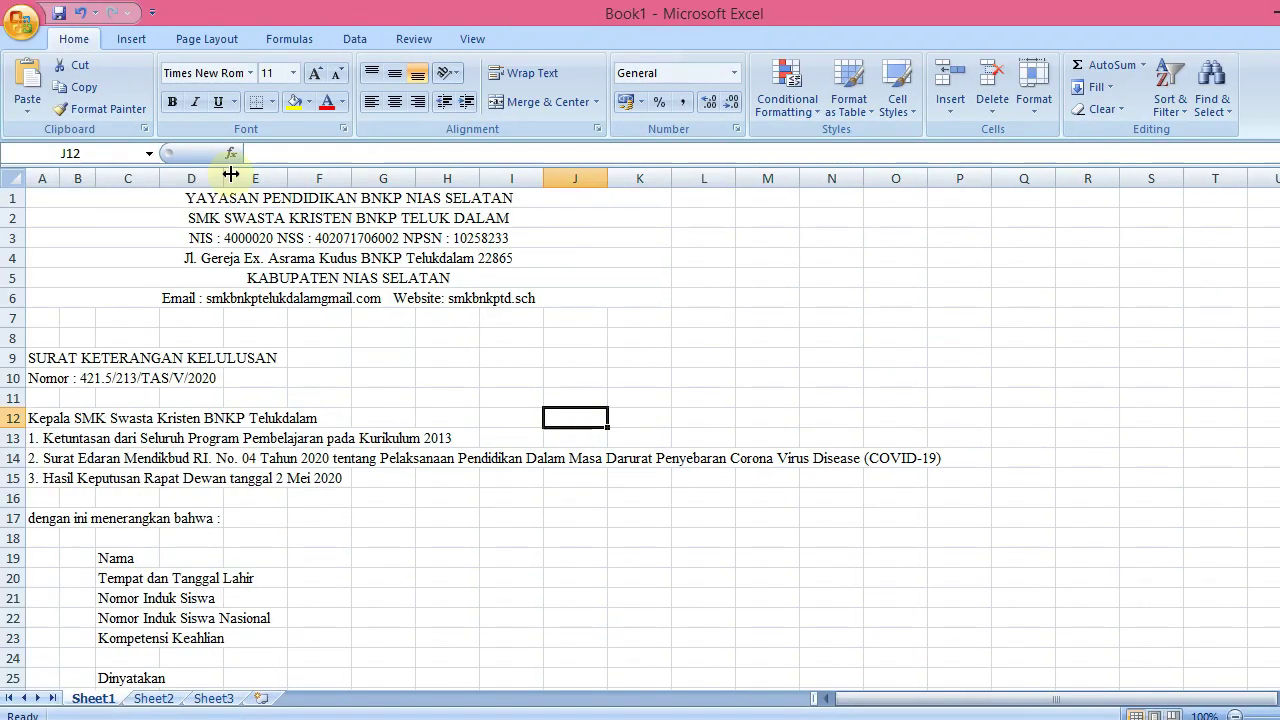
# Start inserting a picture and choose Logo_BNKP from the Documents folder
pyautogui.click(133, 40)
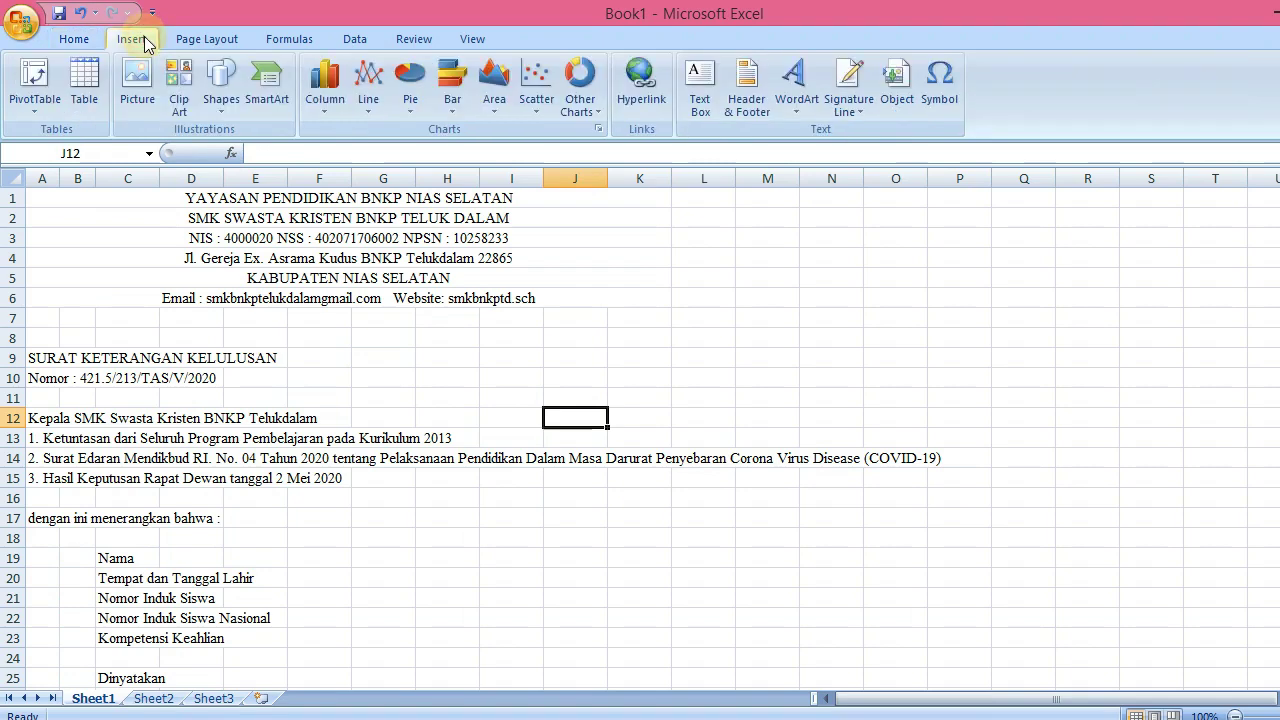
pyautogui.click(137, 86)
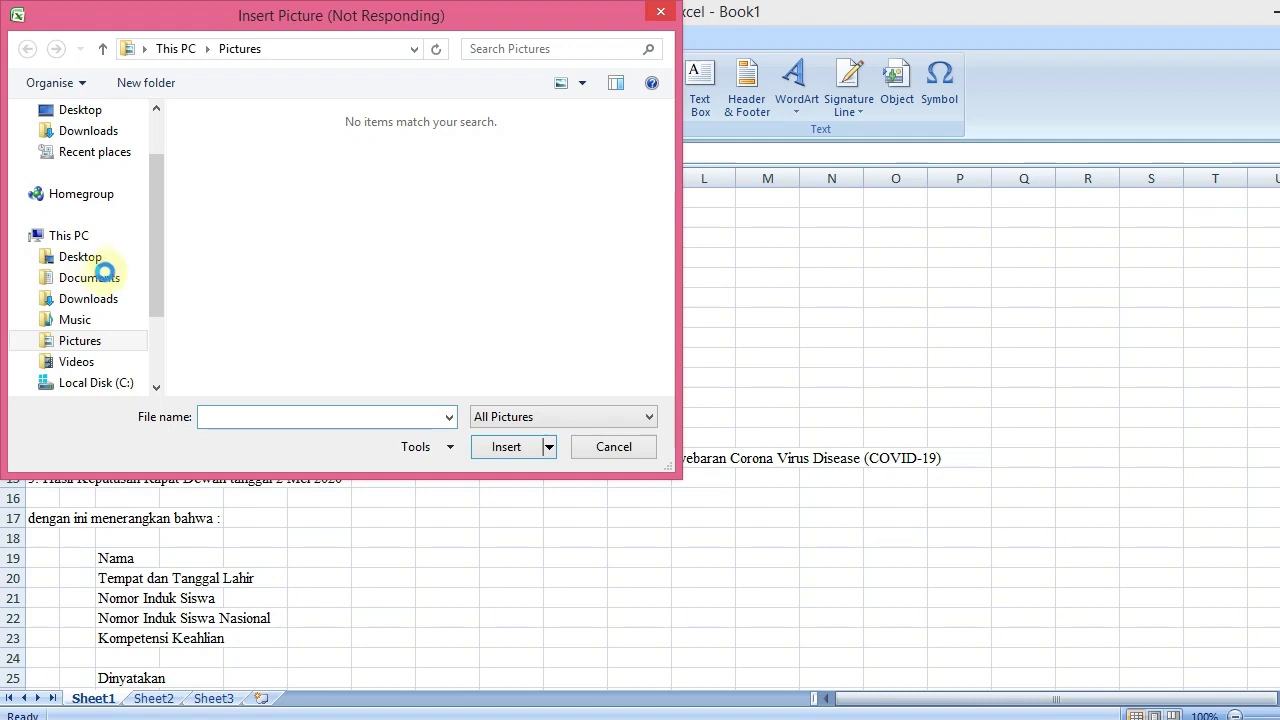
pyautogui.click(92, 277)
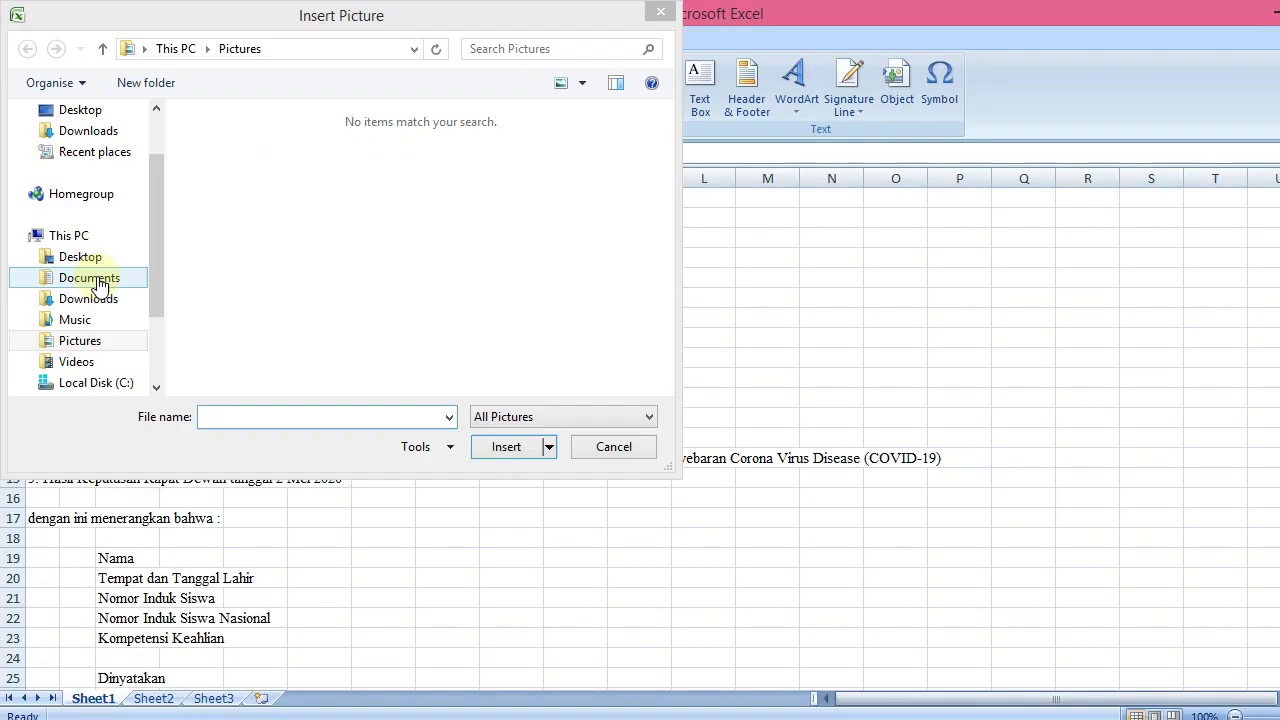
pyautogui.click(403, 190)
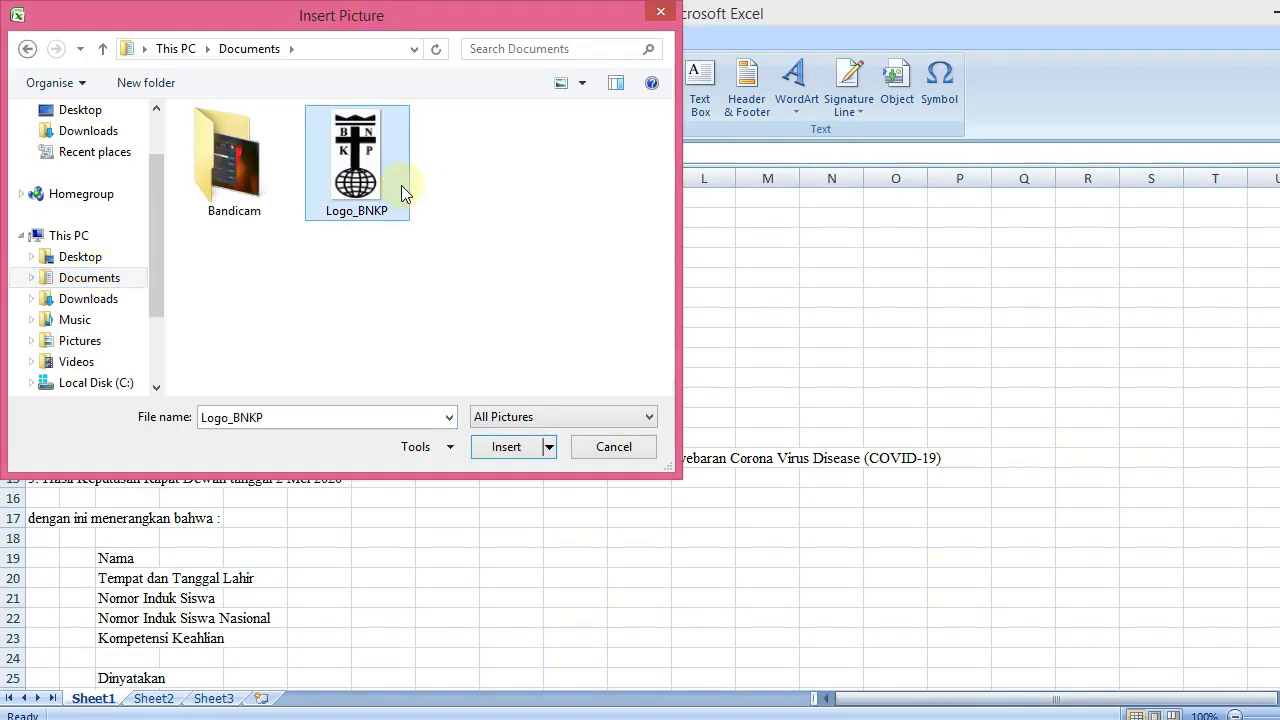
# Insert the Logo_BNKP picture, shrink it, and place it top-left beside letterhead rows 1–6
pyautogui.click(487, 455)
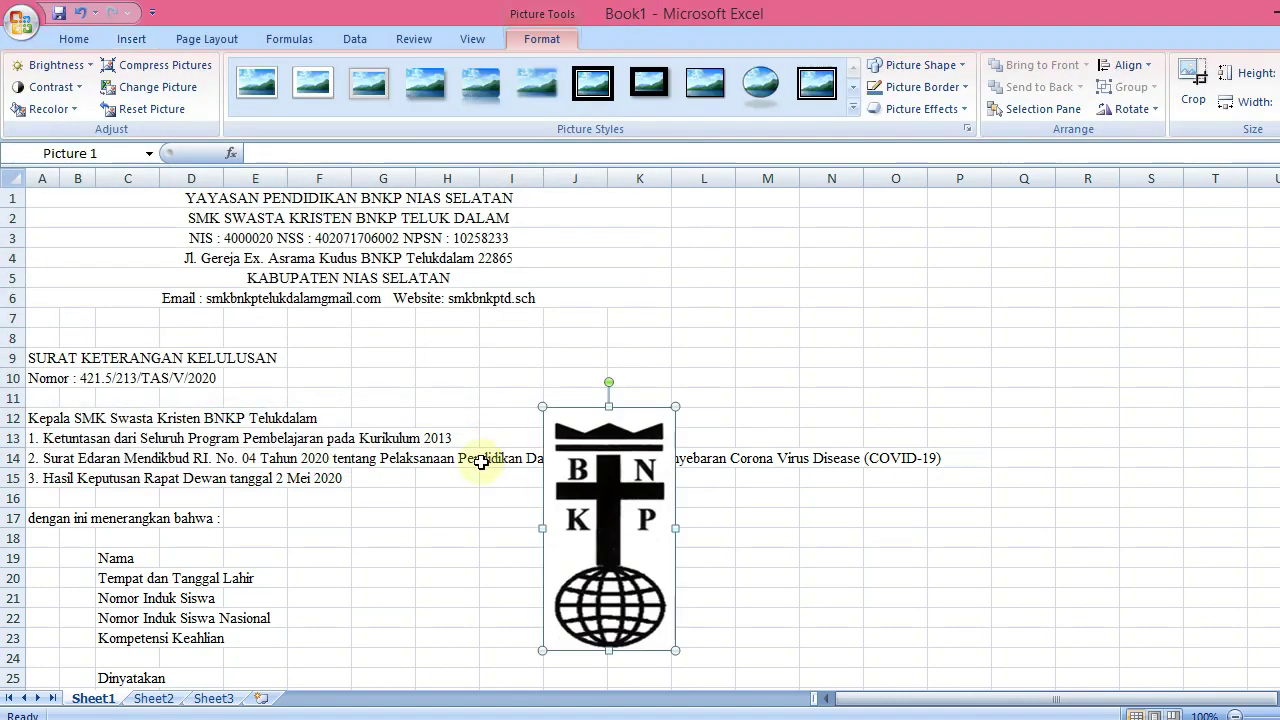
pyautogui.moveTo(595, 470); pyautogui.dragTo(238, 298)
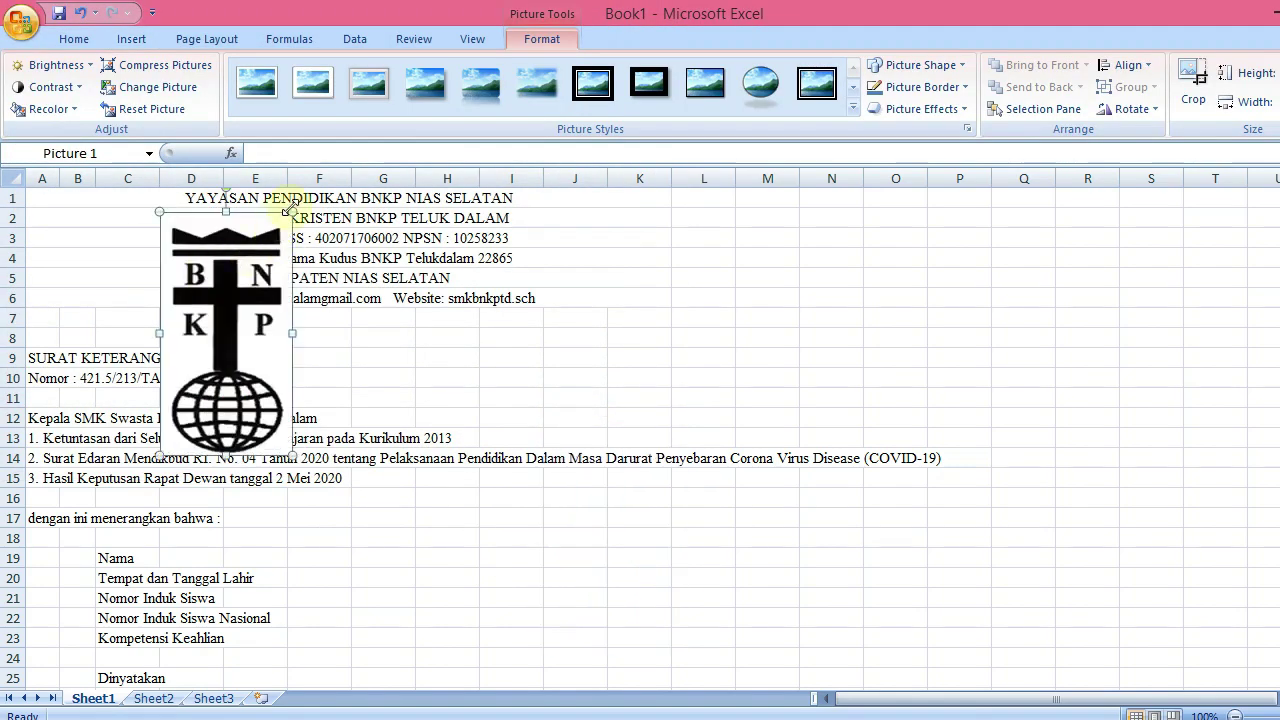
pyautogui.moveTo(292, 212); pyautogui.dragTo(221, 343)
pyautogui.moveTo(203, 400); pyautogui.dragTo(76, 248)
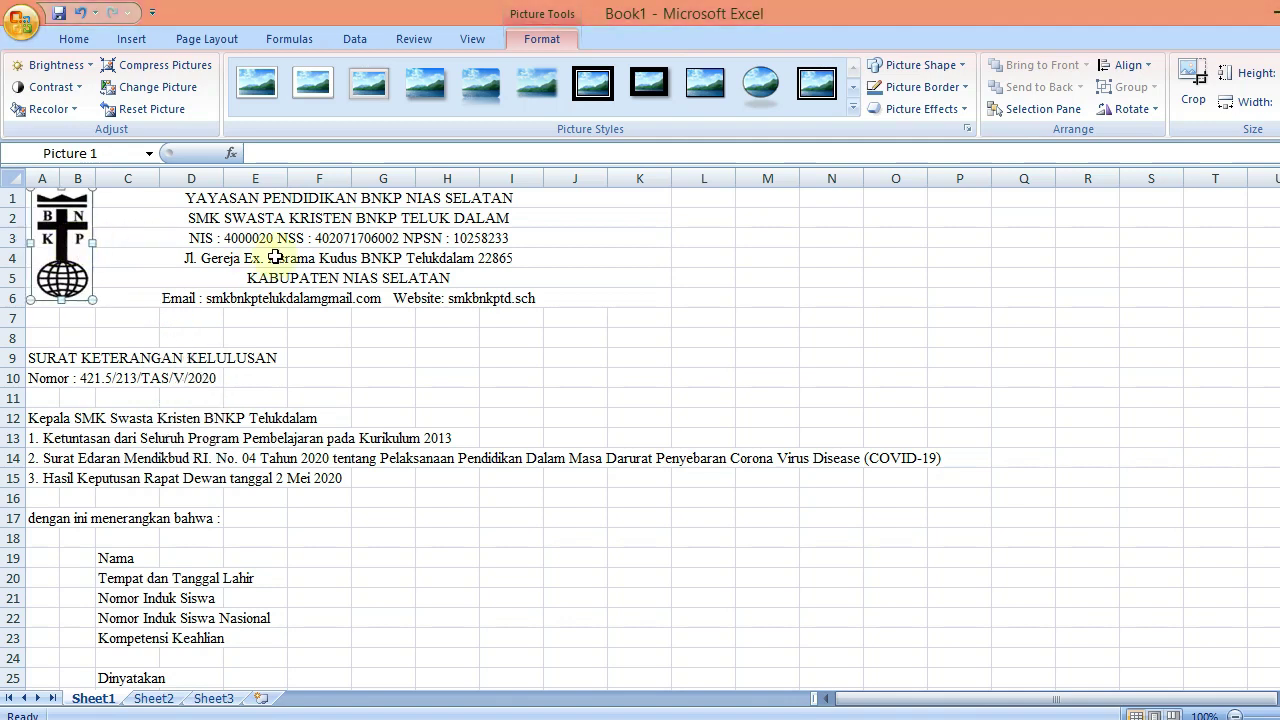
pyautogui.click(555, 277)
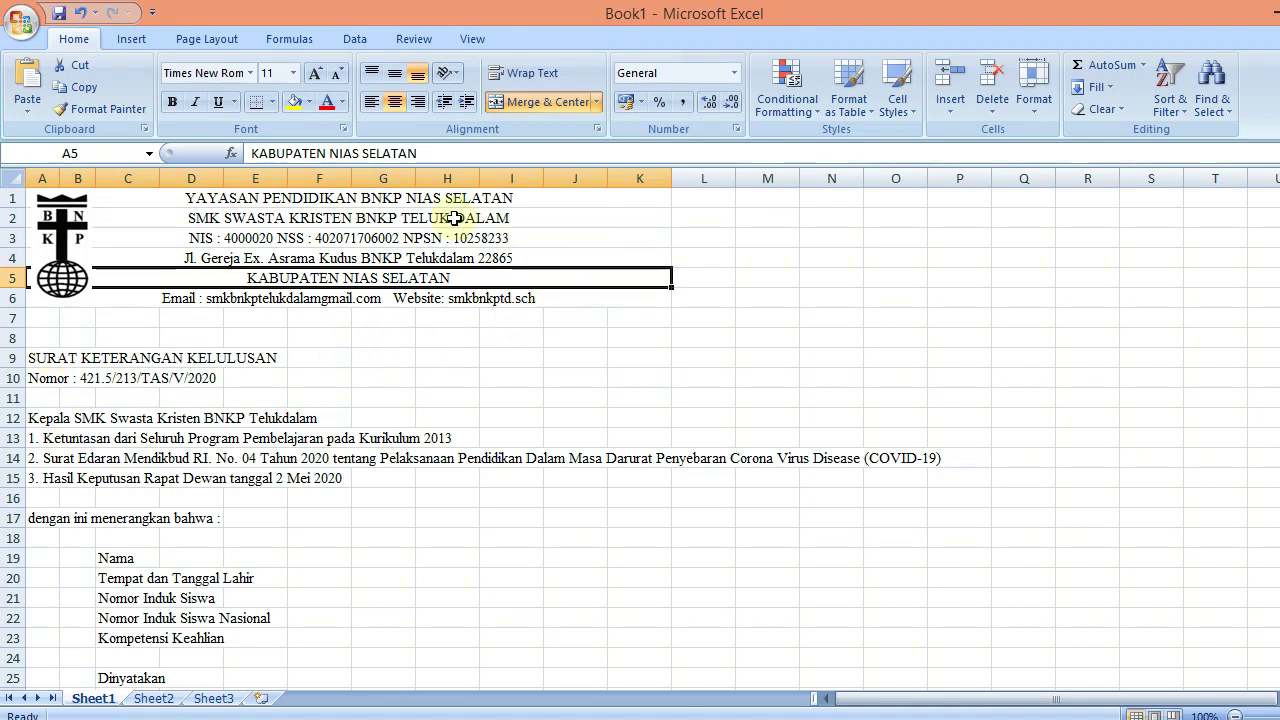
# In Page Setup, keep A4 as the paper size
pyautogui.click(383, 200)
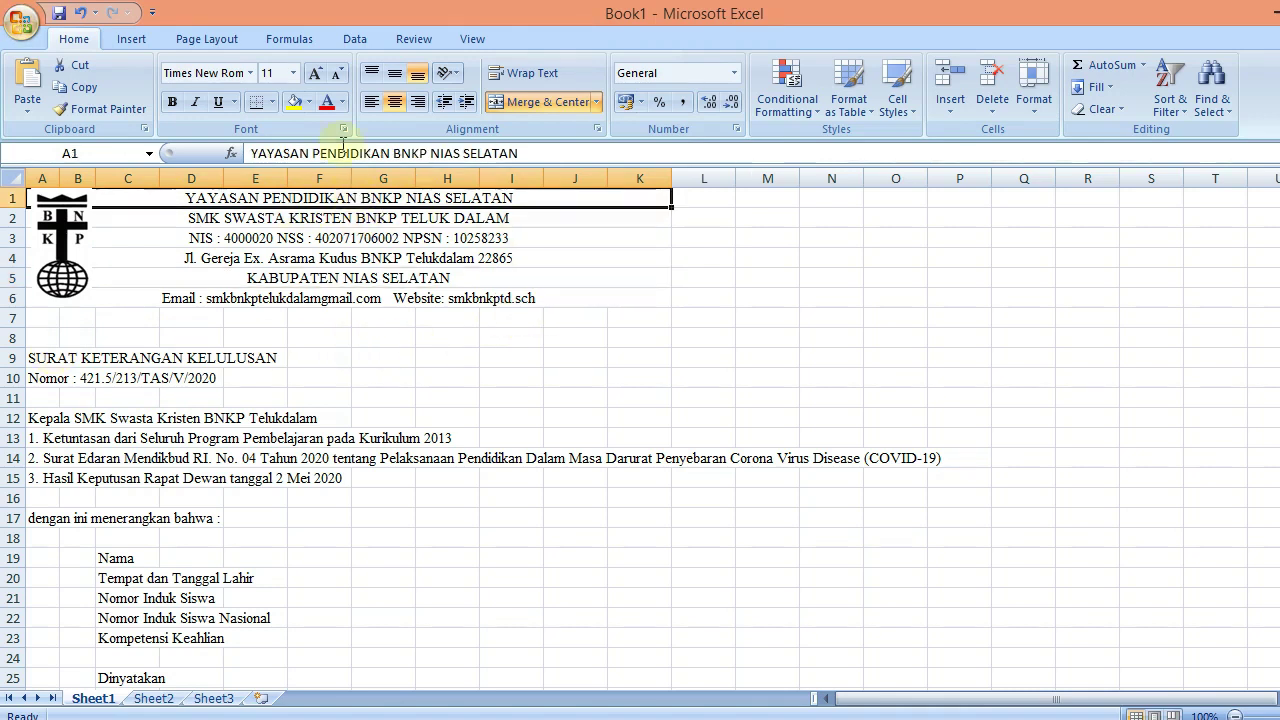
pyautogui.click(207, 39)
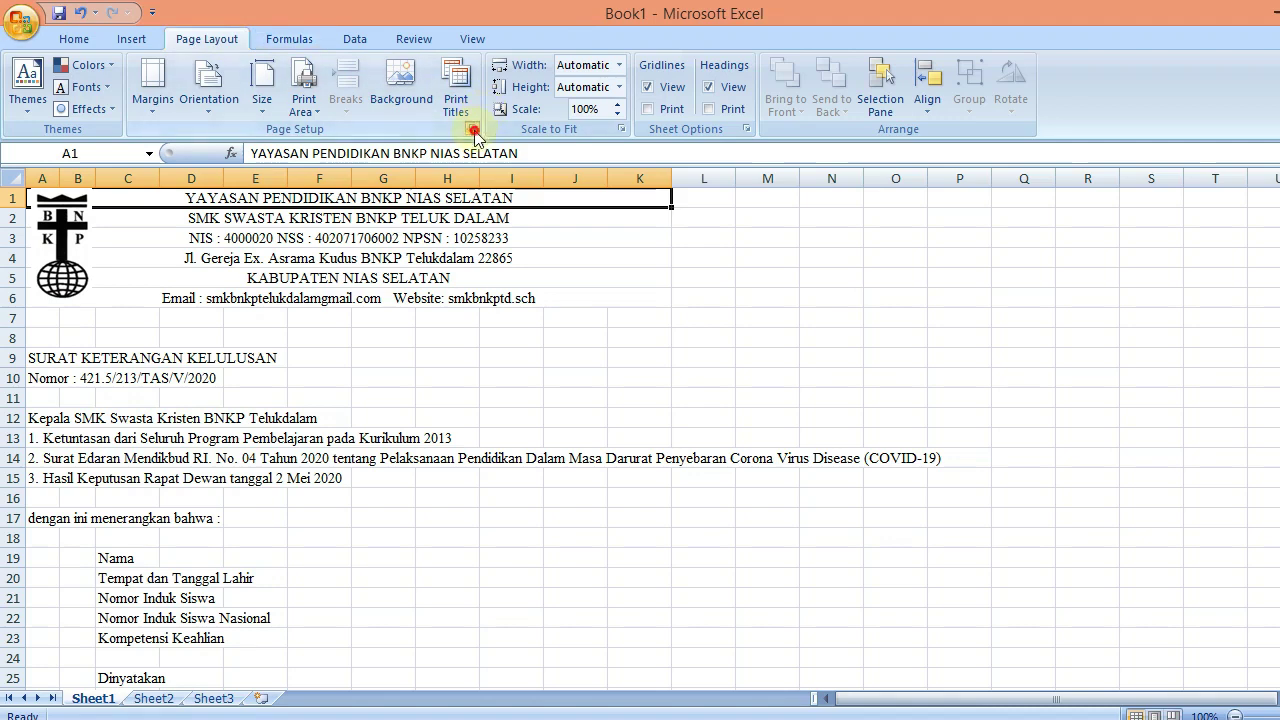
pyautogui.click(472, 128)
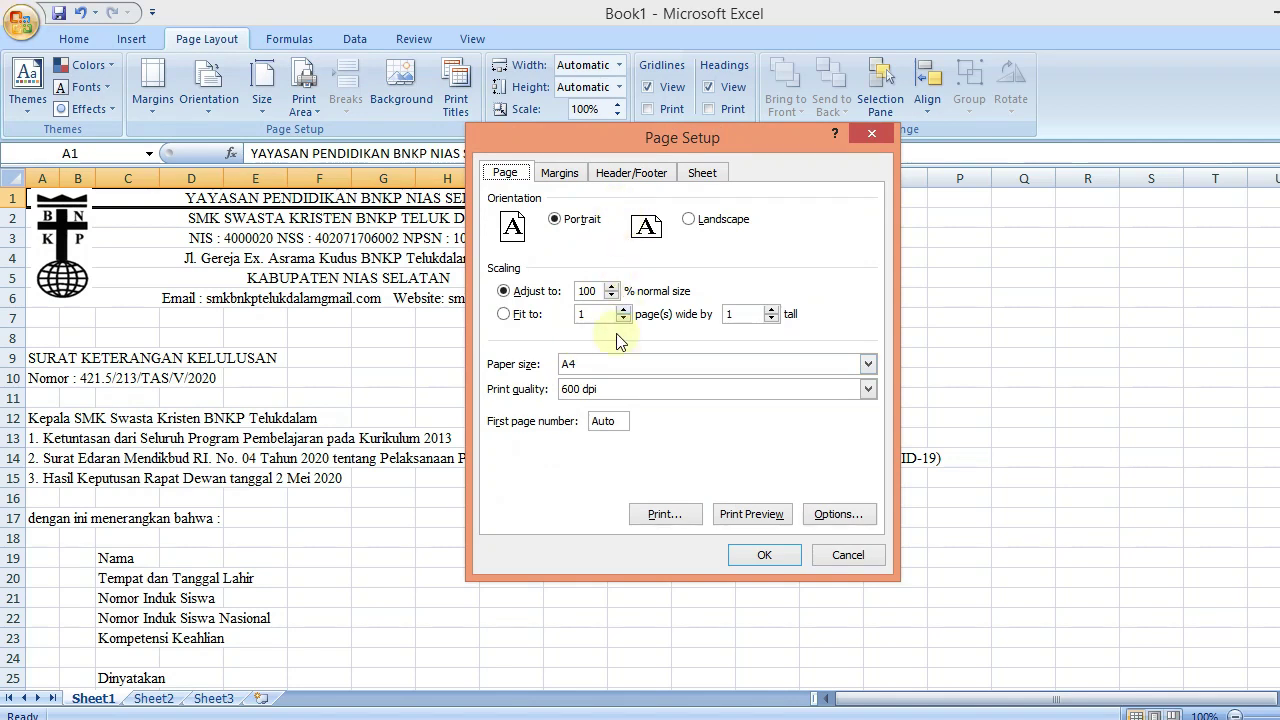
pyautogui.click(602, 367)
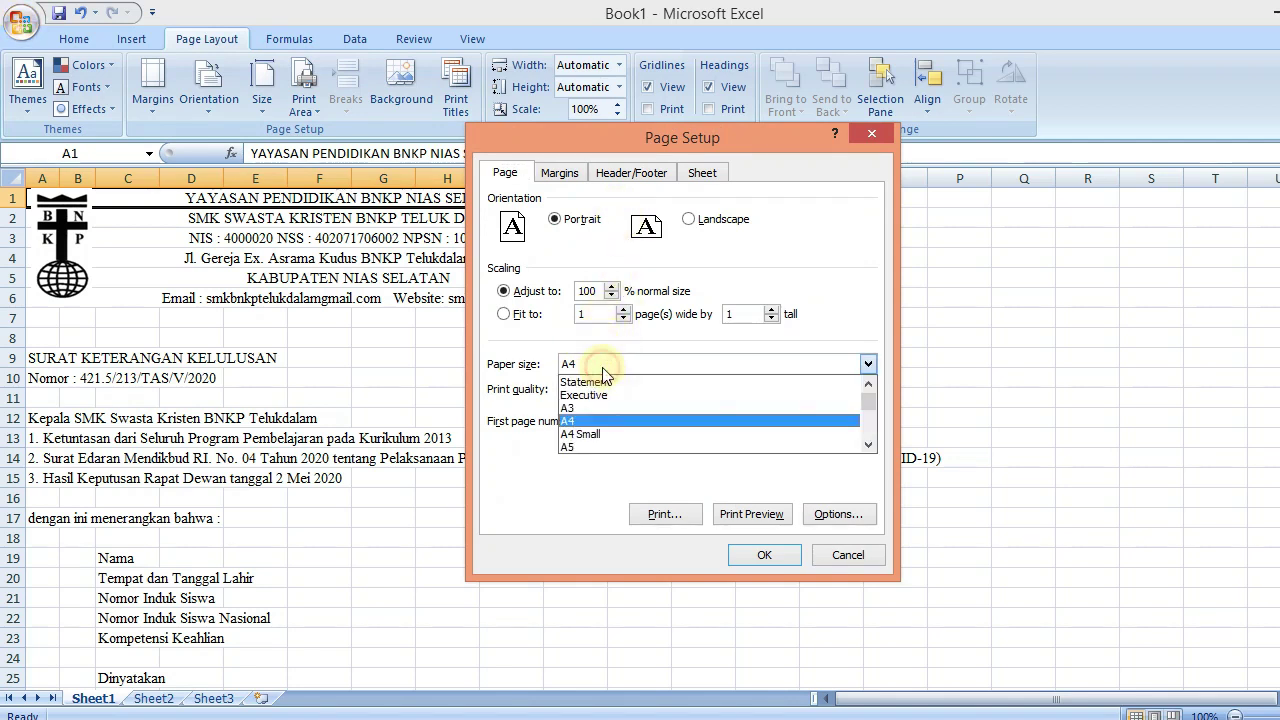
pyautogui.click(599, 420)
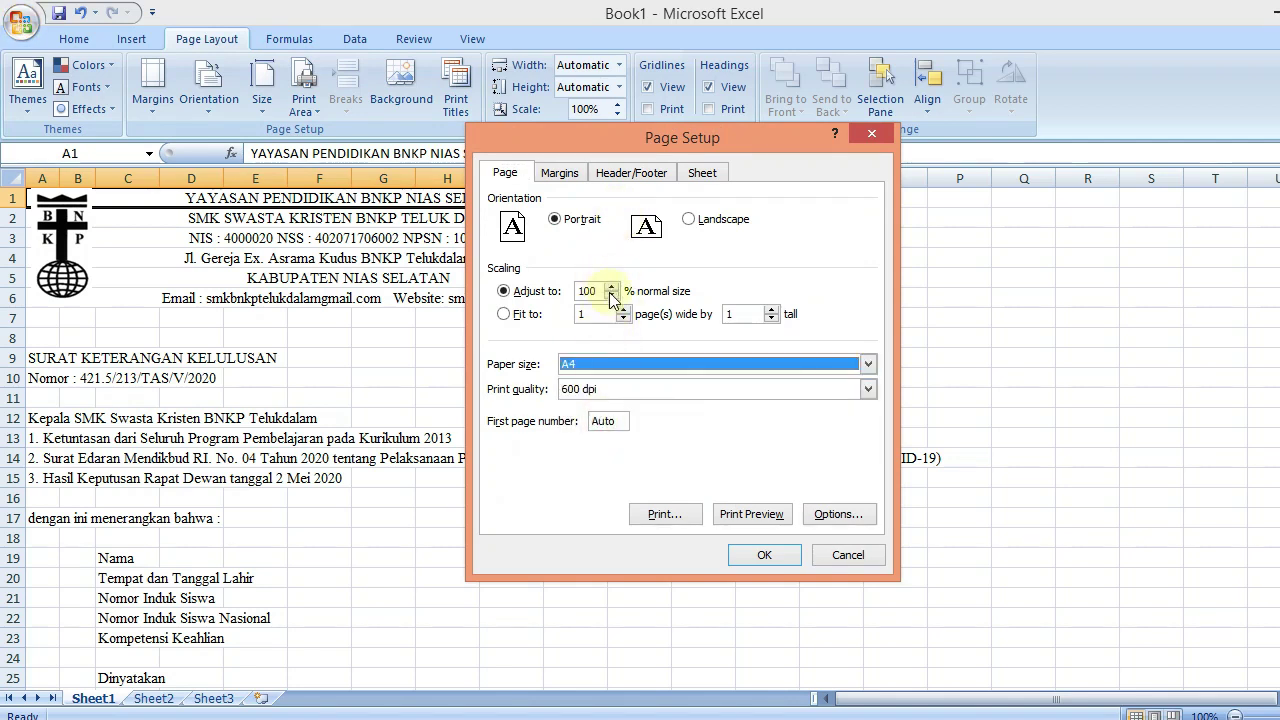
# Set the page margins to 2, centre the page horizontally, and apply the settings
pyautogui.click(578, 173)
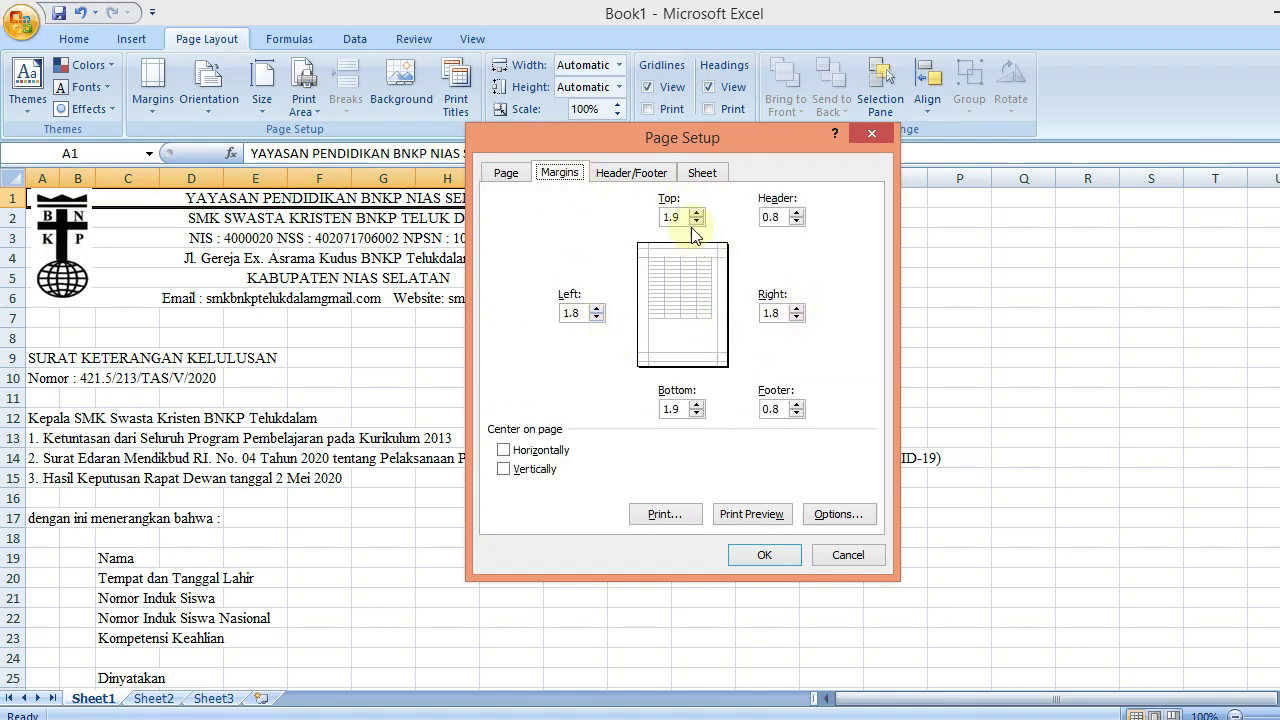
pyautogui.moveTo(686, 216); pyautogui.dragTo(618, 214)
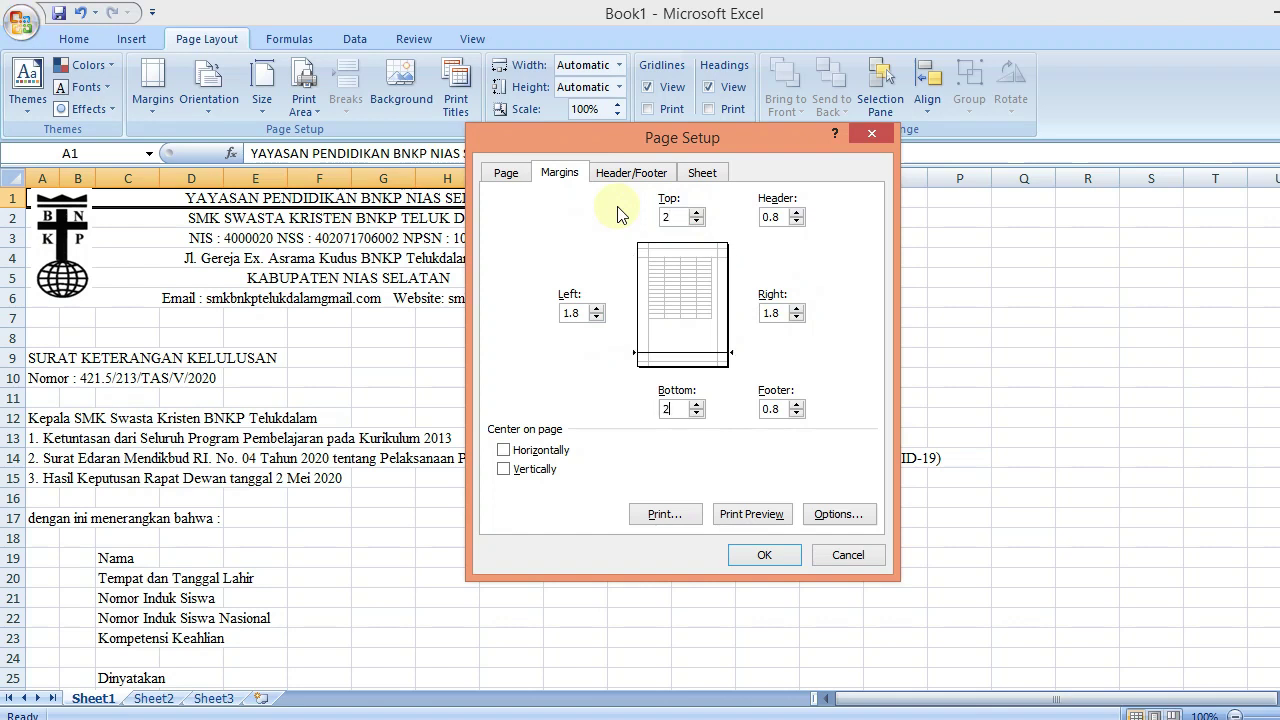
pyautogui.moveTo(587, 312); pyautogui.dragTo(523, 318)
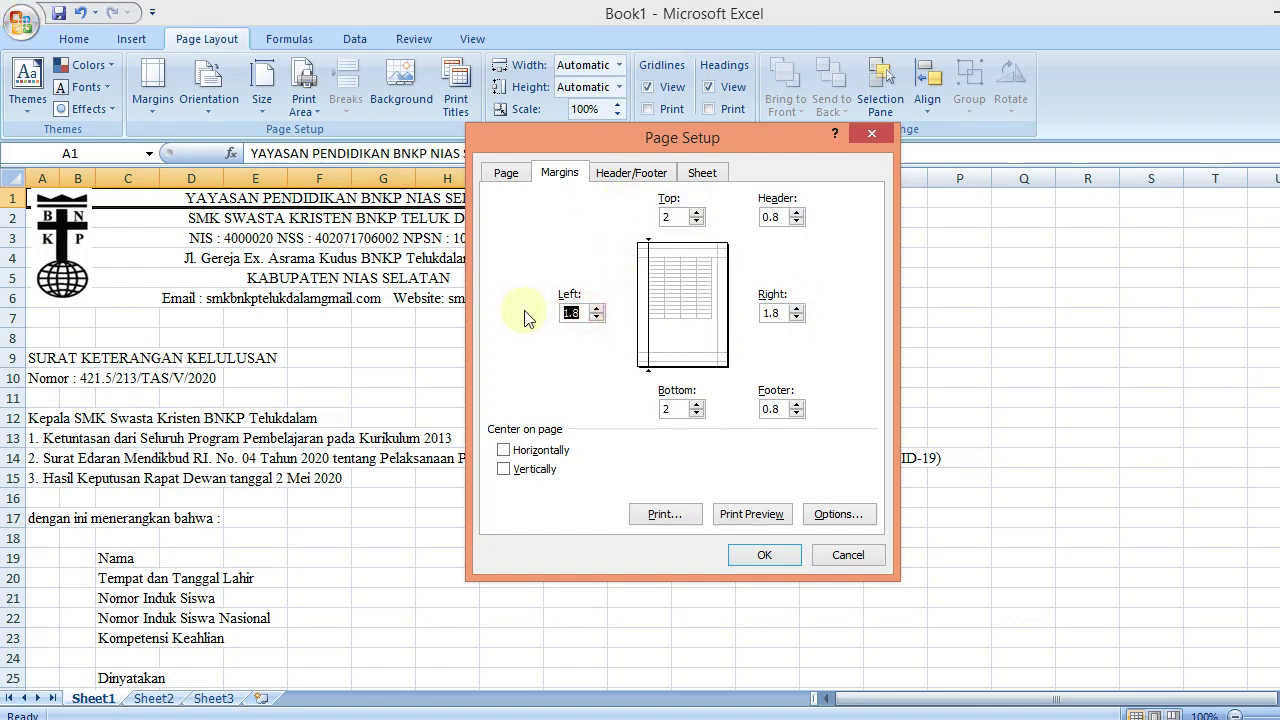
pyautogui.write('2')
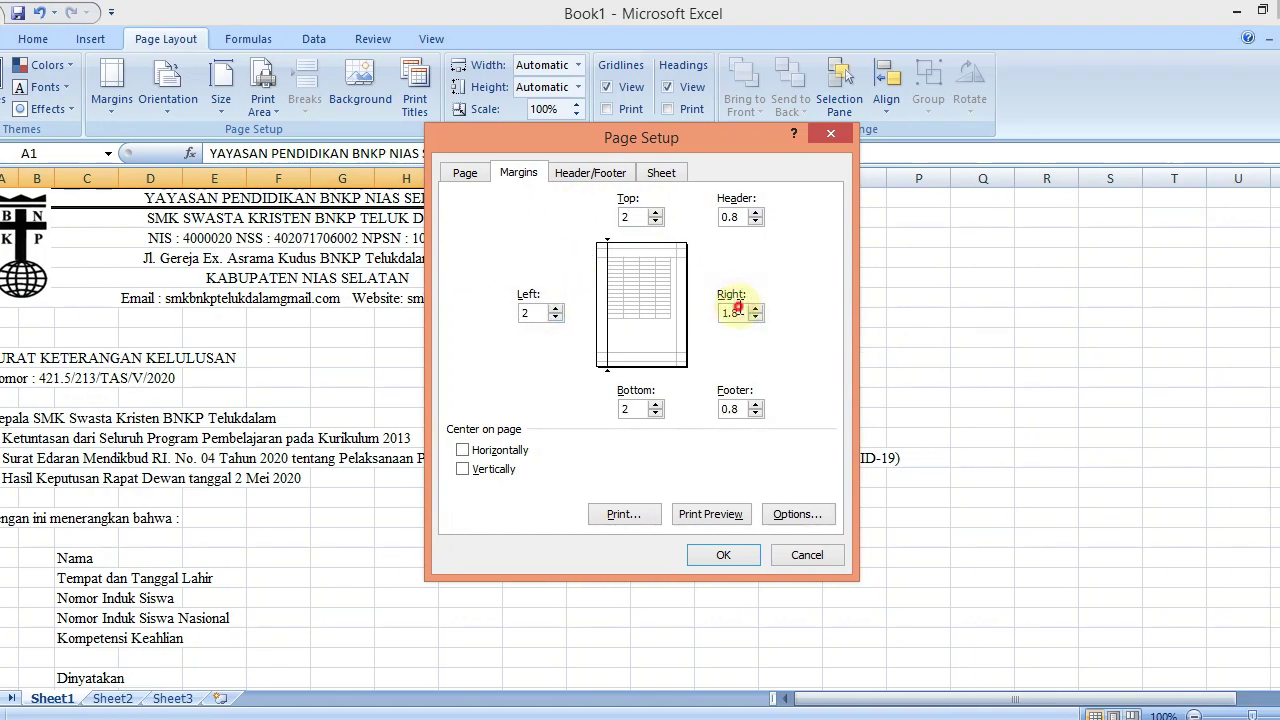
pyautogui.moveTo(735, 311); pyautogui.dragTo(705, 314)
pyautogui.write('2')
pyautogui.click(510, 455)
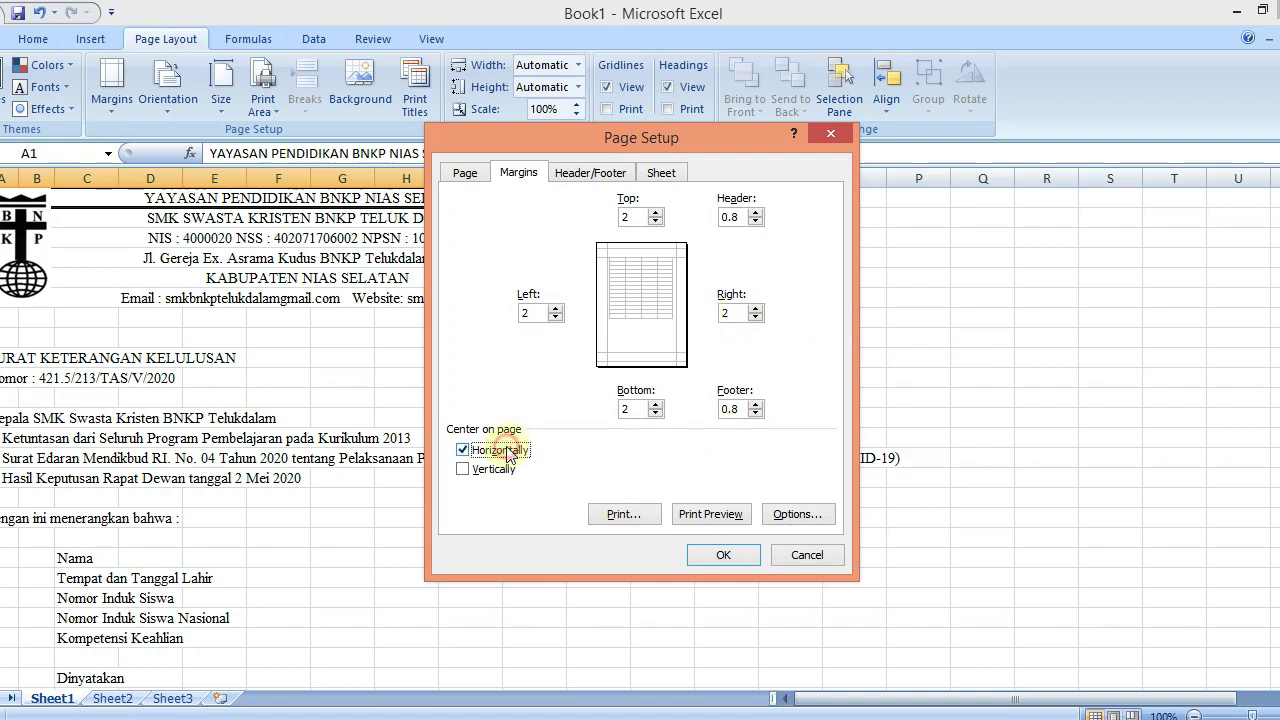
pyautogui.click(700, 554)
pyautogui.click(703, 377)
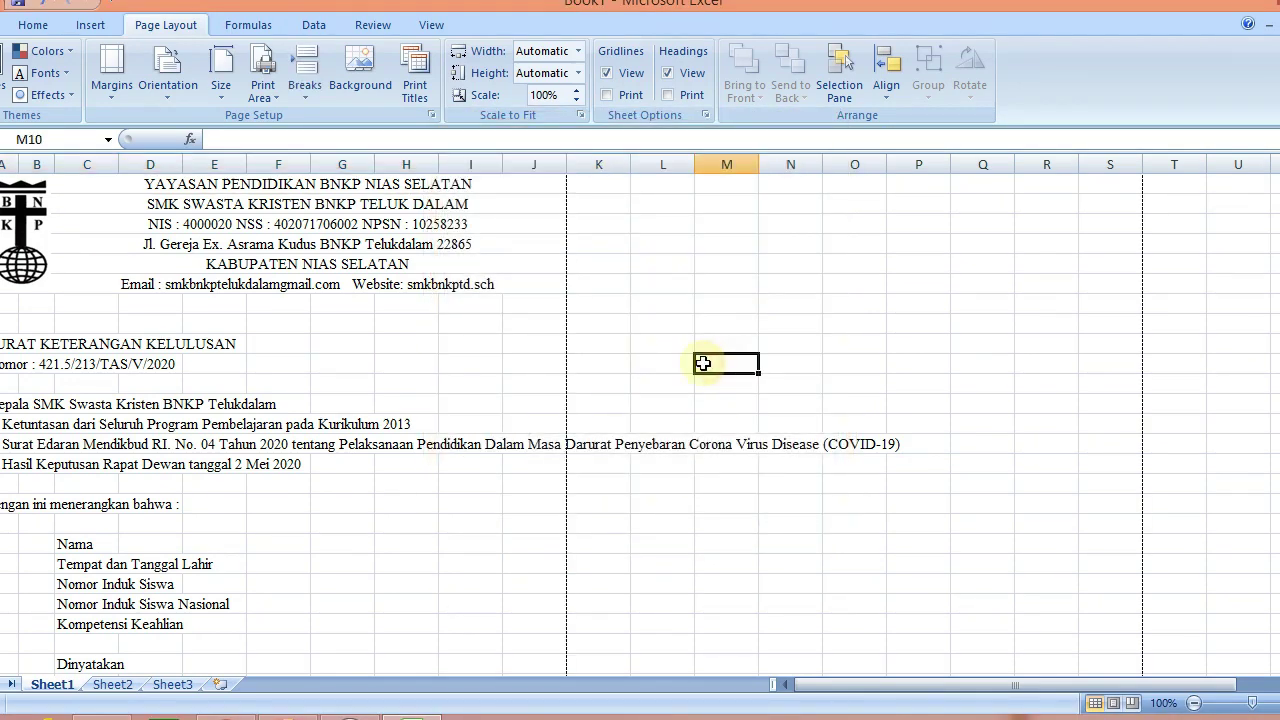
pyautogui.click(262, 184)
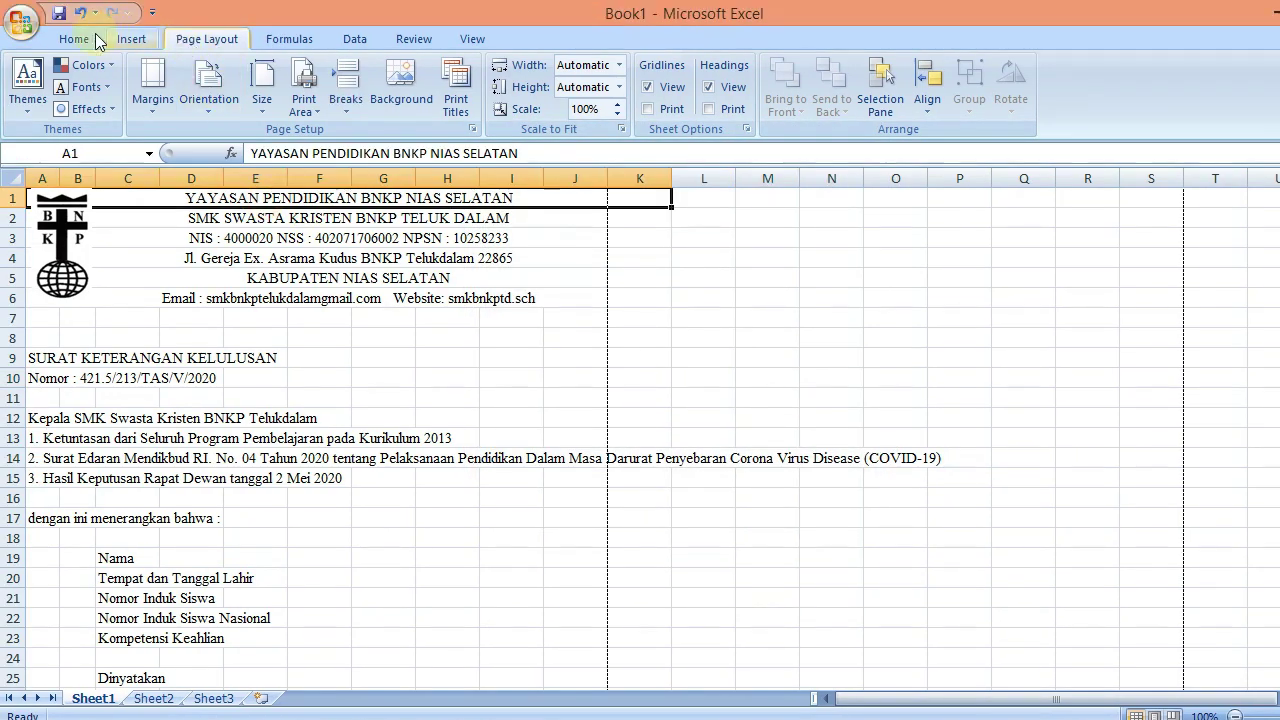
# Enlarge the foundation name to 14 pt and the school name to 18 pt
pyautogui.click(78, 25)
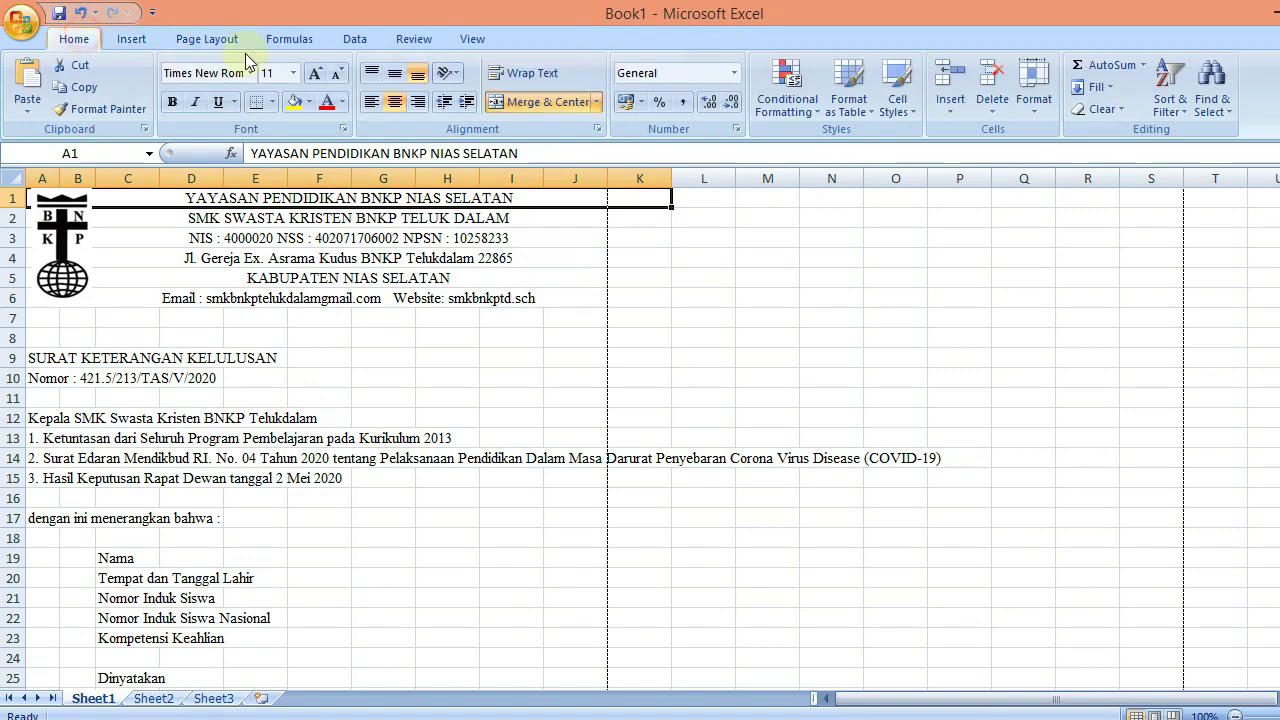
pyautogui.click(315, 76)
pyautogui.click(315, 77)
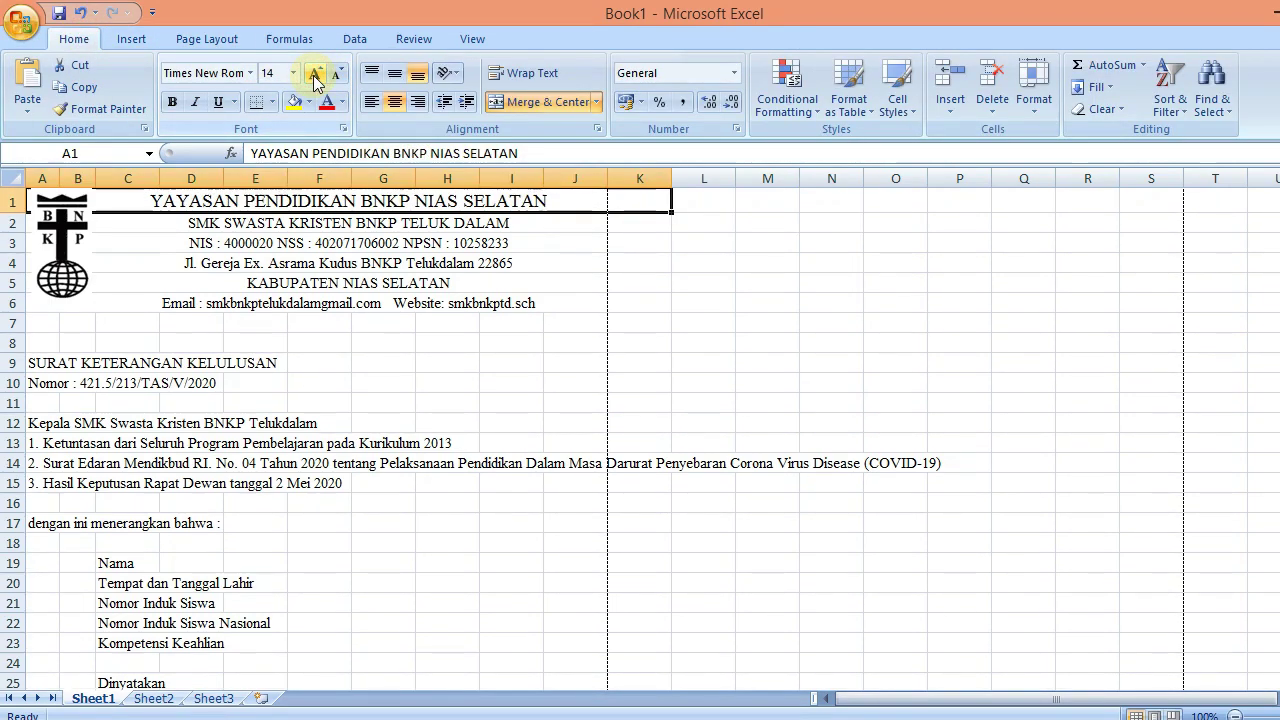
pyautogui.click(340, 223)
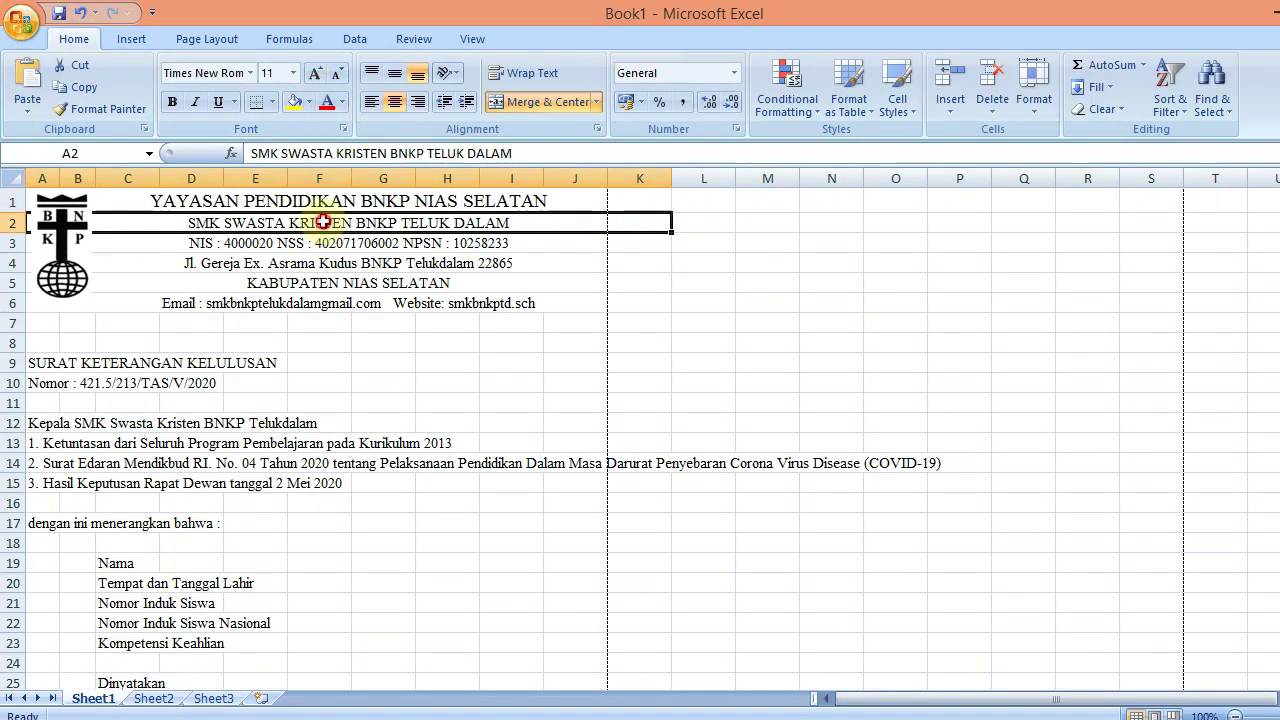
pyautogui.click(316, 76)
pyautogui.click(316, 76)
pyautogui.click(316, 76)
pyautogui.click(316, 76)
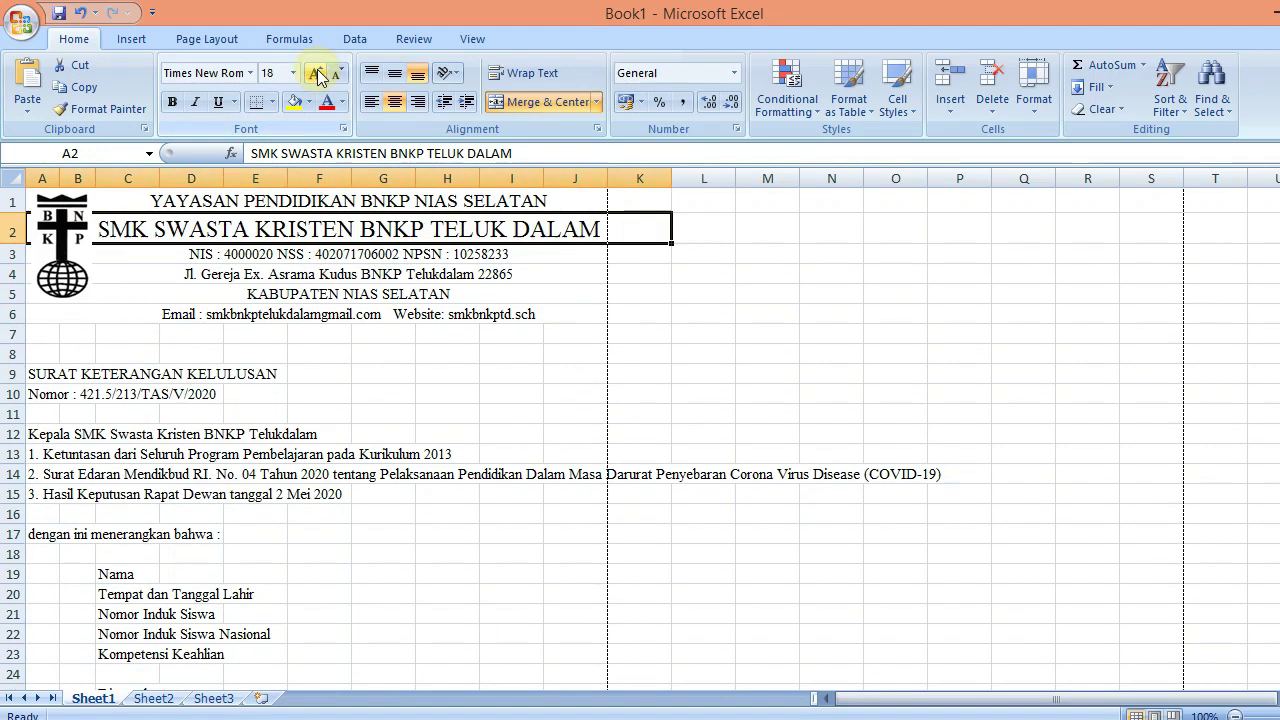
# Enlarge the NIS line and the address line to 12 pt
pyautogui.click(389, 252)
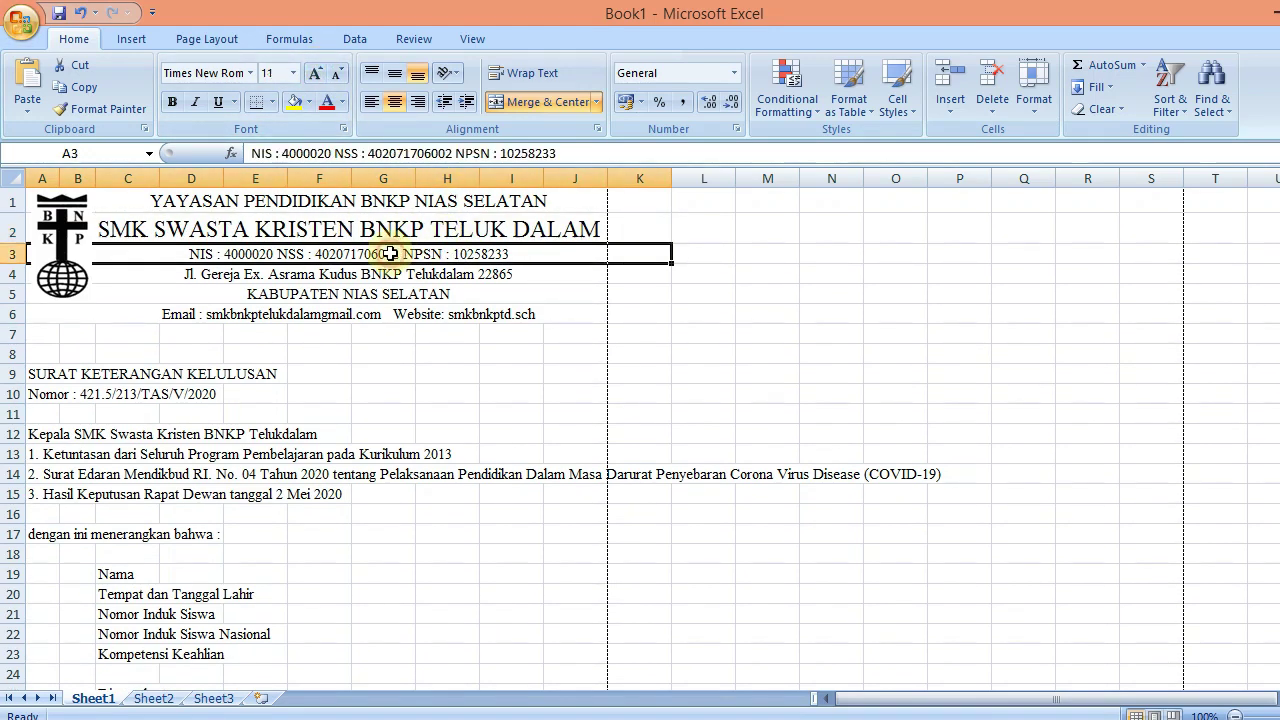
pyautogui.click(316, 76)
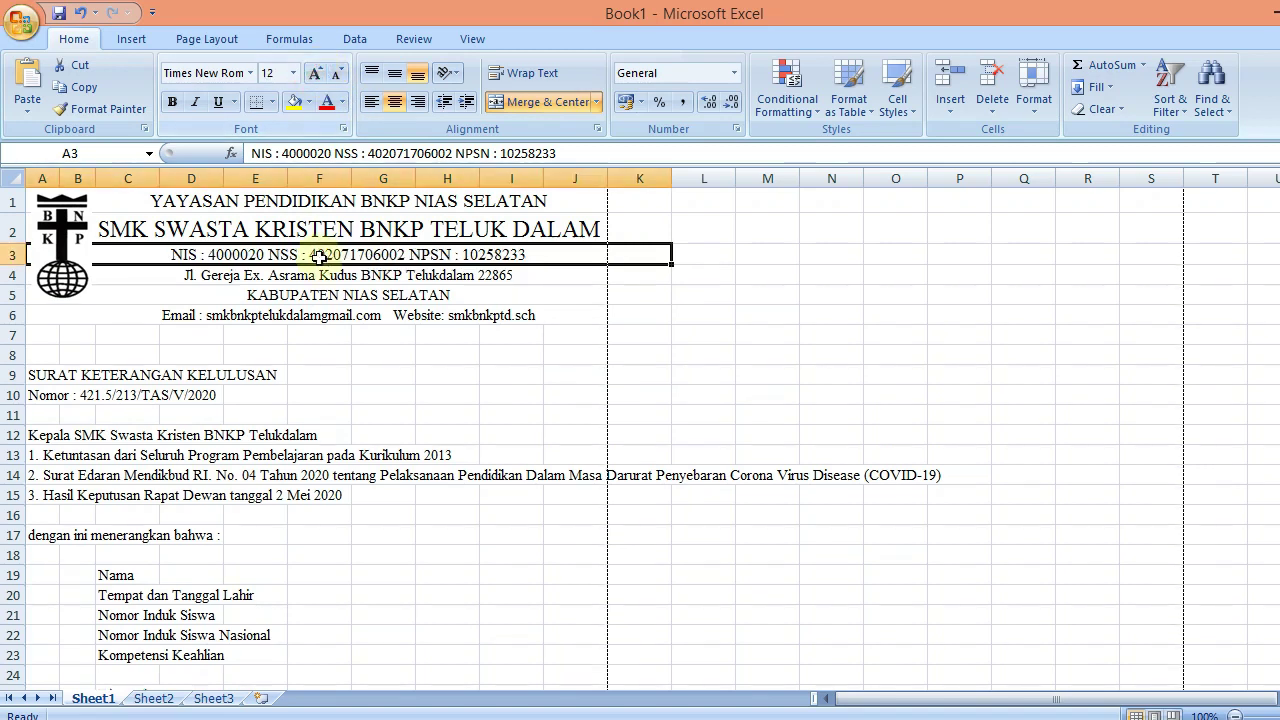
pyautogui.click(322, 273)
pyautogui.click(314, 74)
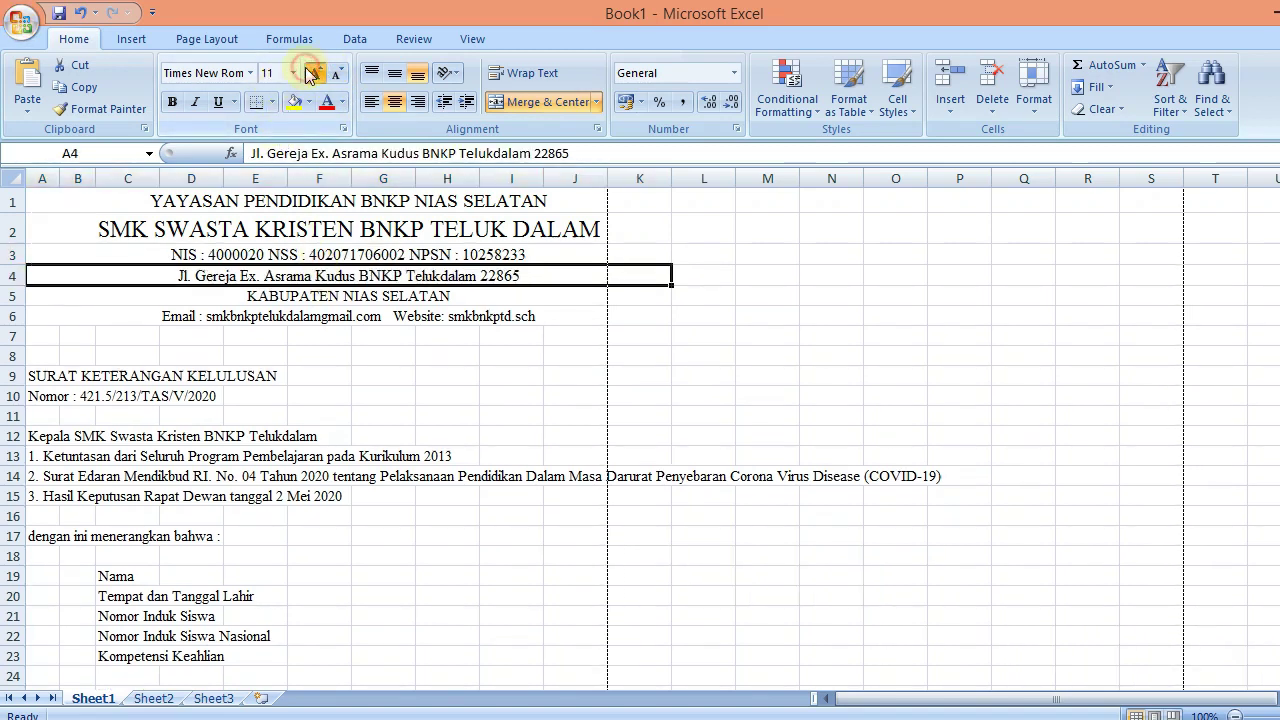
pyautogui.click(322, 315)
pyautogui.click(390, 356)
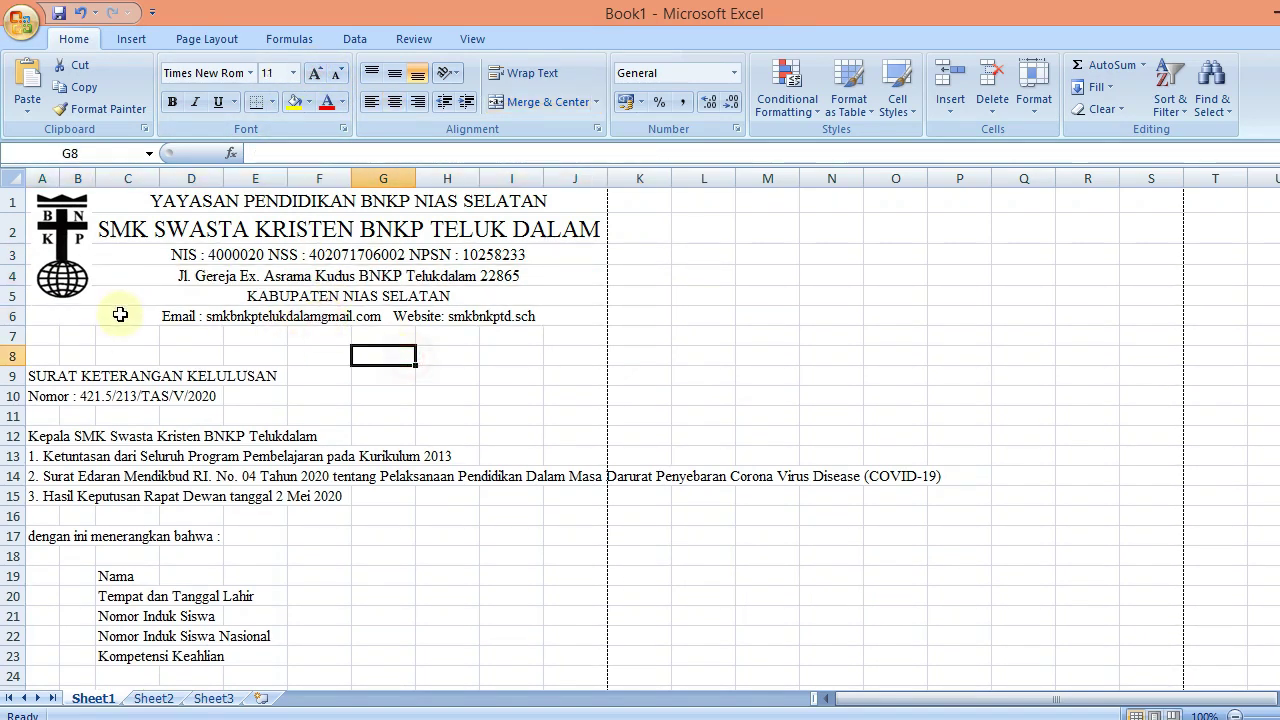
# Nudge the BNKP logo slightly lower
pyautogui.click(58, 292)
pyautogui.moveTo(58, 292); pyautogui.dragTo(58, 300)
pyautogui.click(712, 314)
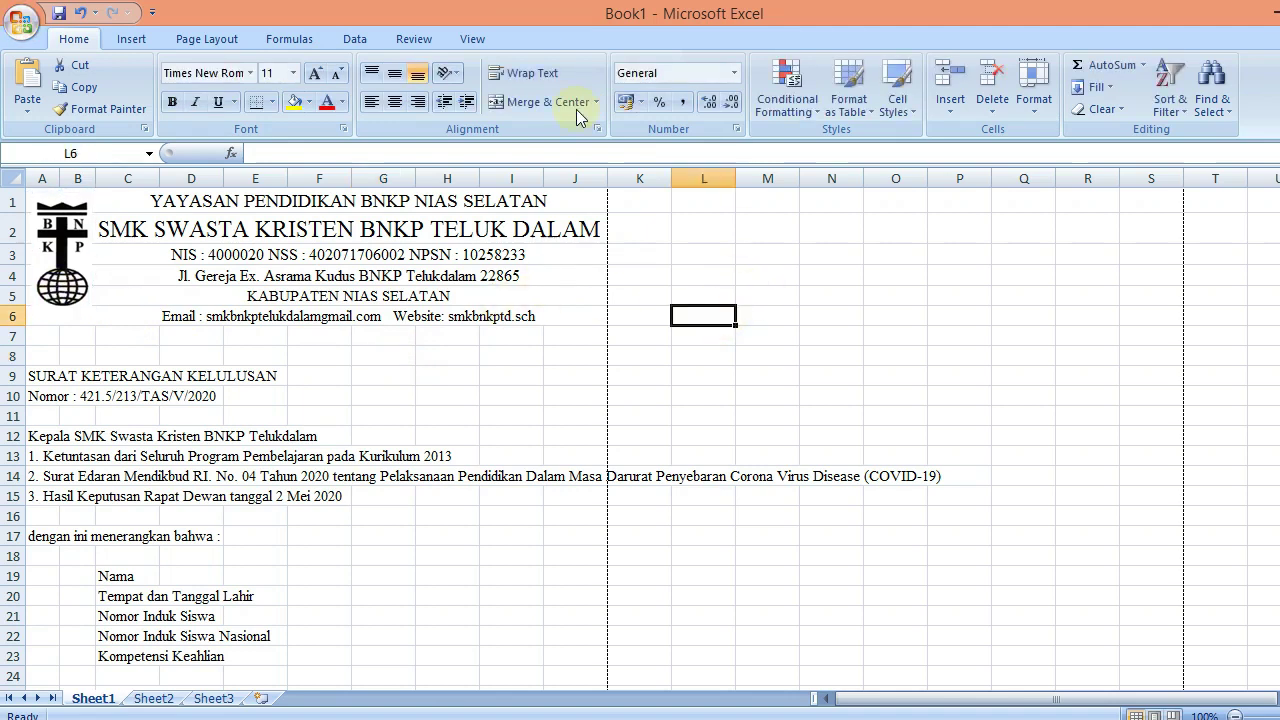
pyautogui.click(134, 42)
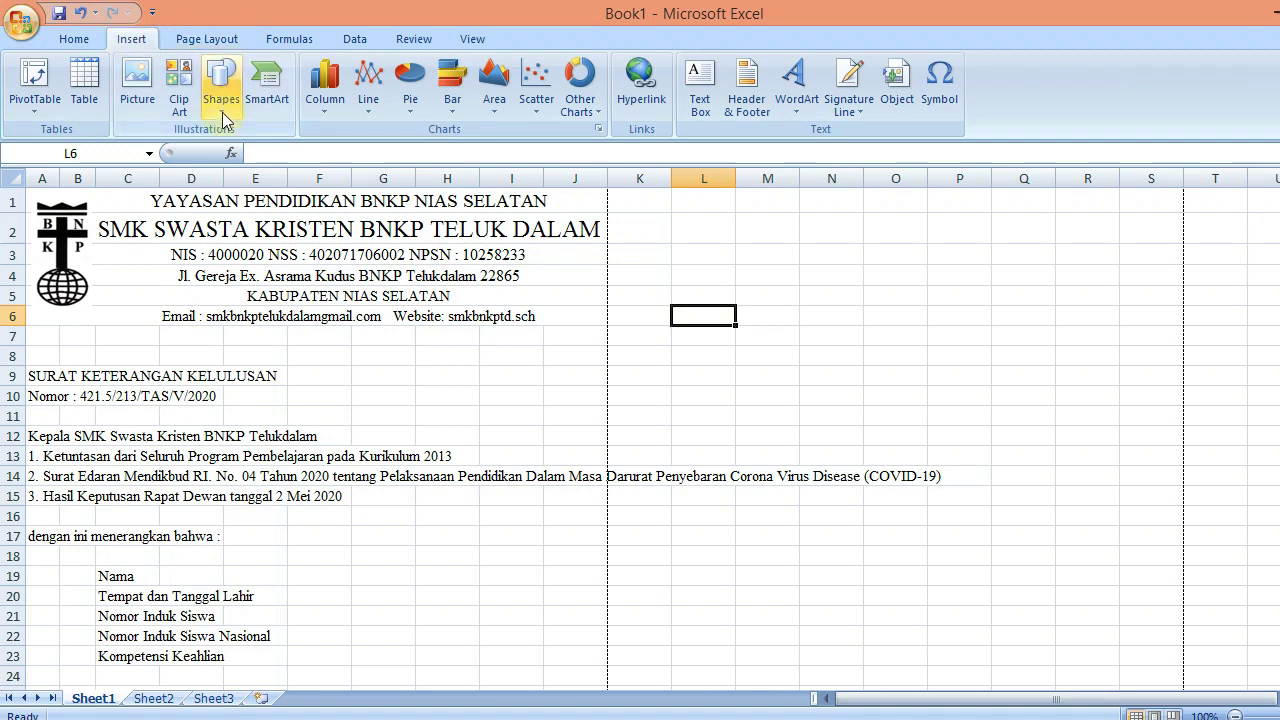
# Draw a straight line along row 7 beneath the letterhead
pyautogui.click(220, 100)
pyautogui.click(232, 152)
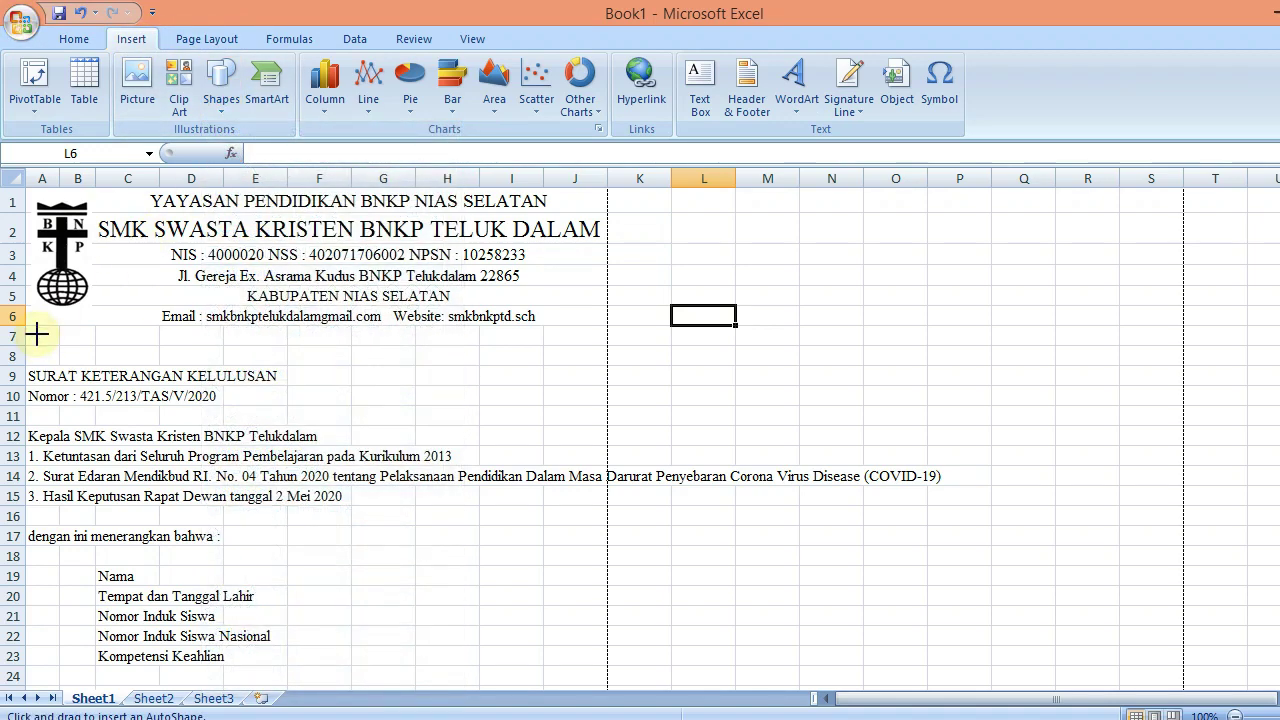
pyautogui.moveTo(37, 335); pyautogui.dragTo(572, 339)
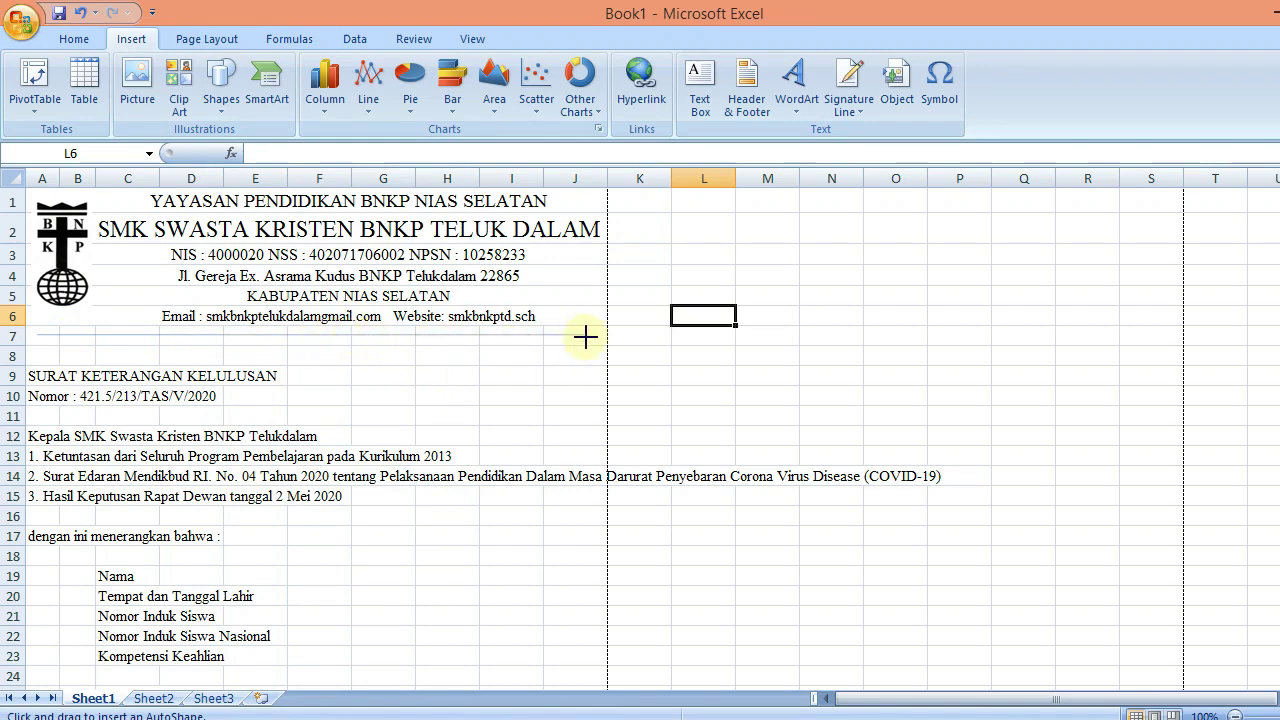
pyautogui.moveTo(585, 337); pyautogui.dragTo(582, 336)
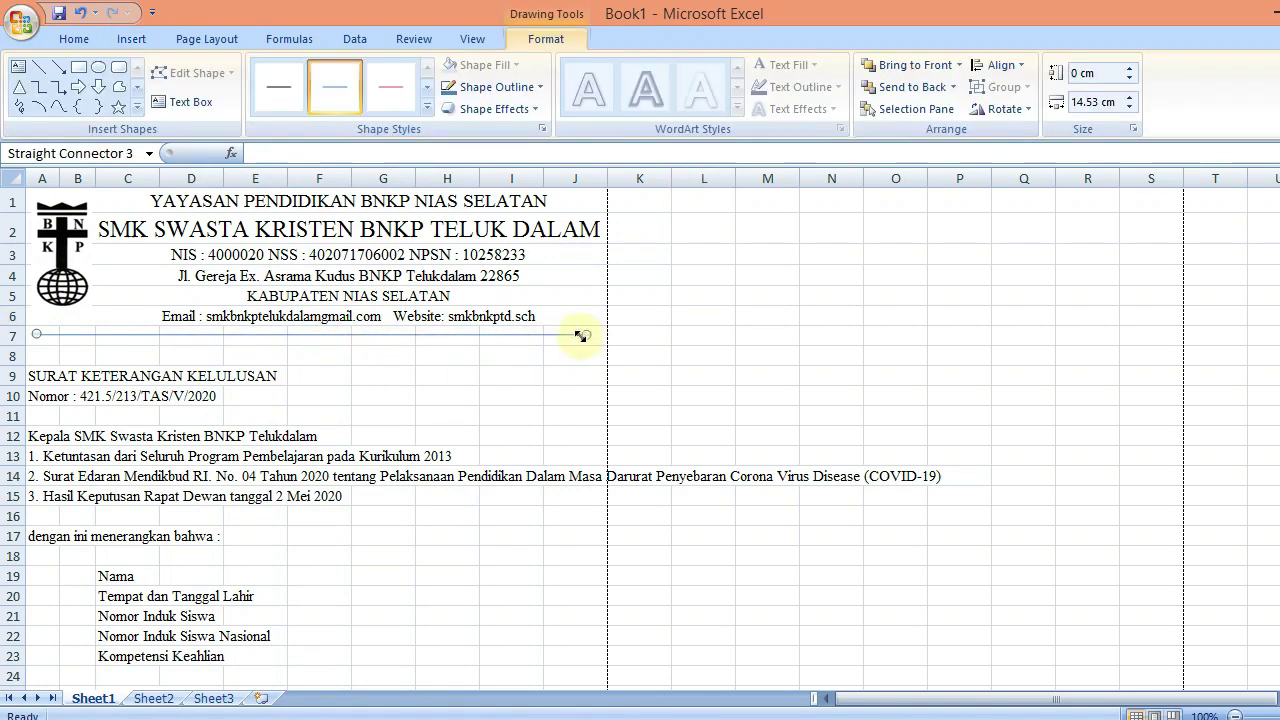
# Format the separator line as 1.75 pt thick and black
pyautogui.rightClick(557, 335)
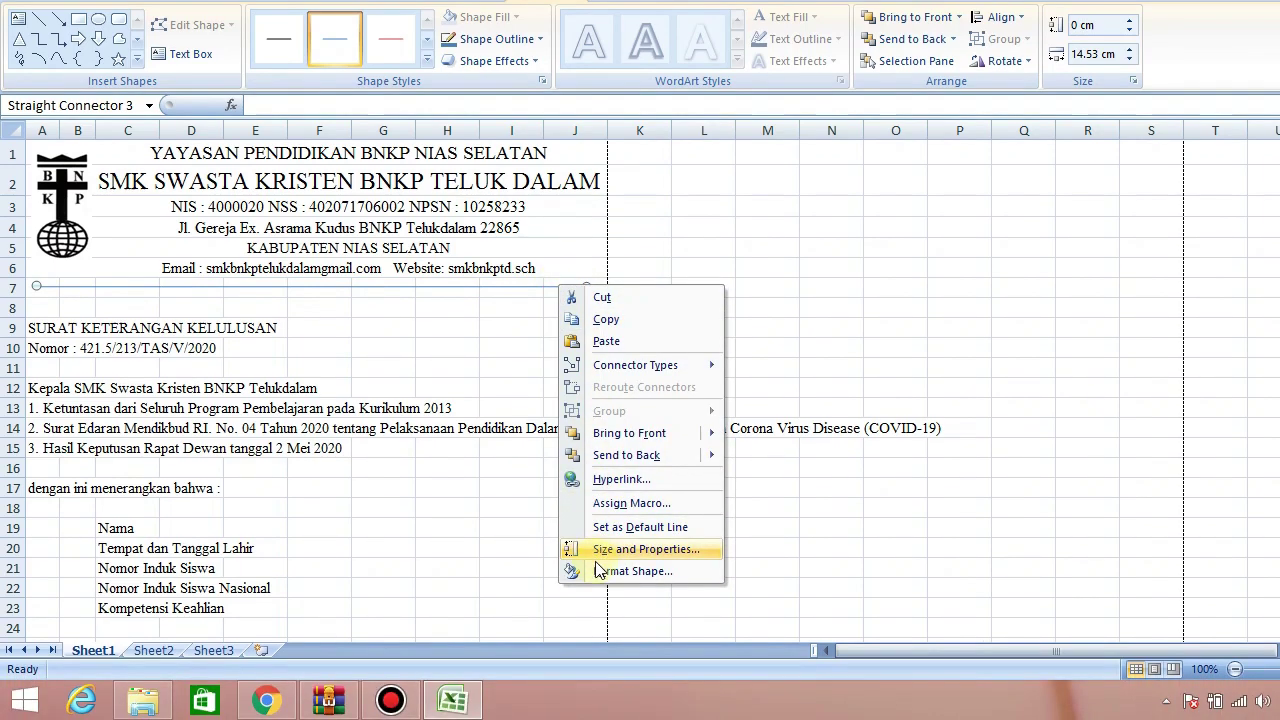
pyautogui.click(602, 569)
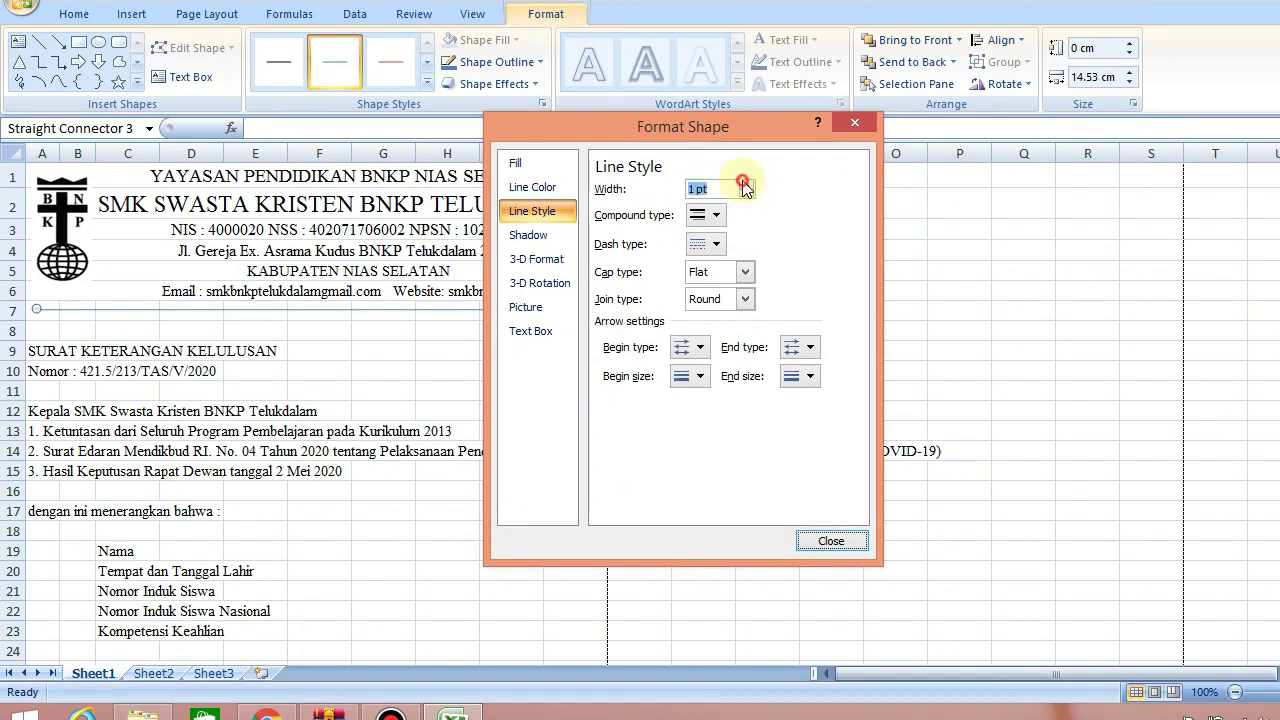
pyautogui.click(743, 184)
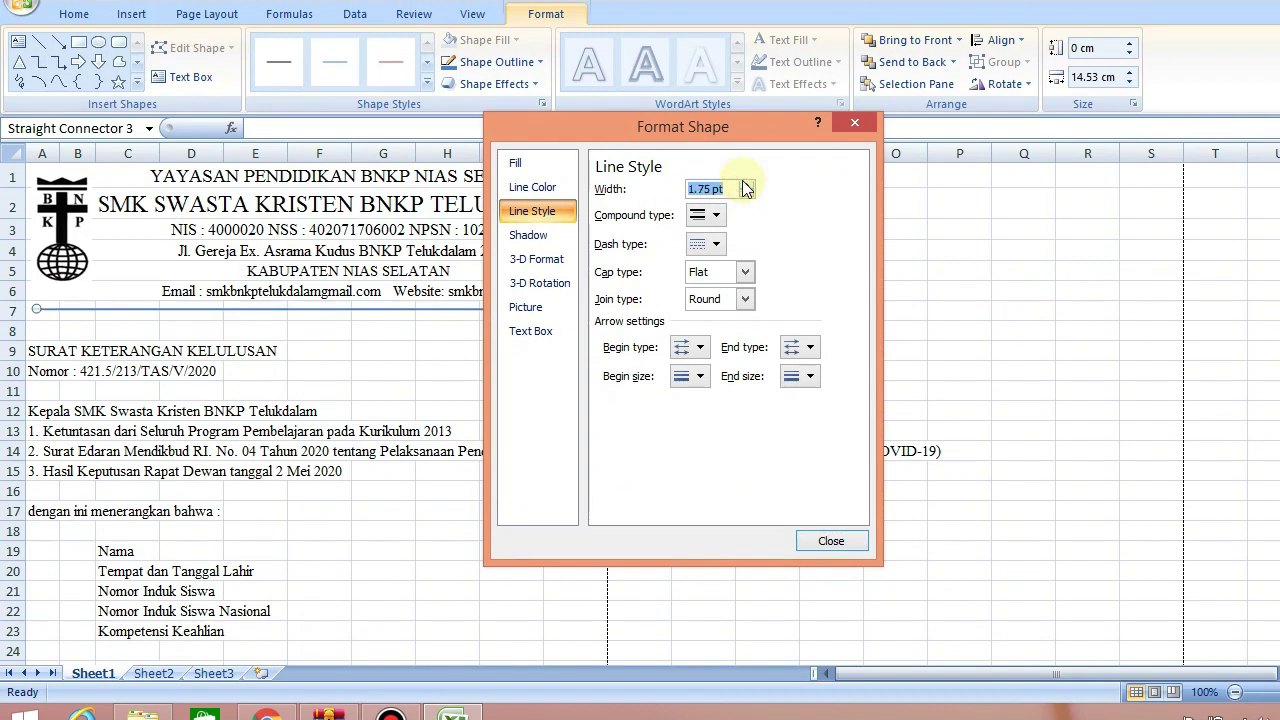
pyautogui.click(532, 187)
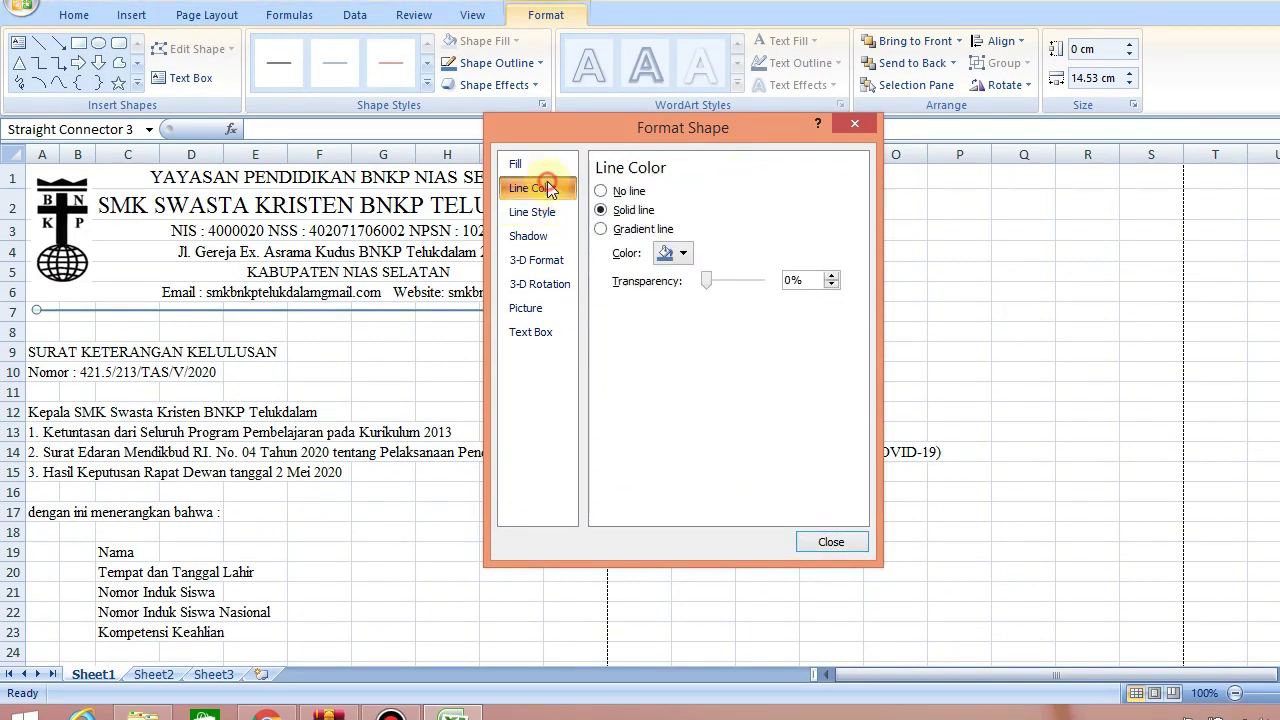
pyautogui.click(683, 254)
pyautogui.click(680, 298)
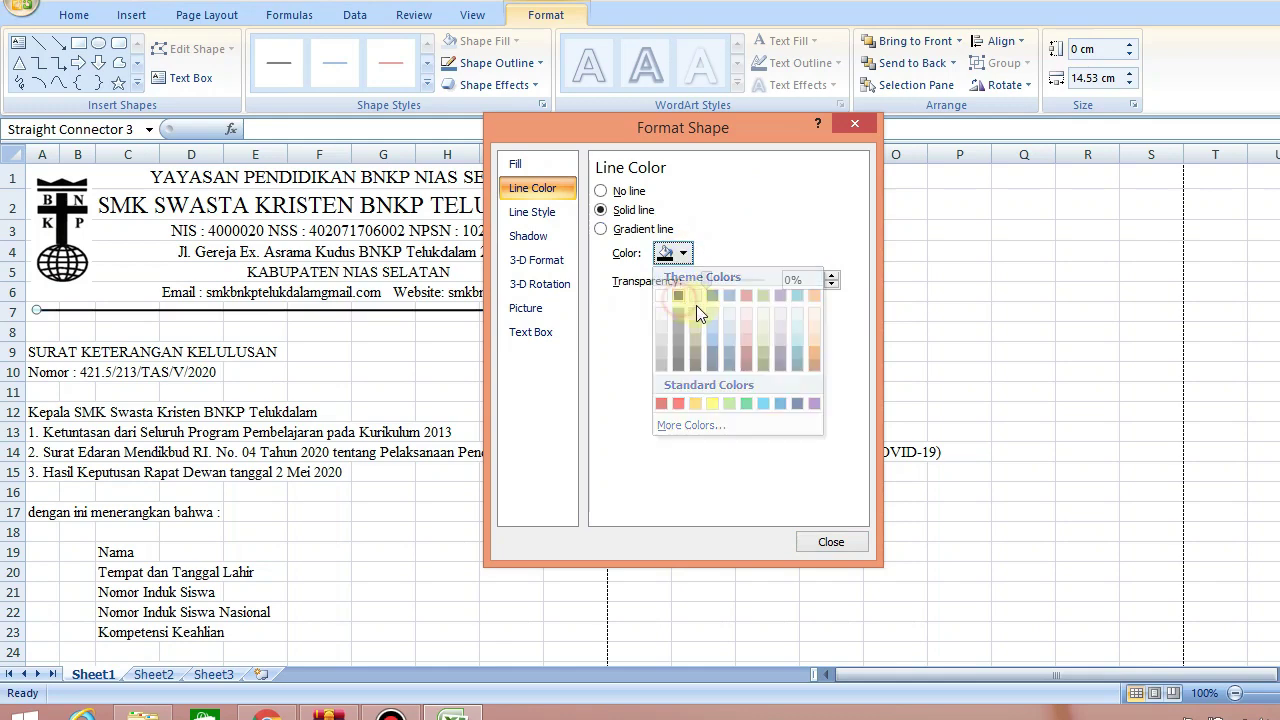
pyautogui.click(812, 532)
pyautogui.click(688, 272)
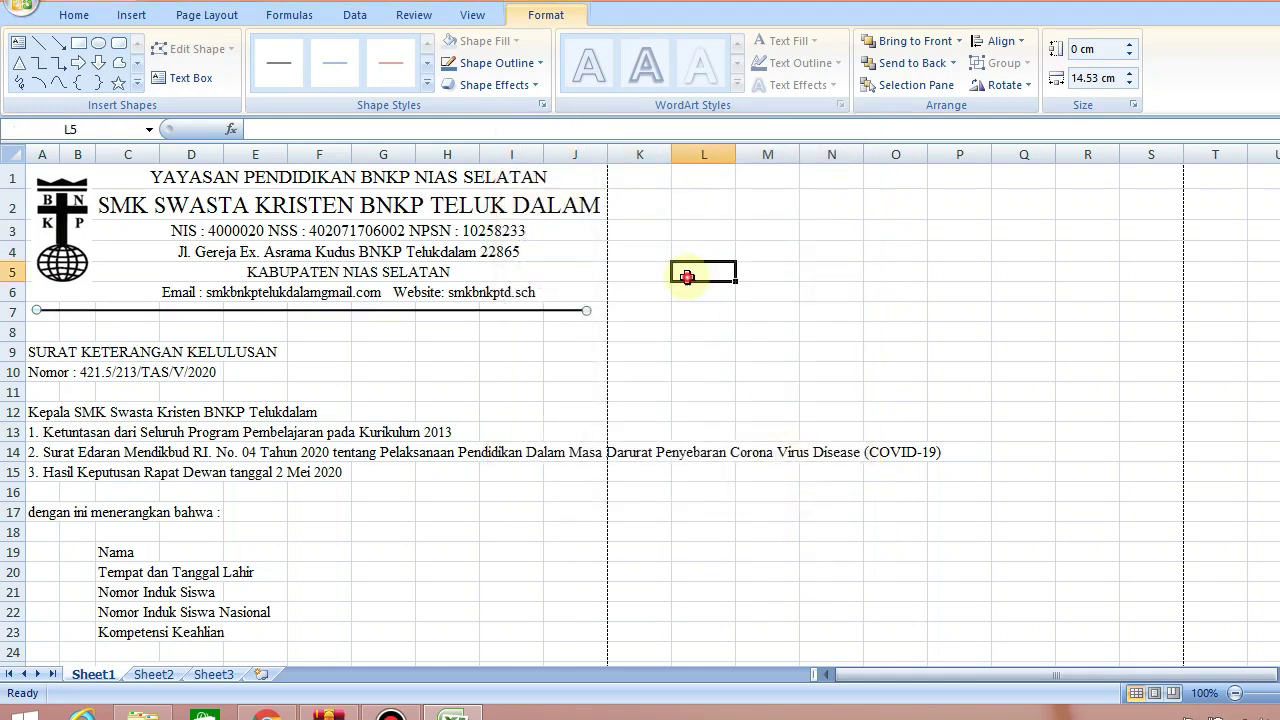
pyautogui.click(68, 268)
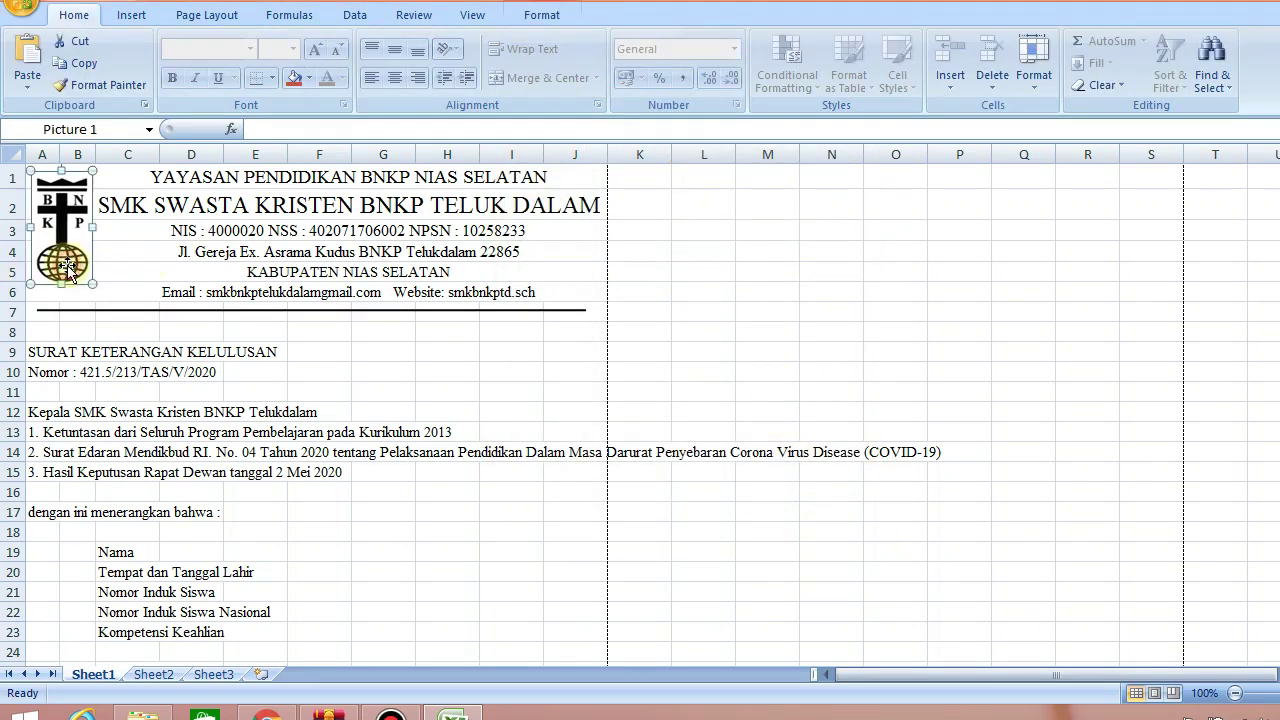
# Save the workbook in Documents as 'Surat Keterangan Kelulusan 2020'
pyautogui.click(759, 295)
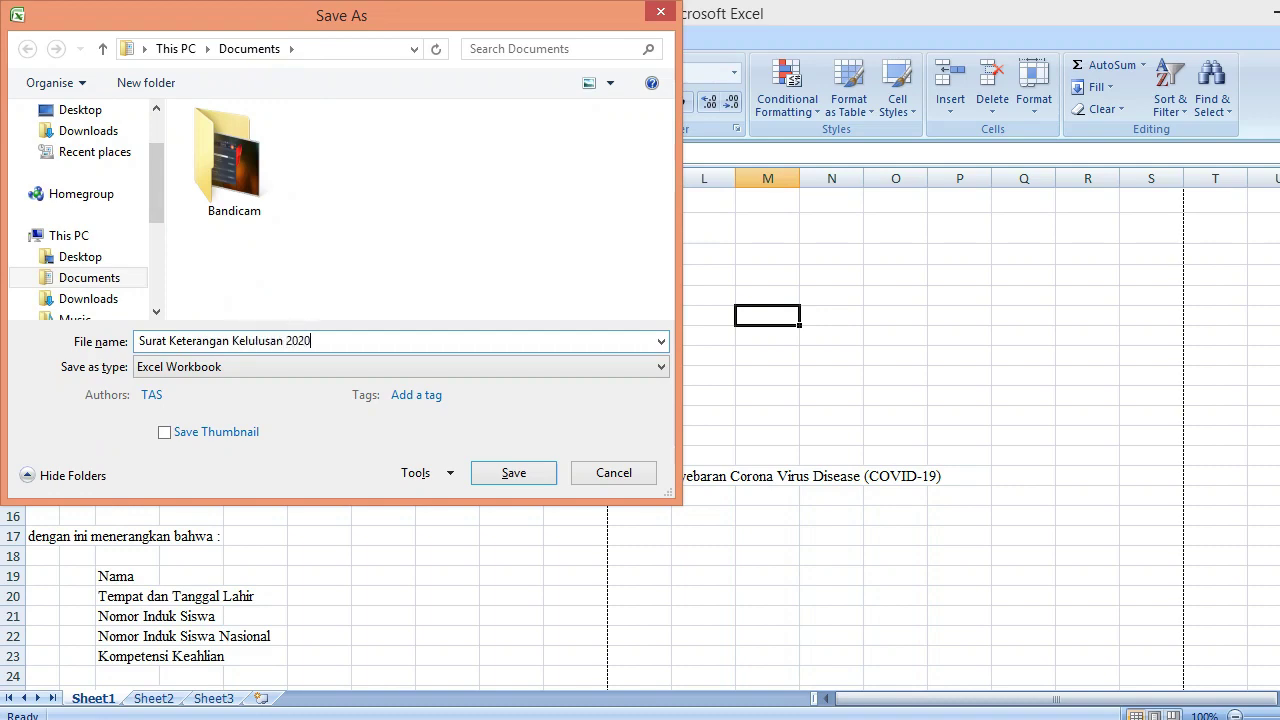
pyautogui.press('Return')
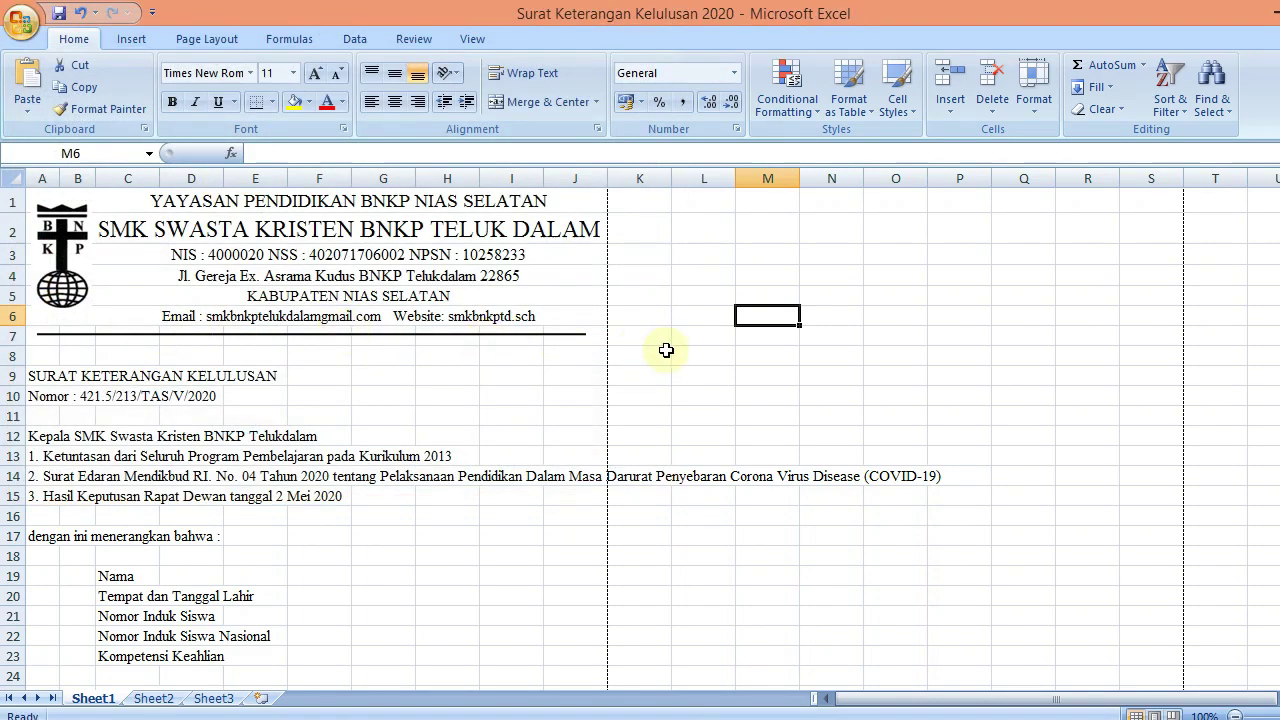
pyautogui.click(666, 350)
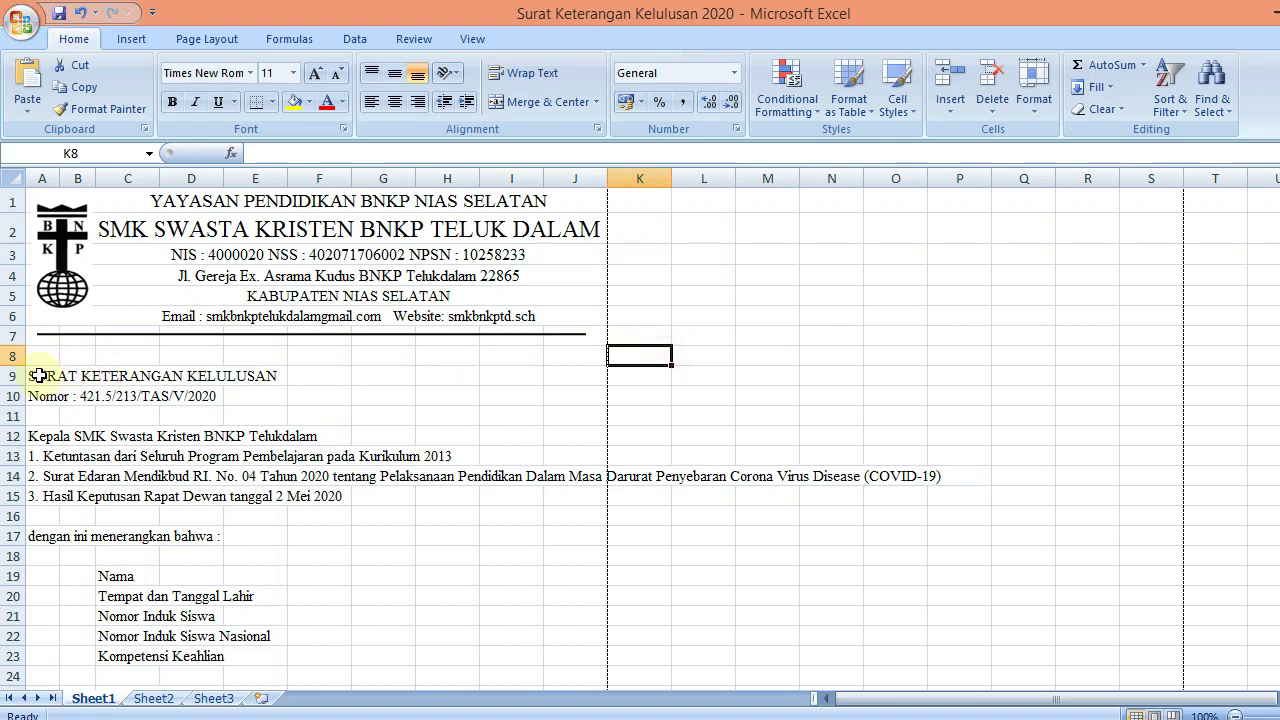
# Merge and centre the certificate title across A9:J9 and the Nomor line across A10:J10
pyautogui.moveTo(38, 375); pyautogui.dragTo(574, 380)
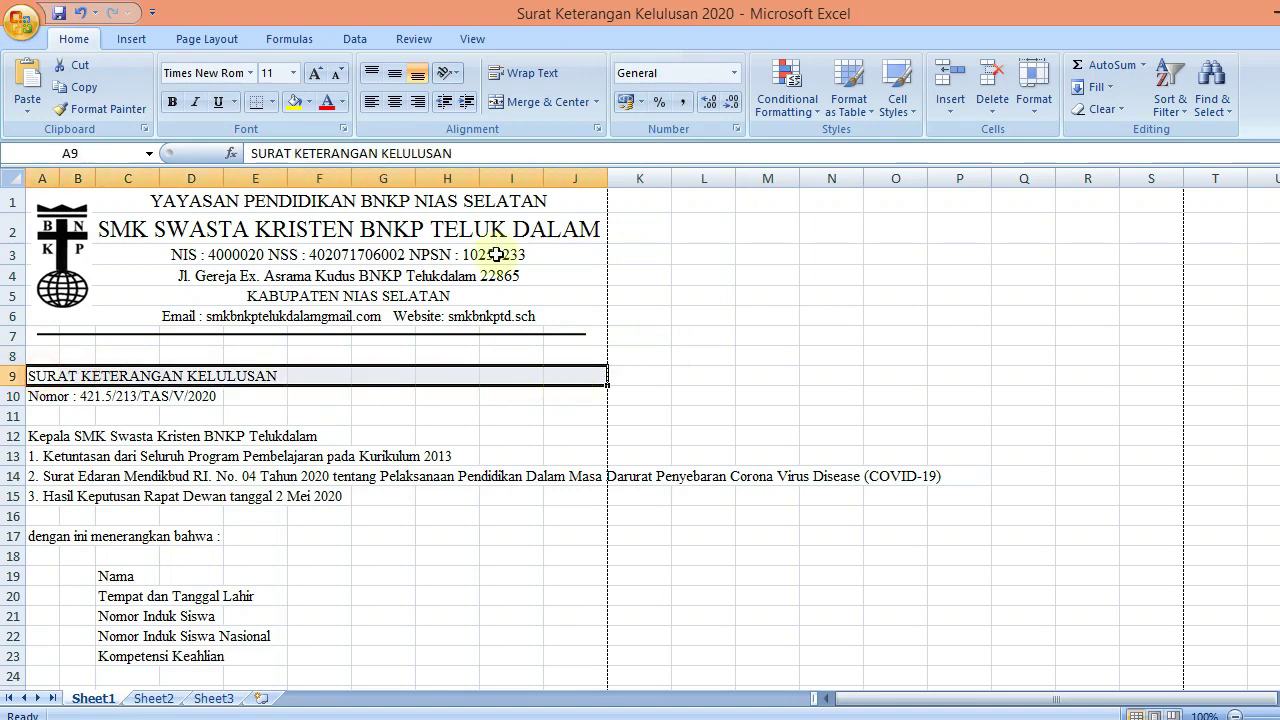
pyautogui.click(534, 100)
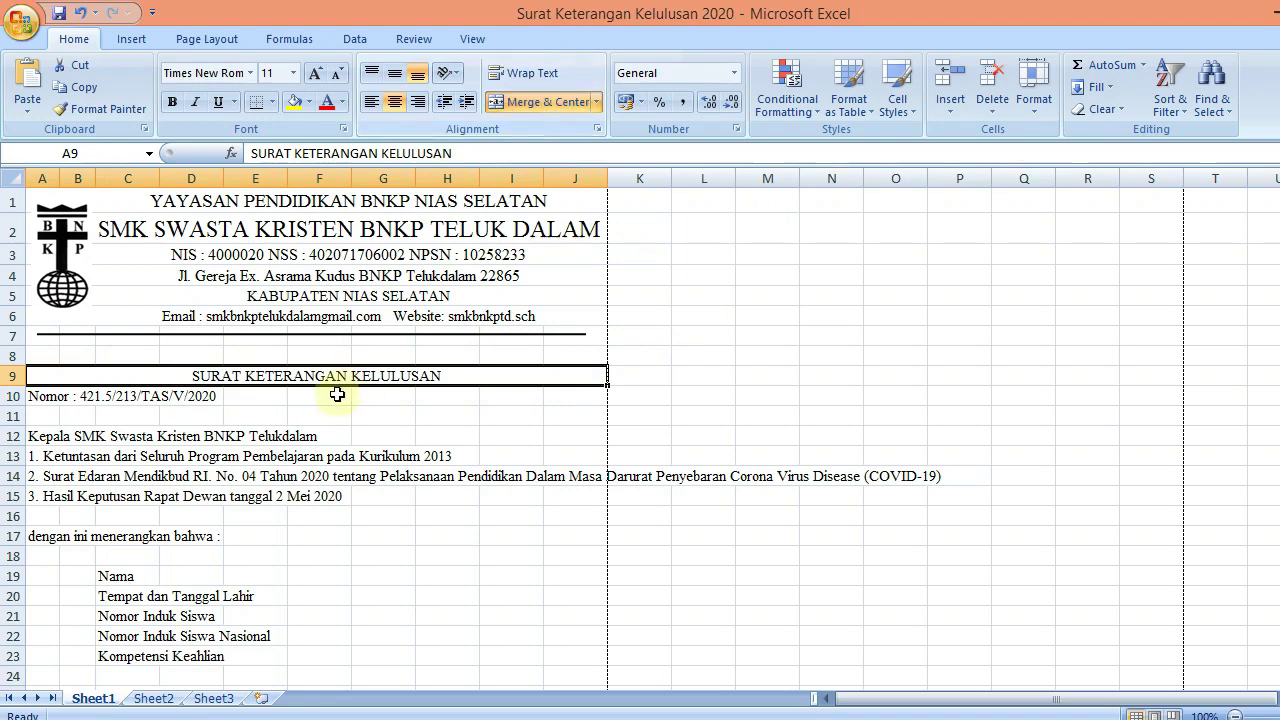
pyautogui.moveTo(83, 395); pyautogui.dragTo(570, 393)
pyautogui.click(535, 101)
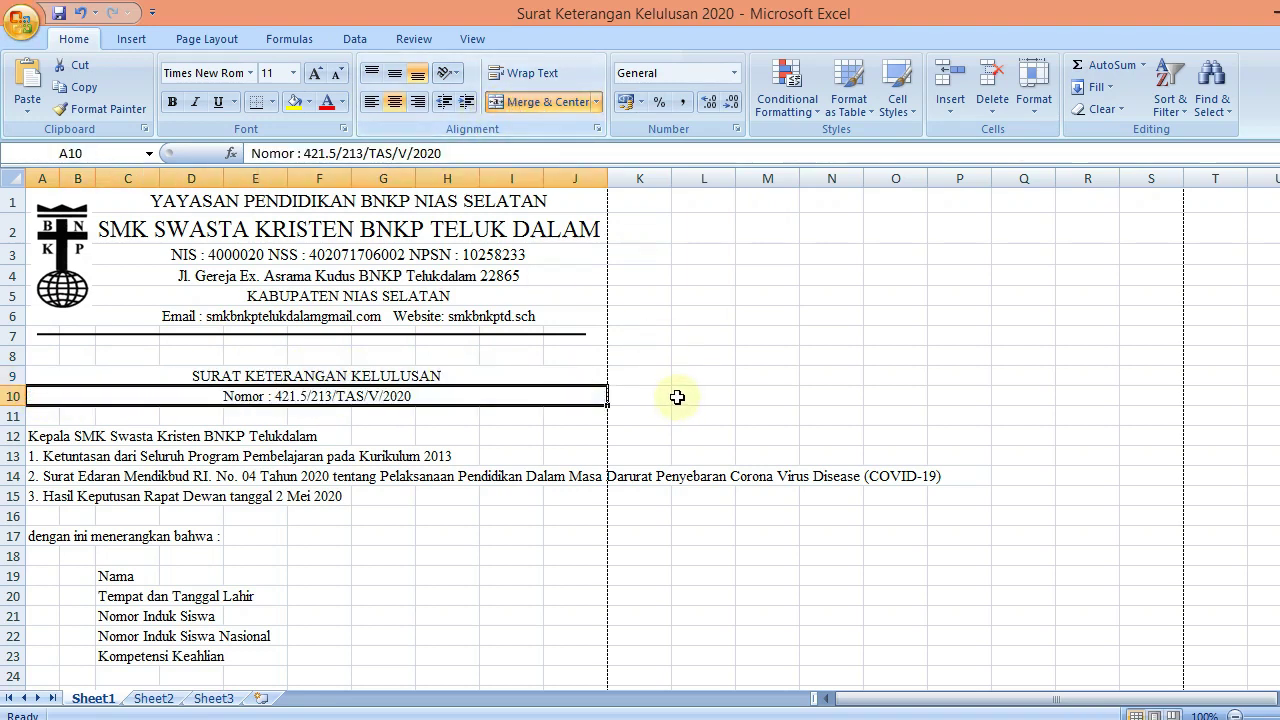
# Make the SURAT KETERANGAN KELULUSAN title 14 pt, bold and underlined
pyautogui.click(375, 371)
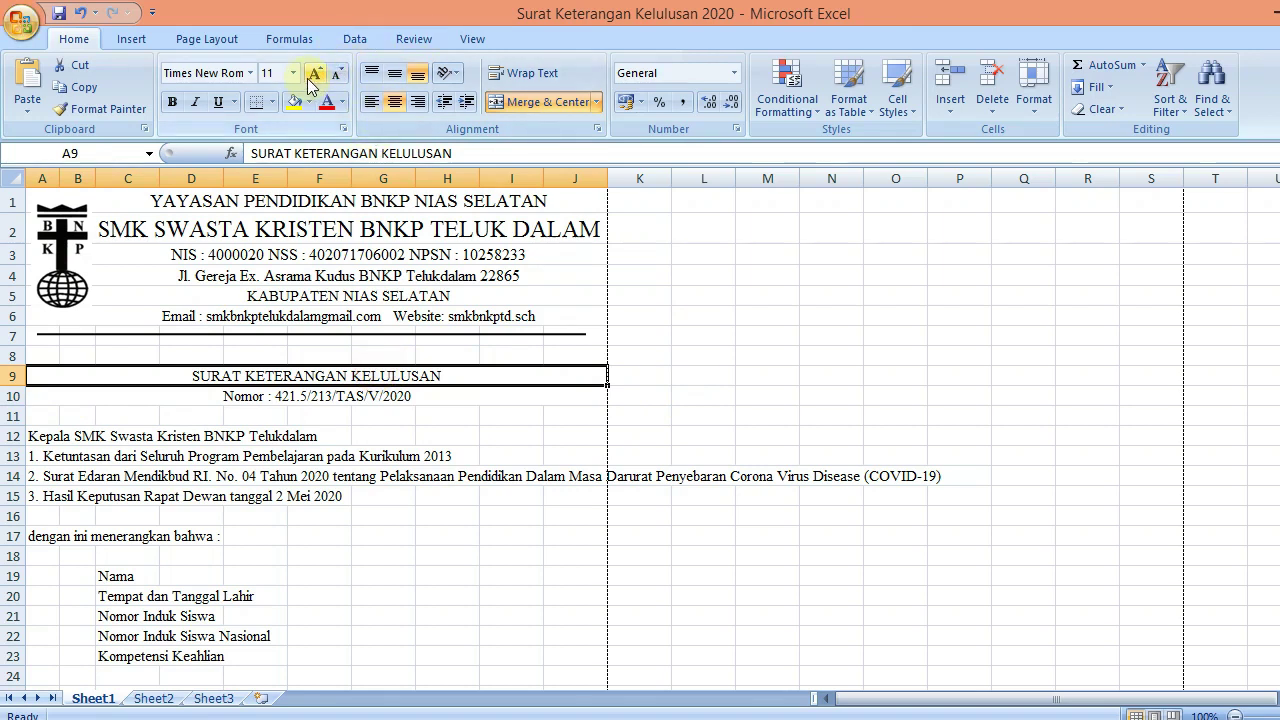
pyautogui.click(314, 76)
pyautogui.click(314, 76)
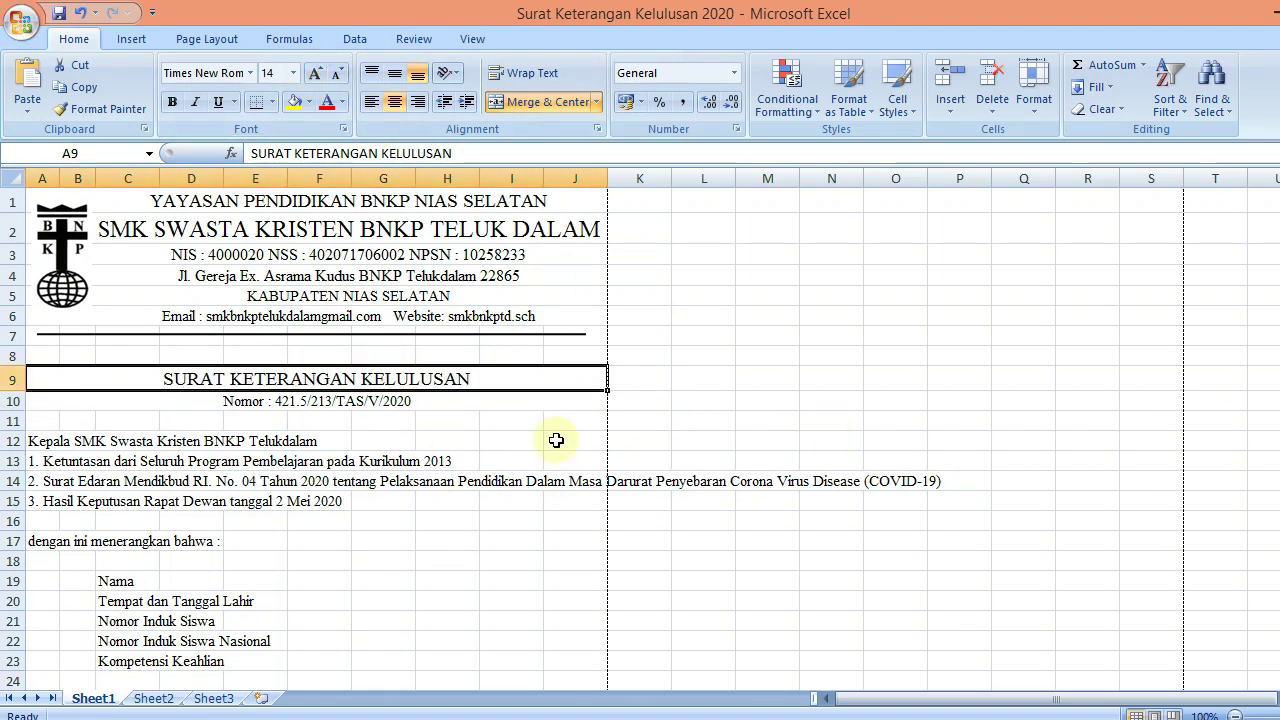
pyautogui.hotkey('ctrl', 'b')
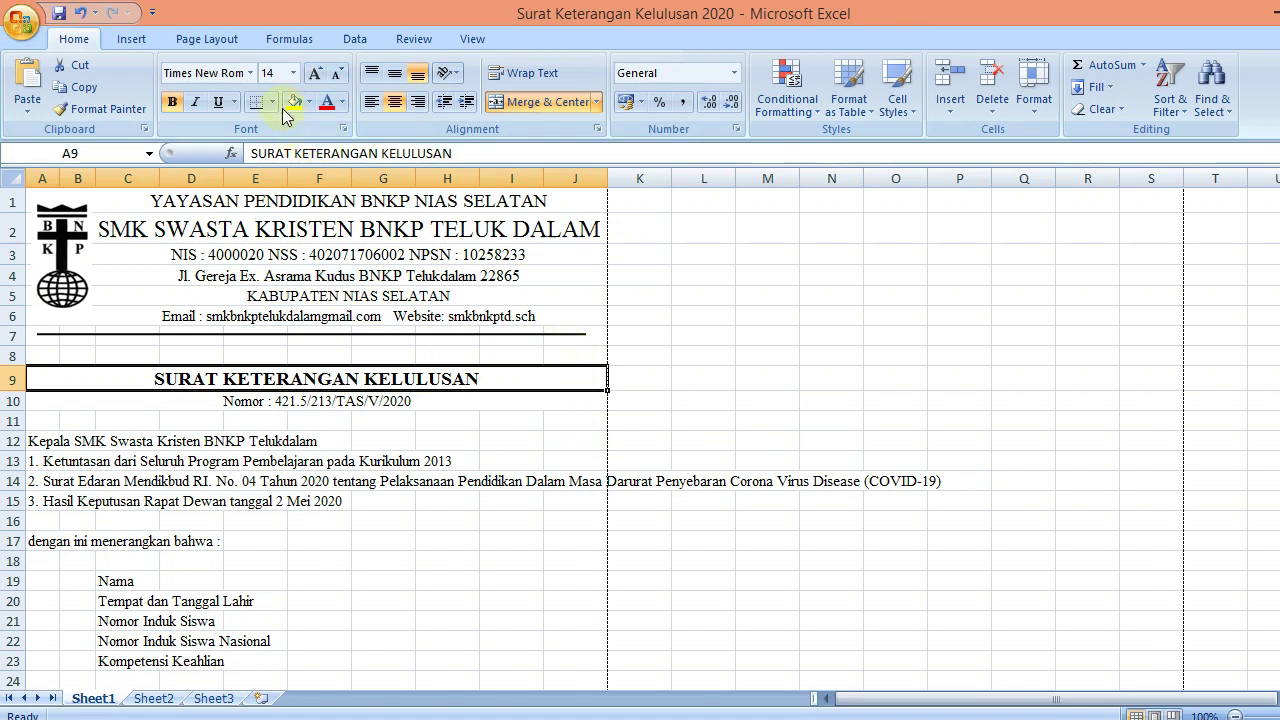
pyautogui.hotkey('ctrl', 'u')
pyautogui.click(642, 358)
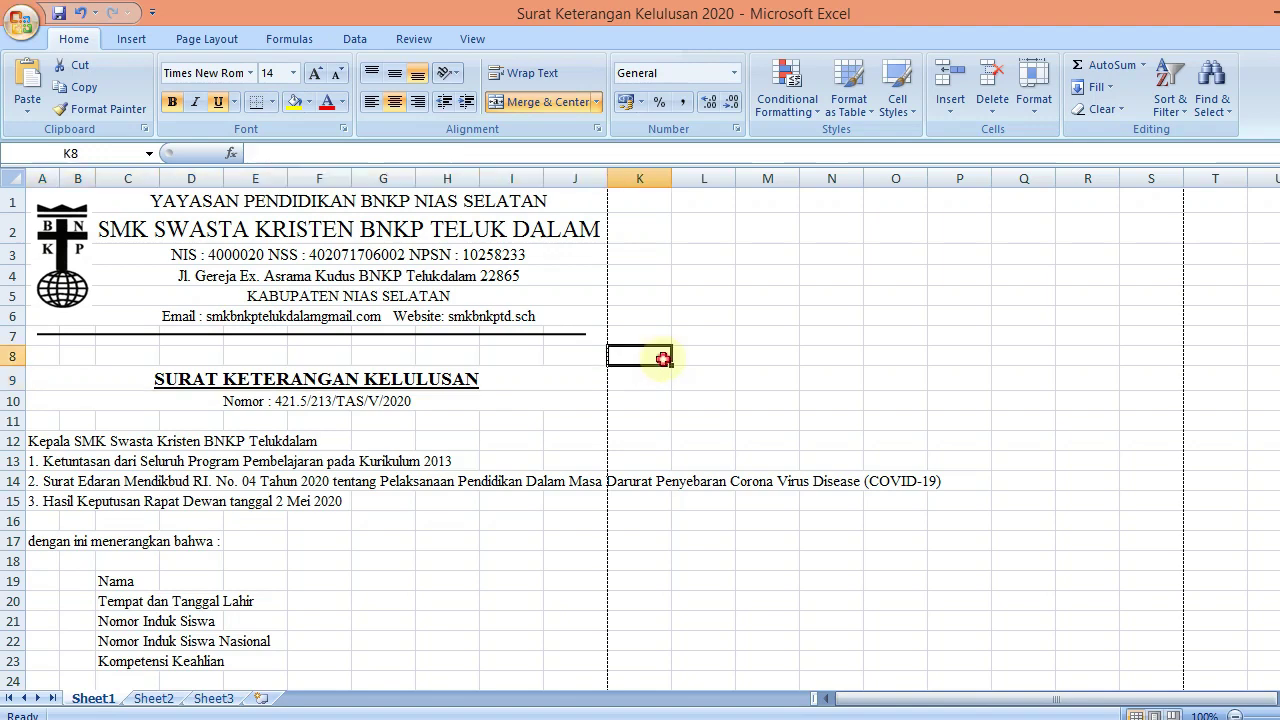
# Merge the first reference line across A13:J13 and left-align it
pyautogui.moveTo(1276, 310); pyautogui.dragTo(1276, 340)
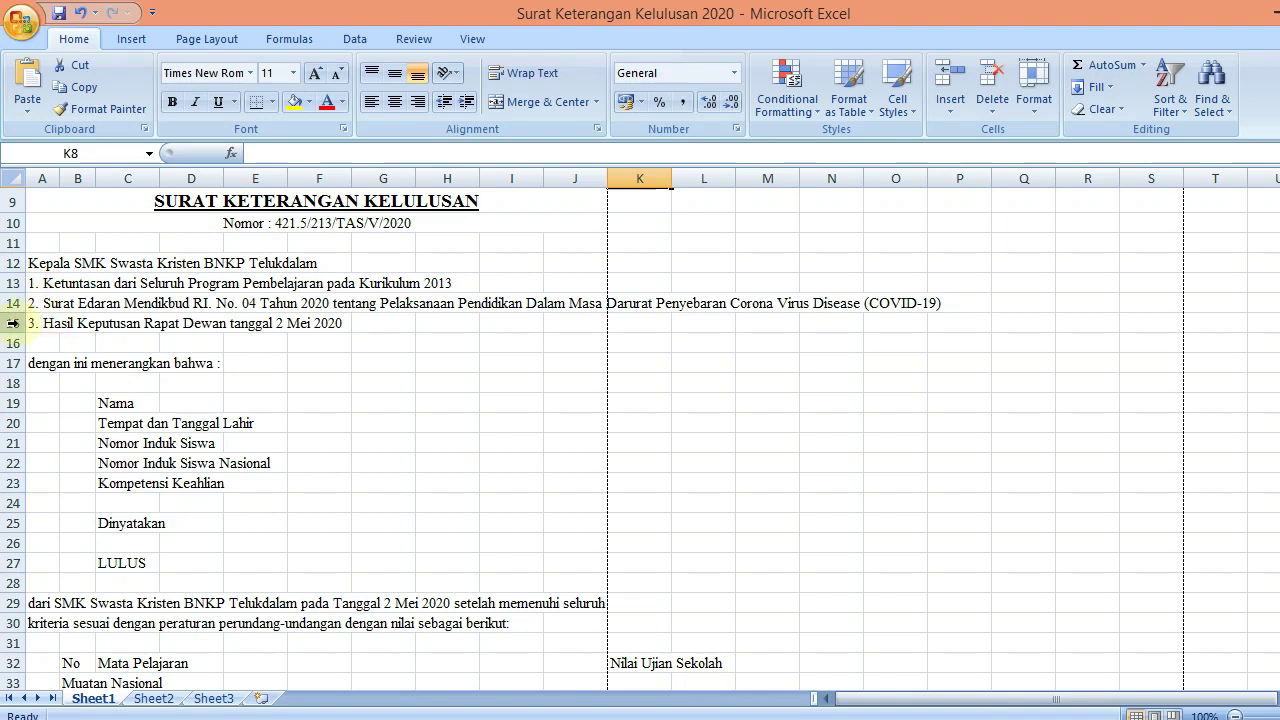
pyautogui.click(22, 320)
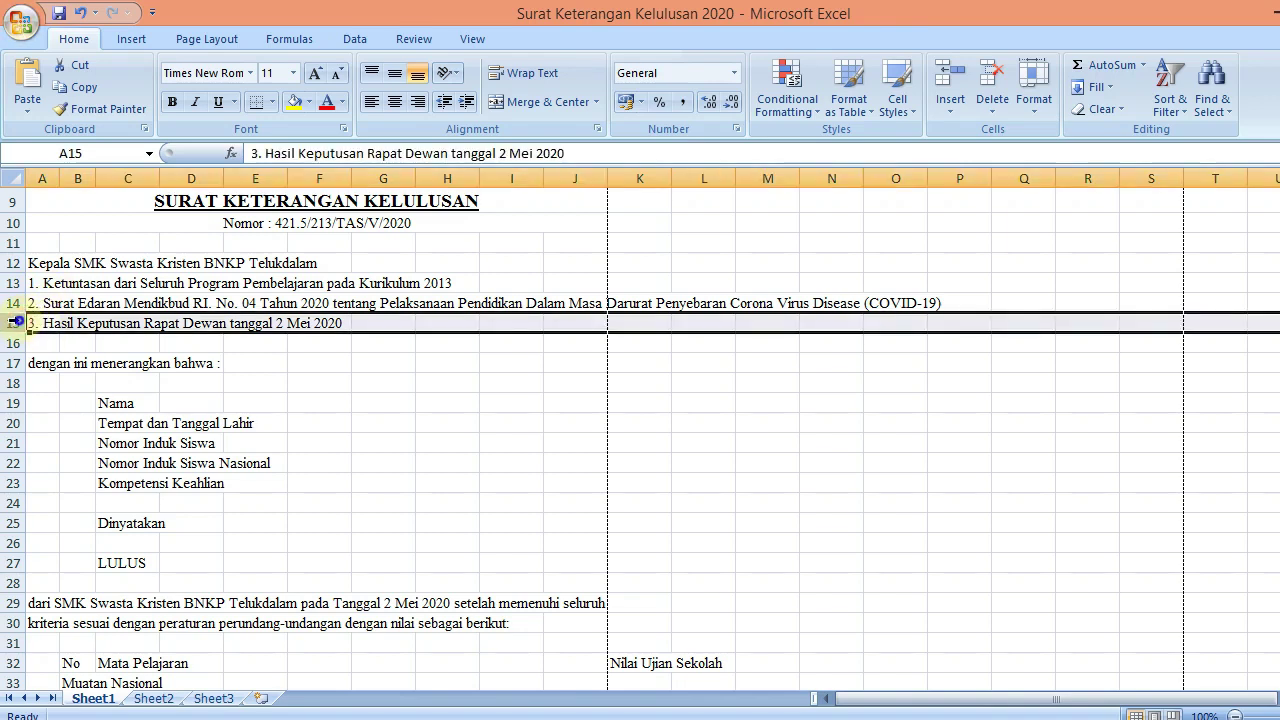
pyautogui.rightClick(22, 320)
pyautogui.click(563, 390)
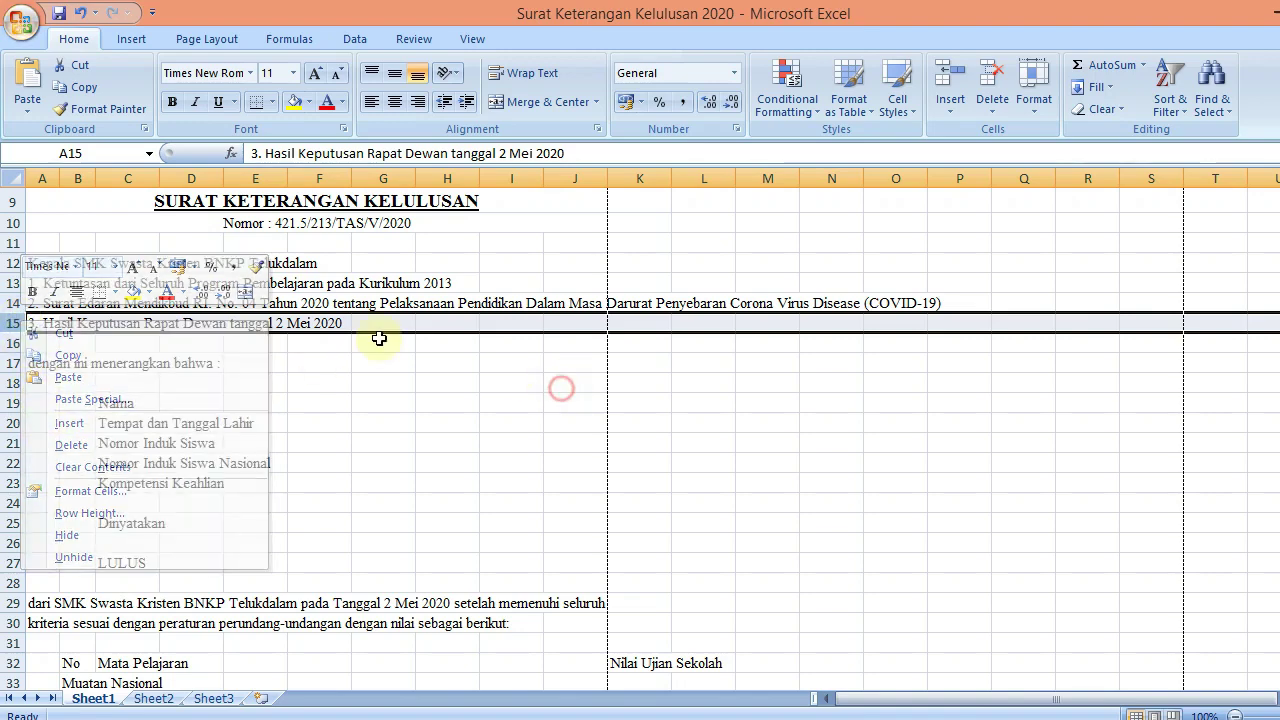
pyautogui.click(44, 299)
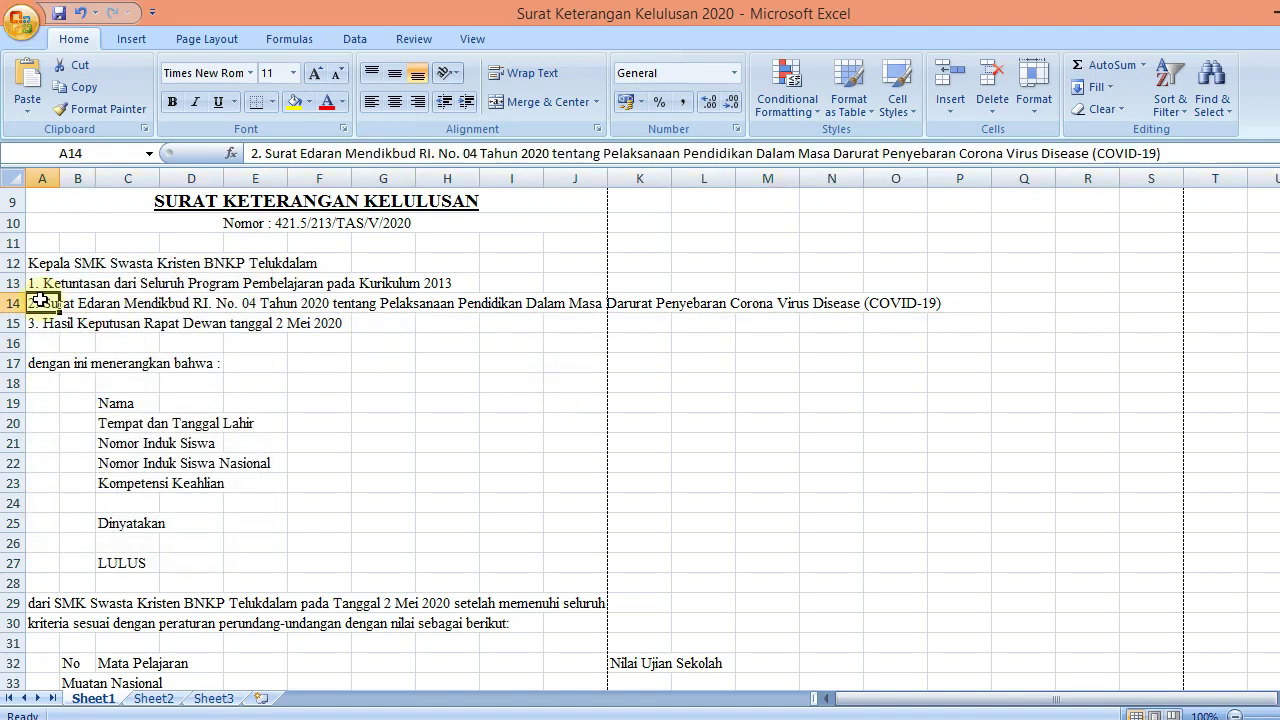
pyautogui.moveTo(35, 281); pyautogui.dragTo(580, 279)
pyautogui.click(536, 104)
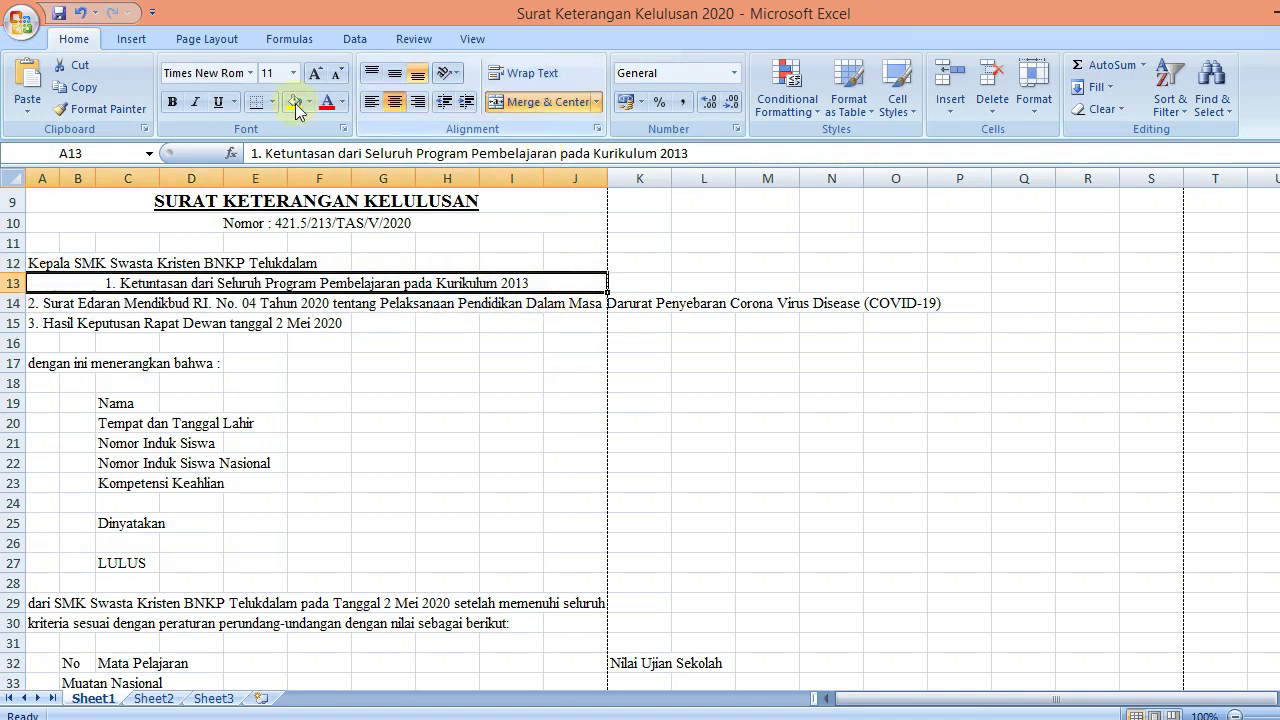
pyautogui.click(371, 102)
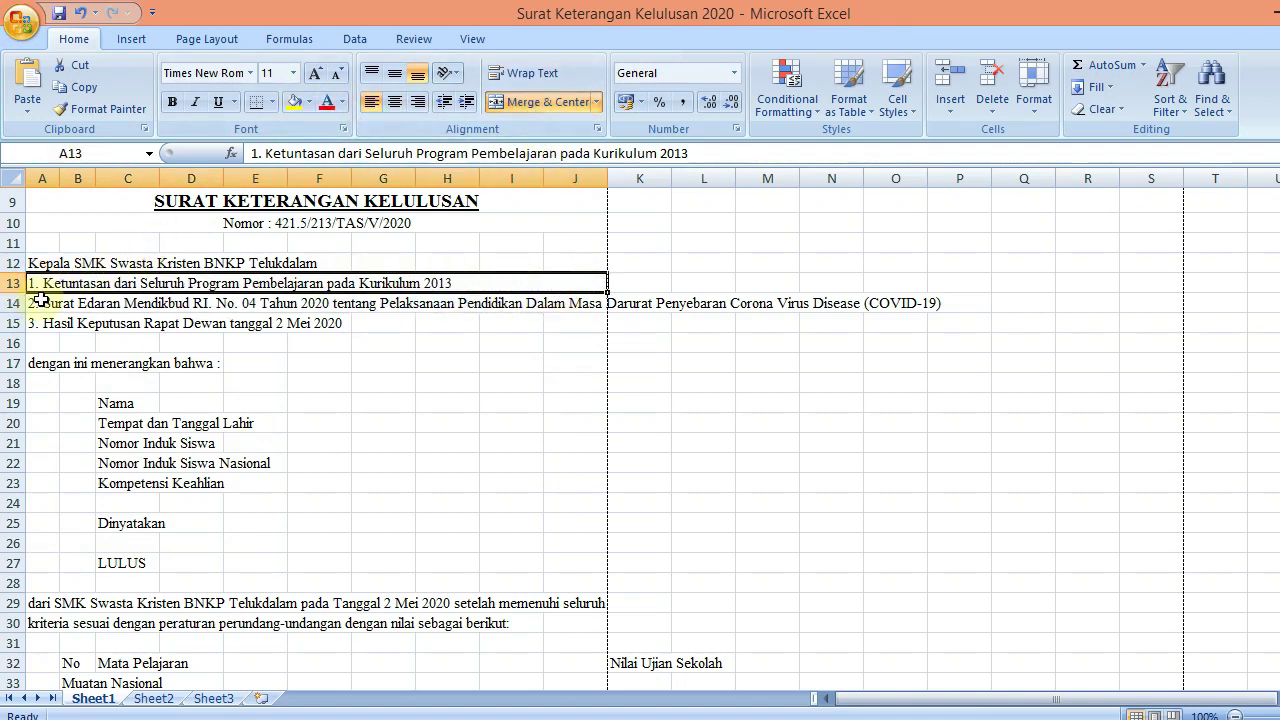
# Insert a blank row above row 15, under the second reference line
pyautogui.moveTo(40, 302); pyautogui.dragTo(597, 301)
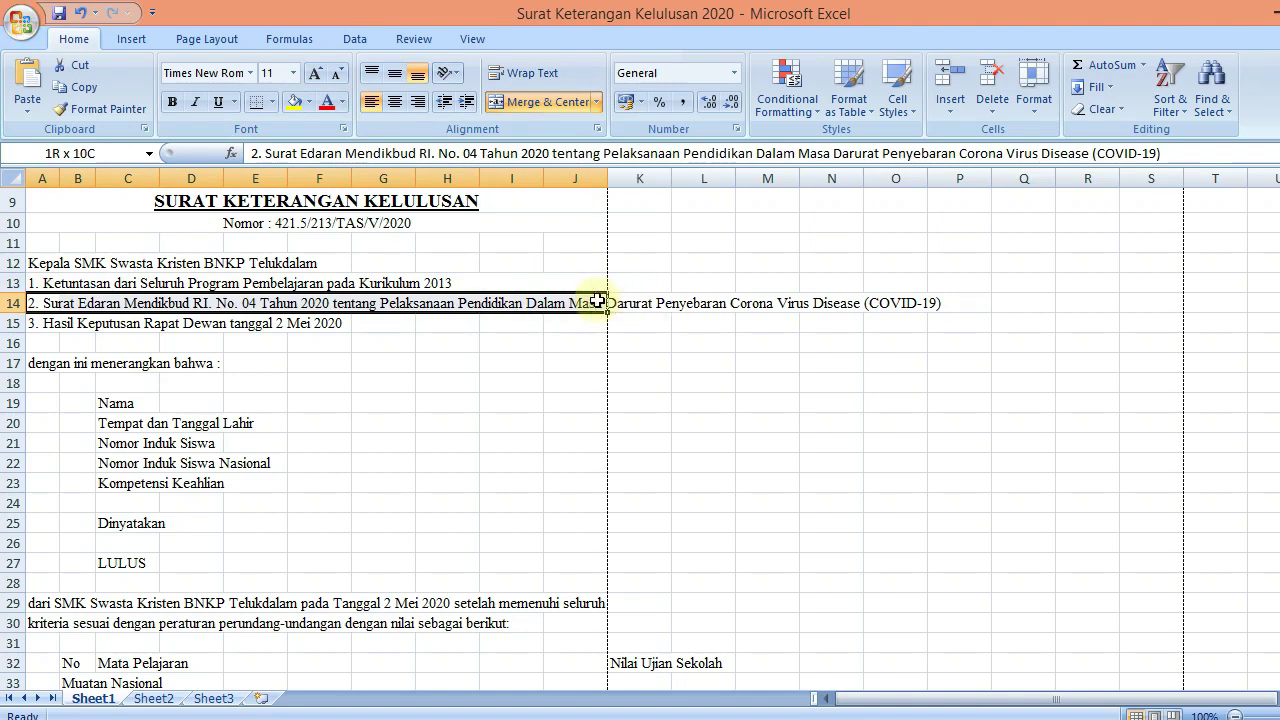
pyautogui.click(13, 323)
pyautogui.rightClick(13, 323)
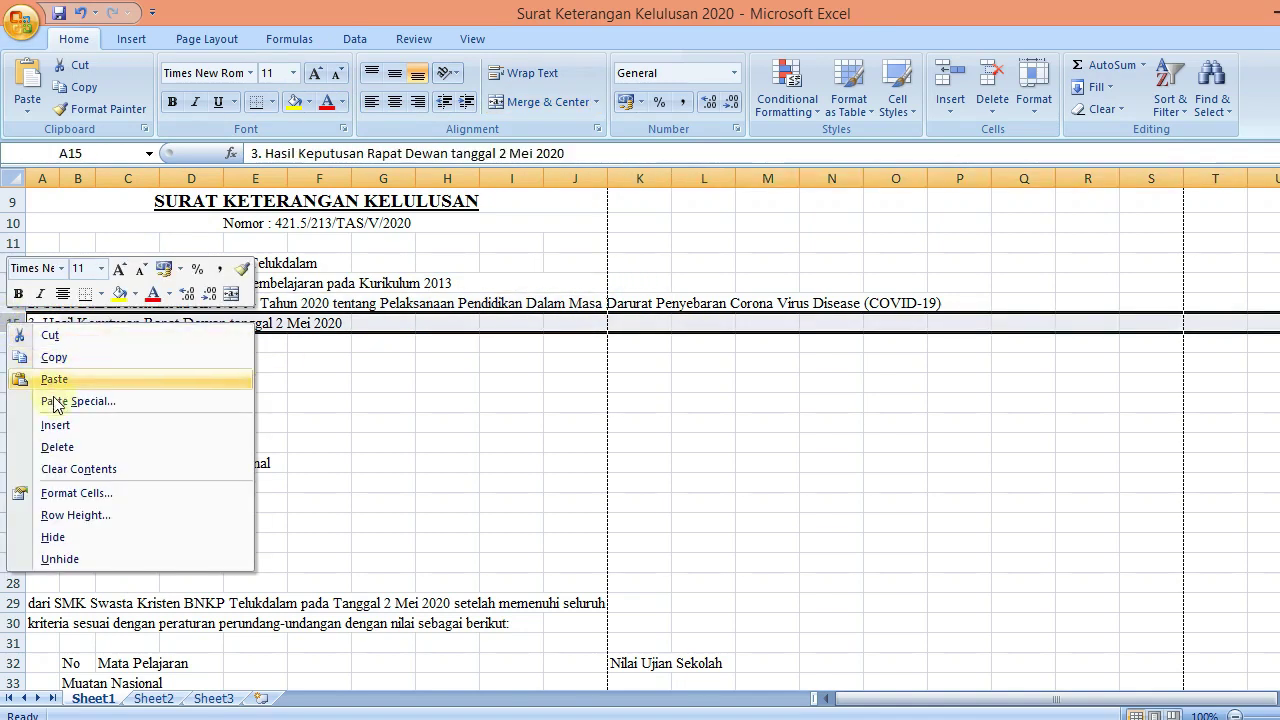
pyautogui.click(55, 425)
pyautogui.click(630, 362)
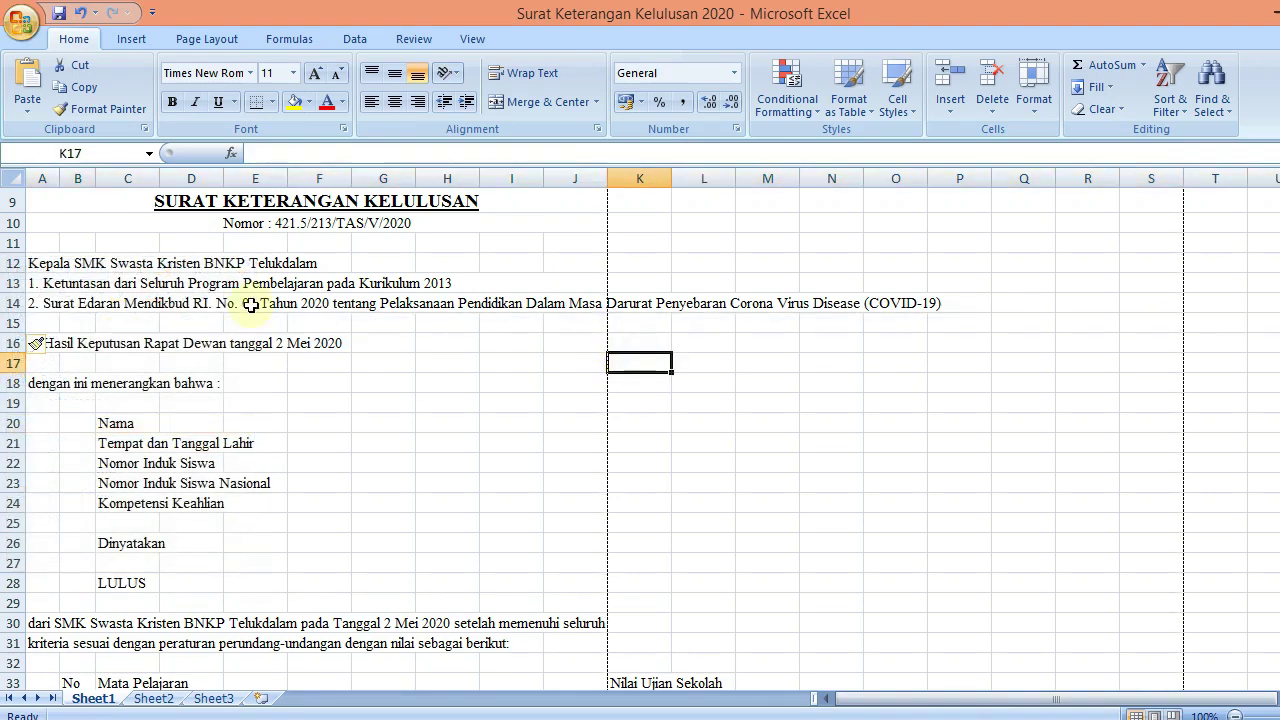
# Move the 'Darurat … (COVID-19)' ending out of A14 onto the new row in A15
pyautogui.click(32, 303)
pyautogui.press('F2')
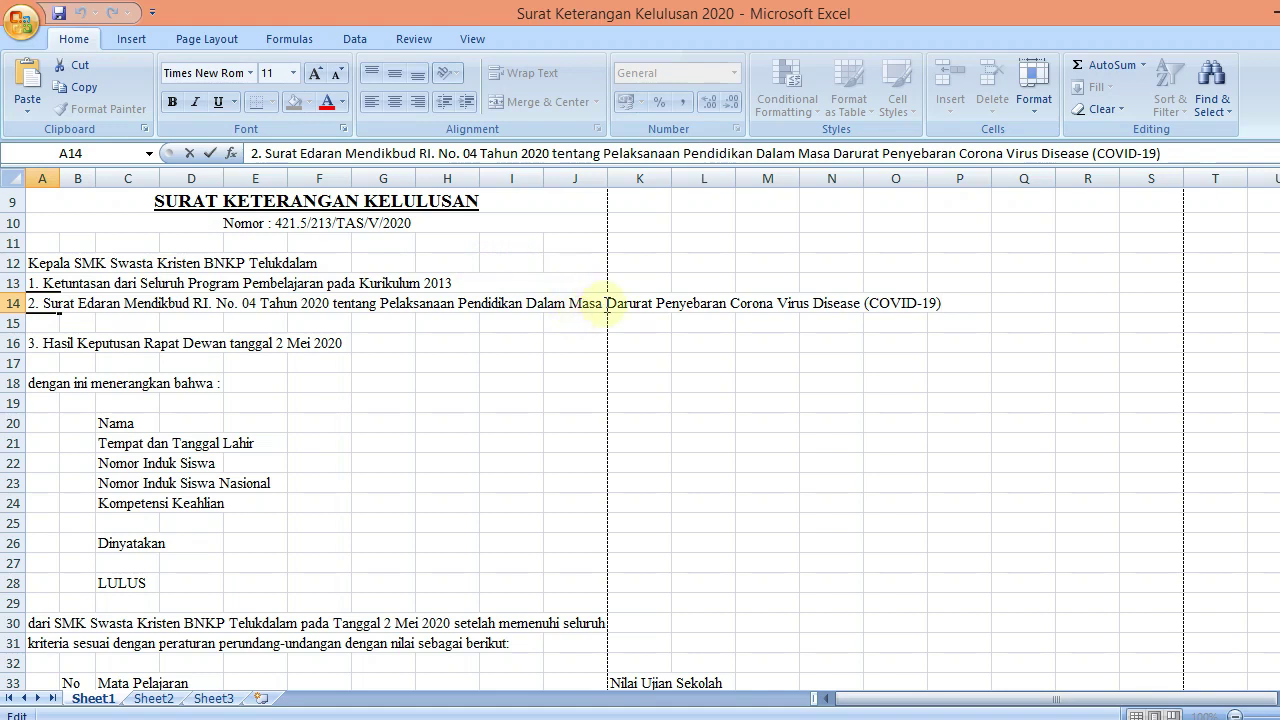
pyautogui.keyDown('shift'); pyautogui.click(607, 303); pyautogui.keyUp('shift')
pyautogui.hotkey('ctrl', 'c')
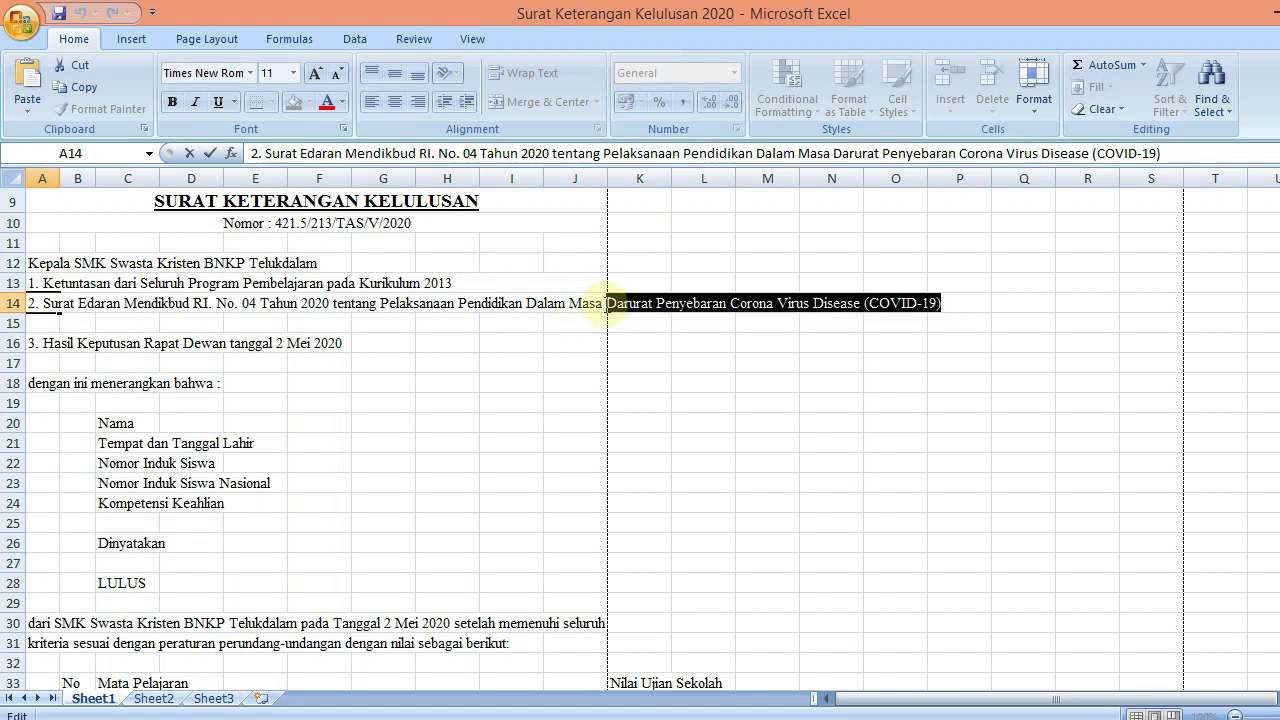
pyautogui.press('Delete')
pyautogui.press('Return')
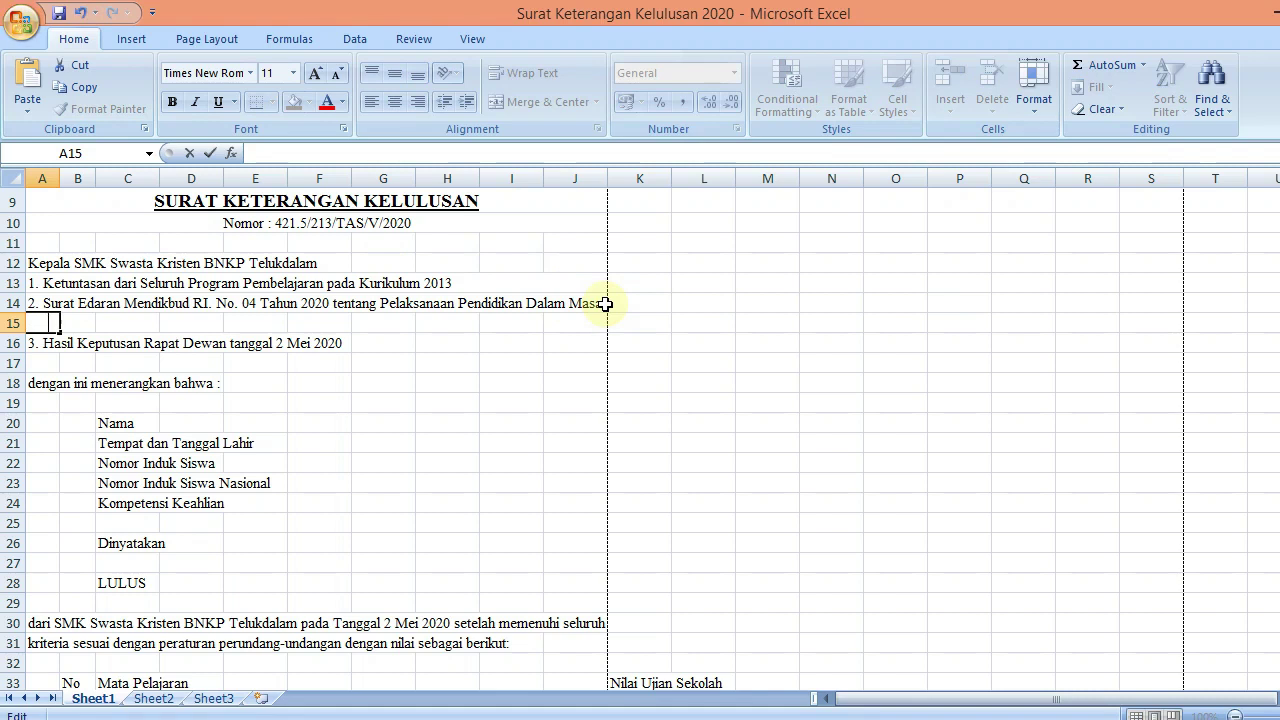
pyautogui.hotkey('ctrl', 'v')
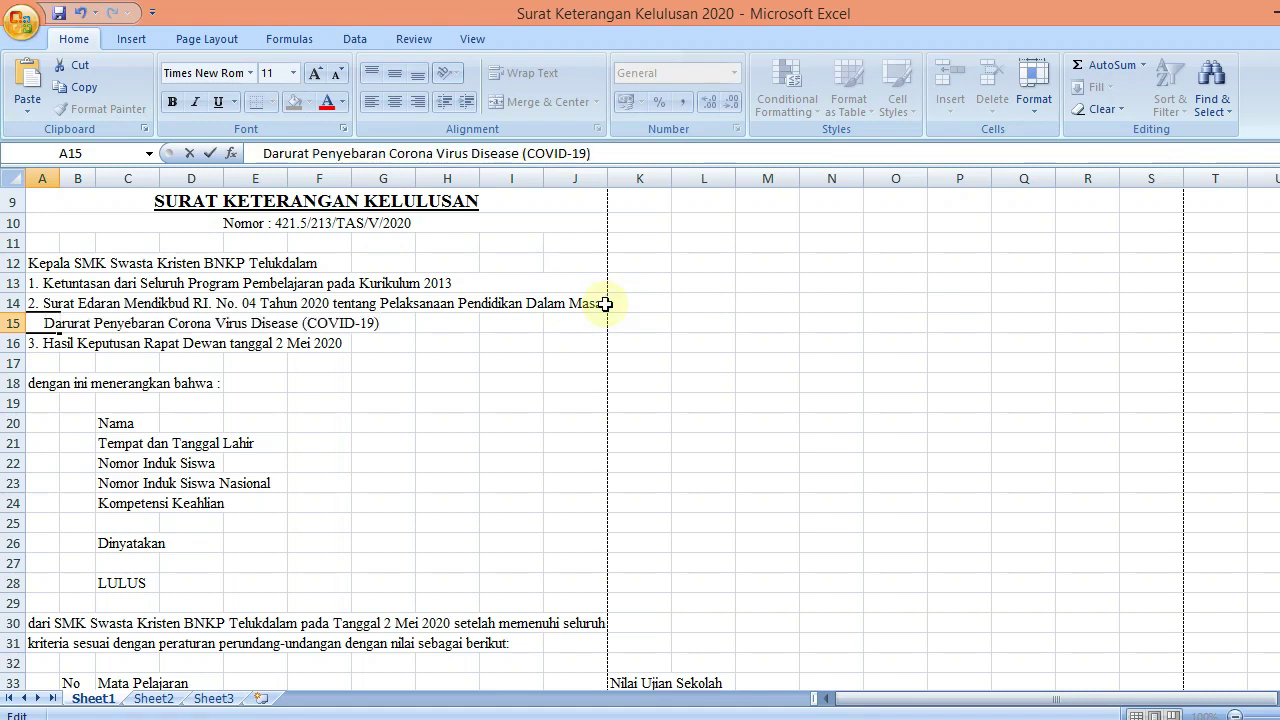
pyautogui.press('Return')
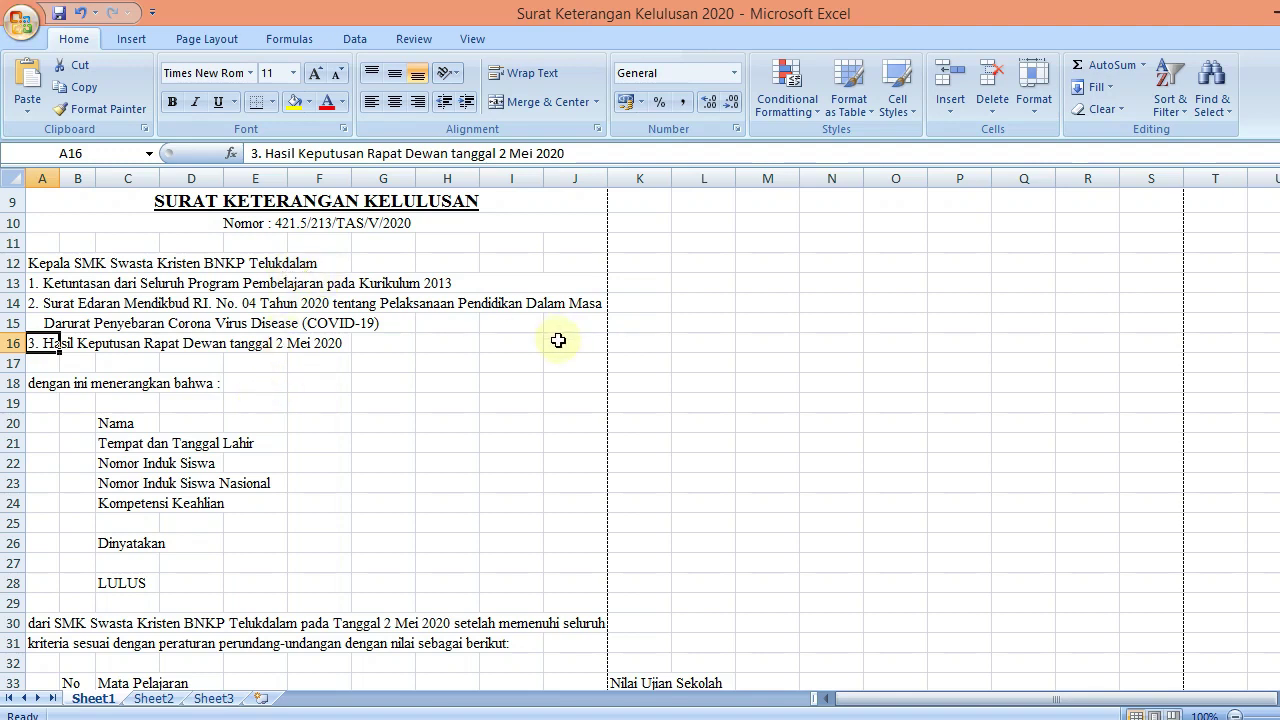
pyautogui.click(50, 262)
# Narrow column F to a width of 3.00
pyautogui.click(512, 323)
pyautogui.click(447, 402)
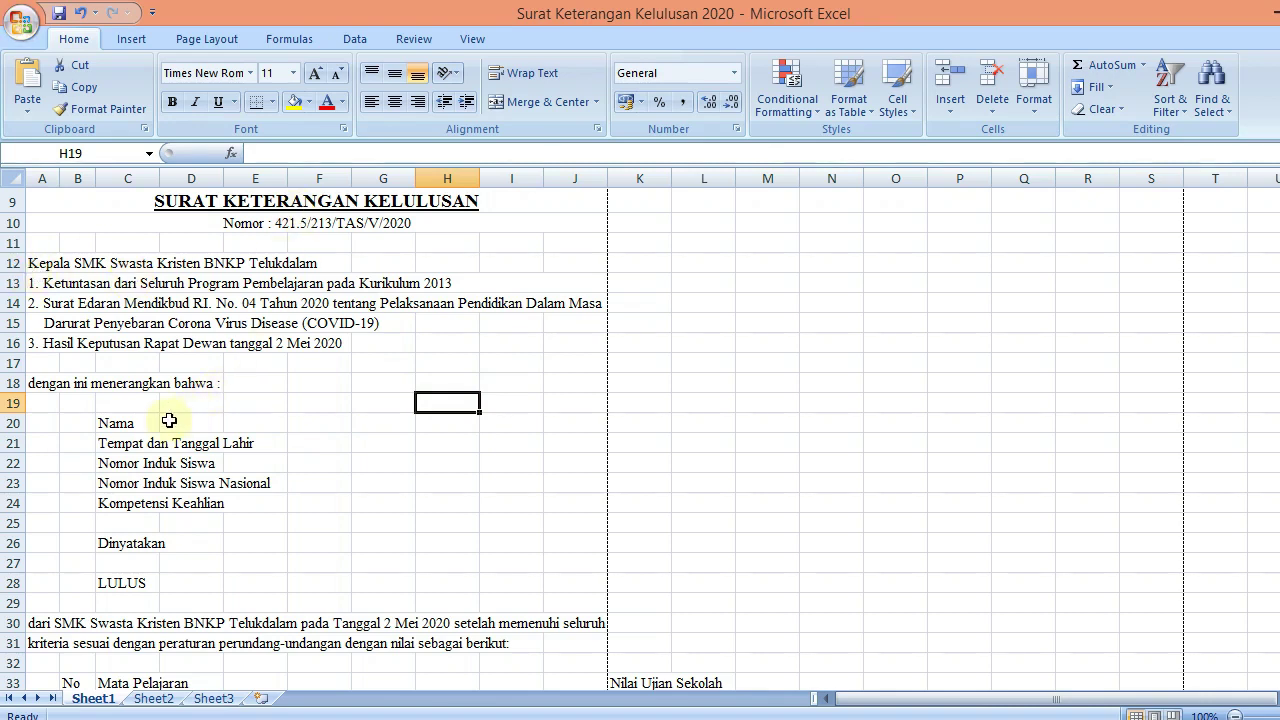
pyautogui.click(140, 422)
pyautogui.press('Right')
pyautogui.press('Right')
pyautogui.press('Right')
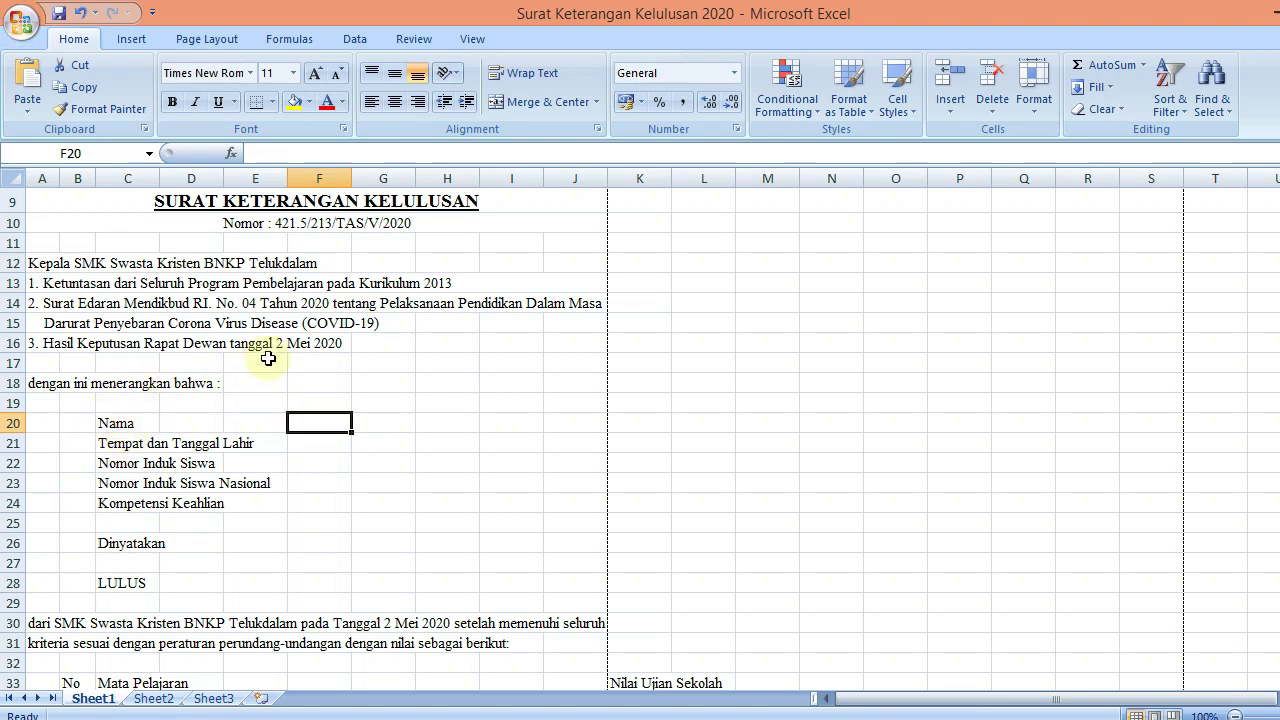
pyautogui.moveTo(351, 178); pyautogui.dragTo(295, 193)
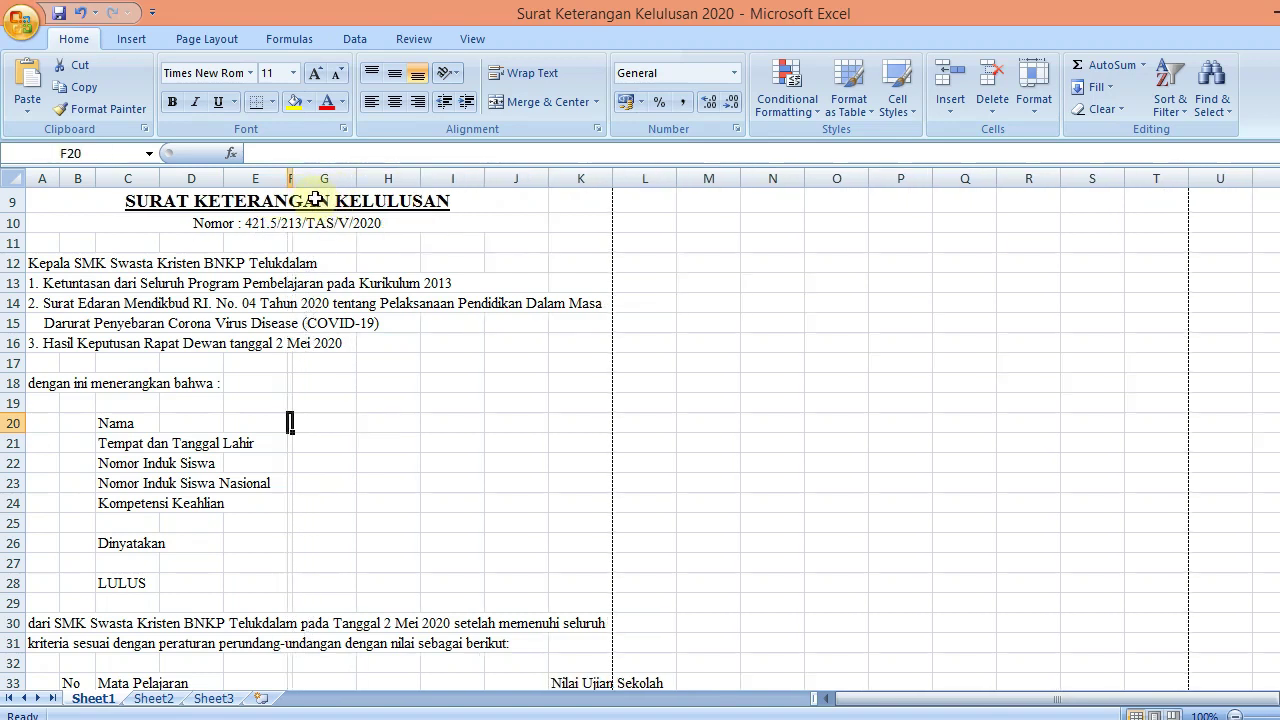
# Enter a colon in F20 through F24 and in F26 beside the labels
pyautogui.write(':')
pyautogui.press('Return')
pyautogui.write(':')
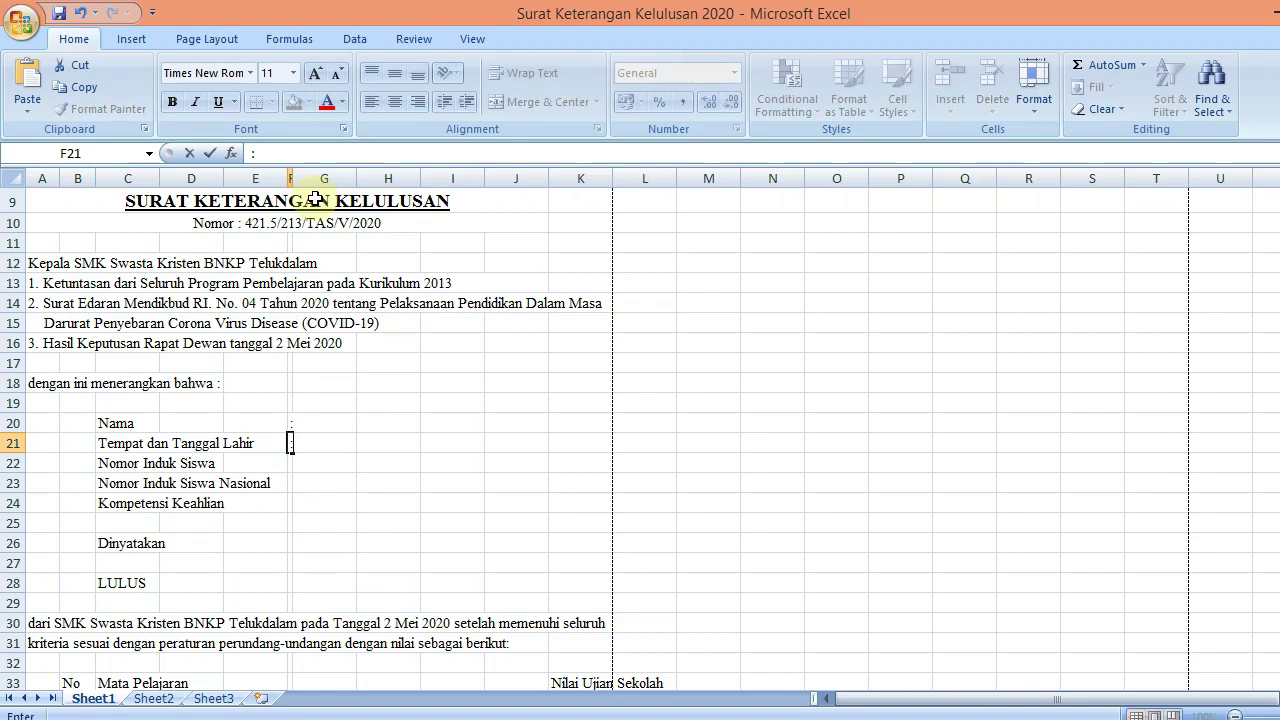
pyautogui.press('Return')
pyautogui.write(':')
pyautogui.press('Return')
pyautogui.write(':')
pyautogui.press('Return')
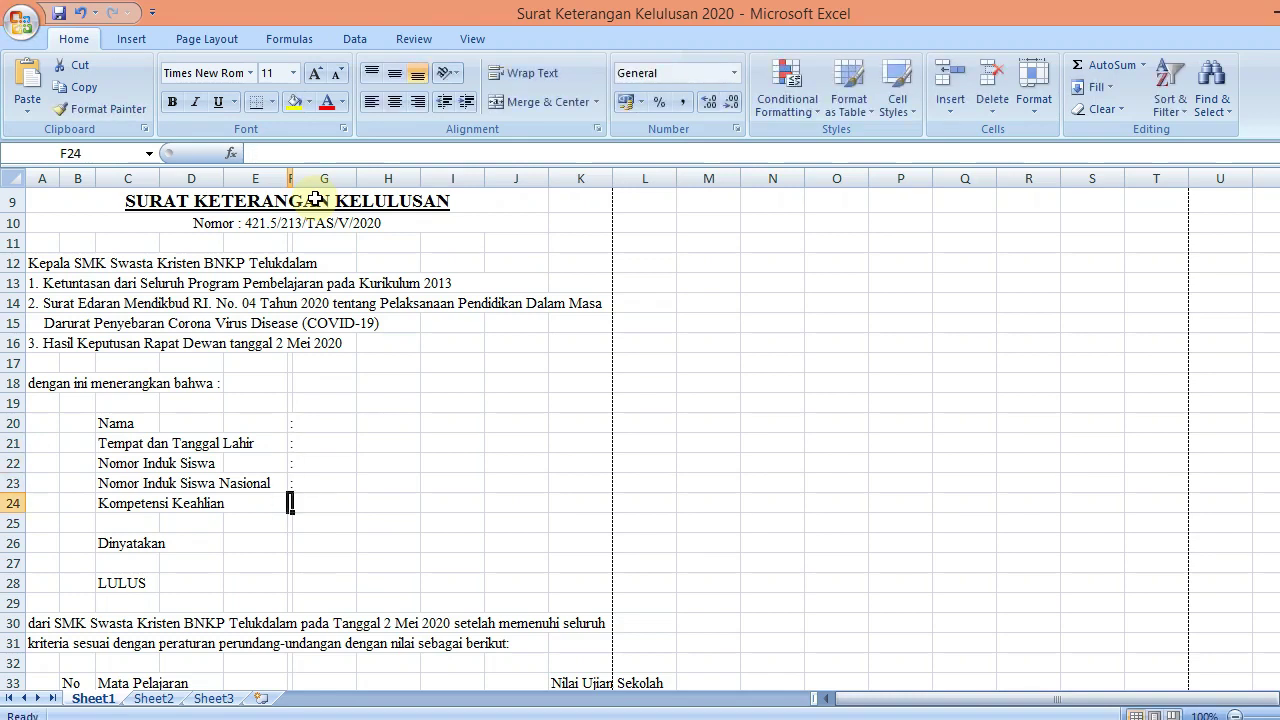
pyautogui.write(':')
pyautogui.press('Return')
pyautogui.press('Return')
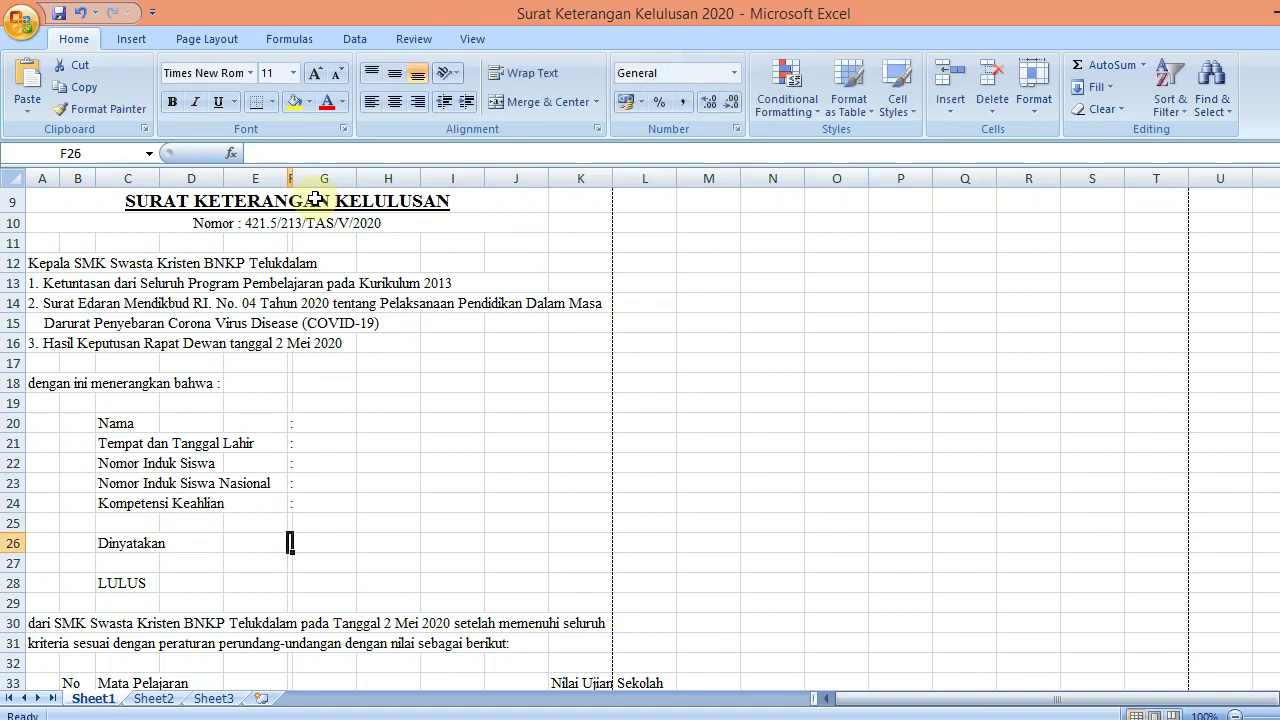
pyautogui.write(':')
pyautogui.press('Return')
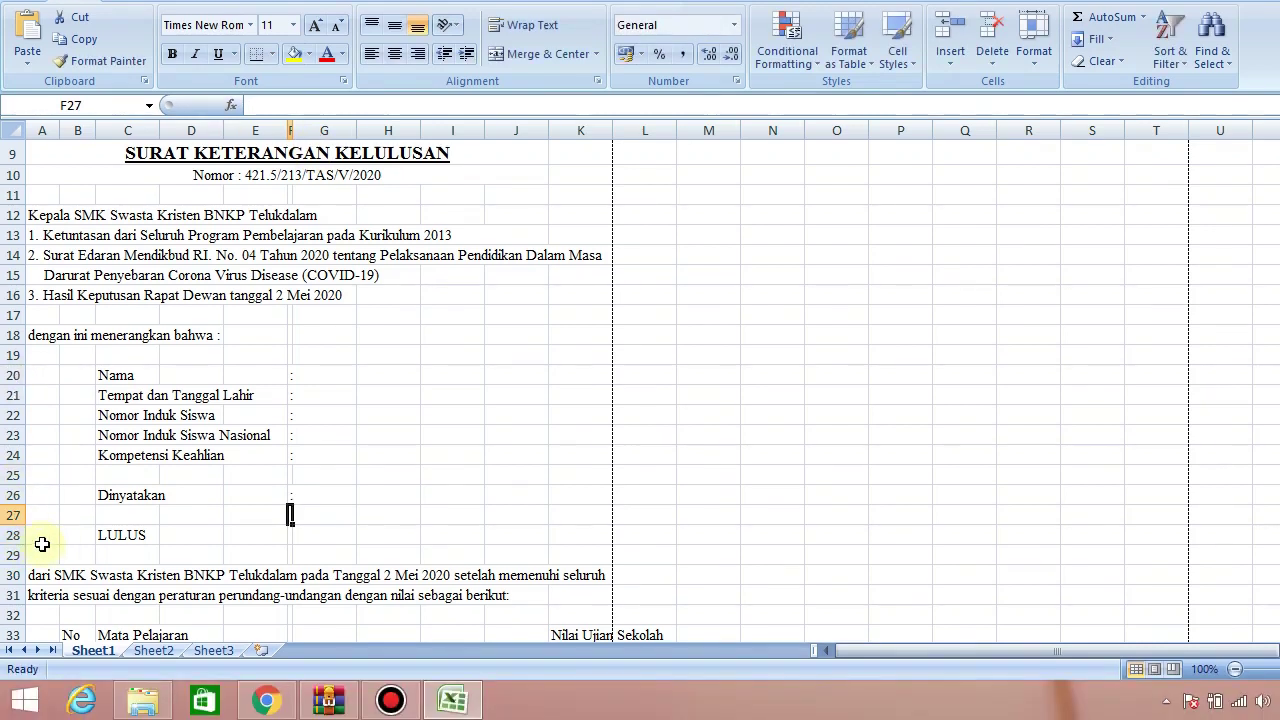
pyautogui.moveTo(43, 581); pyautogui.dragTo(565, 572)
pyautogui.moveTo(565, 524); pyautogui.dragTo(571, 543)
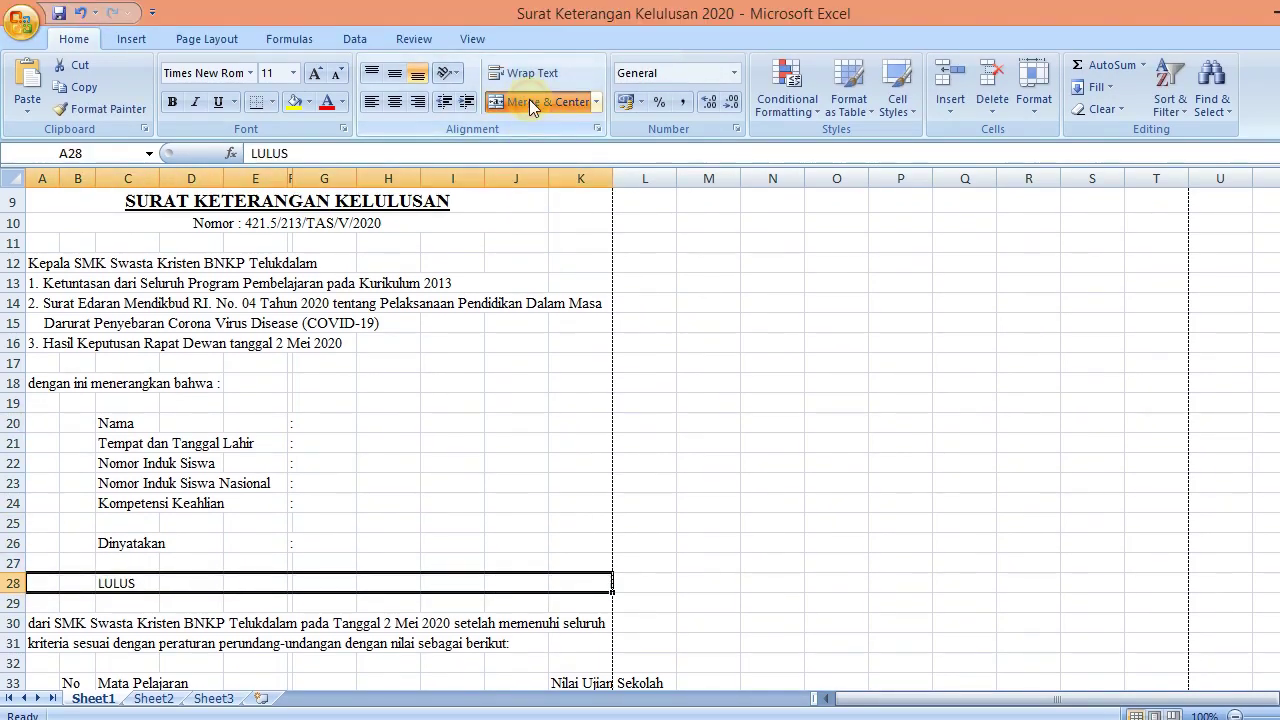
pyautogui.click(531, 104)
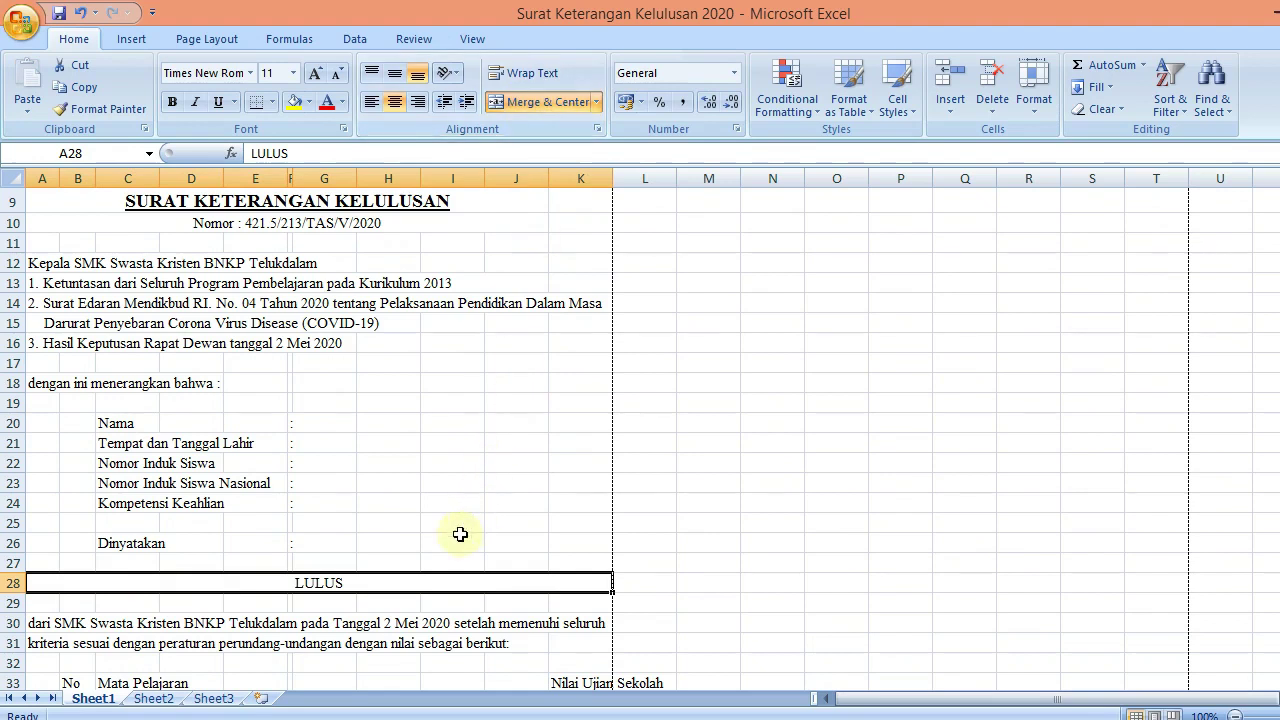
pyautogui.hotkey('ctrl', 'b')
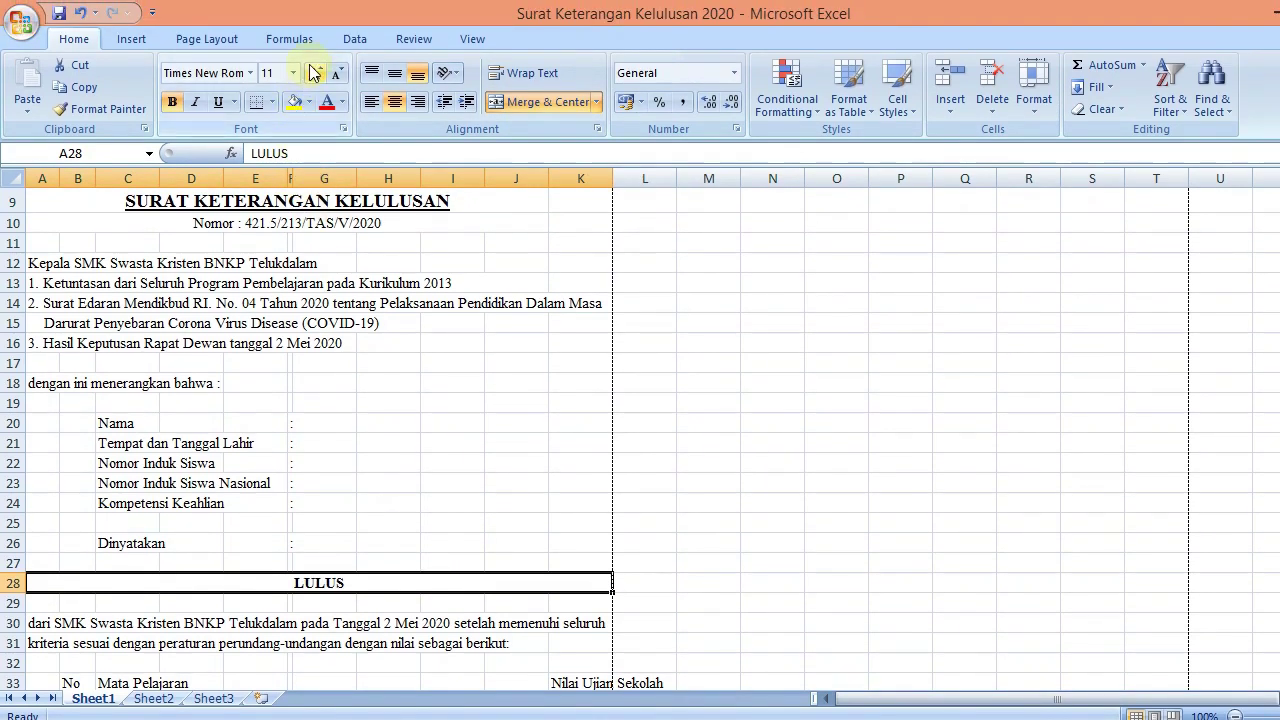
pyautogui.click(314, 44)
pyautogui.click(314, 44)
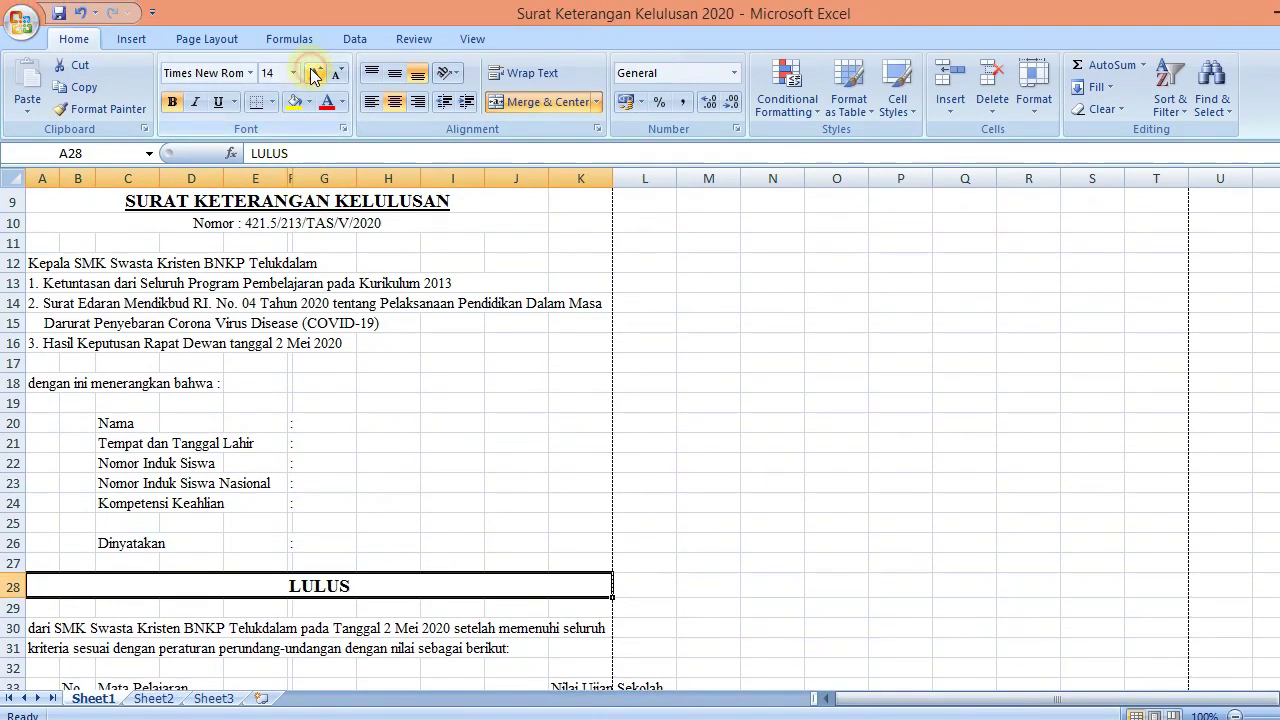
pyautogui.click(314, 76)
pyautogui.click(314, 76)
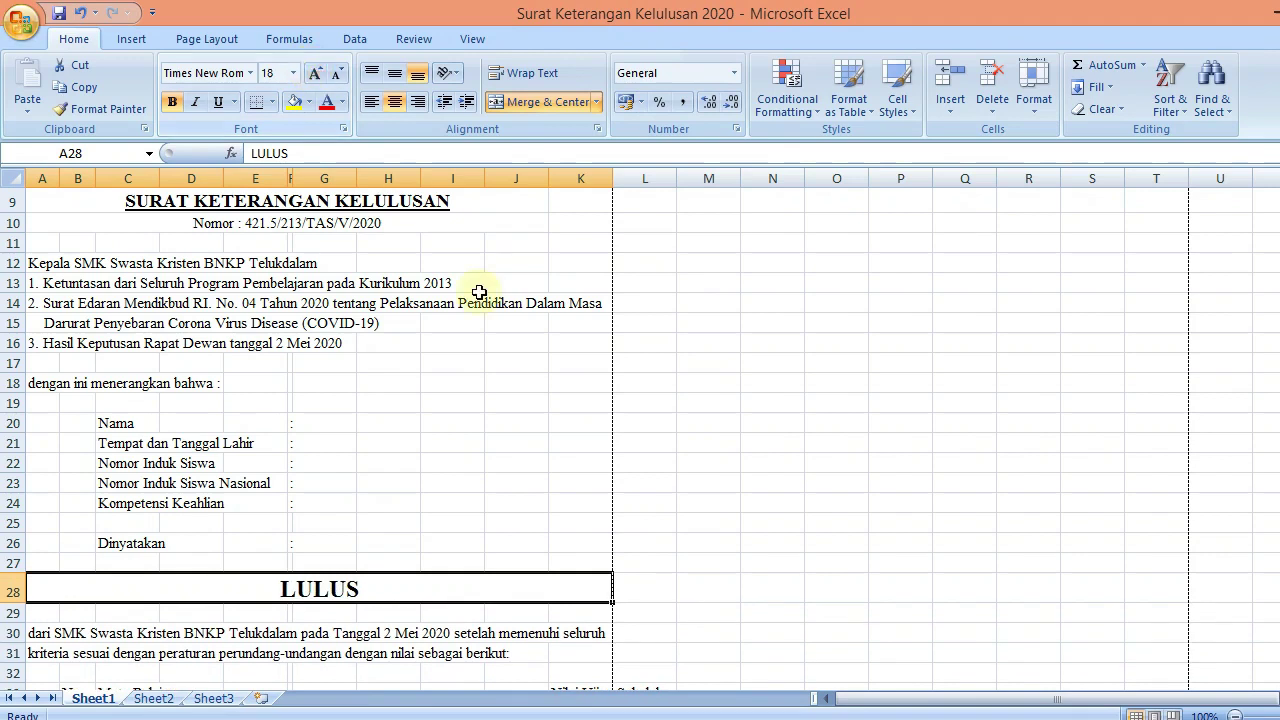
pyautogui.click(366, 523)
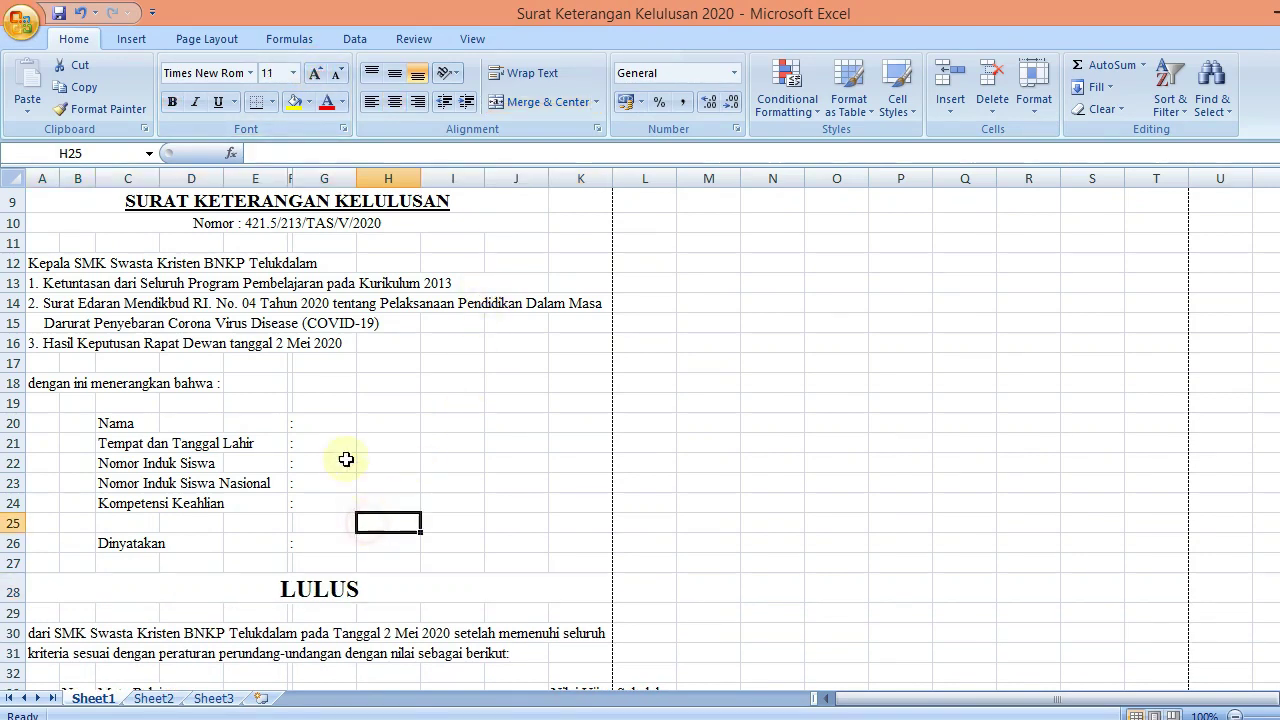
pyautogui.click(342, 422)
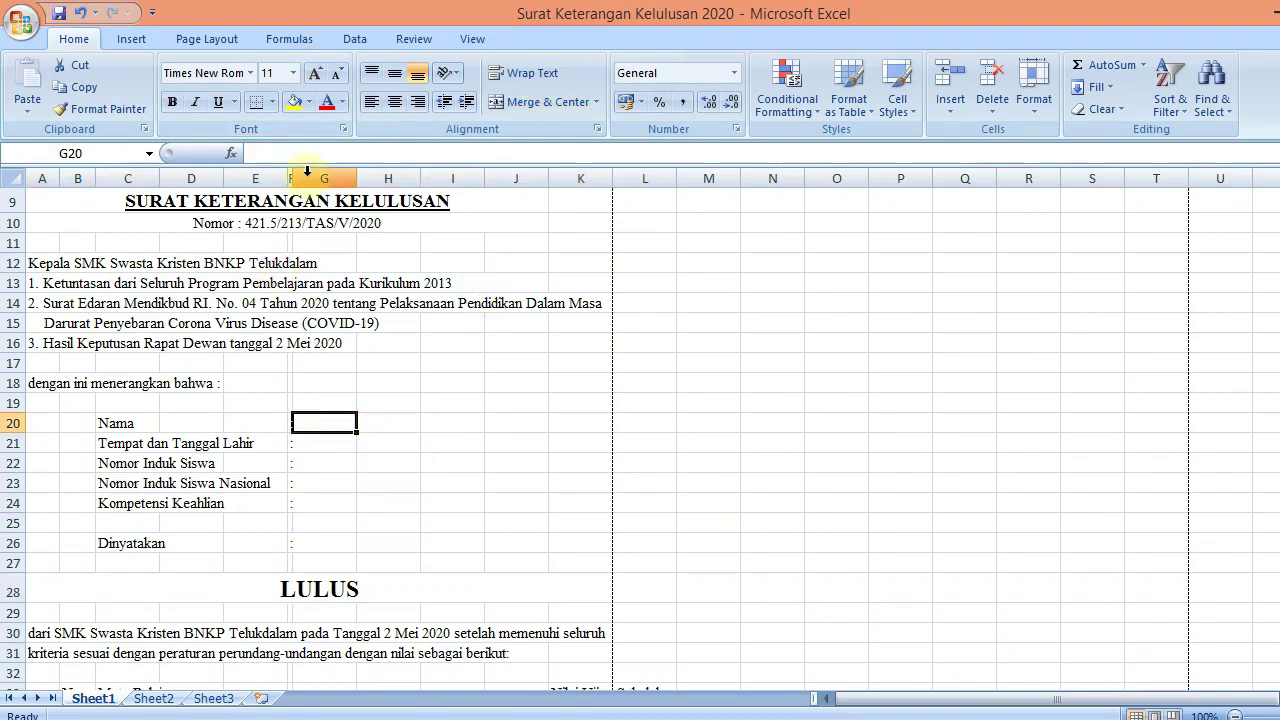
# Cut the Nilai Ujian Sekolah heading from K33 into J33 and select J33:K33
pyautogui.moveTo(283, 177); pyautogui.dragTo(293, 172)
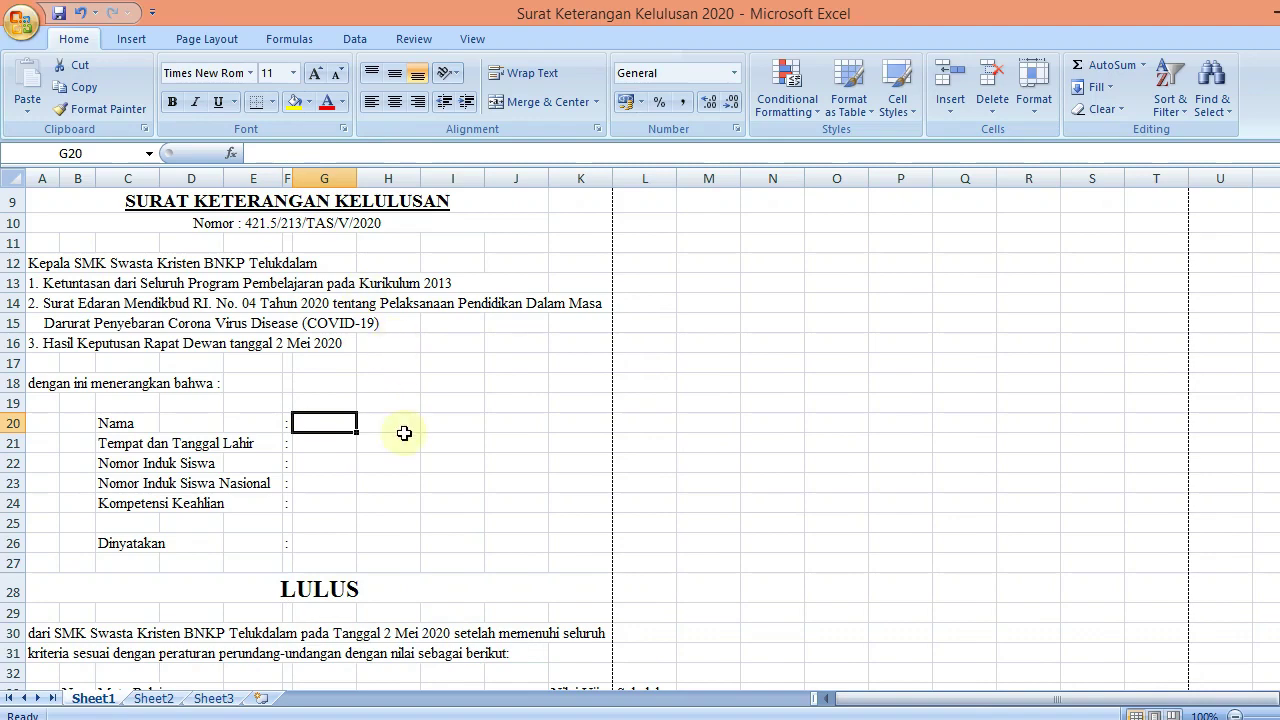
pyautogui.moveTo(1272, 420); pyautogui.dragTo(1272, 484)
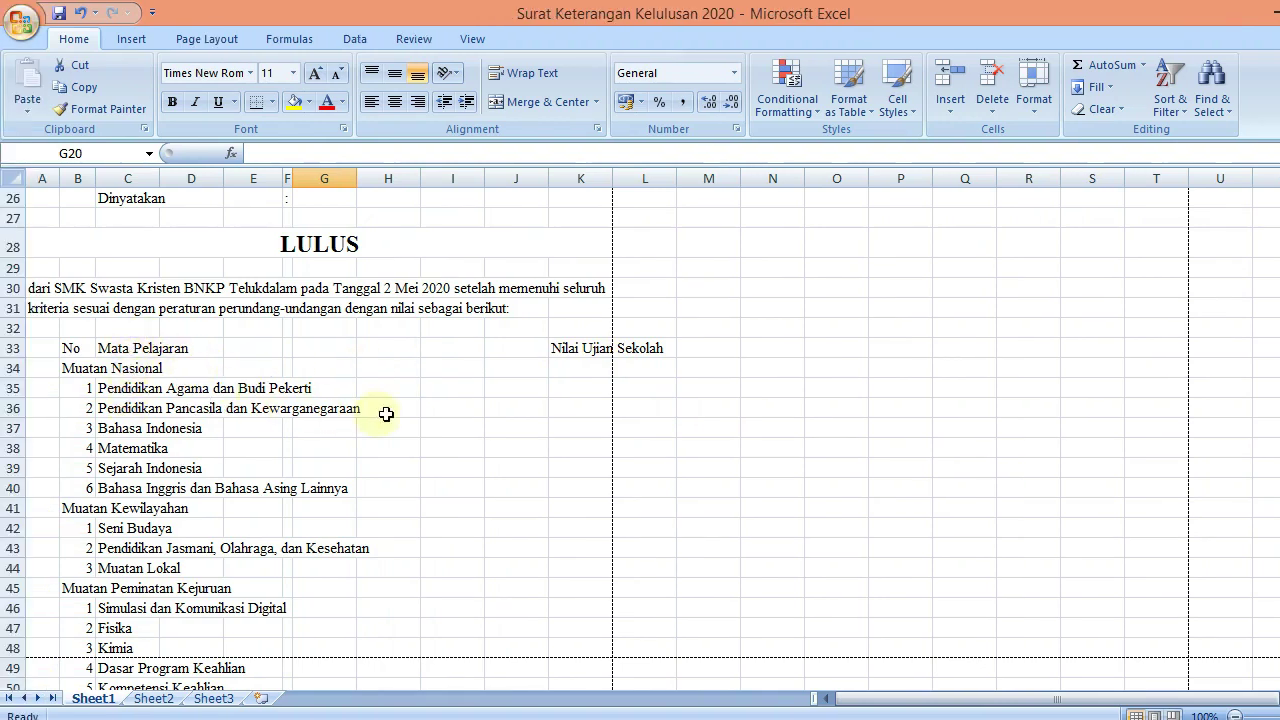
pyautogui.click(491, 346)
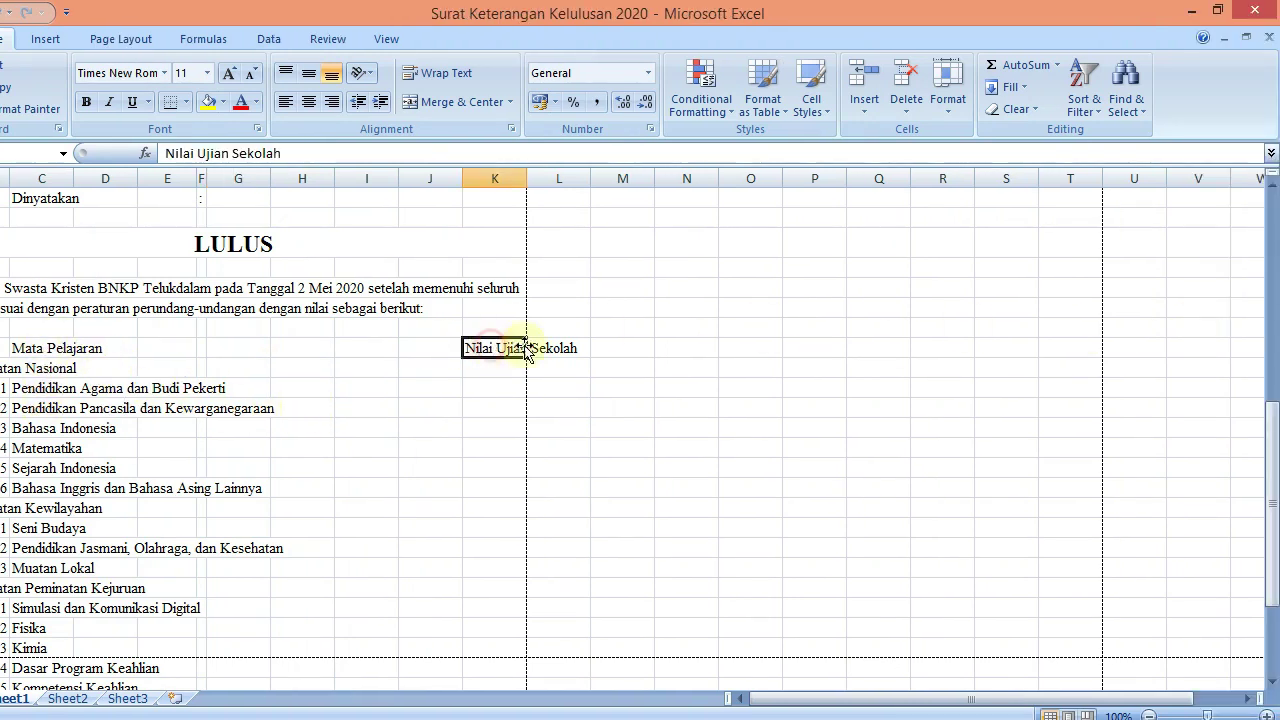
pyautogui.press('Right')
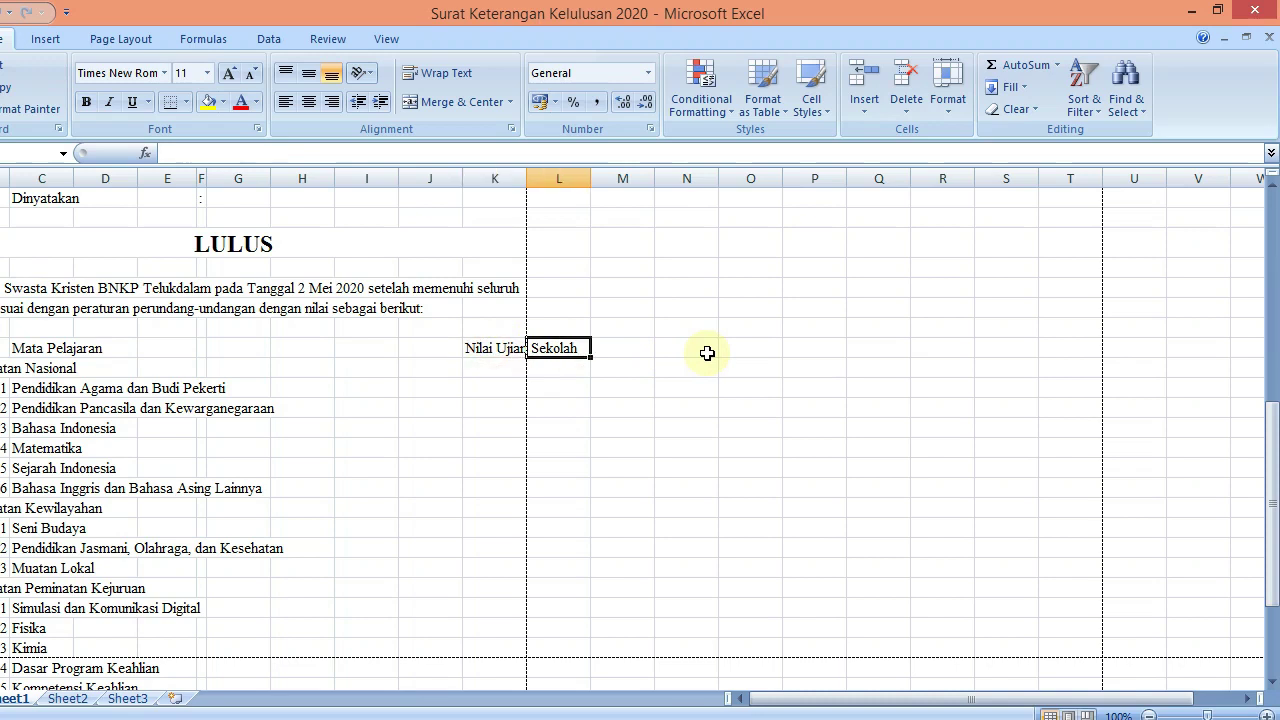
pyautogui.press('Left')
pyautogui.press('Right')
pyautogui.press('Left')
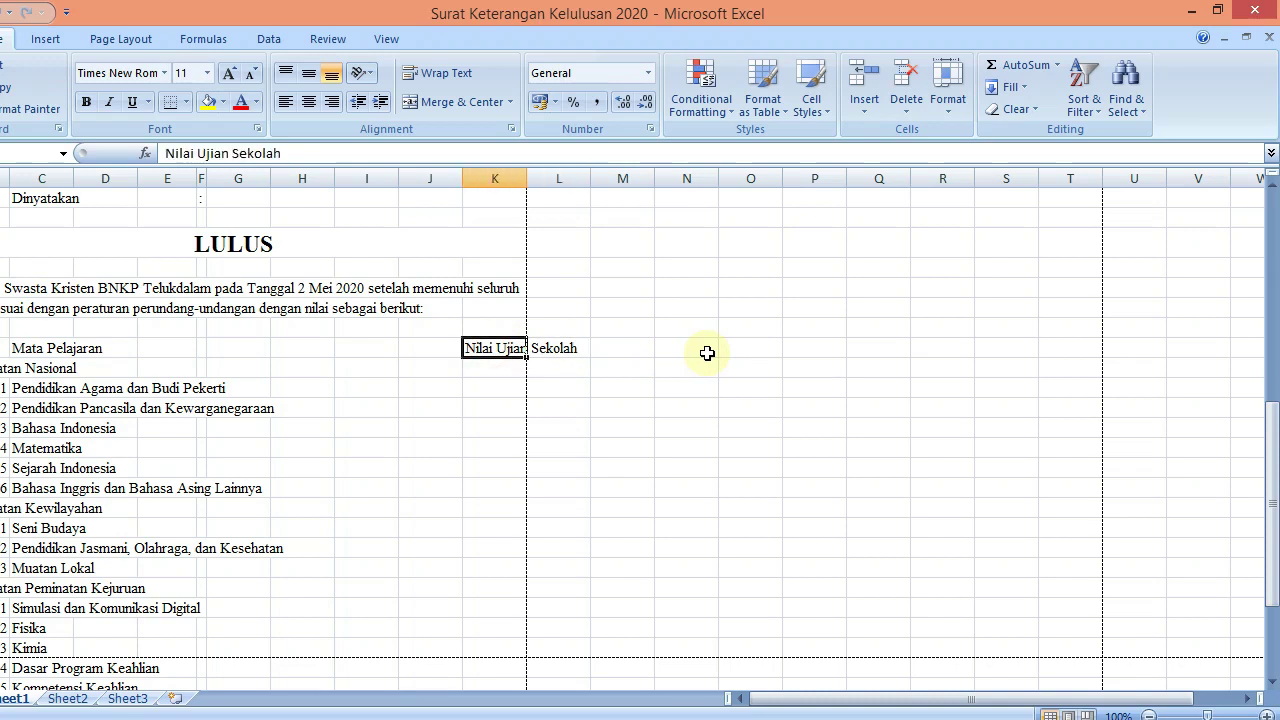
pyautogui.hotkey('ctrl', 'x')
pyautogui.press('Left')
pyautogui.hotkey('ctrl', 'v')
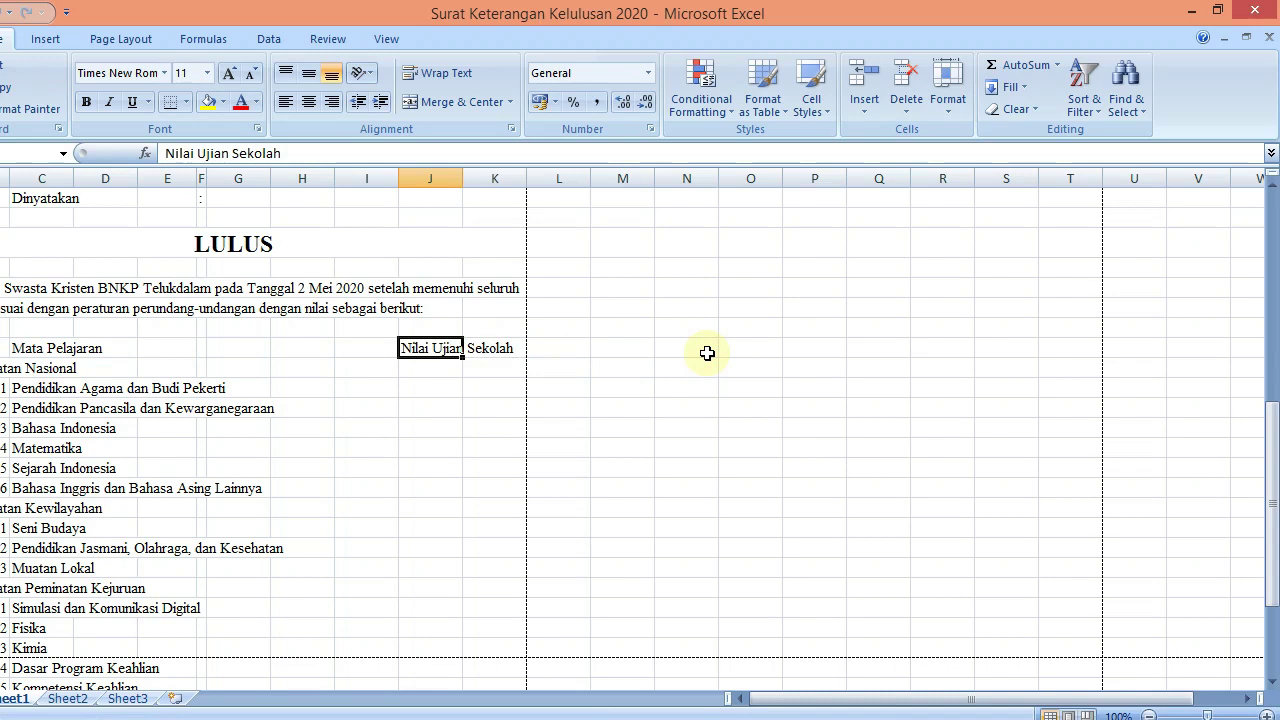
pyautogui.hotkey('shift', 'Right')
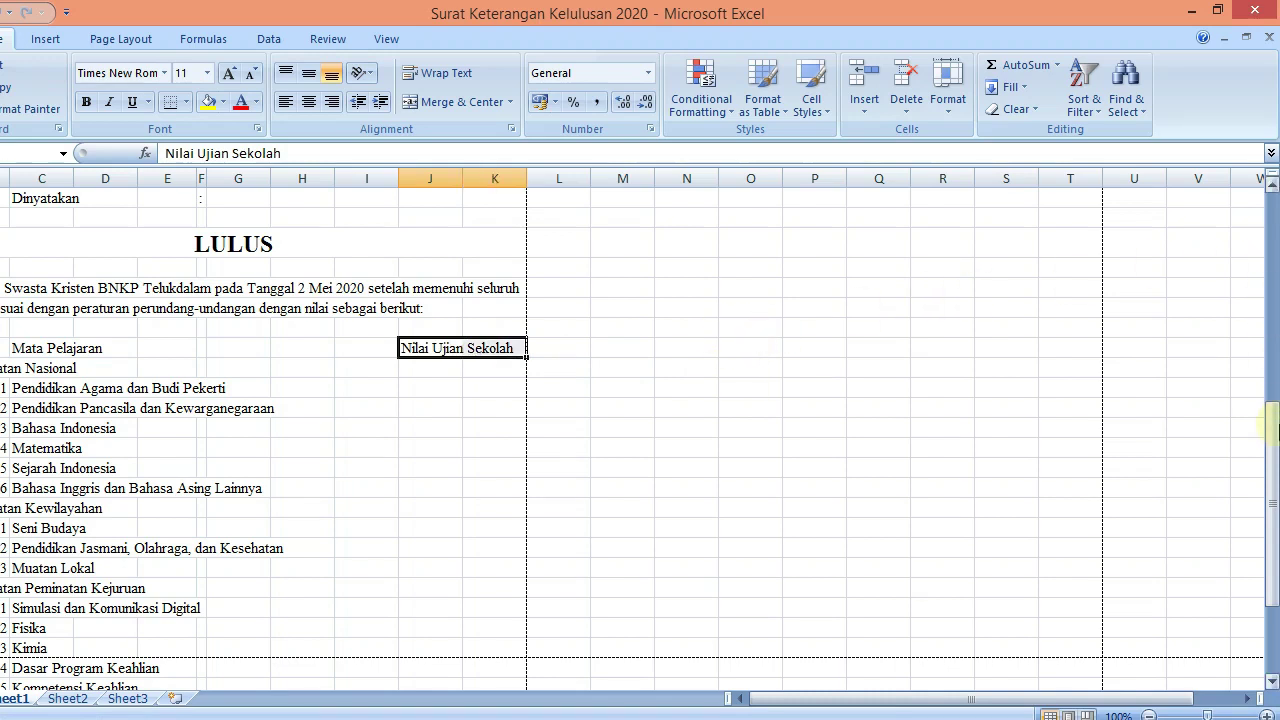
pyautogui.moveTo(1274, 443); pyautogui.dragTo(1272, 473)
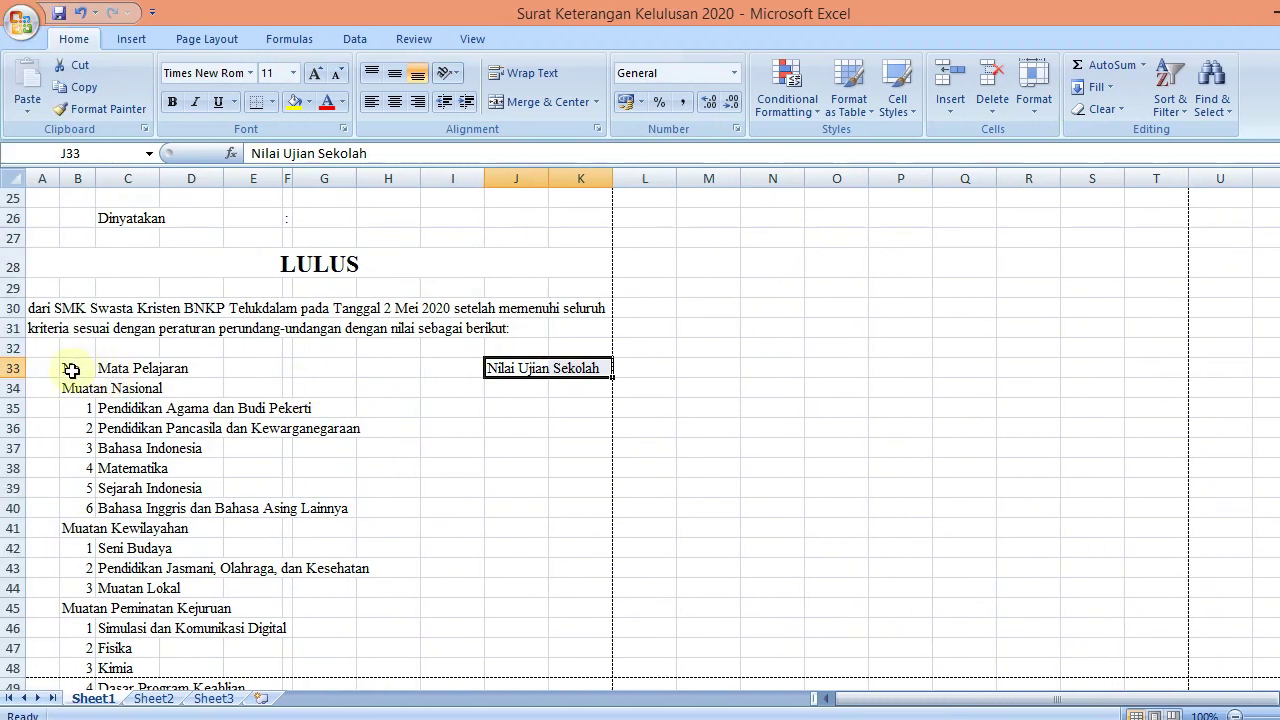
# Centre the grades table B33:K51 horizontally and vertically, with wrap text turned on
pyautogui.moveTo(72, 370); pyautogui.dragTo(600, 697)
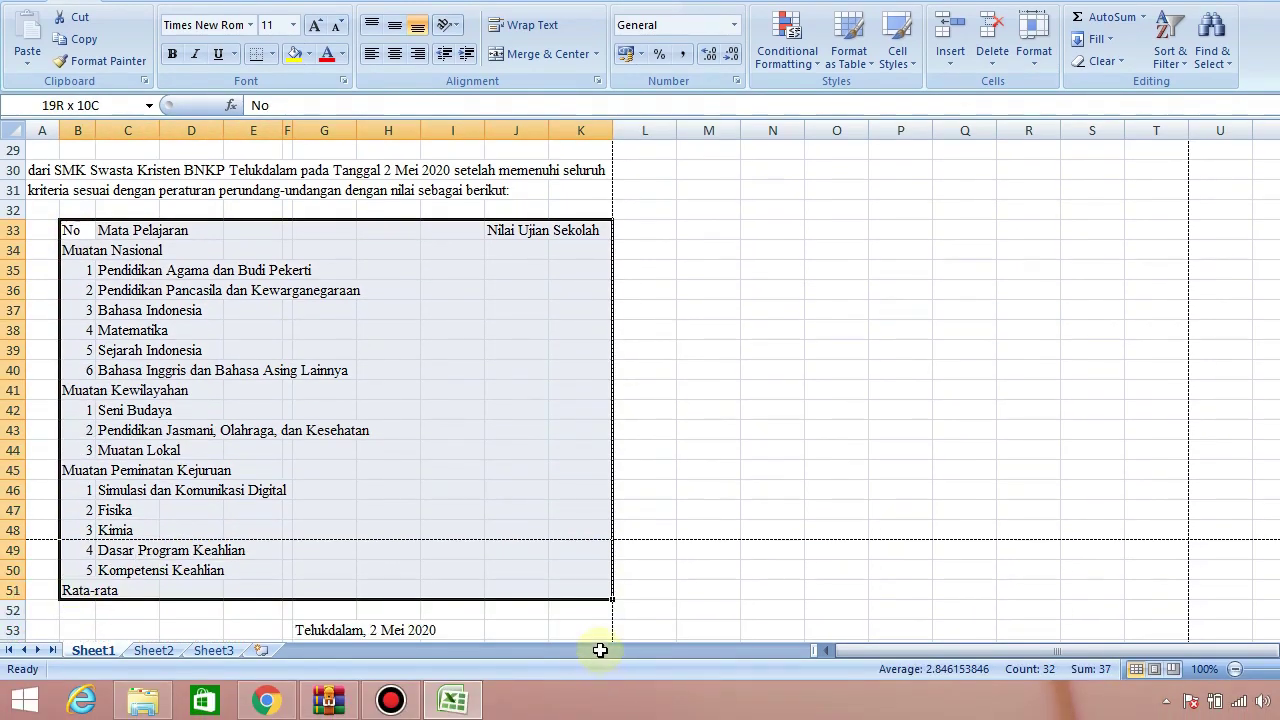
pyautogui.moveTo(600, 650); pyautogui.dragTo(603, 588)
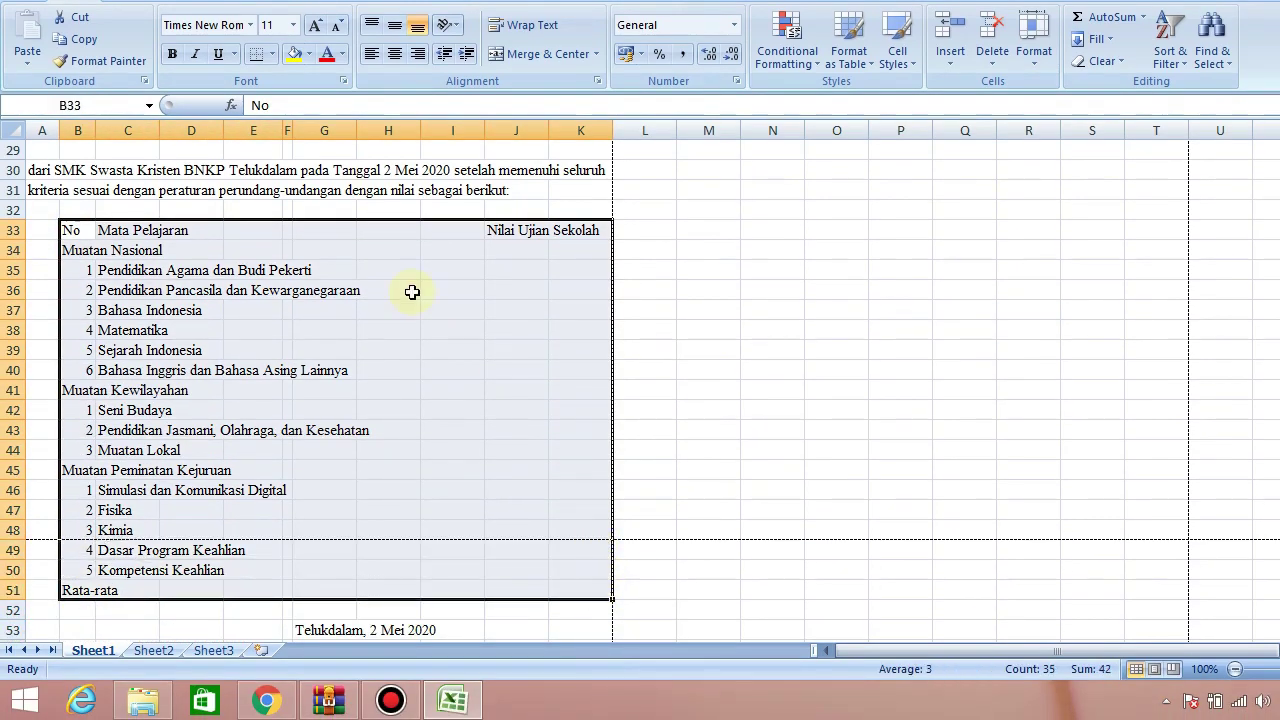
pyautogui.rightClick(396, 266)
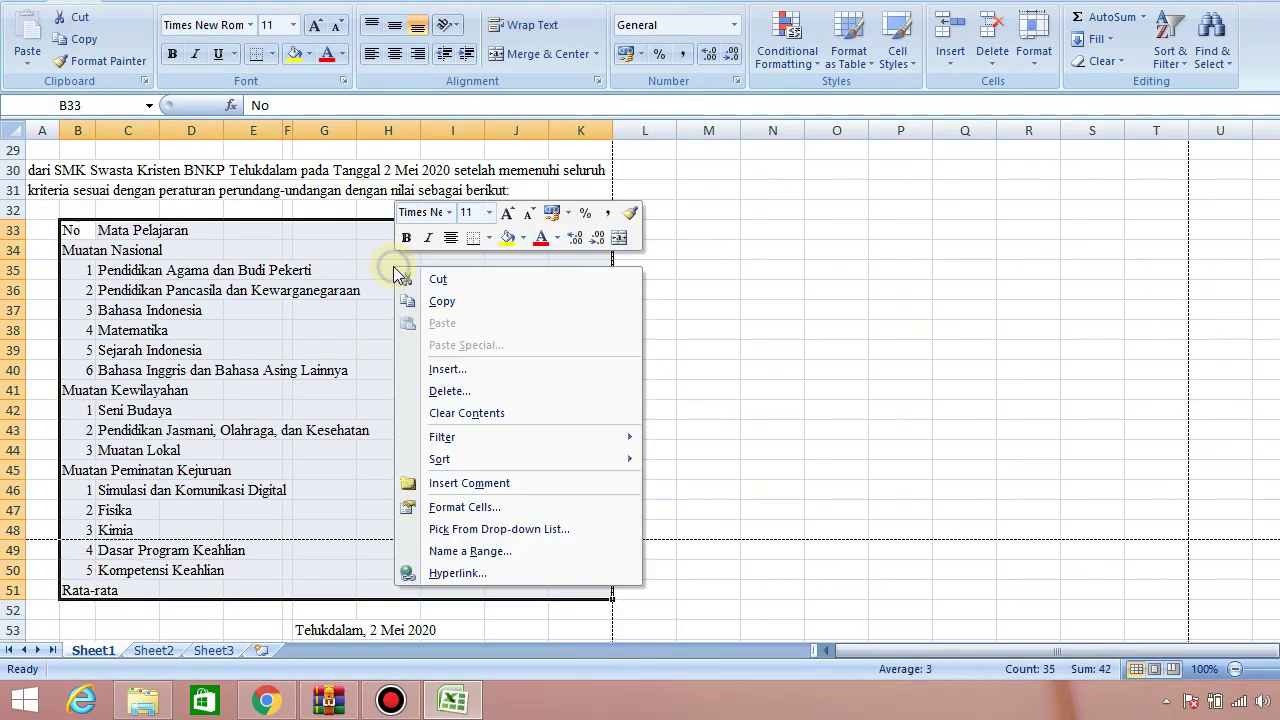
pyautogui.click(467, 508)
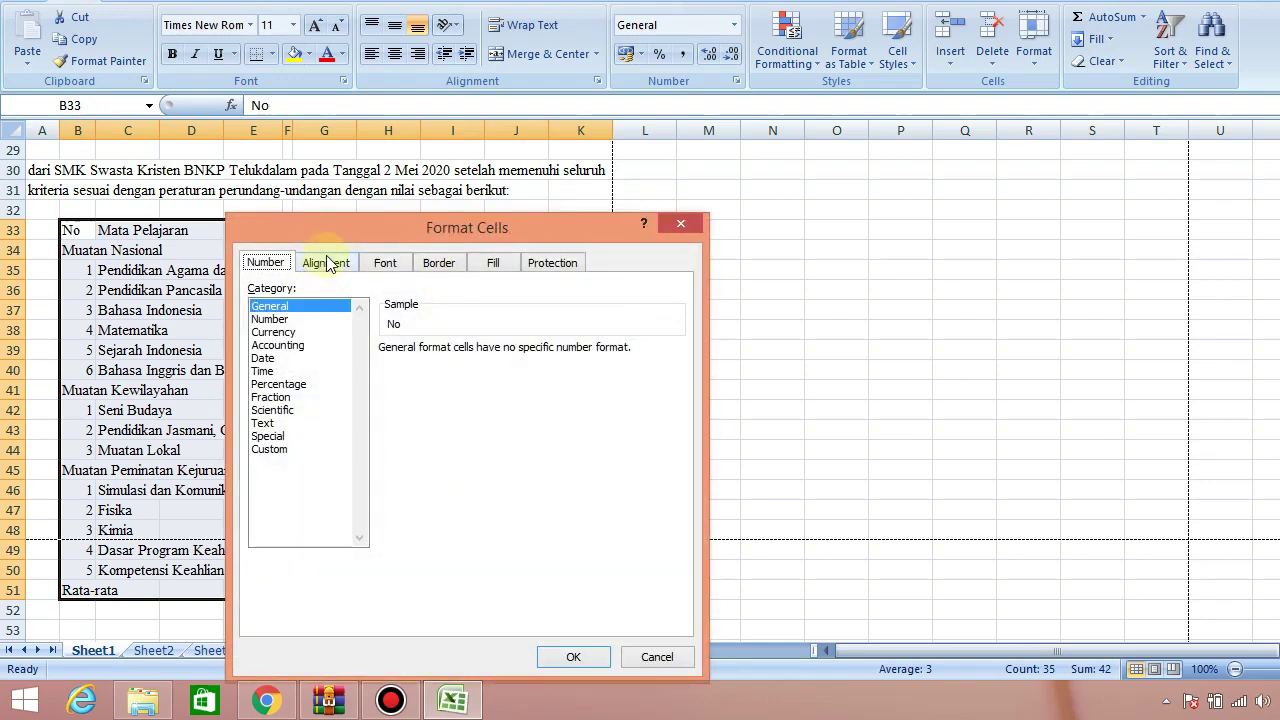
pyautogui.click(328, 262)
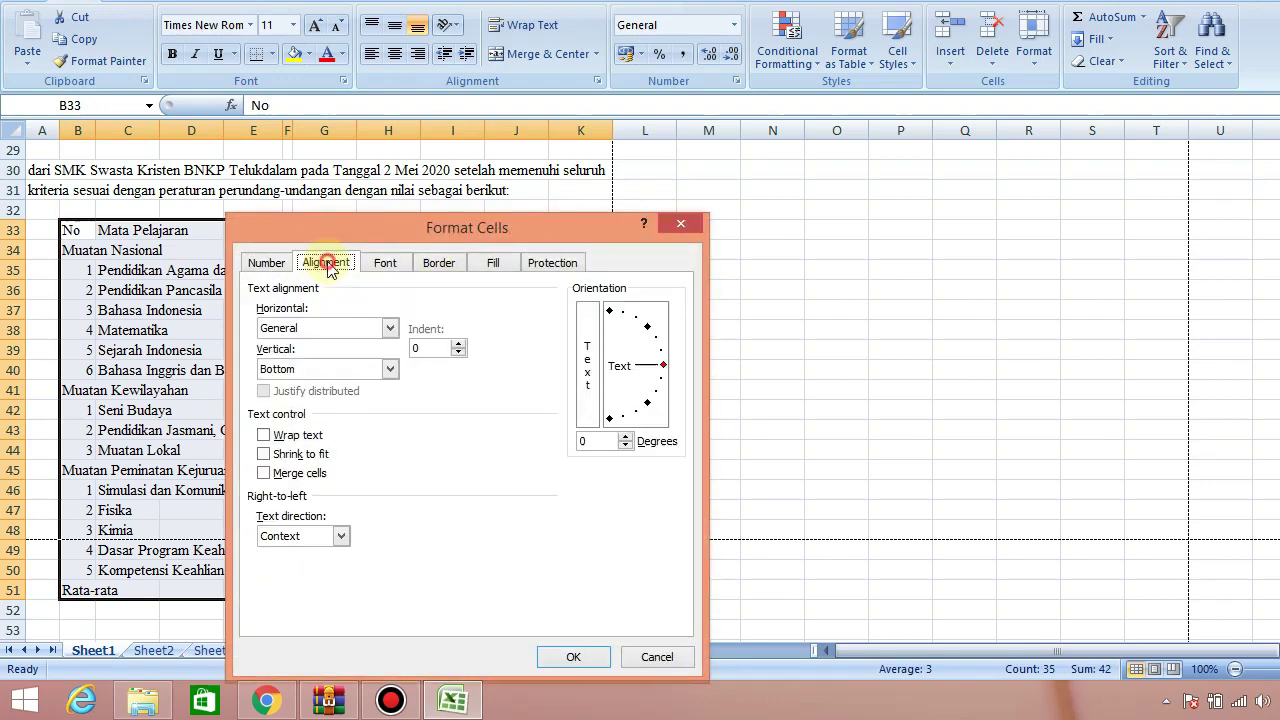
pyautogui.click(316, 330)
pyautogui.click(298, 368)
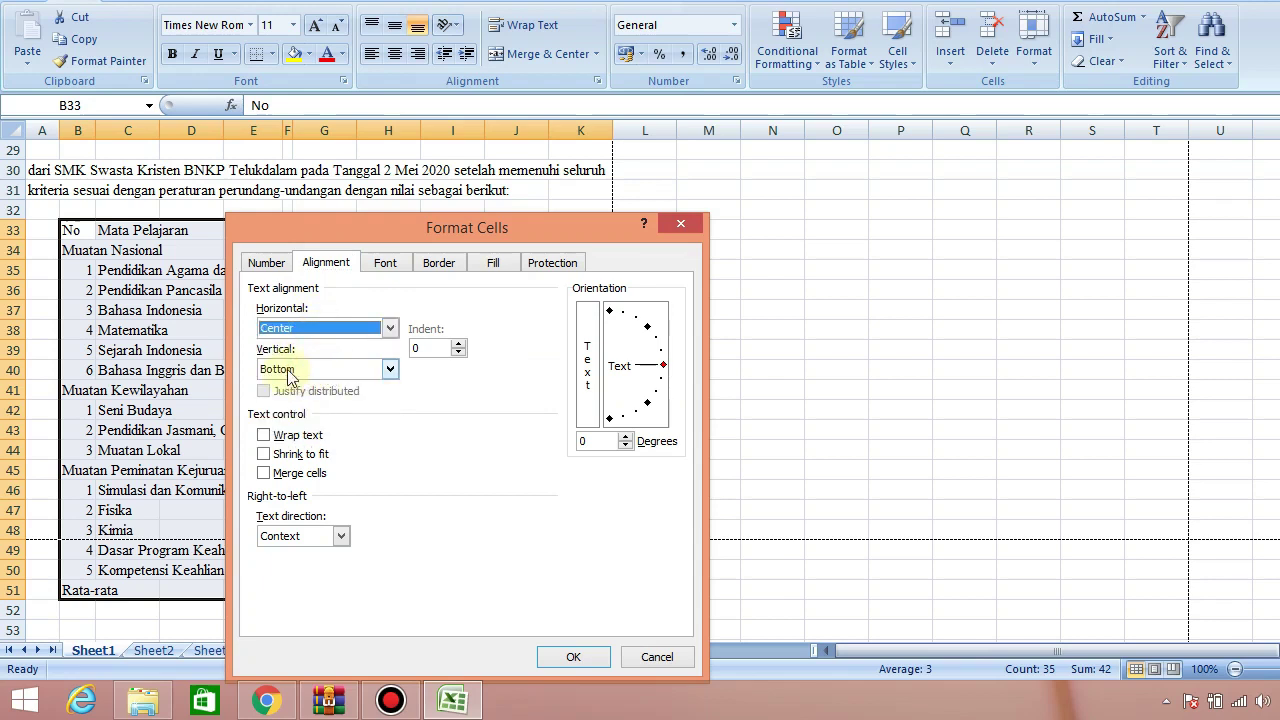
pyautogui.click(288, 372)
pyautogui.click(290, 398)
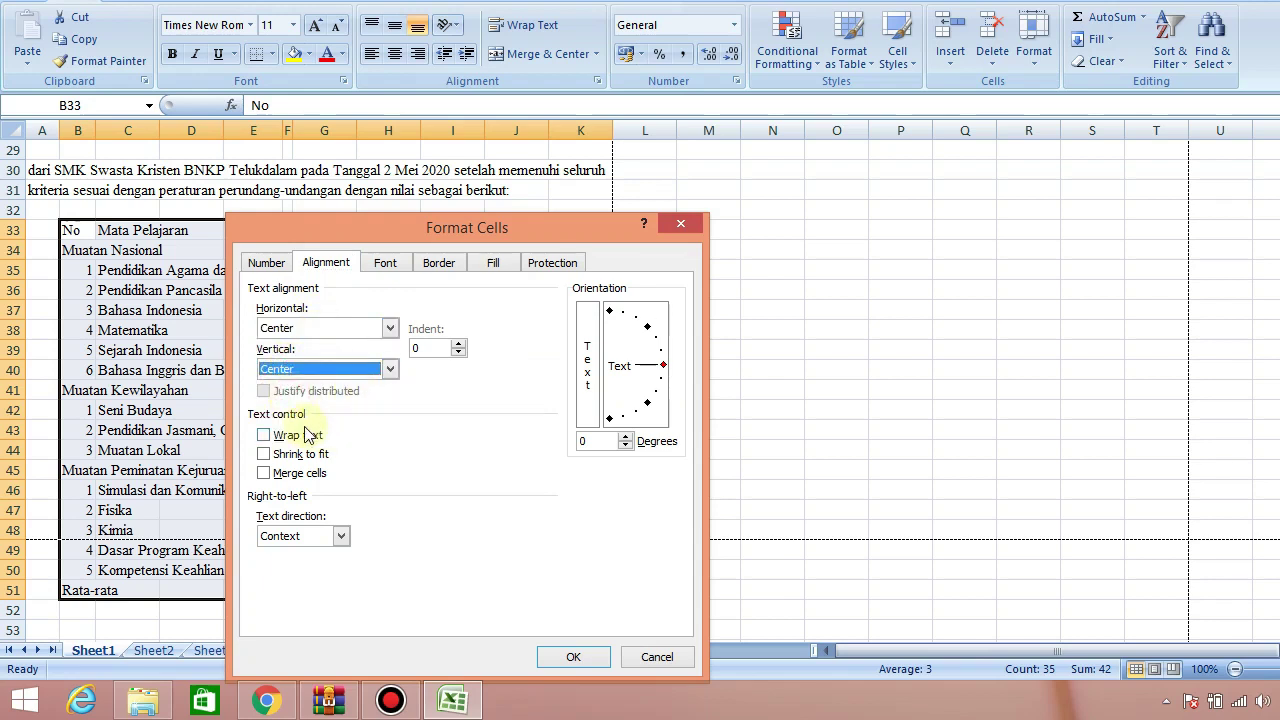
pyautogui.click(281, 438)
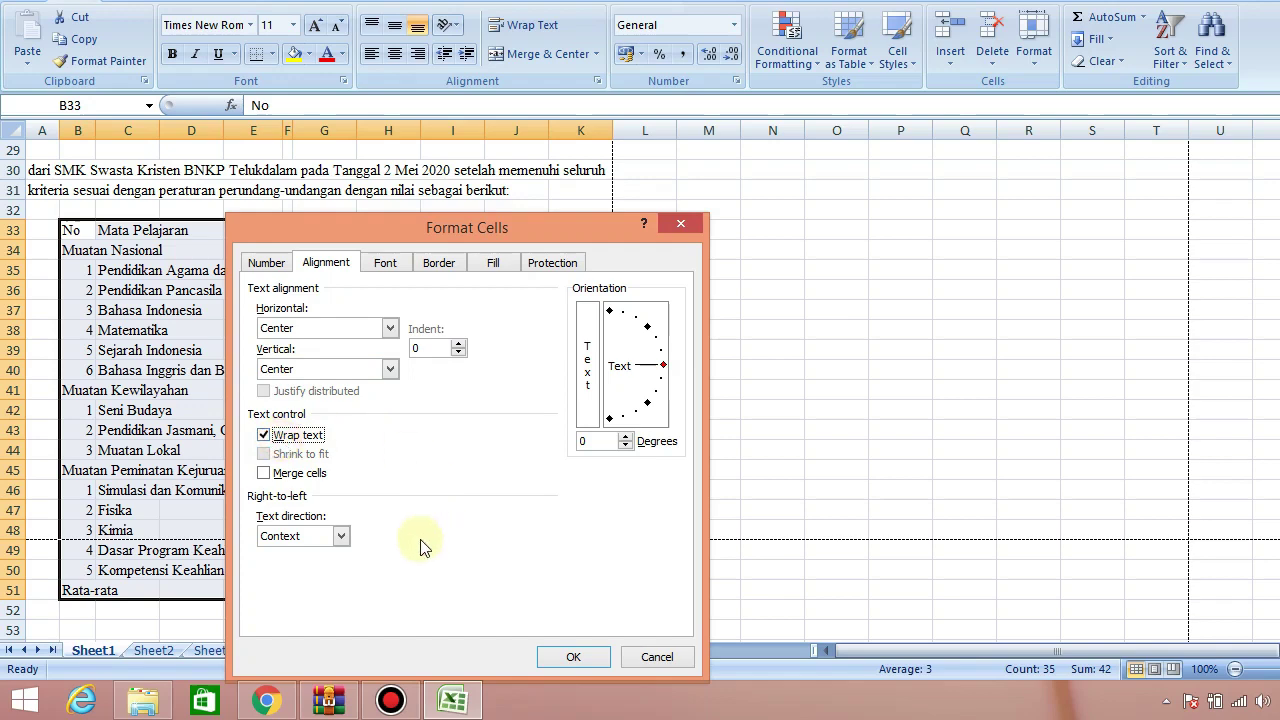
pyautogui.click(566, 655)
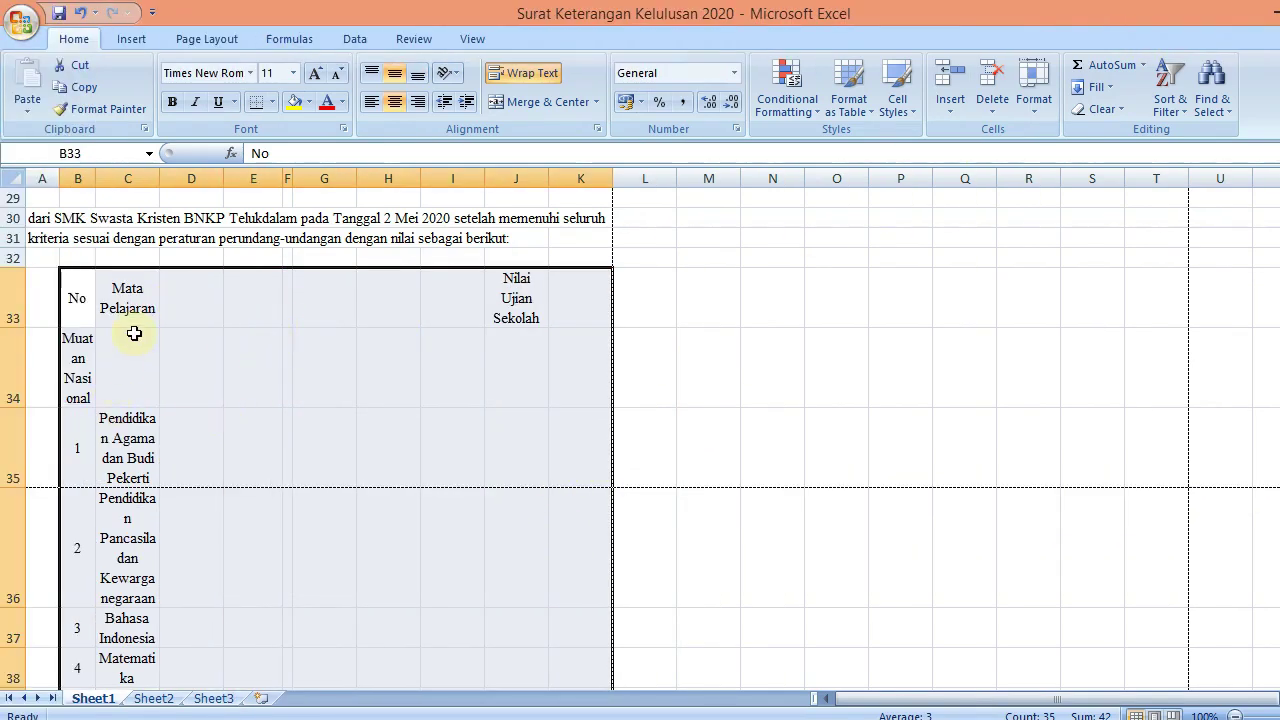
# Give all the grades table rows a height of 15
pyautogui.click(1030, 113)
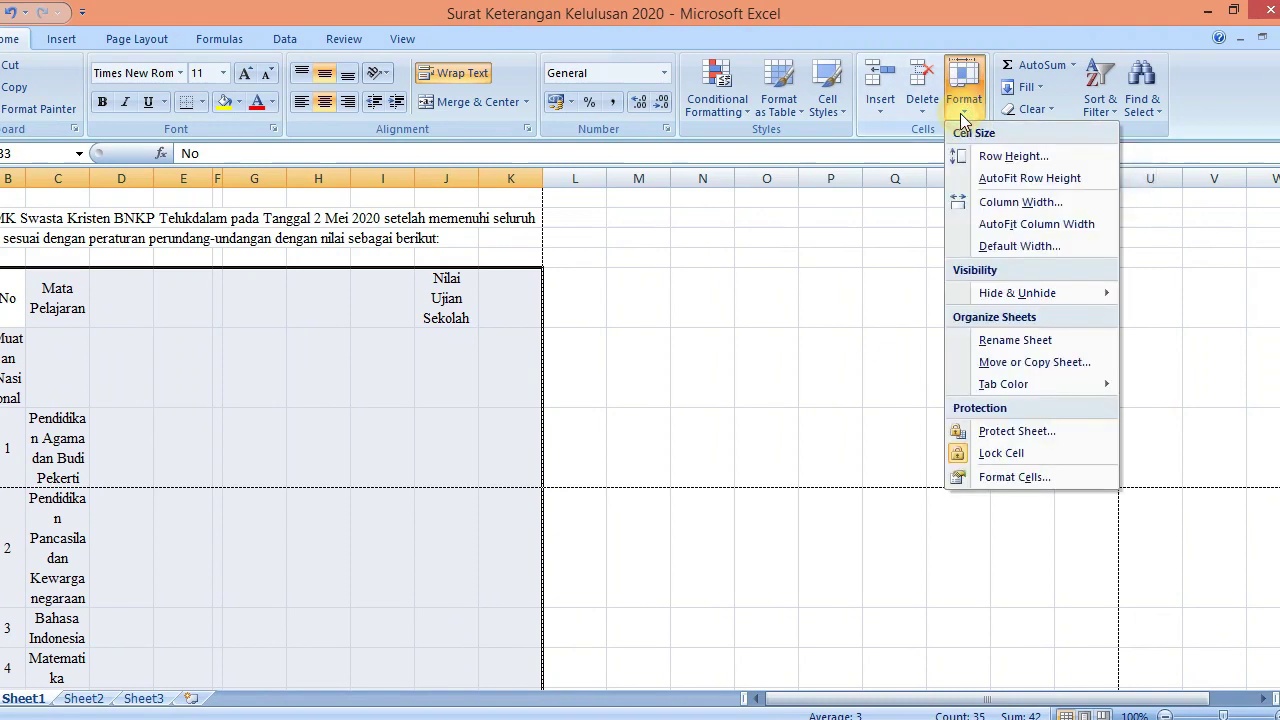
pyautogui.click(966, 156)
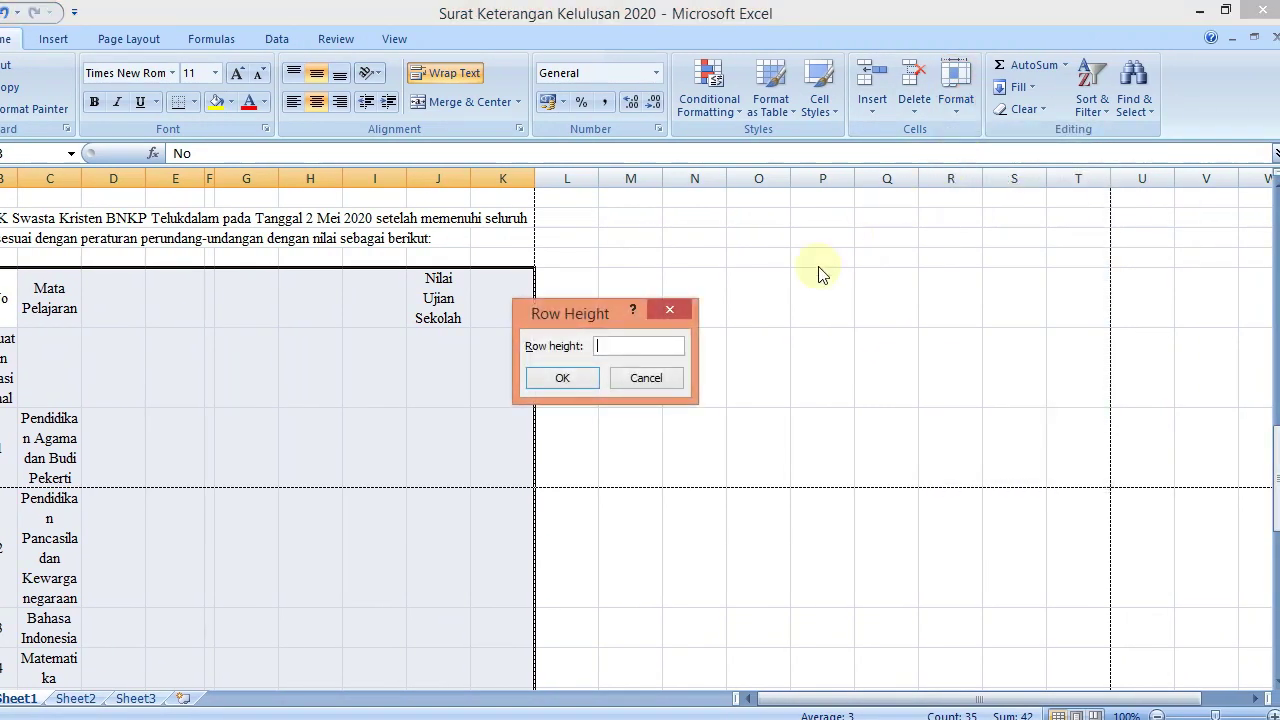
pyautogui.press('Return')
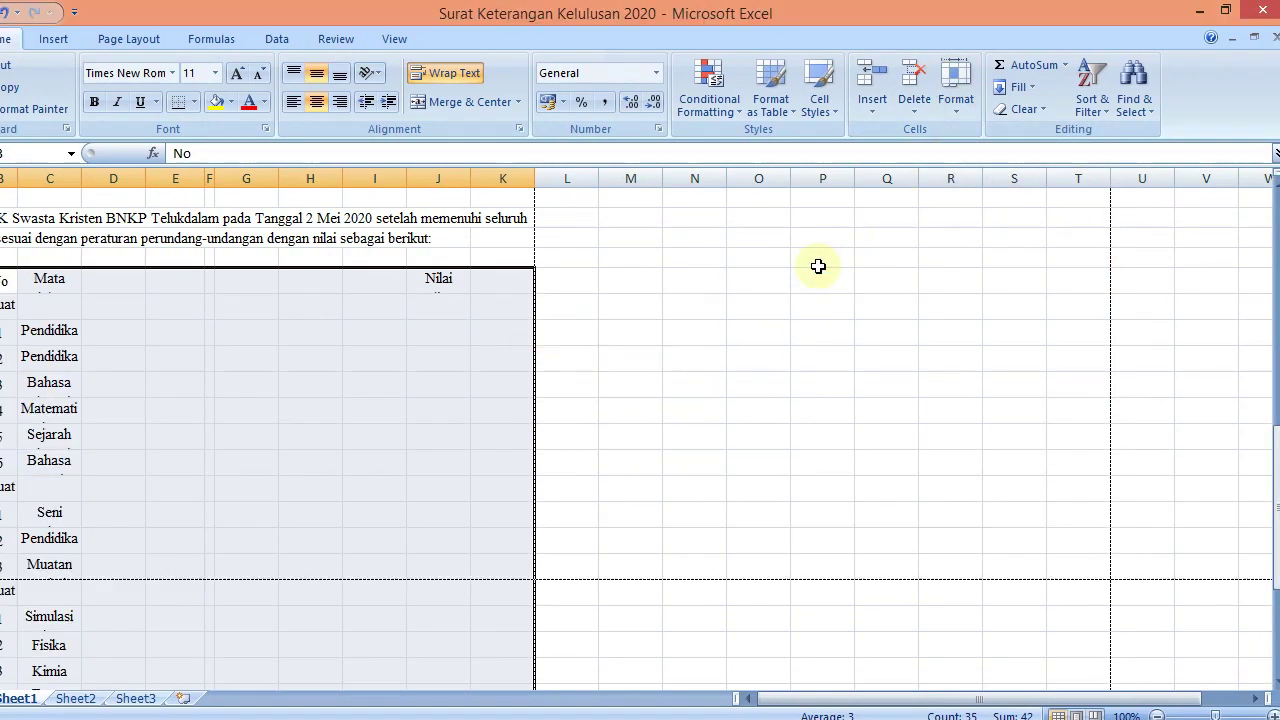
pyautogui.click(957, 108)
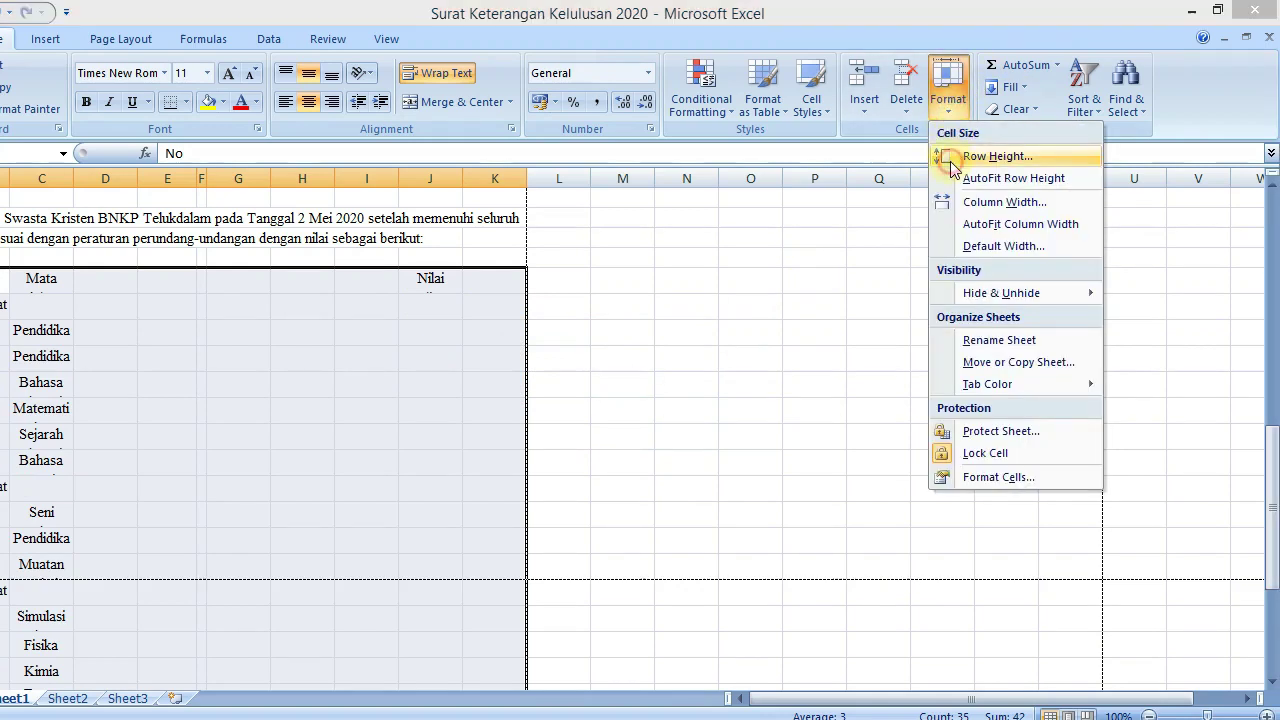
pyautogui.click(995, 157)
pyautogui.write('15')
pyautogui.press('Return')
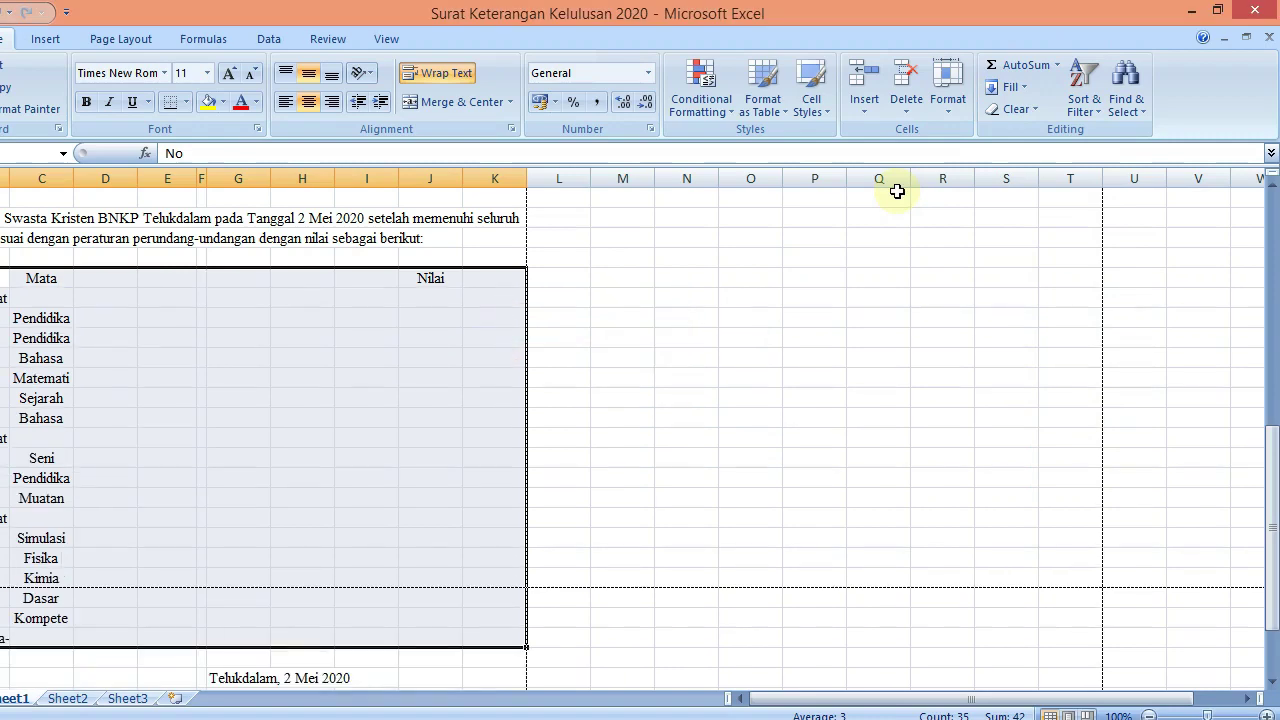
pyautogui.moveTo(1272, 400); pyautogui.dragTo(1273, 505)
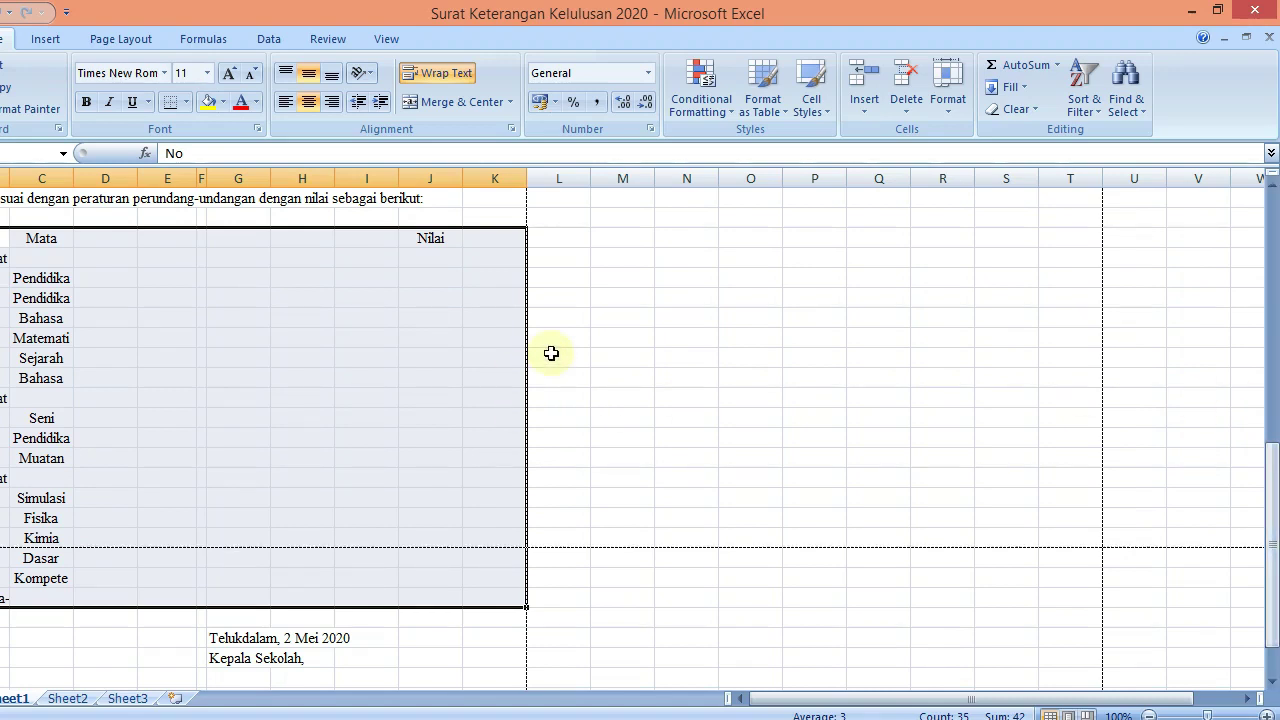
# Merge and centre Mata Pelajaran across C33:I33 and the subject names in rows 35–37
pyautogui.click(82, 257)
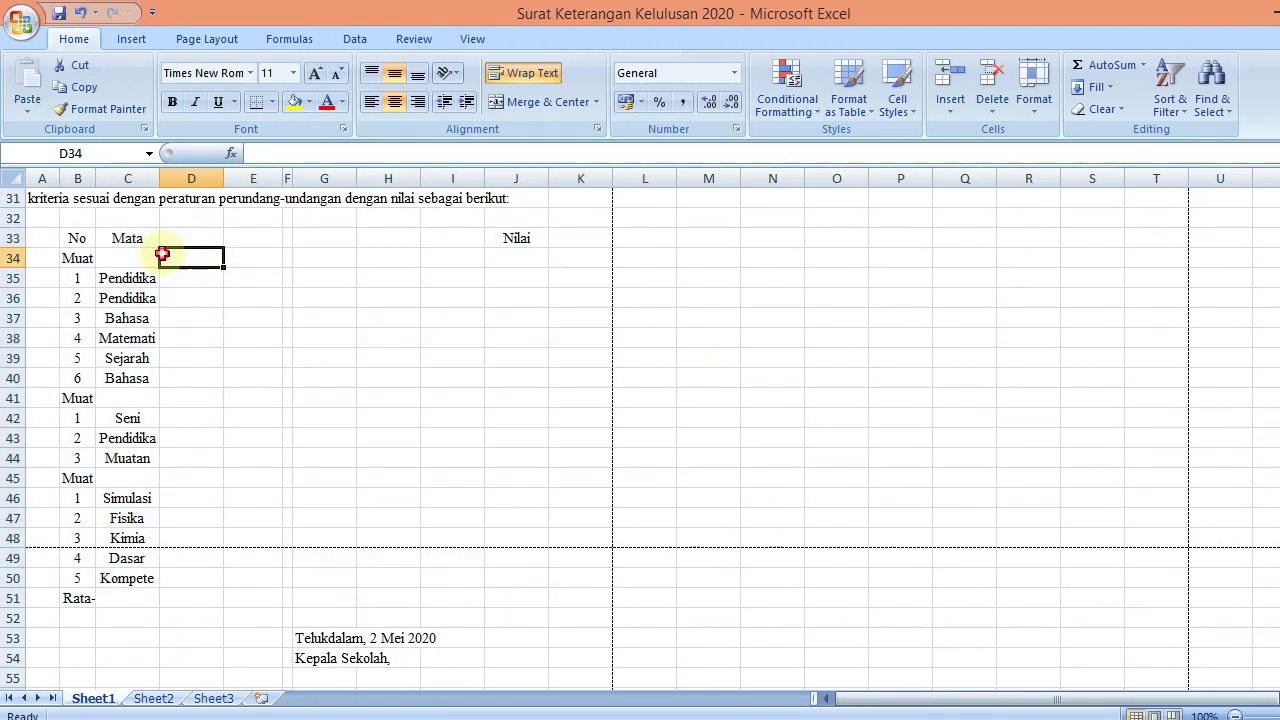
pyautogui.moveTo(122, 233); pyautogui.dragTo(455, 238)
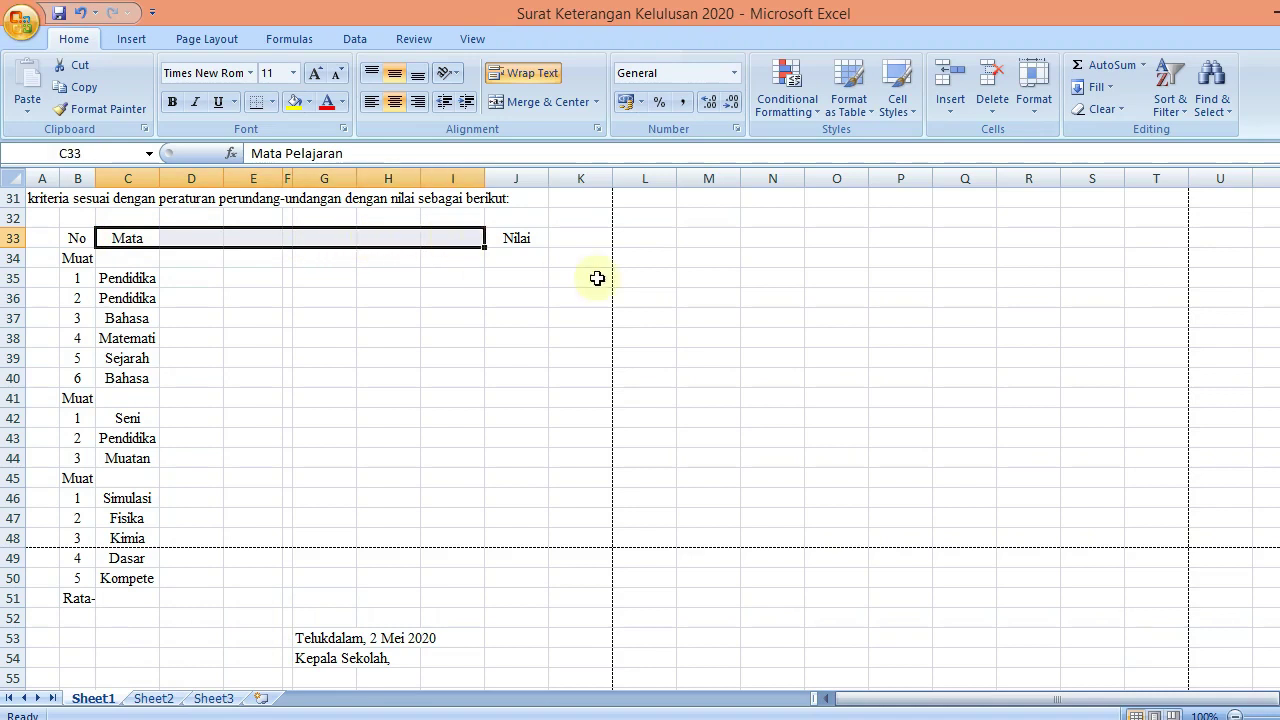
pyautogui.click(520, 102)
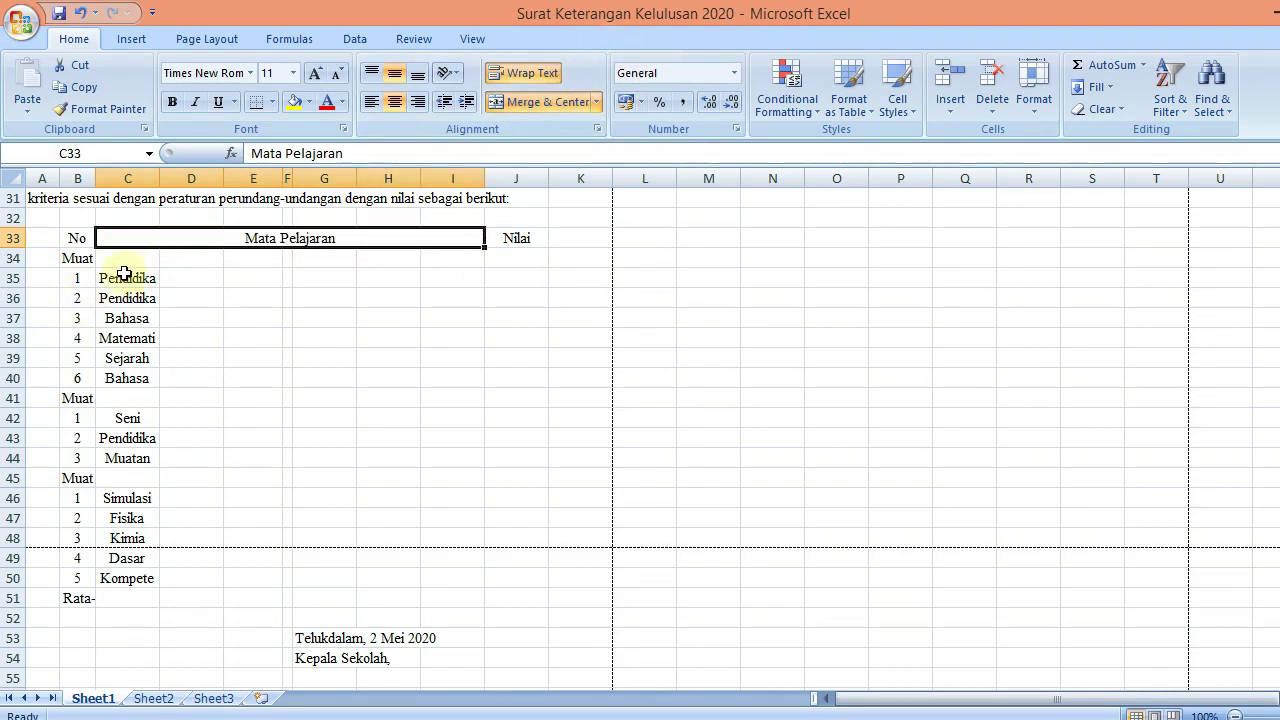
pyautogui.moveTo(123, 278); pyautogui.dragTo(443, 279)
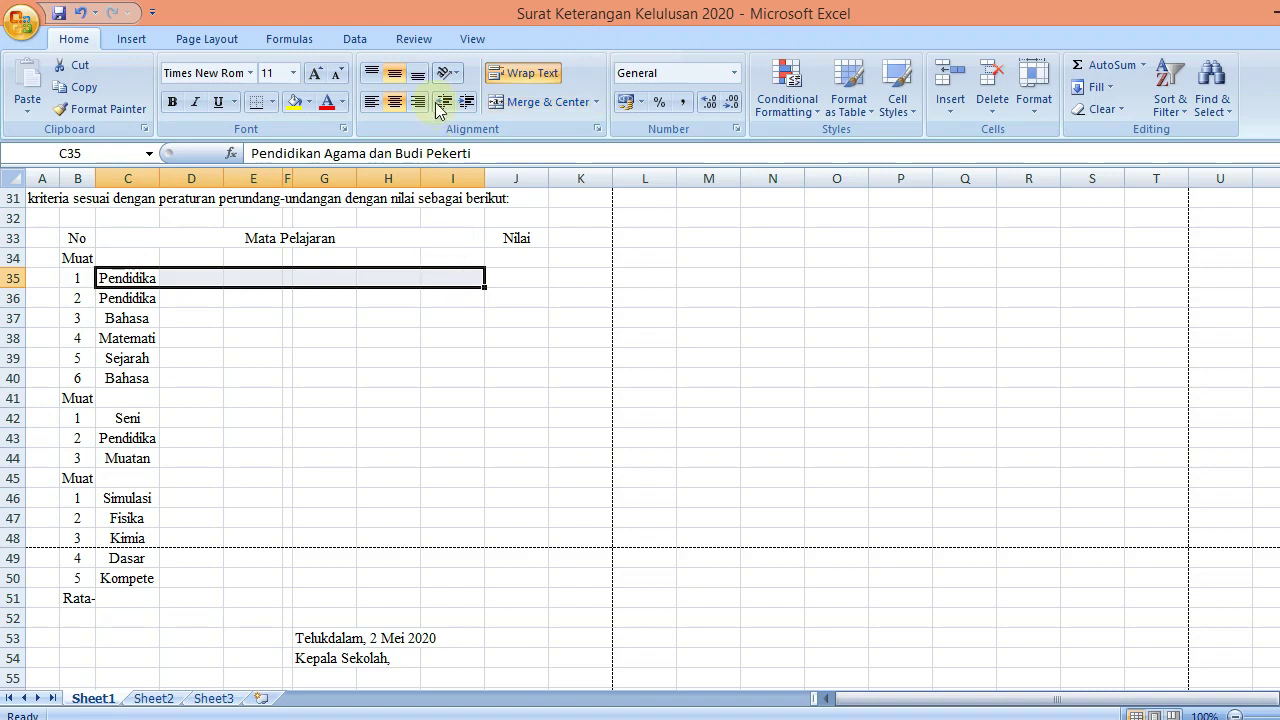
pyautogui.click(540, 102)
pyautogui.click(127, 300)
pyautogui.moveTo(127, 300); pyautogui.dragTo(480, 298)
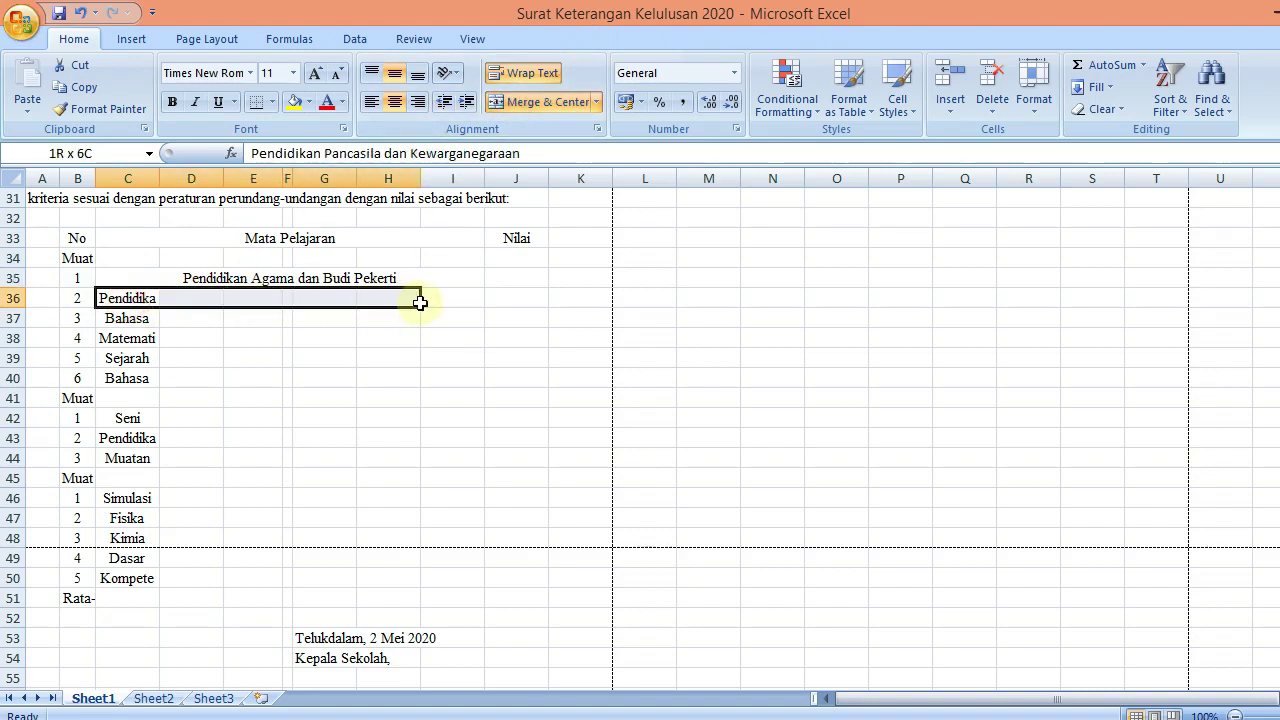
pyautogui.click(510, 102)
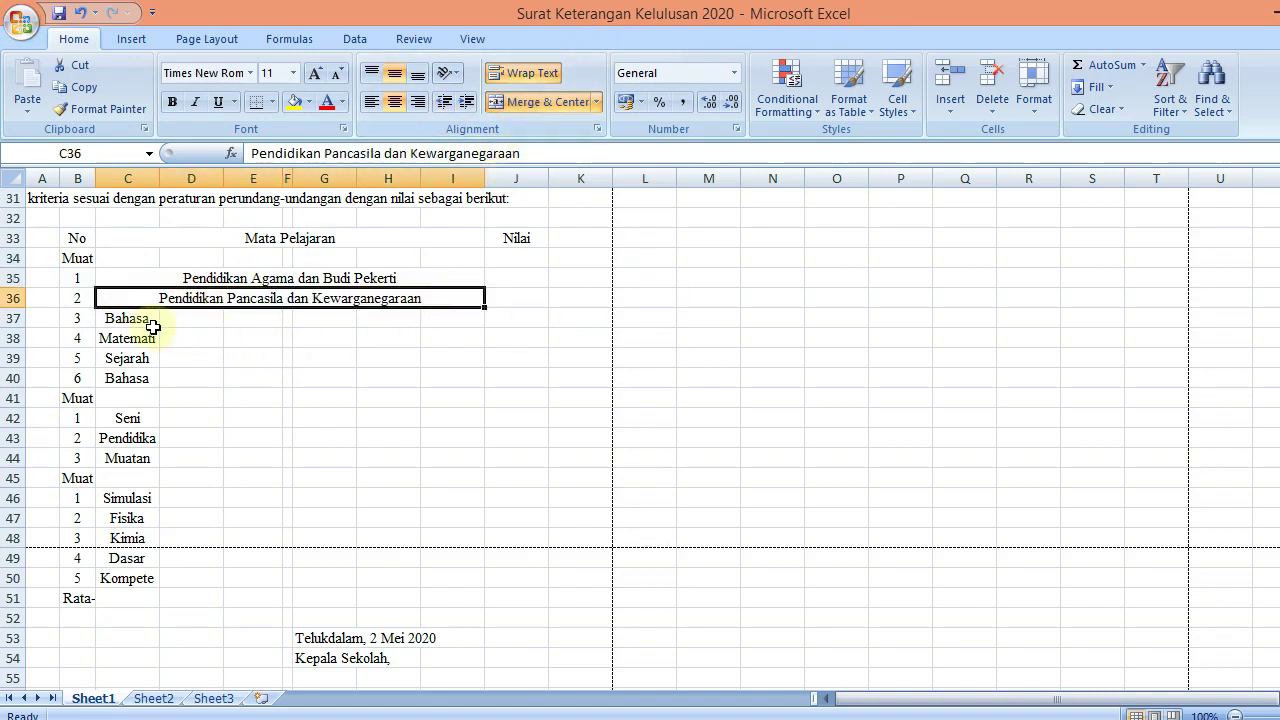
pyautogui.moveTo(128, 318); pyautogui.dragTo(435, 313)
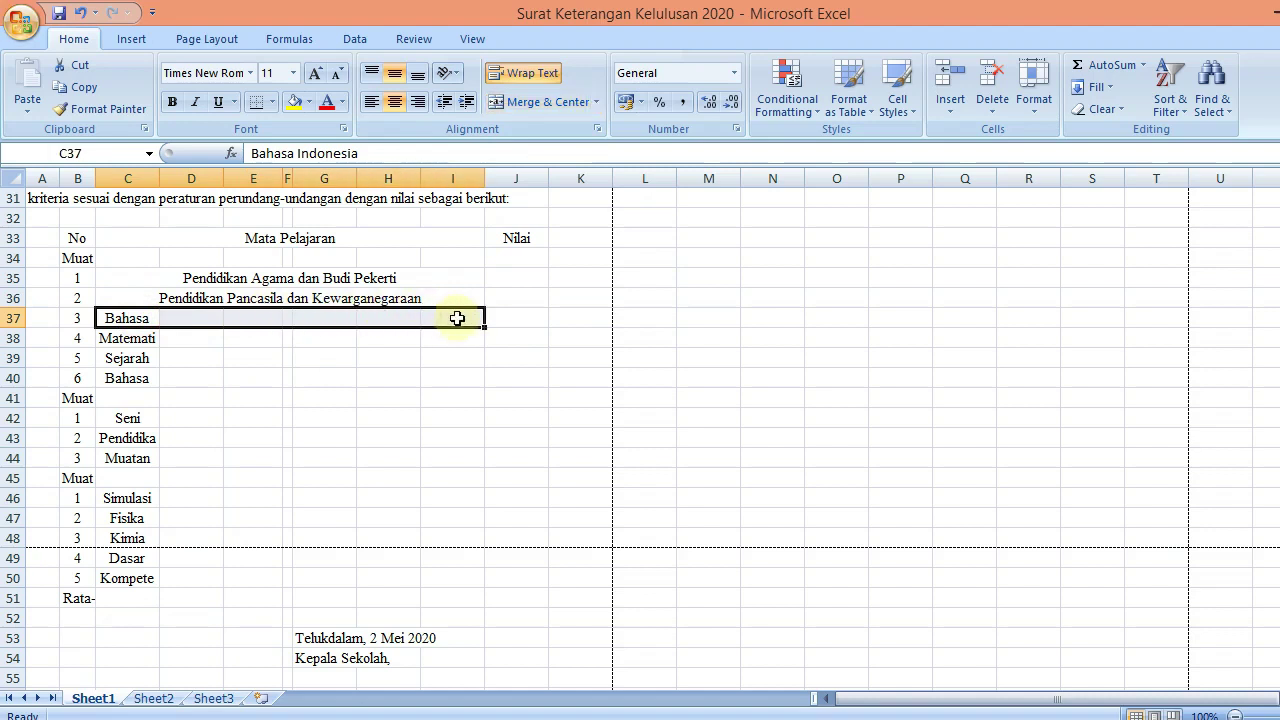
pyautogui.click(490, 108)
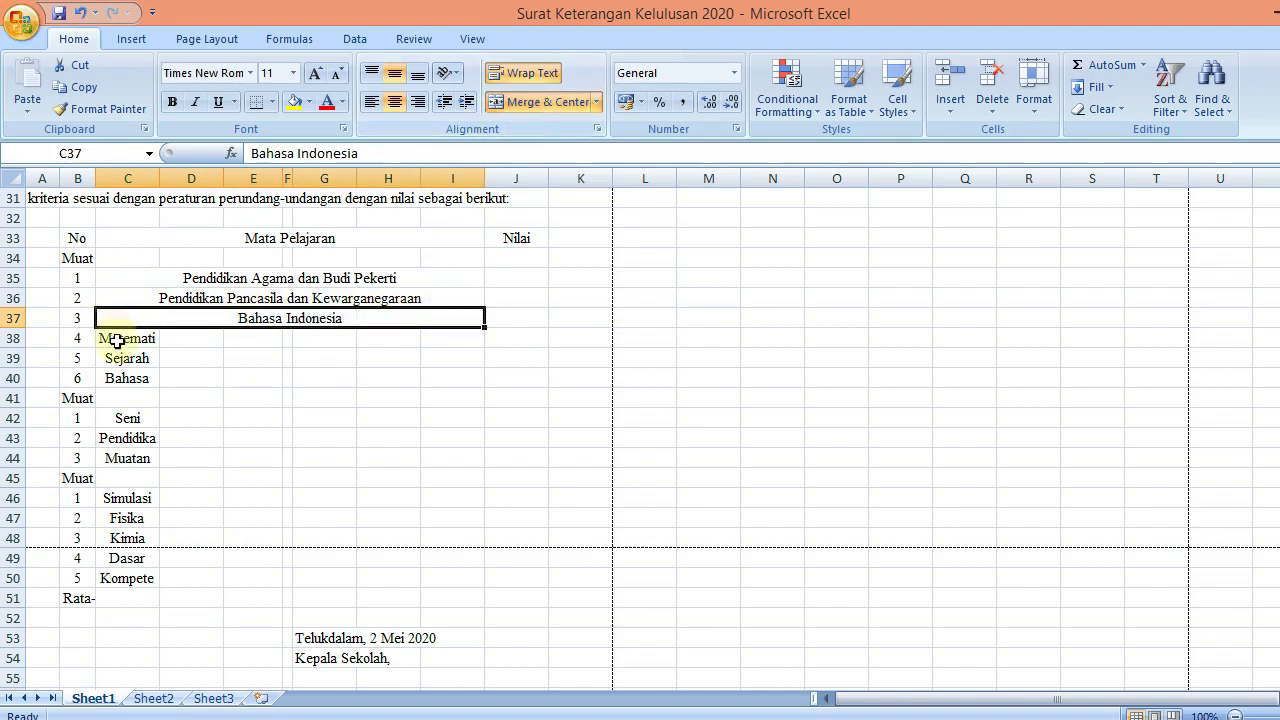
# Merge and centre the subjects in rows 38–40 and 42–44, Matematika through Muatan Lokal, across C–I
pyautogui.moveTo(114, 337); pyautogui.dragTo(462, 340)
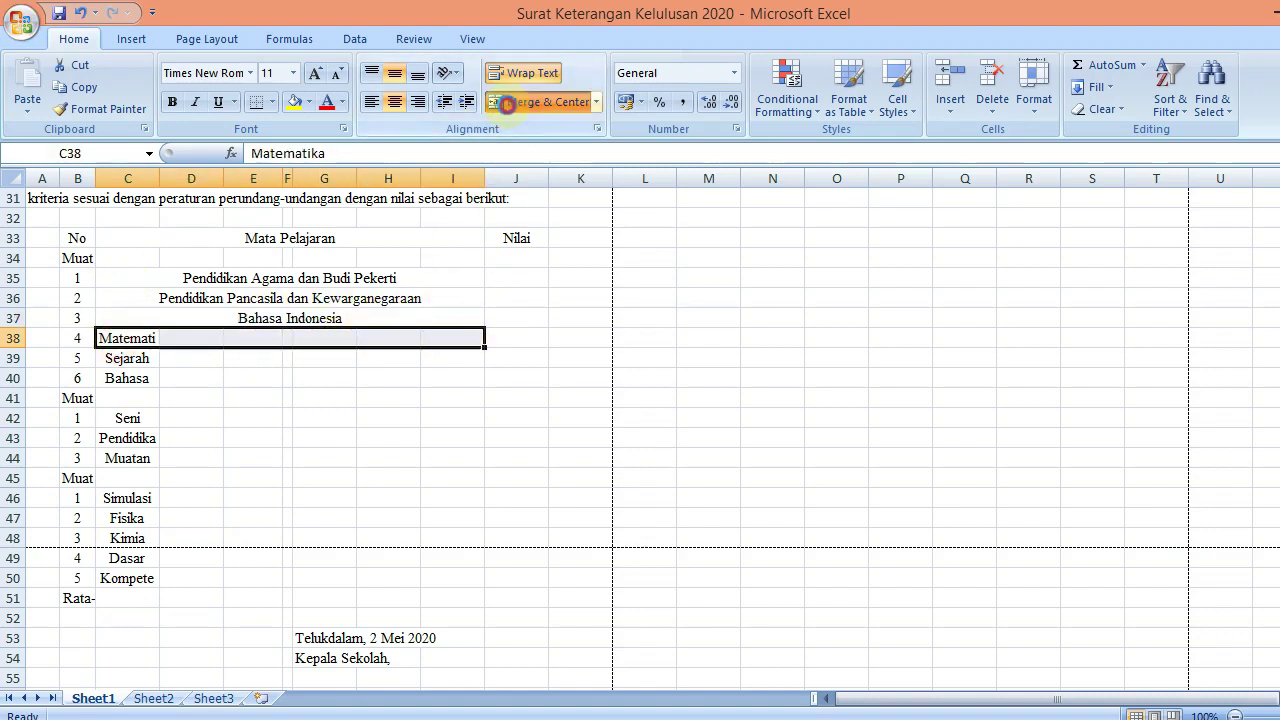
pyautogui.click(540, 102)
pyautogui.moveTo(130, 358); pyautogui.dragTo(440, 363)
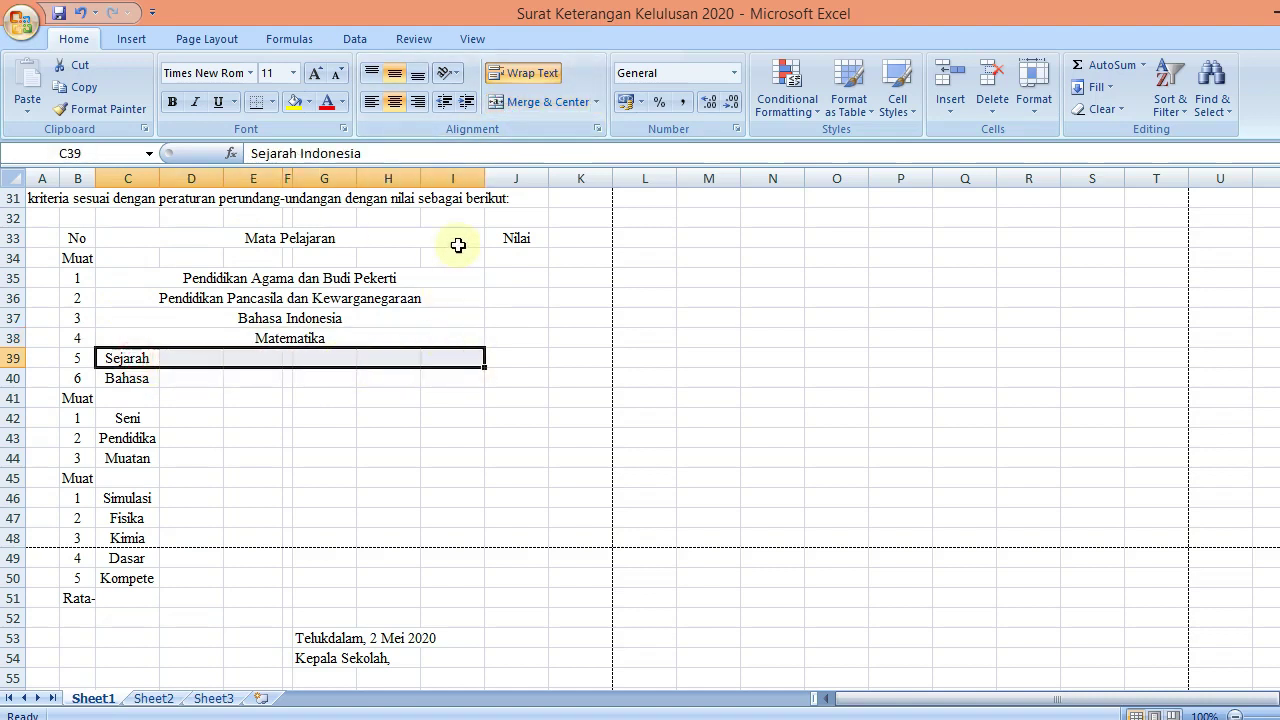
pyautogui.click(510, 102)
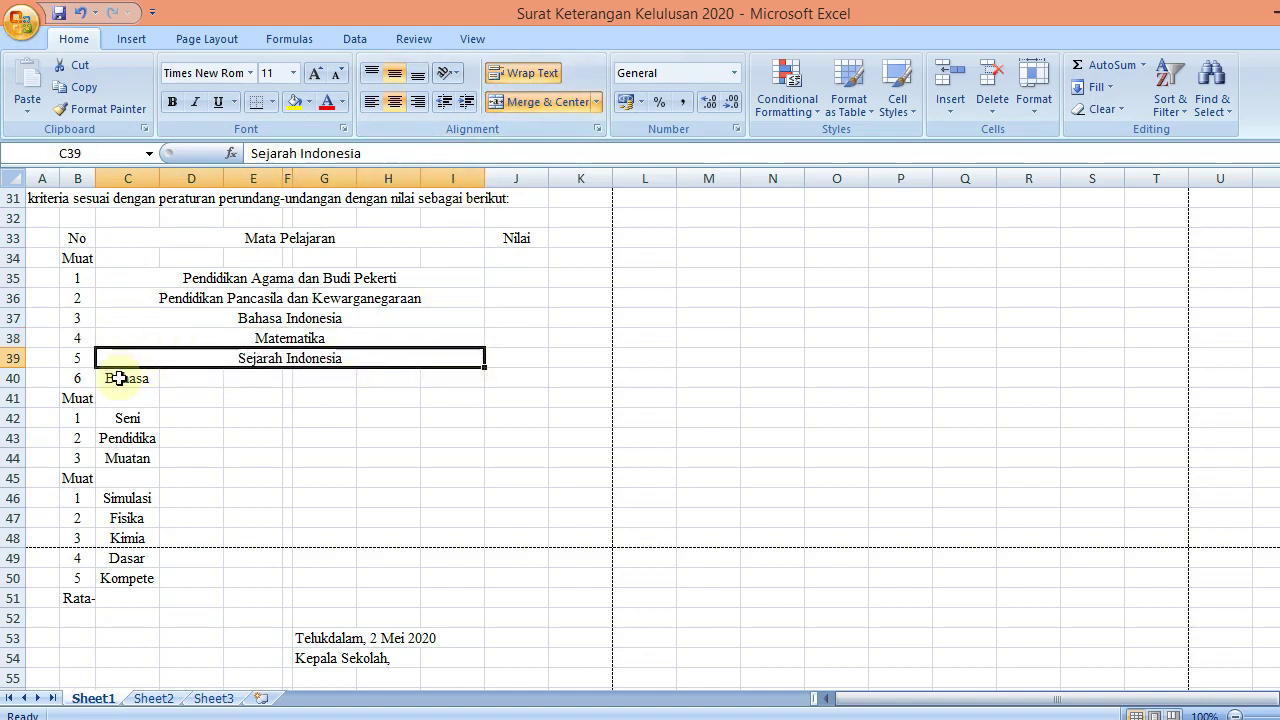
pyautogui.moveTo(126, 378); pyautogui.dragTo(443, 380)
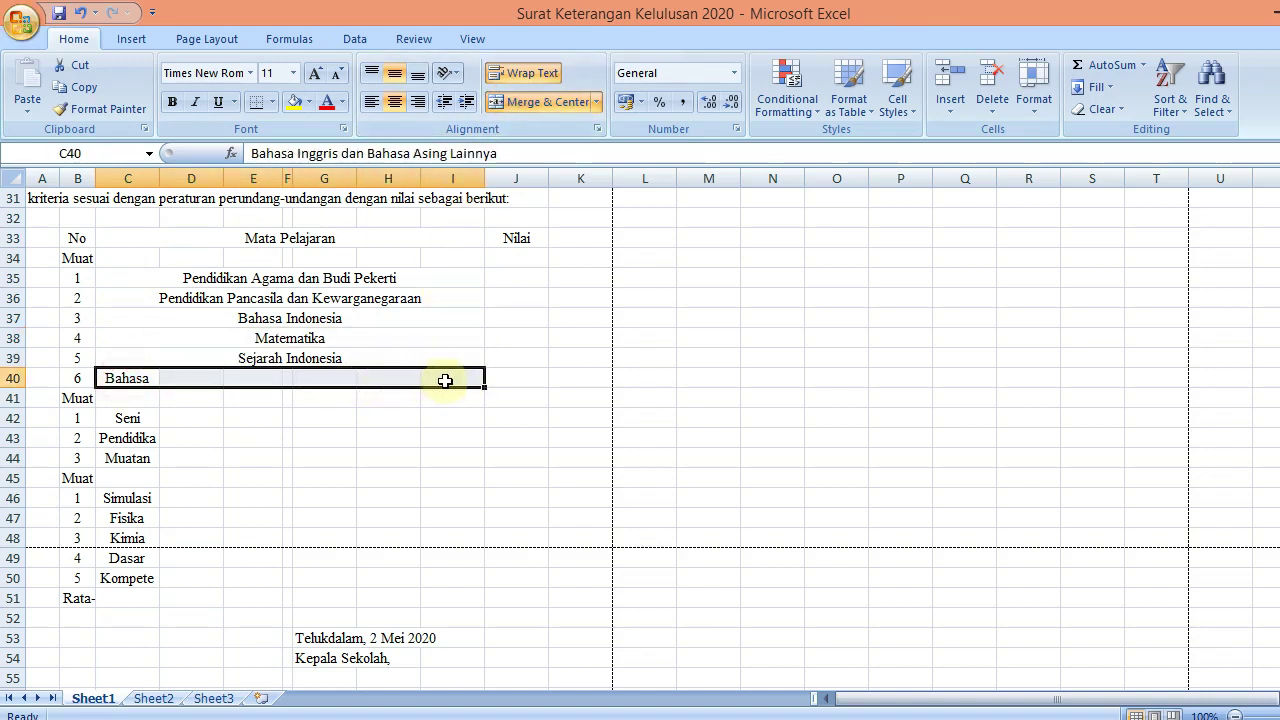
pyautogui.click(510, 102)
pyautogui.click(118, 420)
pyautogui.moveTo(227, 421); pyautogui.dragTo(434, 423)
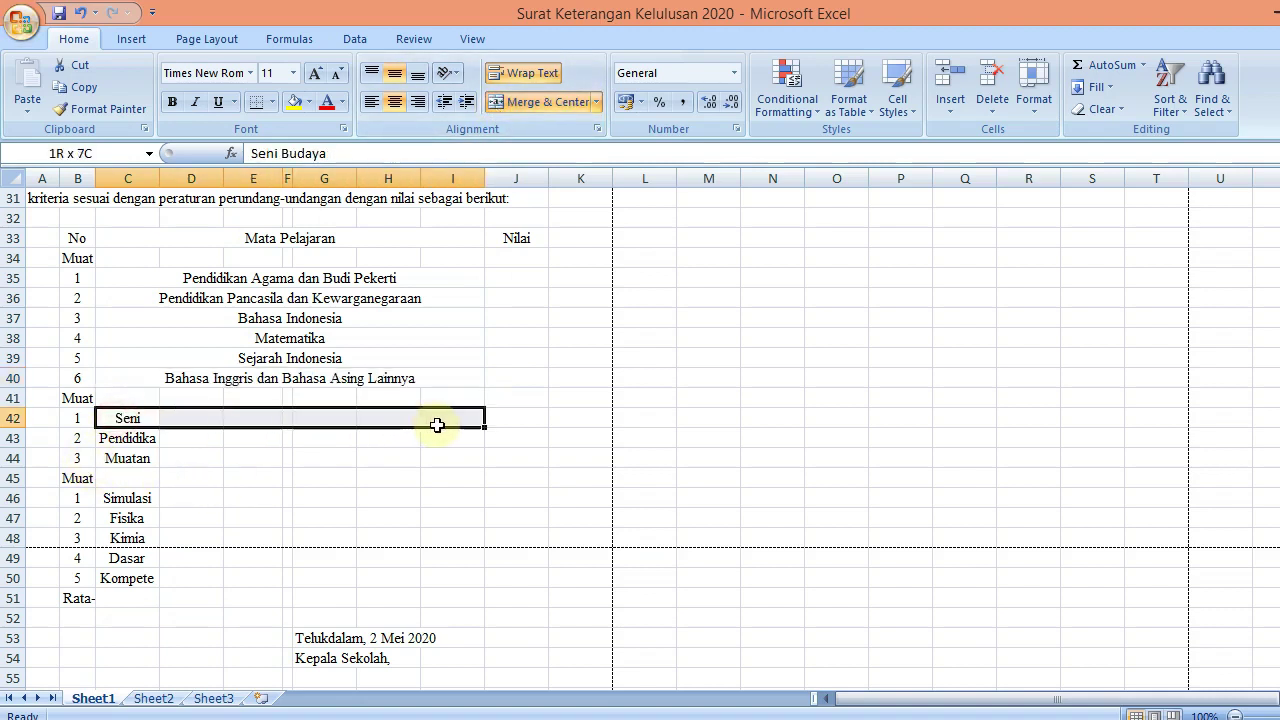
pyautogui.click(510, 102)
pyautogui.moveTo(125, 438); pyautogui.dragTo(481, 450)
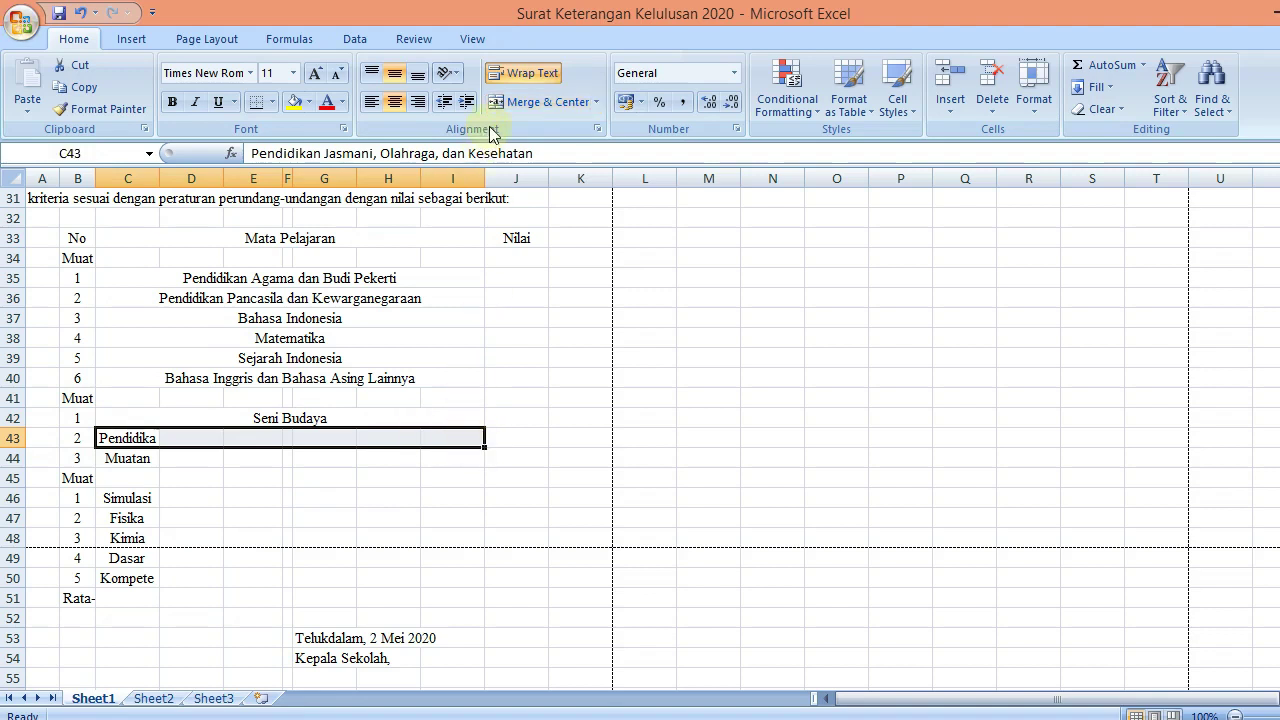
pyautogui.click(520, 102)
pyautogui.moveTo(158, 457); pyautogui.dragTo(440, 458)
pyautogui.click(520, 102)
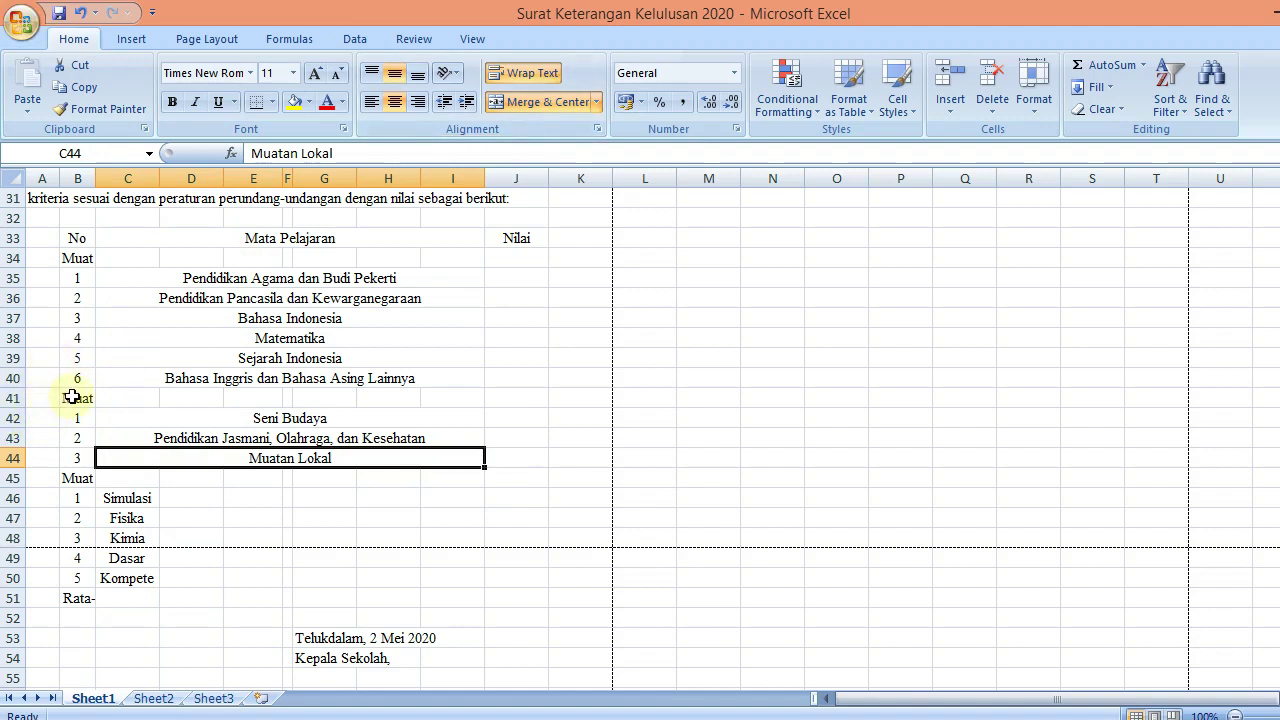
pyautogui.moveTo(72, 397); pyautogui.dragTo(449, 397)
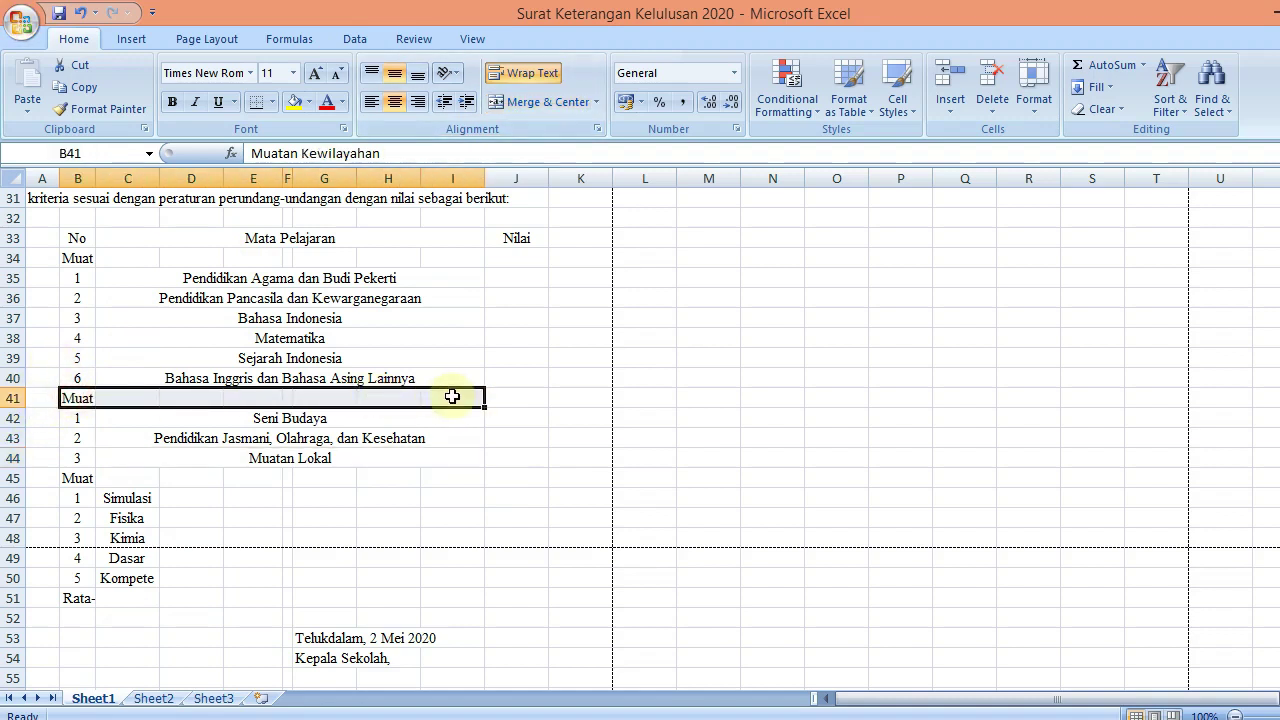
# Merge and centre the Muatan headings in rows 34, 41, 45 and Rata-rata across B–I, plus Nilai over J33:K33
pyautogui.click(519, 104)
pyautogui.moveTo(113, 260); pyautogui.dragTo(476, 259)
pyautogui.click(520, 105)
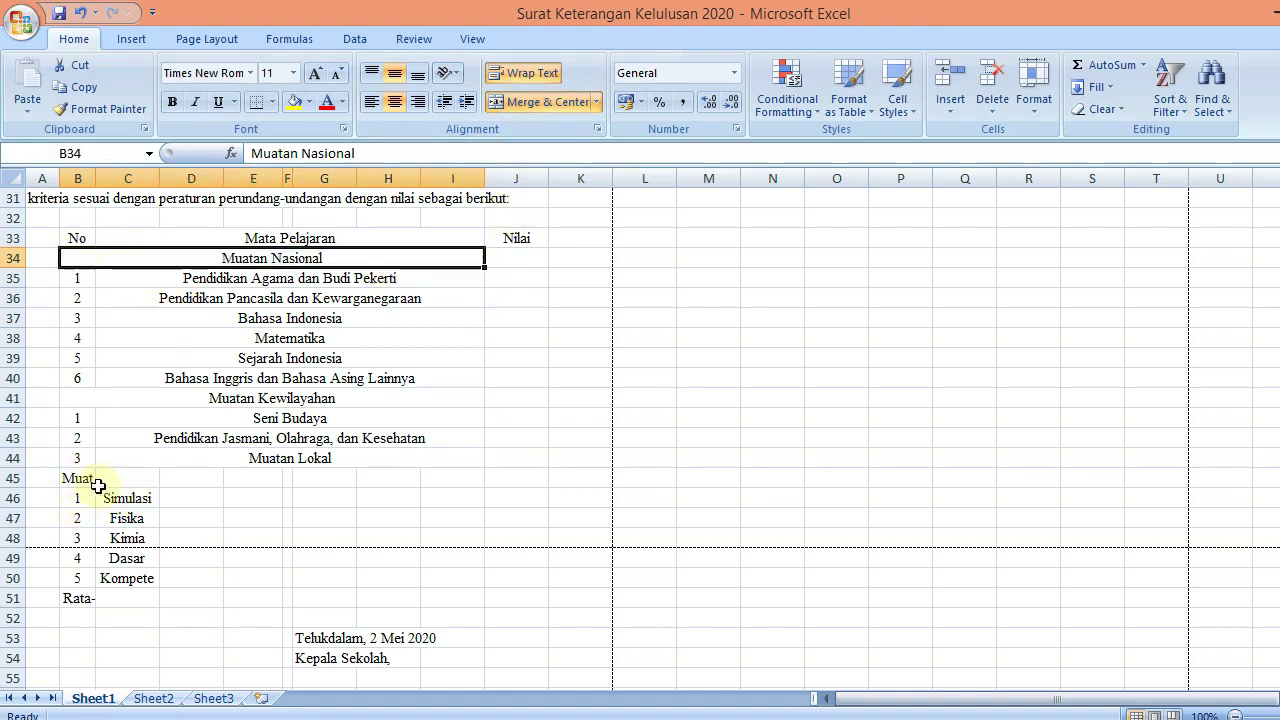
pyautogui.moveTo(84, 477); pyautogui.dragTo(456, 477)
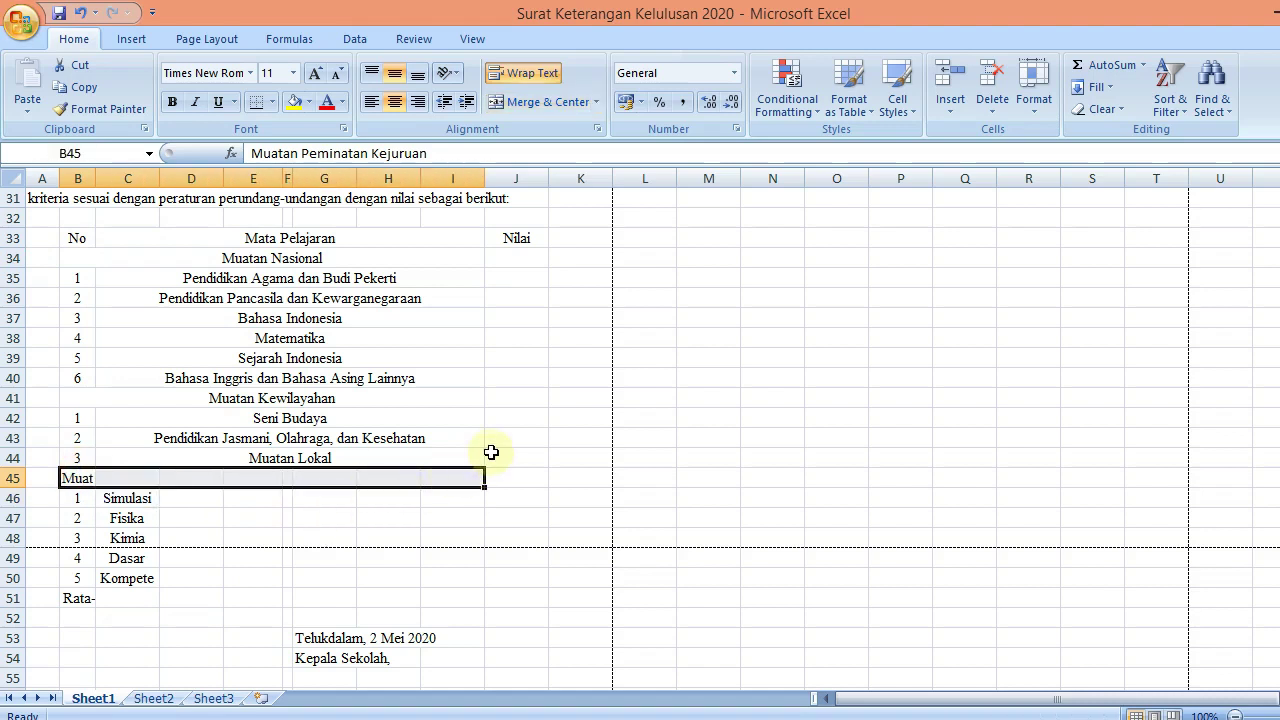
pyautogui.click(512, 102)
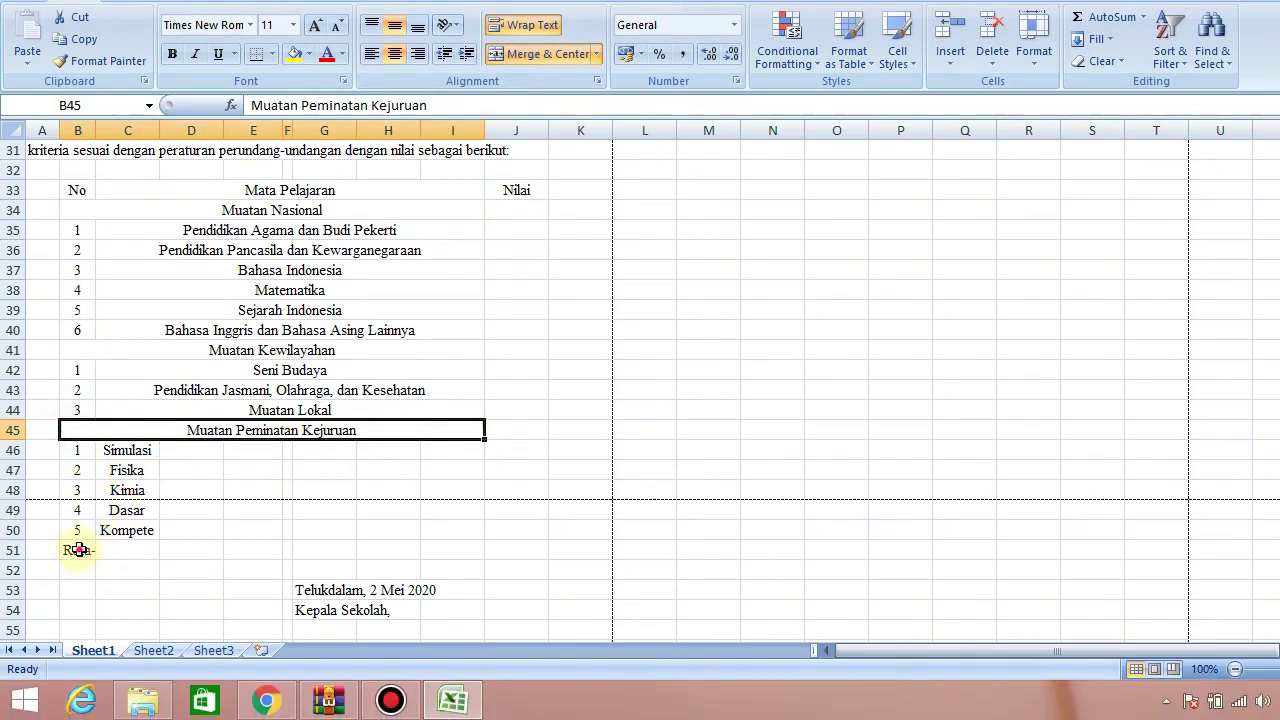
pyautogui.moveTo(78, 550); pyautogui.dragTo(480, 549)
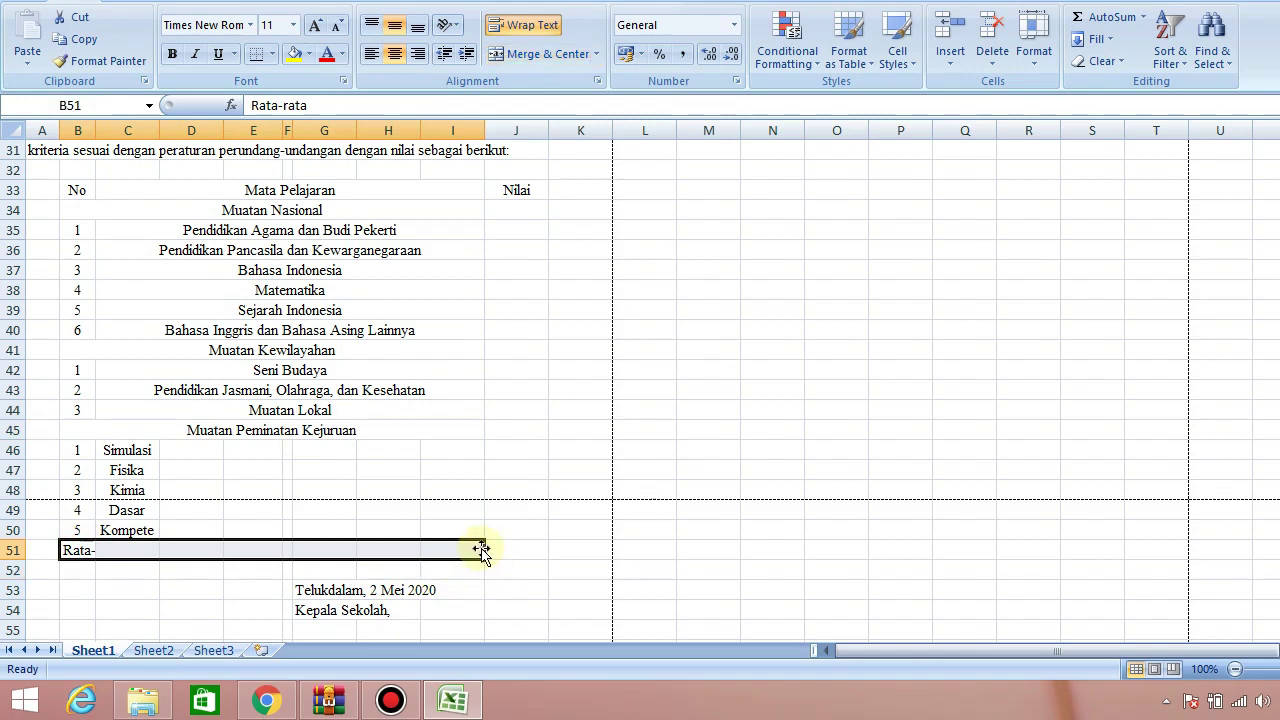
pyautogui.click(537, 56)
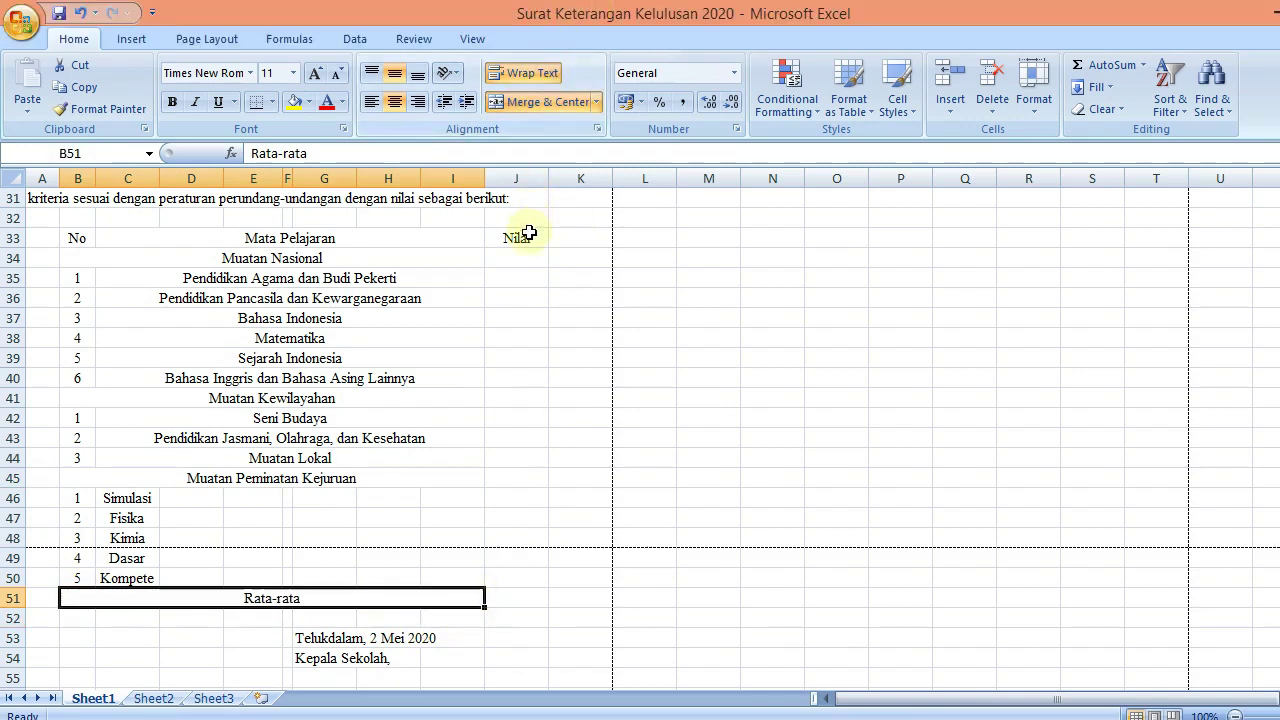
pyautogui.moveTo(530, 238); pyautogui.dragTo(578, 238)
pyautogui.click(543, 103)
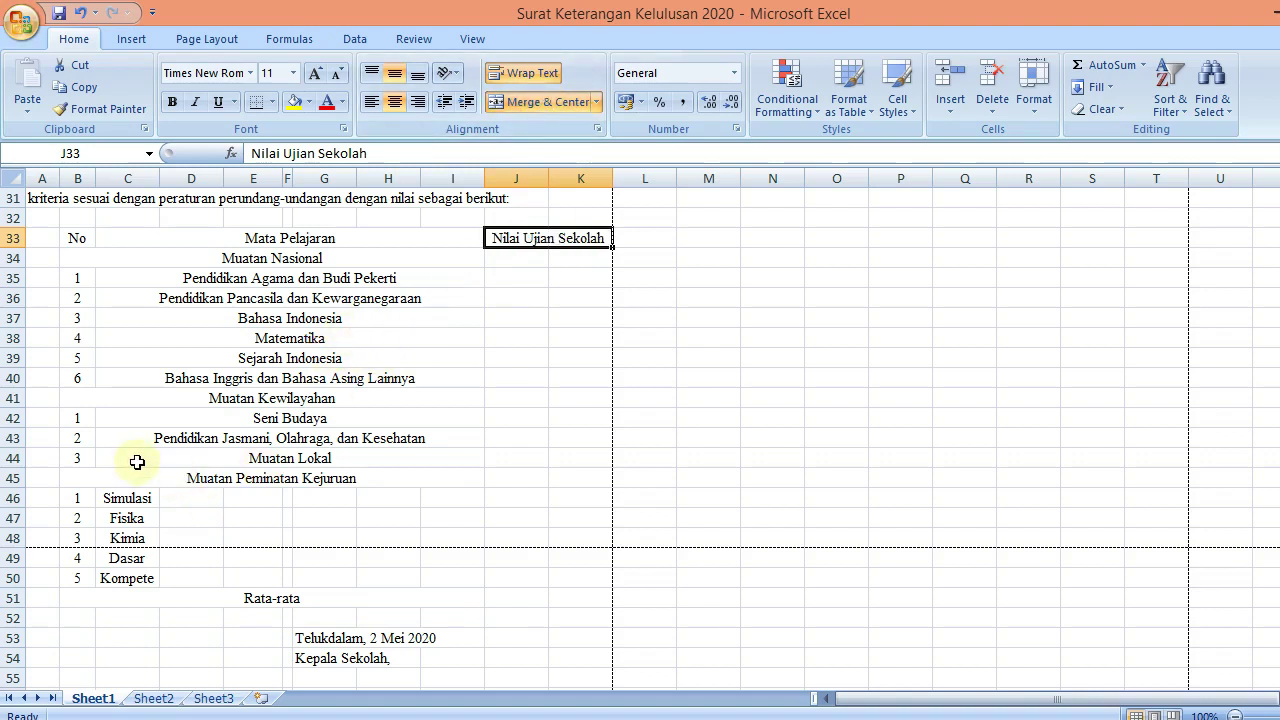
# Merge and centre Simulasi dan Komunikasi Digital, Fisika, Kimia and Dasar Program Keahlian across C46:I49
pyautogui.moveTo(108, 498); pyautogui.dragTo(432, 513)
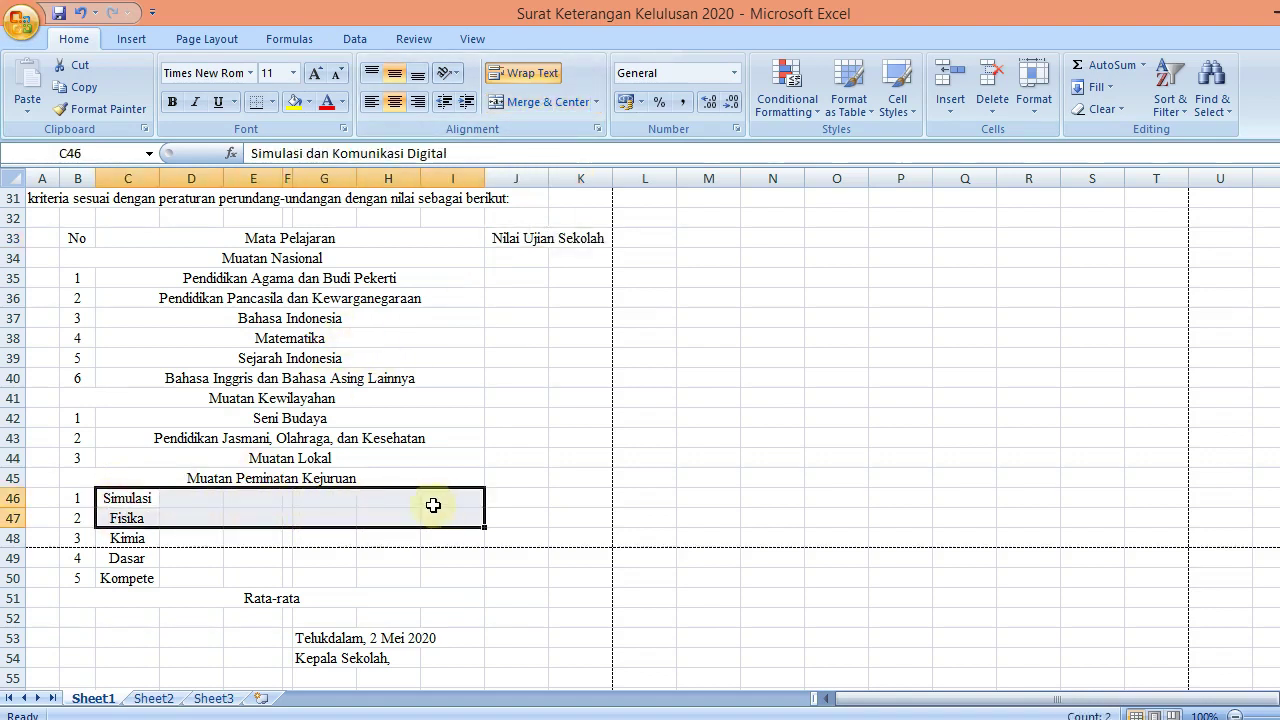
pyautogui.hotkey('shift', 'Up')
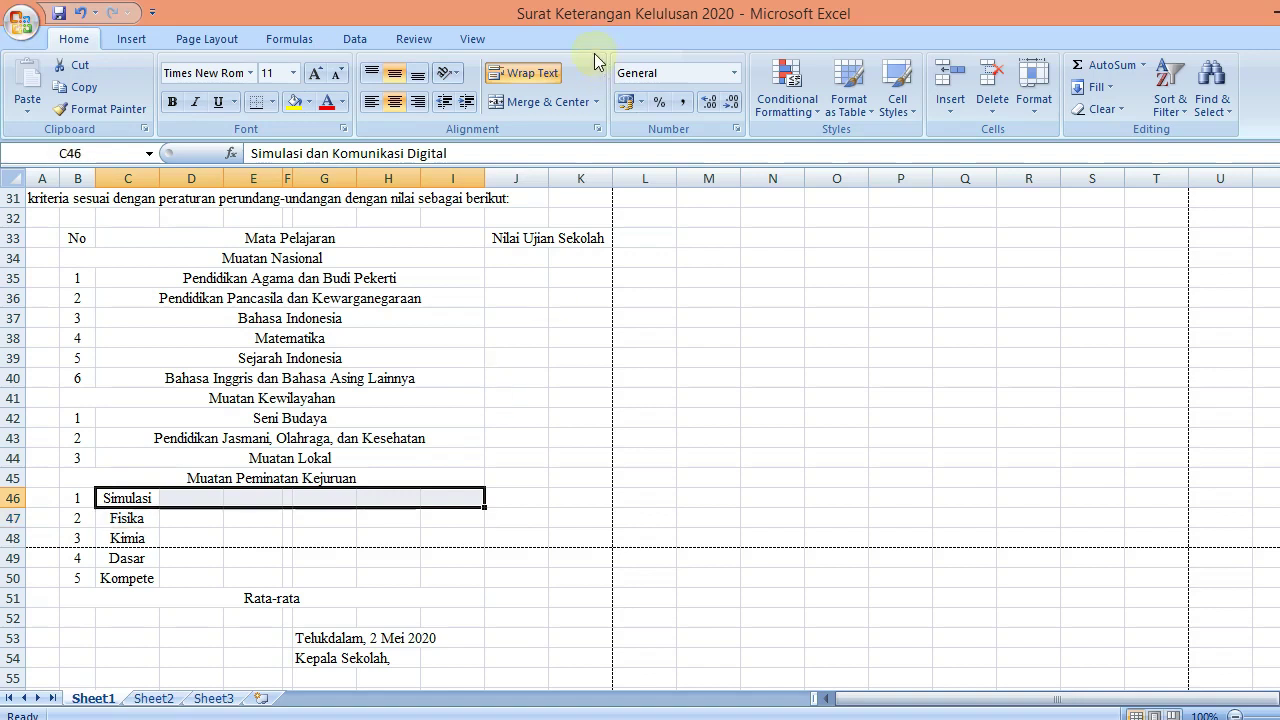
pyautogui.click(545, 110)
pyautogui.press('Down')
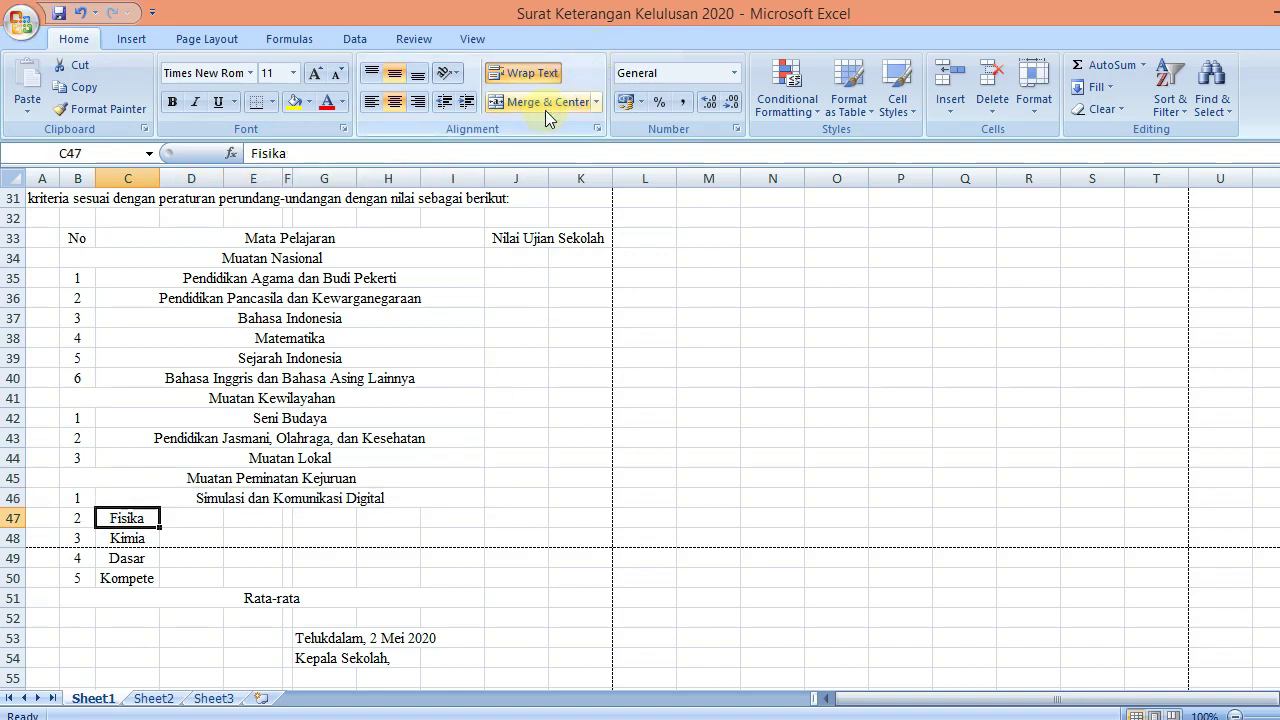
pyautogui.hotkey('shift', 'Right')
pyautogui.hotkey('shift', 'Right')
pyautogui.hotkey('shift', 'Right')
pyautogui.hotkey('shift', 'Right')
pyautogui.hotkey('shift', 'Right')
pyautogui.hotkey('shift', 'Right')
pyautogui.click(545, 110)
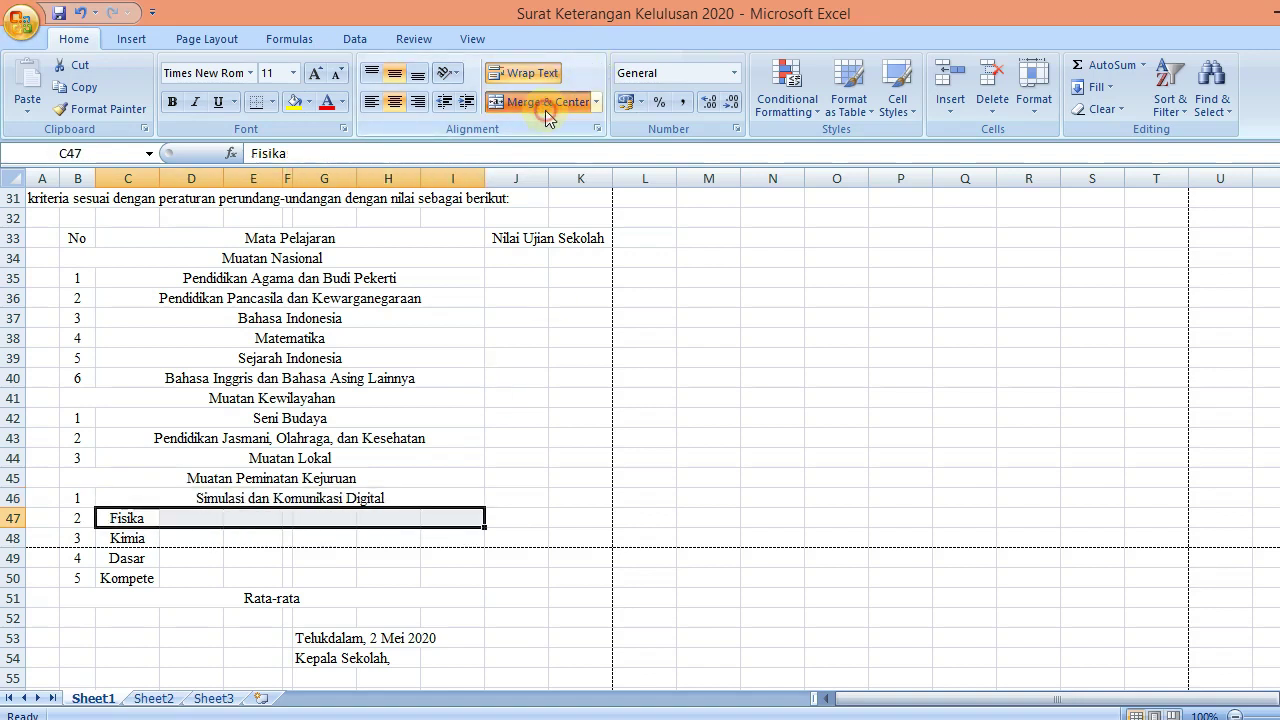
pyautogui.press('Down')
pyautogui.hotkey('shift', 'Right')
pyautogui.hotkey('shift', 'Right')
pyautogui.hotkey('shift', 'Right')
pyautogui.hotkey('shift', 'Right')
pyautogui.hotkey('shift', 'Right')
pyautogui.hotkey('shift', 'Right')
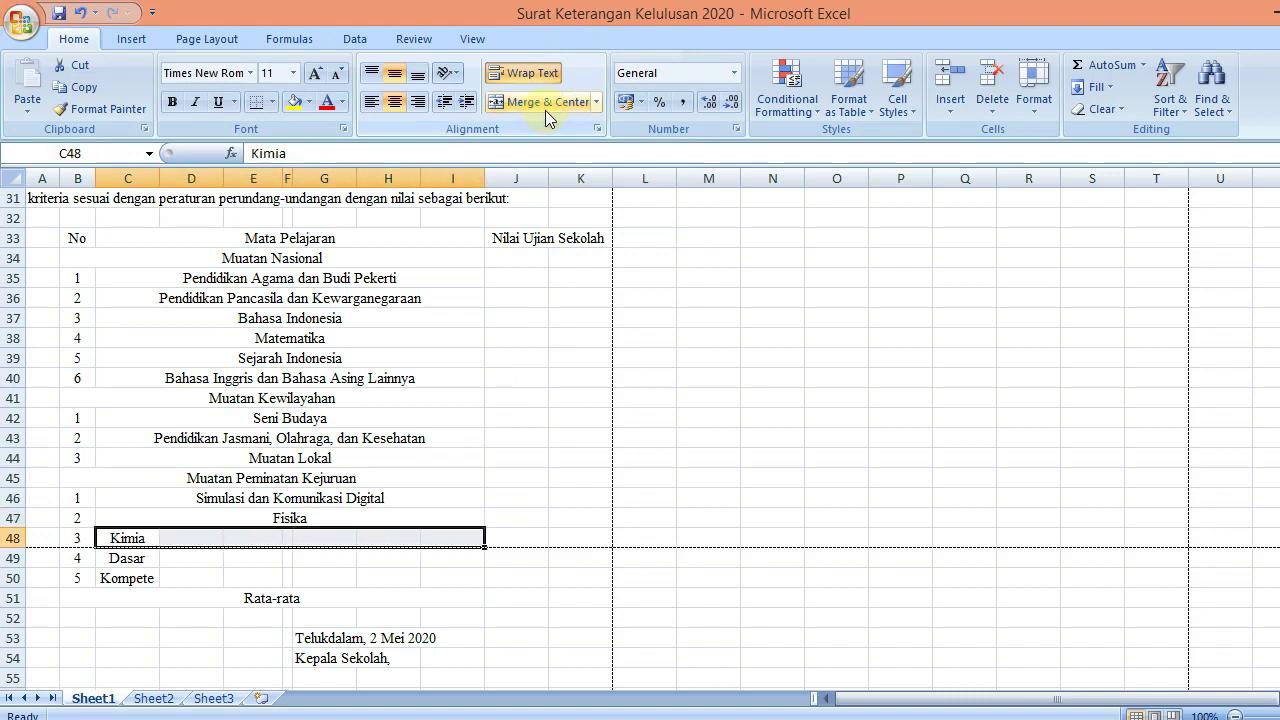
pyautogui.click(545, 110)
pyautogui.press('Down')
pyautogui.hotkey('shift', 'Right')
pyautogui.hotkey('shift', 'Right')
pyautogui.hotkey('shift', 'Right')
pyautogui.hotkey('shift', 'Right')
pyautogui.hotkey('shift', 'Right')
pyautogui.hotkey('shift', 'Right')
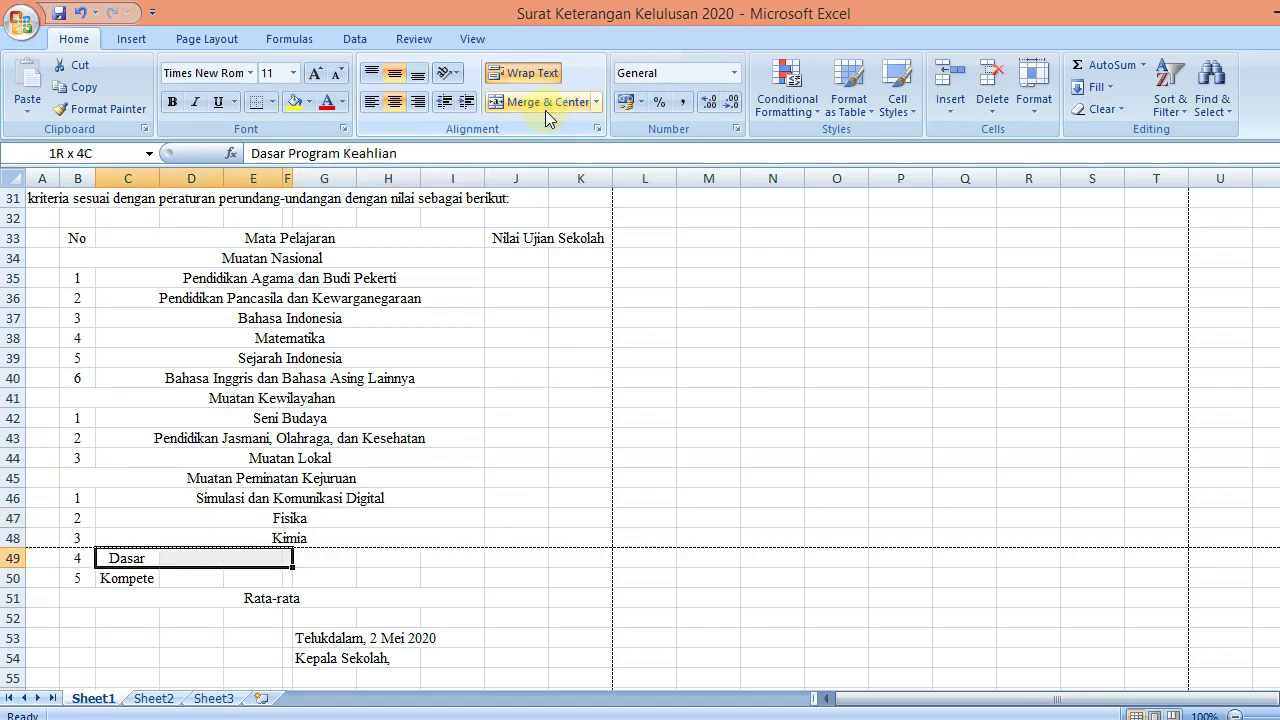
pyautogui.click(545, 110)
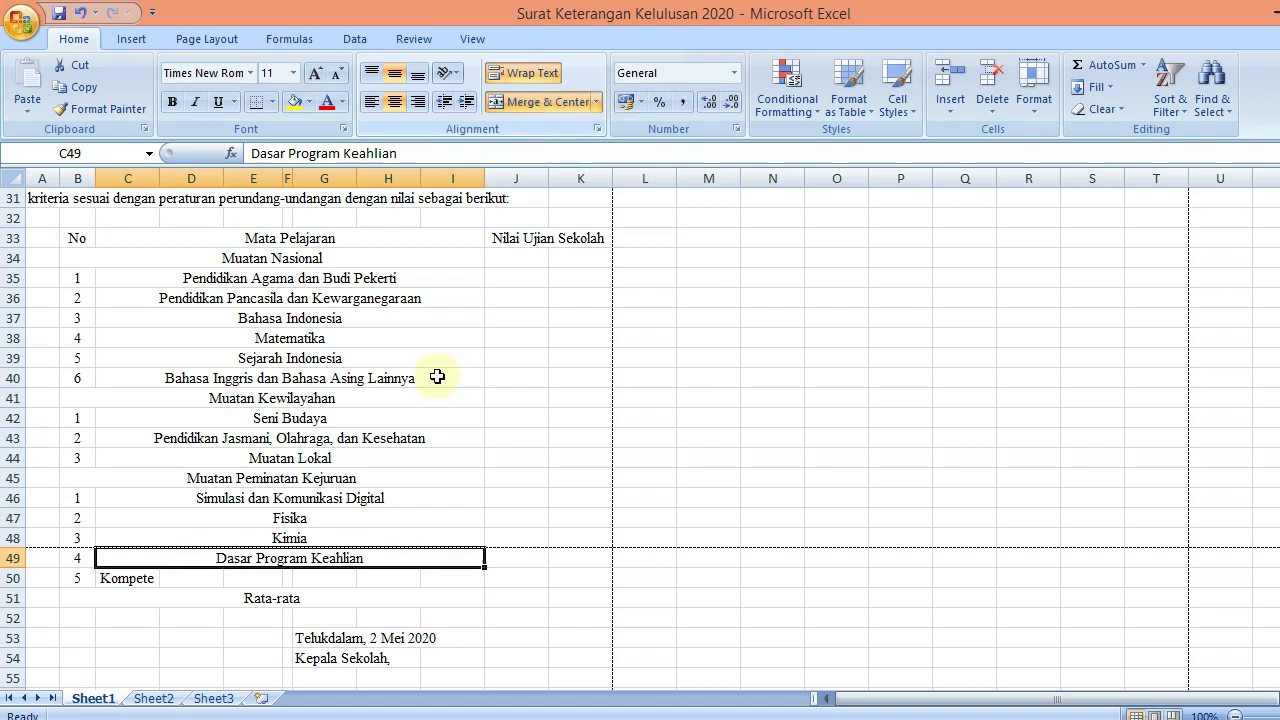
pyautogui.moveTo(77, 240); pyautogui.dragTo(608, 556)
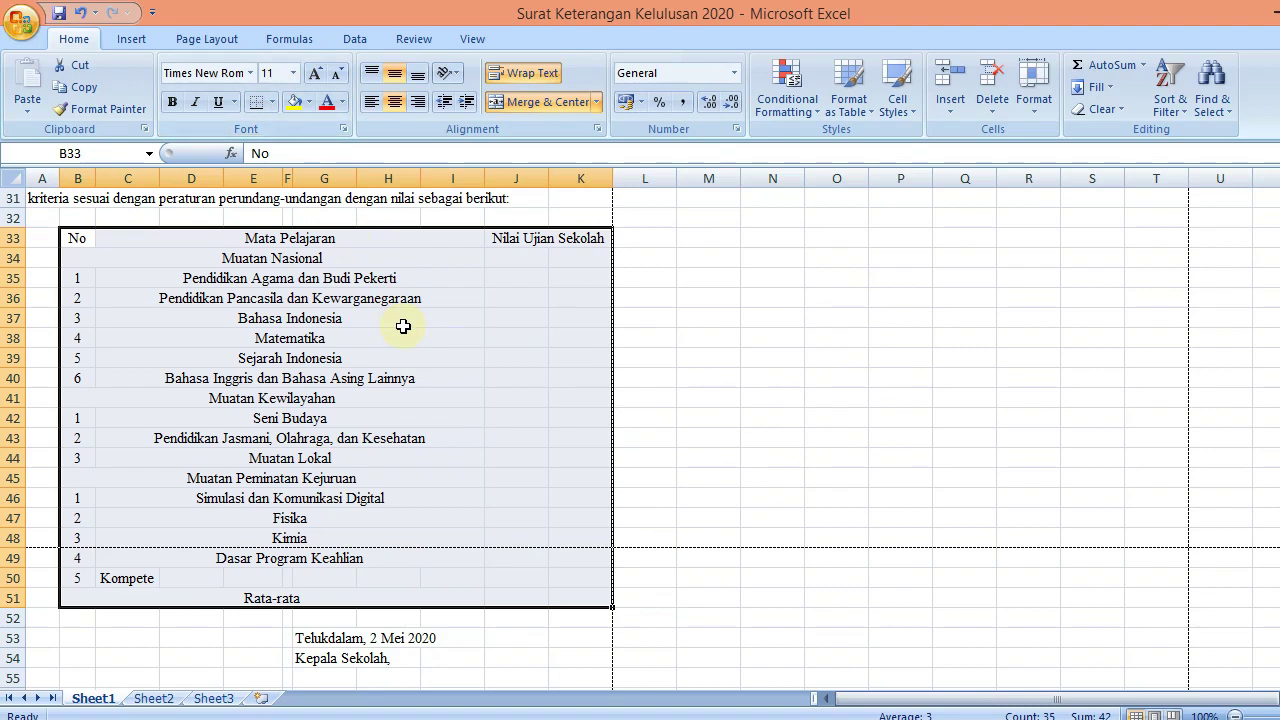
# Undo the accidental '!' entry so B33 reads No again
pyautogui.write('!')
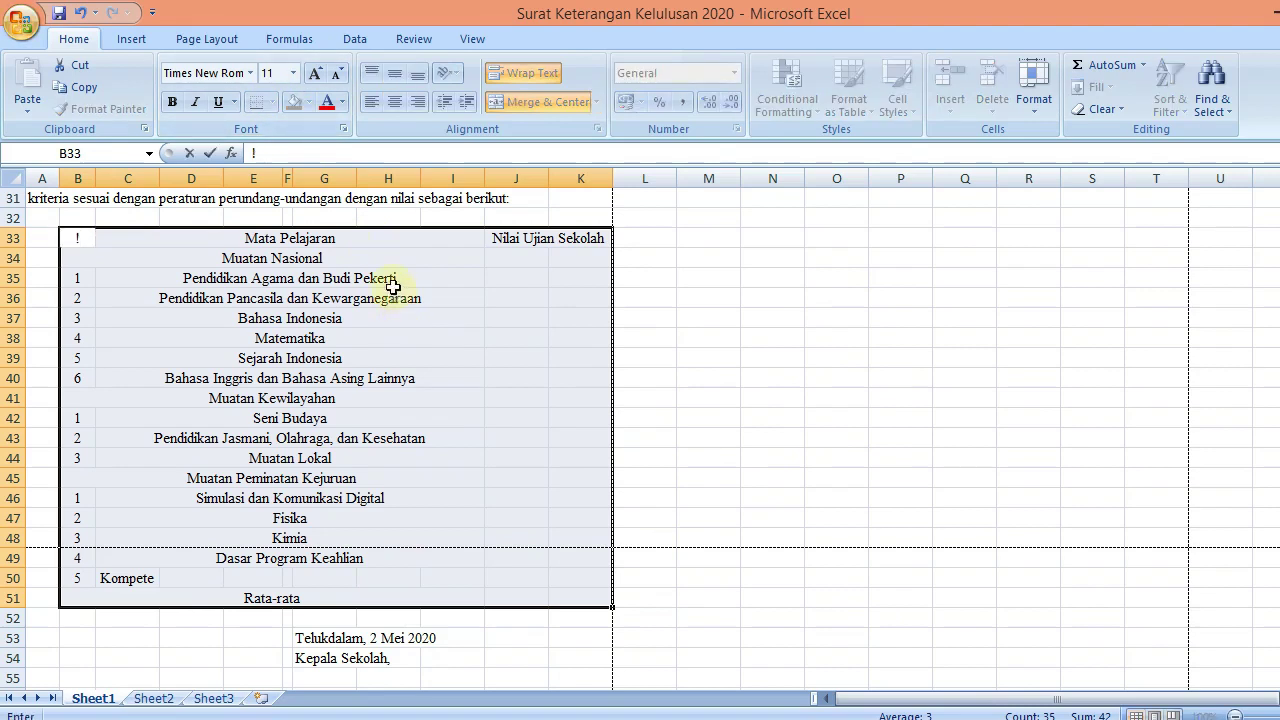
pyautogui.press('Return')
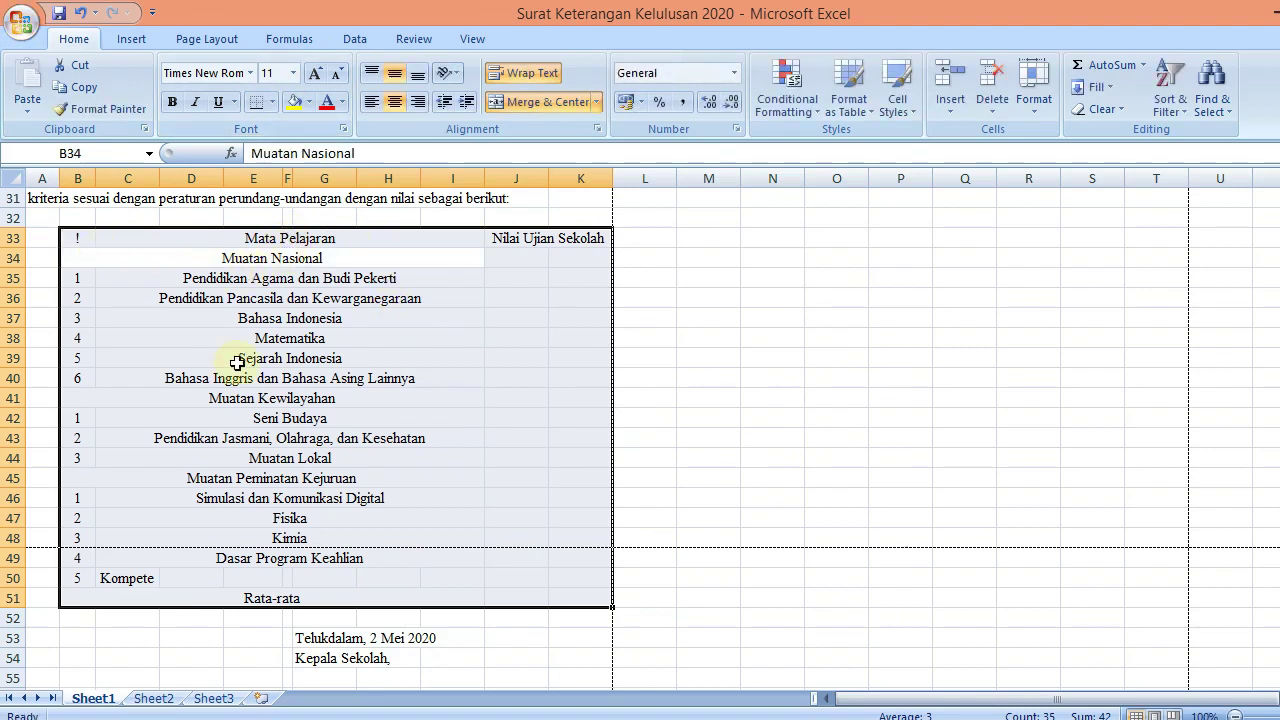
pyautogui.click(237, 361)
pyautogui.hotkey('ctrl', 'z')
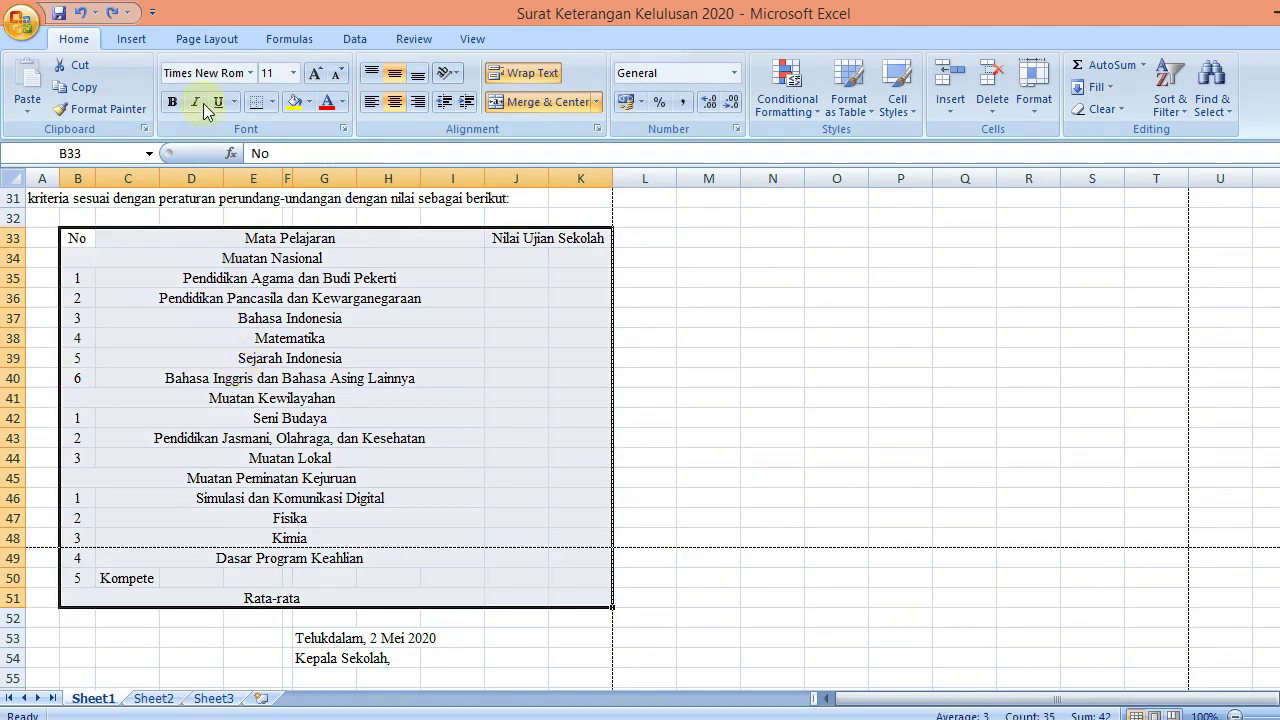
# Apply All Borders to every cell of the grade table B33:K51
pyautogui.click(275, 106)
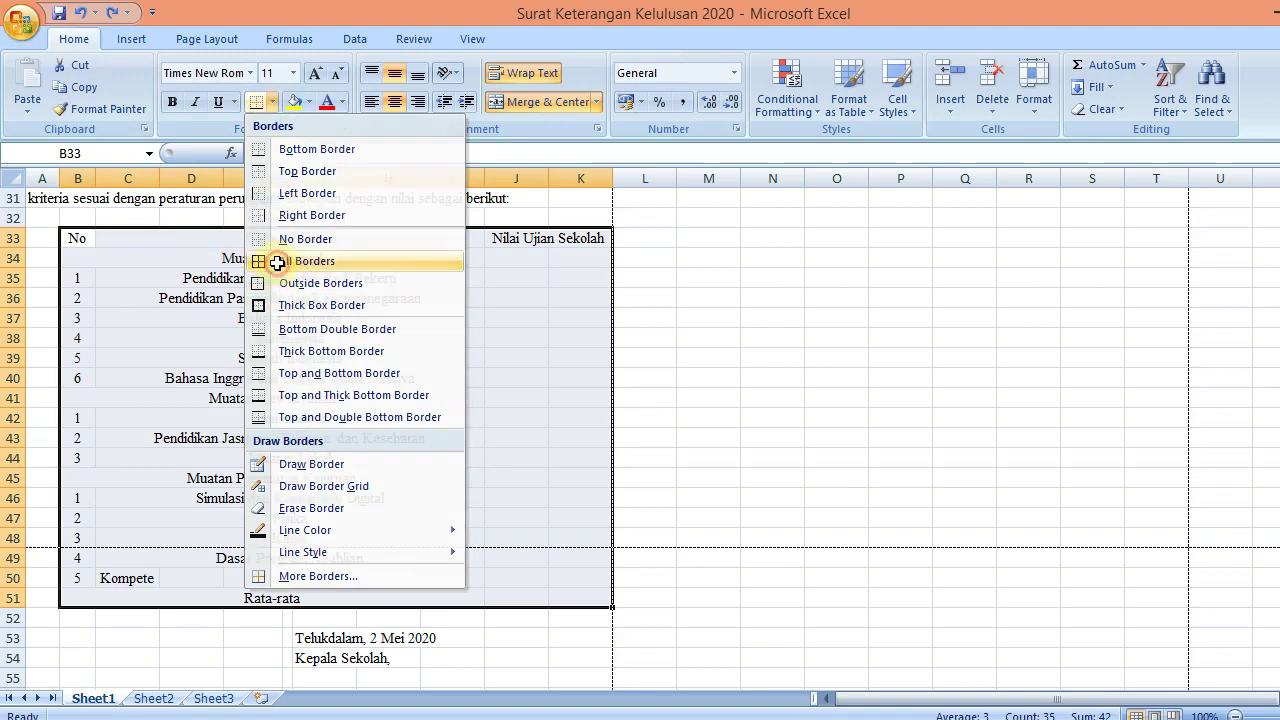
pyautogui.click(306, 261)
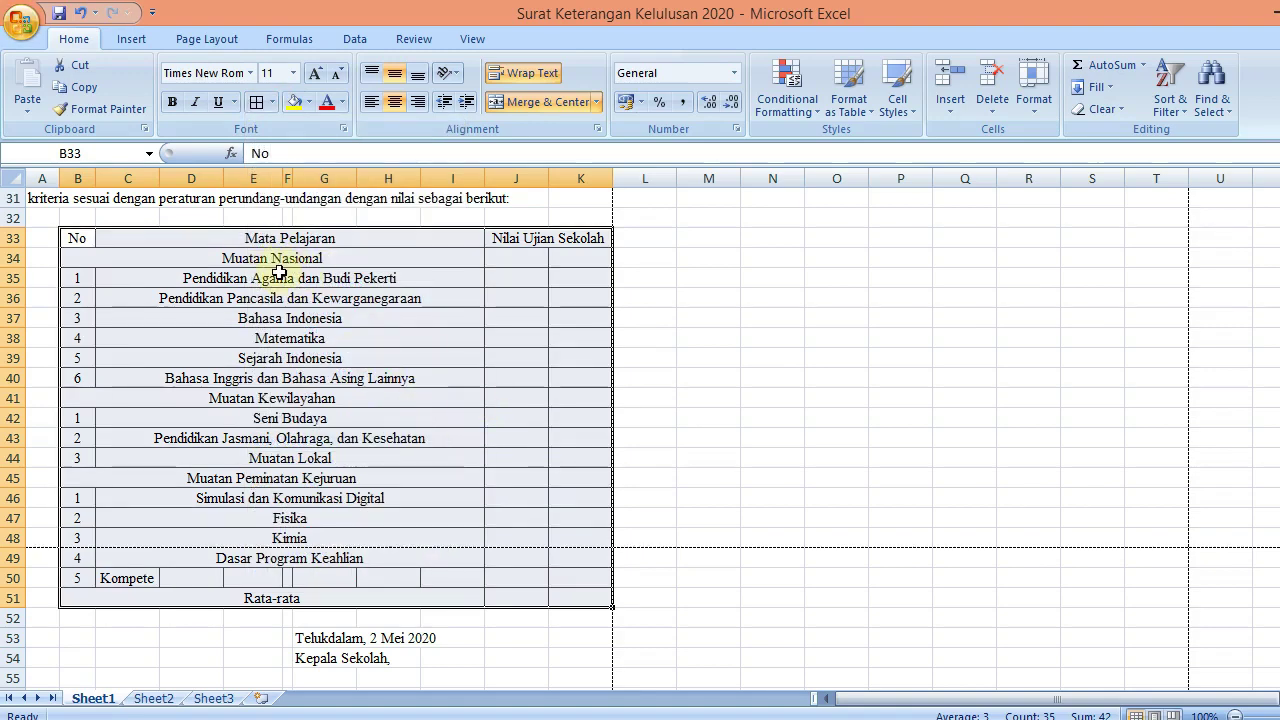
pyautogui.click(278, 278)
pyautogui.moveTo(278, 278); pyautogui.dragTo(296, 378)
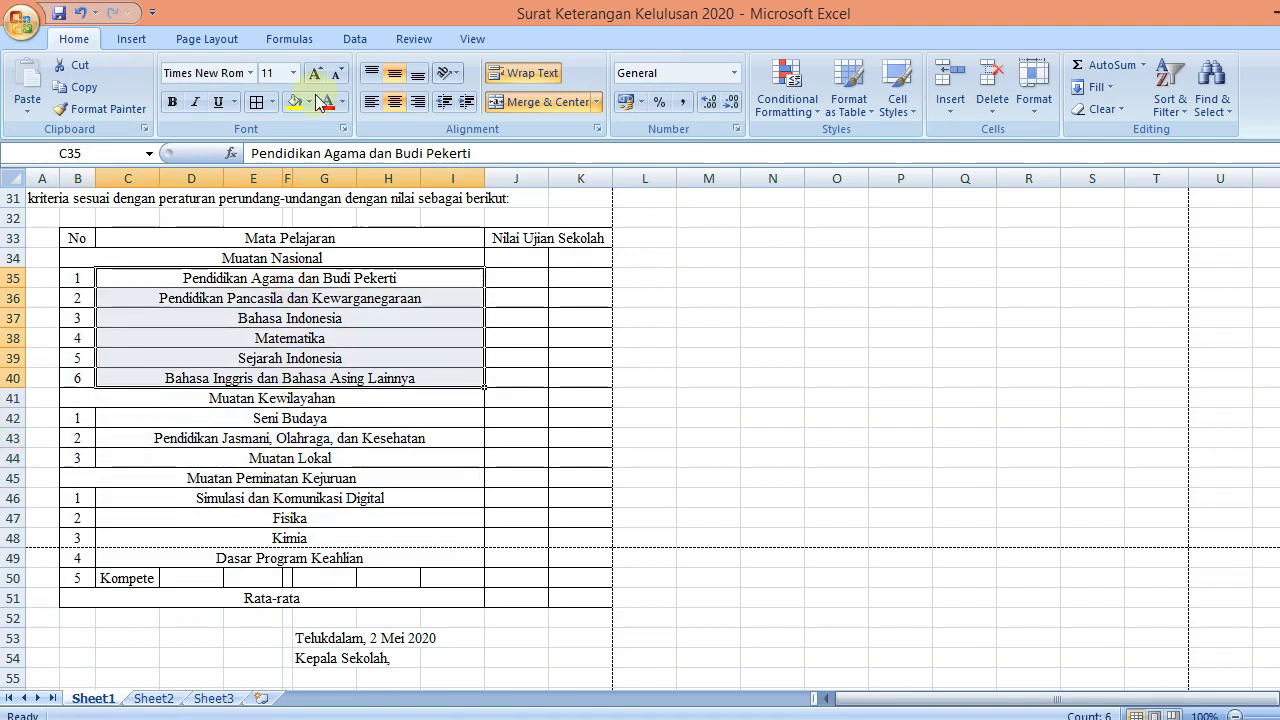
# Left-align the Muatan Nasional, Muatan Kewilayahan and Muatan Peminatan Kejuruan subject names
pyautogui.click(372, 104)
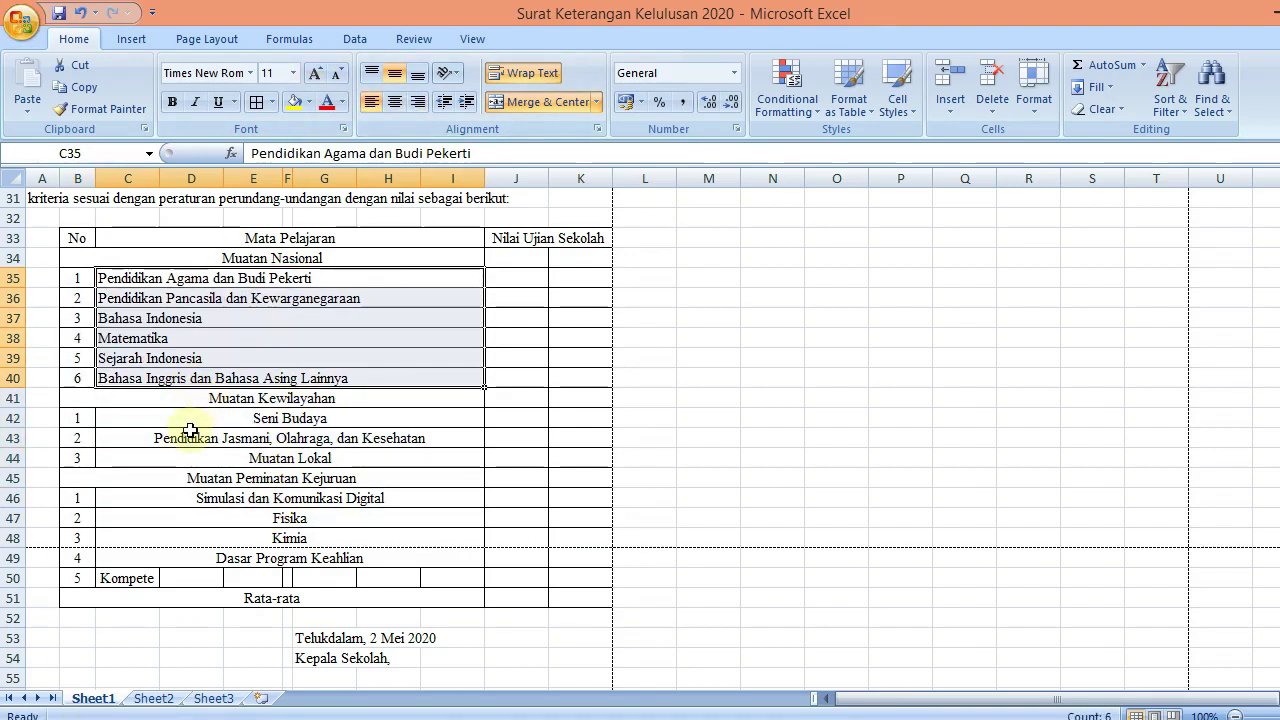
pyautogui.click(190, 412)
pyautogui.moveTo(190, 412); pyautogui.dragTo(196, 552)
pyautogui.click(372, 102)
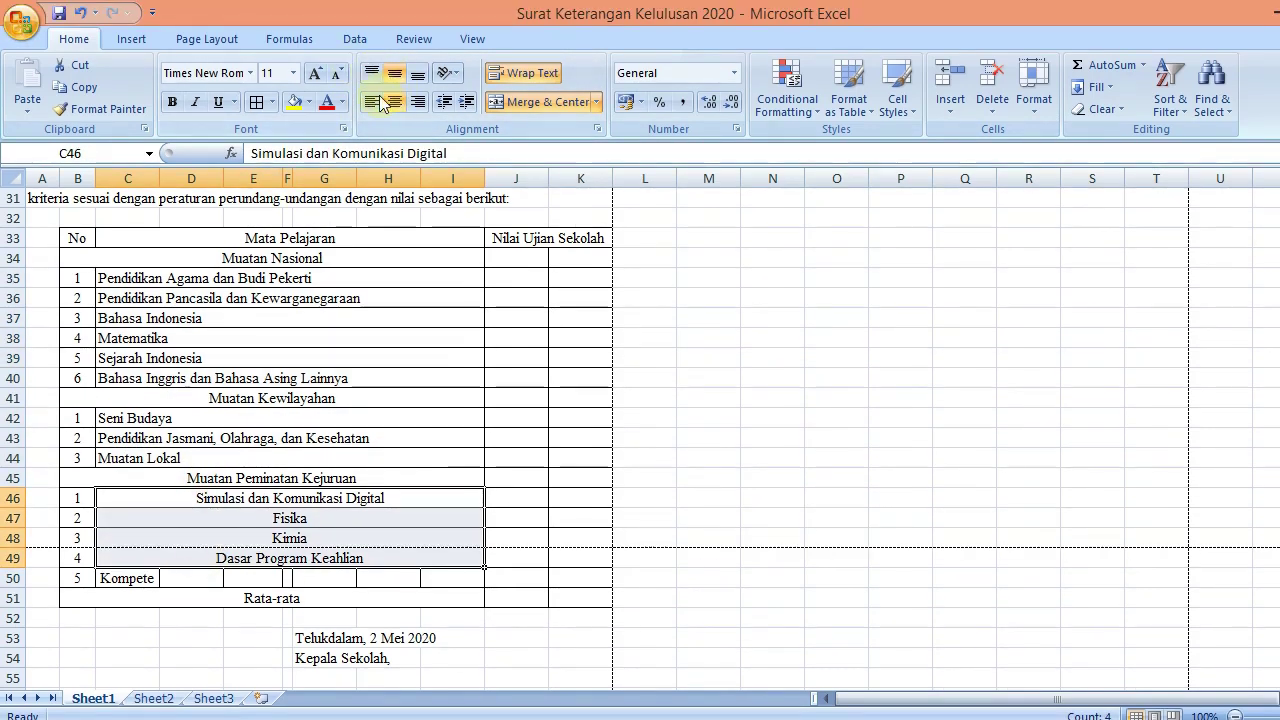
pyautogui.click(372, 87)
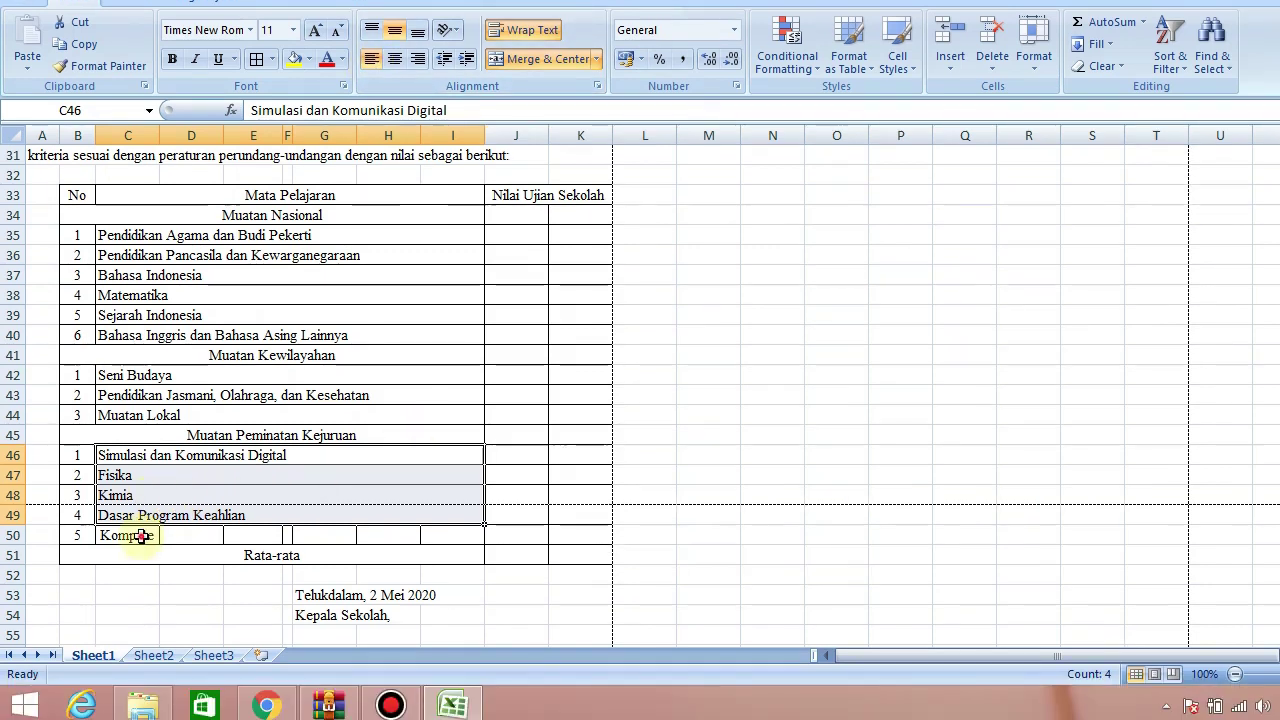
# Merge and centre Kompetensi Keahlian across C50:I50
pyautogui.moveTo(130, 578); pyautogui.dragTo(455, 578)
pyautogui.click(540, 59)
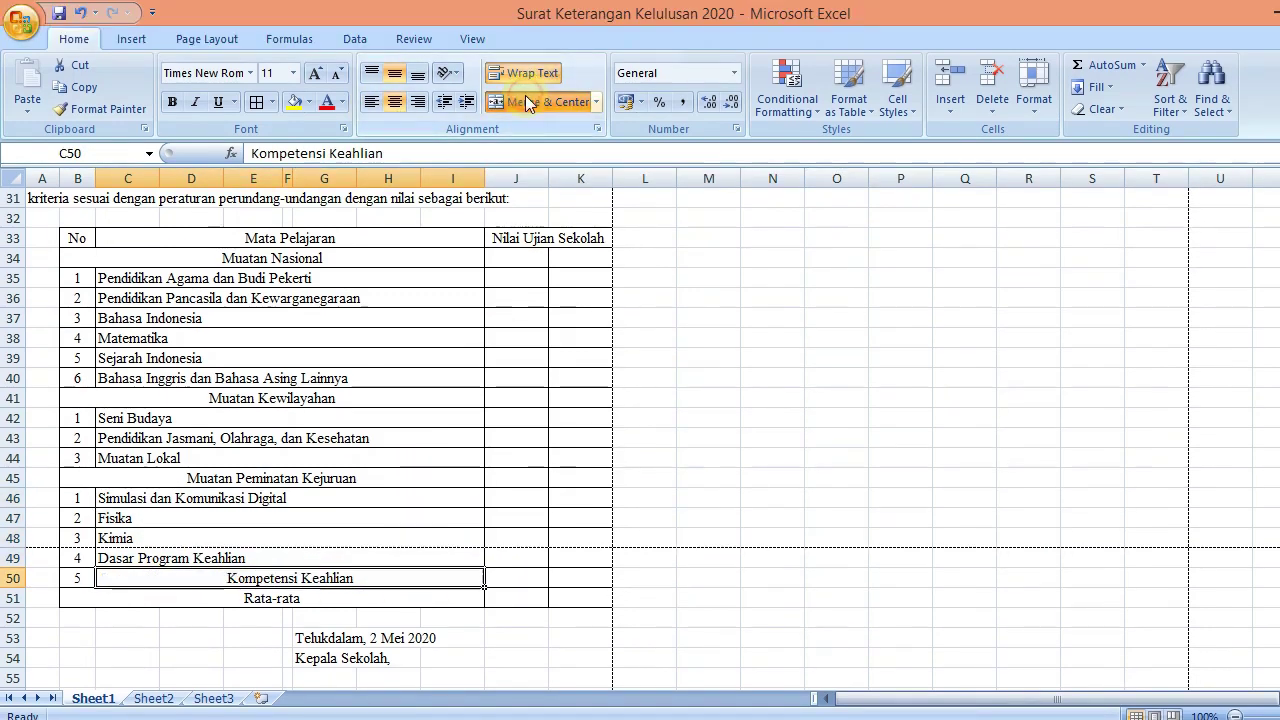
pyautogui.click(697, 455)
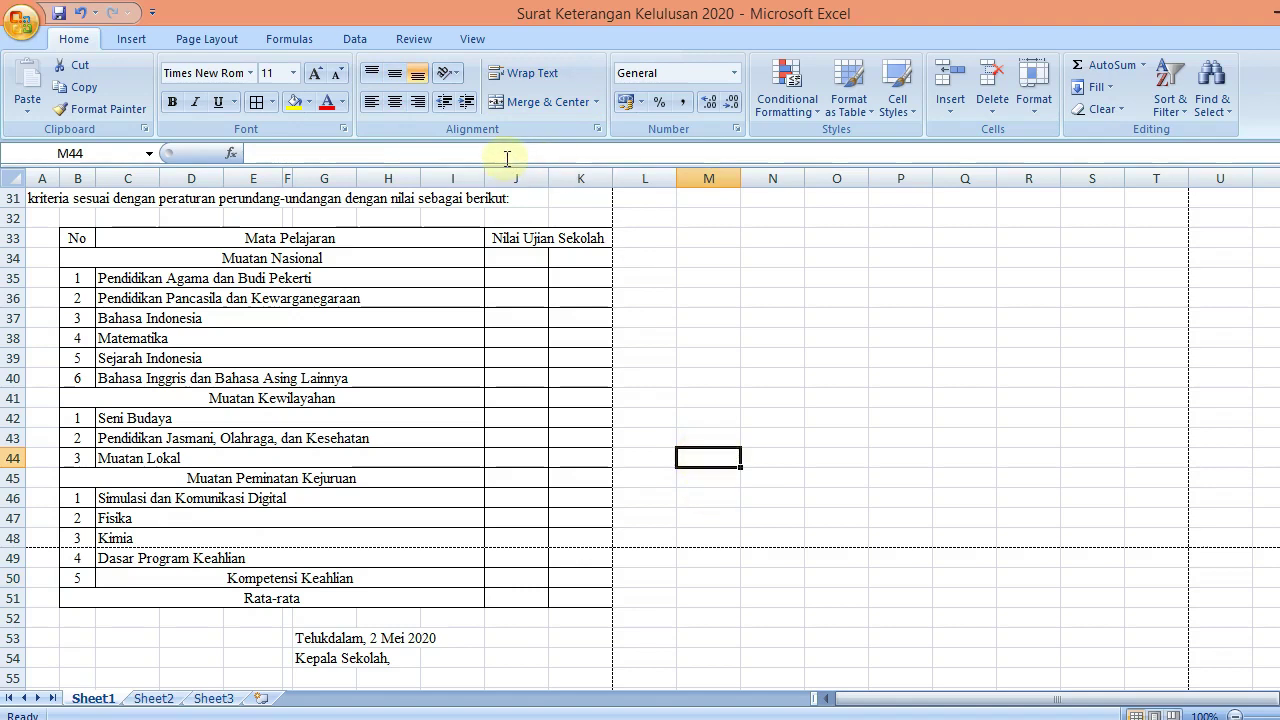
pyautogui.moveTo(1272, 482); pyautogui.dragTo(1273, 258)
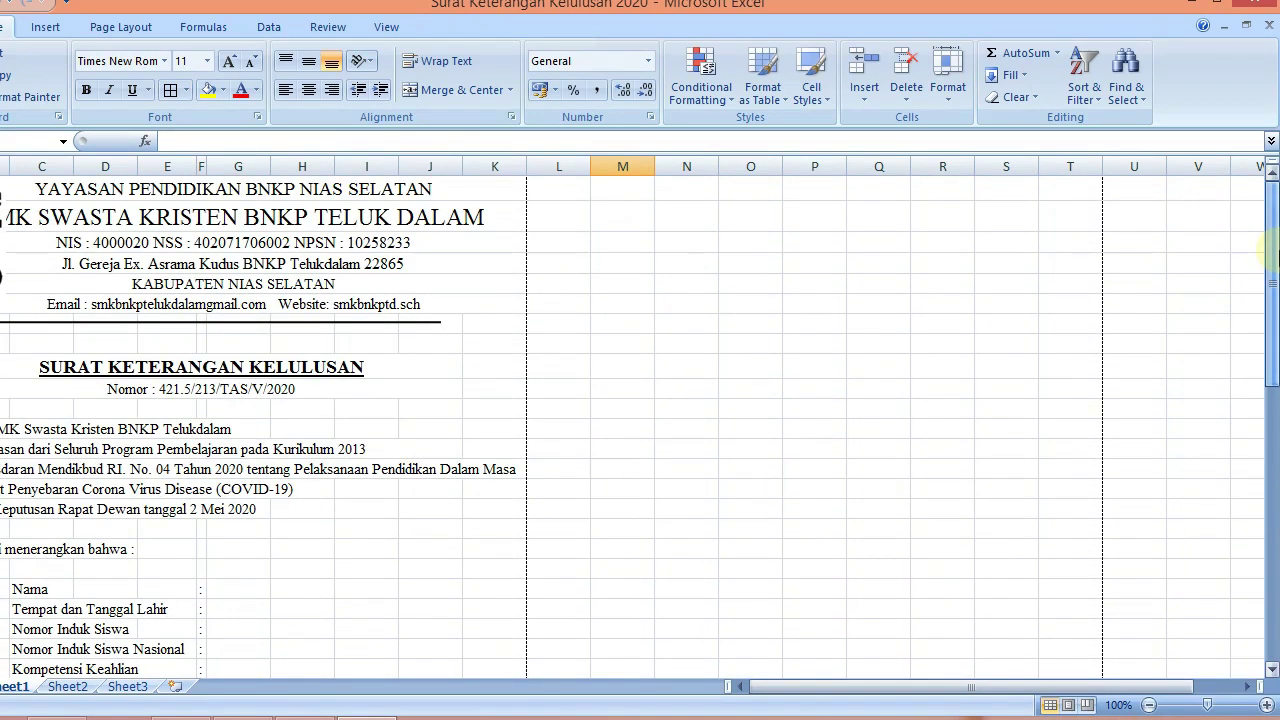
# Rename Sheet1 to SKL and move its tab after Sheet2
pyautogui.click(686, 346)
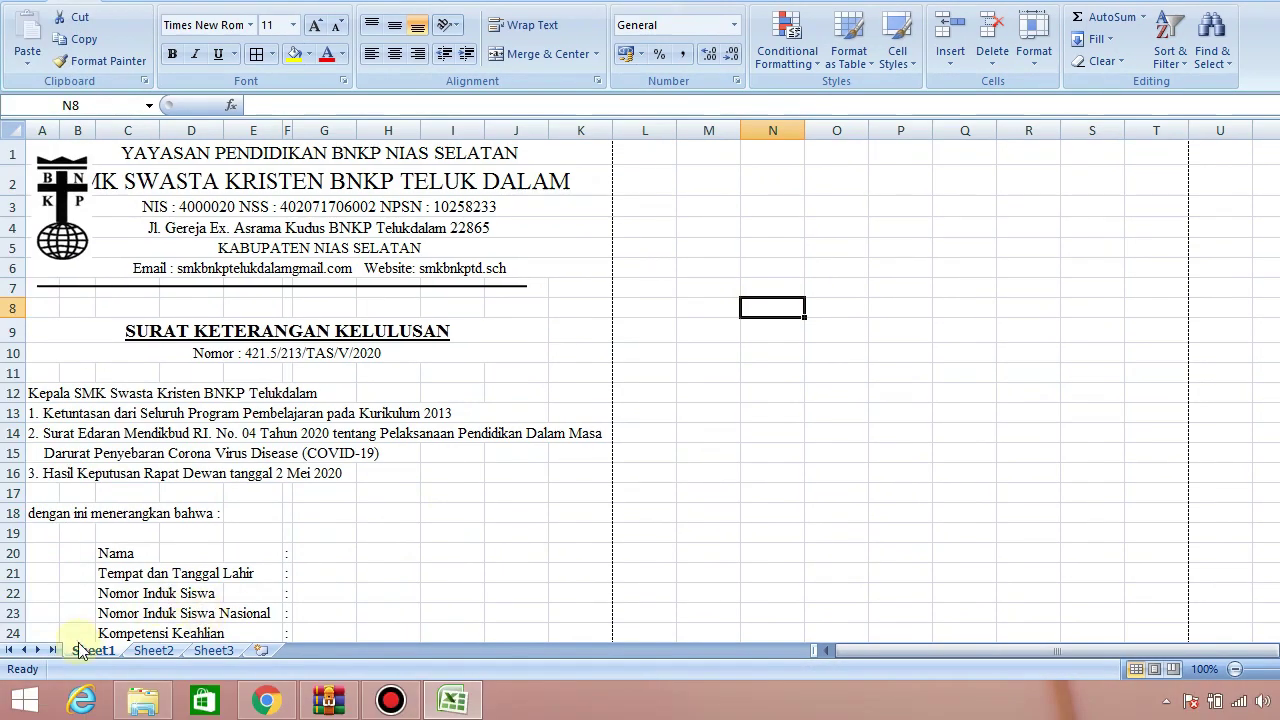
pyautogui.rightClick(6, 688)
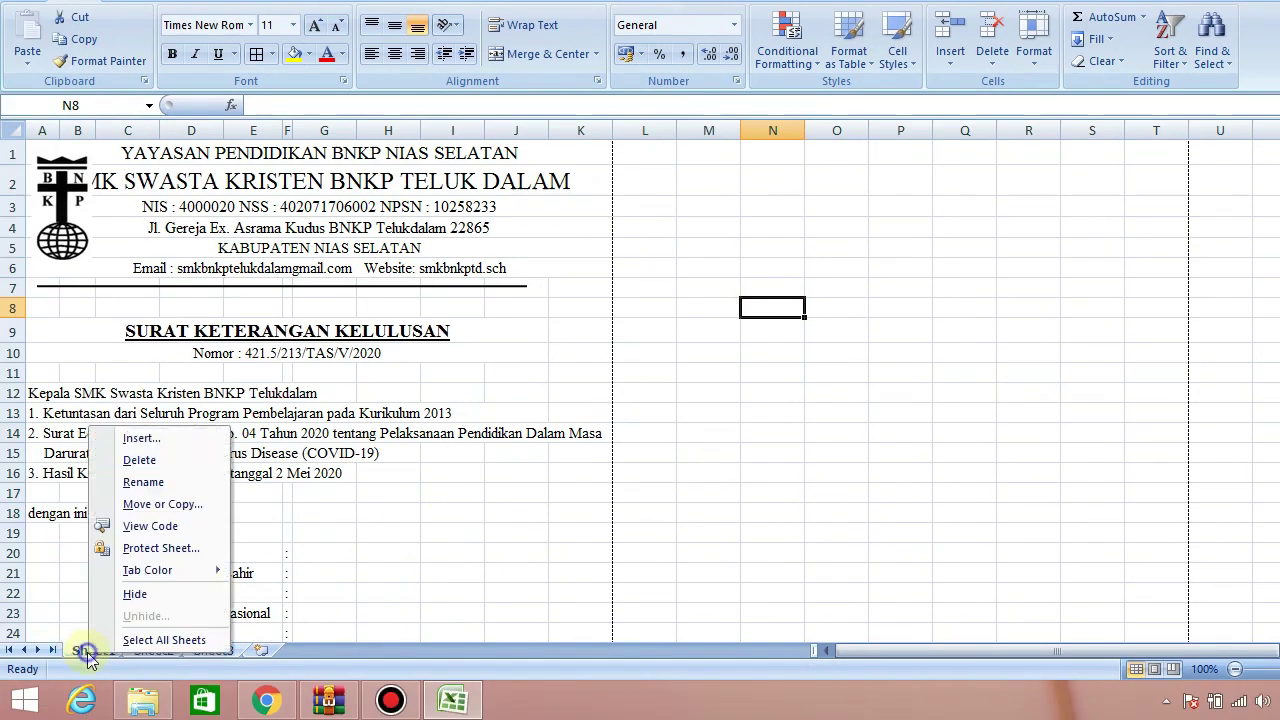
pyautogui.click(164, 484)
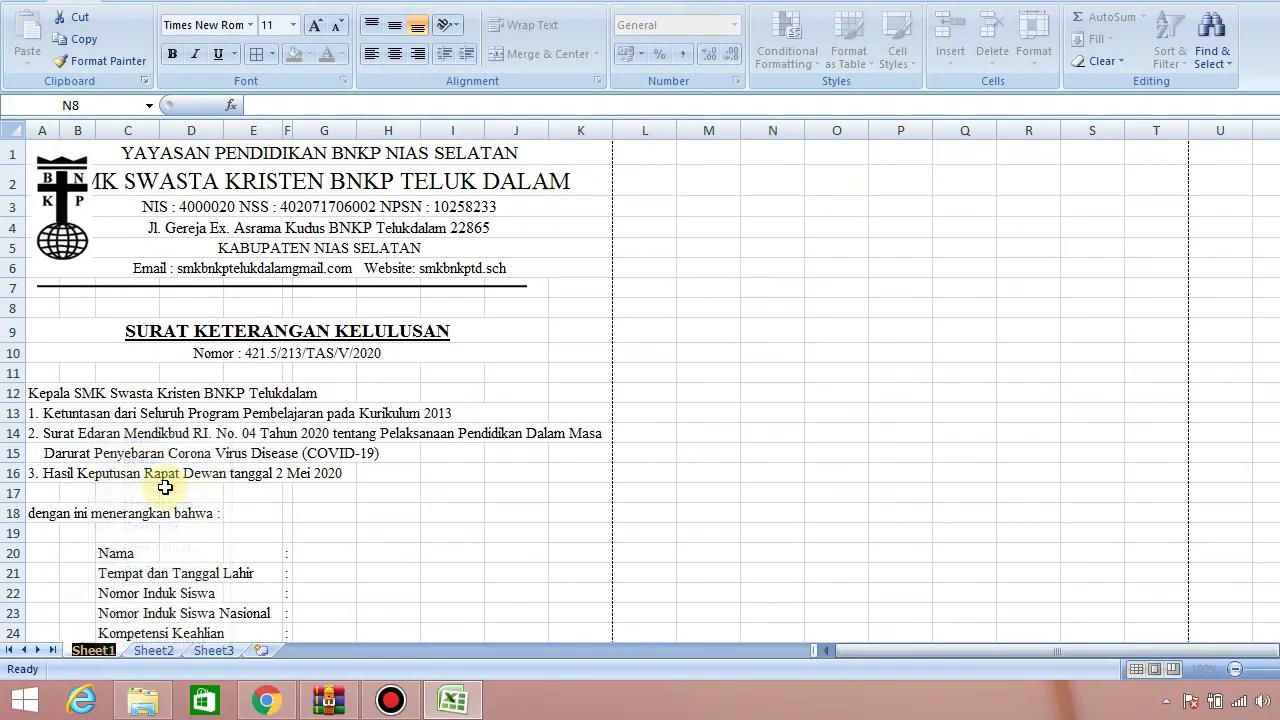
pyautogui.write('SKL')
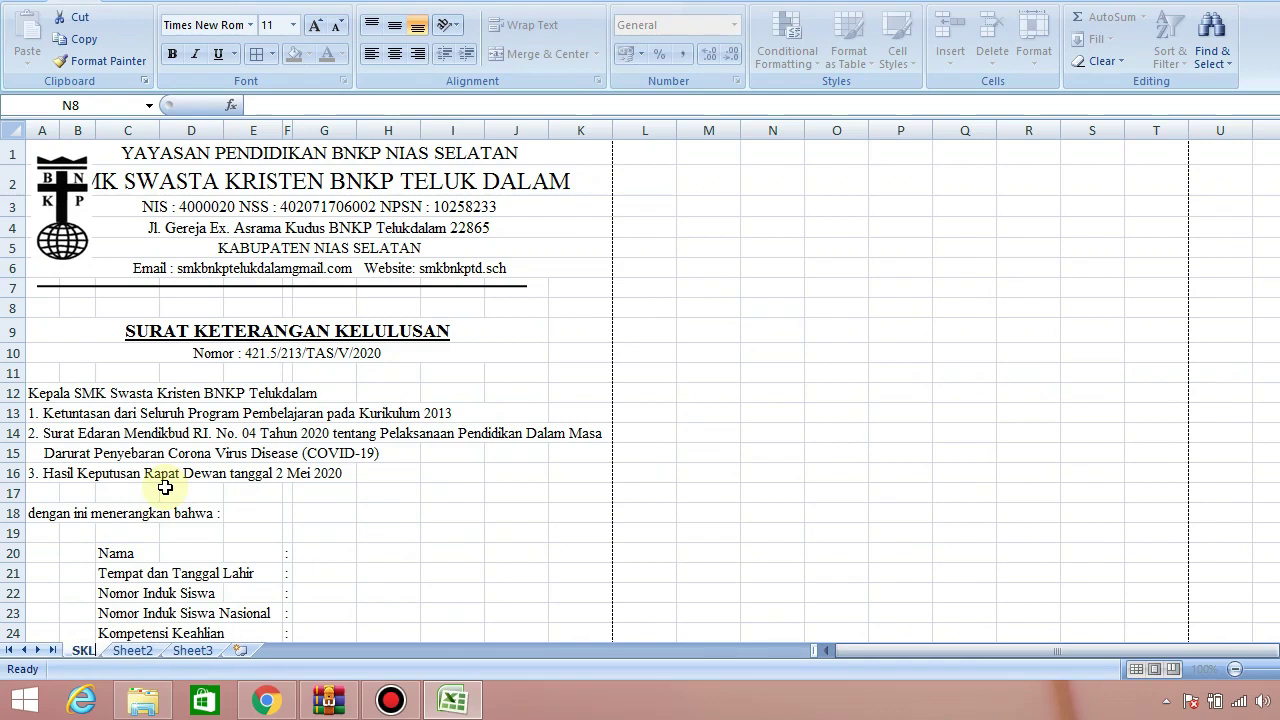
pyautogui.press('Return')
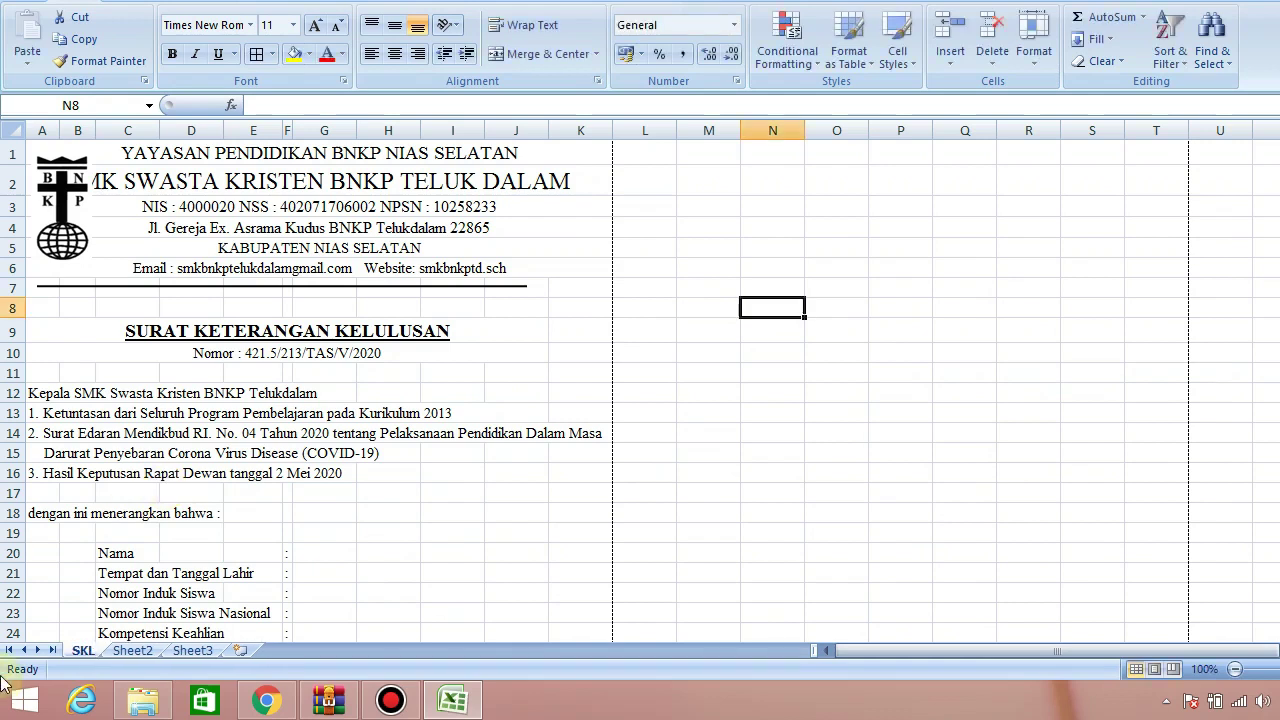
pyautogui.moveTo(88, 654); pyautogui.dragTo(215, 636)
# Rename the empty Sheet2 tab to DATABASE
pyautogui.click(97, 649)
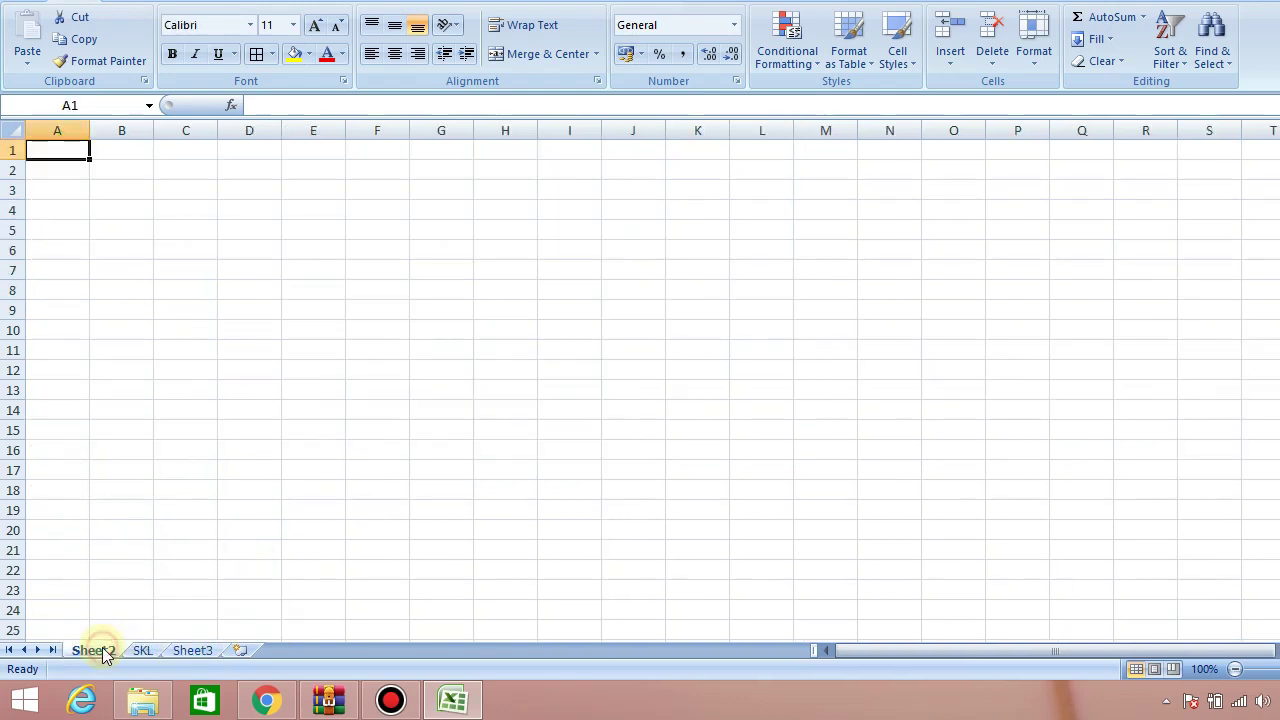
pyautogui.doubleClick(101, 648)
pyautogui.write('DATA')
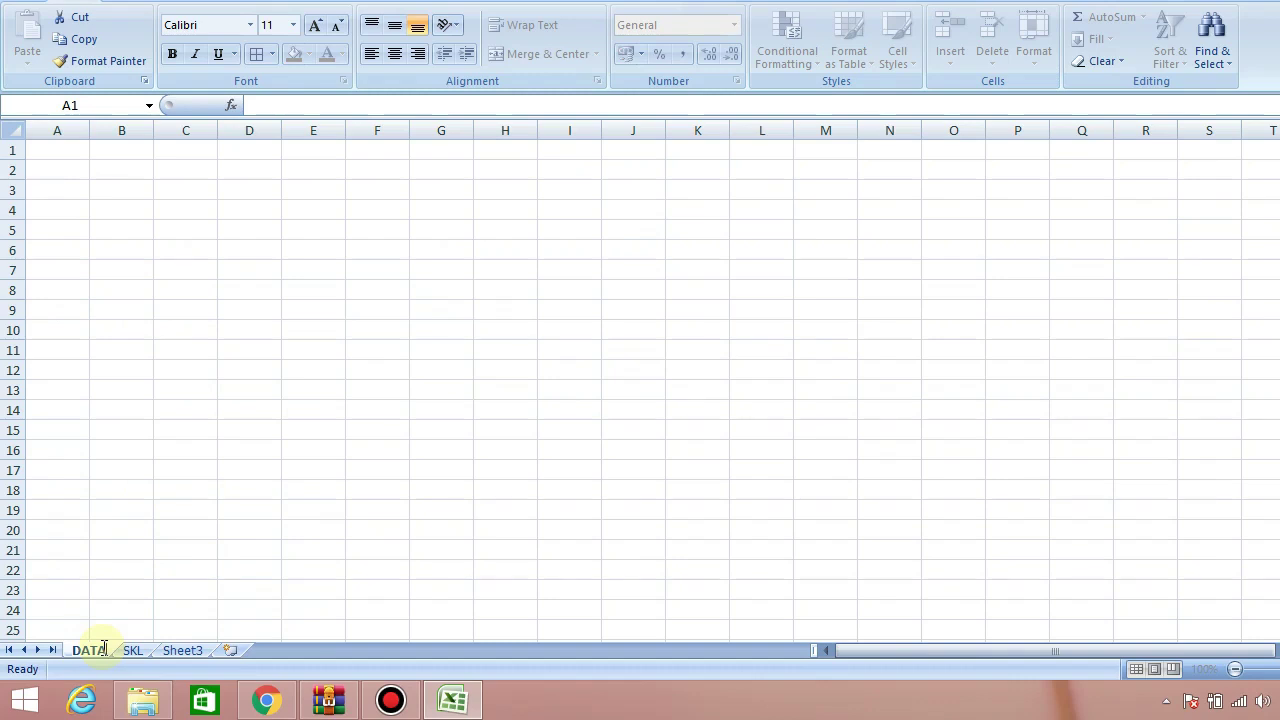
pyautogui.write('BASE')
pyautogui.press('Return')
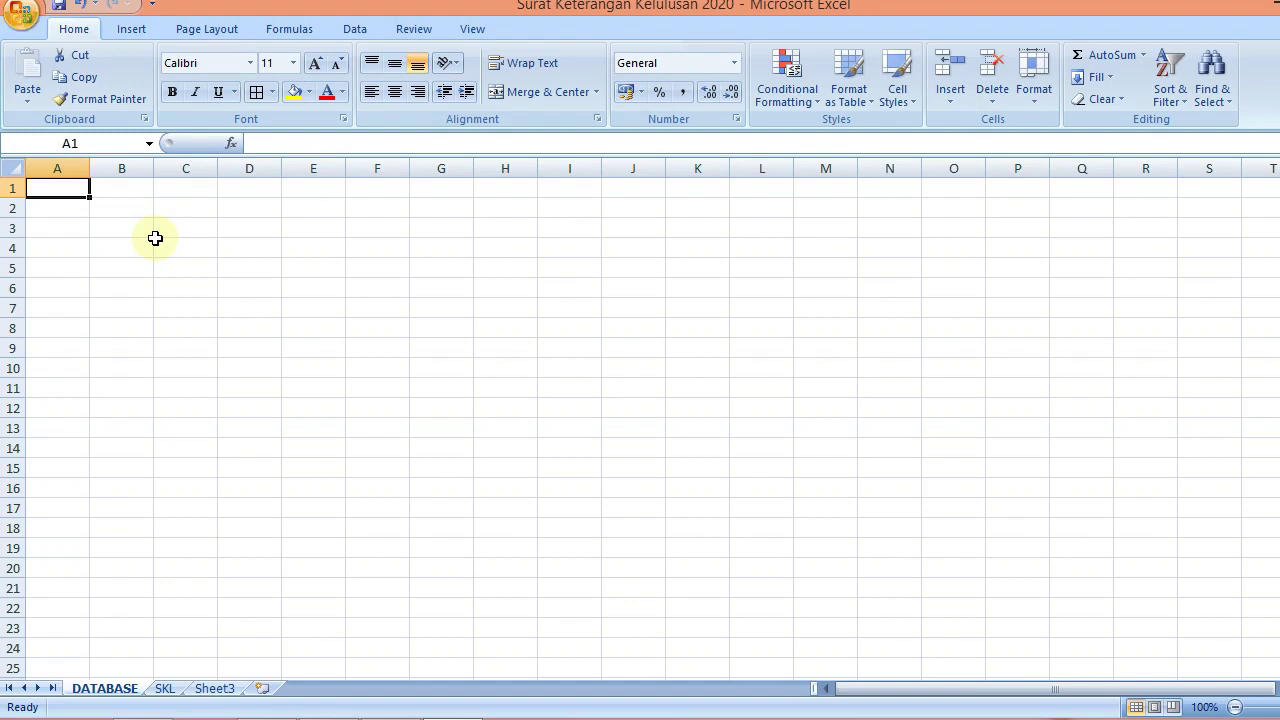
# Enter headers NO, NAMA and TEMPAT TANGGAL LAHIR in A1:C1
pyautogui.write('NO')
pyautogui.press('Tab')
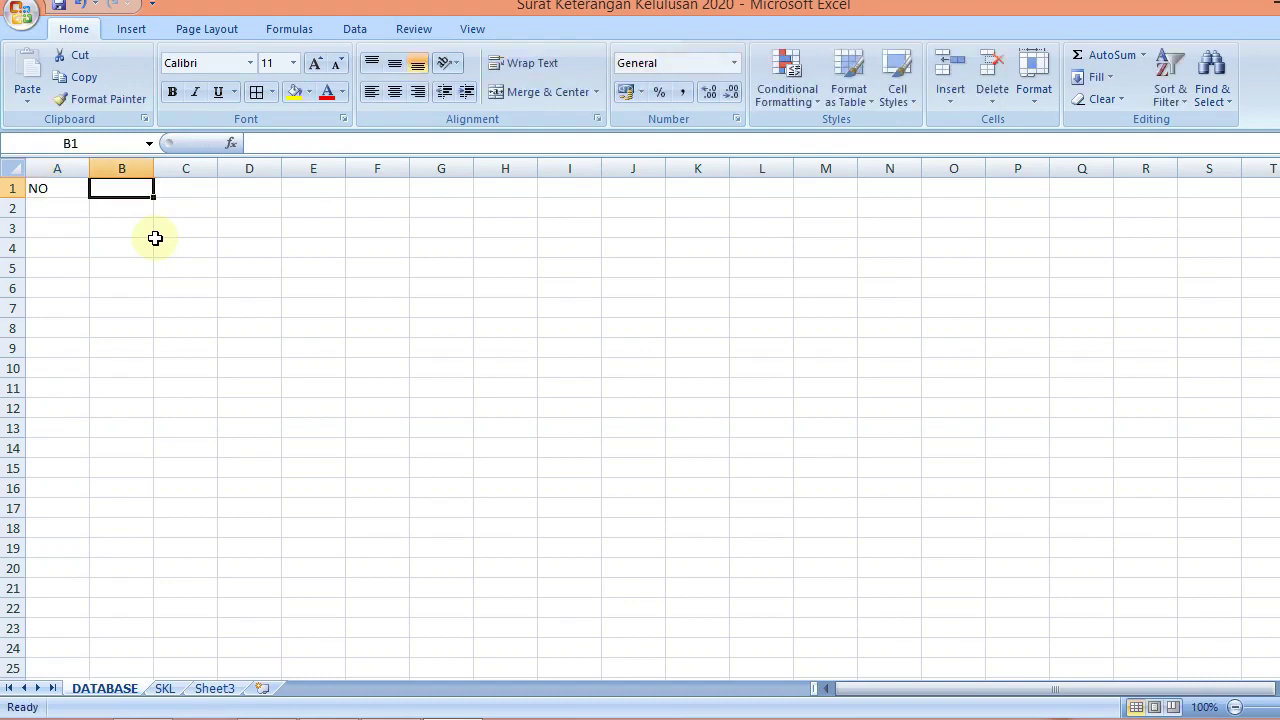
pyautogui.write('NAMA')
pyautogui.press('BackSpace')
pyautogui.press('BackSpace')
pyautogui.press('BackSpace')
pyautogui.write('A')
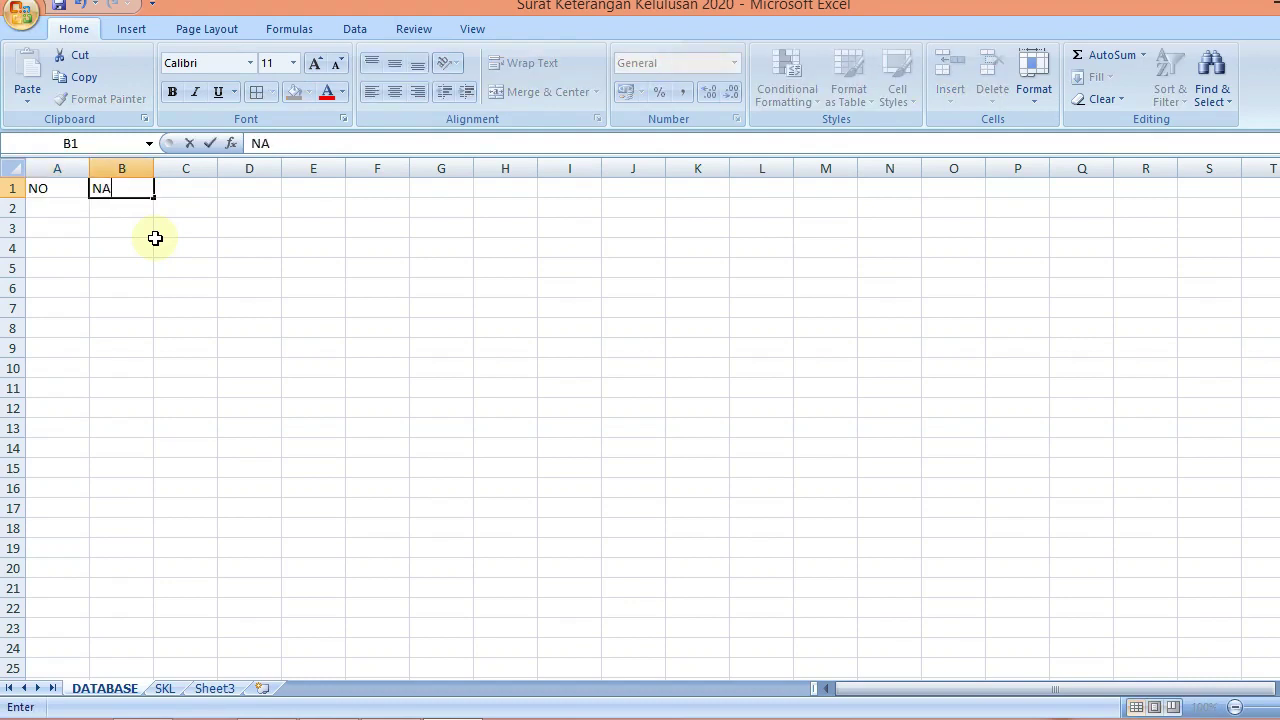
pyautogui.write('MA')
pyautogui.press('Tab')
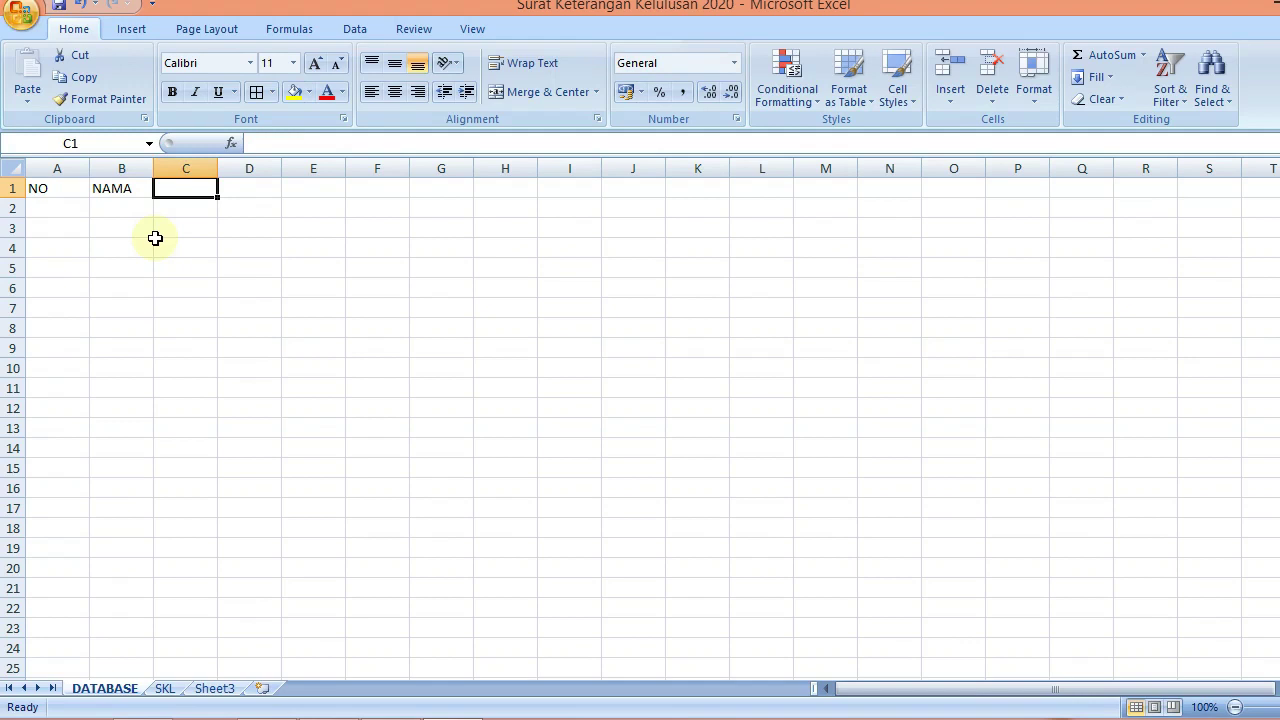
pyautogui.write('TEMPAT TAN')
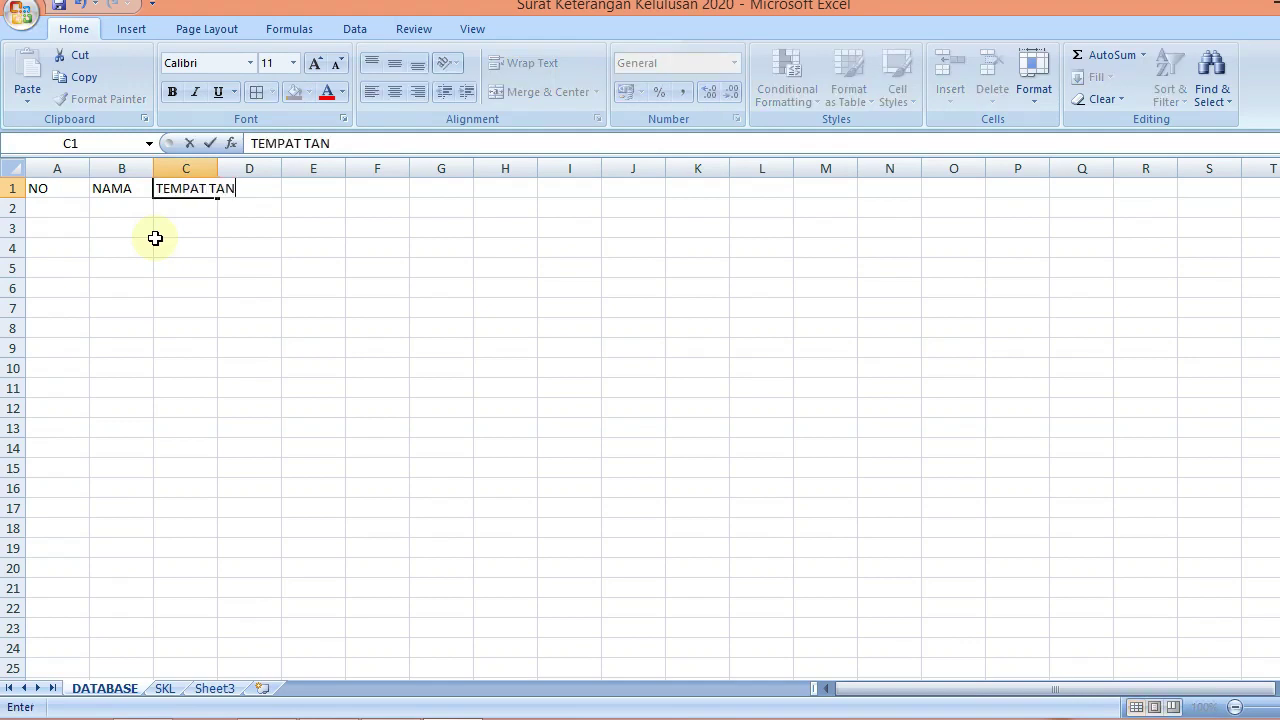
pyautogui.write('GGAL AL')
pyautogui.press('BackSpace')
pyautogui.press('BackSpace')
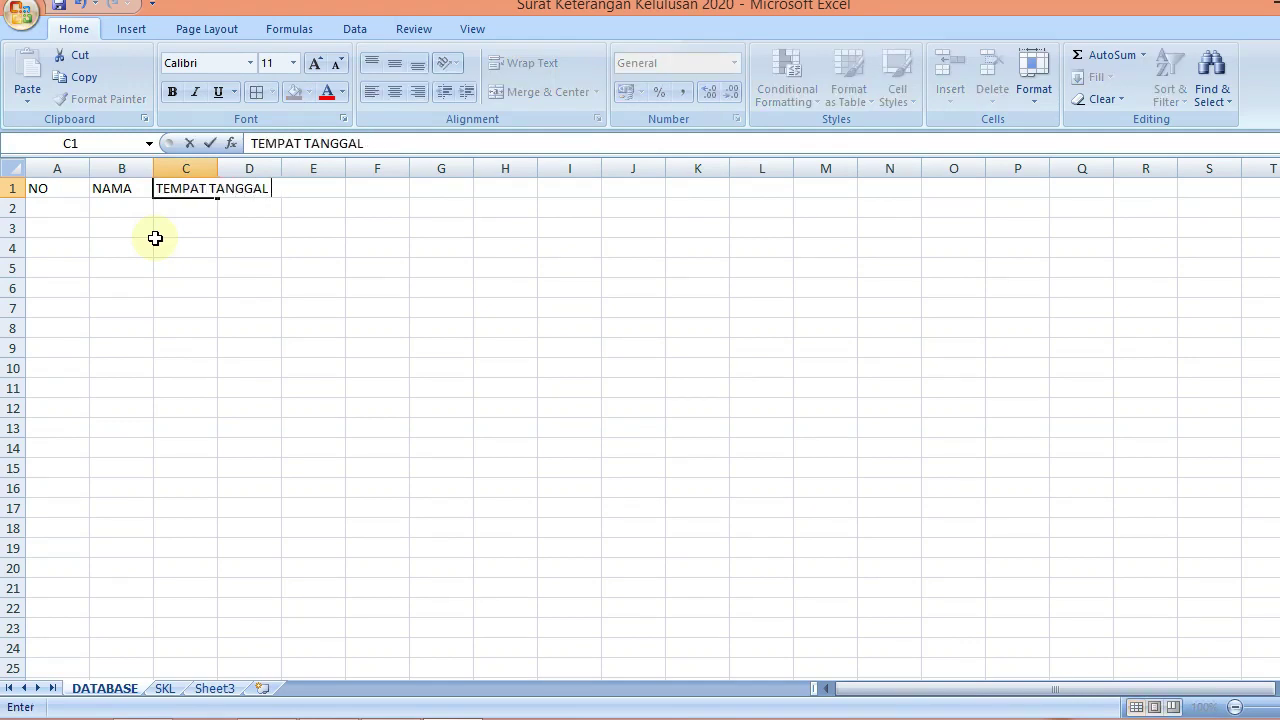
pyautogui.write('LAHIR')
pyautogui.press('Tab')
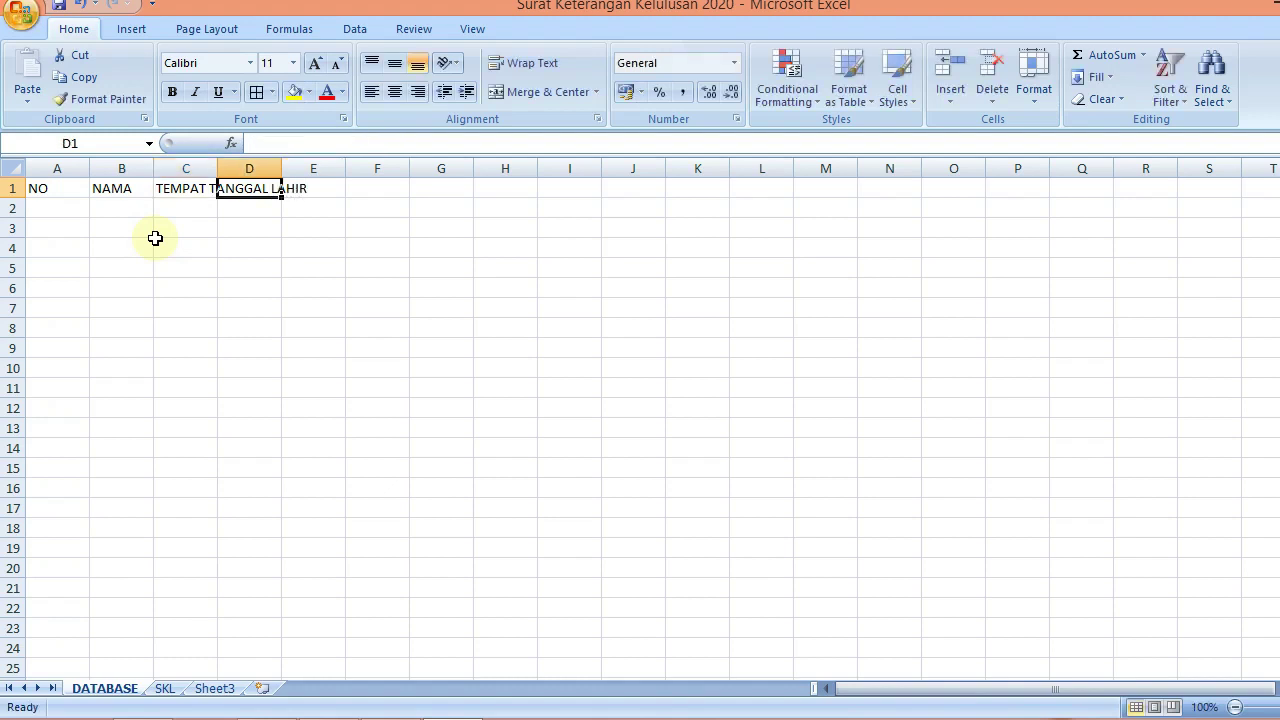
# Enter headers NIS, NISN, KOMPETENSI KEAHLIAN and NILAI in D1:G1
pyautogui.write('NIS')
pyautogui.press('Tab')
pyautogui.write('NISN')
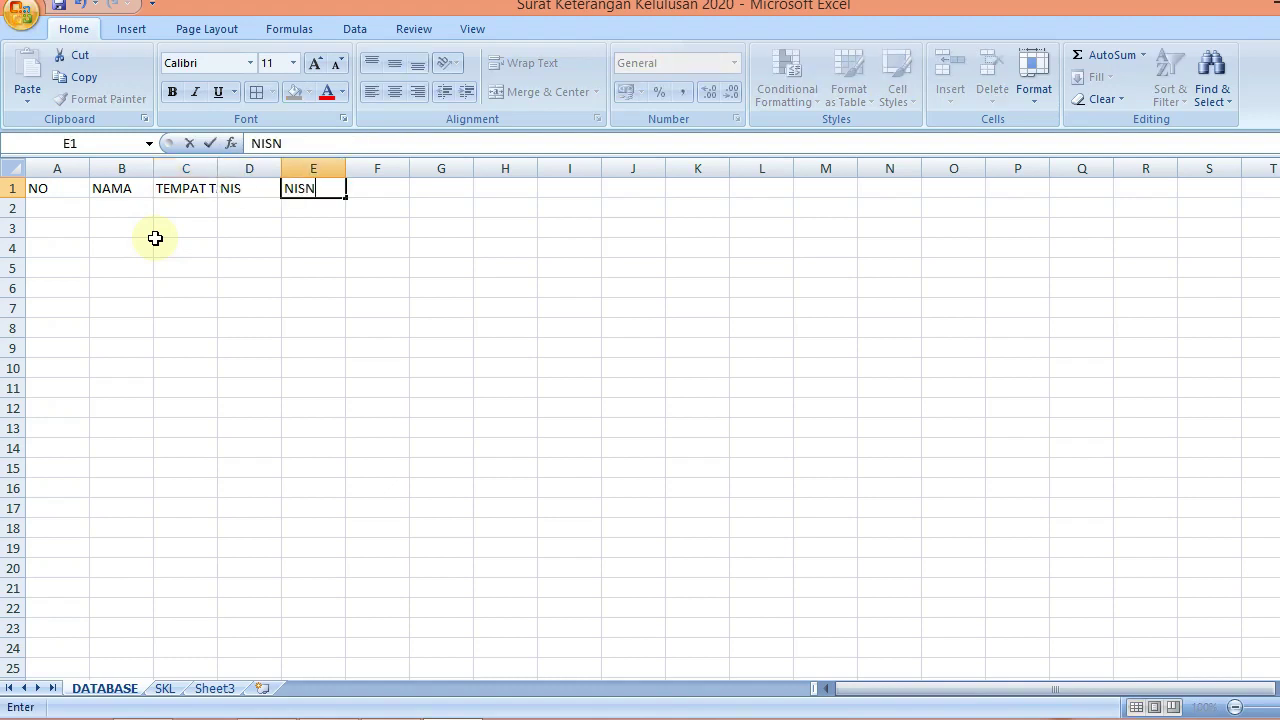
pyautogui.press('Tab')
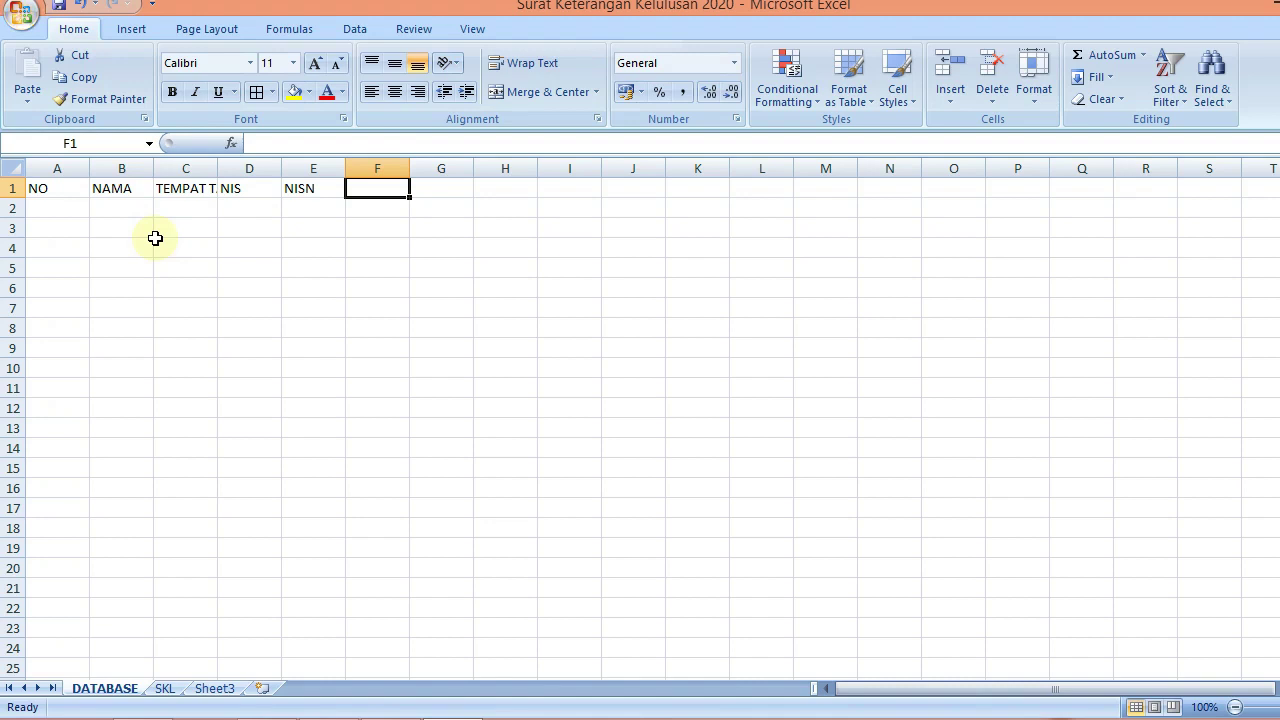
pyautogui.write('KOM')
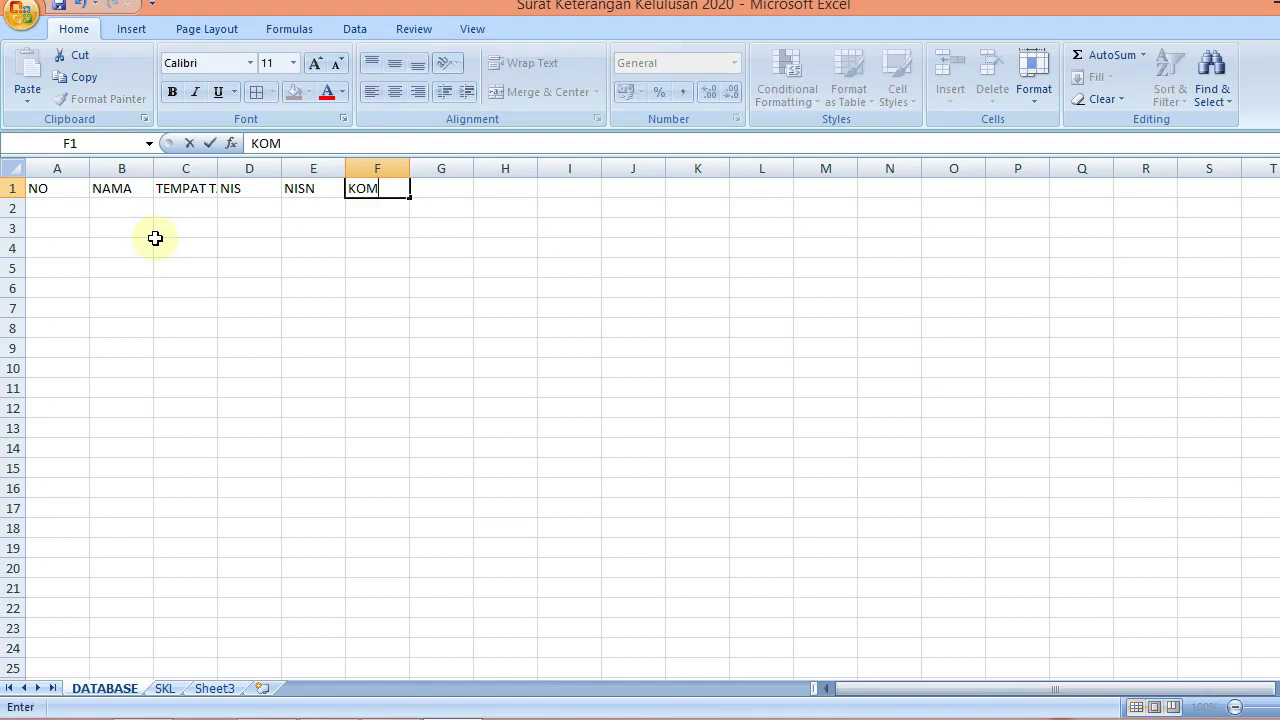
pyautogui.write('PETENSI KEA')
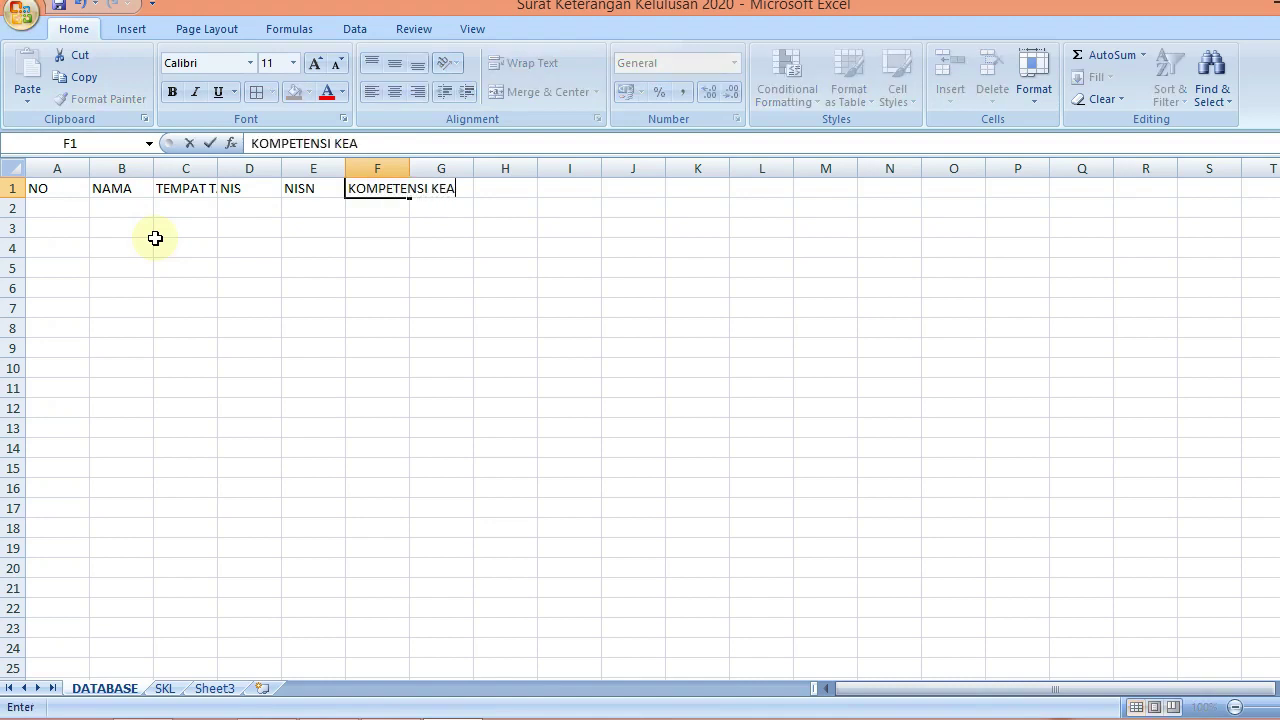
pyautogui.write('HLIA')
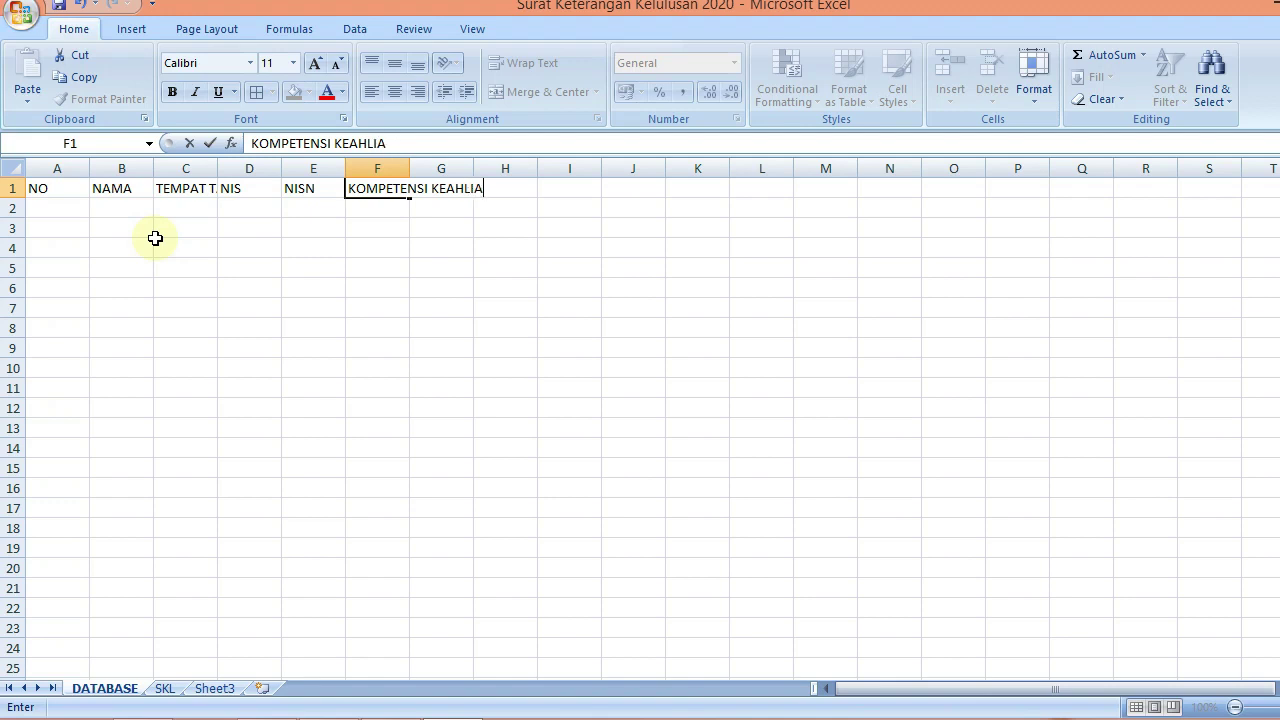
pyautogui.write('N')
pyautogui.press('Tab')
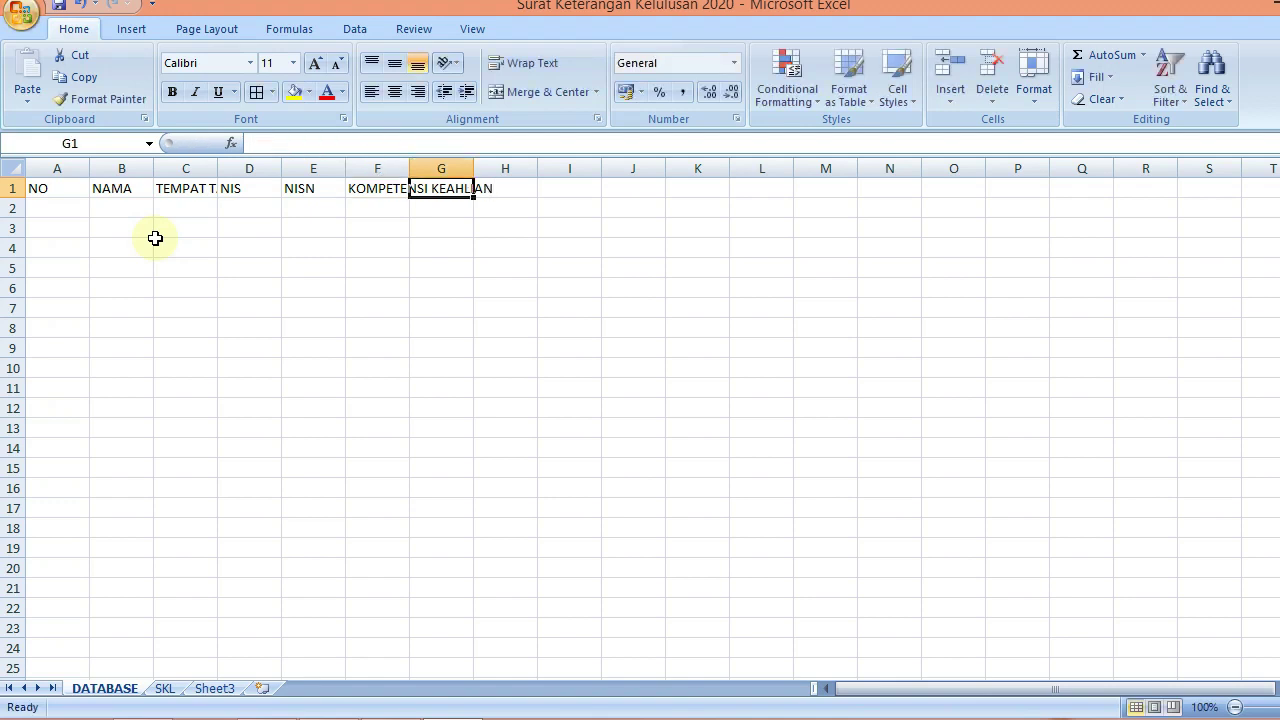
pyautogui.write('NILAI')
pyautogui.press('Return')
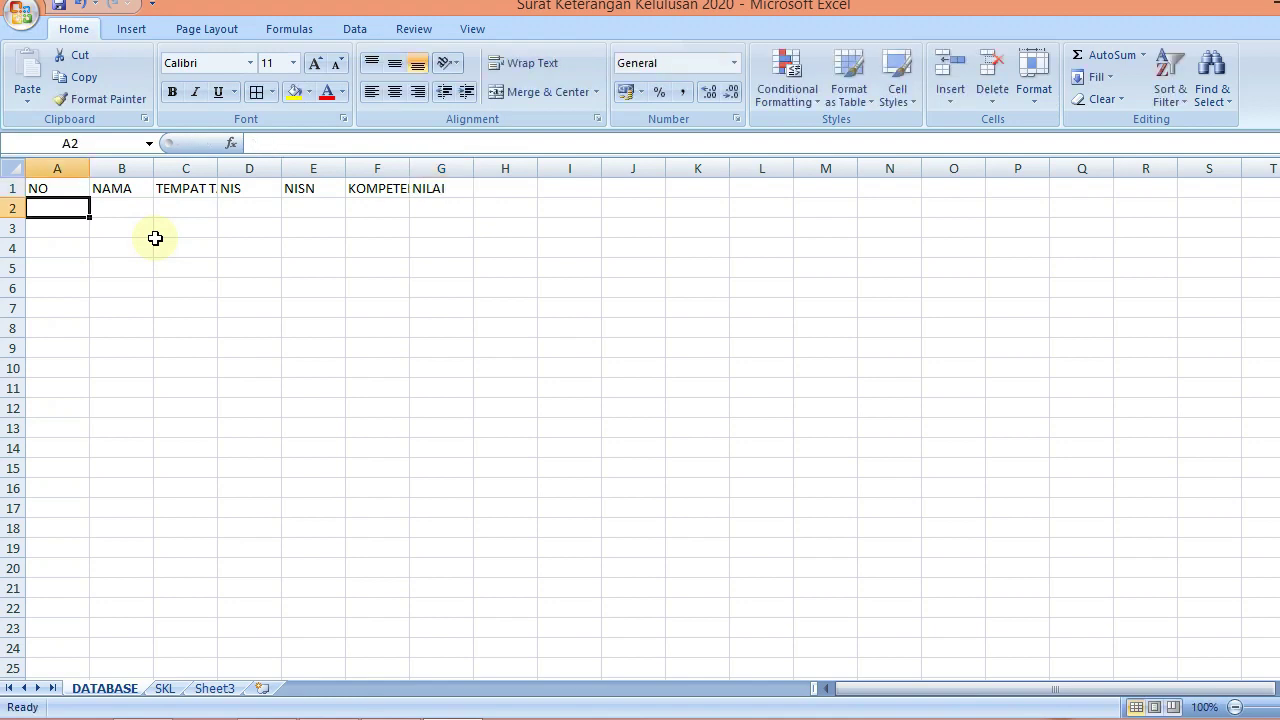
# Enter AGAMA, PPKN, BAHASA INDONESIA and MTK in G2:J2
pyautogui.press('Right')
pyautogui.press('Right')
pyautogui.press('Right')
pyautogui.press('Right')
pyautogui.press('Right')
pyautogui.press('Right')
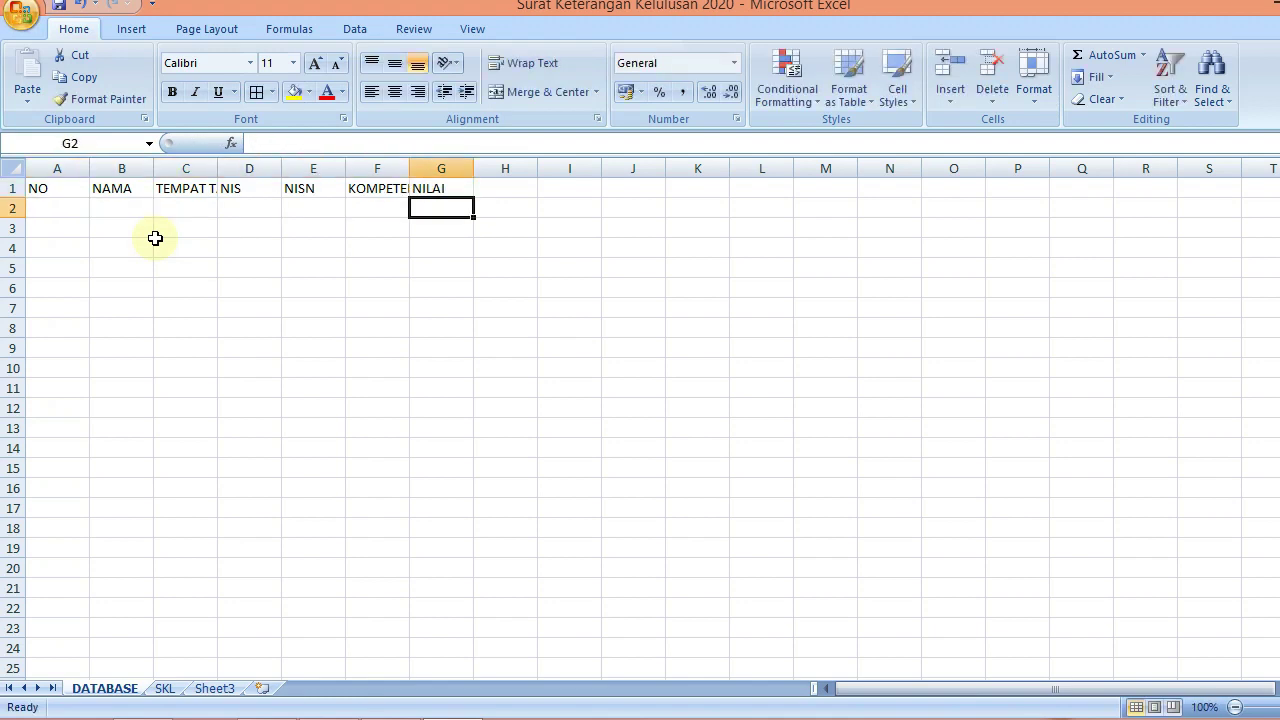
pyautogui.write('AGAMA')
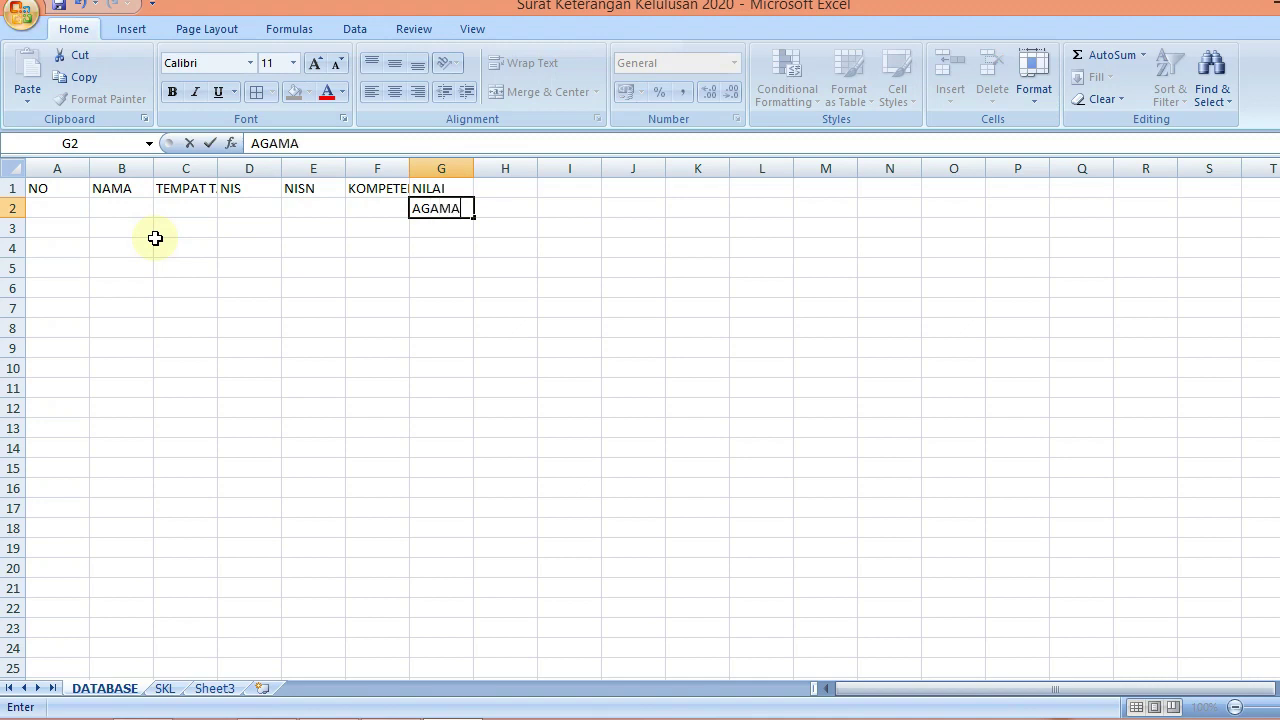
pyautogui.press('Tab')
pyautogui.write('PK')
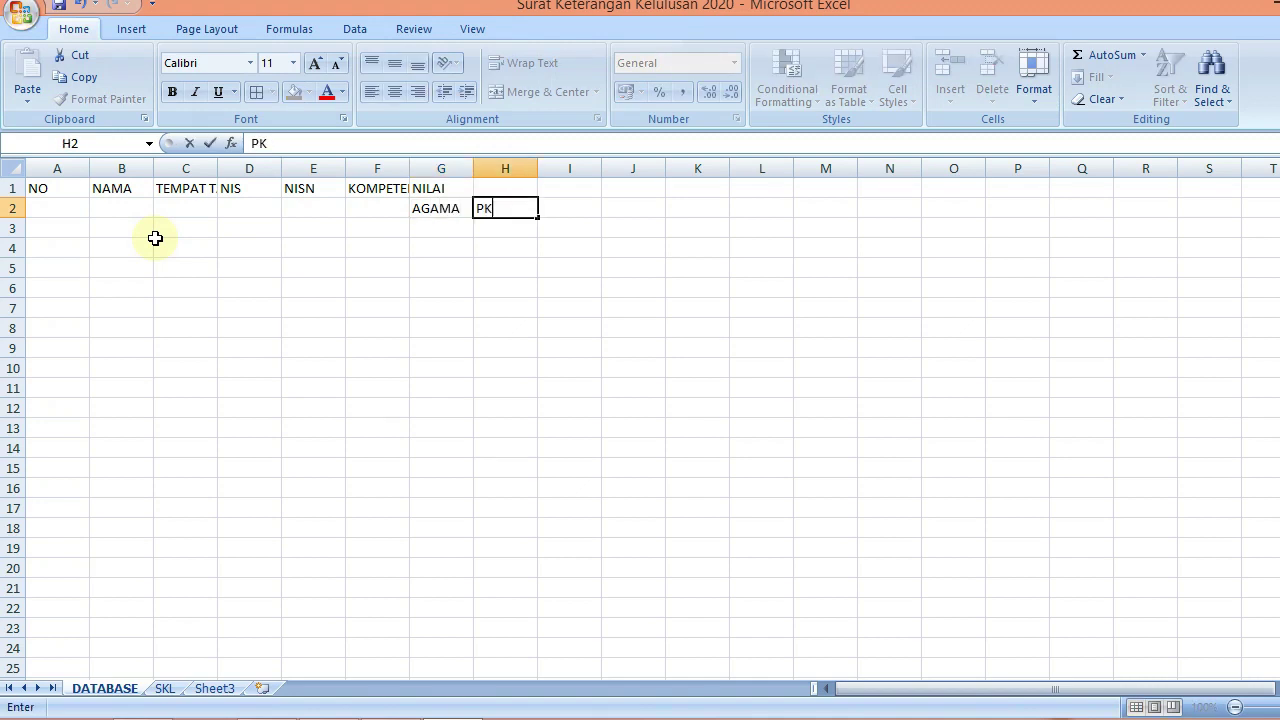
pyautogui.press('Tab')
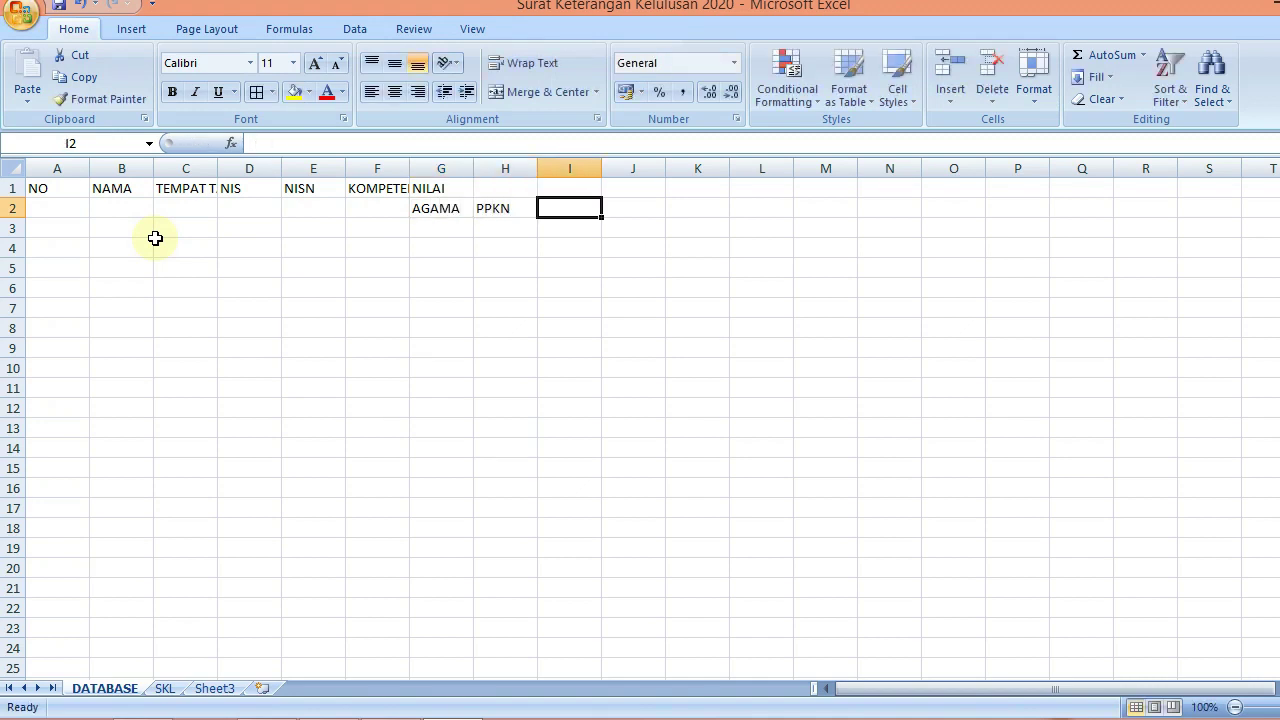
pyautogui.write('BAH')
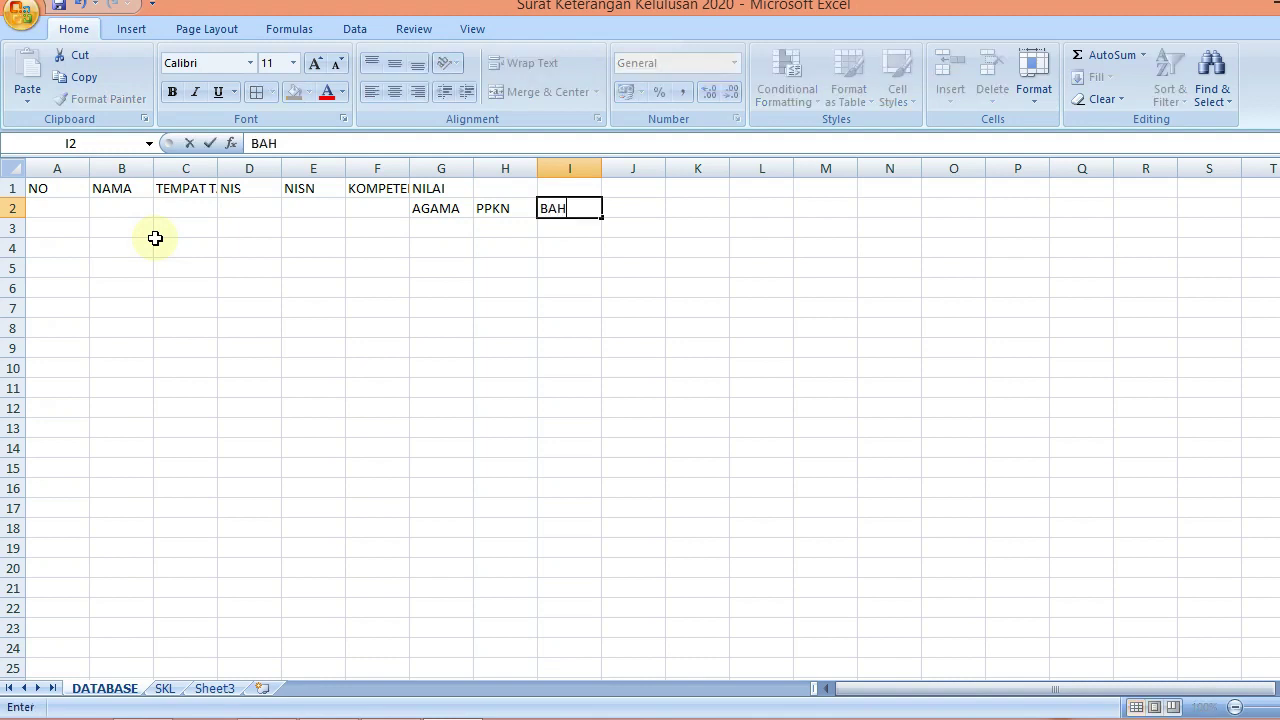
pyautogui.write('ASA INDONESIA')
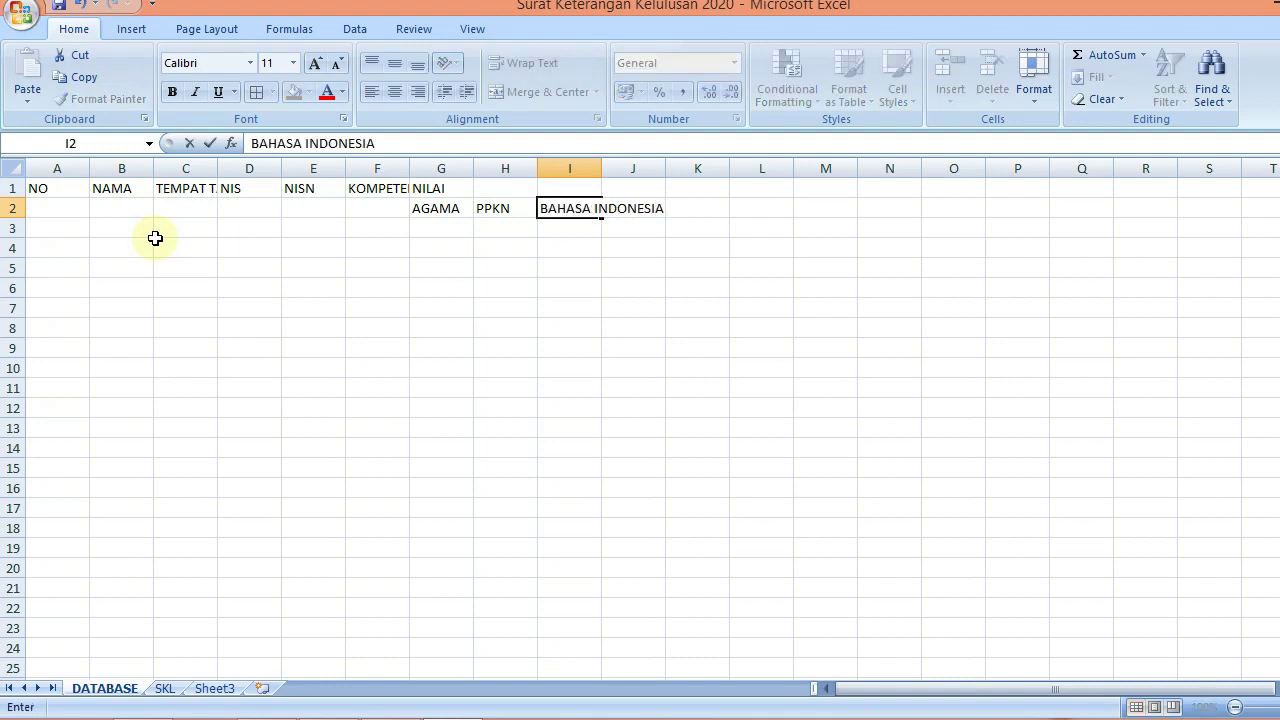
pyautogui.press('Tab')
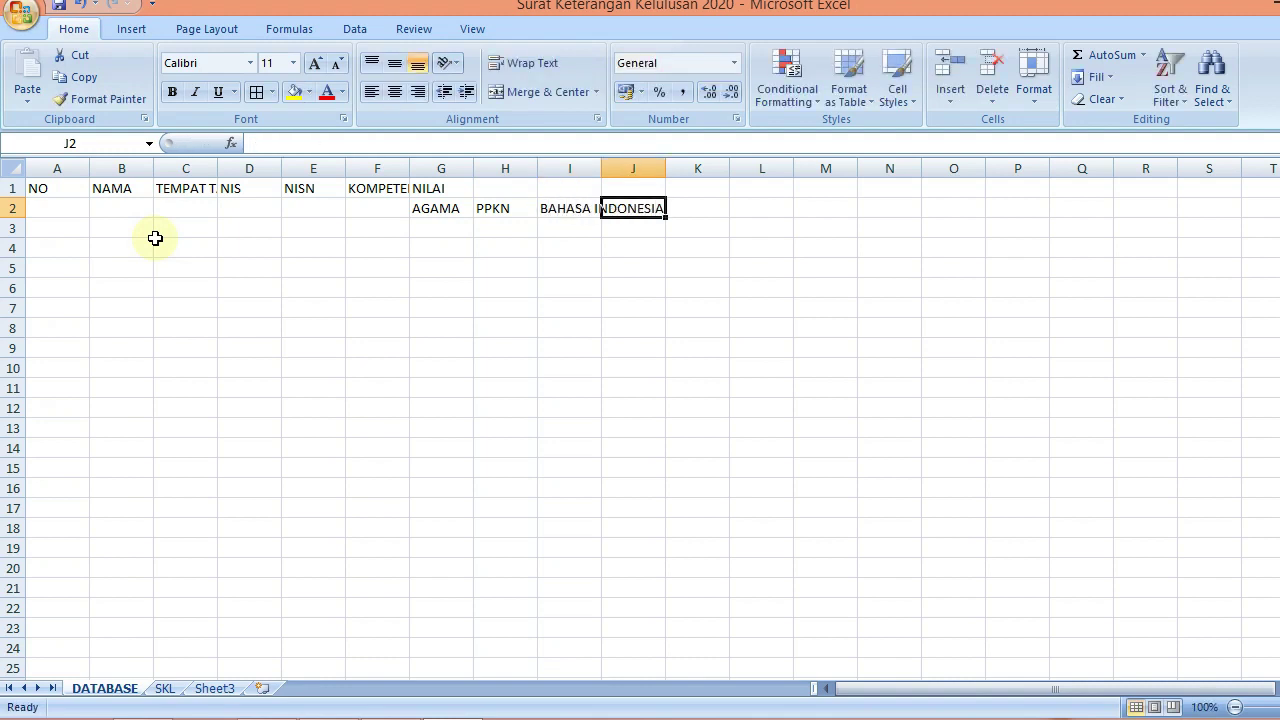
pyautogui.write('MATEMA')
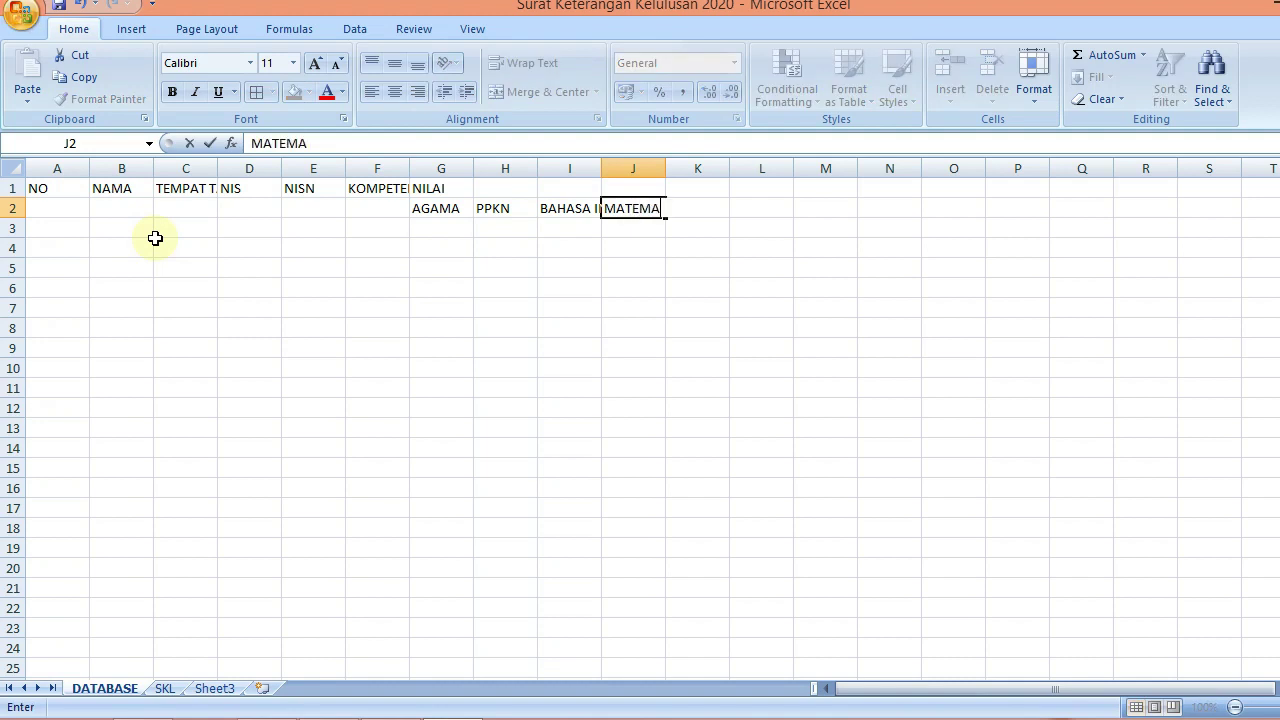
pyautogui.press('BackSpace')
pyautogui.press('BackSpace')
pyautogui.press('BackSpace')
pyautogui.press('BackSpace')
pyautogui.write('K')
pyautogui.press('Tab')
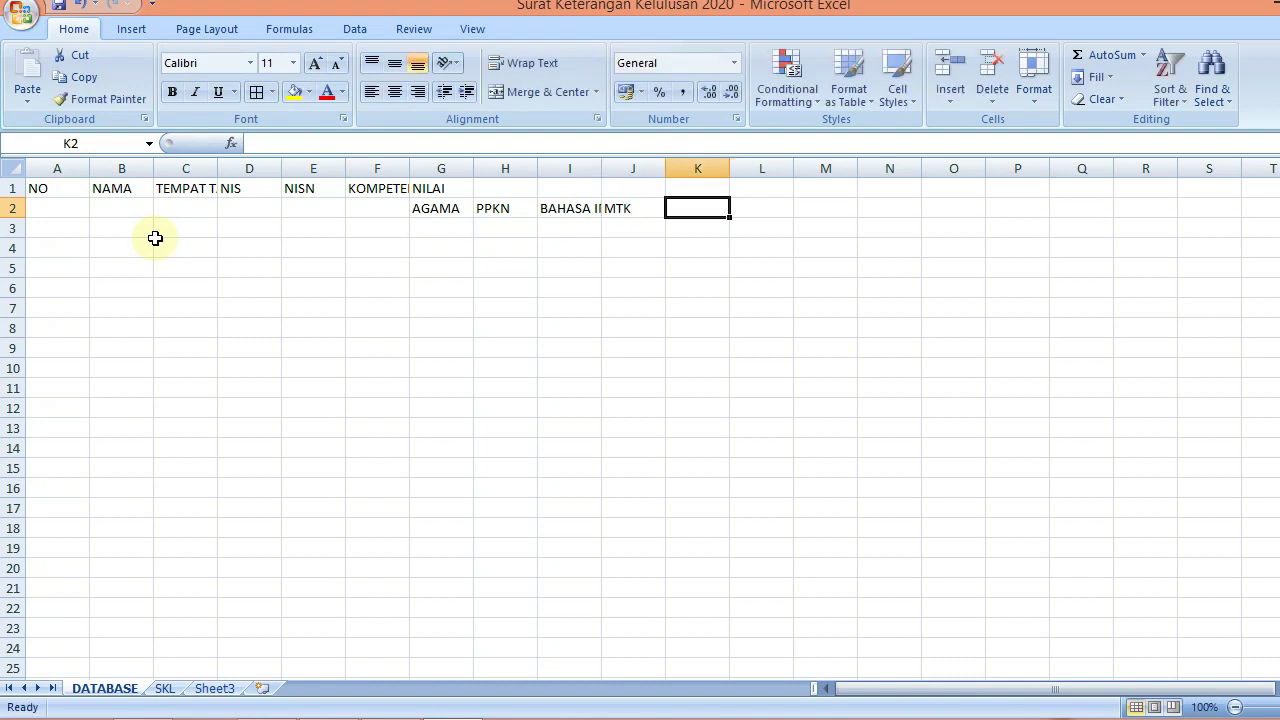
# Enter S. INDONESIA, BING, SBD, PJOK, MULOK and SIMULASI in K2:P2
pyautogui.write('S.')
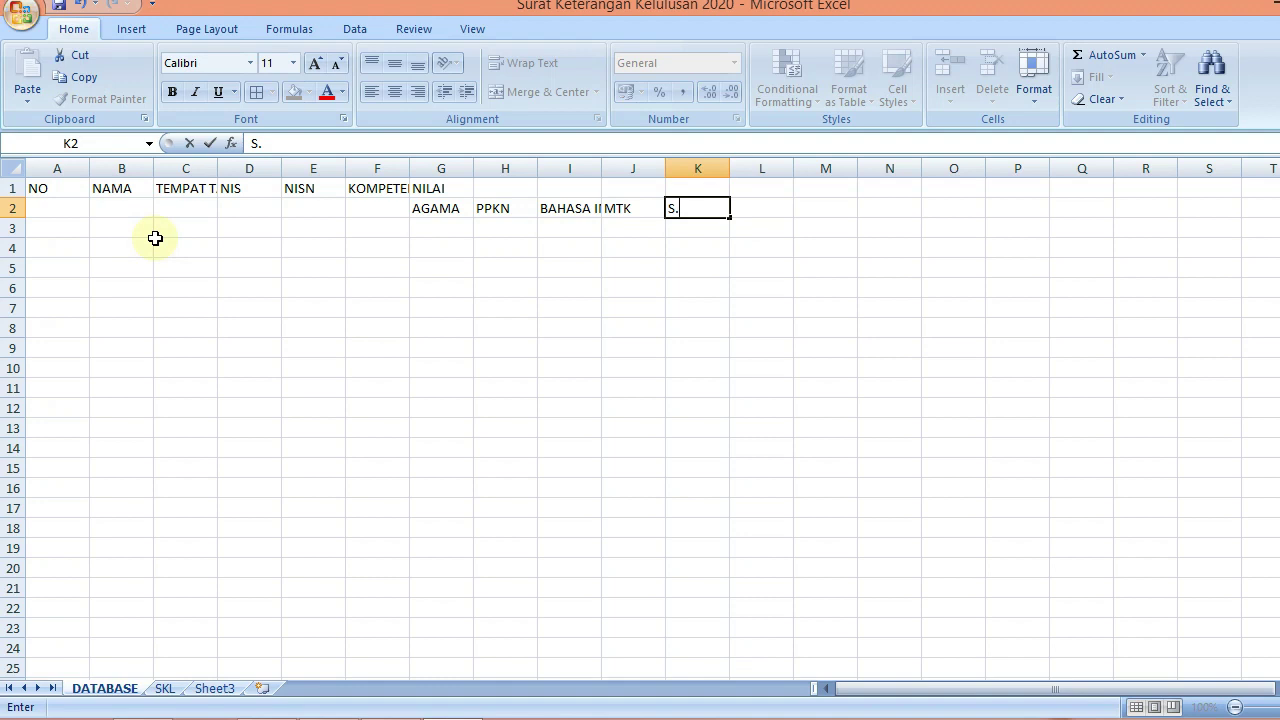
pyautogui.write(' INDONESIA')
pyautogui.press('Tab')
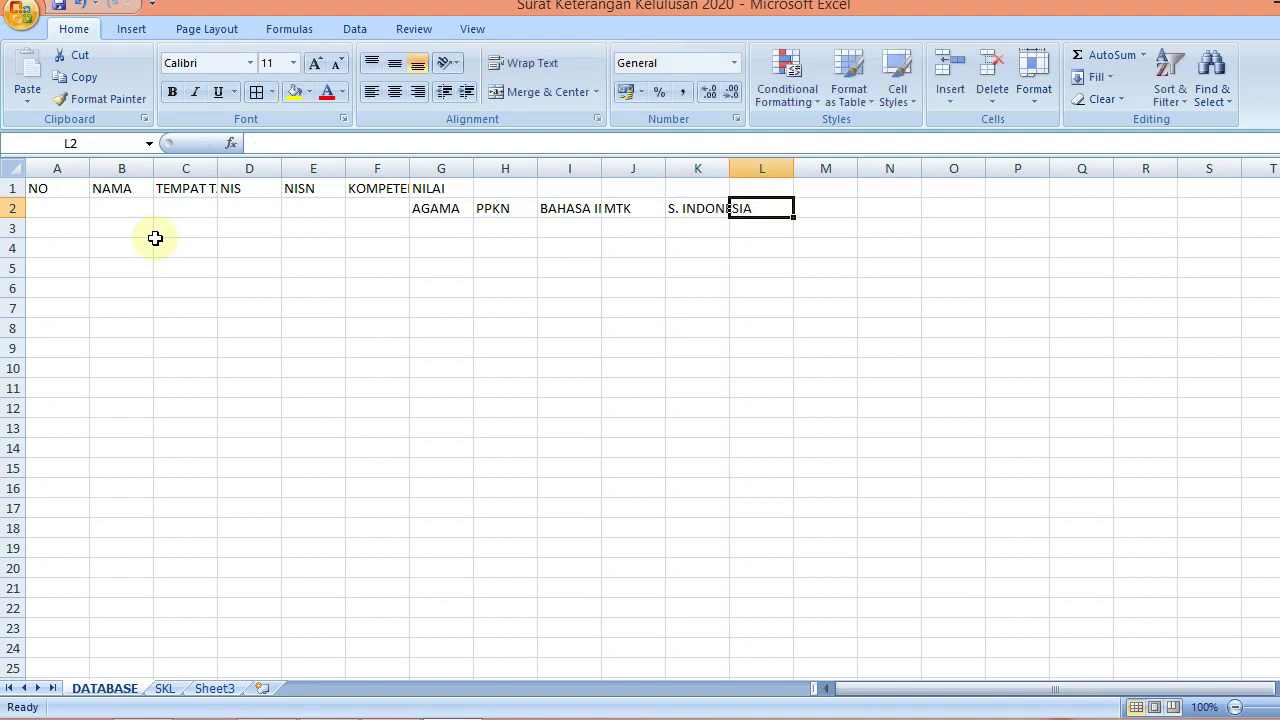
pyautogui.write('BING')
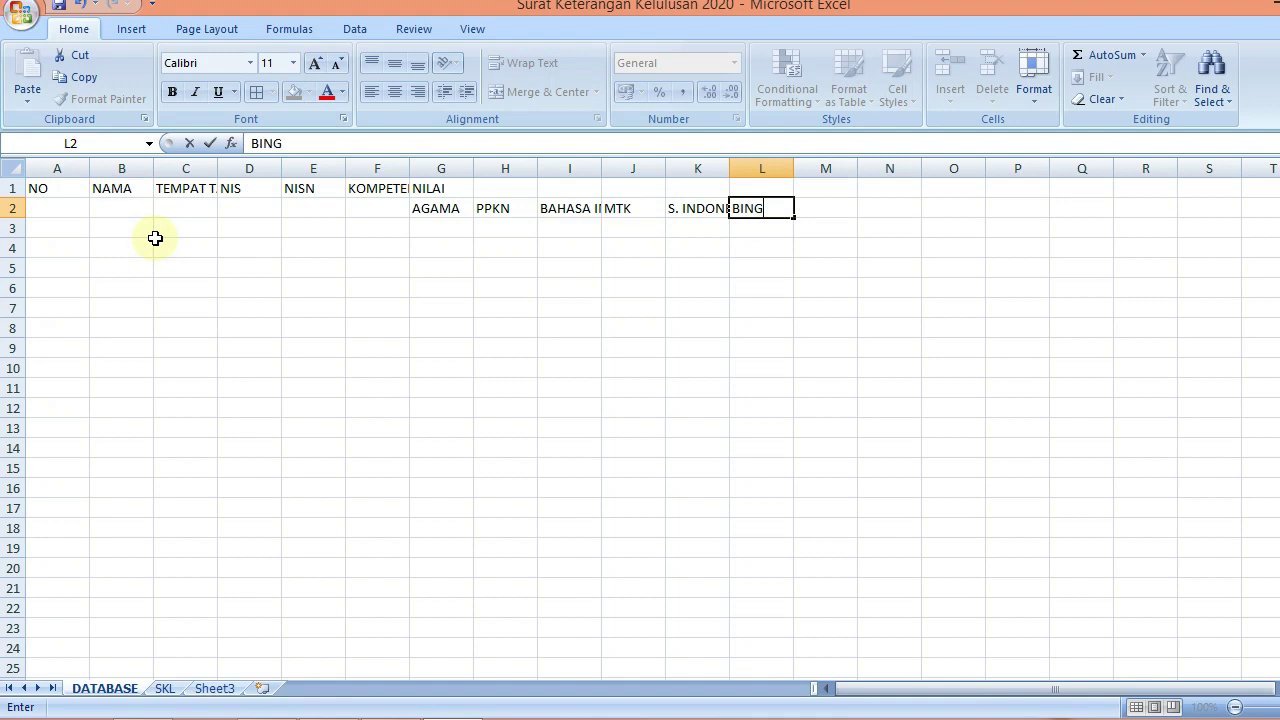
pyautogui.press('Tab')
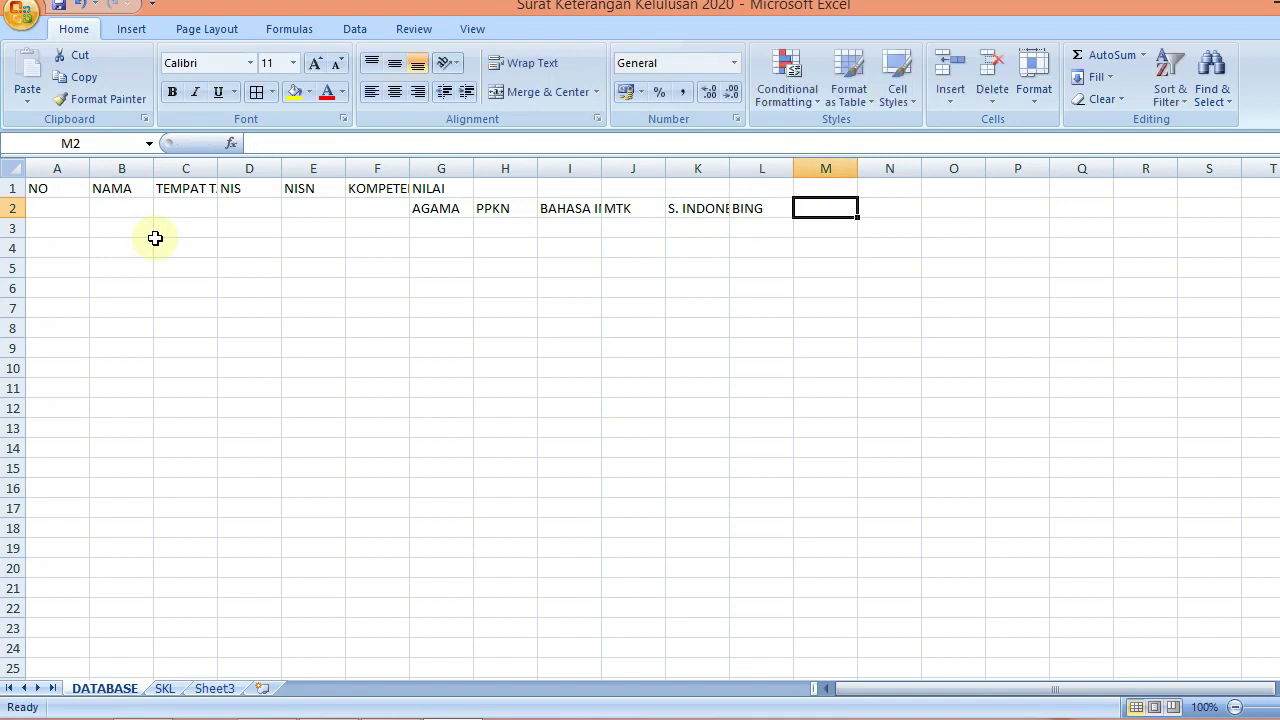
pyautogui.write('SE')
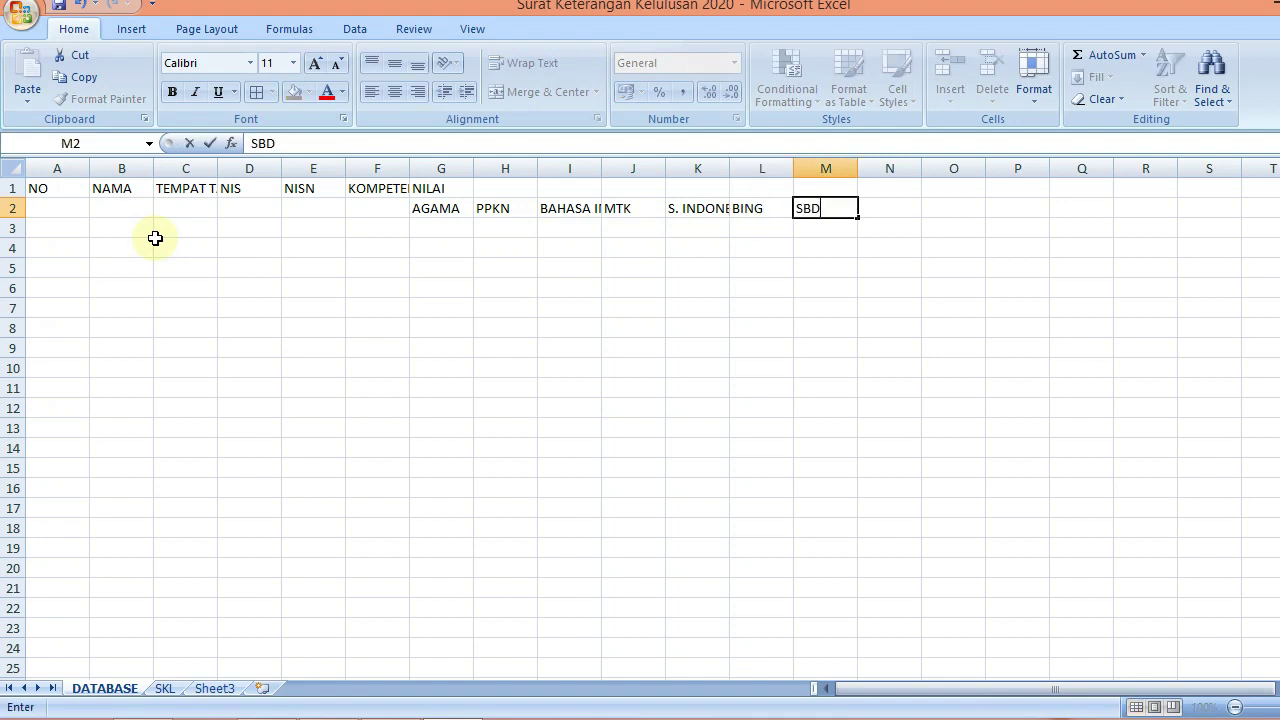
pyautogui.press('Tab')
pyautogui.write('PJO')
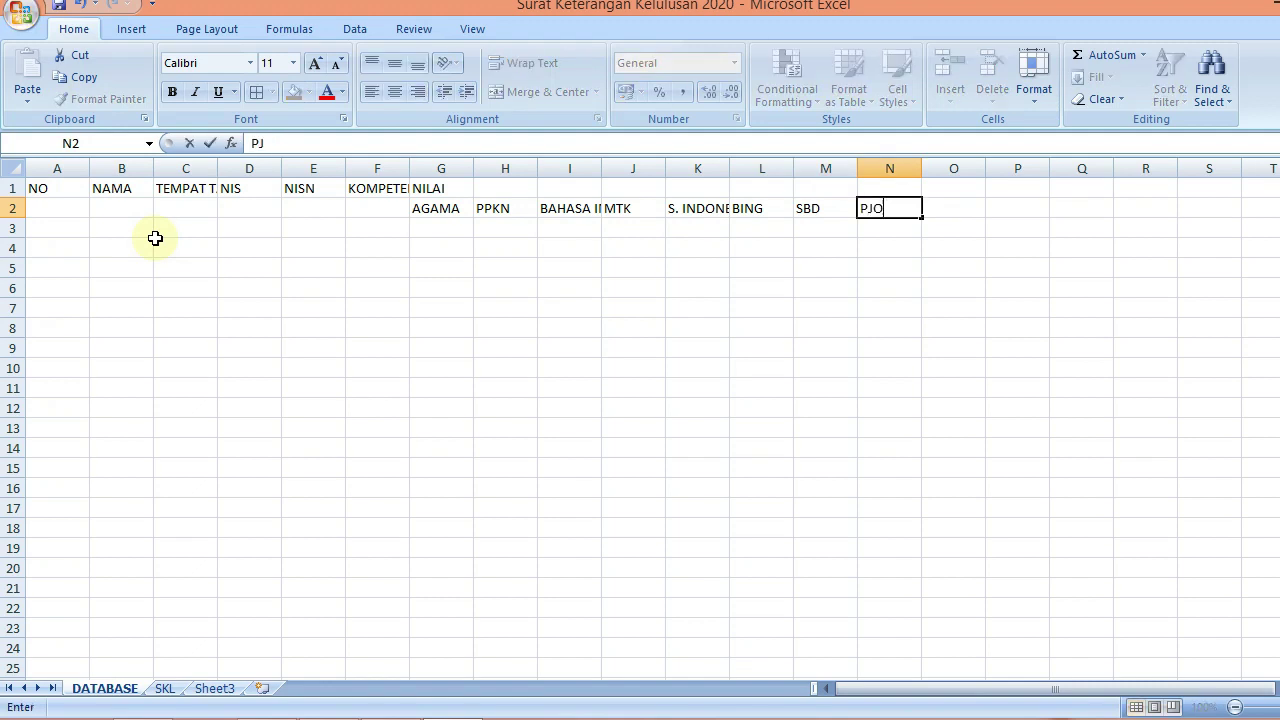
pyautogui.write('K')
pyautogui.press('Tab')
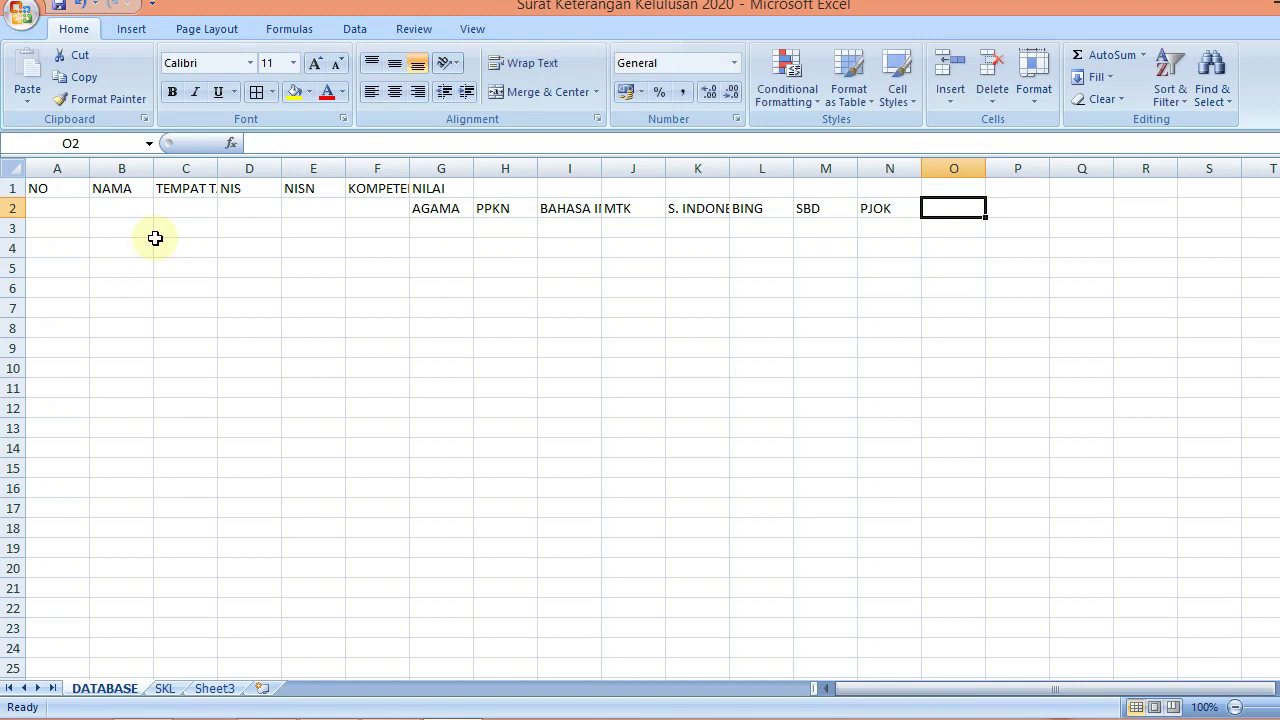
pyautogui.write('MULOK')
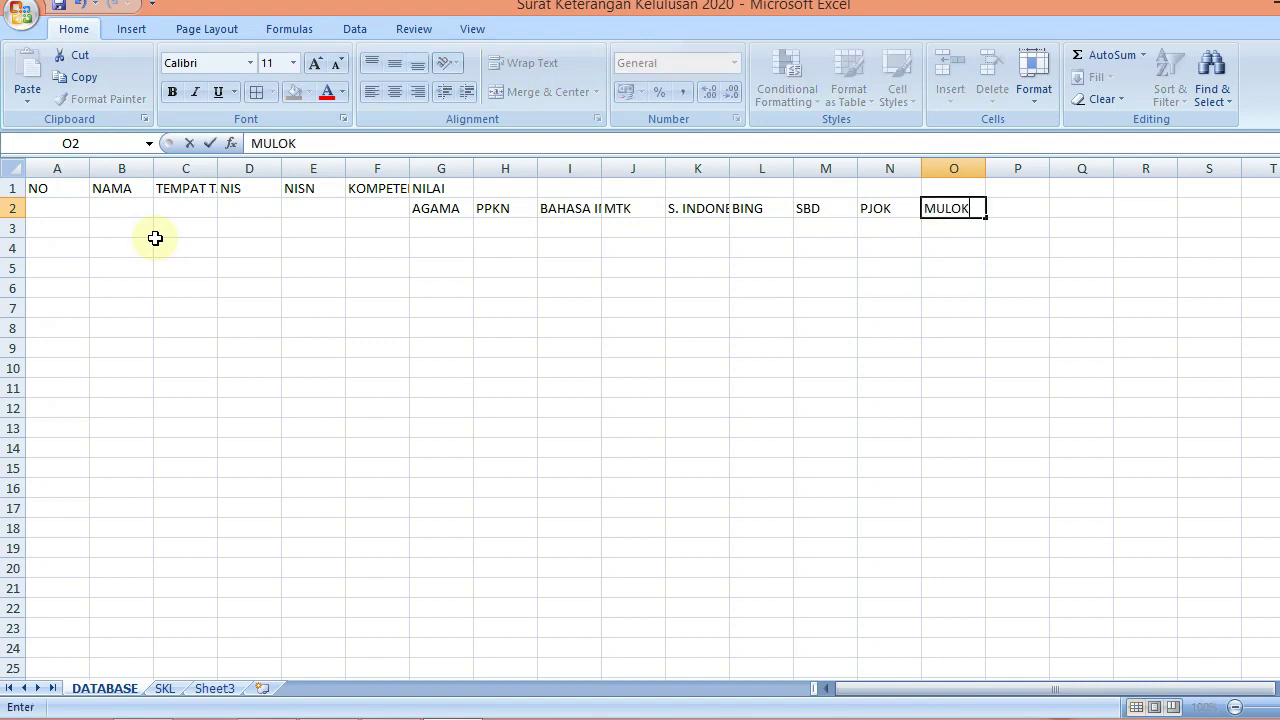
pyautogui.press('Tab')
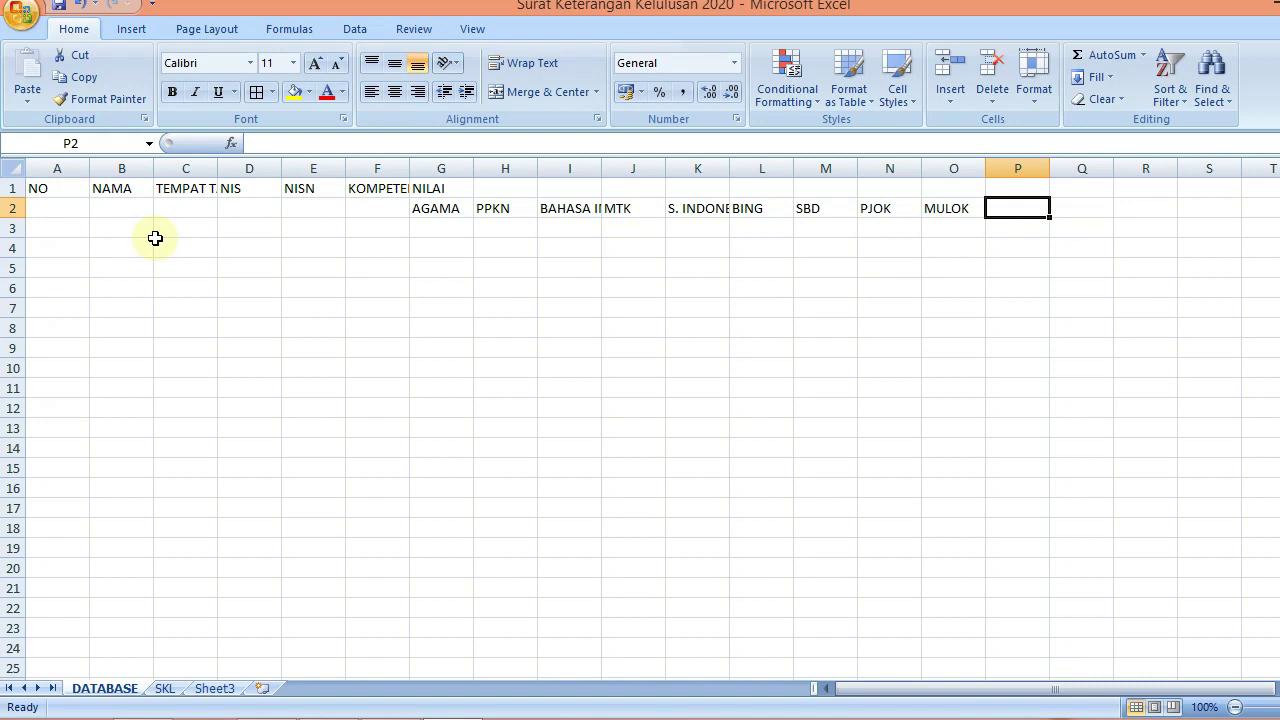
pyautogui.write('SIMULASI')
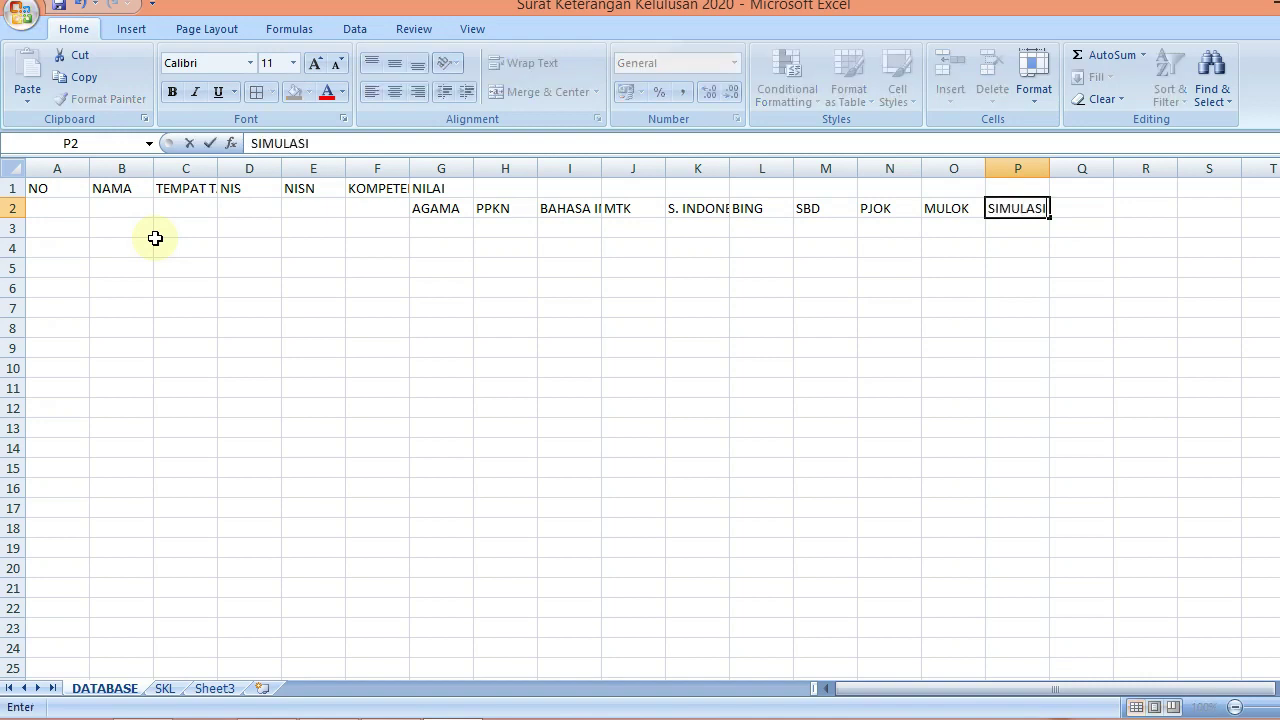
pyautogui.press('Tab')
# Enter FISIKA, KIMIA, DASAR PROGRAM KEAHLIAN and KOMPETENSI KEAHLIAN in Q2:T2
pyautogui.write('FISIKA')
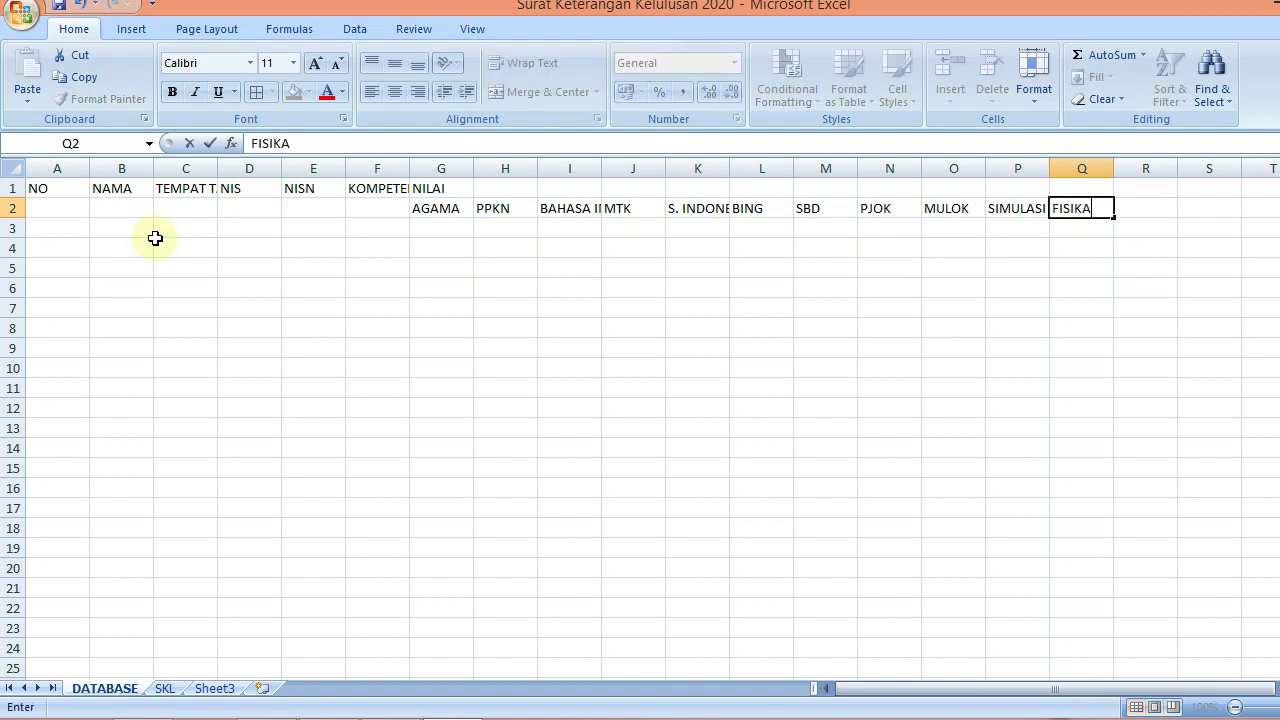
pyautogui.press('Tab')
pyautogui.write('KIM')
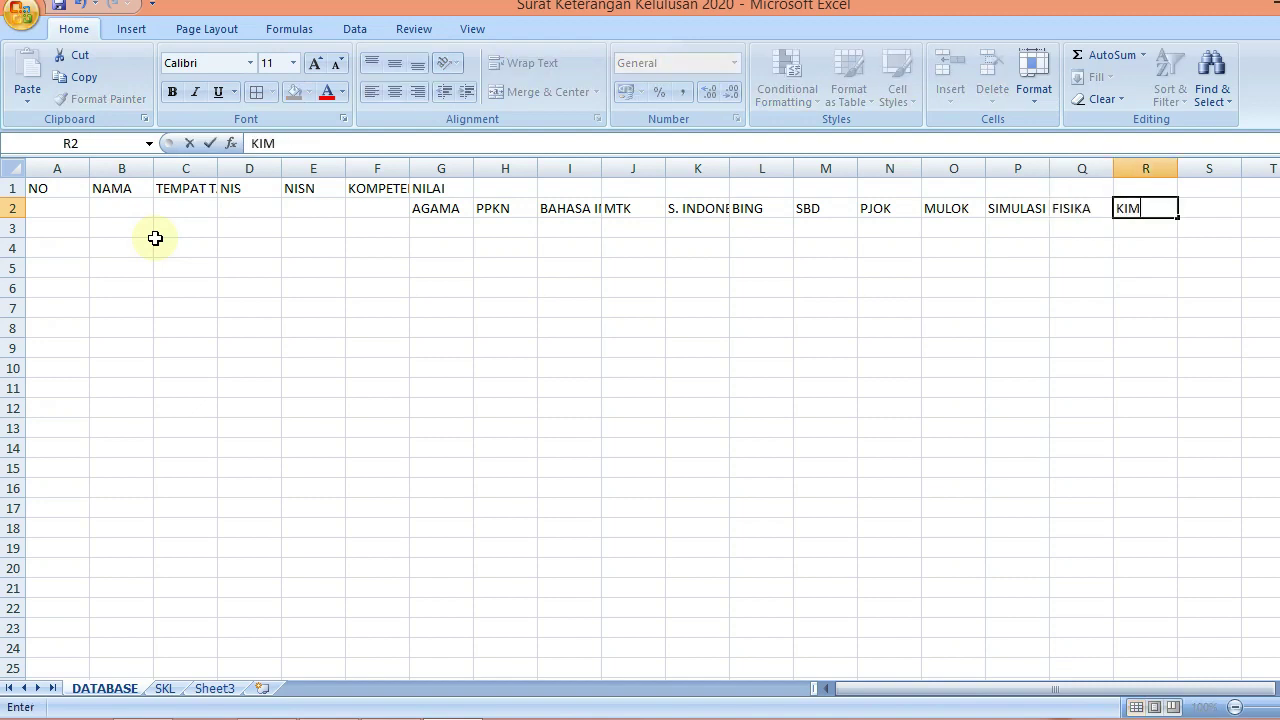
pyautogui.press('Tab')
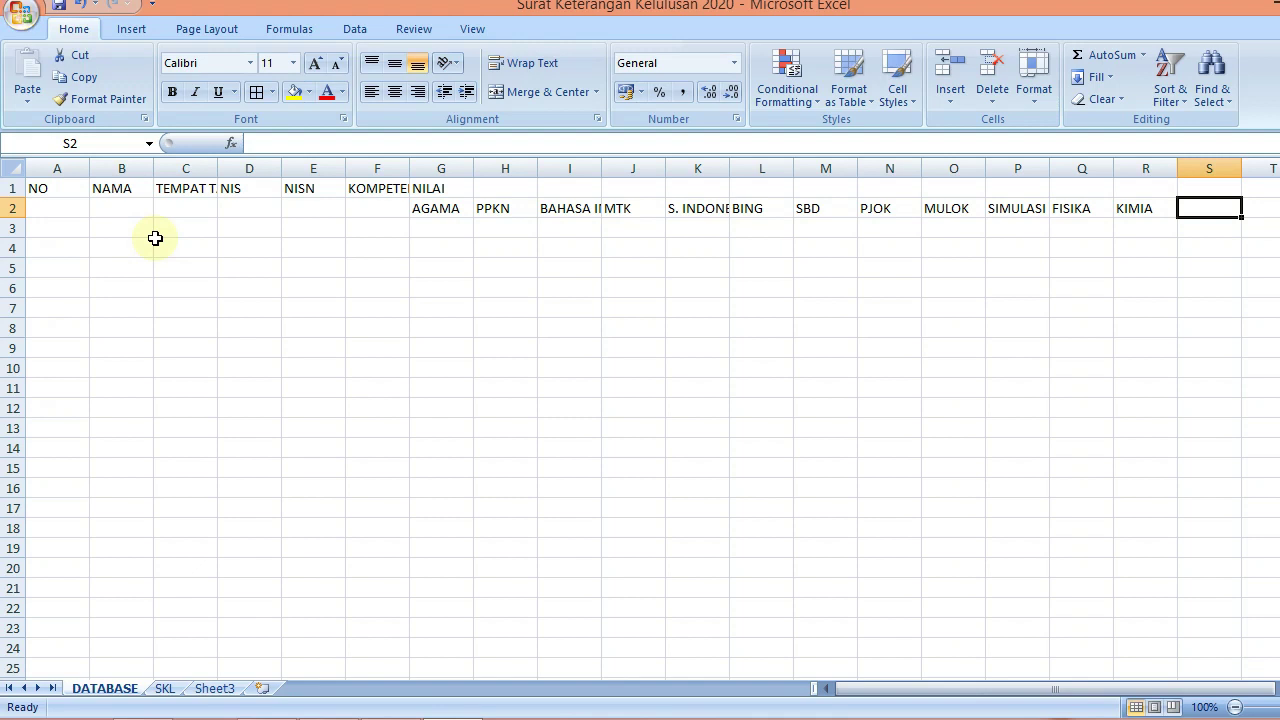
pyautogui.write('DASAR')
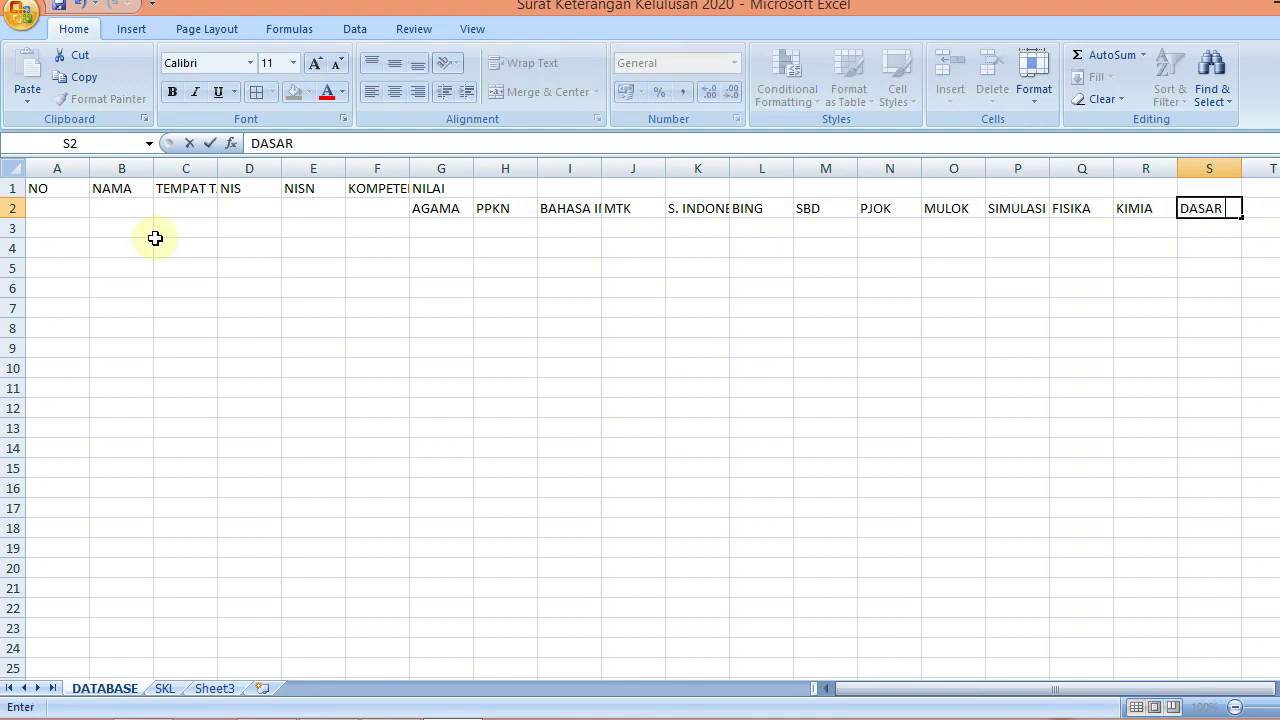
pyautogui.write(' PROGRAM')
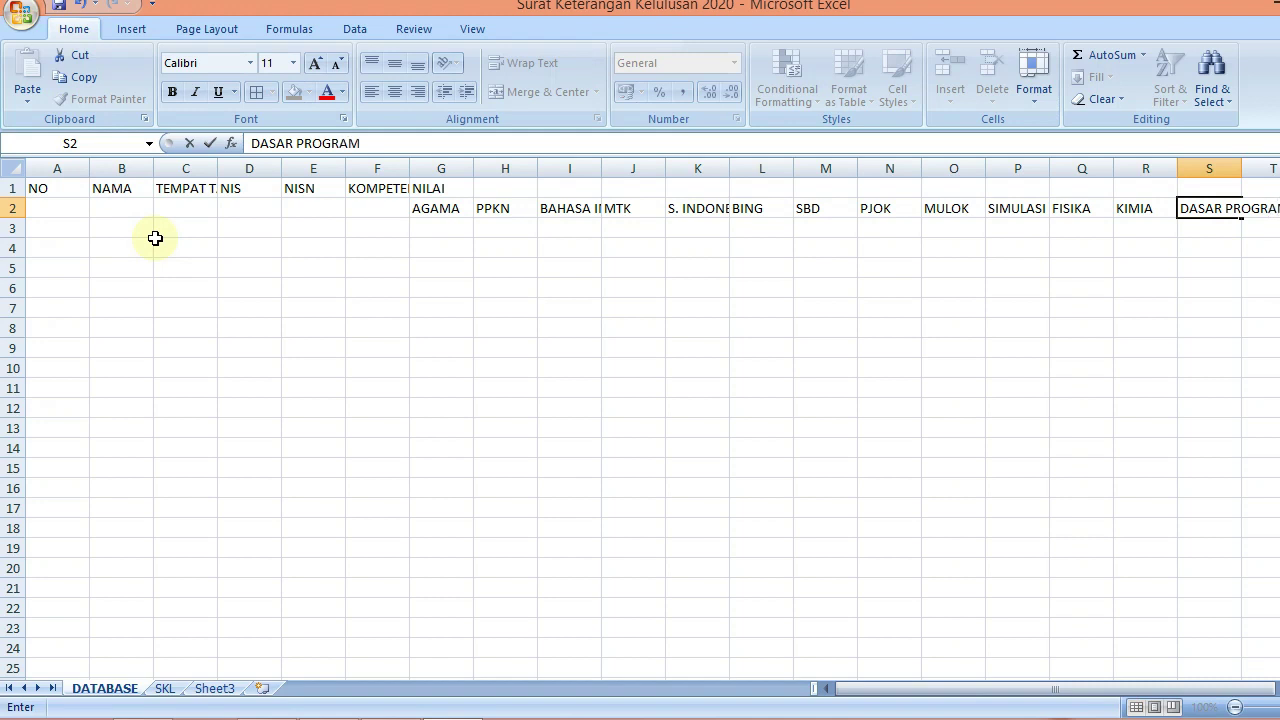
pyautogui.write(' KEAHLIAN')
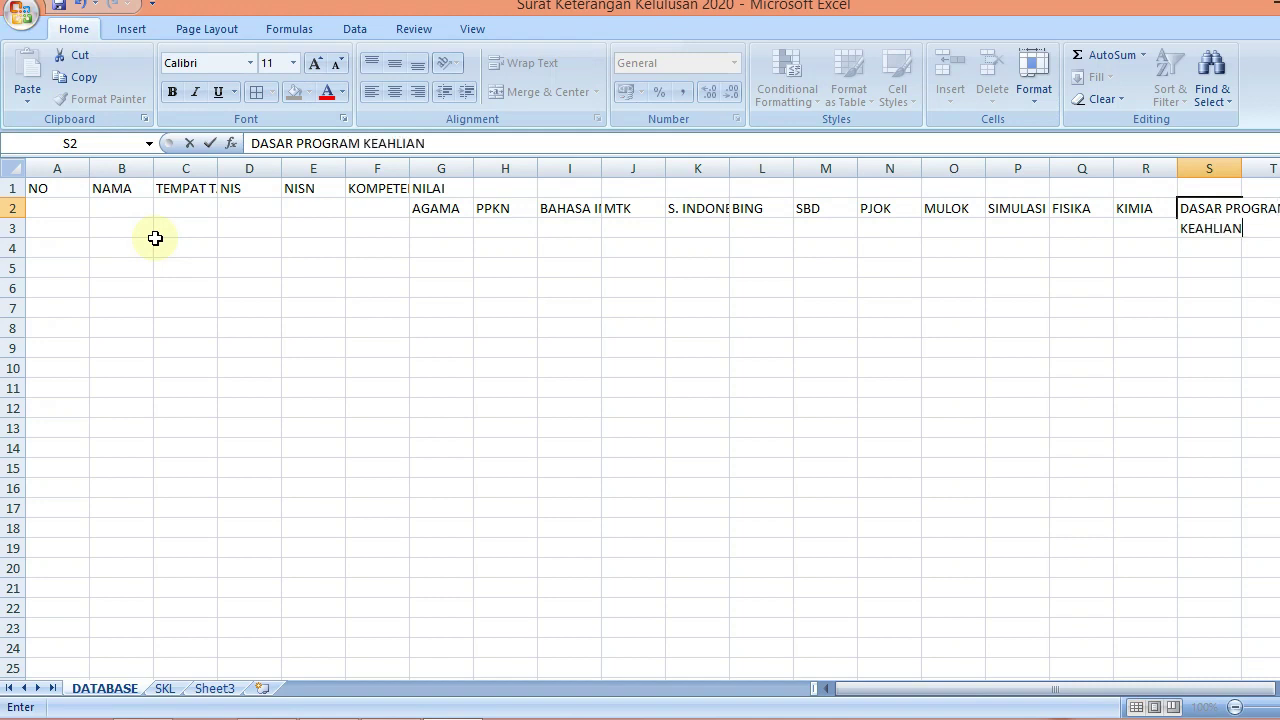
pyautogui.press('Tab')
pyautogui.write('KOM')
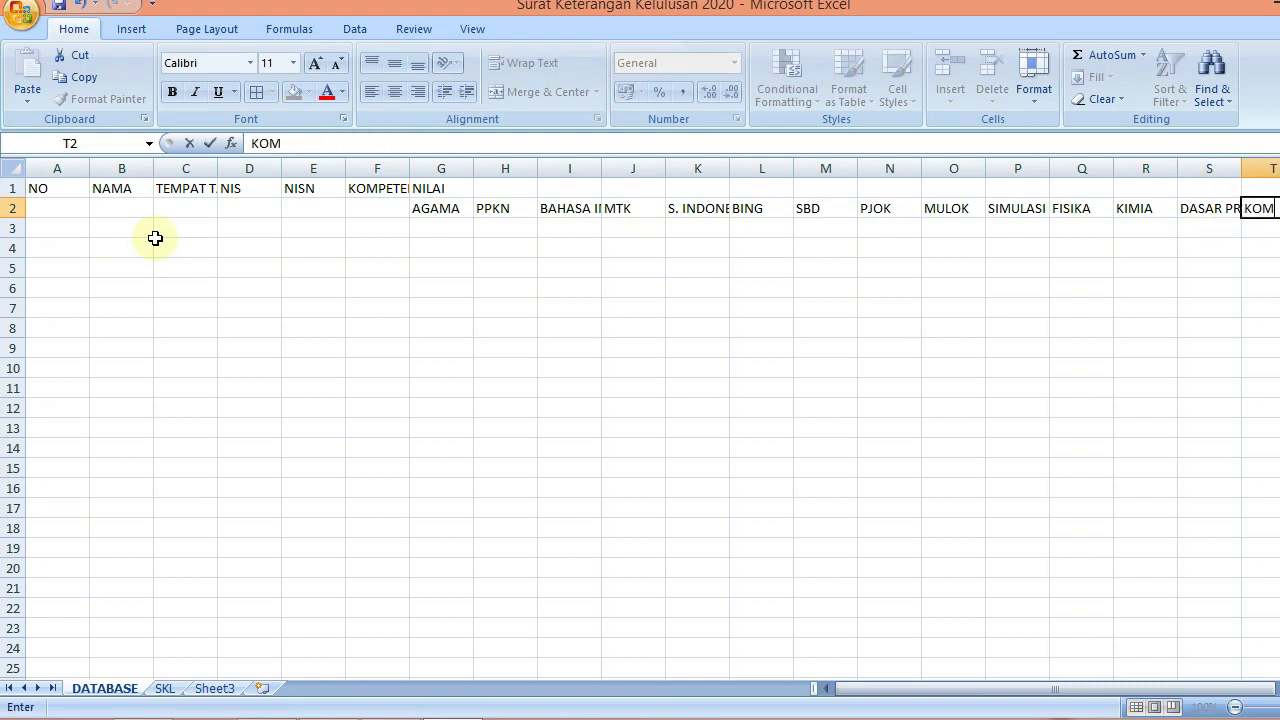
pyautogui.write('PETENSI K')
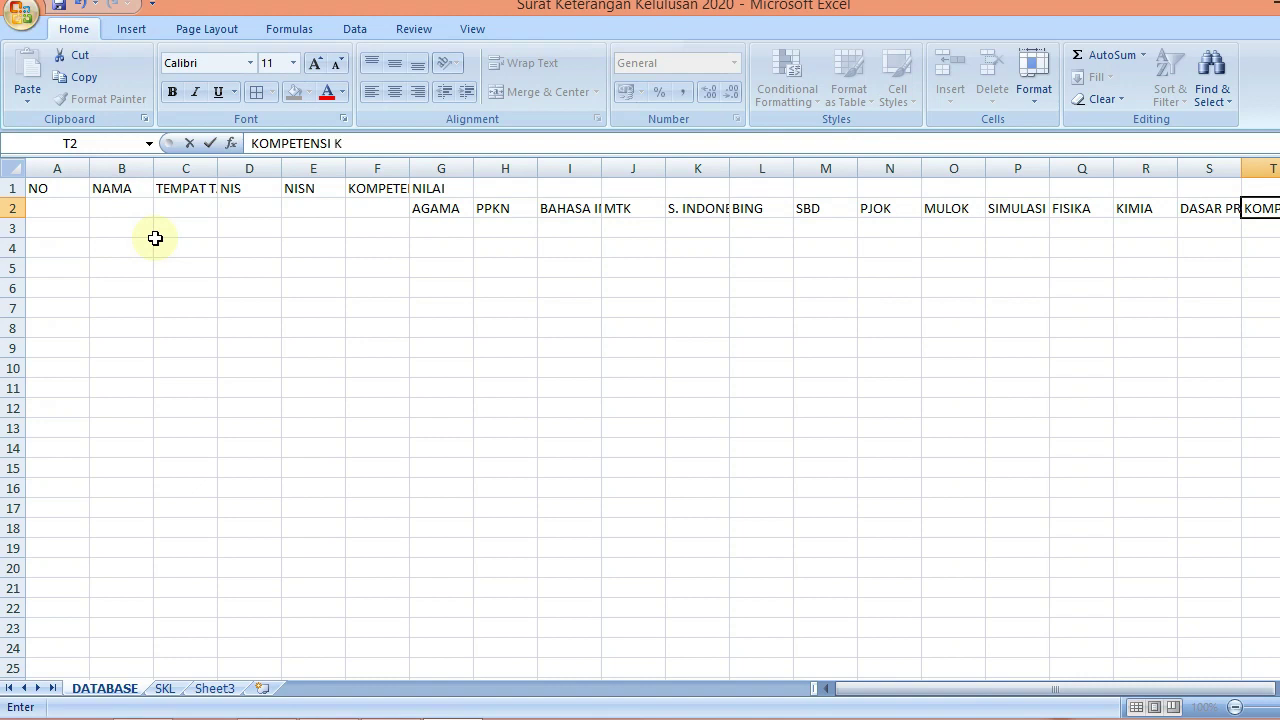
pyautogui.write('EAHLIAN')
pyautogui.press('Return')
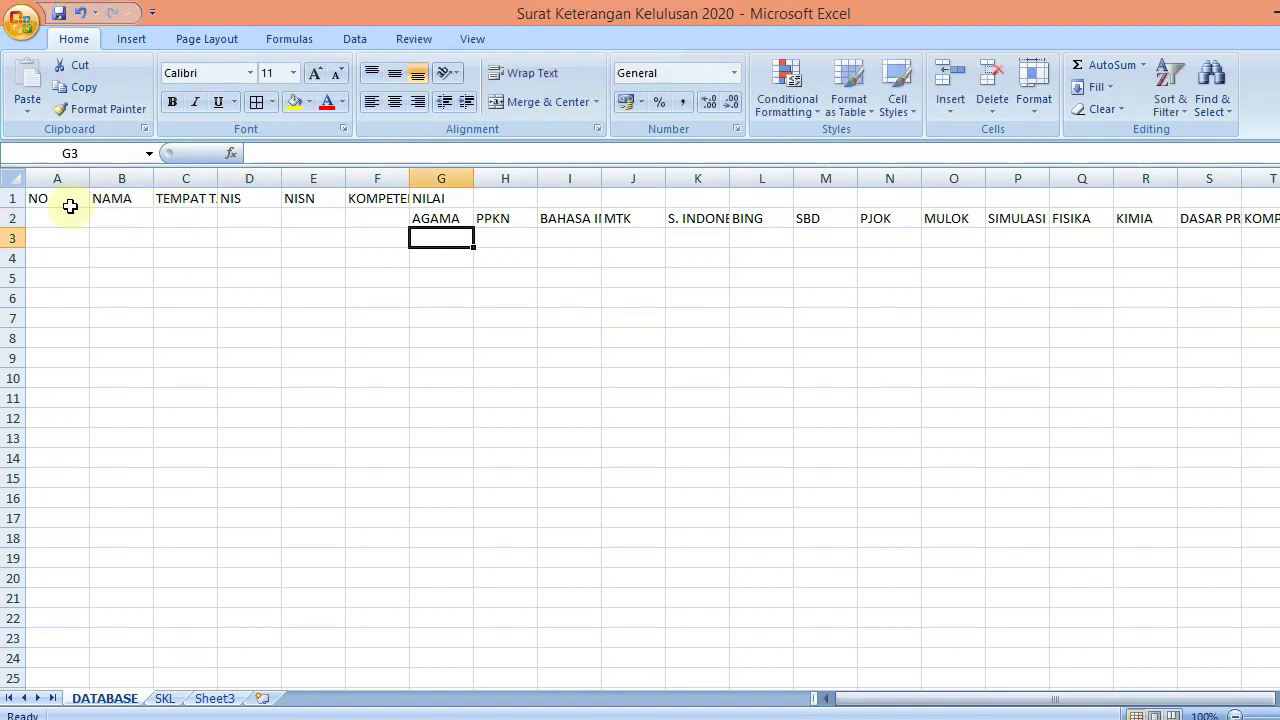
# Merge and centre the NO, NAMA, TEMPAT TANGGAL LAHIR, NIS, NISN and KOMPETENSI KEAHLIAN headers over rows 1–2
pyautogui.moveTo(70, 206); pyautogui.dragTo(68, 215)
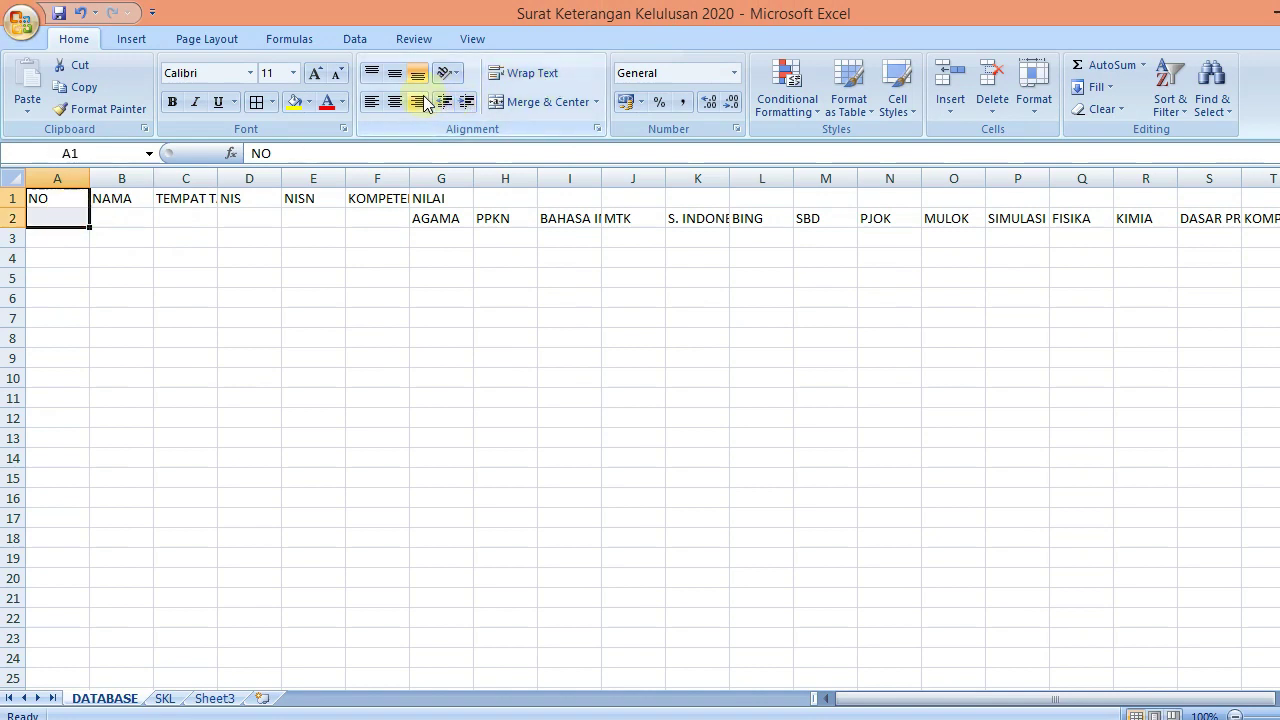
pyautogui.click(522, 102)
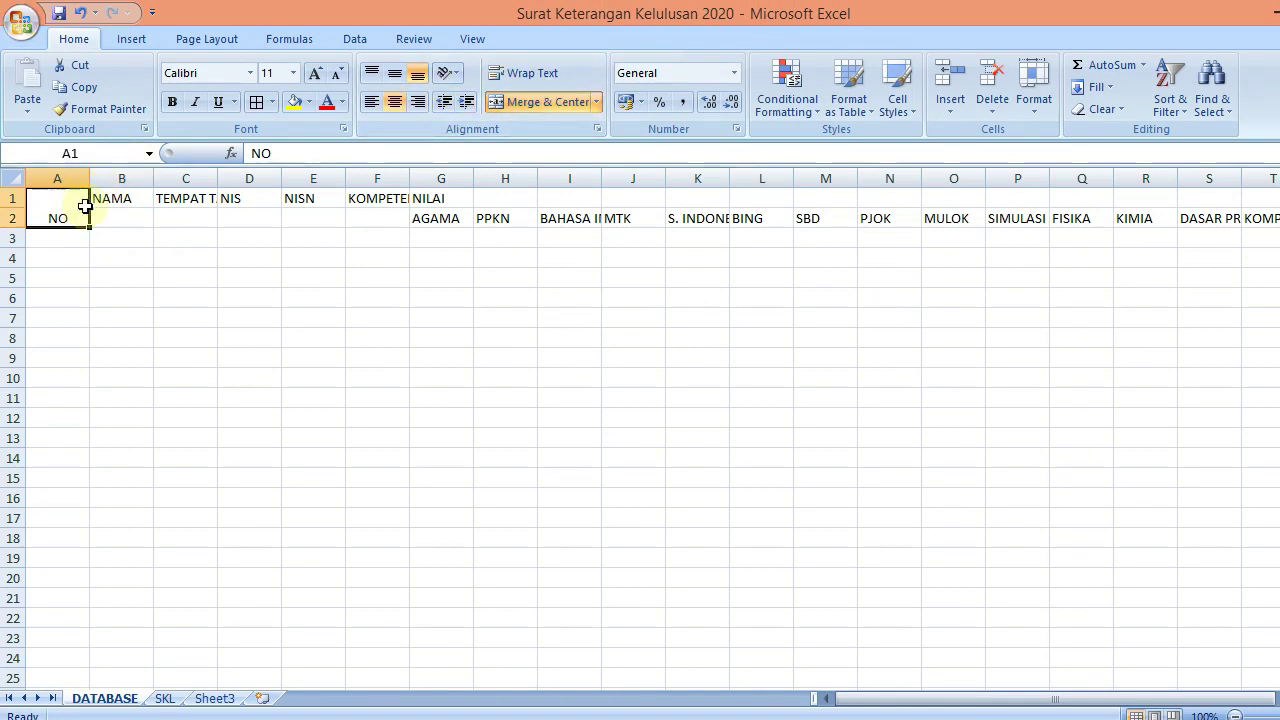
pyautogui.moveTo(112, 198); pyautogui.dragTo(967, 199)
pyautogui.click(527, 104)
pyautogui.click(507, 104)
pyautogui.click(540, 102)
pyautogui.click(530, 102)
pyautogui.click(546, 104)
# Merge and centre NILAI across G1:U1, then select the whole header block
pyautogui.click(465, 104)
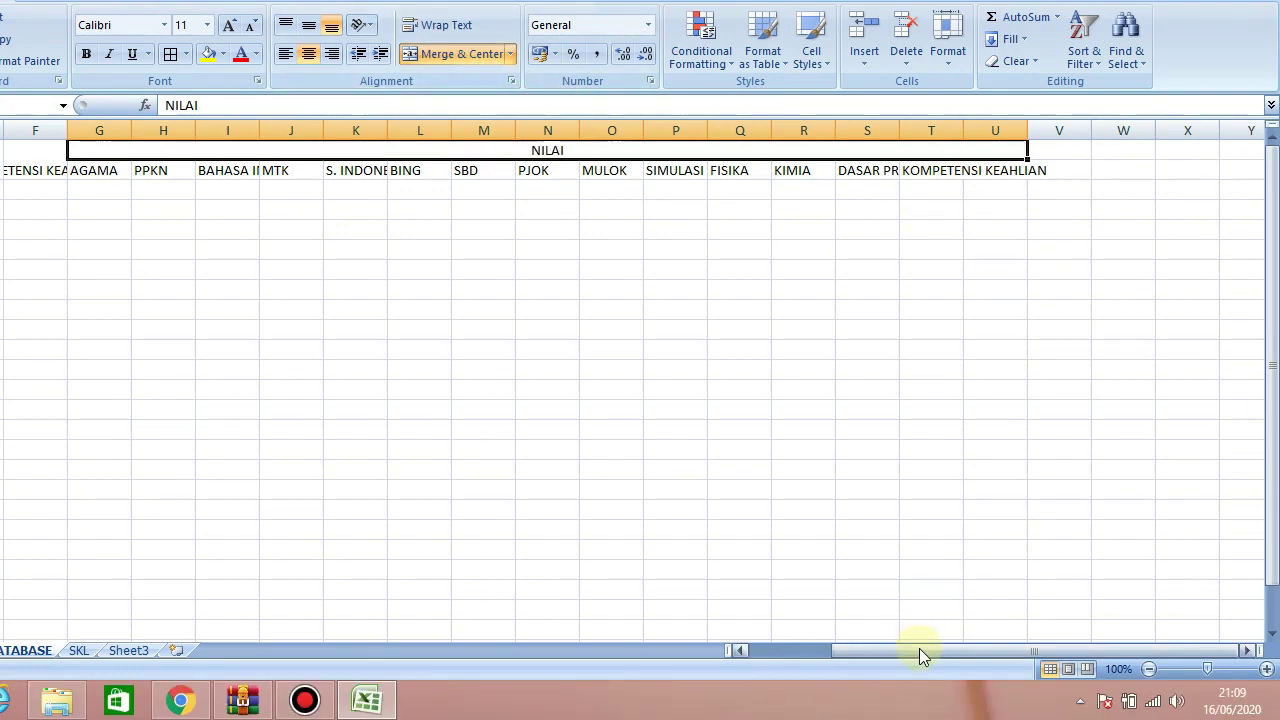
pyautogui.moveTo(920, 697); pyautogui.dragTo(690, 683)
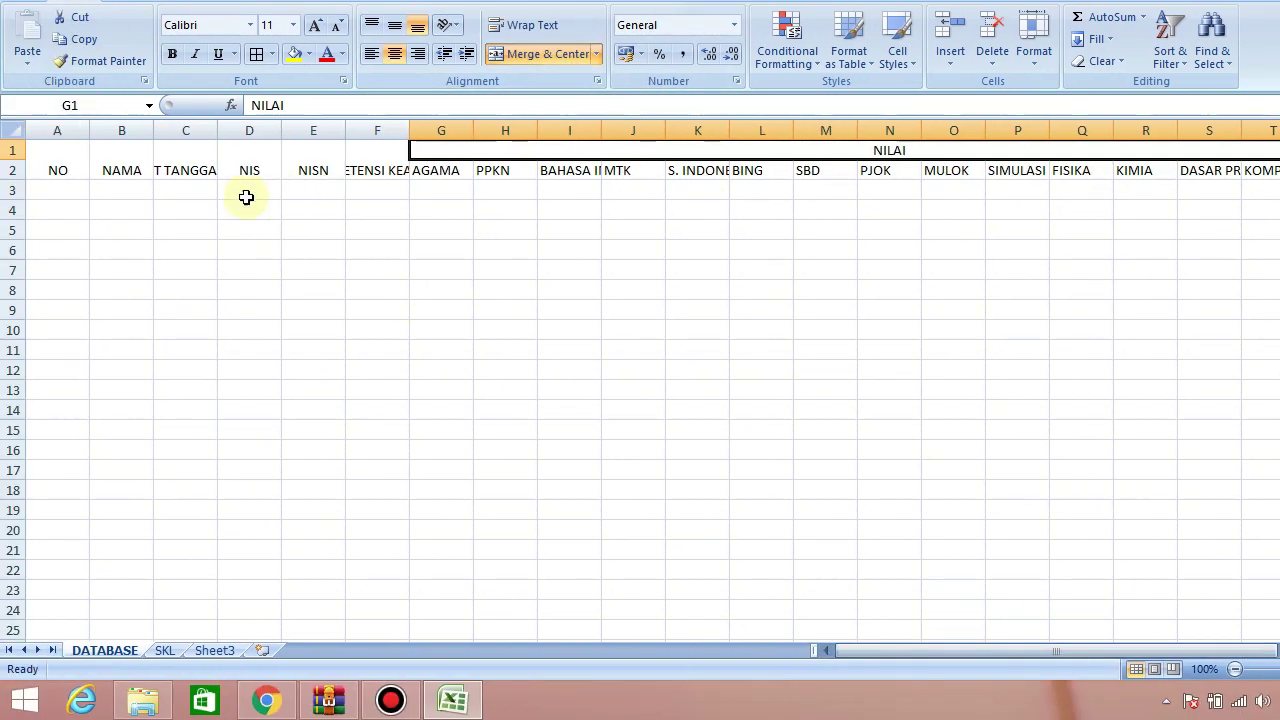
pyautogui.click(58, 180)
pyautogui.moveTo(58, 181); pyautogui.dragTo(631, 611)
pyautogui.moveTo(1271, 506); pyautogui.dragTo(1272, 104)
pyautogui.moveTo(817, 652); pyautogui.dragTo(1051, 647)
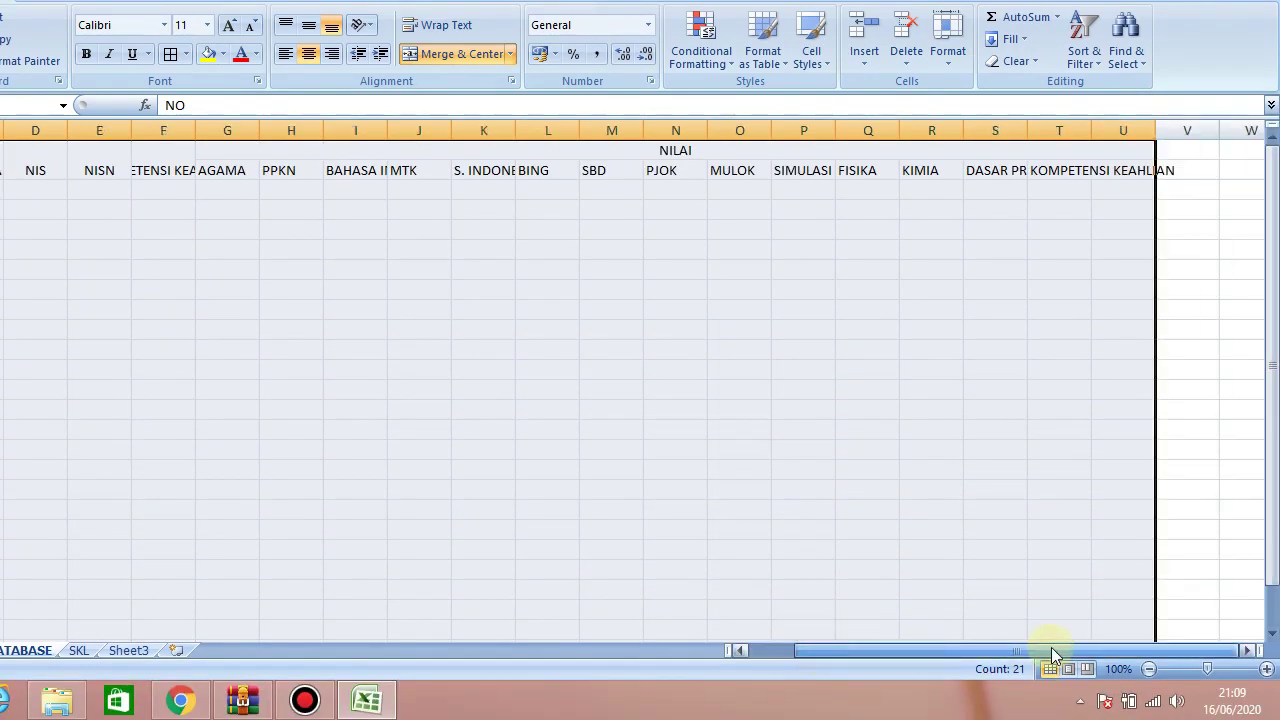
# Format the header cells with centre horizontal and vertical alignment and wrap text
pyautogui.rightClick(681, 179)
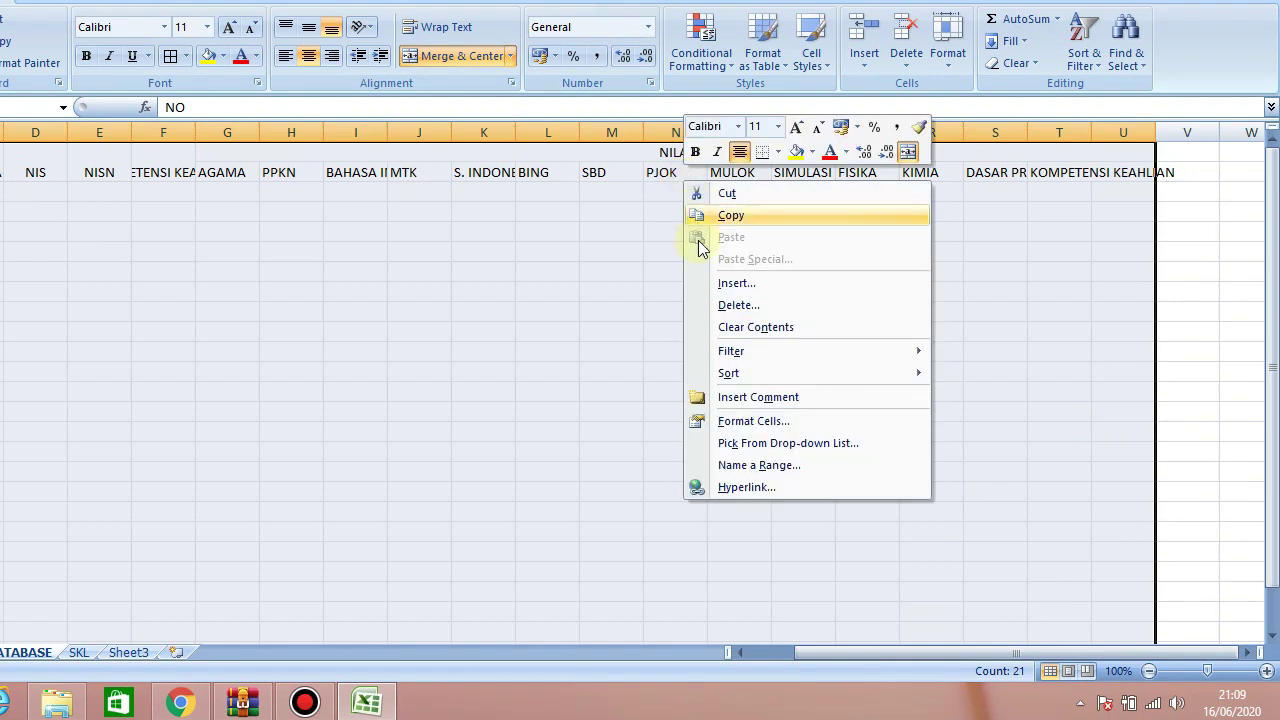
pyautogui.click(720, 419)
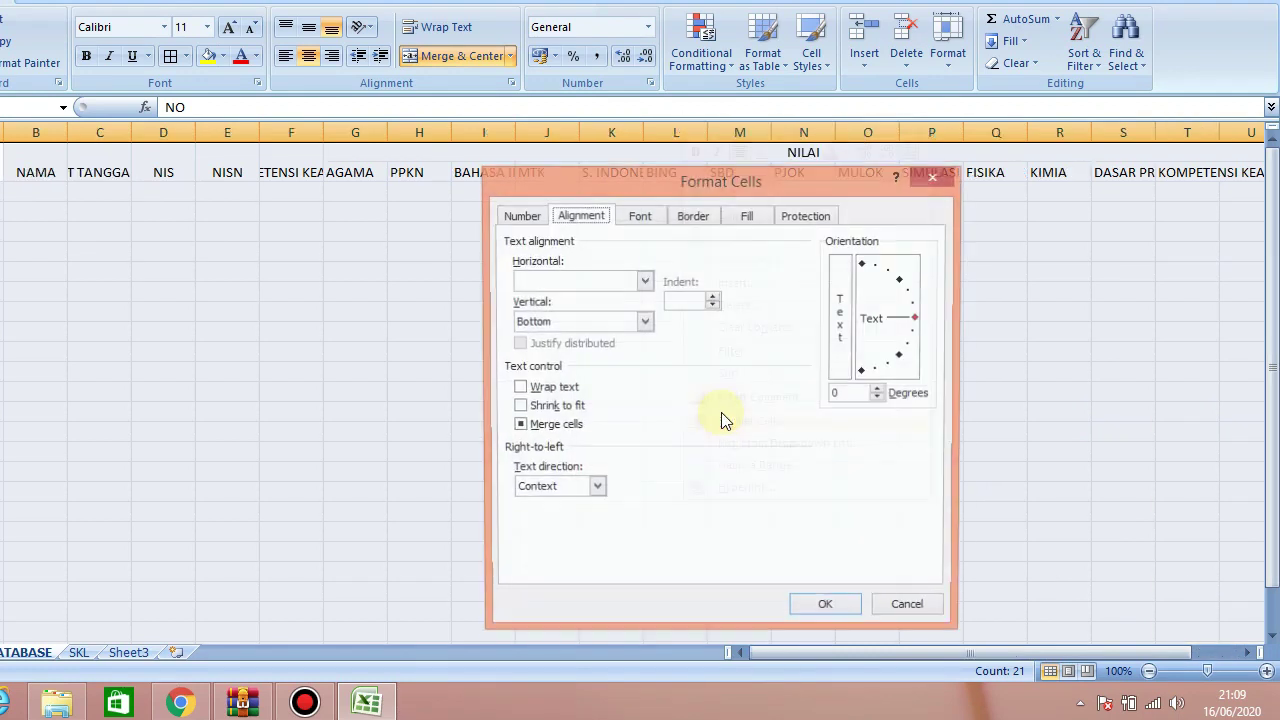
pyautogui.click(574, 281)
pyautogui.click(561, 326)
pyautogui.click(561, 322)
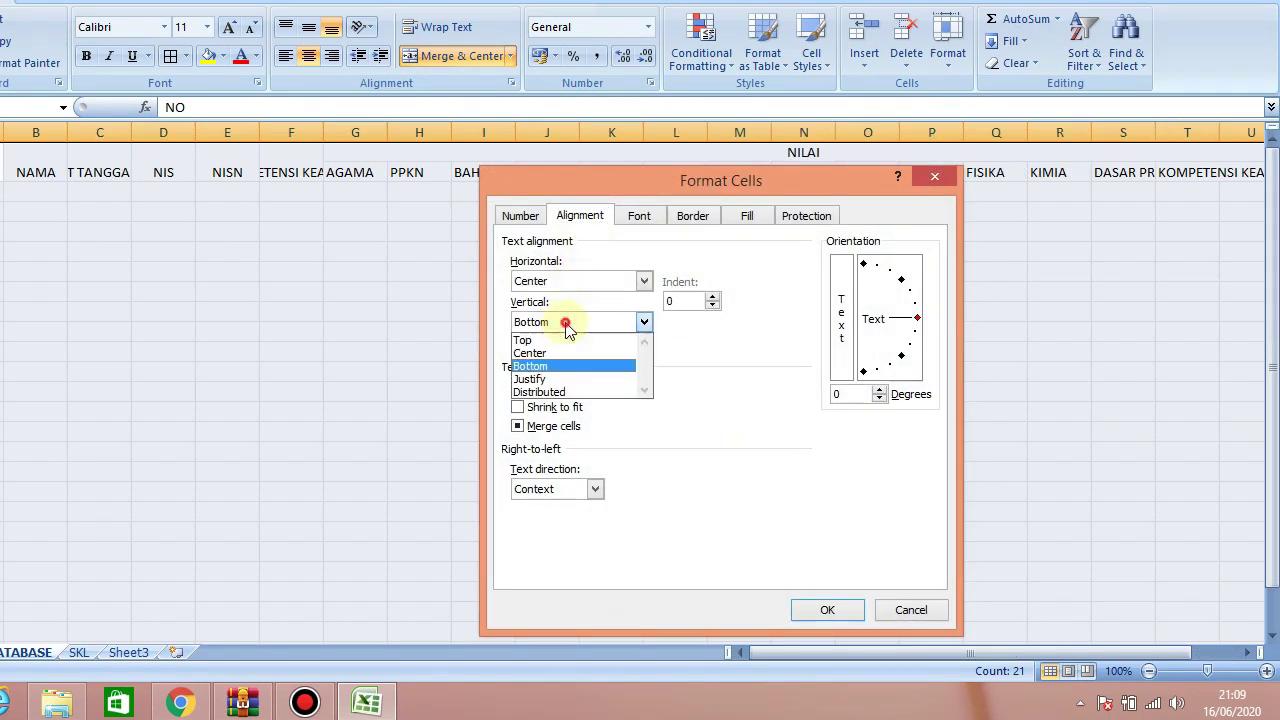
pyautogui.click(557, 356)
pyautogui.click(529, 385)
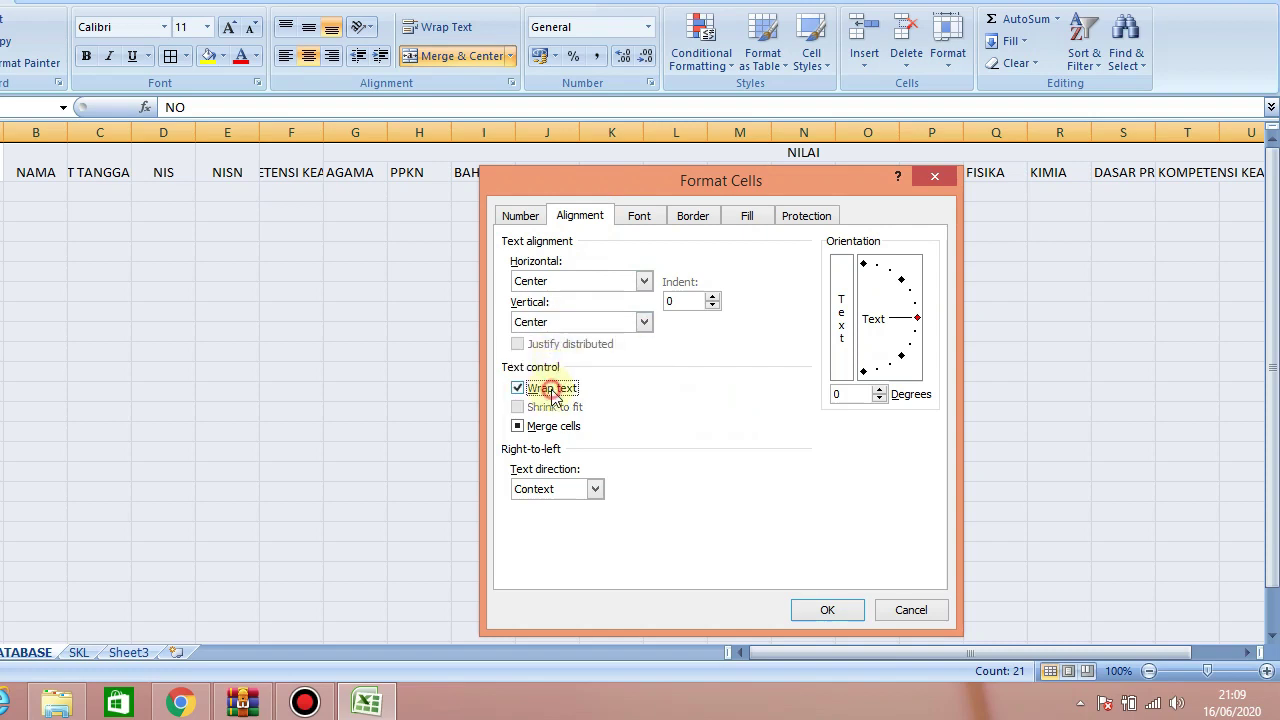
pyautogui.click(830, 608)
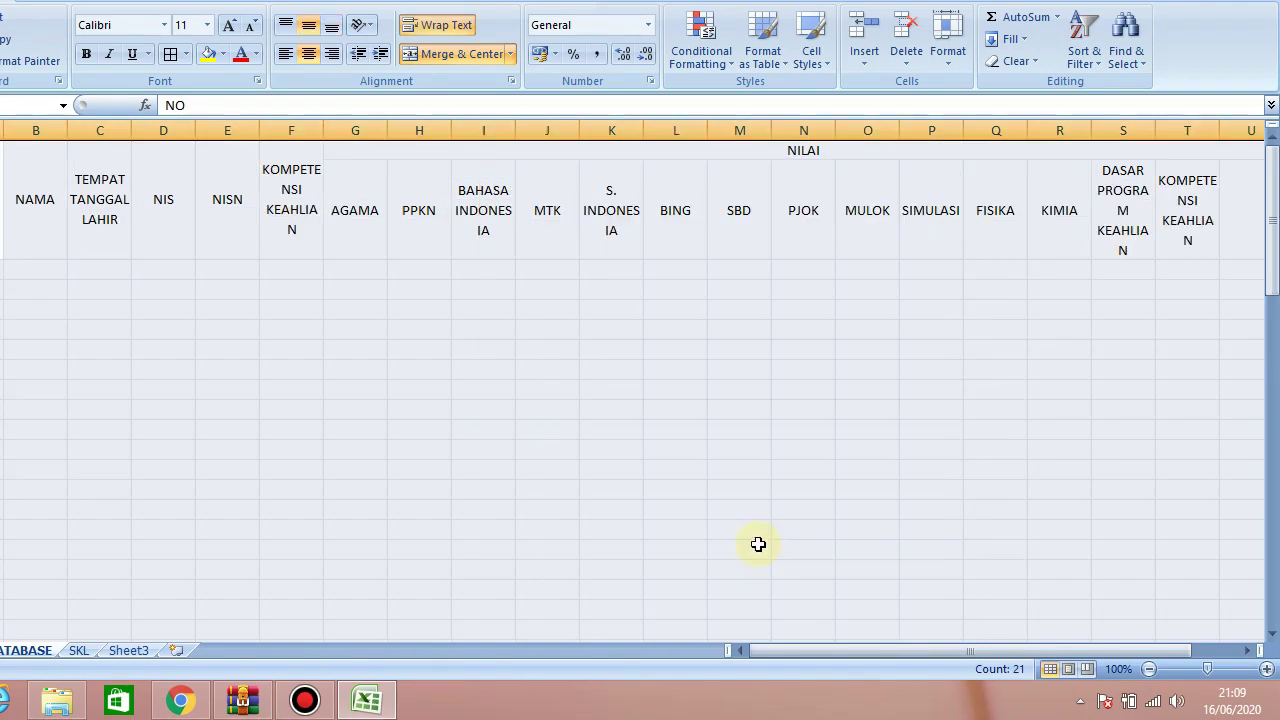
# Shorten row 2, widen columns F, C and B, and narrow column A
pyautogui.click(101, 266)
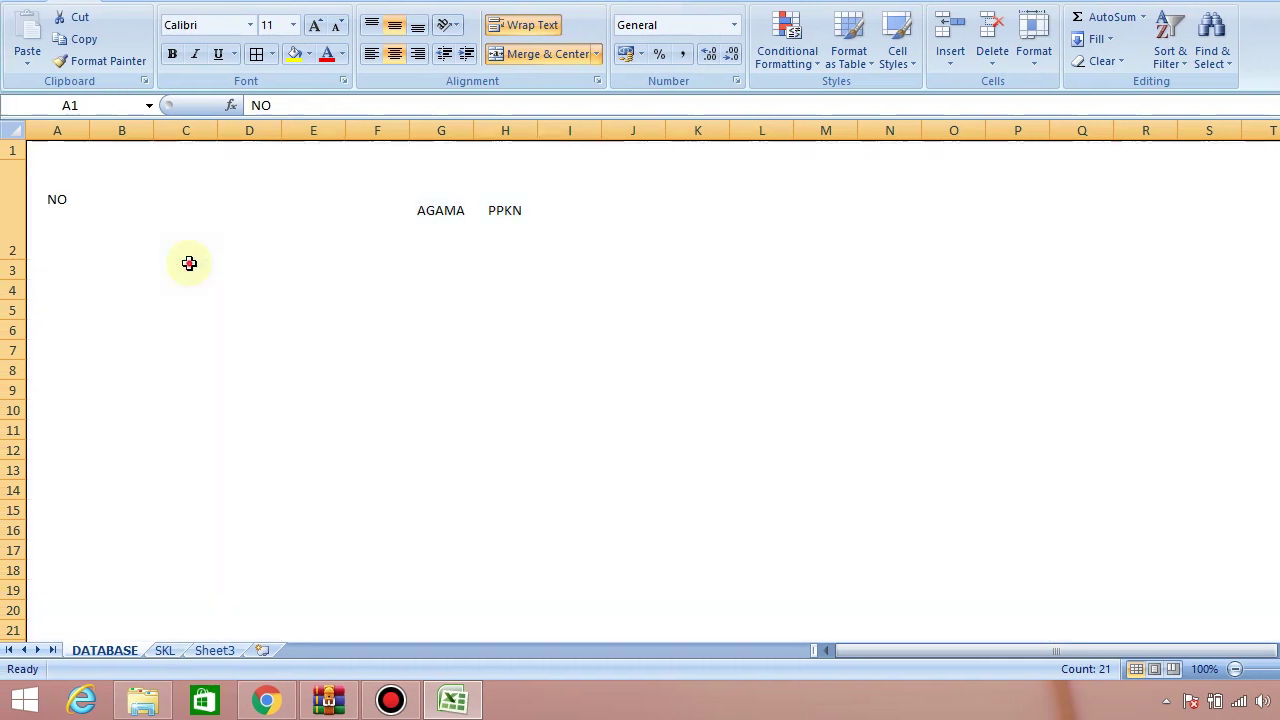
pyautogui.moveTo(12, 260); pyautogui.dragTo(12, 200)
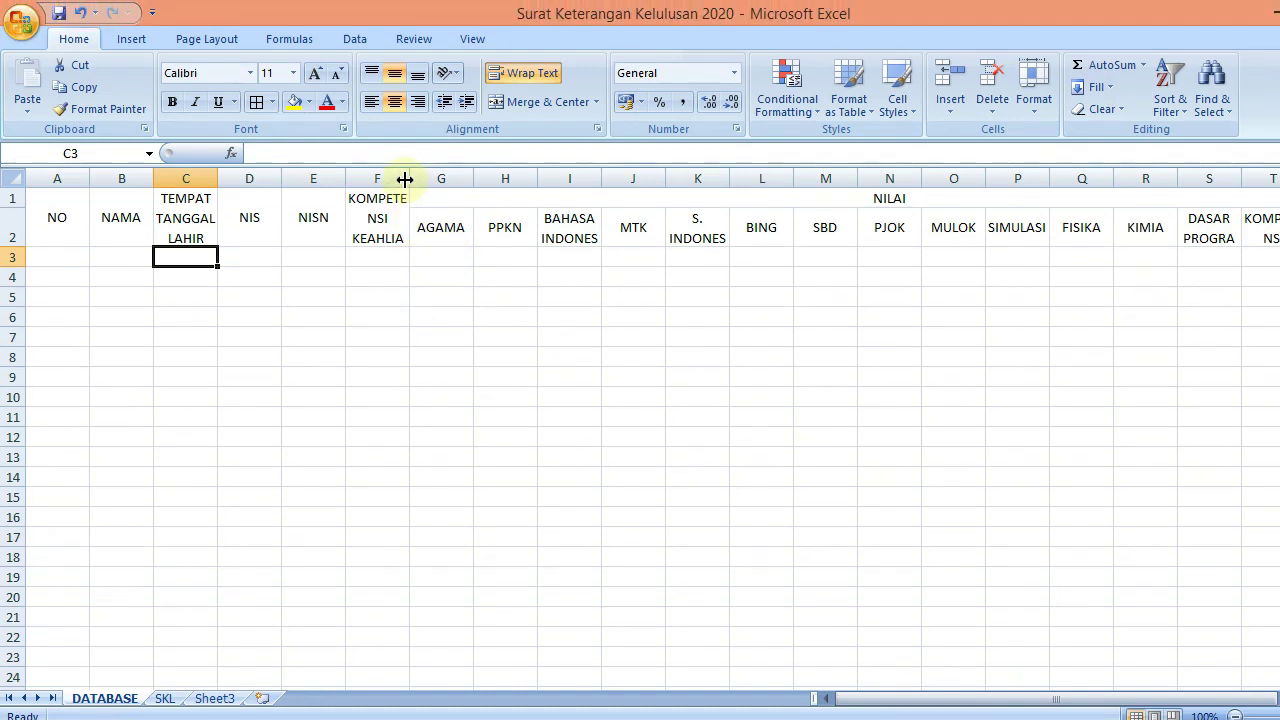
pyautogui.moveTo(407, 150); pyautogui.dragTo(458, 156)
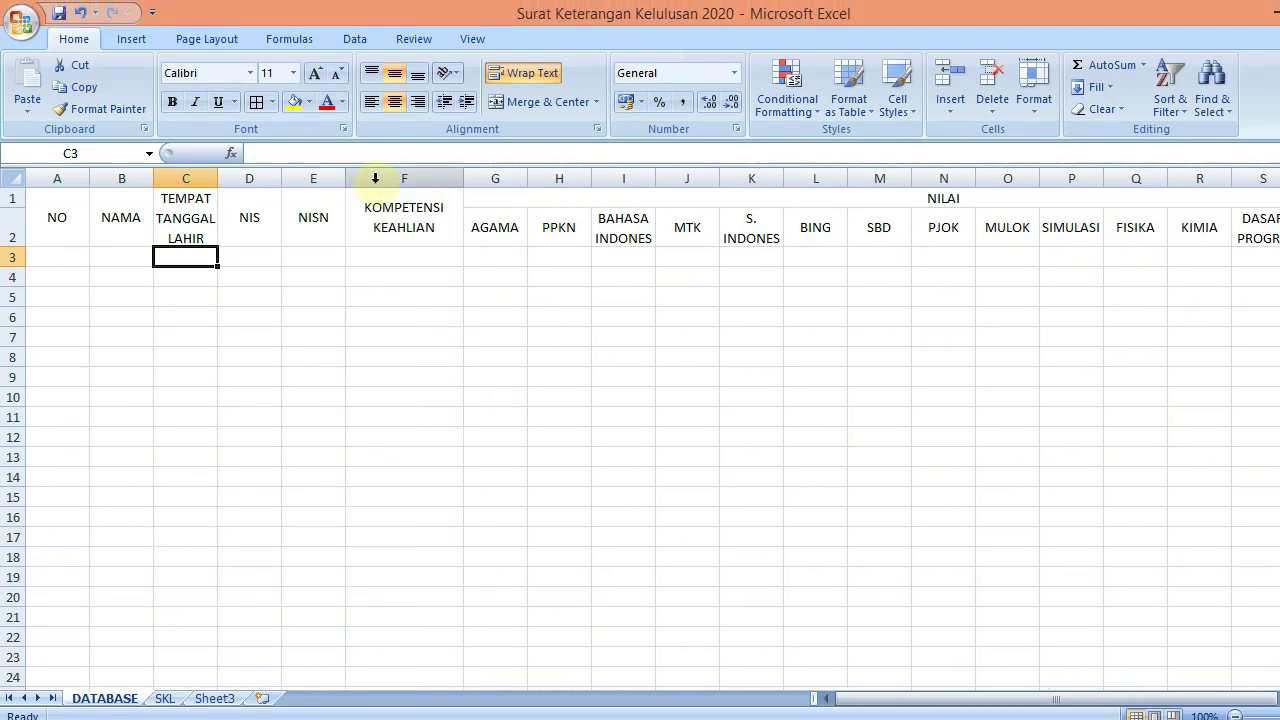
pyautogui.moveTo(220, 178); pyautogui.dragTo(320, 178)
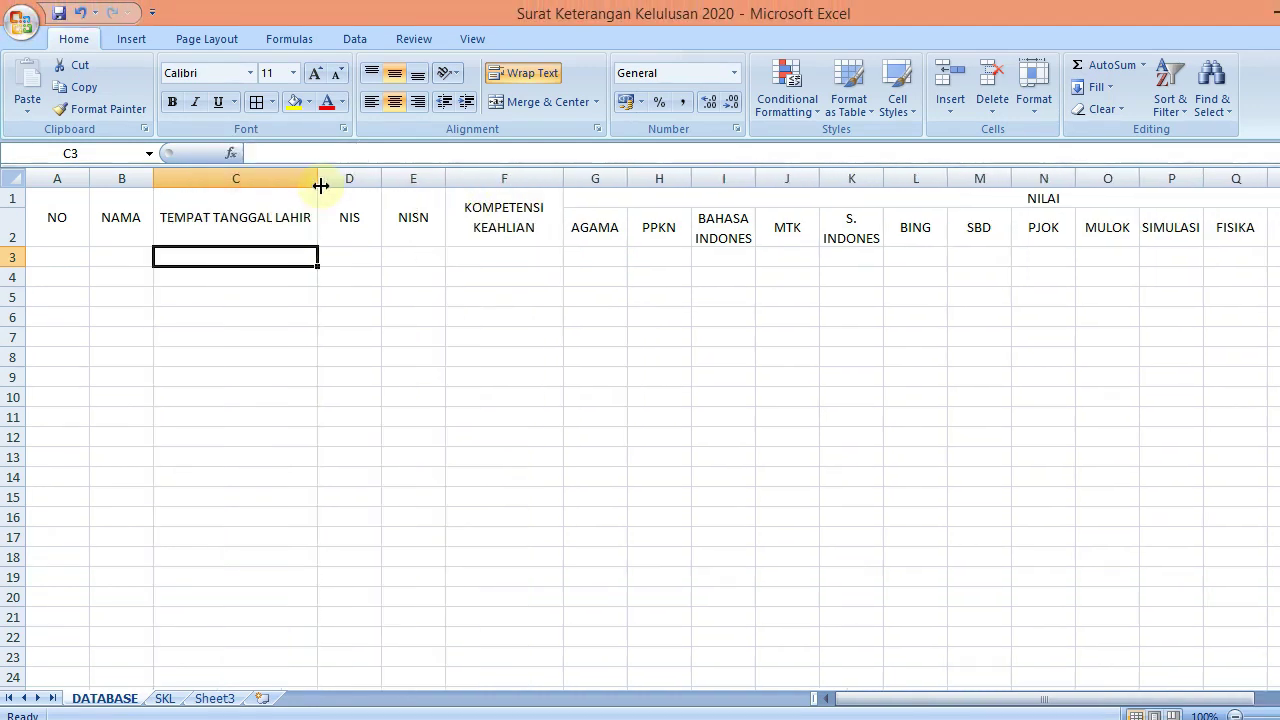
pyautogui.moveTo(154, 178); pyautogui.dragTo(281, 186)
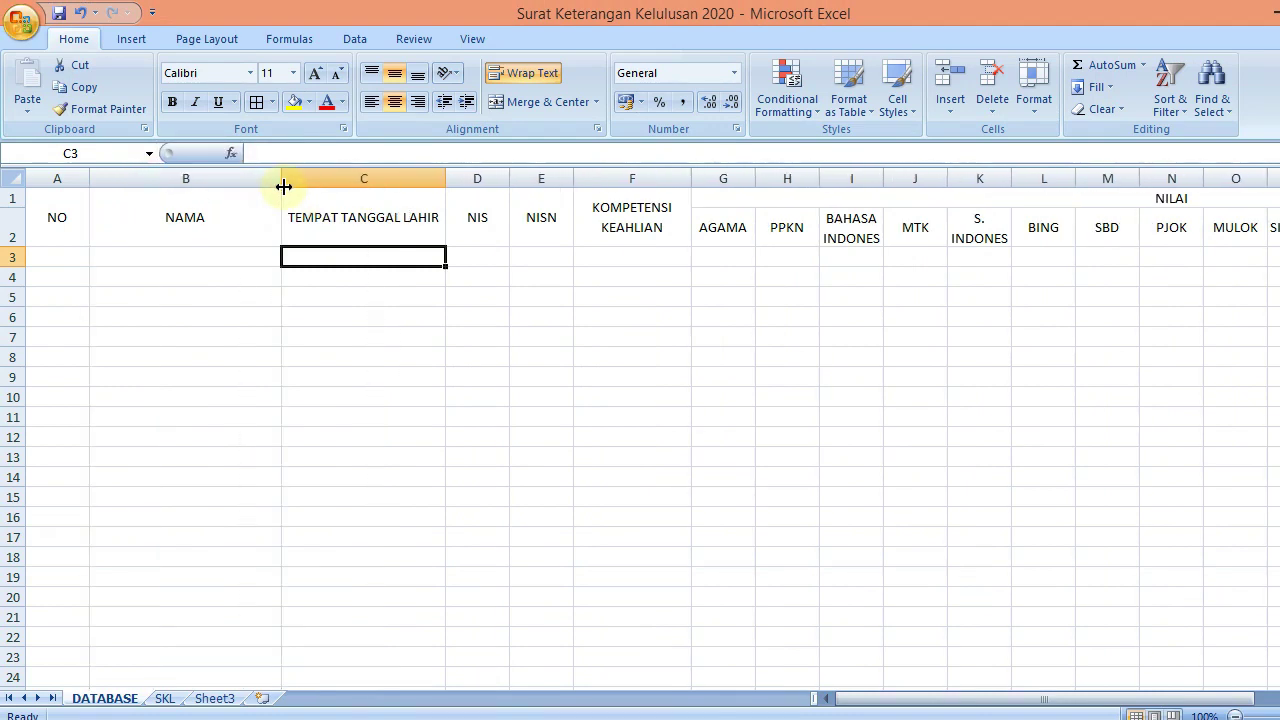
pyautogui.moveTo(90, 178); pyautogui.dragTo(63, 190)
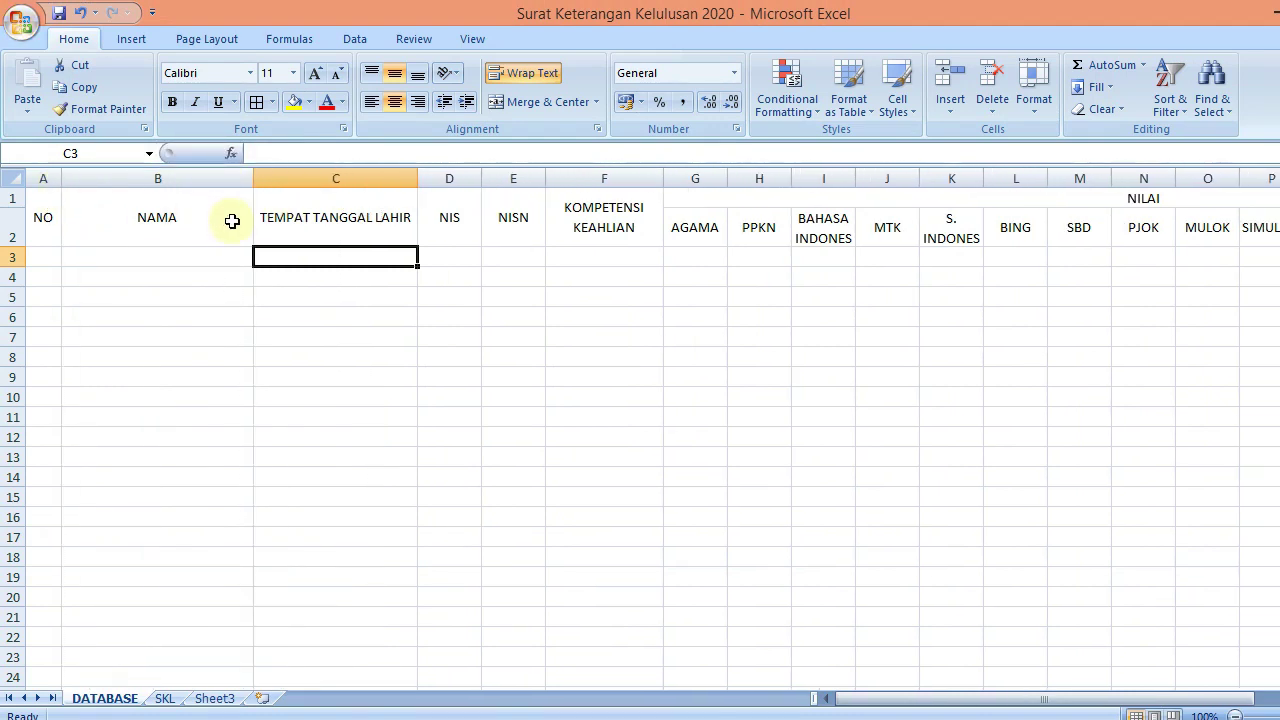
# Number row 3 from 1 to 20 by filling the 1, 2 pattern across to T3
pyautogui.click(47, 257)
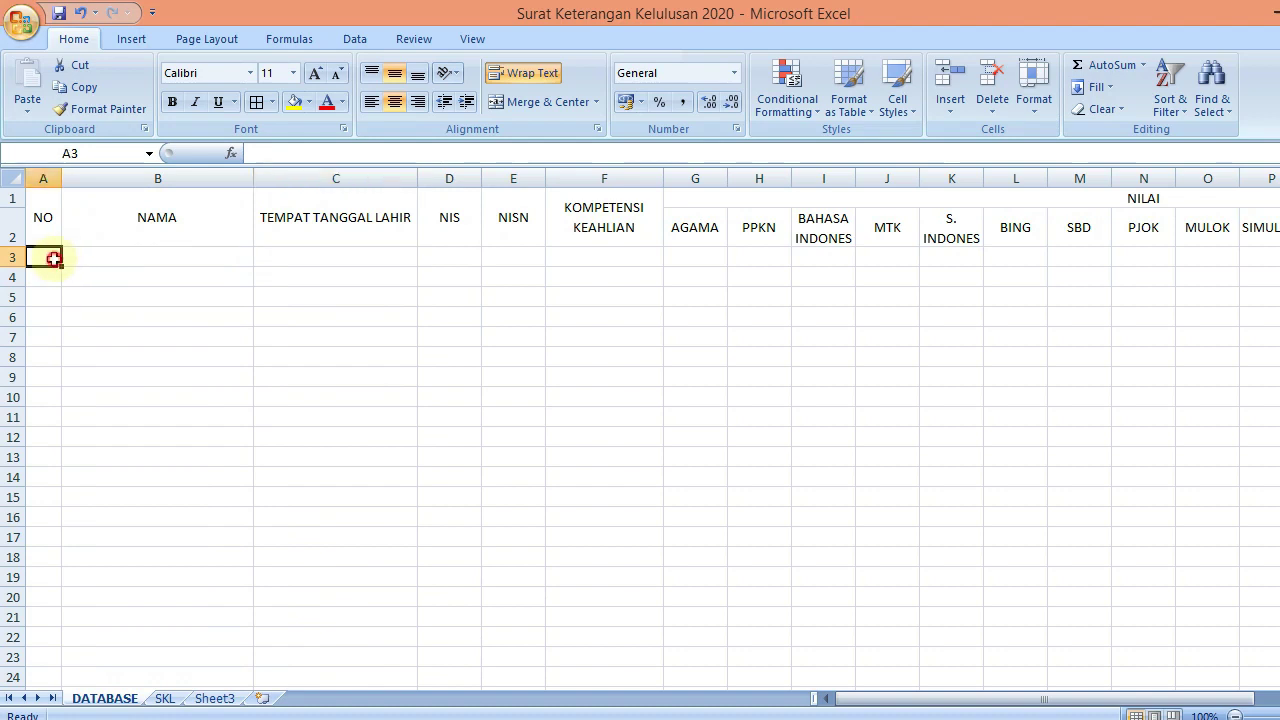
pyautogui.write('1')
pyautogui.press('Return')
pyautogui.press('Up')
pyautogui.press('Right')
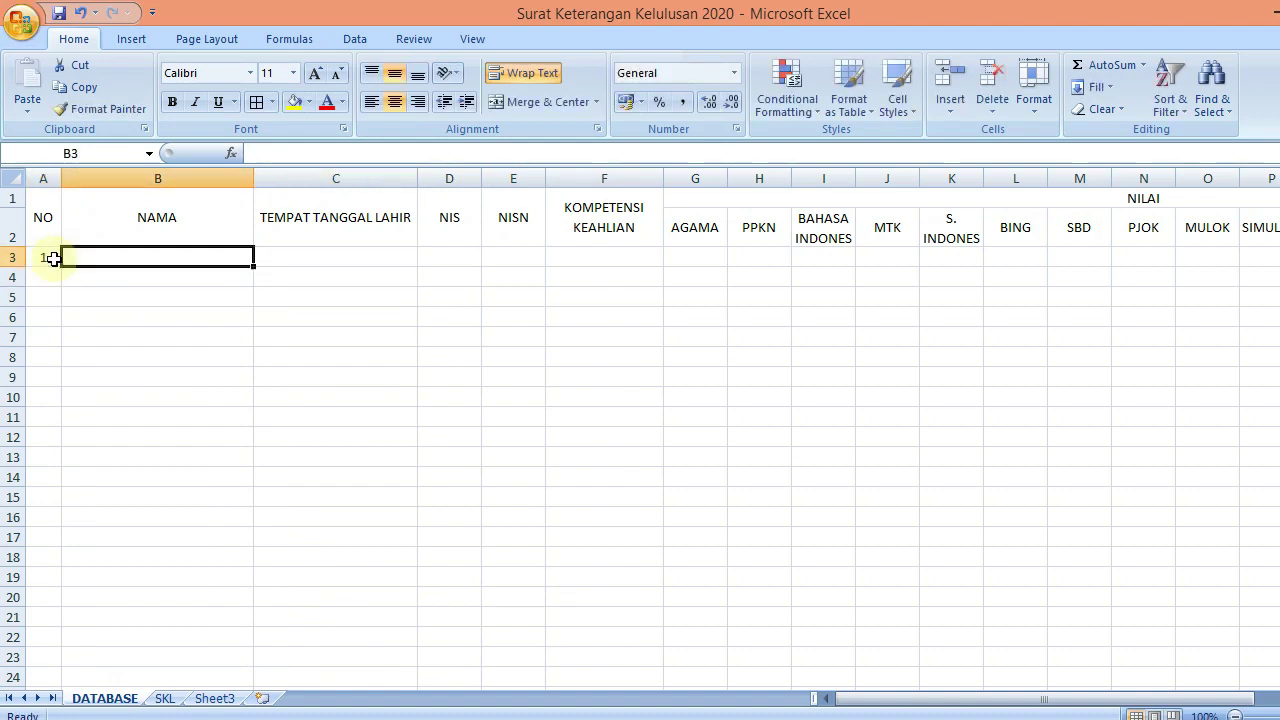
pyautogui.write('2')
pyautogui.press('Return')
pyautogui.press('Up')
pyautogui.click(53, 258)
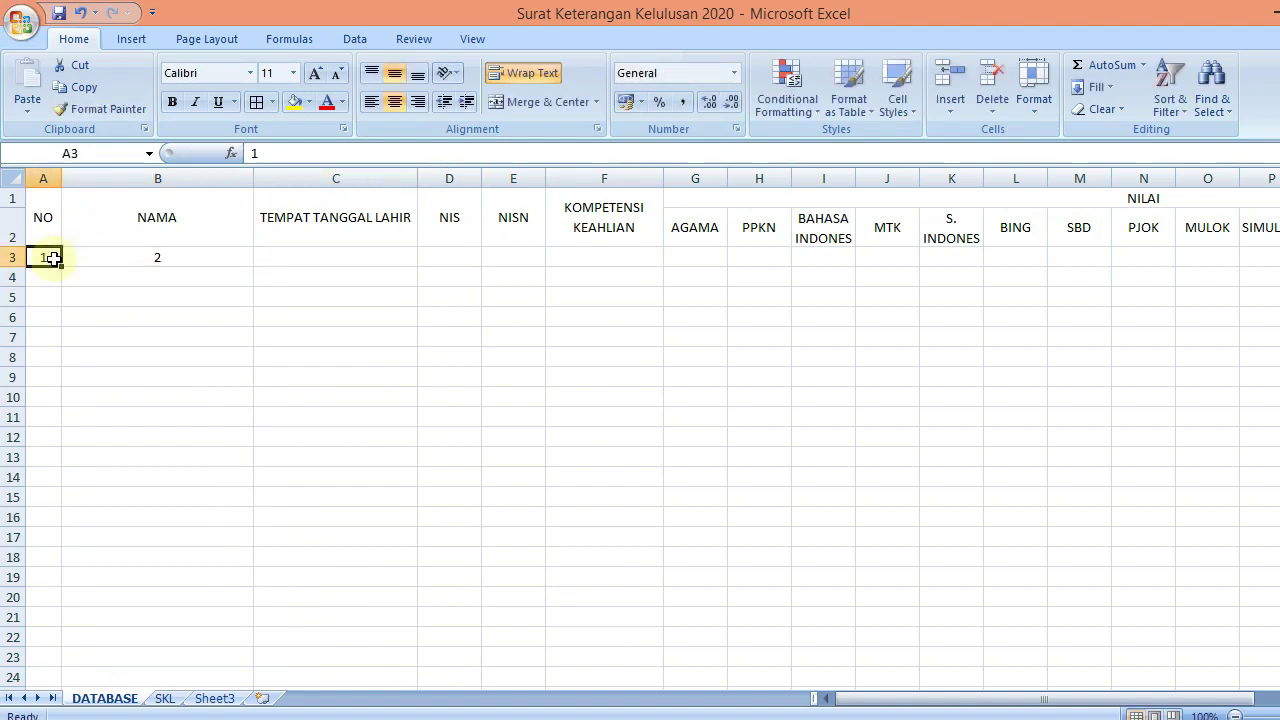
pyautogui.moveTo(53, 258); pyautogui.dragTo(123, 257)
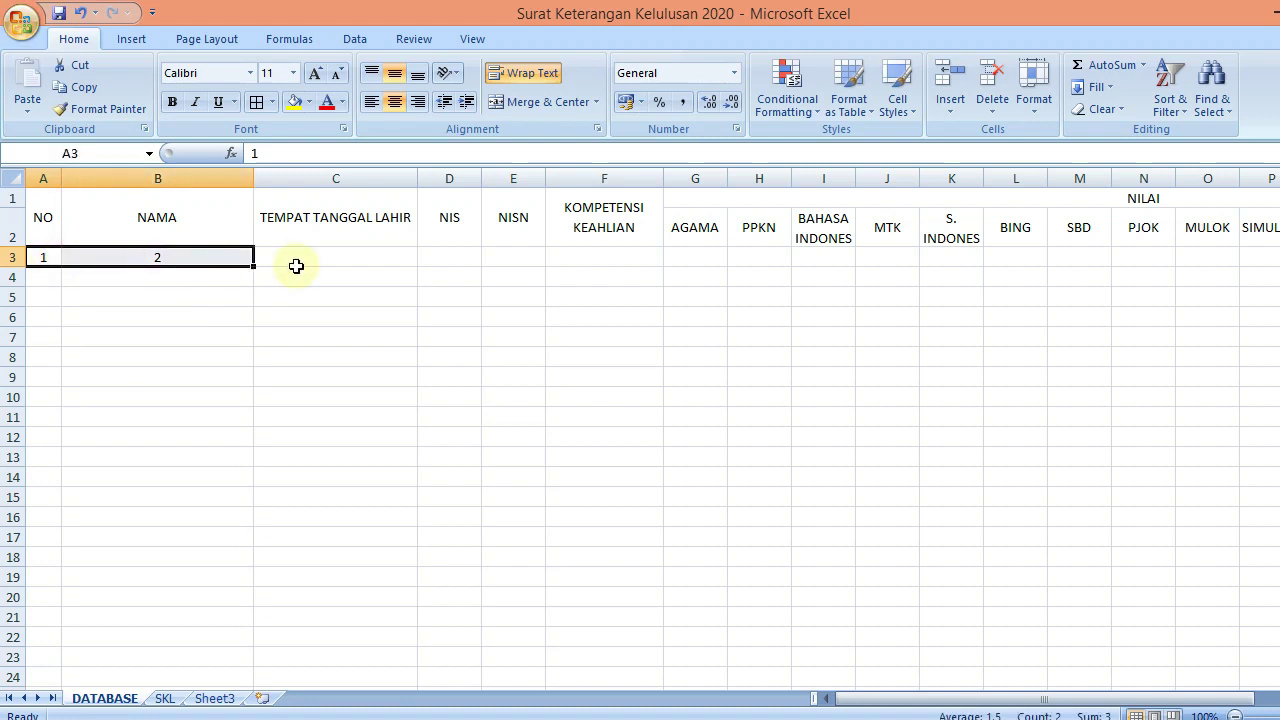
pyautogui.moveTo(255, 266); pyautogui.dragTo(1093, 266)
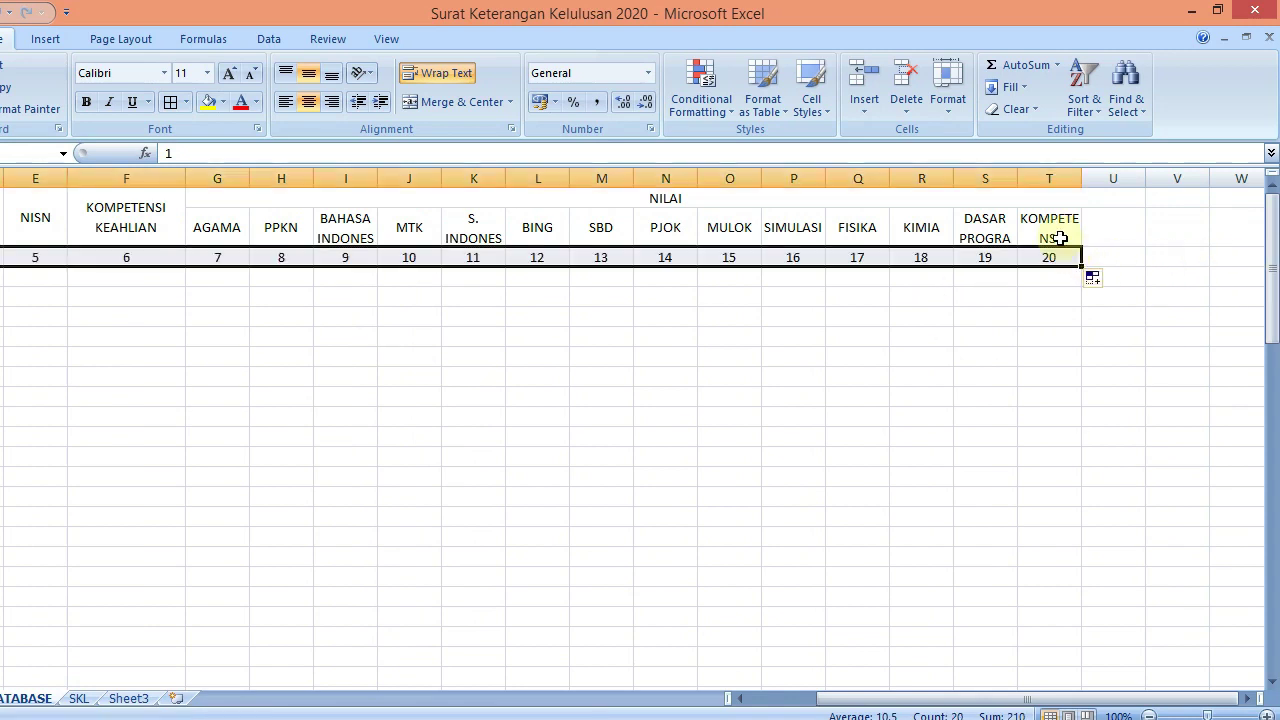
# Unmerge NILAI and merge and centre it across G1:T1 instead
pyautogui.click(1037, 191)
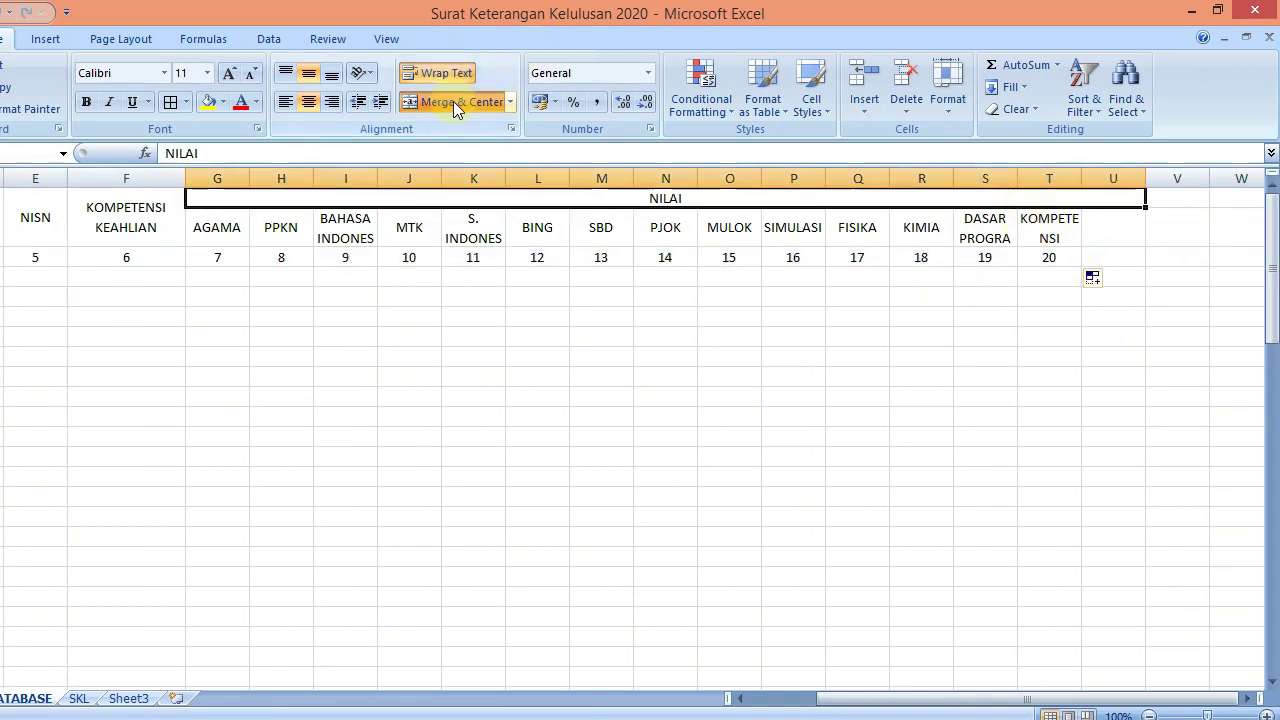
pyautogui.click(453, 101)
pyautogui.moveTo(228, 198); pyautogui.dragTo(1048, 194)
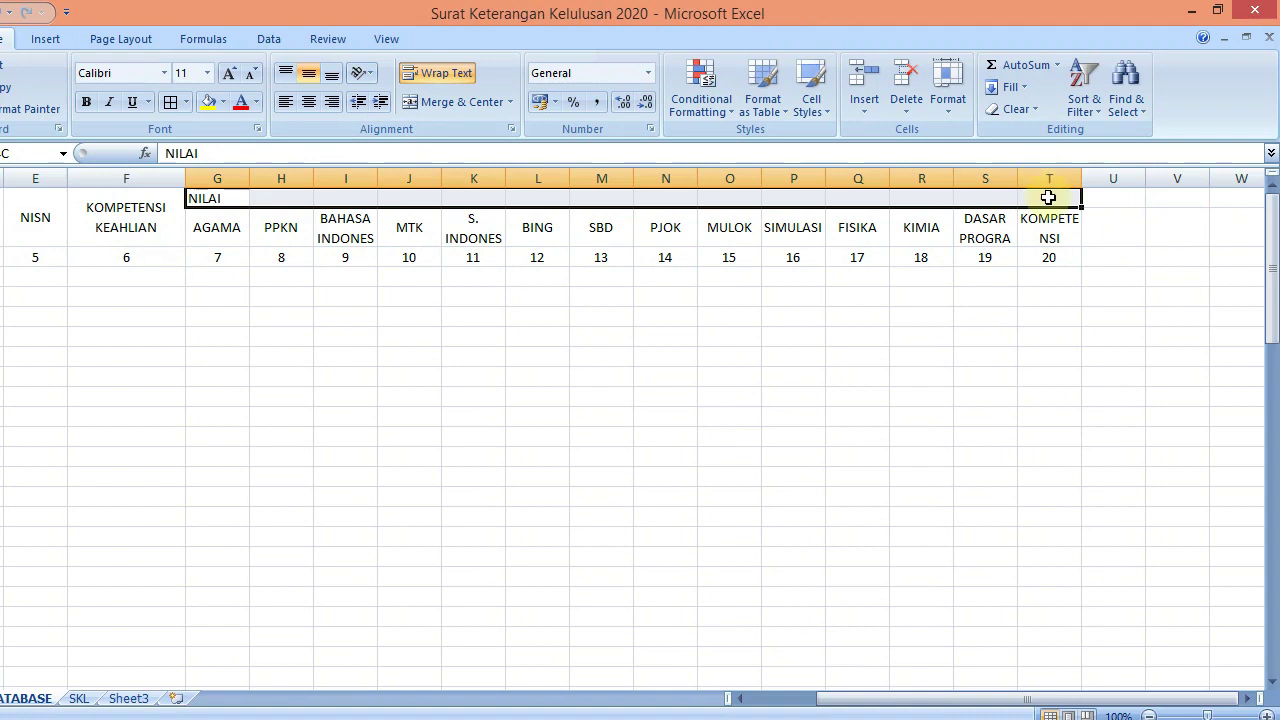
pyautogui.click(445, 101)
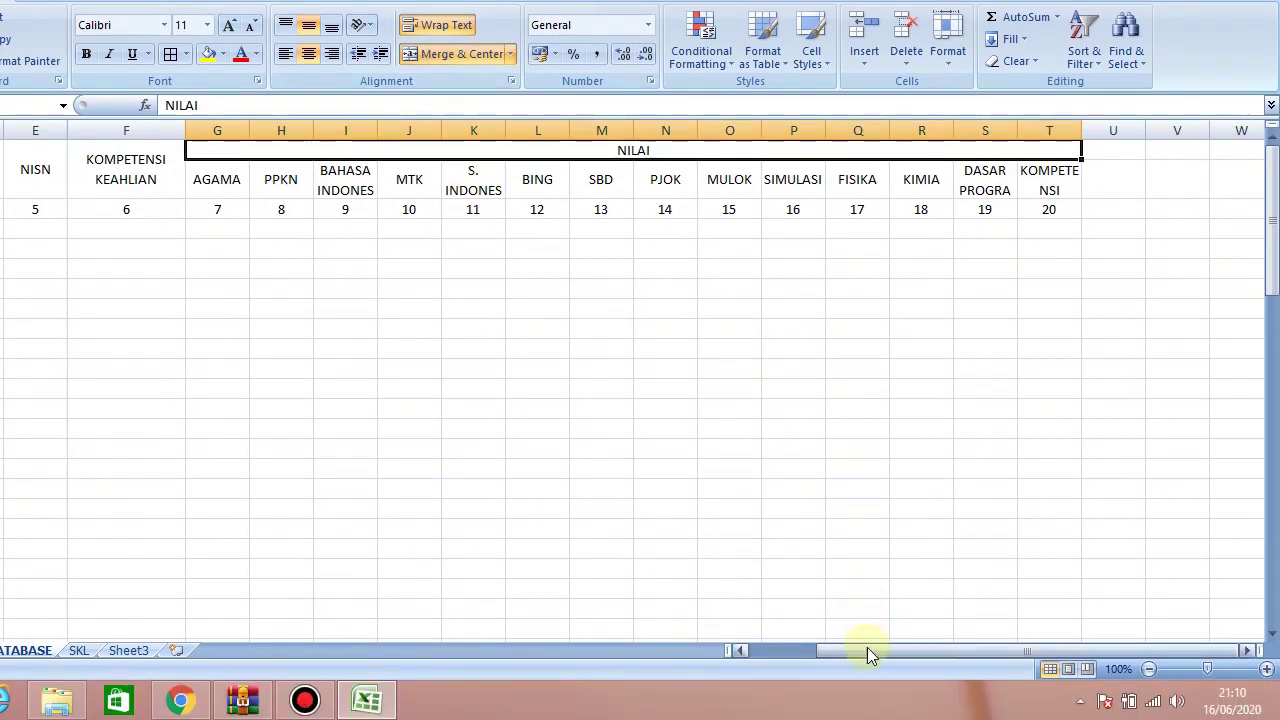
pyautogui.moveTo(866, 697); pyautogui.dragTo(783, 697)
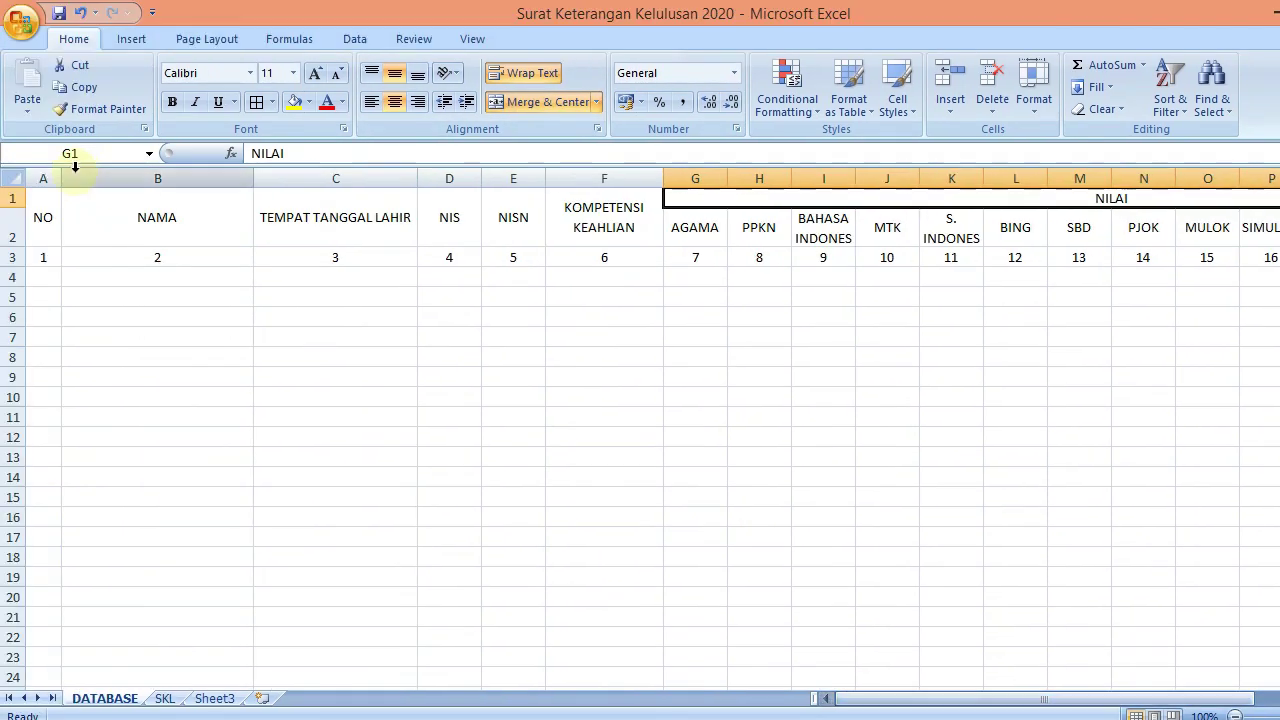
# Enter row numbers 1, 2, 3 in A4:A6 under NO
pyautogui.click(40, 258)
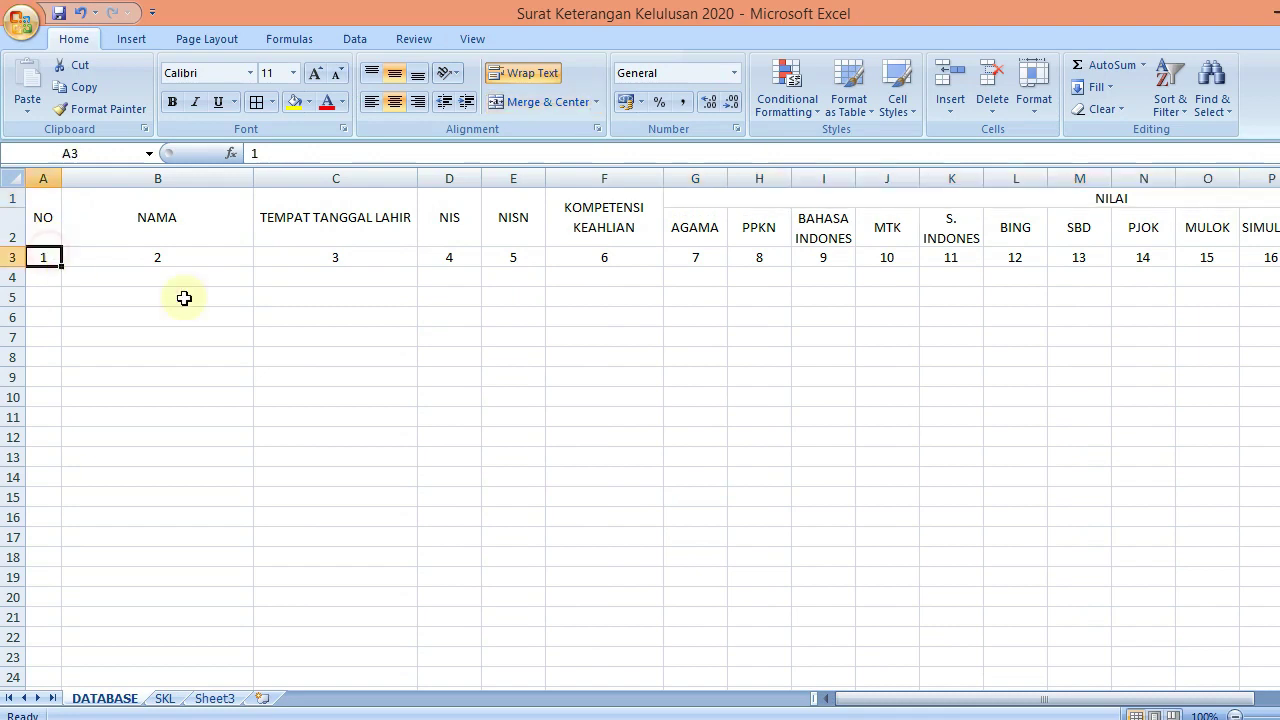
pyautogui.click(30, 279)
pyautogui.write('1')
pyautogui.press('Return')
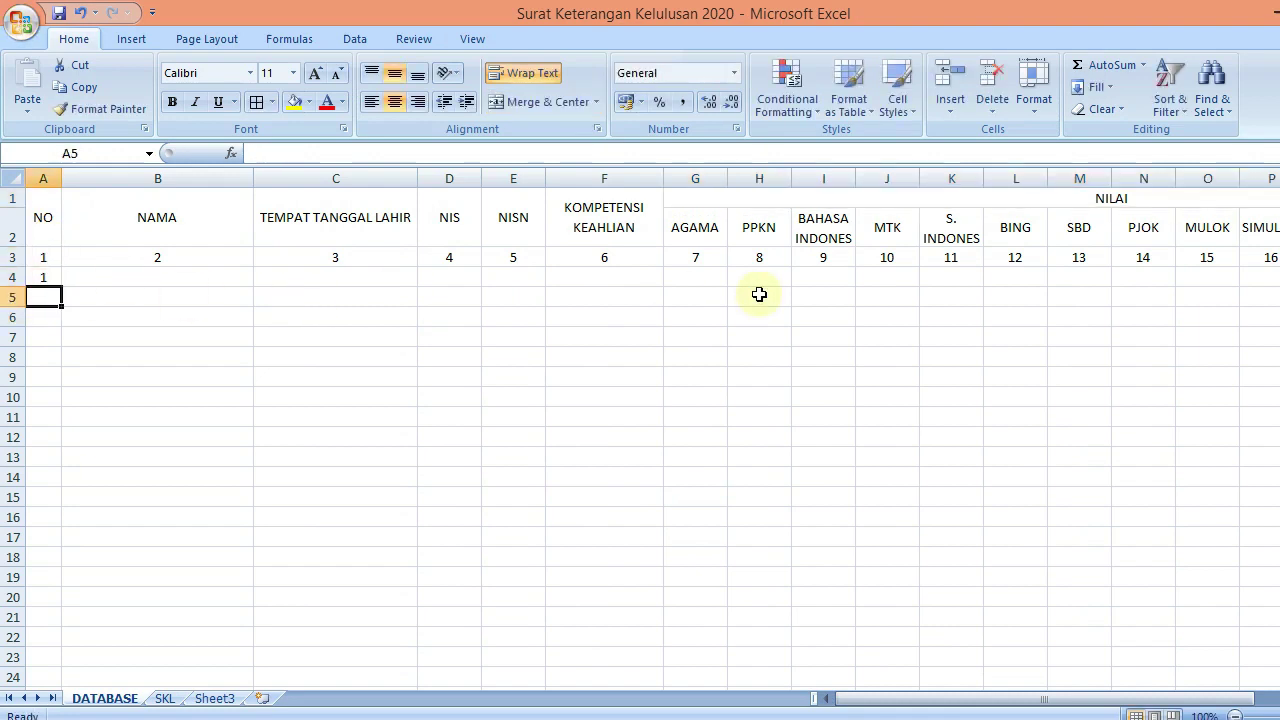
pyautogui.write('2')
pyautogui.press('Return')
pyautogui.write('3')
pyautogui.press('Return')
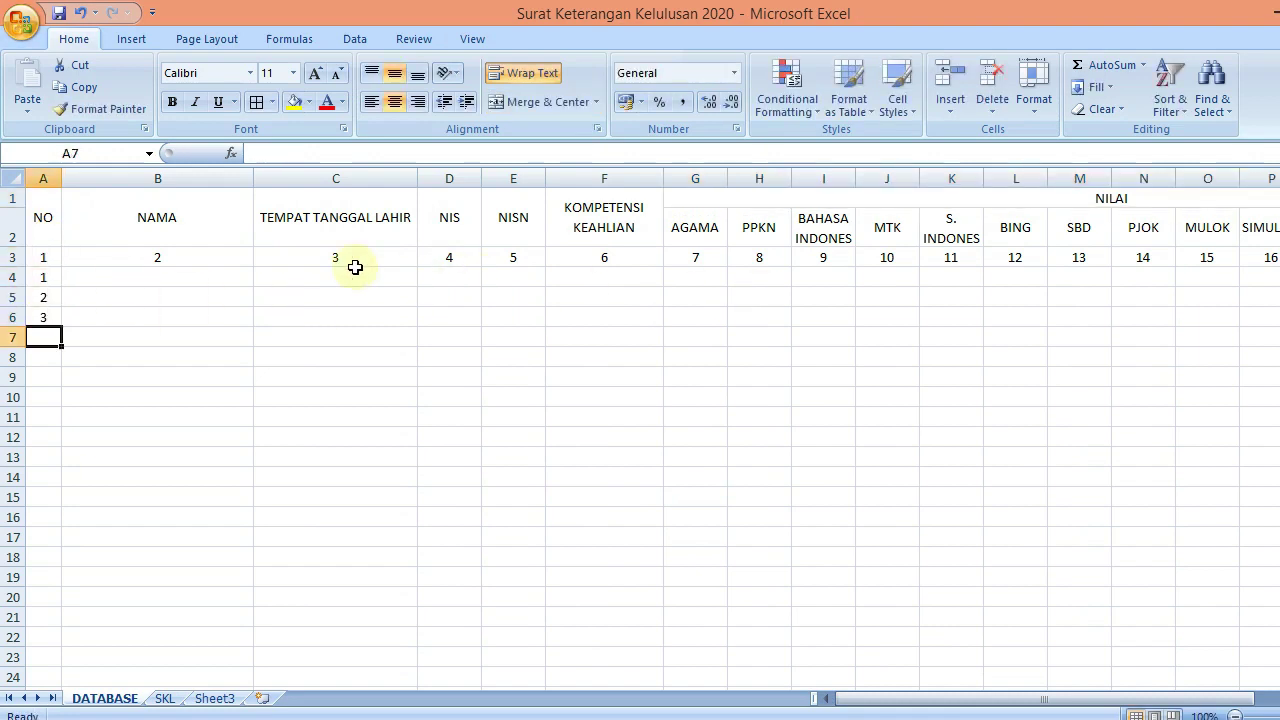
pyautogui.moveTo(37, 277); pyautogui.dragTo(58, 305)
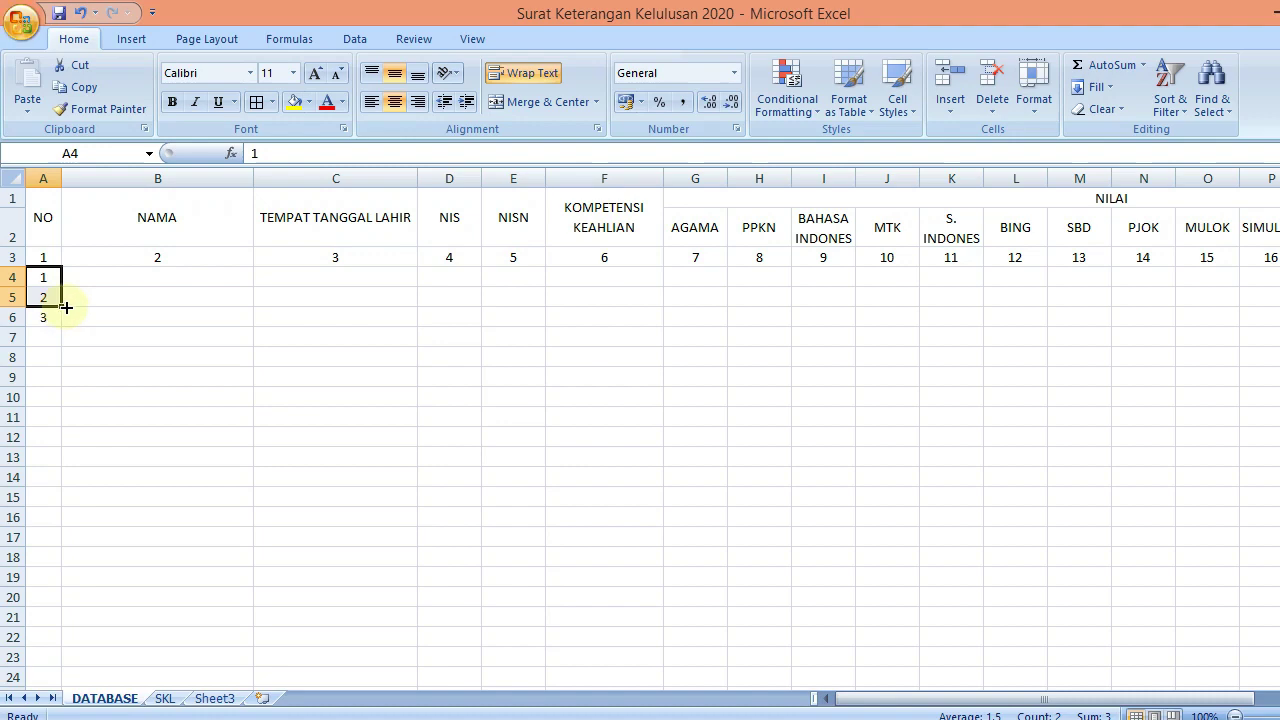
# Look through Excel Options' Advanced and Formulas pages, then close without changing anything
pyautogui.click(20, 24)
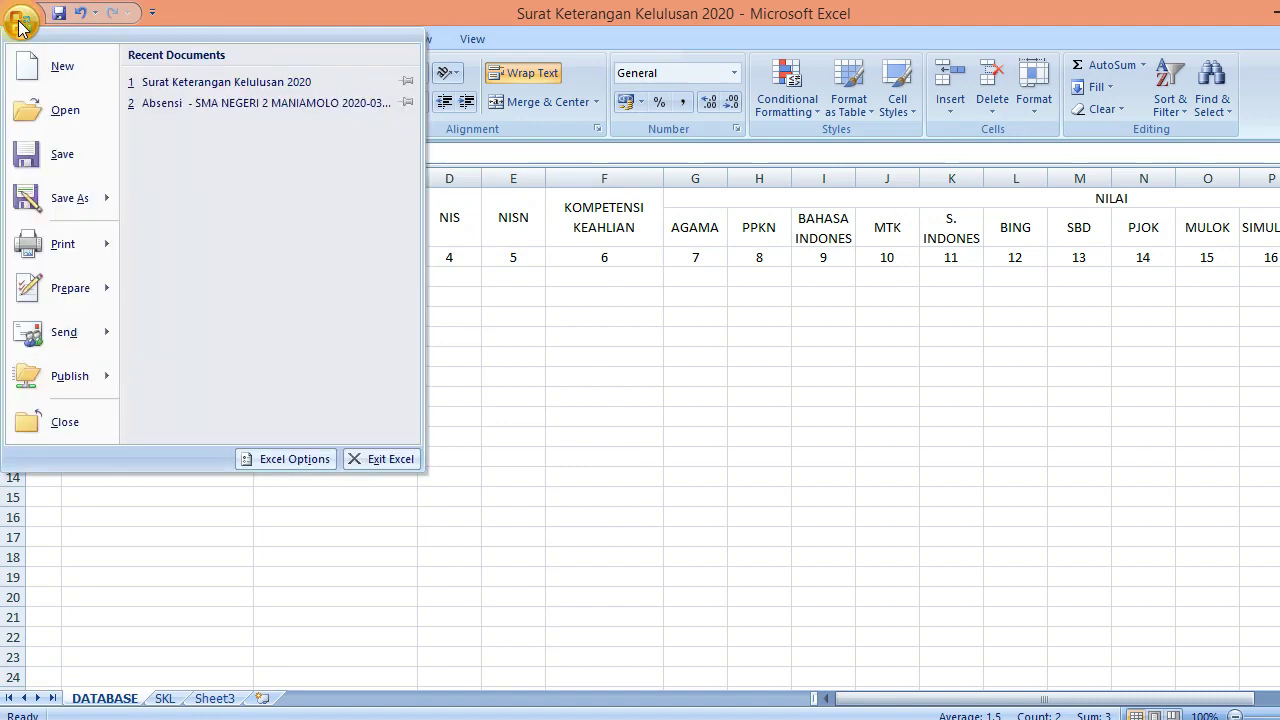
pyautogui.click(322, 460)
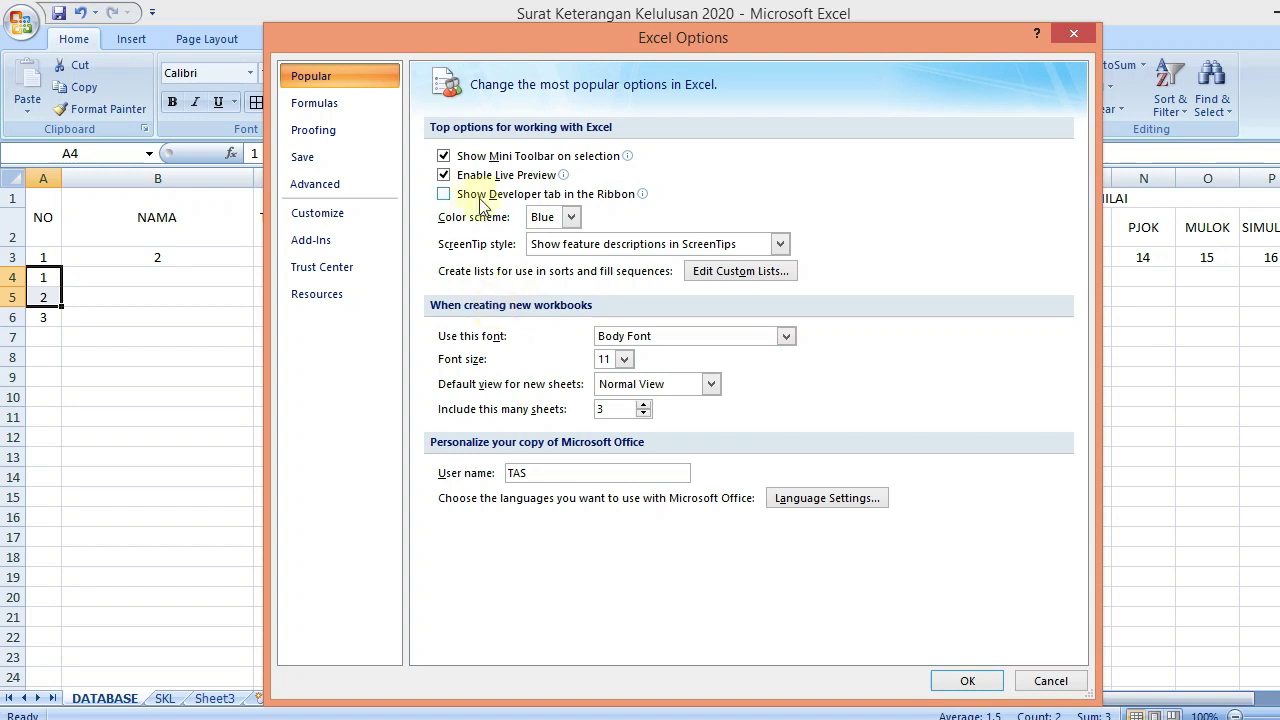
pyautogui.click(311, 188)
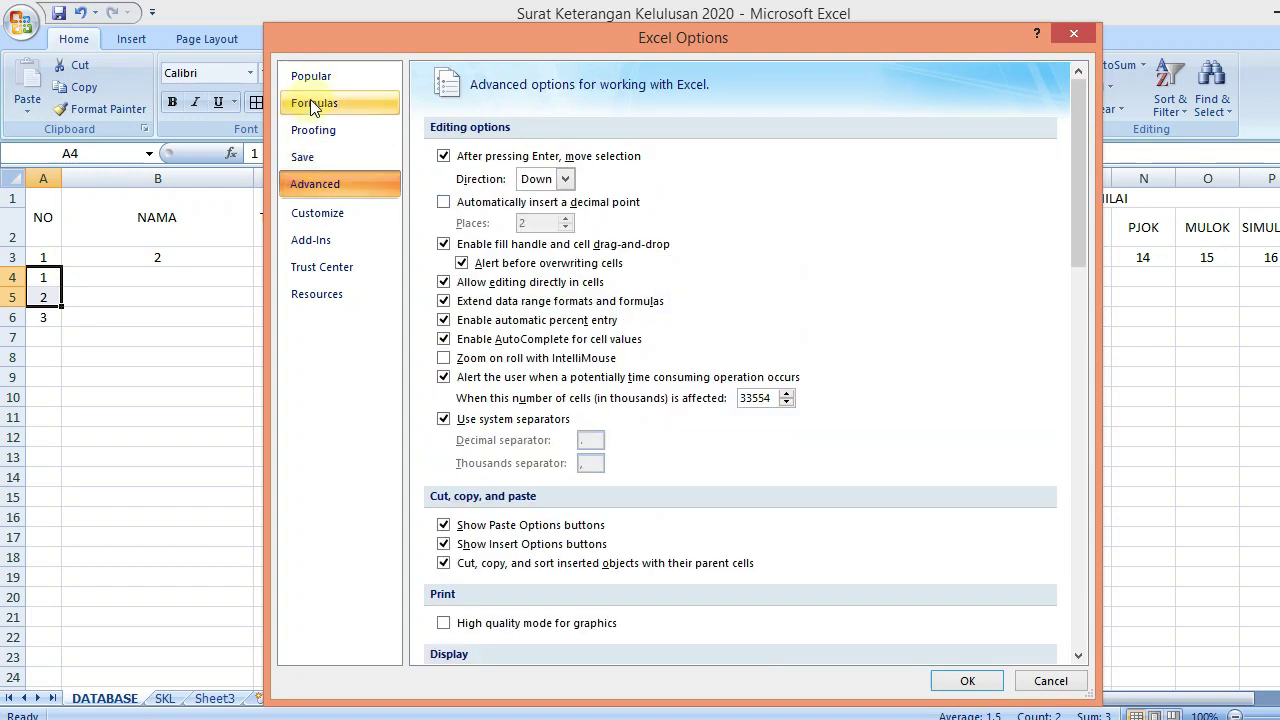
pyautogui.click(314, 103)
pyautogui.click(313, 77)
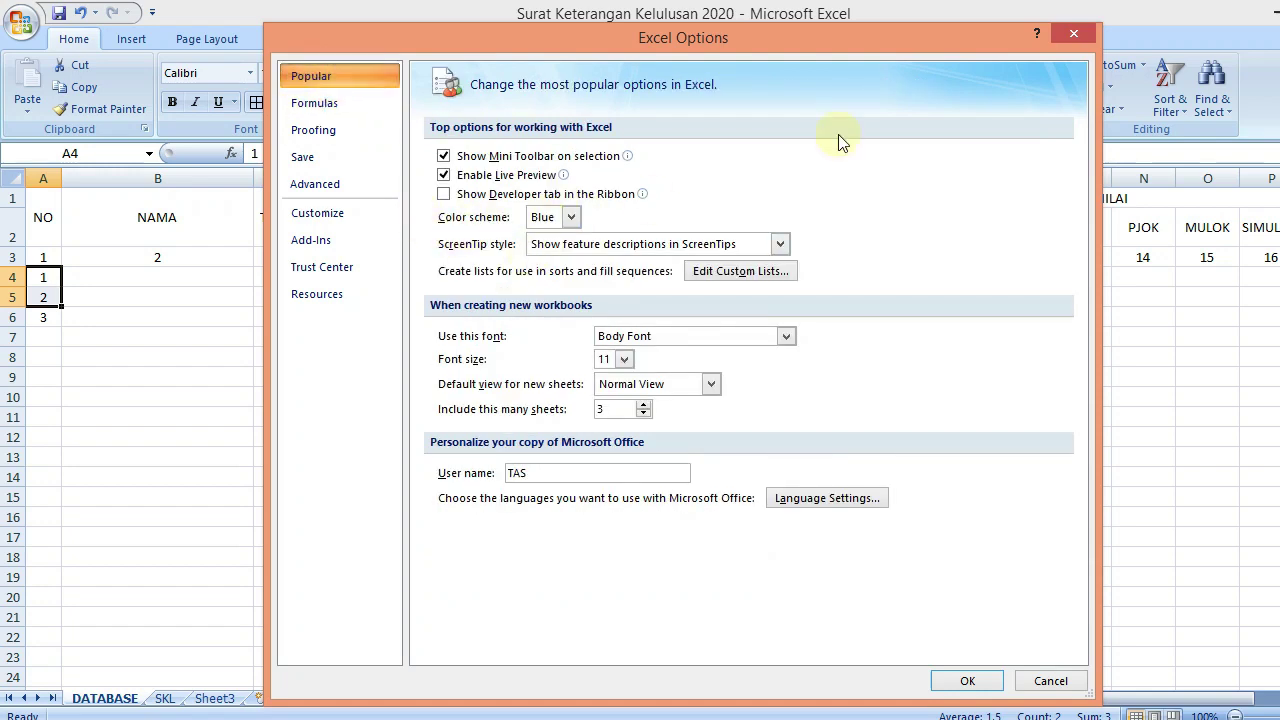
pyautogui.click(1075, 36)
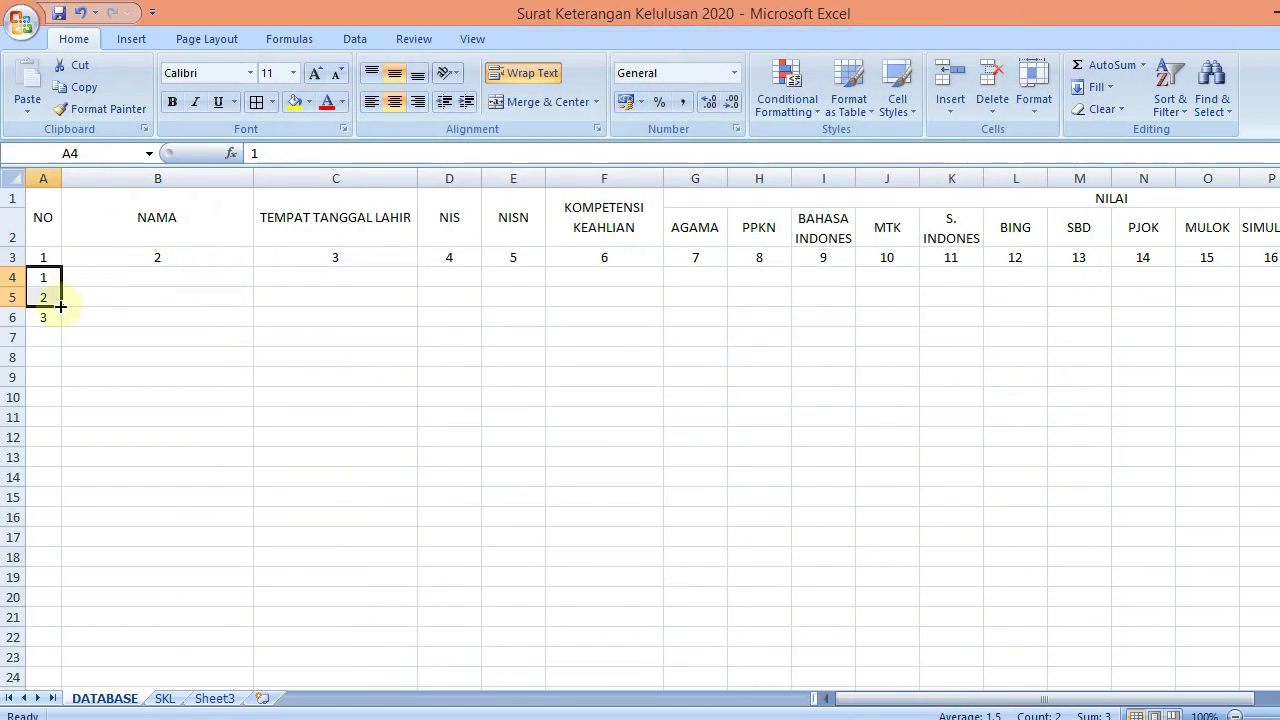
# Extend the NO numbering down to A13, then apply All Borders to A1:T13
pyautogui.moveTo(61, 307); pyautogui.dragTo(49, 462)
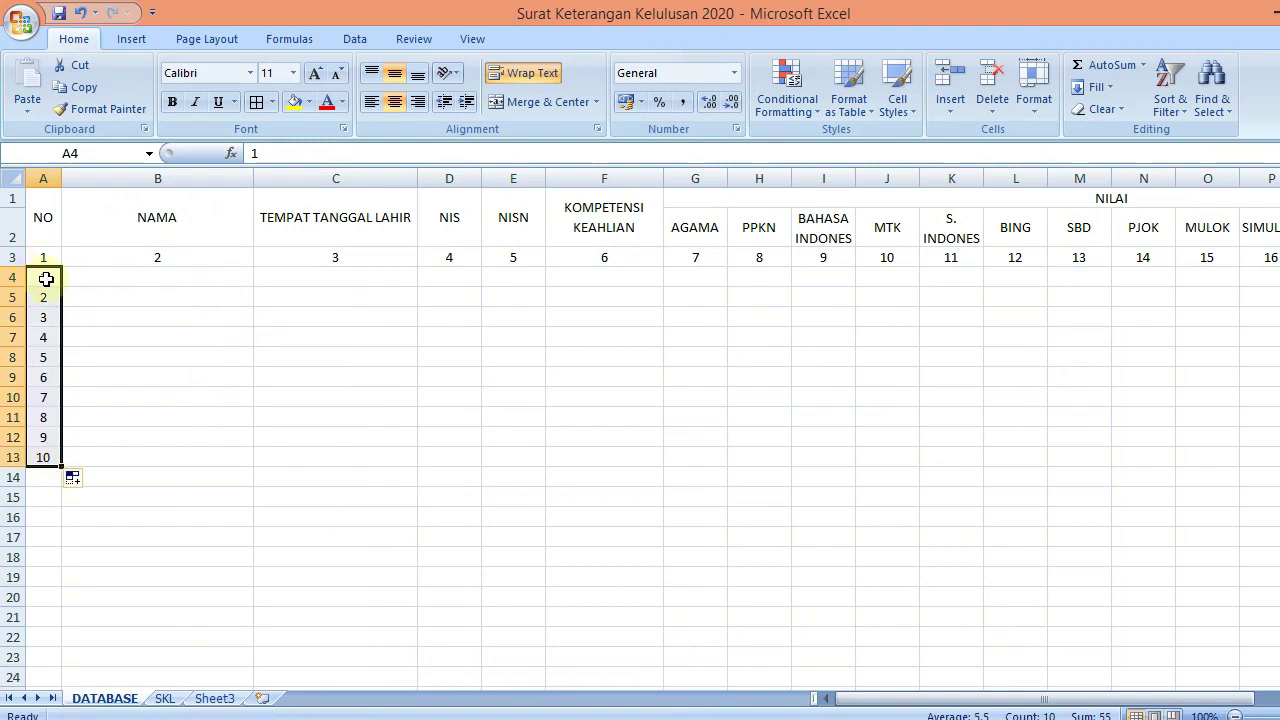
pyautogui.moveTo(46, 224); pyautogui.dragTo(684, 465)
pyautogui.moveTo(929, 698); pyautogui.dragTo(745, 698)
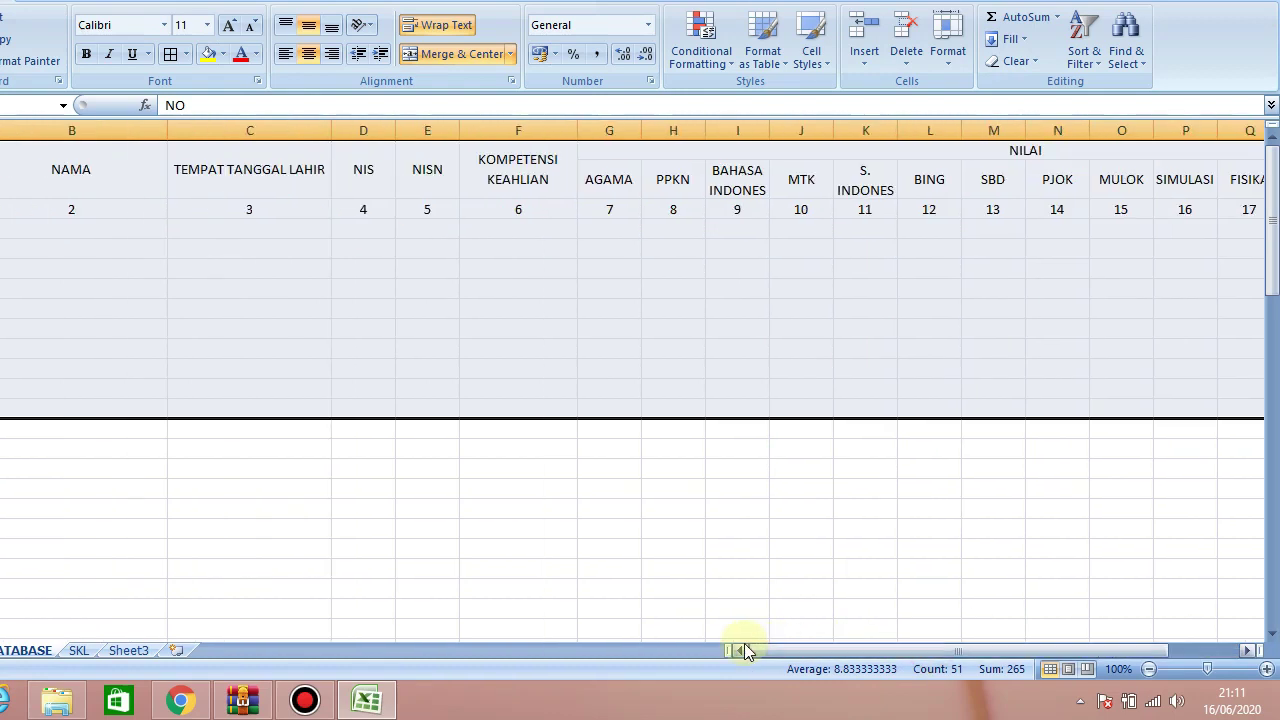
pyautogui.click(170, 53)
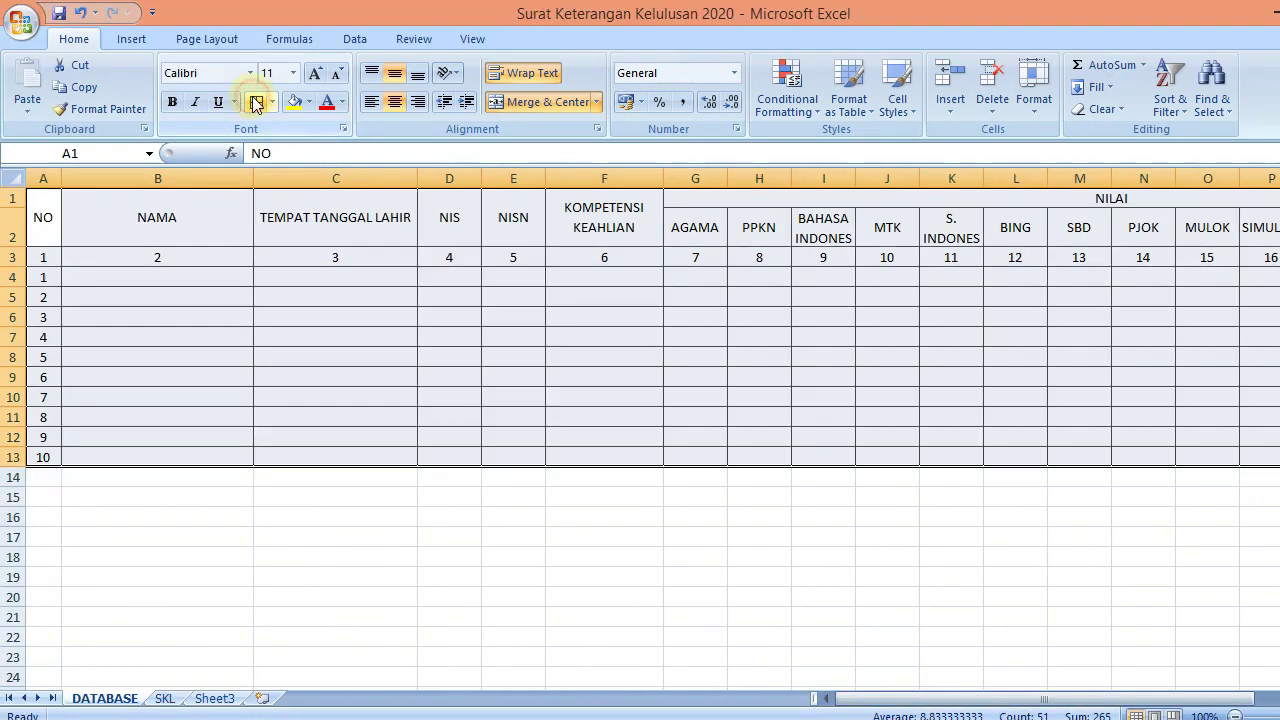
pyautogui.click(183, 278)
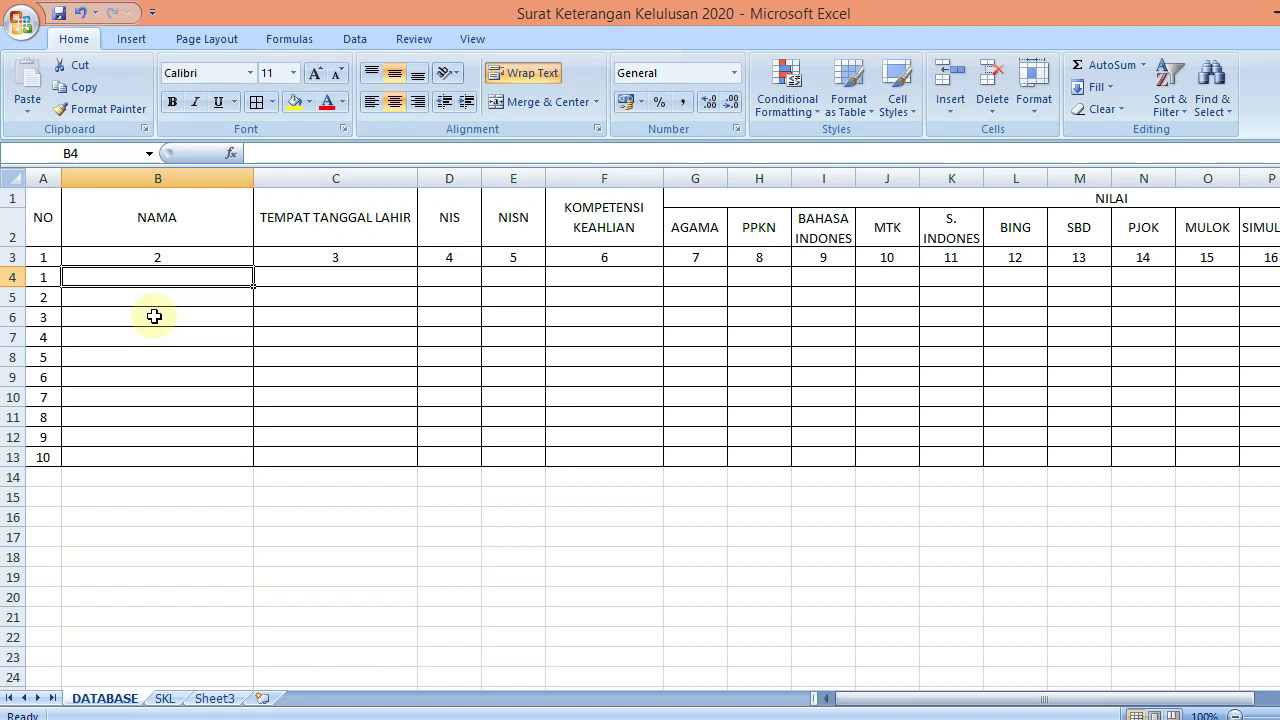
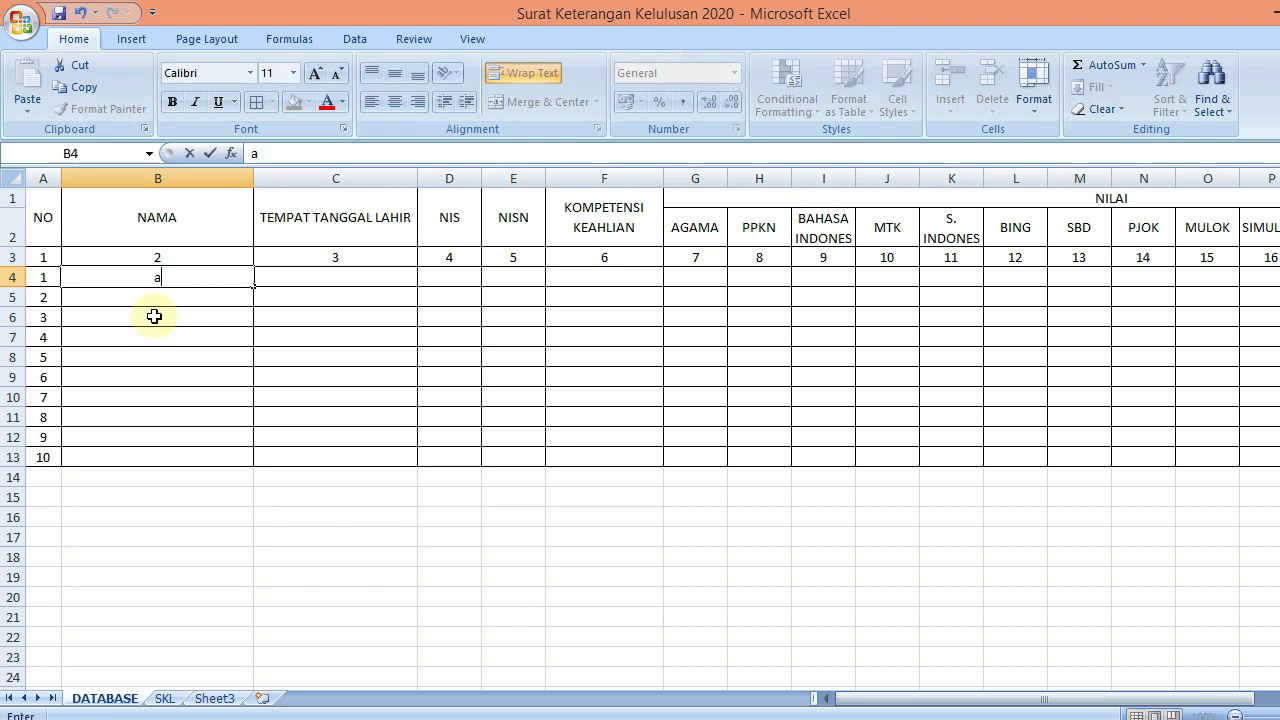
# Enter the first student's full name in B4
pyautogui.press('BackSpace')
pyautogui.press('BackSpace')
pyautogui.press('BackSpace')
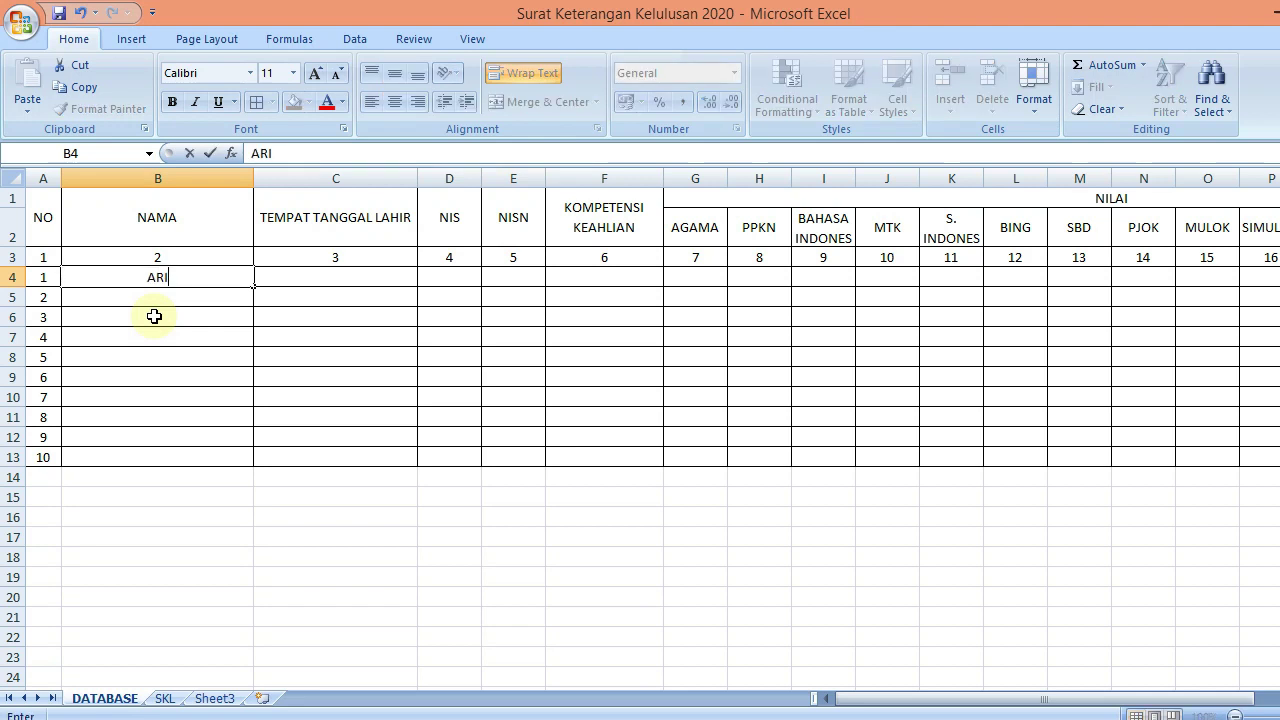
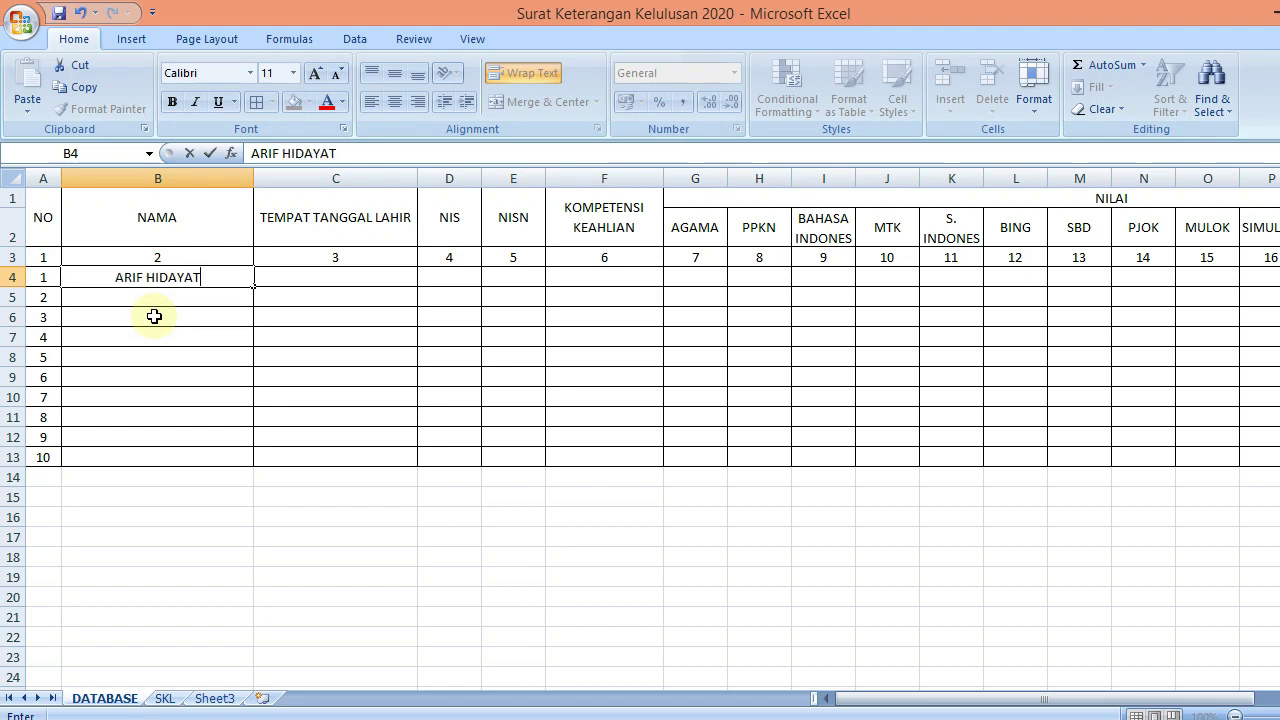
pyautogui.press('Return')
pyautogui.press('Up')
pyautogui.press('Right')
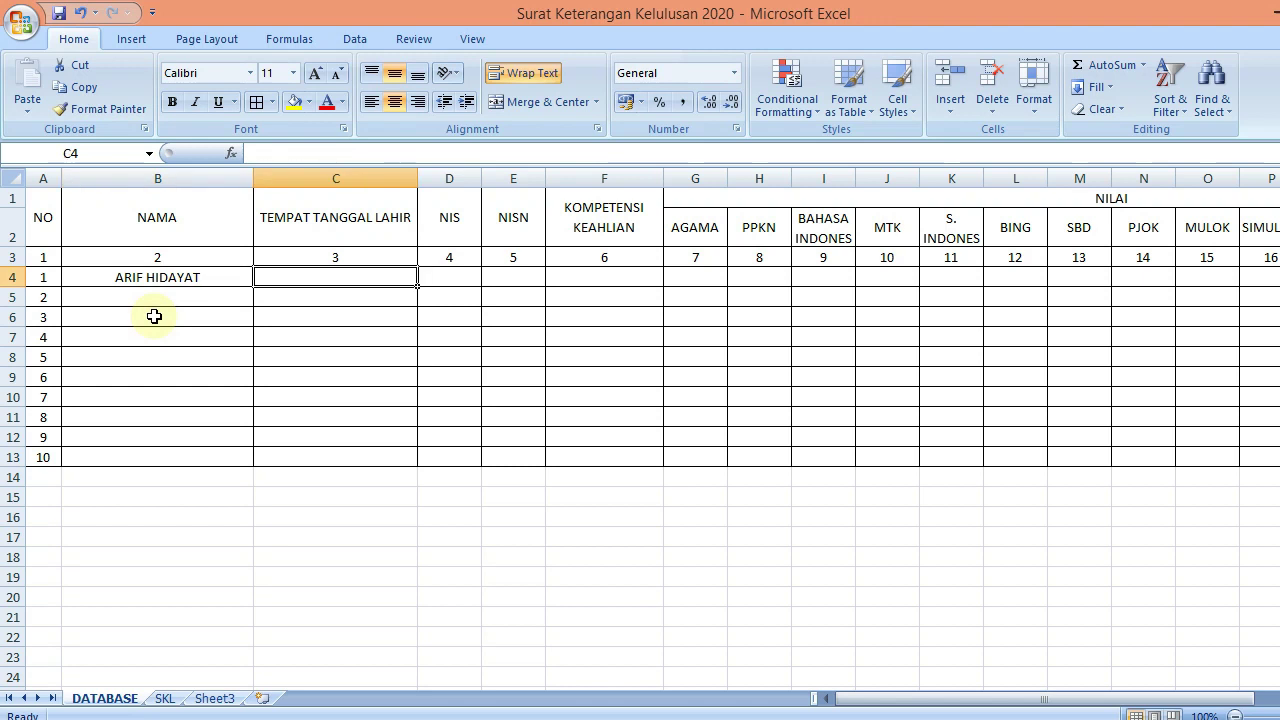
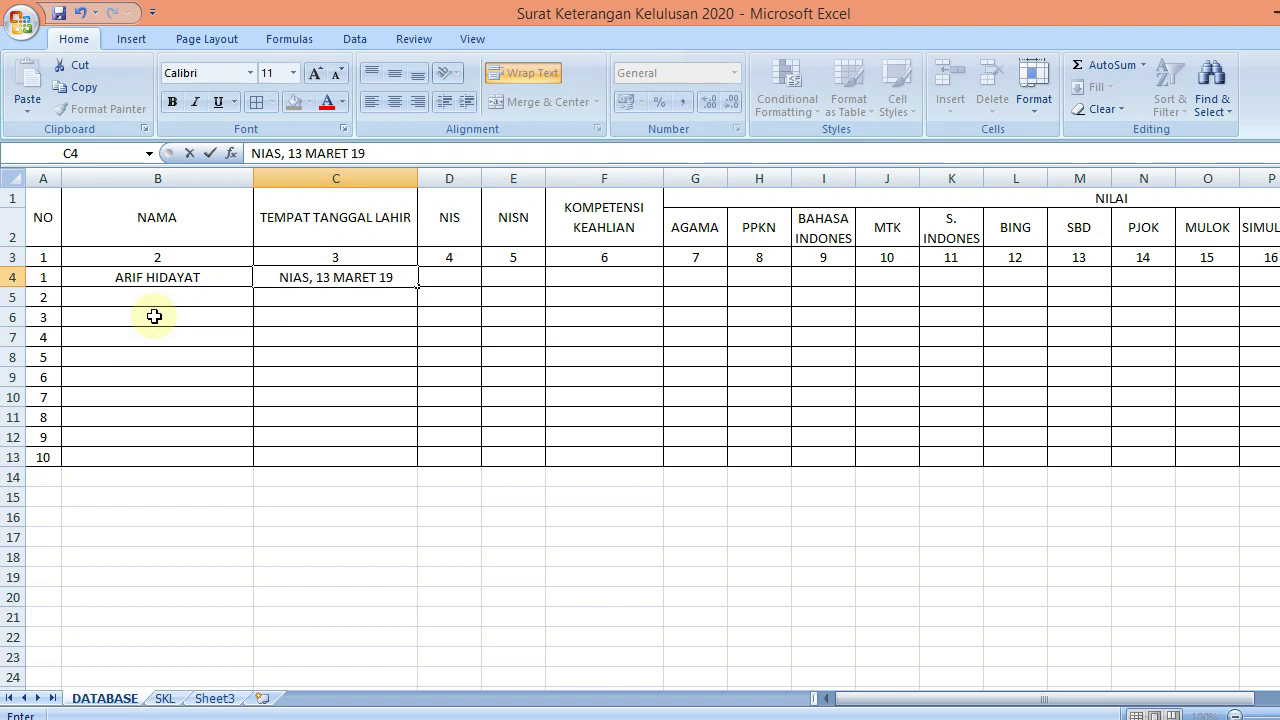
pyautogui.press('BackSpace')
pyautogui.press('BackSpace')
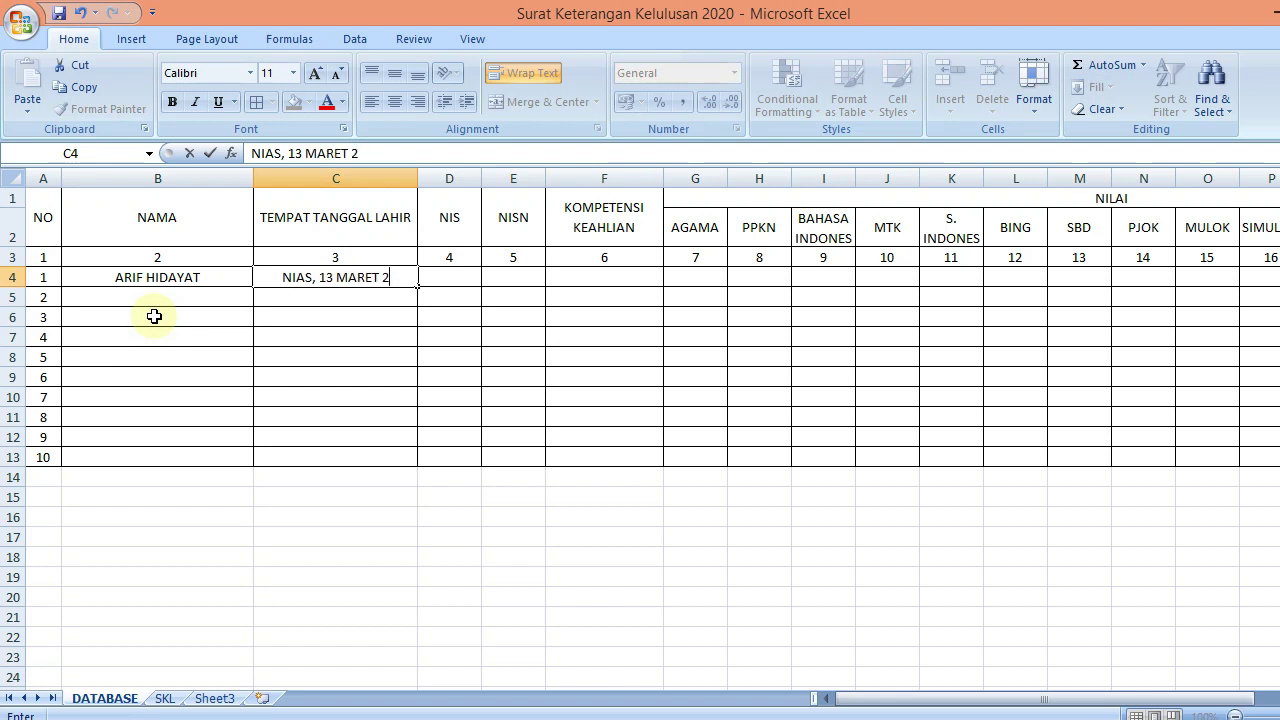
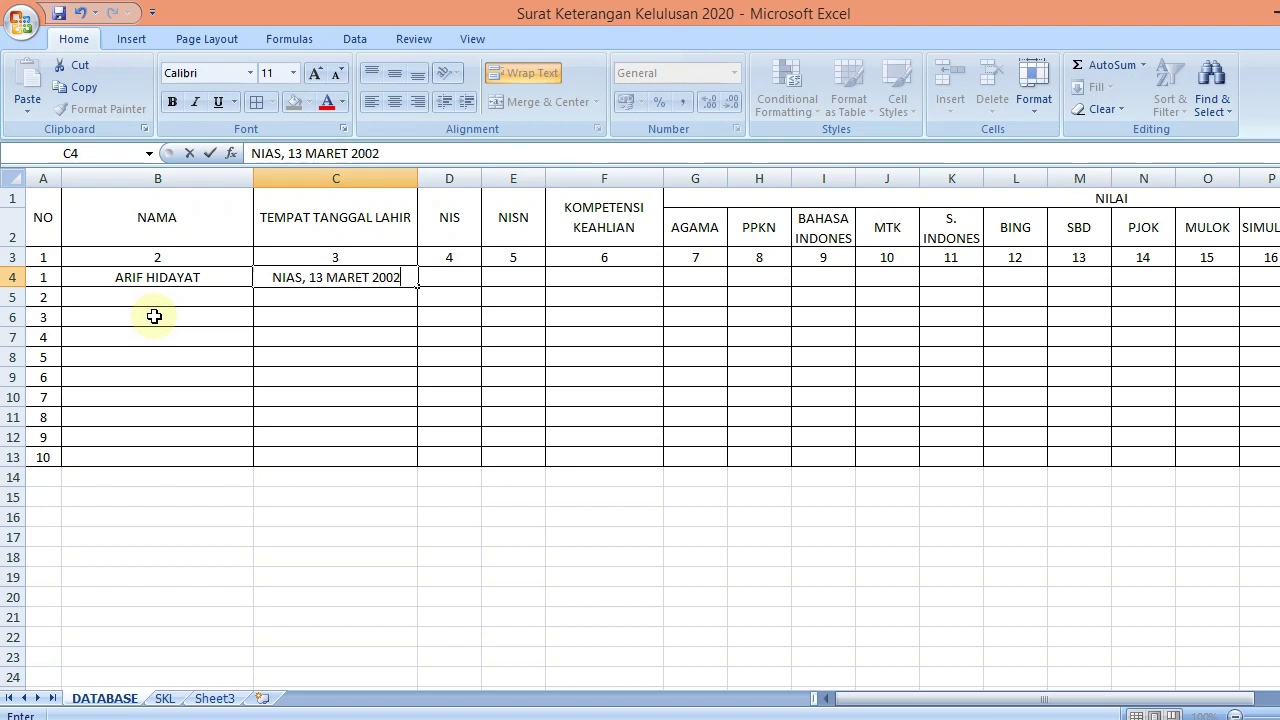
pyautogui.press('Tab')
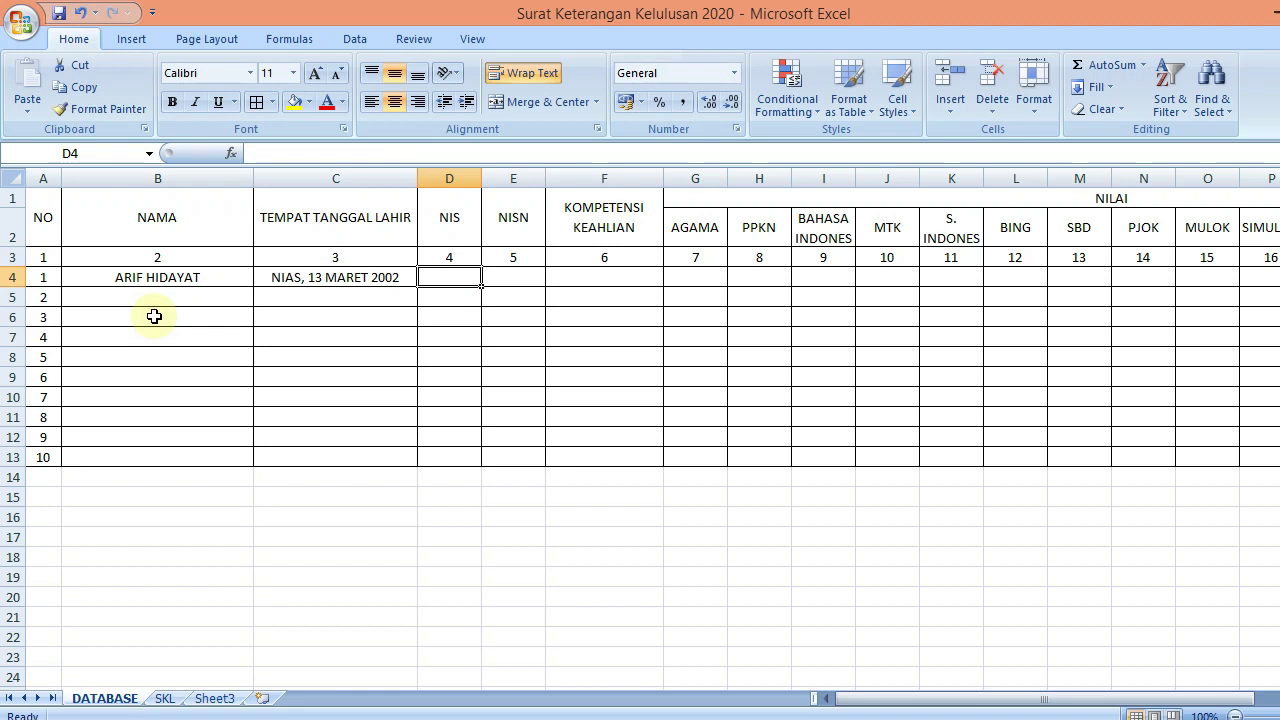
# Enter the first student's NIS in D4 and begin an apostrophe-prefixed NISN in E4
pyautogui.write('33')
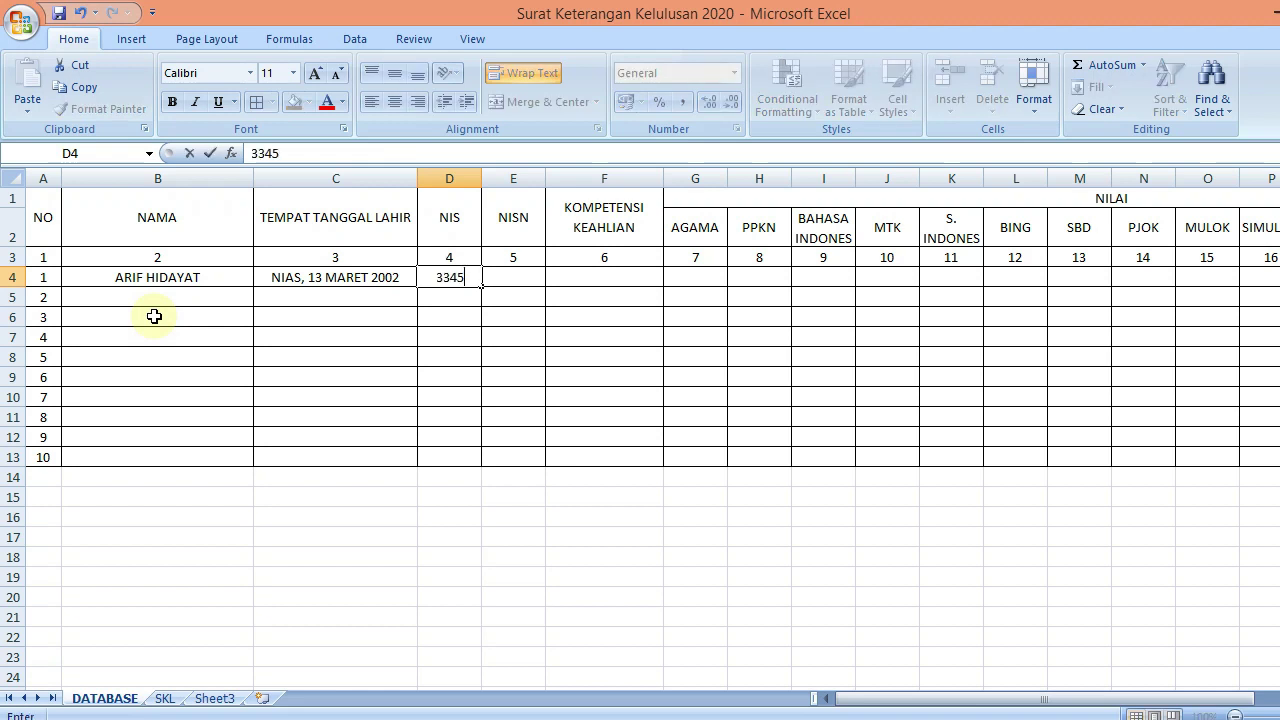
pyautogui.write('45')
pyautogui.hotkey('ctrl', 'Return')
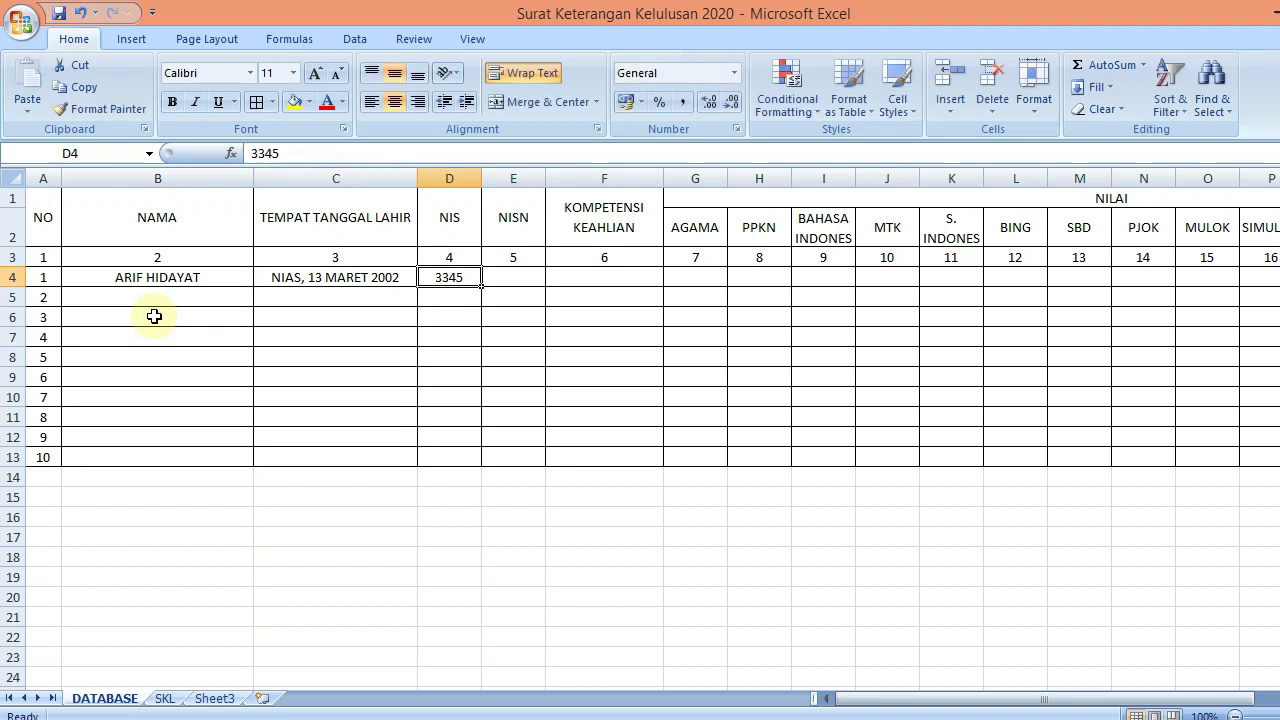
pyautogui.press('Right')
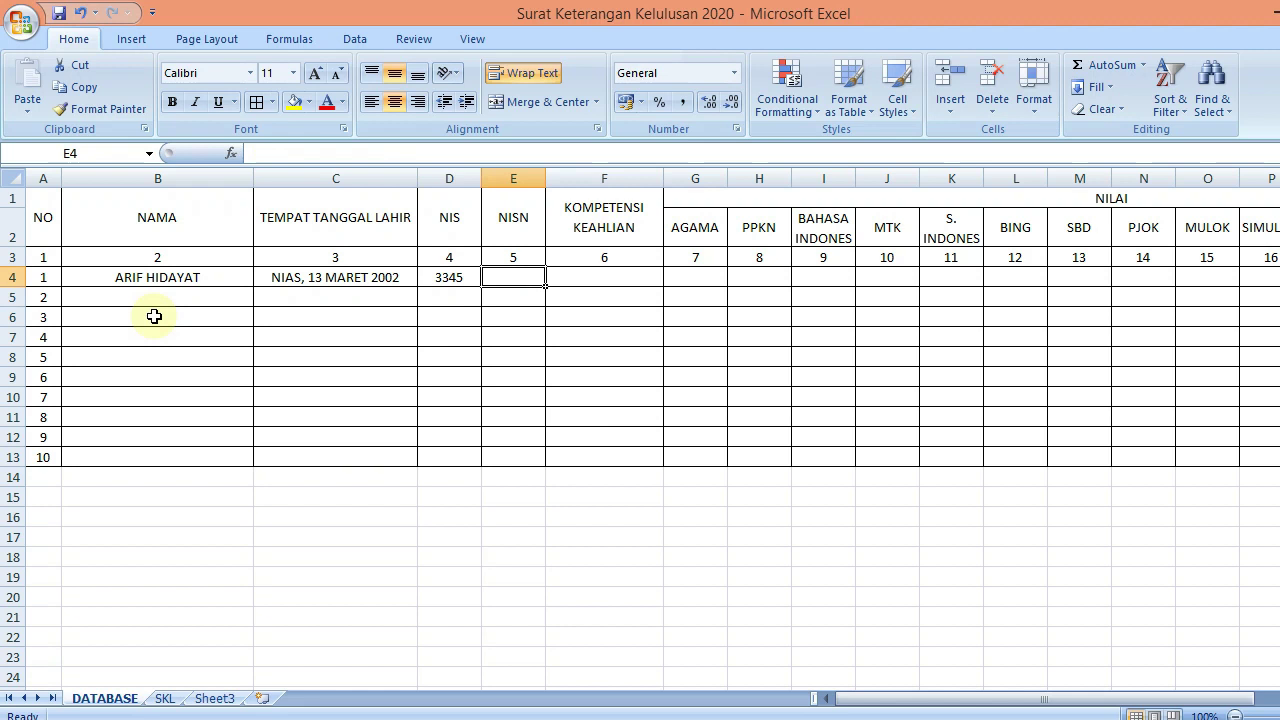
pyautogui.write("'000")
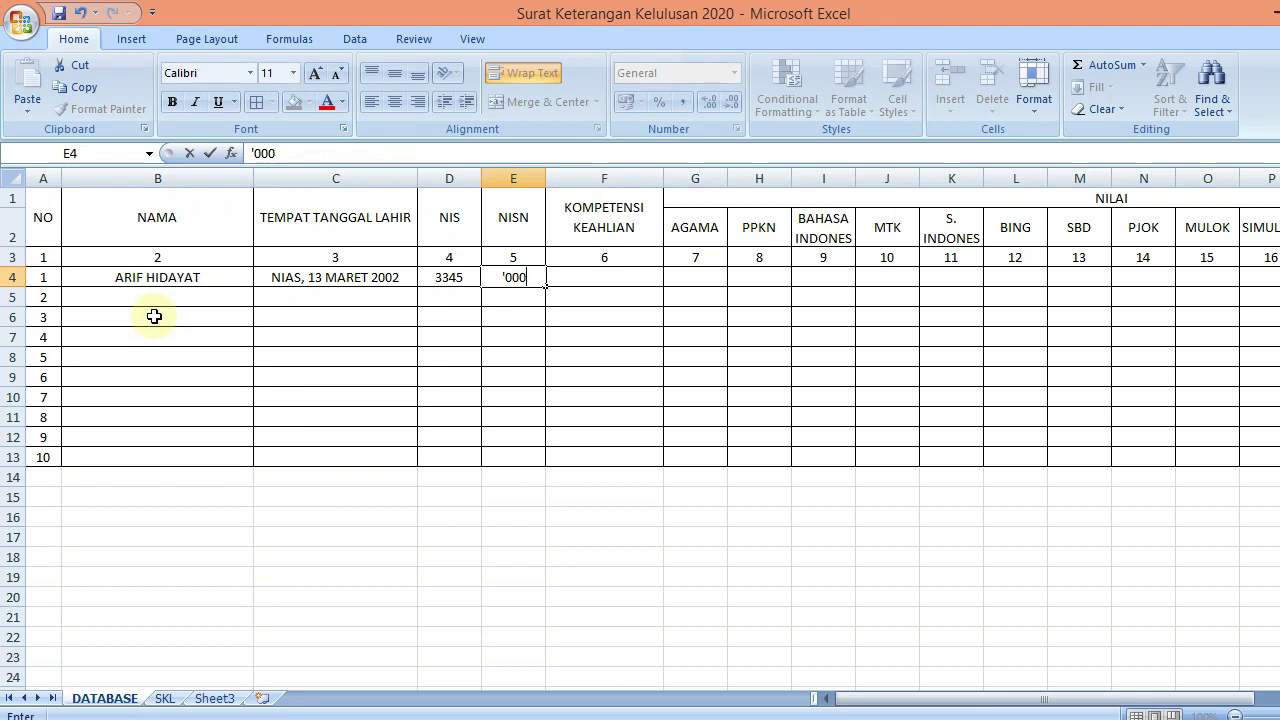
# Finish the text-format NISN in E4, widen column E to fit it, and restore row 4's height
pyautogui.press('Return')
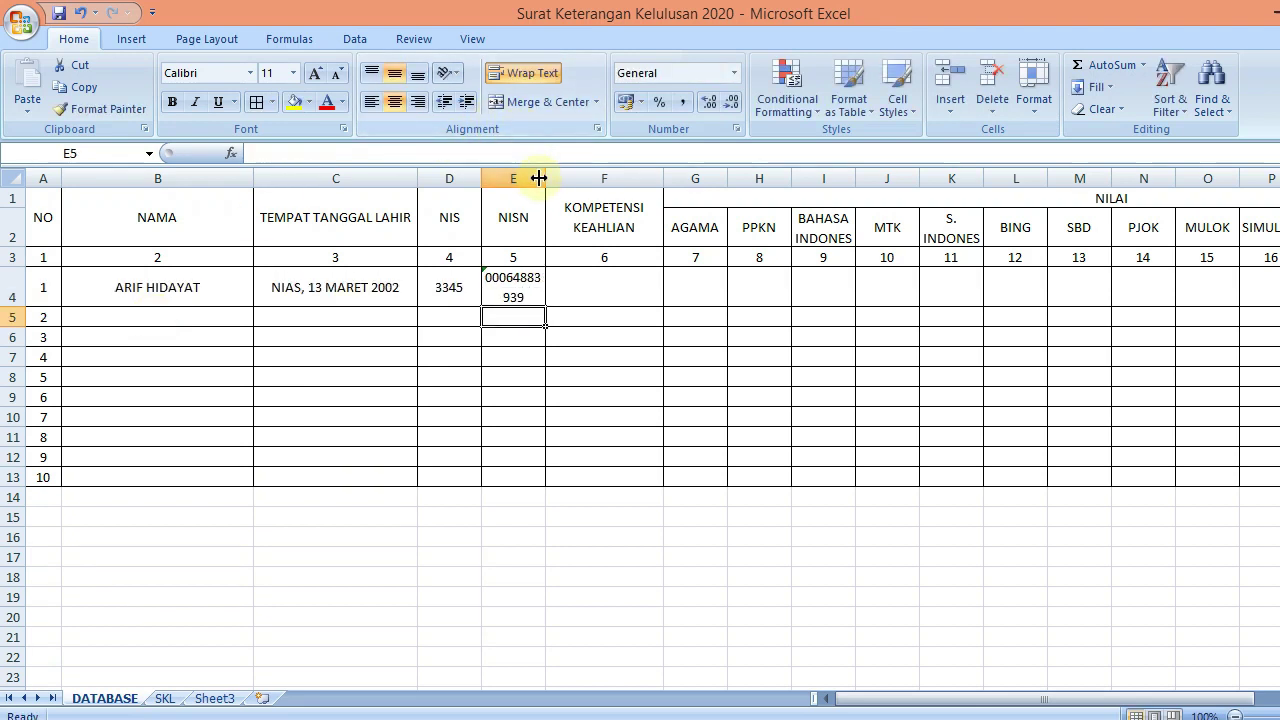
pyautogui.moveTo(550, 179); pyautogui.dragTo(565, 179)
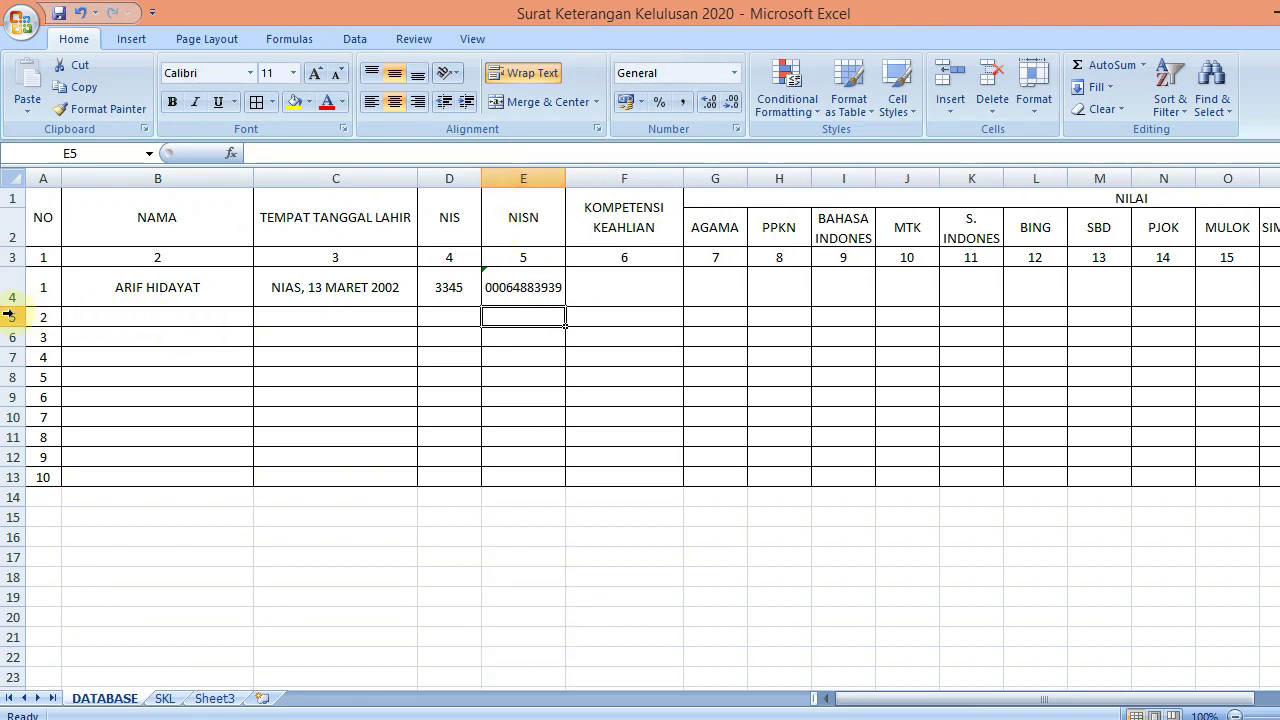
pyautogui.moveTo(13, 305)
pyautogui.mouseDown()
pyautogui.moveTo(12, 321)
pyautogui.moveTo(12, 289)
pyautogui.mouseUp()
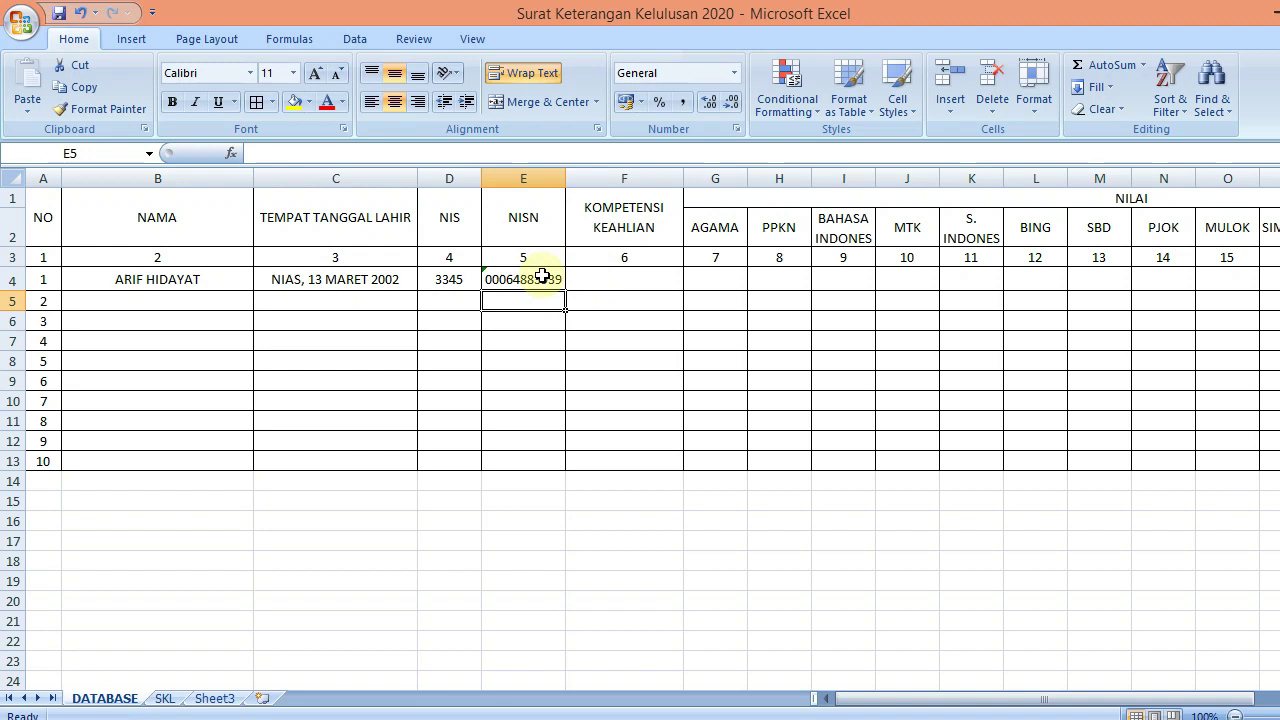
pyautogui.click(541, 277)
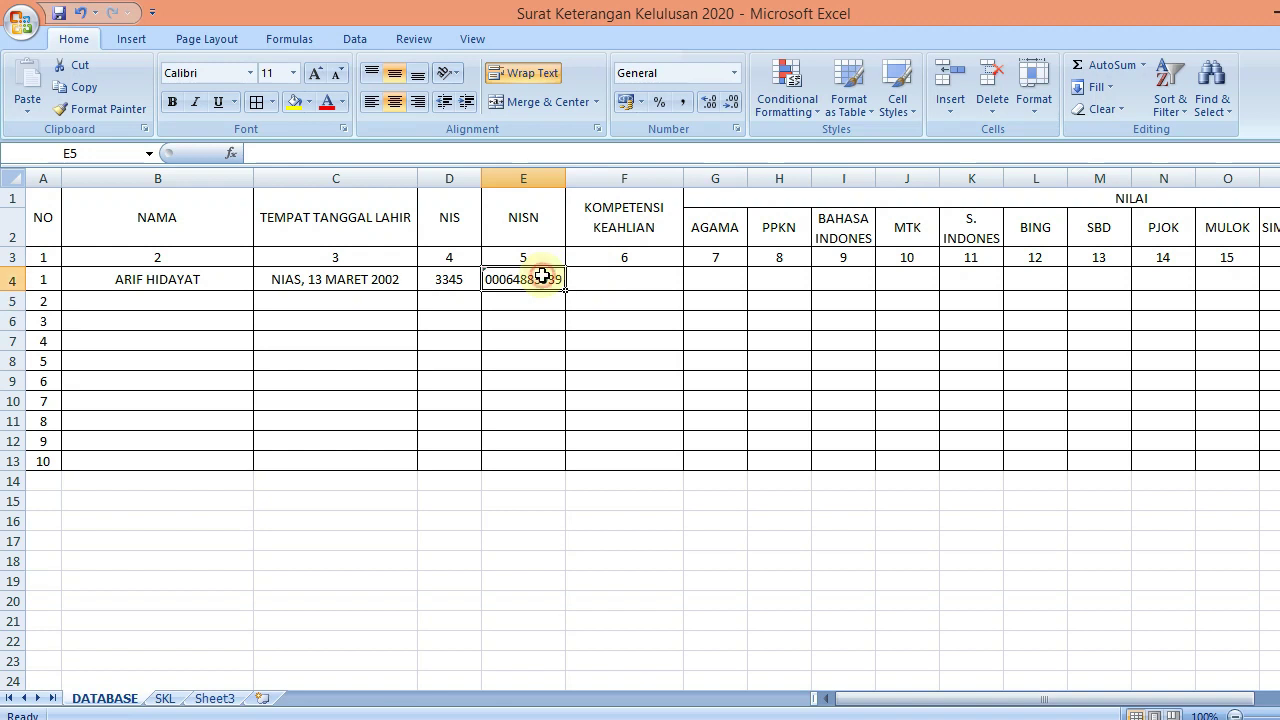
pyautogui.click(606, 277)
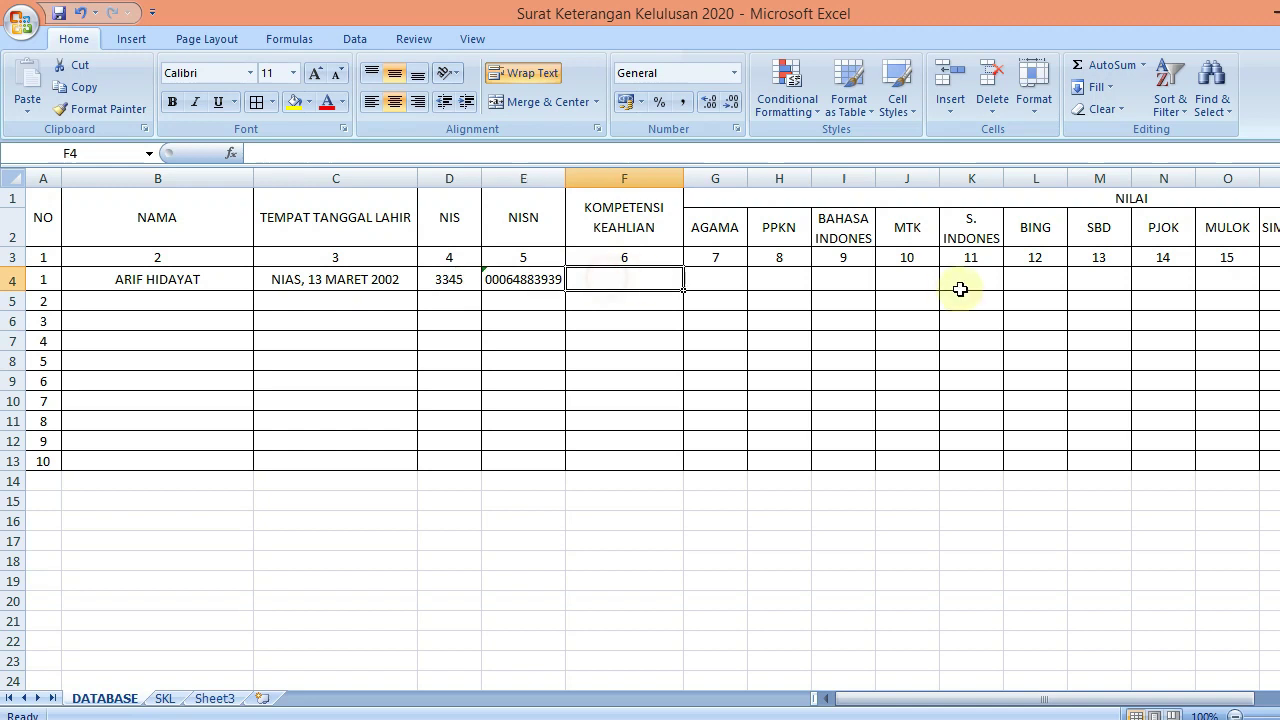
# Enter Teknik Komputer dan Jaringan as the first student's competency in F4
pyautogui.write('Teknik Komp')
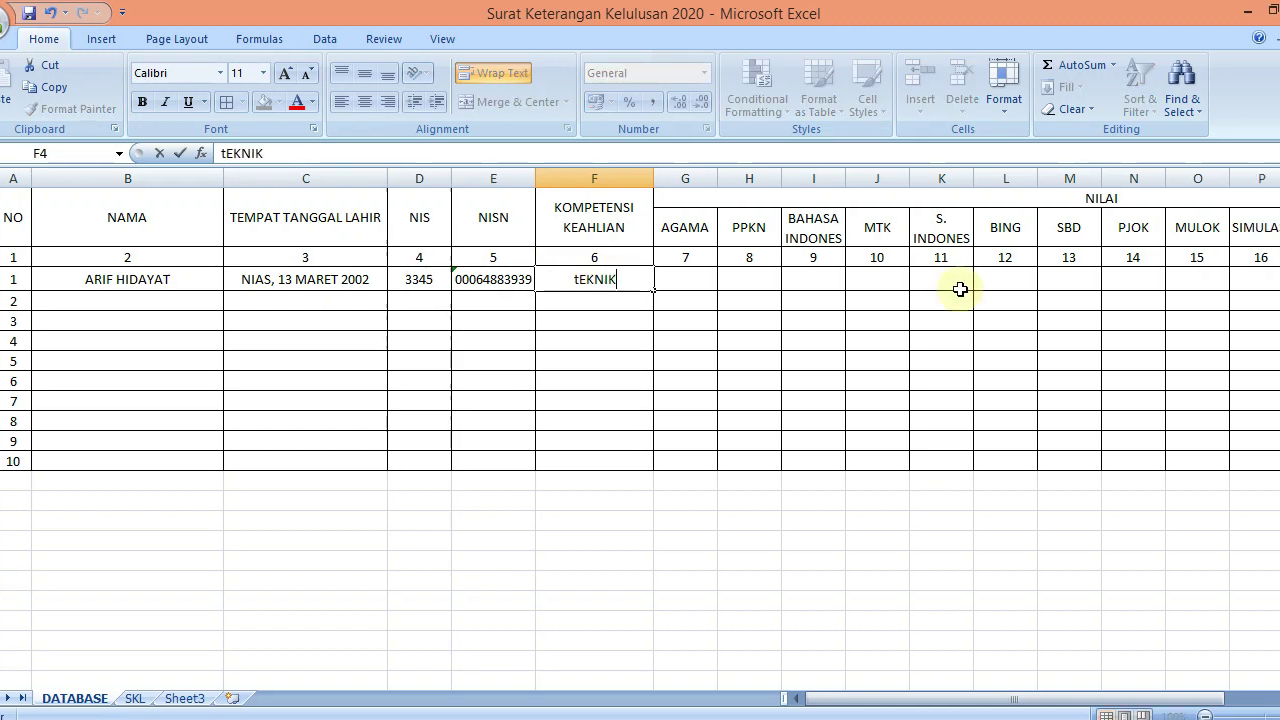
pyautogui.write('uter dan Jarign')
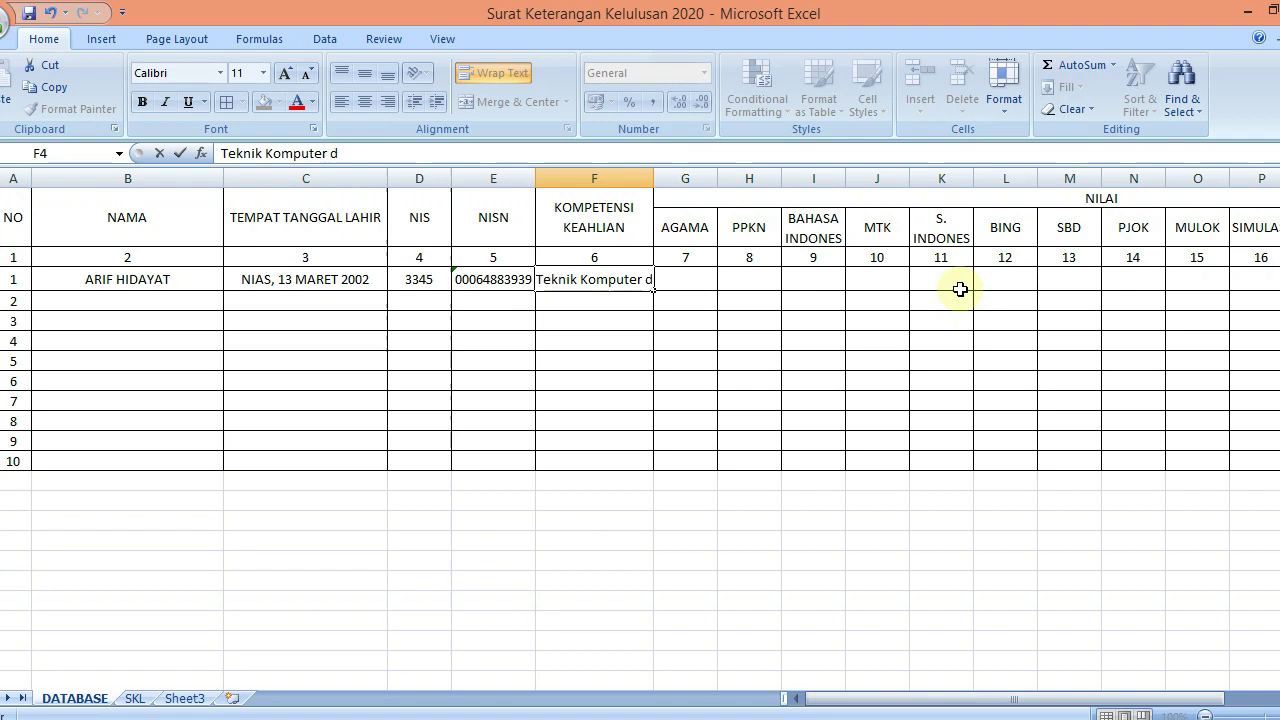
pyautogui.press('BackSpace')
pyautogui.press('BackSpace')
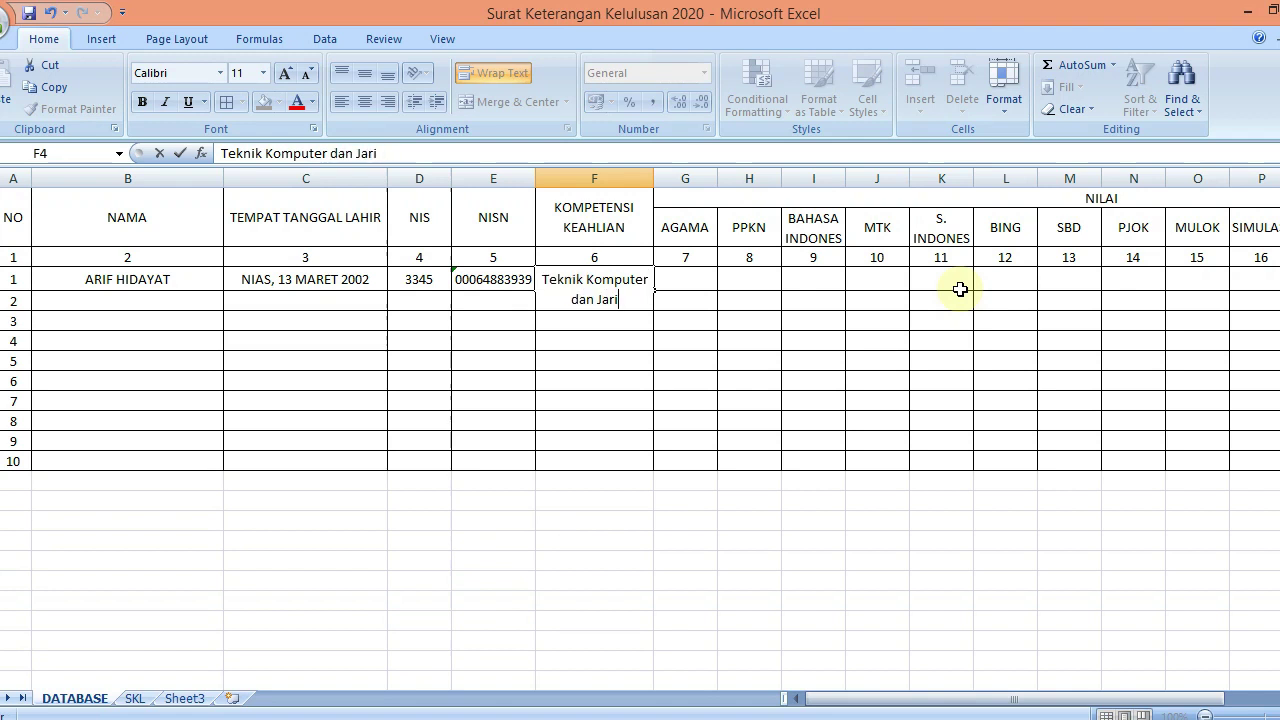
pyautogui.write('ngan')
pyautogui.press('Tab')
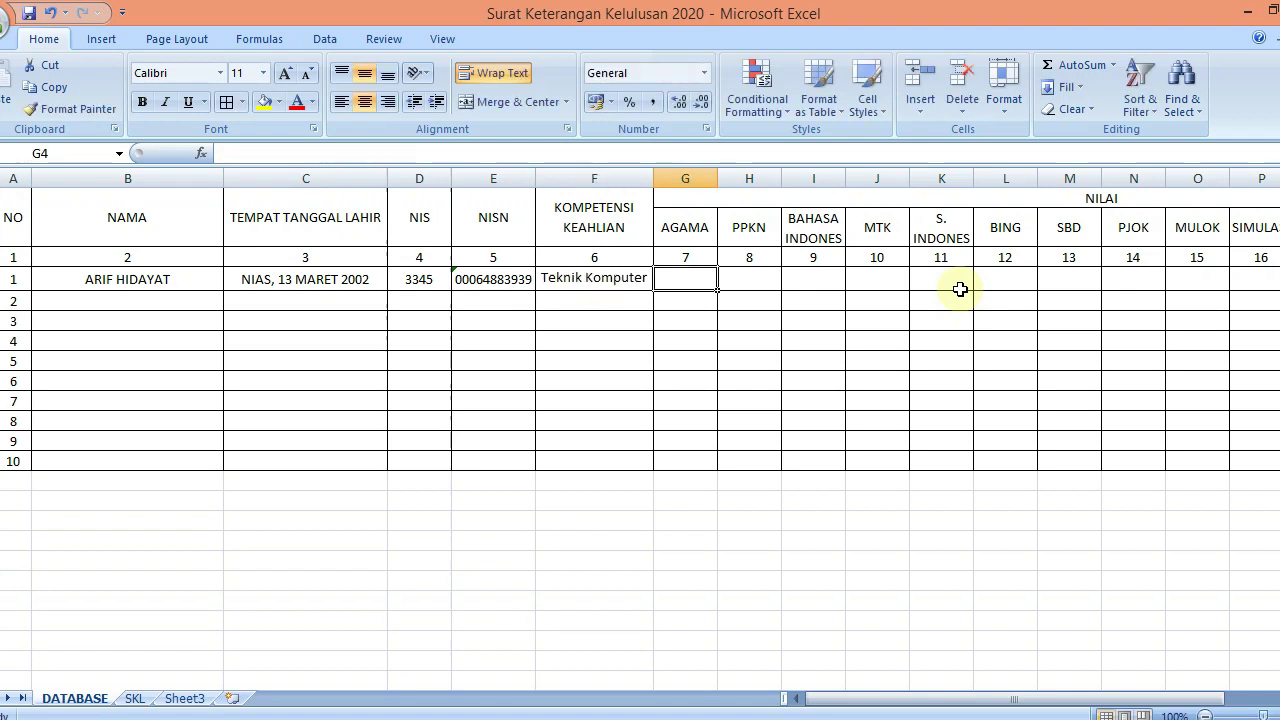
# Enter the first seven scores 80, 76, 87, 65, 87, 75, 76 in G4:M4
pyautogui.write('80')
pyautogui.press('Tab')
pyautogui.write('76')
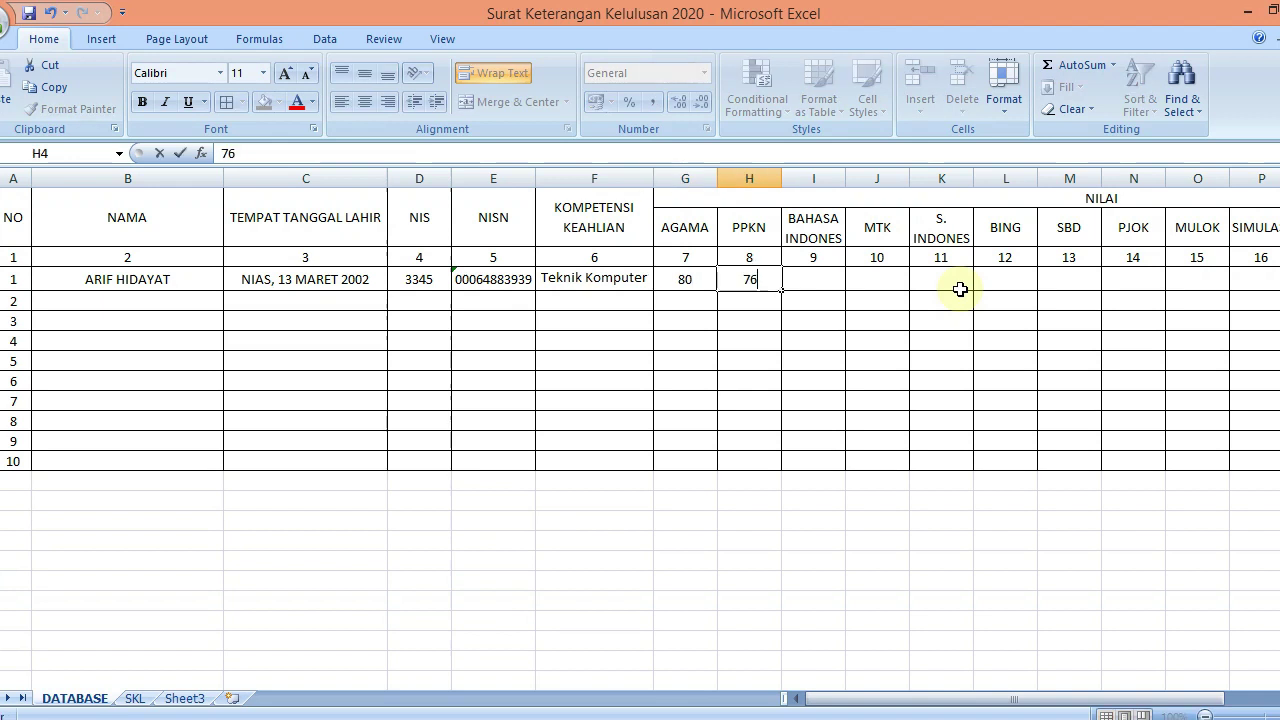
pyautogui.press('Tab')
pyautogui.write('87')
pyautogui.press('Tab')
pyautogui.write('65')
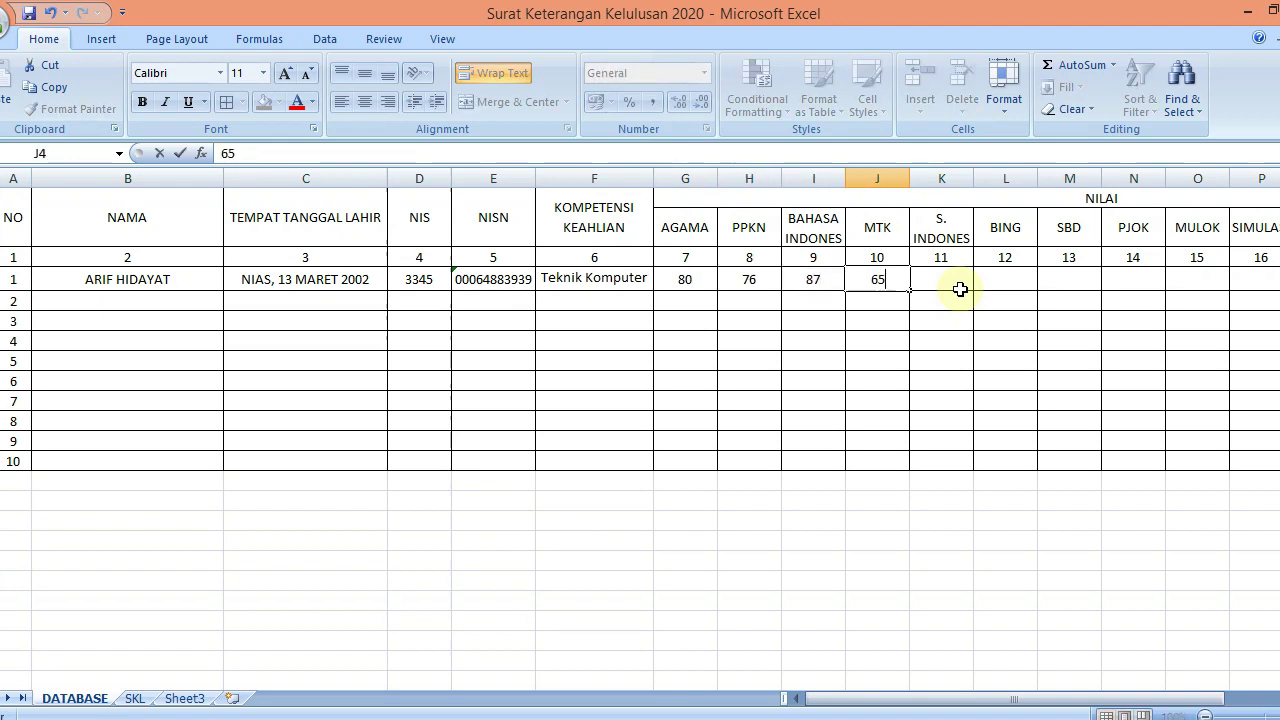
pyautogui.press('Tab')
pyautogui.write('87')
pyautogui.press('Tab')
pyautogui.write('75')
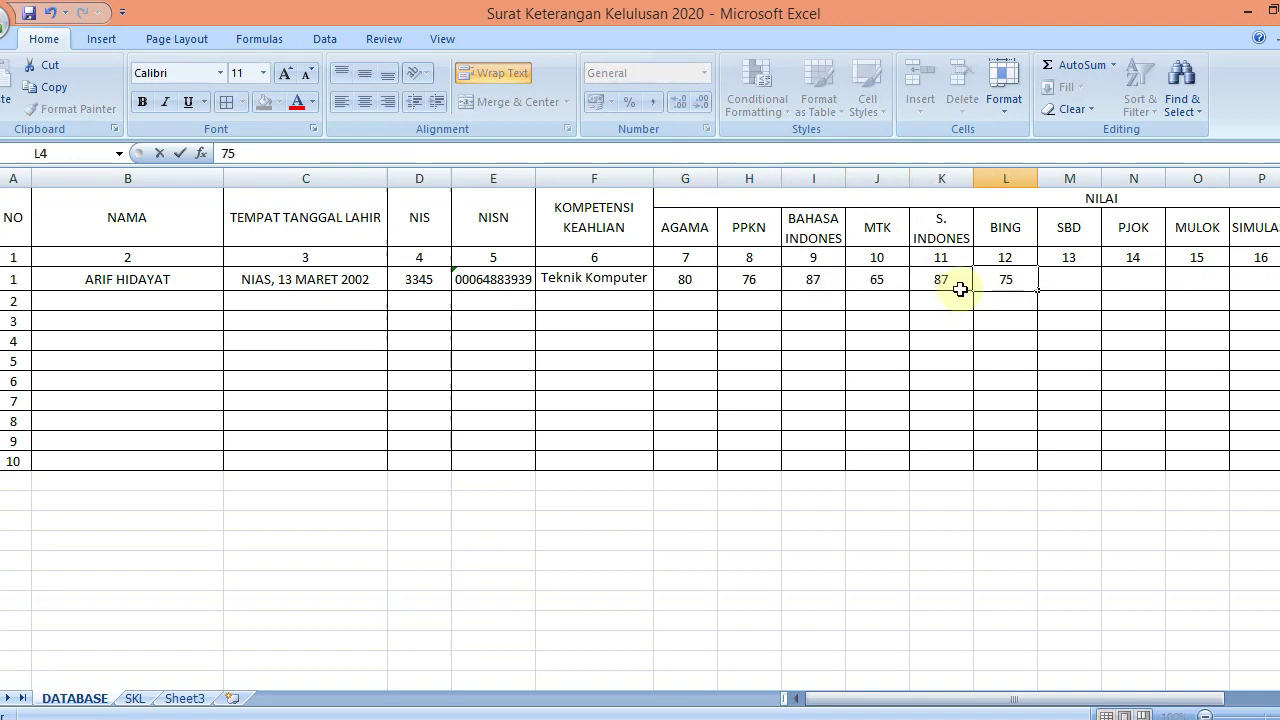
pyautogui.press('Tab')
pyautogui.write('76')
pyautogui.press('Tab')
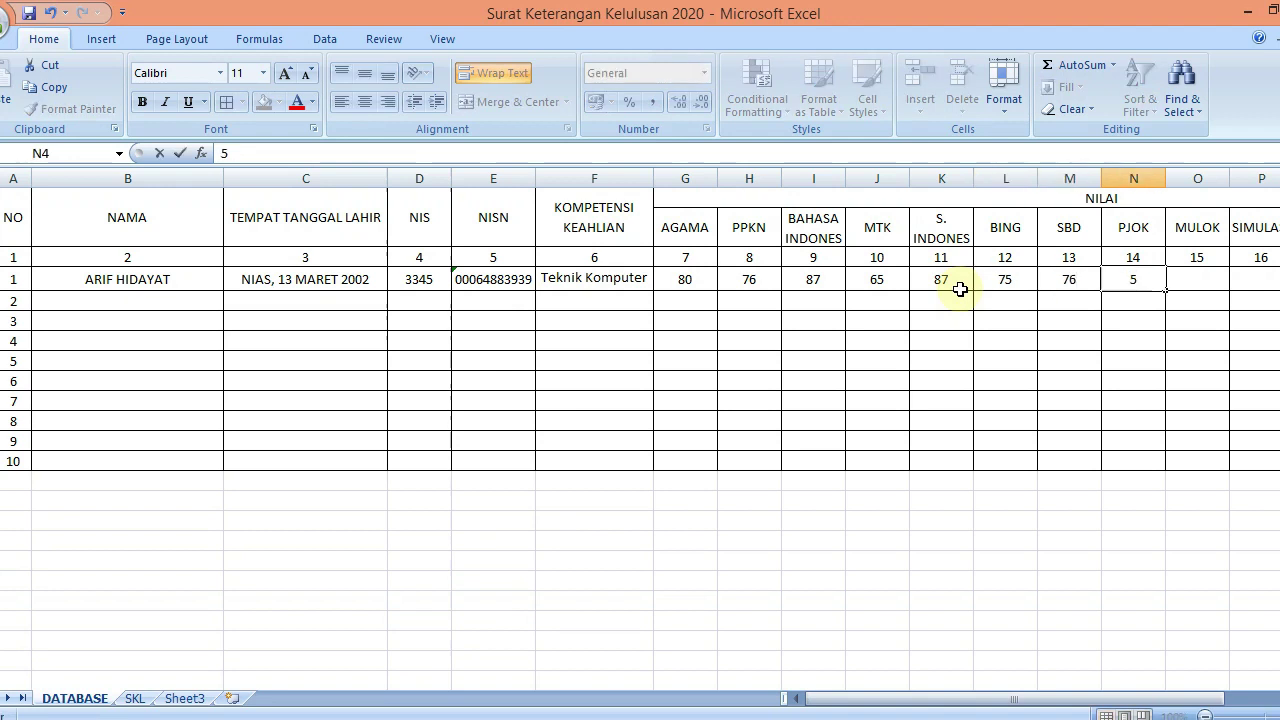
# Enter the remaining scores 55, 67, 67, 87, 87, 64, 65 in N4:T4
pyautogui.press('Tab')
pyautogui.press('Tab')
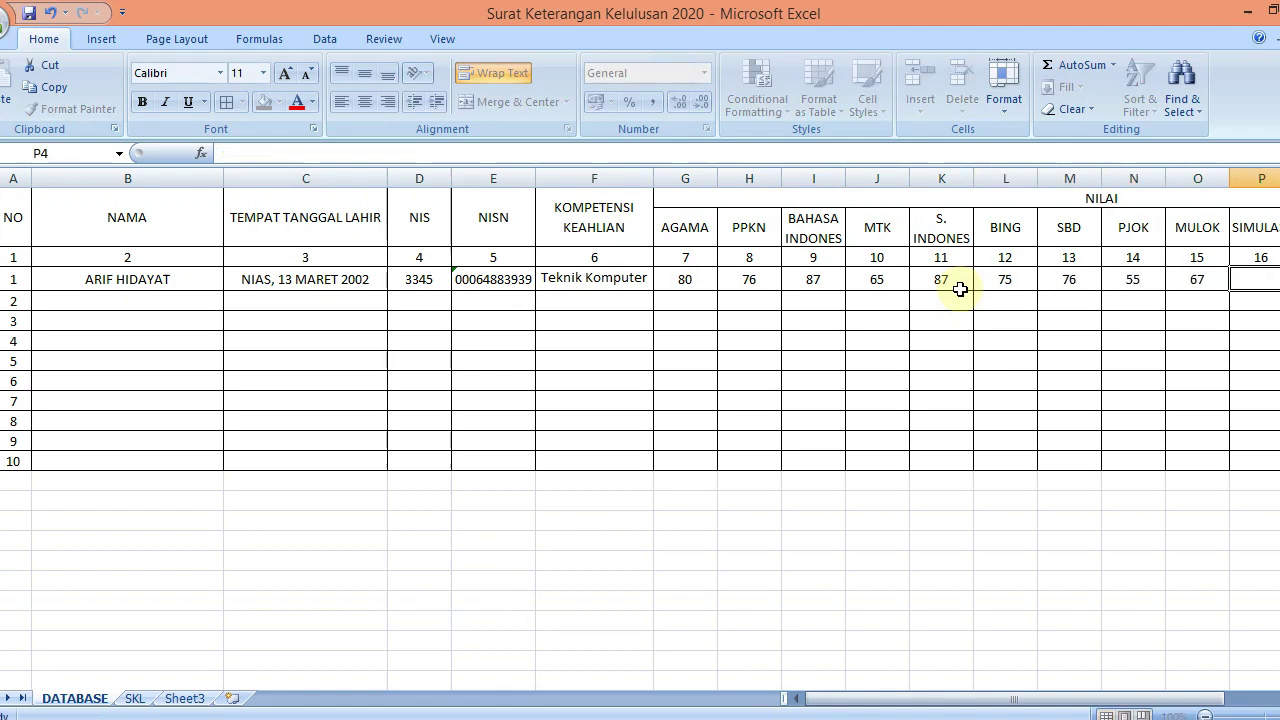
pyautogui.press('Tab')
pyautogui.press('Tab')
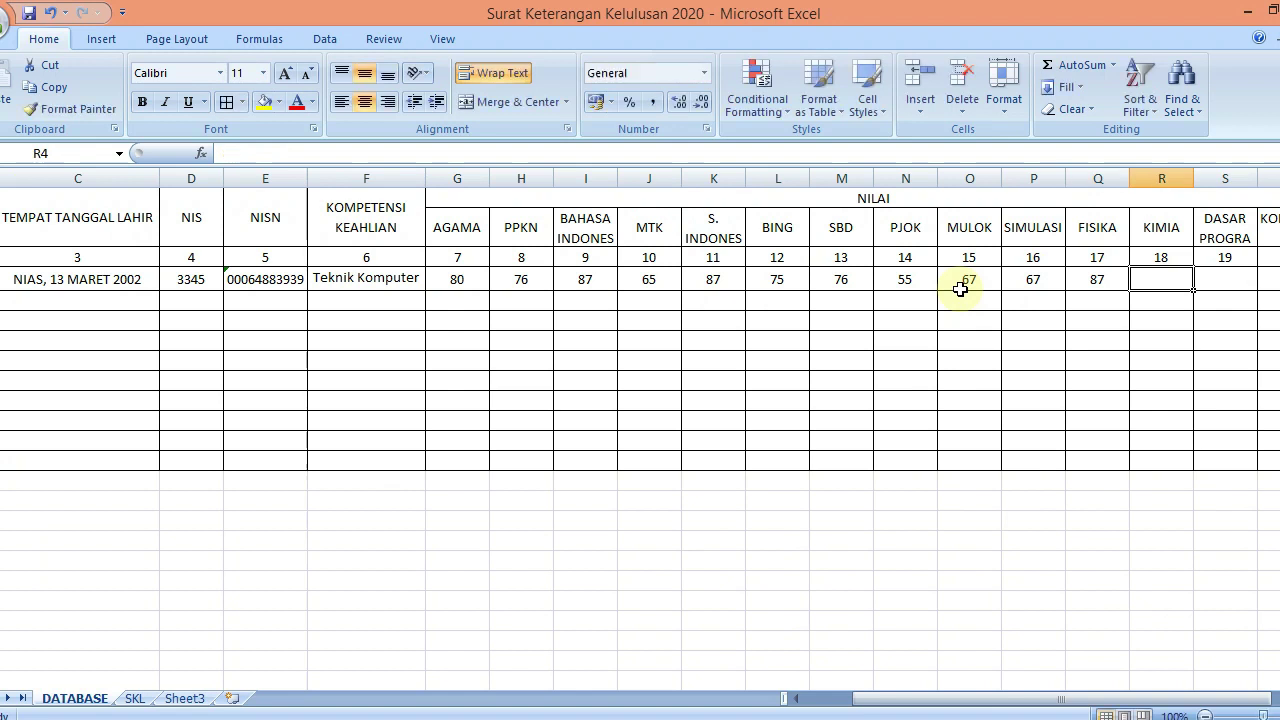
pyautogui.press('Tab')
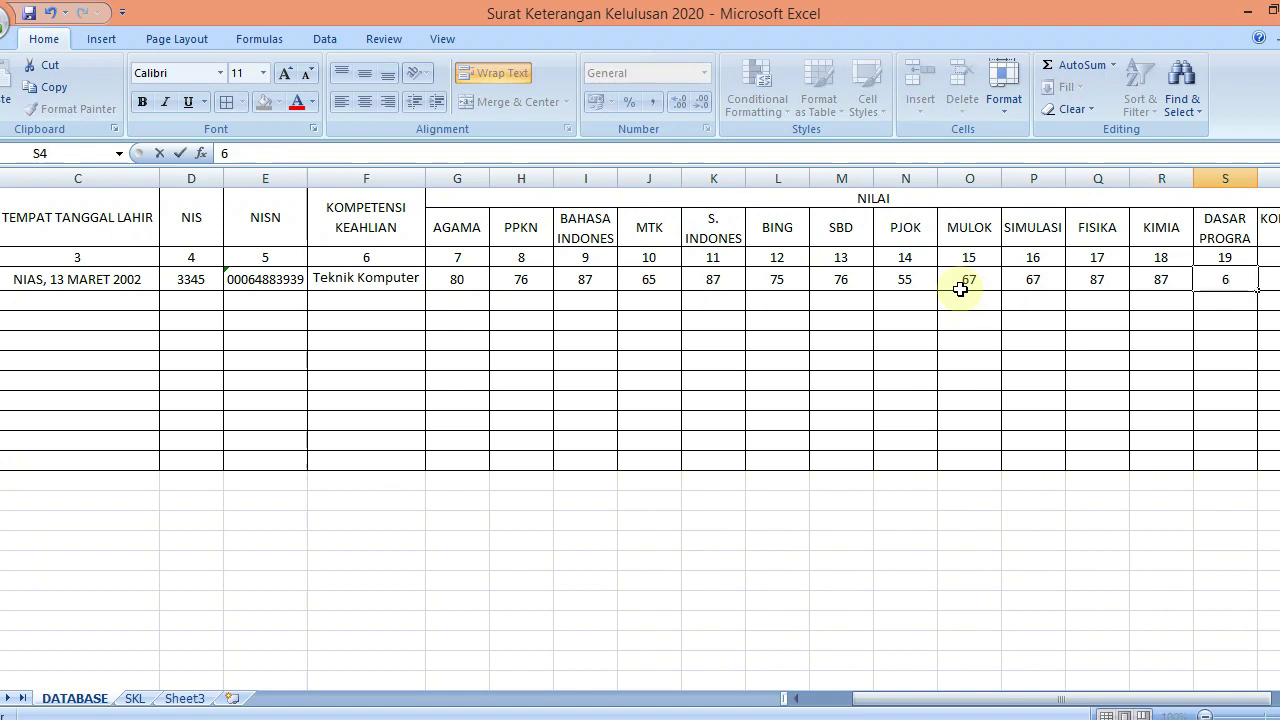
pyautogui.press('Tab')
pyautogui.press('Return')
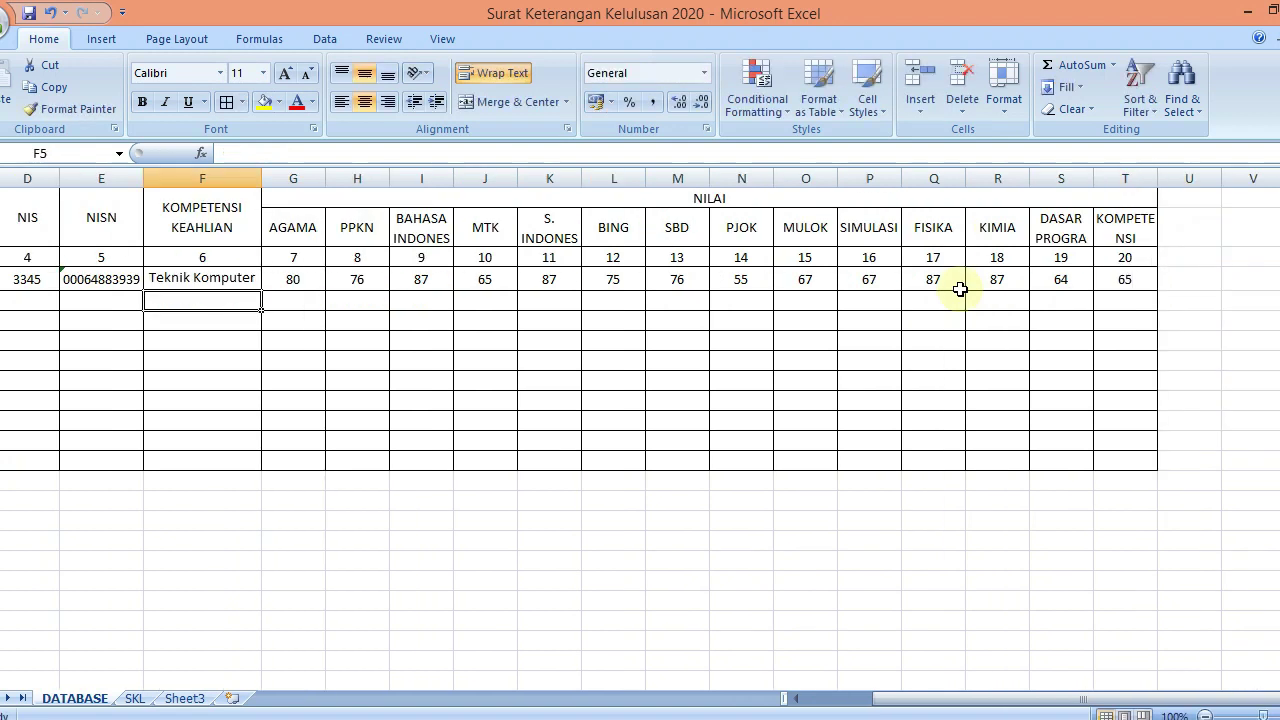
pyautogui.press('Left')
pyautogui.press('Left')
pyautogui.press('Left')
pyautogui.press('Left')
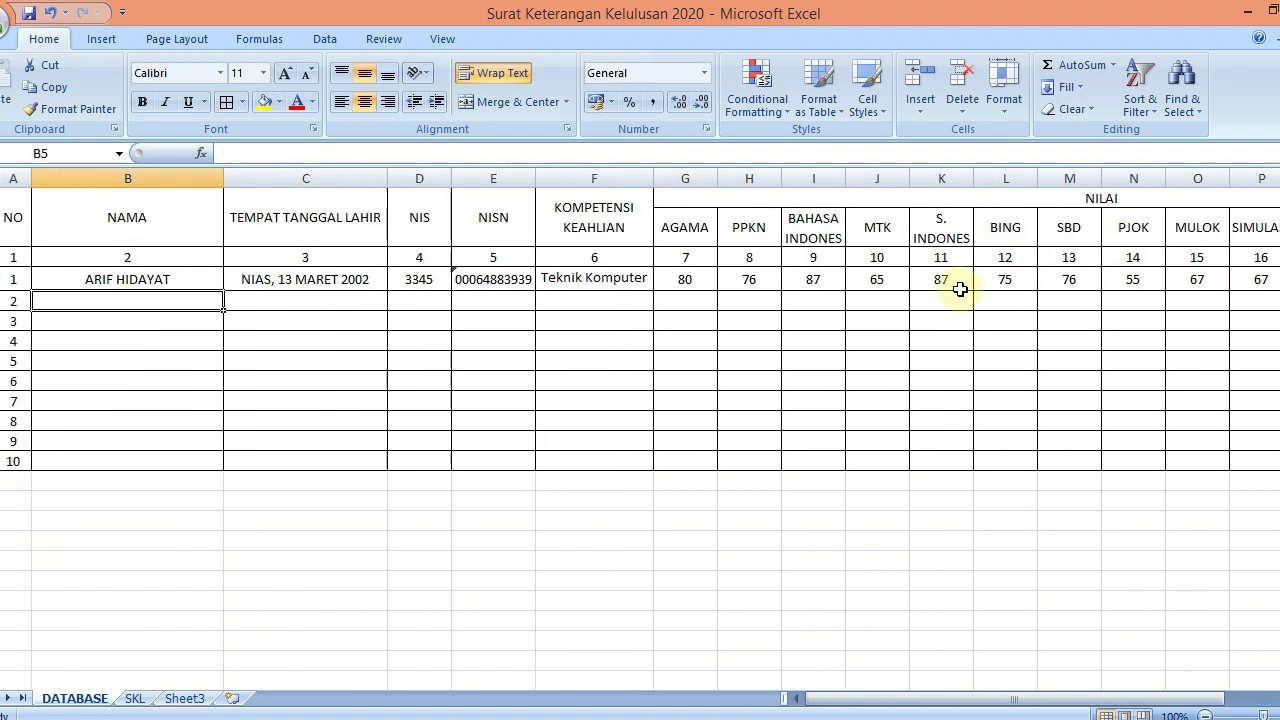
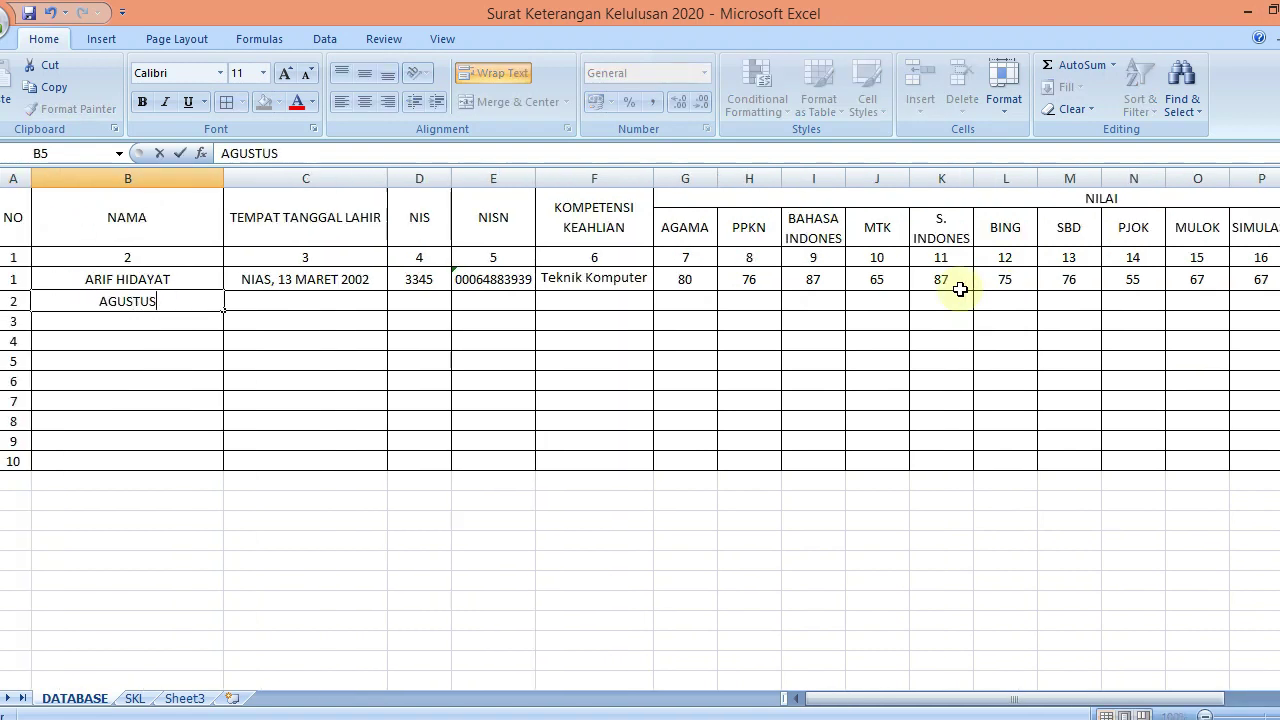
pyautogui.press('Tab')
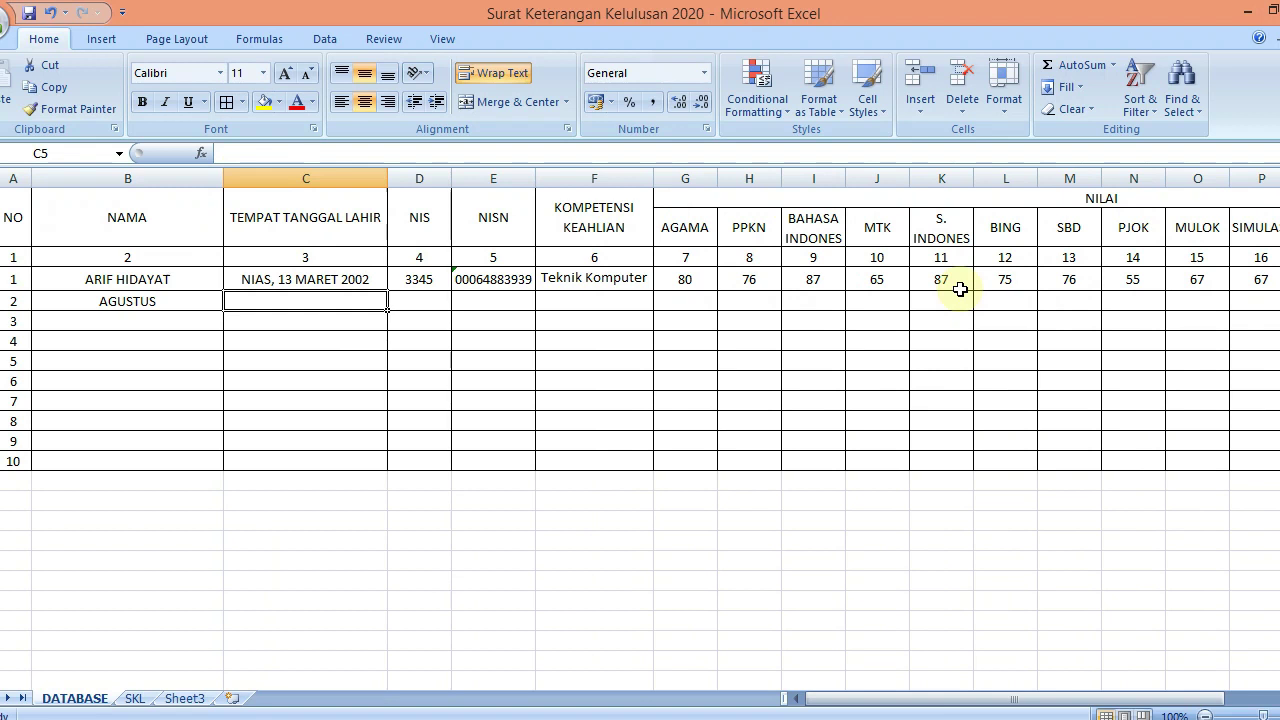
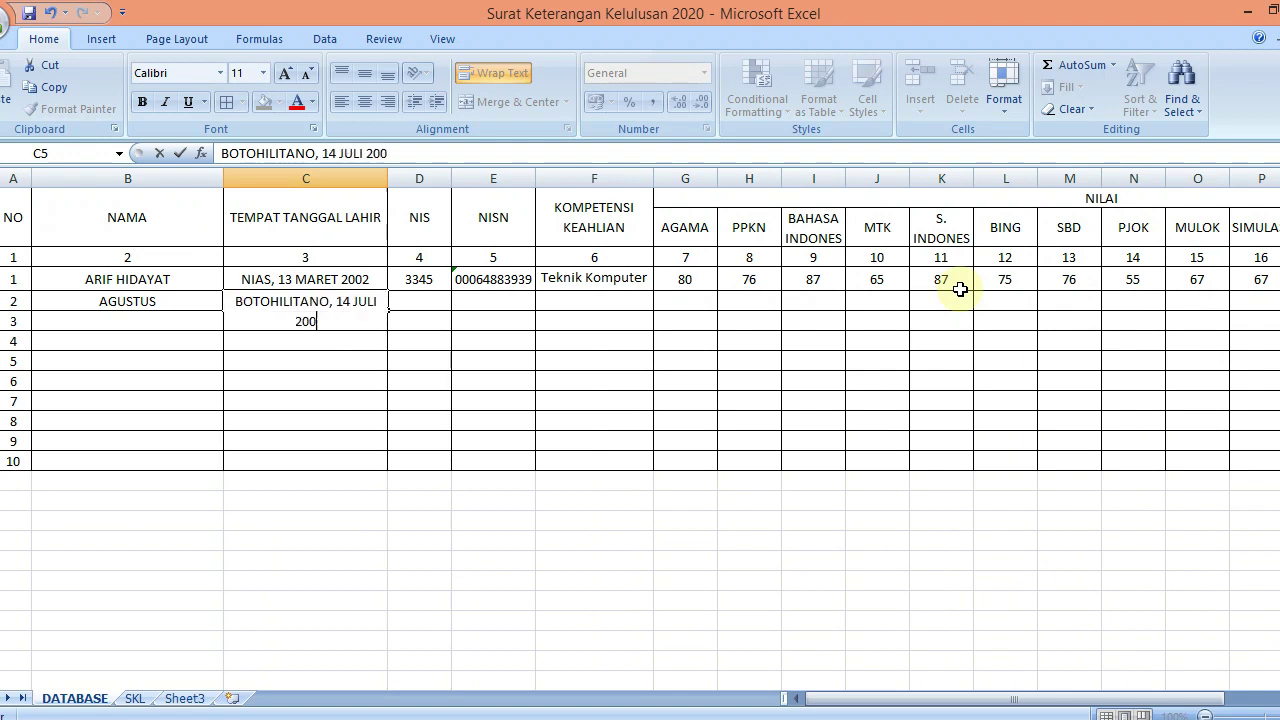
pyautogui.press('Tab')
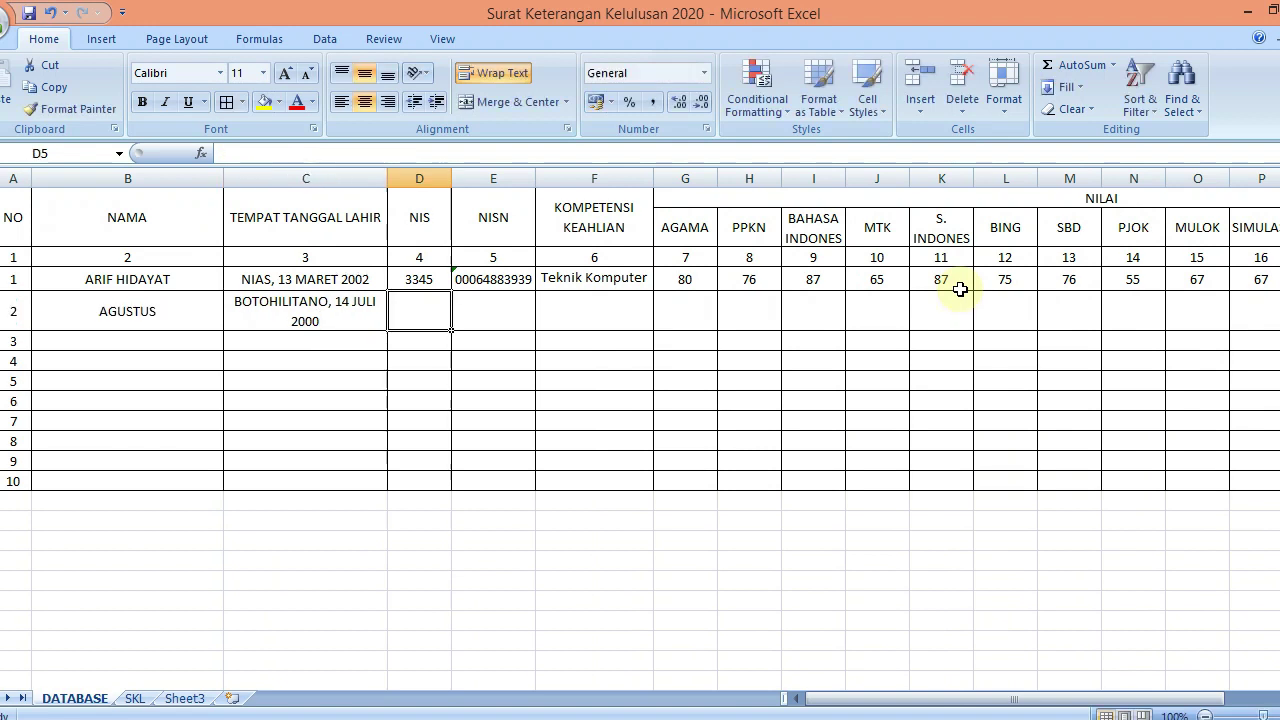
pyautogui.press('Down')
pyautogui.press('Left')
pyautogui.press('Left')
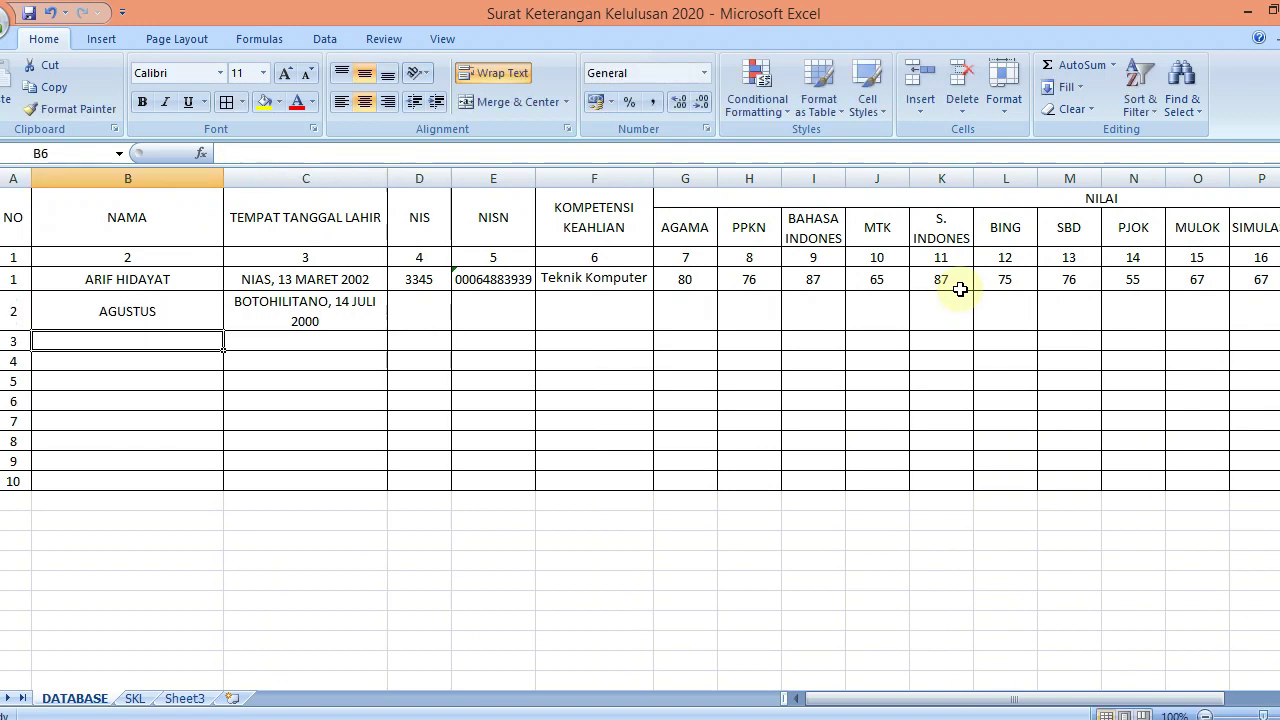
pyautogui.press('Tab')
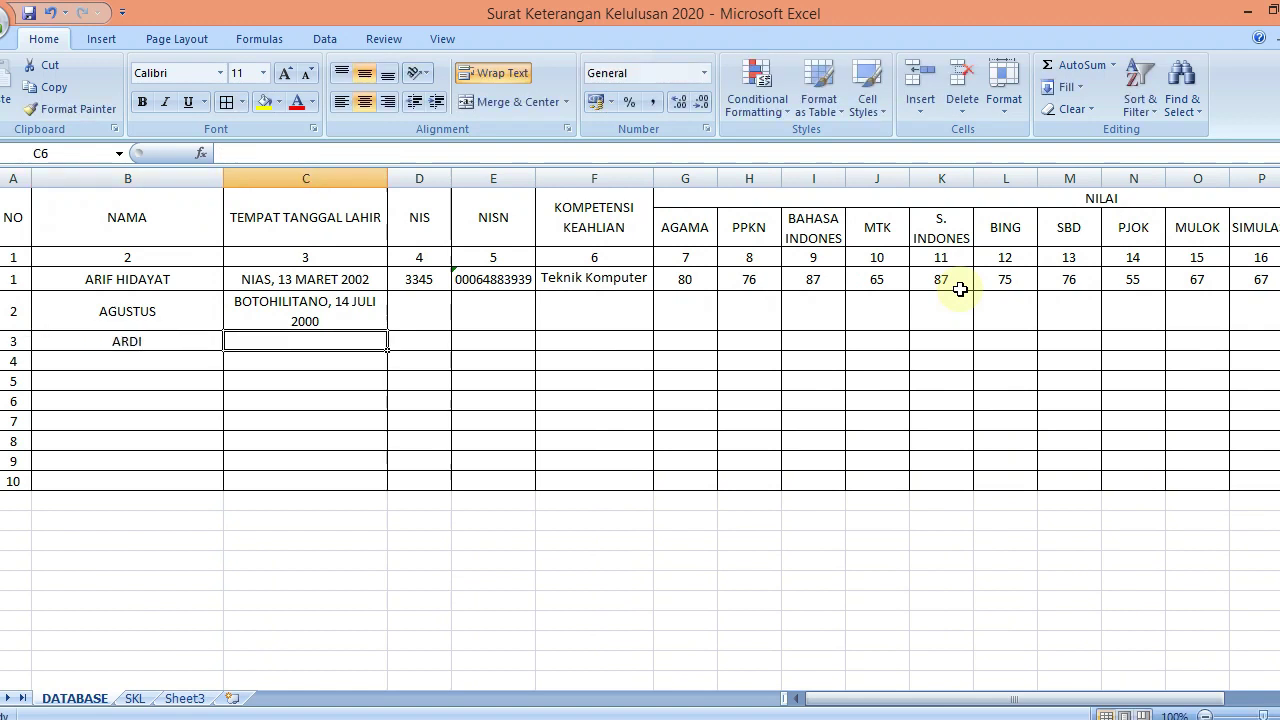
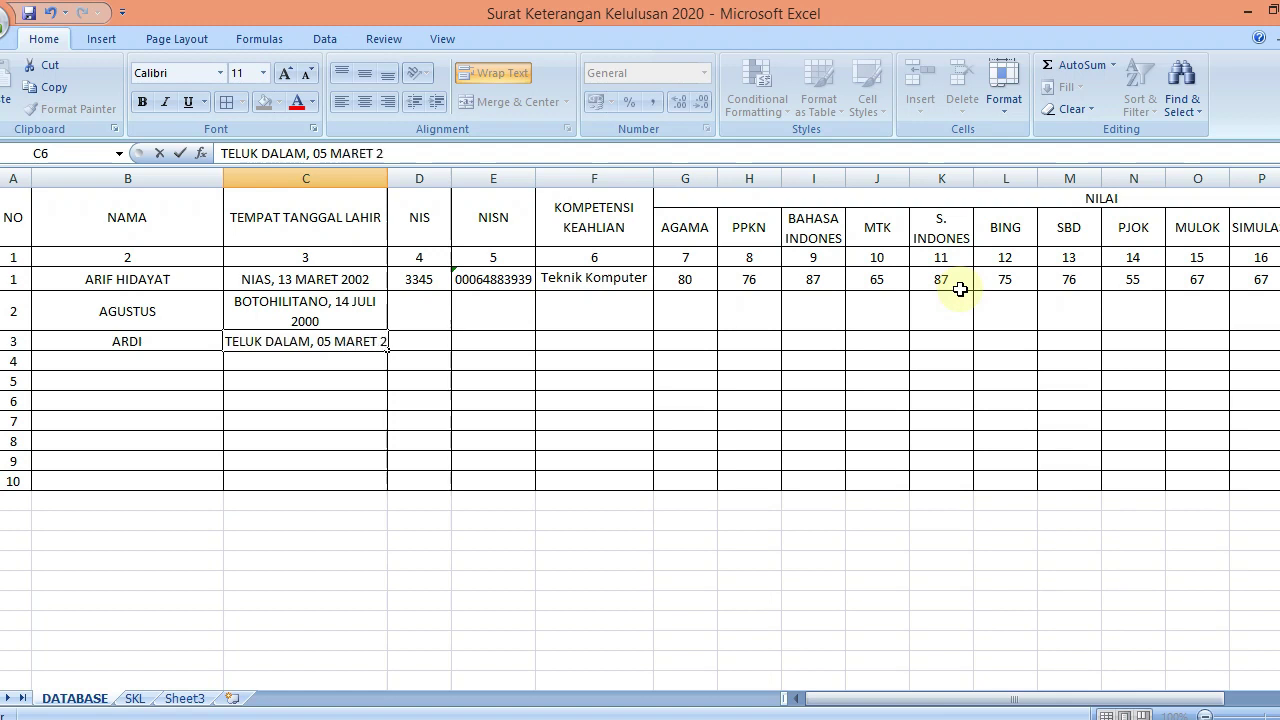
pyautogui.press('BackSpace')
pyautogui.press('BackSpace')
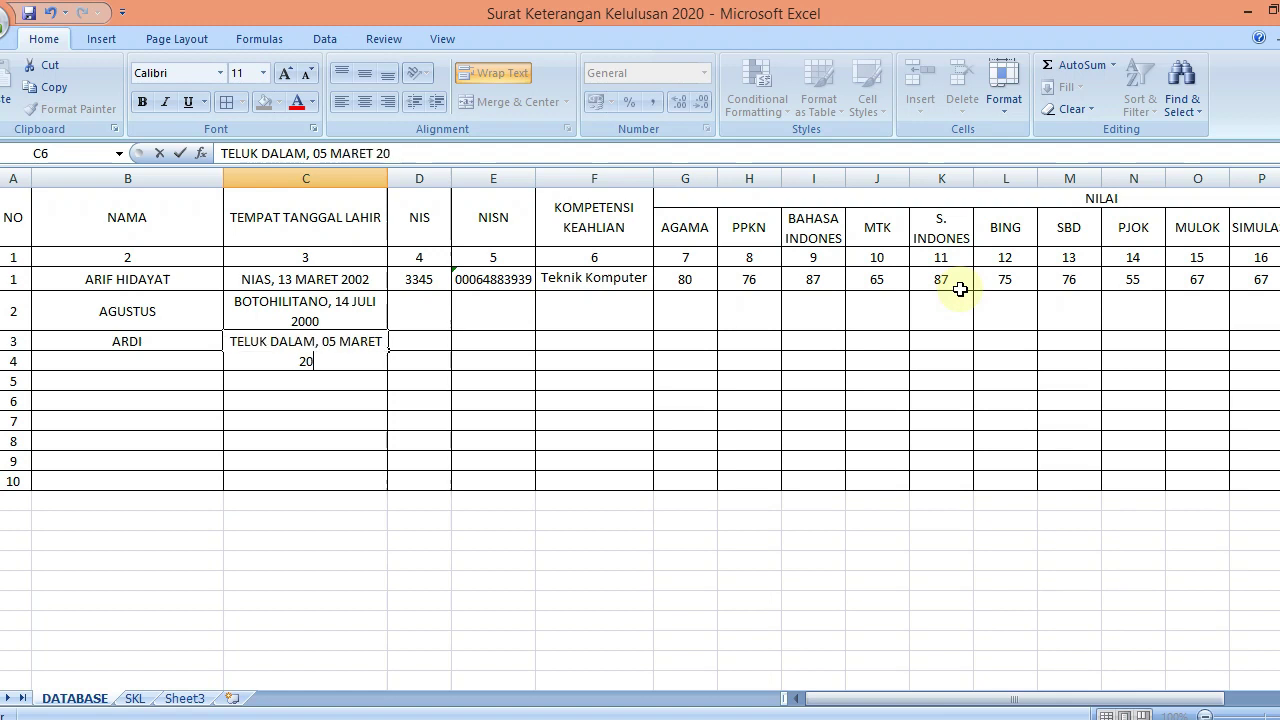
pyautogui.press('Tab')
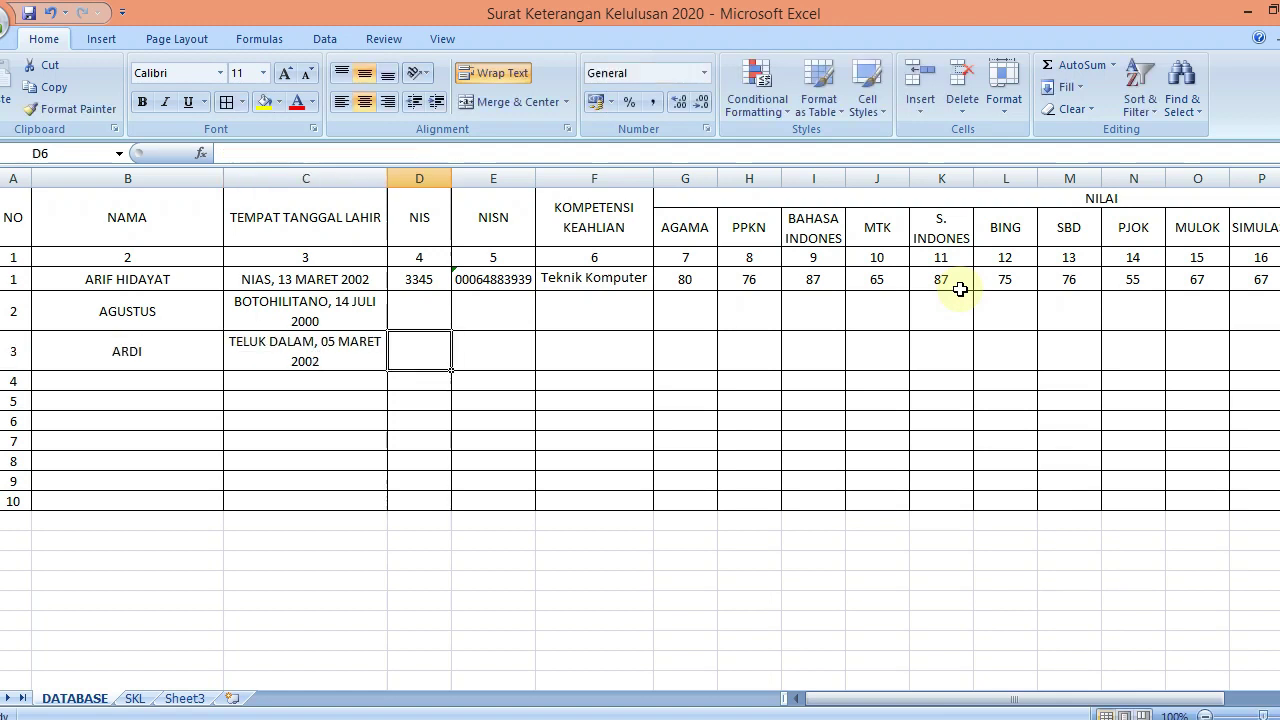
pyautogui.press('Down')
pyautogui.press('Left')
pyautogui.press('Left')
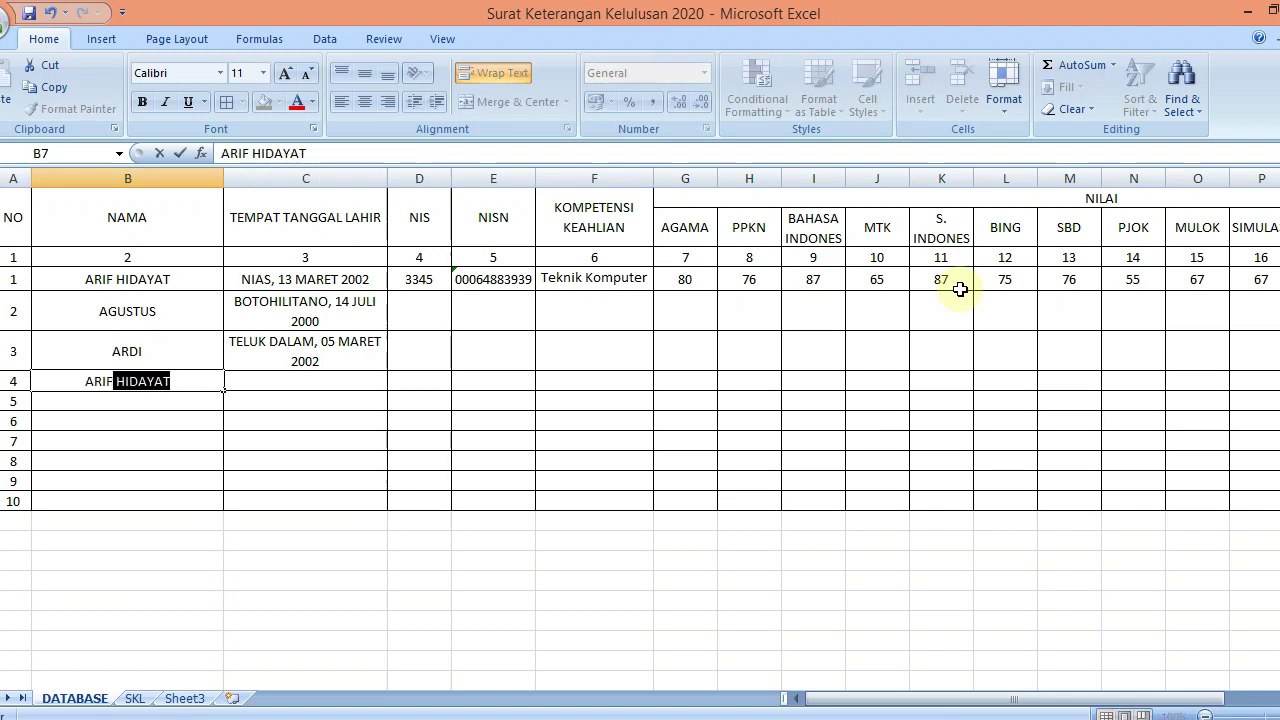
pyautogui.press('Delete')
pyautogui.press('Tab')
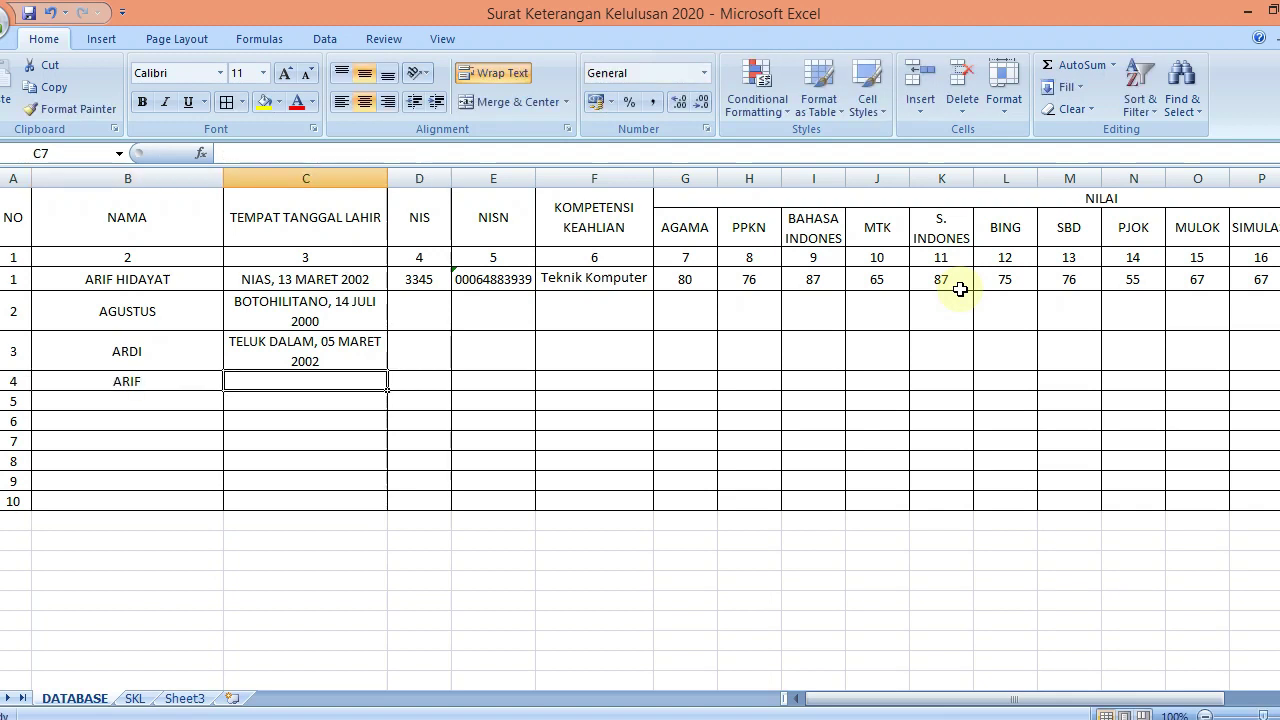
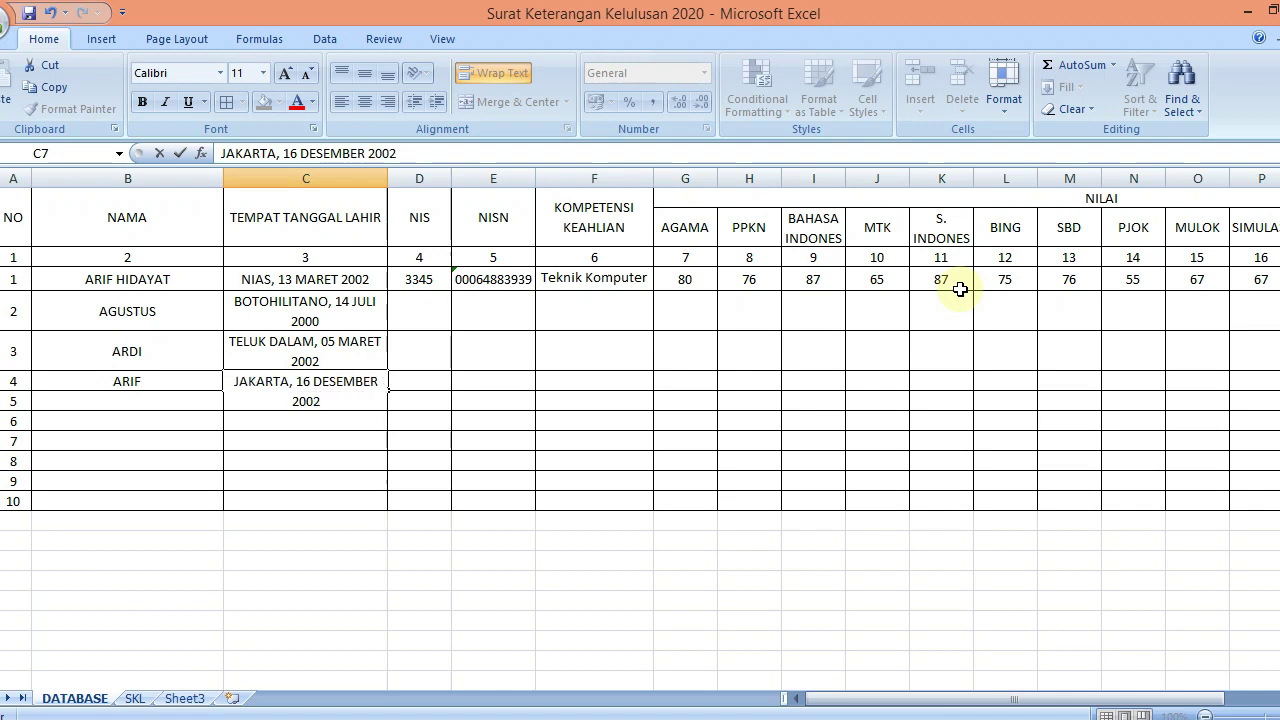
pyautogui.press('Return')
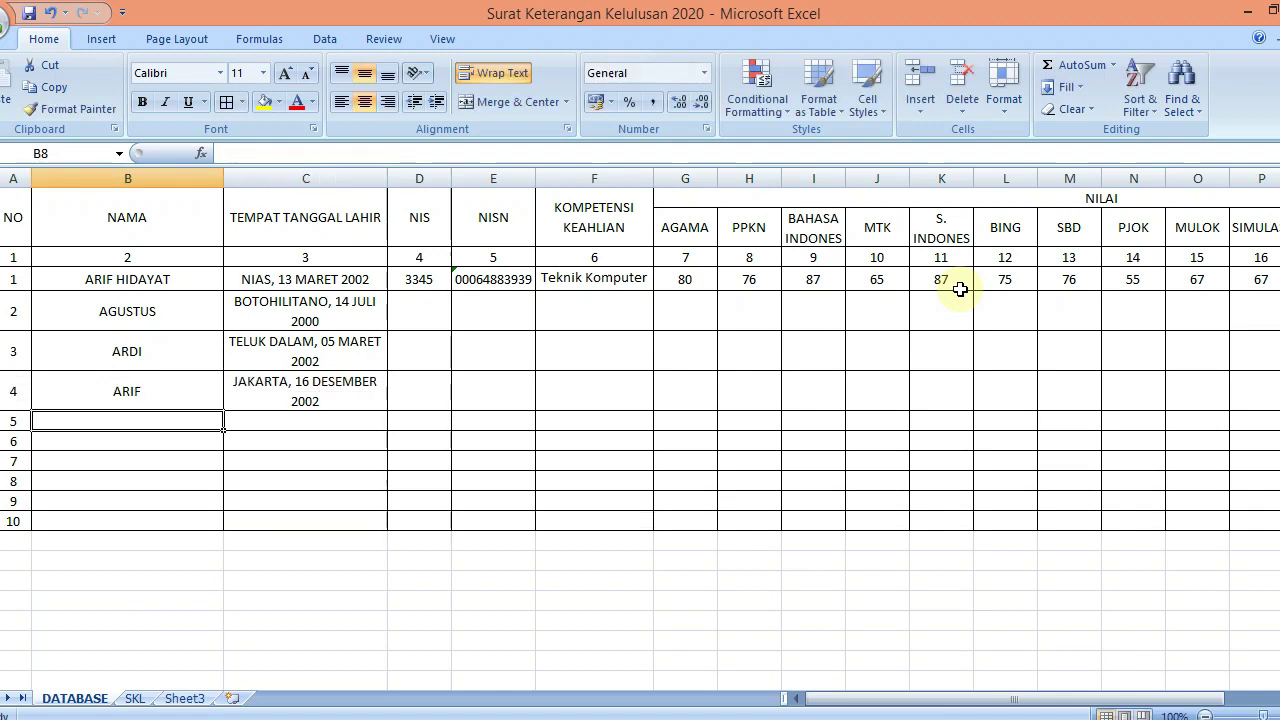
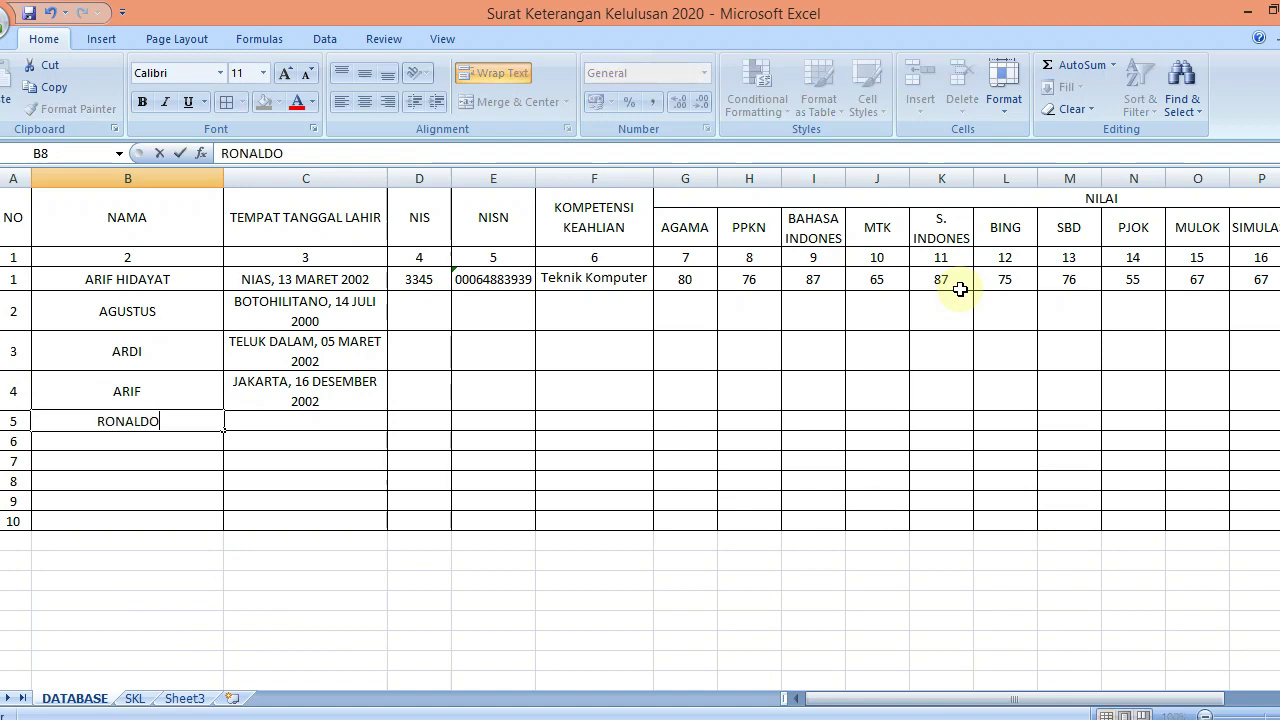
pyautogui.press('Tab')
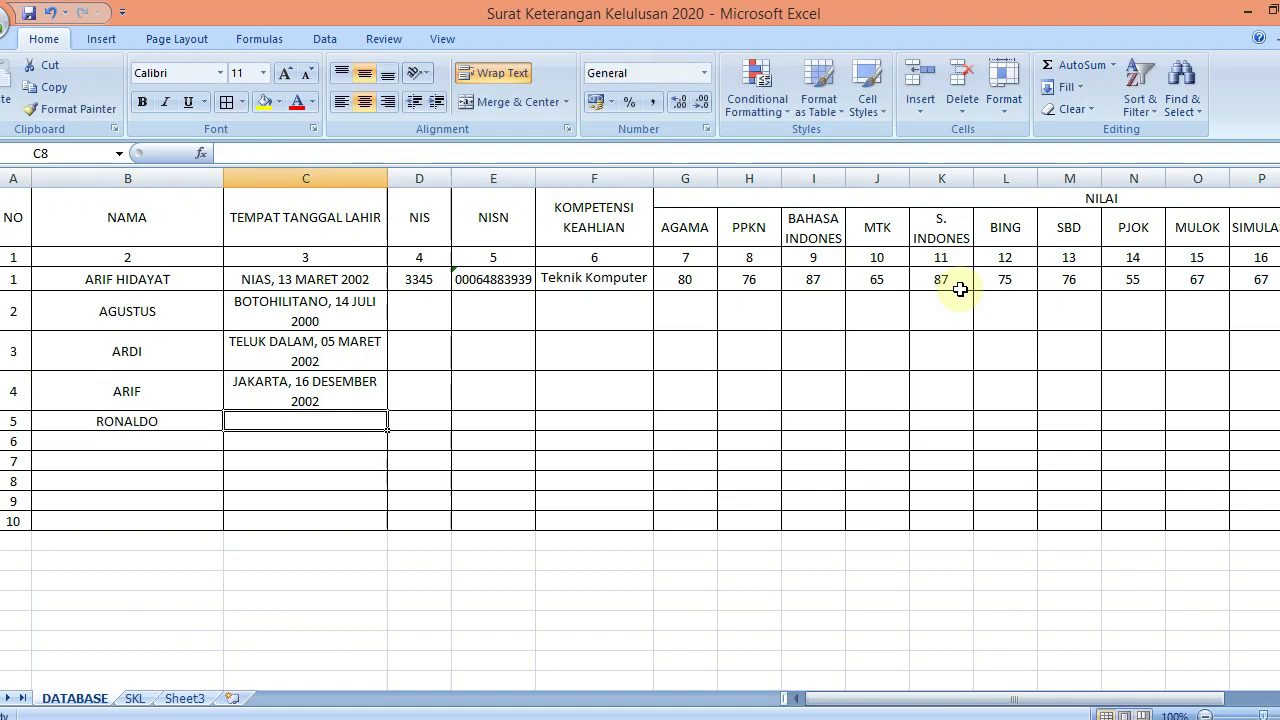
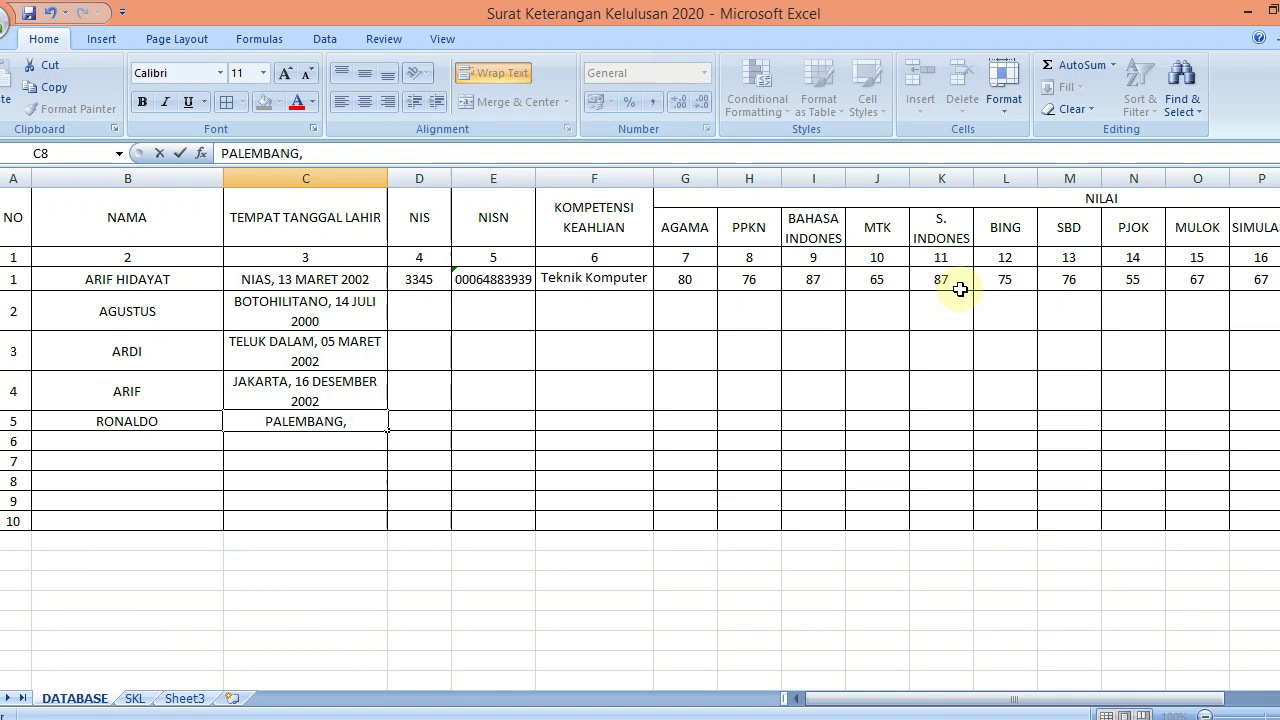
pyautogui.press('BackSpace')
pyautogui.press('BackSpace')
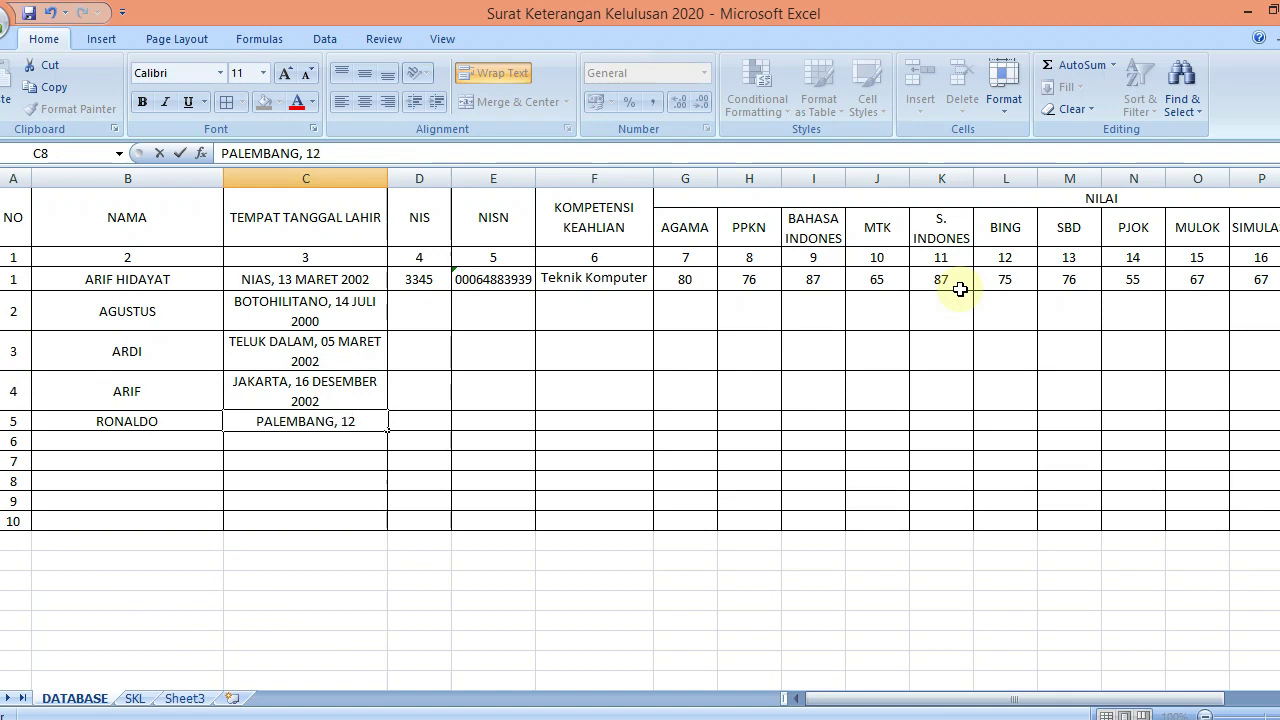
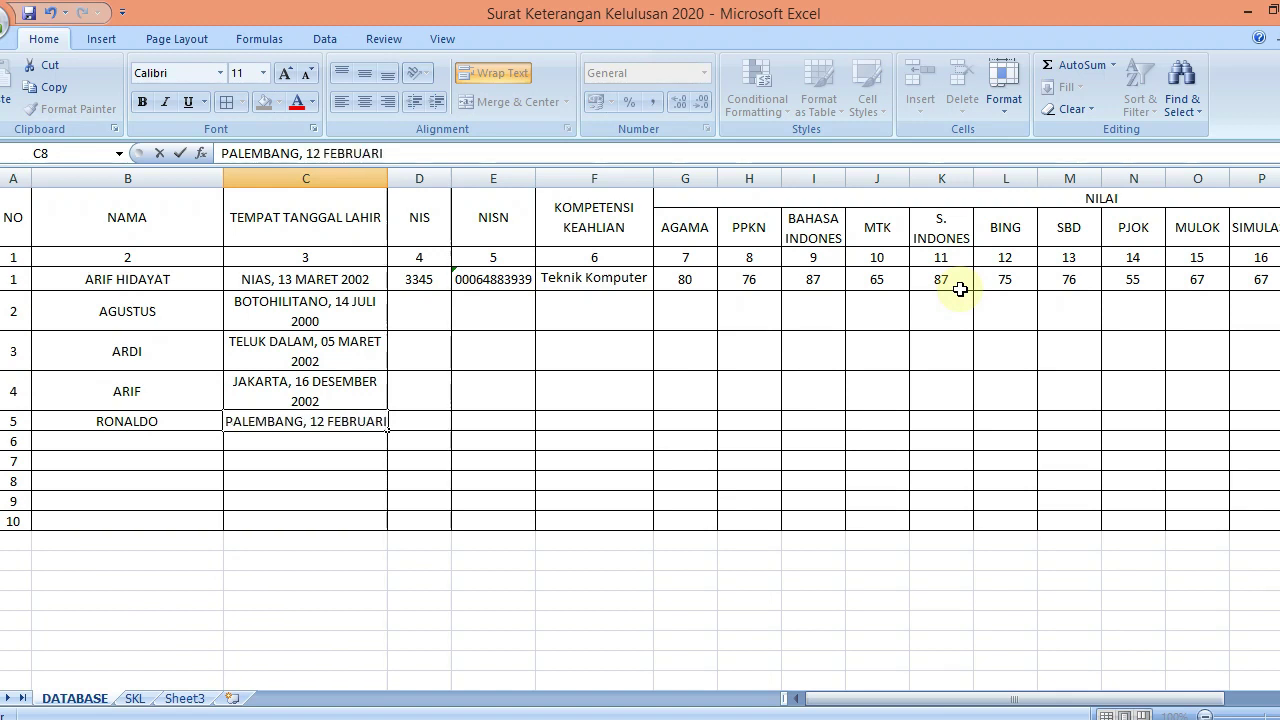
pyautogui.press('Return')
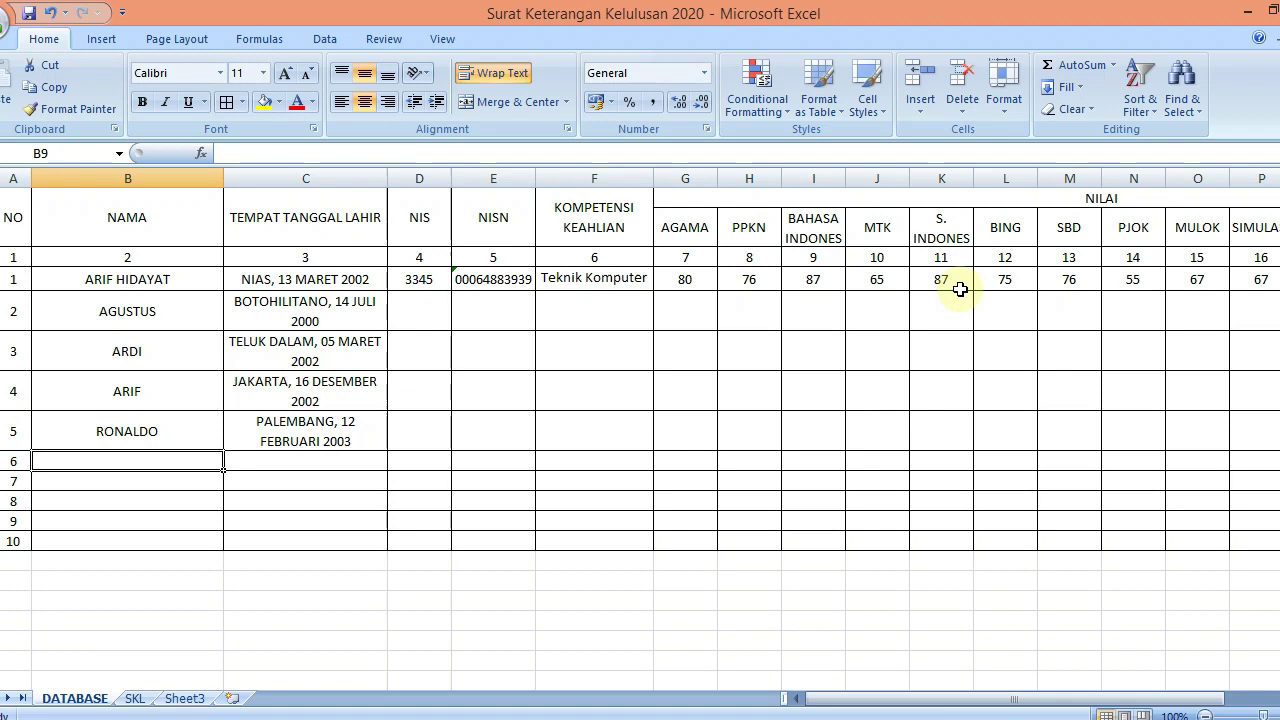
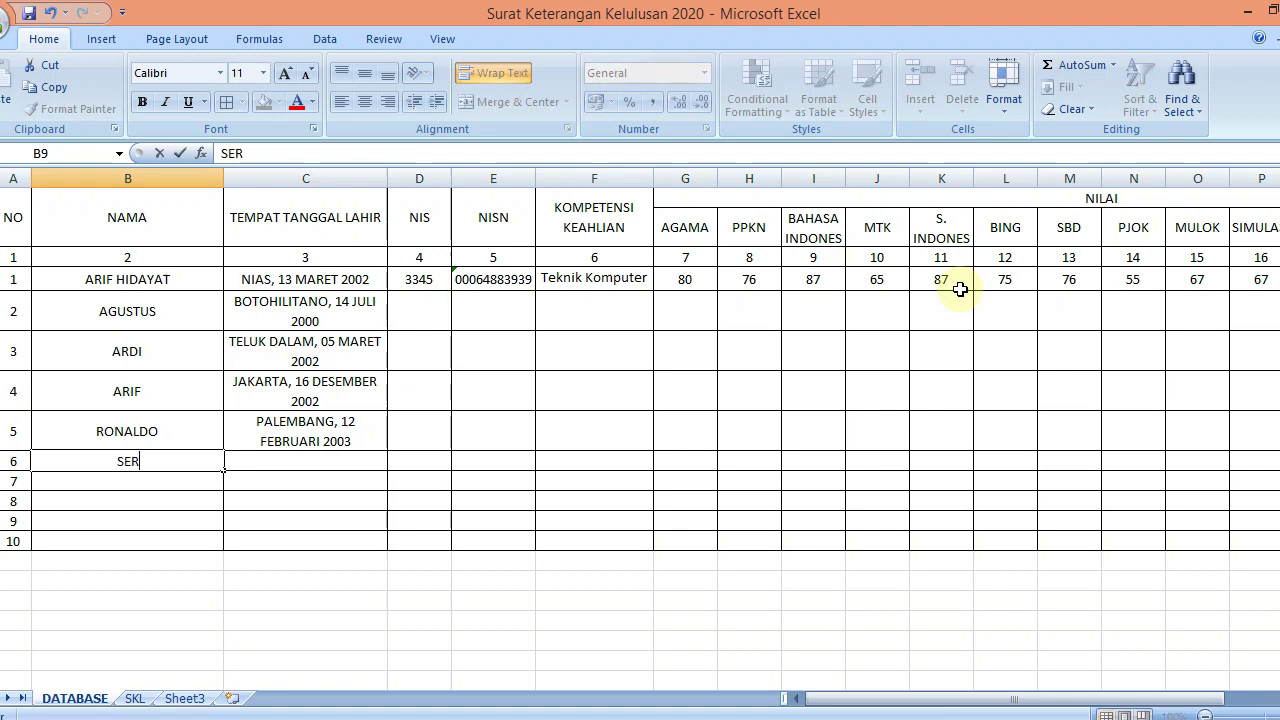
pyautogui.press('Tab')
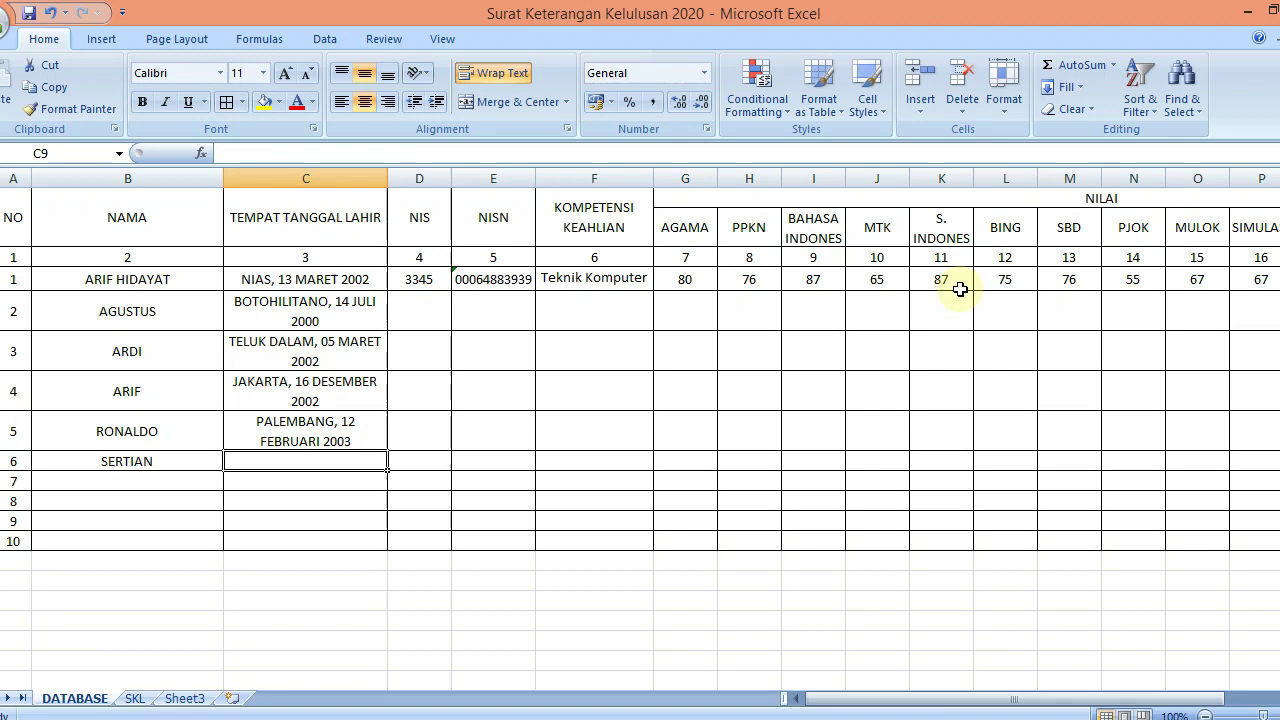
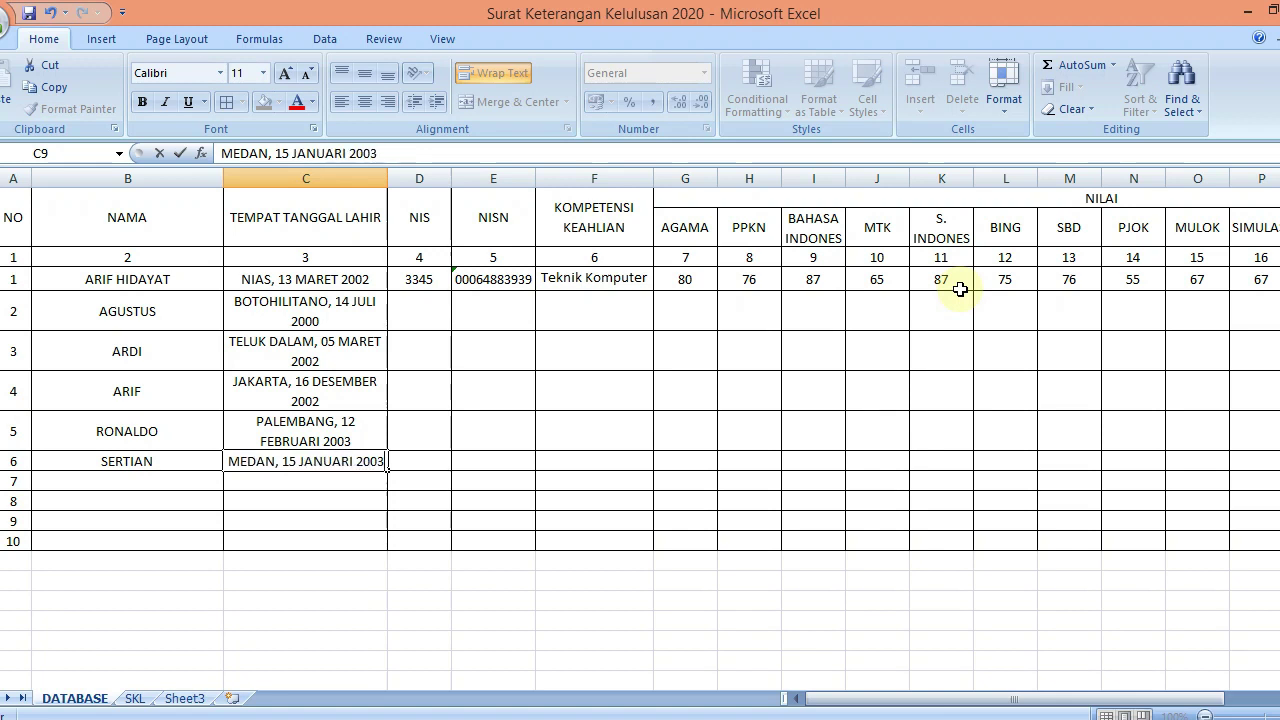
pyautogui.press('Return')
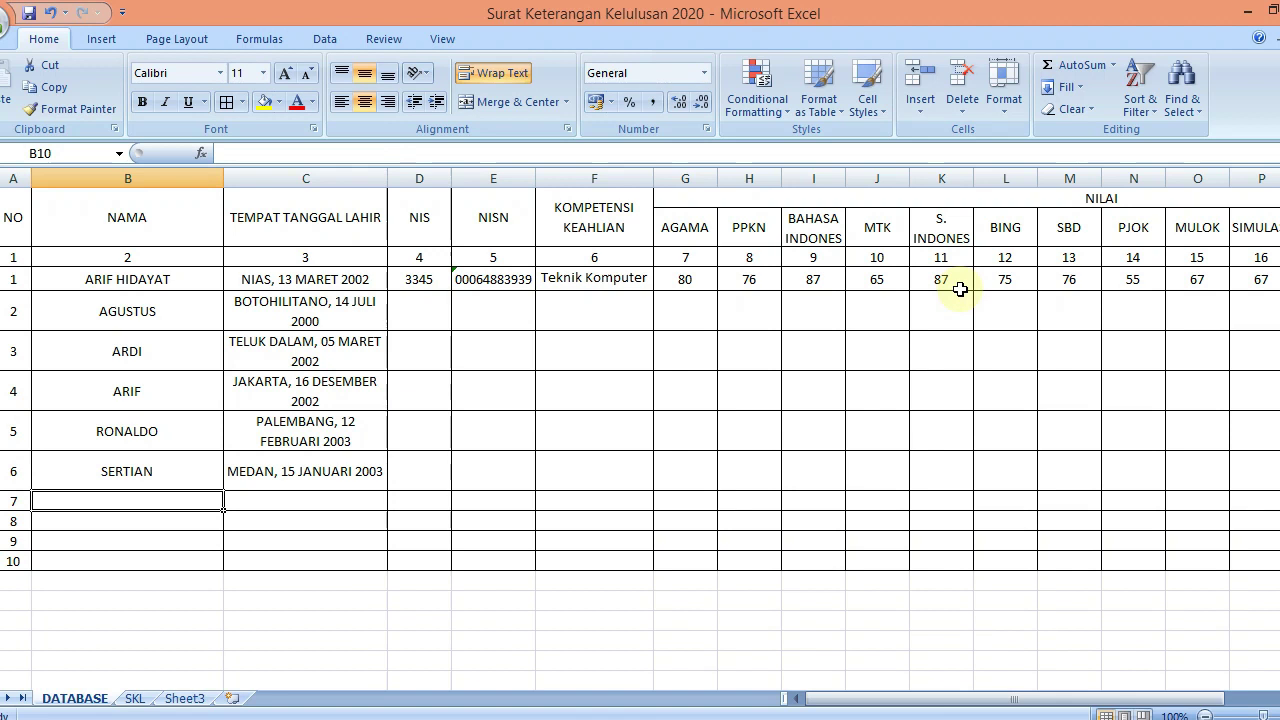
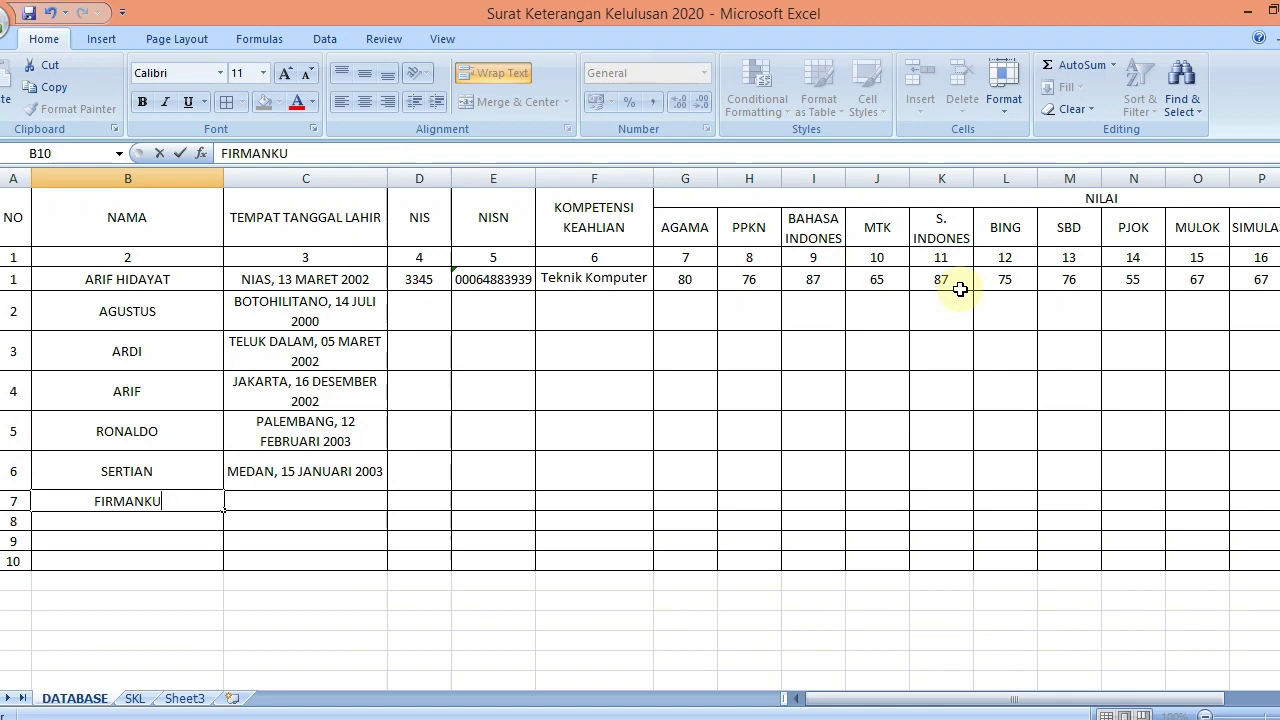
pyautogui.press('Tab')
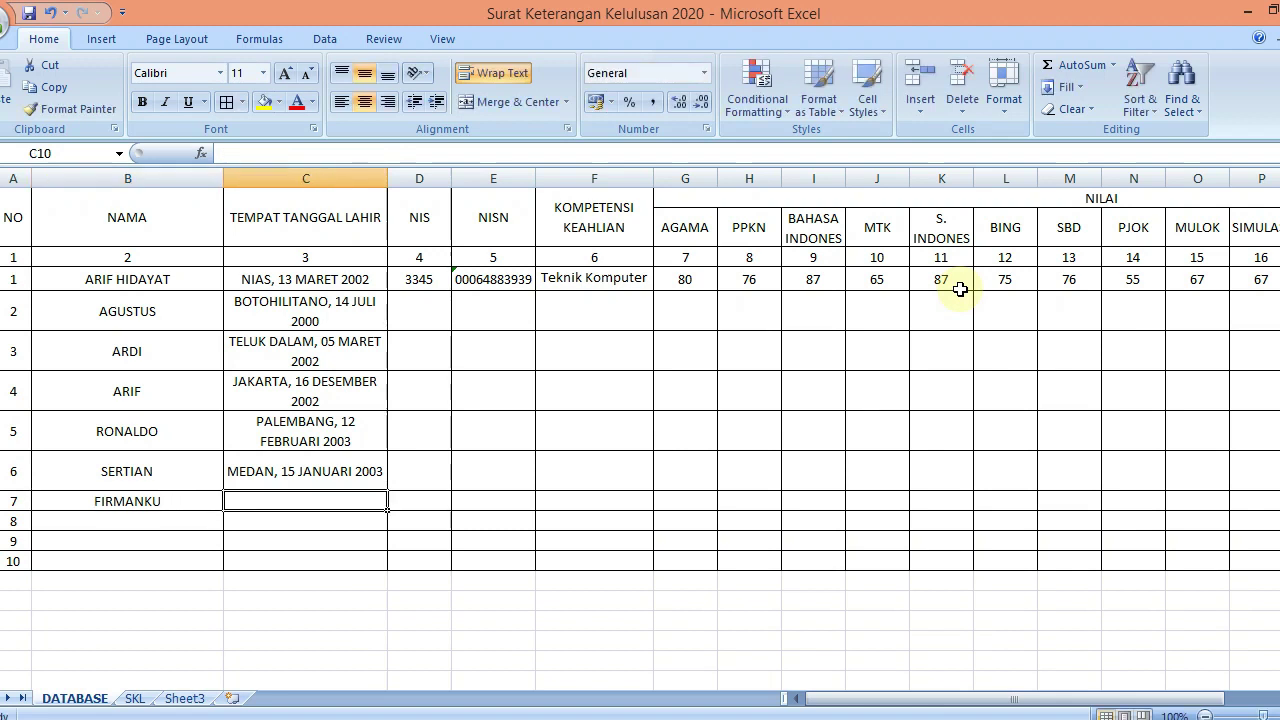
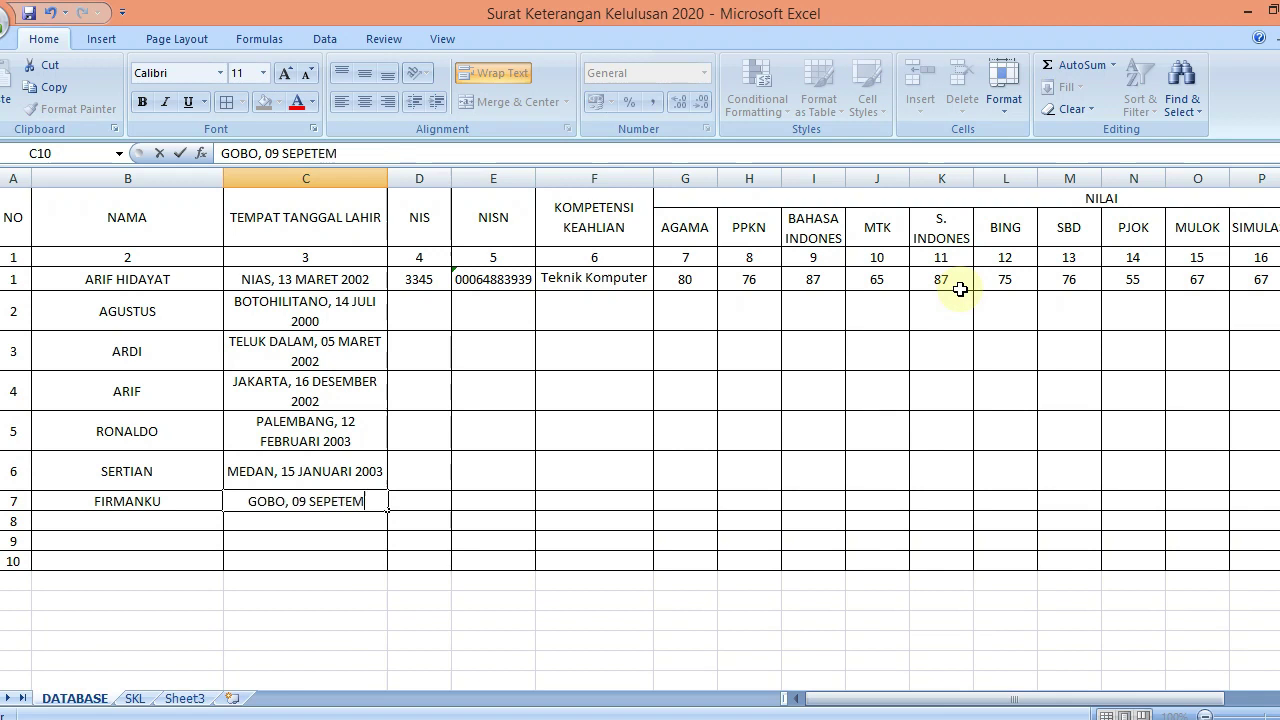
pyautogui.press('BackSpace')
pyautogui.press('BackSpace')
pyautogui.press('BackSpace')
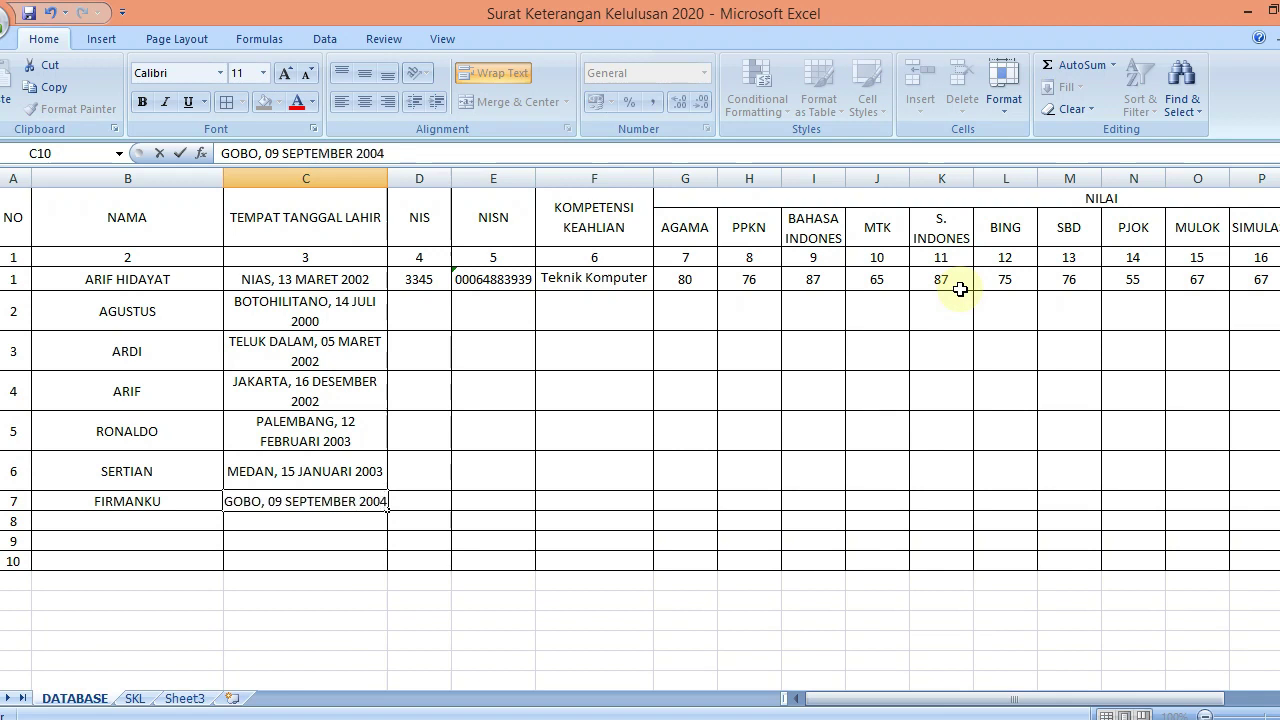
pyautogui.press('Return')
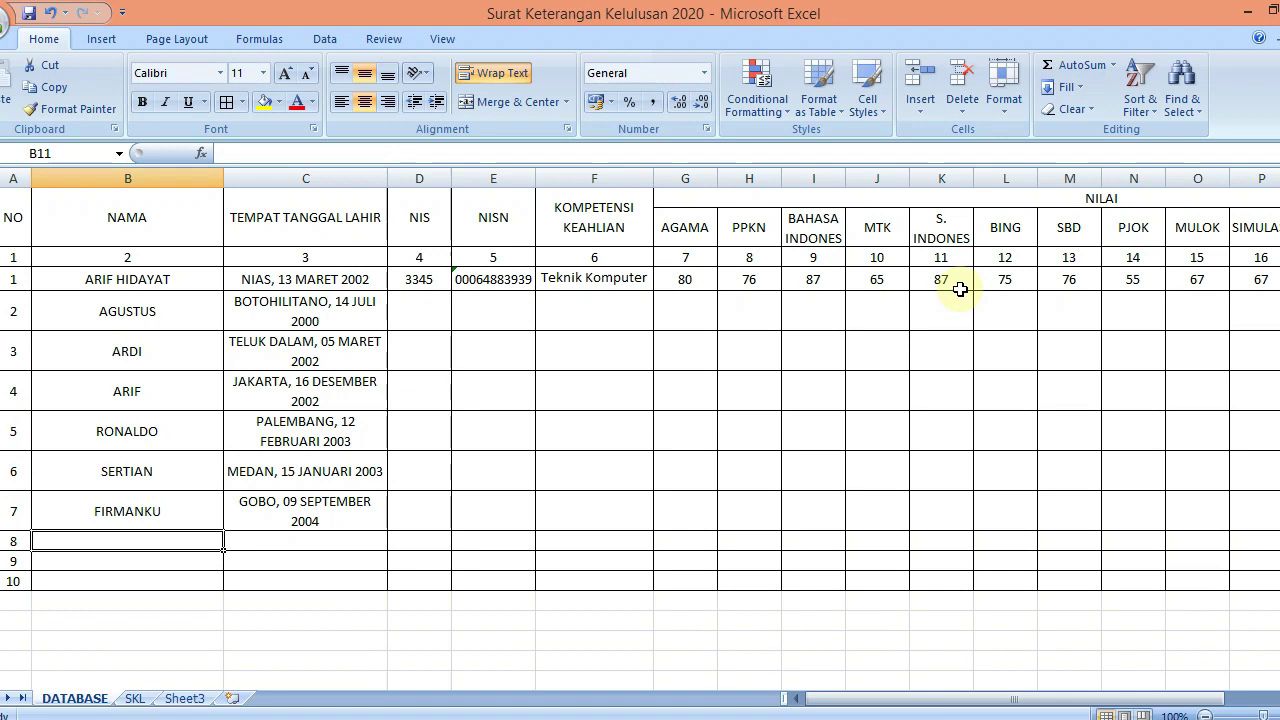
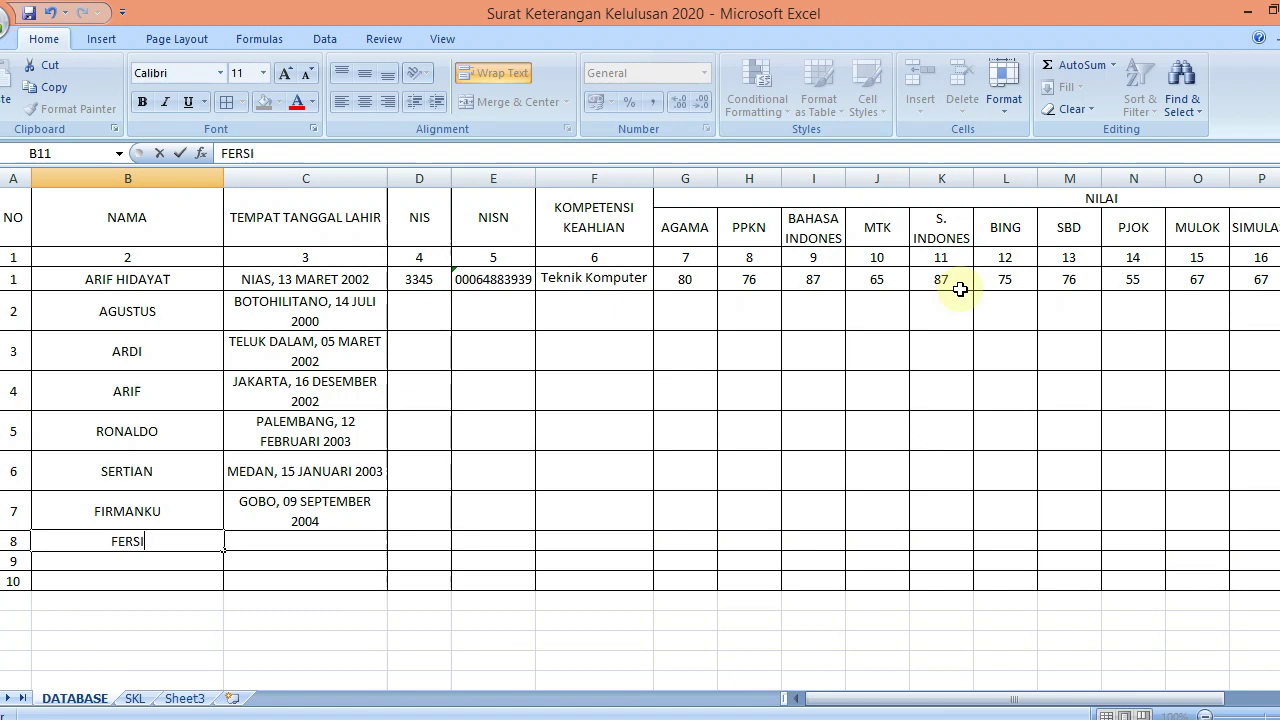
pyautogui.press('Tab')
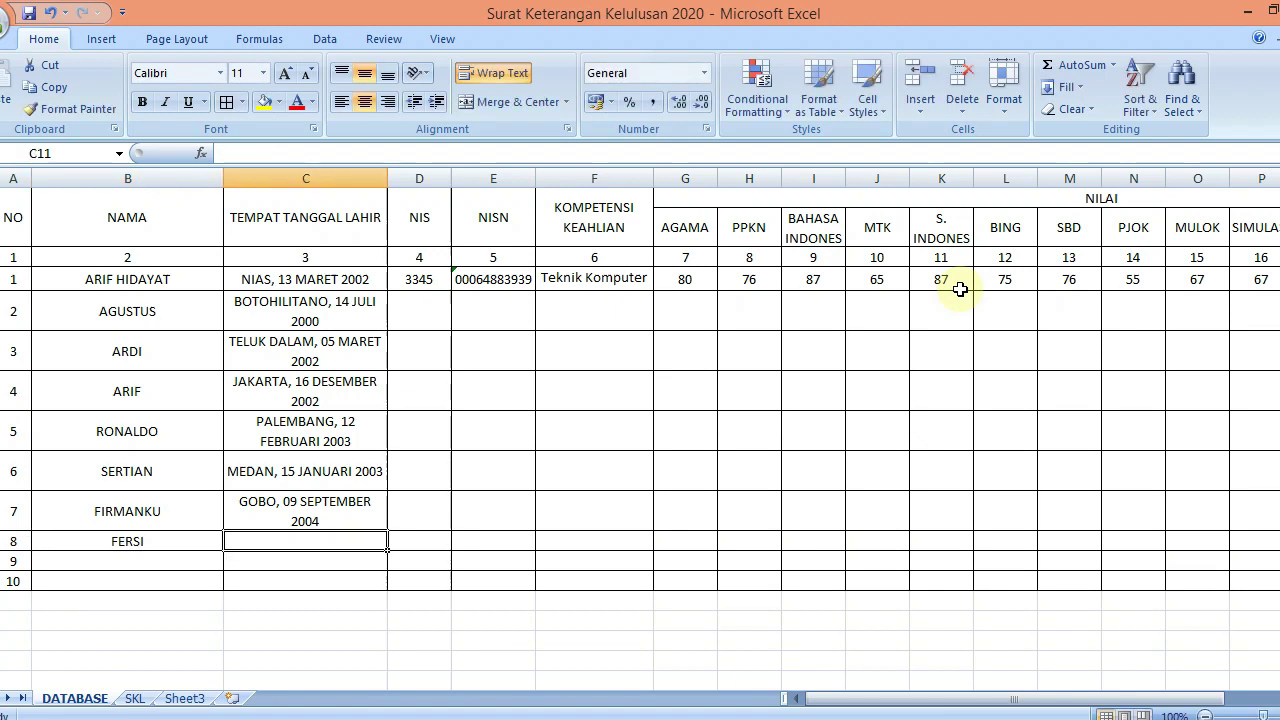
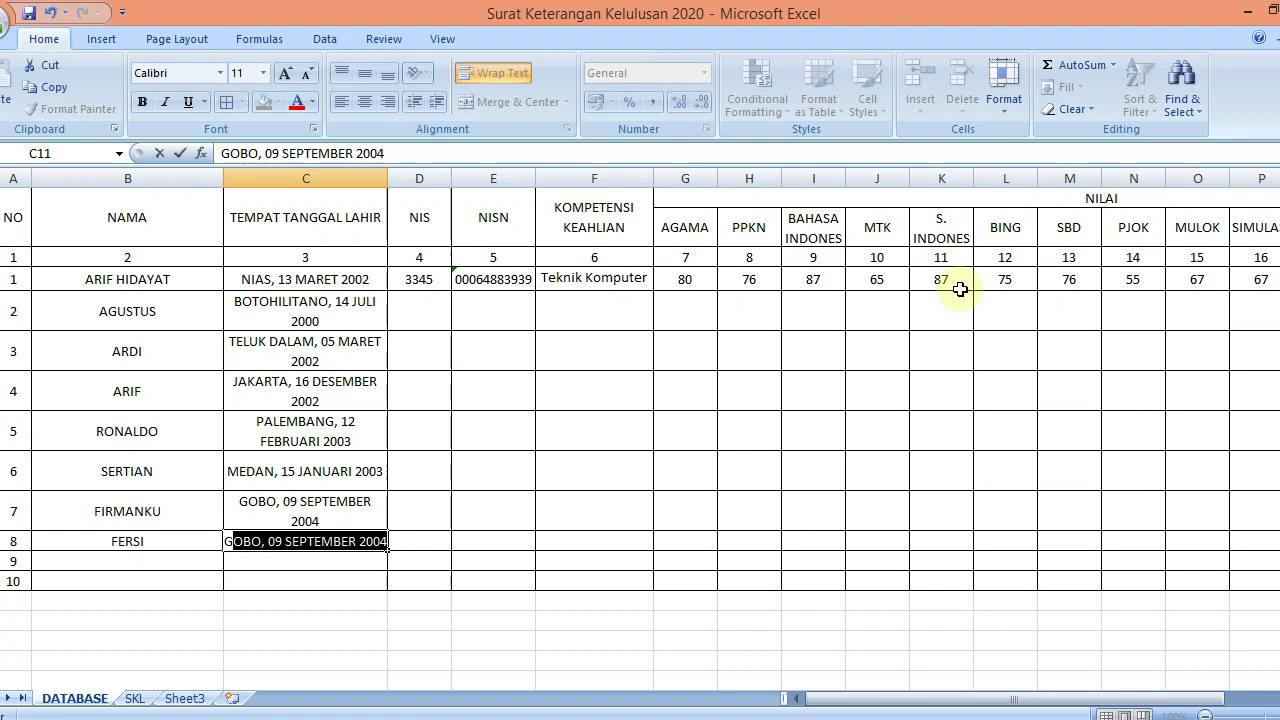
pyautogui.press('BackSpace')
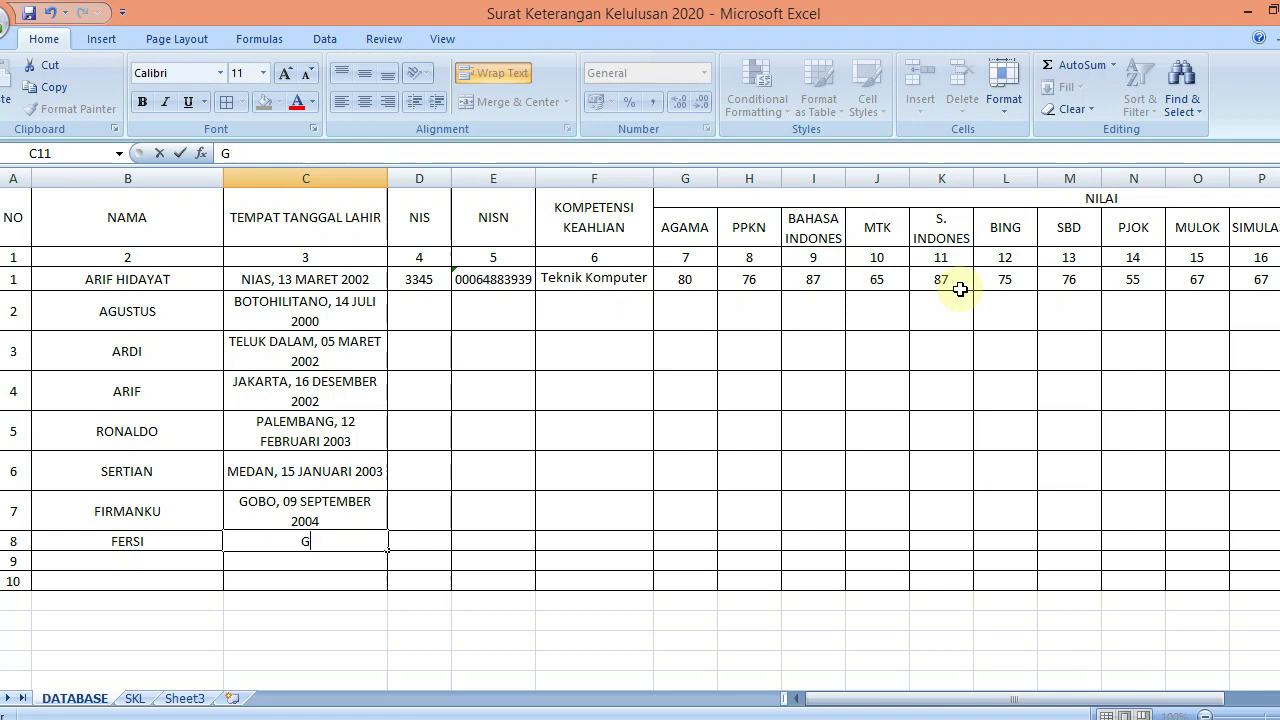
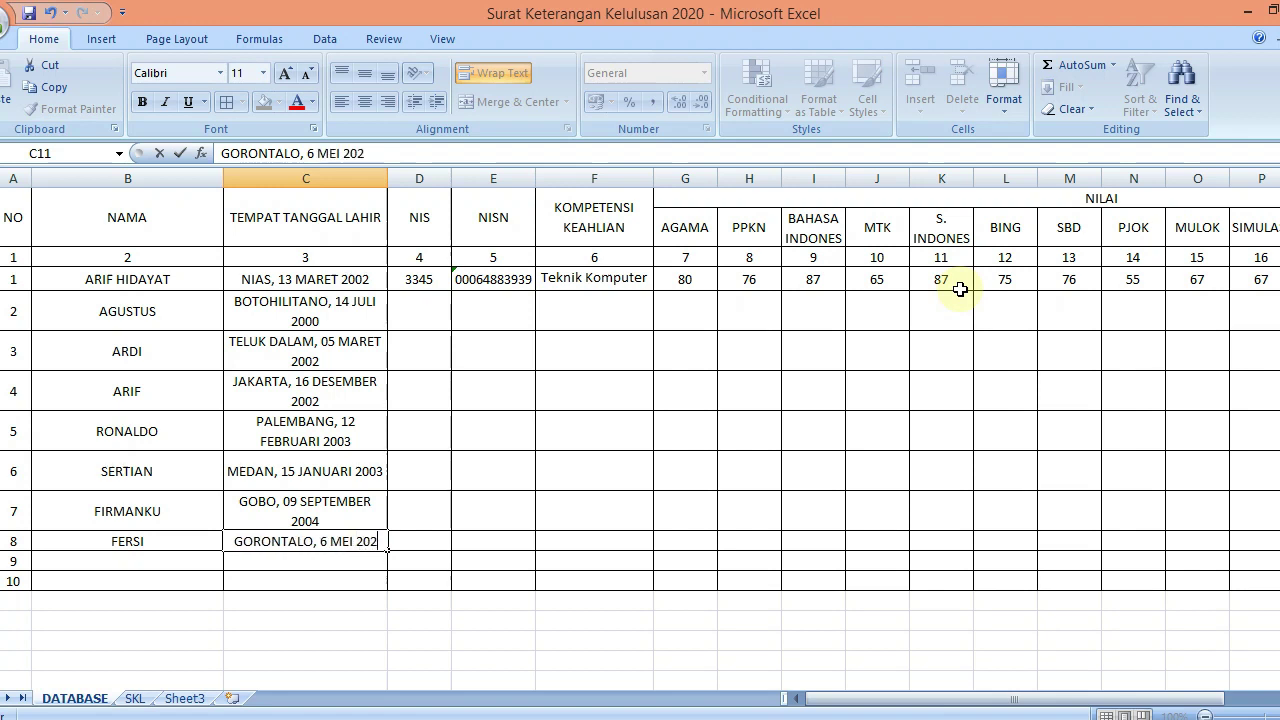
pyautogui.press('BackSpace')
pyautogui.press('Return')
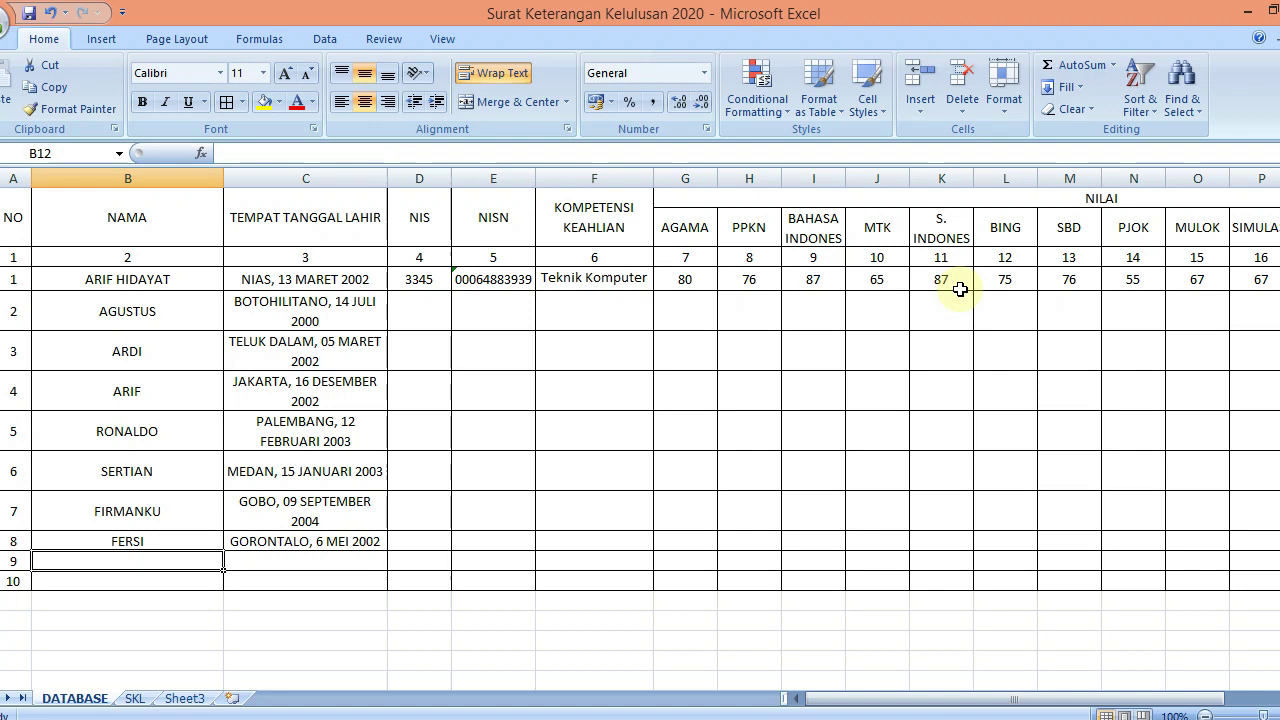
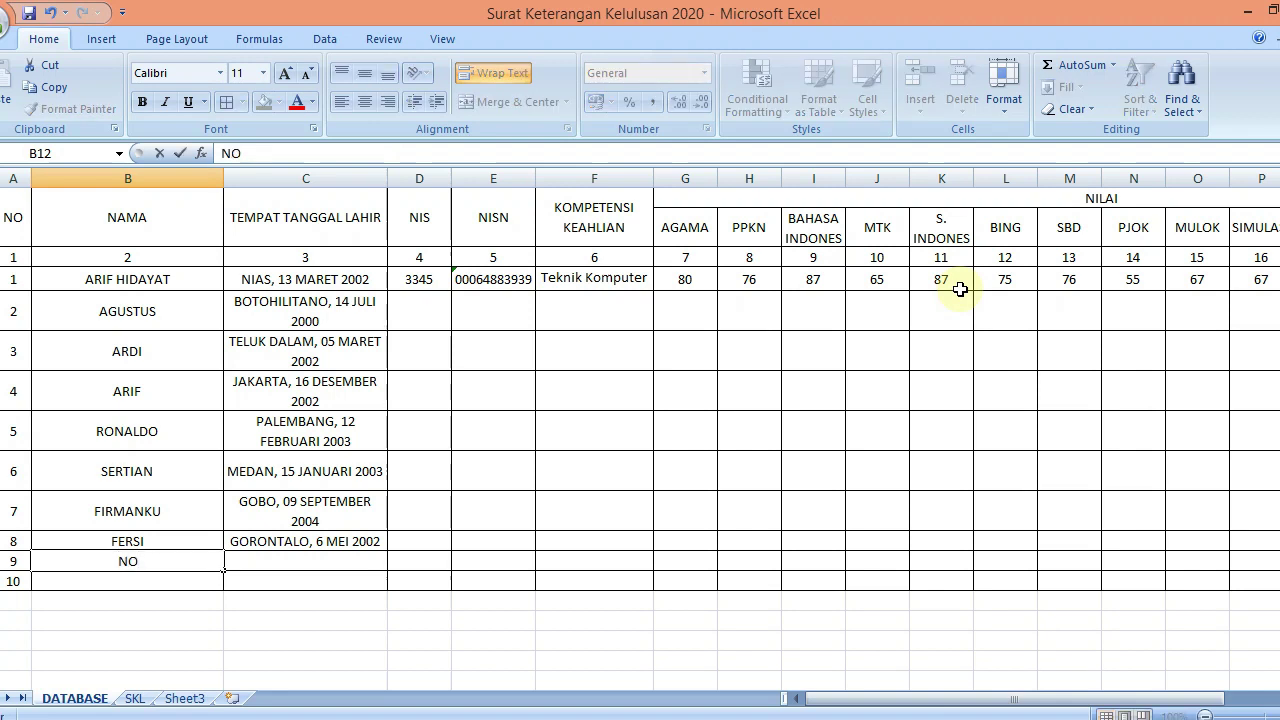
pyautogui.press('Tab')
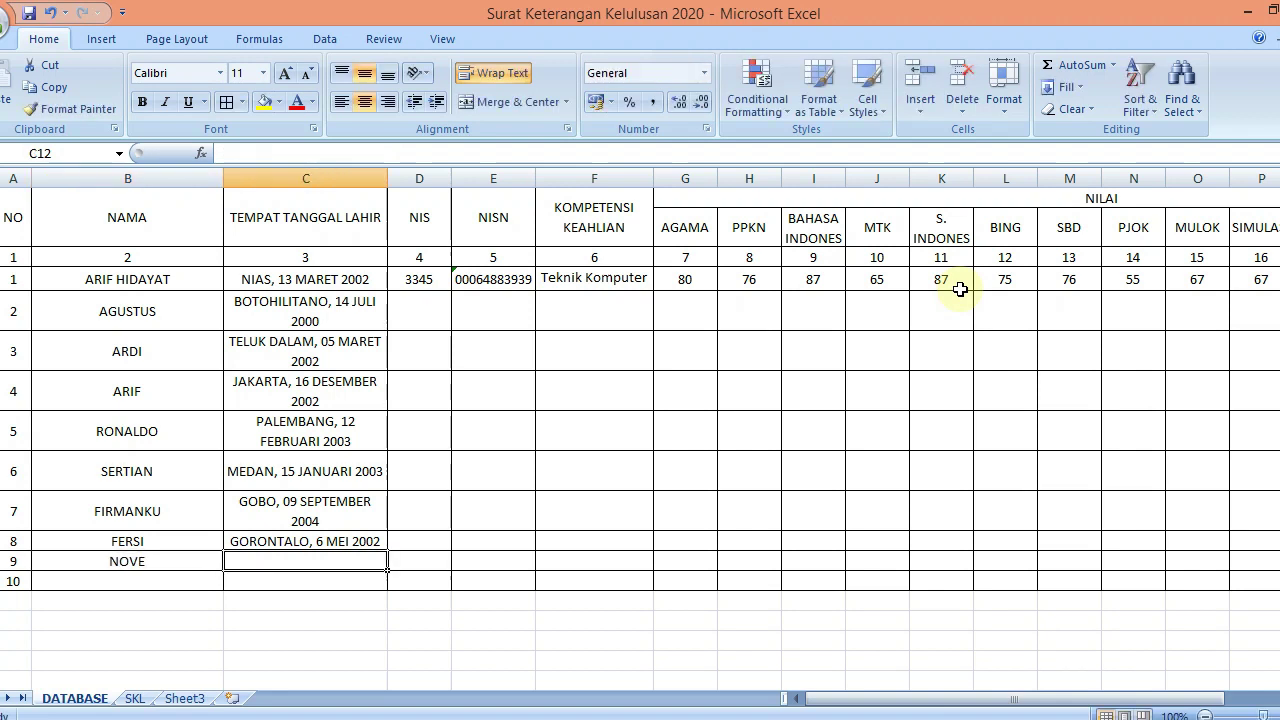
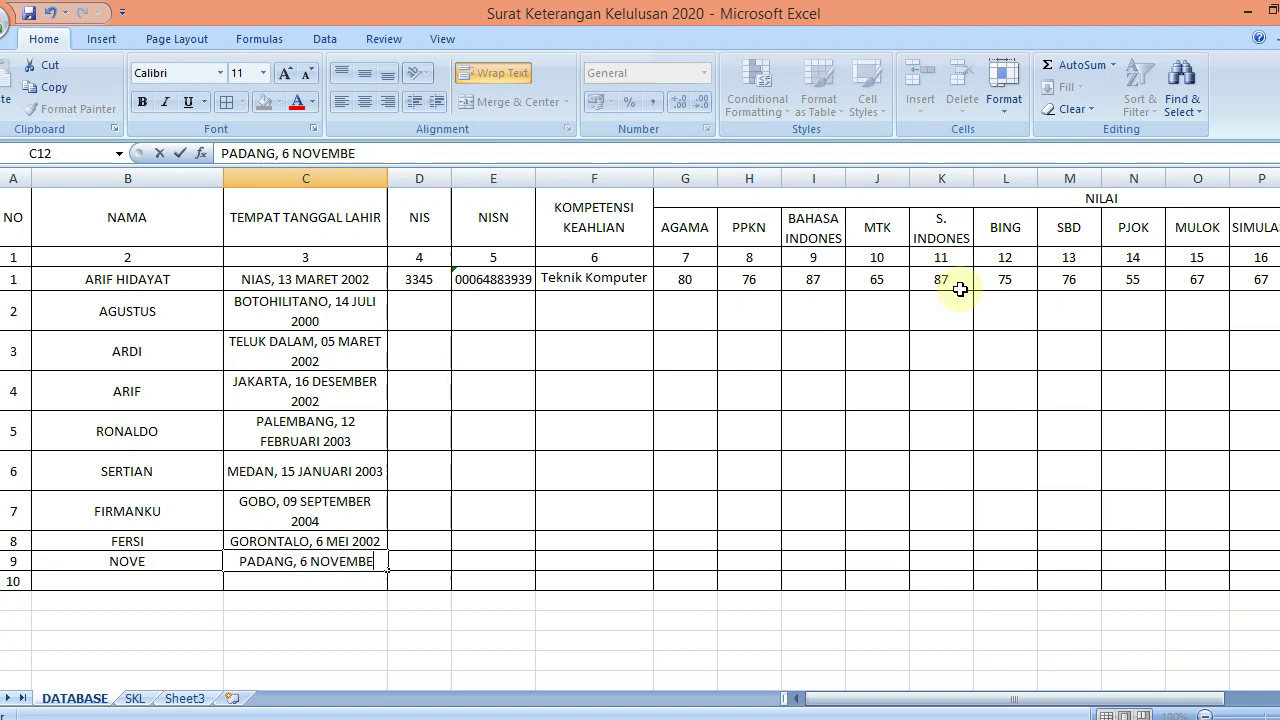
pyautogui.press('Return')
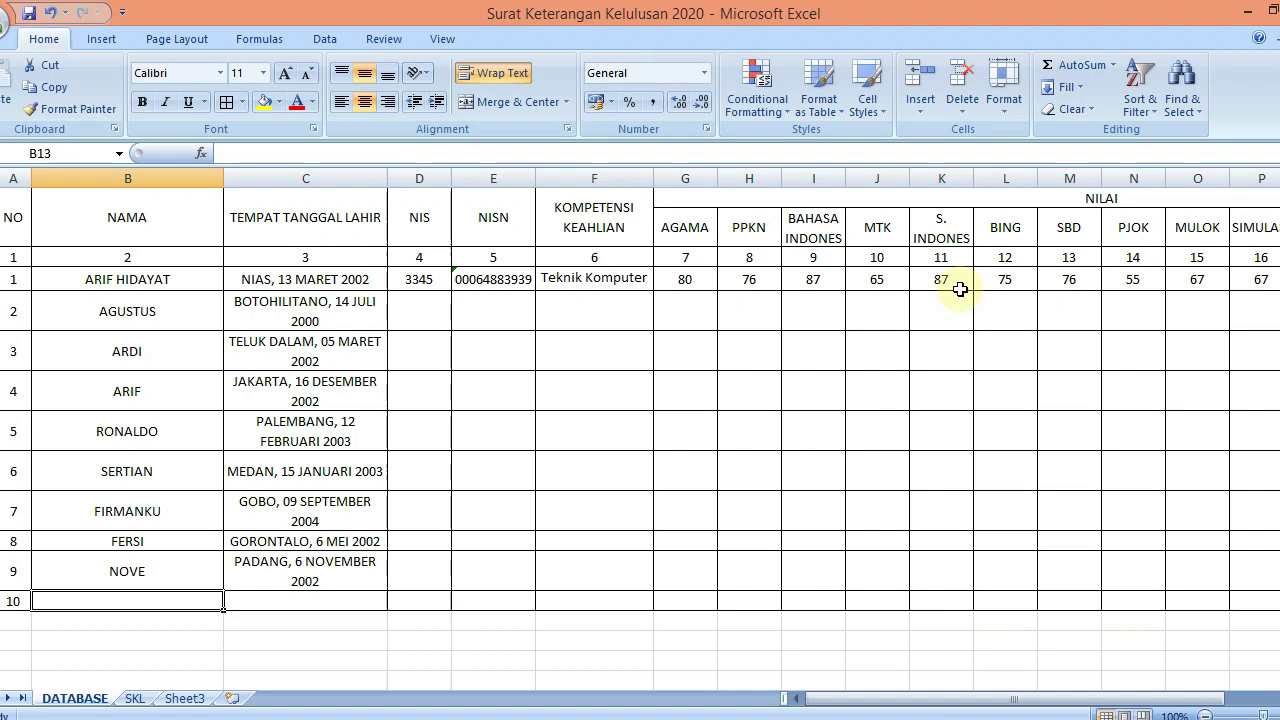
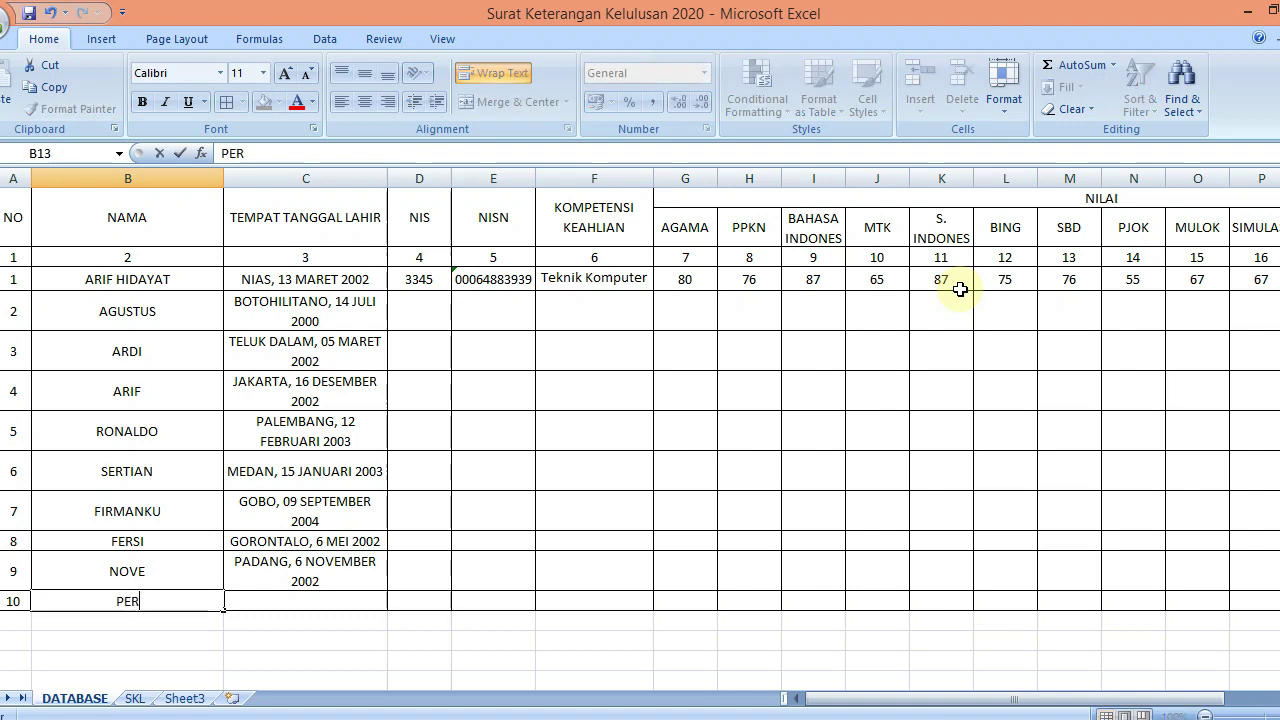
pyautogui.press('Tab')
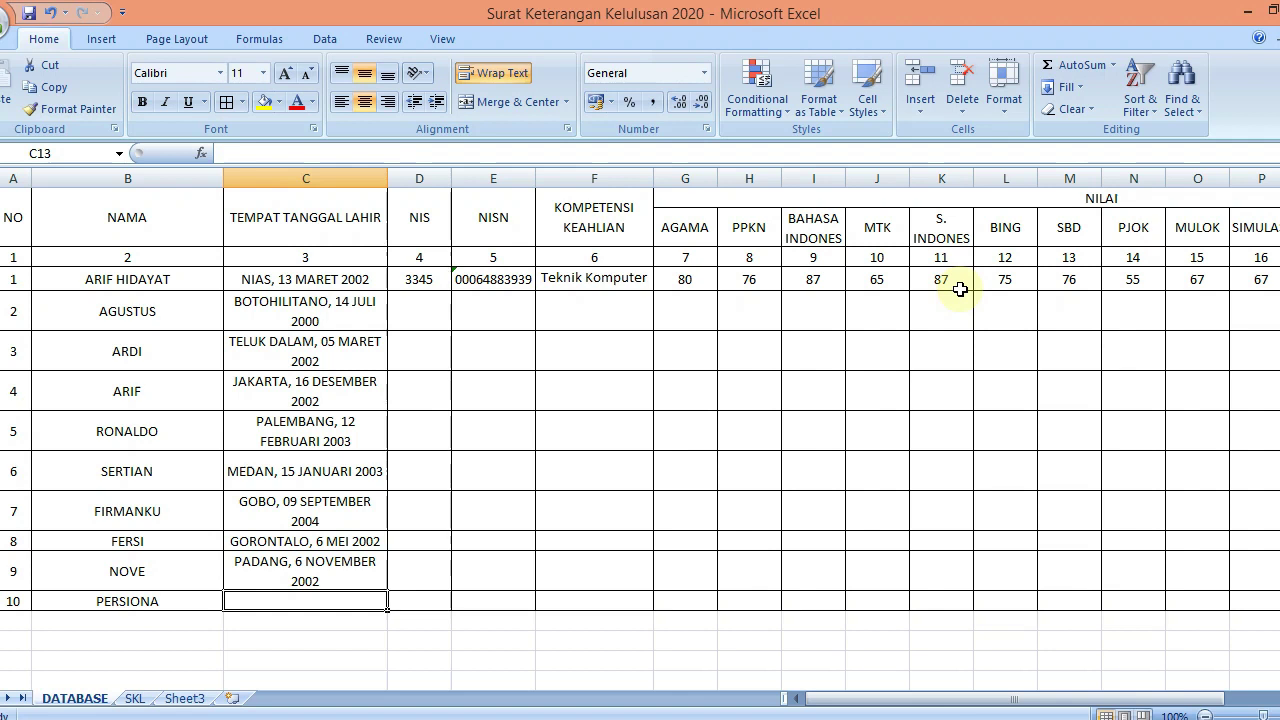
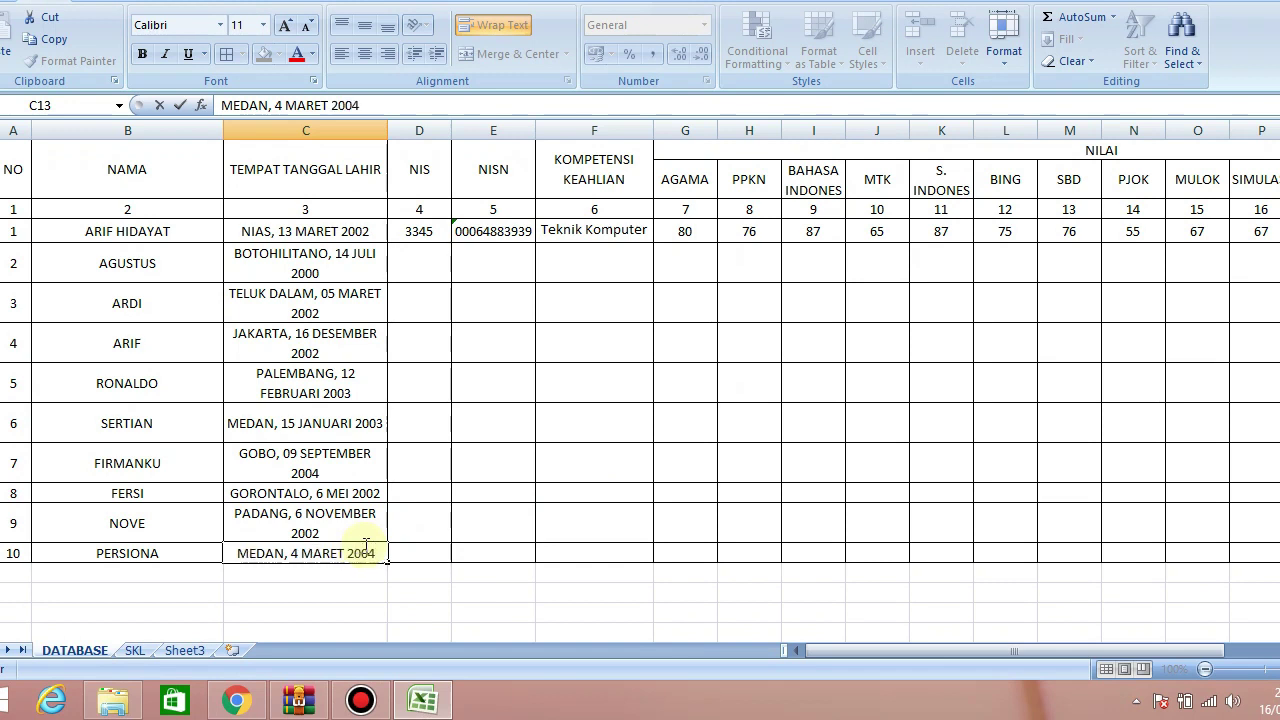
pyautogui.press('Return')
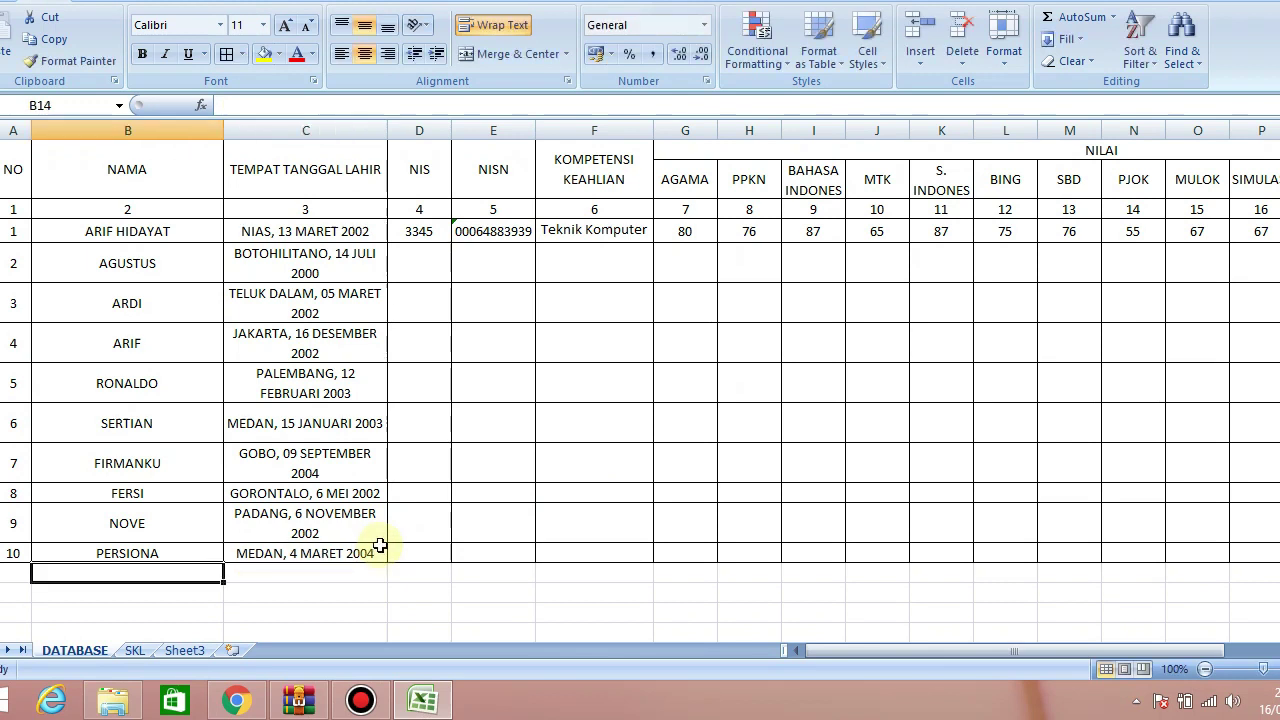
pyautogui.press('Up')
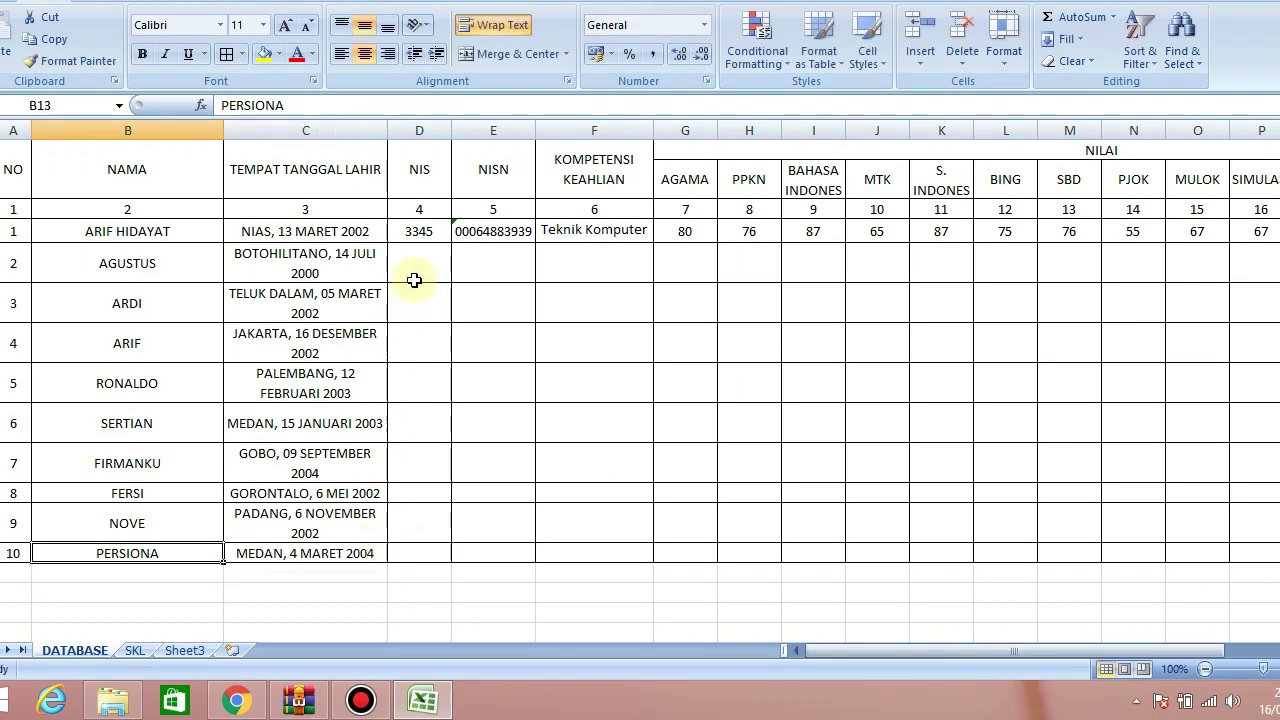
# Fill consecutive NIS numbers for all ten students down to D13
pyautogui.click(434, 260)
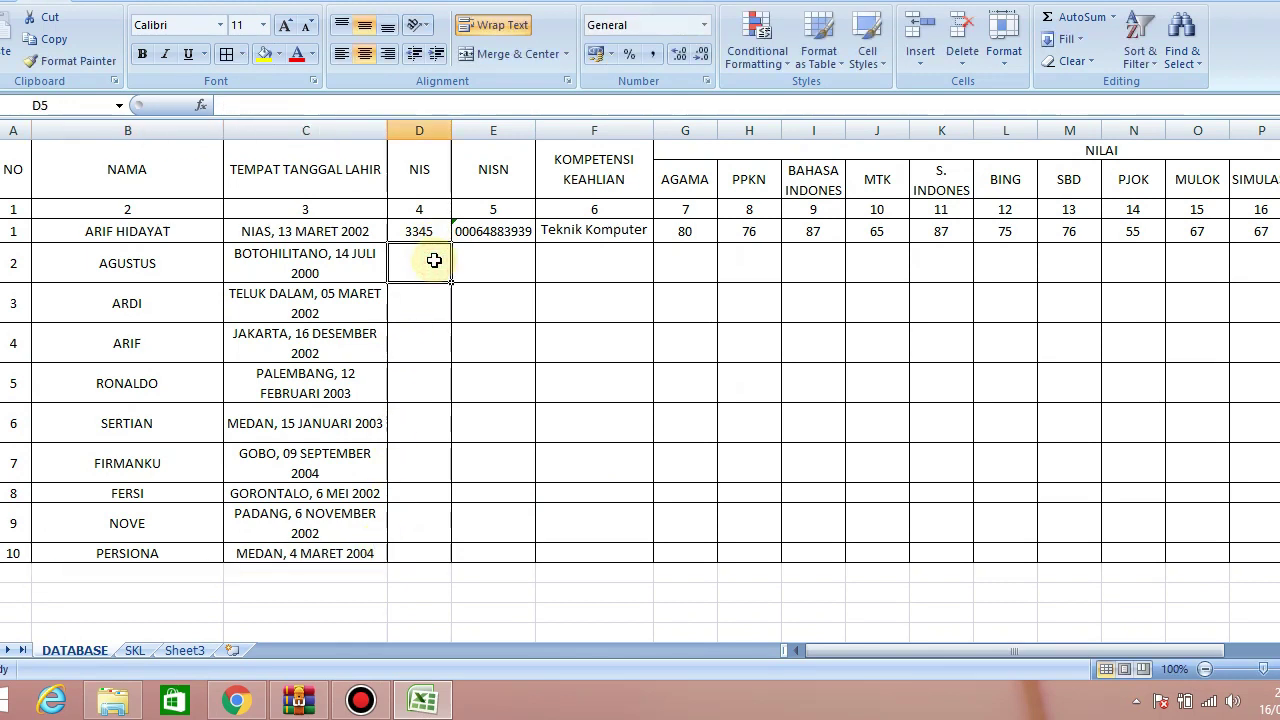
pyautogui.write('33')
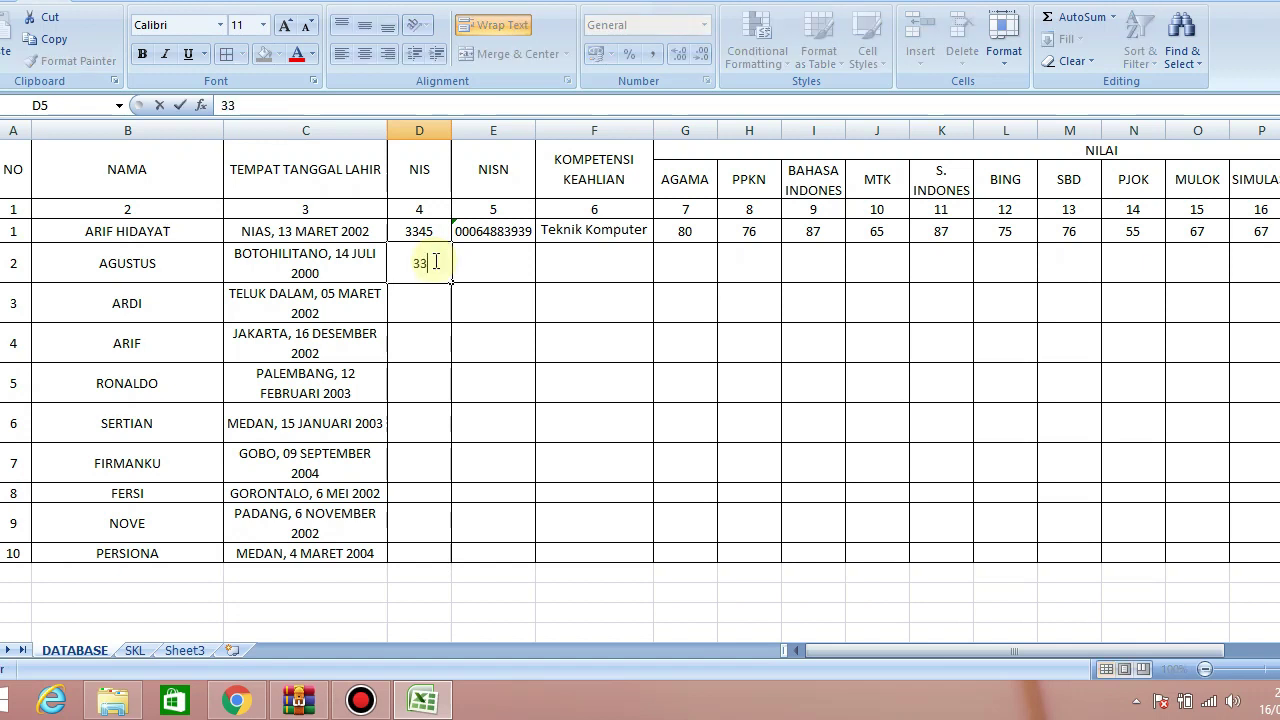
pyautogui.write('46')
pyautogui.click(438, 235)
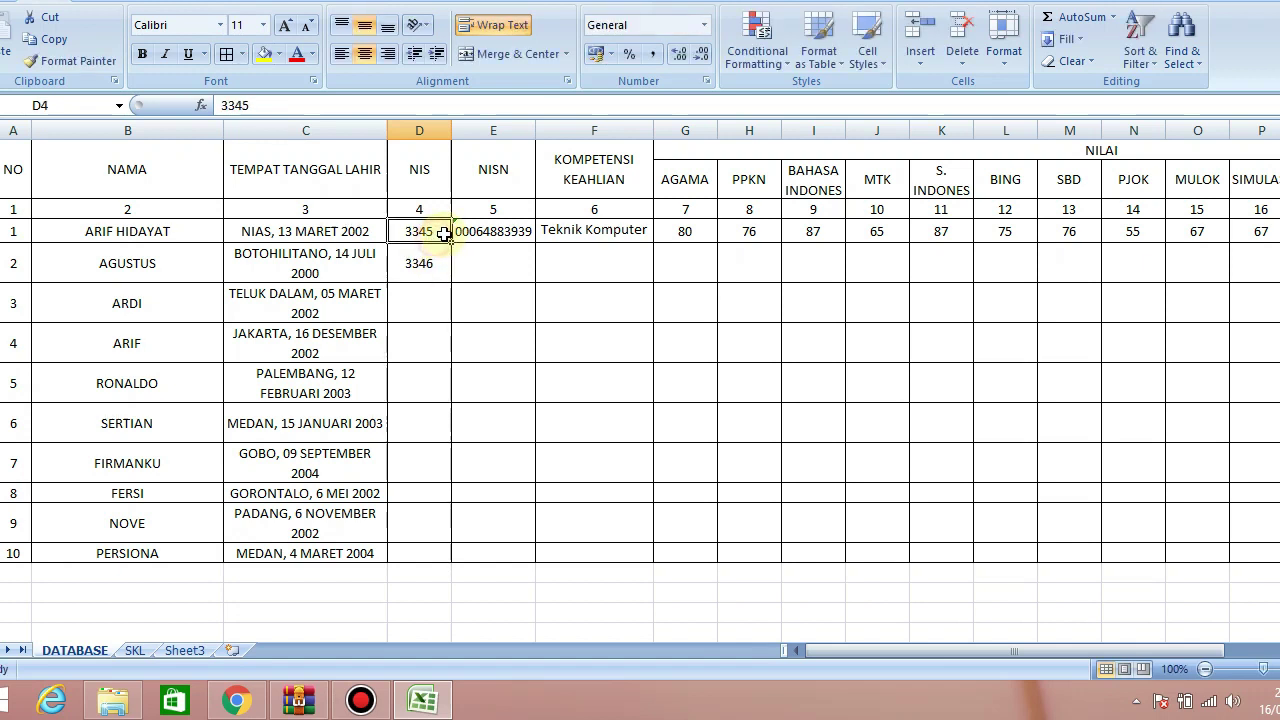
pyautogui.moveTo(444, 231); pyautogui.dragTo(452, 560)
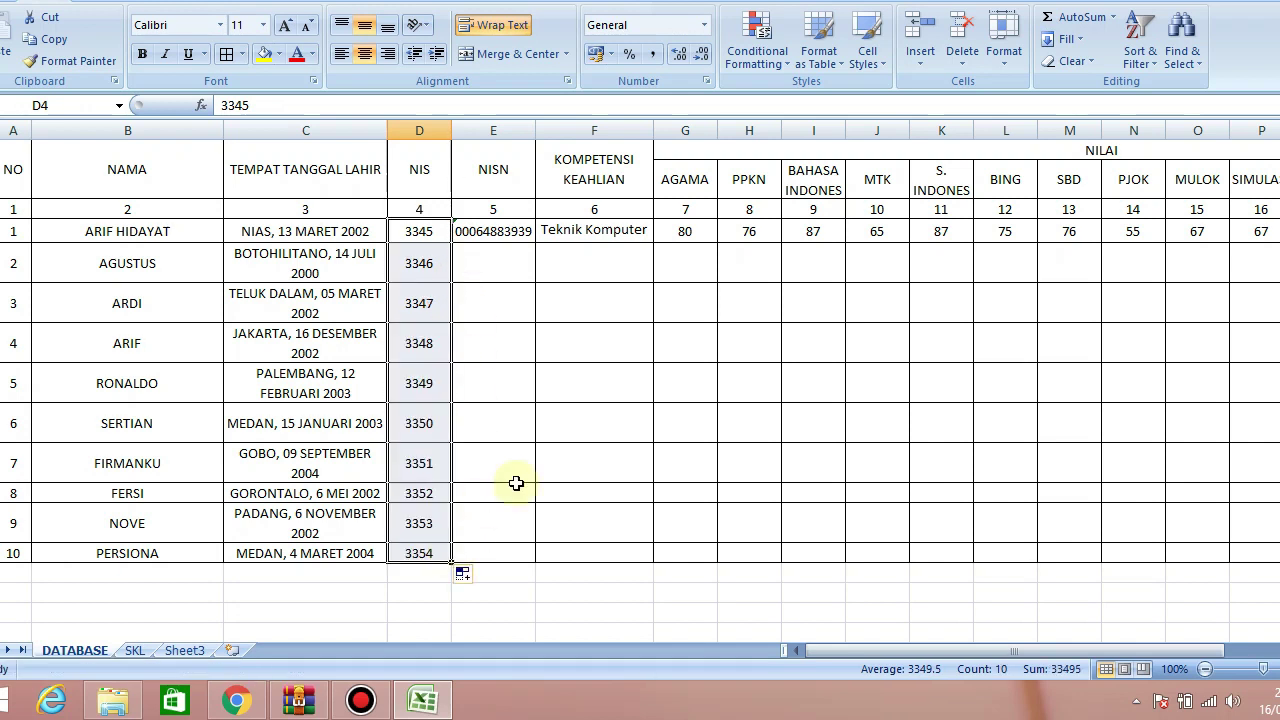
# Copy the first student's NISN into E5:E13 for students 2 to 10
pyautogui.click(513, 232)
pyautogui.hotkey('ctrl', 'c')
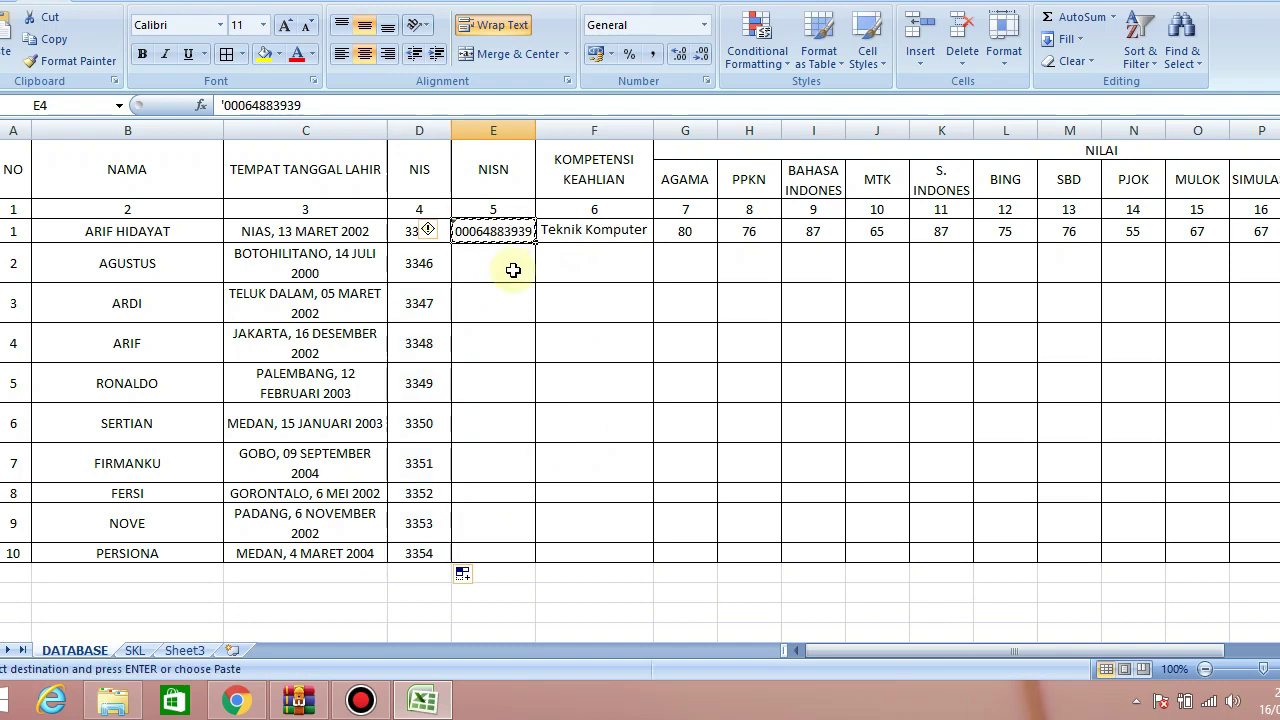
pyautogui.moveTo(511, 266); pyautogui.dragTo(513, 547)
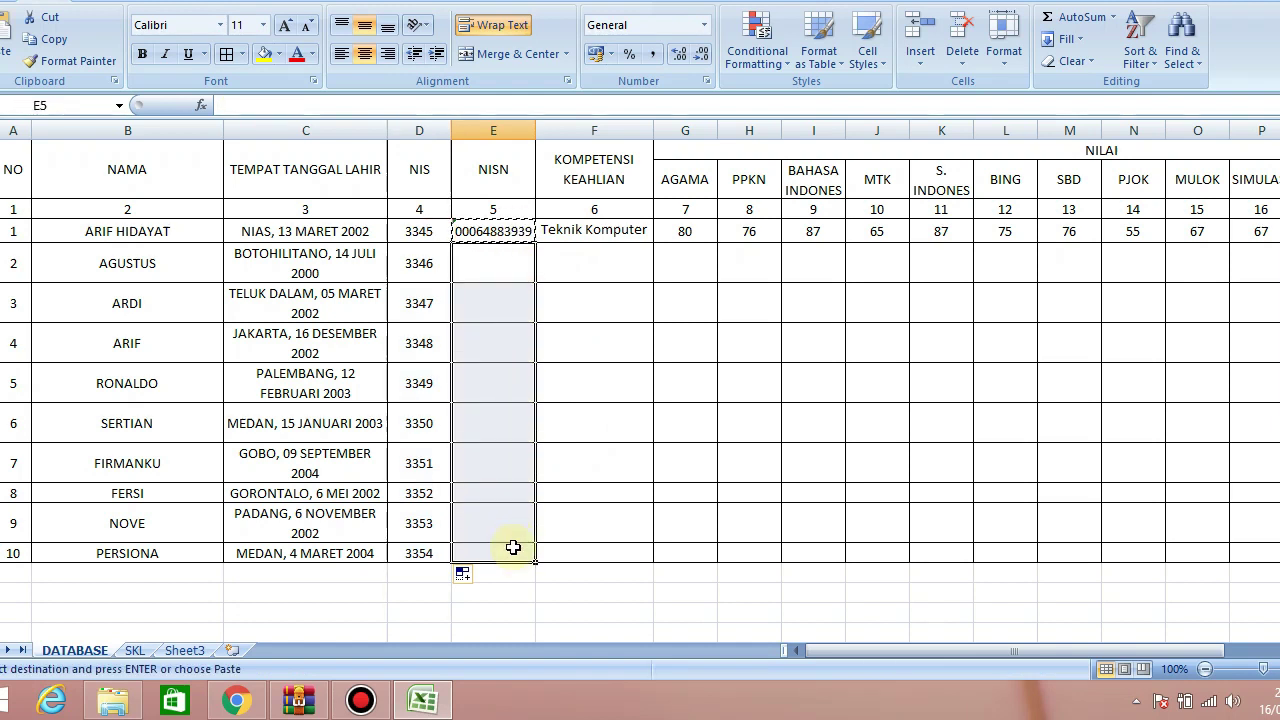
pyautogui.hotkey('ctrl', 'v')
# Enter Multimedia, Usaha Perjalanan Wisata and Otomatisasi dan T. Kel. Pekantoran as the next competencies
pyautogui.click(588, 277)
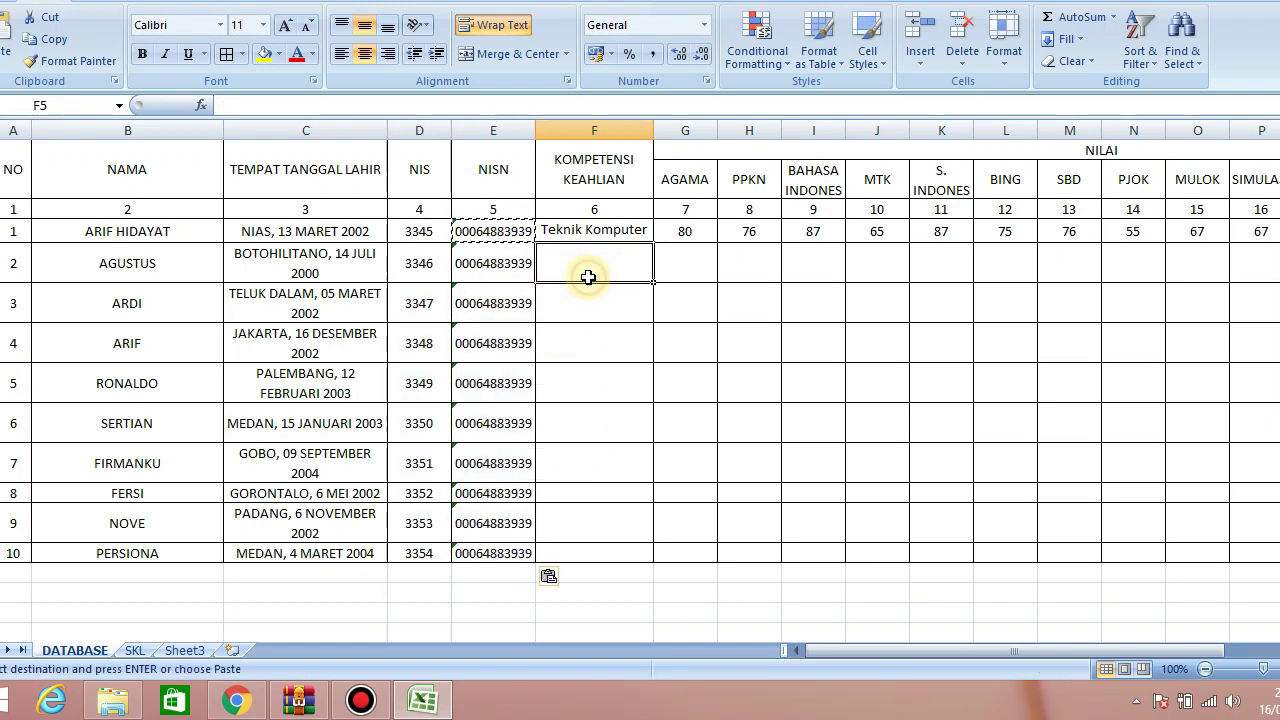
pyautogui.write('mU')
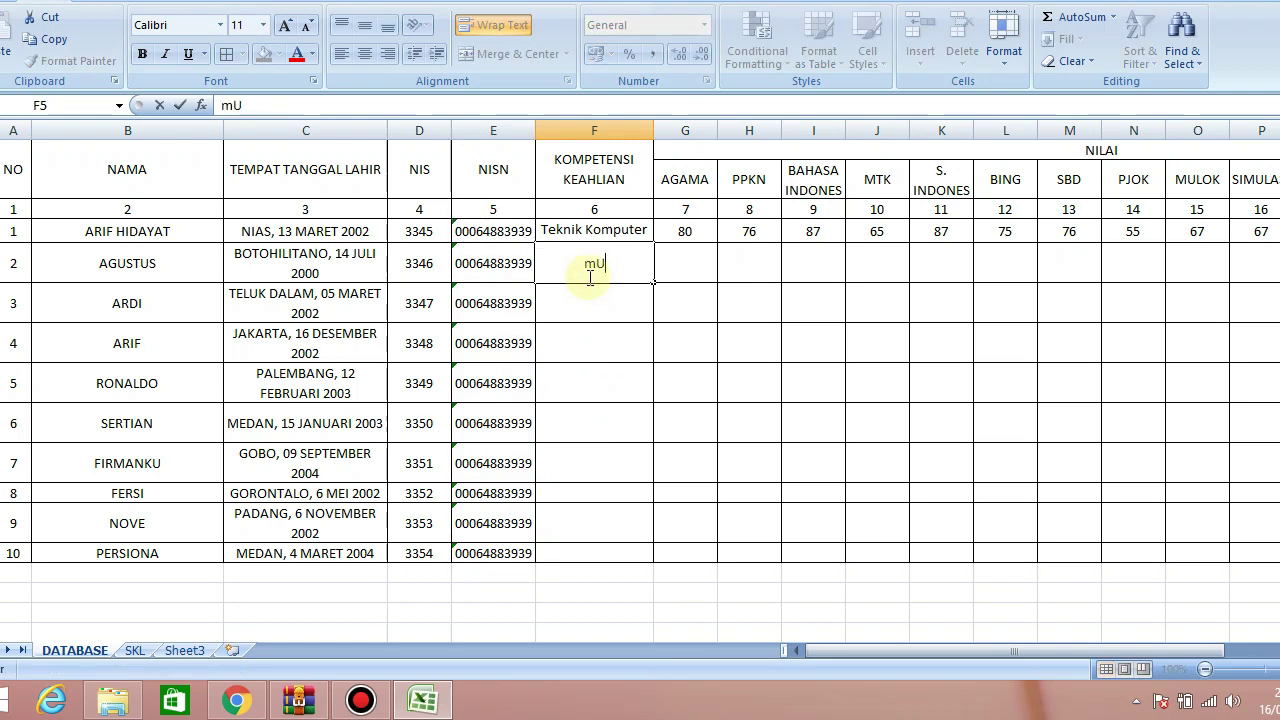
pyautogui.write('LTIMEDIA')
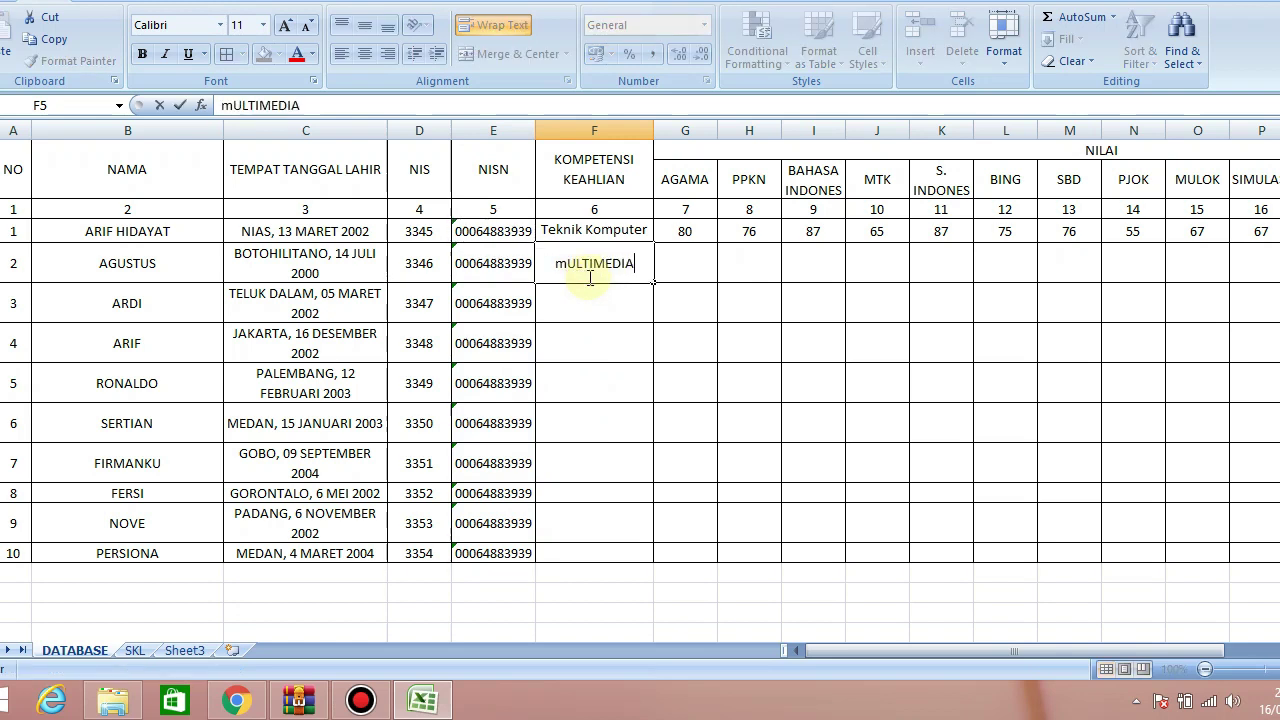
pyautogui.press('Return')
pyautogui.write('Usaha')
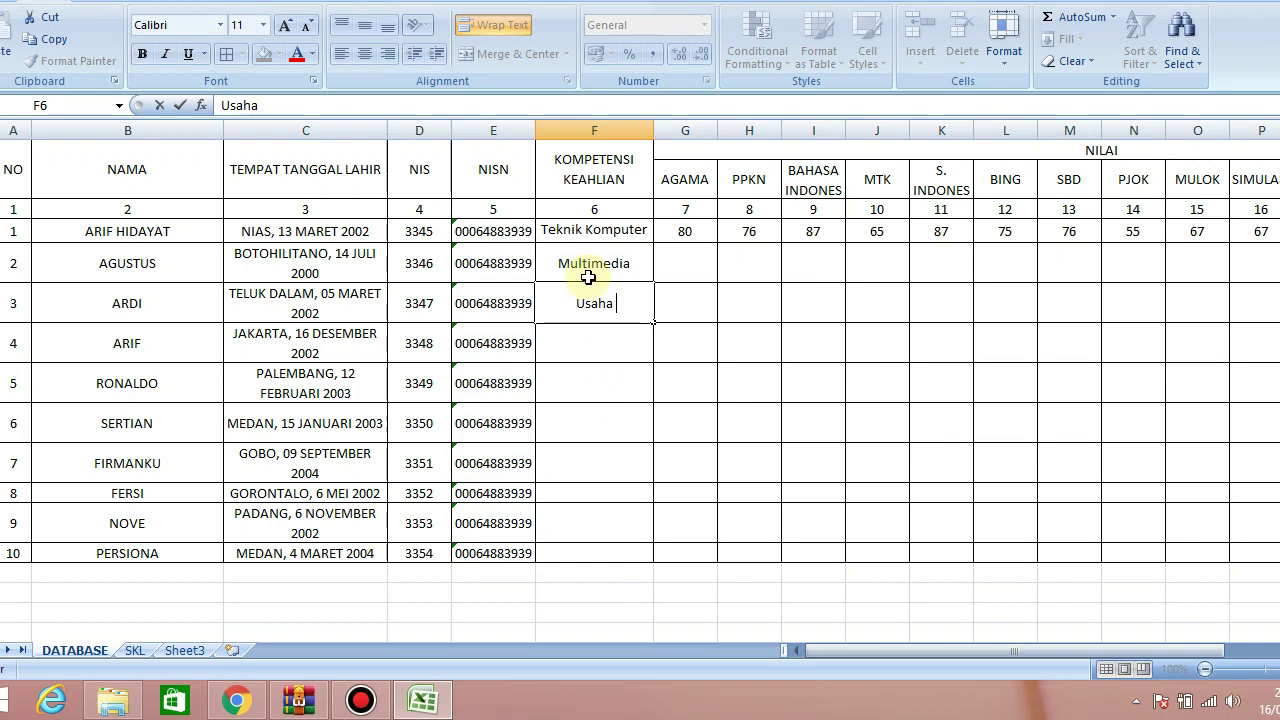
pyautogui.write(' Perjalan')
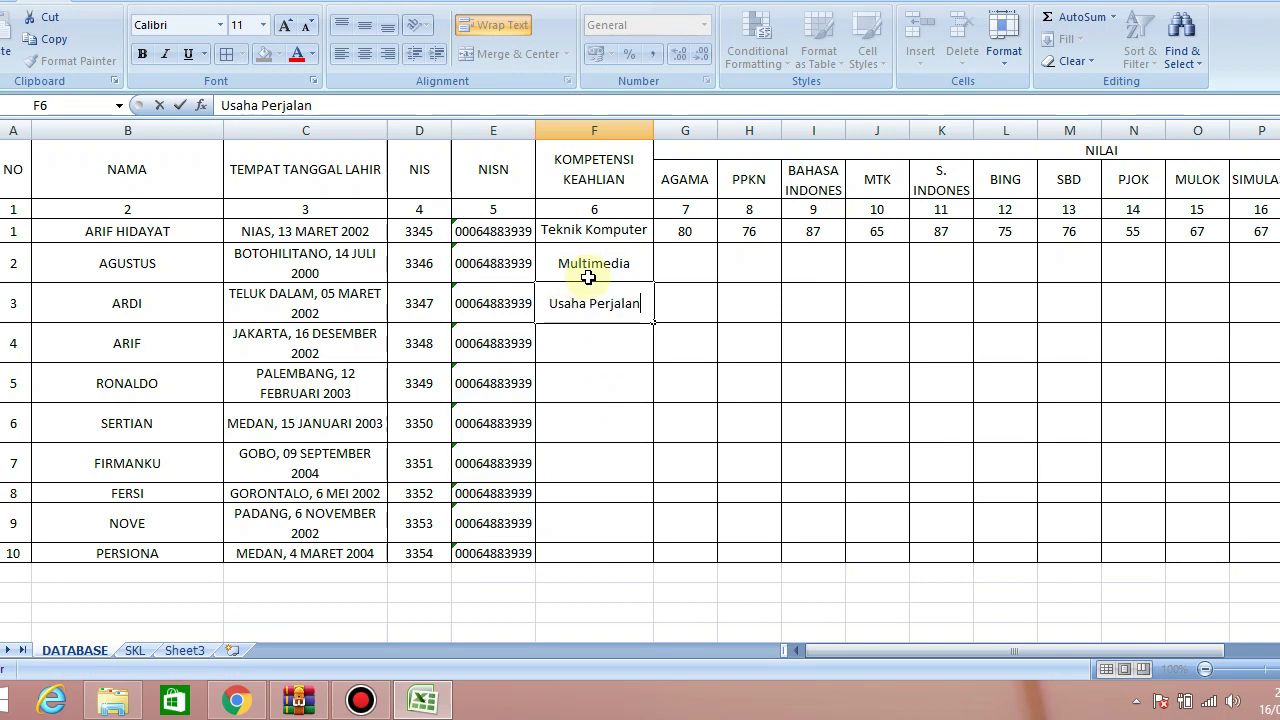
pyautogui.write('an Wisata')
pyautogui.press('Return')
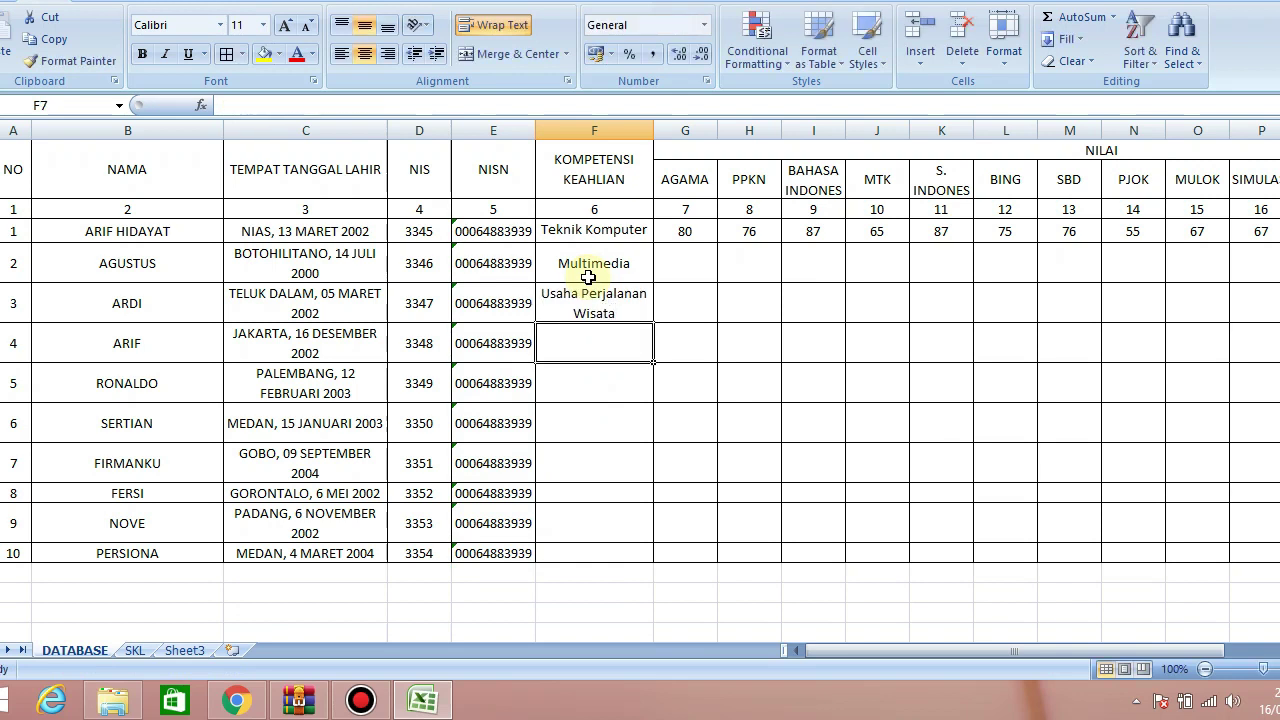
pyautogui.write('M')
pyautogui.press('BackSpace')
pyautogui.press('BackSpace')
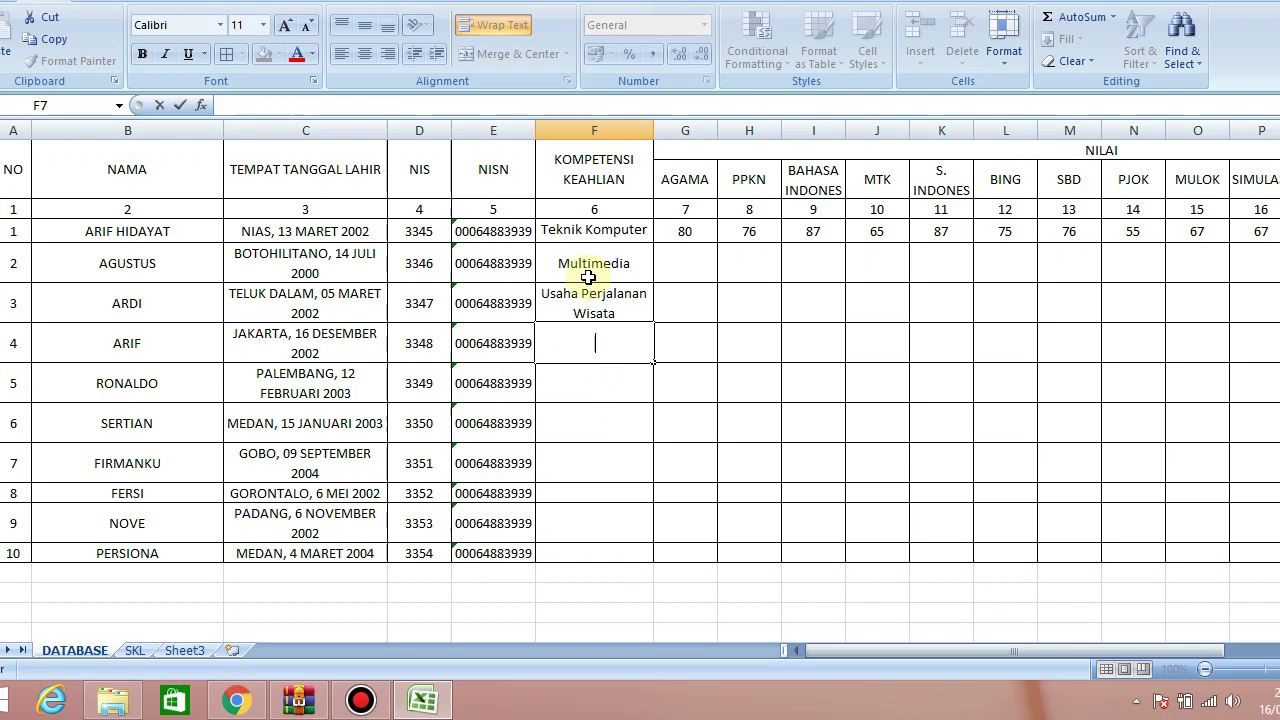
pyautogui.write('Otomatisas')
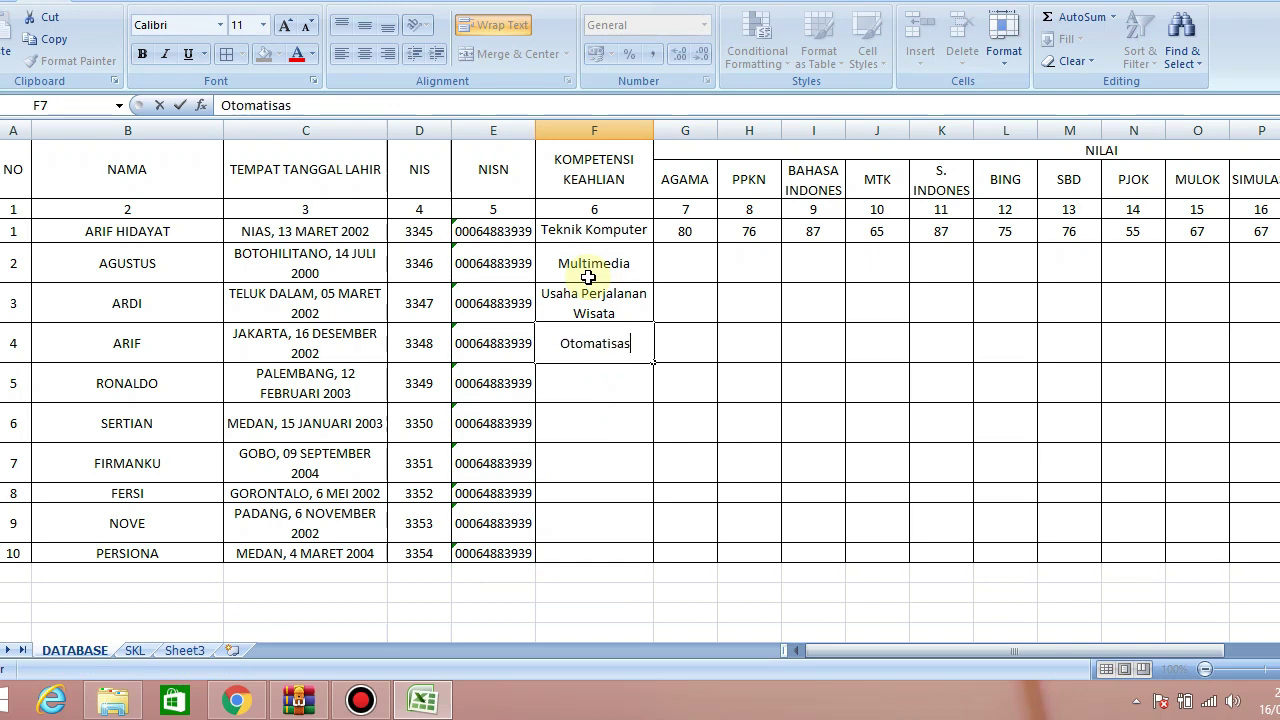
pyautogui.write('i dan Ta.')
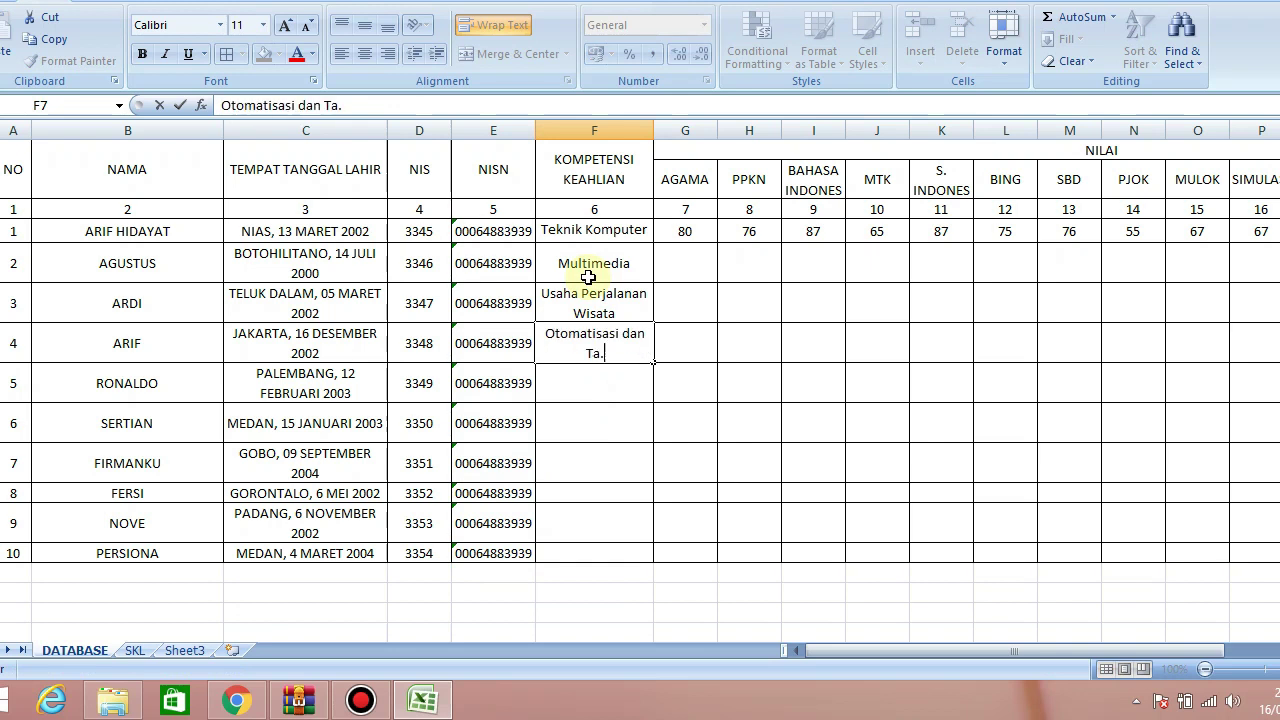
pyautogui.press('BackSpace')
pyautogui.press('BackSpace')
pyautogui.write('. Kel.')
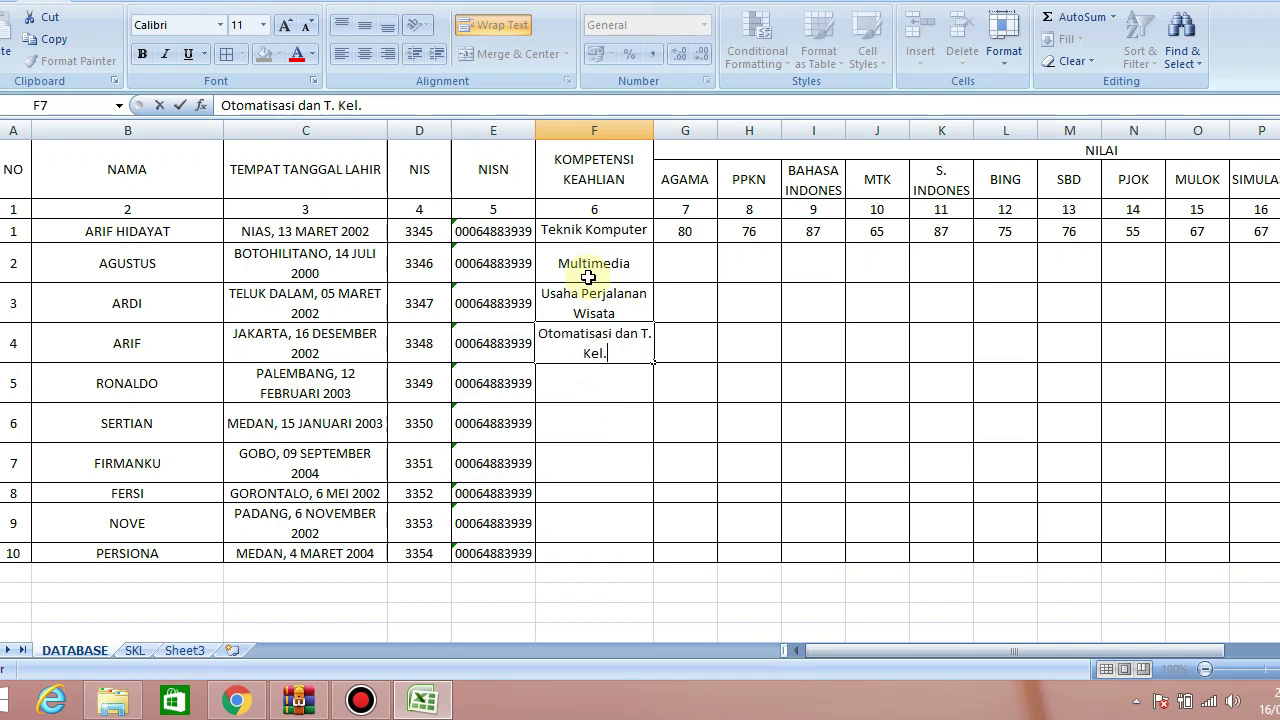
pyautogui.write(' Pekantoran')
pyautogui.press('Return')
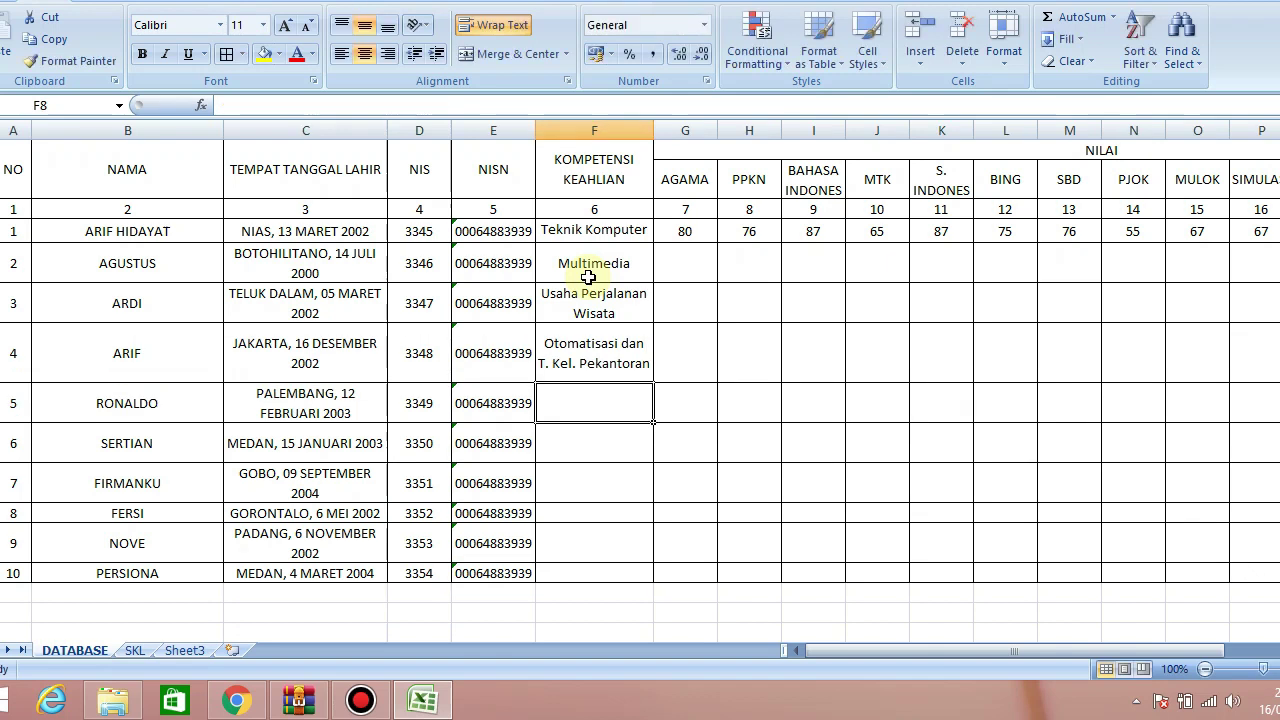
# Fill the remaining competencies: Teknik Komputer dan Jaringan twice, Multimedia, Akuntansi dan Keuangan Lembaga twice, Otomatisasi
pyautogui.write('Teknik Komputer dan Jaringan')
pyautogui.press('Return')
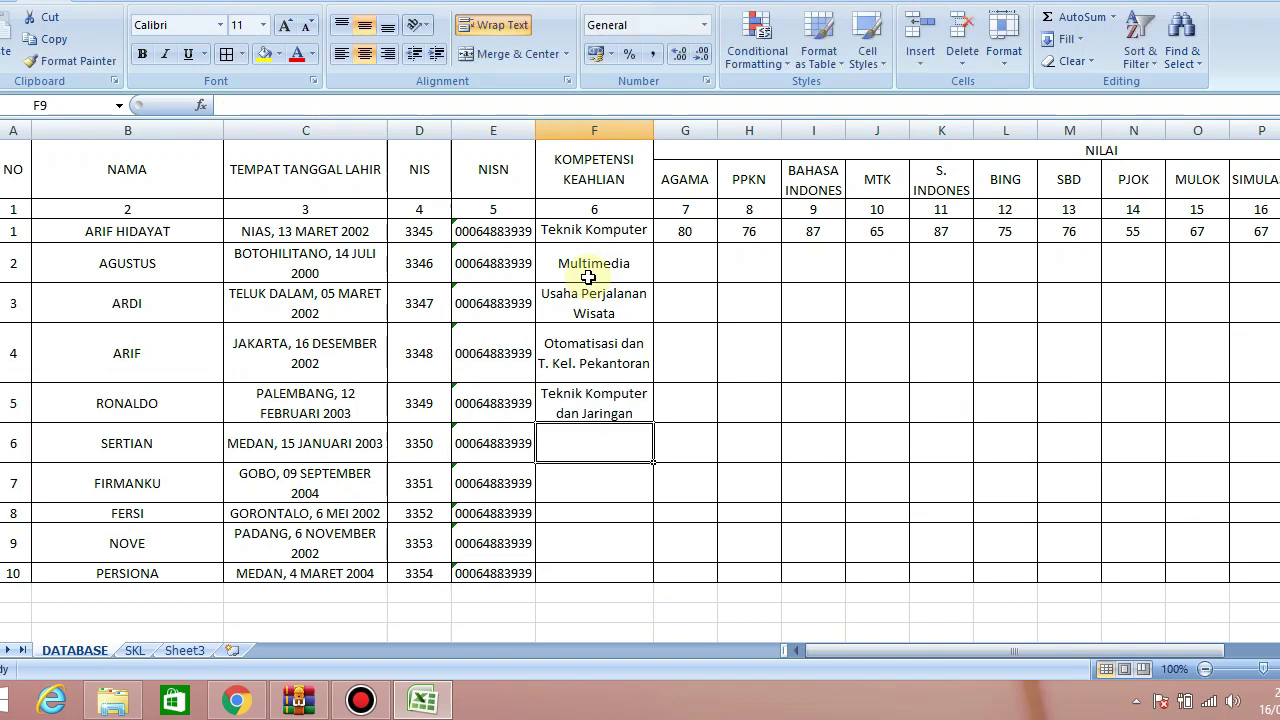
pyautogui.write('Tek')
pyautogui.press('Return')
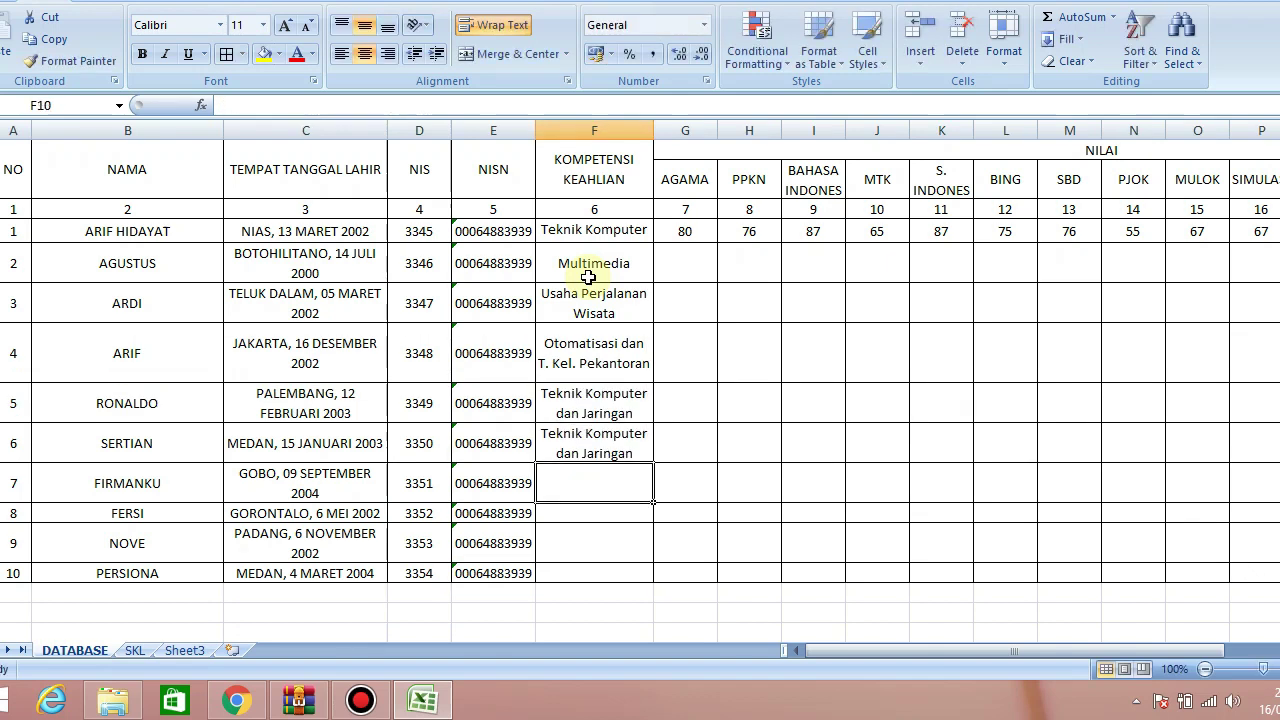
pyautogui.write('M')
pyautogui.press('Return')
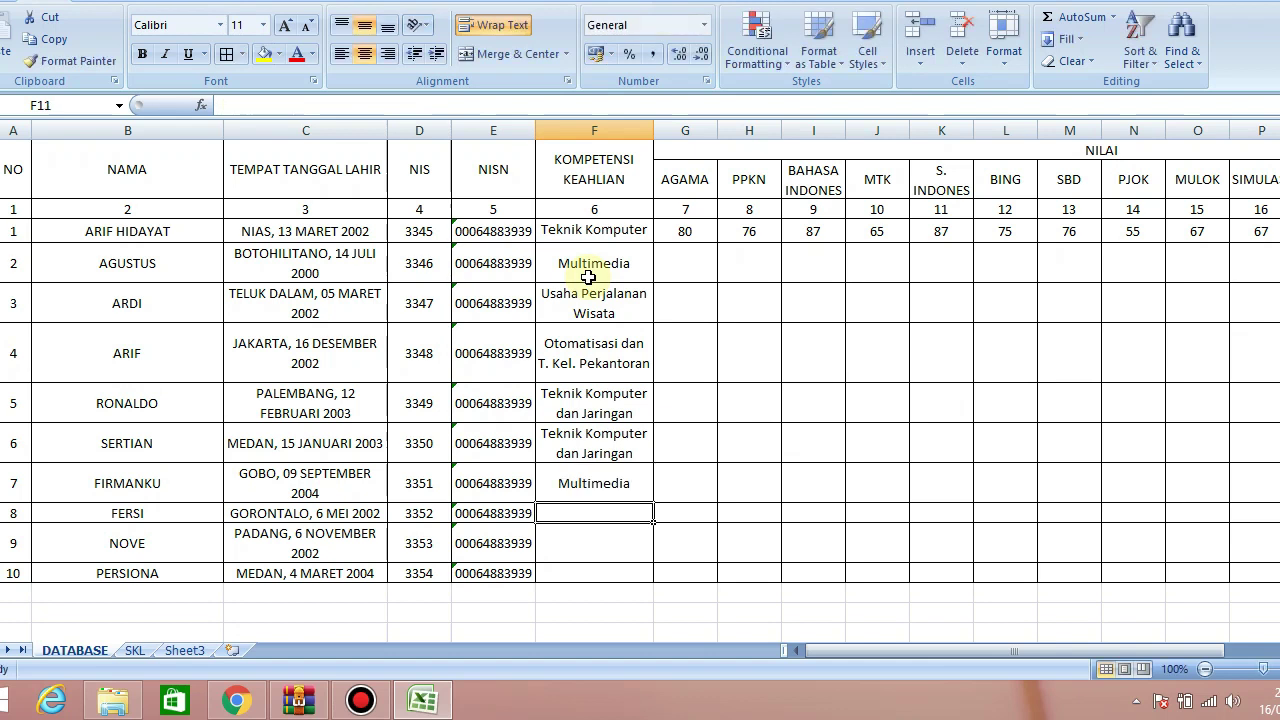
pyautogui.write('Akuntansi')
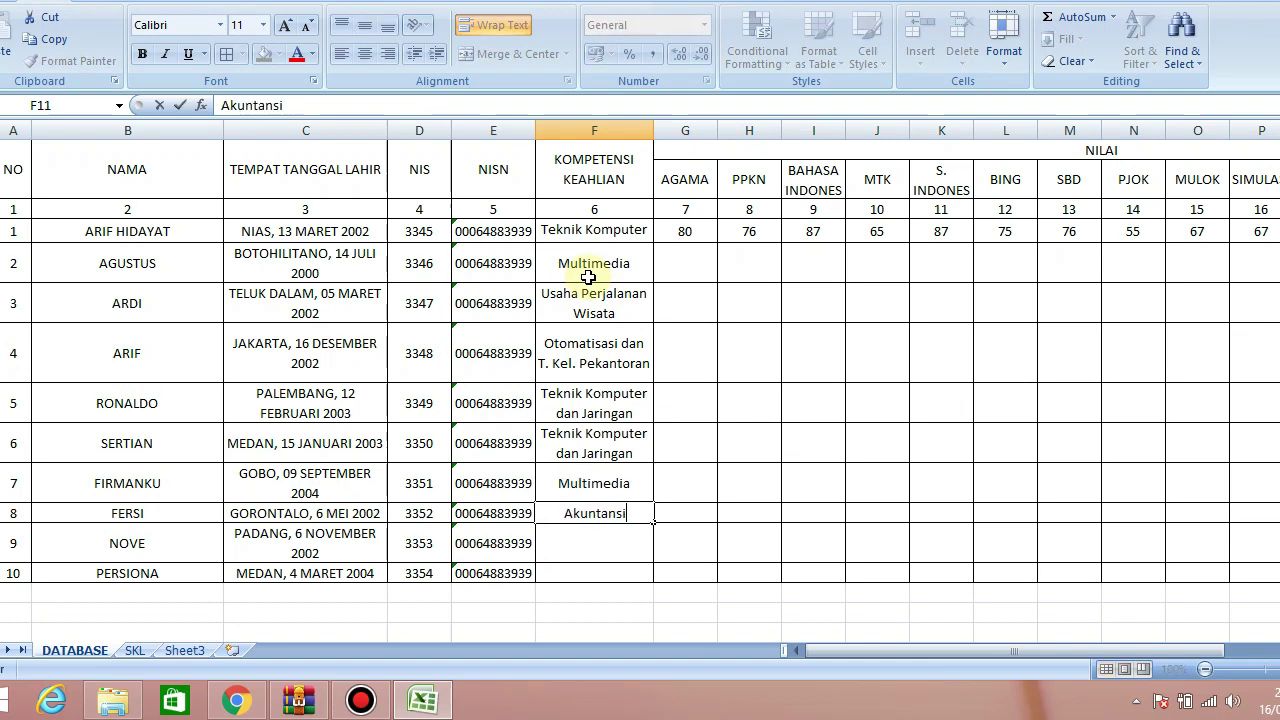
pyautogui.write(' dan Keuag')
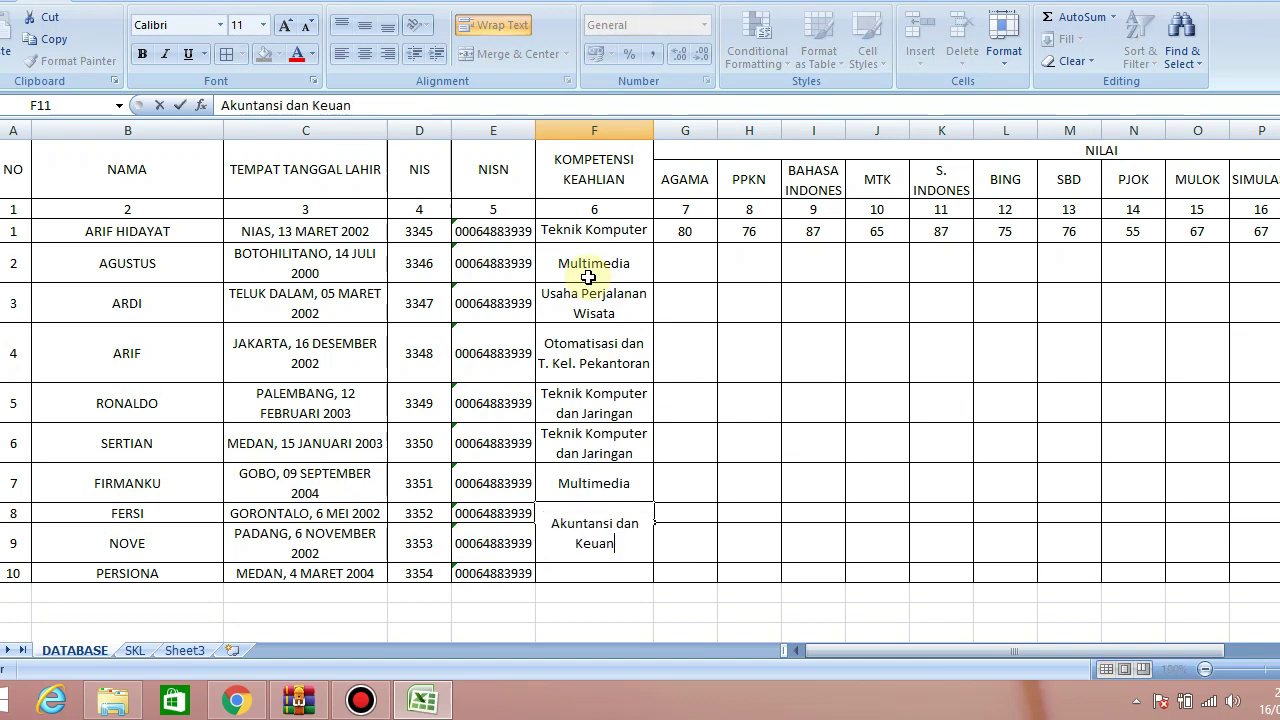
pyautogui.write('gan Lembaga')
pyautogui.press('Return')
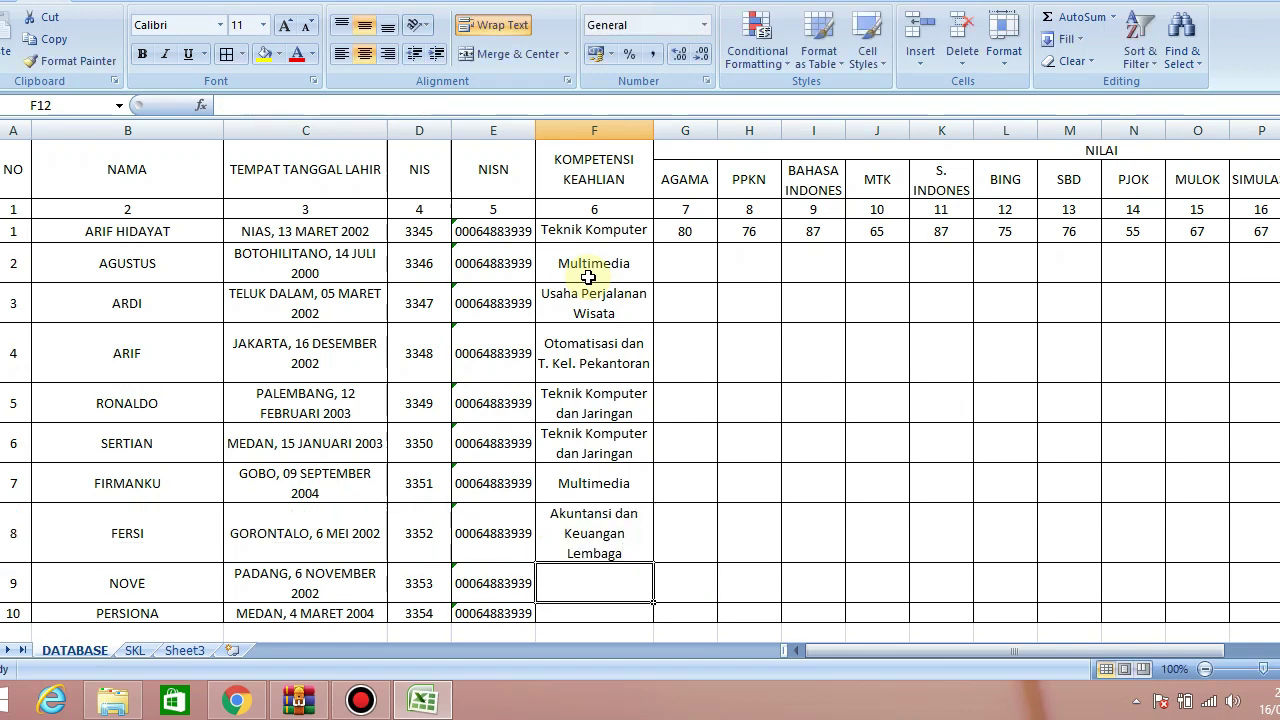
pyautogui.write('Akuntansi dan Keuangan Lembaga')
pyautogui.press('Return')
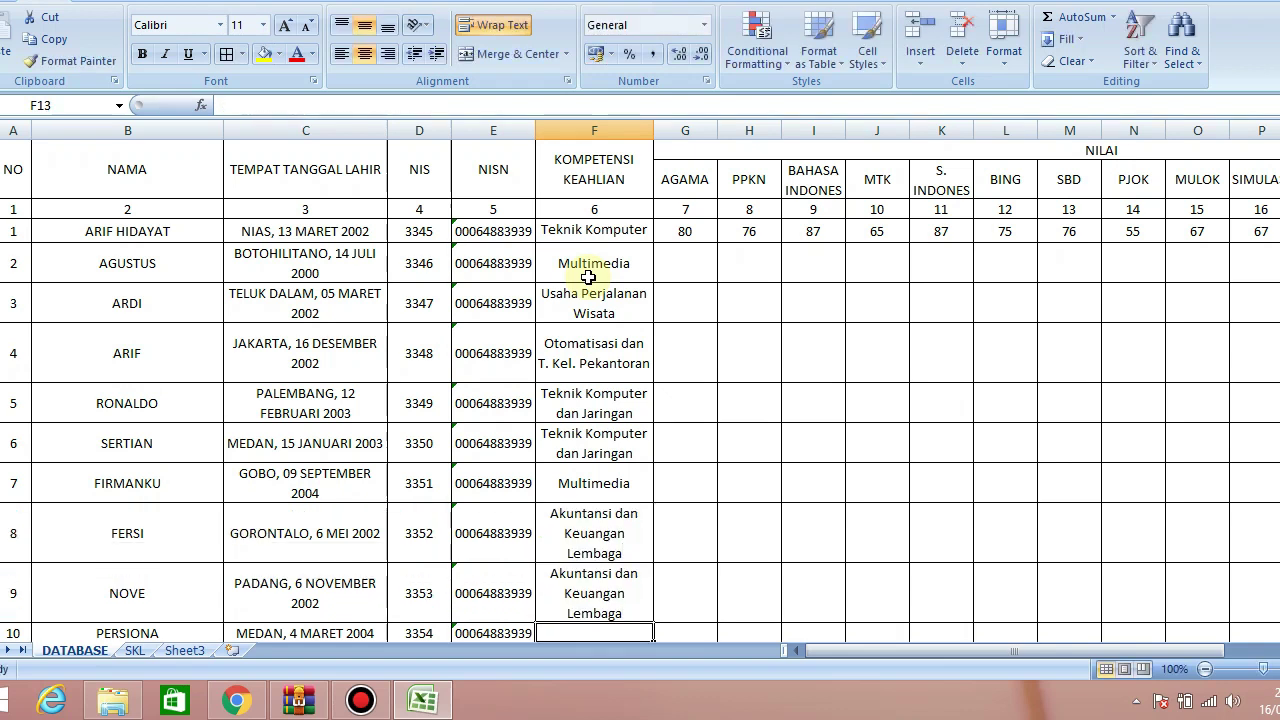
pyautogui.write('O')
pyautogui.press('Return')
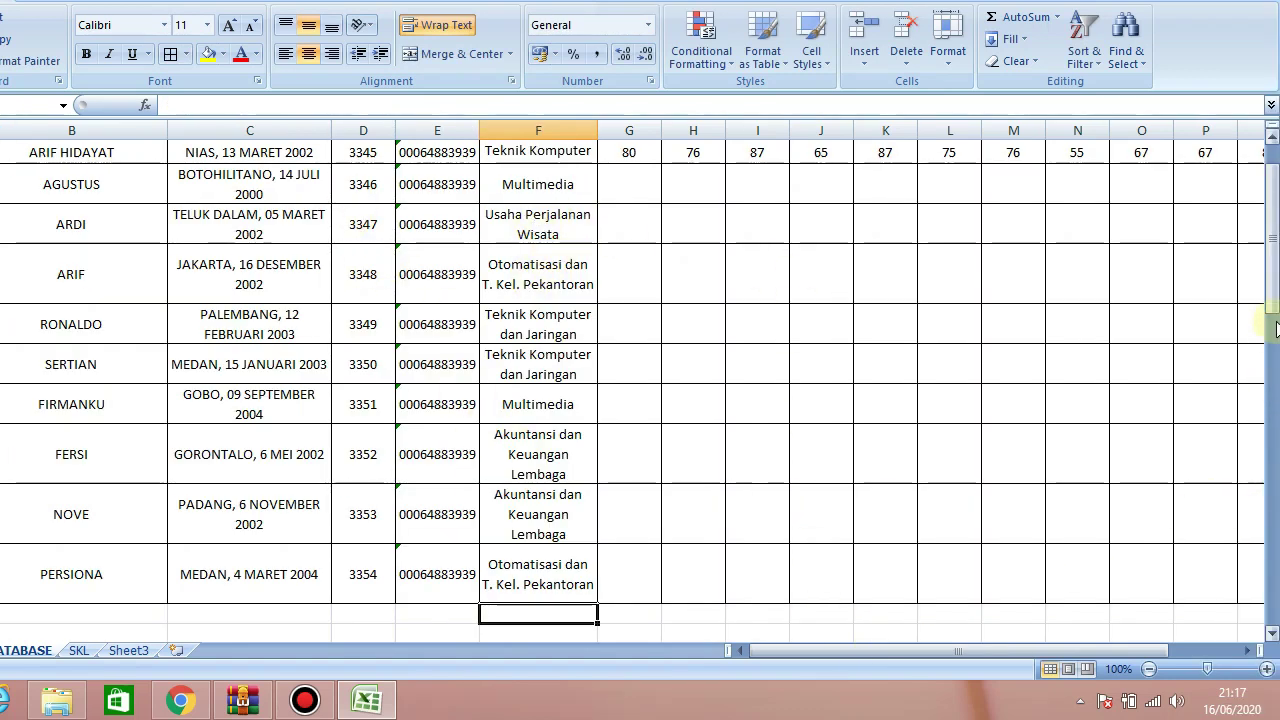
# Copy the first student's grades G4:T4 into G5 and G6:T13
pyautogui.moveTo(1272, 287); pyautogui.dragTo(1272, 270)
pyautogui.moveTo(1080, 650); pyautogui.dragTo(1152, 636)
pyautogui.moveTo(240, 232); pyautogui.dragTo(1044, 234)
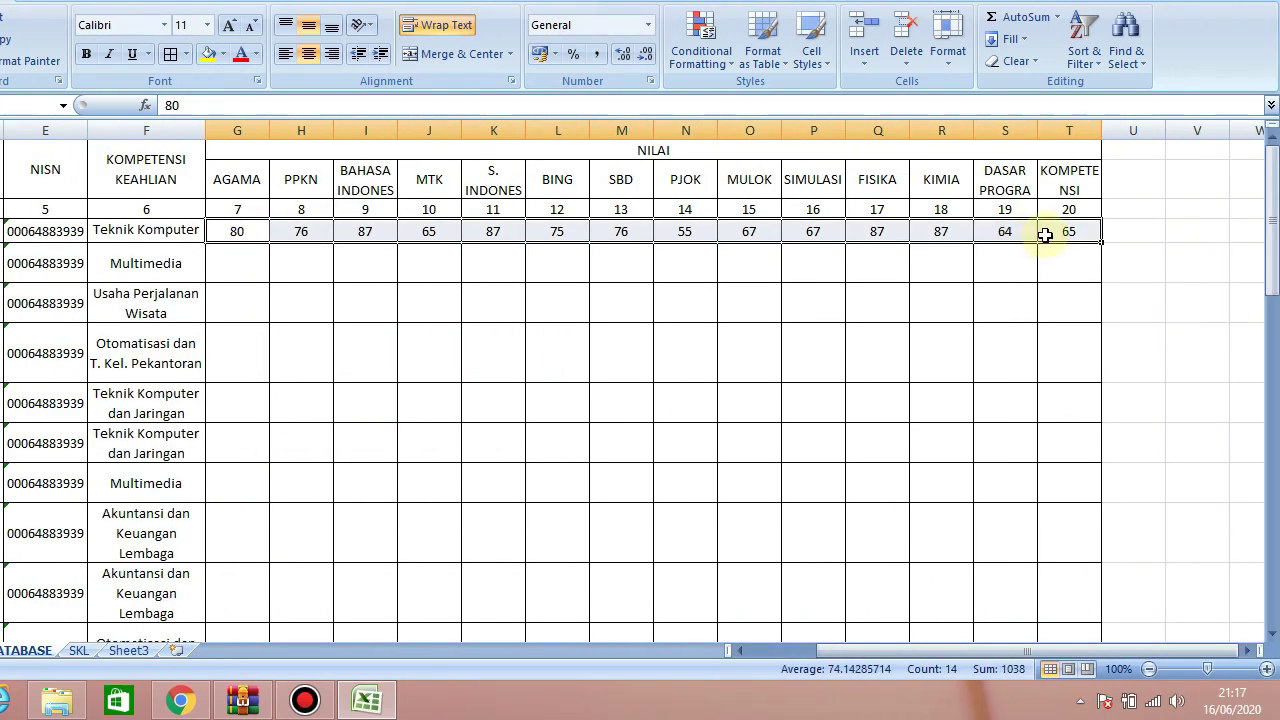
pyautogui.hotkey('ctrl', 'c')
pyautogui.click(242, 270)
pyautogui.hotkey('ctrl', 'v')
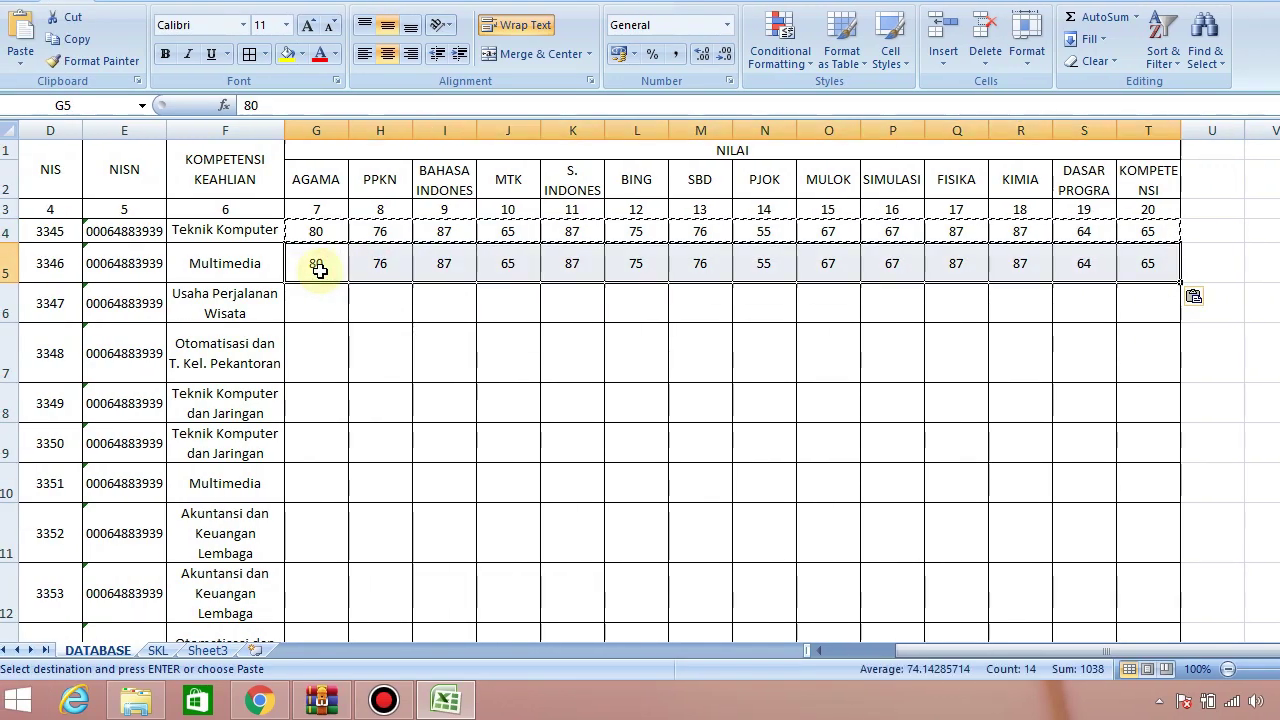
pyautogui.moveTo(318, 300); pyautogui.dragTo(1113, 583)
pyautogui.hotkey('ctrl', 'v')
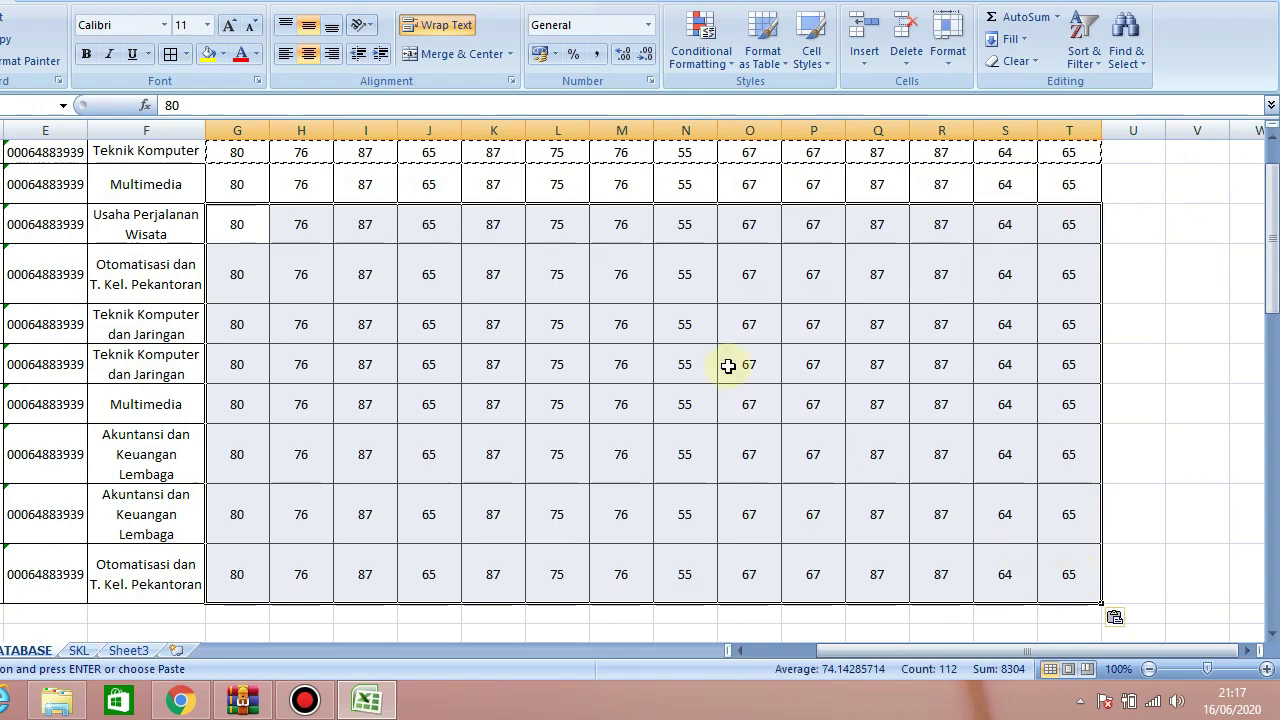
pyautogui.press('Escape')
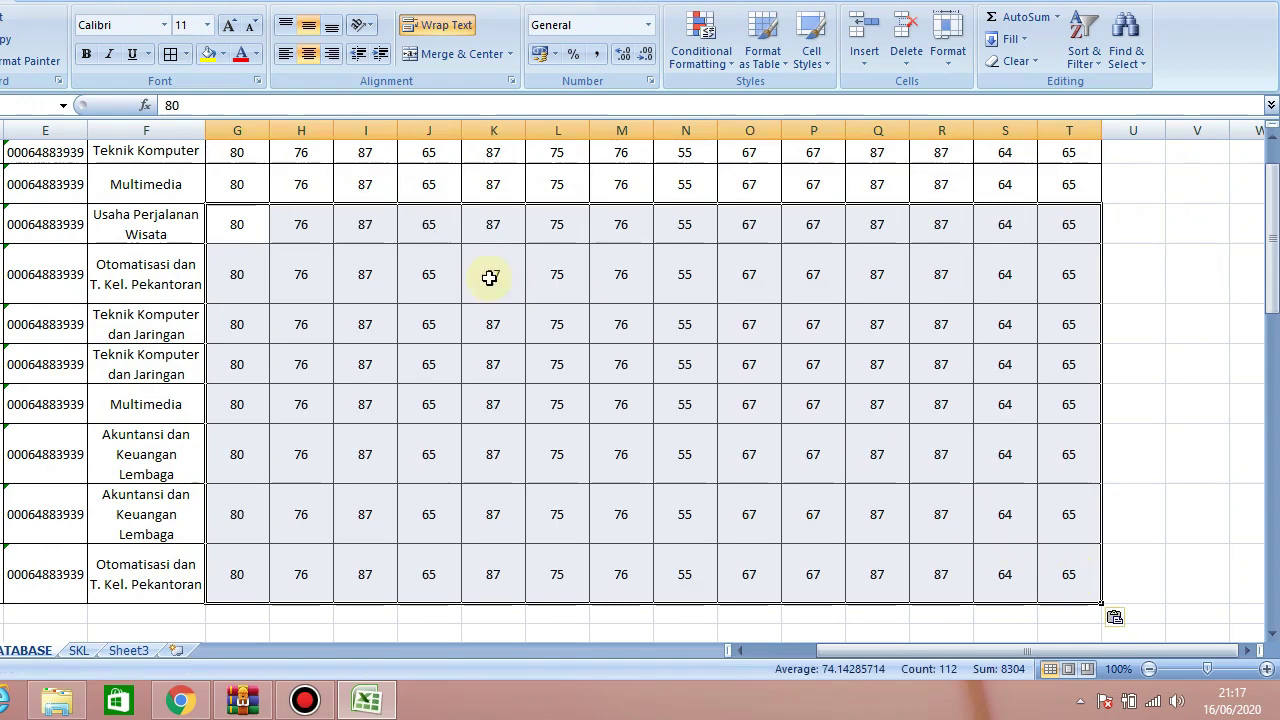
pyautogui.click(486, 264)
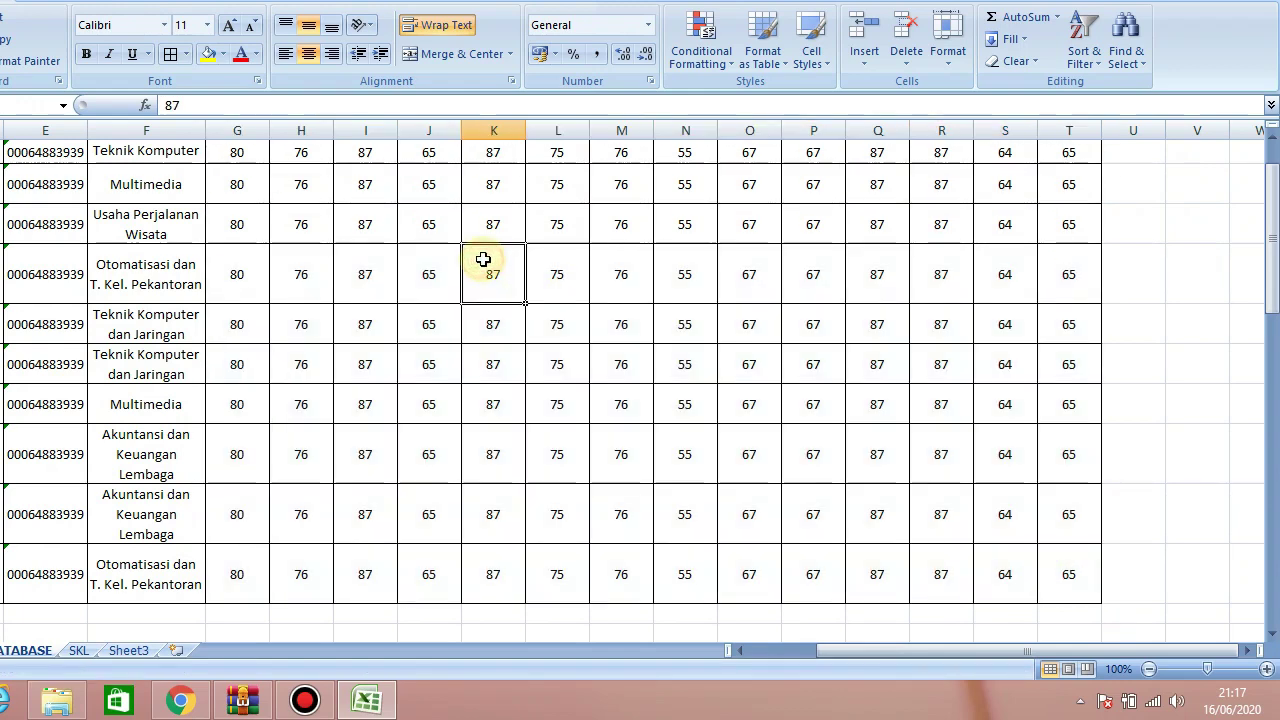
# Select the row of column numbers above the student data
pyautogui.moveTo(1273, 245); pyautogui.dragTo(1268, 220)
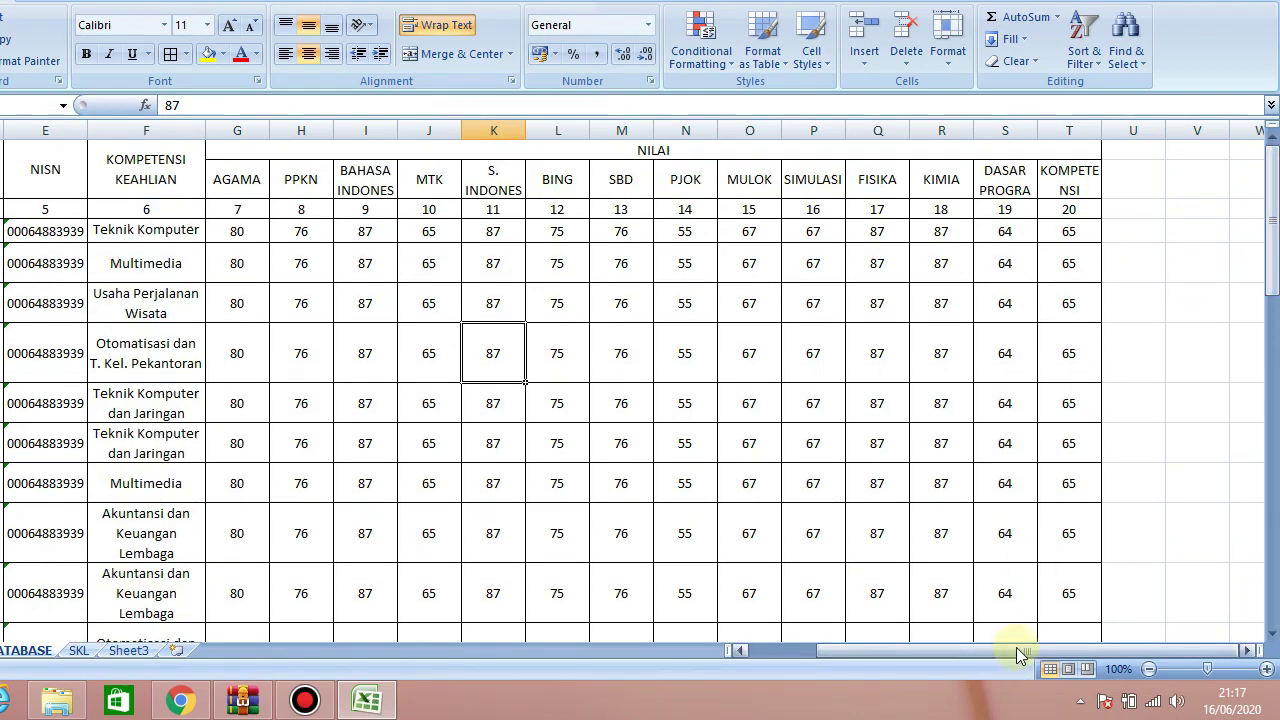
pyautogui.moveTo(1016, 648); pyautogui.dragTo(774, 656)
pyautogui.moveTo(40, 209); pyautogui.dragTo(1086, 211)
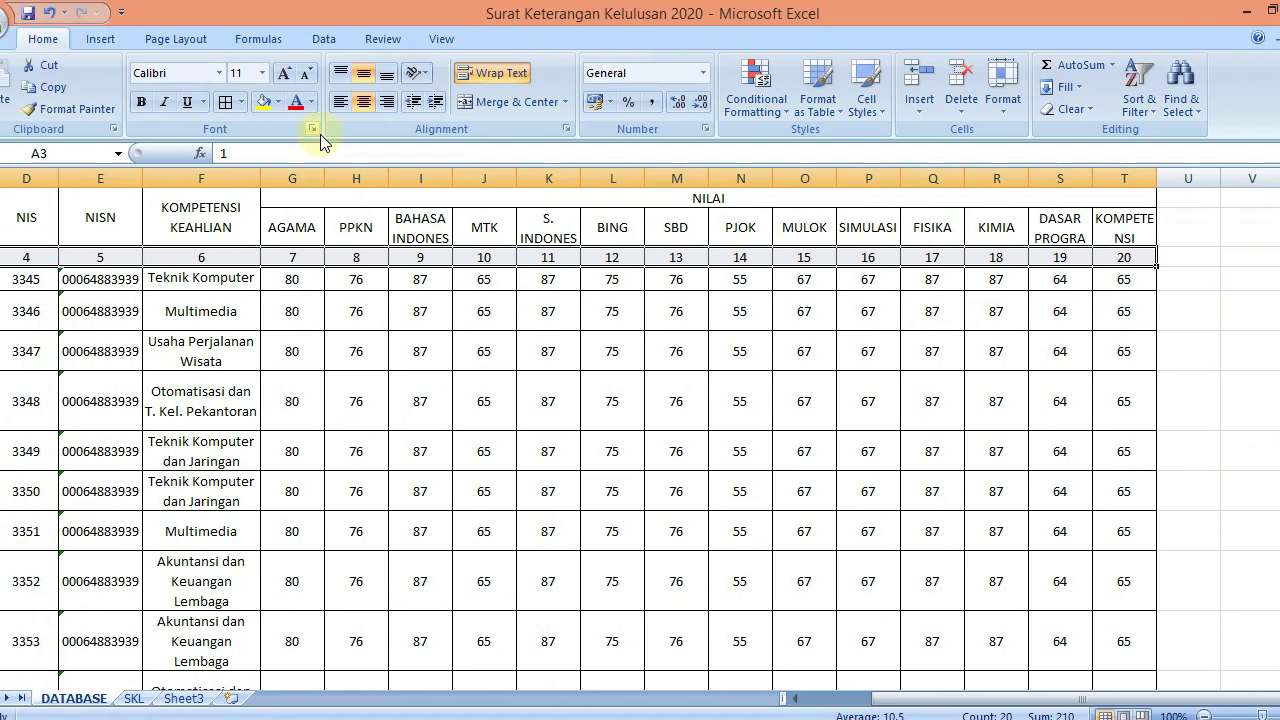
# Fill the column-number row with green
pyautogui.click(309, 102)
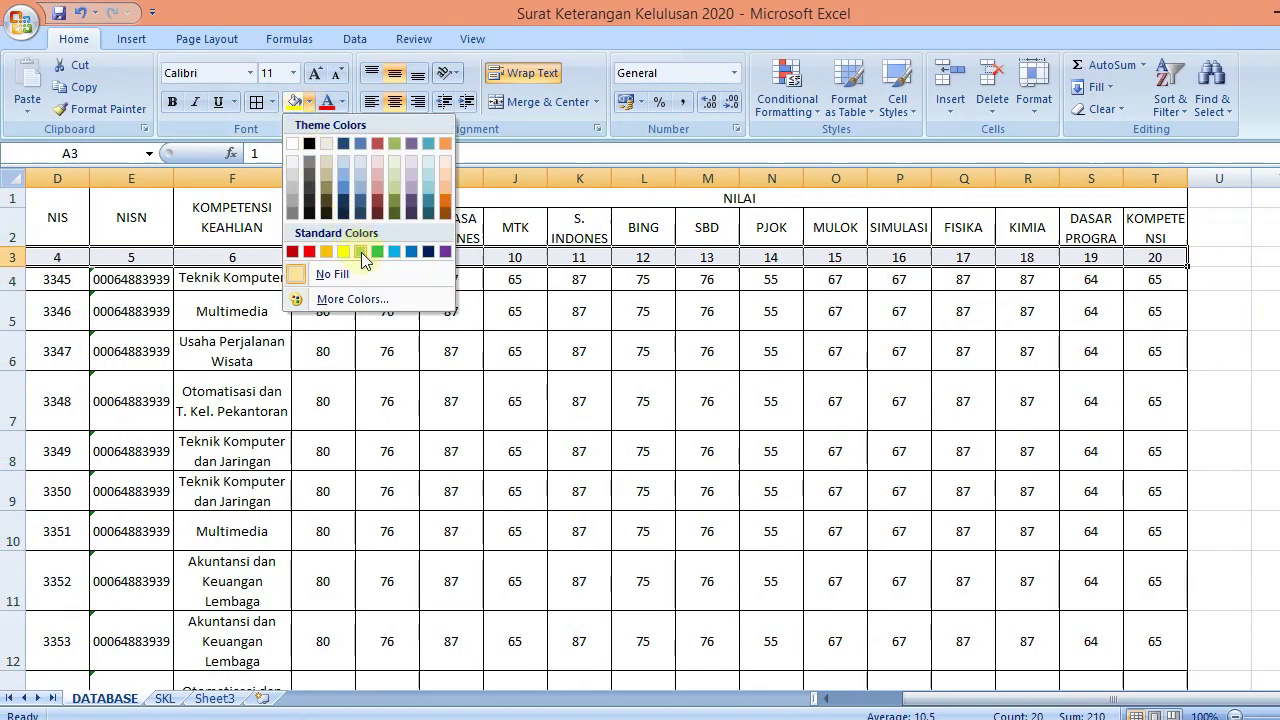
pyautogui.click(380, 248)
pyautogui.click(565, 311)
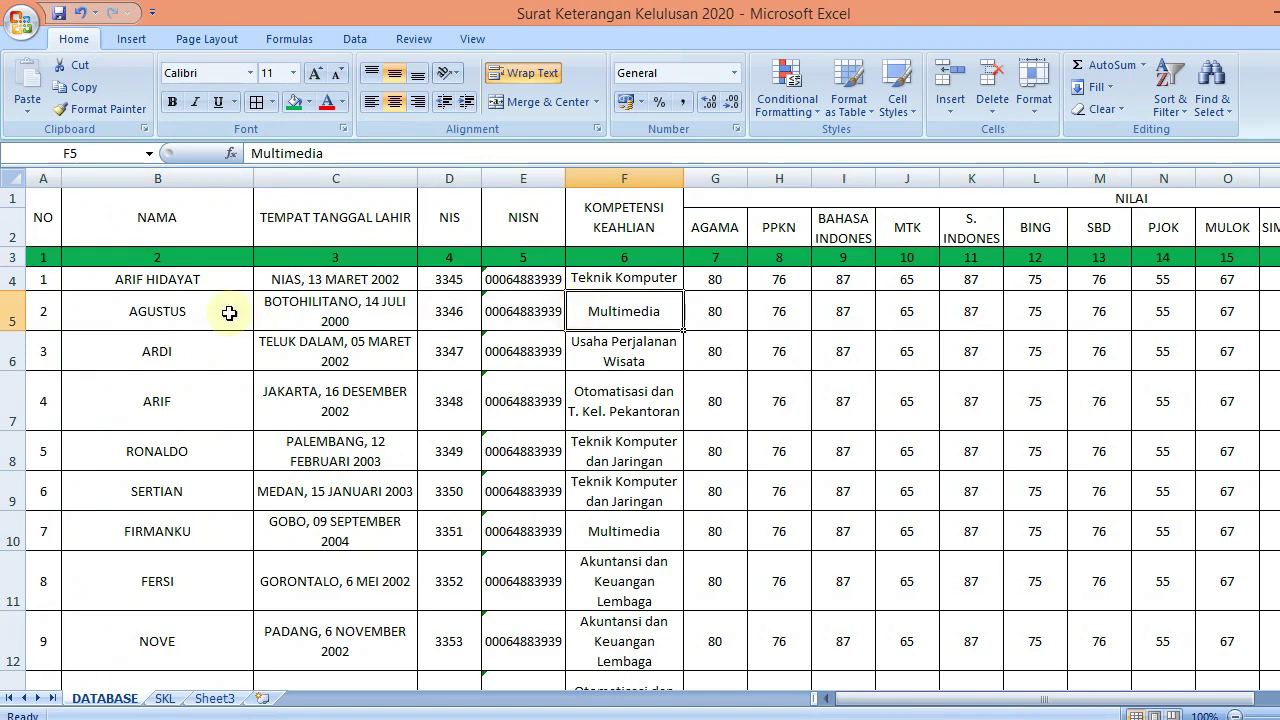
# Set the student rows 4–13 to a row height of 15
pyautogui.moveTo(100, 283); pyautogui.dragTo(114, 634)
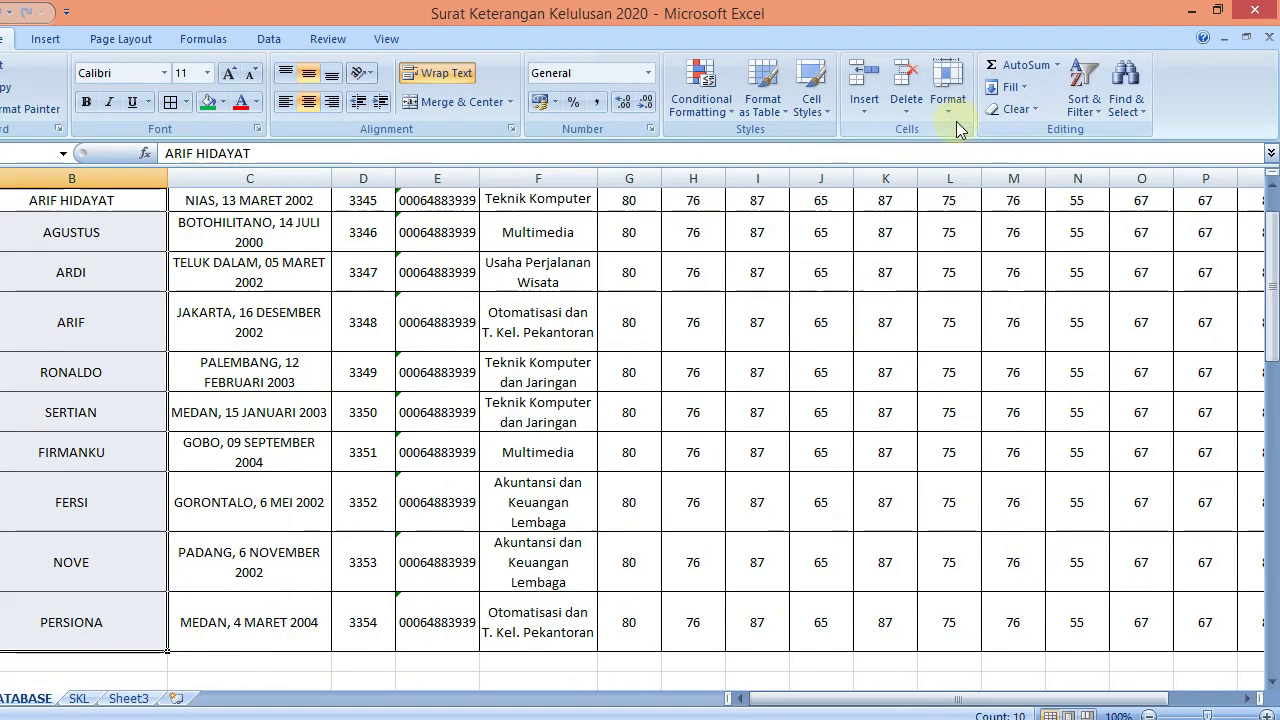
pyautogui.click(1034, 50)
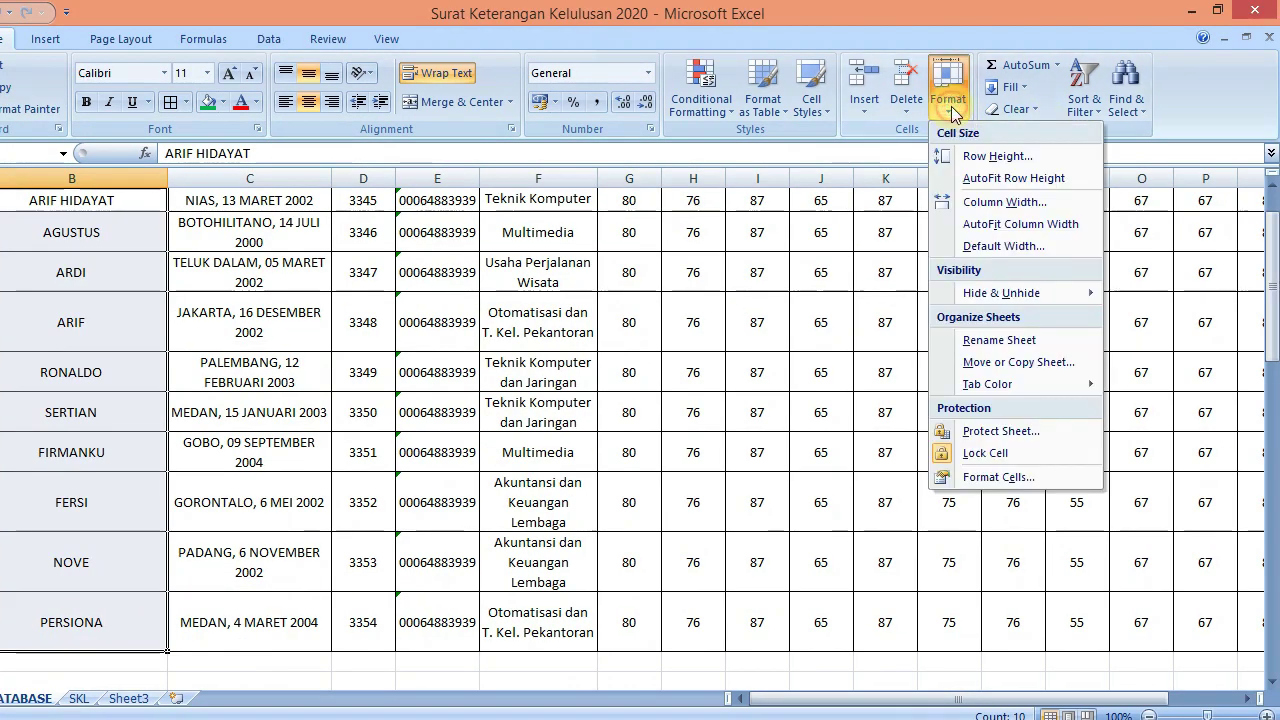
pyautogui.click(956, 153)
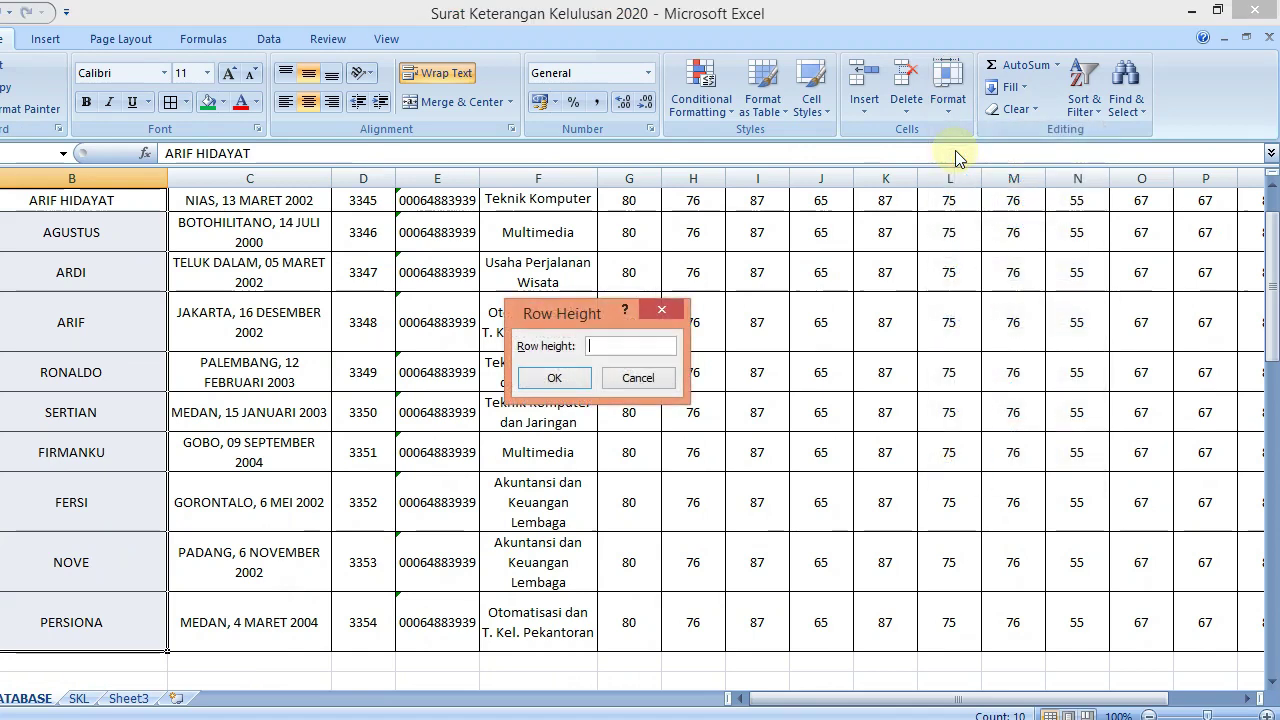
pyautogui.write('15')
pyautogui.press('Return')
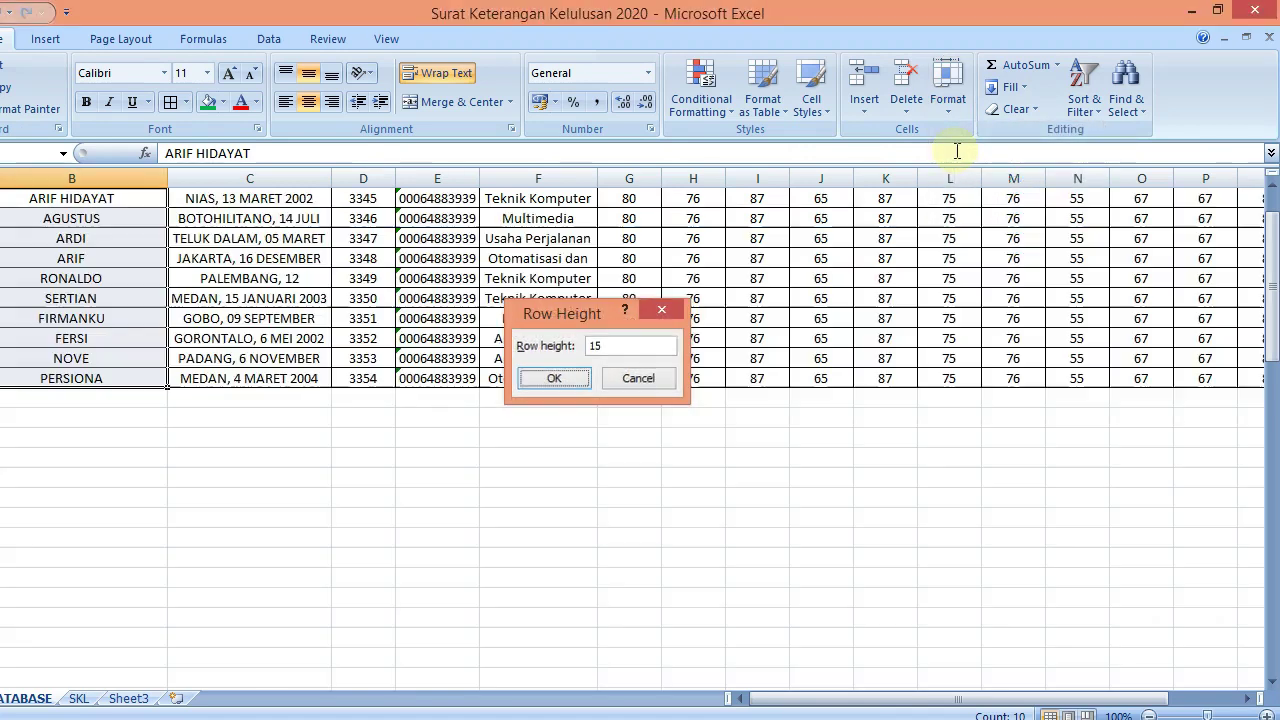
pyautogui.moveTo(1272, 321); pyautogui.dragTo(1271, 289)
pyautogui.click(449, 337)
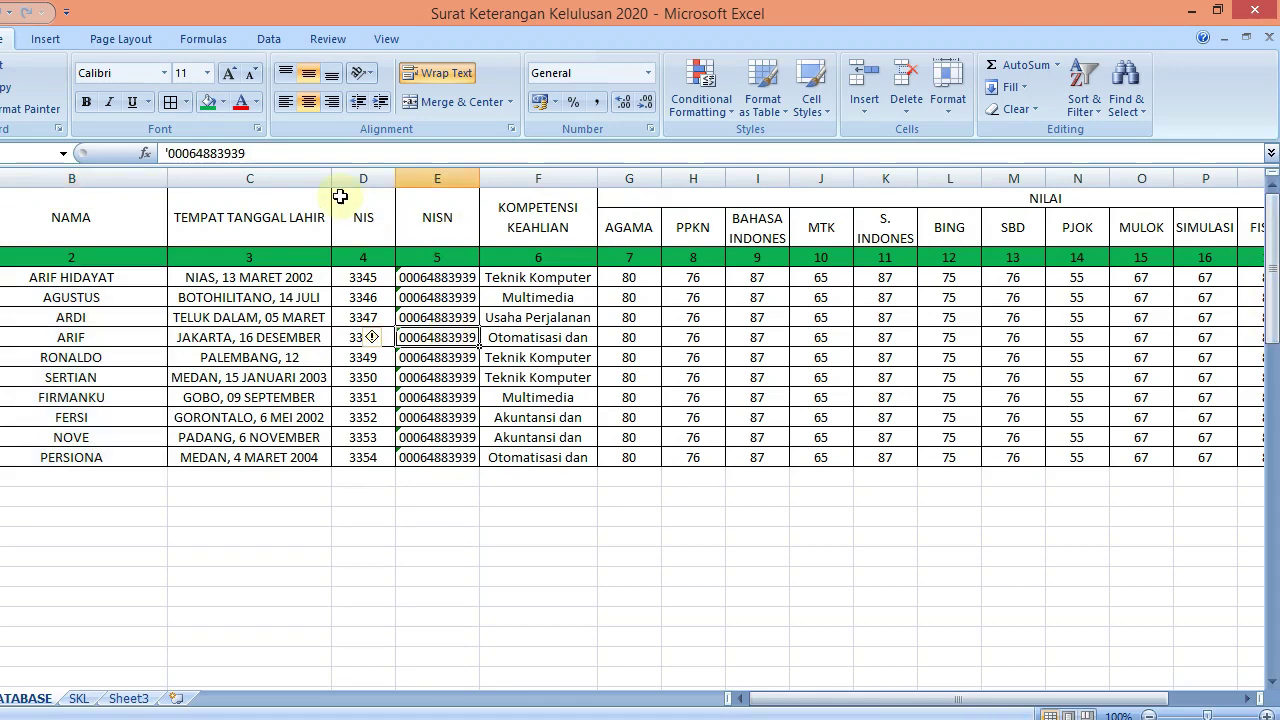
# Widen column C and left-align the birth details C4:C13 and names B4:B13
pyautogui.moveTo(336, 171); pyautogui.dragTo(443, 169)
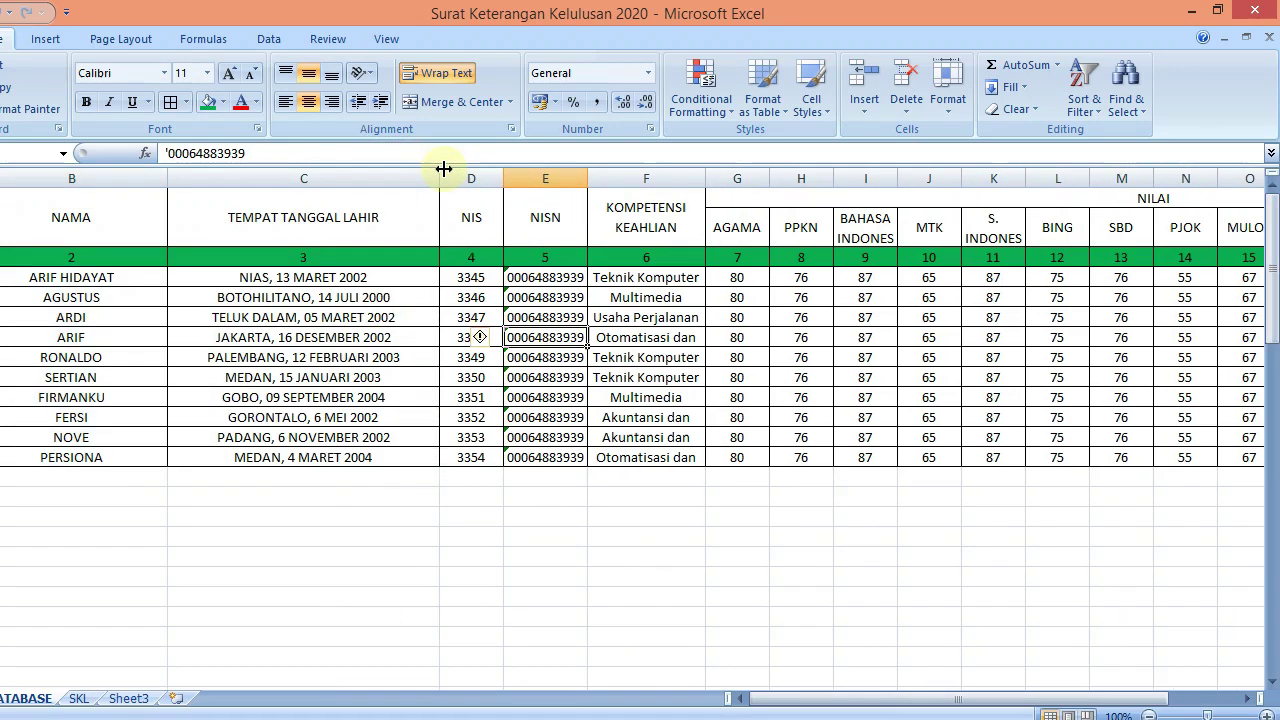
pyautogui.moveTo(318, 277); pyautogui.dragTo(289, 449)
pyautogui.click(316, 102)
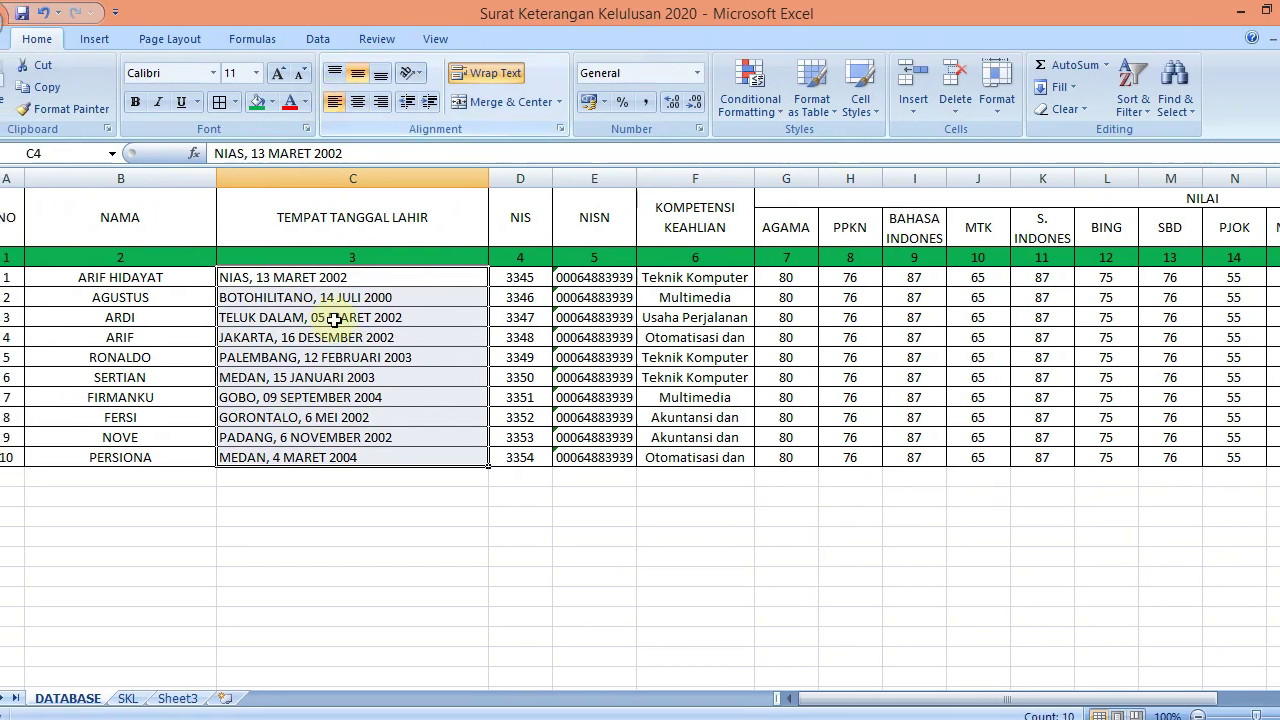
pyautogui.moveTo(210, 278); pyautogui.dragTo(193, 458)
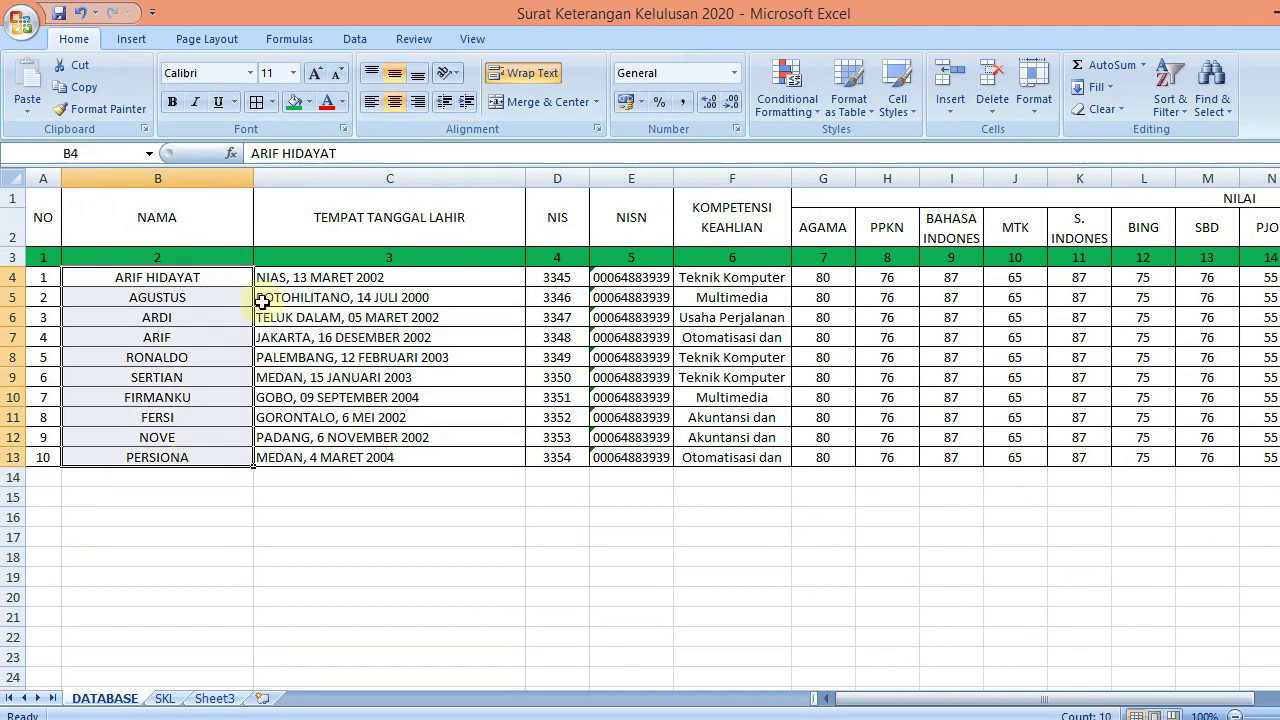
pyautogui.click(368, 102)
pyautogui.click(322, 447)
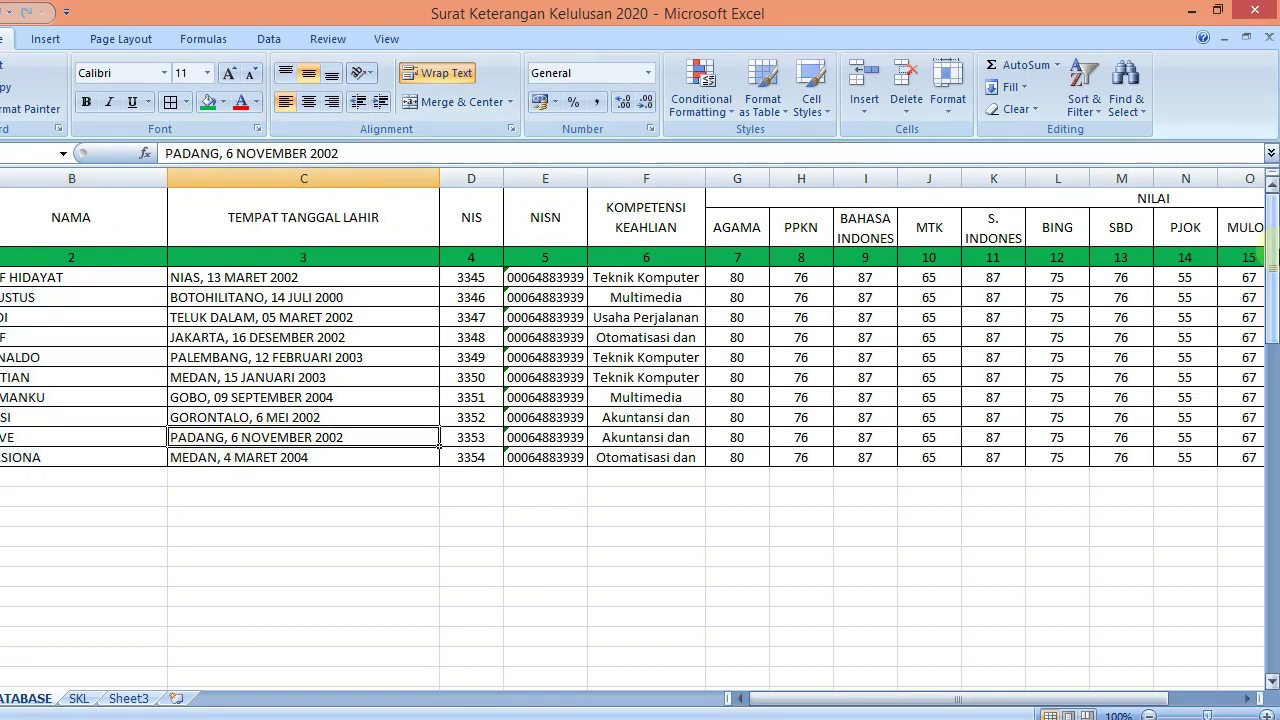
pyautogui.click(575, 282)
pyautogui.click(575, 257)
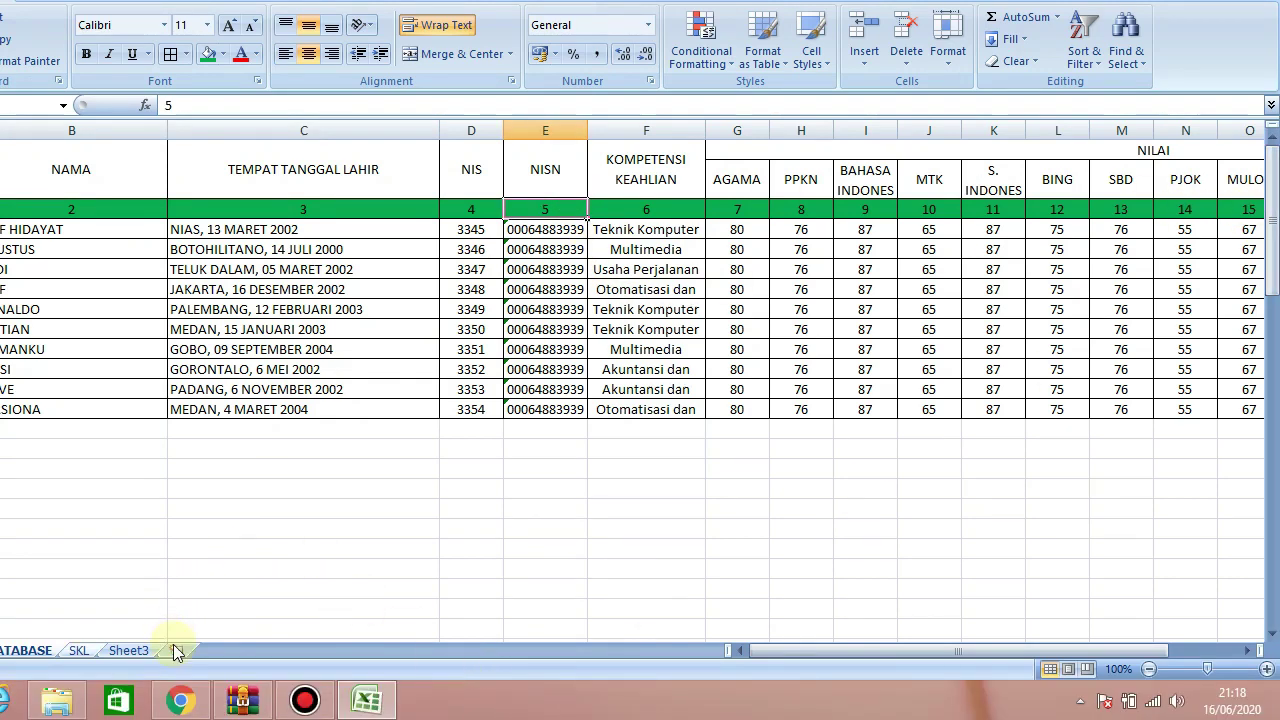
# Switch to the SKL sheet and give its tab a standard colour
pyautogui.click(80, 651)
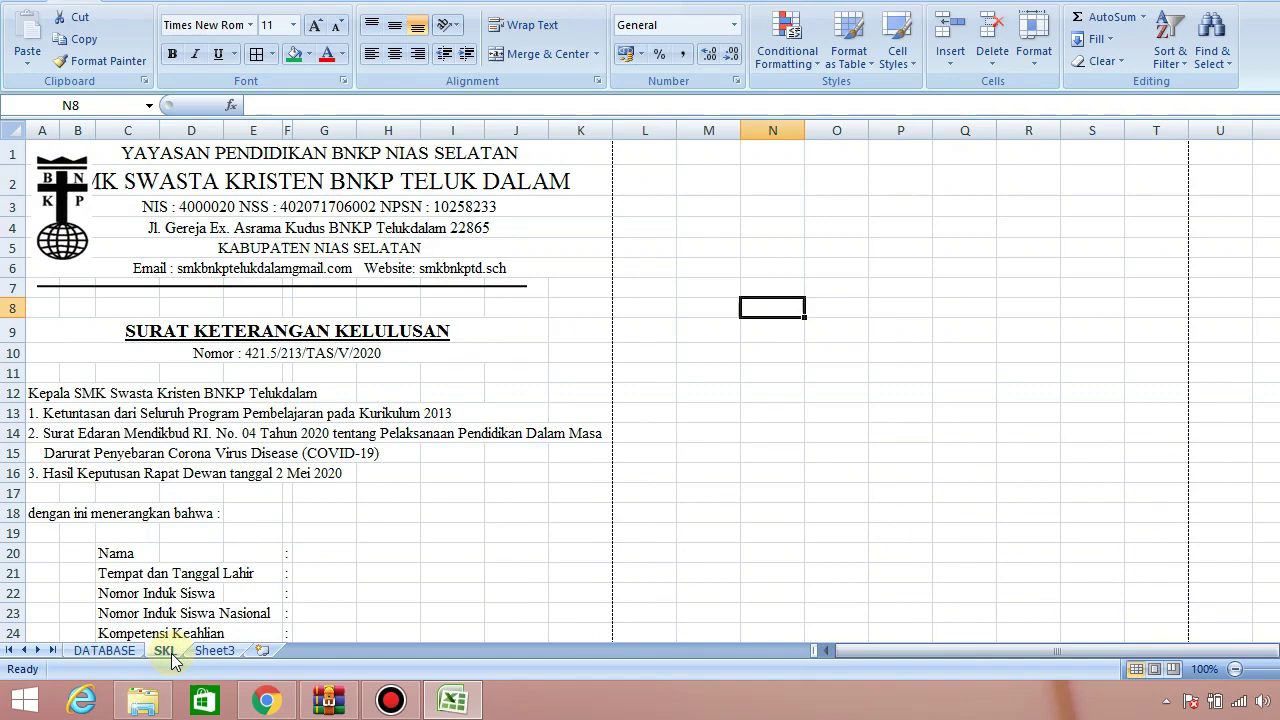
pyautogui.rightClick(170, 652)
pyautogui.moveTo(285, 571)
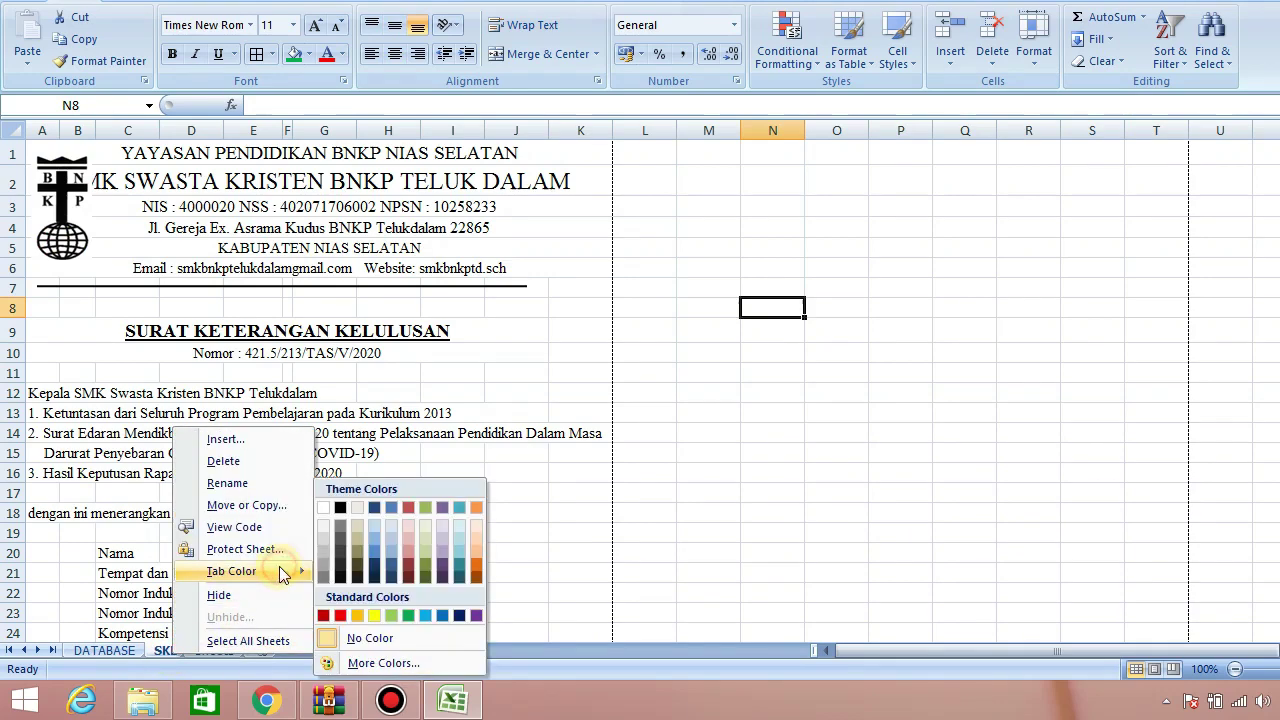
pyautogui.click(340, 616)
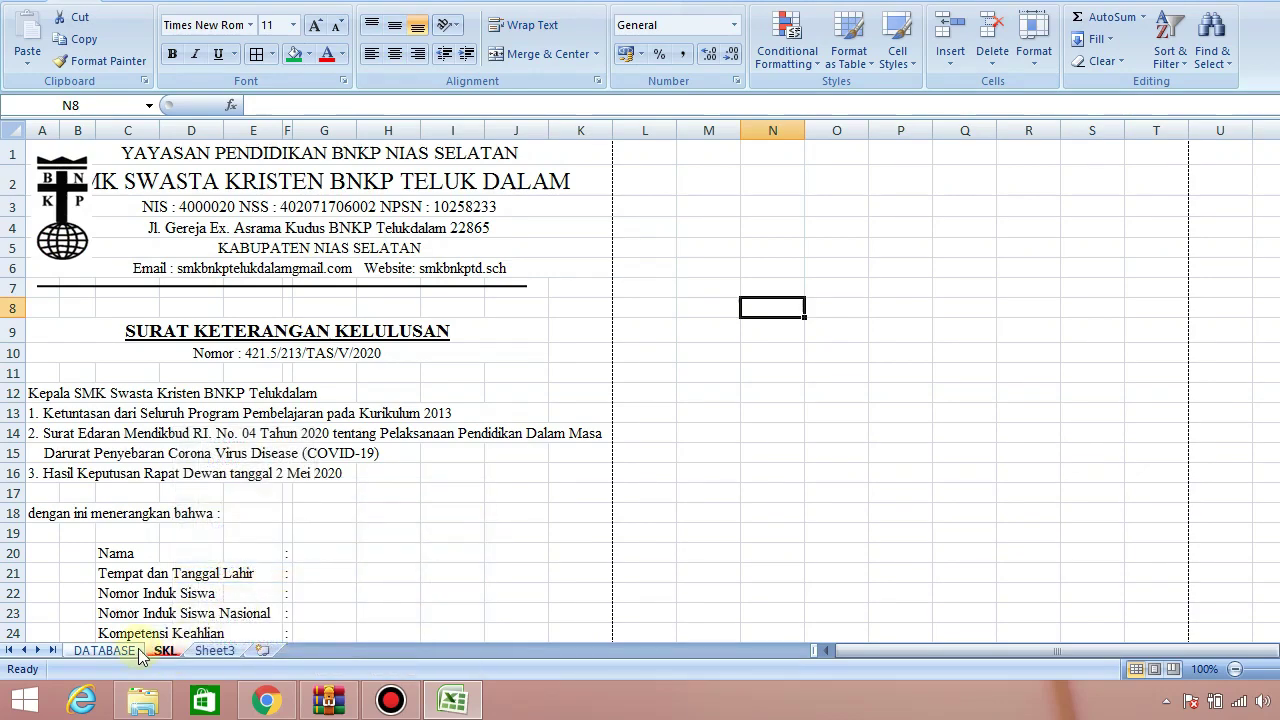
pyautogui.click(716, 387)
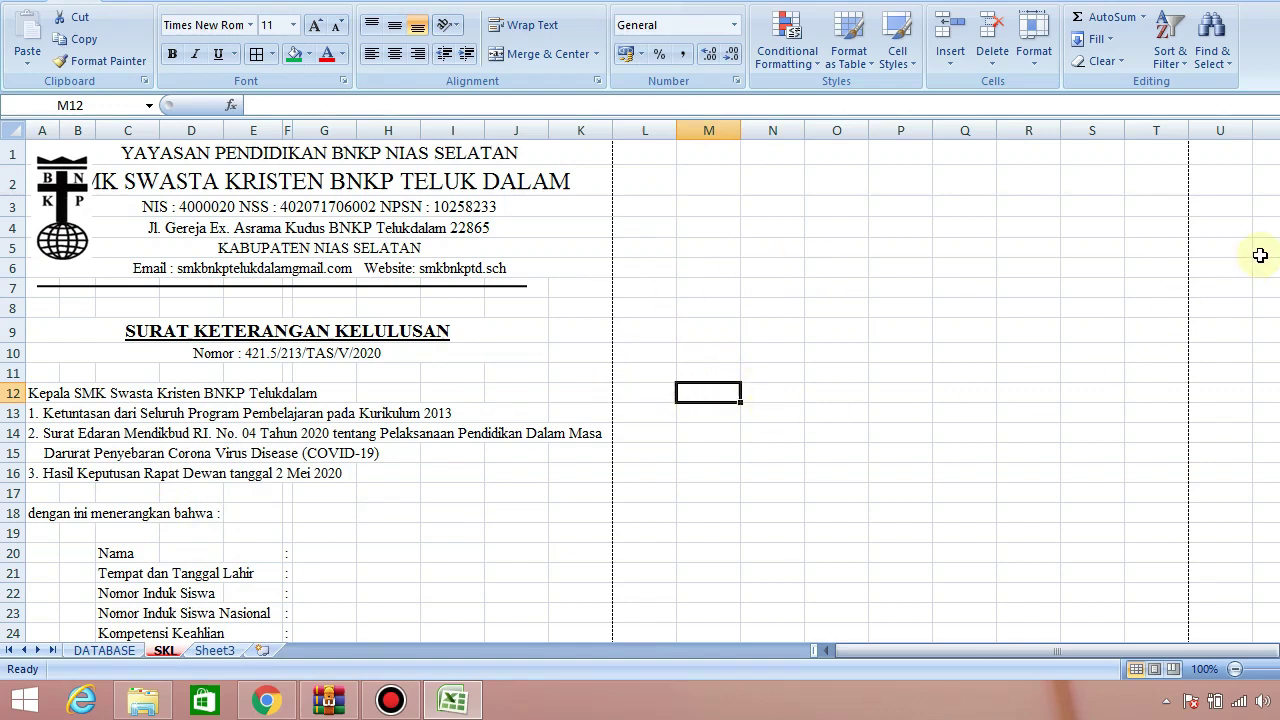
pyautogui.moveTo(1275, 265); pyautogui.dragTo(1275, 314)
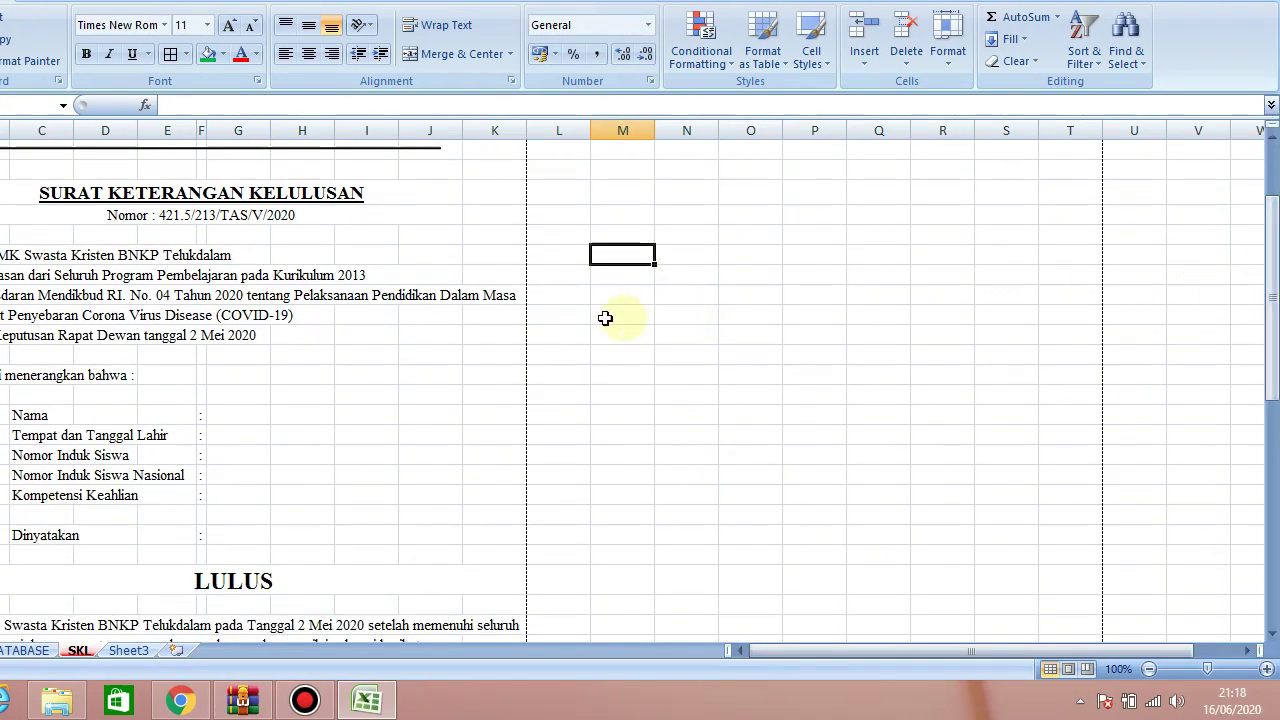
pyautogui.click(642, 314)
pyautogui.click(643, 392)
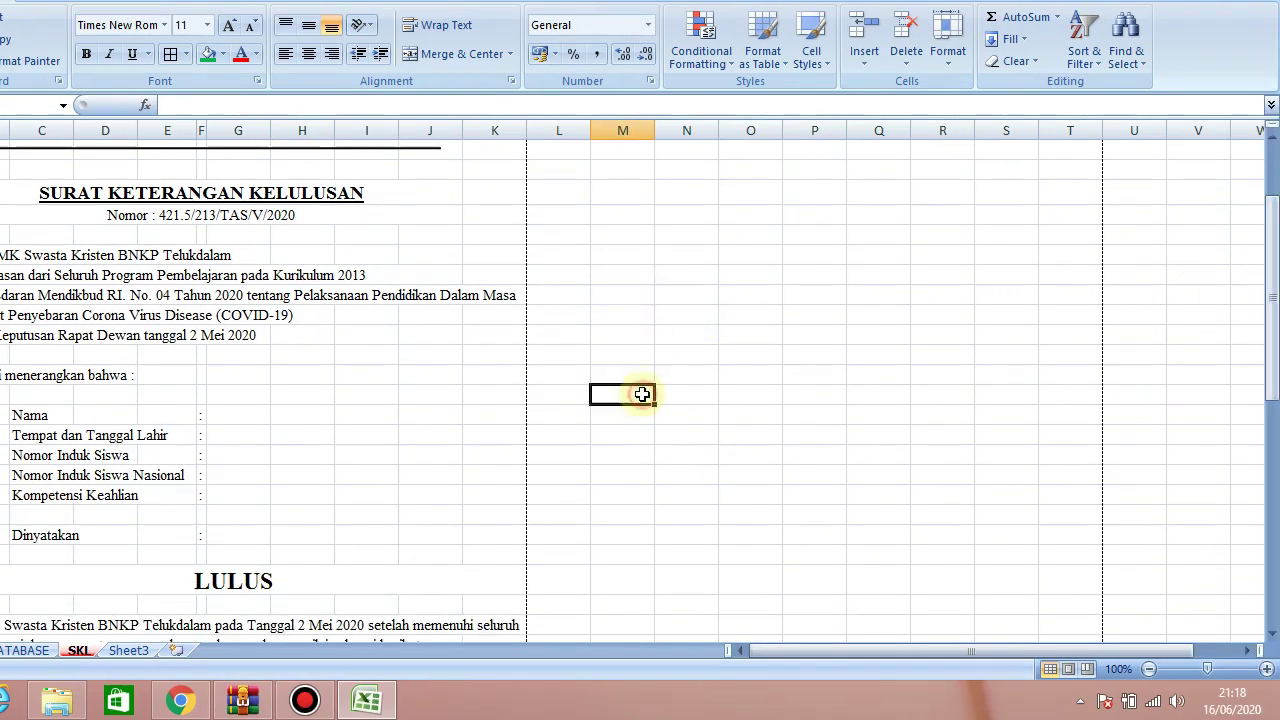
pyautogui.moveTo(1272, 300)
pyautogui.mouseDown()
pyautogui.moveTo(1271, 555)
pyautogui.moveTo(1272, 295)
pyautogui.mouseUp()
pyautogui.scroll(2, 1014, 346)
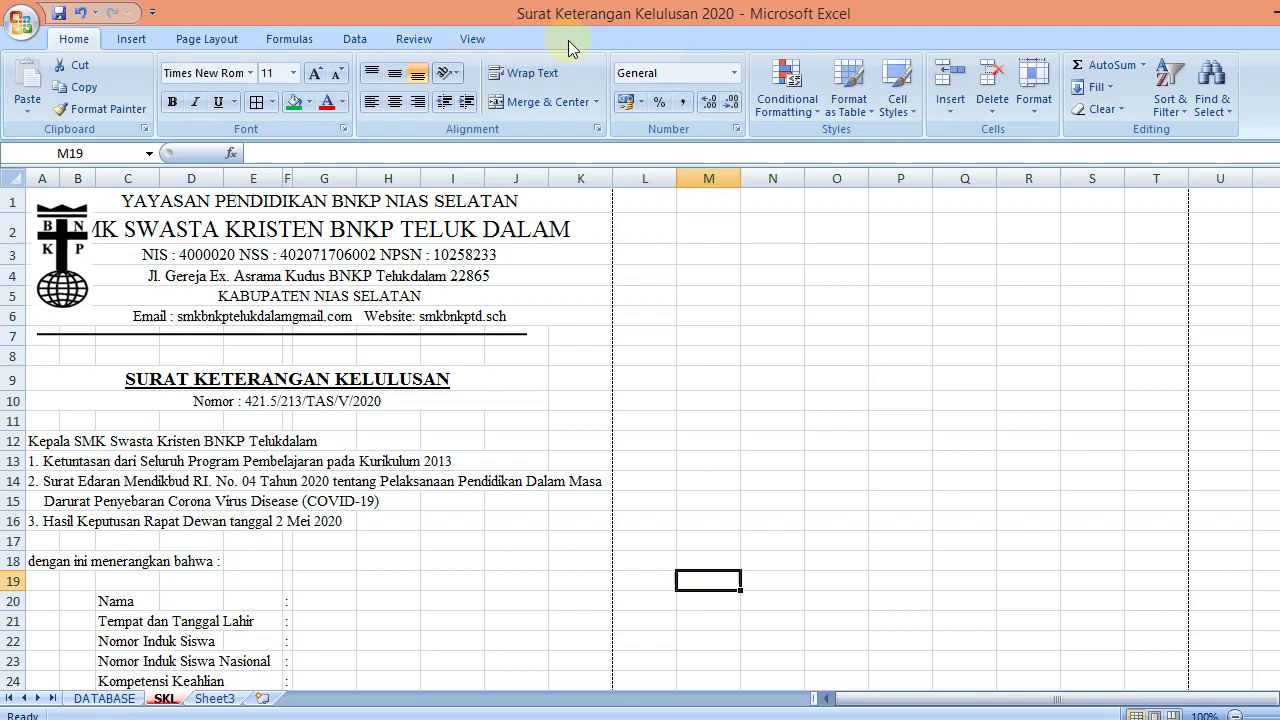
# Turn on 'Show Developer tab in the Ribbon' in Excel Options and confirm
pyautogui.click(21, 22)
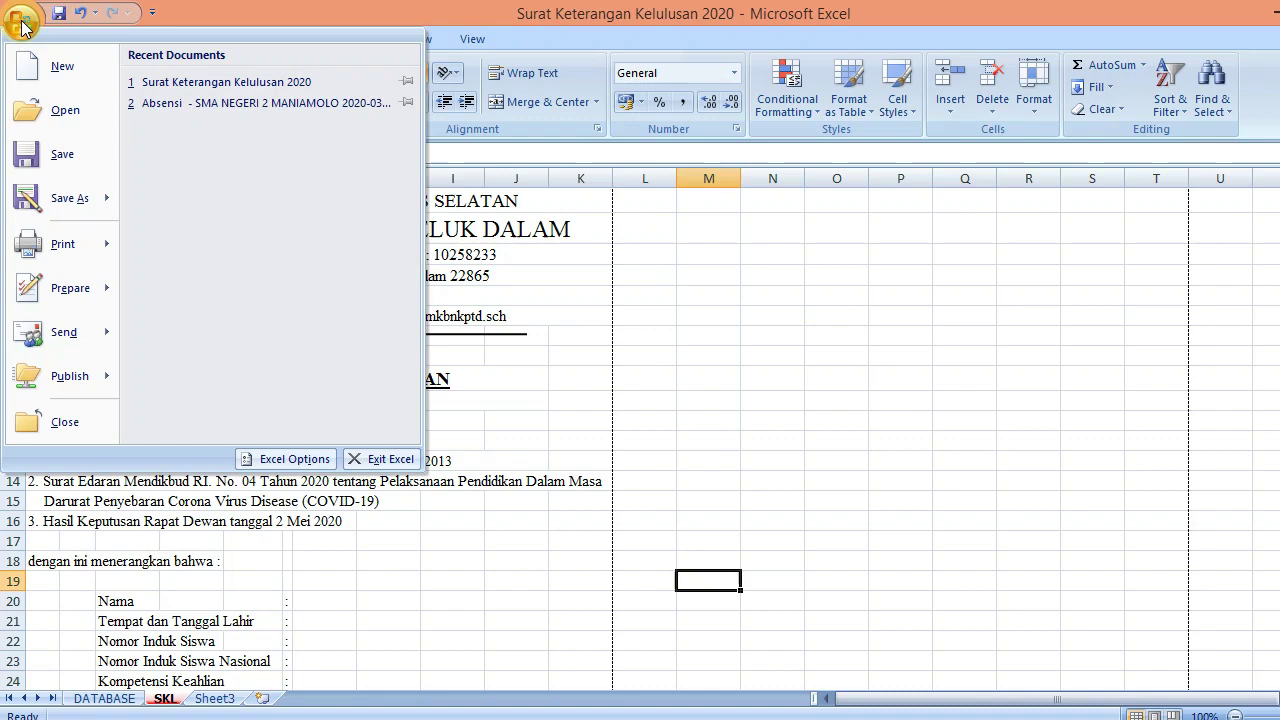
pyautogui.click(264, 462)
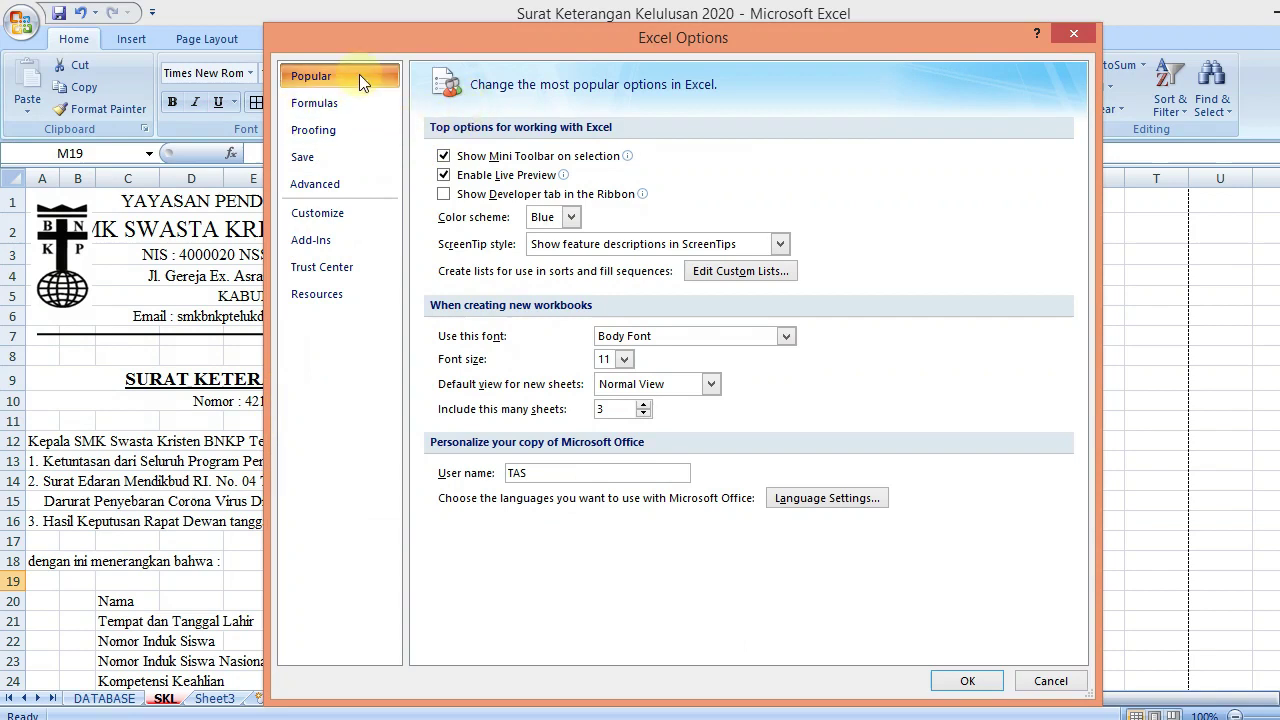
pyautogui.click(444, 194)
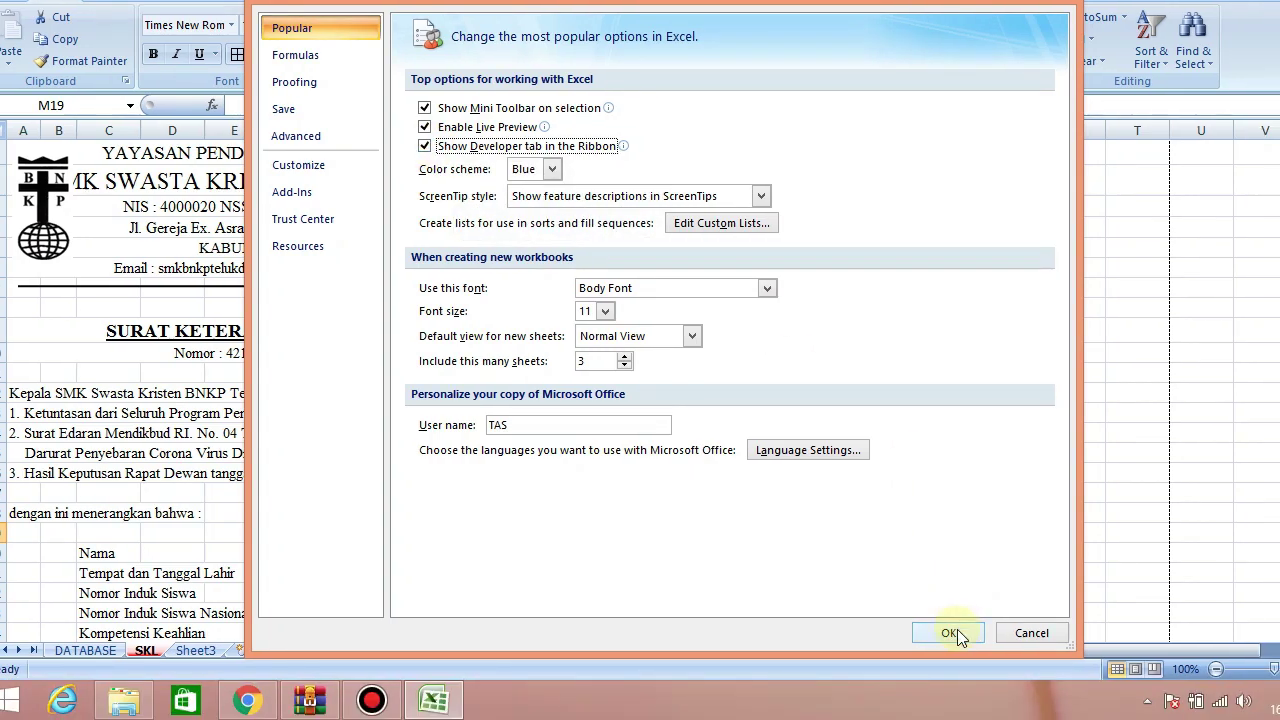
pyautogui.click(952, 632)
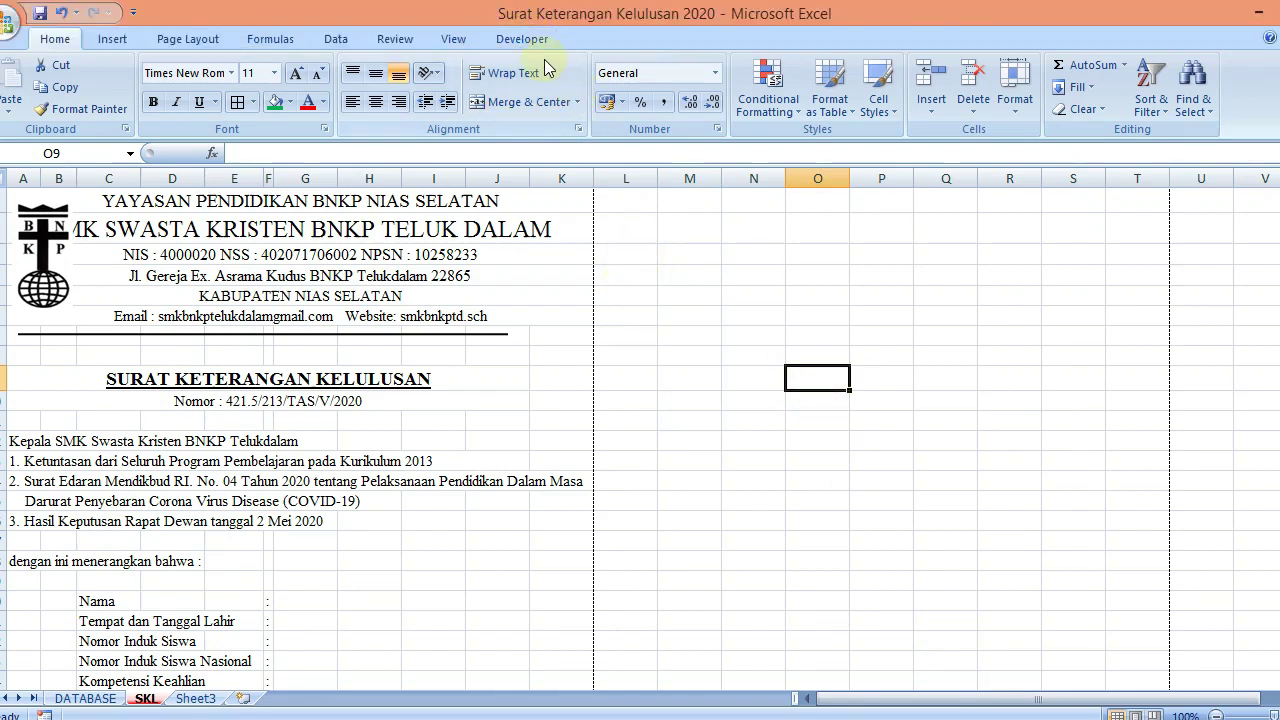
# Draw a scroll bar from Developer > Insert, then cut it away and reopen the controls list
pyautogui.click(522, 39)
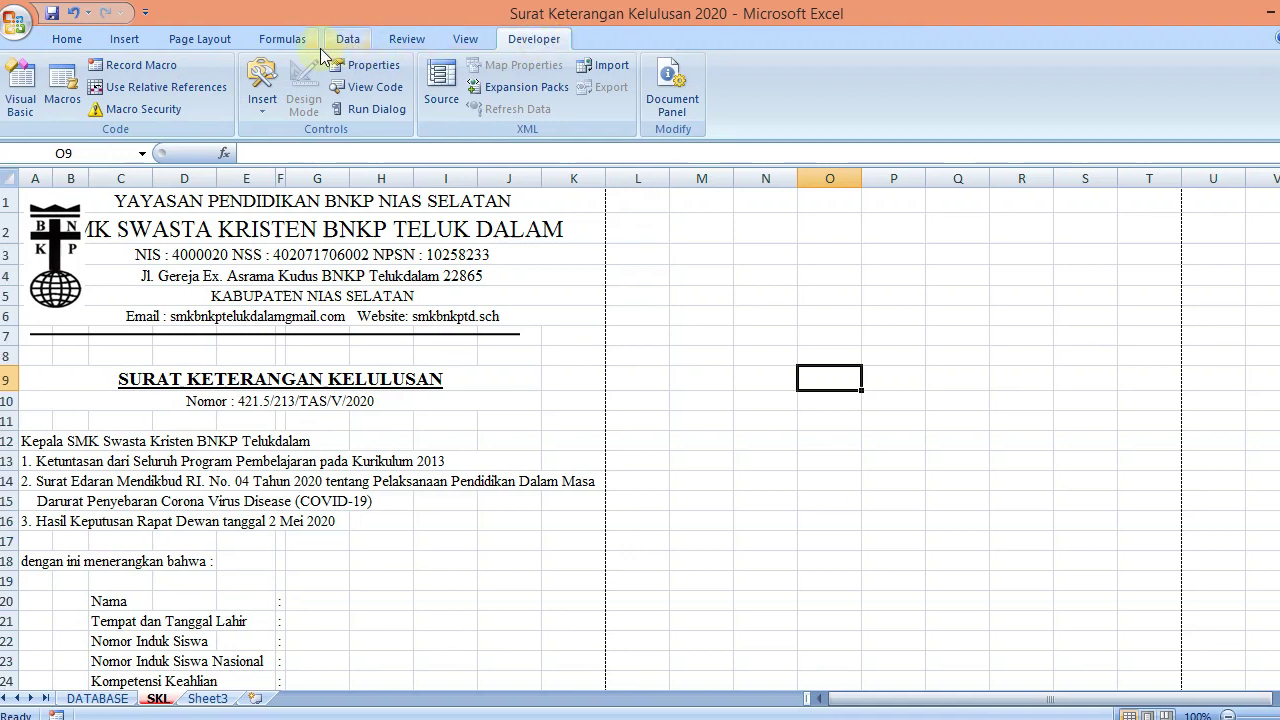
pyautogui.click(279, 114)
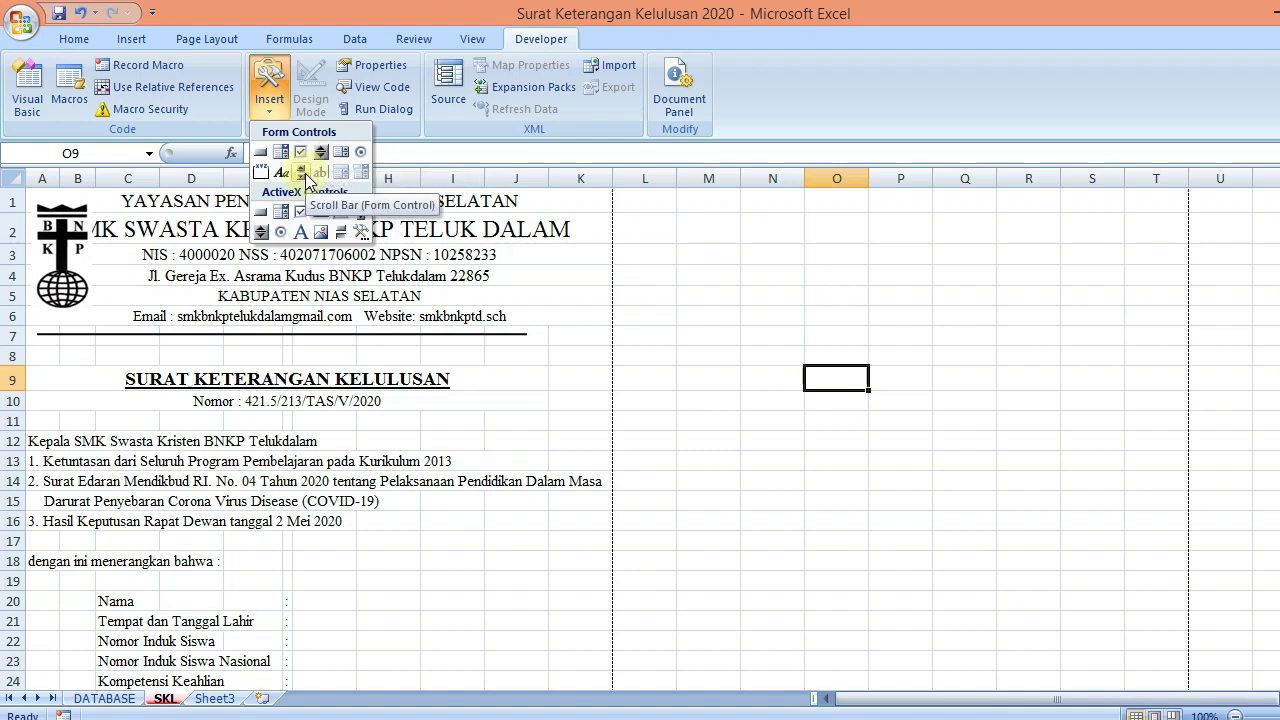
pyautogui.click(304, 174)
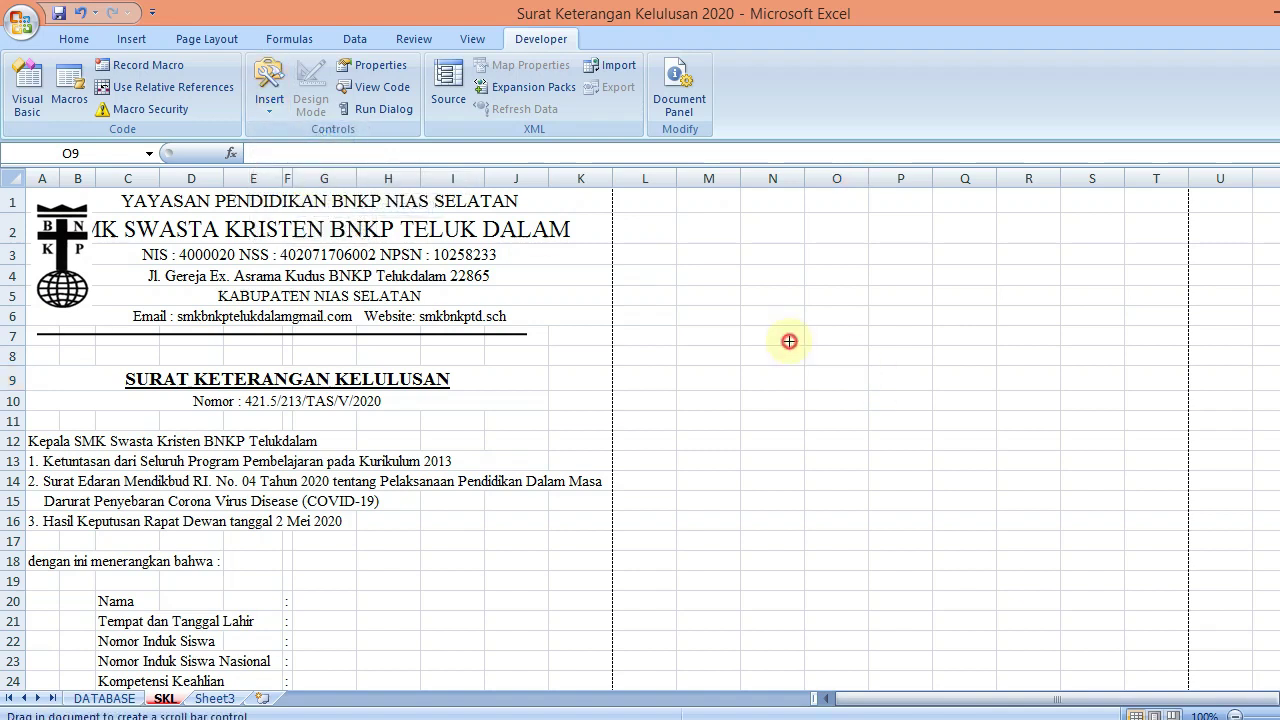
pyautogui.moveTo(790, 340); pyautogui.dragTo(1122, 452)
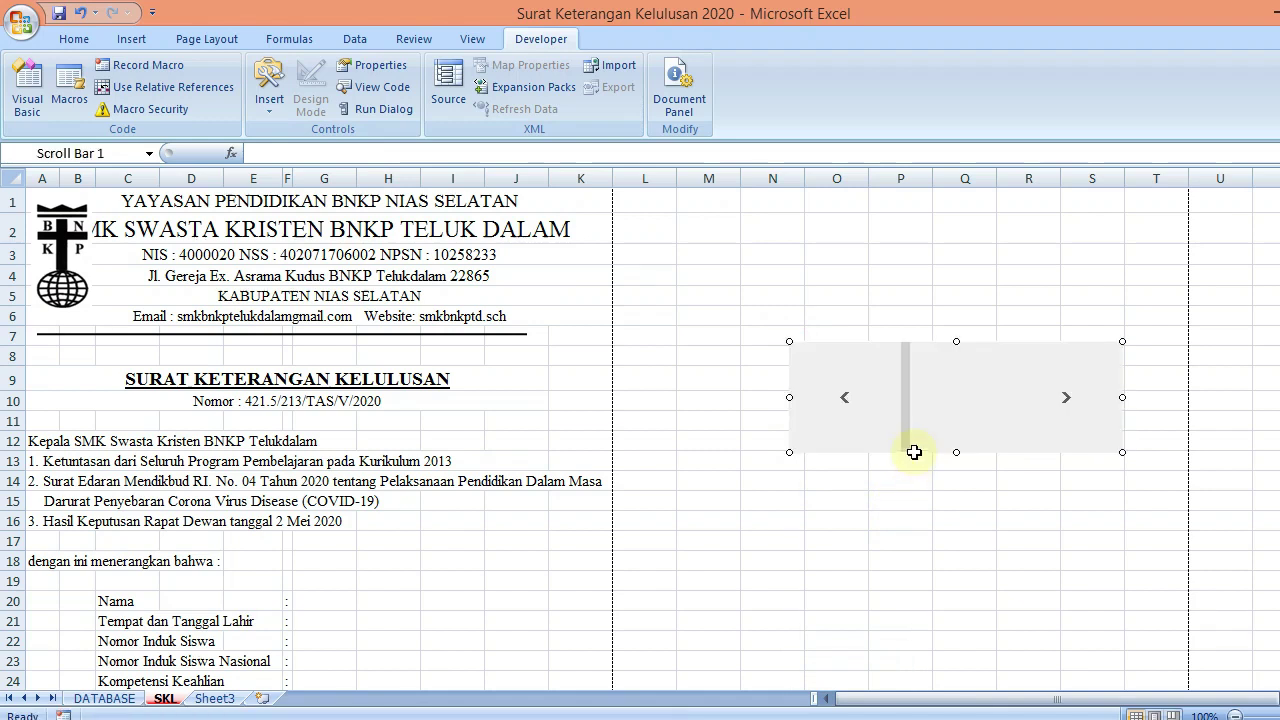
pyautogui.rightClick(977, 386)
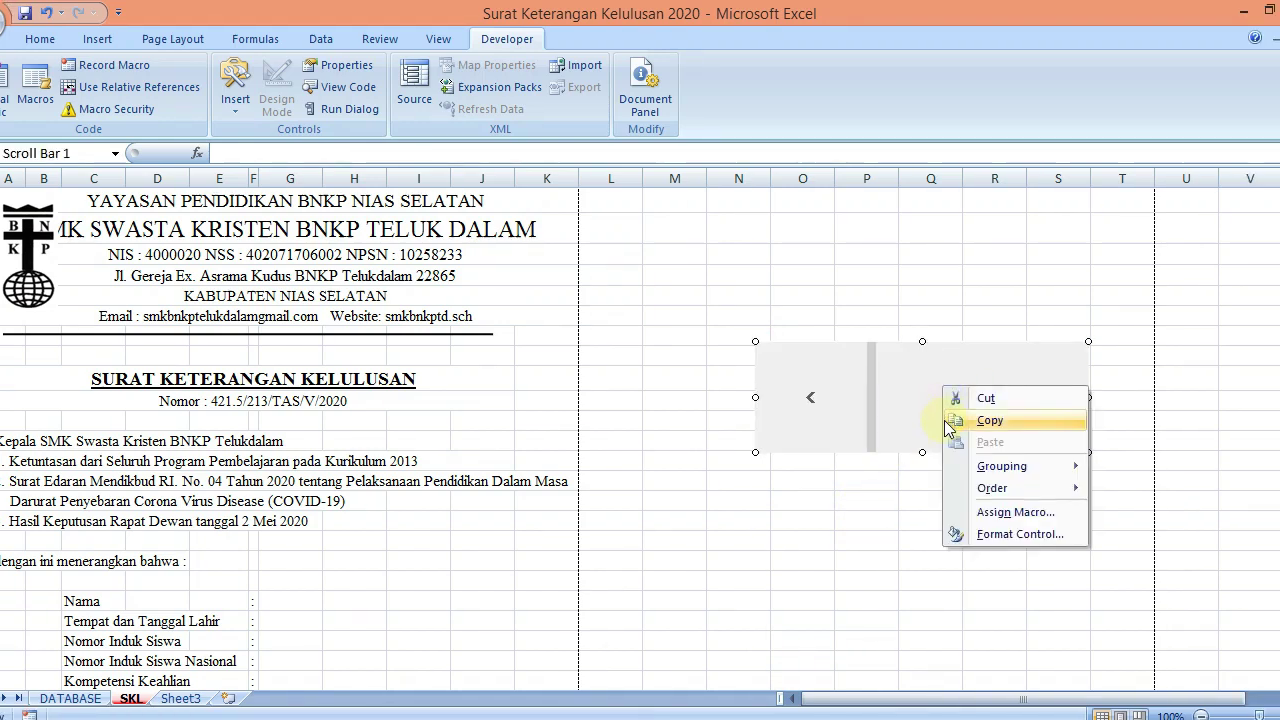
pyautogui.click(972, 399)
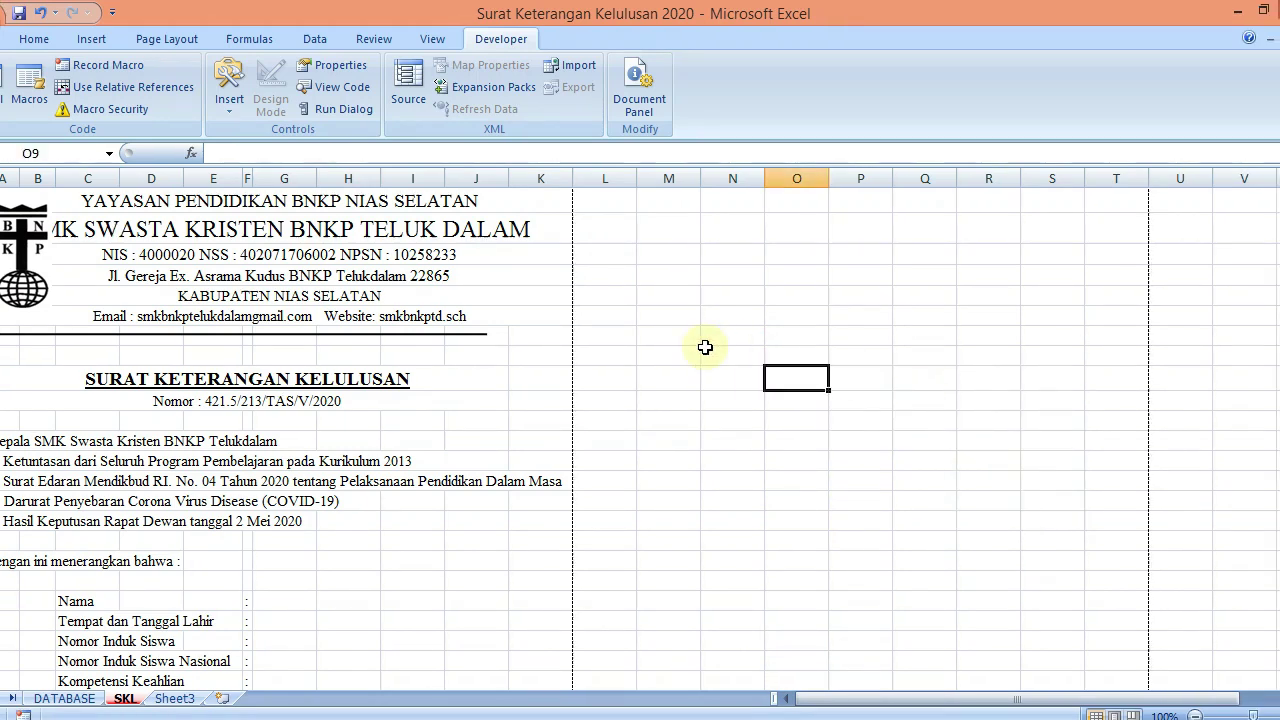
pyautogui.click(270, 108)
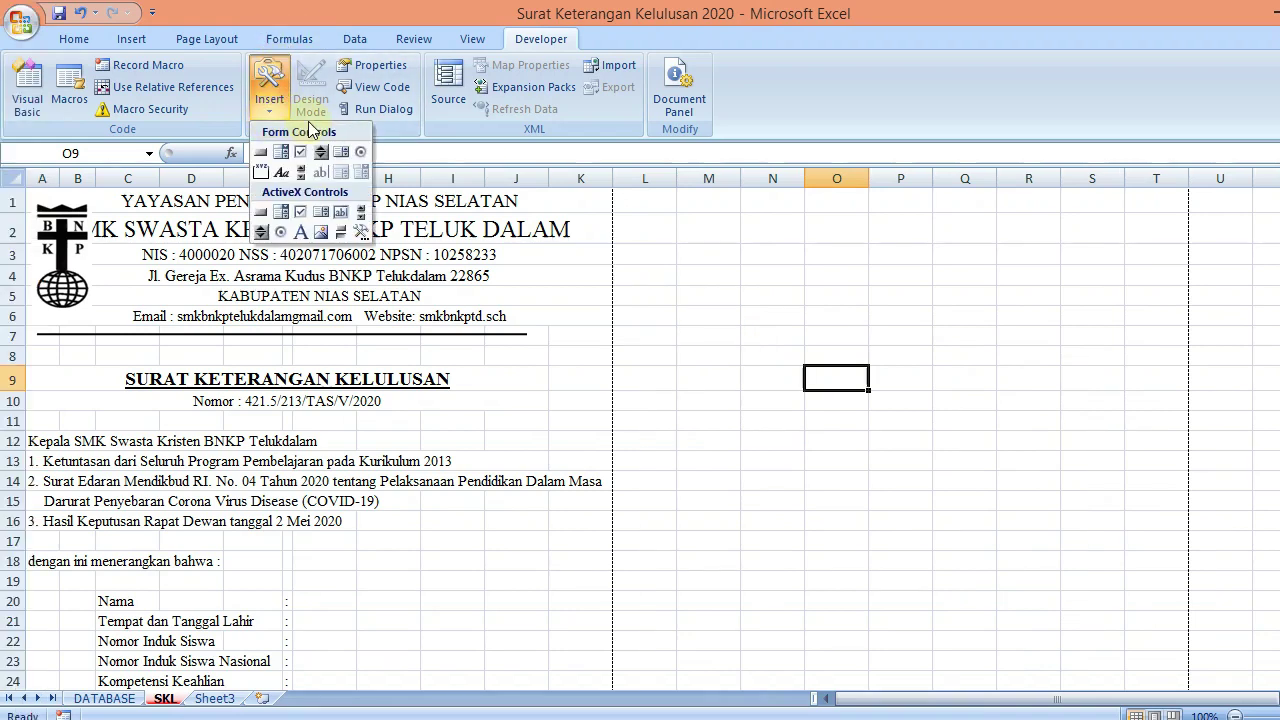
# Draw a spin button right of the certificate and test its arrows
pyautogui.click(322, 155)
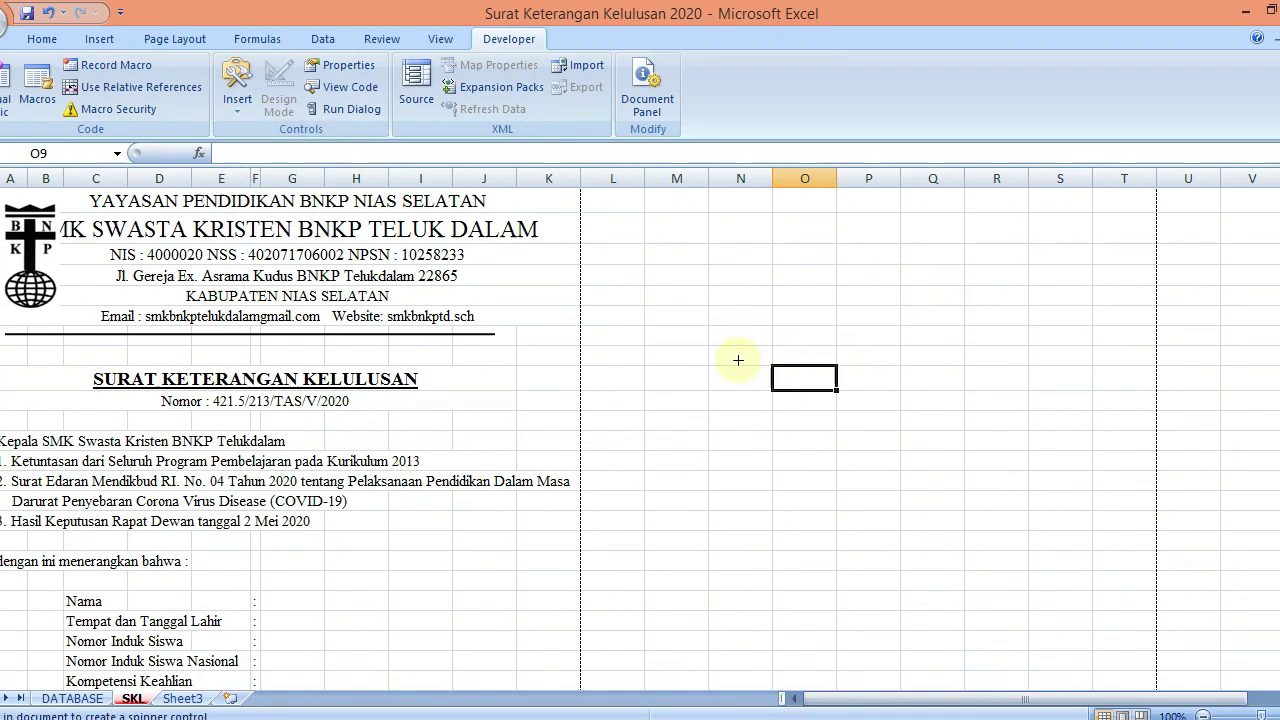
pyautogui.moveTo(777, 364)
pyautogui.mouseDown()
pyautogui.moveTo(799, 417)
pyautogui.moveTo(850, 472)
pyautogui.moveTo(833, 497)
pyautogui.moveTo(845, 497)
pyautogui.mouseUp()
pyautogui.moveTo(1275, 266); pyautogui.dragTo(1277, 310)
pyautogui.moveTo(754, 309); pyautogui.dragTo(766, 514)
pyautogui.moveTo(1272, 345); pyautogui.dragTo(1272, 396)
pyautogui.click(962, 396)
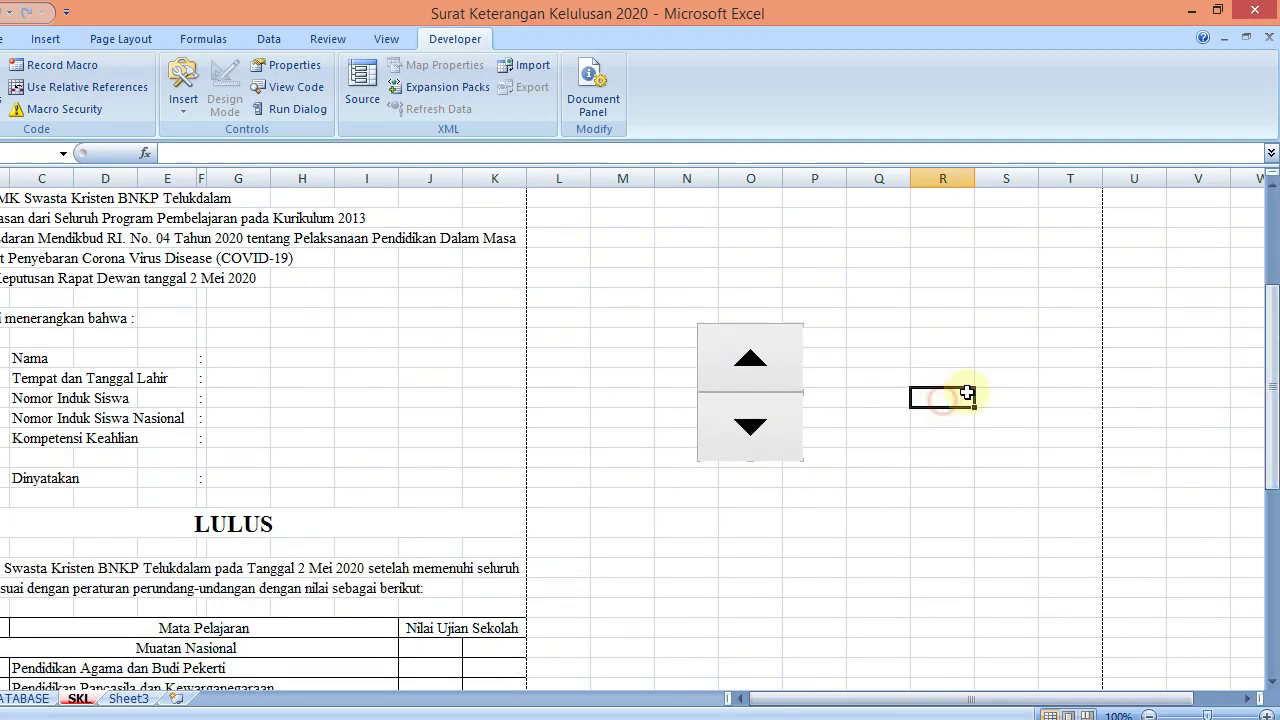
pyautogui.click(763, 440)
pyautogui.click(766, 440)
pyautogui.click(751, 360)
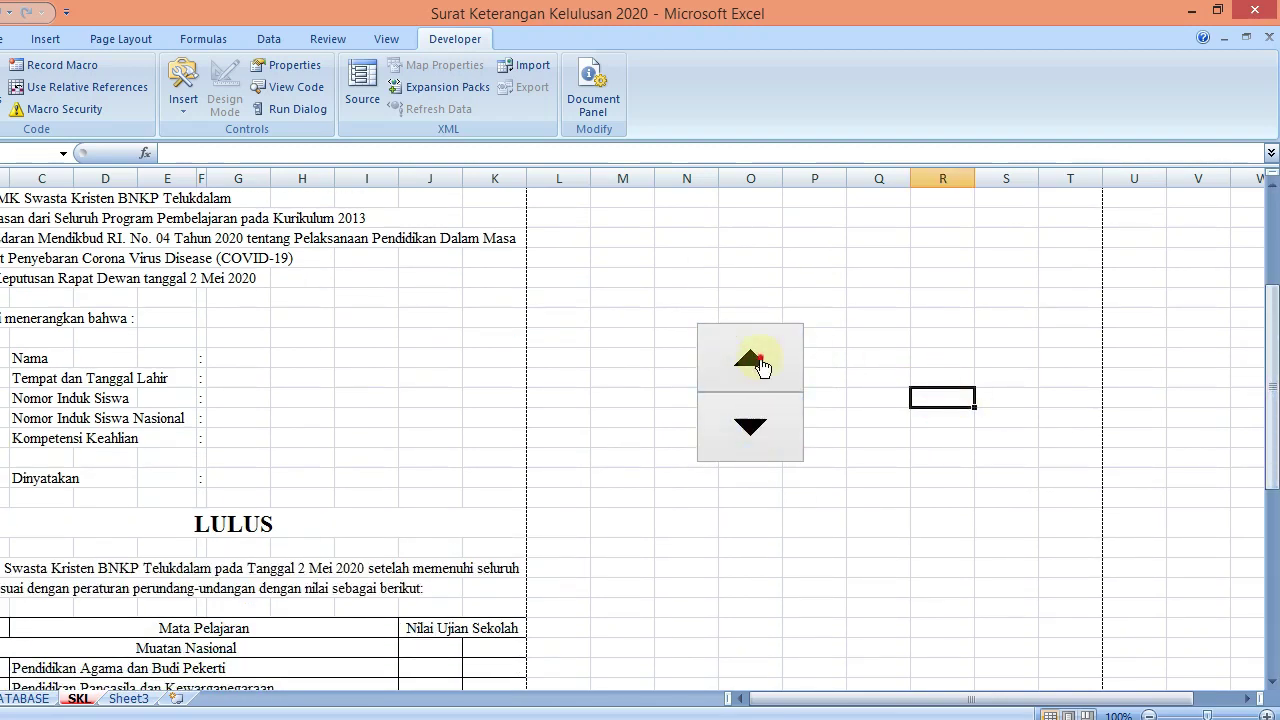
pyautogui.click(762, 432)
# Move the spinner down and to the left, then test its arrows
pyautogui.rightClick(756, 393)
pyautogui.click(739, 387)
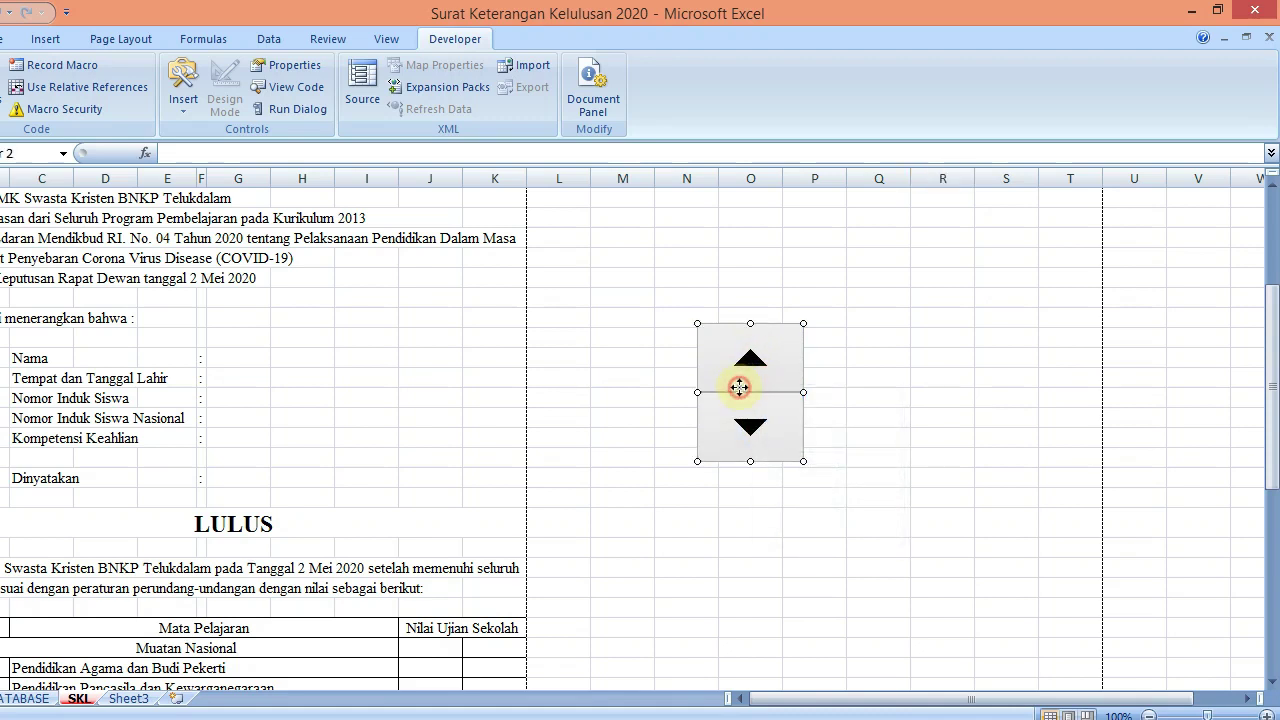
pyautogui.moveTo(713, 435); pyautogui.dragTo(713, 437)
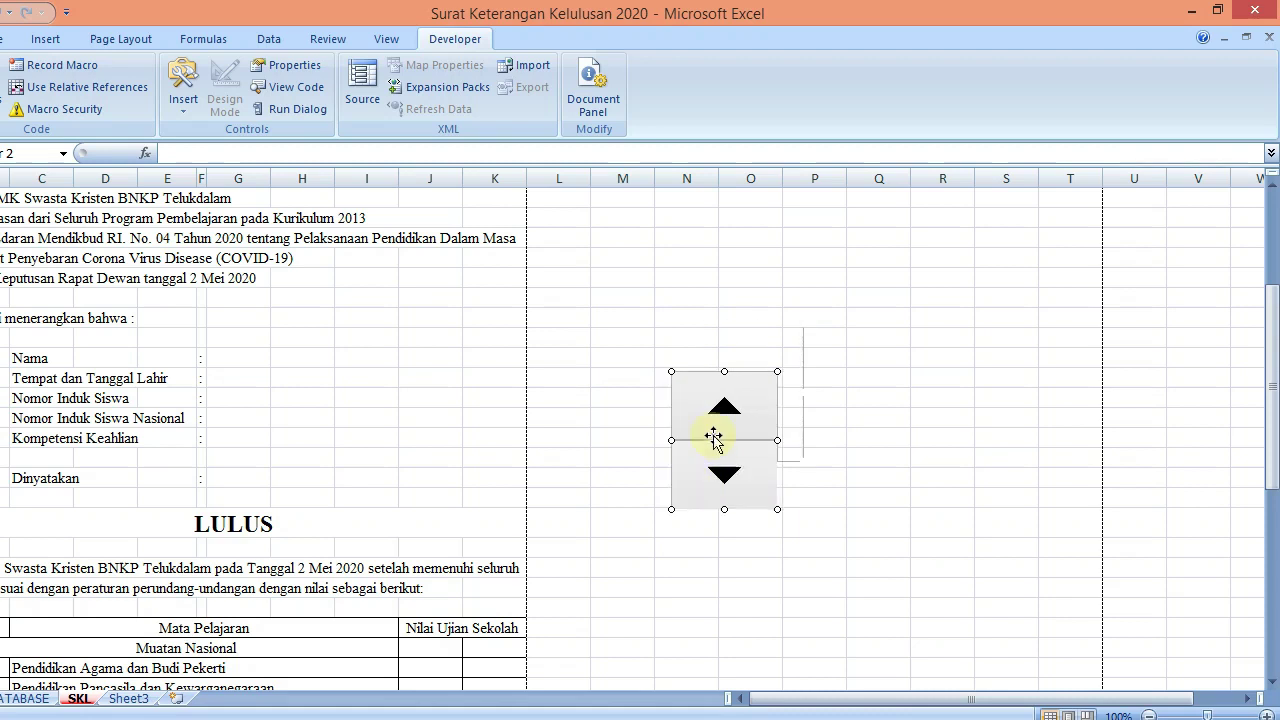
pyautogui.click(830, 414)
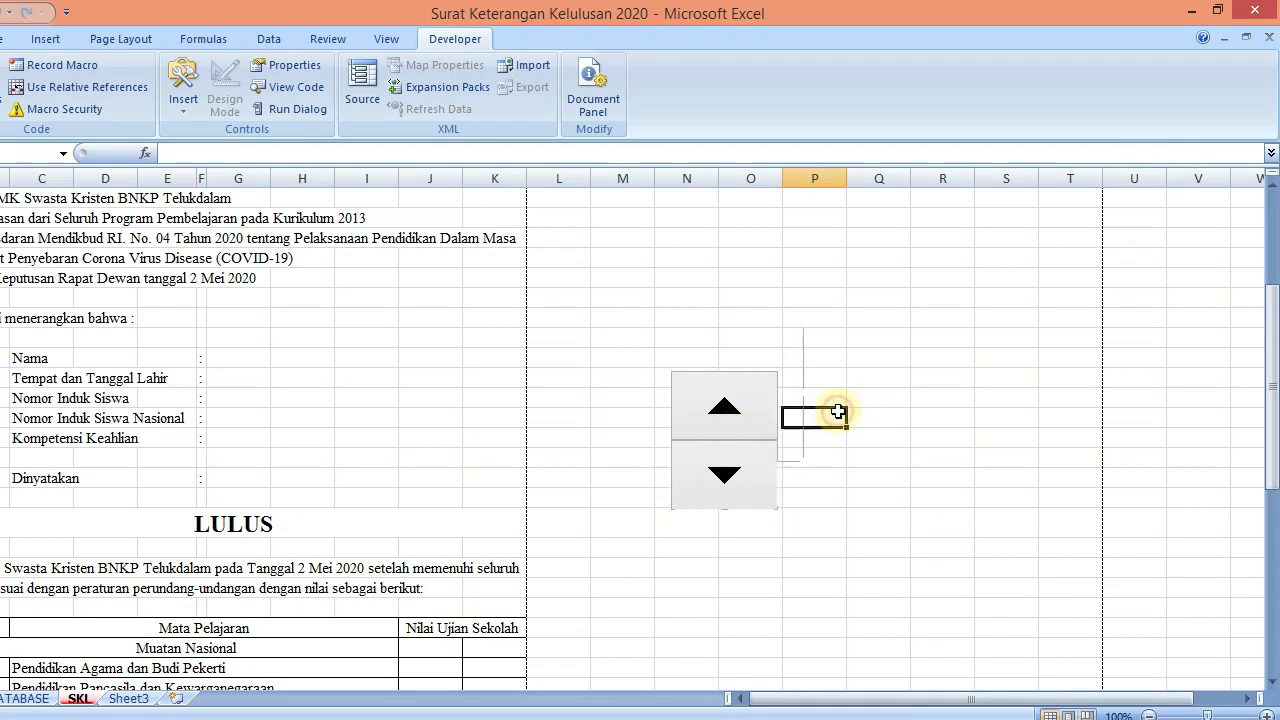
pyautogui.click(766, 432)
pyautogui.click(757, 468)
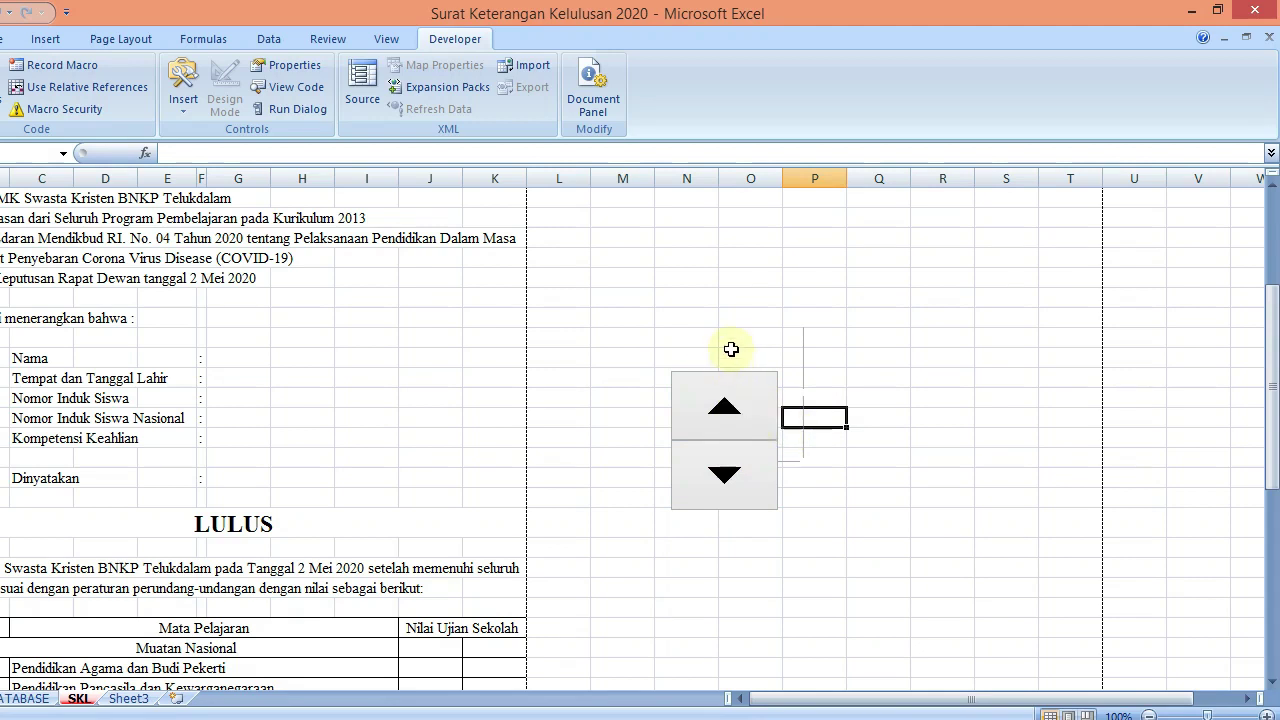
# Shift the spinner left into columns M–N and enter 1 in the column N cell above it
pyautogui.rightClick(720, 410)
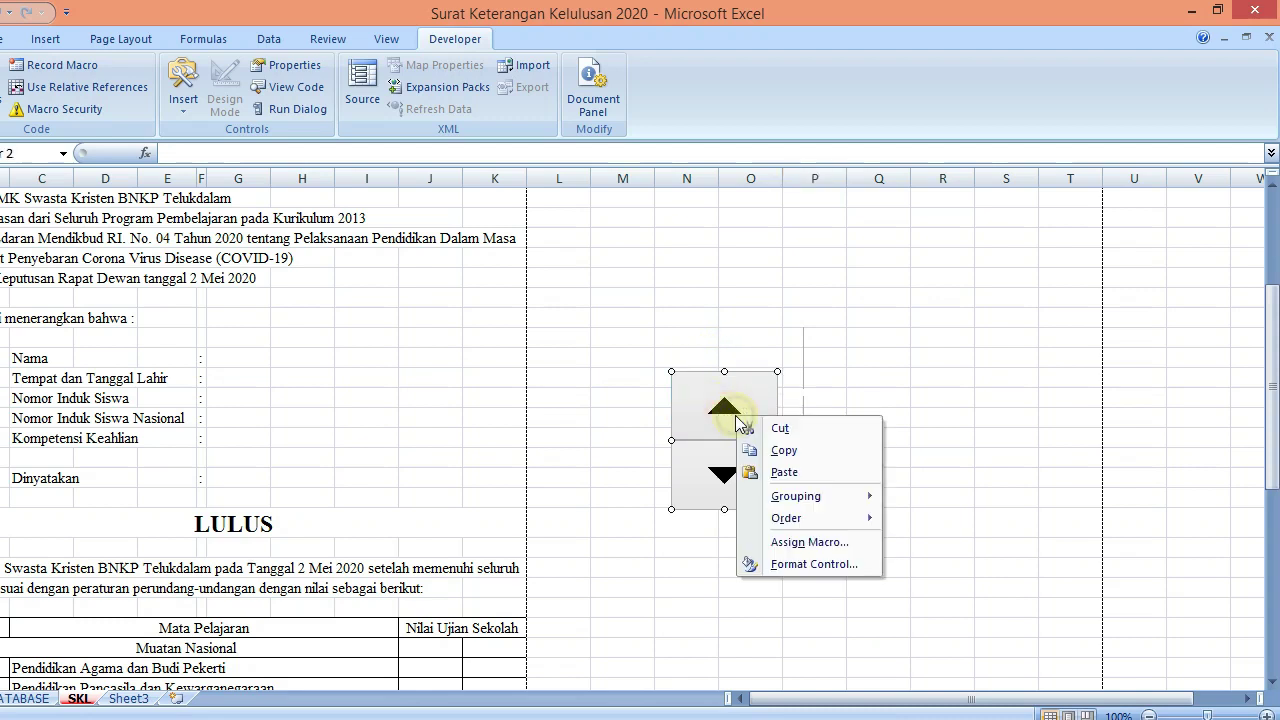
pyautogui.click(720, 410)
pyautogui.moveTo(720, 410); pyautogui.dragTo(684, 410)
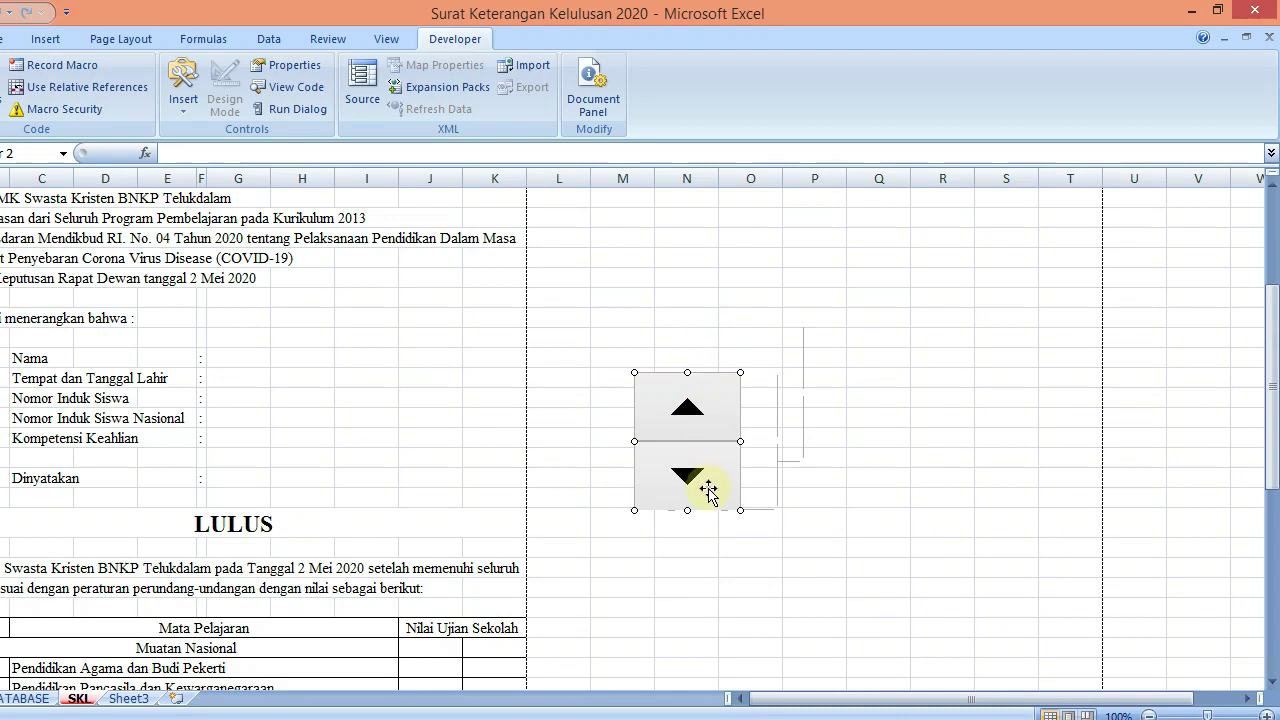
pyautogui.rightClick(858, 412)
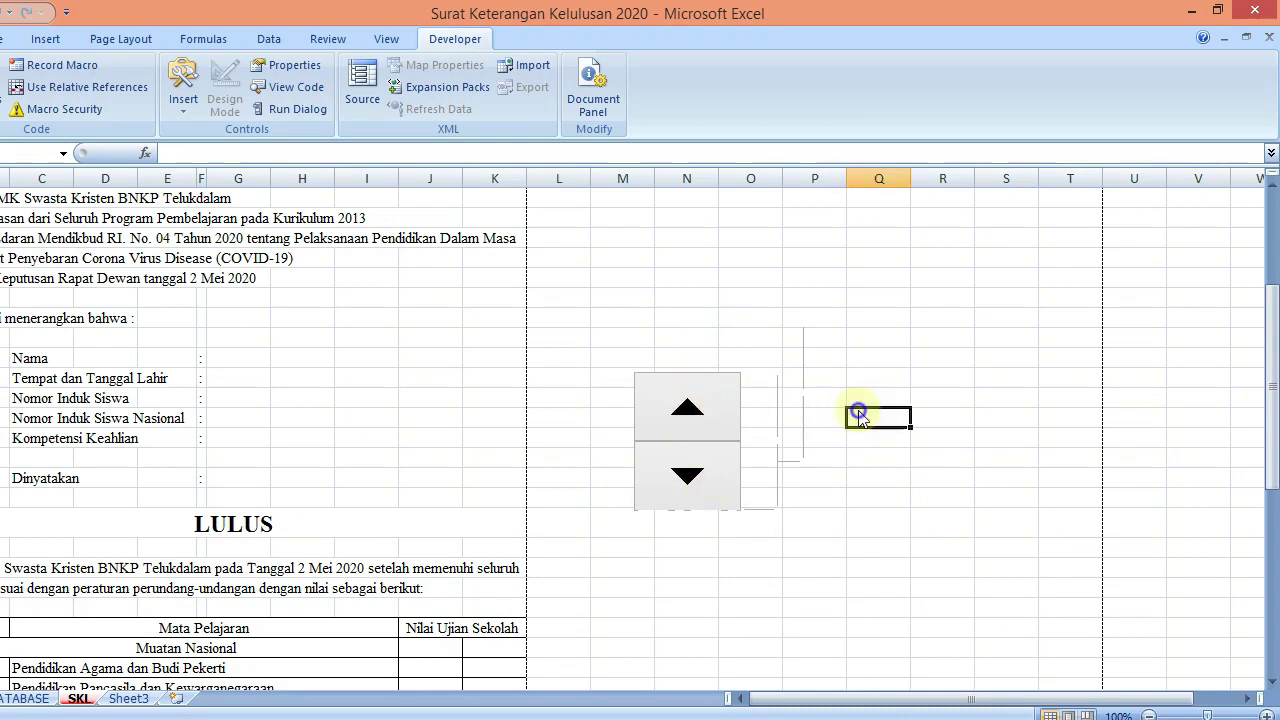
pyautogui.click(774, 434)
pyautogui.click(670, 480)
pyautogui.click(683, 406)
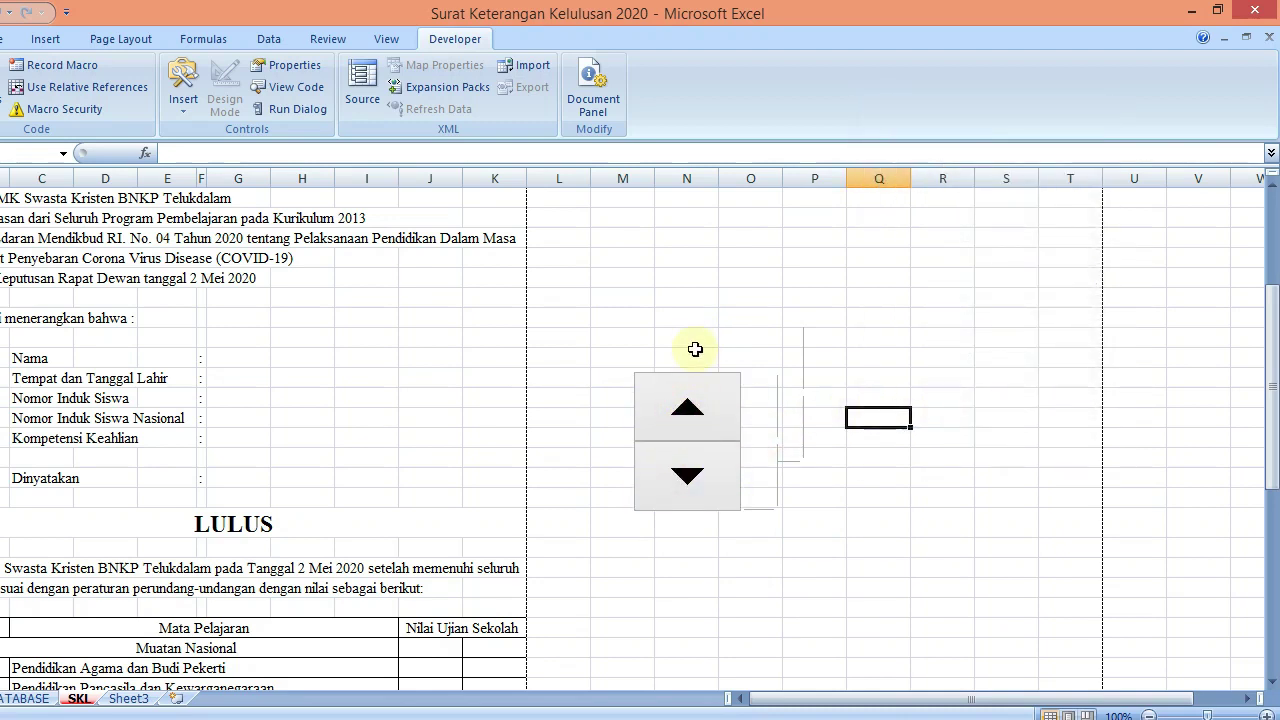
pyautogui.click(688, 355)
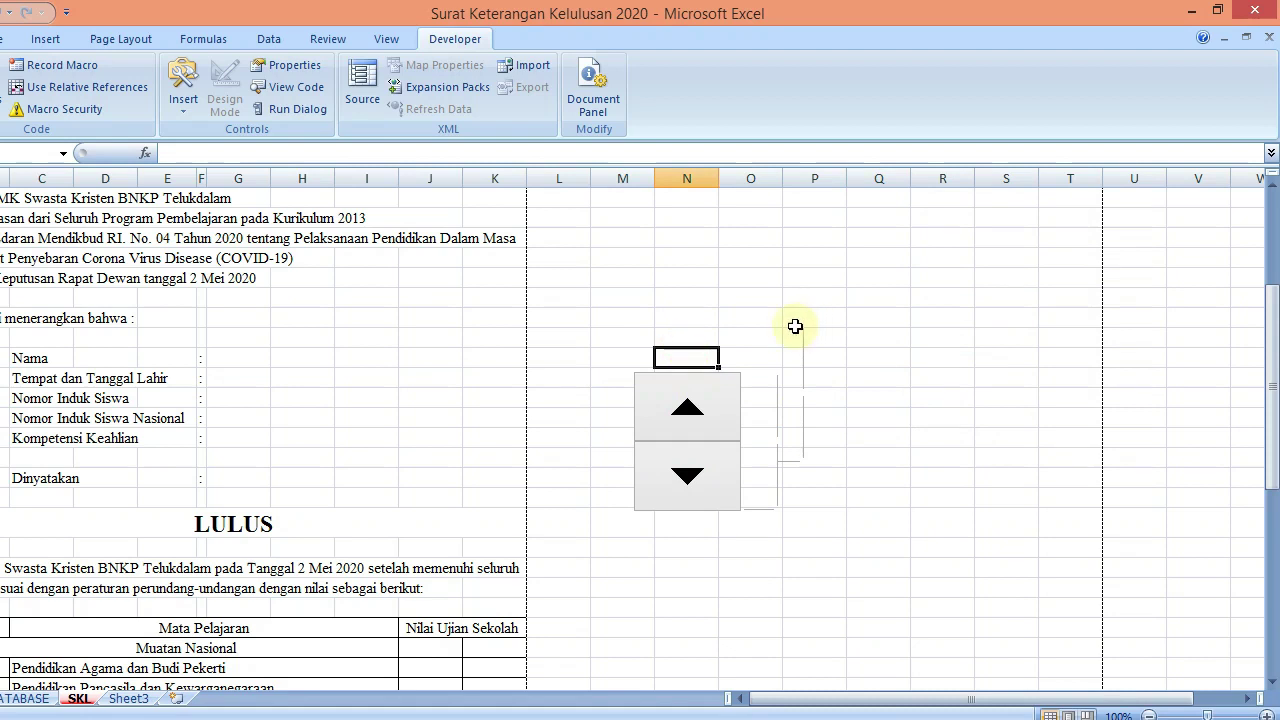
pyautogui.write('1')
pyautogui.press('Return')
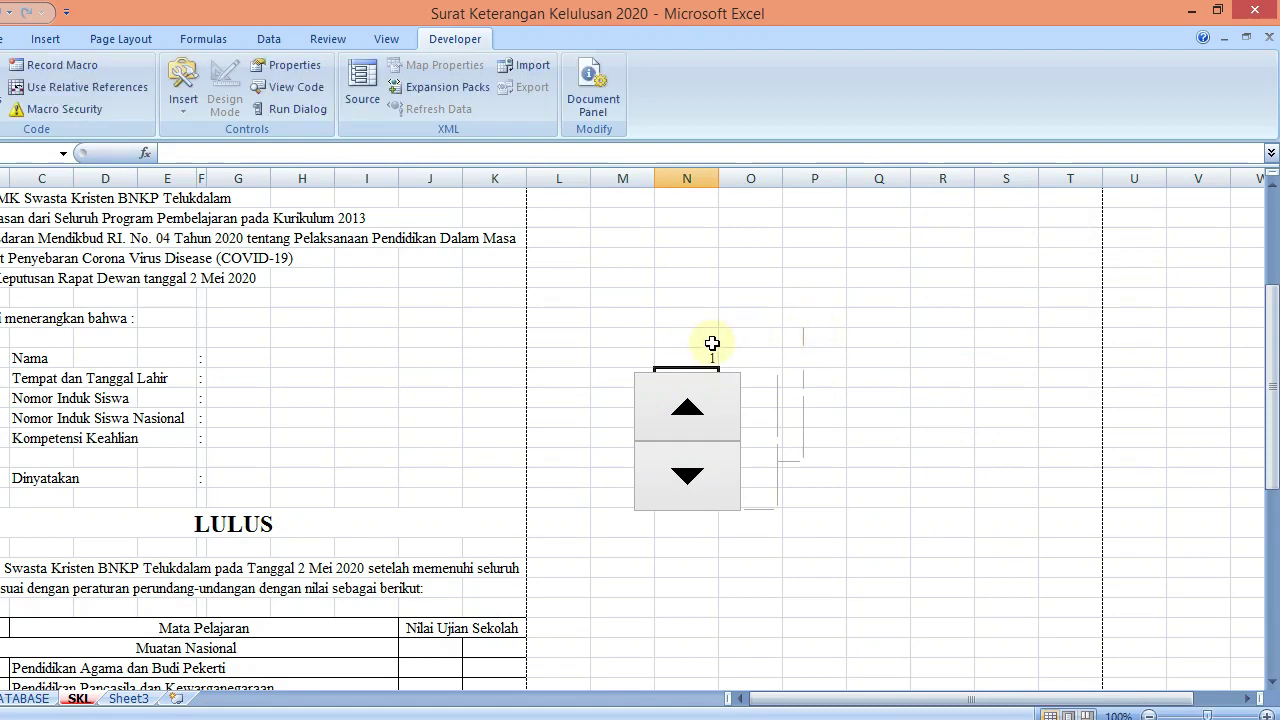
# Give cell N20 font size 16, centre alignment and a red fill
pyautogui.click(74, 39)
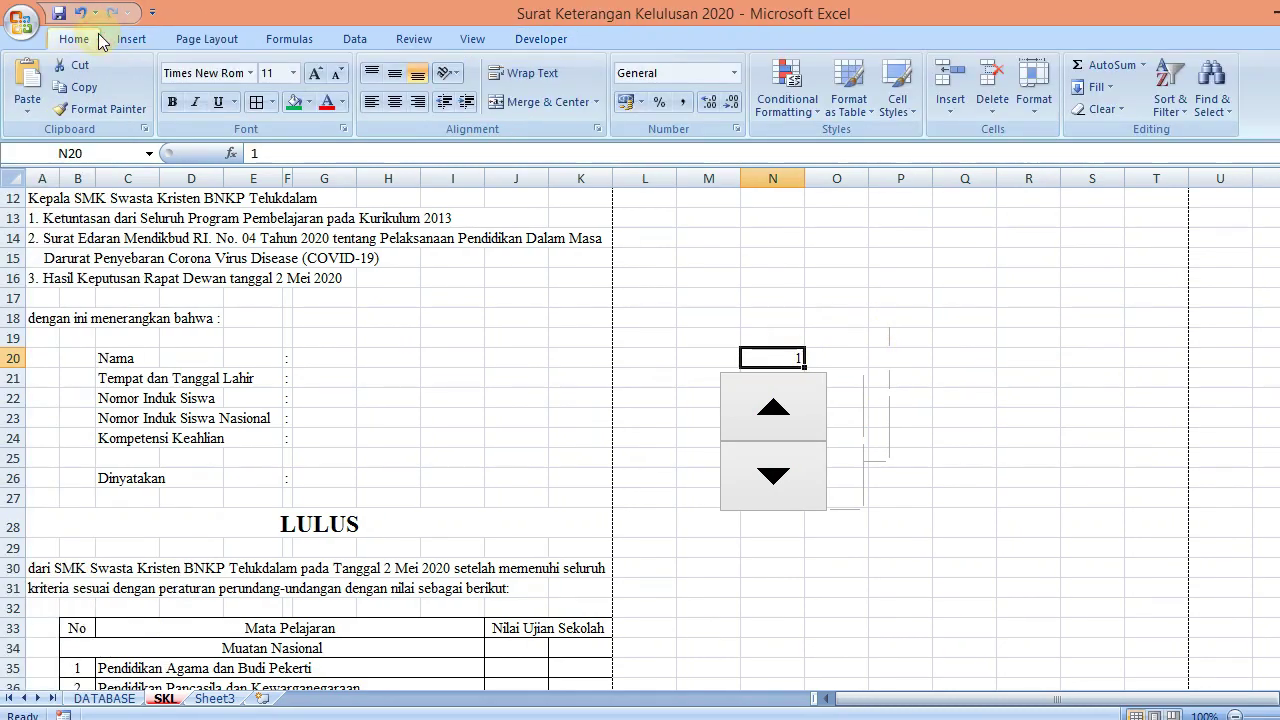
pyautogui.click(314, 73)
pyautogui.click(314, 73)
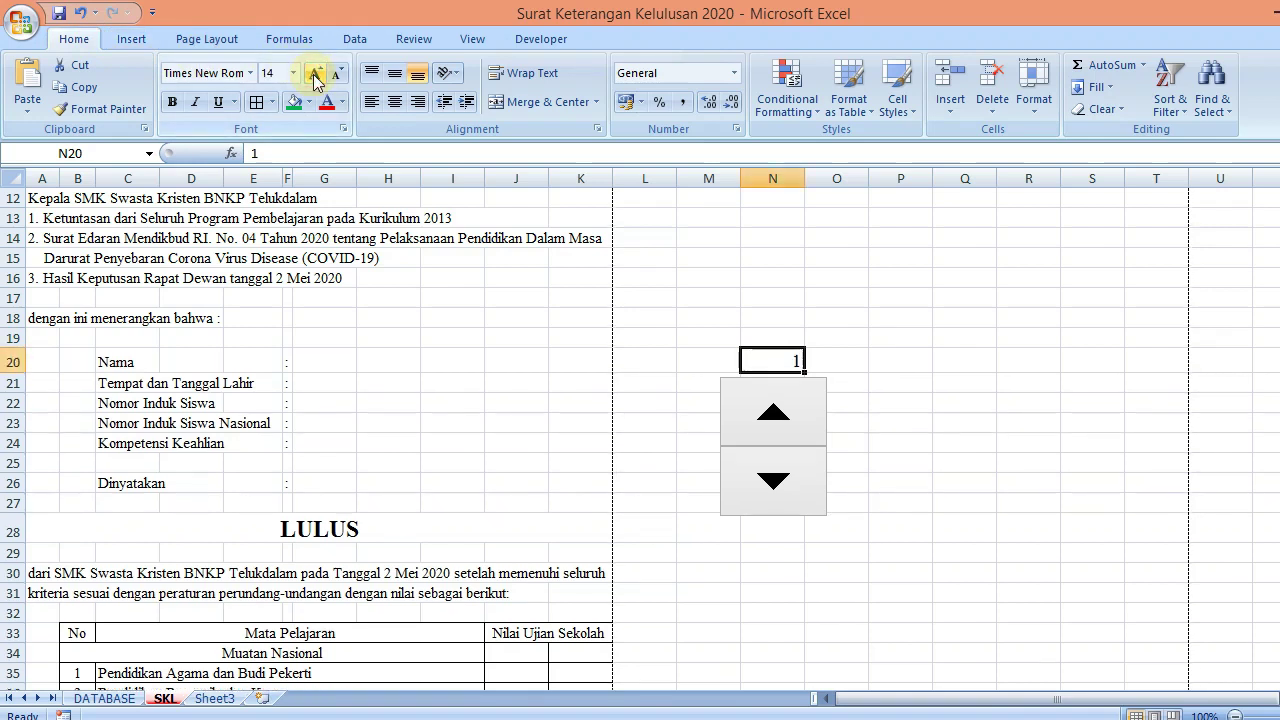
pyautogui.click(314, 73)
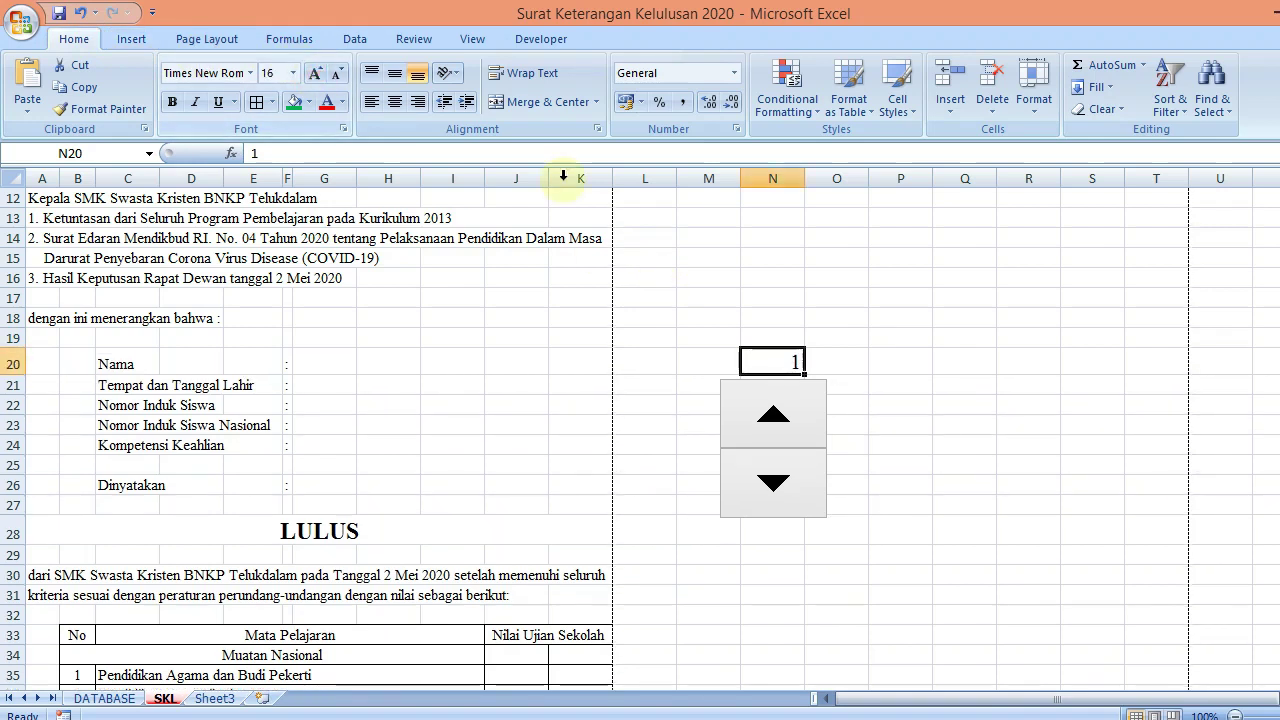
pyautogui.click(395, 102)
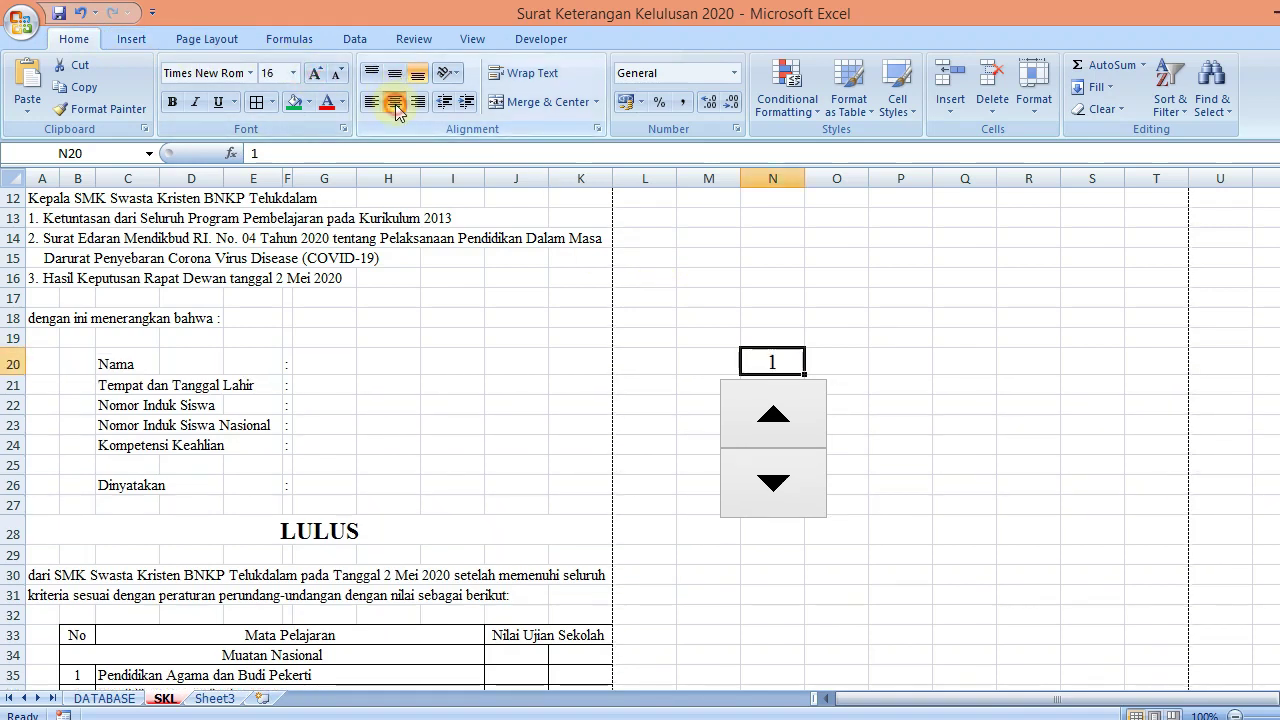
pyautogui.click(309, 102)
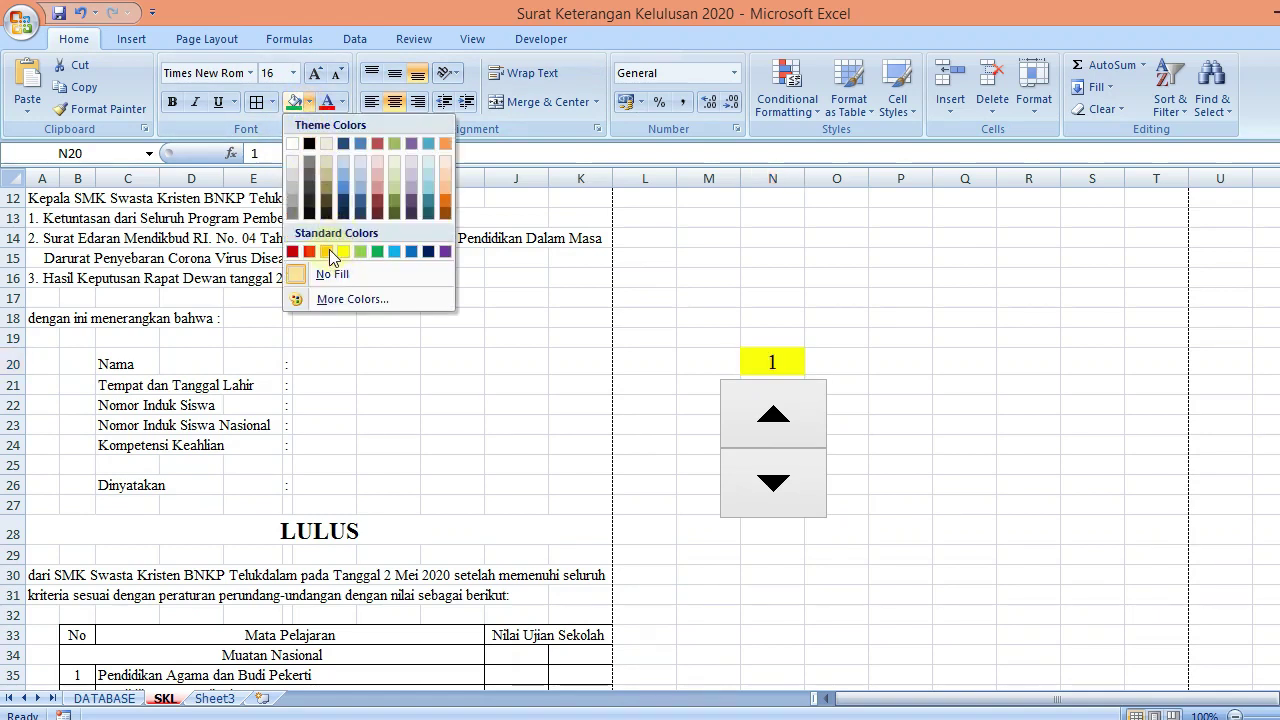
pyautogui.click(310, 251)
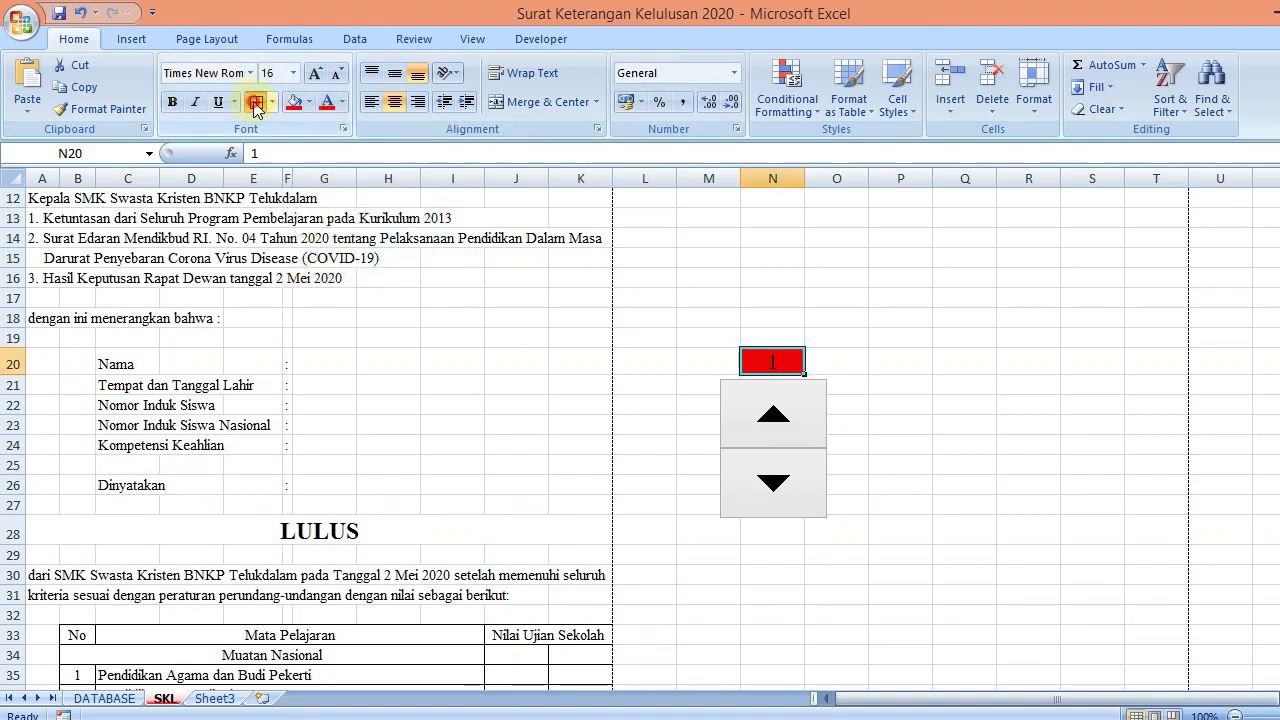
pyautogui.hscroll(1, 951, 349)
pyautogui.click(955, 358)
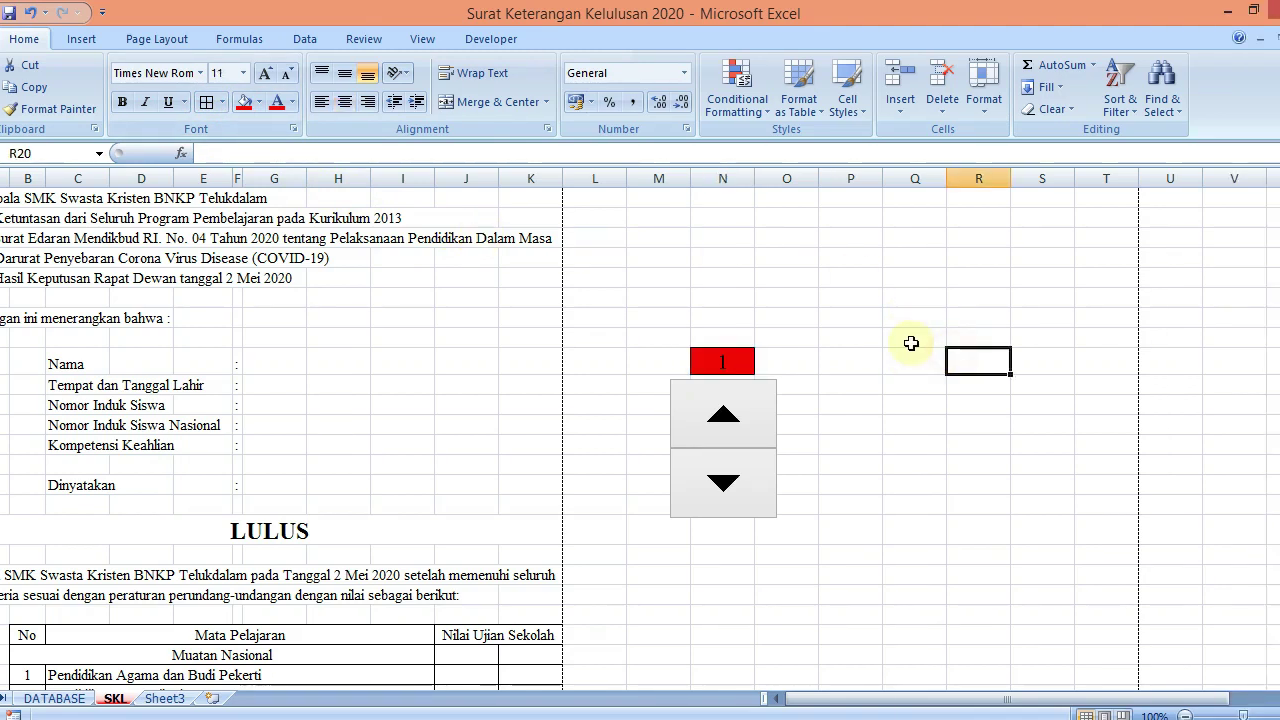
# Try the spinner's arrows, then open its Format Control settings
pyautogui.click(735, 425)
pyautogui.click(738, 530)
pyautogui.click(743, 498)
pyautogui.click(743, 410)
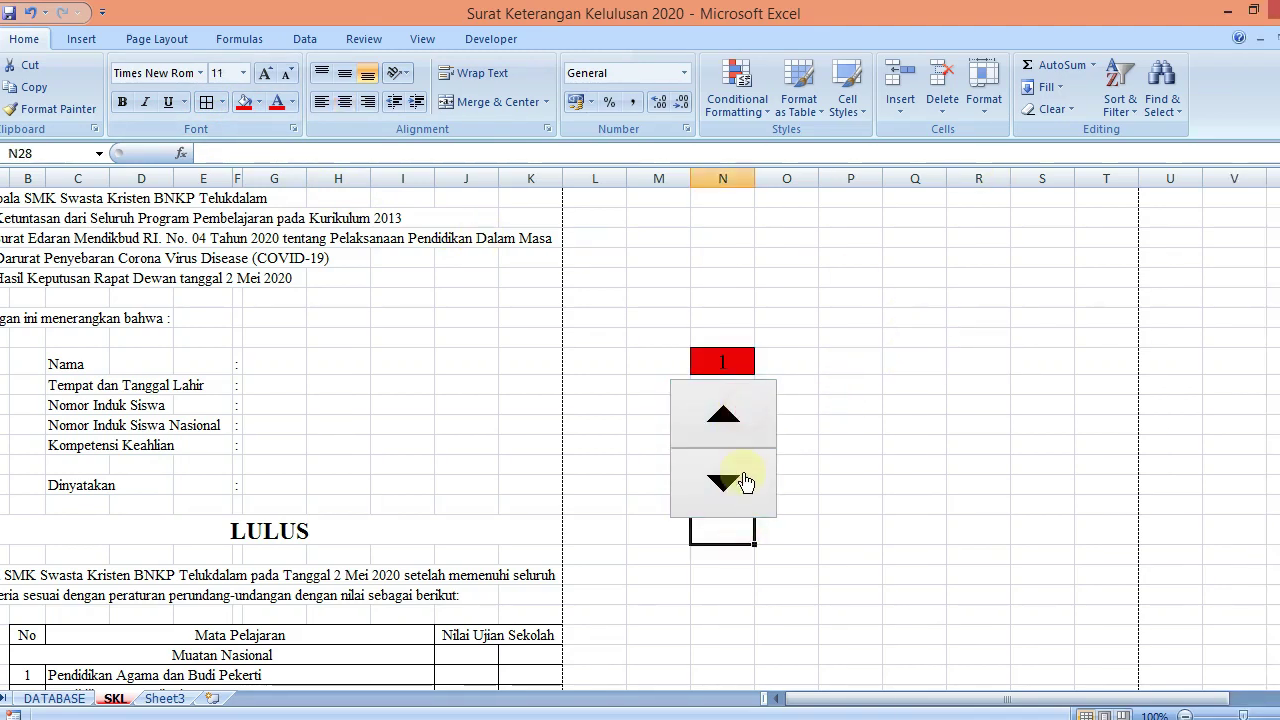
pyautogui.click(743, 474)
pyautogui.click(738, 428)
pyautogui.click(739, 474)
pyautogui.click(738, 432)
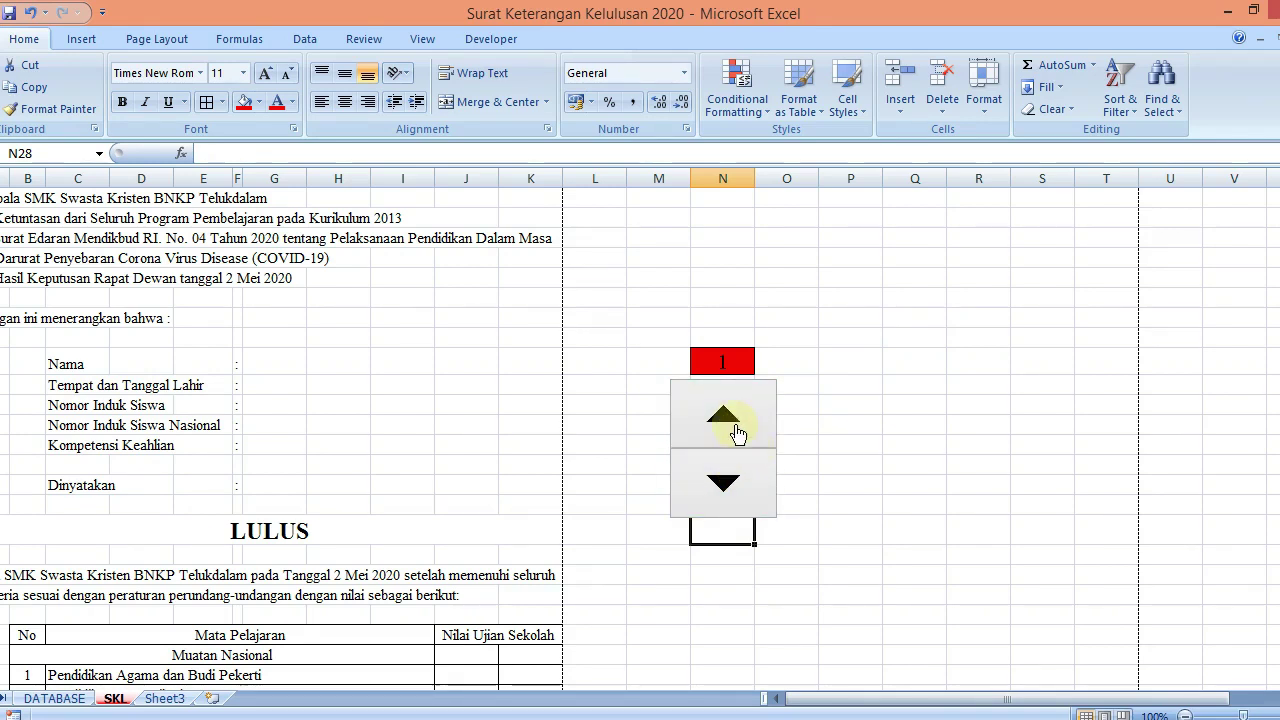
pyautogui.rightClick(737, 432)
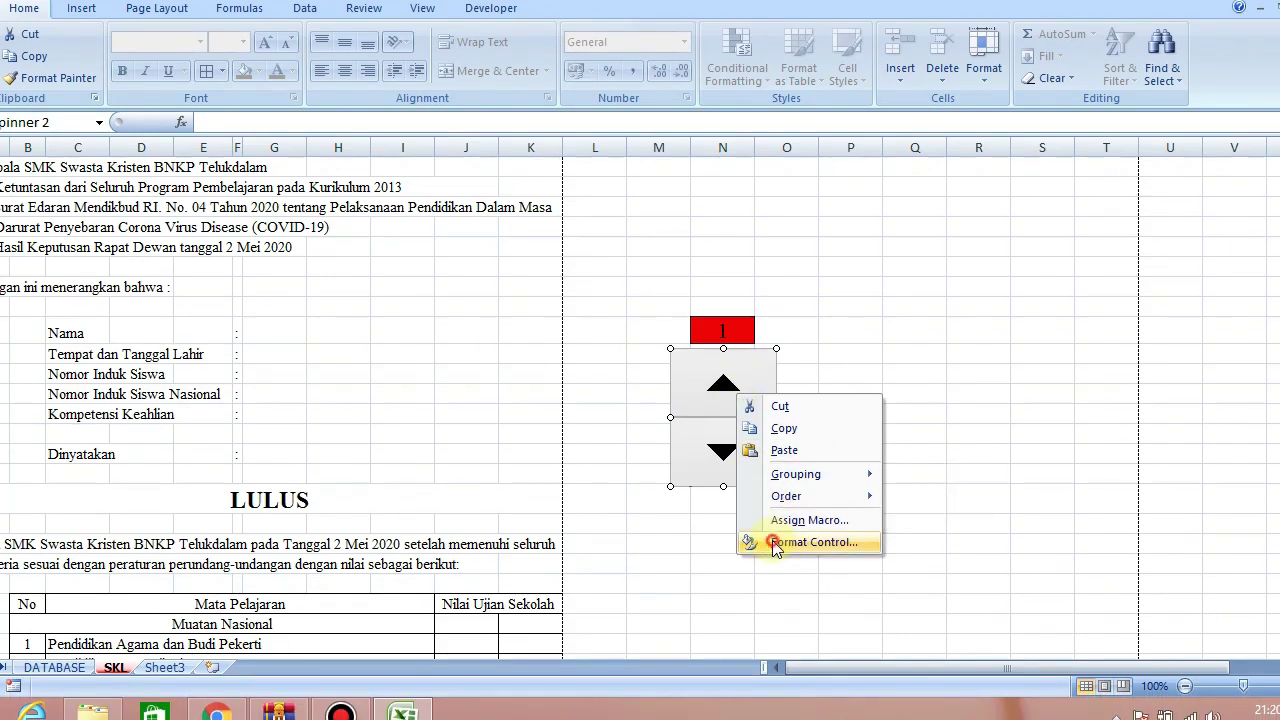
pyautogui.click(775, 543)
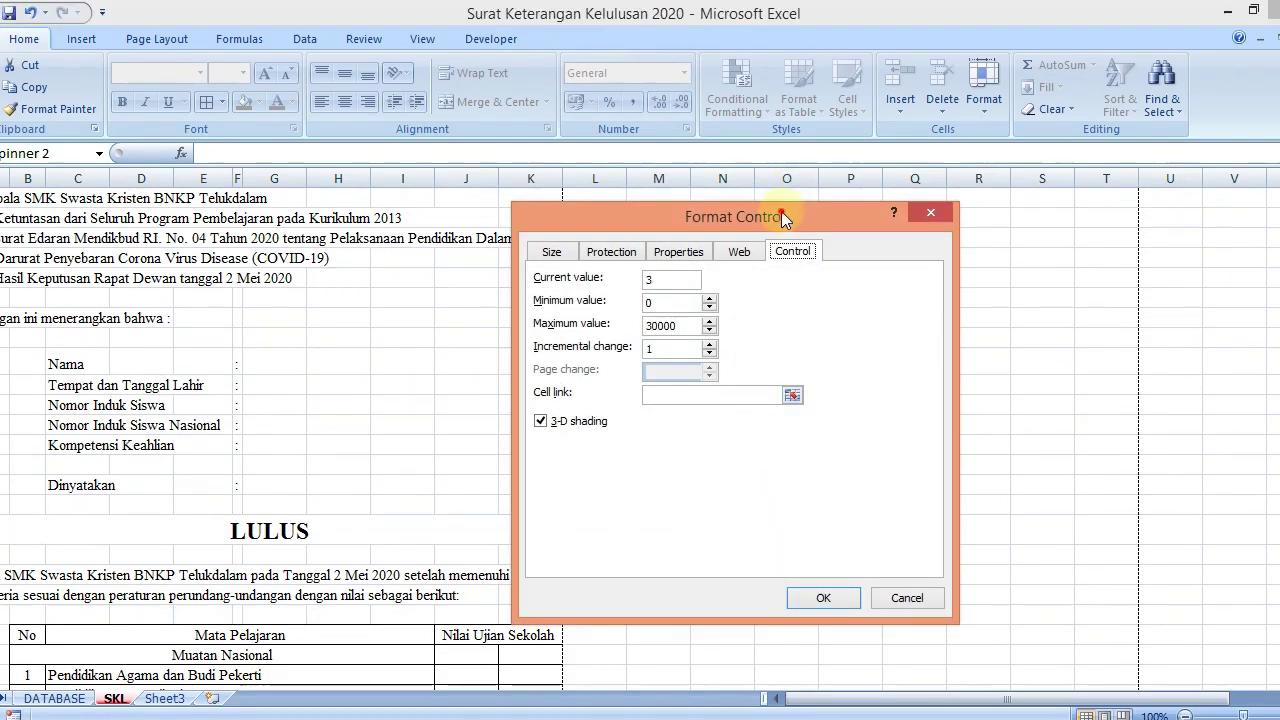
# Set the spinner's minimum to 1, maximum to 100 and cell link to $N$20
pyautogui.moveTo(781, 211); pyautogui.dragTo(1082, 227)
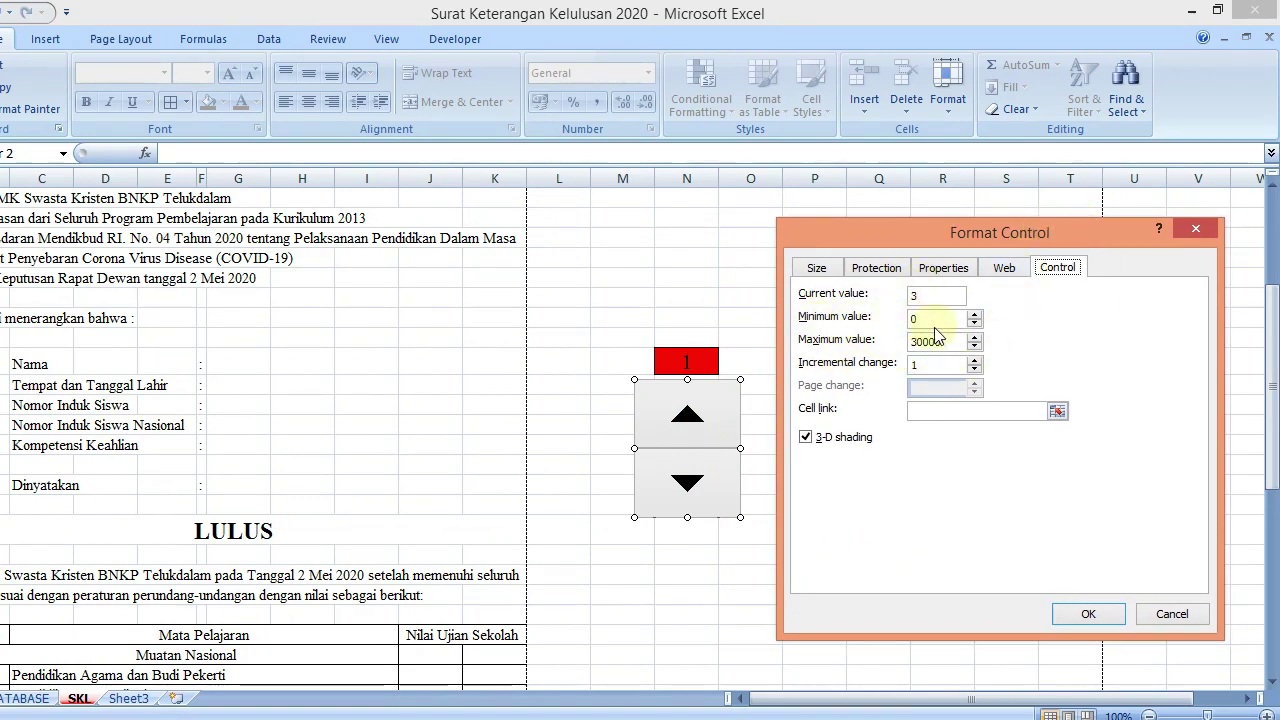
pyautogui.moveTo(949, 344); pyautogui.dragTo(898, 350)
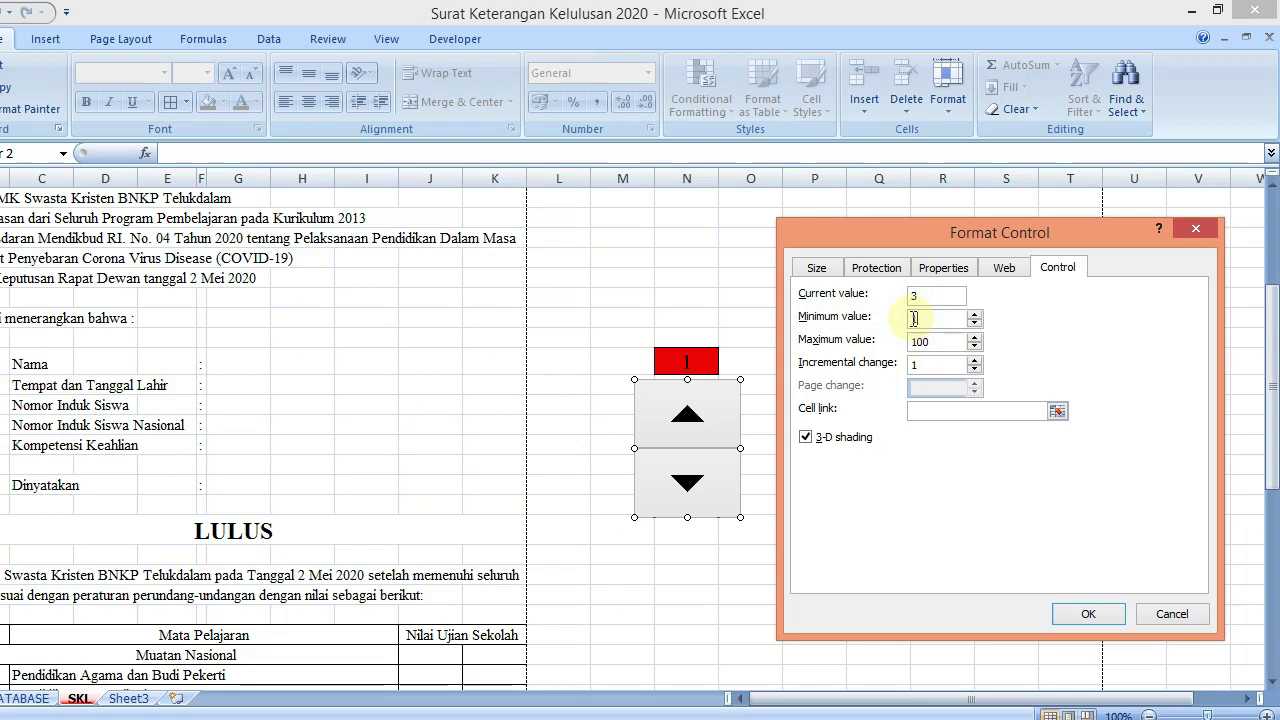
pyautogui.click(918, 413)
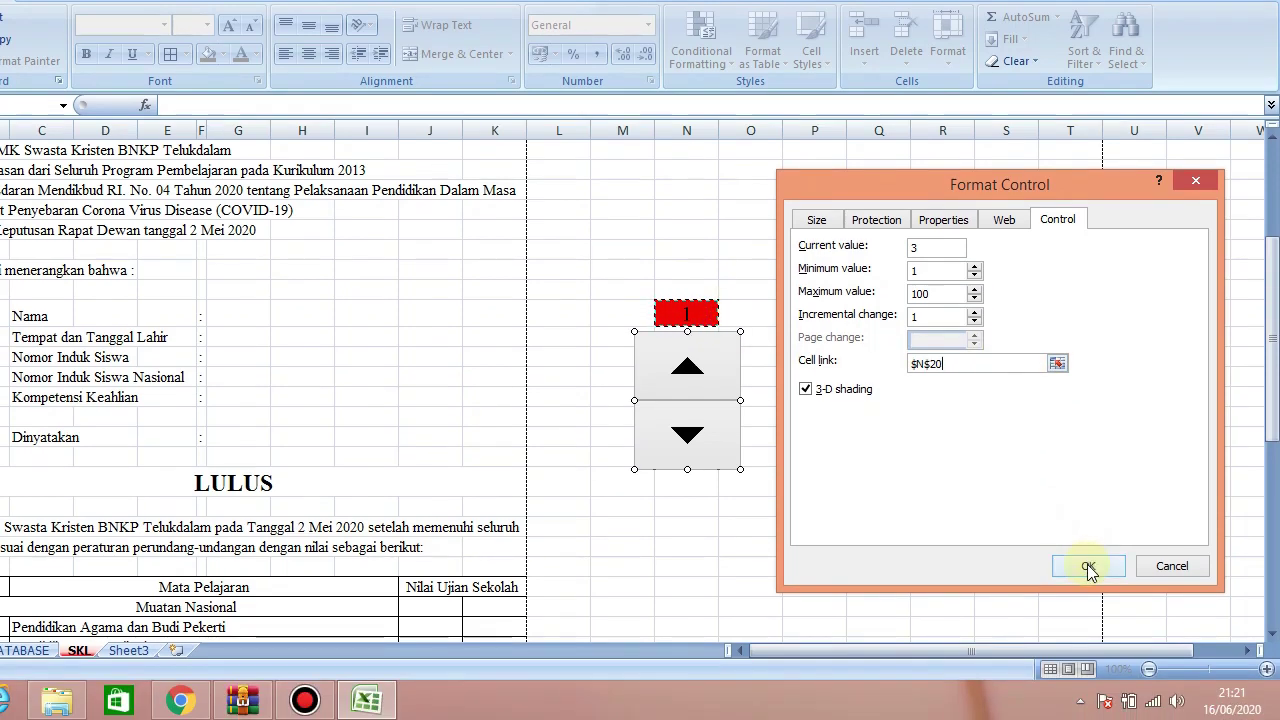
pyautogui.click(1087, 613)
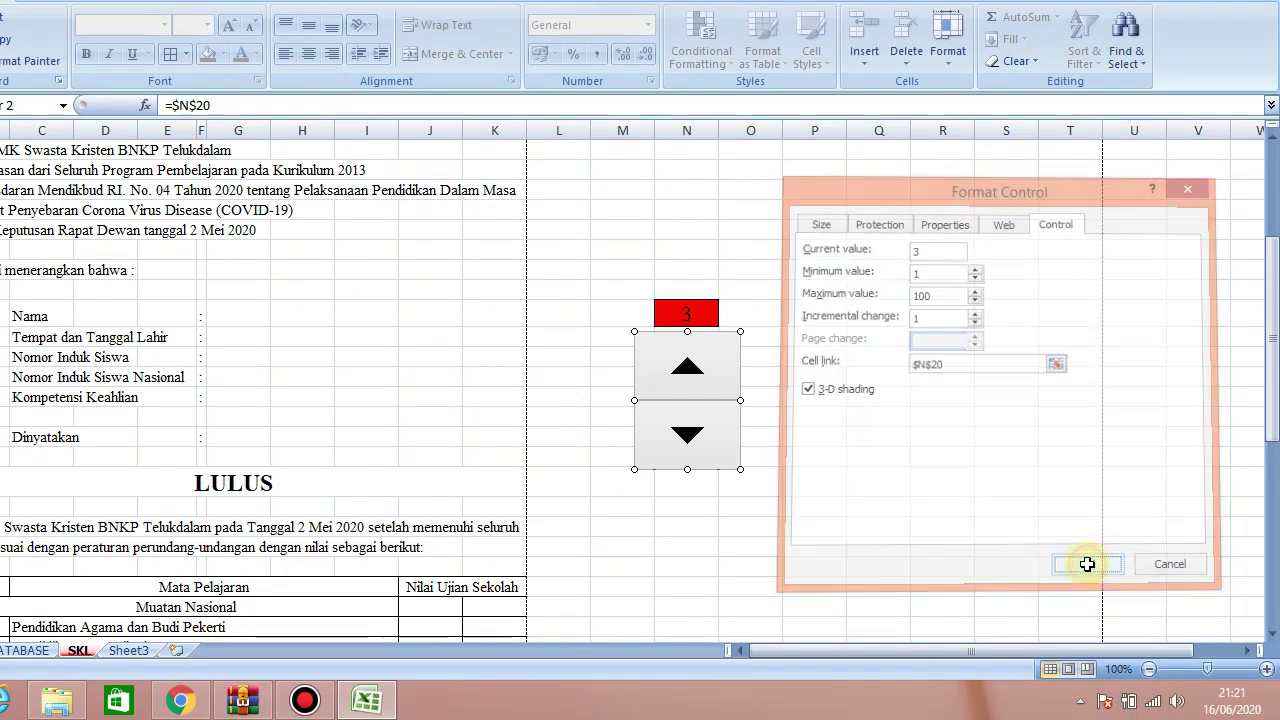
pyautogui.click(826, 374)
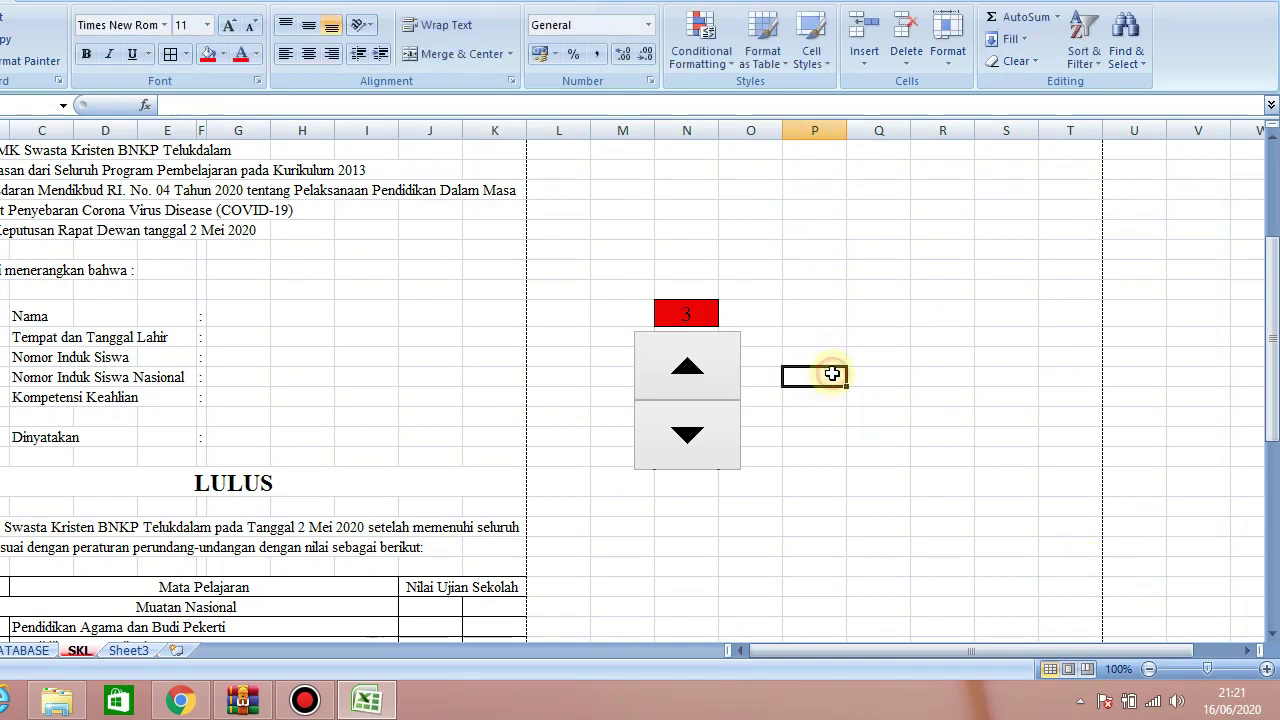
# Step N20 up toward 10 with the spinner, bring it back to 1, and scroll to the top
pyautogui.click(712, 430)
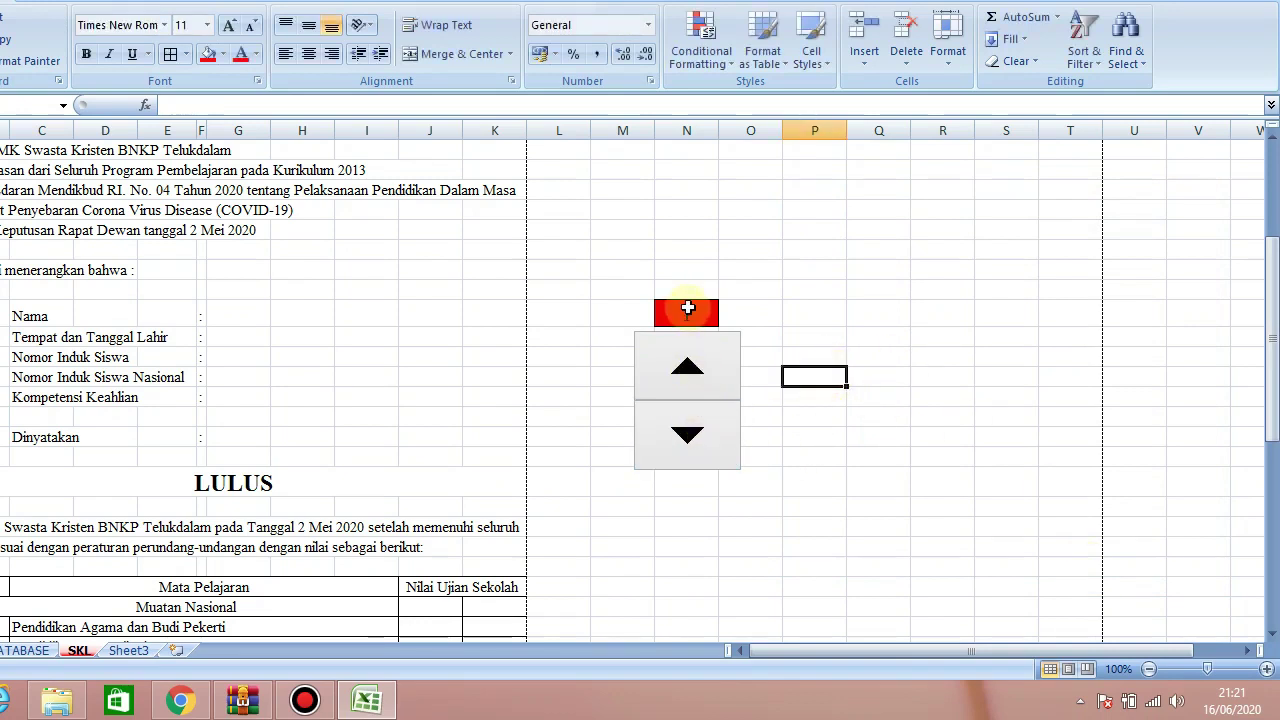
pyautogui.click(707, 362)
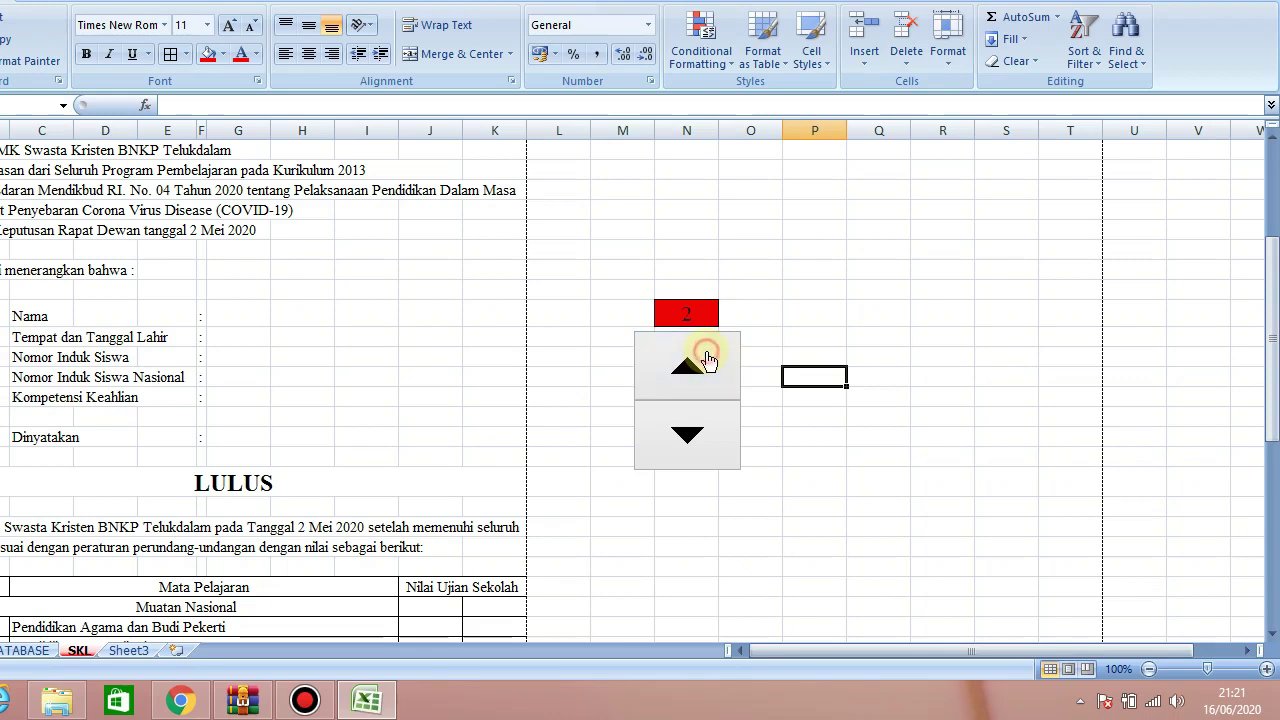
pyautogui.click(707, 362)
pyautogui.click(707, 362)
pyautogui.click(707, 362)
pyautogui.click(707, 362)
pyautogui.click(707, 362)
pyautogui.click(707, 362)
pyautogui.click(707, 362)
pyautogui.click(935, 318)
pyautogui.click(721, 440)
pyautogui.click(721, 440)
pyautogui.click(721, 438)
pyautogui.click(721, 438)
pyautogui.click(721, 438)
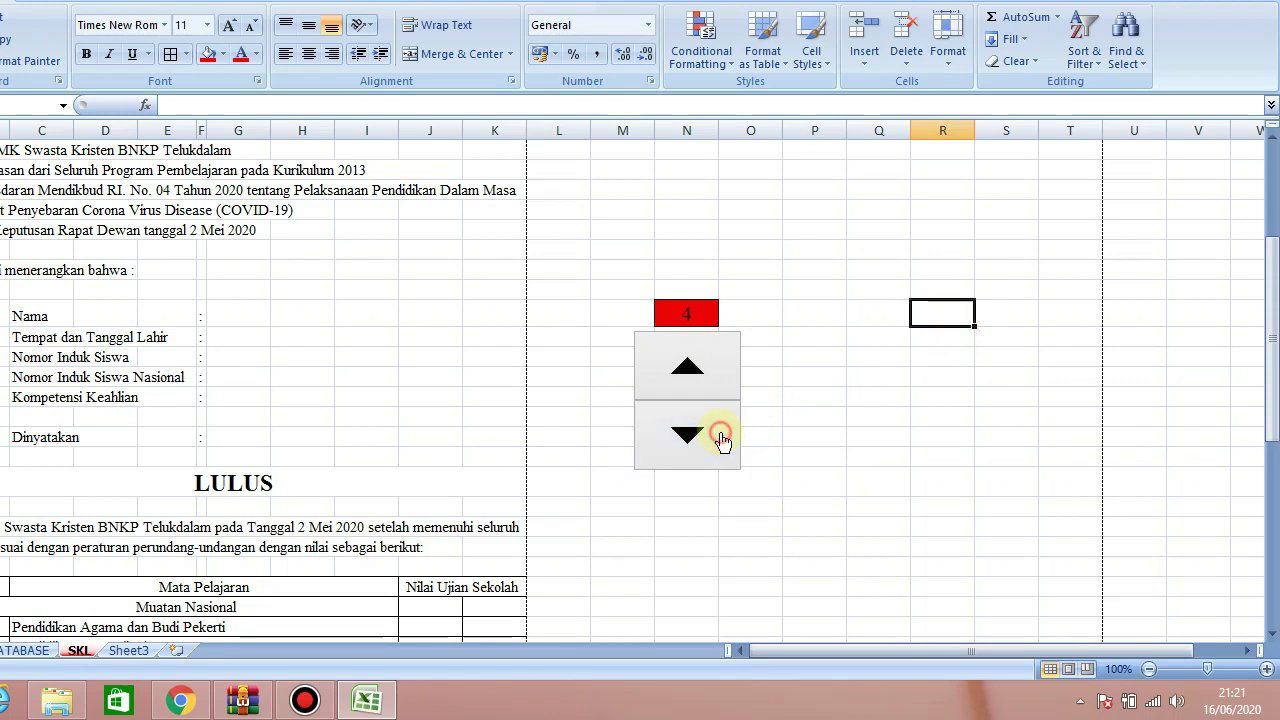
pyautogui.click(721, 438)
pyautogui.click(721, 438)
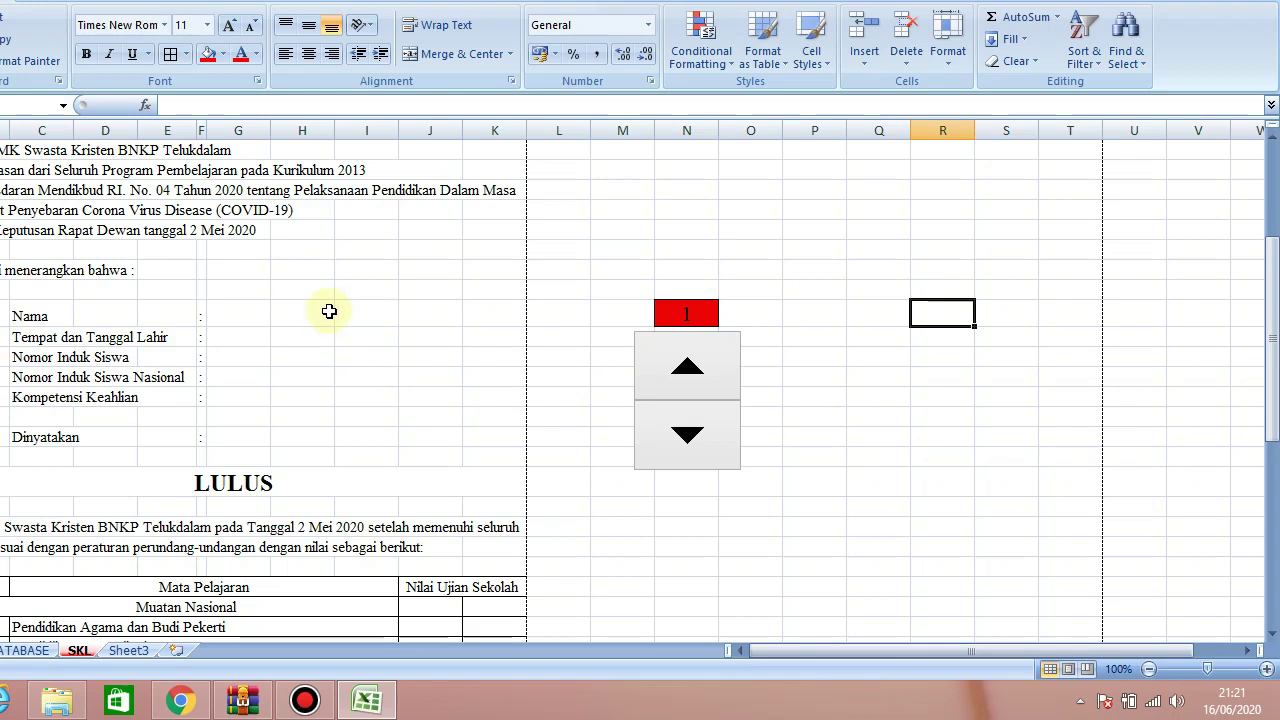
pyautogui.moveTo(1271, 300); pyautogui.dragTo(1271, 160)
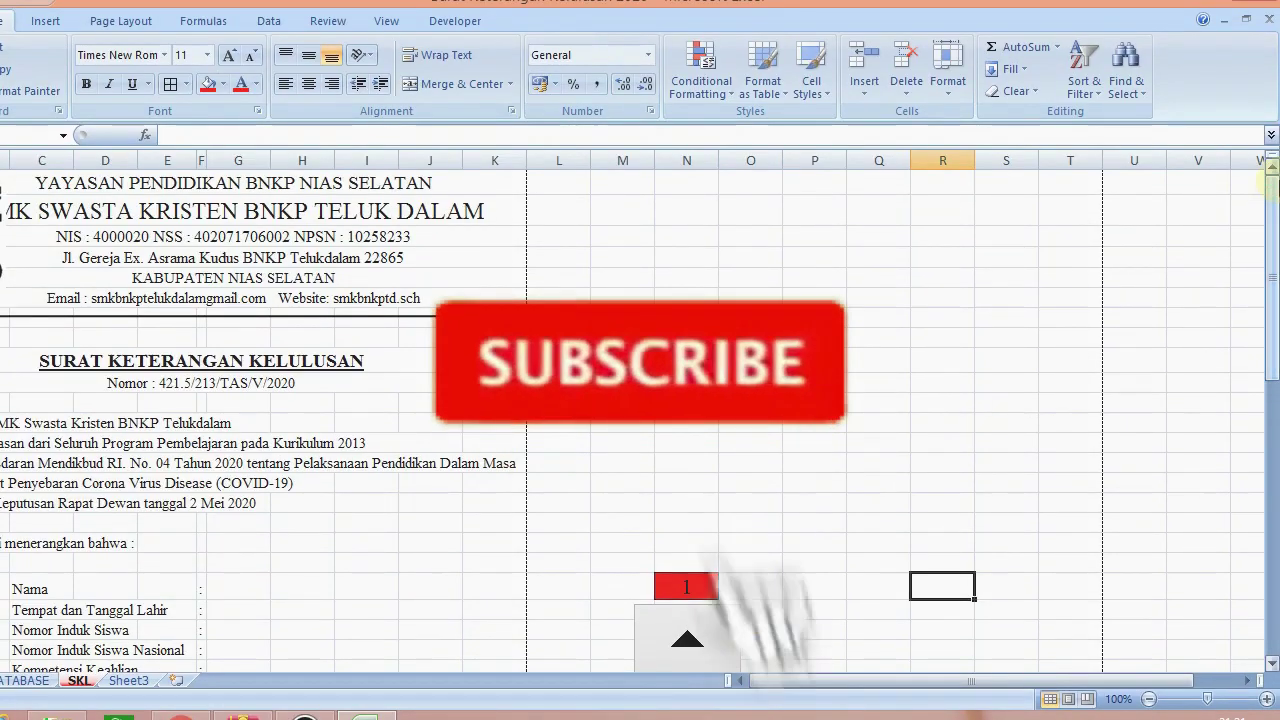
# Shrink the letterhead's school name title to size 16 and make the foundation name smaller
pyautogui.click(470, 218)
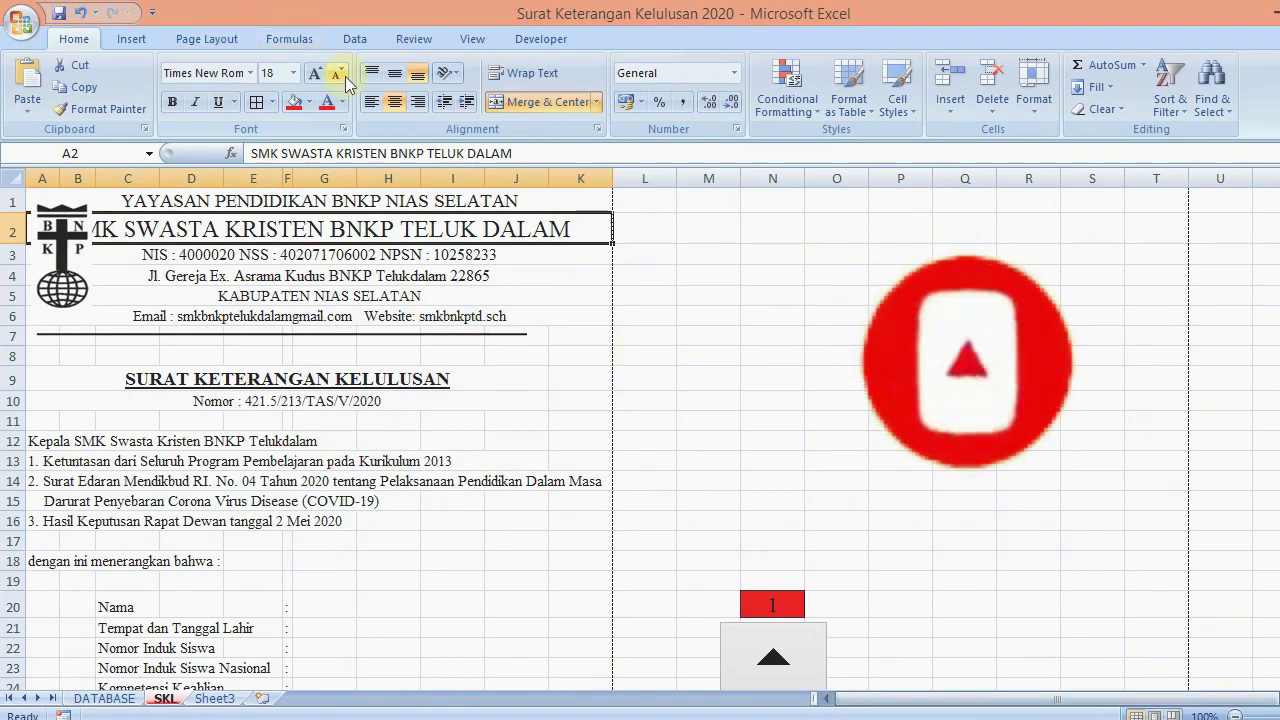
pyautogui.click(339, 74)
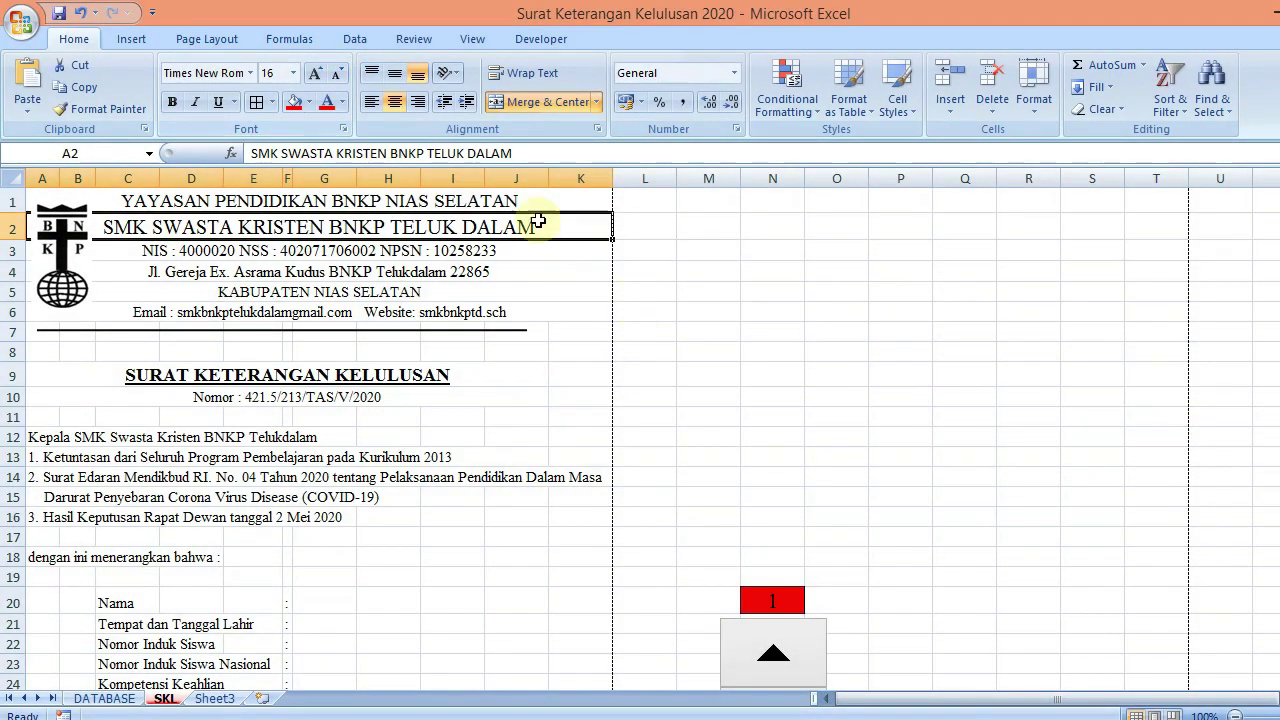
pyautogui.click(474, 204)
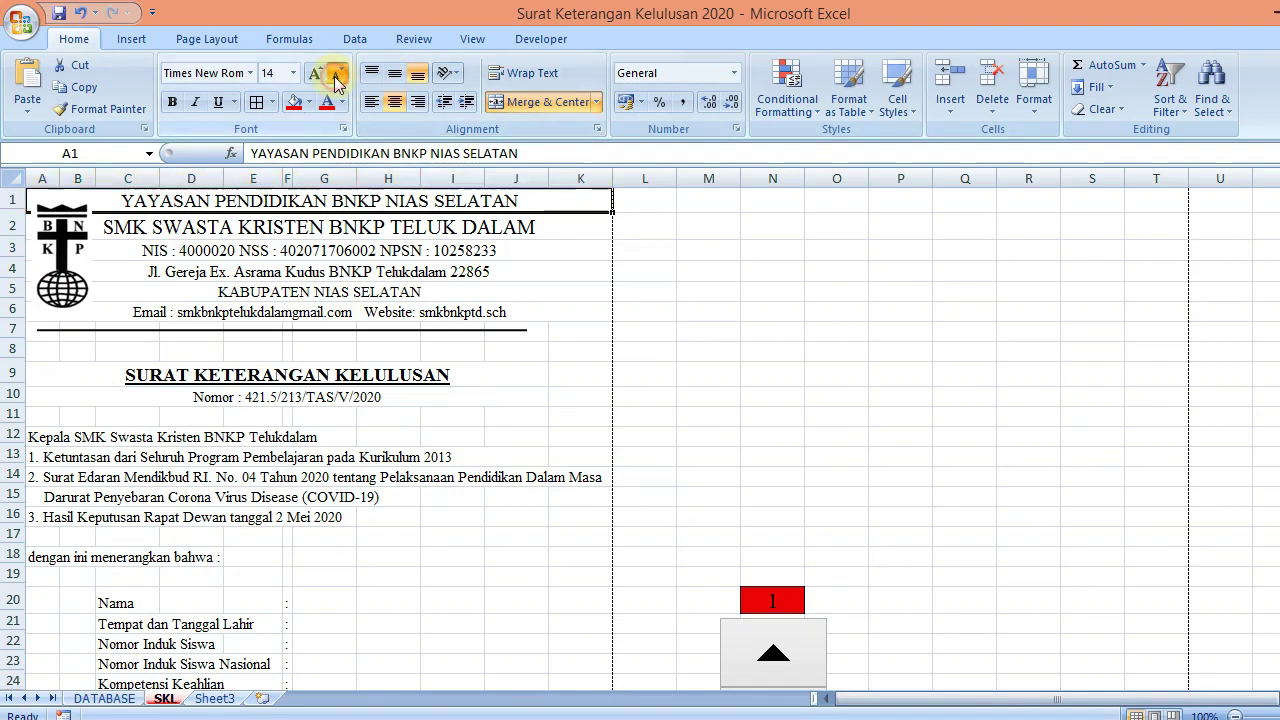
pyautogui.click(339, 74)
pyautogui.click(640, 327)
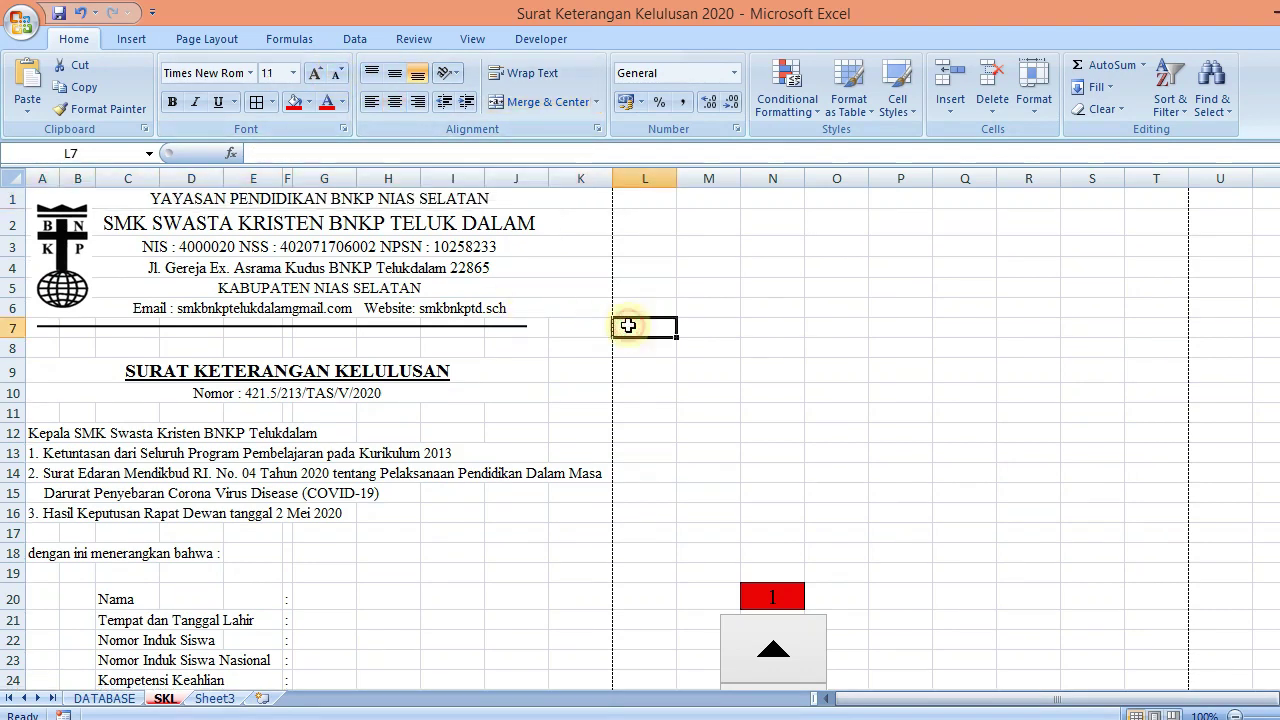
# Extend the divider line under the letterhead to the right, toward column K
pyautogui.click(497, 326)
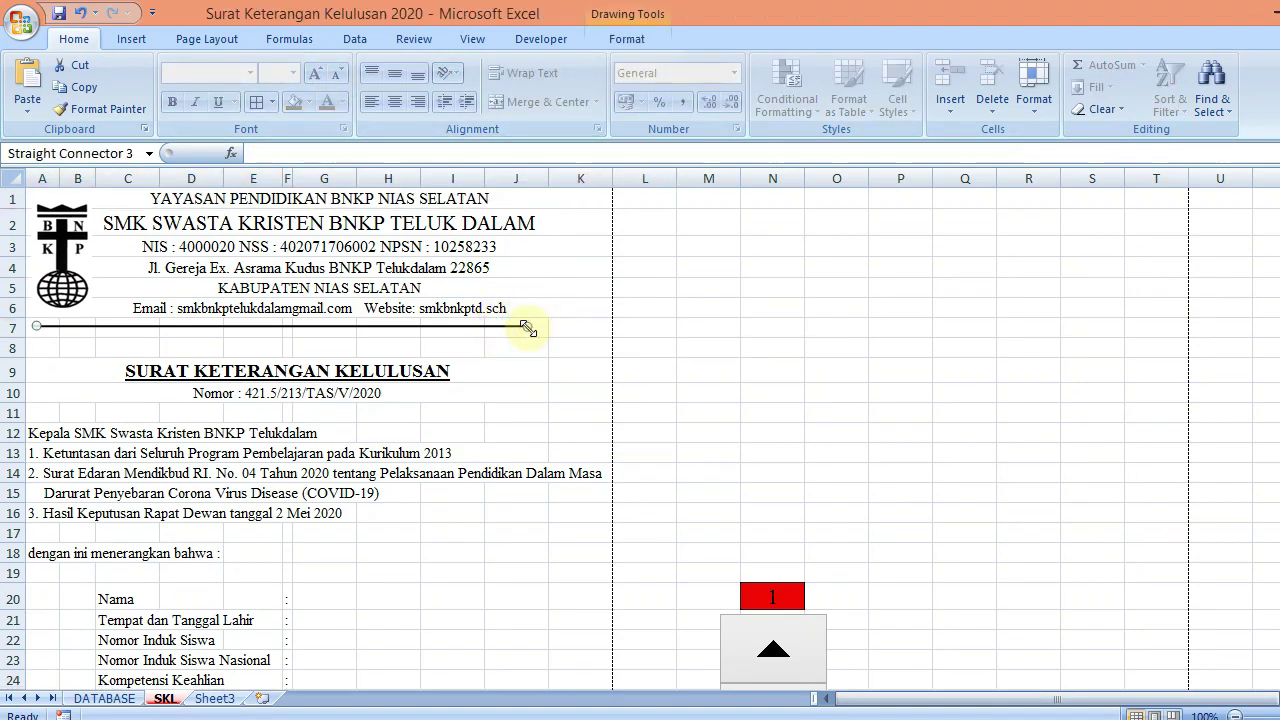
pyautogui.moveTo(528, 327); pyautogui.dragTo(547, 331)
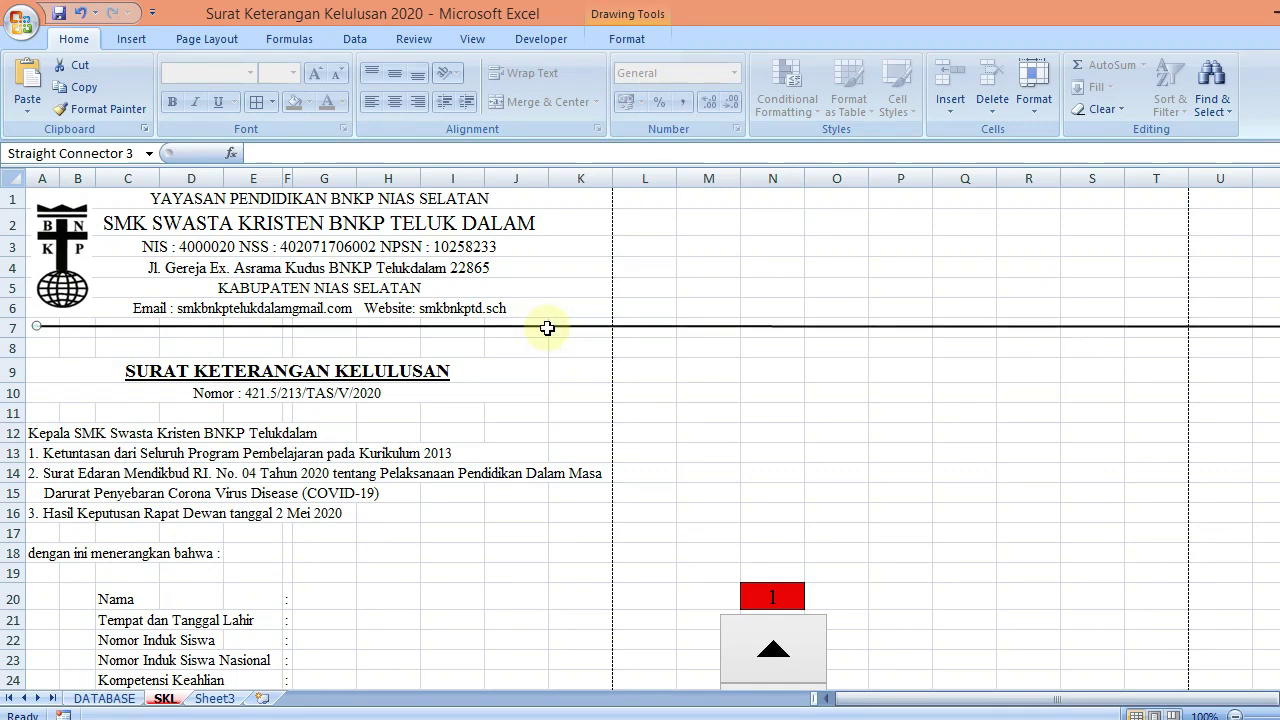
pyautogui.hotkey('ctrl', 'z')
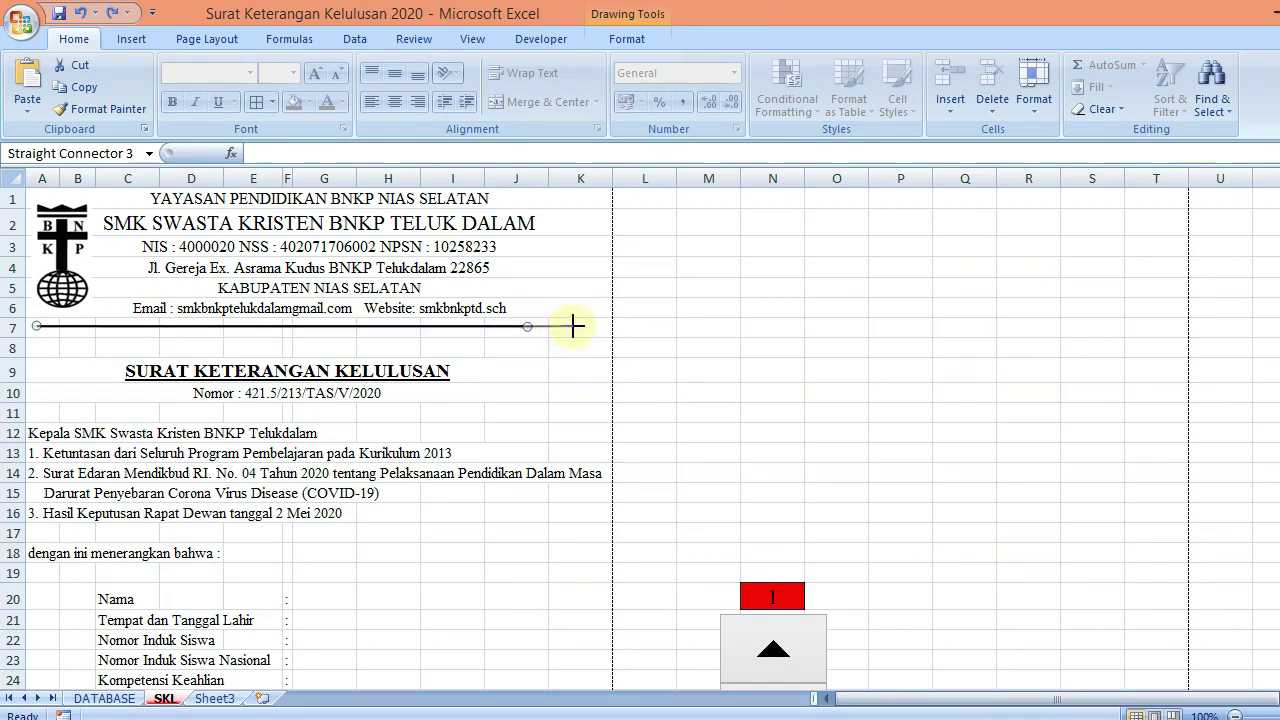
pyautogui.moveTo(575, 326); pyautogui.dragTo(573, 326)
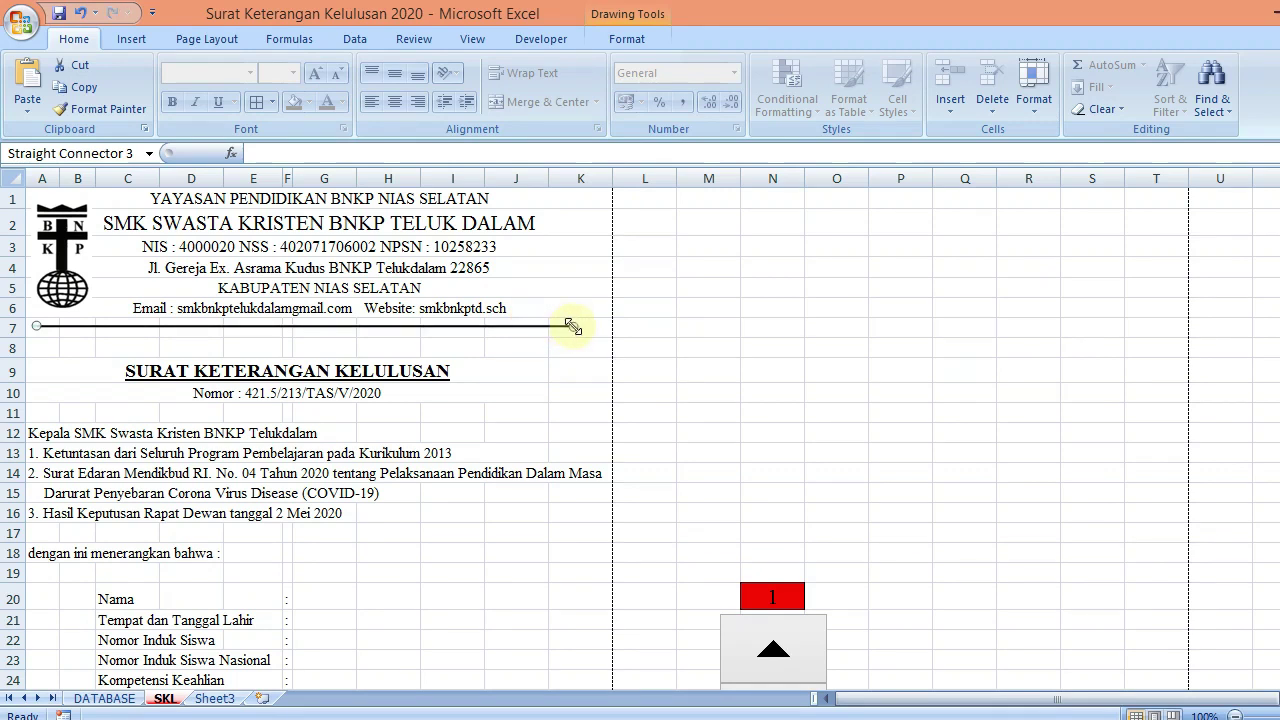
pyautogui.click(708, 327)
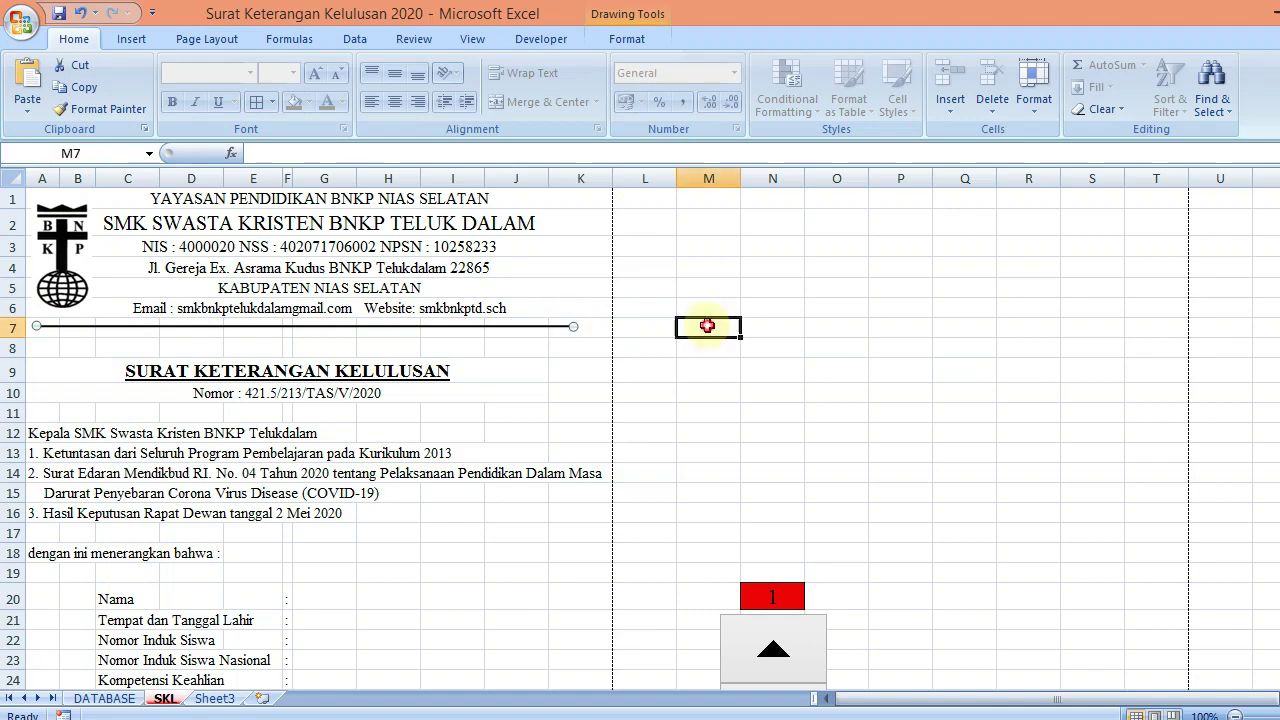
# Add Print Preview to the Quick Access Toolbar and page through the certificate's three-page preview
pyautogui.click(153, 14)
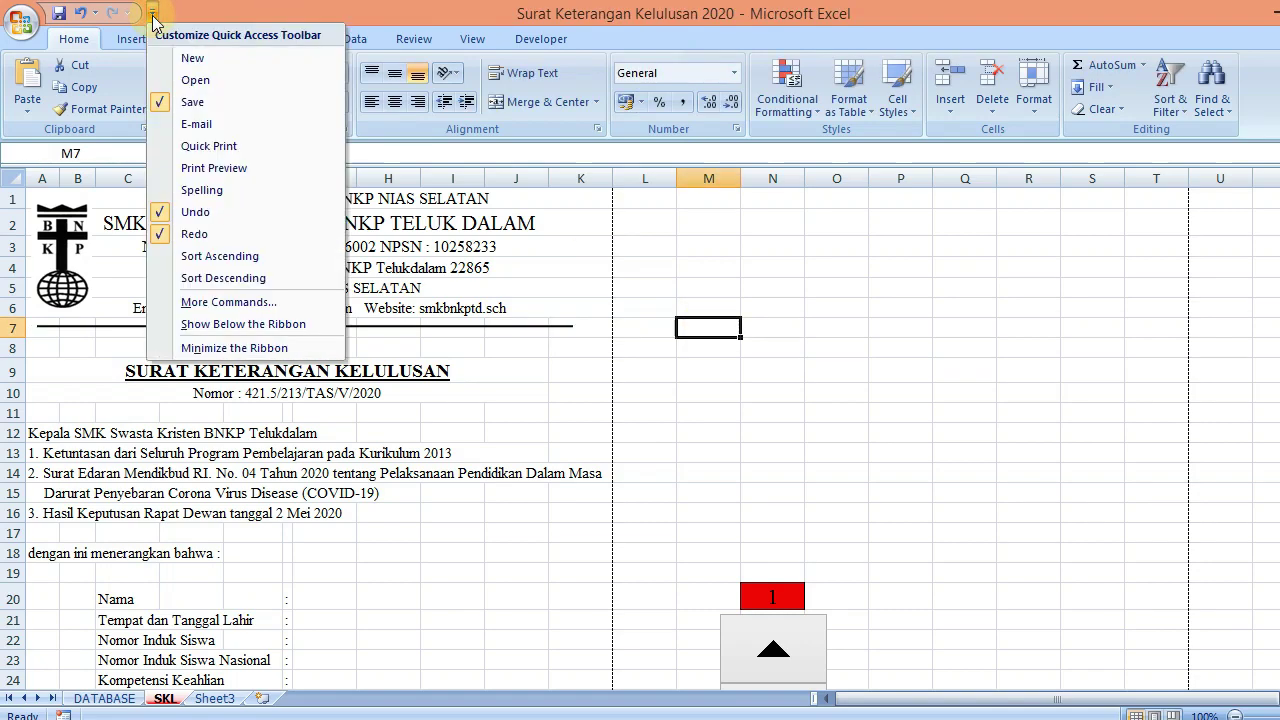
pyautogui.click(214, 168)
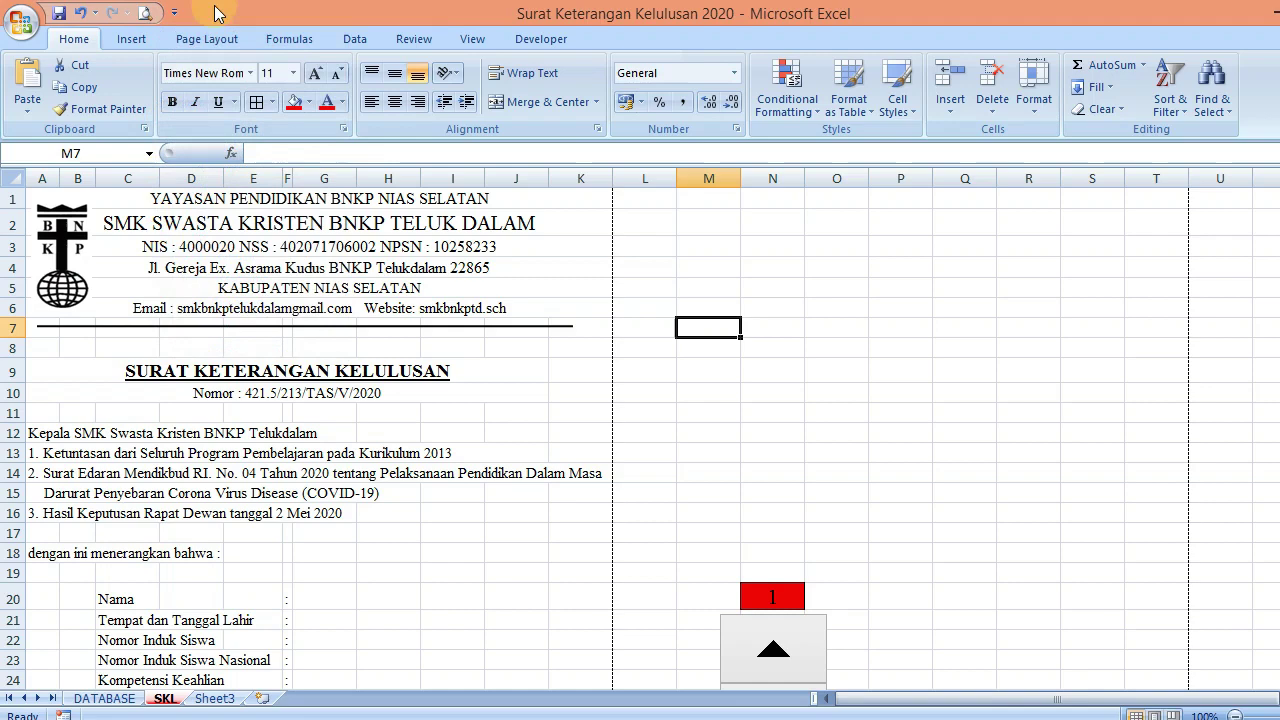
pyautogui.click(146, 13)
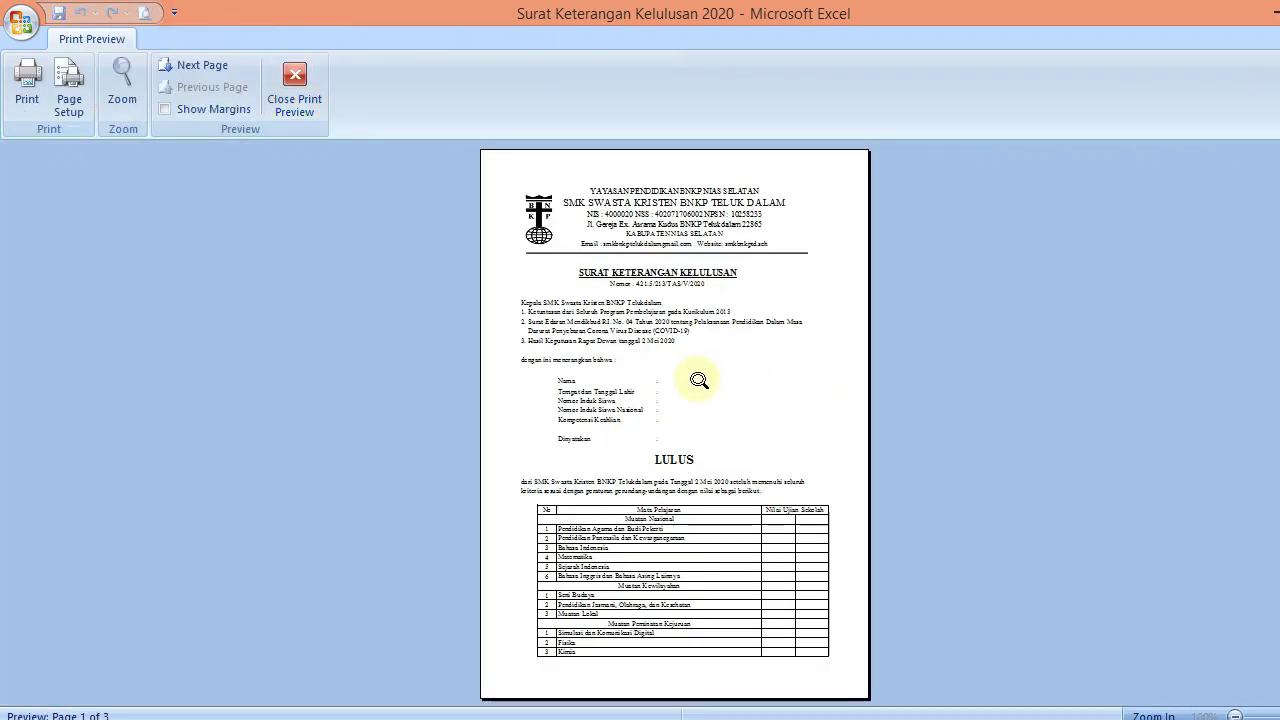
pyautogui.scroll(-1, 699, 380)
pyautogui.scroll(1, 699, 380)
pyautogui.scroll(-1, 699, 380)
pyautogui.scroll(1, 699, 380)
pyautogui.scroll(-1, 699, 380)
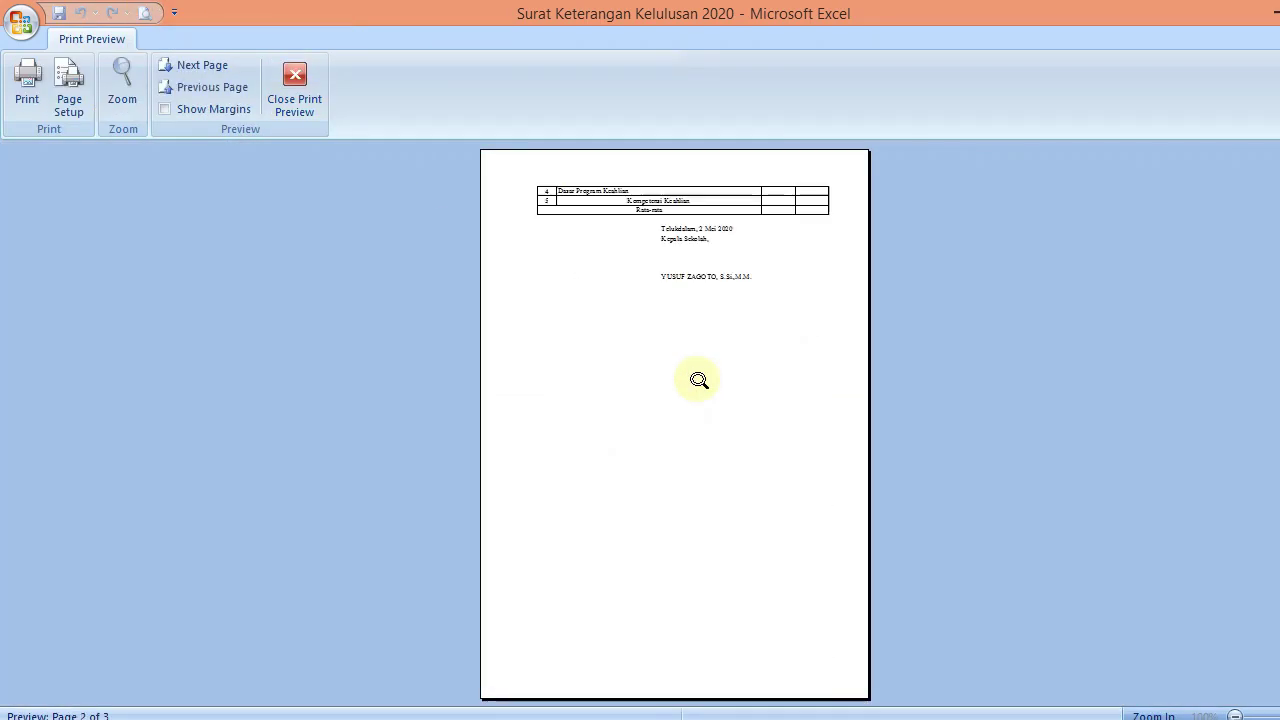
pyautogui.scroll(1, 699, 380)
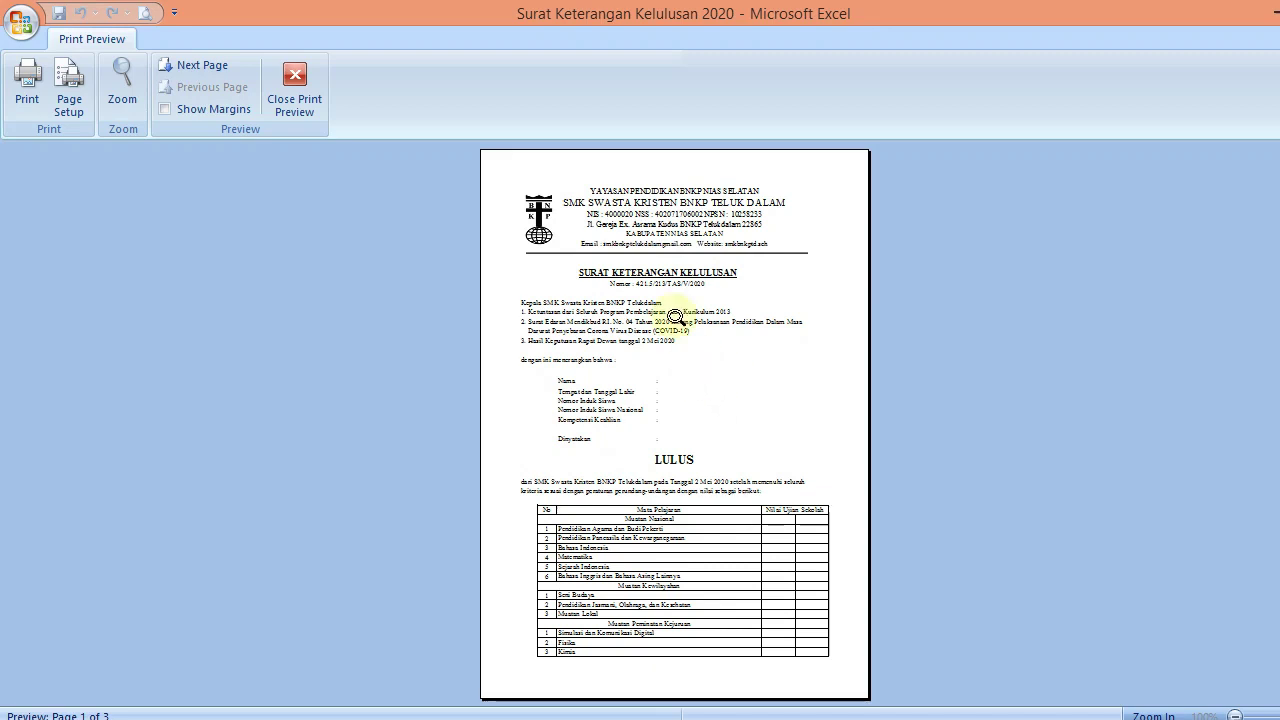
pyautogui.click(296, 98)
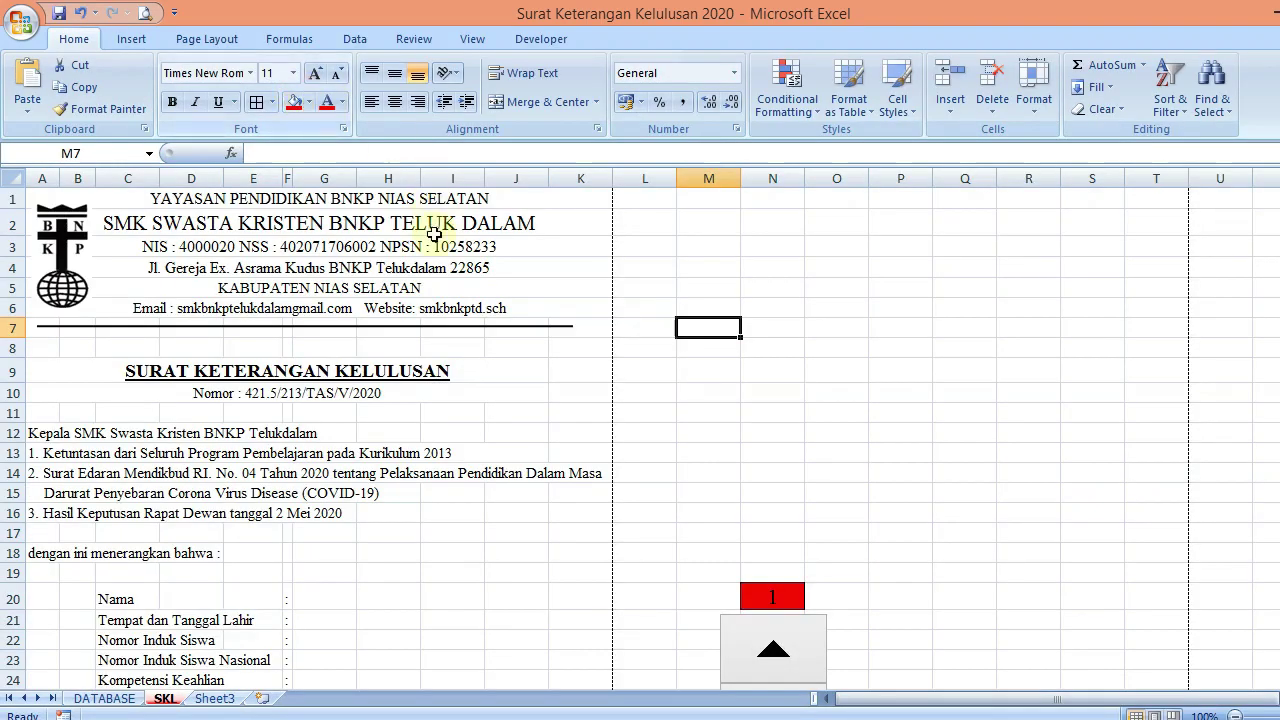
# Select cells on the SKL sheet and scroll the view
pyautogui.click(845, 330)
pyautogui.click(828, 264)
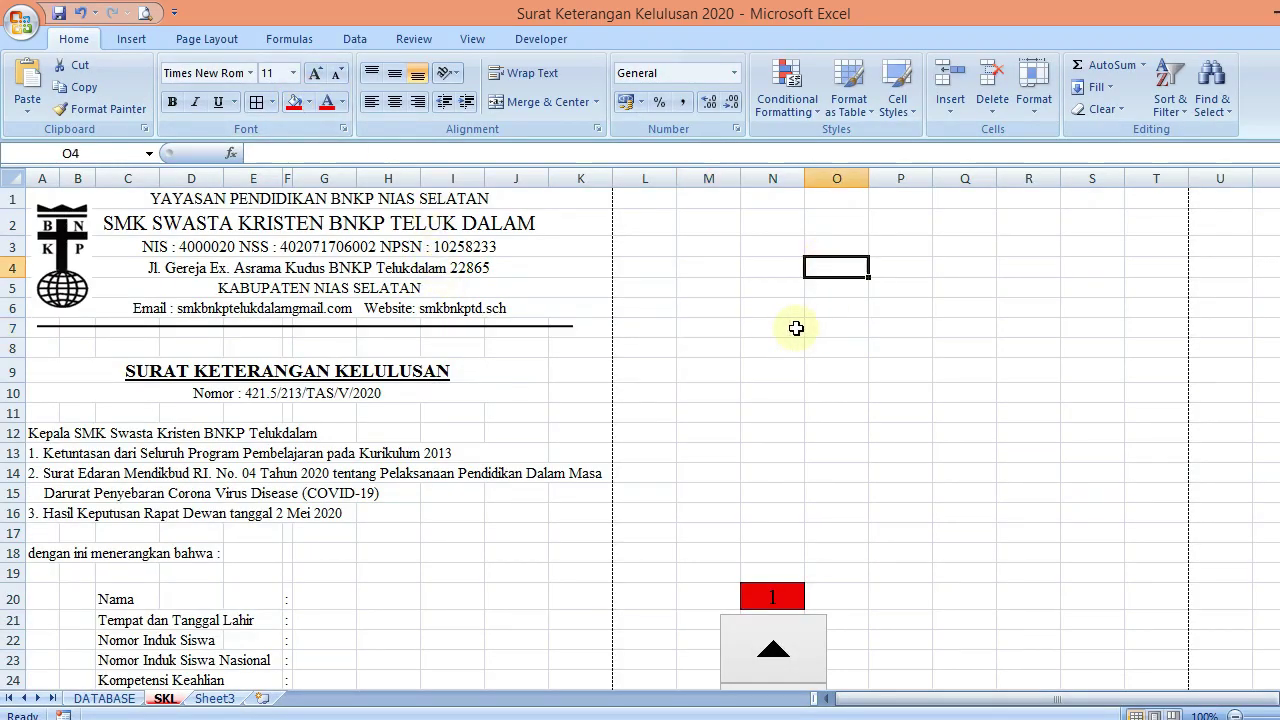
pyautogui.moveTo(1267, 340)
pyautogui.mouseDown()
pyautogui.moveTo(1268, 575)
pyautogui.moveTo(1267, 335)
pyautogui.mouseUp()
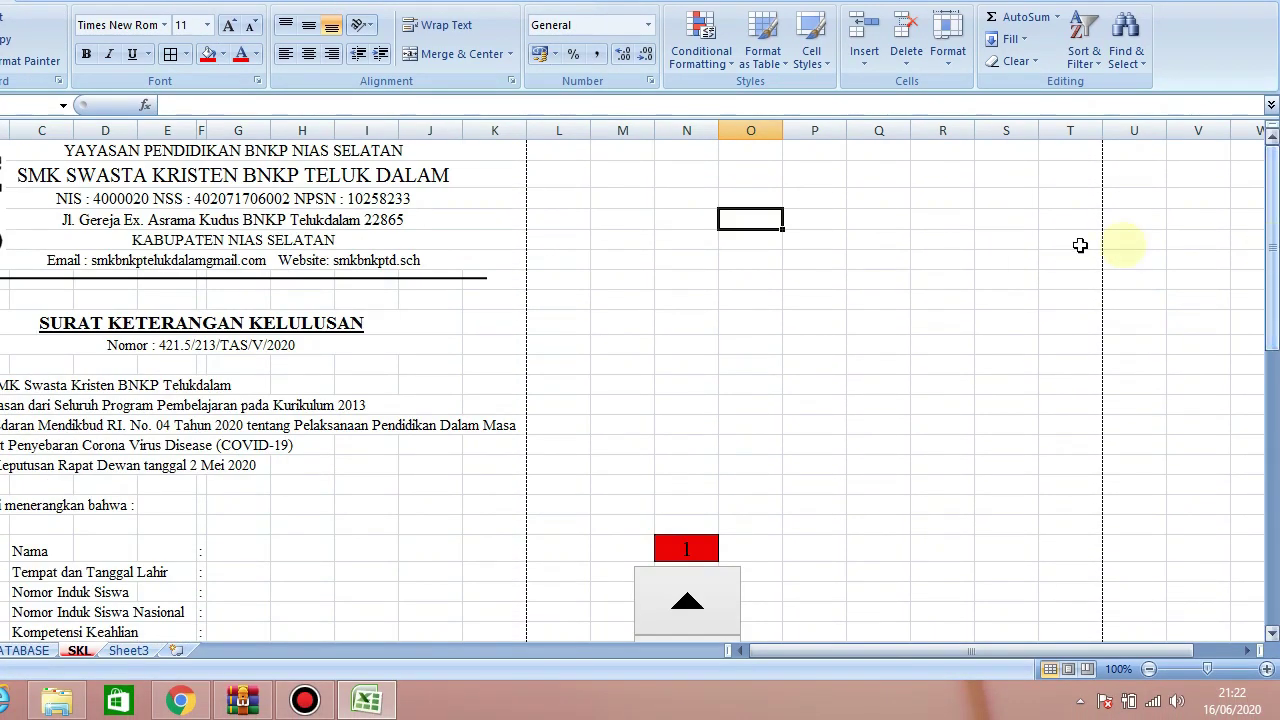
# Set the KABUPATEN NIAS SELATAN header line in A5 to font size 10, leaving the school name unbolded
pyautogui.click(320, 238)
pyautogui.click(283, 25)
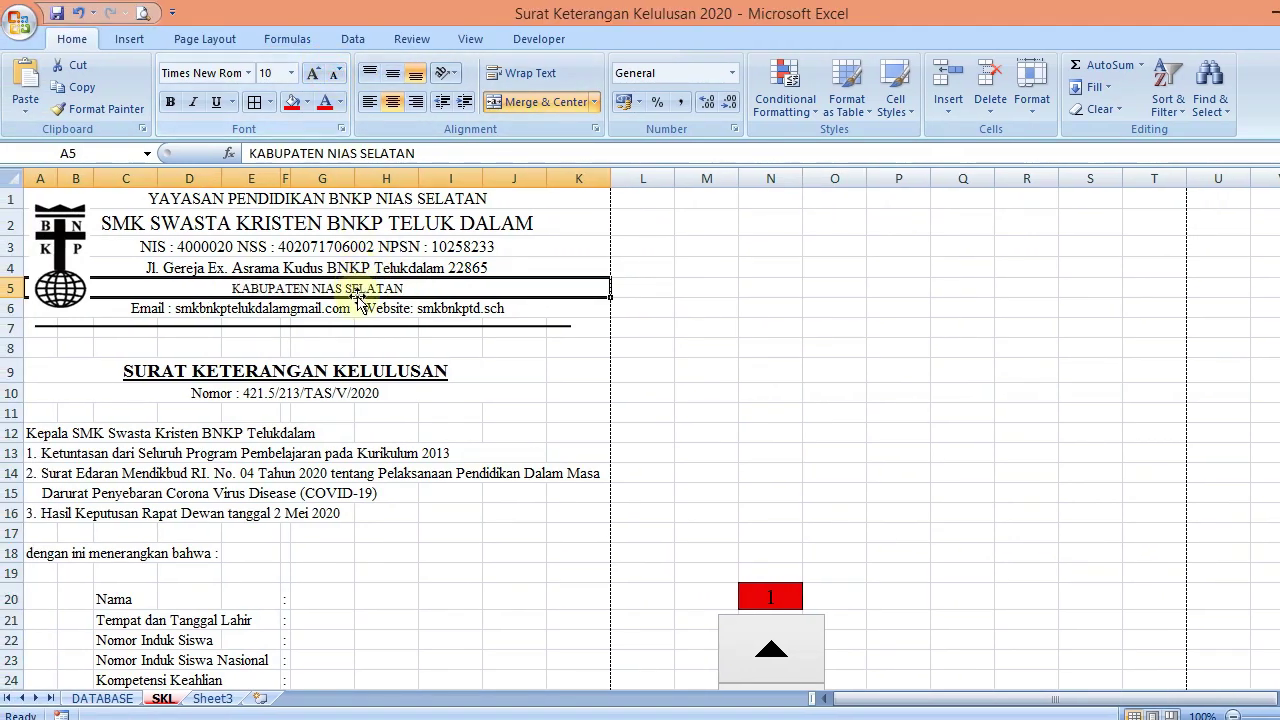
pyautogui.click(377, 218)
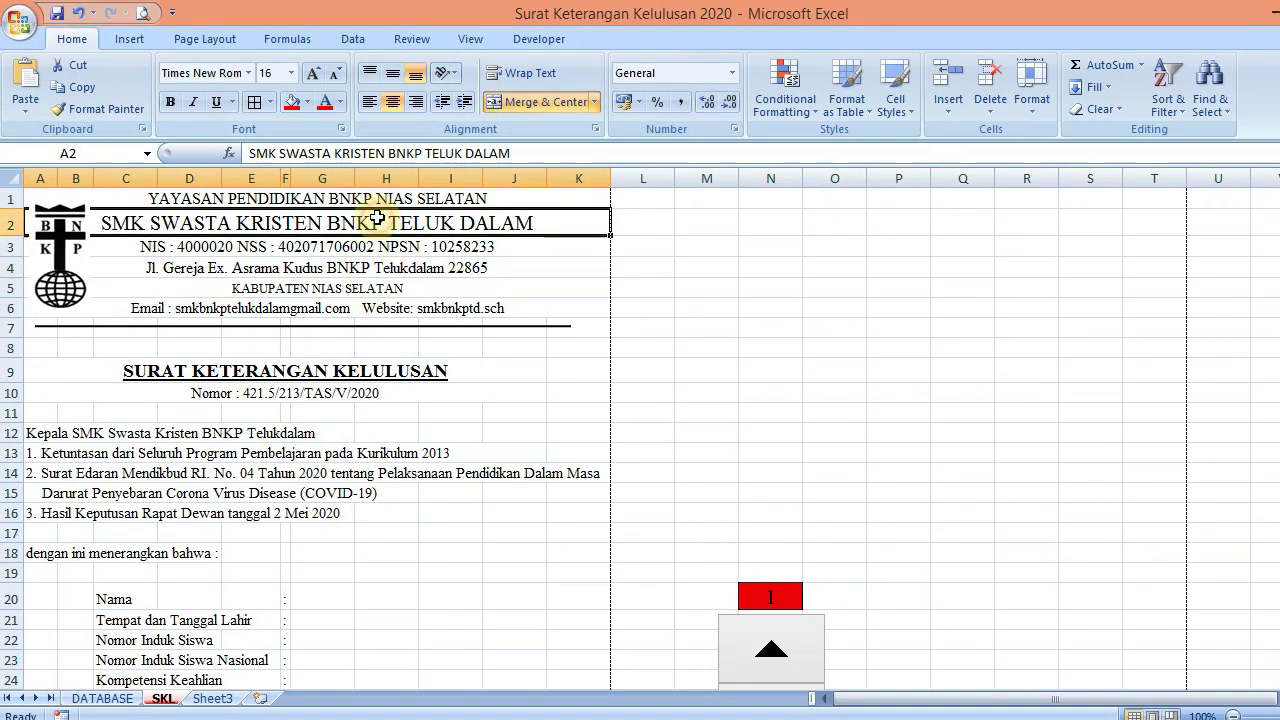
pyautogui.hotkey('ctrl', 'b')
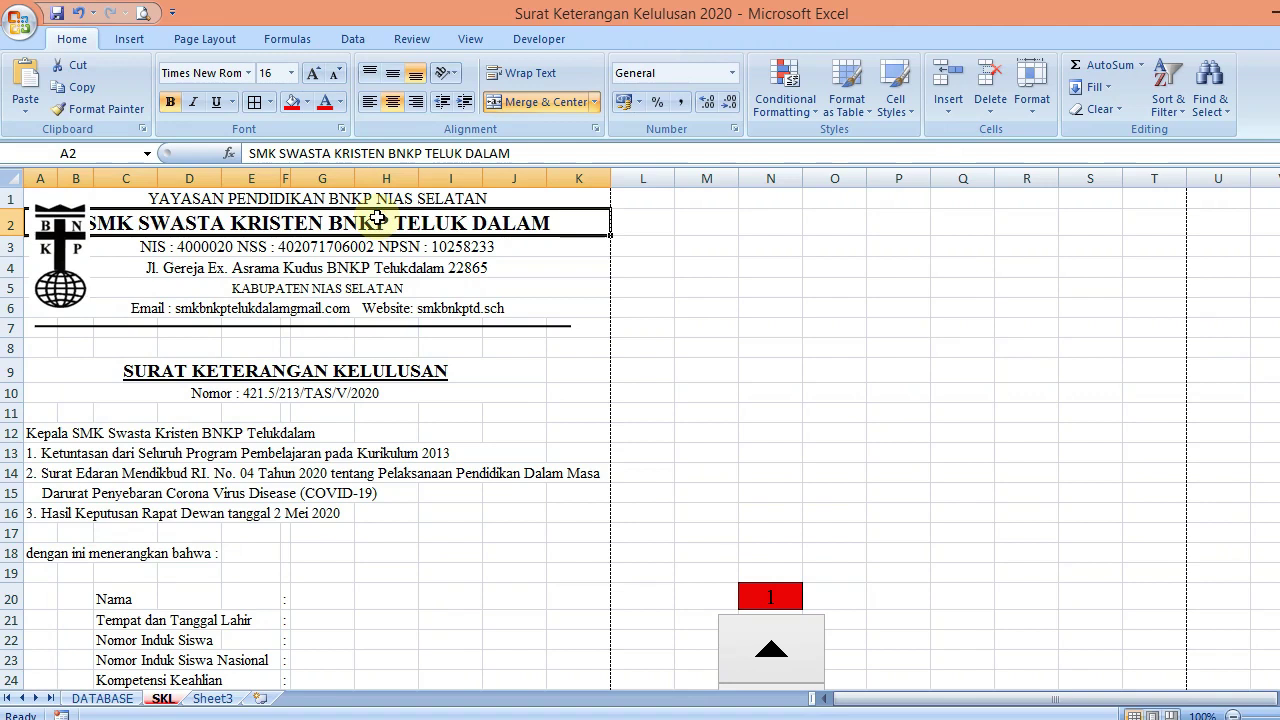
pyautogui.hotkey('ctrl', 'z')
pyautogui.click(706, 224)
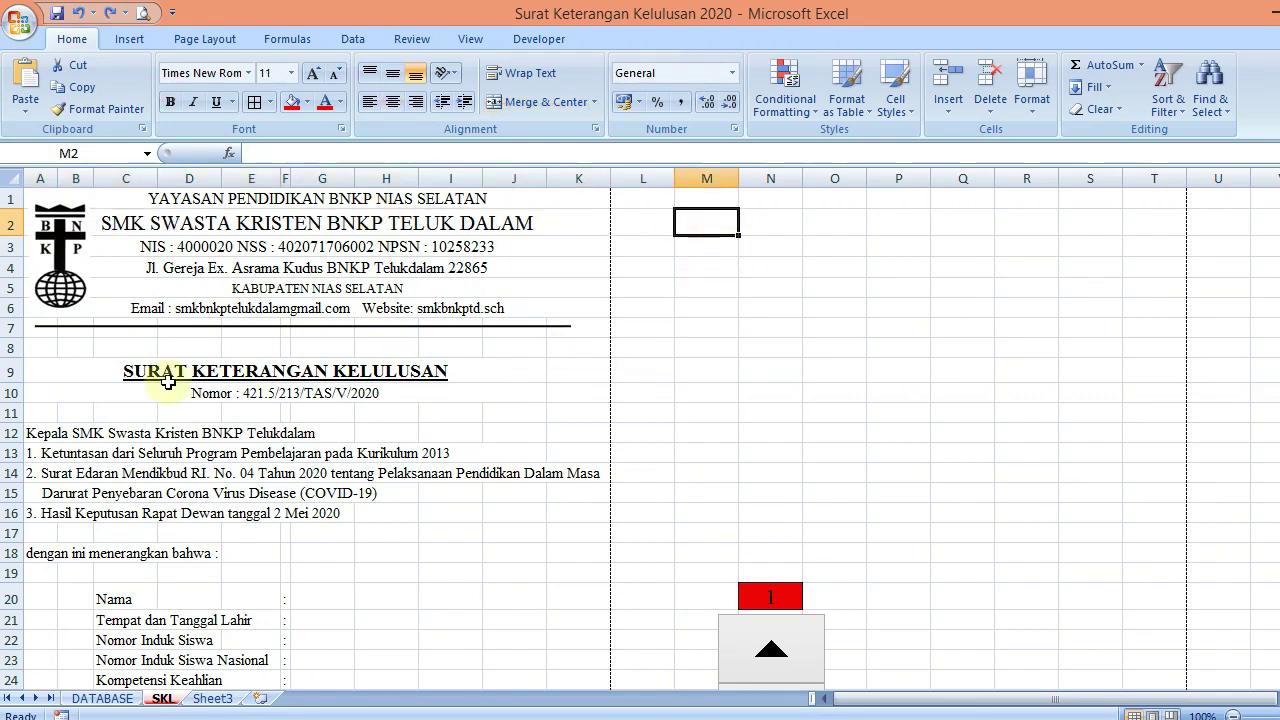
# Shrink blank rows 8 and 11 to thin spacers of about 7.50 height
pyautogui.moveTo(11, 357); pyautogui.dragTo(12, 349)
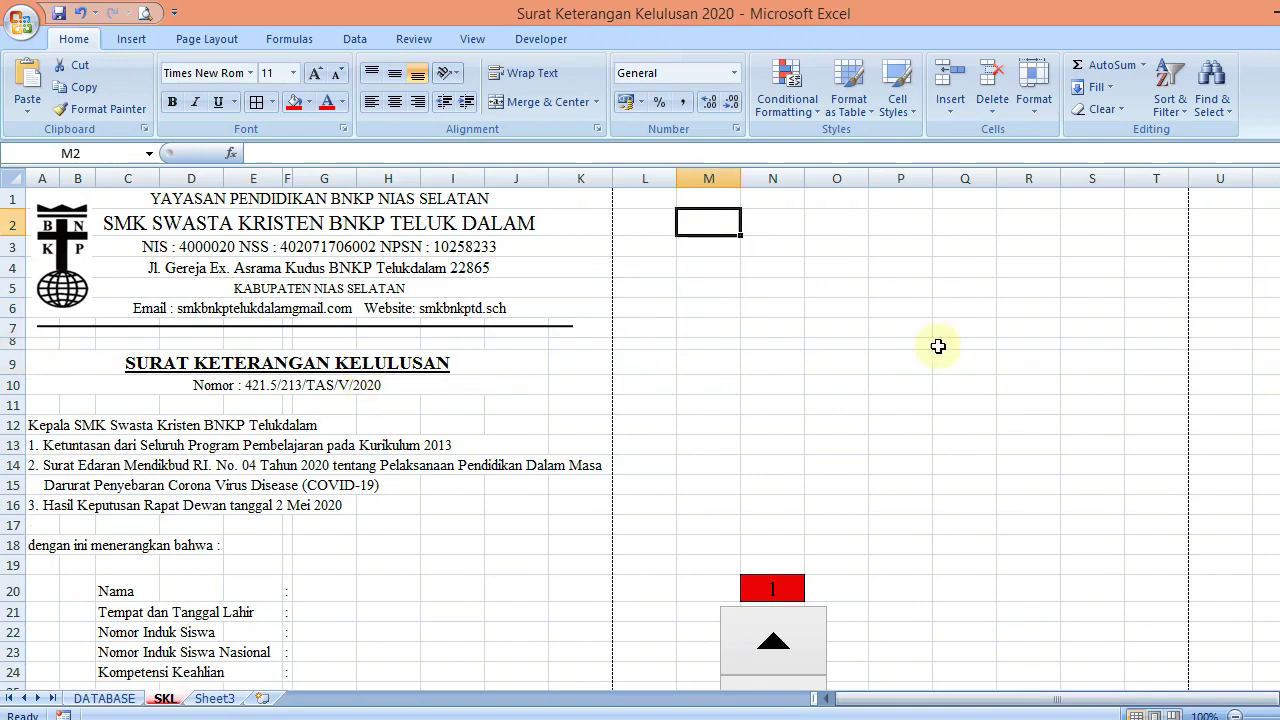
pyautogui.moveTo(16, 414); pyautogui.dragTo(19, 403)
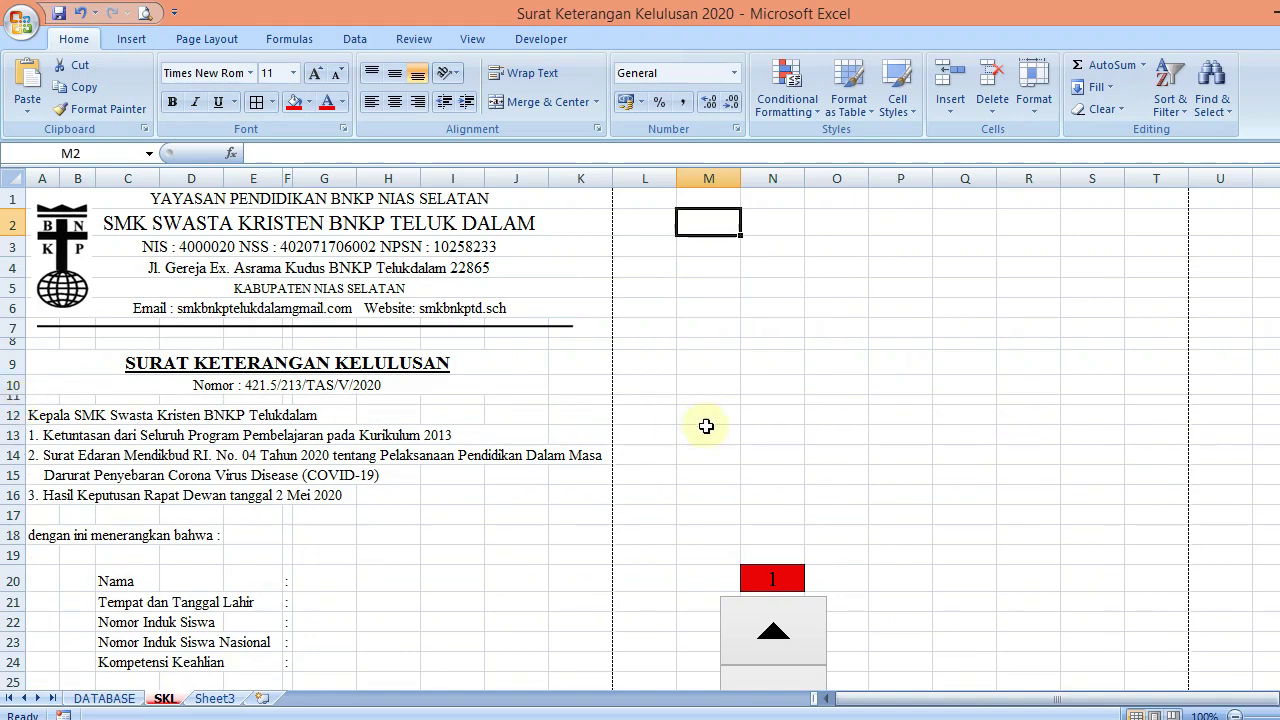
pyautogui.click(703, 428)
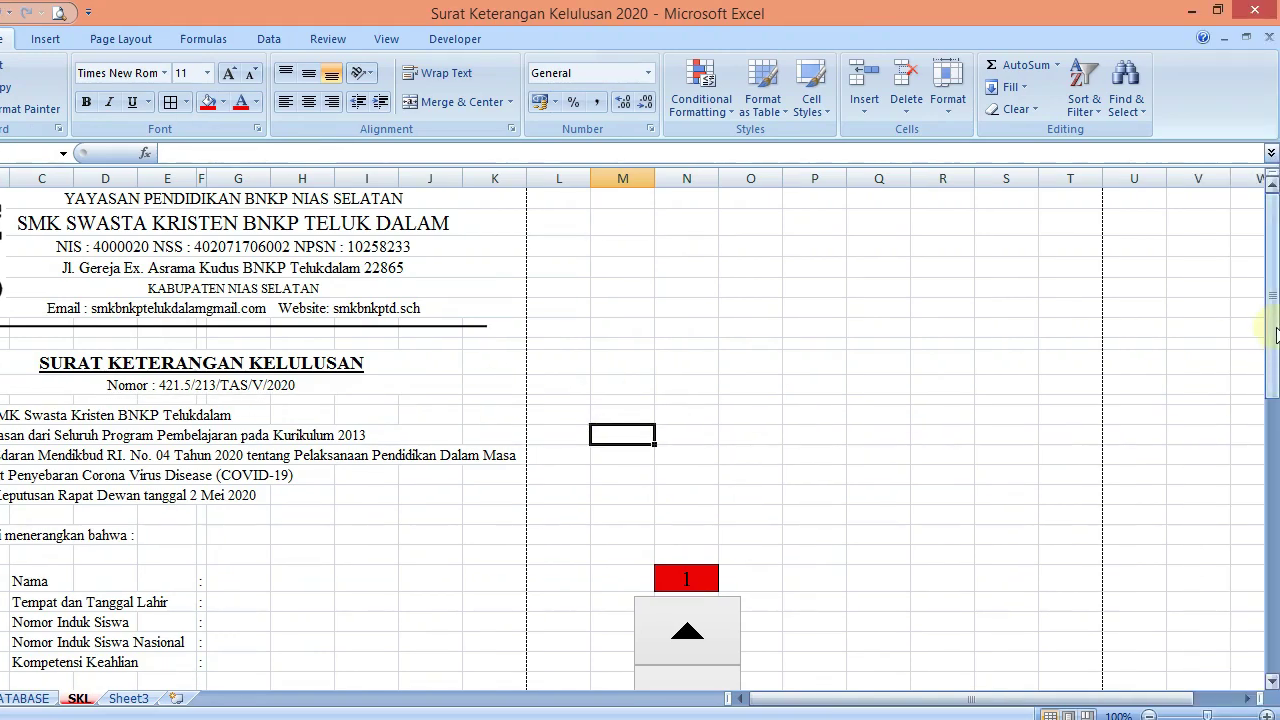
pyautogui.moveTo(1276, 335); pyautogui.dragTo(1268, 435)
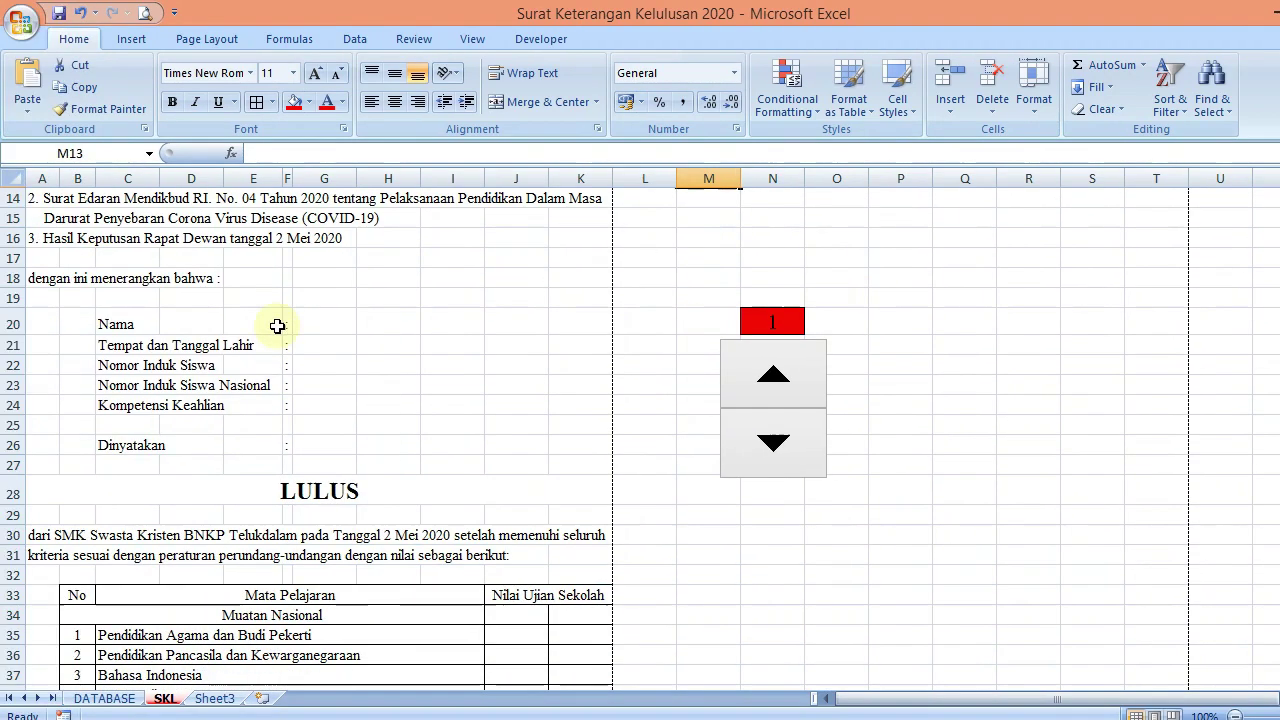
# Begin =VLOOKUP($N$20; in G20, re-entering the absolute N20 reference after dismissing an error
pyautogui.click(335, 317)
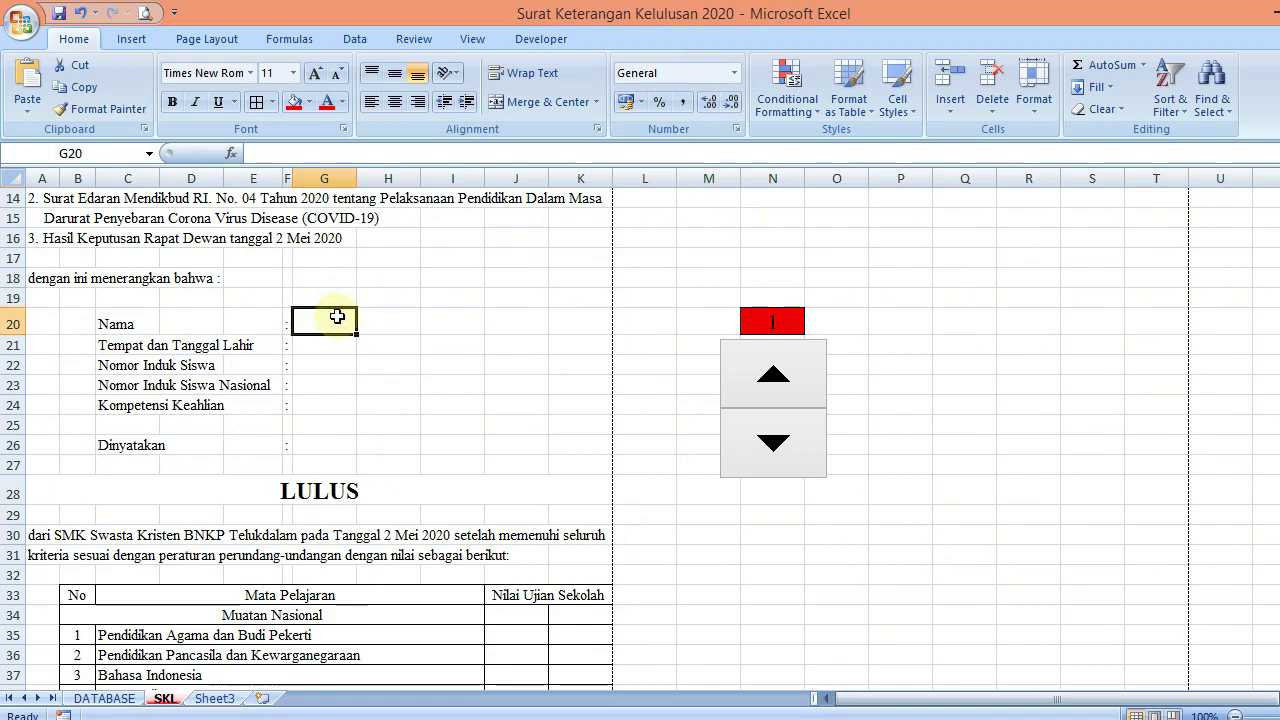
pyautogui.write('=VLOOK')
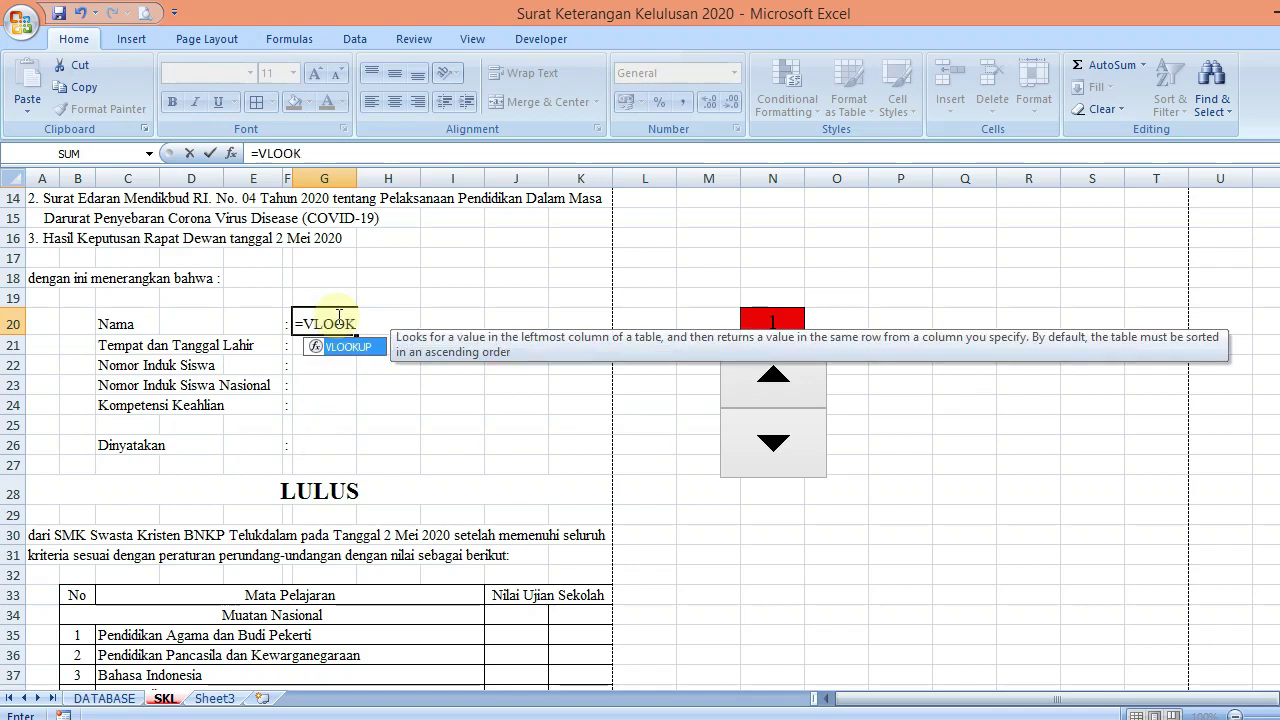
pyautogui.write('UP(')
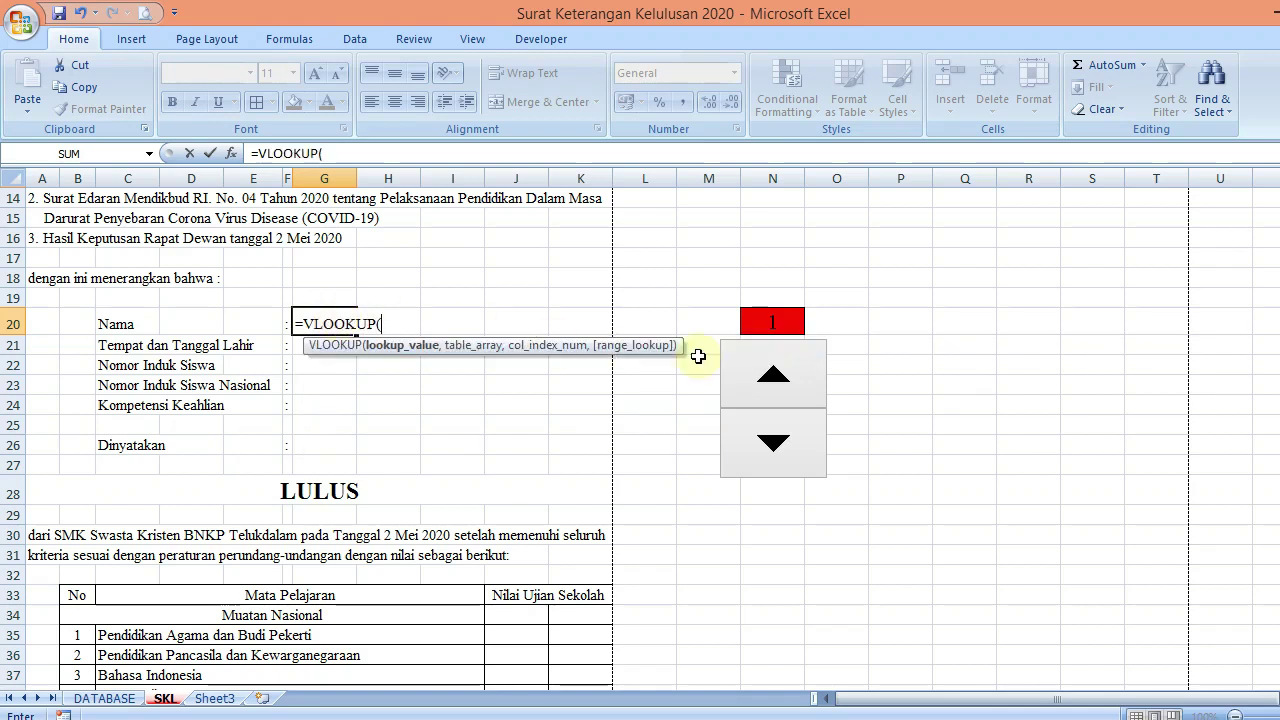
pyautogui.click(760, 321)
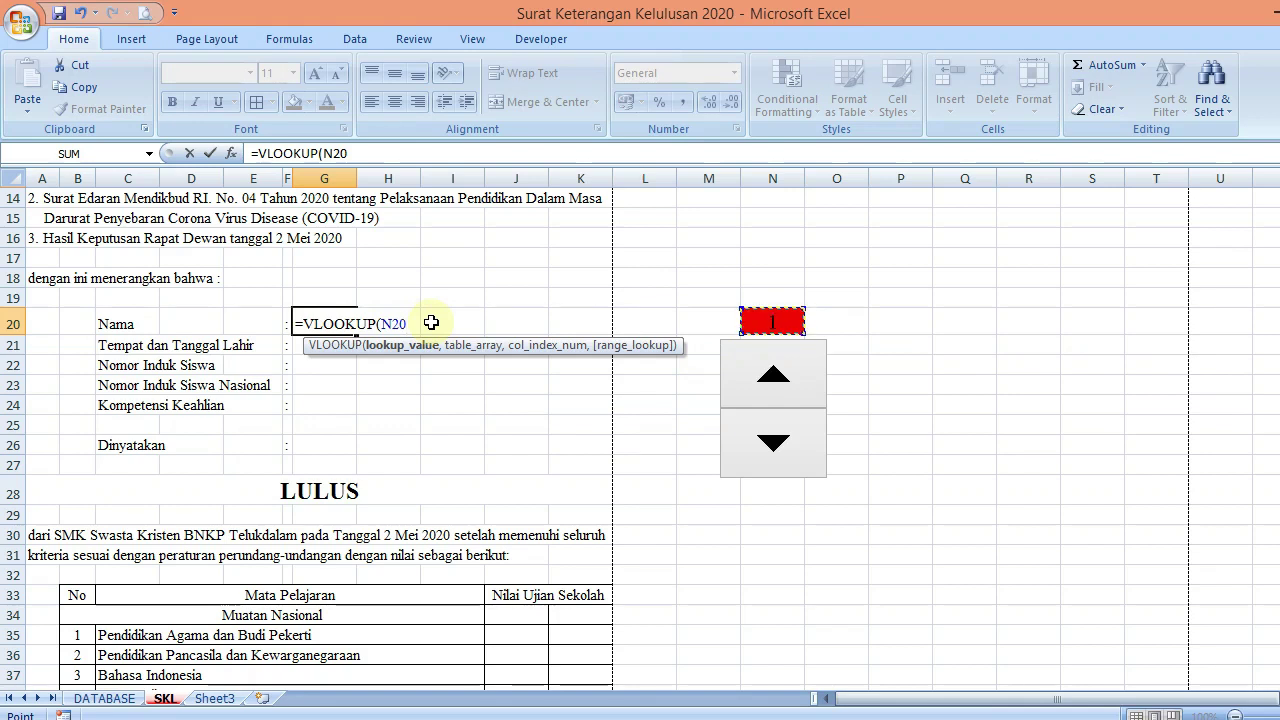
pyautogui.press('F4')
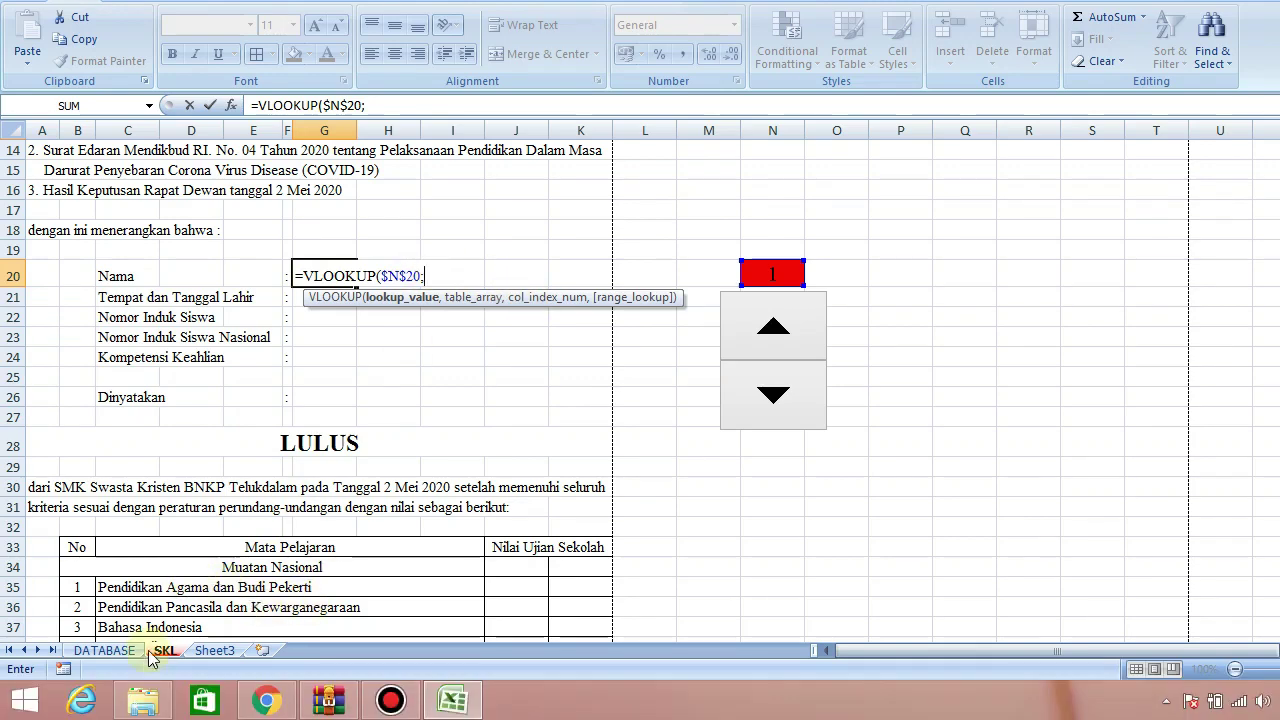
pyautogui.click(118, 655)
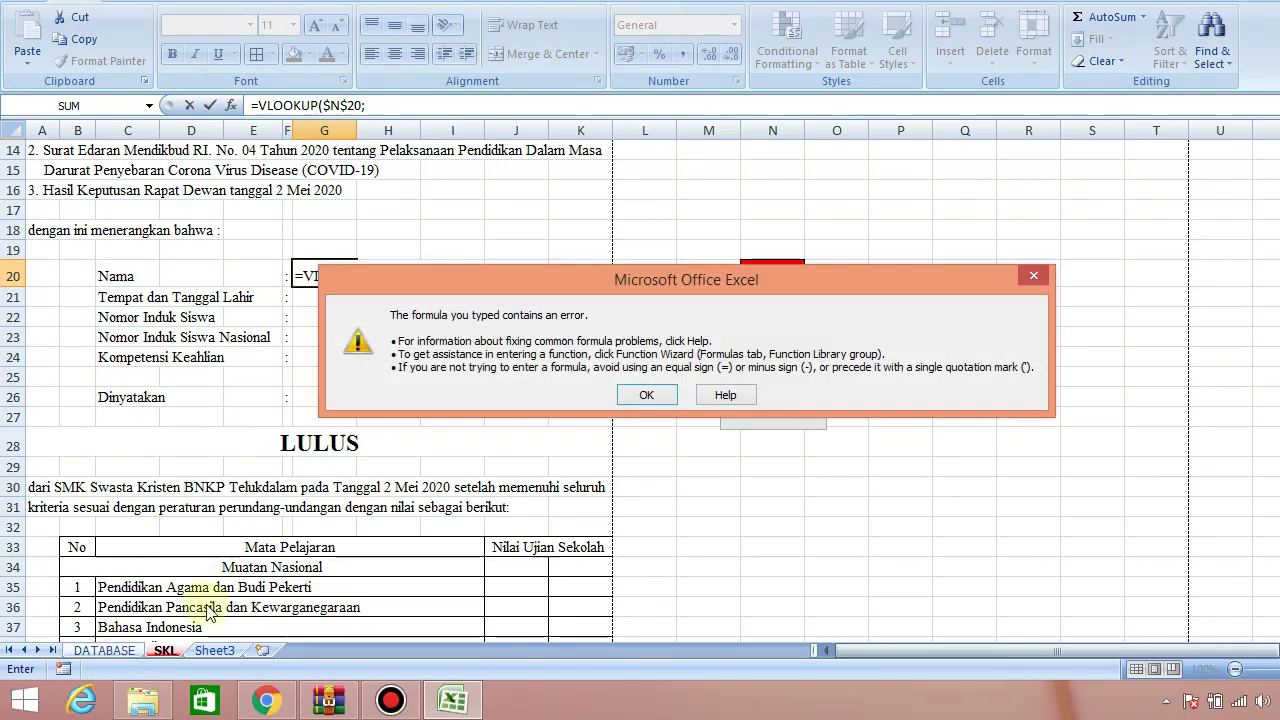
pyautogui.click(652, 396)
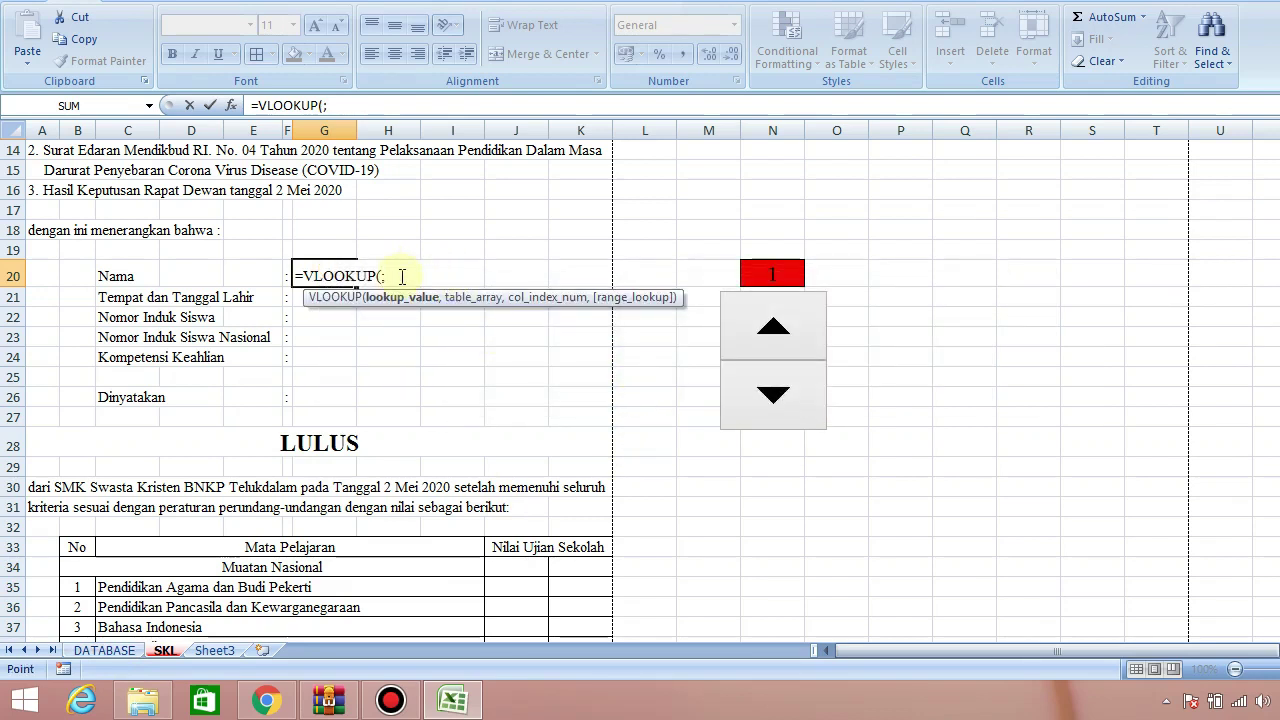
pyautogui.click(401, 277)
pyautogui.click(755, 272)
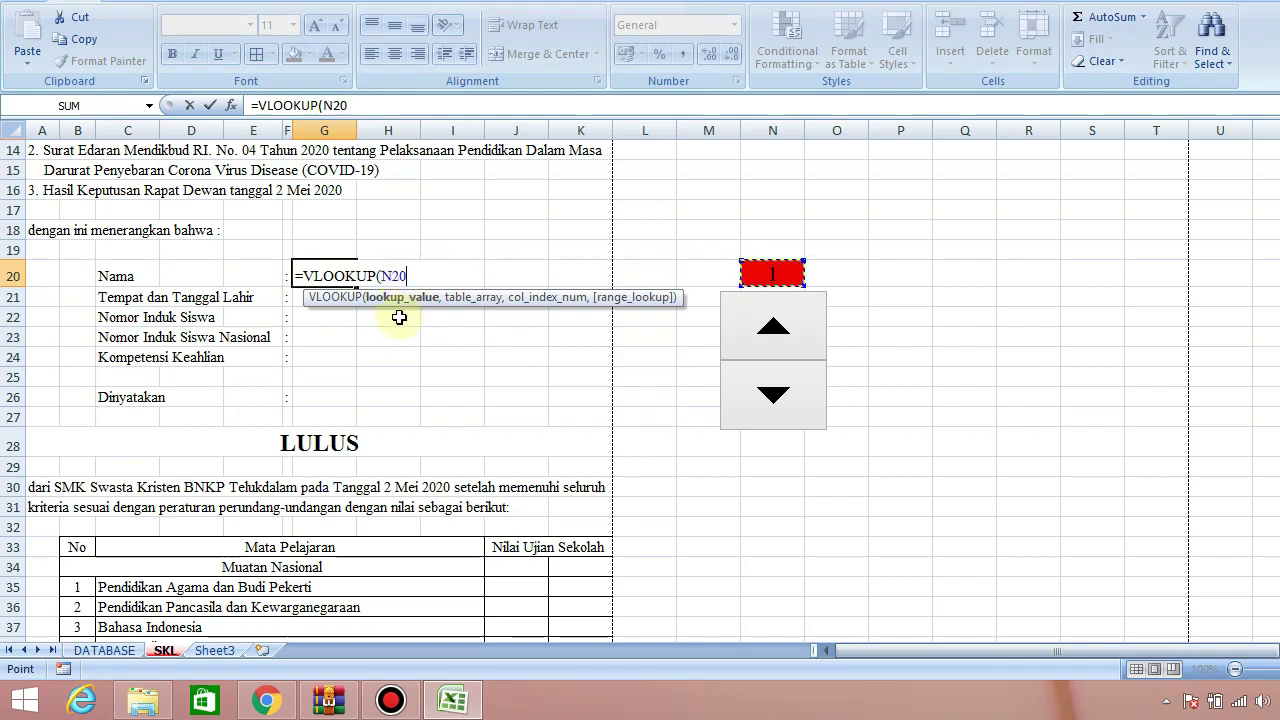
pyautogui.press('F4')
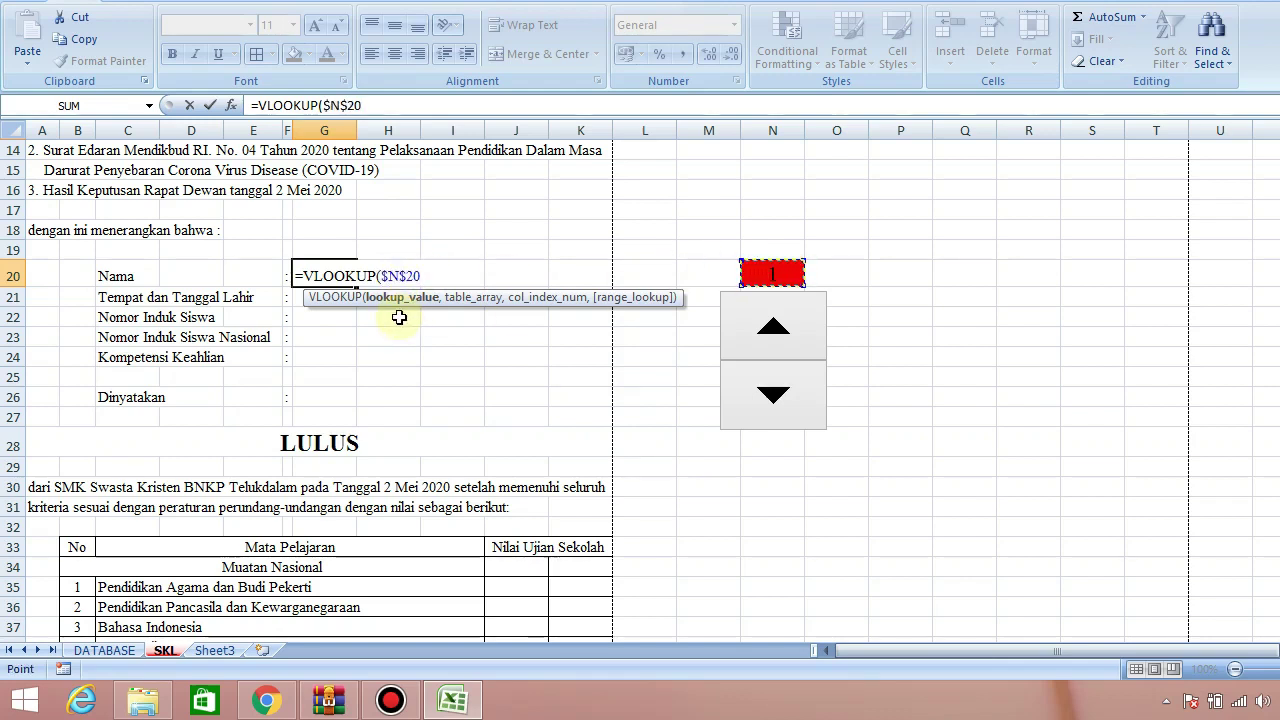
pyautogui.write(';')
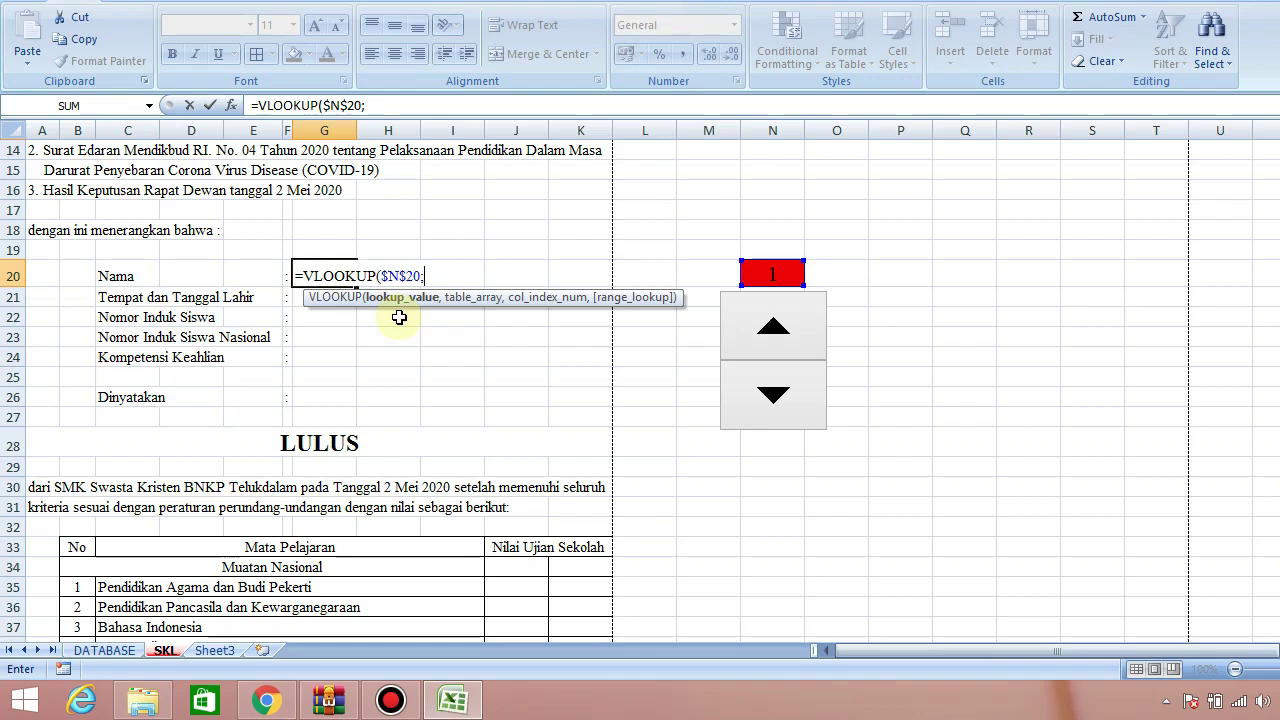
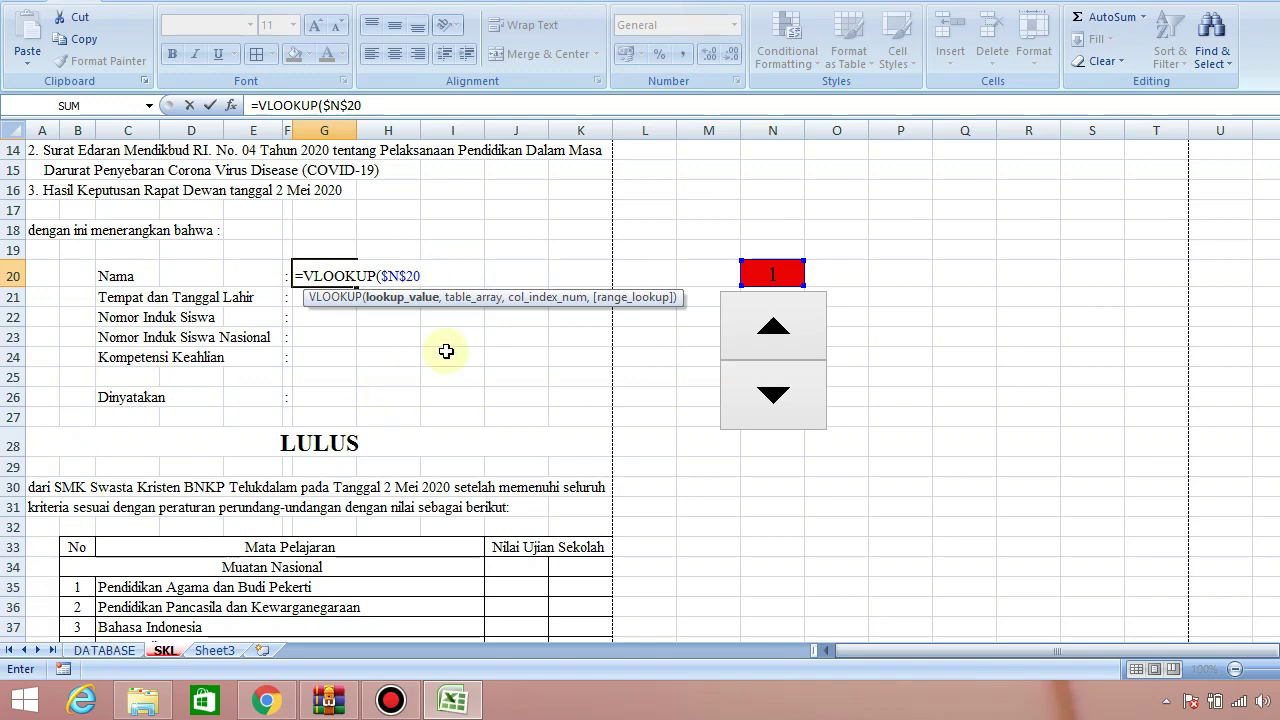
# Point the VLOOKUP's table argument at the absolute range DATABASE!$A$3:$T$13
pyautogui.write(',')
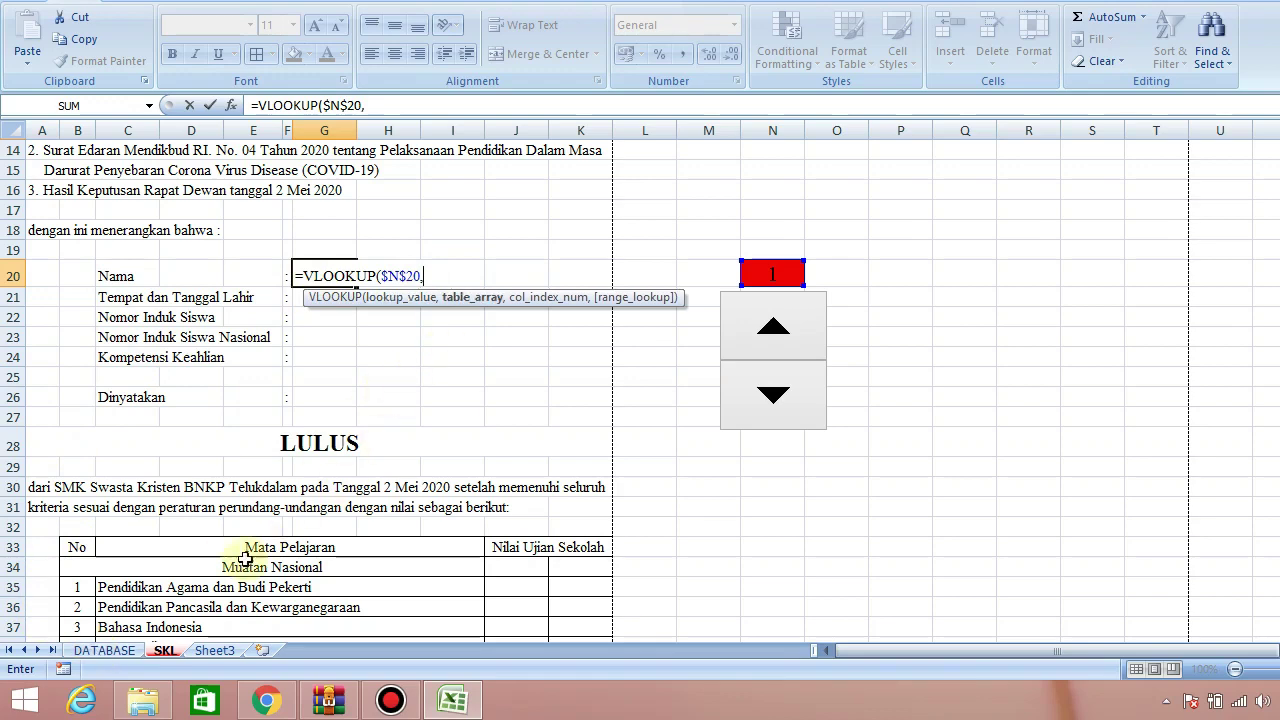
pyautogui.click(108, 652)
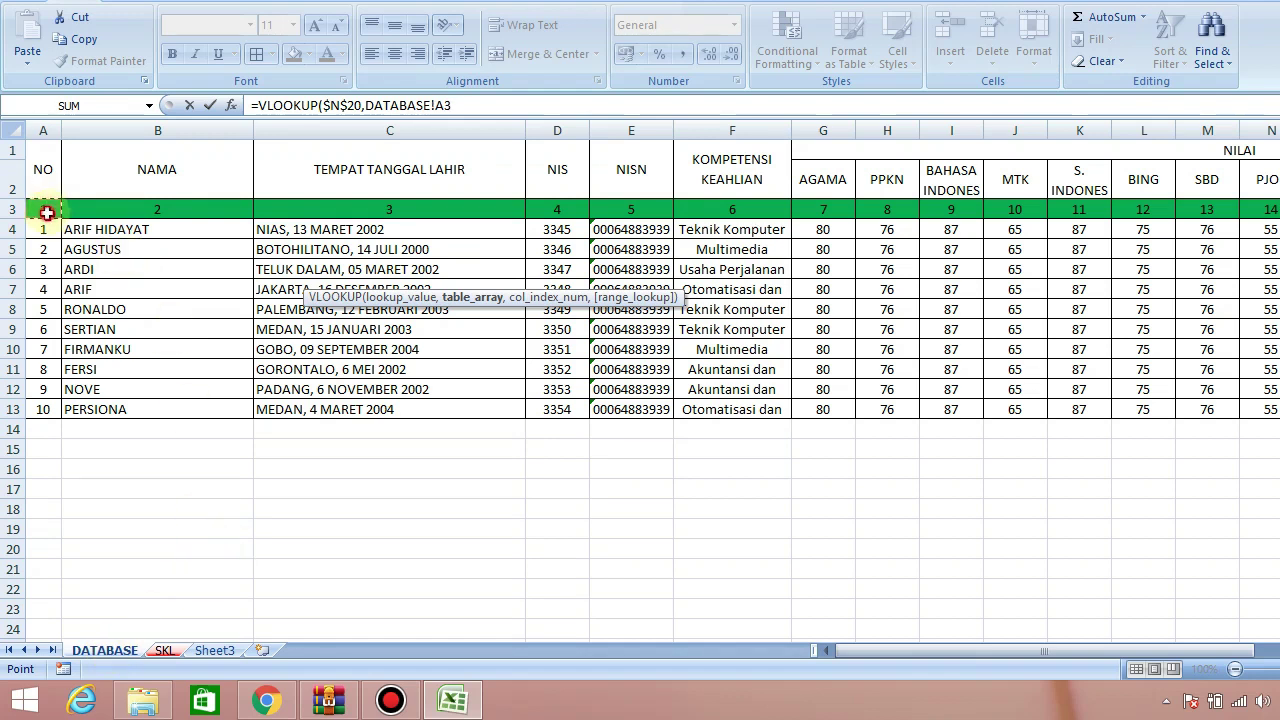
pyautogui.hotkey('shift', 'Right')
pyautogui.hotkey('shift', 'Right')
pyautogui.hotkey('shift', 'Right')
pyautogui.hotkey('shift', 'Right')
pyautogui.hotkey('shift', 'Right')
pyautogui.hotkey('shift', 'Right')
pyautogui.hotkey('shift', 'Right')
pyautogui.hotkey('shift', 'Right')
pyautogui.hotkey('shift', 'Right')
pyautogui.hotkey('shift', 'Right')
pyautogui.hotkey('shift', 'Right')
pyautogui.hotkey('shift', 'Right')
pyautogui.hotkey('shift', 'Right')
pyautogui.hotkey('shift', 'Right')
pyautogui.hotkey('shift', 'Right')
pyautogui.hotkey('shift', 'Right')
pyautogui.hotkey('shift', 'Right')
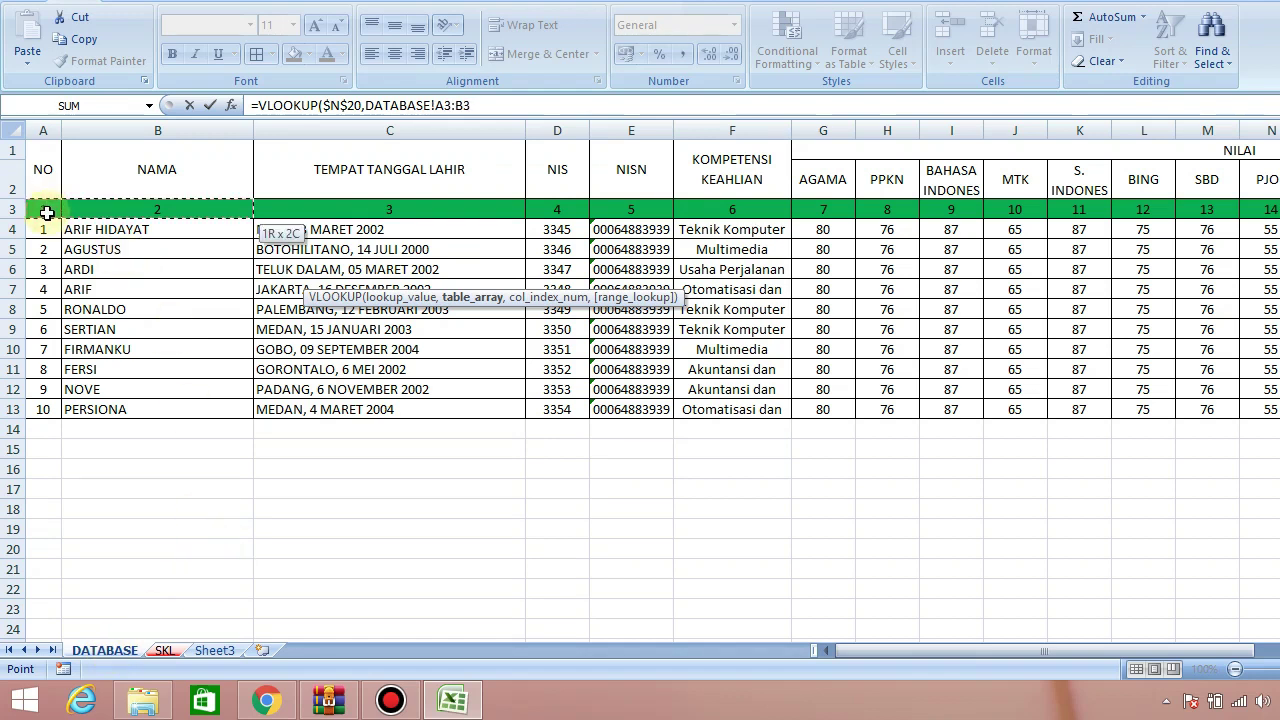
pyautogui.hotkey('shift', 'Right')
pyautogui.hotkey('shift', 'Right')
pyautogui.hotkey('shift', 'Right')
pyautogui.hotkey('shift', 'Right')
pyautogui.hotkey('shift', 'Right')
pyautogui.hotkey('shift', 'Right')
pyautogui.hotkey('shift', 'Right')
pyautogui.hotkey('shift', 'Right')
pyautogui.hotkey('shift', 'Right')
pyautogui.hotkey('shift', 'Right')
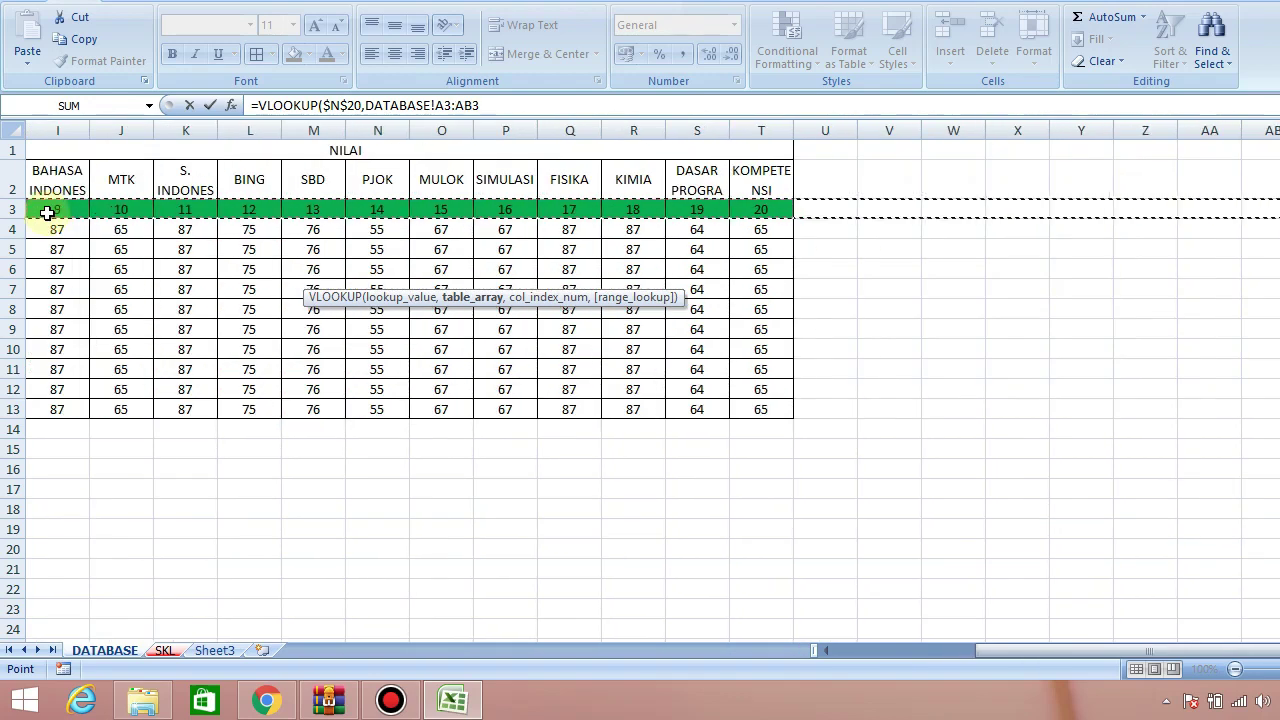
pyautogui.hotkey('shift', 'Left')
pyautogui.hotkey('shift', 'Left')
pyautogui.hotkey('shift', 'Left')
pyautogui.hotkey('shift', 'Left')
pyautogui.hotkey('shift', 'Left')
pyautogui.hotkey('shift', 'Left')
pyautogui.hotkey('shift', 'Left')
pyautogui.hotkey('shift', 'Left')
pyautogui.hotkey('shift', 'Down')
pyautogui.hotkey('shift', 'Down')
pyautogui.hotkey('shift', 'Down')
pyautogui.hotkey('shift', 'Down')
pyautogui.hotkey('shift', 'Down')
pyautogui.hotkey('shift', 'Down')
pyautogui.hotkey('shift', 'Down')
pyautogui.hotkey('shift', 'Down')
pyautogui.hotkey('shift', 'Down')
pyautogui.hotkey('shift', 'Down')
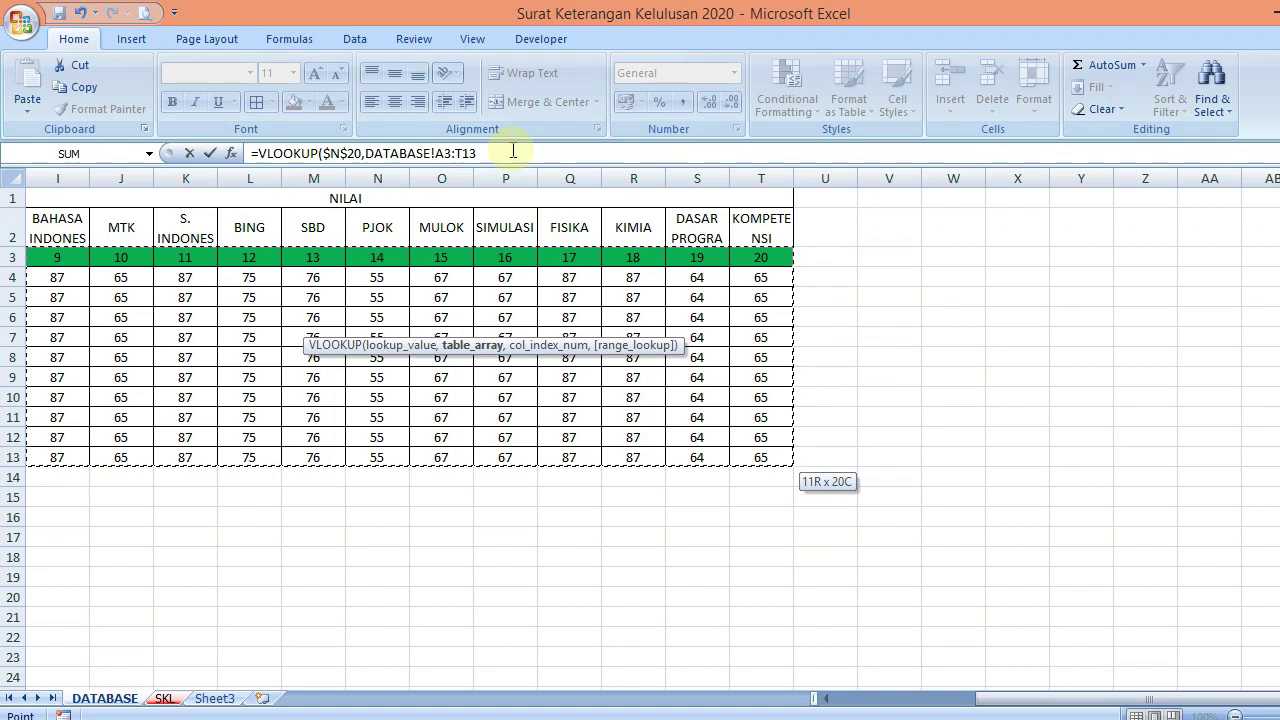
pyautogui.press('F4')
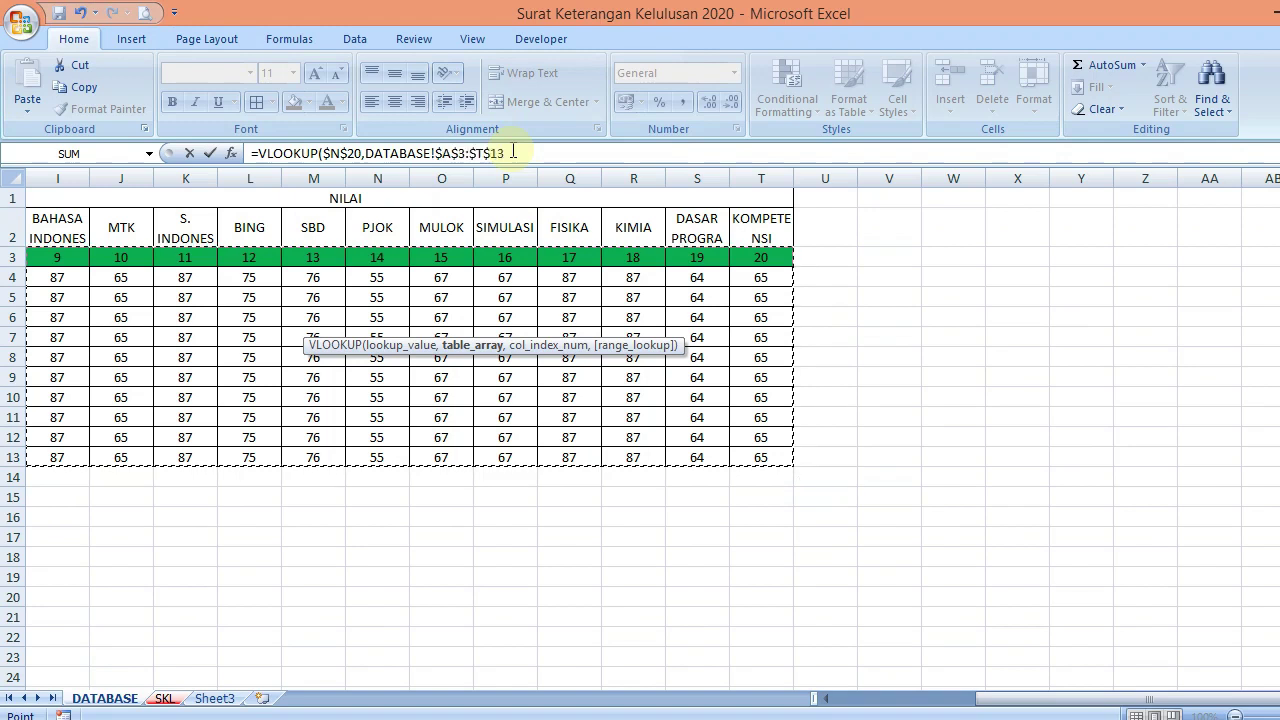
pyautogui.click(513, 152)
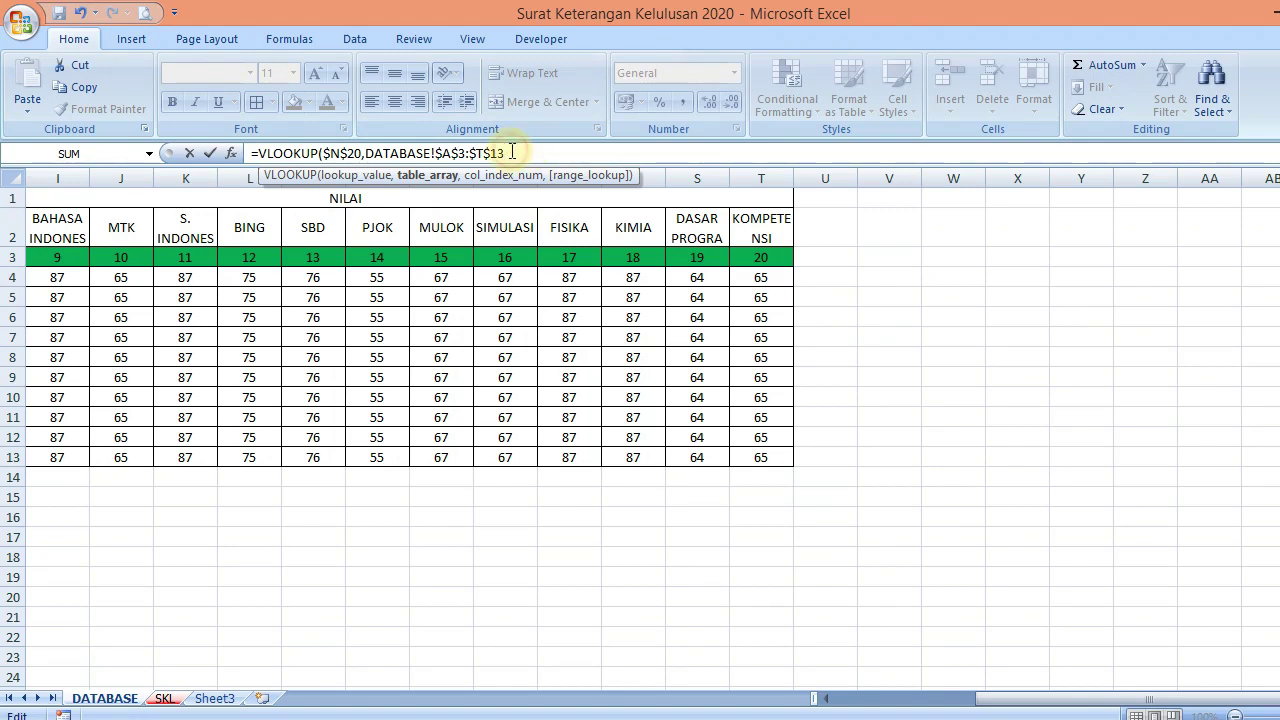
pyautogui.write(',')
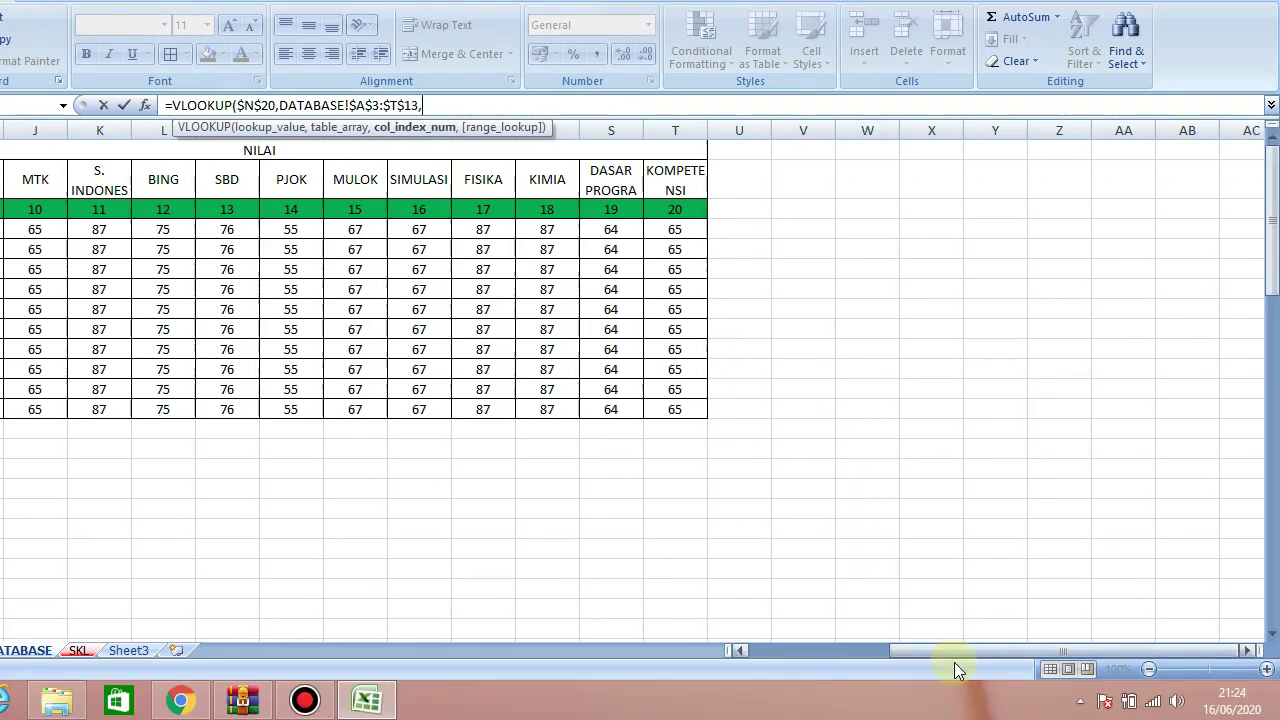
pyautogui.moveTo(1040, 701); pyautogui.dragTo(997, 700)
pyautogui.moveTo(910, 651); pyautogui.dragTo(819, 651)
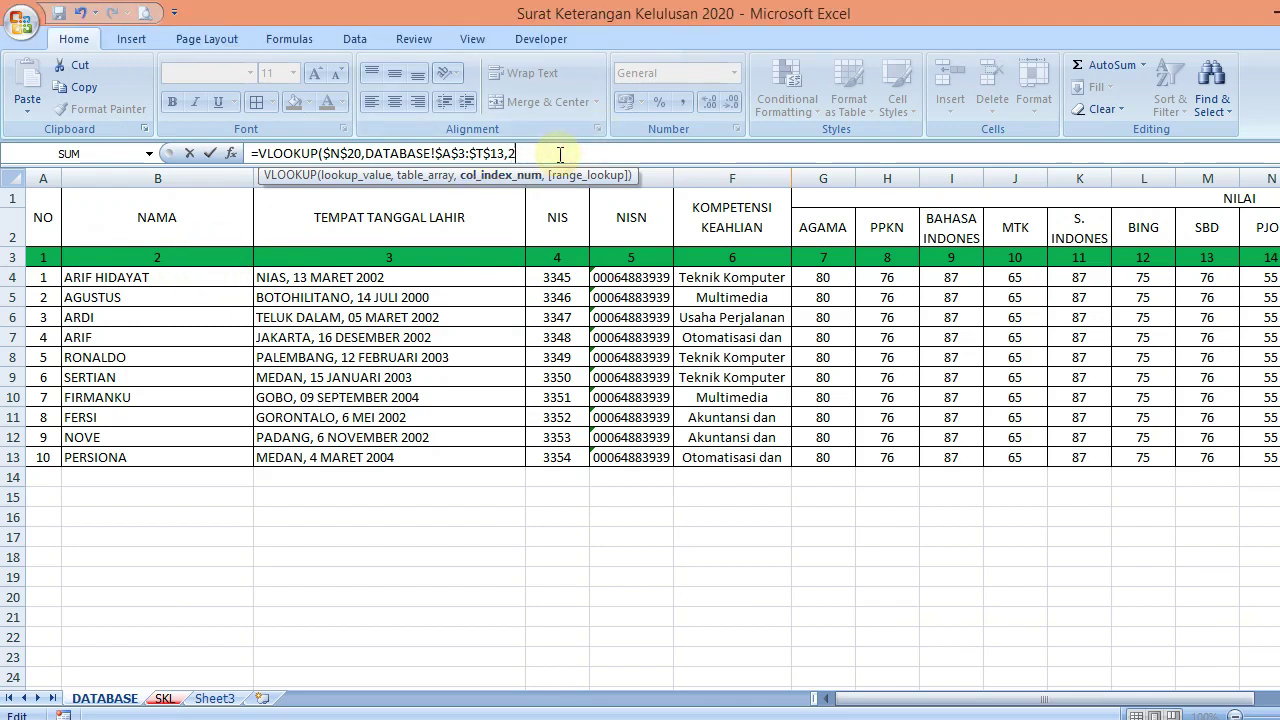
pyautogui.write(')')
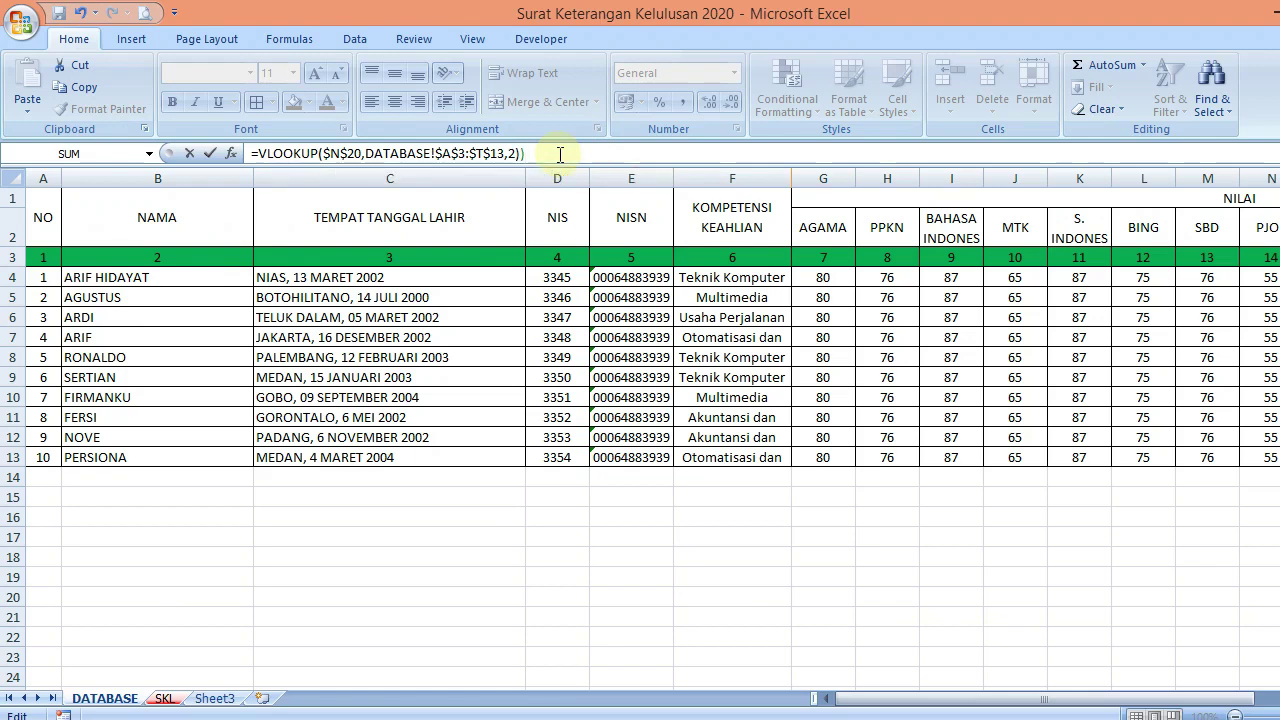
pyautogui.press('Return')
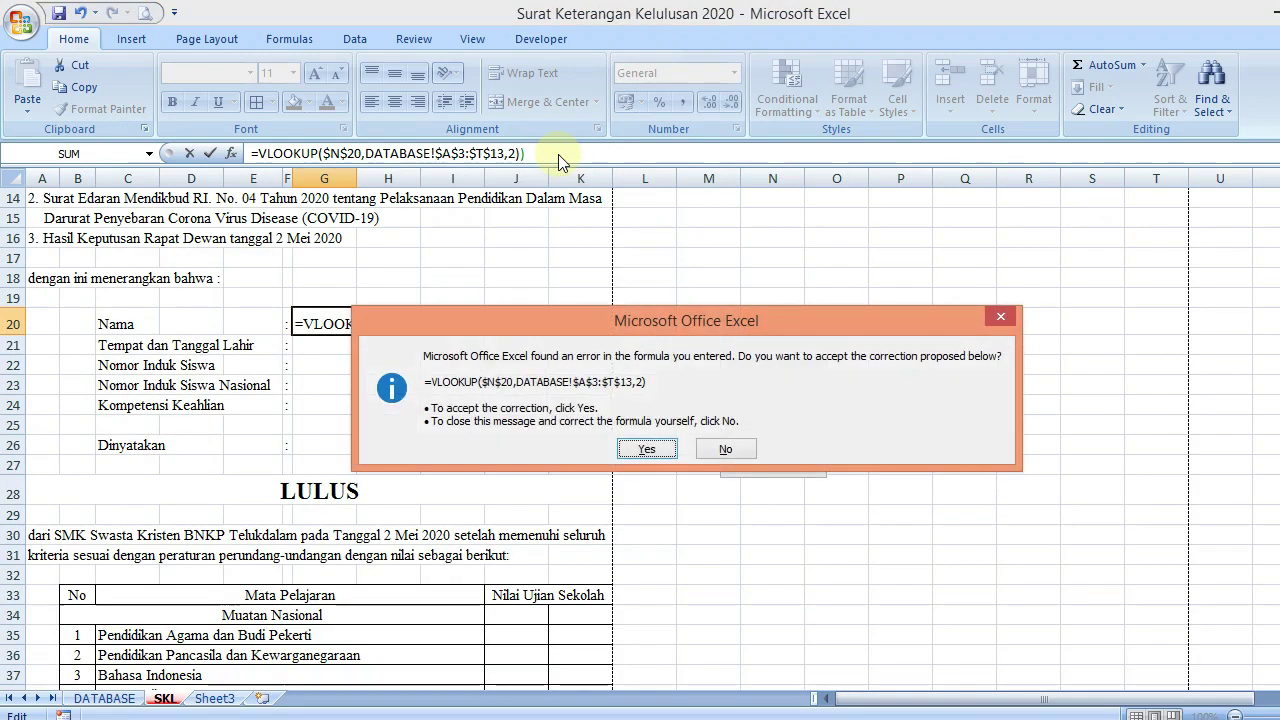
pyautogui.click(646, 449)
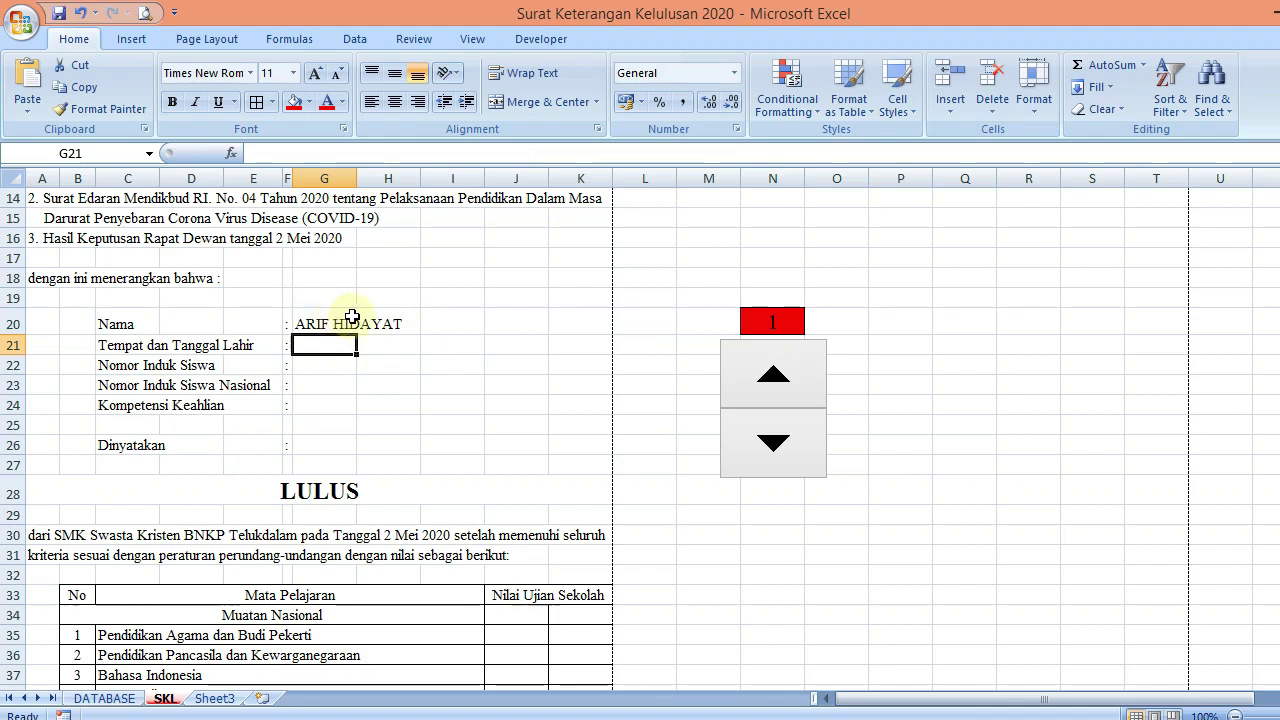
# Step forward to PERSIONA and back with the spin button to test the name lookup
pyautogui.click(810, 372)
pyautogui.click(811, 371)
pyautogui.click(810, 371)
pyautogui.click(810, 371)
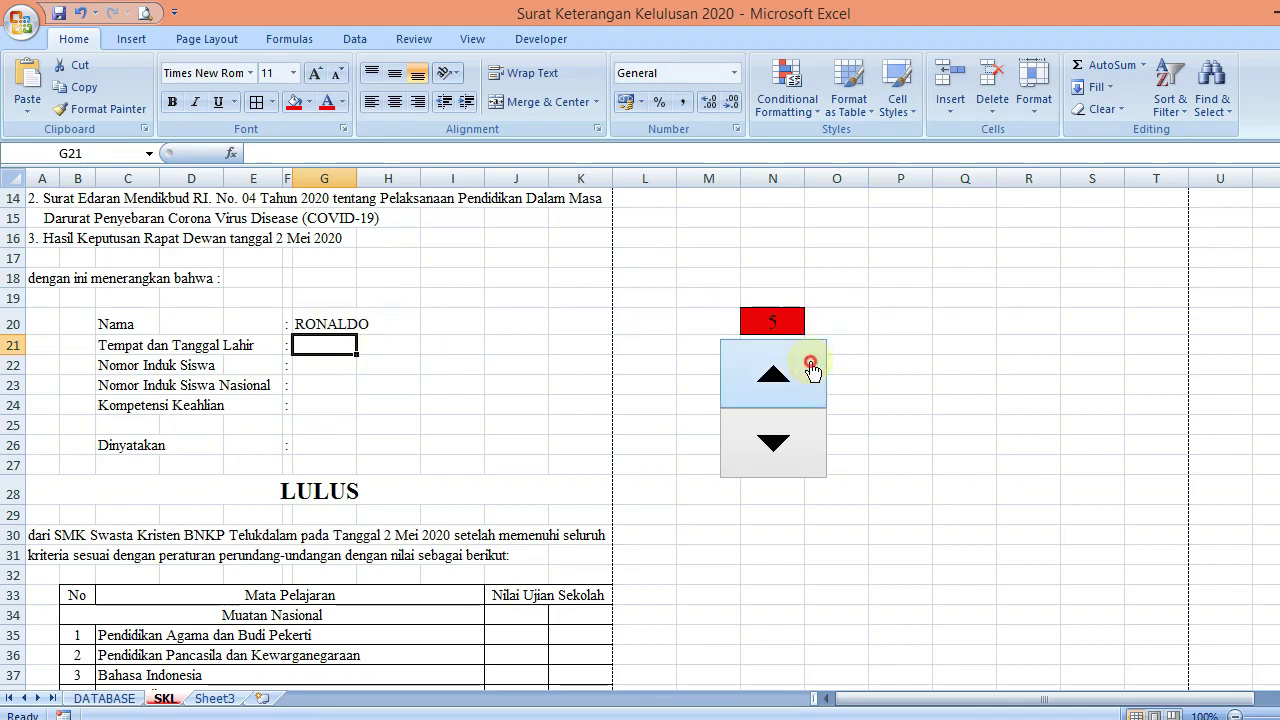
pyautogui.click(810, 371)
pyautogui.click(810, 371)
pyautogui.click(810, 371)
pyautogui.click(810, 371)
pyautogui.click(810, 371)
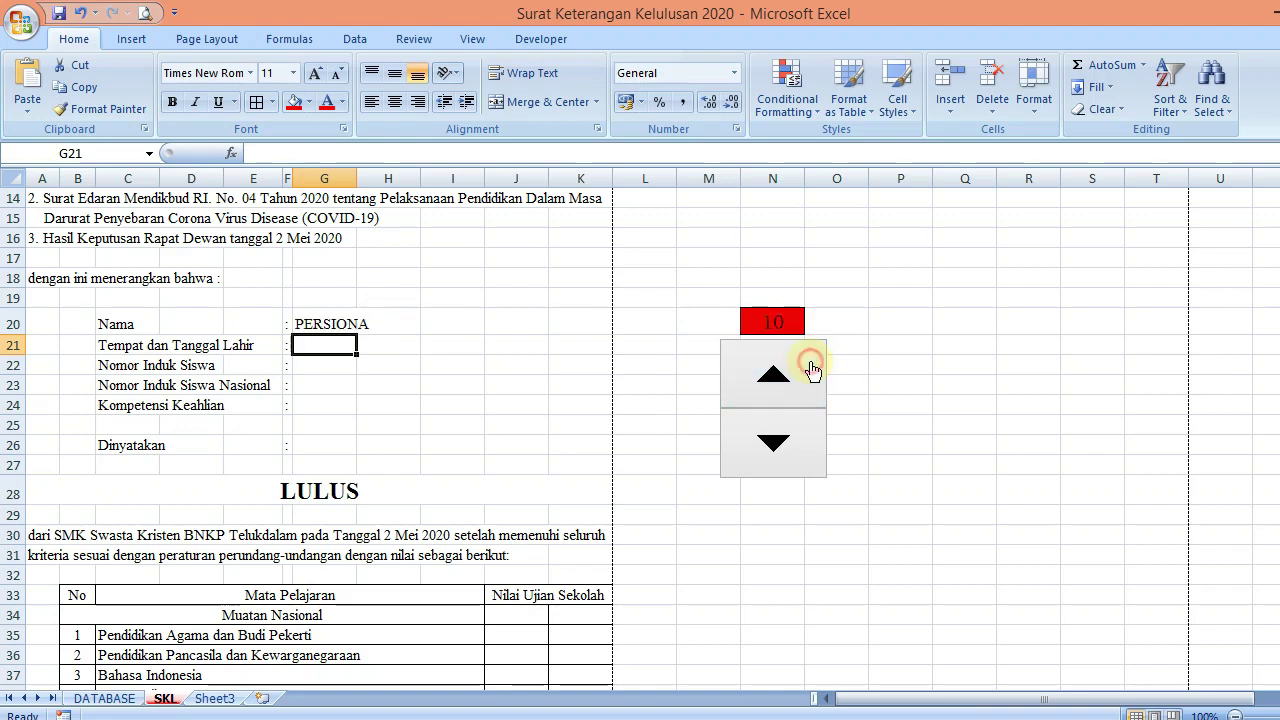
pyautogui.click(810, 371)
pyautogui.click(810, 371)
pyautogui.click(810, 371)
pyautogui.click(806, 443)
pyautogui.click(806, 443)
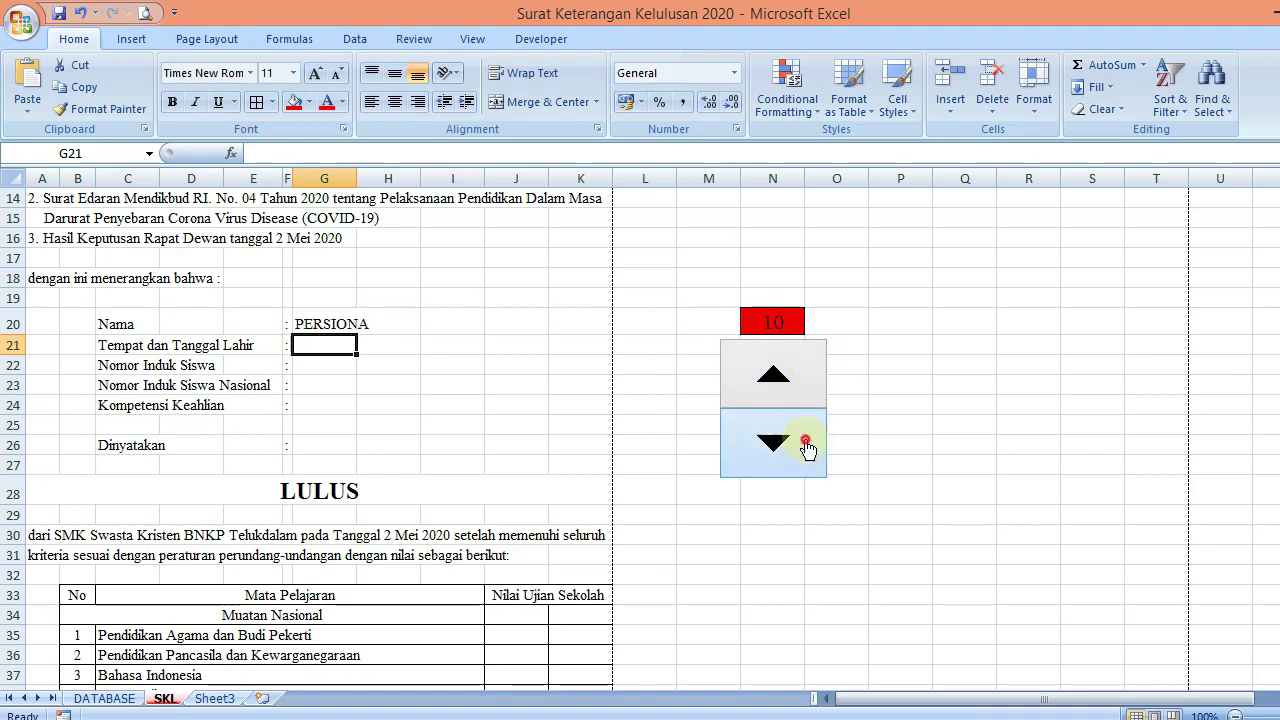
pyautogui.click(806, 443)
pyautogui.click(806, 443)
pyautogui.click(806, 443)
pyautogui.click(806, 443)
pyautogui.click(806, 443)
pyautogui.click(806, 443)
pyautogui.click(806, 443)
pyautogui.click(806, 443)
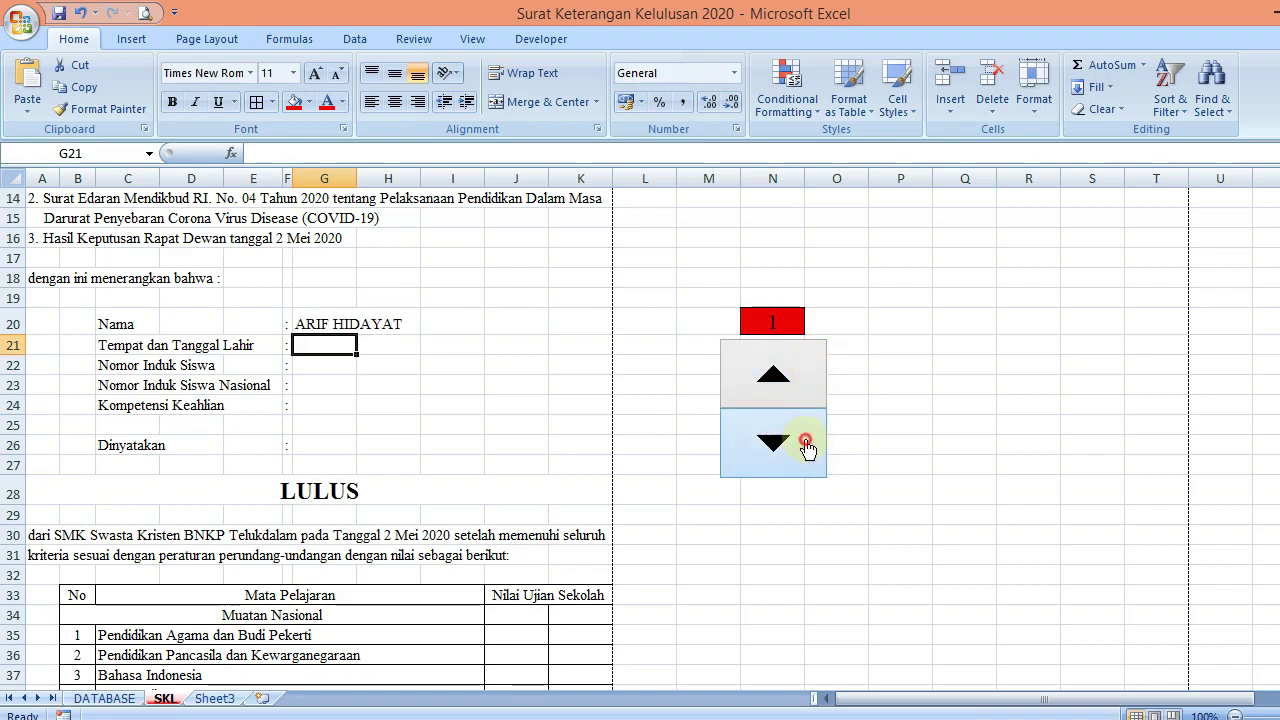
# Copy the name lookup into G21 with column index 3 to show birthplace and date
pyautogui.click(324, 324)
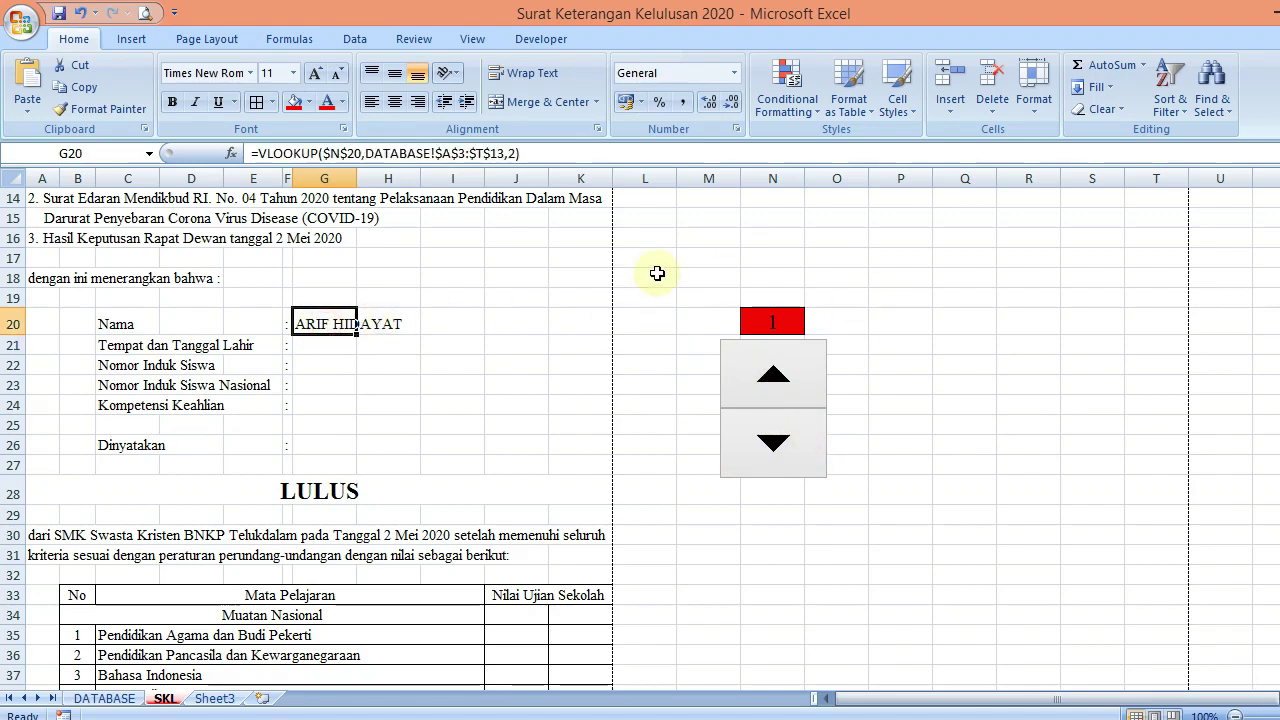
pyautogui.hotkey('ctrl', 'c')
pyautogui.press('Down')
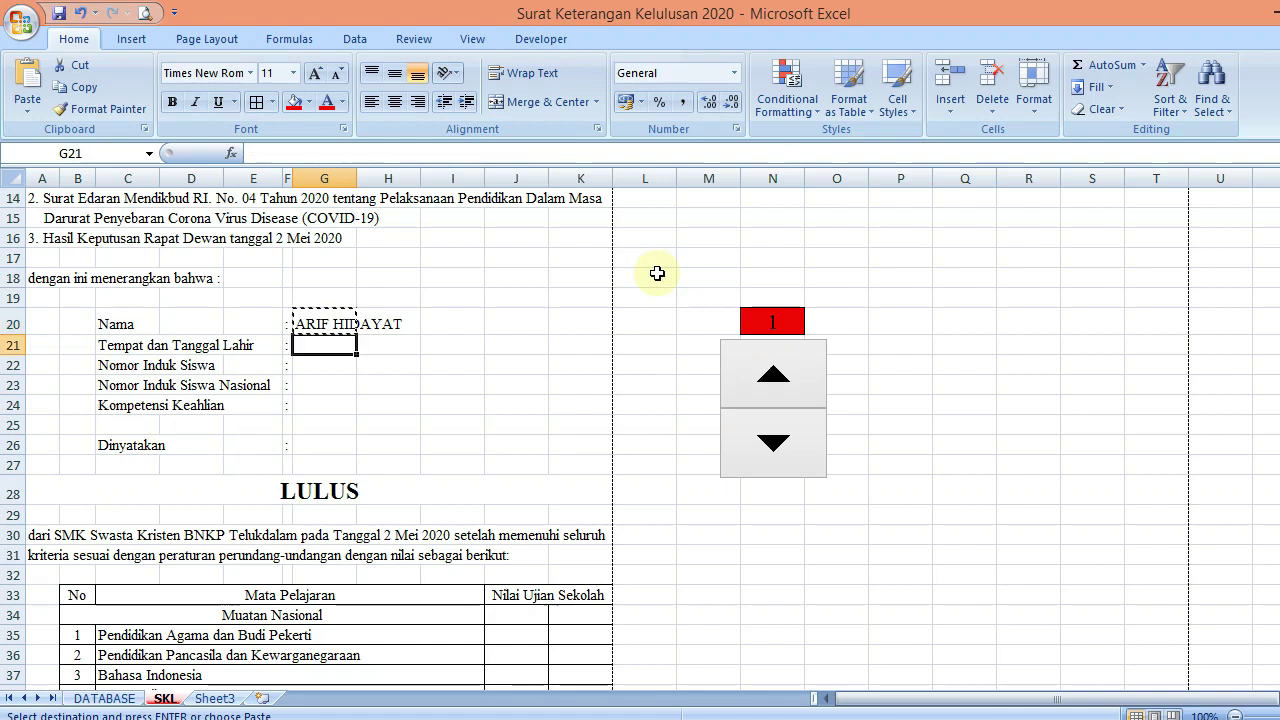
pyautogui.hotkey('ctrl', 'v')
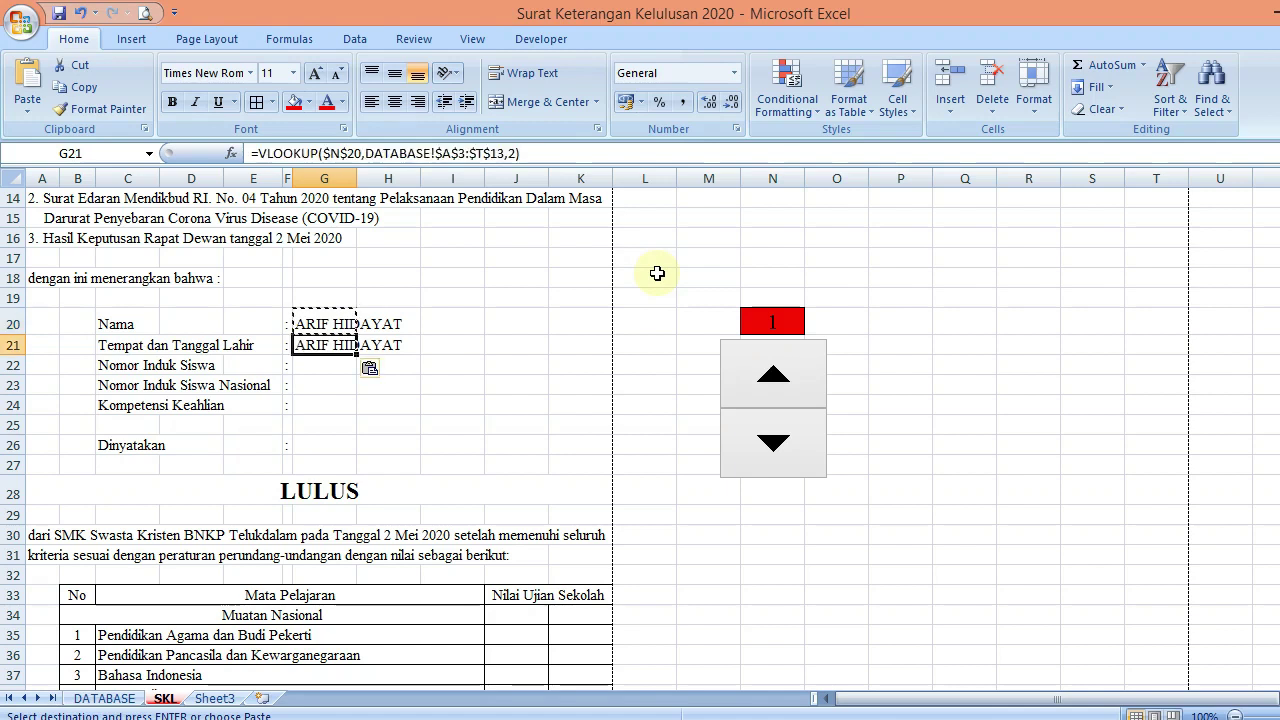
pyautogui.press('F2')
pyautogui.press('Left')
pyautogui.press('Left')
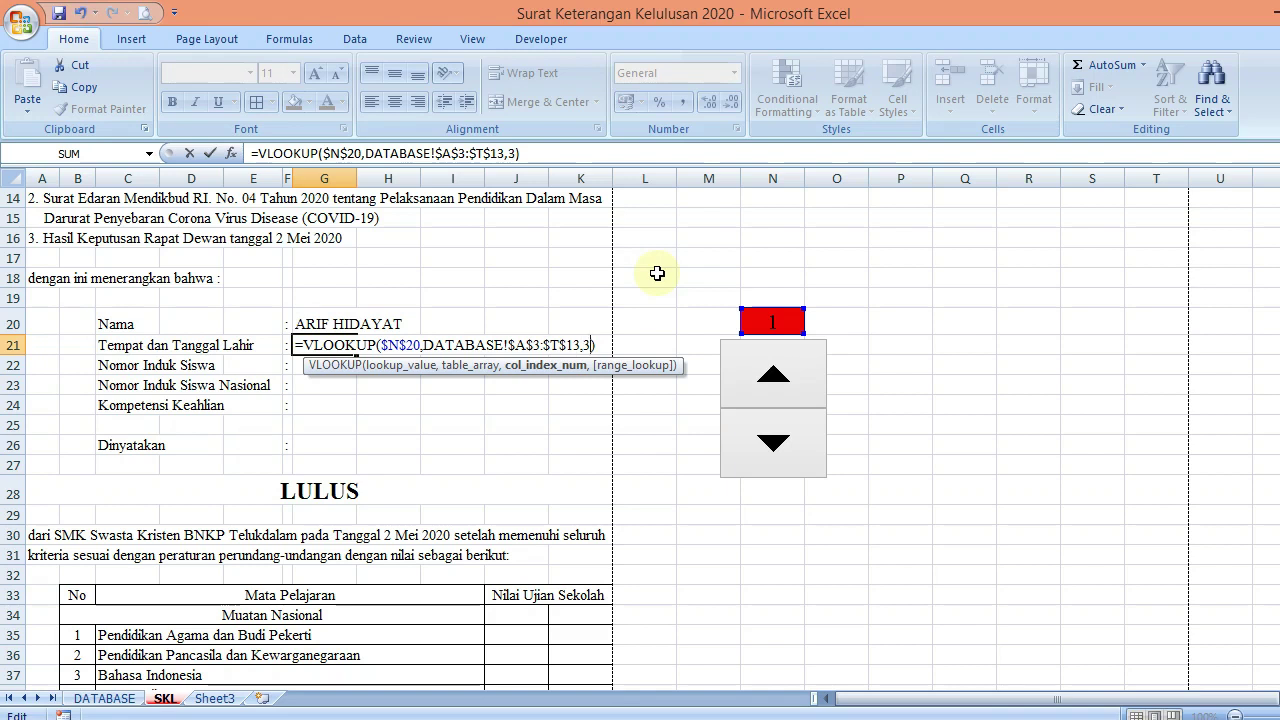
pyautogui.press('Return')
pyautogui.press('Up')
pyautogui.press('Up')
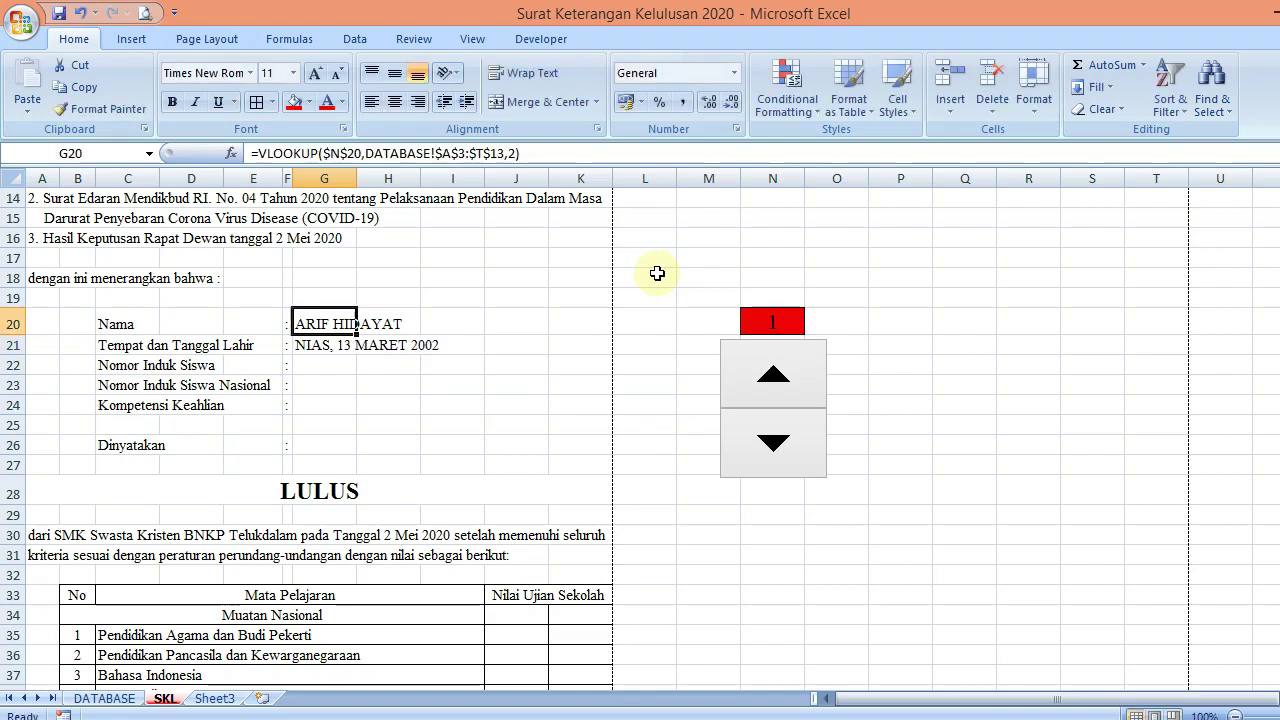
# Make the student name in G20 bold at size 12, showing AGUSTUS, then view DATABASE
pyautogui.click(316, 78)
pyautogui.hotkey('ctrl', 'b')
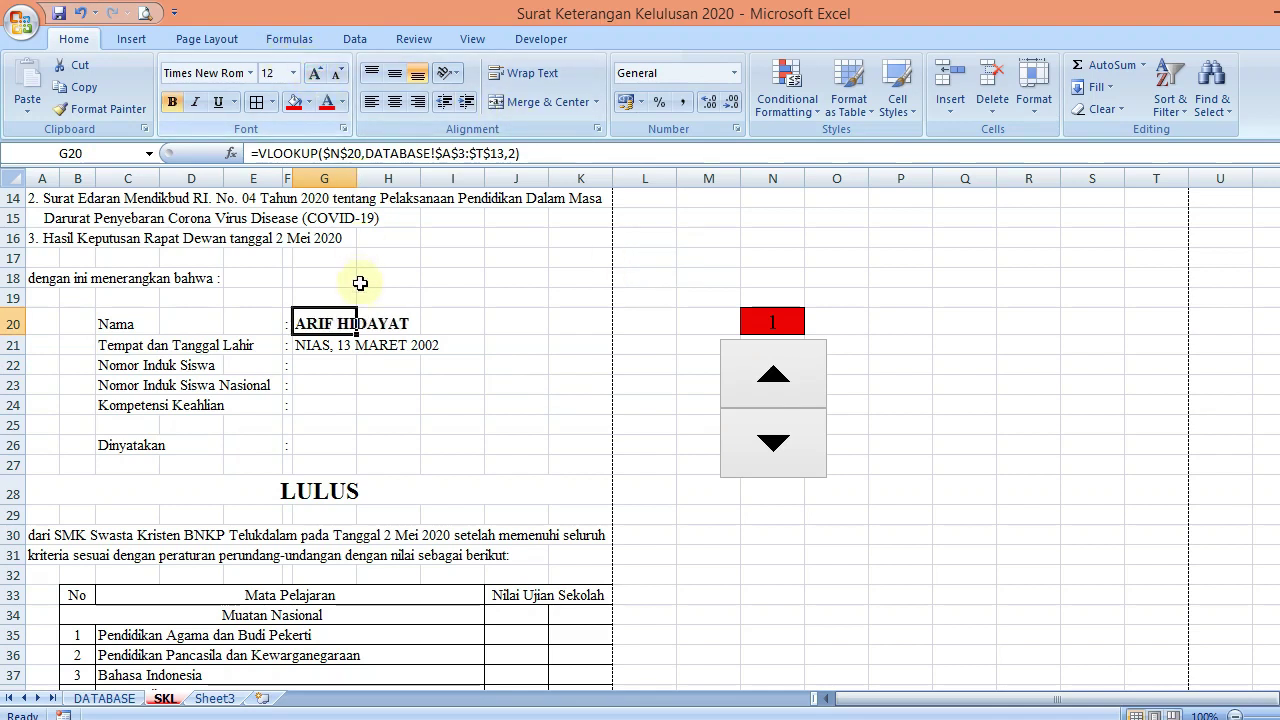
pyautogui.click(543, 362)
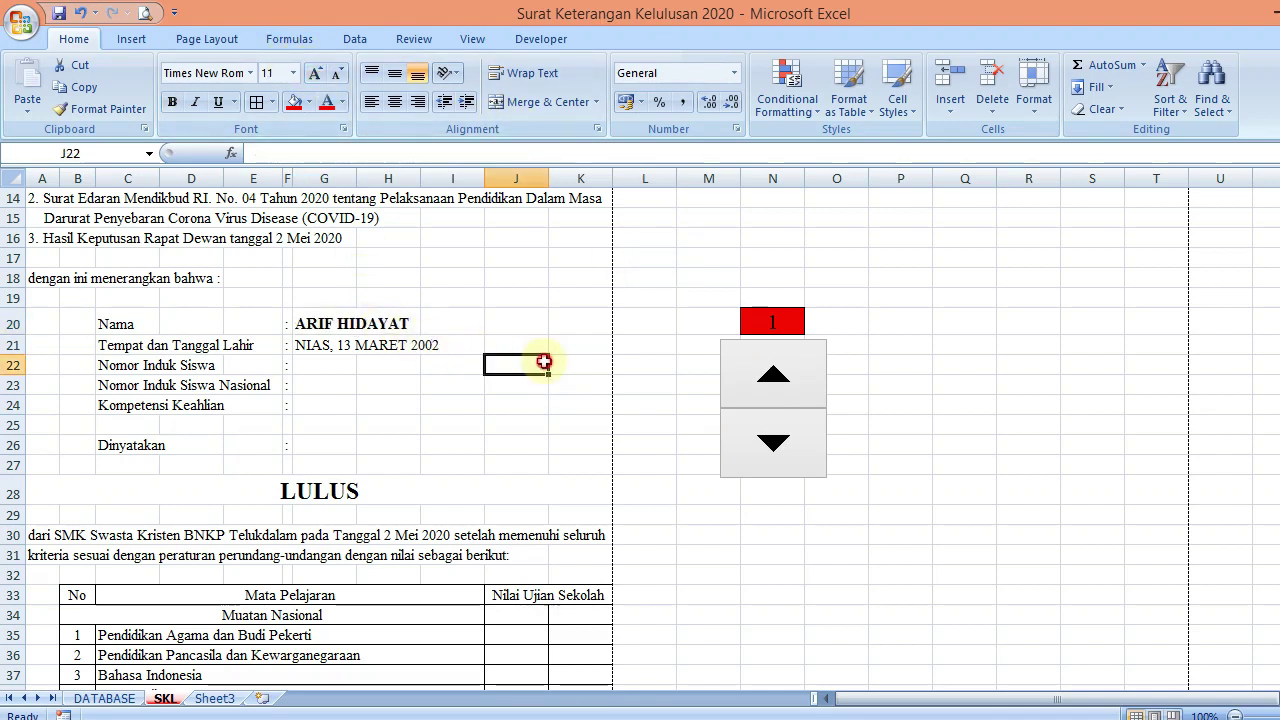
pyautogui.click(751, 359)
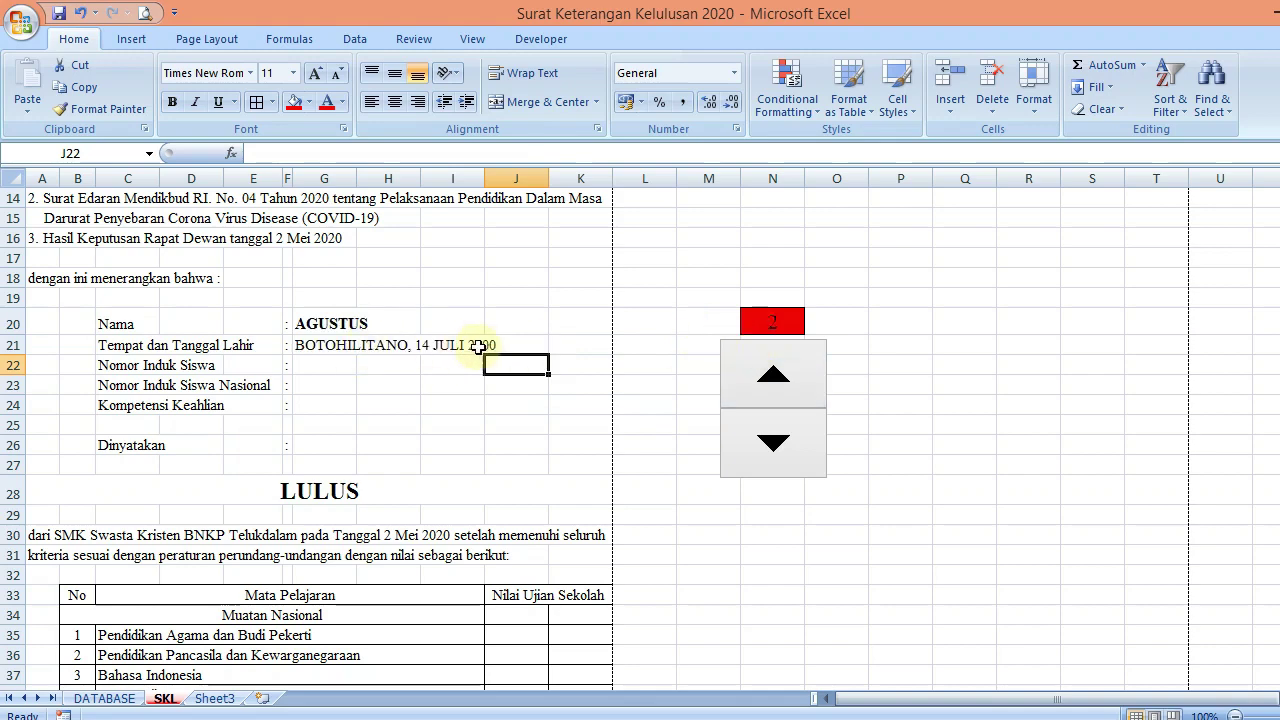
pyautogui.click(104, 698)
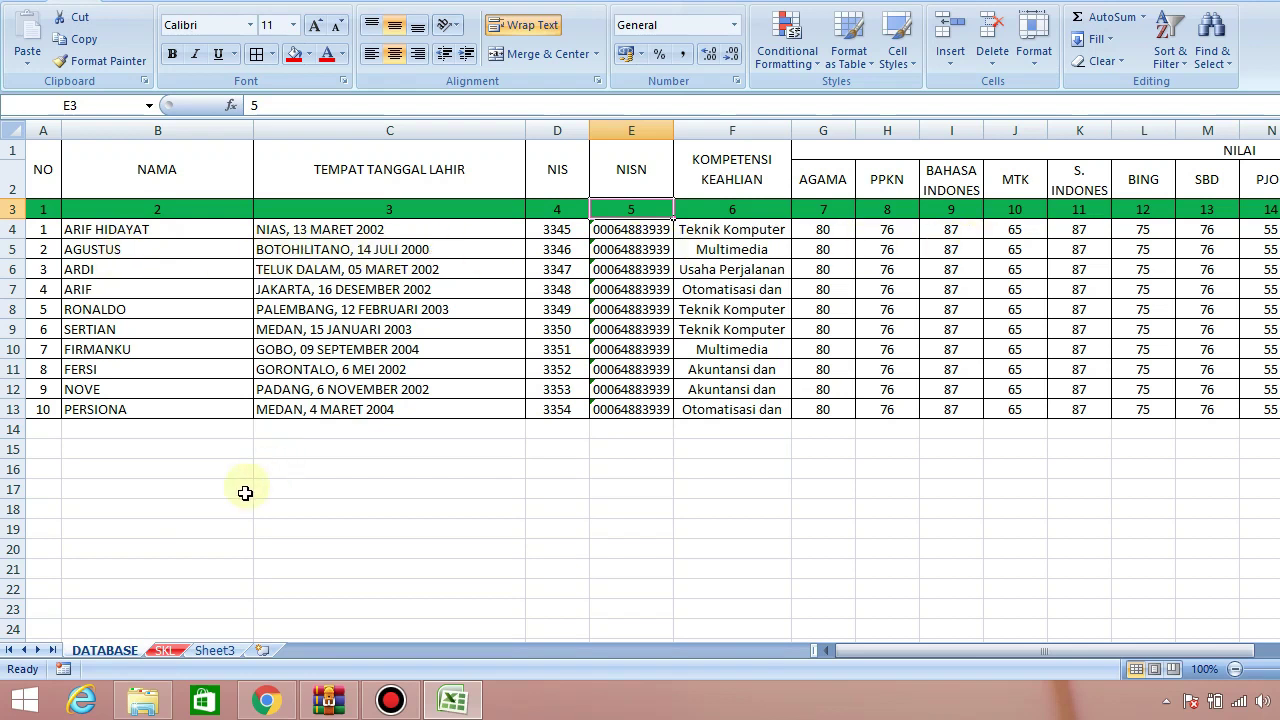
# Copy the G21 lookup into G22 with column index 4 so the NIS shows 3346
pyautogui.click(168, 651)
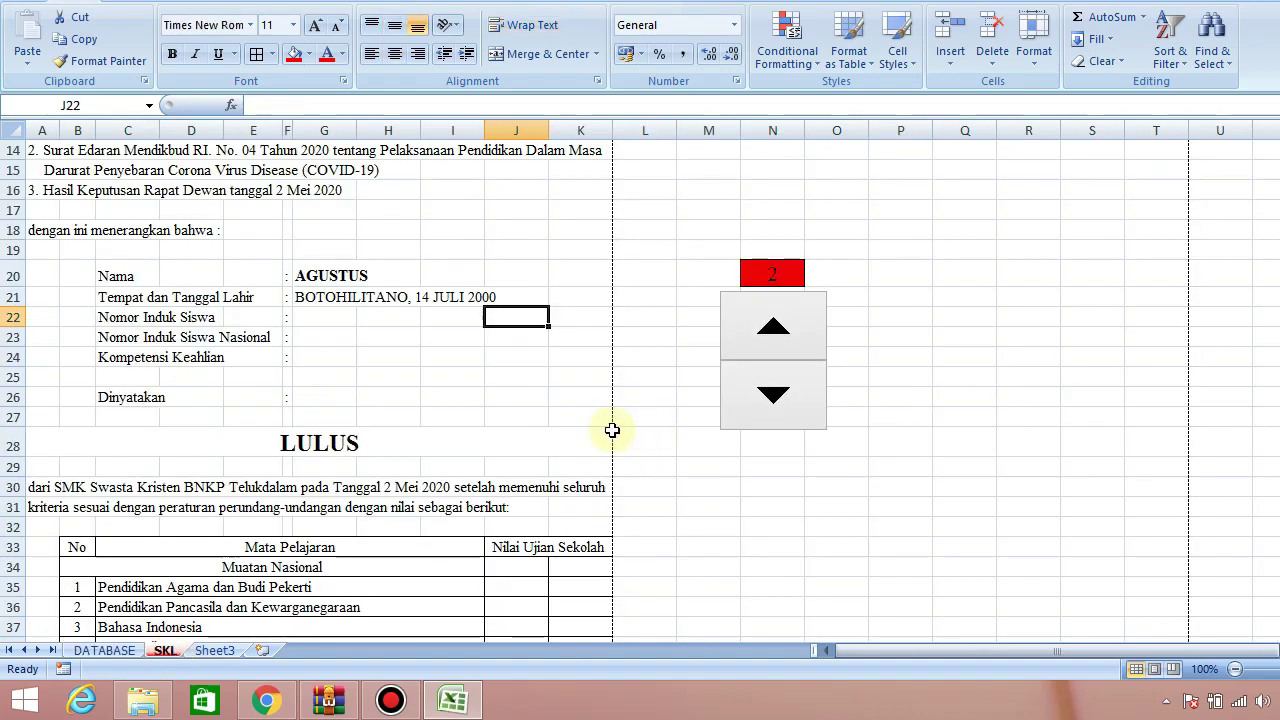
pyautogui.click(329, 298)
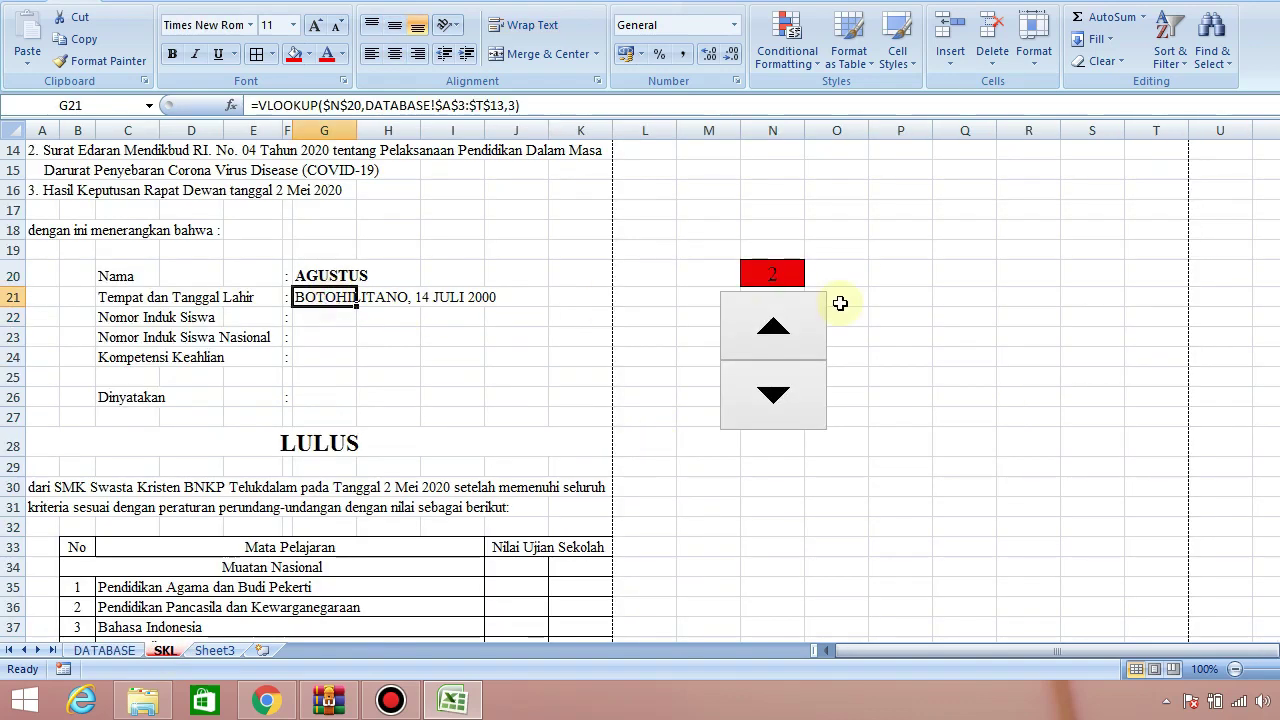
pyautogui.hotkey('ctrl', 'c')
pyautogui.press('Down')
pyautogui.hotkey('ctrl', 'v')
pyautogui.press('F2')
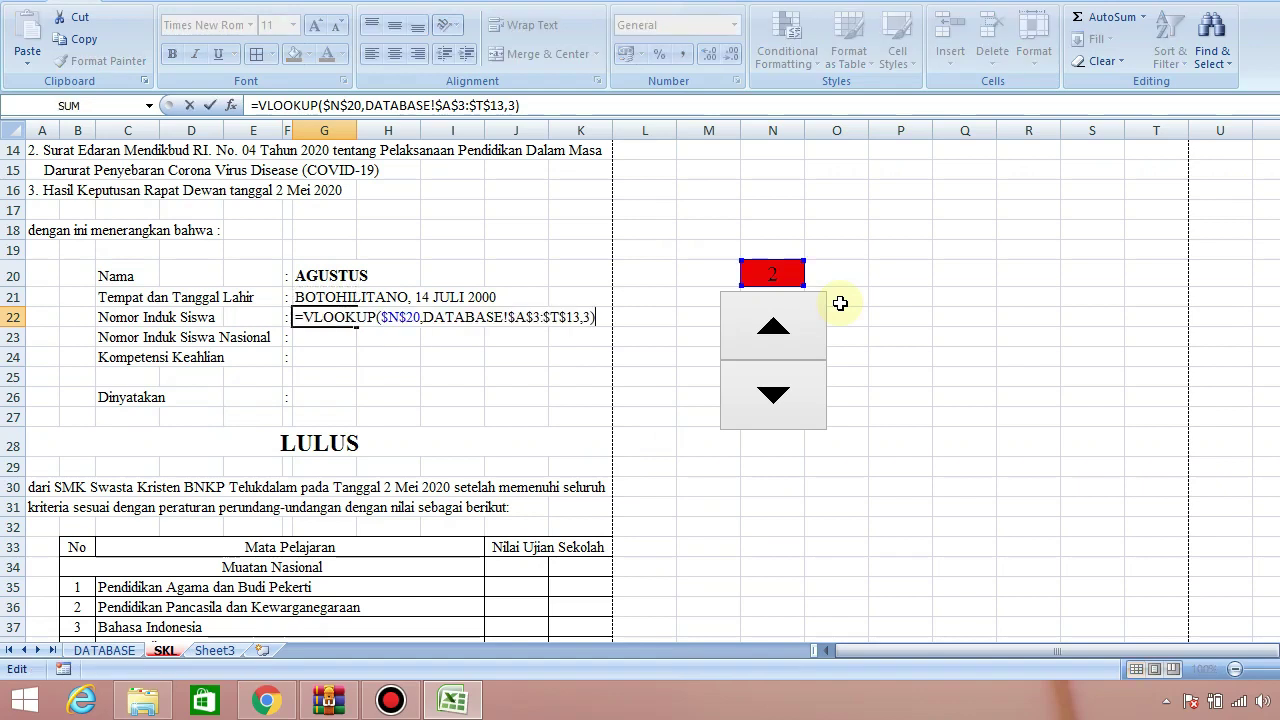
pyautogui.press('Left')
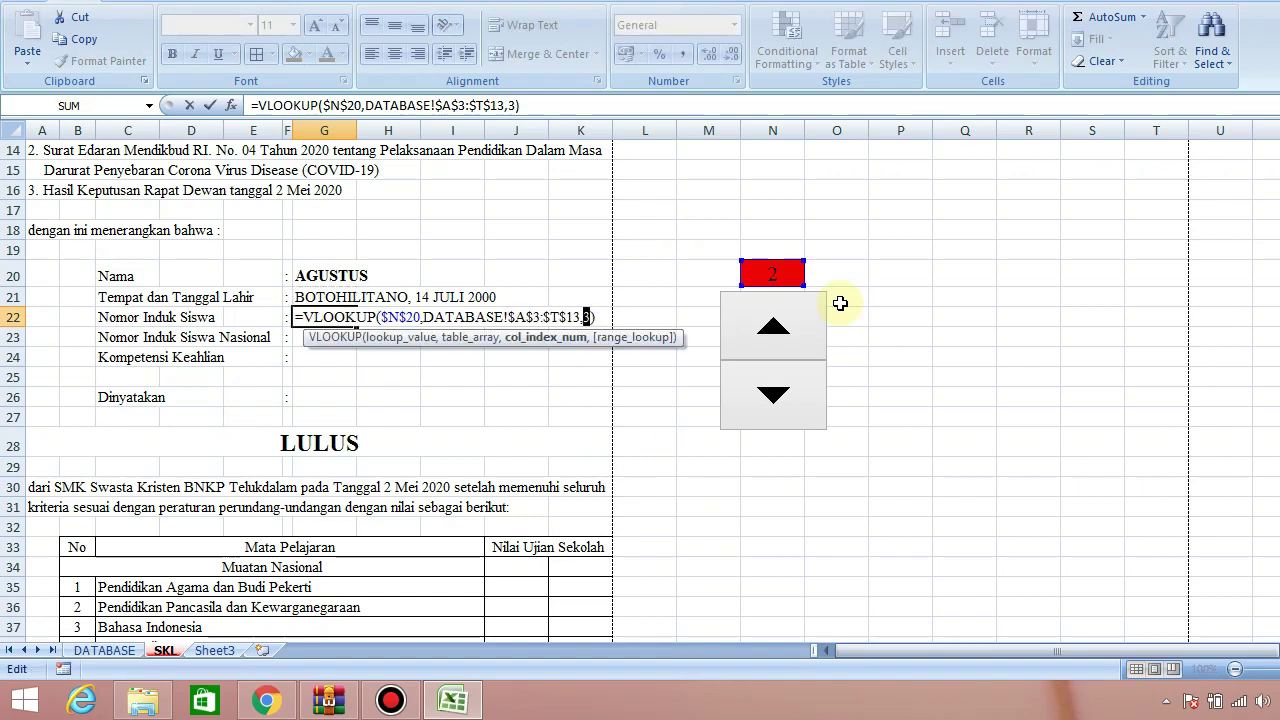
pyautogui.doubleClick(588, 317)
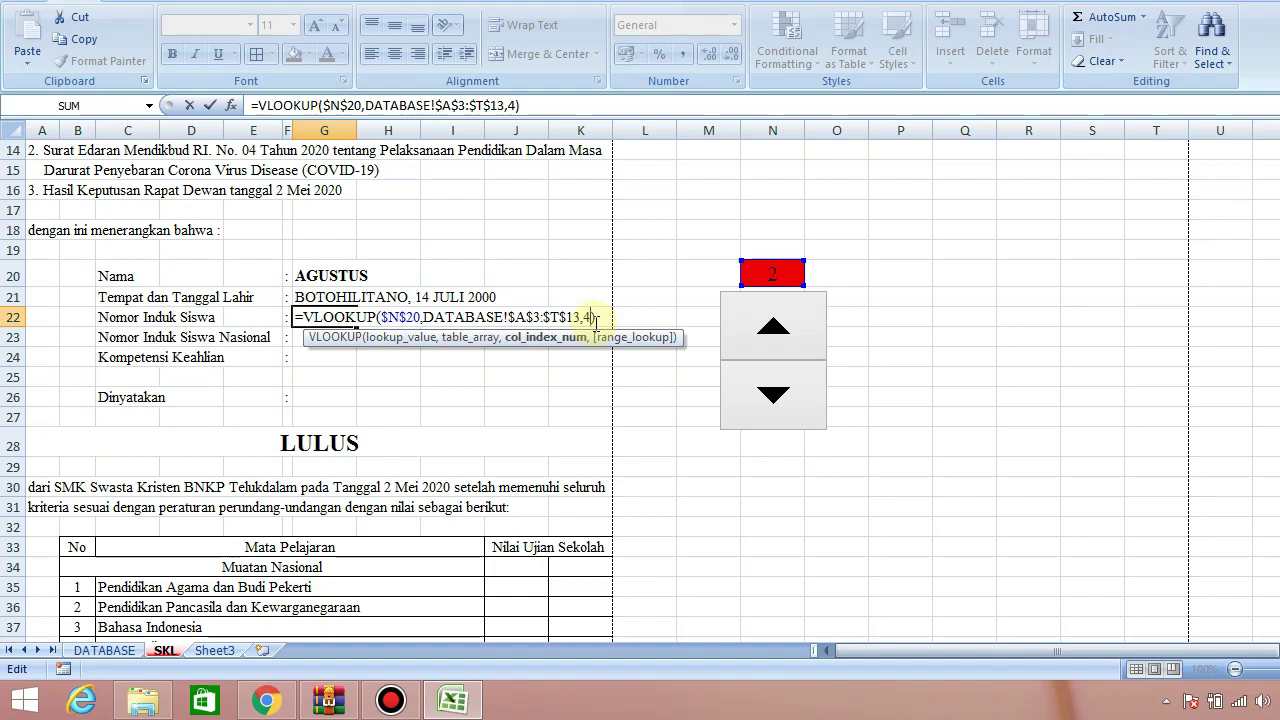
pyautogui.write('4')
pyautogui.hotkey('ctrl', 'Return')
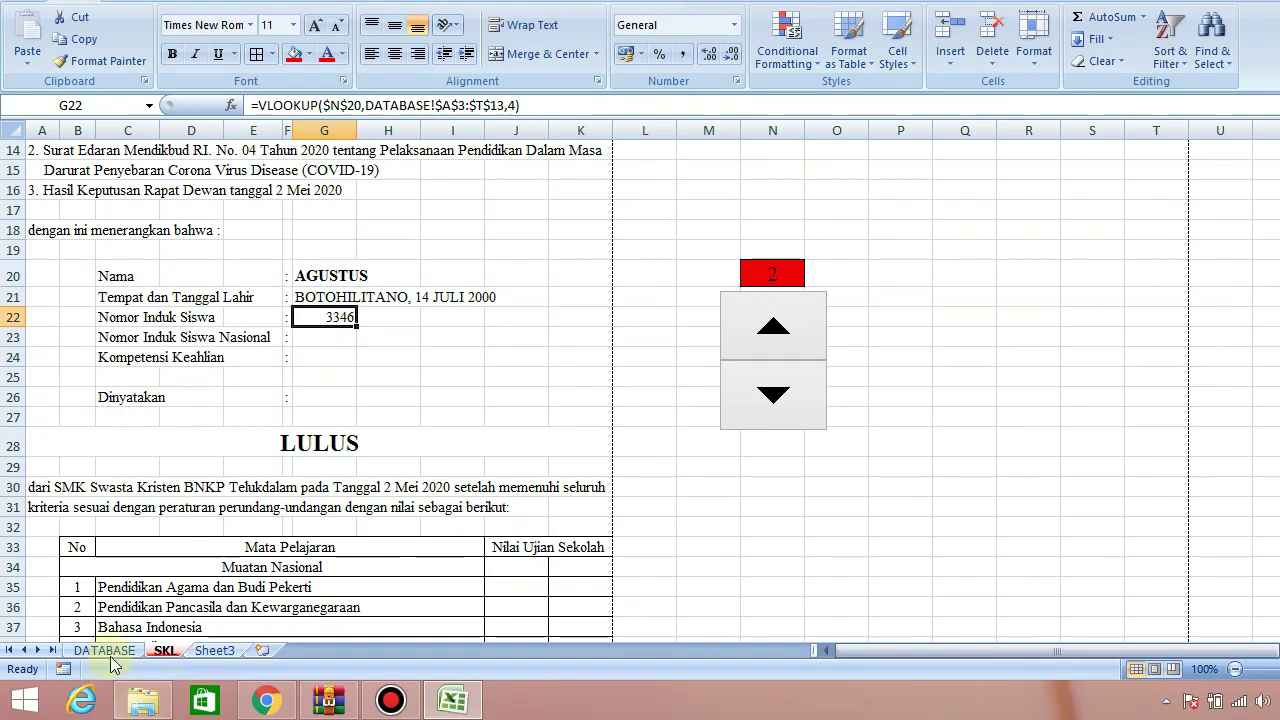
# Review several students' birth date entries on the DATABASE sheet
pyautogui.click(106, 651)
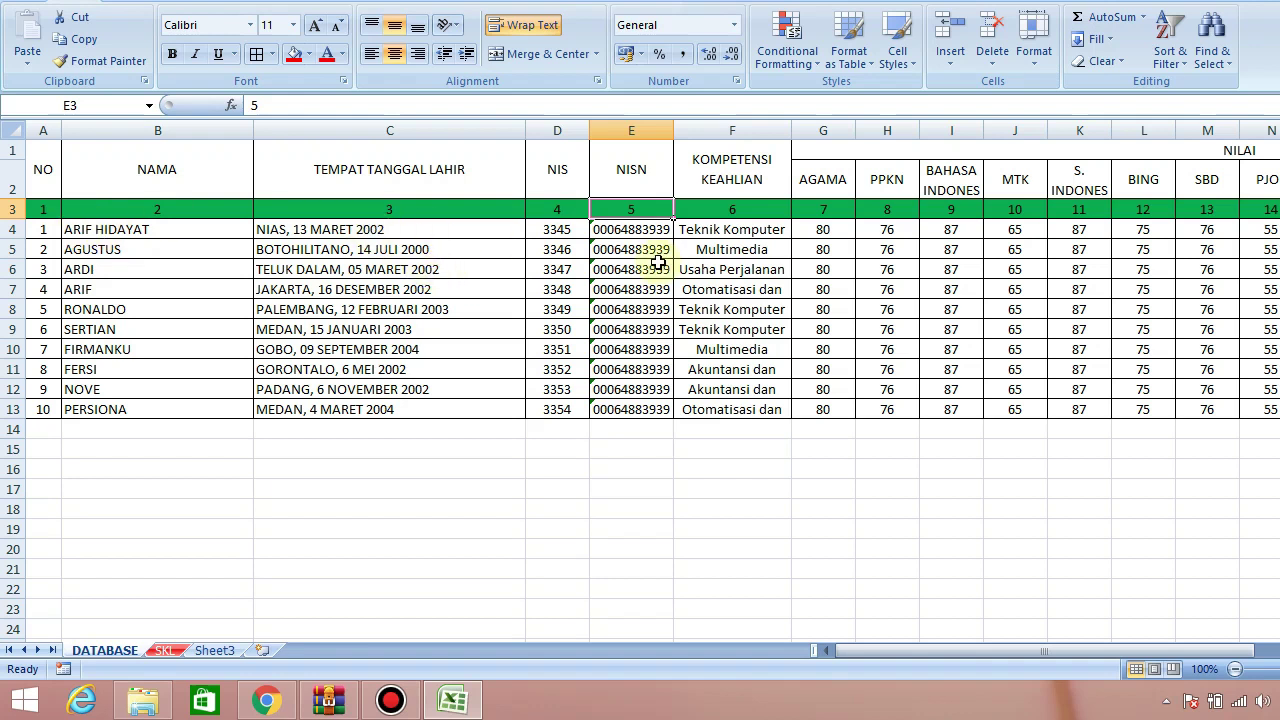
pyautogui.click(371, 222)
pyautogui.click(372, 250)
pyautogui.click(375, 289)
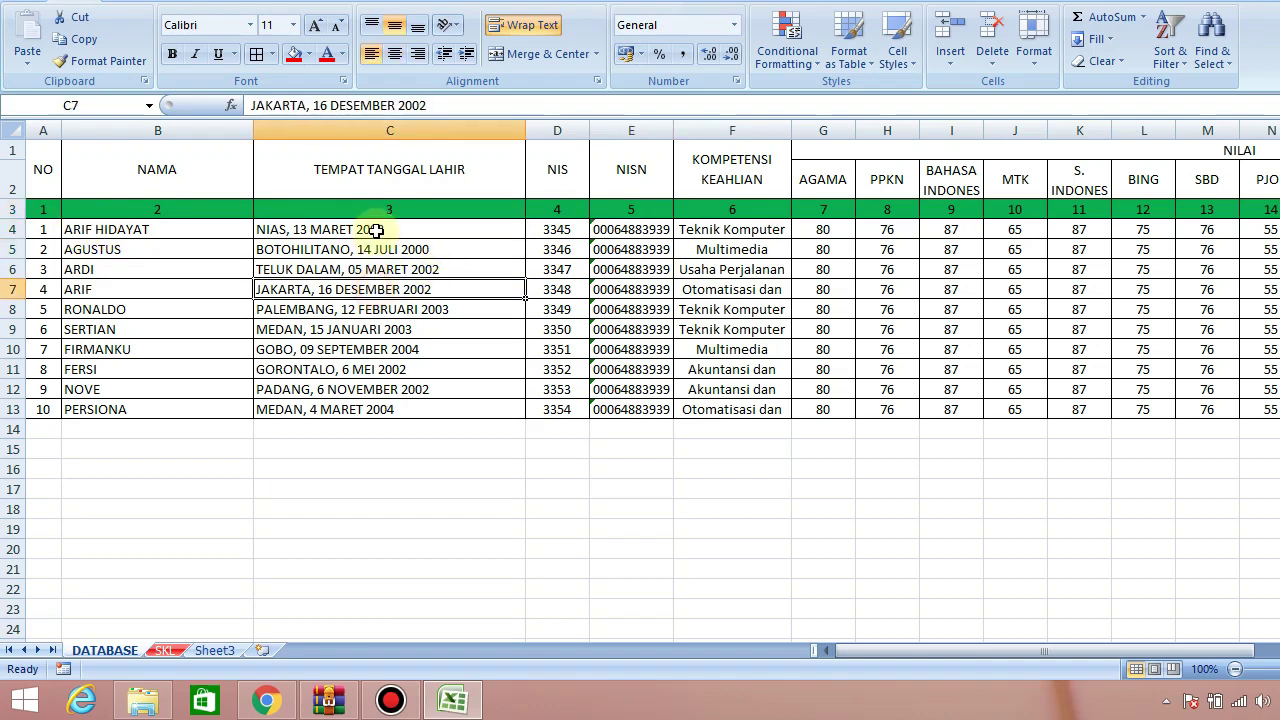
pyautogui.click(377, 229)
pyautogui.click(375, 289)
pyautogui.click(163, 650)
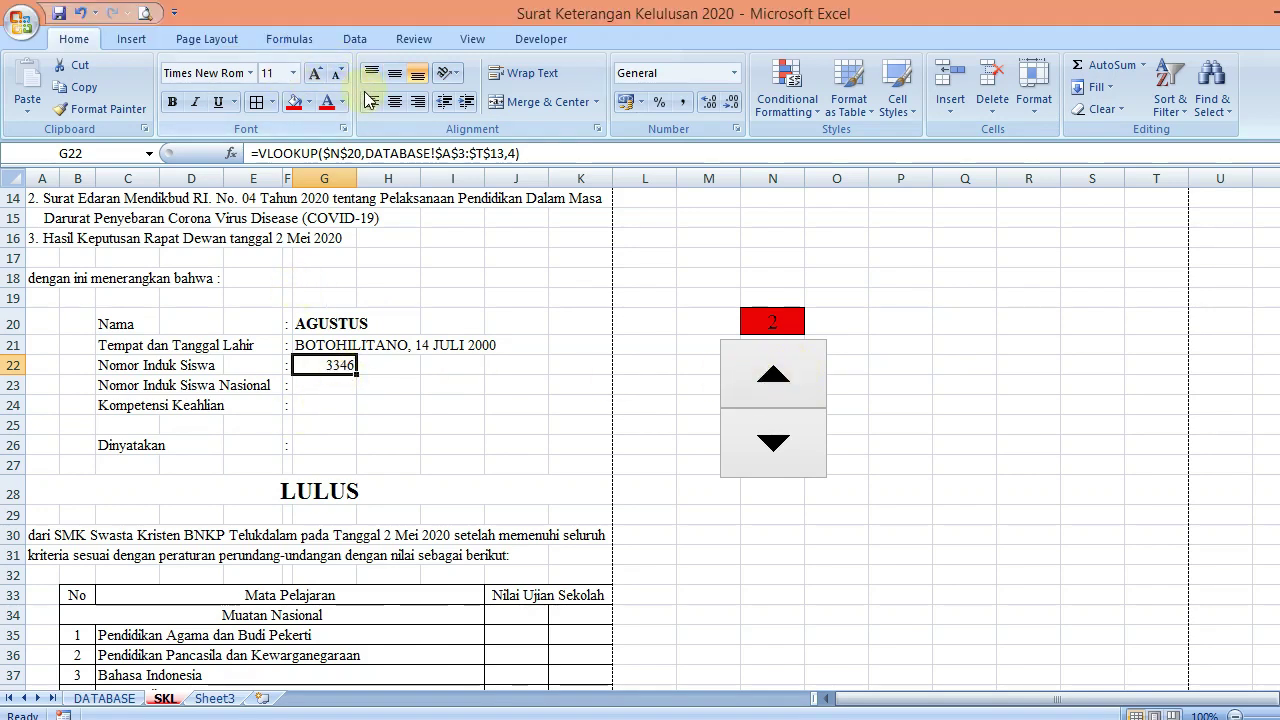
# Left-align the NIS in G22 and copy its lookup into G23 with column index 5 for NISN
pyautogui.click(371, 101)
pyautogui.hotkey('ctrl', 'c')
pyautogui.press('Down')
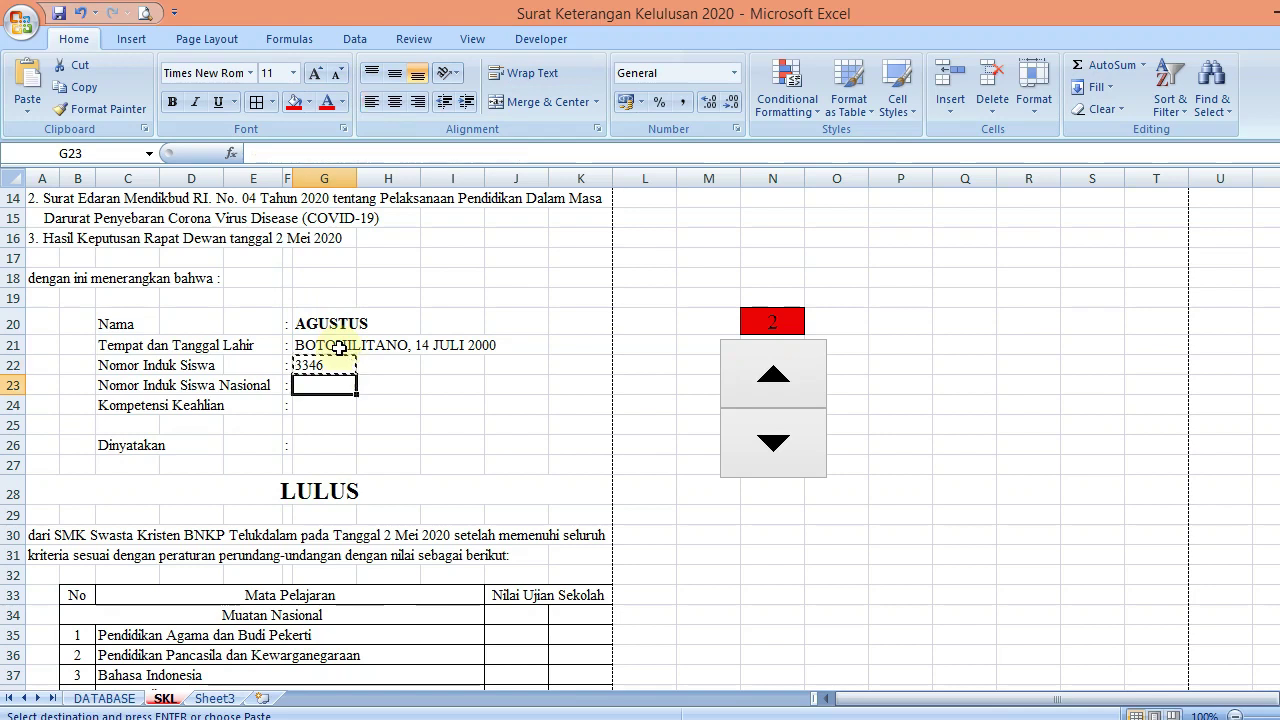
pyautogui.hotkey('ctrl', 'v')
pyautogui.press('F2')
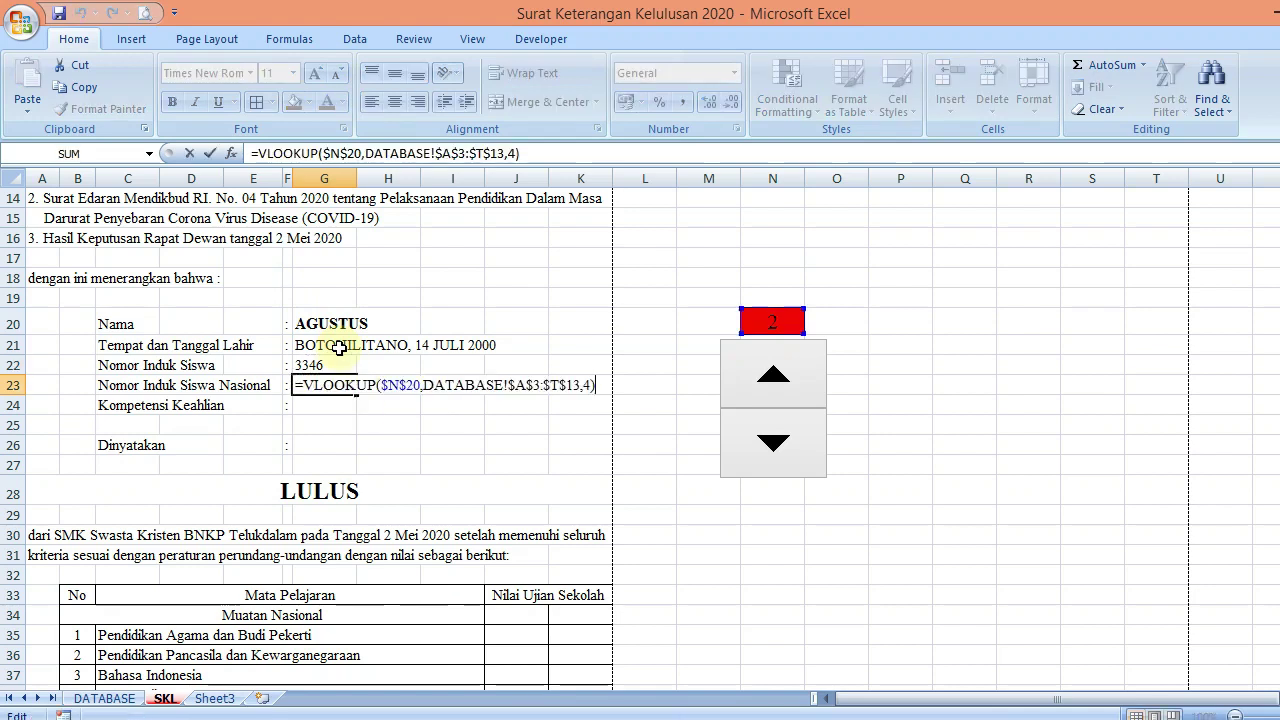
pyautogui.press('Left')
pyautogui.hotkey('shift', 'Left')
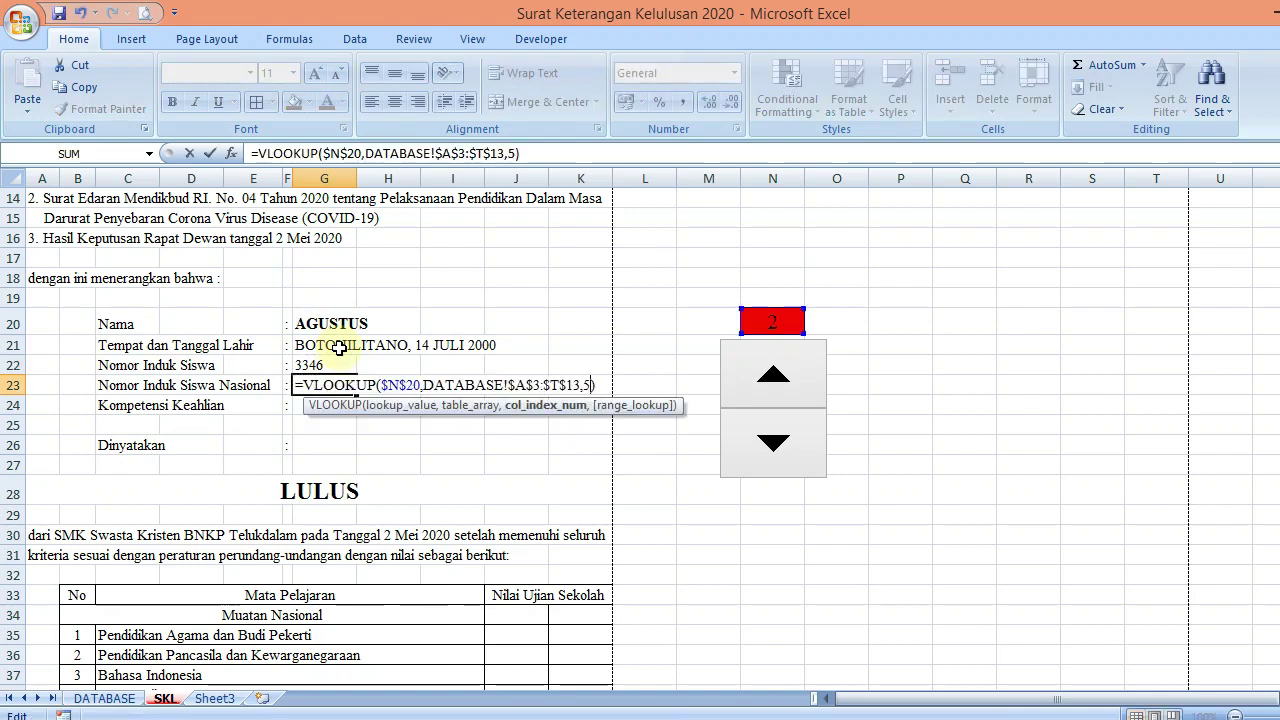
pyautogui.press('Return')
# Copy the lookup into G24 with column index 6 for the Kompetensi Keahlian
pyautogui.press('Up')
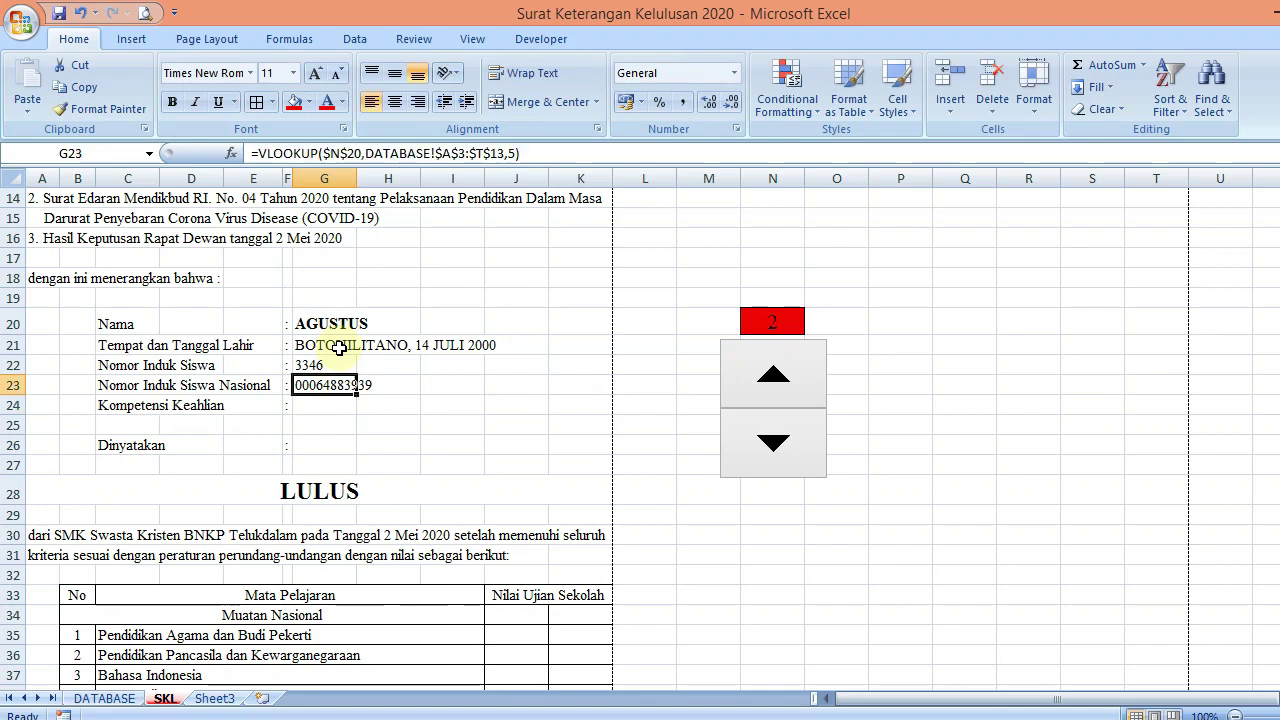
pyautogui.hotkey('ctrl', 'c')
pyautogui.press('Down')
pyautogui.hotkey('ctrl', 'v')
pyautogui.press('F2')
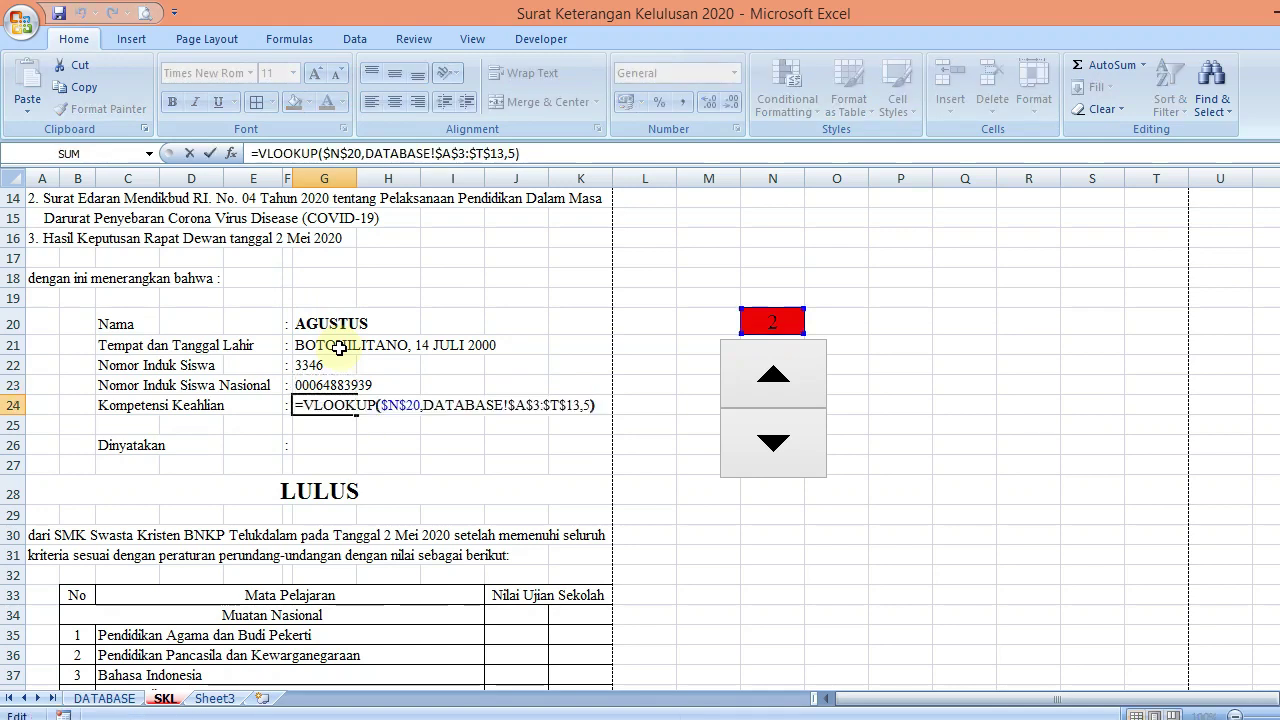
pyautogui.press('Left')
pyautogui.hotkey('shift', 'Left')
pyautogui.write('6')
pyautogui.press('Return')
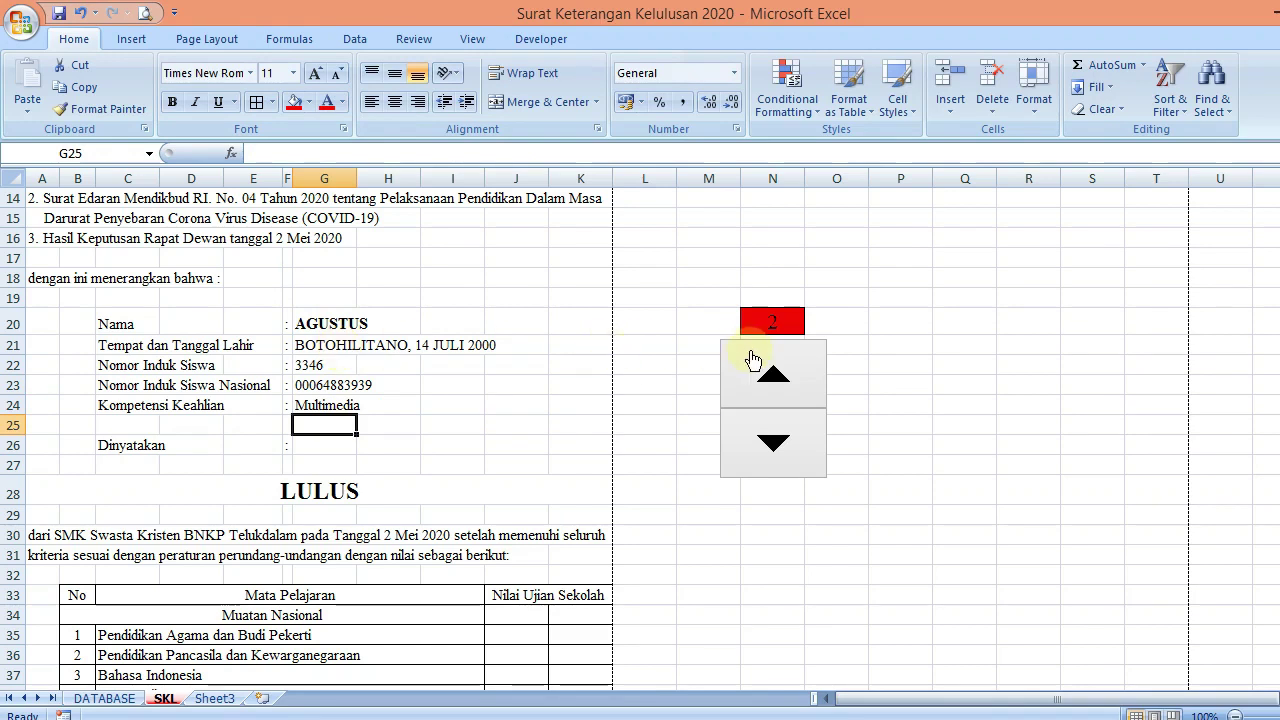
# Step through several students with the spin button and back to the first to test the lookups
pyautogui.click(752, 358)
pyautogui.click(752, 358)
pyautogui.click(752, 358)
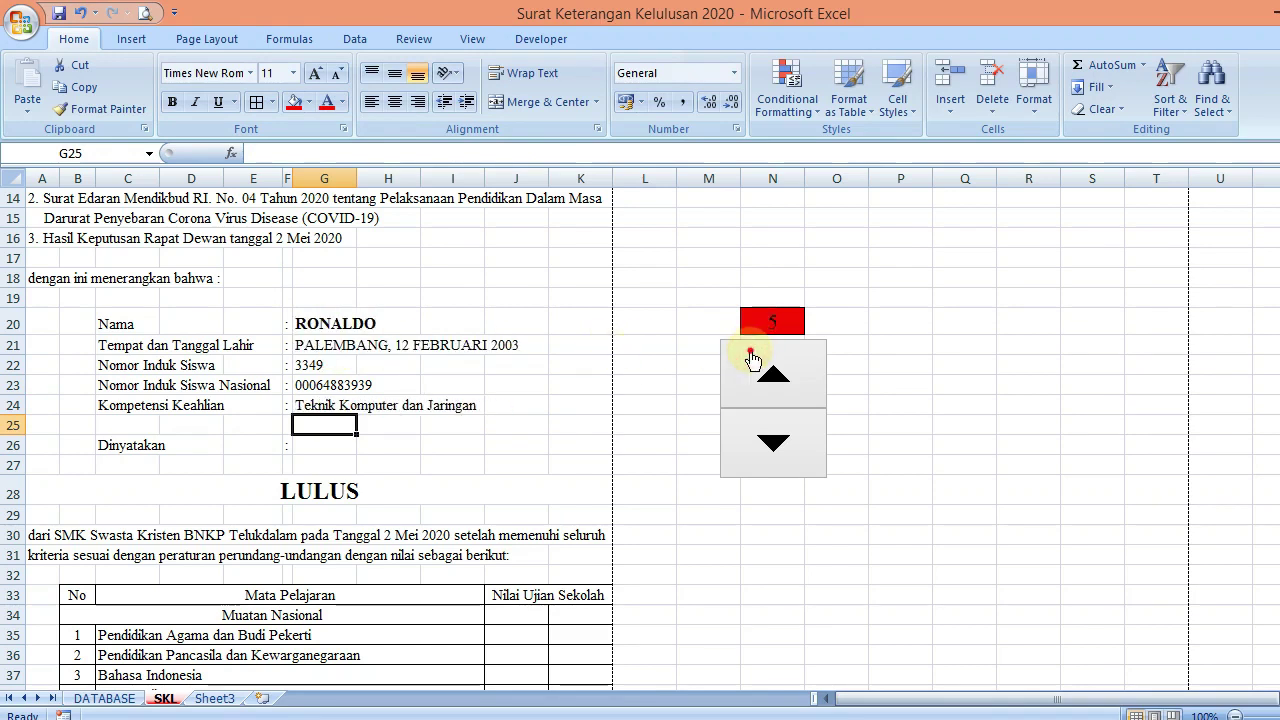
pyautogui.click(752, 358)
pyautogui.click(752, 358)
pyautogui.click(752, 358)
pyautogui.click(752, 358)
pyautogui.click(752, 358)
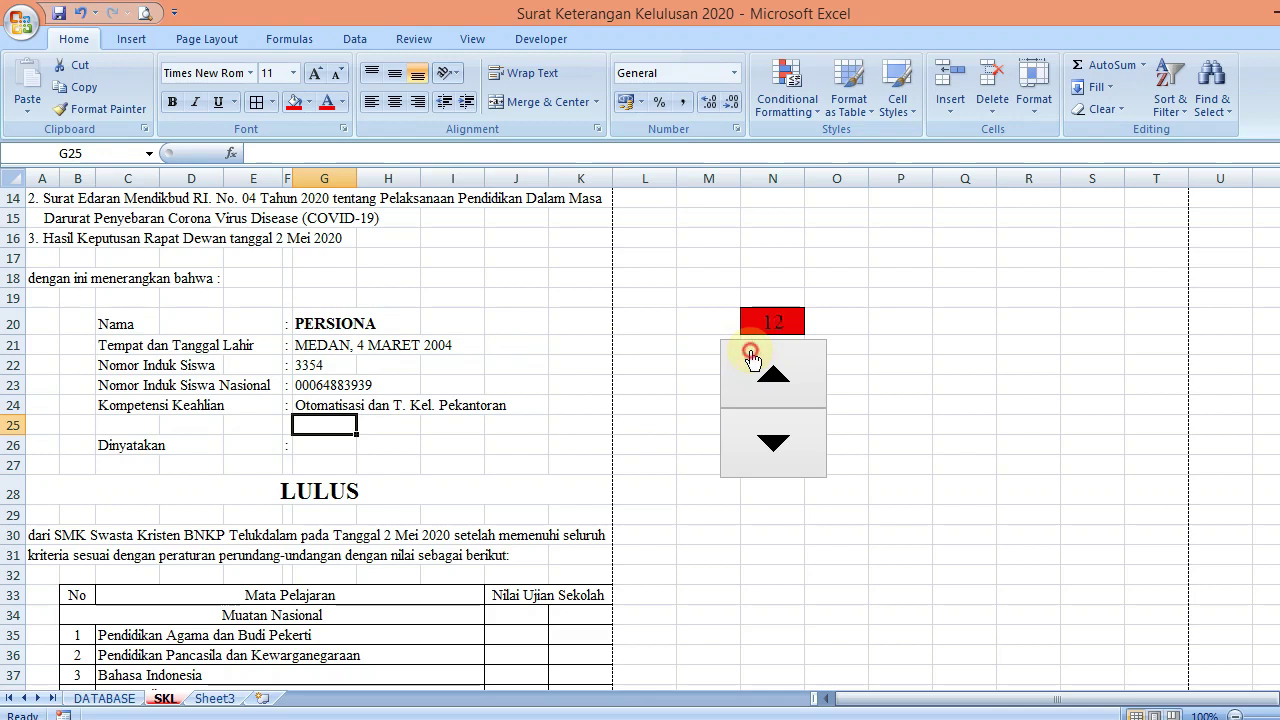
pyautogui.moveTo(765, 455); pyautogui.dragTo(765, 461)
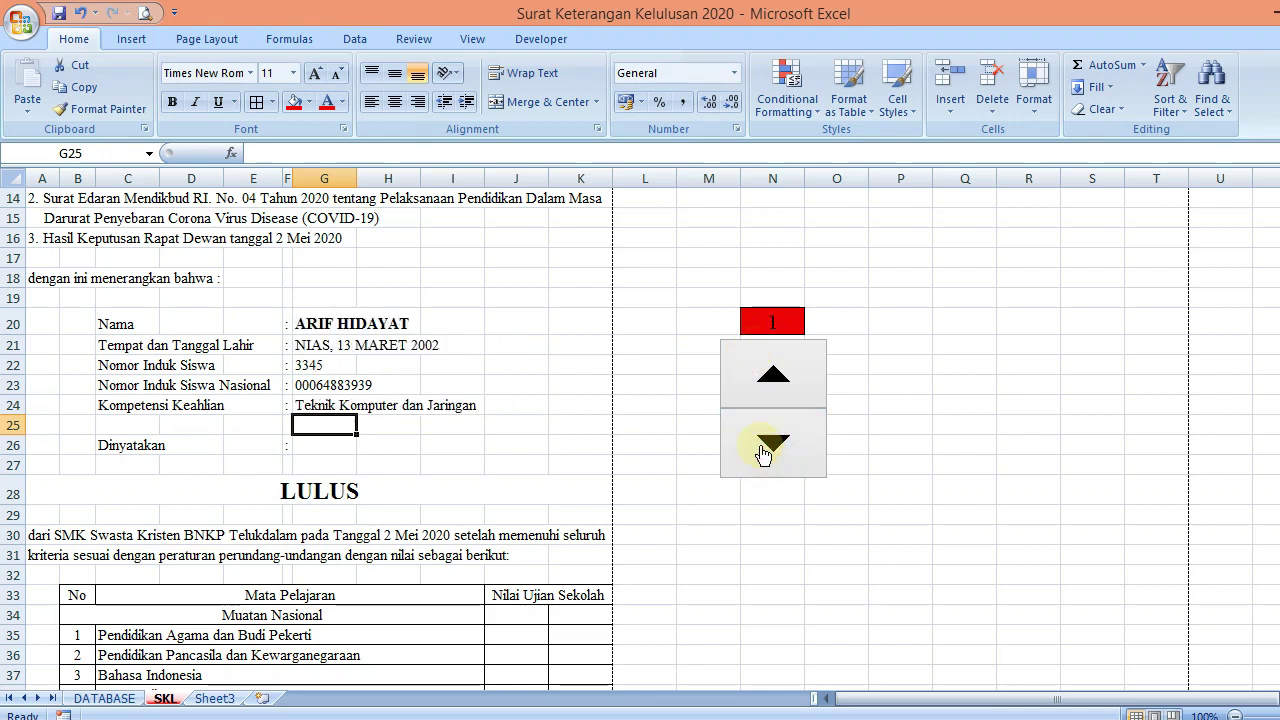
pyautogui.click(322, 490)
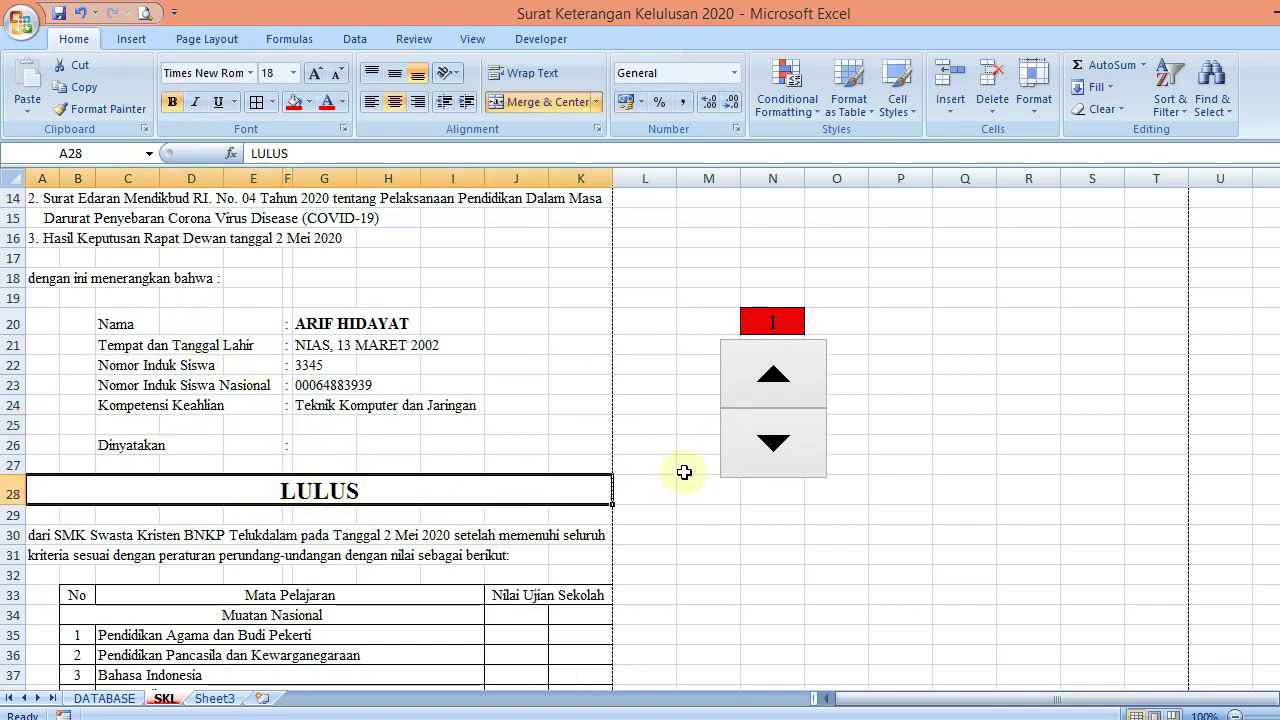
pyautogui.moveTo(1274, 404); pyautogui.dragTo(1274, 475)
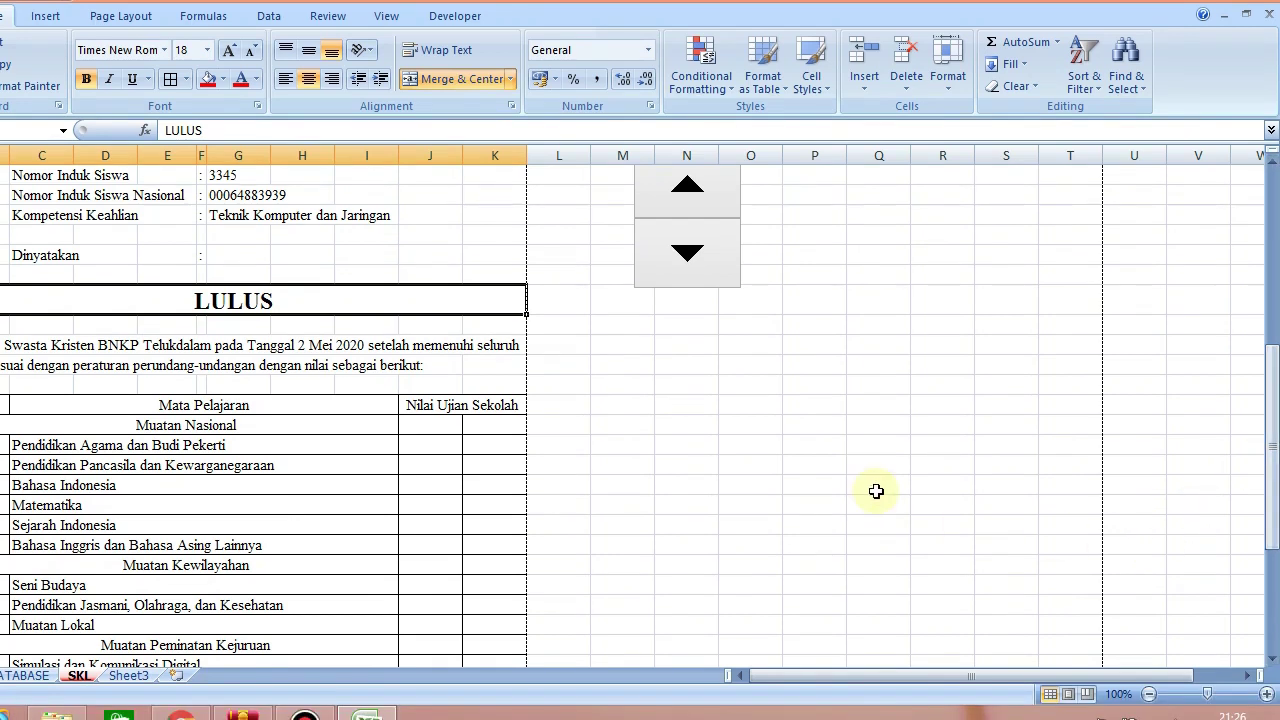
pyautogui.moveTo(1275, 365); pyautogui.dragTo(1275, 373)
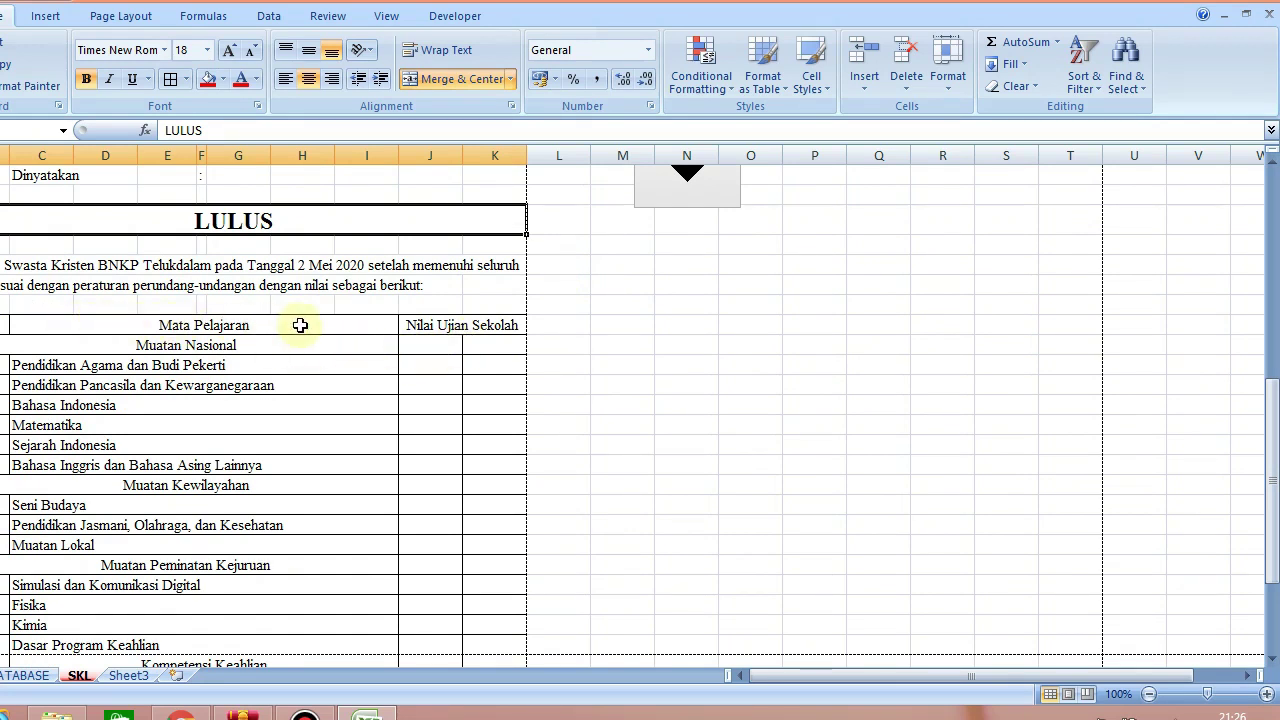
pyautogui.moveTo(1275, 393); pyautogui.dragTo(1271, 352)
# Merge the two grade cells beside Muatan Nasional
pyautogui.click(436, 273)
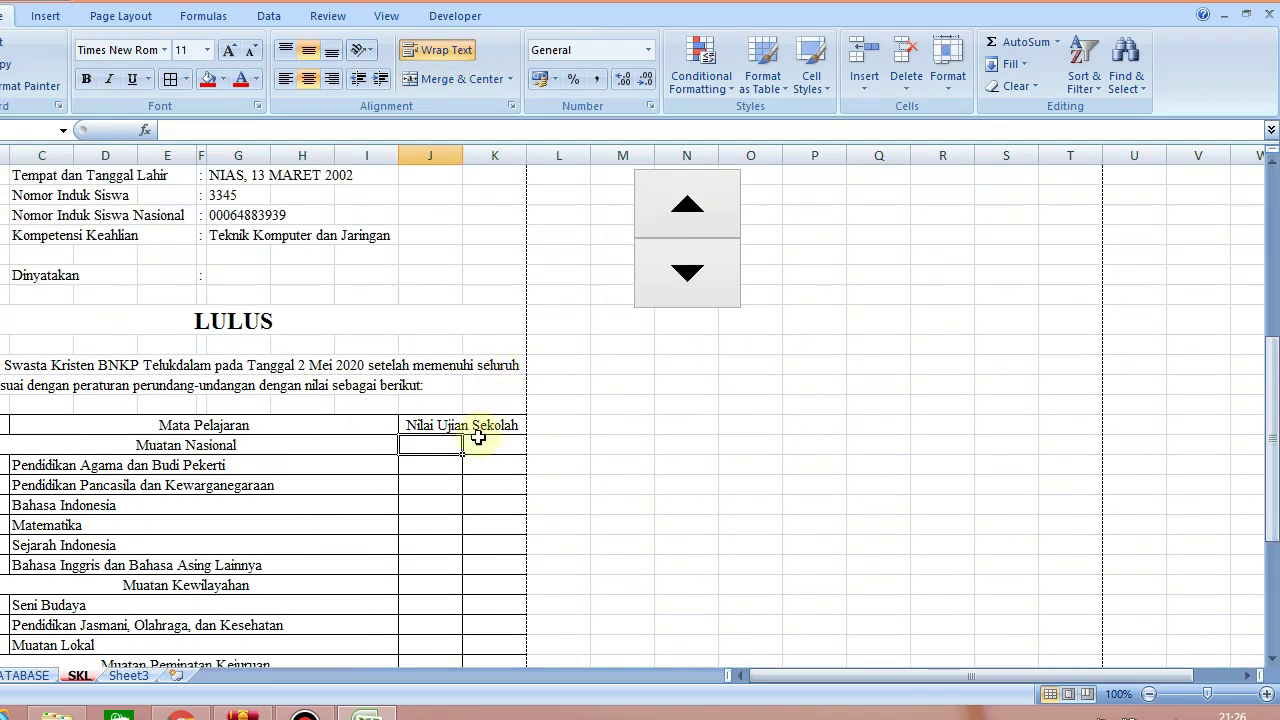
pyautogui.moveTo(441, 445); pyautogui.dragTo(493, 444)
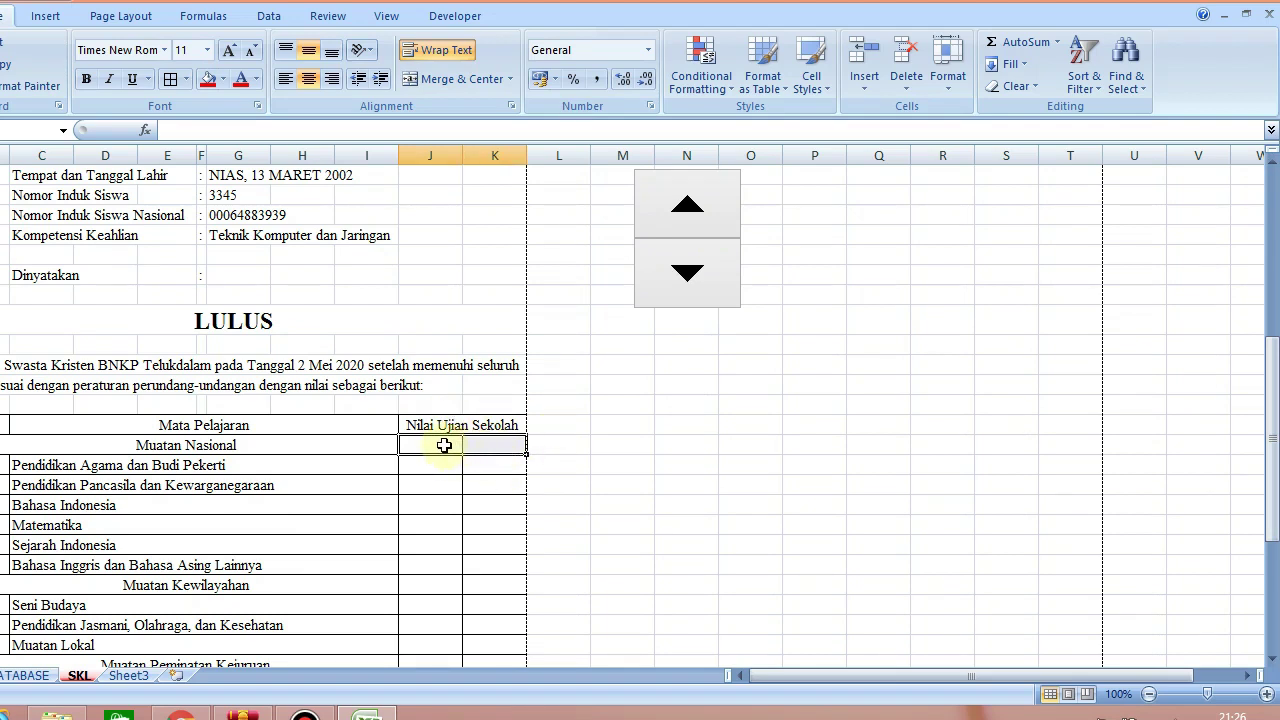
pyautogui.moveTo(444, 445); pyautogui.dragTo(494, 445)
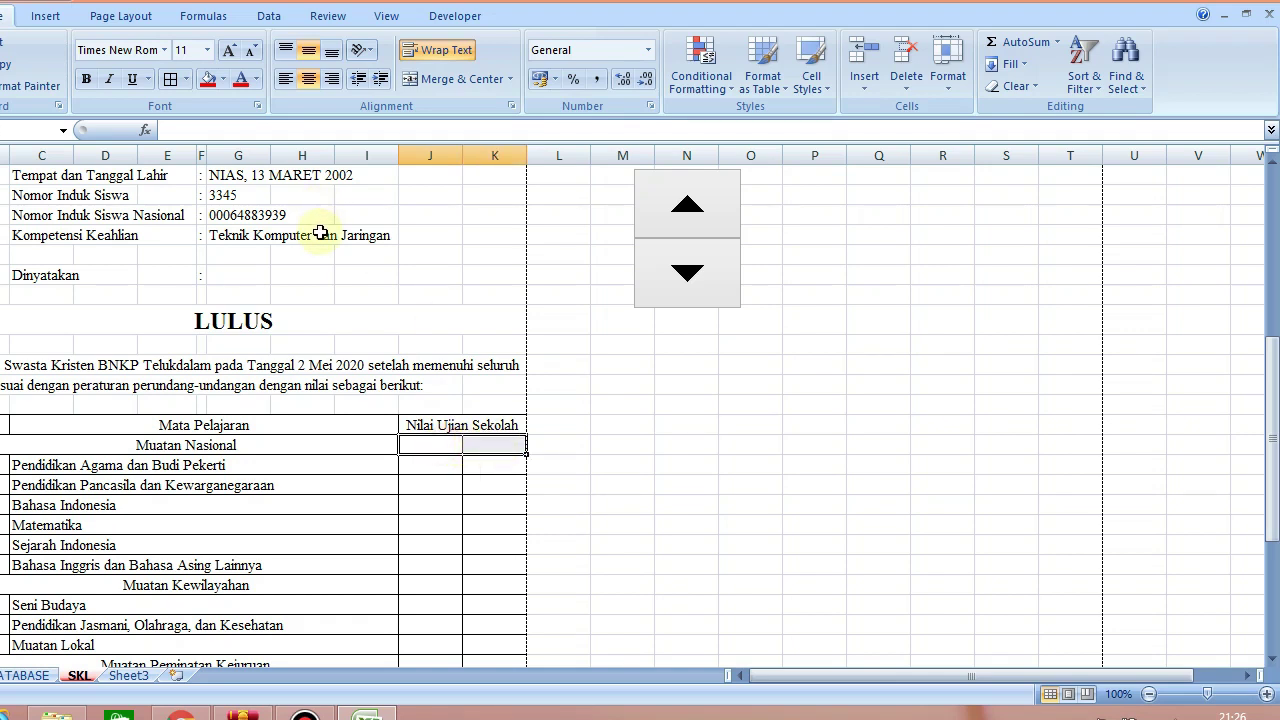
pyautogui.click(250, 233)
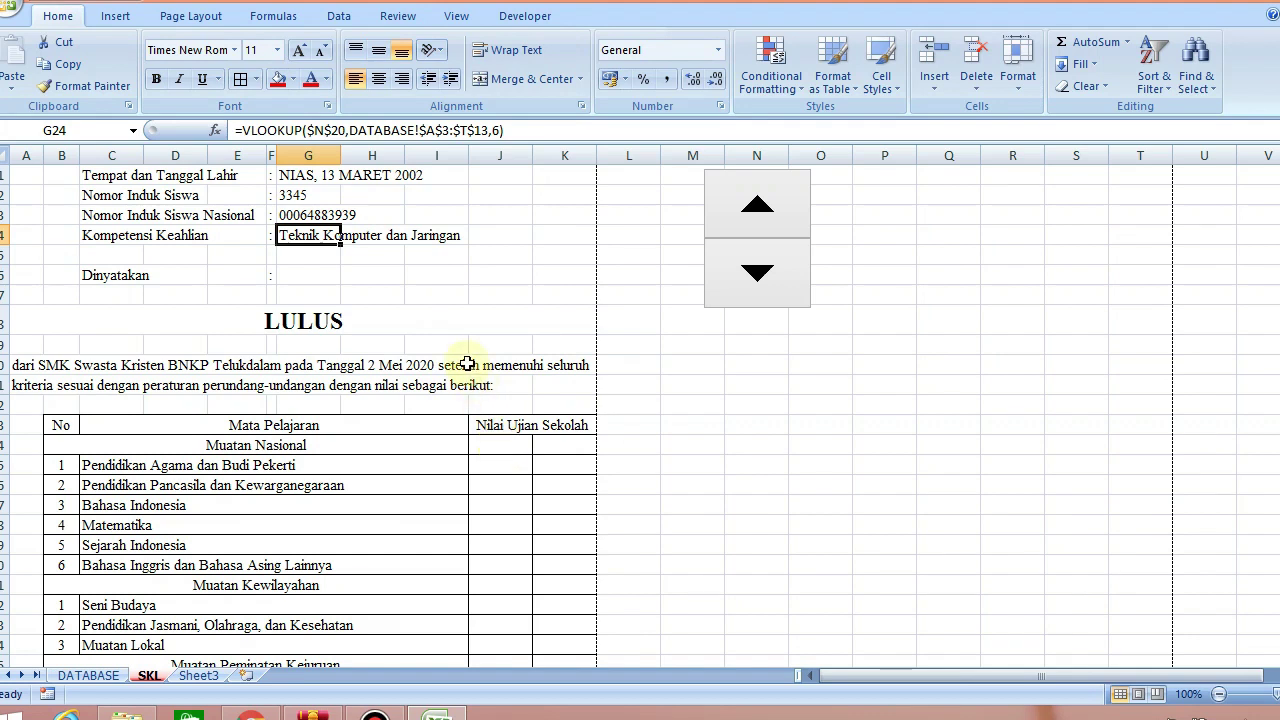
pyautogui.moveTo(495, 444); pyautogui.dragTo(580, 440)
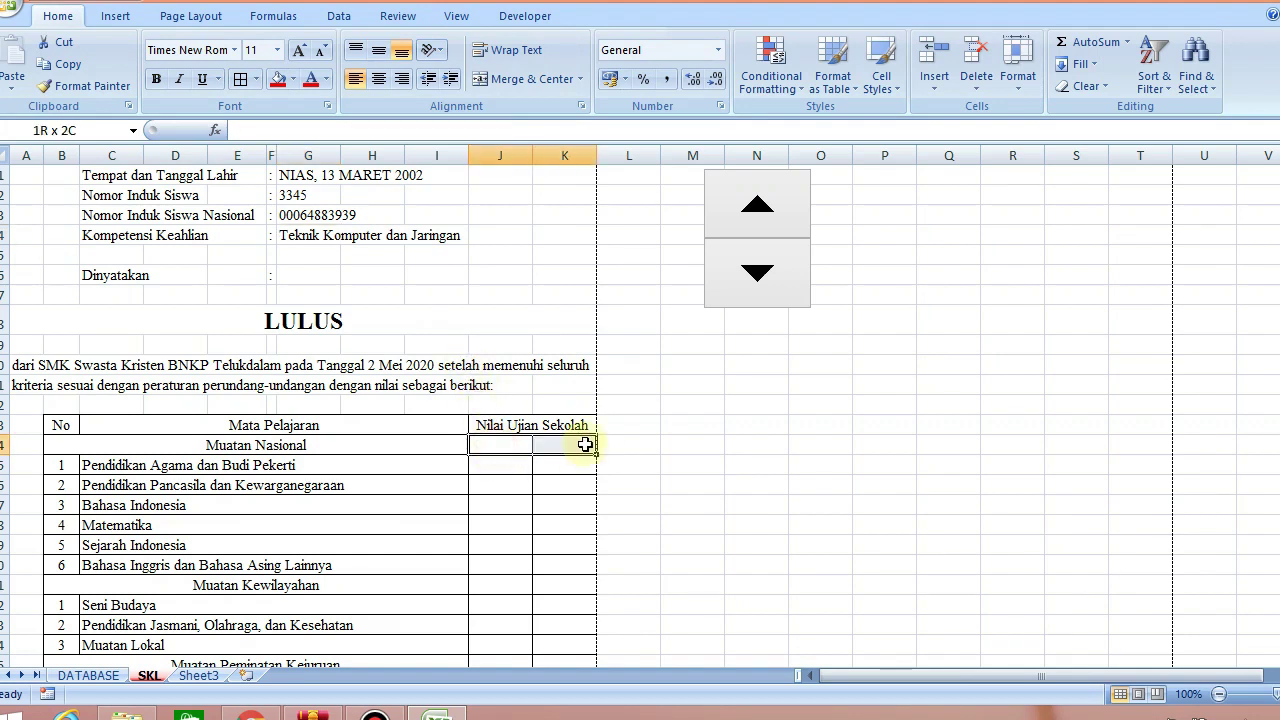
pyautogui.click(530, 79)
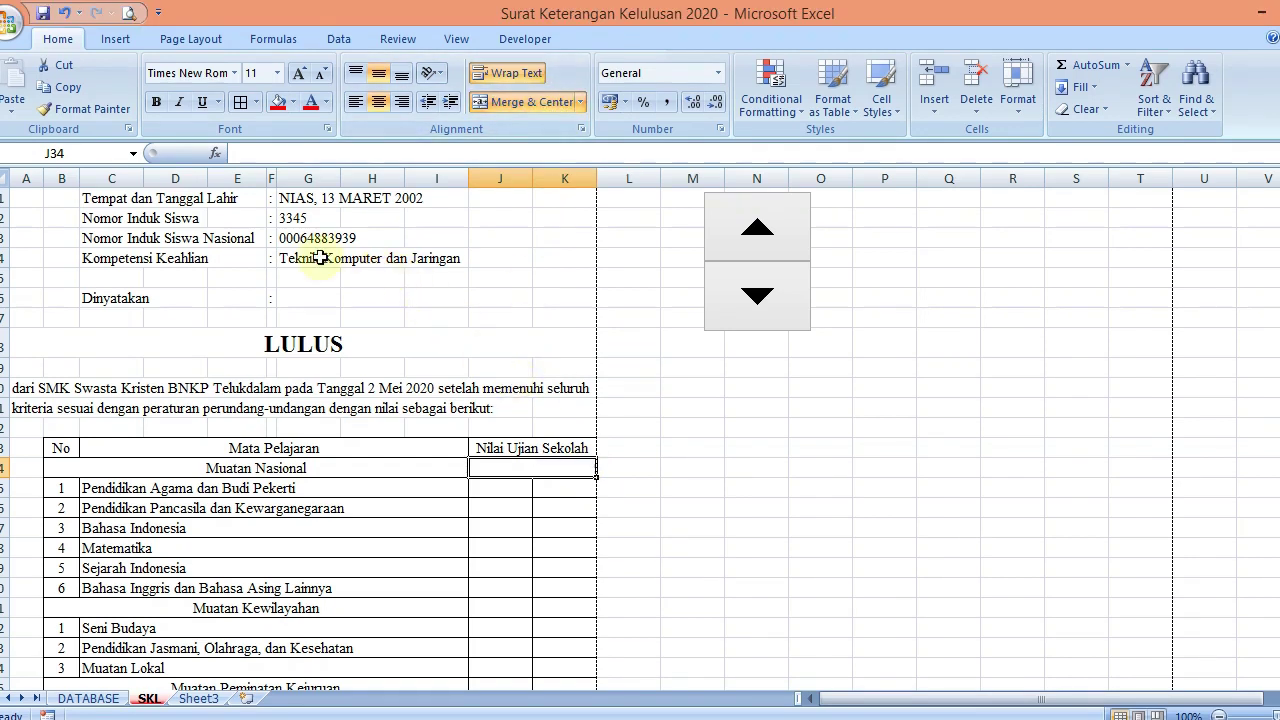
# Trial-paste the competency lookup into the merged grade cell, then clear it and cancel the copy
pyautogui.click(322, 258)
pyautogui.hotkey('ctrl', 'c')
pyautogui.click(503, 466)
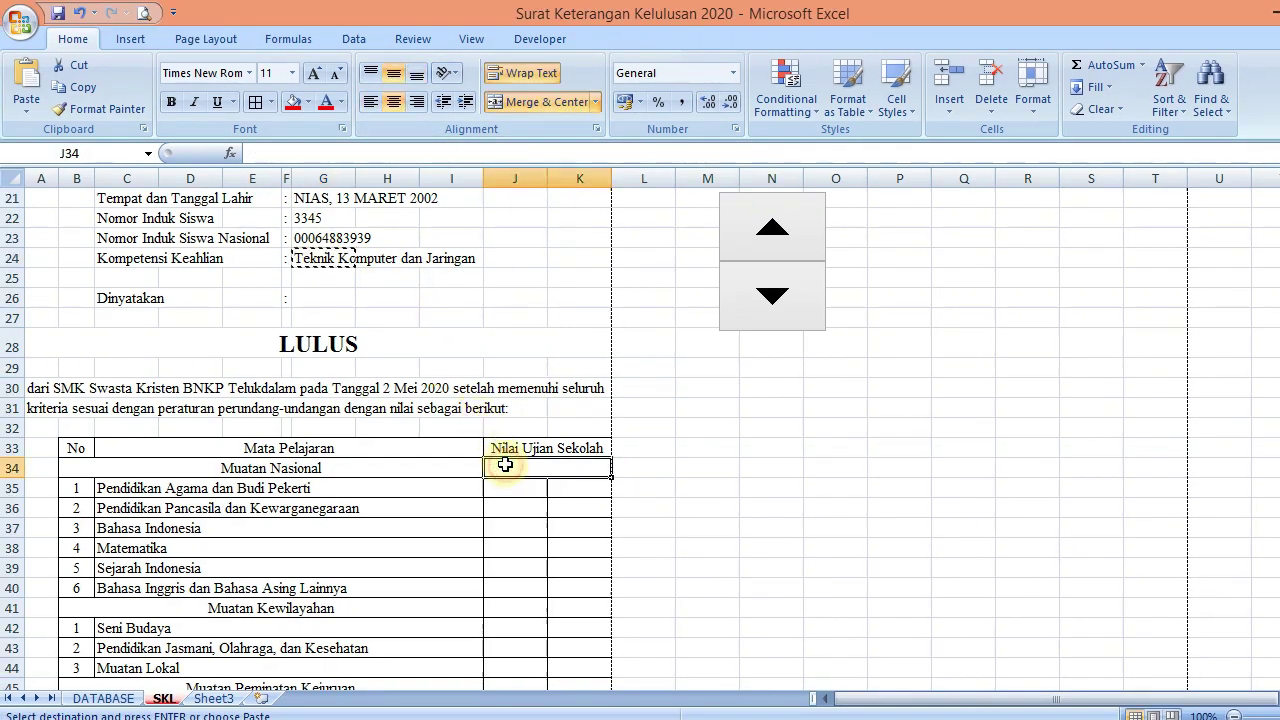
pyautogui.hotkey('ctrl', 'v')
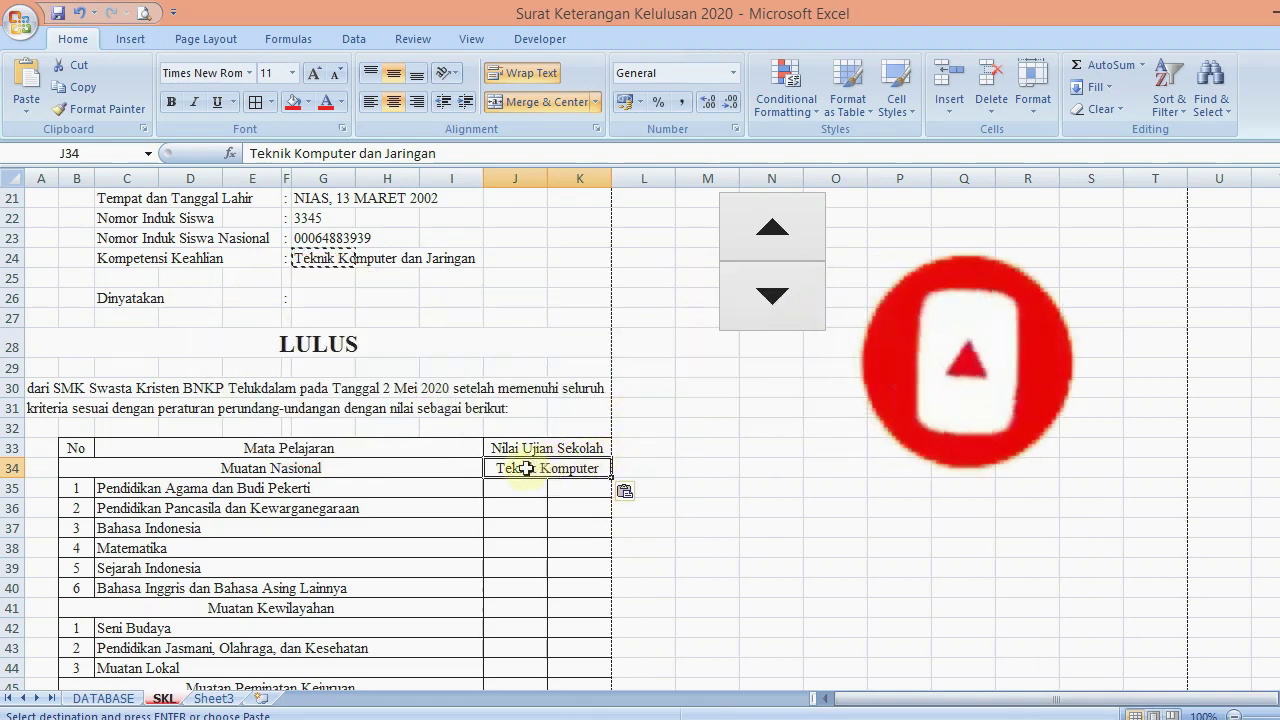
pyautogui.press('Delete')
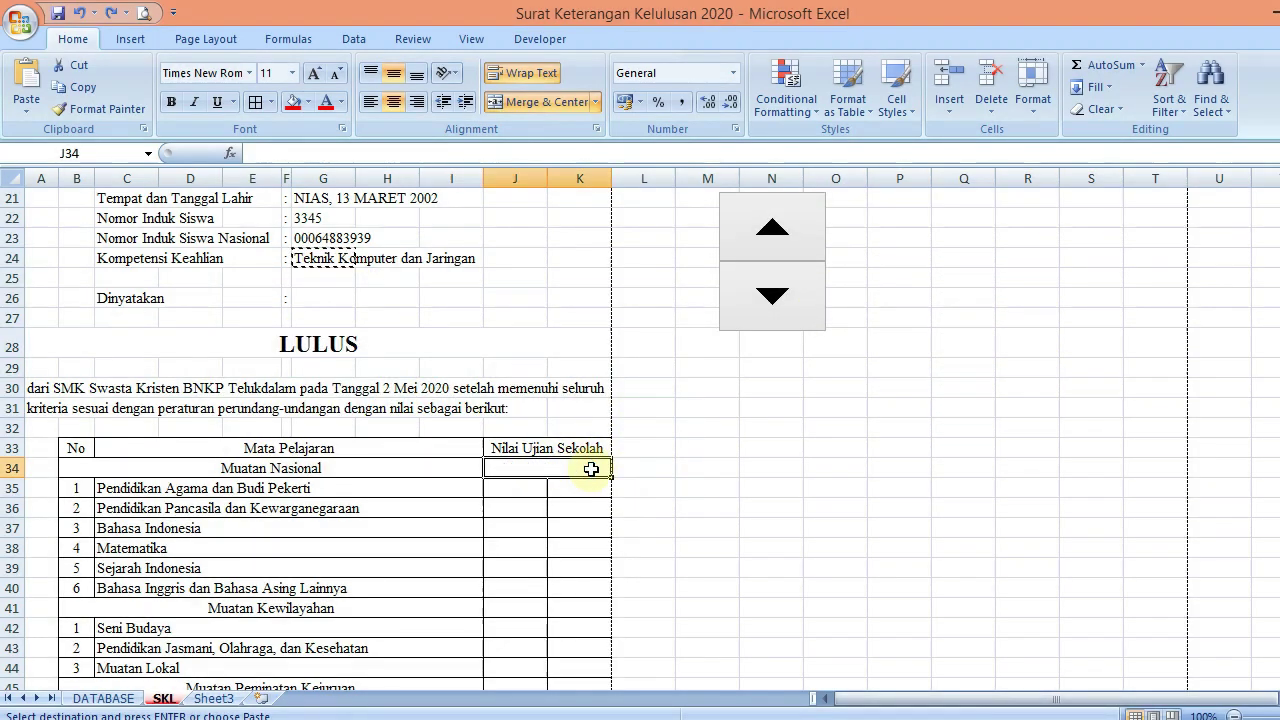
pyautogui.click(703, 455)
pyautogui.press('Escape')
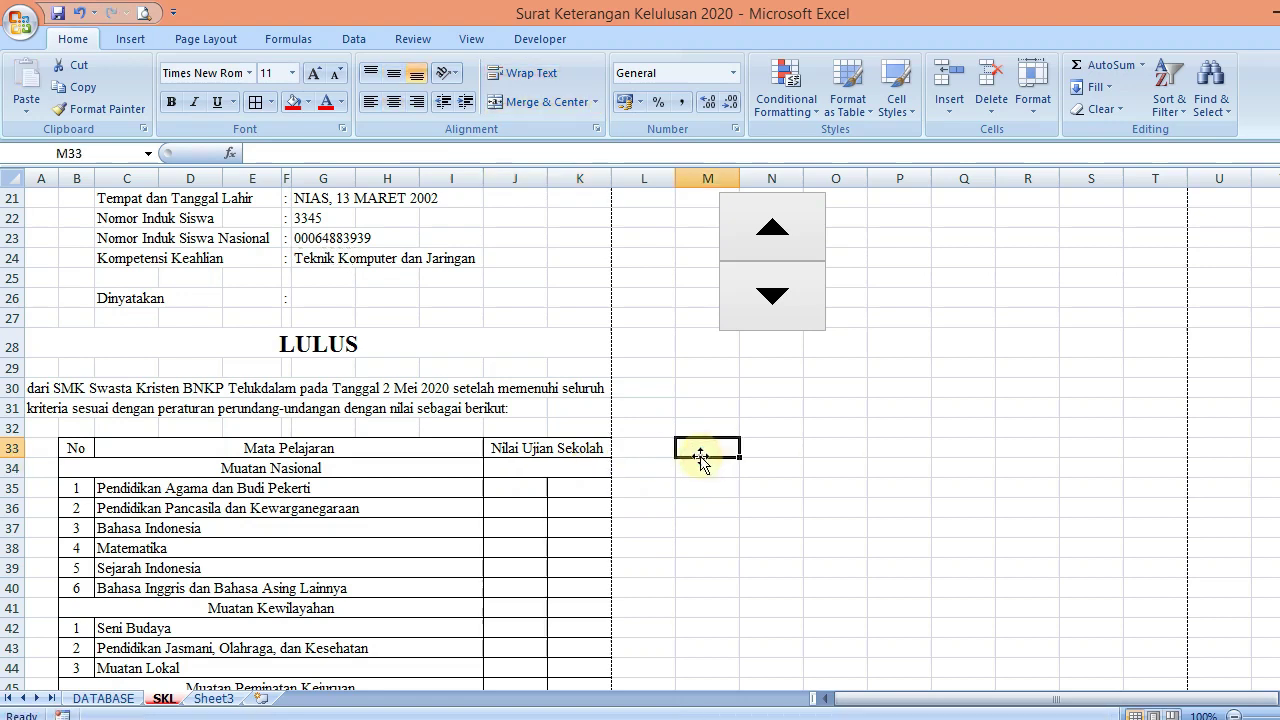
# Merge and centre the Nilai Ujian Sekolah heading across J33:K34
pyautogui.moveTo(601, 447); pyautogui.dragTo(598, 466)
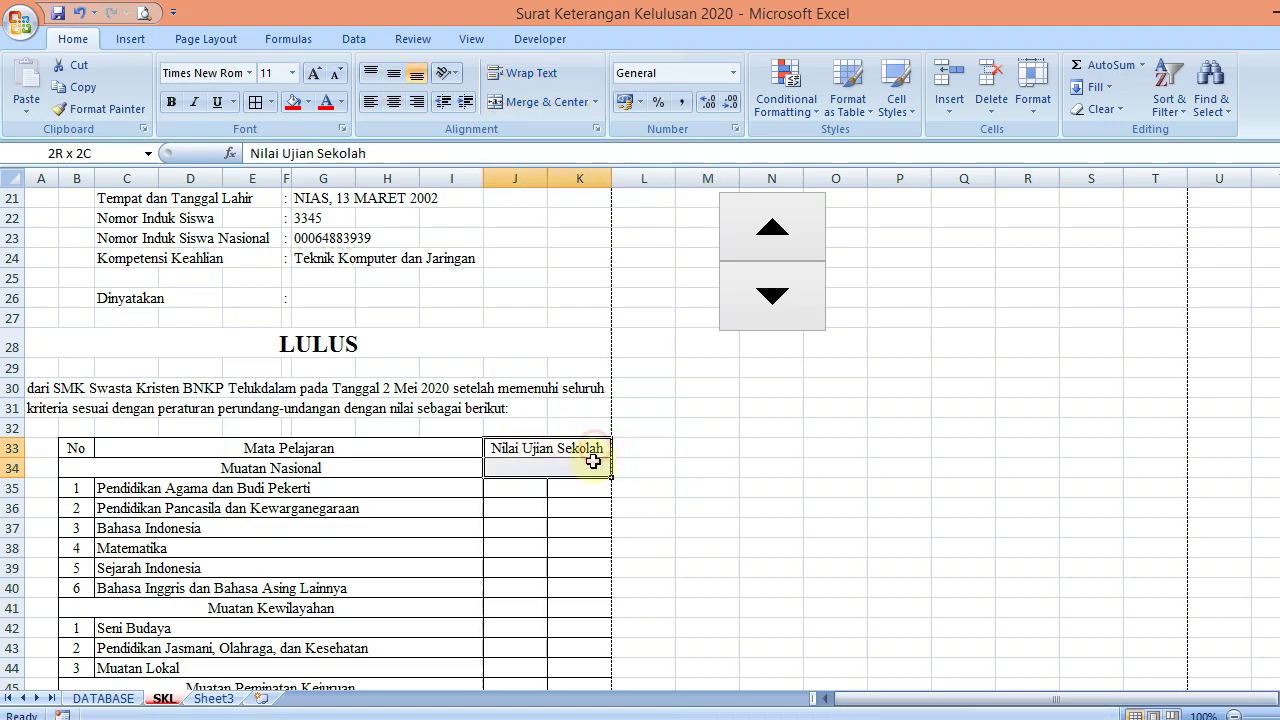
pyautogui.click(517, 104)
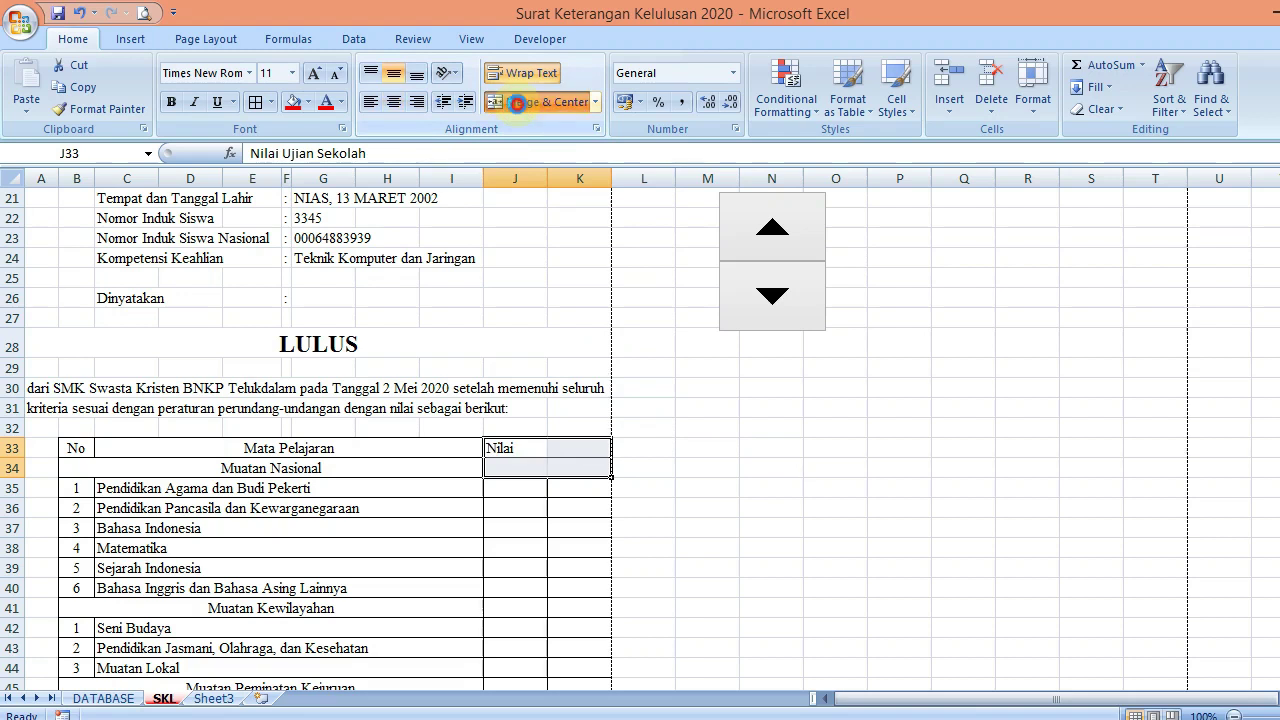
pyautogui.click(699, 474)
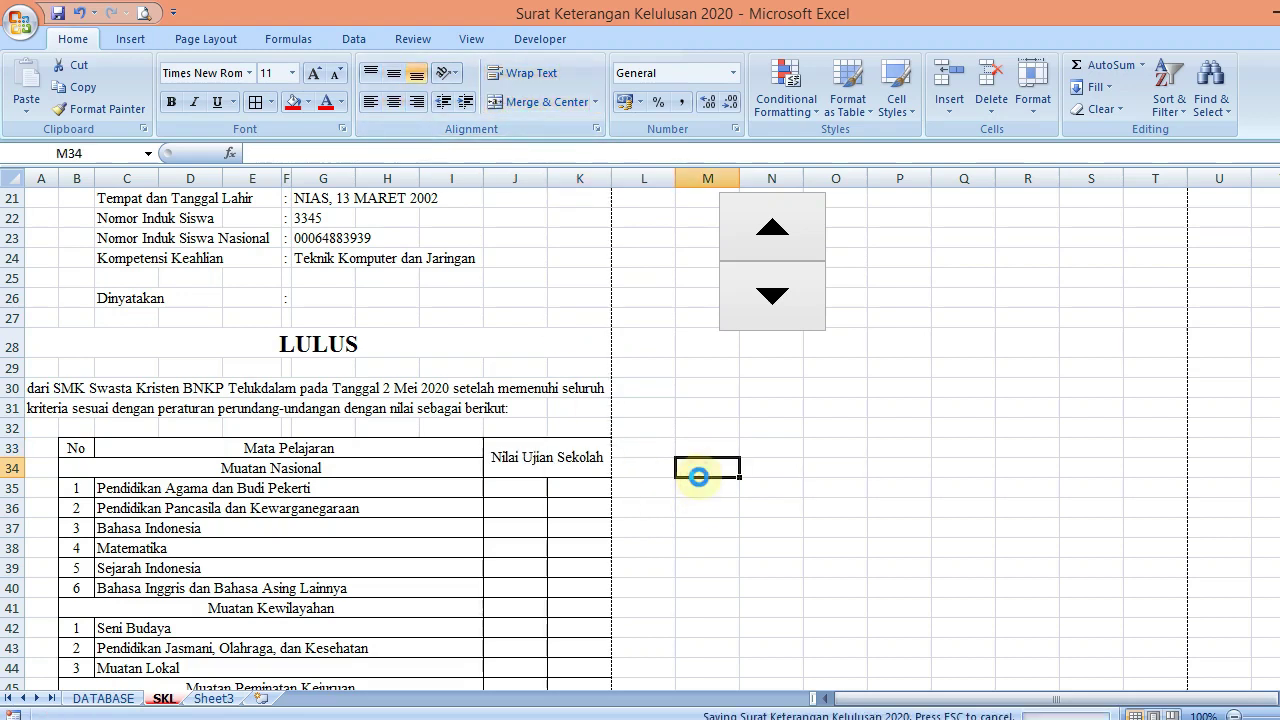
pyautogui.moveTo(1274, 425); pyautogui.dragTo(1263, 443)
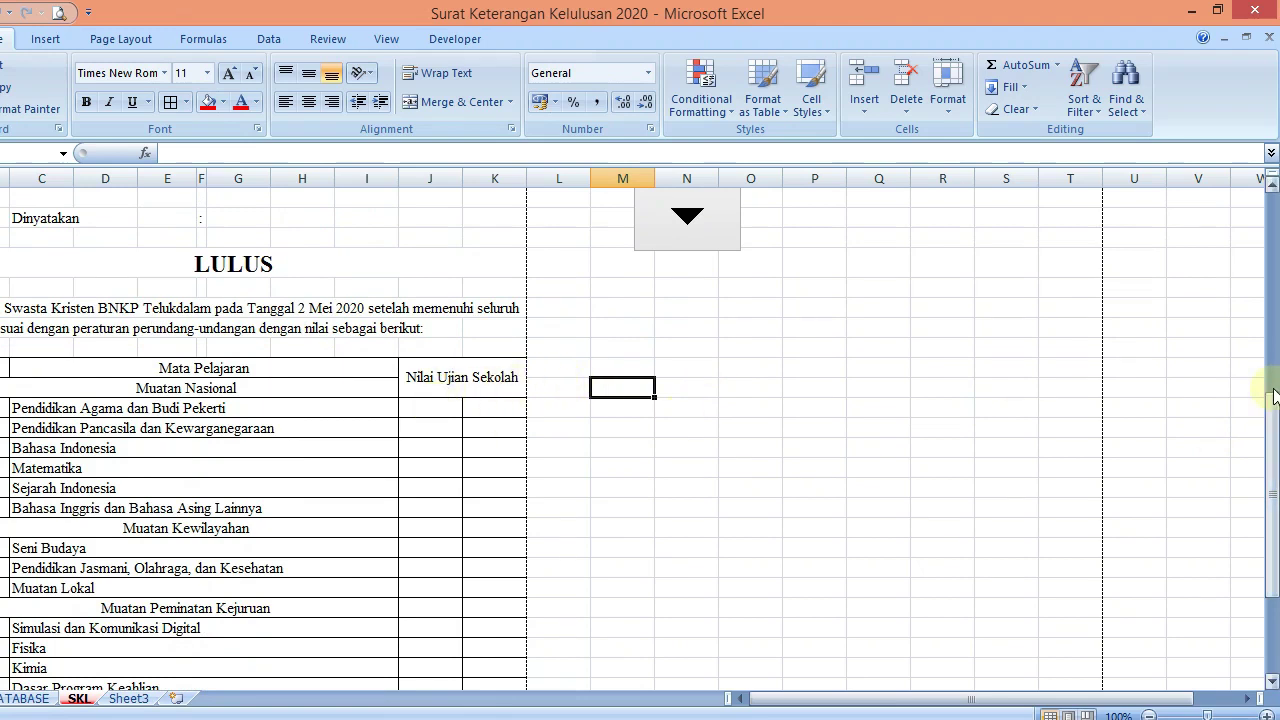
pyautogui.moveTo(1272, 392); pyautogui.dragTo(1272, 358)
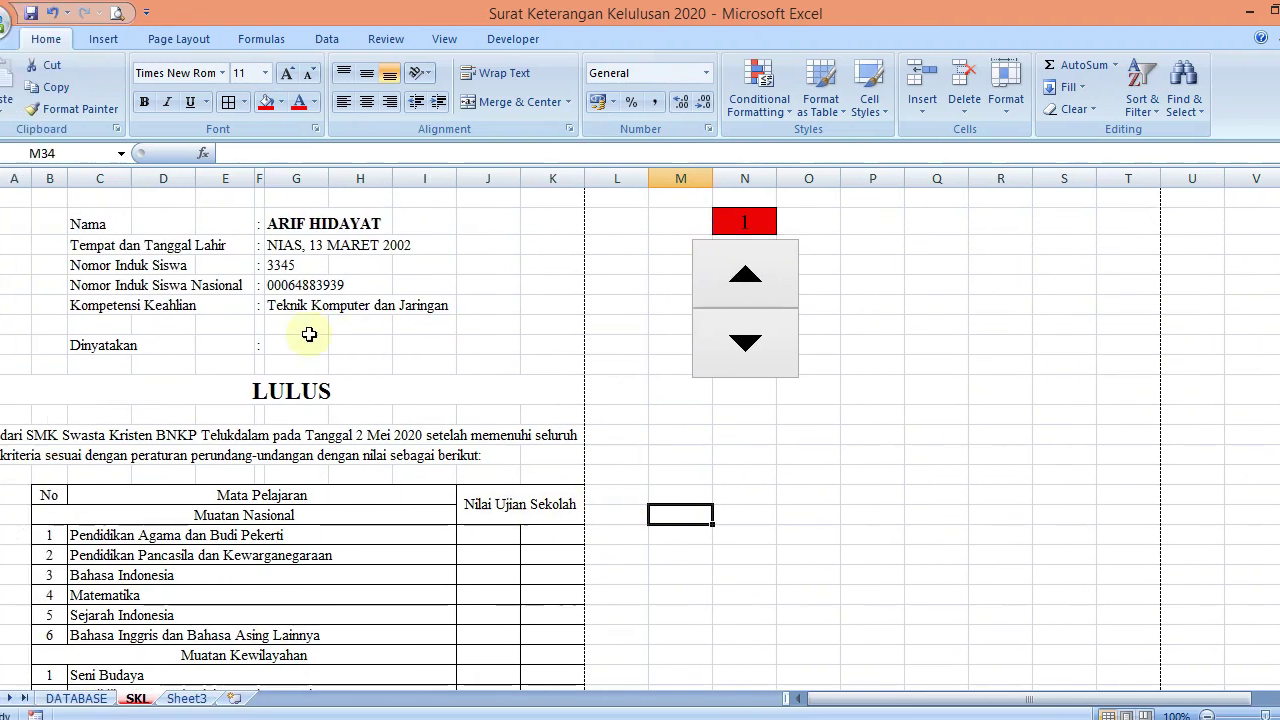
pyautogui.click(305, 308)
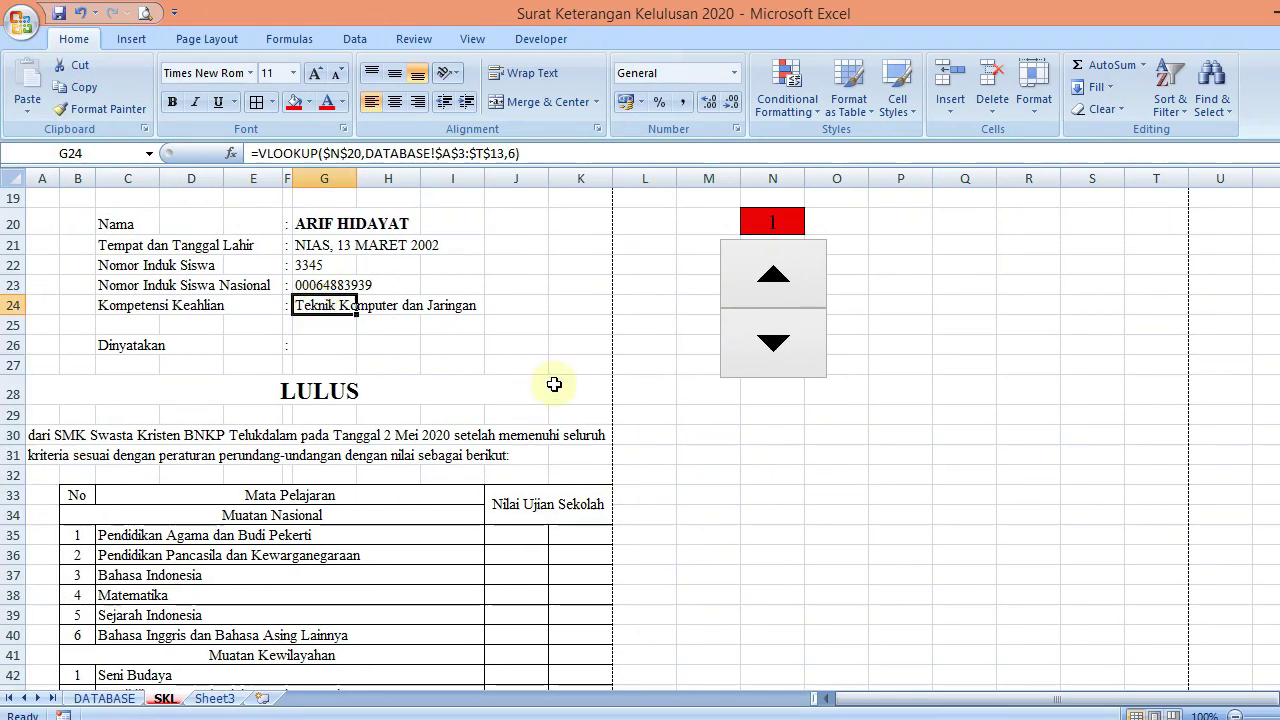
# Paste the Kompetensi Keahlian lookup formula into the first score cell J35
pyautogui.hotkey('ctrl', 'c')
pyautogui.click(525, 533)
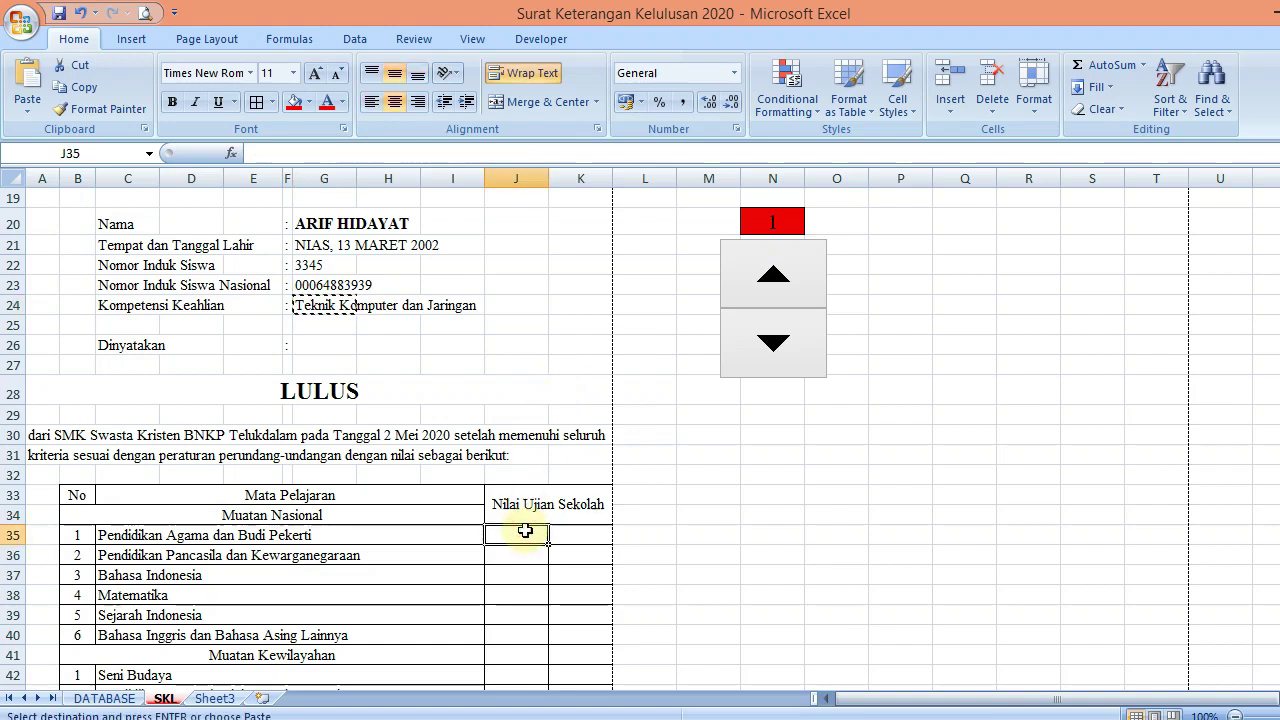
pyautogui.hotkey('ctrl', 'v')
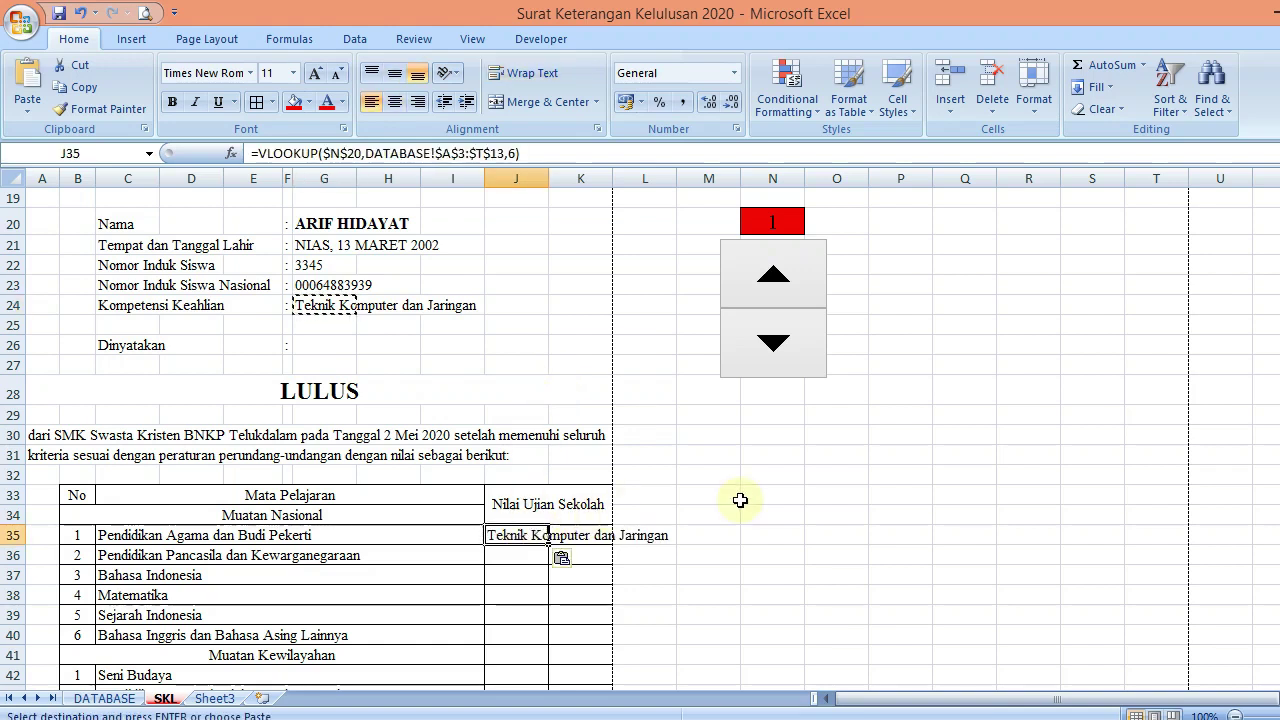
pyautogui.click(734, 497)
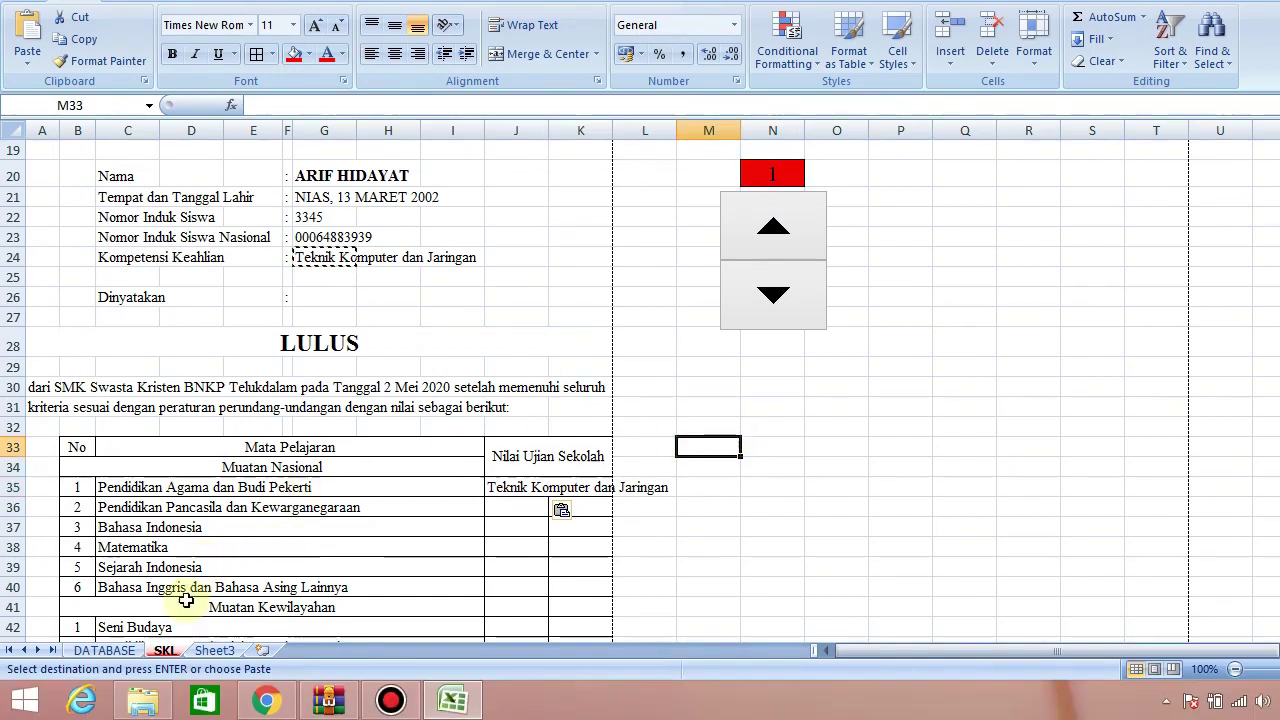
pyautogui.click(516, 487)
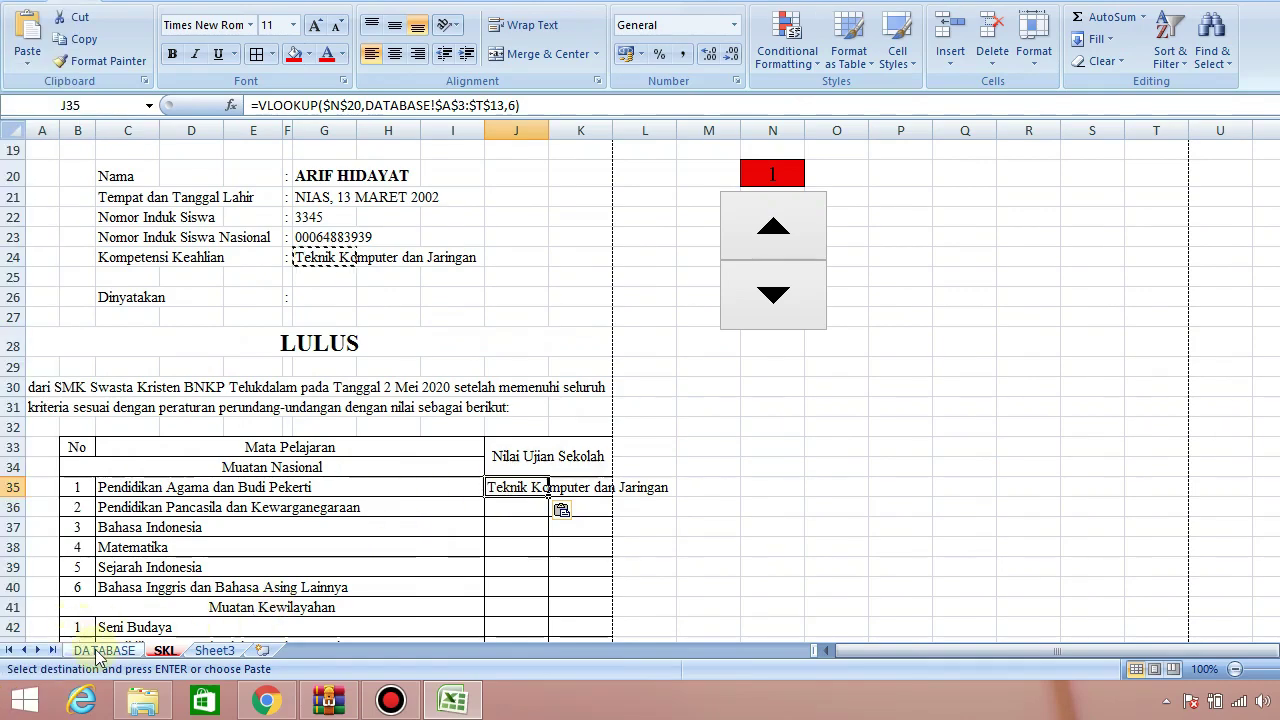
# Check DATABASE's columns and change J35's column index from 6 to 7 so it shows 80
pyautogui.click(100, 652)
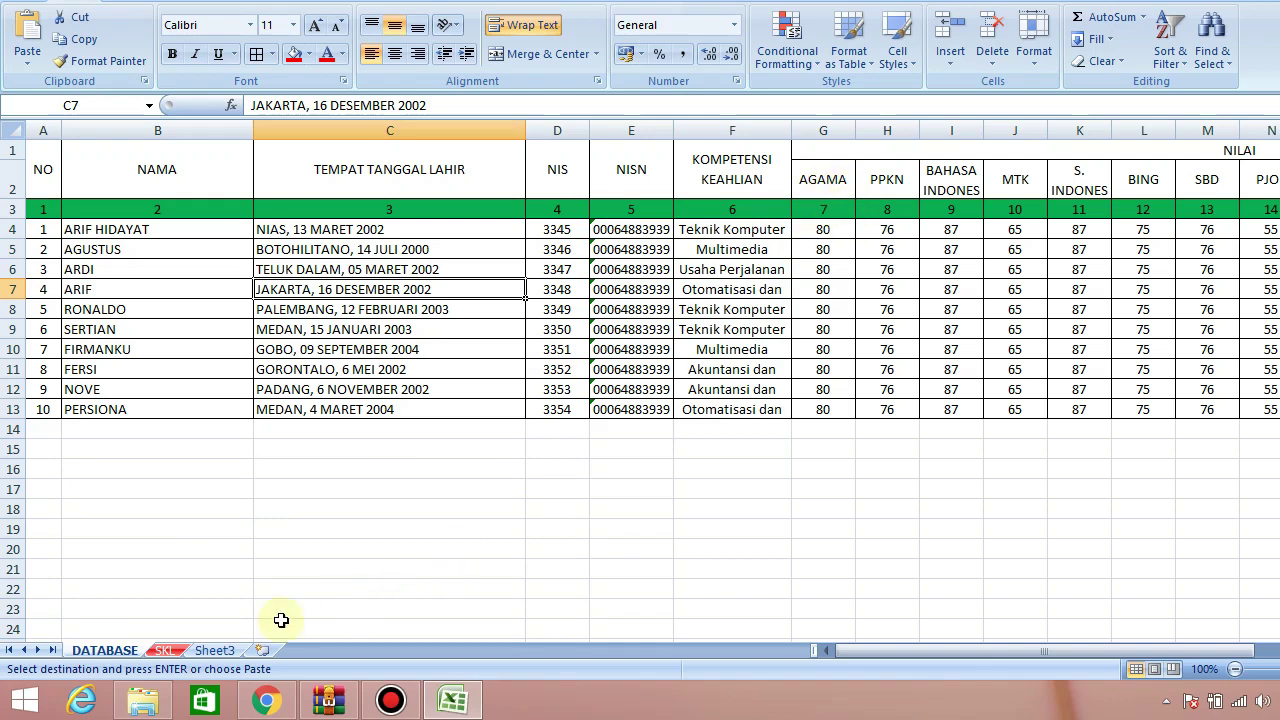
pyautogui.click(163, 651)
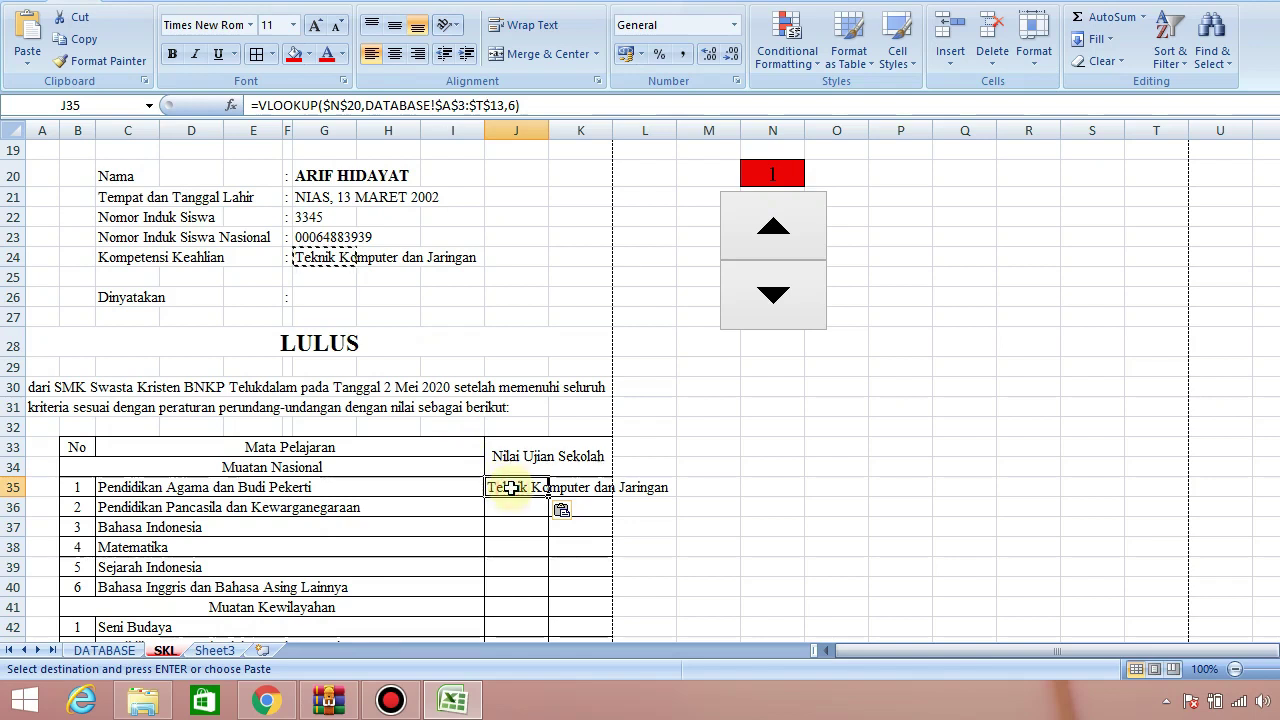
pyautogui.doubleClick(511, 487)
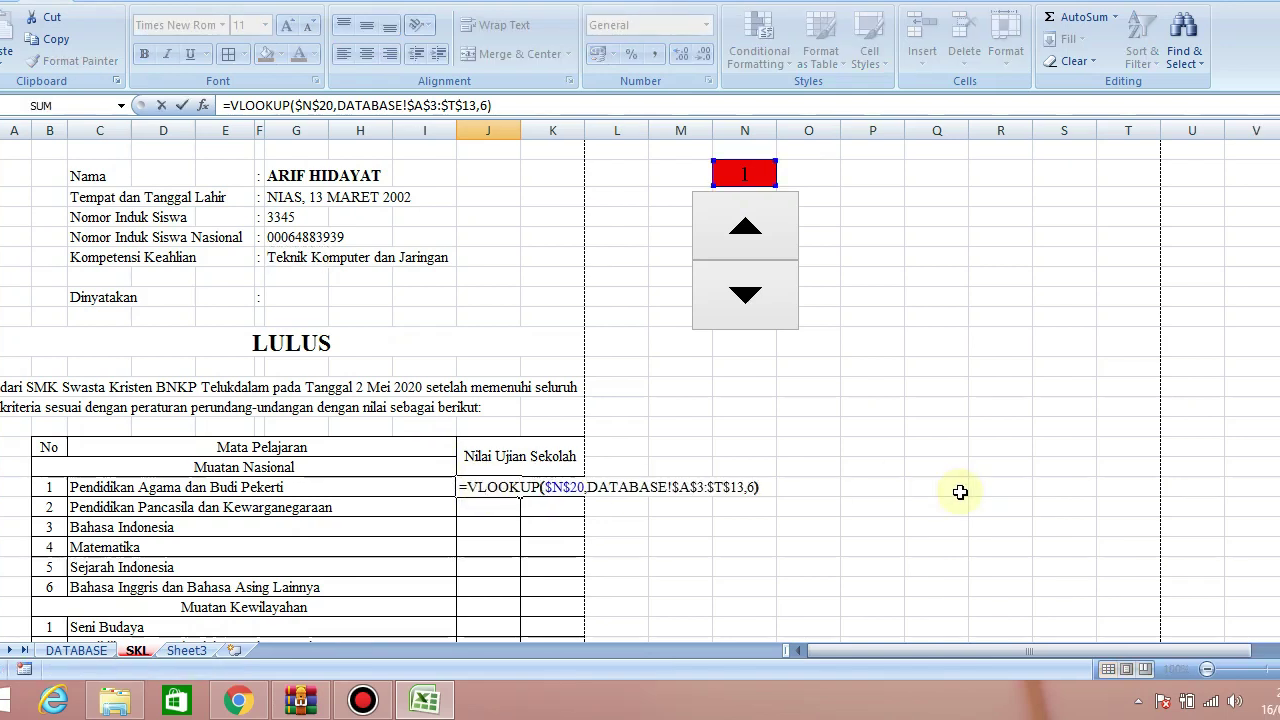
pyautogui.press('Left')
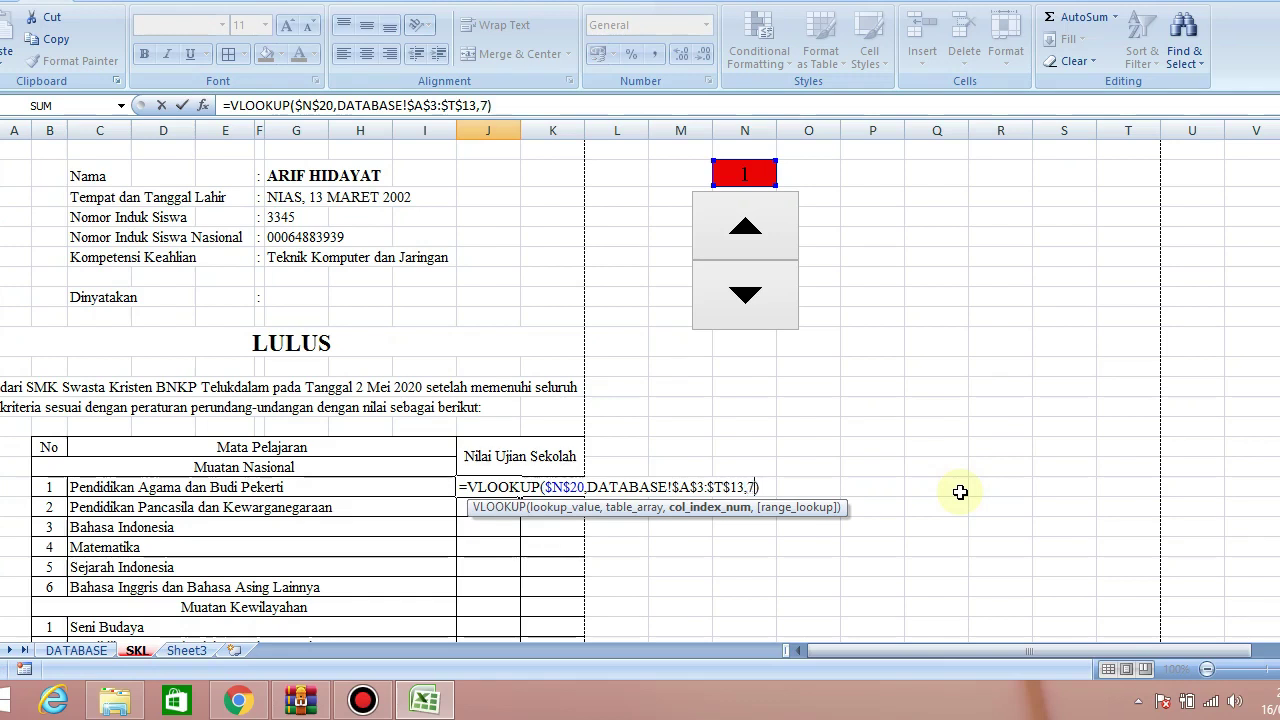
pyautogui.press('Return')
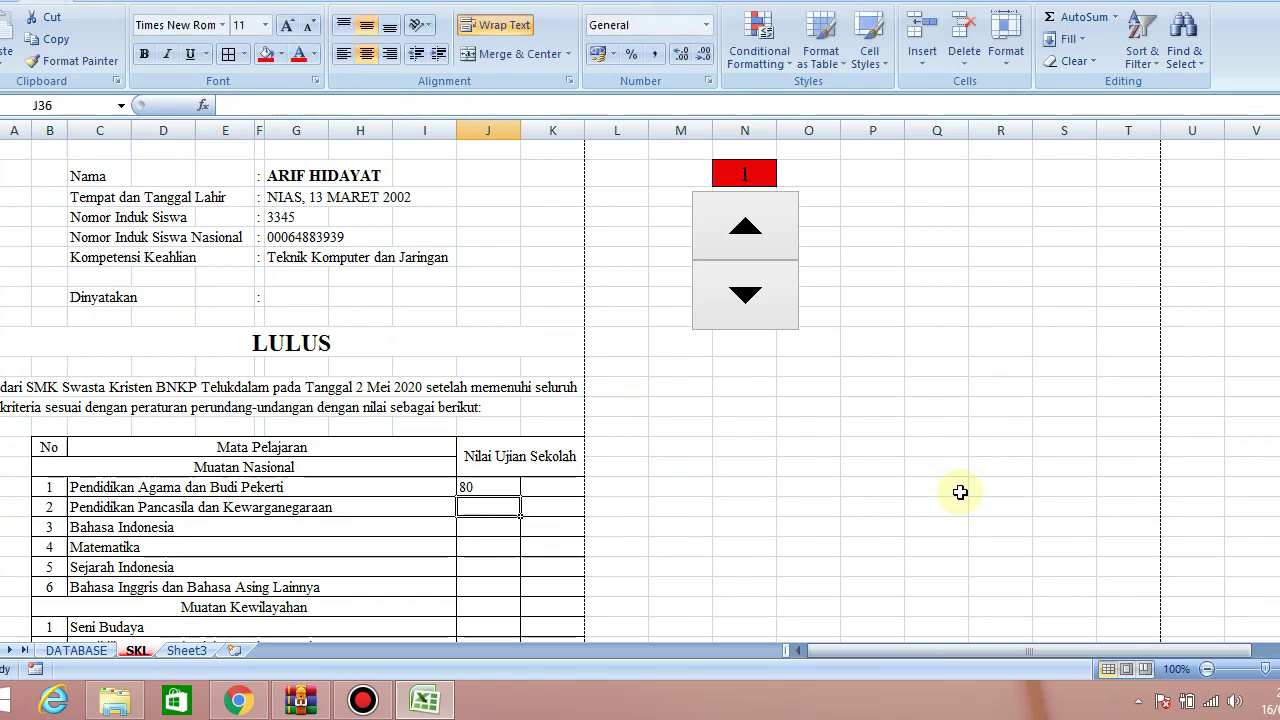
pyautogui.press('Up')
pyautogui.press('Down')
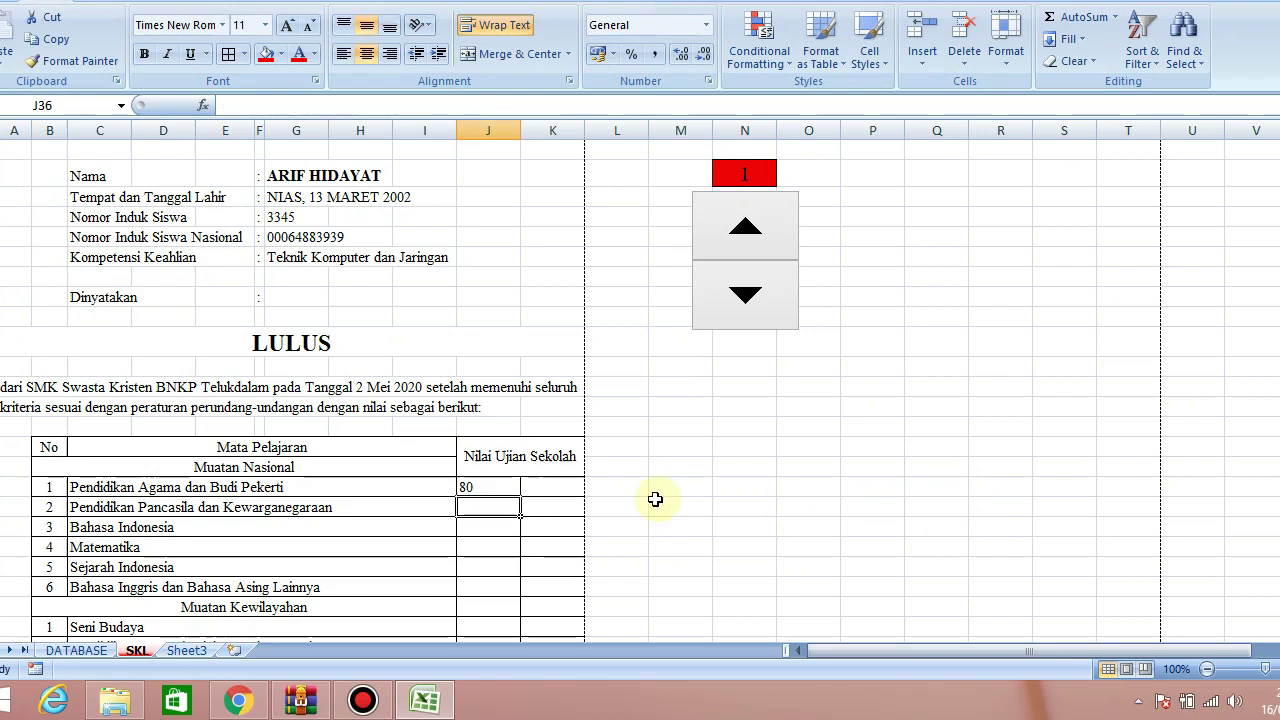
pyautogui.moveTo(509, 483); pyautogui.dragTo(524, 486)
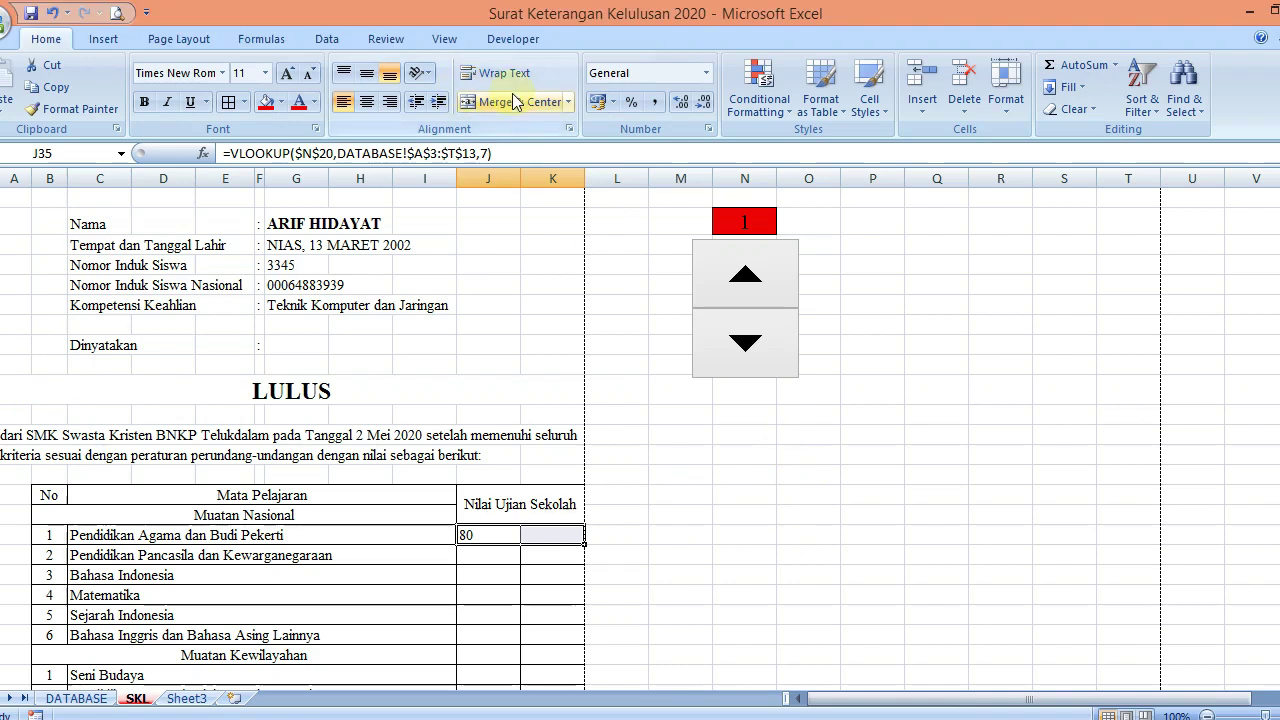
# Merge and centre the 80 score across J35:K35
pyautogui.click(512, 54)
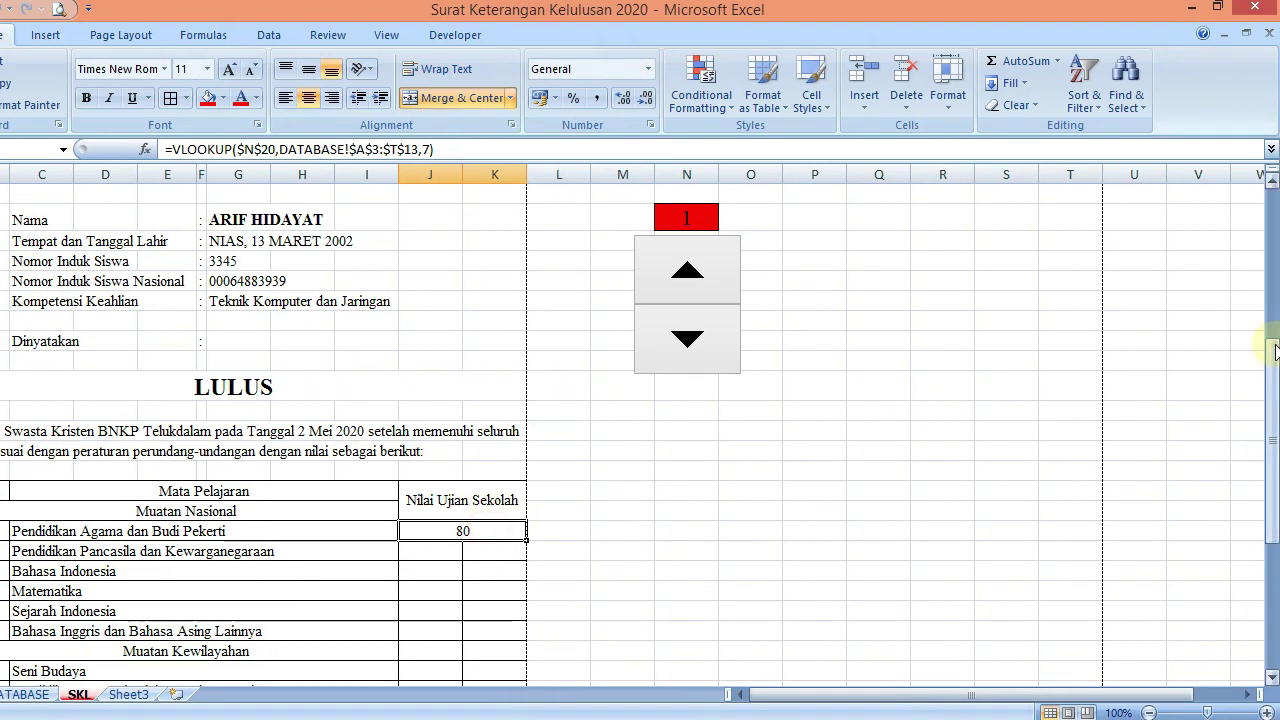
pyautogui.moveTo(1274, 353); pyautogui.dragTo(1276, 368)
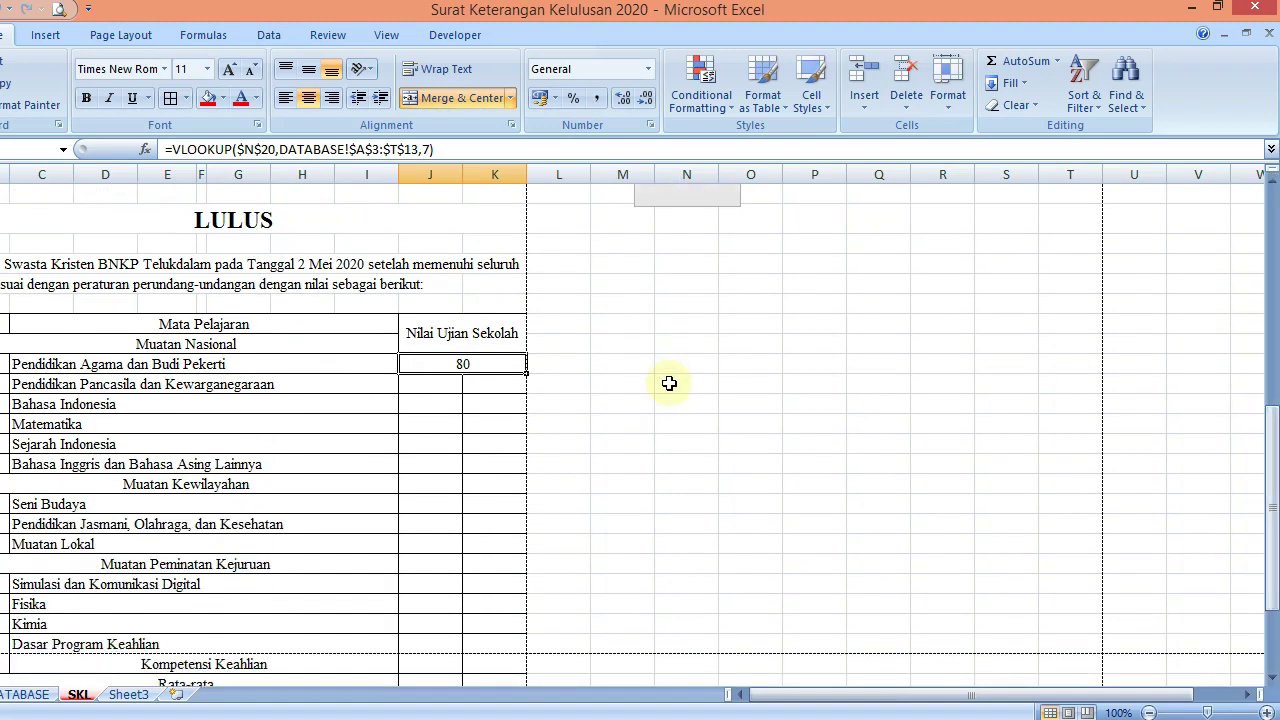
pyautogui.click(440, 385)
# Copy the Kompetensi Keahlian lookup formula in G24
pyautogui.moveTo(1263, 509); pyautogui.dragTo(1275, 452)
pyautogui.click(238, 234)
pyautogui.hotkey('ctrl', 'c')
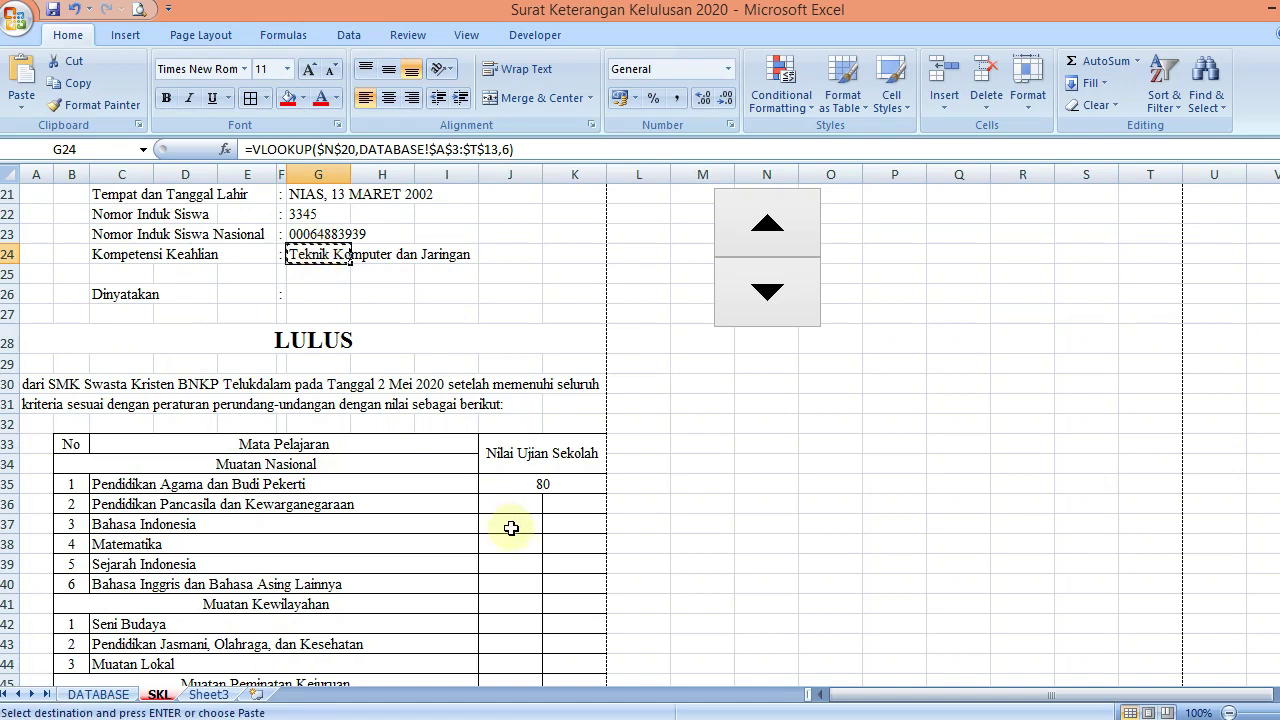
# Paste the lookup formula into J36 through Bahasa Inggris, then clear it from the Muatan Kewilayahan header row
pyautogui.click(510, 503)
pyautogui.hotkey('ctrl', 'v')
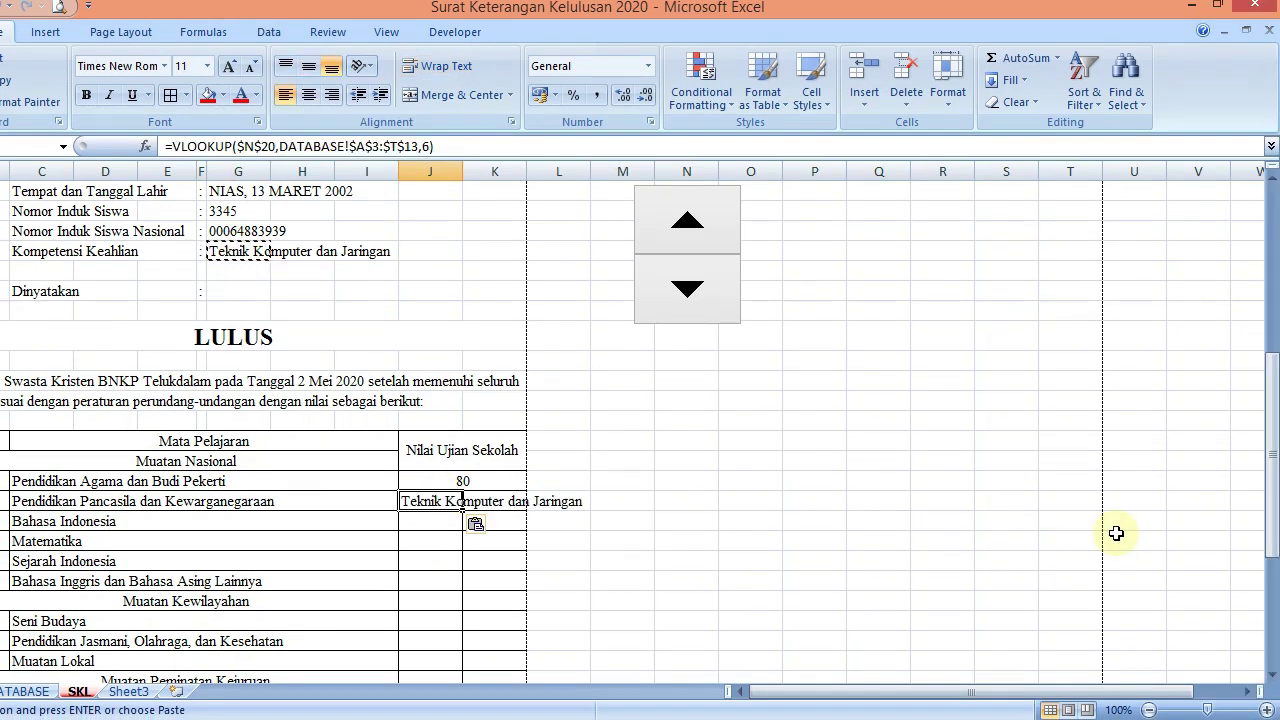
pyautogui.press('Down')
pyautogui.hotkey('ctrl', 'v')
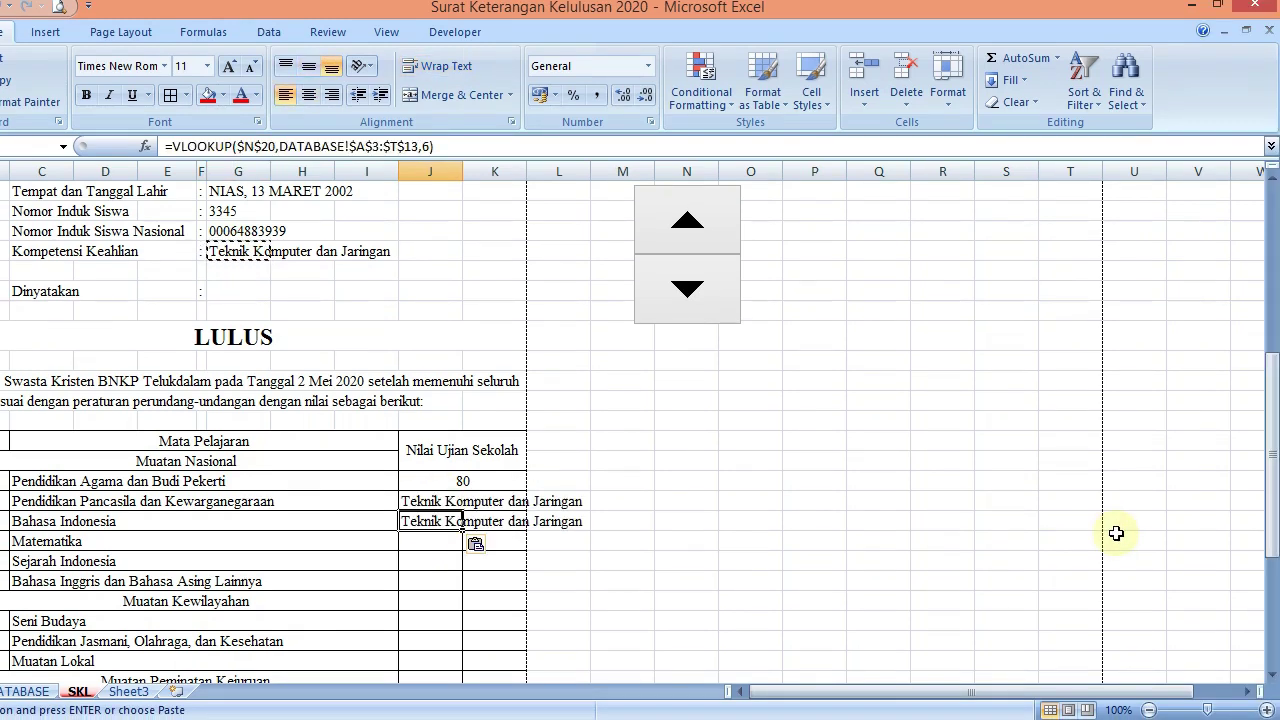
pyautogui.press('Down')
pyautogui.hotkey('ctrl', 'v')
pyautogui.press('Down')
pyautogui.hotkey('ctrl', 'v')
pyautogui.press('Down')
pyautogui.hotkey('ctrl', 'v')
pyautogui.press('Down')
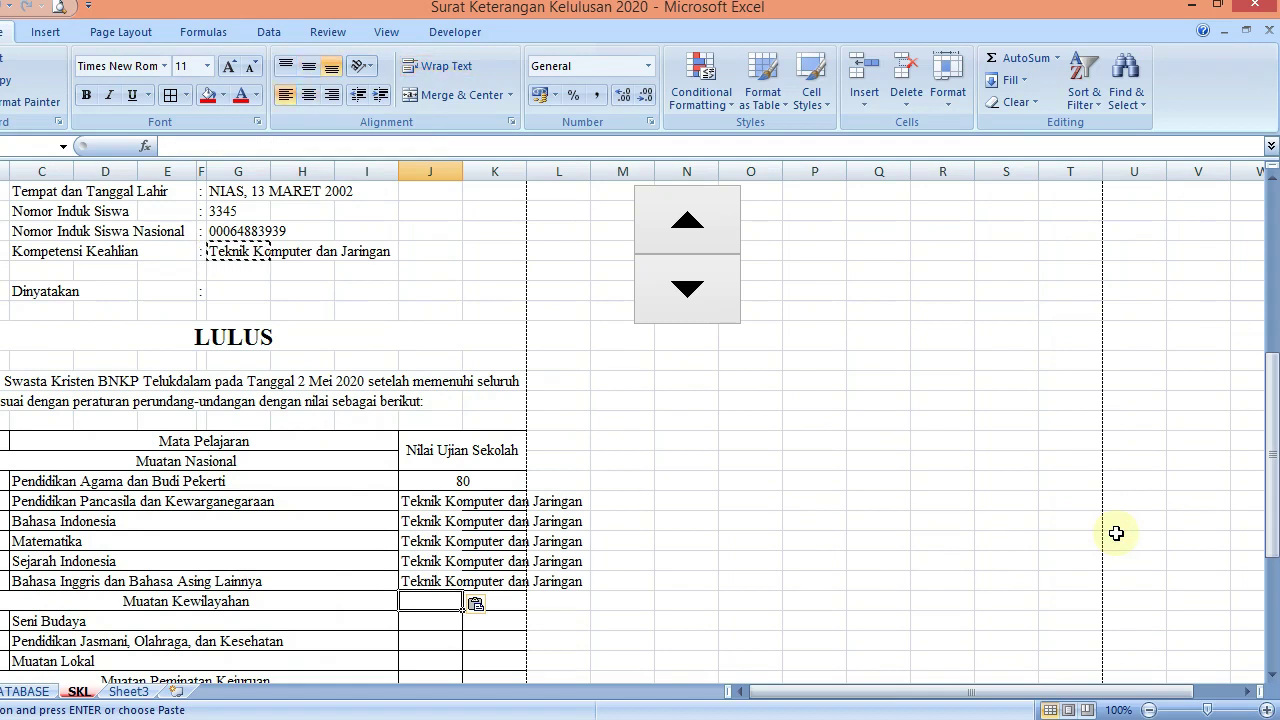
pyautogui.hotkey('ctrl', 'v')
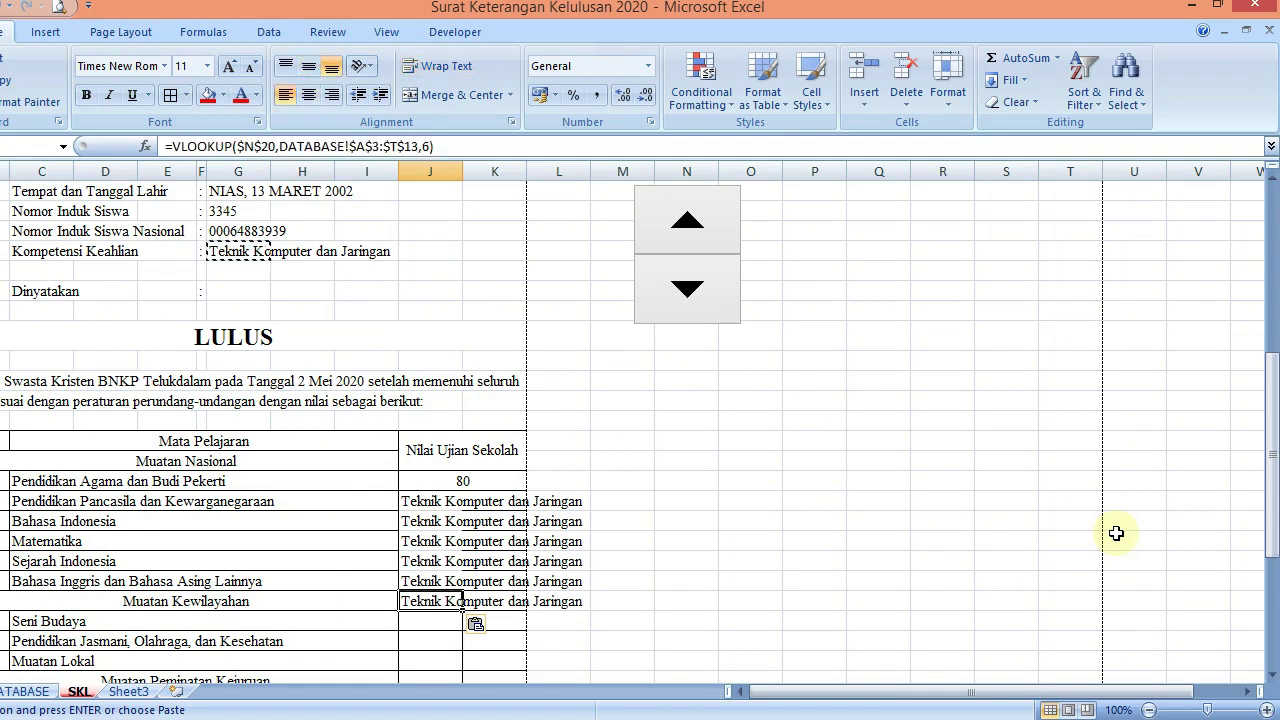
pyautogui.press('Delete')
# Paste the lookup into the Seni Budaya, Pendidikan Jasmani and Muatan Lokal score cells
pyautogui.press('Down')
pyautogui.hotkey('ctrl', 'v')
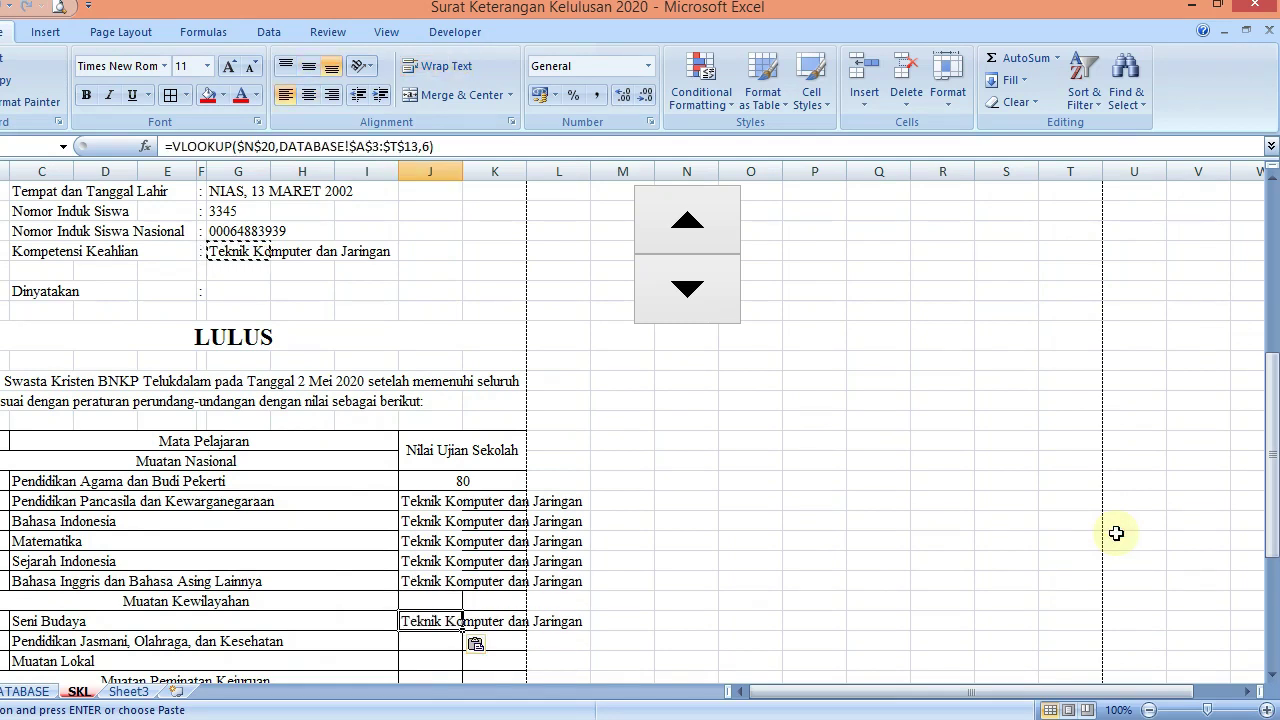
pyautogui.press('Down')
pyautogui.hotkey('ctrl', 'v')
pyautogui.press('Down')
pyautogui.hotkey('ctrl', 'v')
# Paste the lookup into the Simulasi dan Komunikasi Digital, Fisika, Kimia, Dasar Program Keahlian and Kompetensi Keahlian rows
pyautogui.press('Down')
pyautogui.press('Down')
pyautogui.press('Down')
pyautogui.press('Down')
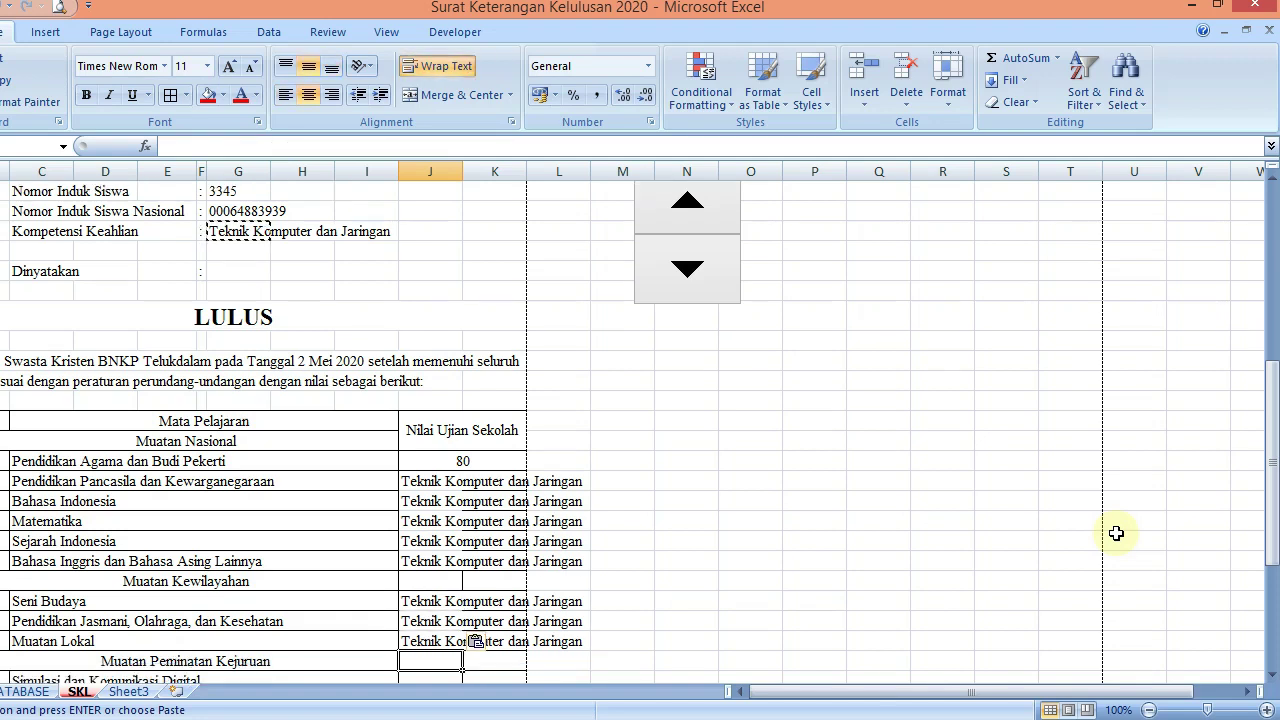
pyautogui.hotkey('ctrl', 'v')
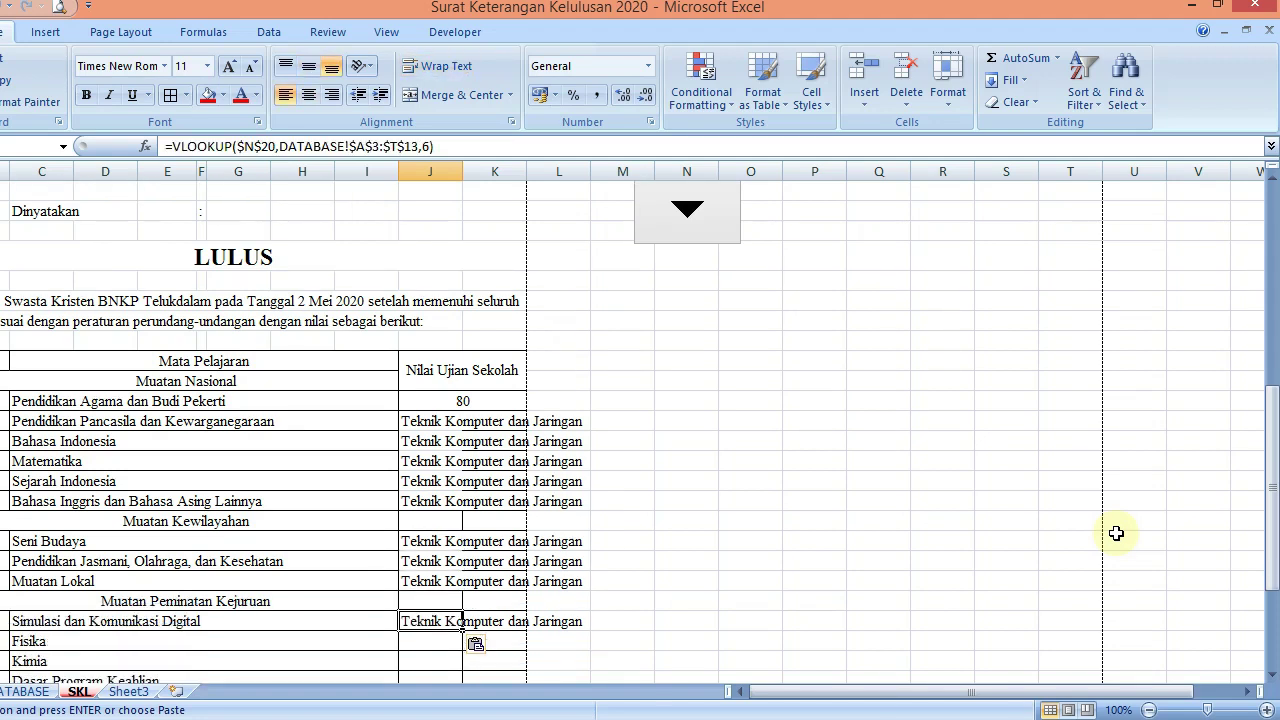
pyautogui.press('Down')
pyautogui.hotkey('ctrl', 'v')
pyautogui.press('Down')
pyautogui.hotkey('ctrl', 'v')
pyautogui.press('Down')
pyautogui.press('Down')
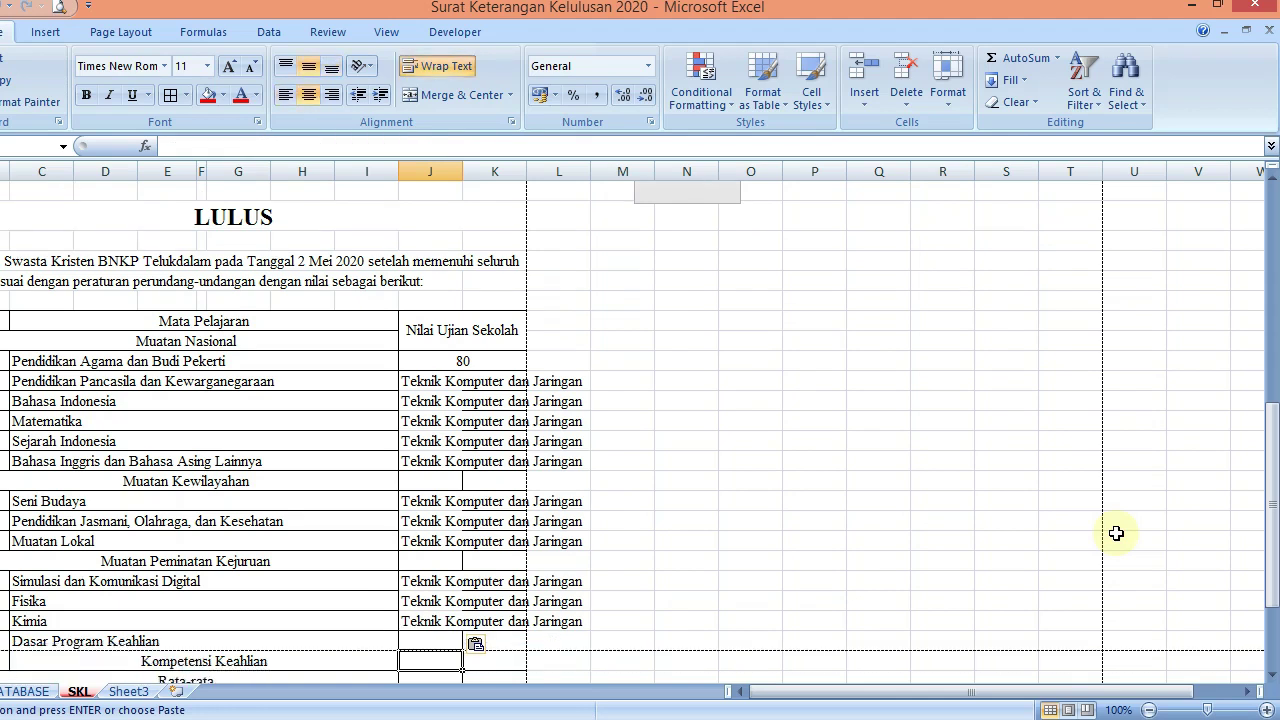
pyautogui.hotkey('ctrl', 'v')
pyautogui.press('Down')
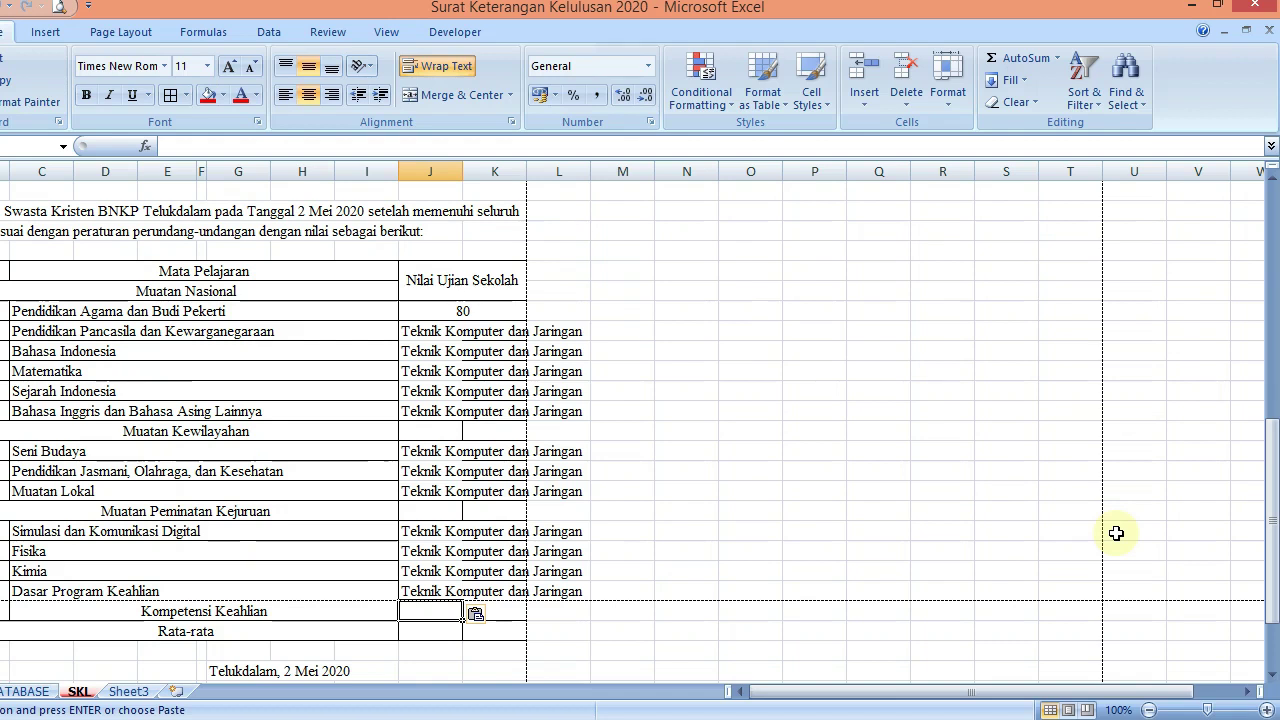
pyautogui.hotkey('ctrl', 'v')
pyautogui.press('Down')
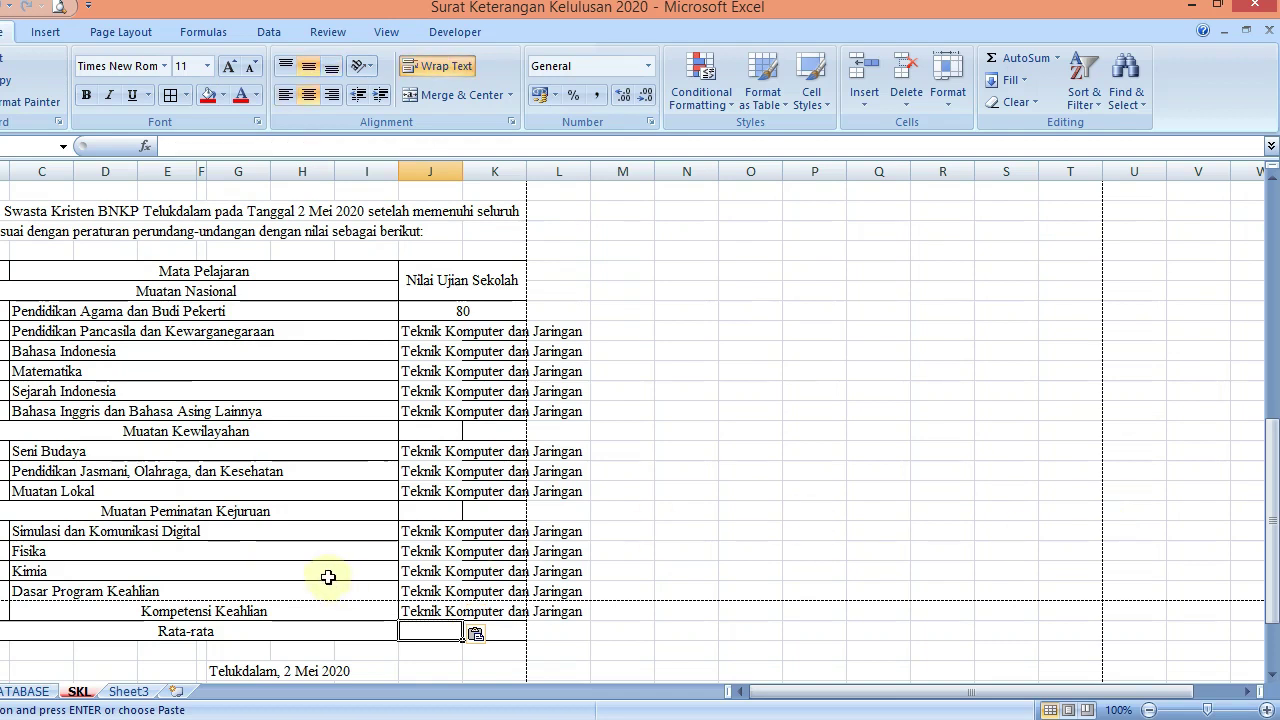
pyautogui.click(332, 611)
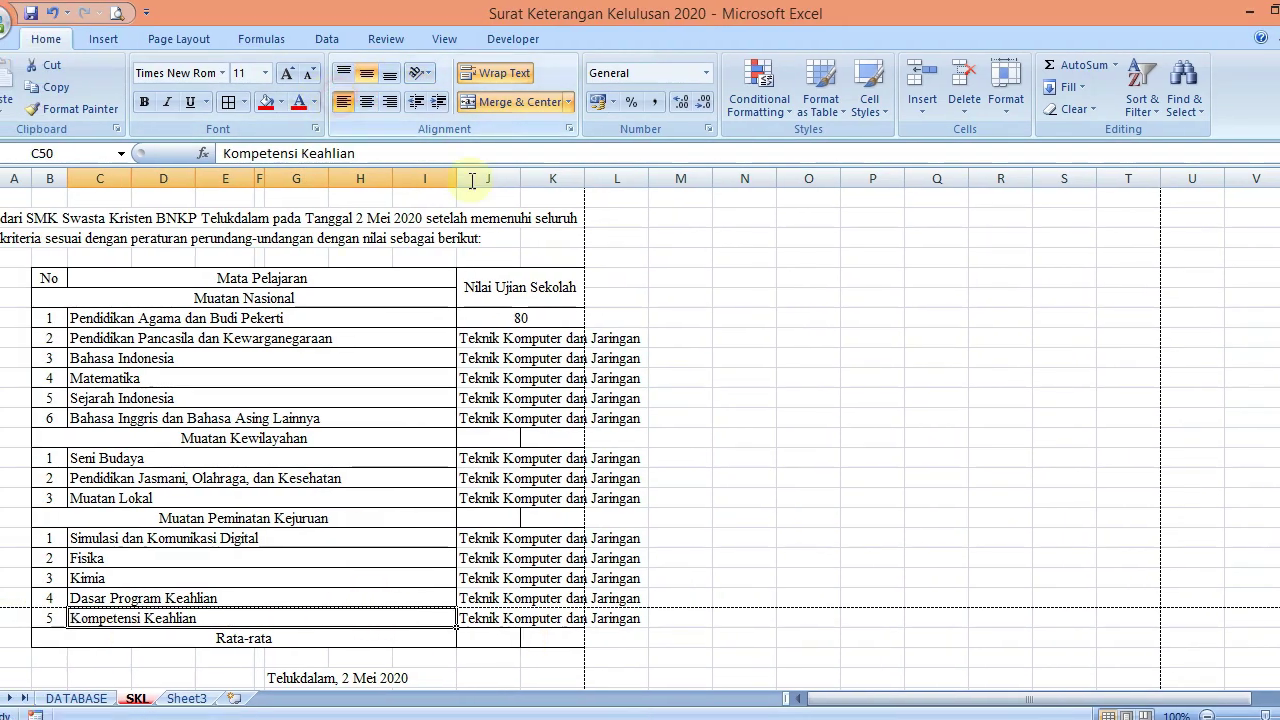
pyautogui.click(676, 341)
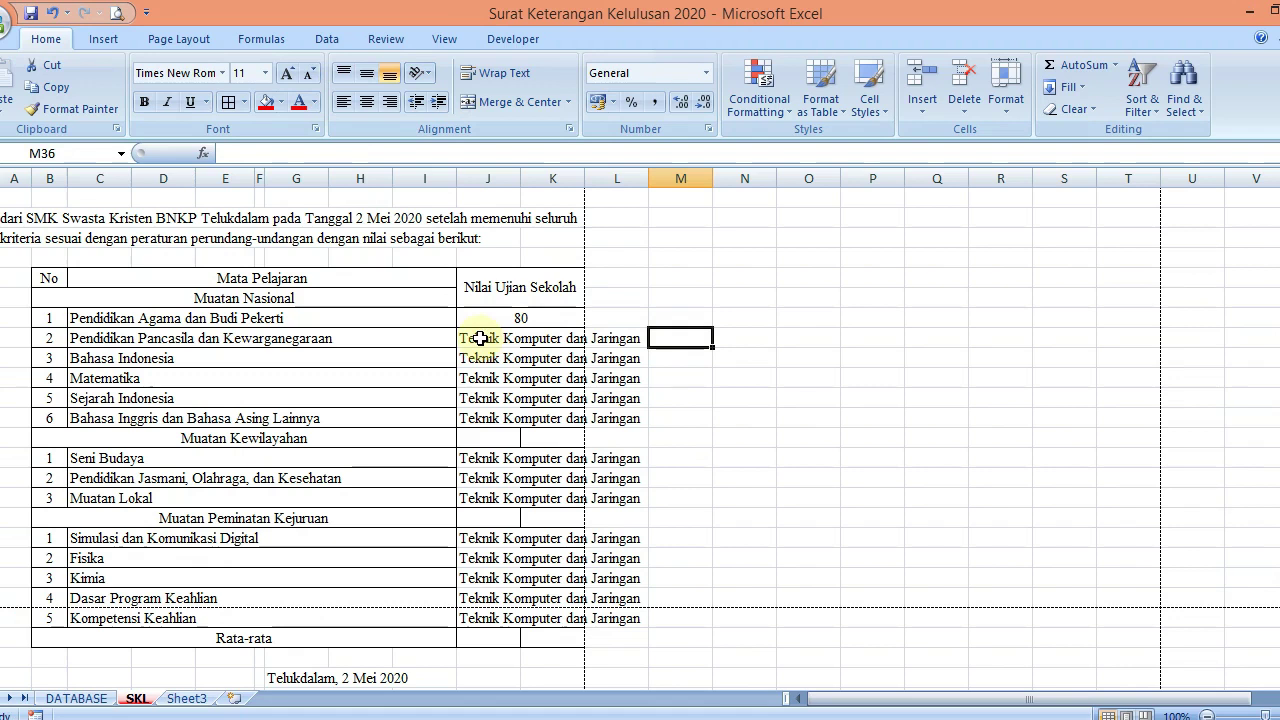
# Merge and centre the J:K score cells for the general subject rows 36 to 44
pyautogui.moveTo(480, 338); pyautogui.dragTo(548, 394)
pyautogui.click(490, 97)
pyautogui.click(512, 103)
pyautogui.click(488, 100)
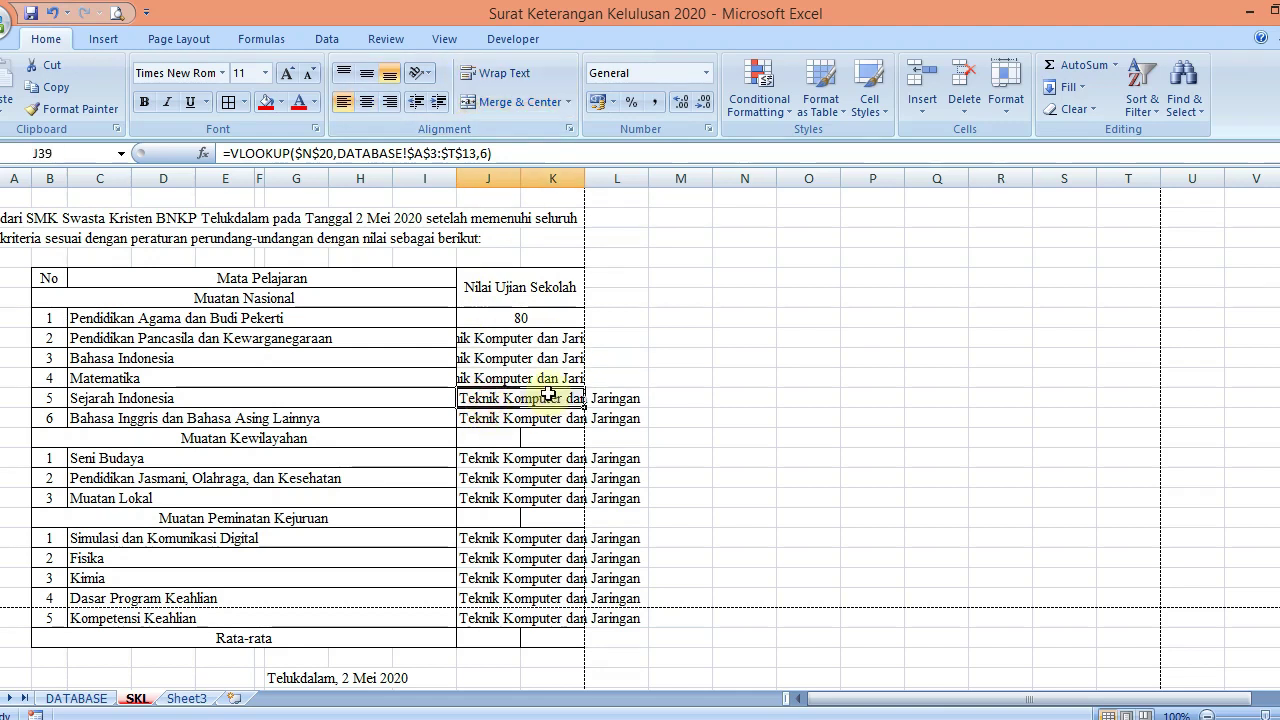
pyautogui.click(512, 102)
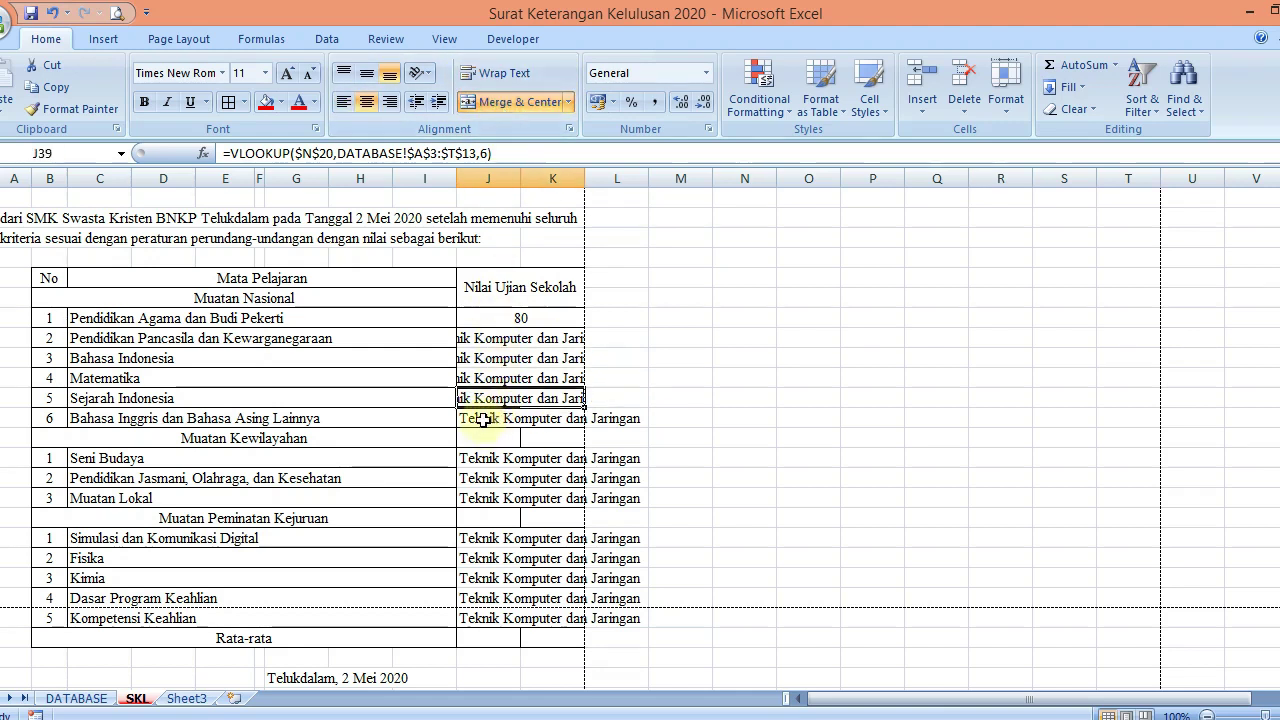
pyautogui.moveTo(483, 420); pyautogui.dragTo(540, 420)
pyautogui.click(505, 102)
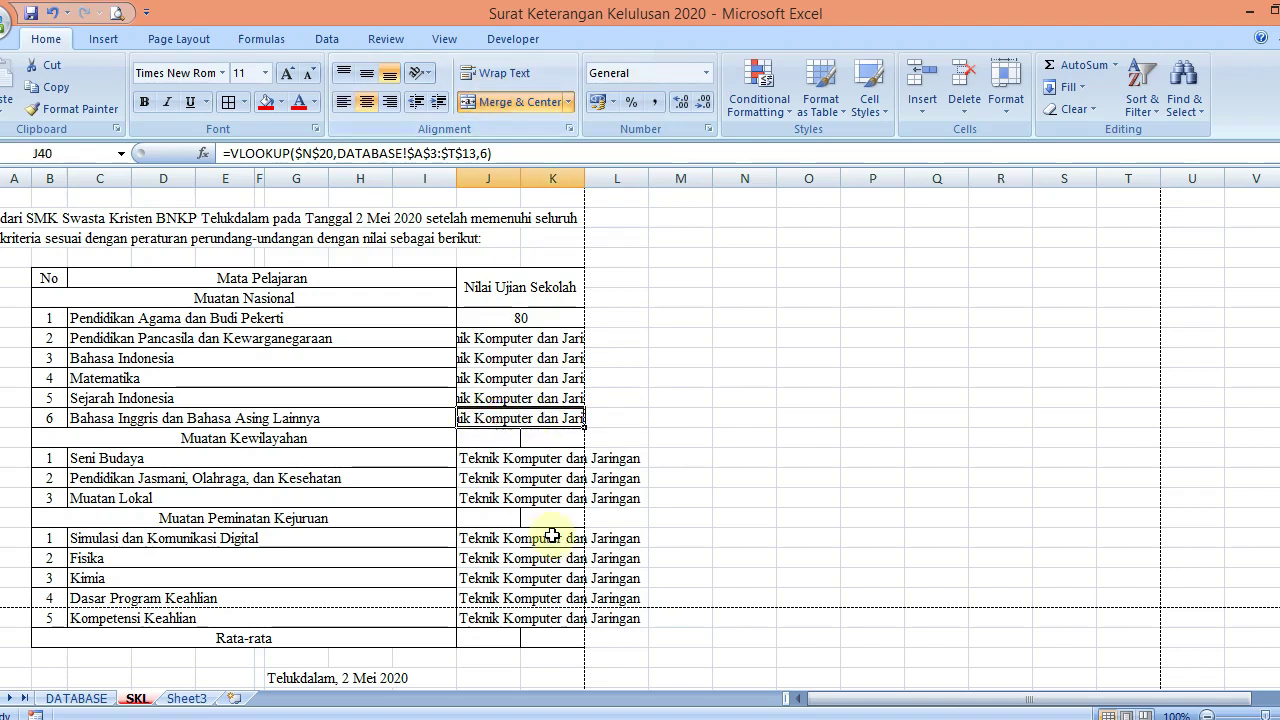
pyautogui.moveTo(491, 458); pyautogui.dragTo(552, 460)
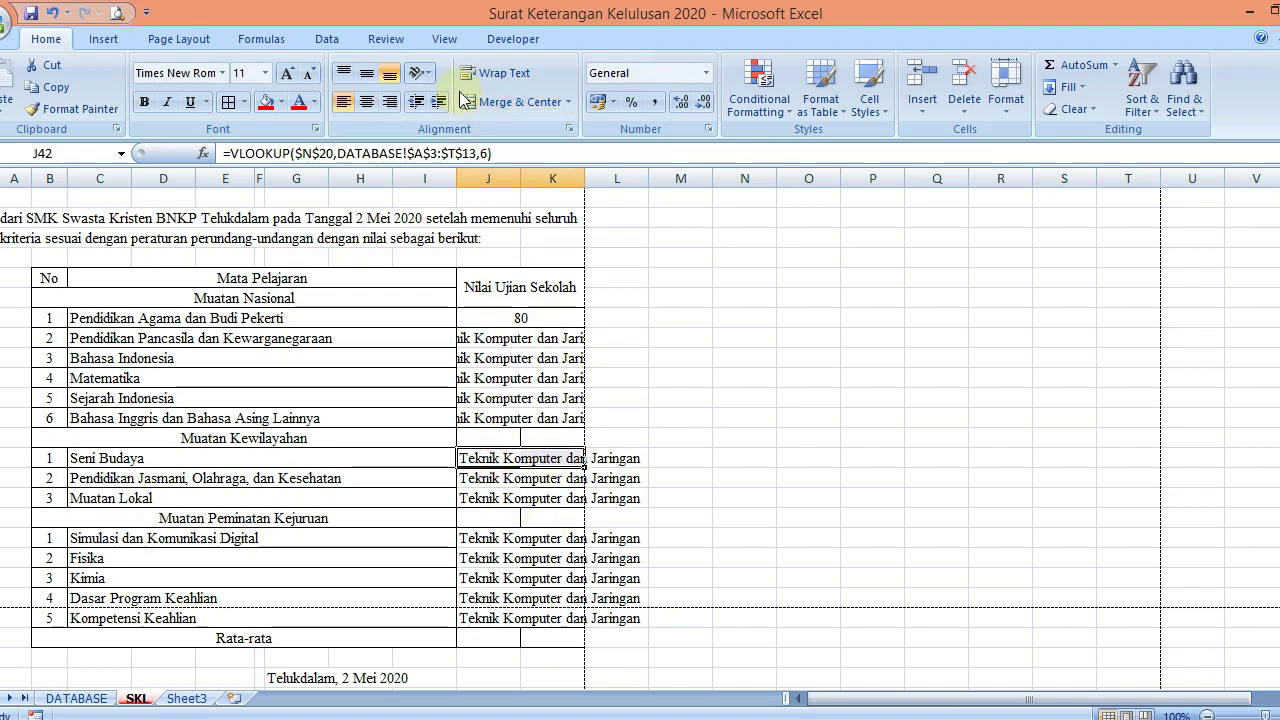
pyautogui.click(466, 102)
pyautogui.moveTo(473, 478); pyautogui.dragTo(522, 480)
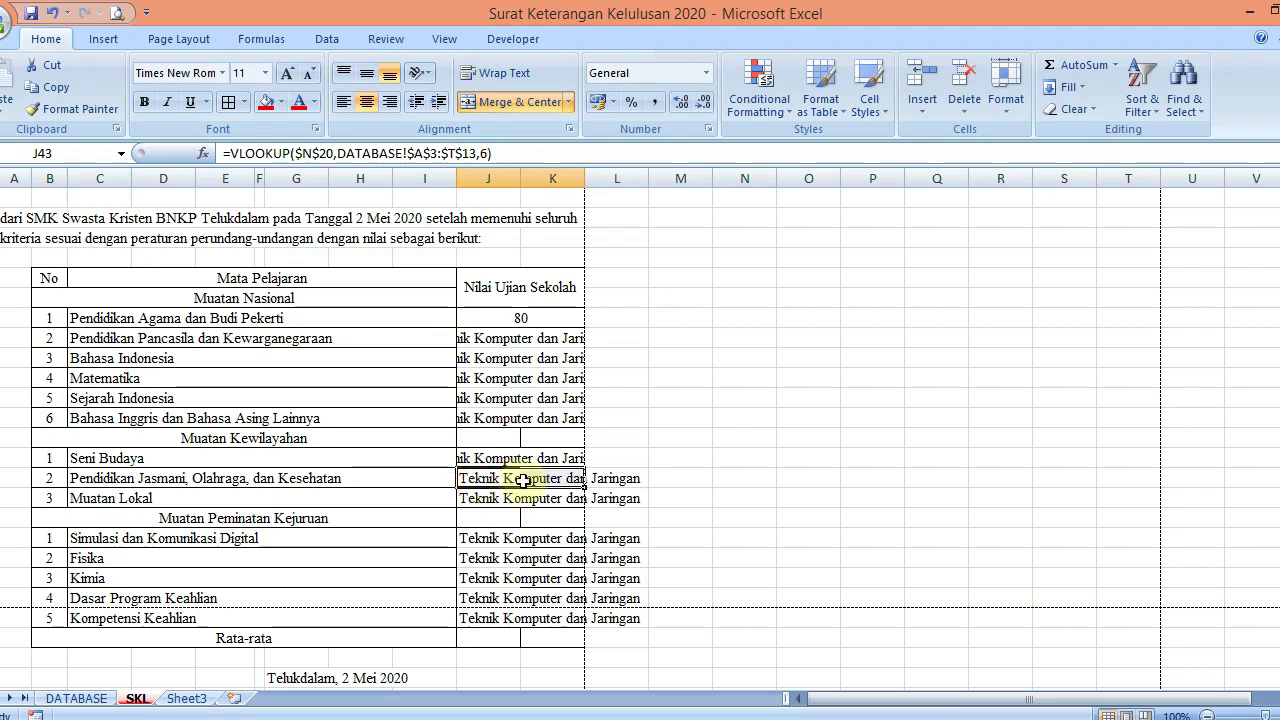
pyautogui.click(491, 106)
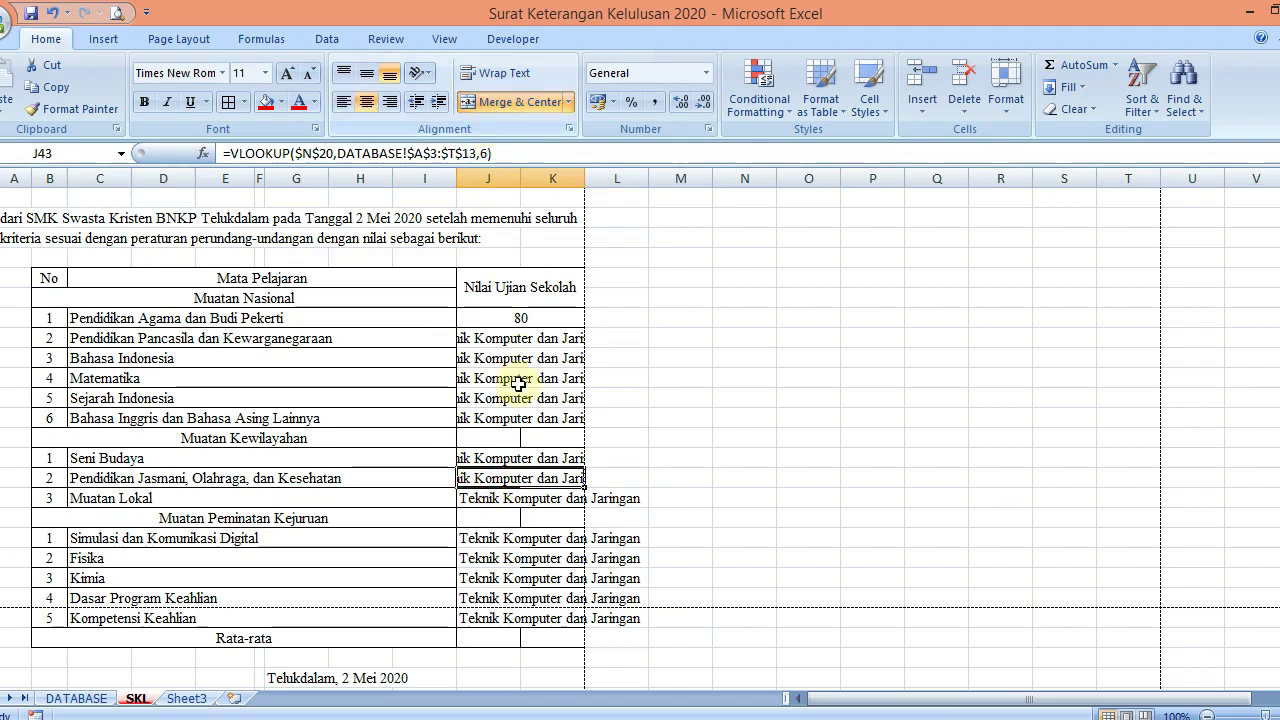
pyautogui.click(495, 500)
pyautogui.moveTo(495, 500); pyautogui.dragTo(552, 500)
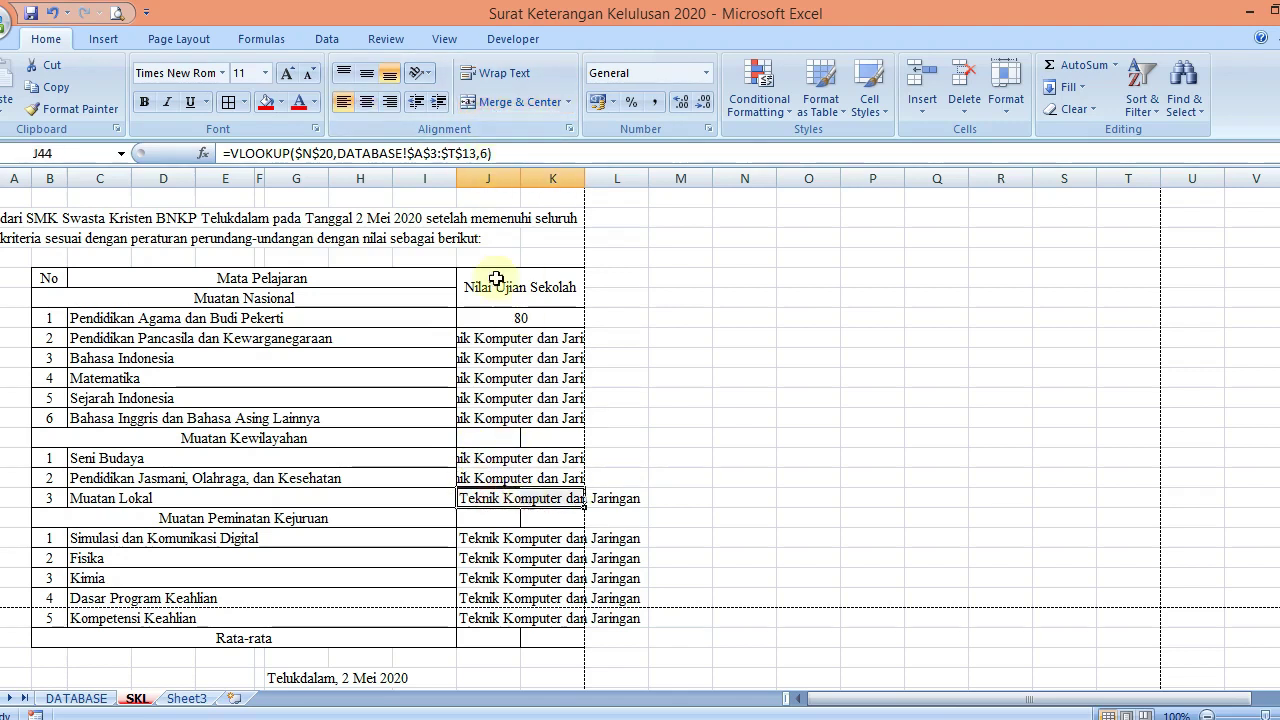
pyautogui.click(514, 104)
# Merge and centre the J:K score cells from Simulasi dan Komunikasi Digital down to Kompetensi Keahlian
pyautogui.moveTo(468, 494); pyautogui.dragTo(526, 489)
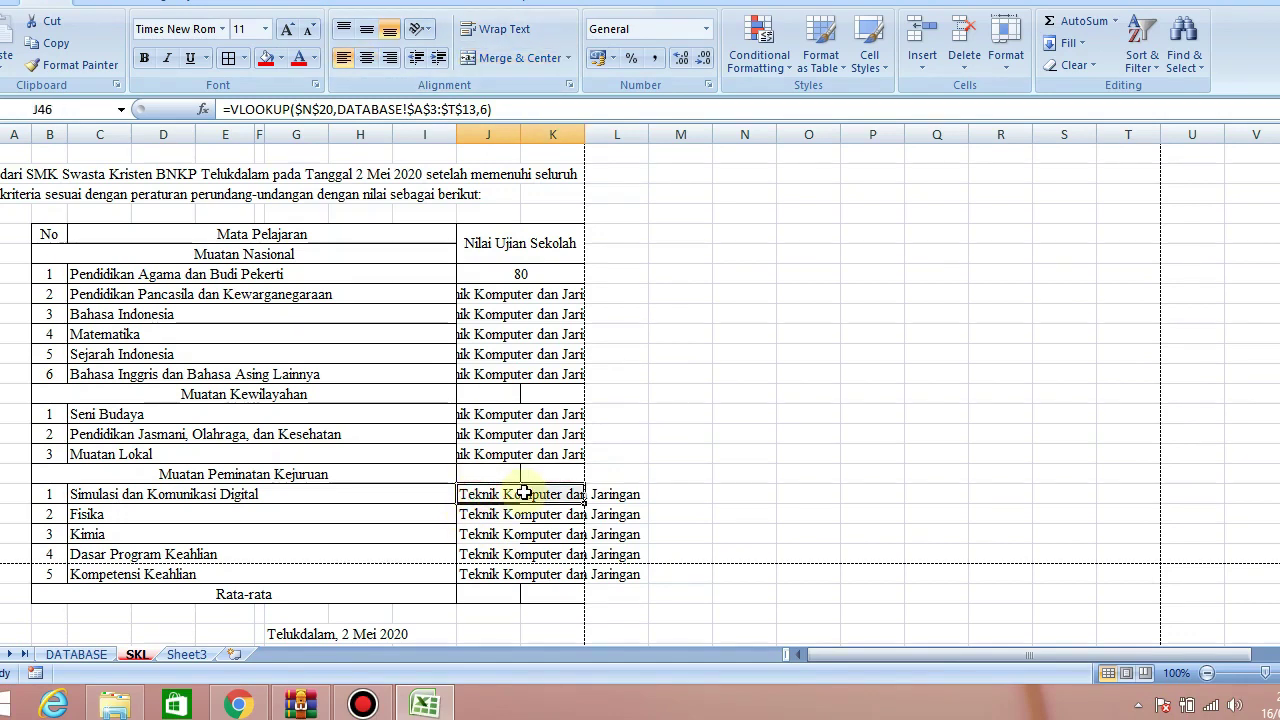
pyautogui.click(516, 106)
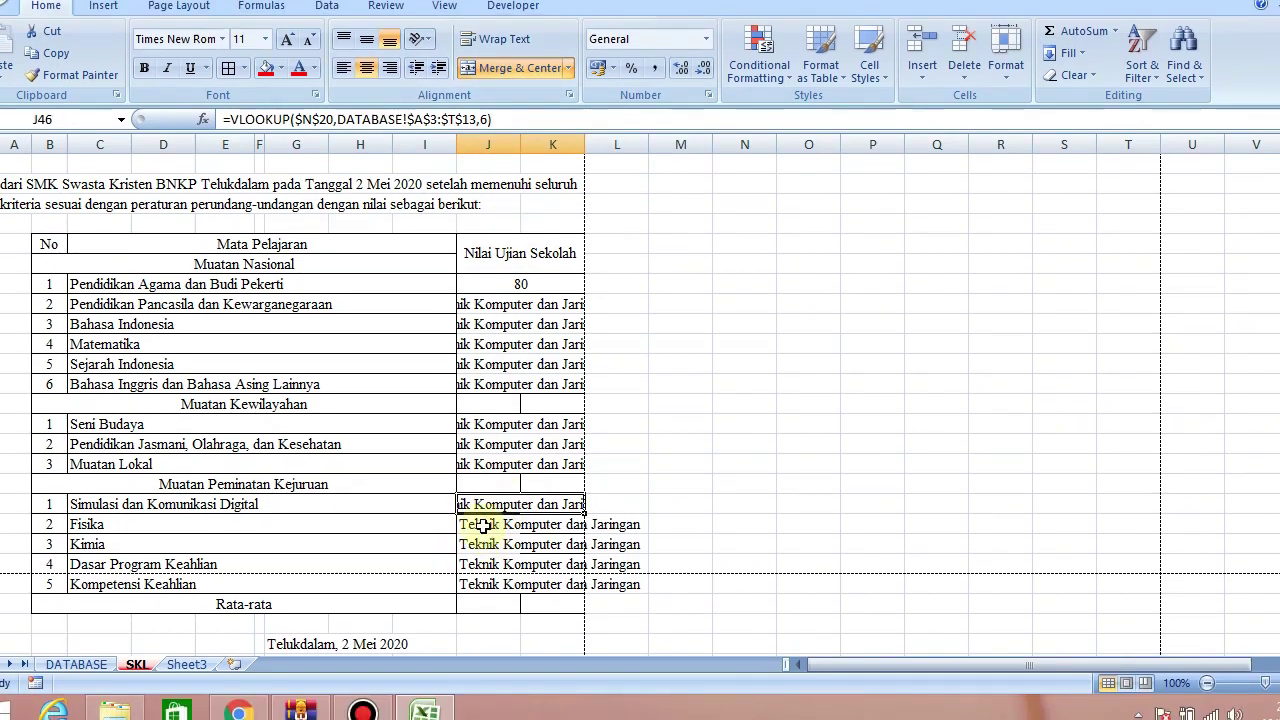
pyautogui.moveTo(482, 558); pyautogui.dragTo(545, 550)
pyautogui.click(519, 67)
pyautogui.click(517, 54)
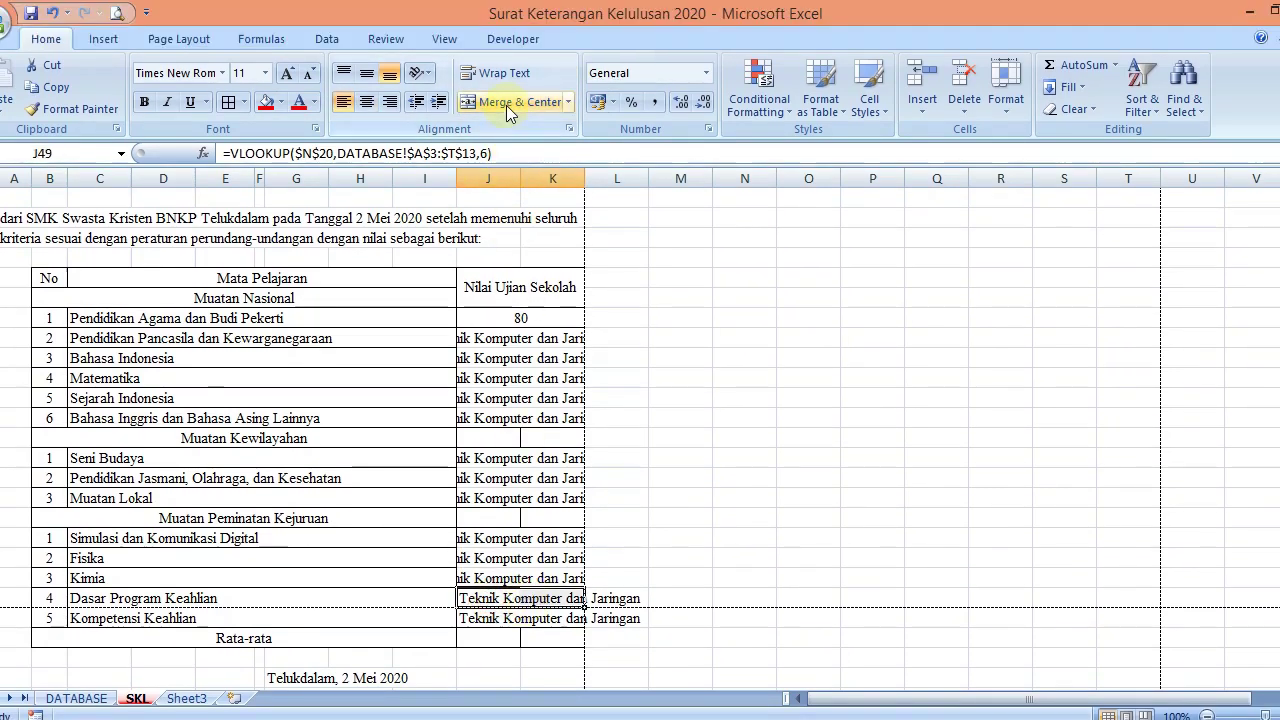
pyautogui.click(506, 105)
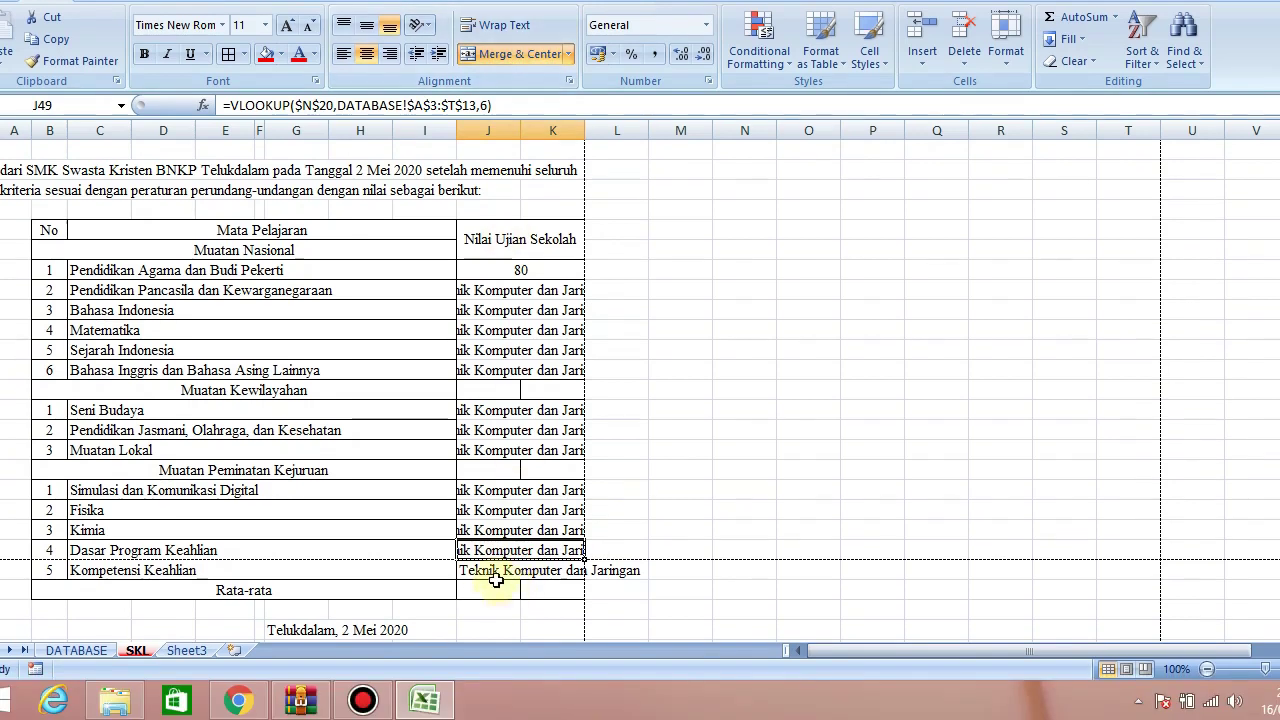
pyautogui.moveTo(495, 618); pyautogui.dragTo(545, 618)
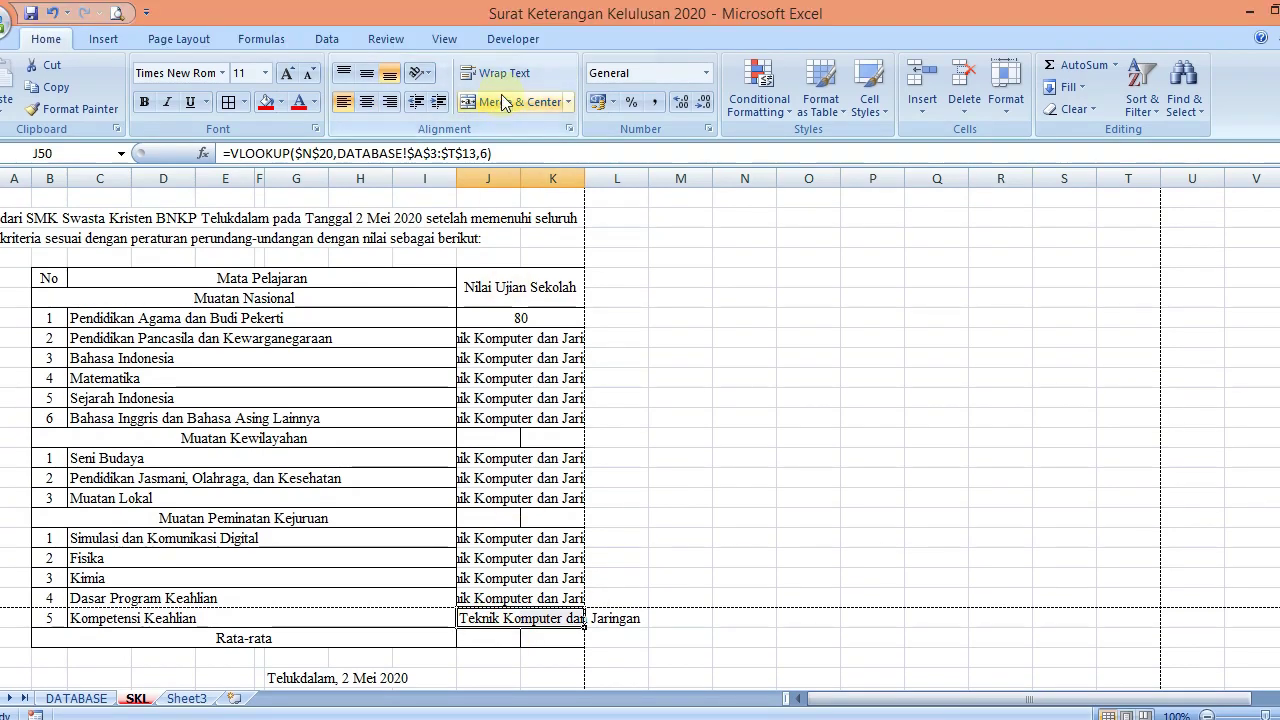
pyautogui.click(510, 54)
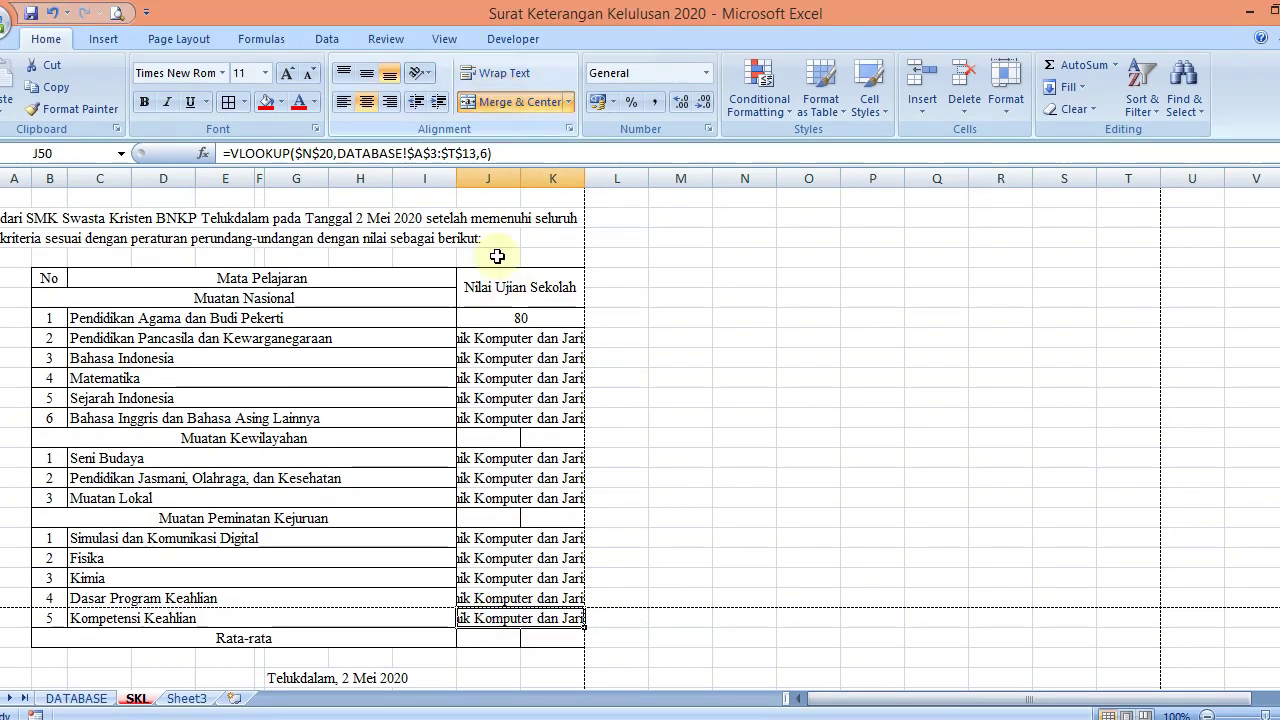
pyautogui.click(517, 290)
# Set the VLOOKUP column index to 9, 10 and 11 for Bahasa Indonesia, Matematika and Sejarah Indonesia
pyautogui.press('F2')
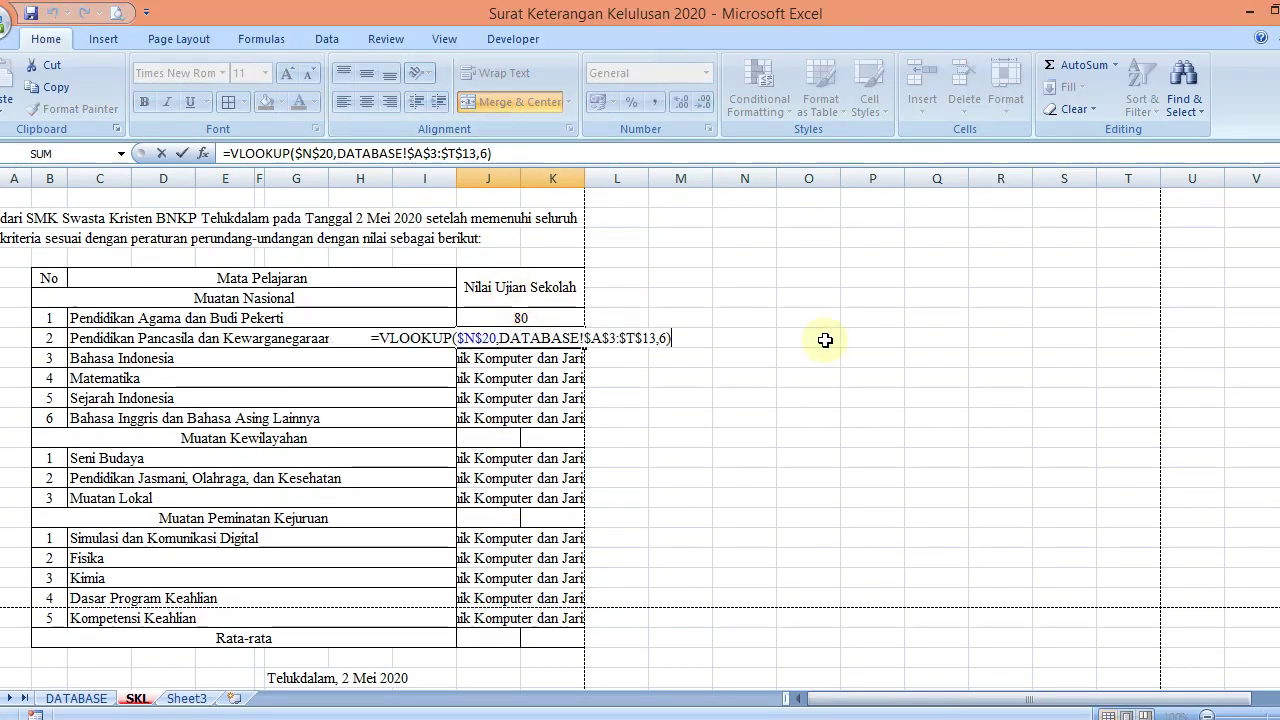
pyautogui.press('Left')
pyautogui.hotkey('shift', 'Left')
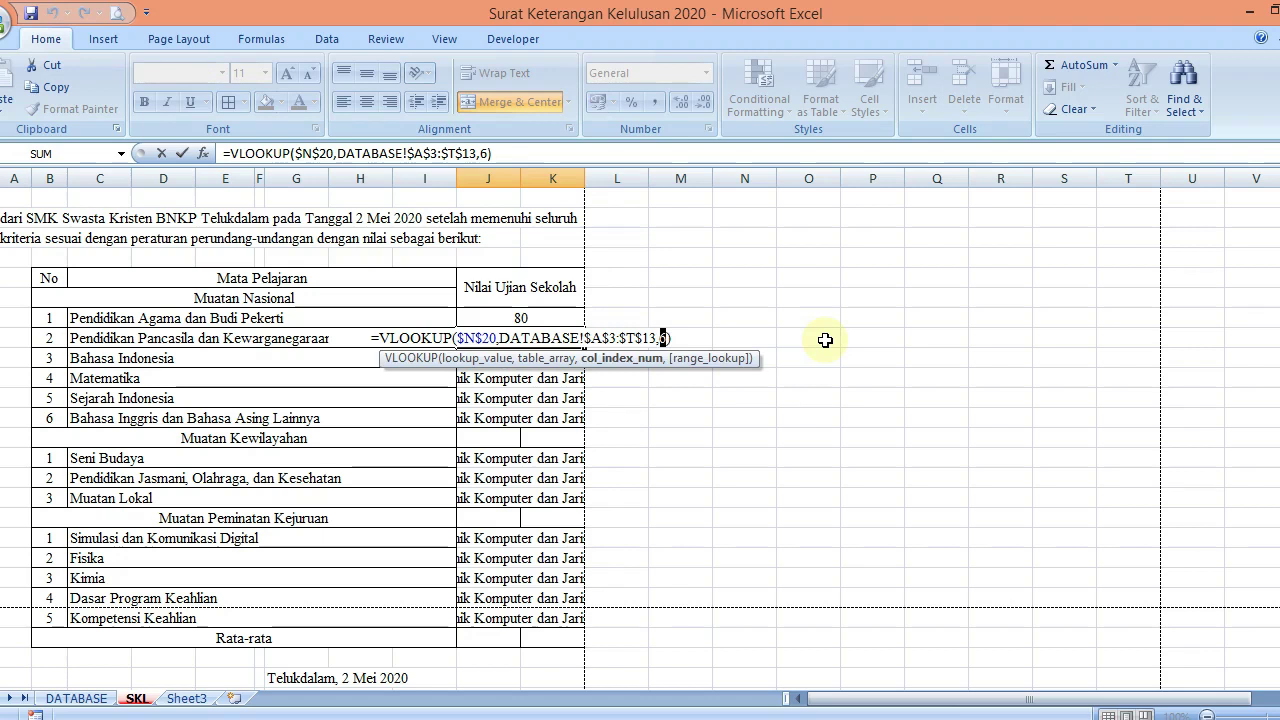
pyautogui.press('Return')
pyautogui.press('F2')
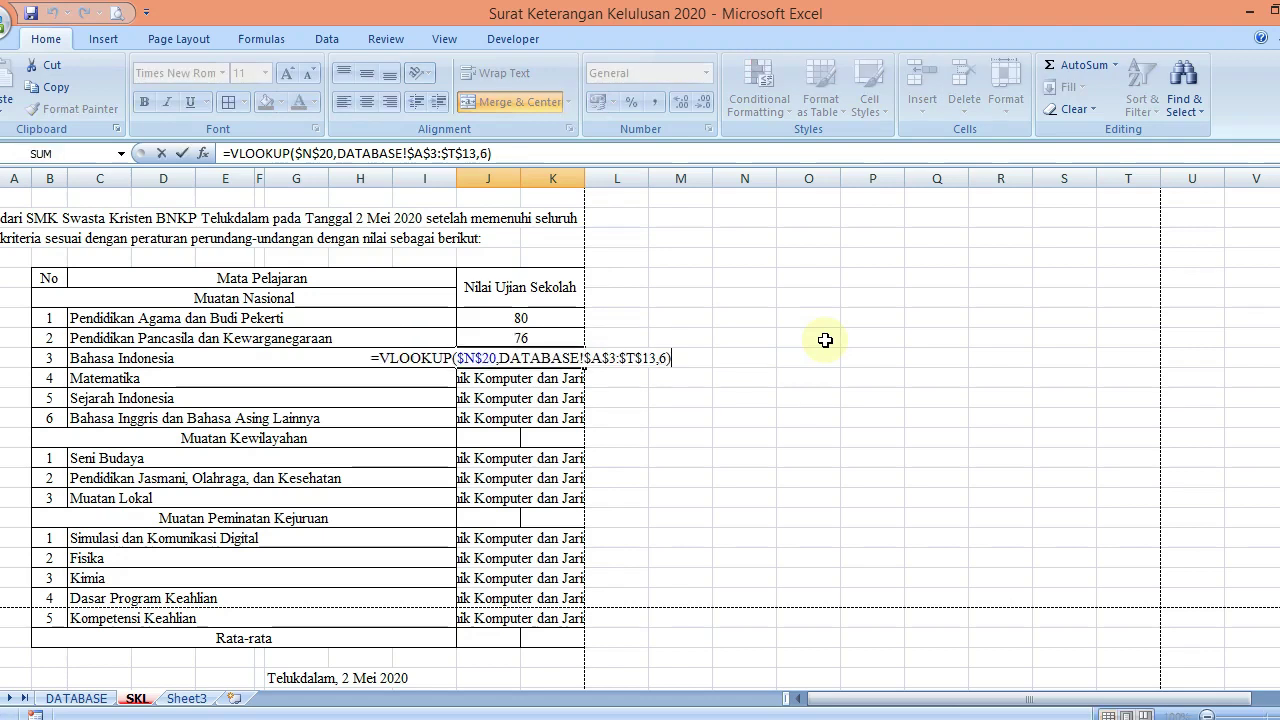
pyautogui.press('Left')
pyautogui.hotkey('shift', 'Left')
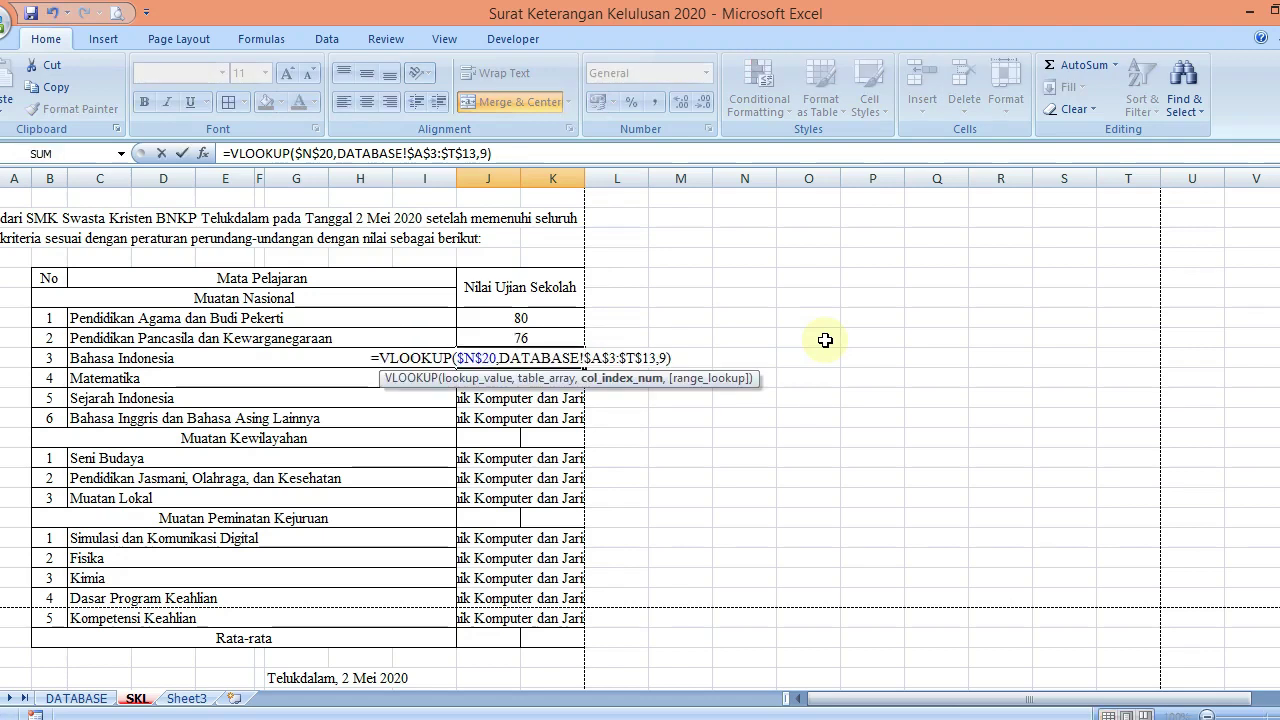
pyautogui.write('9')
pyautogui.press('Return')
pyautogui.press('F2')
pyautogui.press('Left')
pyautogui.hotkey('shift', 'Left')
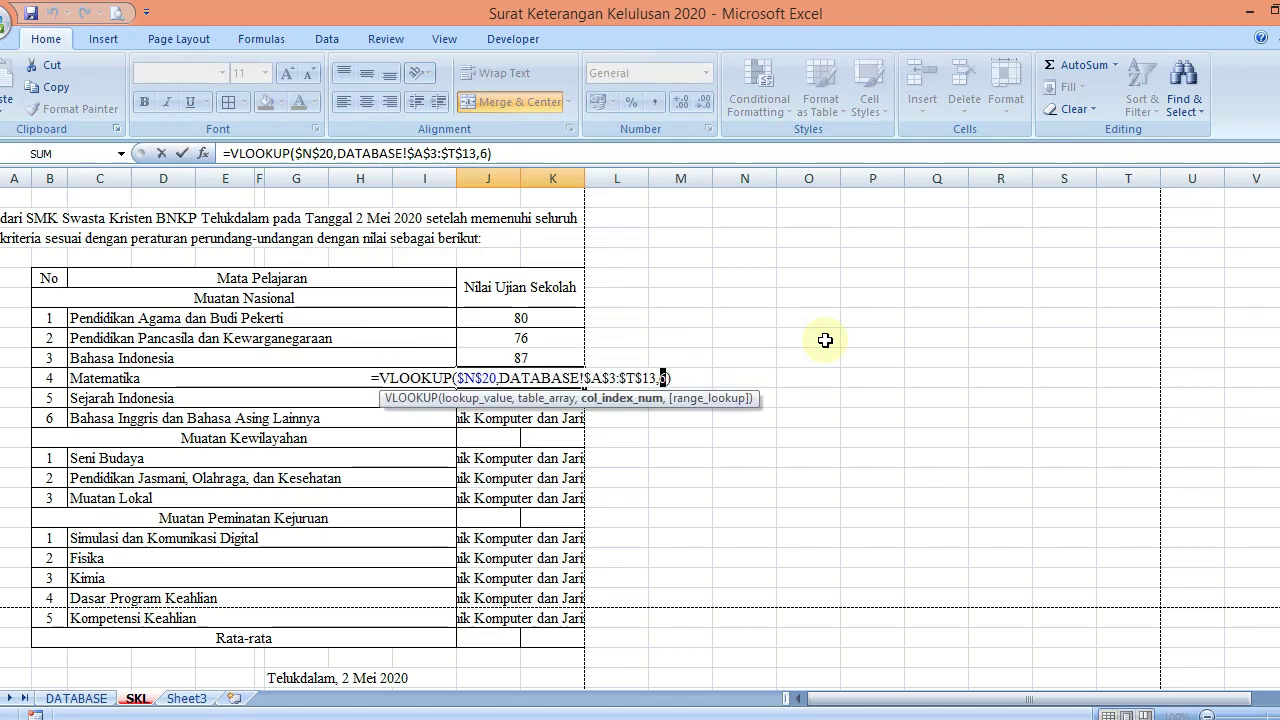
pyautogui.write('10')
pyautogui.press('Return')
pyautogui.press('F2')
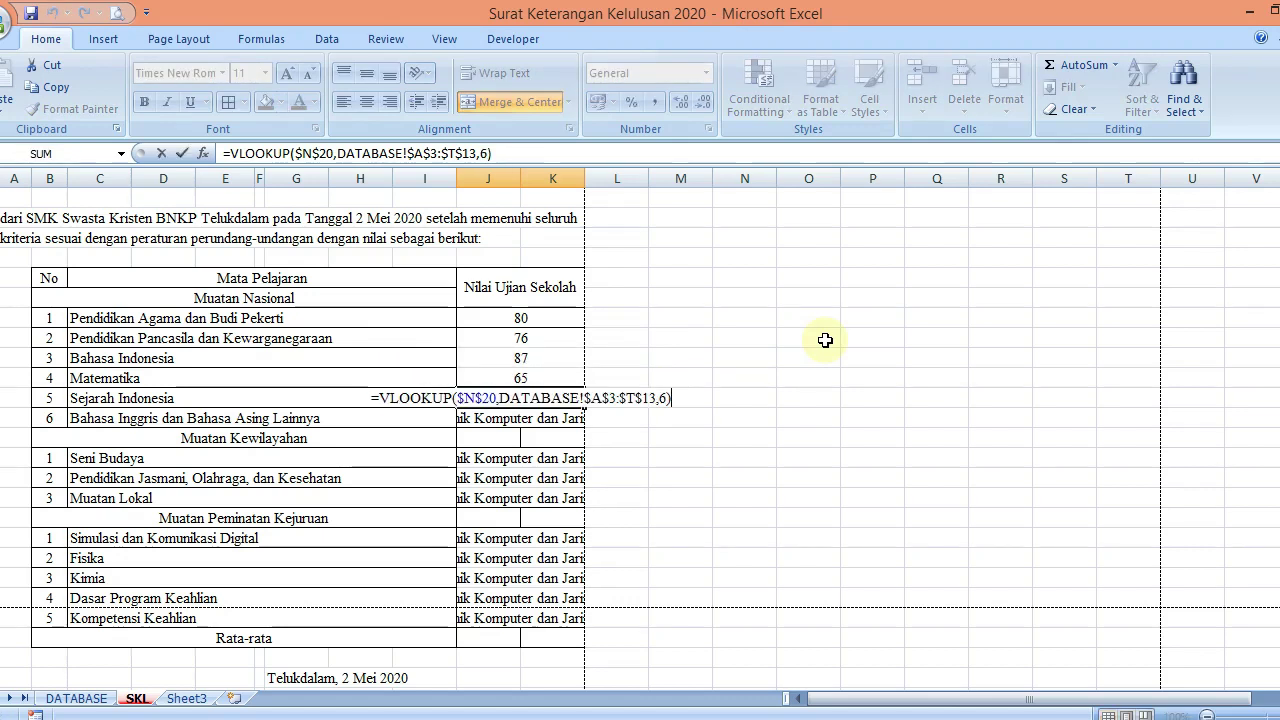
pyautogui.press('Left')
pyautogui.hotkey('shift', 'Left')
pyautogui.write('11')
pyautogui.press('Return')
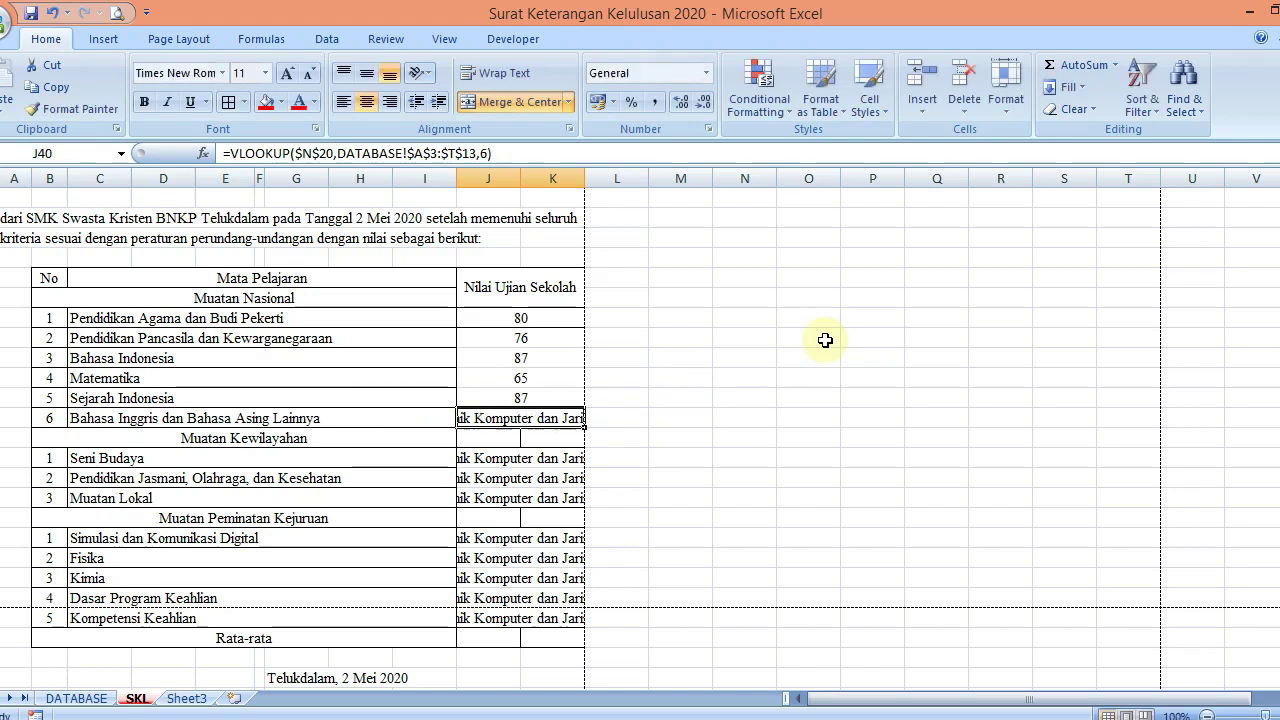
# Set column indices 12, 13 and 14 for Bahasa Inggris, Seni Budaya and Pendidikan Jasmani, and update Muatan Lokal
pyautogui.press('F2')
pyautogui.press('Left')
pyautogui.hotkey('shift', 'Left')
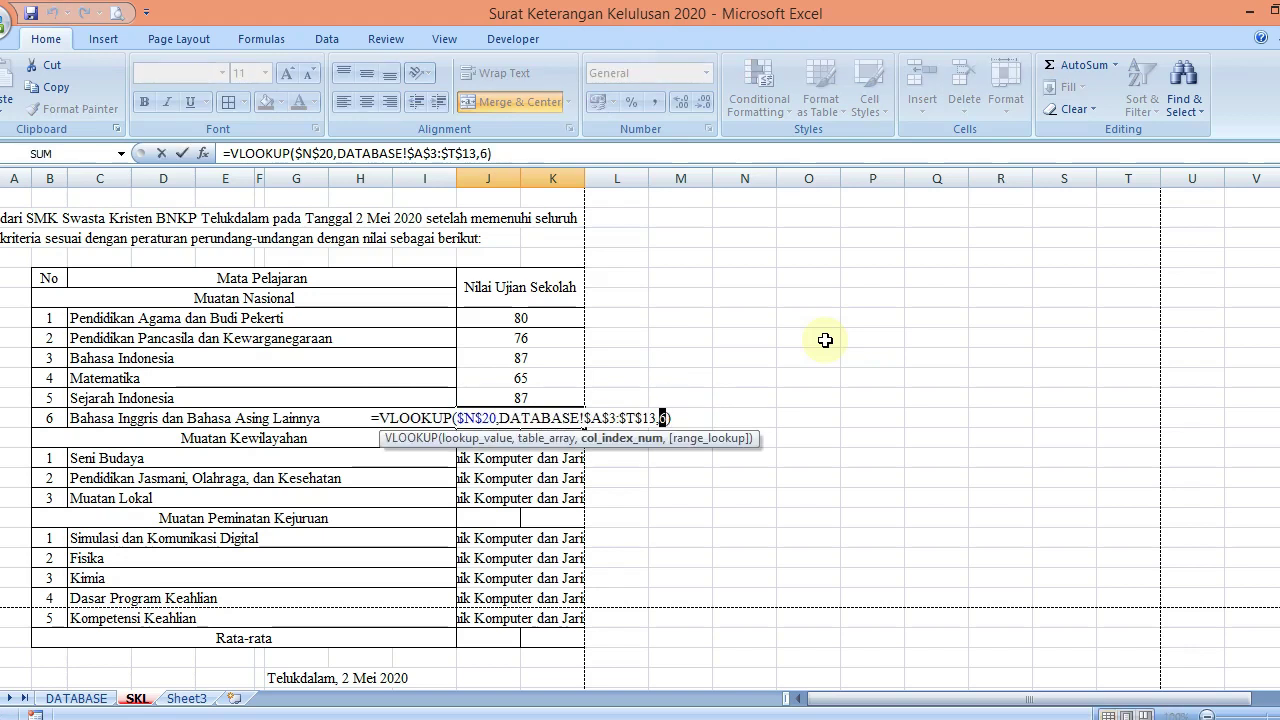
pyautogui.write('12')
pyautogui.press('Return')
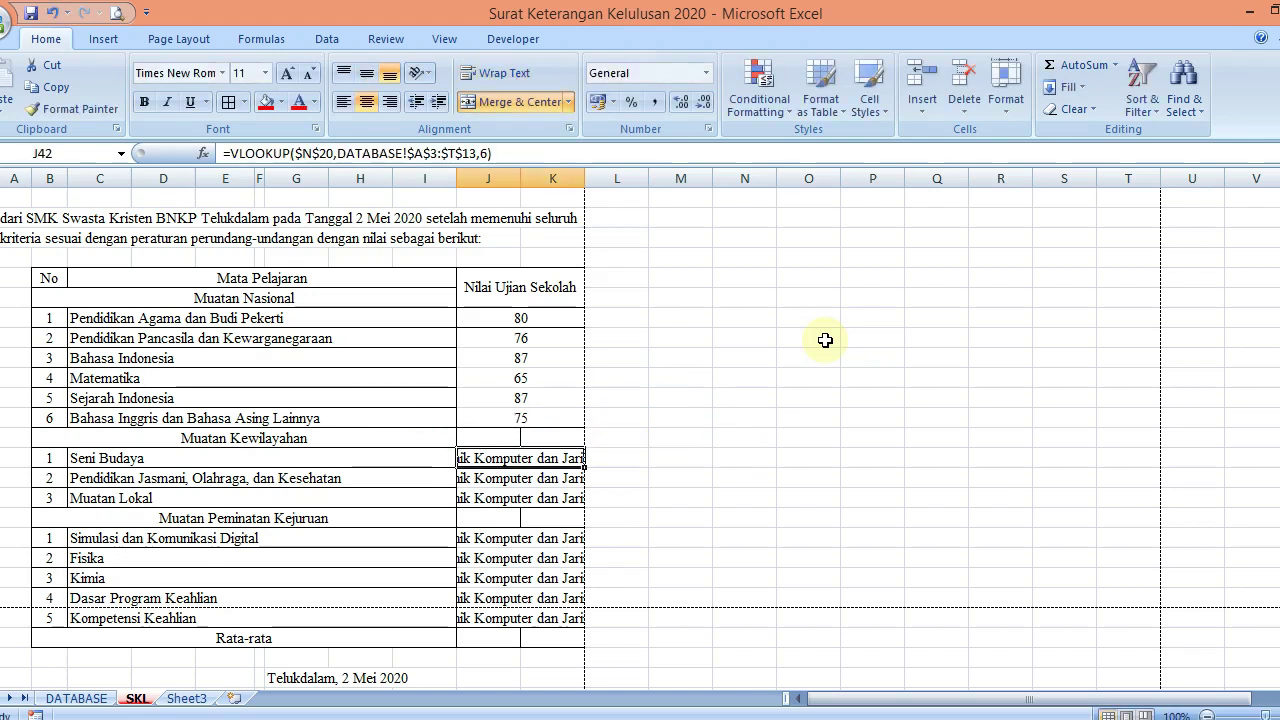
pyautogui.press('F2')
pyautogui.press('Left')
pyautogui.write('13')
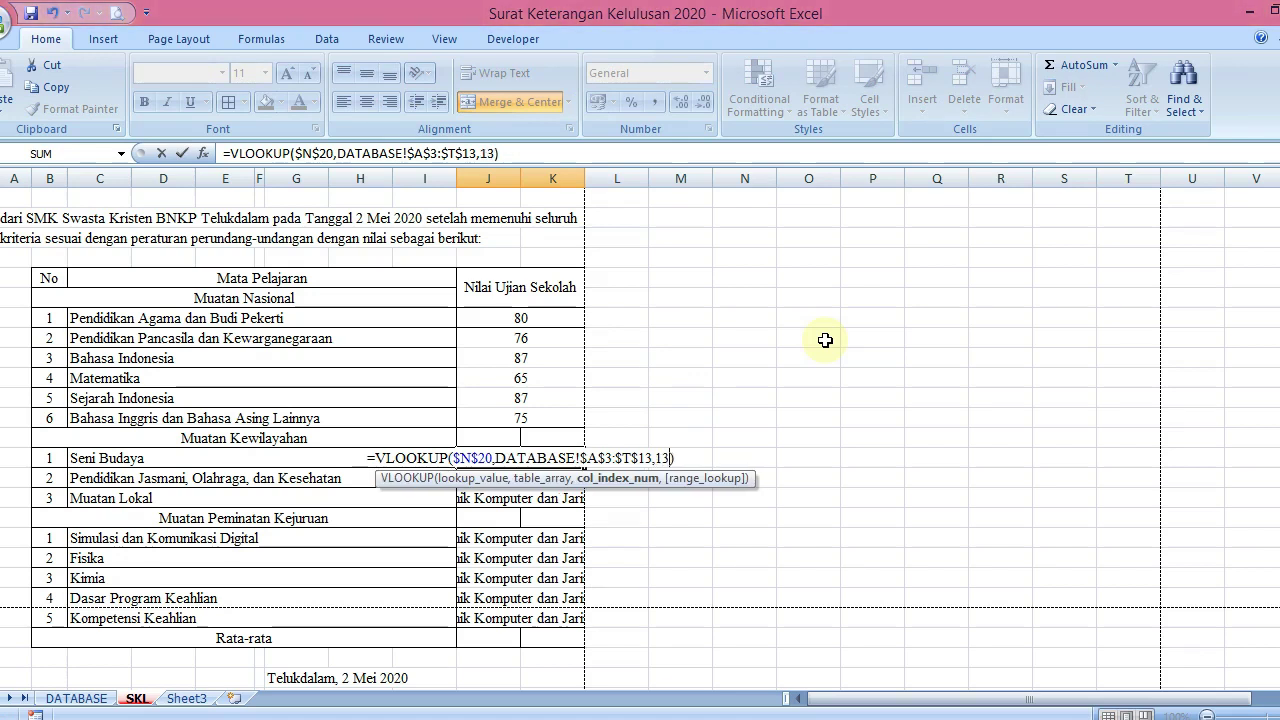
pyautogui.press('Return')
pyautogui.press('F2')
pyautogui.press('Left')
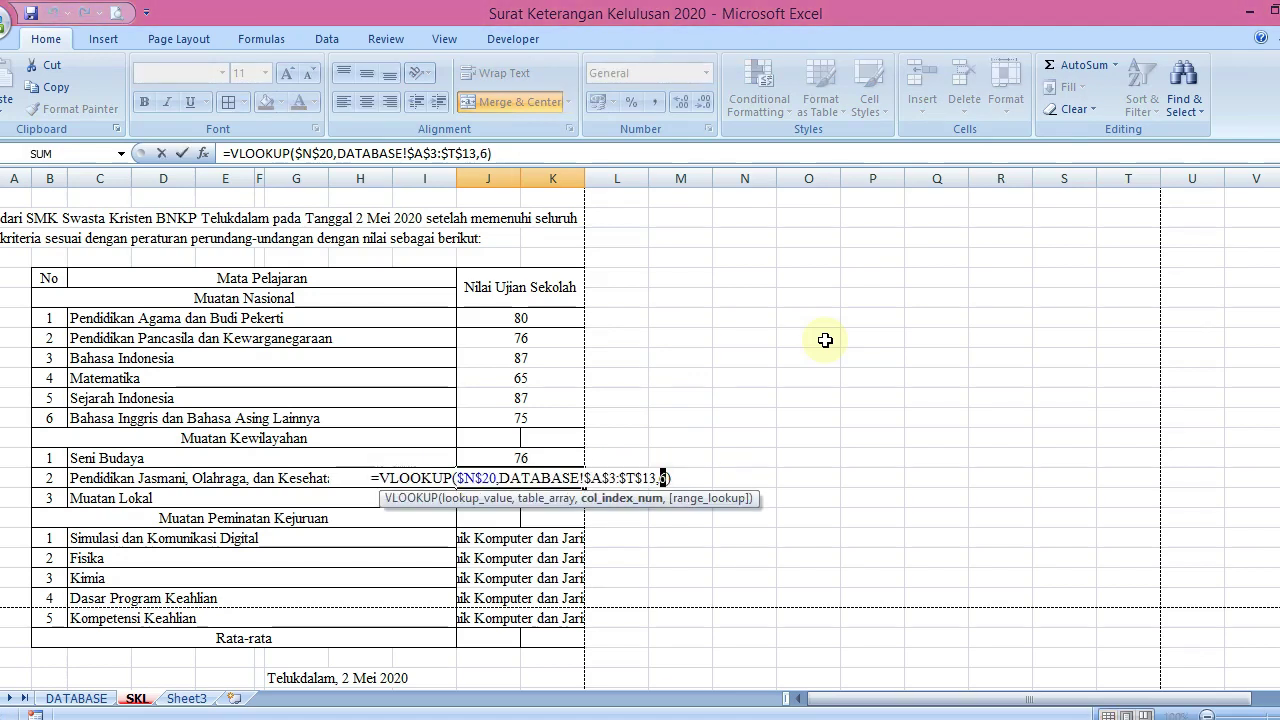
pyautogui.write('14')
pyautogui.press('Return')
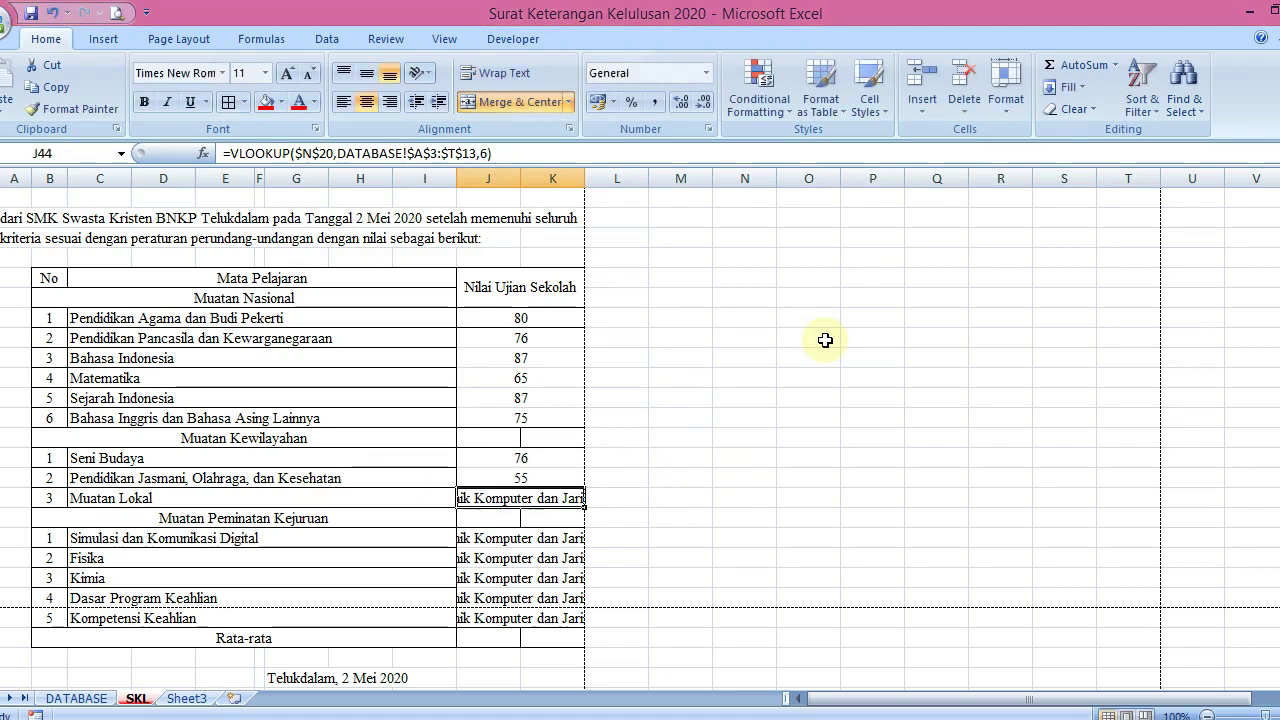
pyautogui.press('F2')
pyautogui.press('Left')
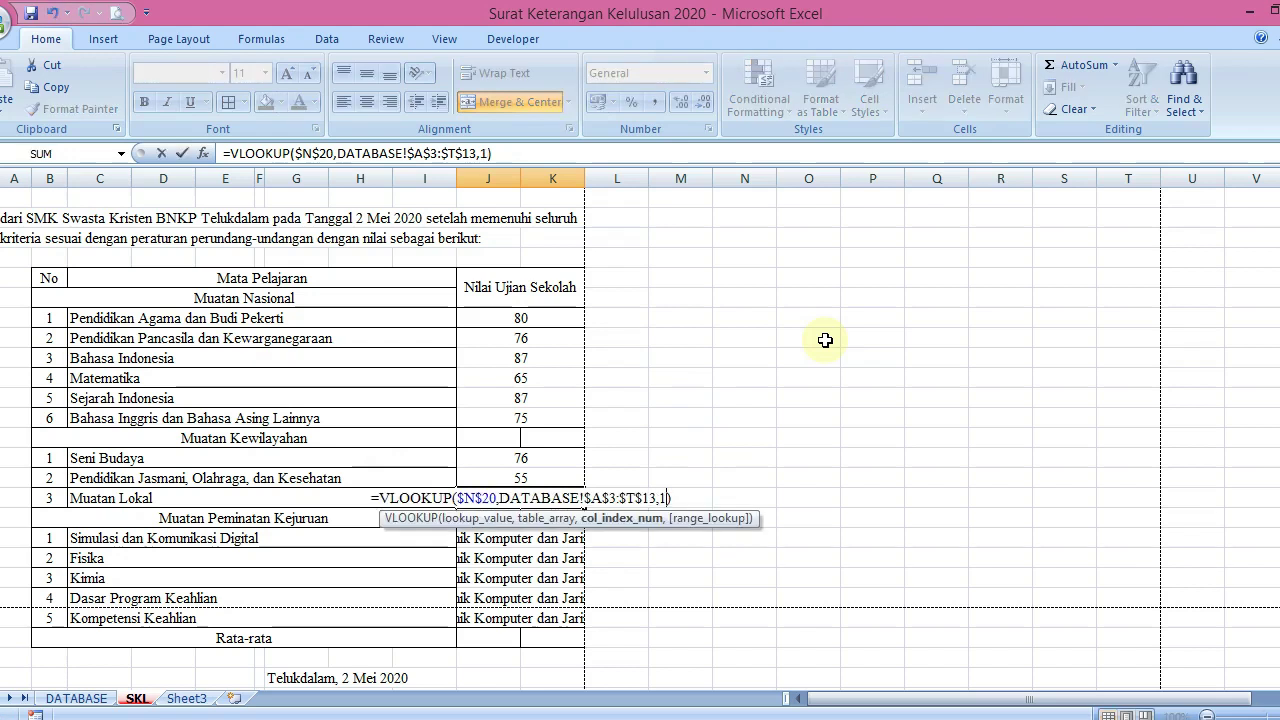
pyautogui.write('4')
pyautogui.press('Return')
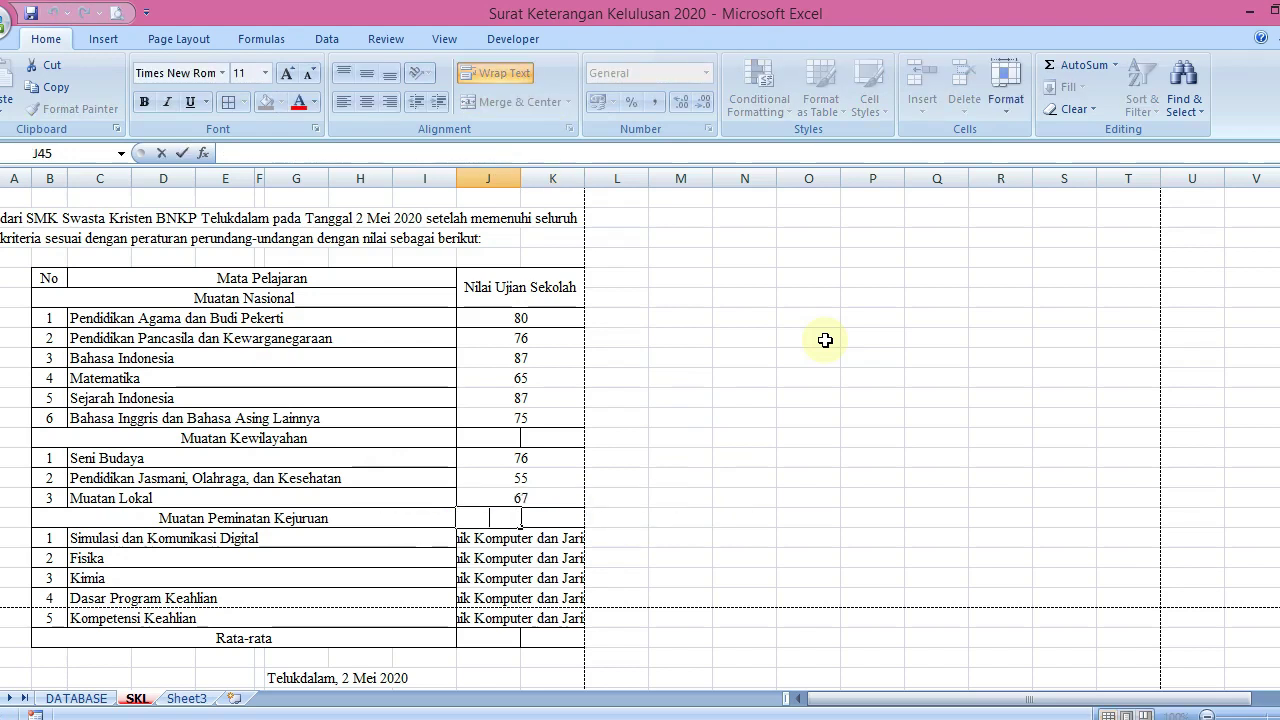
# Point the Simulasi dan Komunikasi Digital and Fisika (17) lookups at their own DATABASE columns
pyautogui.press('Return')
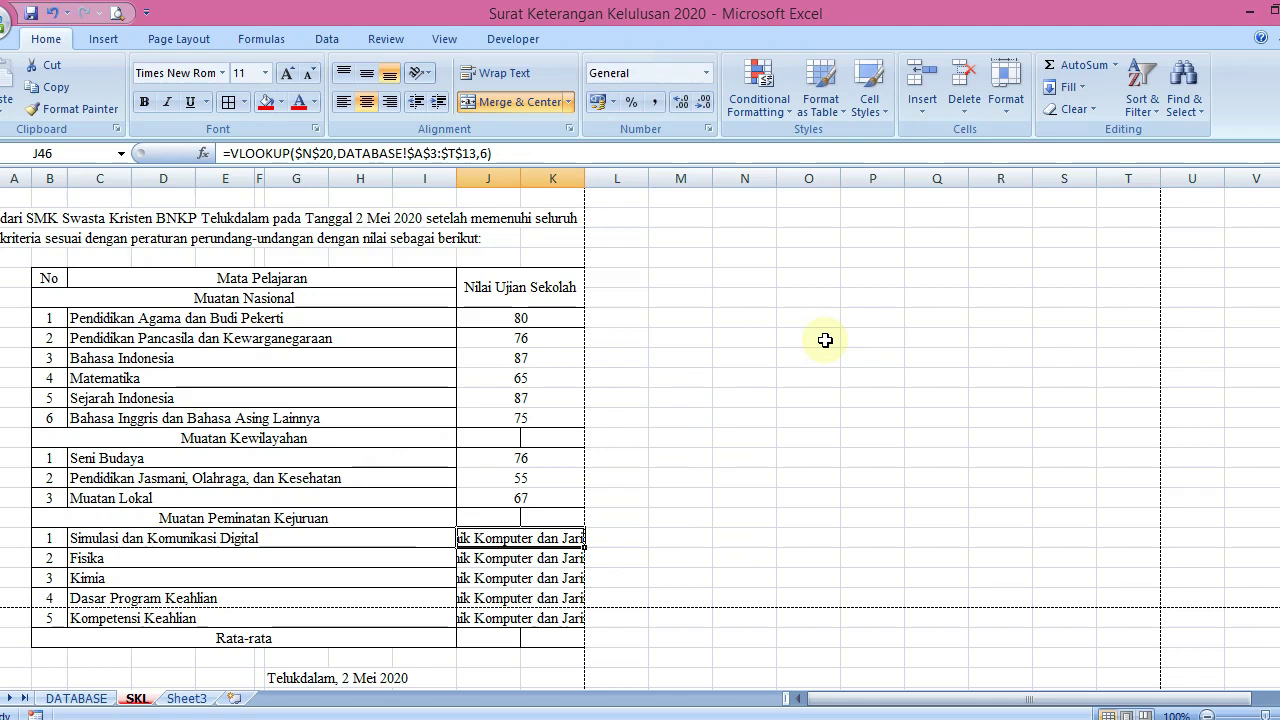
pyautogui.press('F2')
pyautogui.press('Left')
pyautogui.hotkey('shift', 'Left')
pyautogui.write('14')
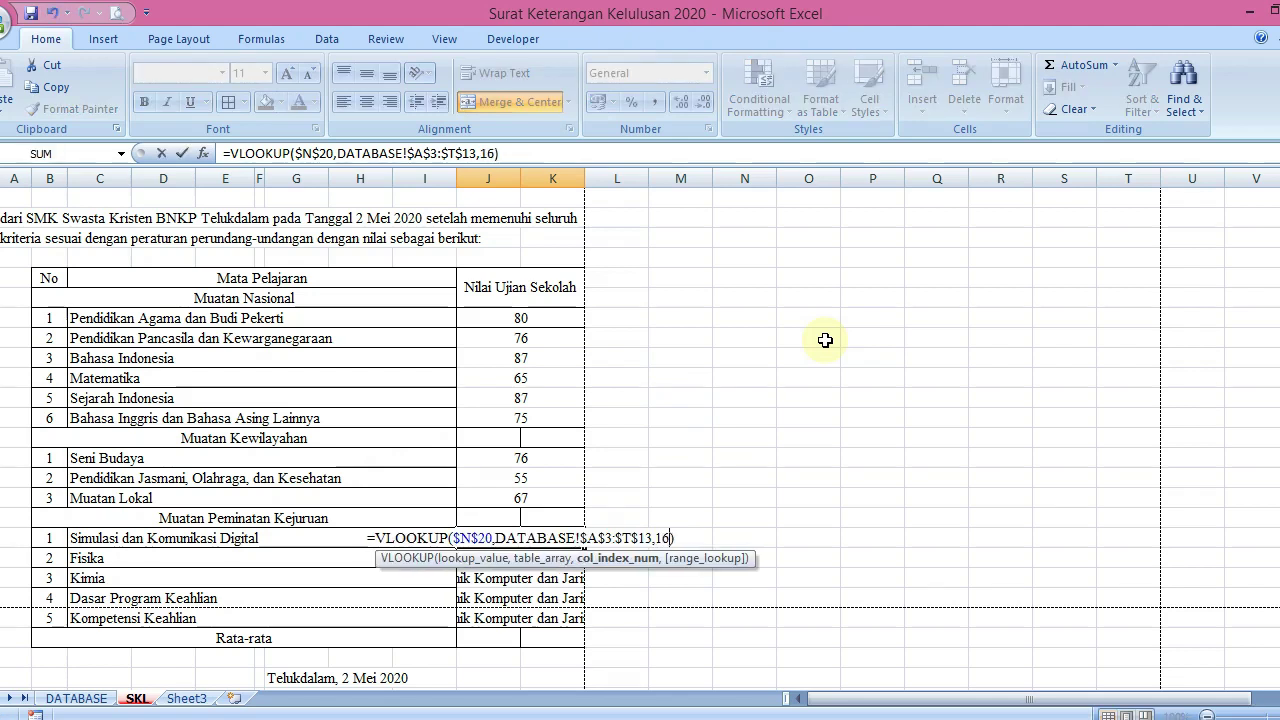
pyautogui.press('Return')
pyautogui.press('F2')
pyautogui.press('Left')
pyautogui.hotkey('shift', 'Left')
pyautogui.write('1')
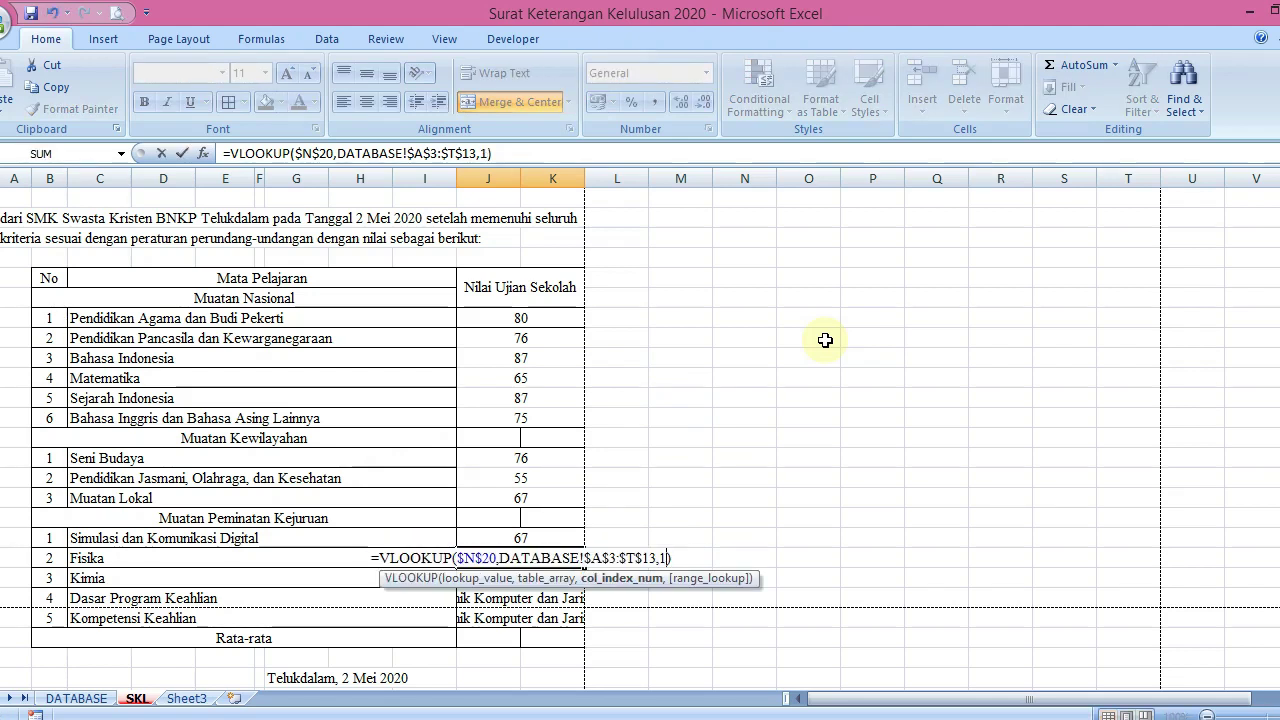
pyautogui.write('7')
pyautogui.press('Return')
# Set column indices 18, 19 and 20 for Kimia, Dasar Program Keahlian and Kompetensi Keahlian
pyautogui.press('F2')
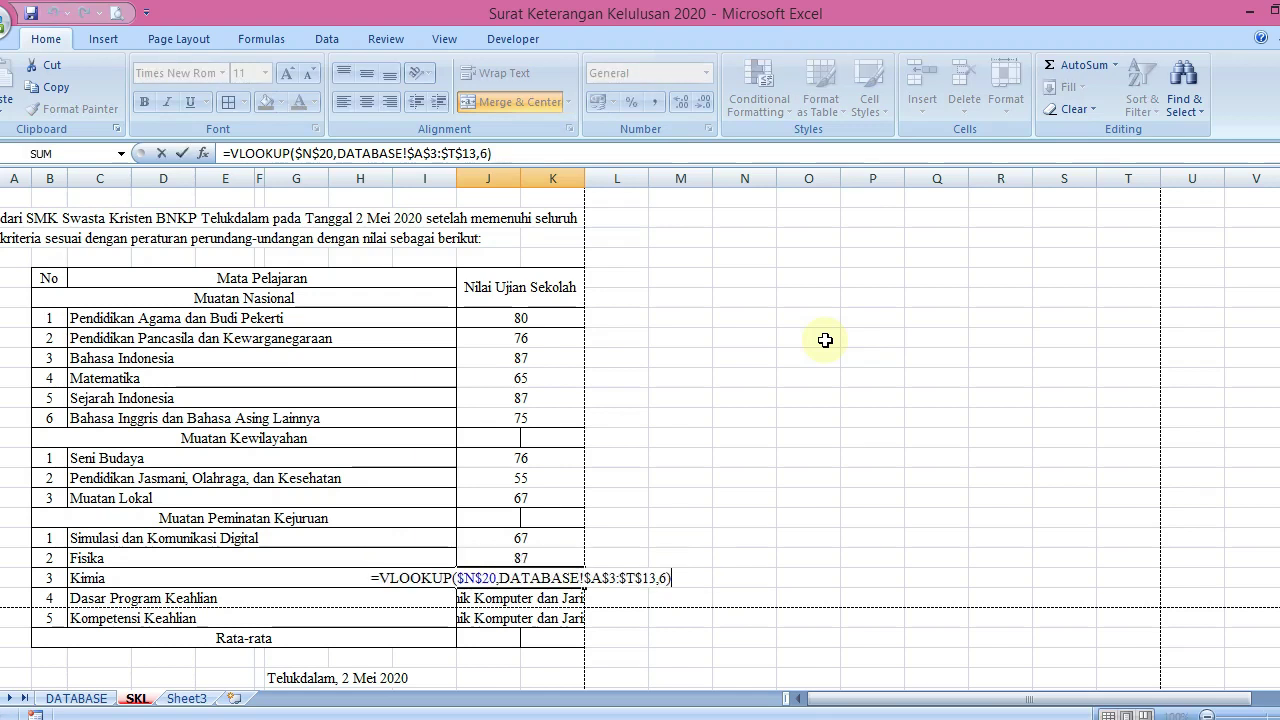
pyautogui.press('Left')
pyautogui.hotkey('shift', 'Left')
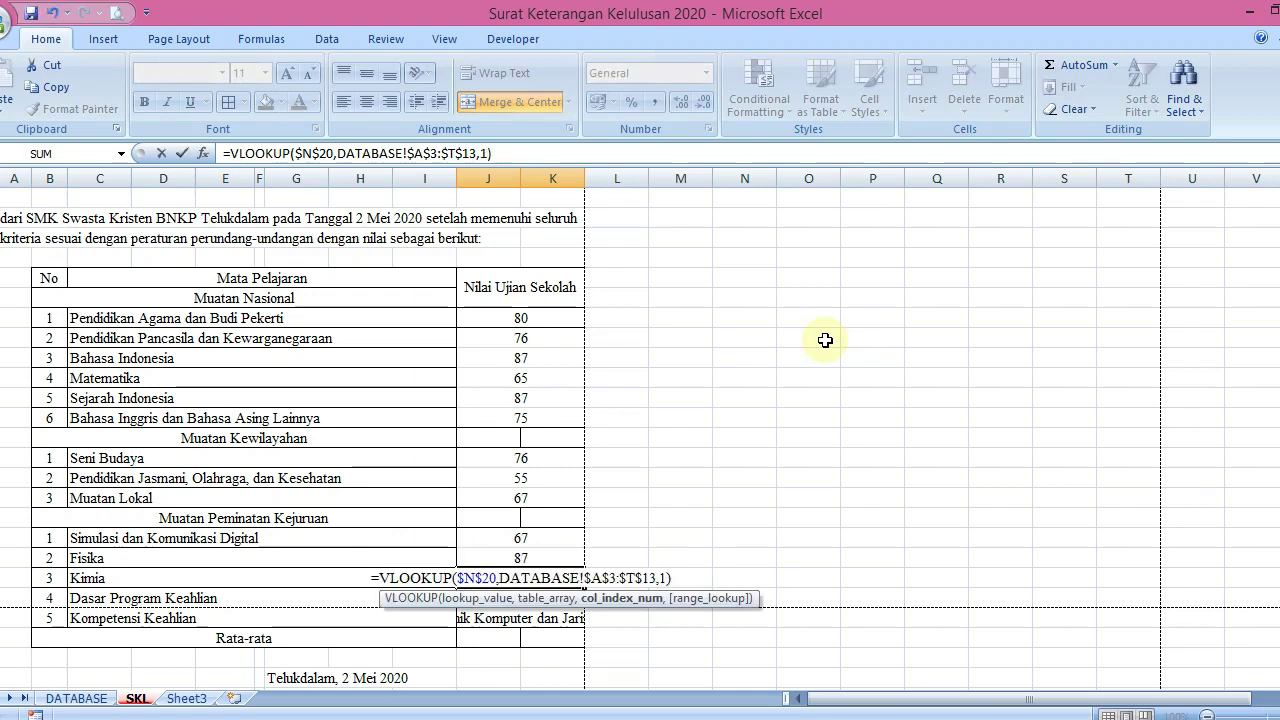
pyautogui.press('BackSpace')
pyautogui.write('18')
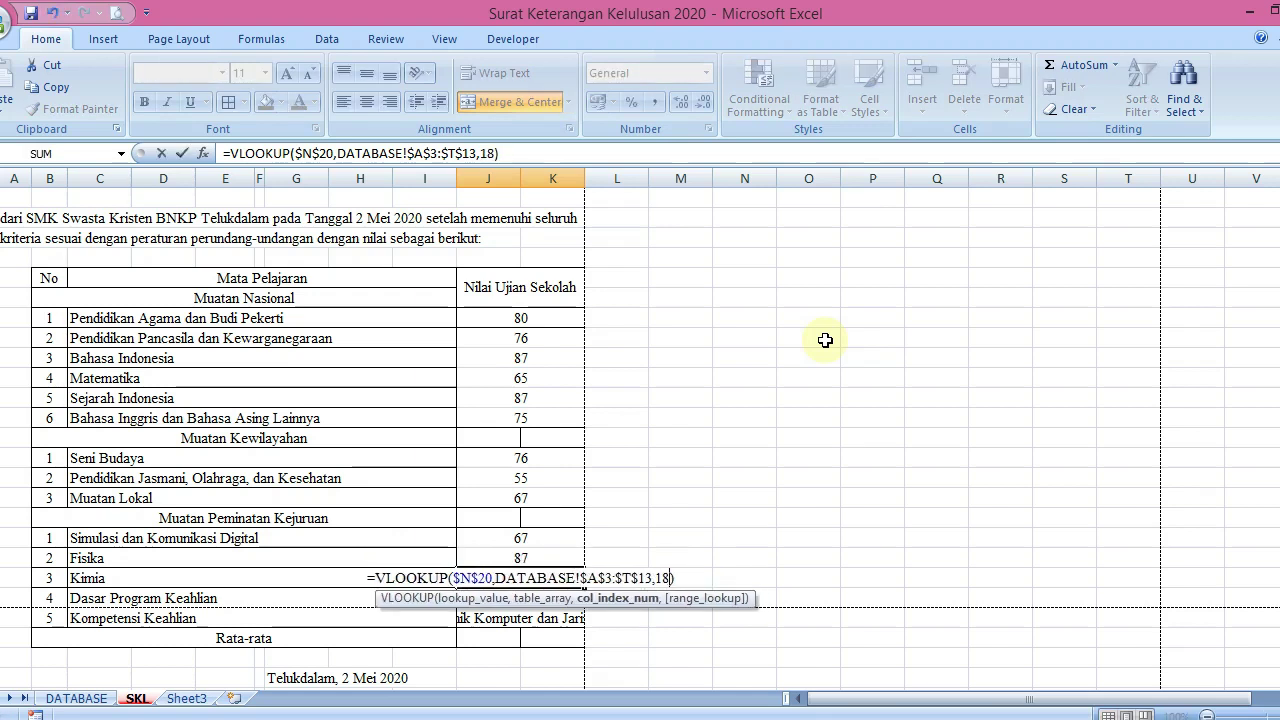
pyautogui.press('Return')
pyautogui.press('F2')
pyautogui.press('Left')
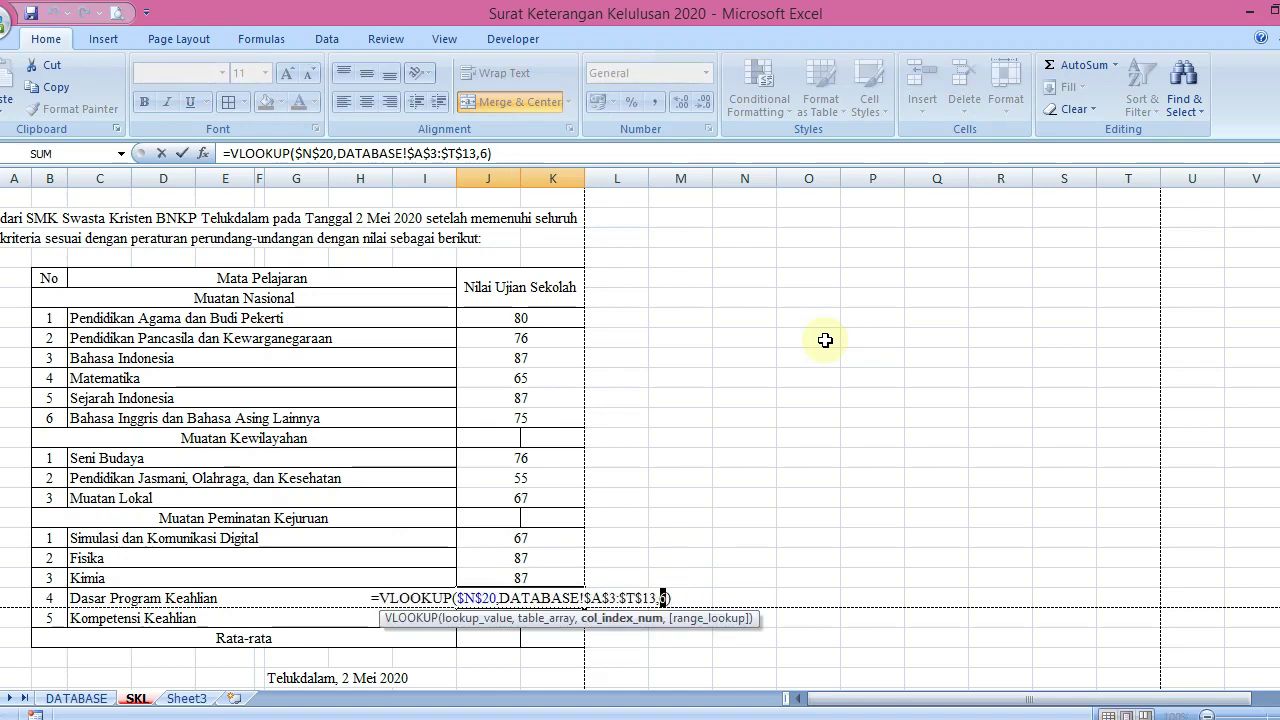
pyautogui.press('BackSpace')
pyautogui.write('19')
pyautogui.press('Return')
pyautogui.press('F2')
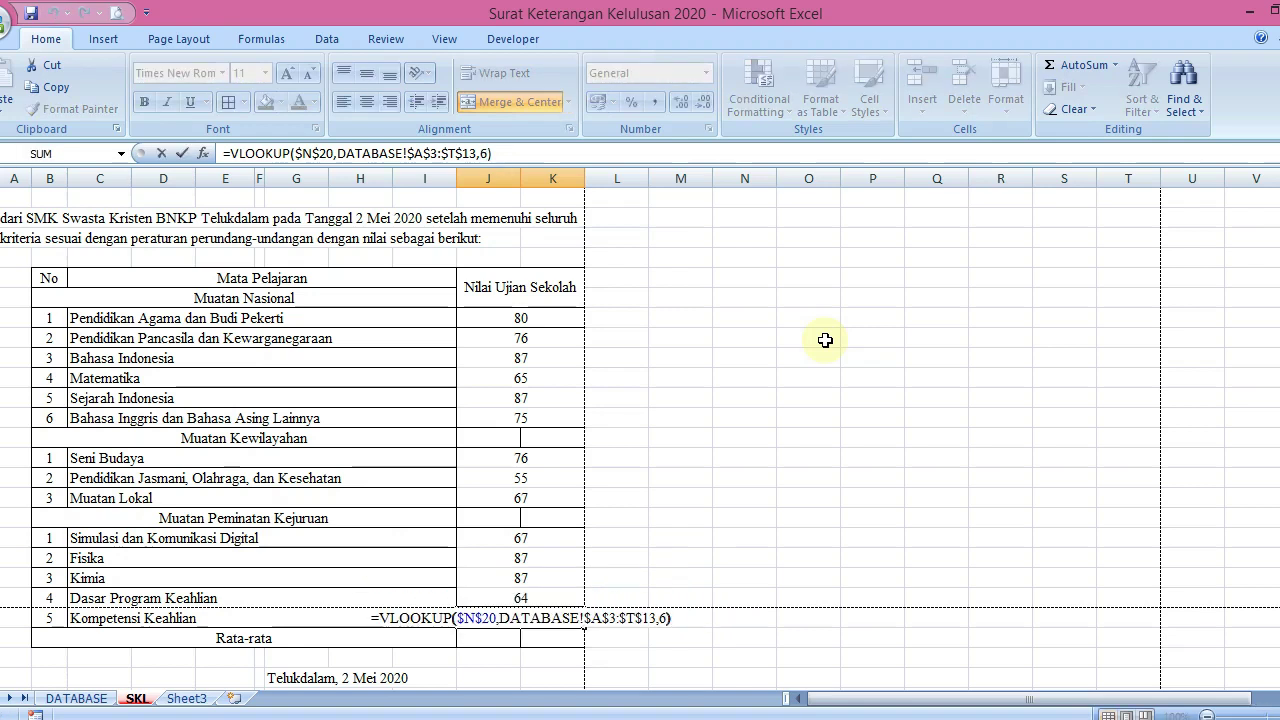
pyautogui.press('Left')
pyautogui.write('20')
pyautogui.press('Return')
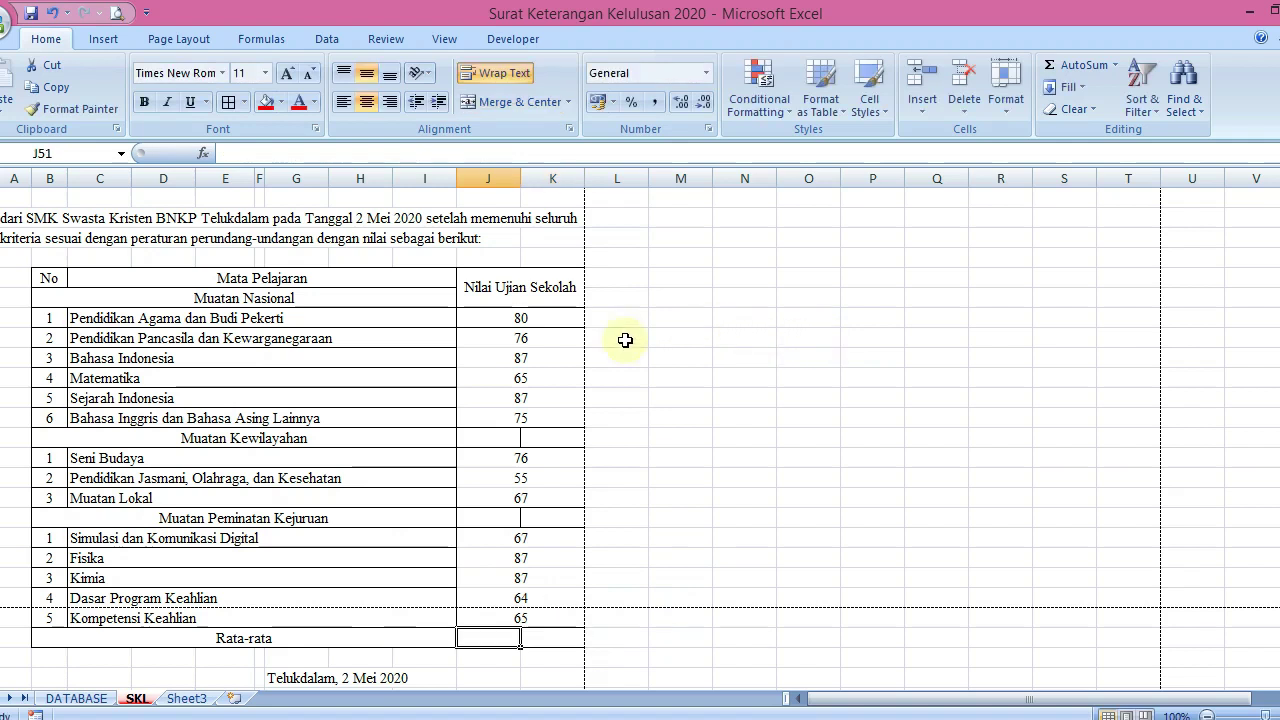
# Remove the middle vertical border between J41 and K41 on the Muatan Kewilayahan row via Format Cells
pyautogui.moveTo(518, 438); pyautogui.dragTo(533, 438)
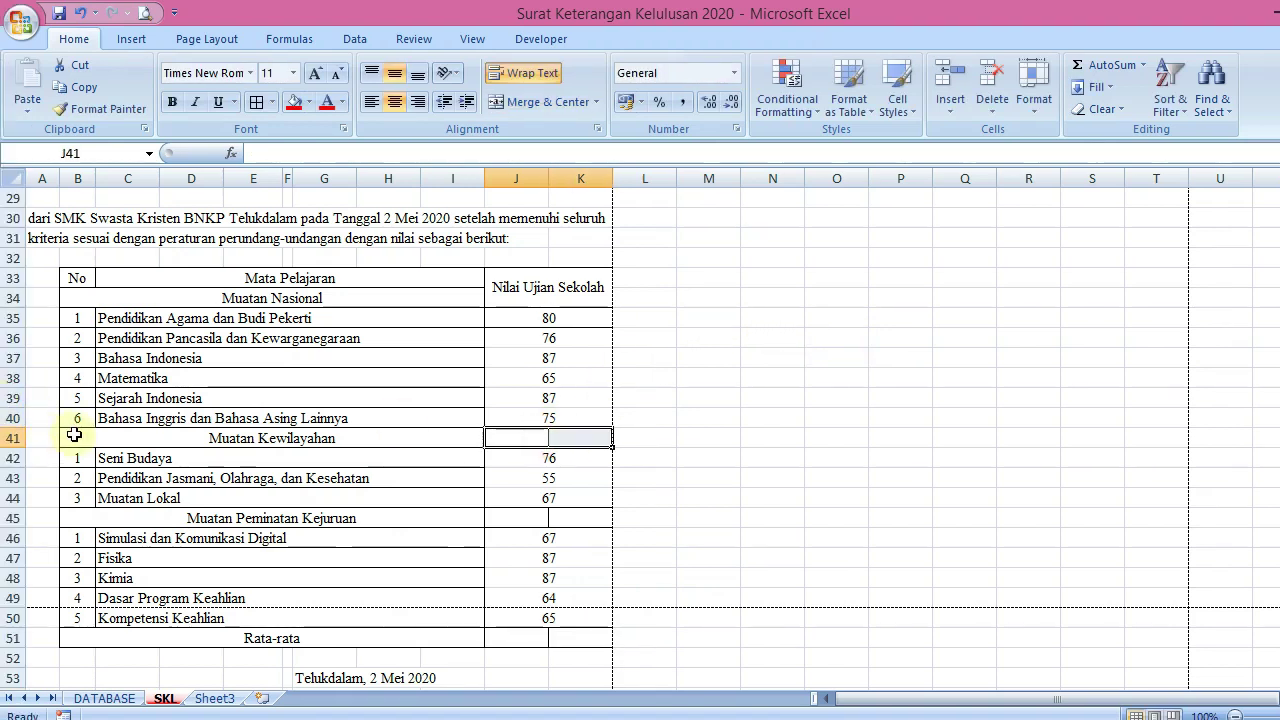
pyautogui.moveTo(115, 432); pyautogui.dragTo(603, 433)
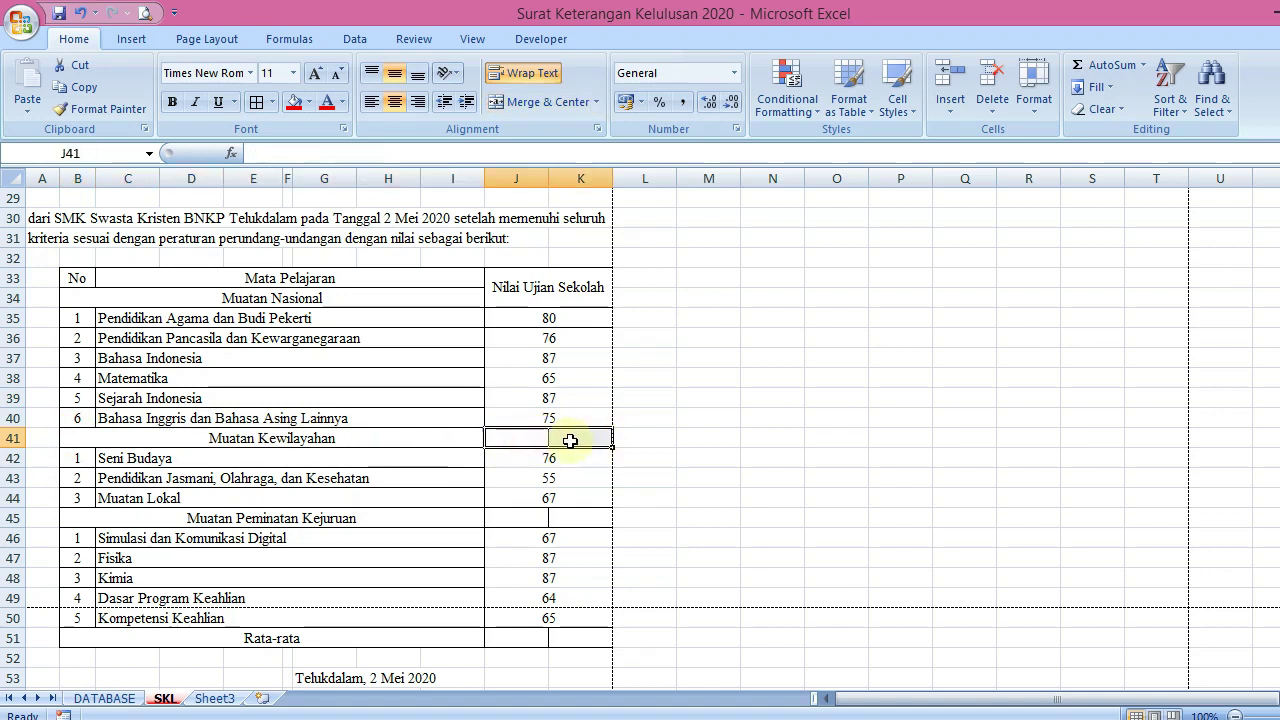
pyautogui.click(271, 102)
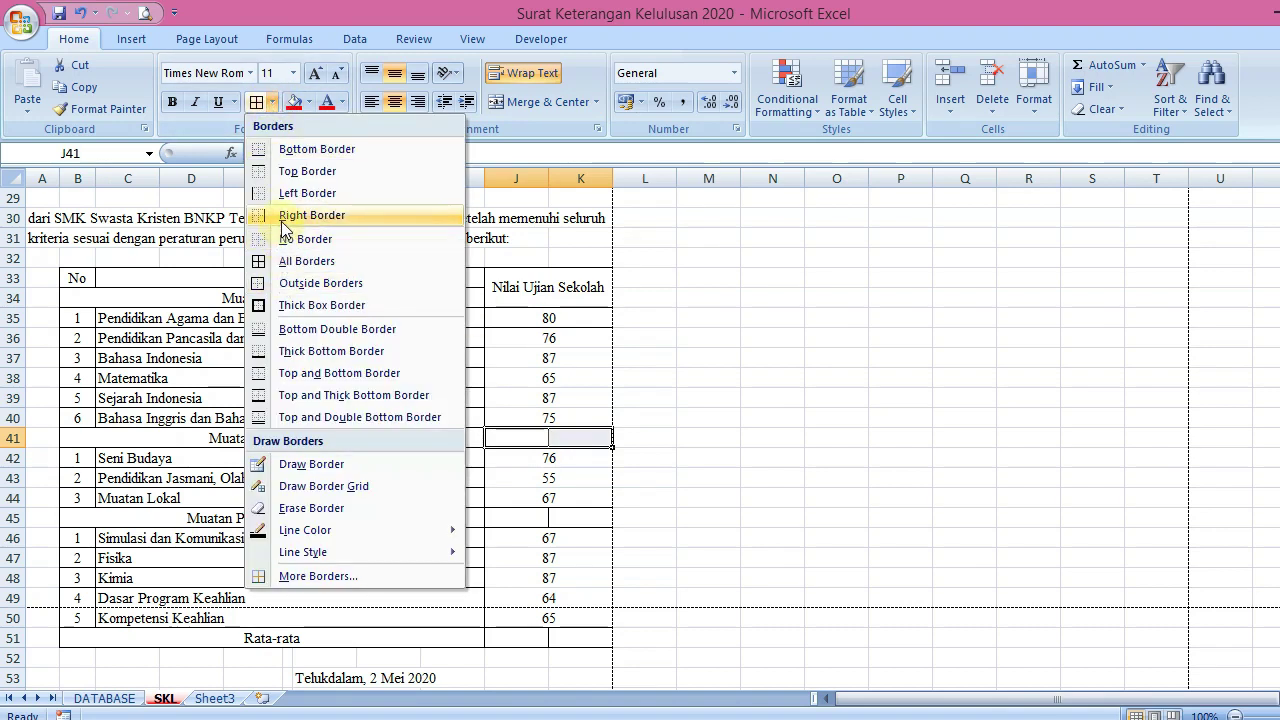
pyautogui.click(575, 432)
pyautogui.rightClick(583, 440)
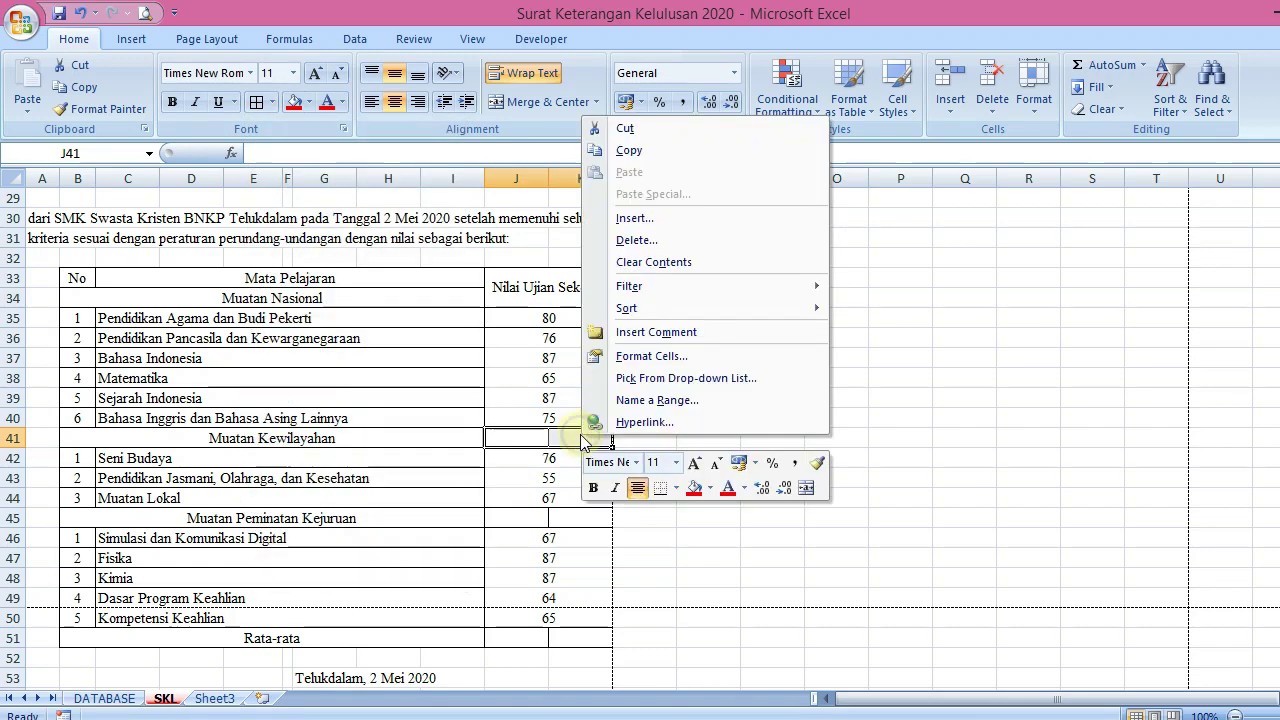
pyautogui.click(625, 356)
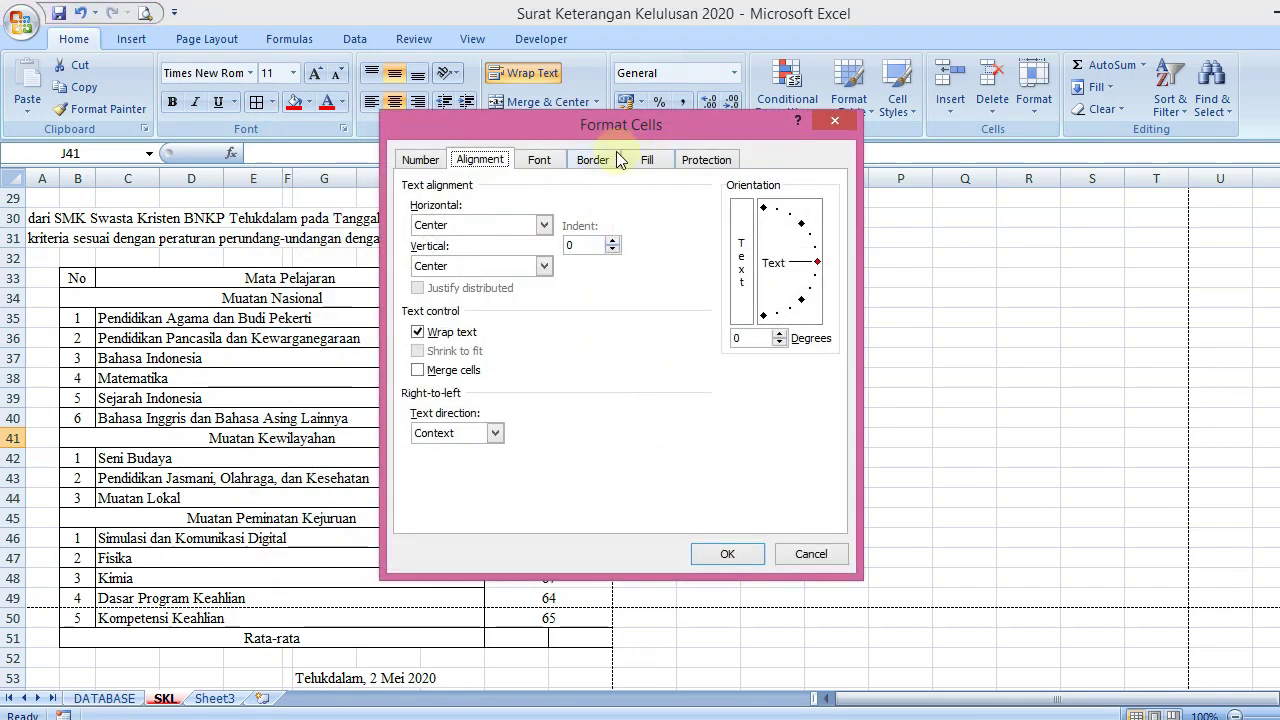
pyautogui.click(606, 160)
pyautogui.click(670, 335)
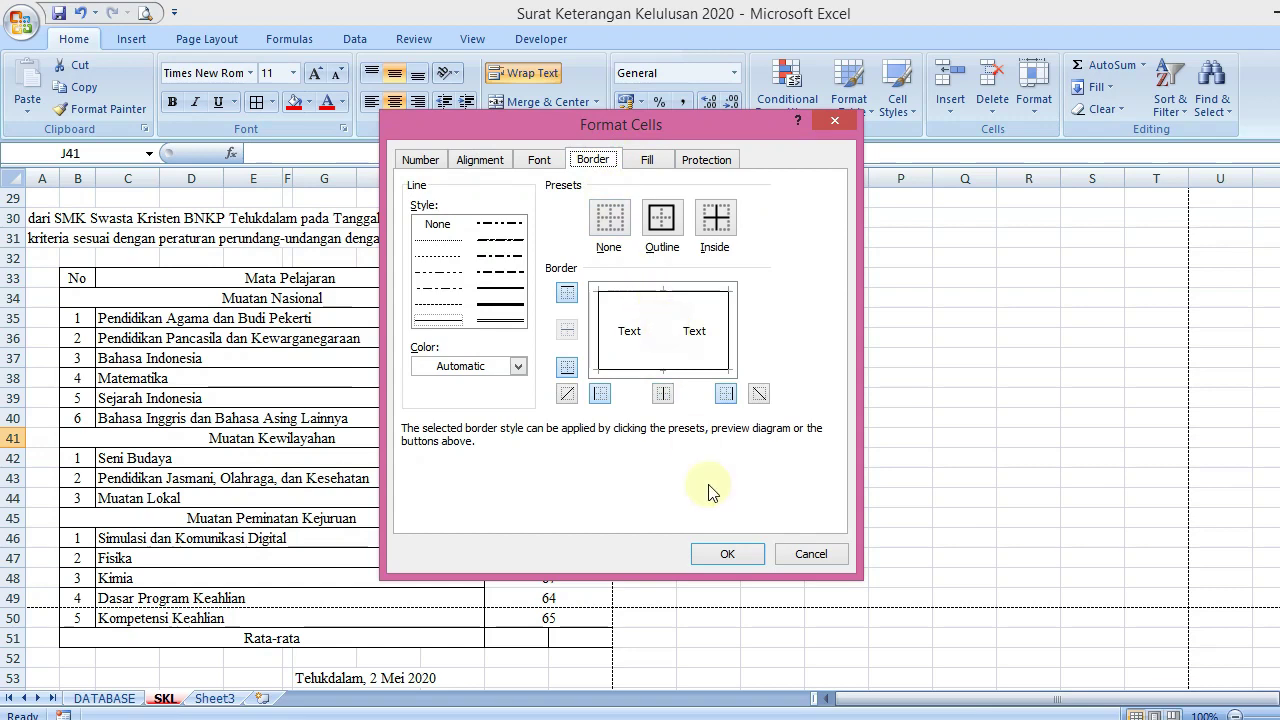
pyautogui.click(718, 547)
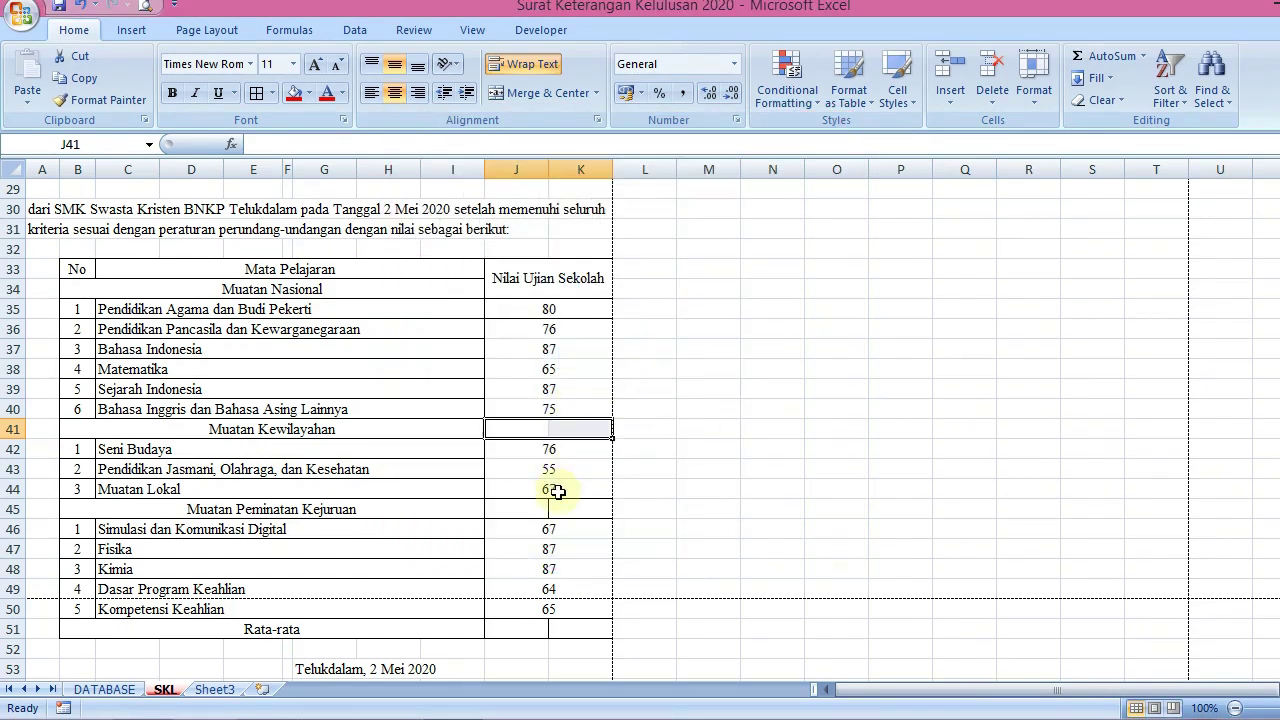
# Copy the already-fixed score cells J41:K41 onto the empty score cells J45:K45
pyautogui.moveTo(535, 517); pyautogui.dragTo(577, 504)
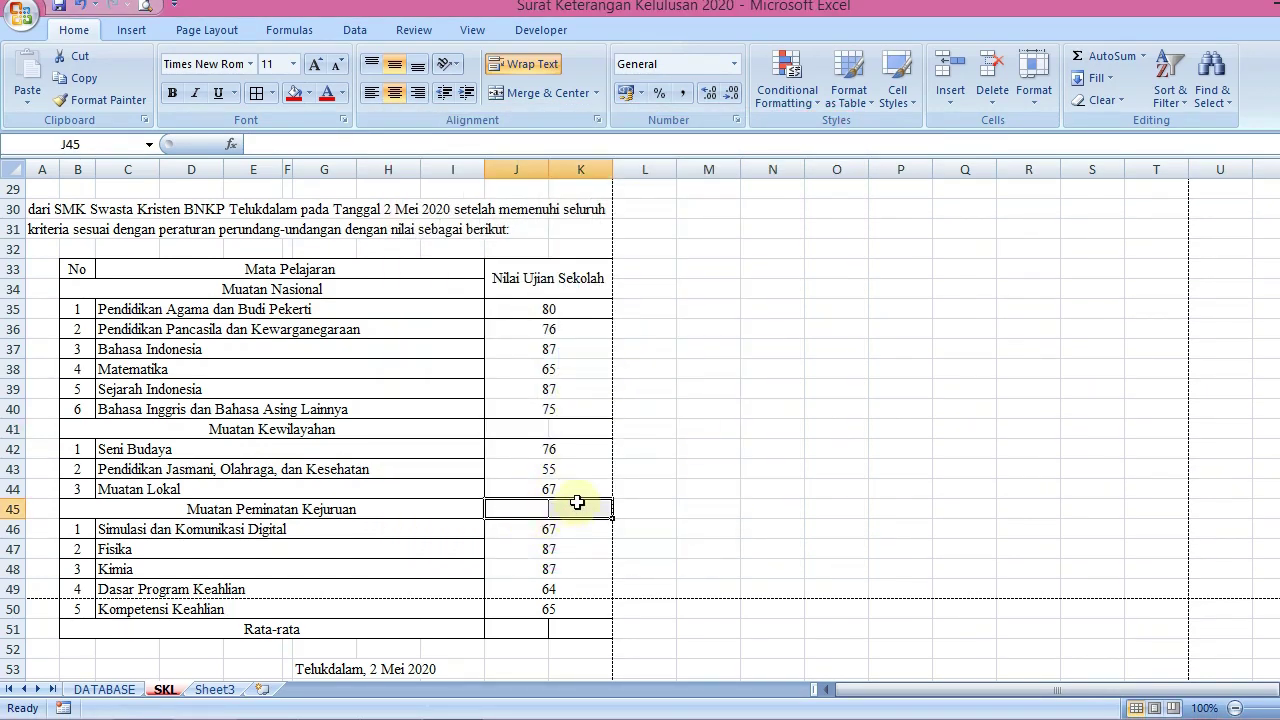
pyautogui.moveTo(546, 422); pyautogui.dragTo(583, 430)
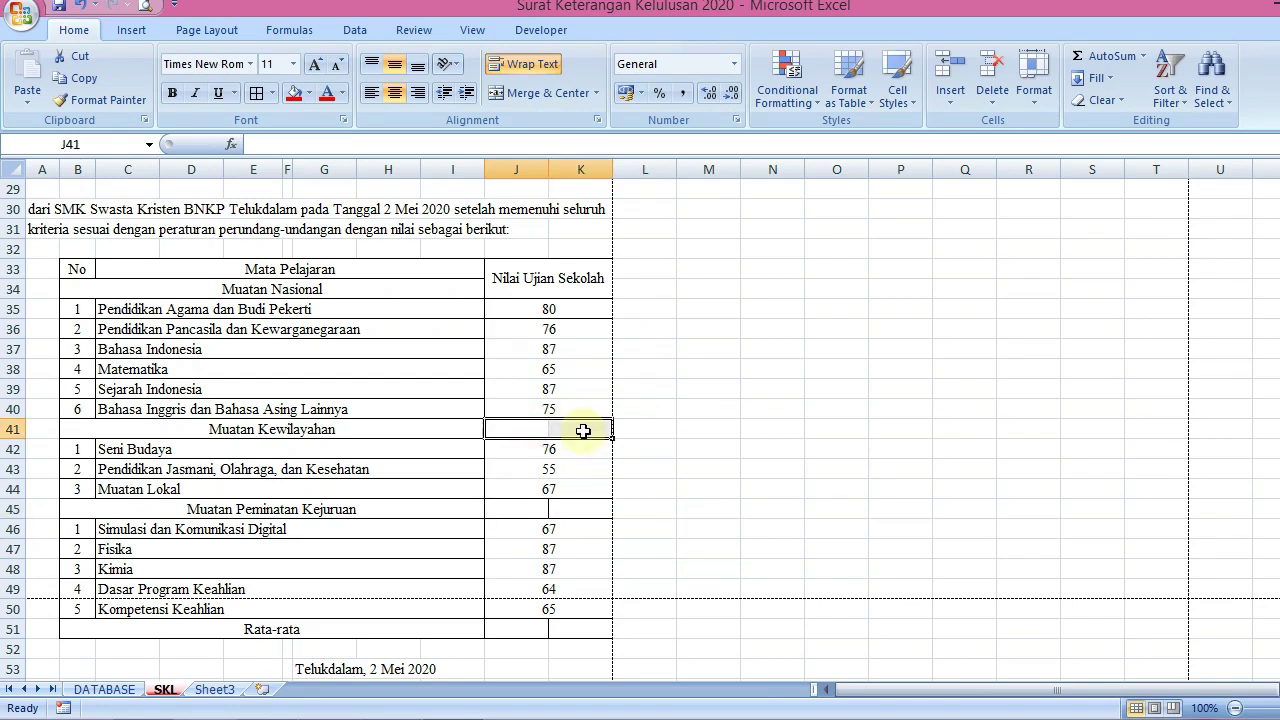
pyautogui.hotkey('ctrl', 'c')
pyautogui.click(580, 509)
pyautogui.hotkey('ctrl', 'v')
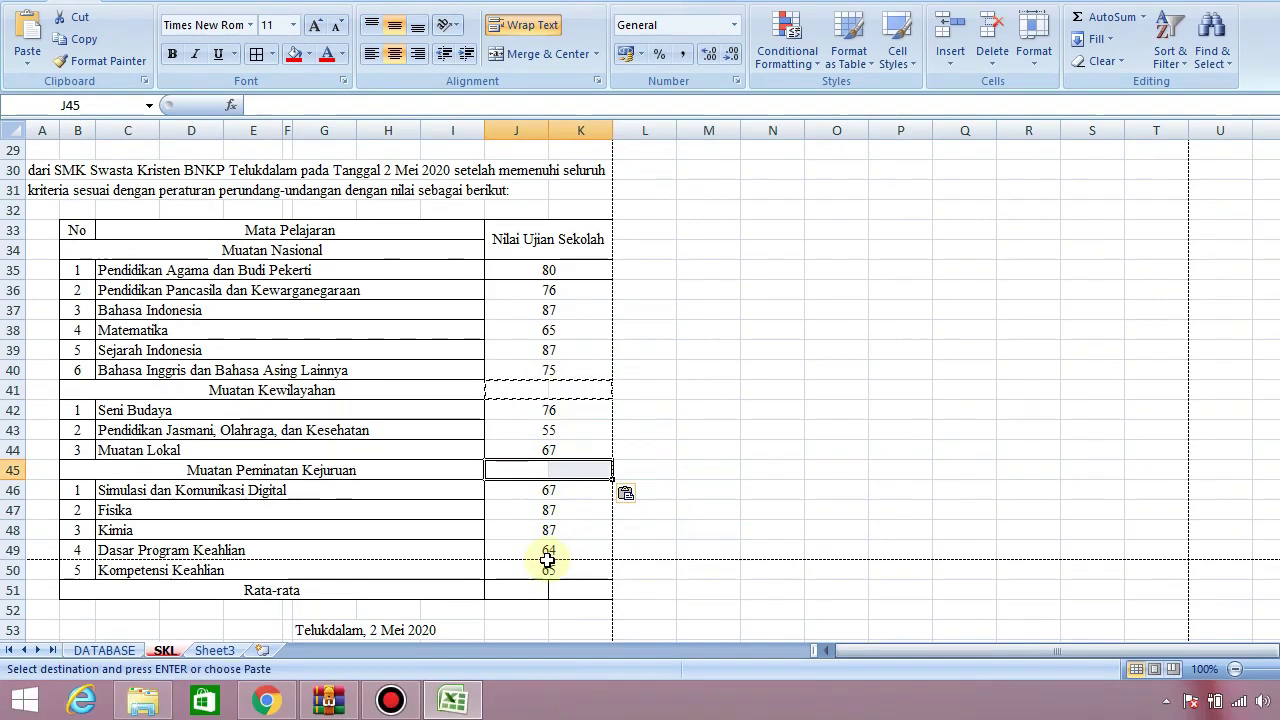
pyautogui.click(721, 467)
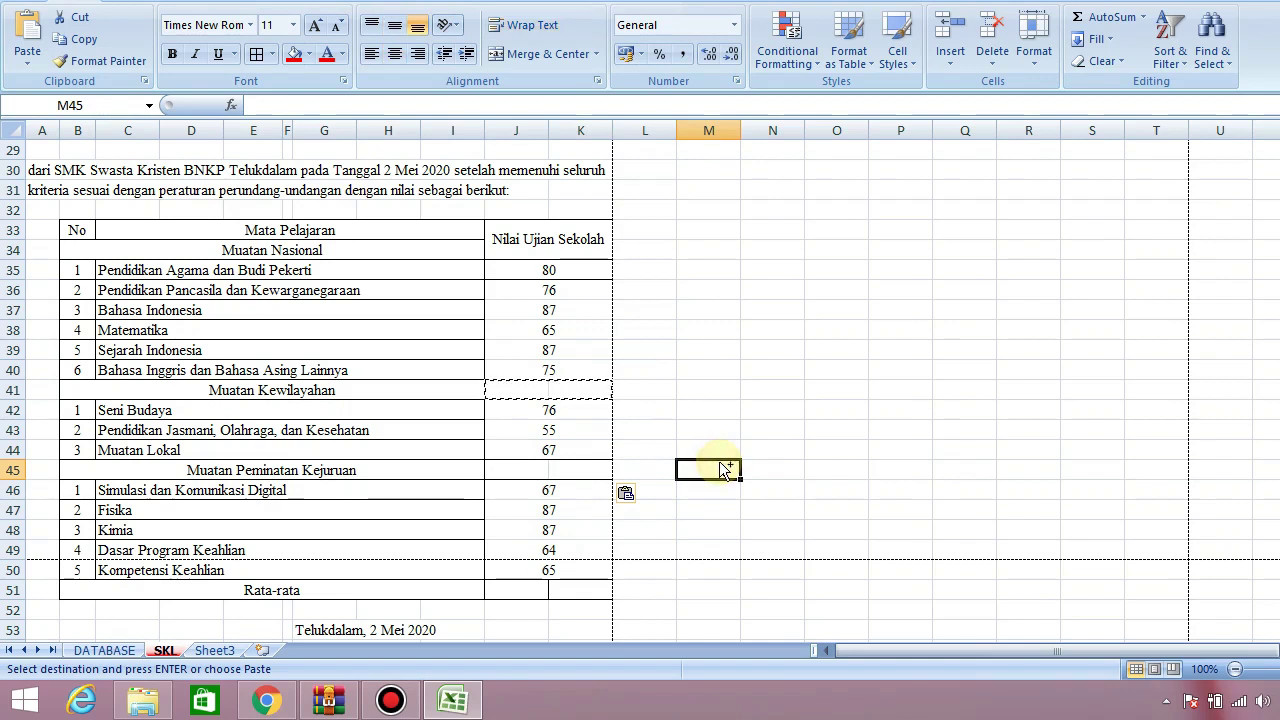
pyautogui.press('Escape')
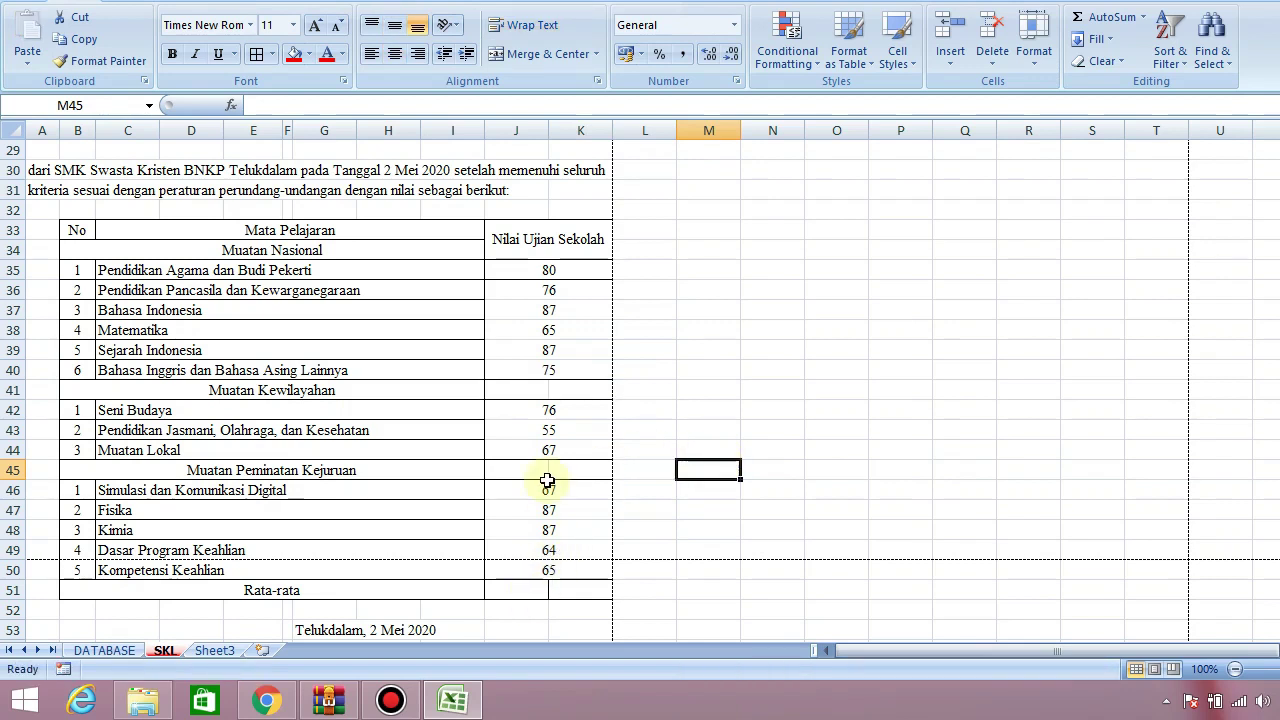
# Merge and center the Rata-rata score cells J51:K51 into one cell
pyautogui.moveTo(523, 589); pyautogui.dragTo(571, 589)
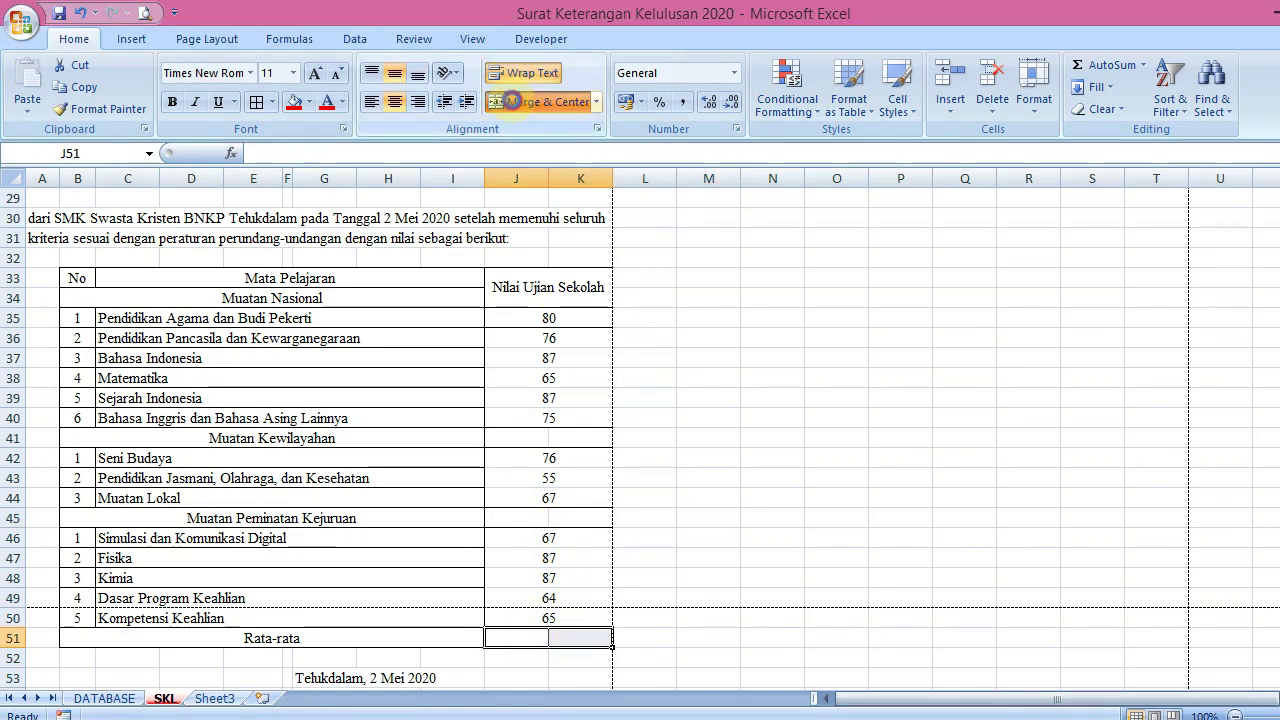
pyautogui.click(512, 101)
pyautogui.click(705, 453)
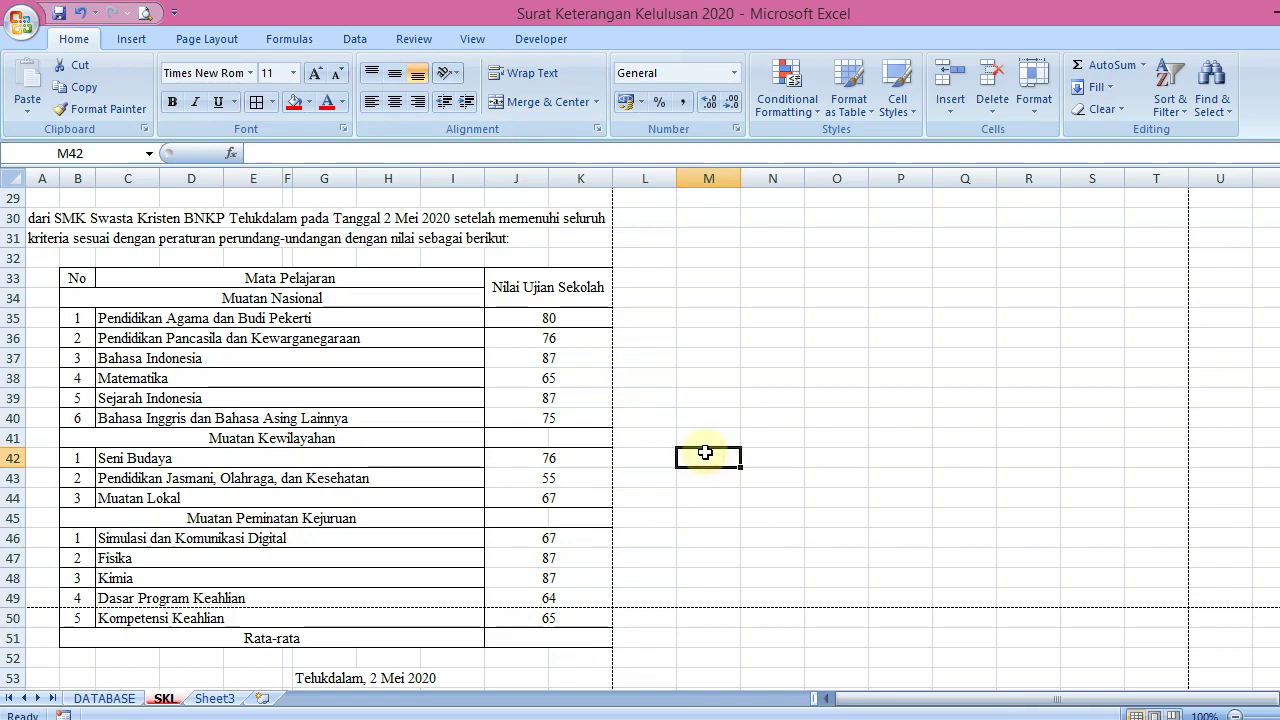
# Remove the inner vertical border from row 41's empty score cells in Format Cells
pyautogui.moveTo(516, 336); pyautogui.dragTo(540, 628)
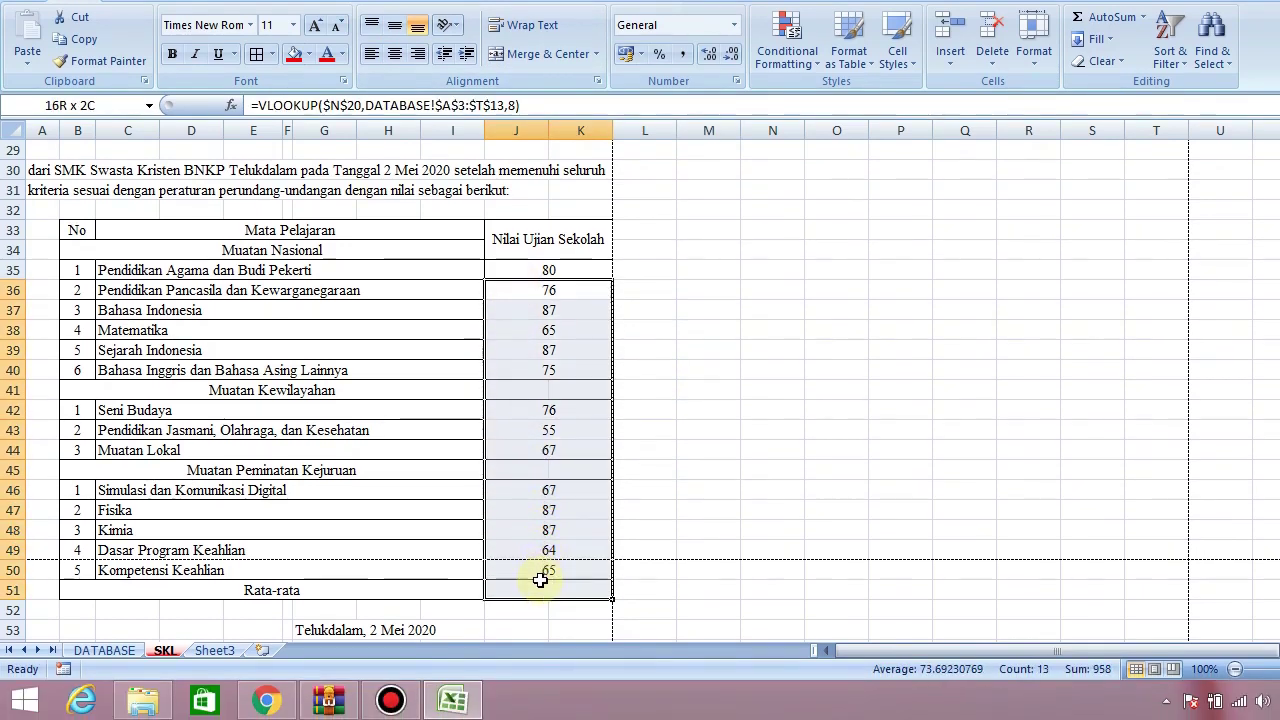
pyautogui.moveTo(540, 580); pyautogui.dragTo(538, 574)
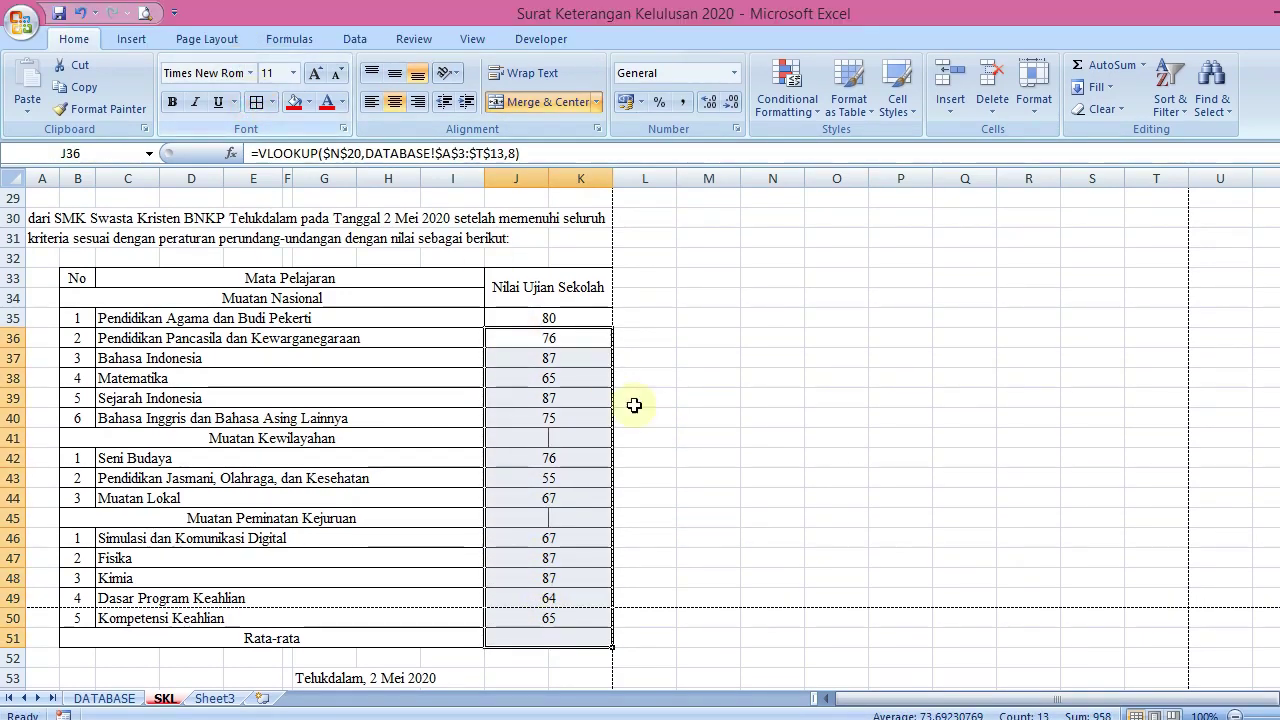
pyautogui.click(520, 437)
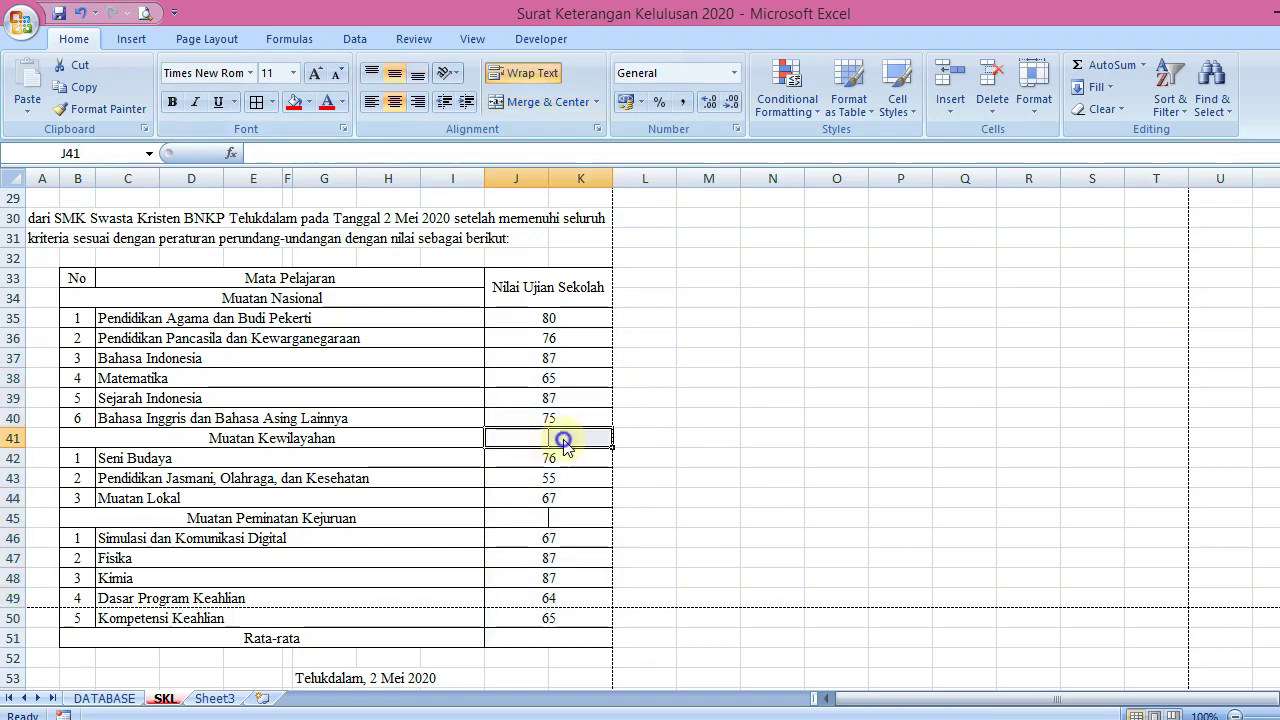
pyautogui.rightClick(563, 444)
pyautogui.click(645, 362)
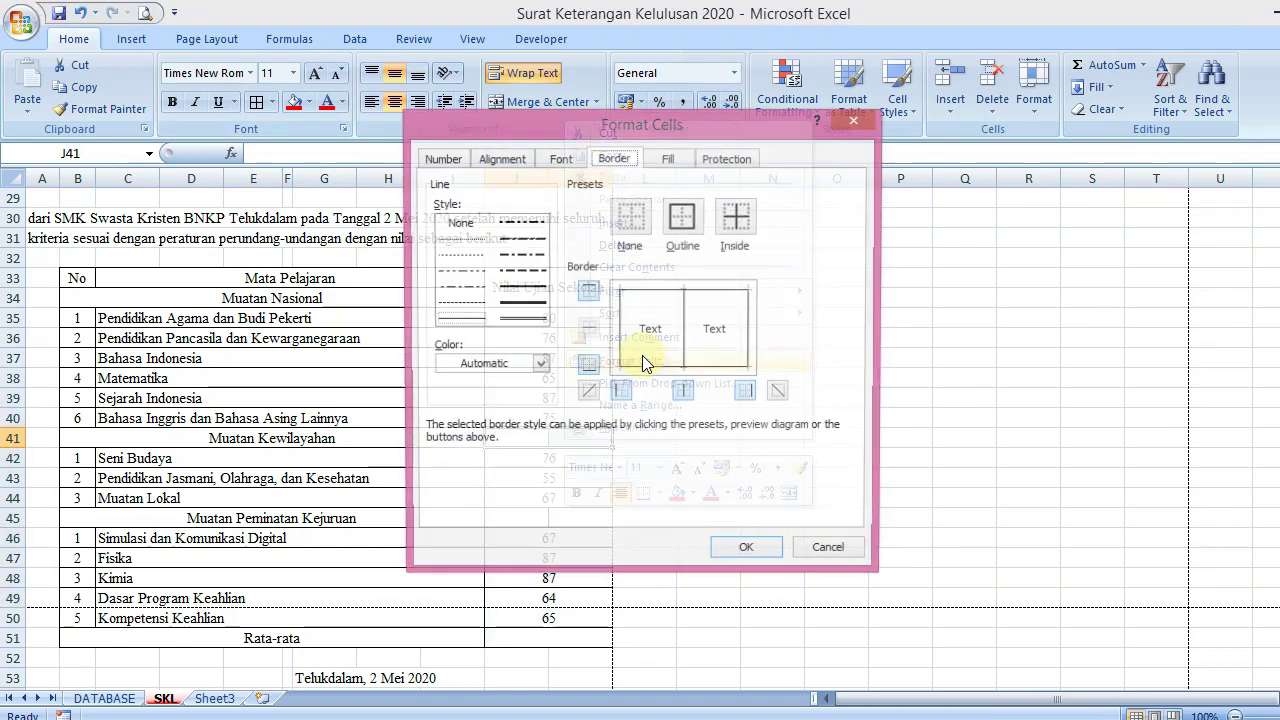
pyautogui.click(682, 390)
pyautogui.click(744, 546)
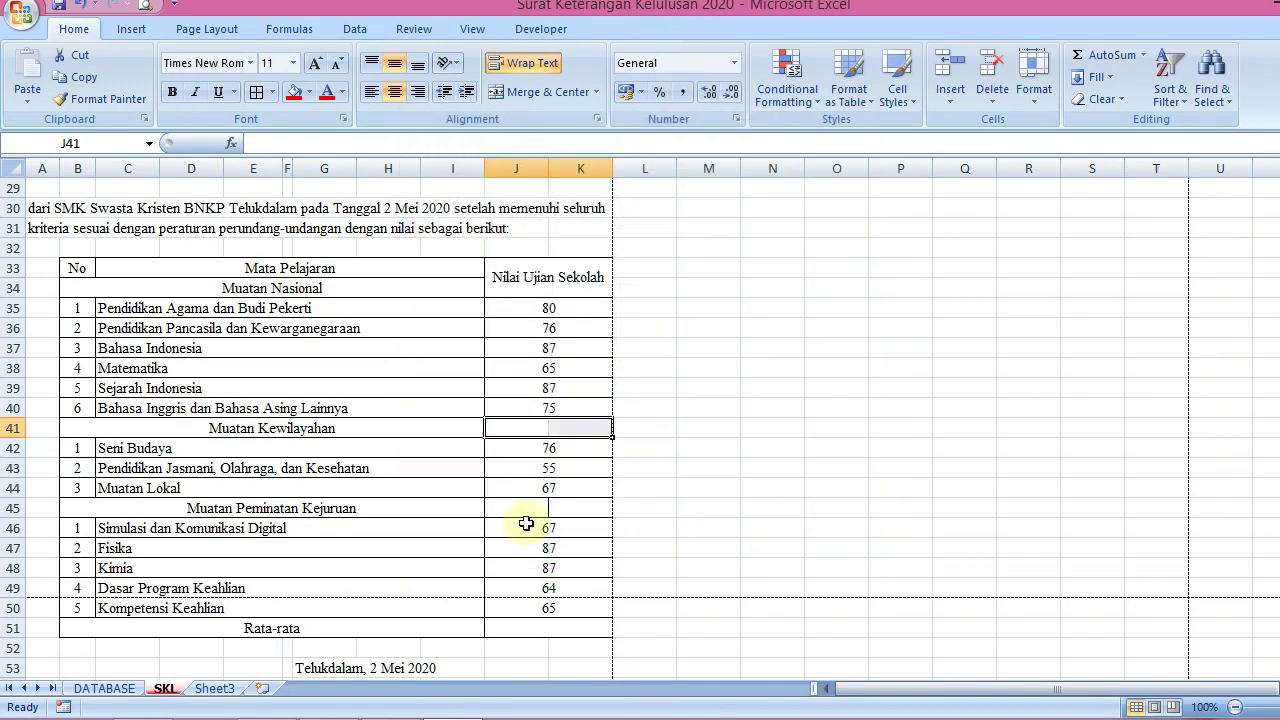
# Remove the inner vertical border from row 45's empty score cells the same way
pyautogui.moveTo(520, 514); pyautogui.dragTo(577, 514)
pyautogui.rightClick(580, 510)
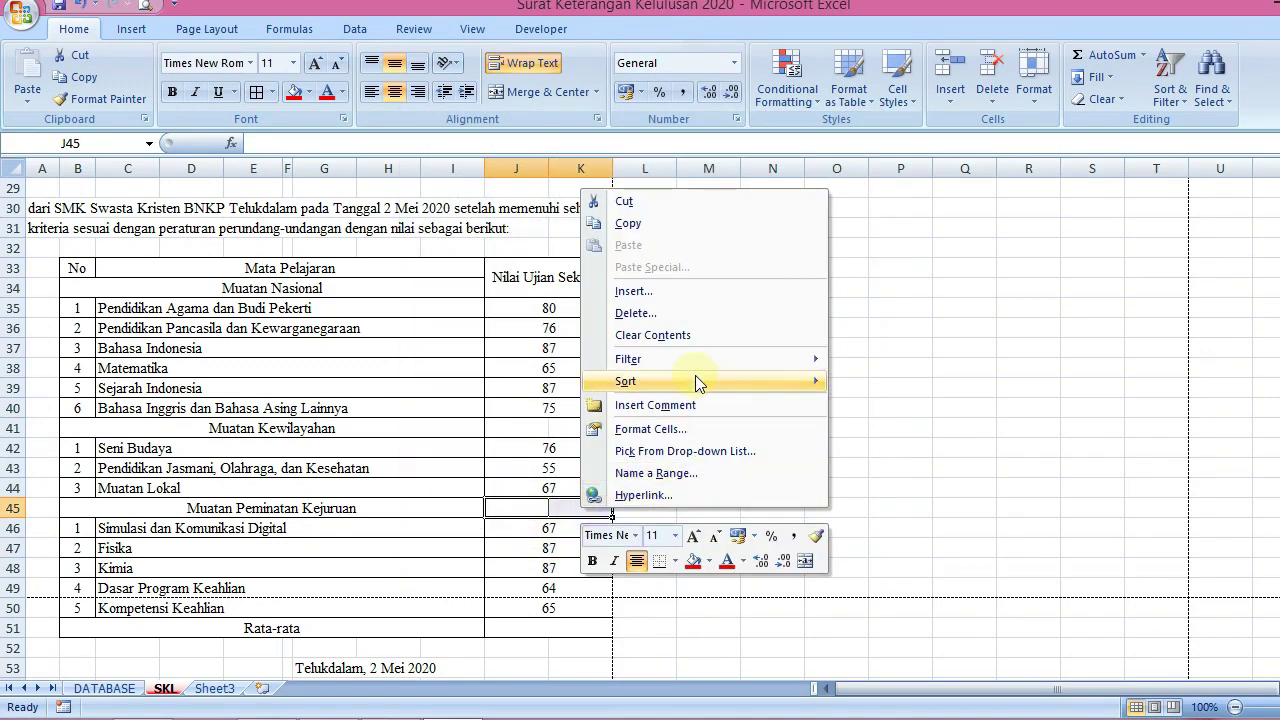
pyautogui.click(650, 445)
pyautogui.click(699, 415)
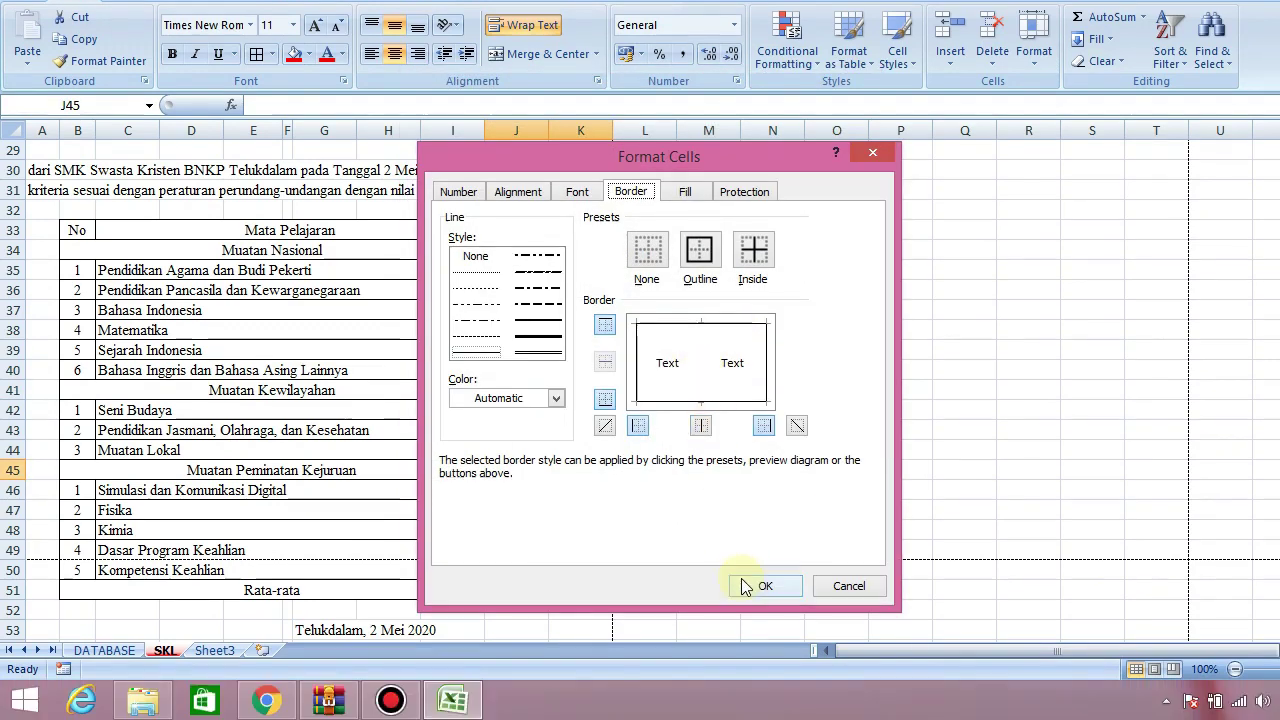
pyautogui.click(765, 623)
pyautogui.click(709, 534)
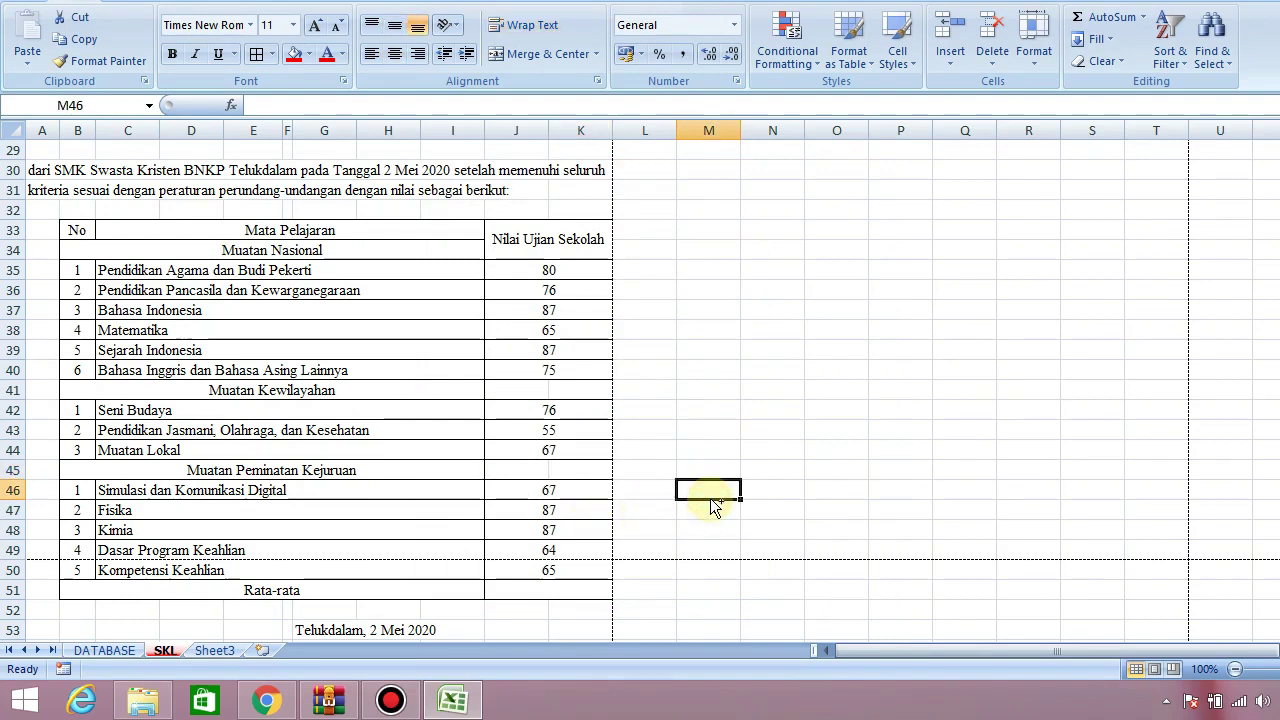
pyautogui.moveTo(1279, 480); pyautogui.dragTo(1272, 160)
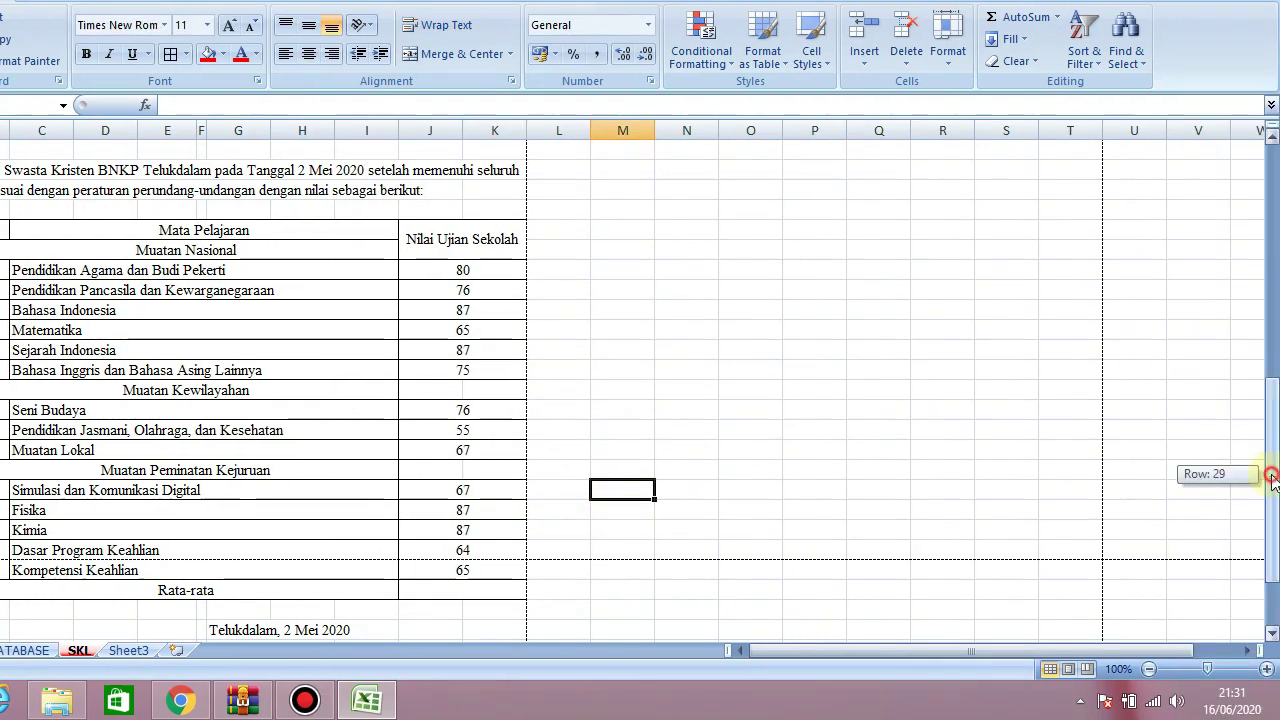
# Check the certificate's printed layout in Print Preview, including page 2, then close it
pyautogui.click(144, 12)
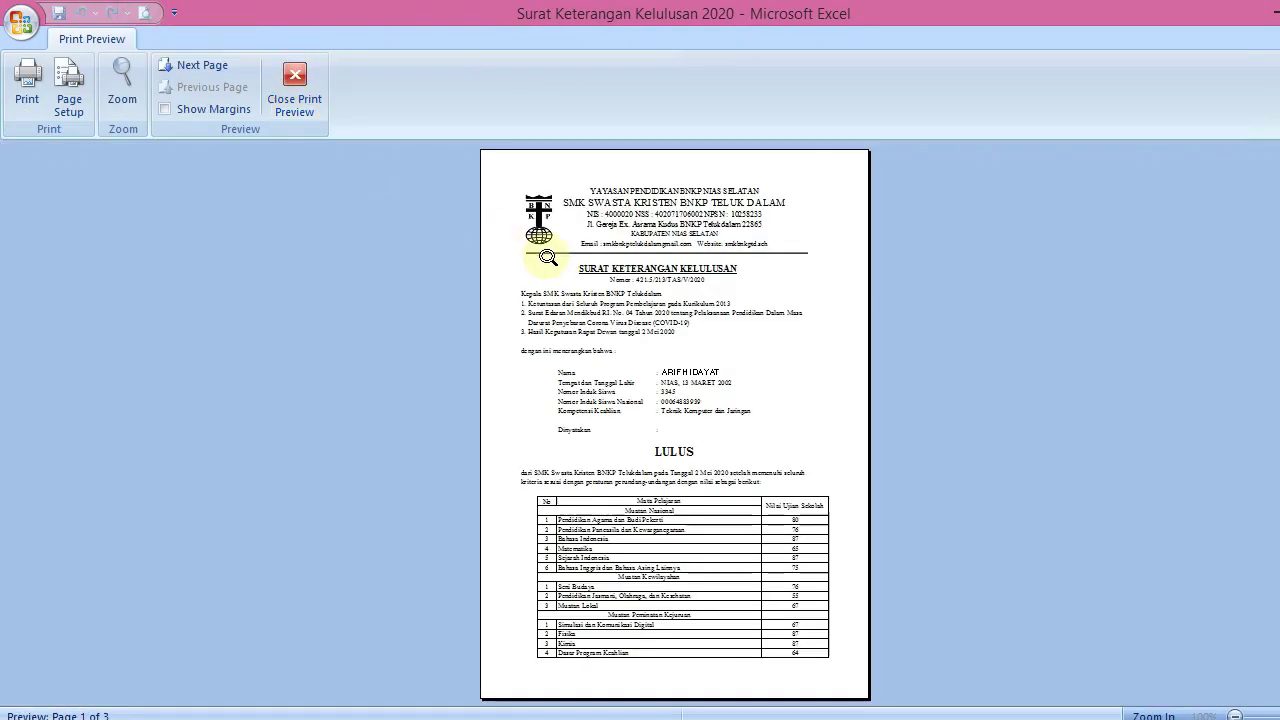
pyautogui.scroll(-1, 548, 257)
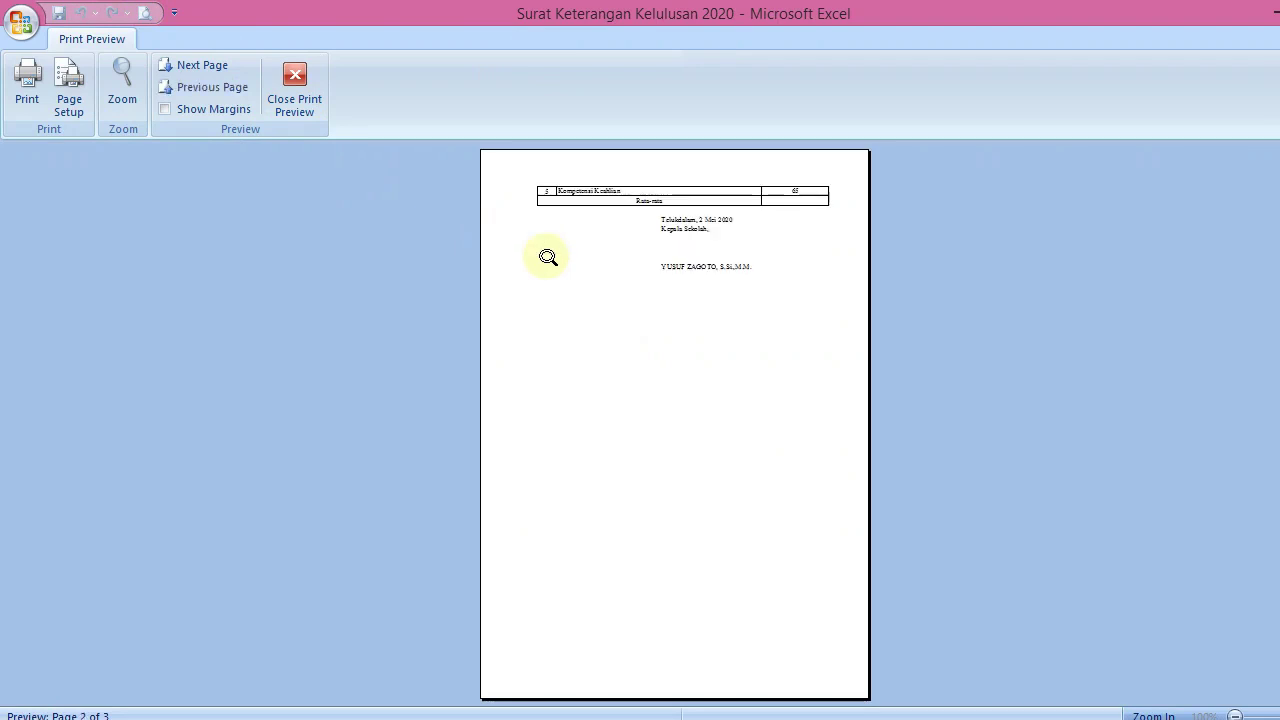
pyautogui.click(305, 83)
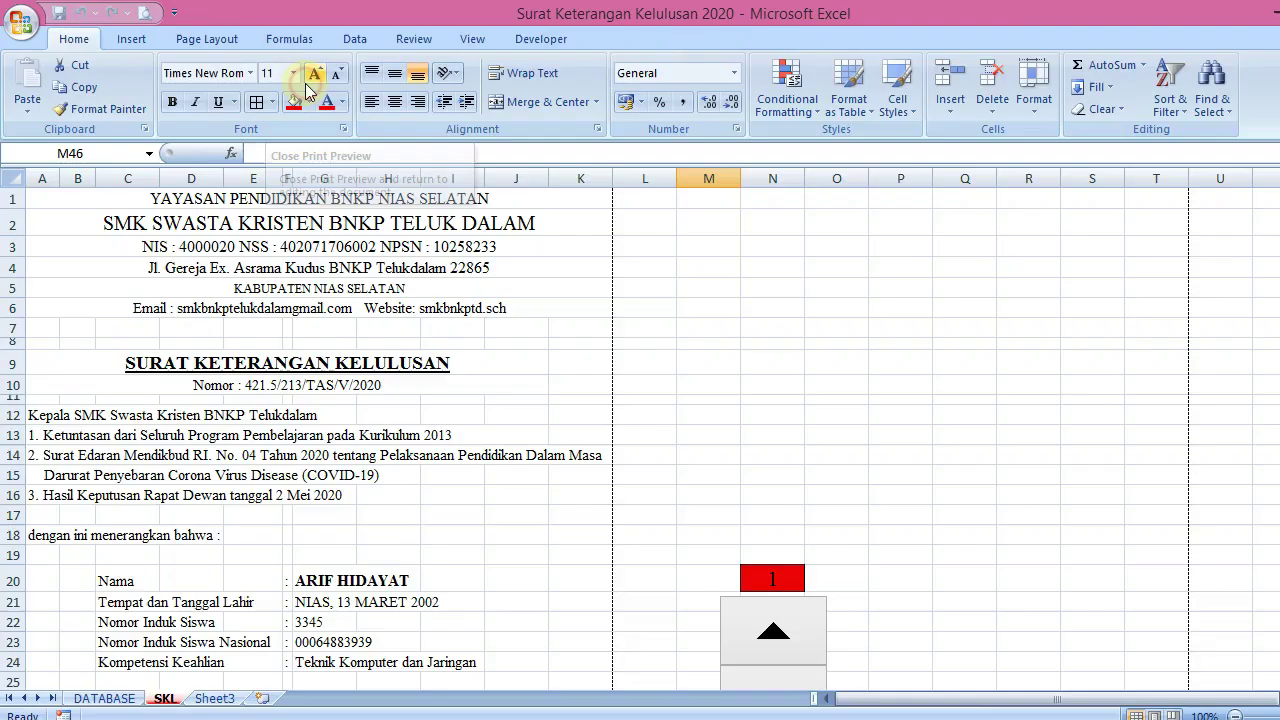
# Resize the height of row 20, the student name line
pyautogui.moveTo(1276, 290); pyautogui.dragTo(1275, 150)
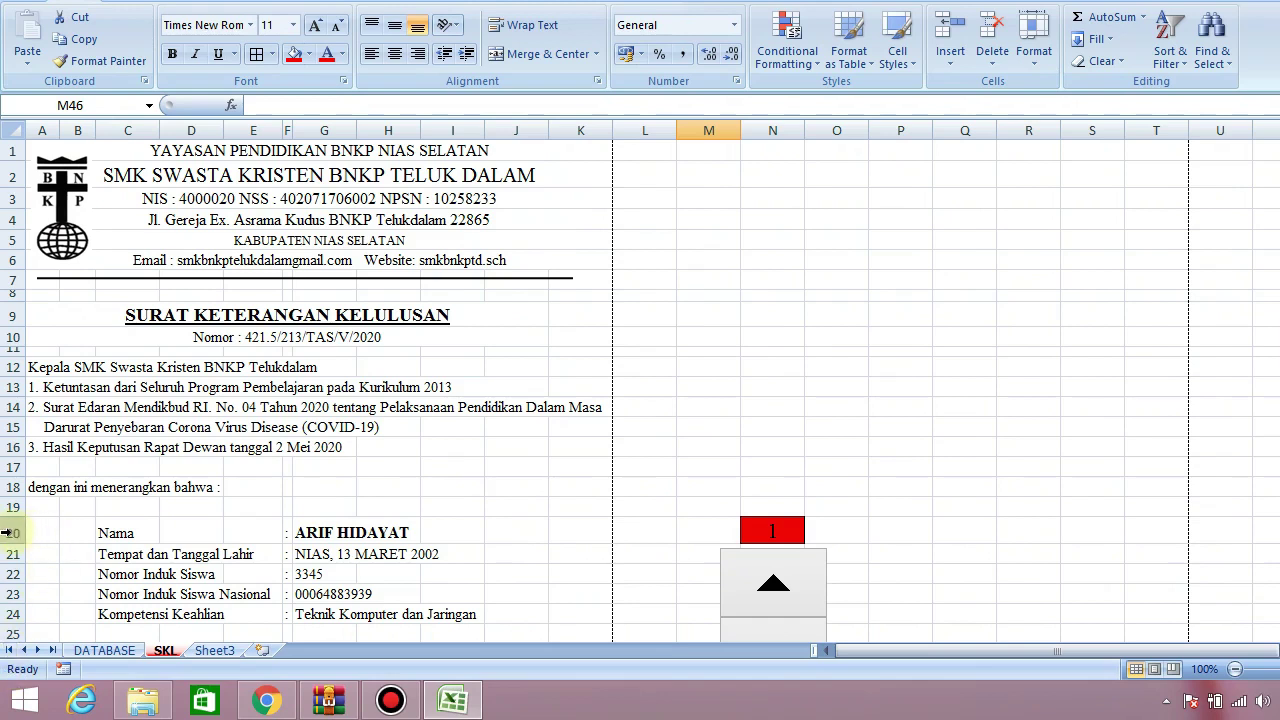
pyautogui.moveTo(5, 533); pyautogui.dragTo(10, 542)
pyautogui.click(894, 447)
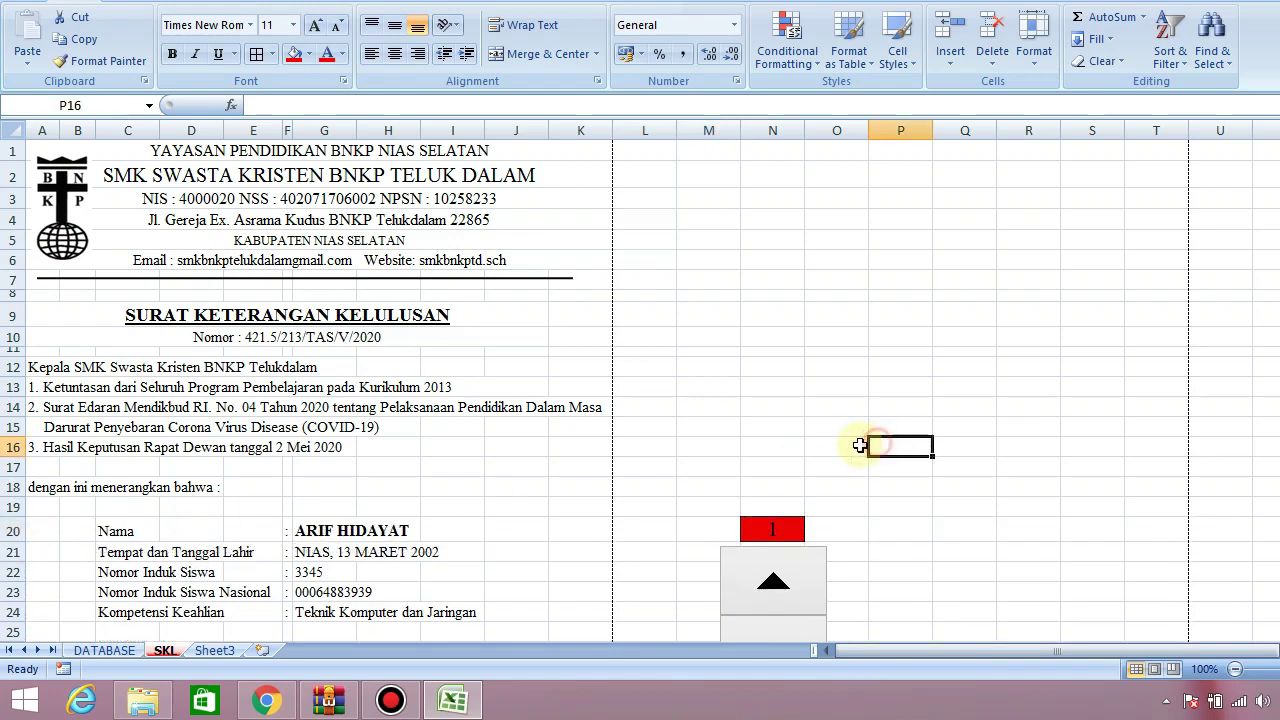
pyautogui.moveTo(1272, 300)
pyautogui.mouseDown()
pyautogui.moveTo(1272, 272)
pyautogui.moveTo(1266, 663)
pyautogui.mouseUp()
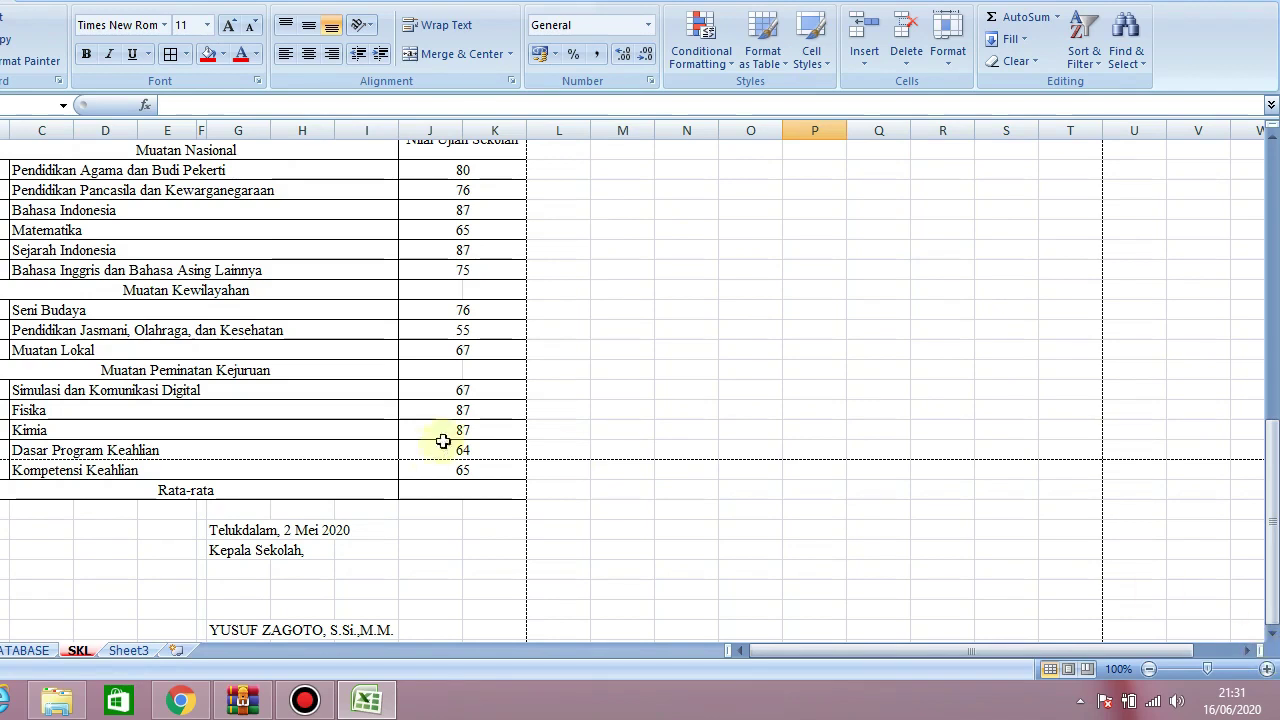
# Enter =AVERAGE(J35:K50) in the Rata-rata cell and format it as bold 74 with no decimals
pyautogui.click(449, 495)
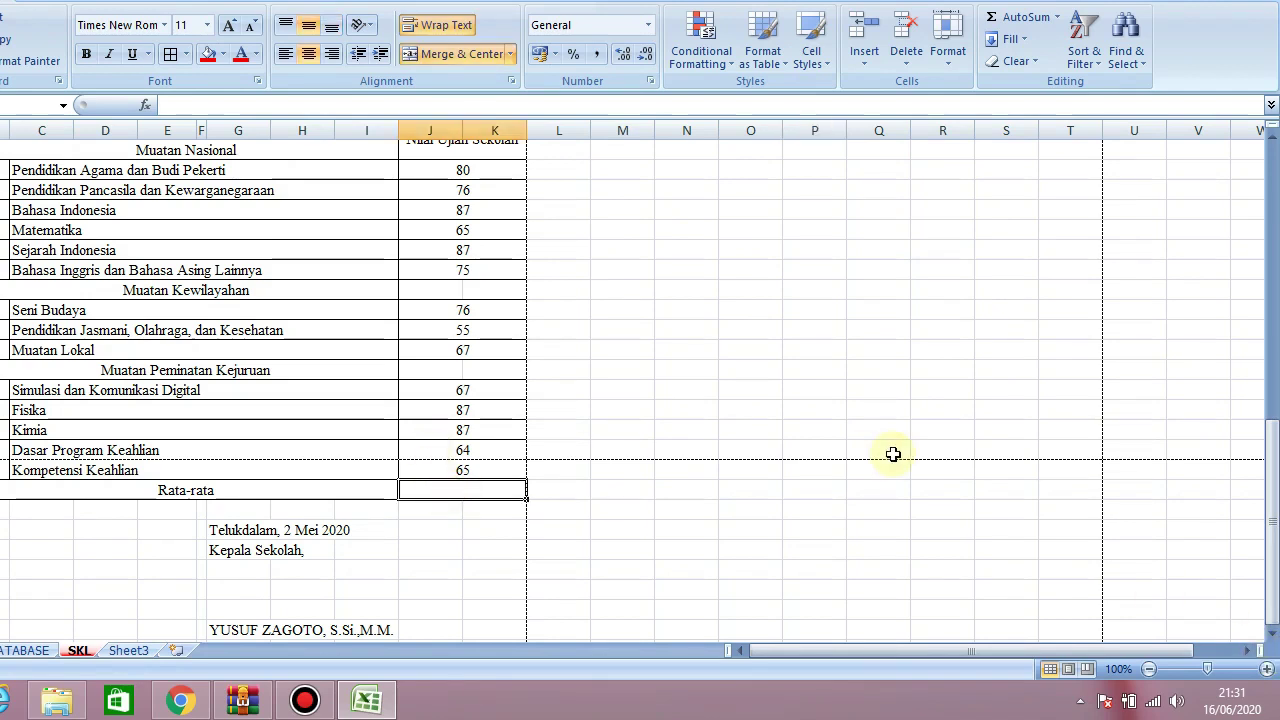
pyautogui.write('=AVE')
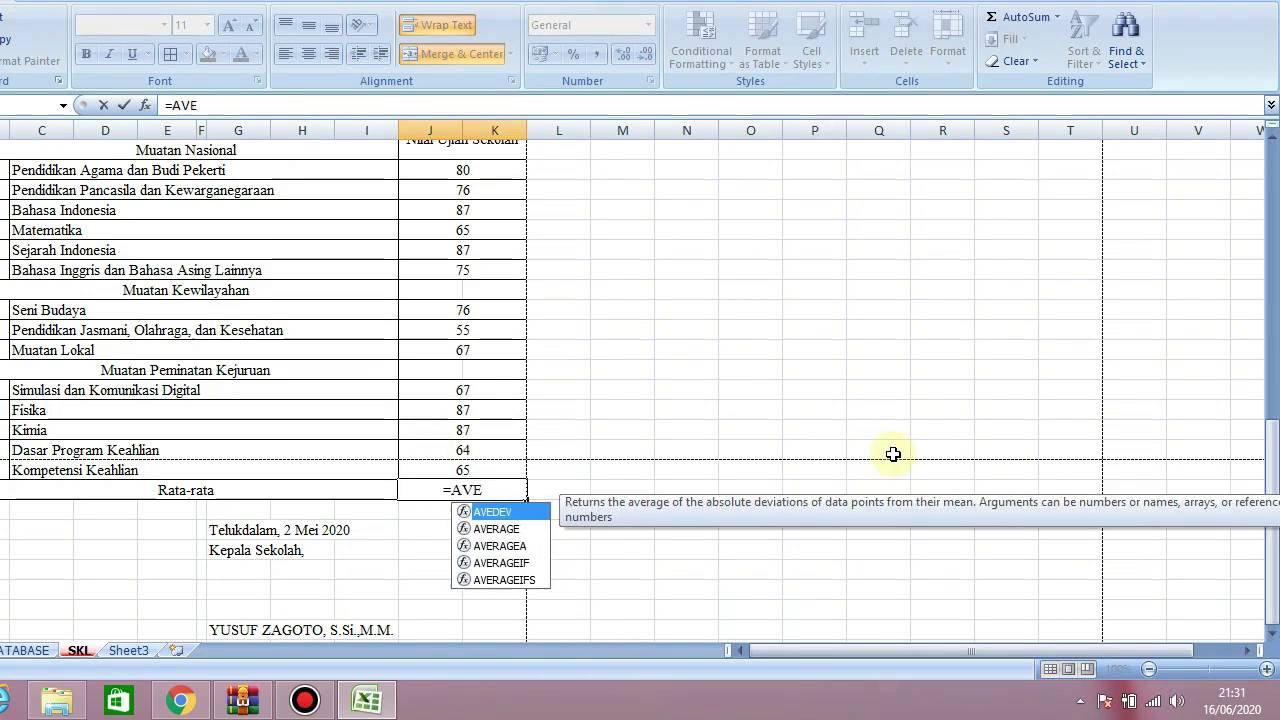
pyautogui.write('RAGE')
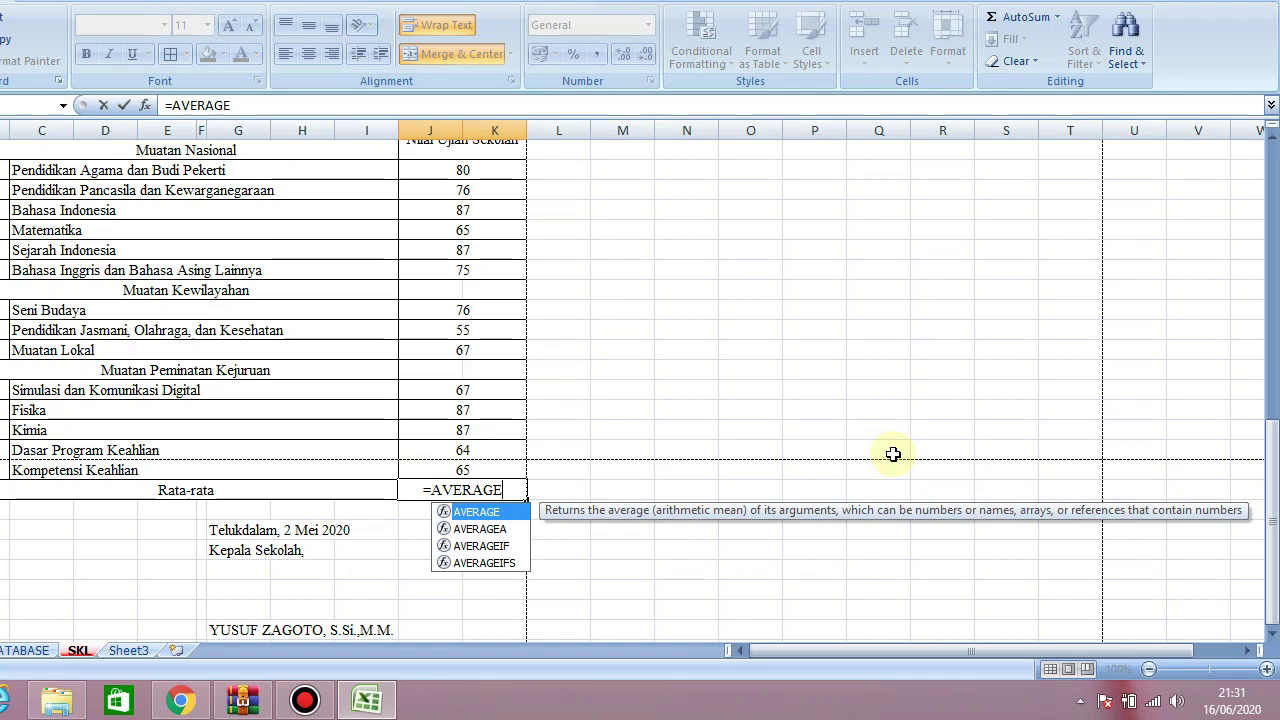
pyautogui.write('(')
pyautogui.moveTo(1268, 437); pyautogui.dragTo(1275, 424)
pyautogui.moveTo(503, 252); pyautogui.dragTo(490, 553)
pyautogui.write(')')
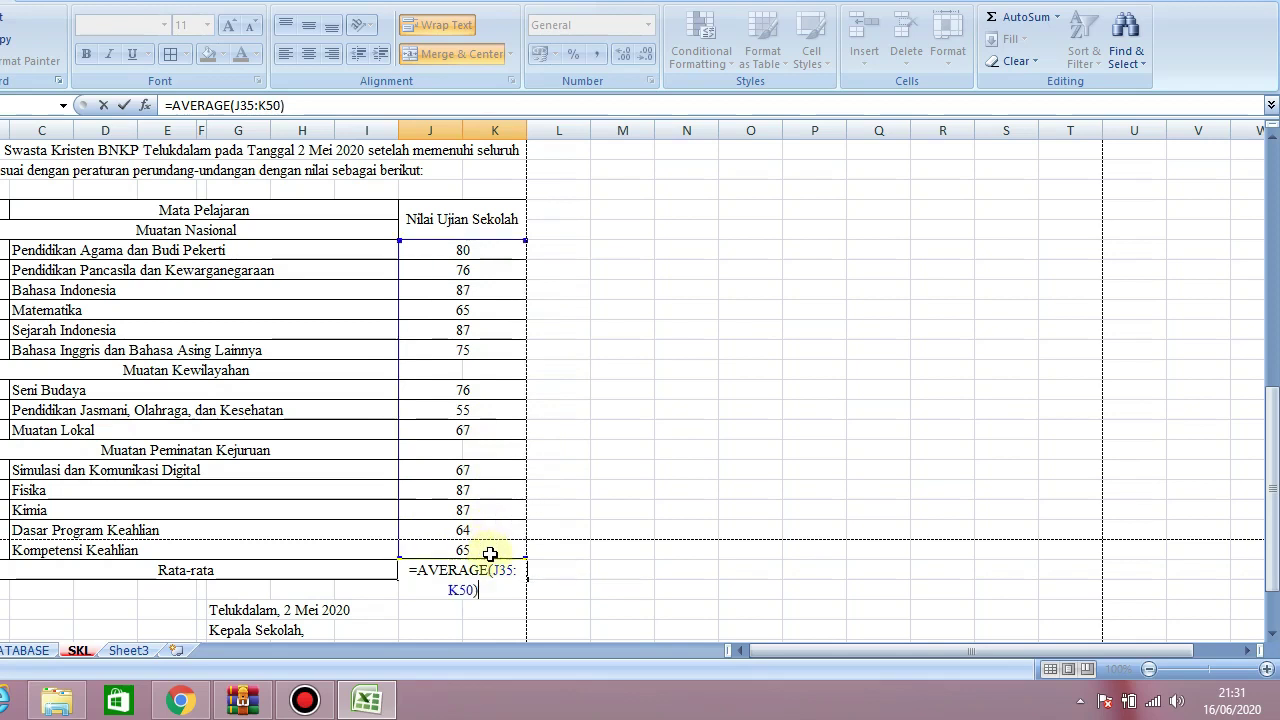
pyautogui.press('Return')
pyautogui.press('Up')
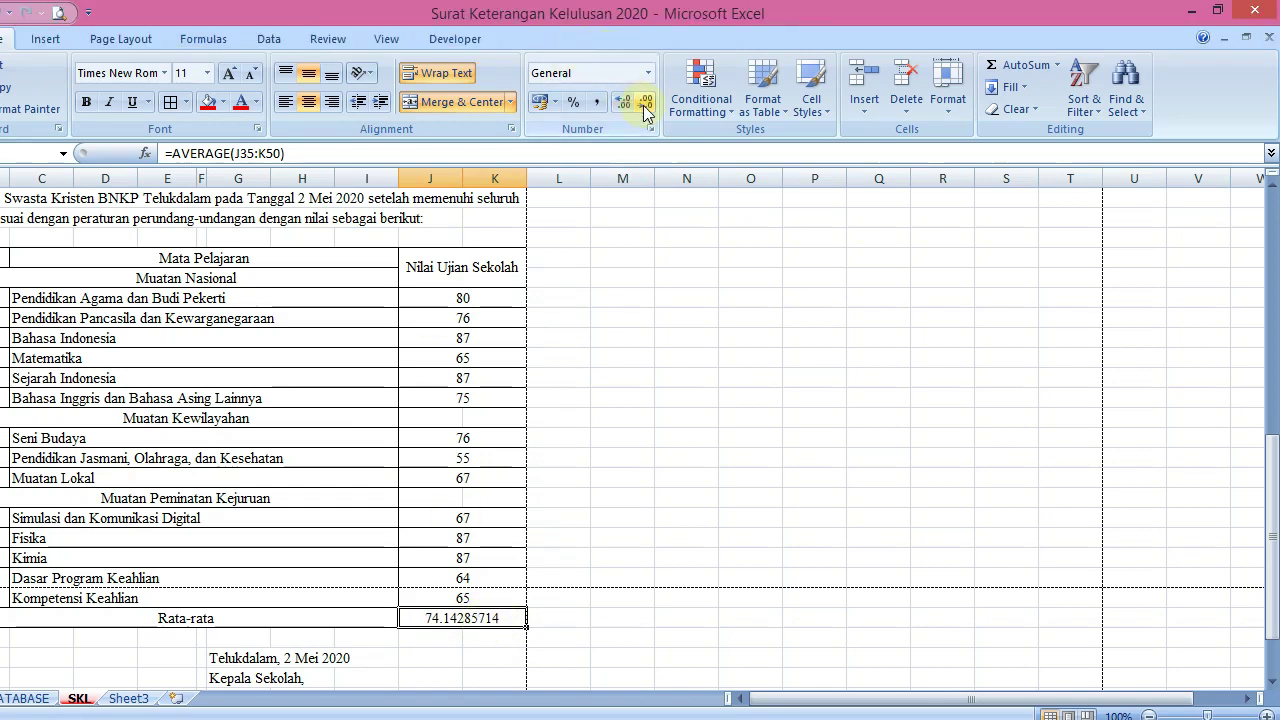
pyautogui.click(646, 54)
pyautogui.hotkey('ctrl', 'b')
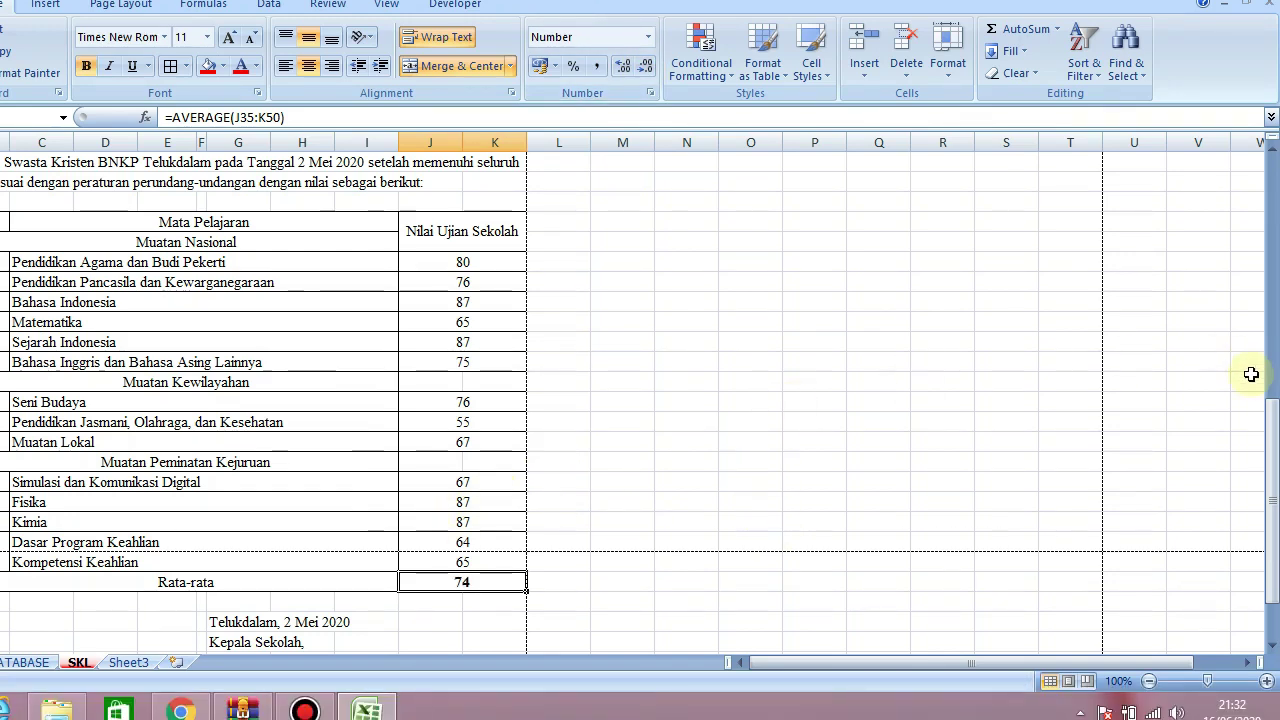
pyautogui.moveTo(1274, 498); pyautogui.dragTo(1274, 240)
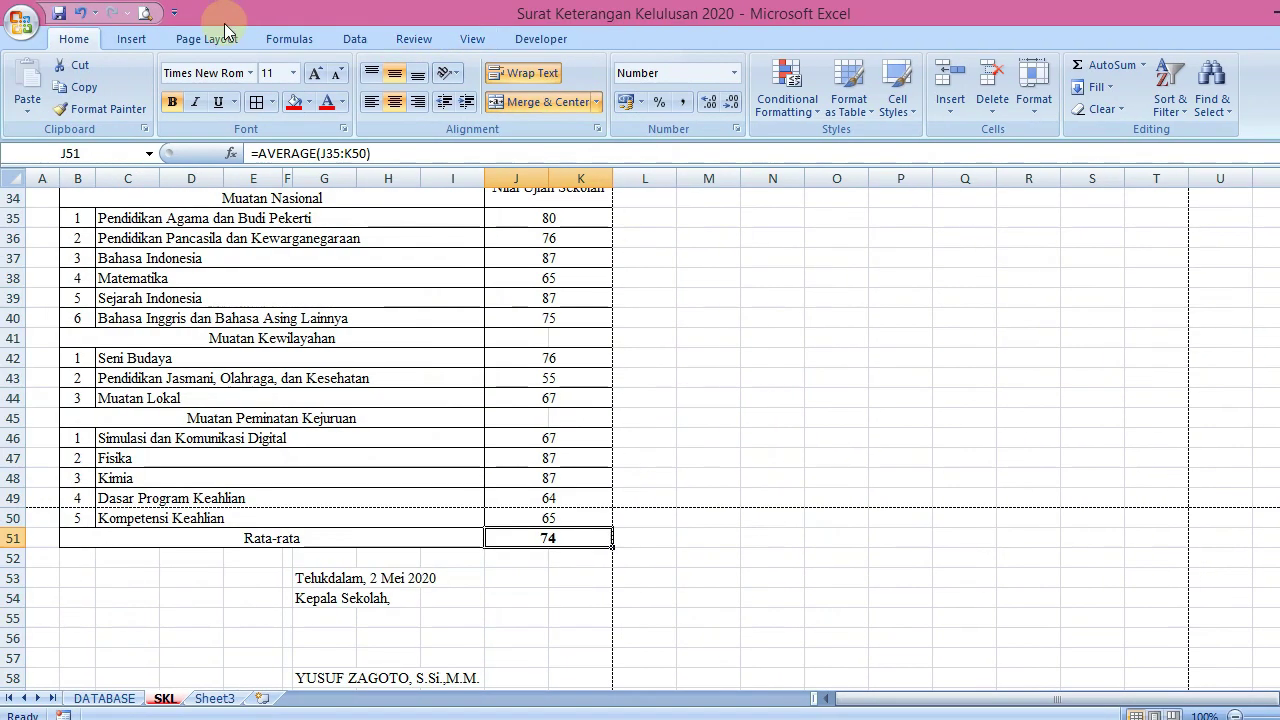
# In Page Setup, set the paper size to Legal and review the bottom margin of 3
pyautogui.click(207, 39)
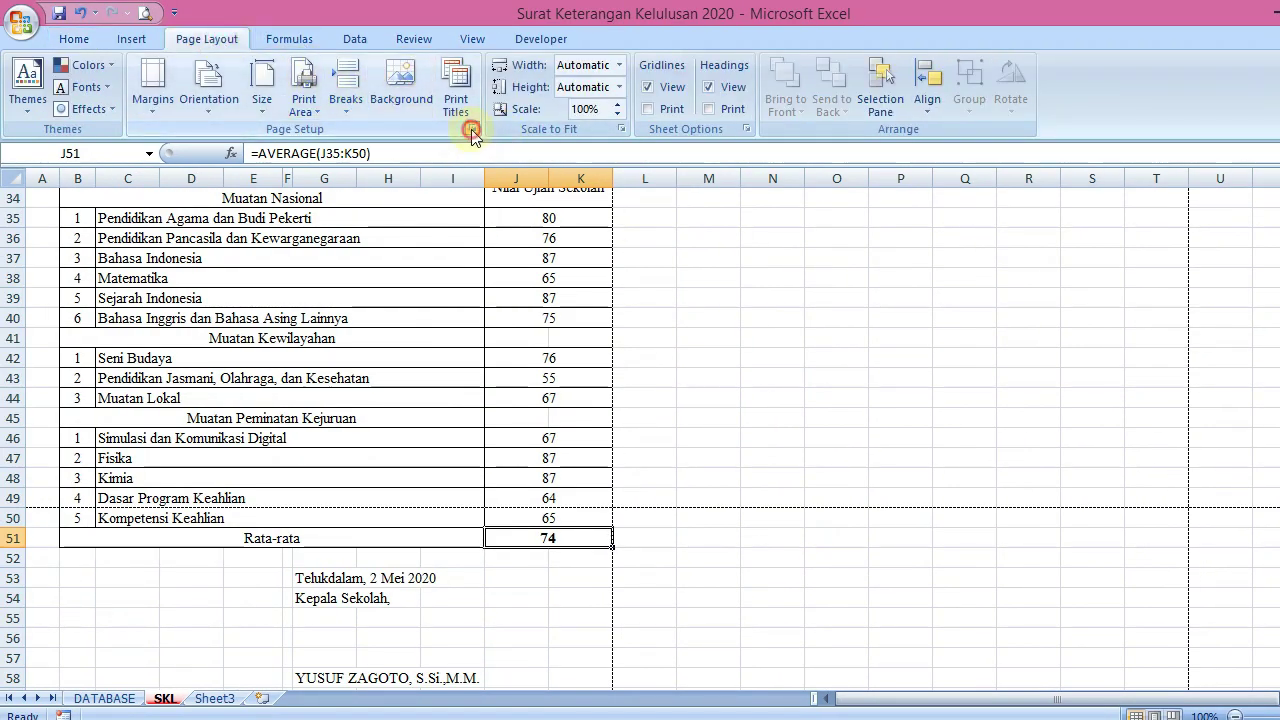
pyautogui.click(472, 131)
pyautogui.click(628, 366)
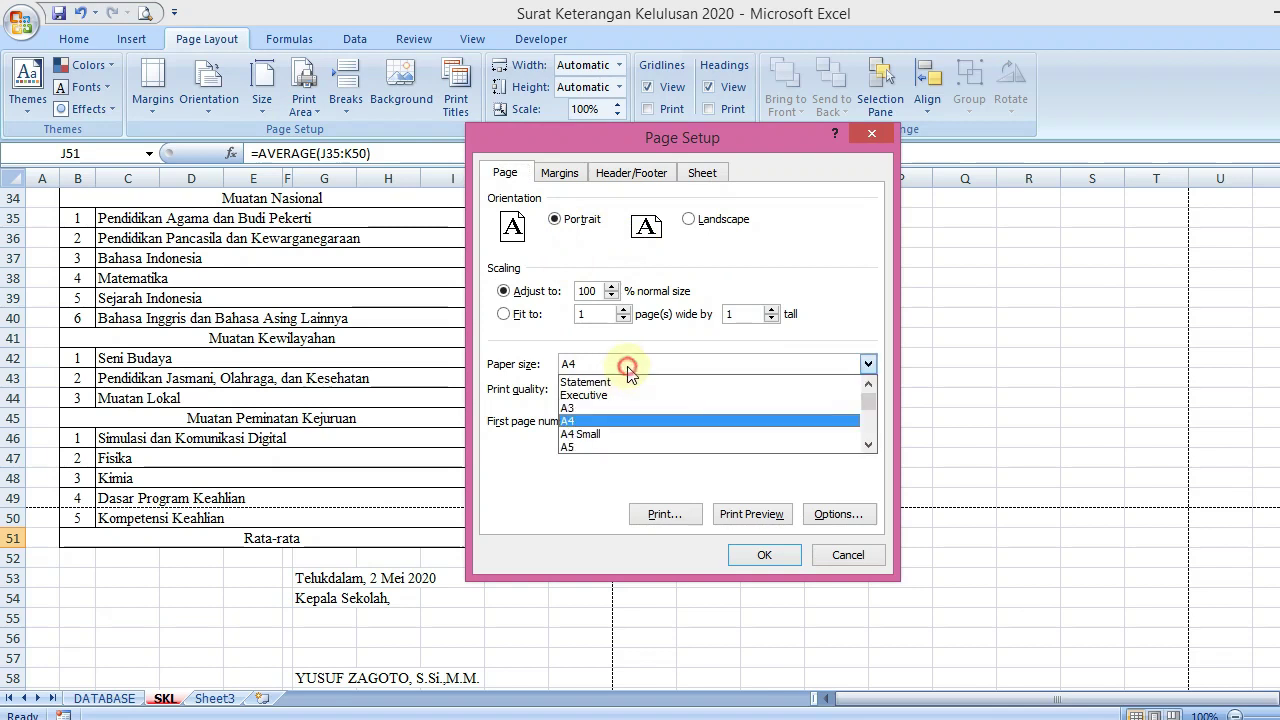
pyautogui.click(869, 443)
pyautogui.click(869, 444)
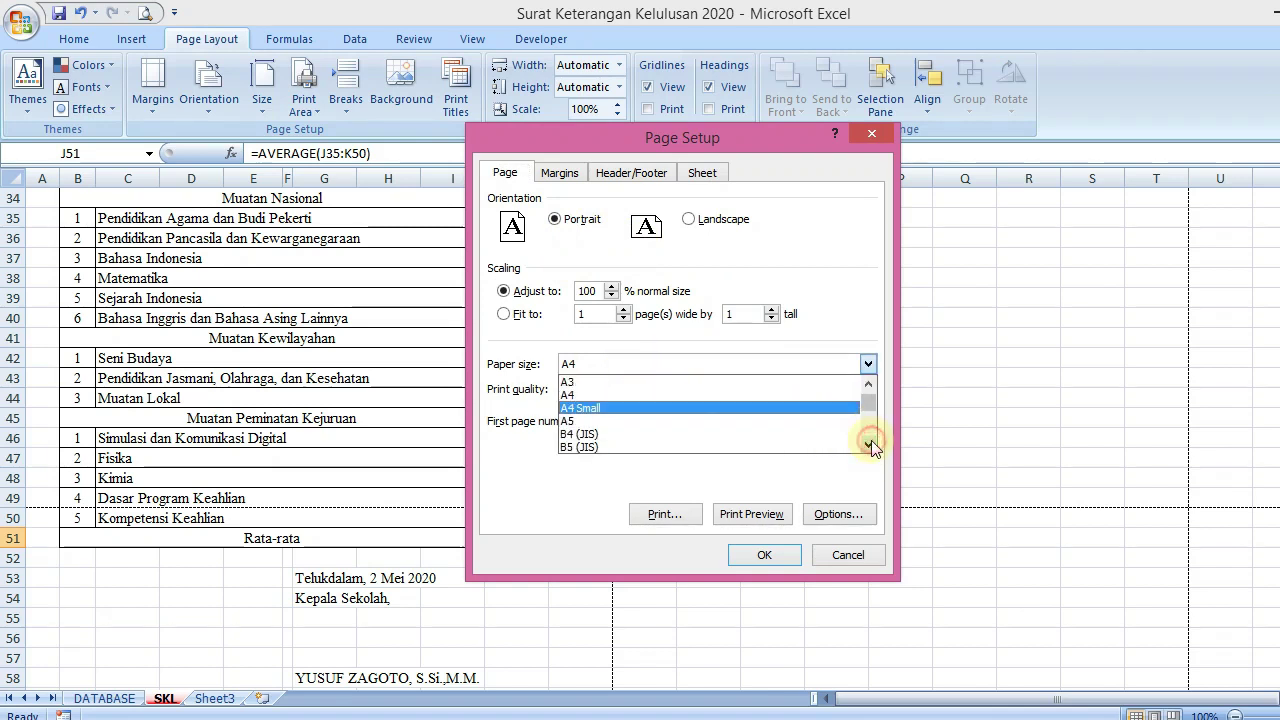
pyautogui.click(869, 444)
pyautogui.click(869, 444)
pyautogui.click(869, 444)
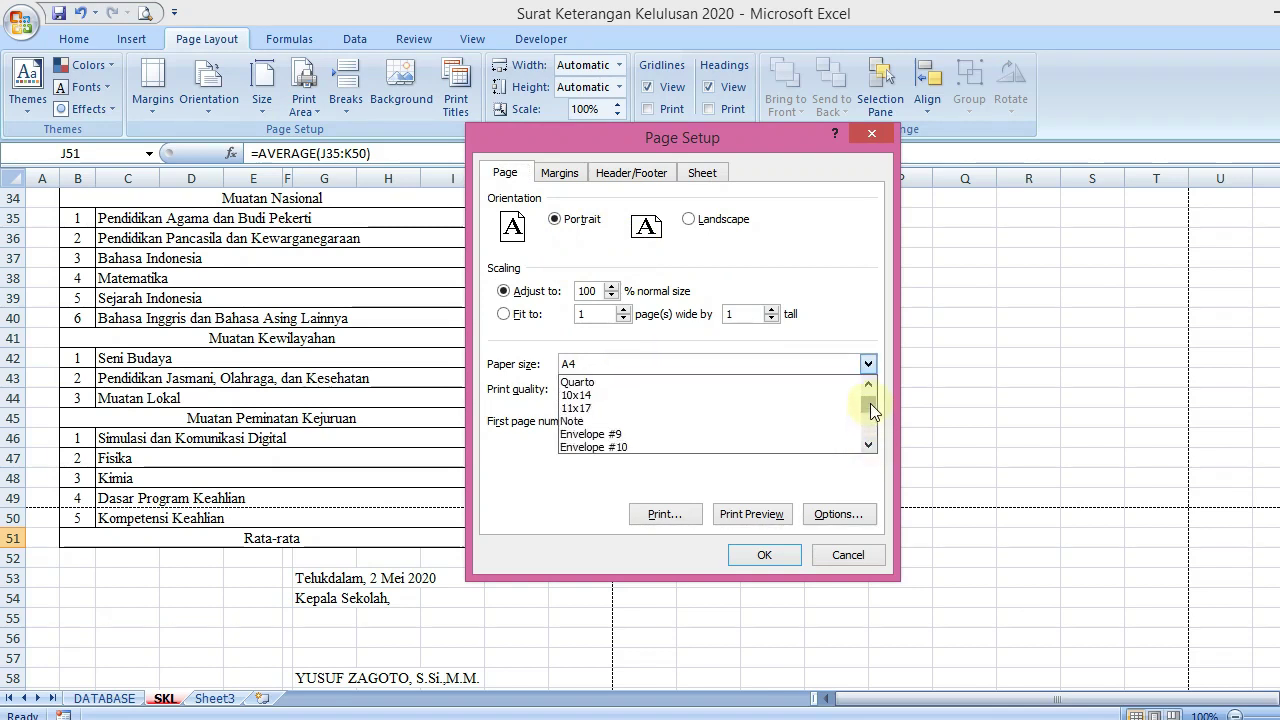
pyautogui.moveTo(870, 404); pyautogui.dragTo(870, 389)
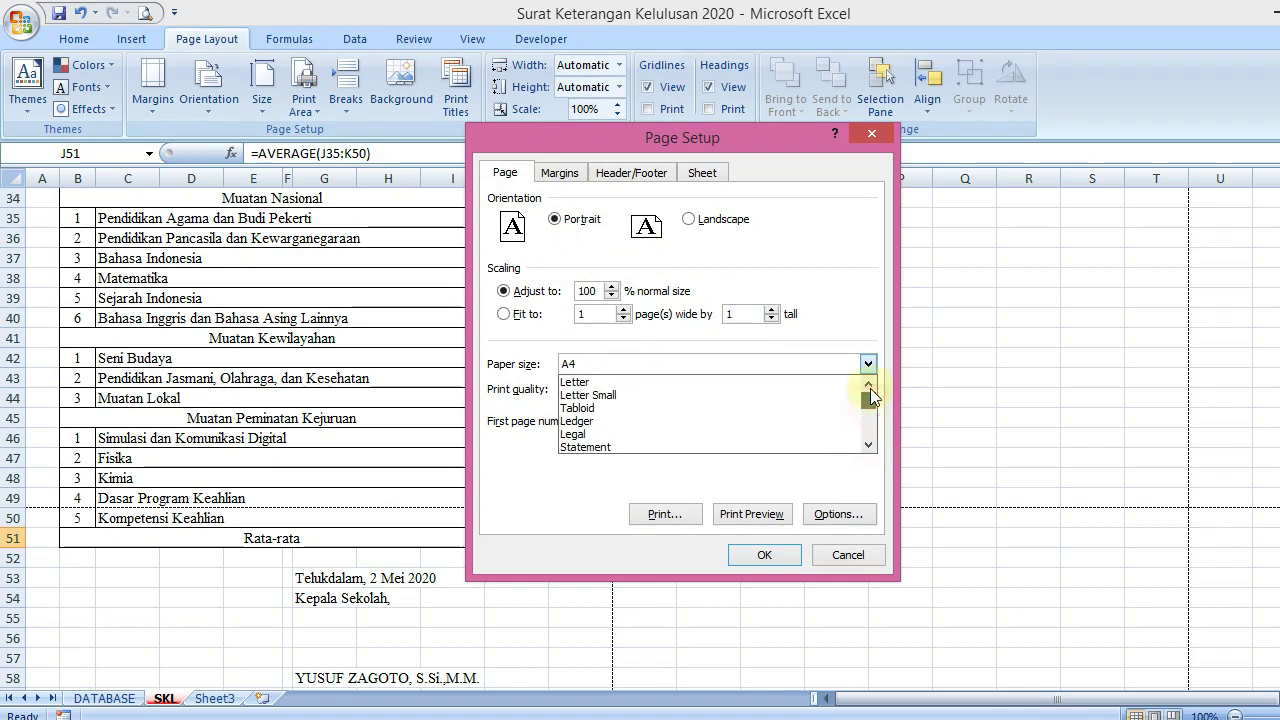
pyautogui.click(605, 434)
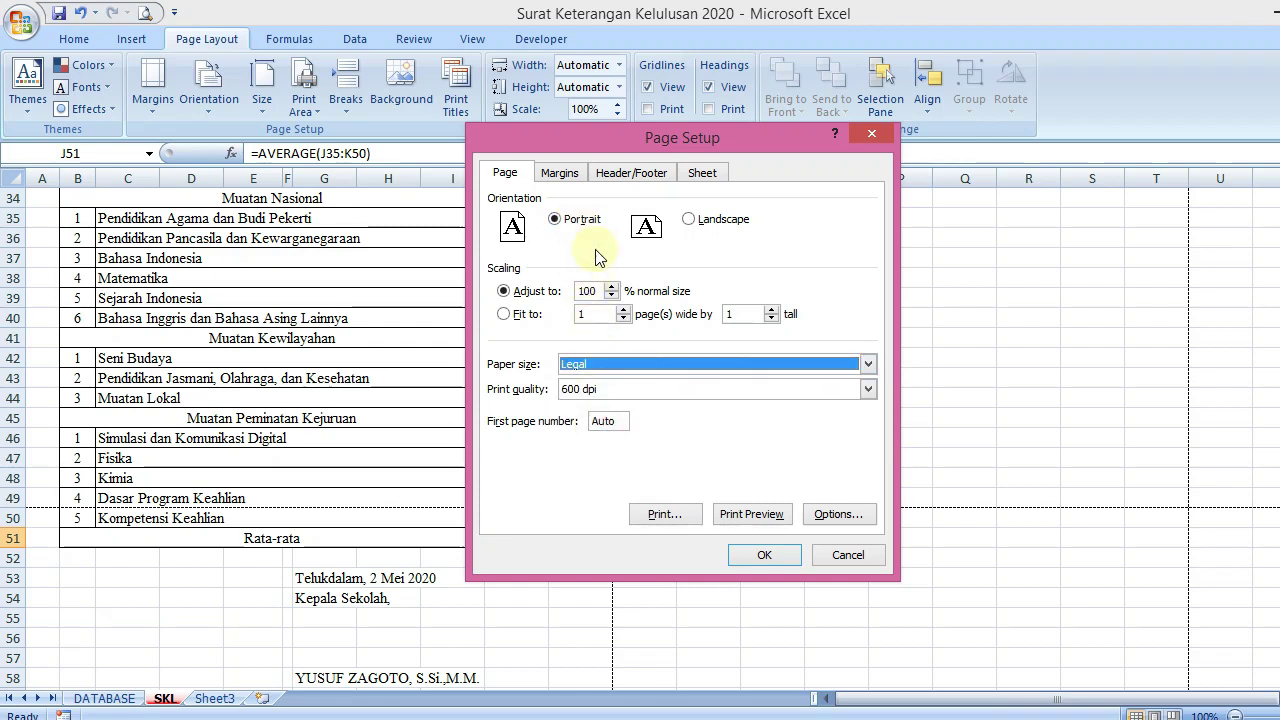
pyautogui.click(568, 176)
pyautogui.moveTo(682, 409); pyautogui.dragTo(640, 409)
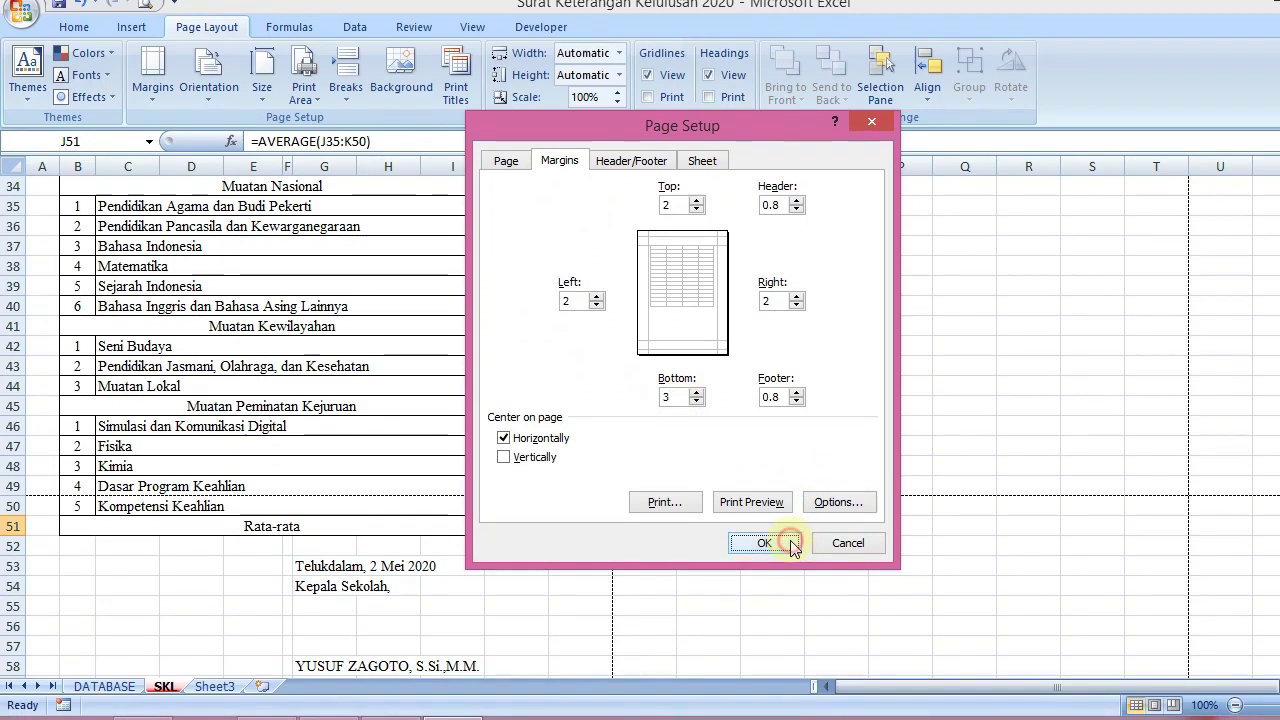
pyautogui.click(764, 555)
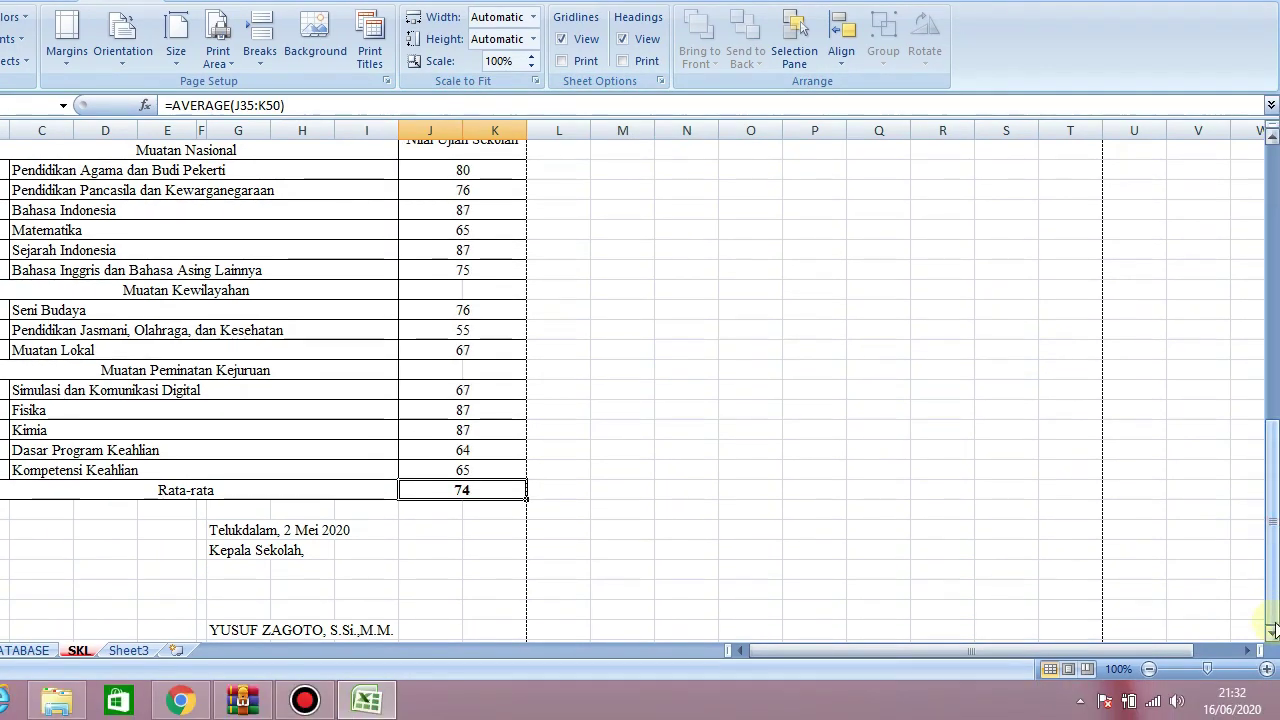
# Preview the certificate to confirm it fits on page one
pyautogui.click(1272, 668)
pyautogui.click(1272, 668)
pyautogui.scroll(-1, 1272, 636)
pyautogui.click(880, 370)
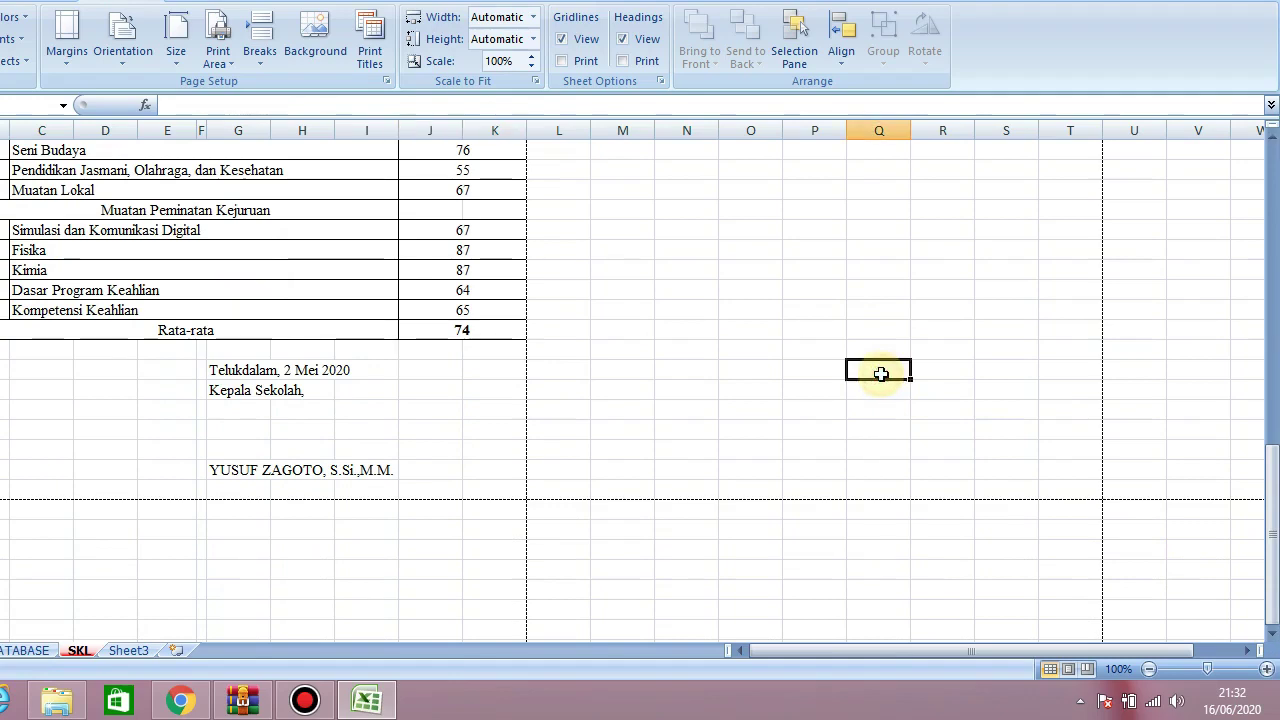
pyautogui.click(145, 14)
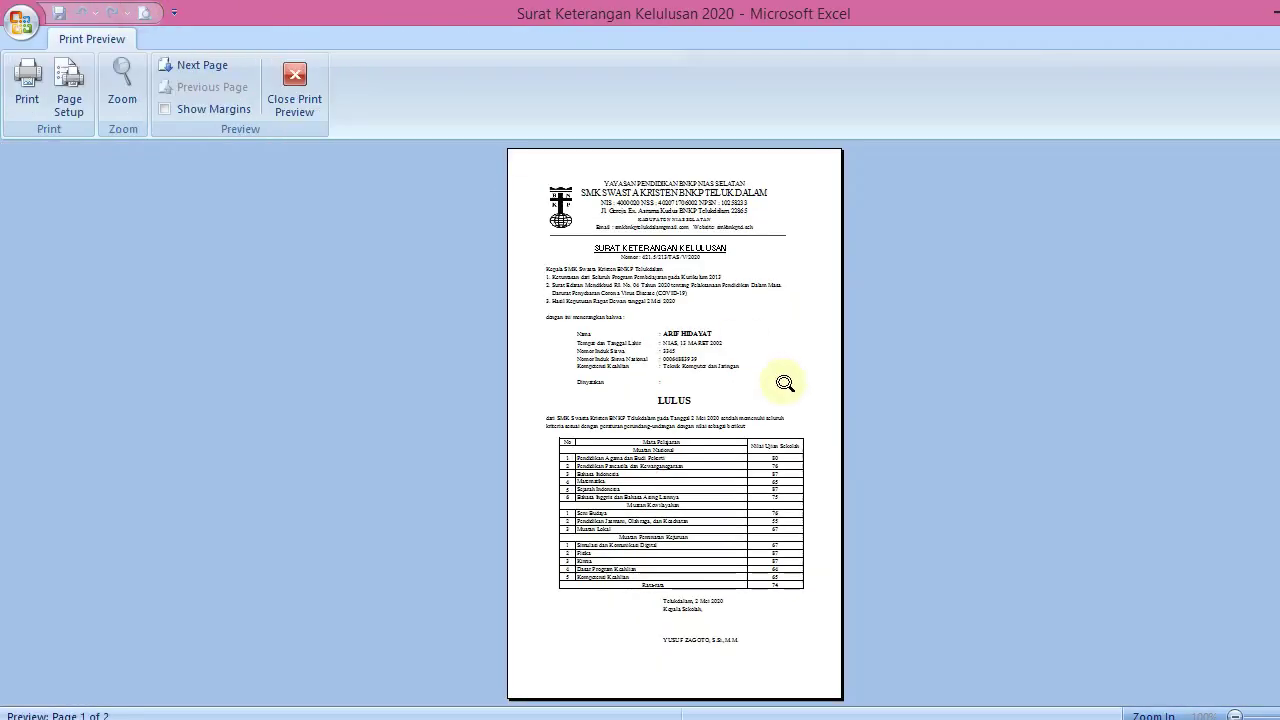
# Close Print Preview to return to the SKL sheet
pyautogui.click(315, 88)
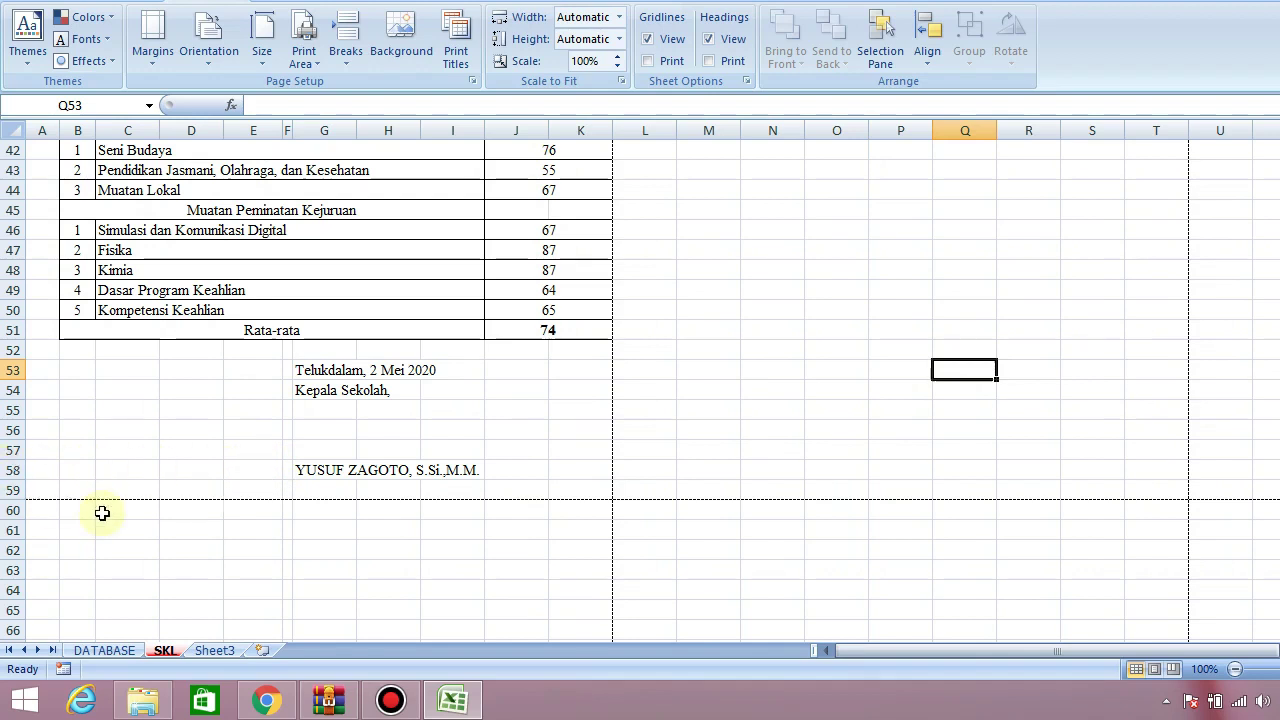
# Enter the underlined title 'SURAT KETERANGAN BERKELAKUAN BAIK' in A60
pyautogui.click(30, 508)
pyautogui.write('nurs')
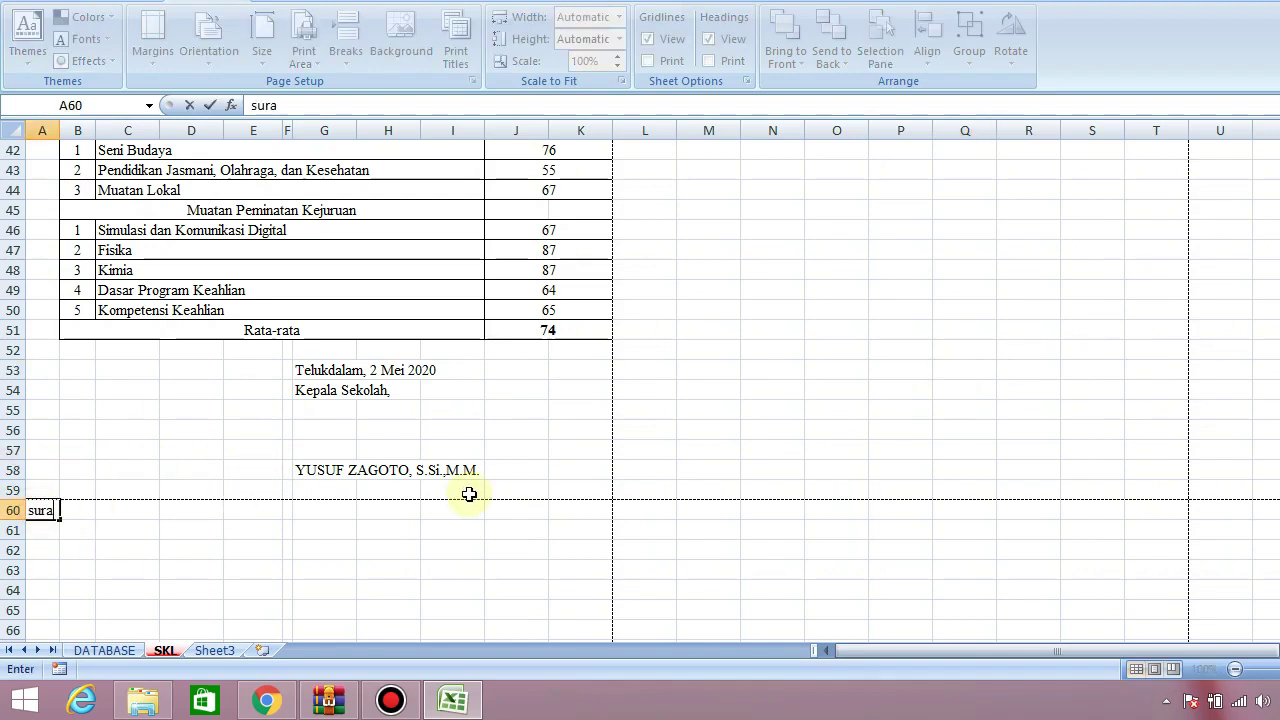
pyautogui.press('BackSpace')
pyautogui.press('BackSpace')
pyautogui.press('BackSpace')
pyautogui.press('BackSpace')
pyautogui.write('SY')
pyautogui.press('BackSpace')
pyautogui.write('URAT KETERA')
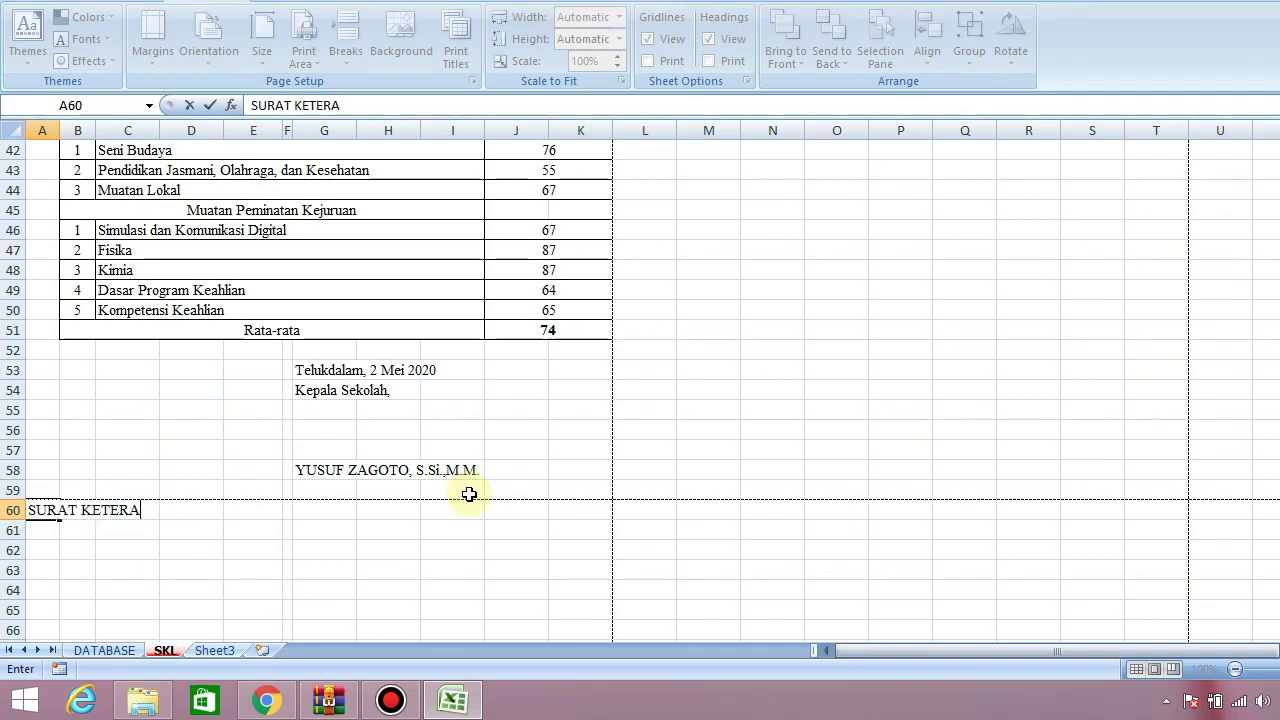
pyautogui.write('NGAN BERKEL')
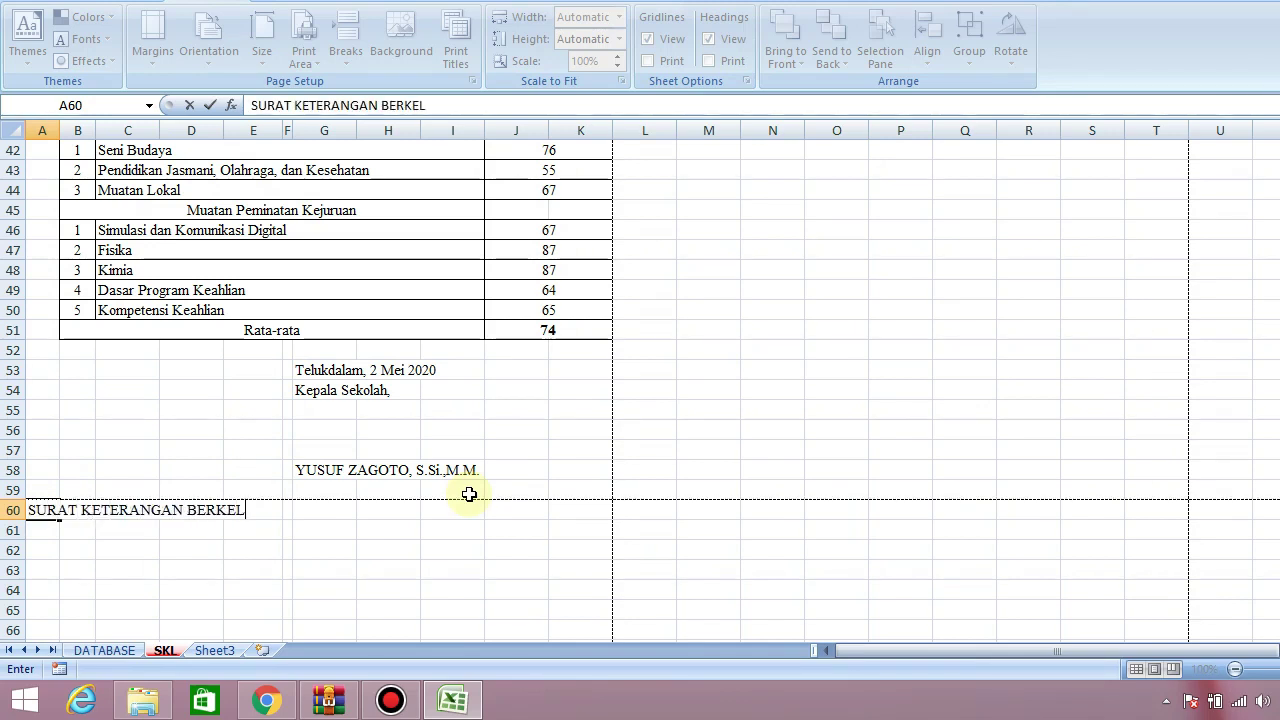
pyautogui.write('AKUAN BAIK')
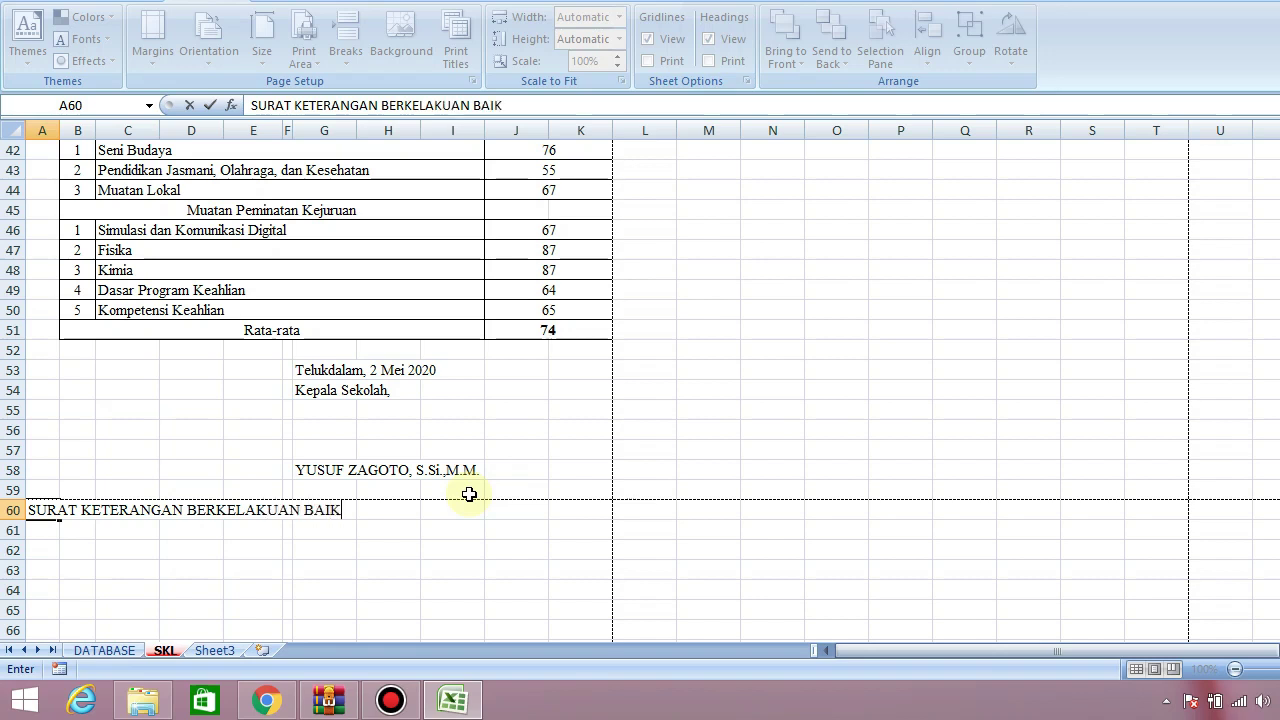
pyautogui.press('Return')
pyautogui.press('Up')
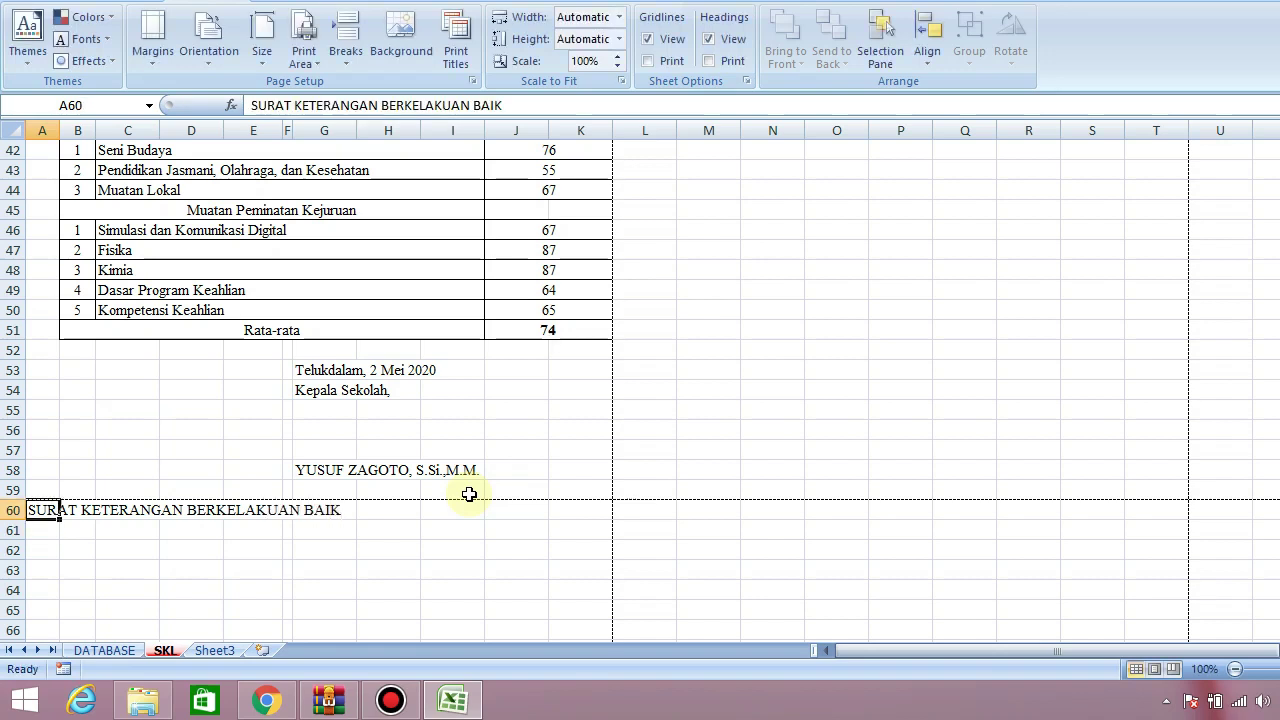
pyautogui.hotkey('ctrl', 'u')
# In A62, type 'yang bertanda tangan dibawah ini Kepala SMK Swasta Kristen BNKP Telukdalam'
pyautogui.press('Down')
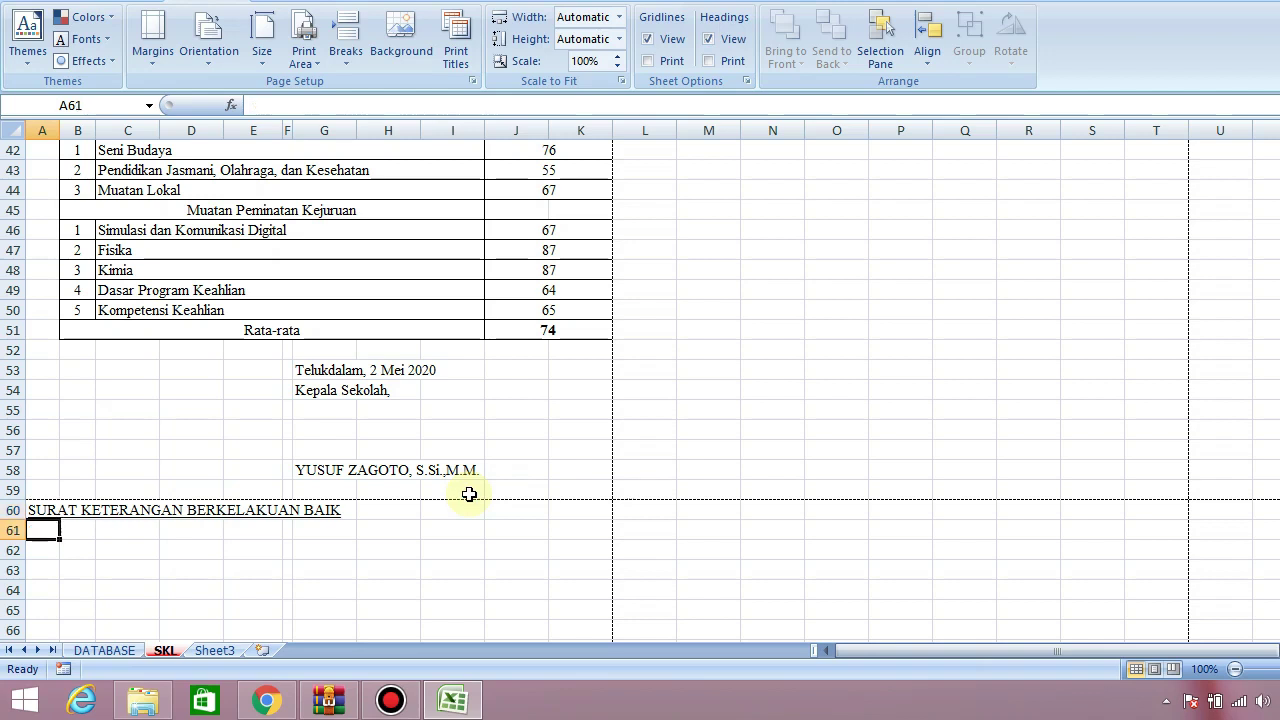
pyautogui.press('Down')
pyautogui.write('YANG')
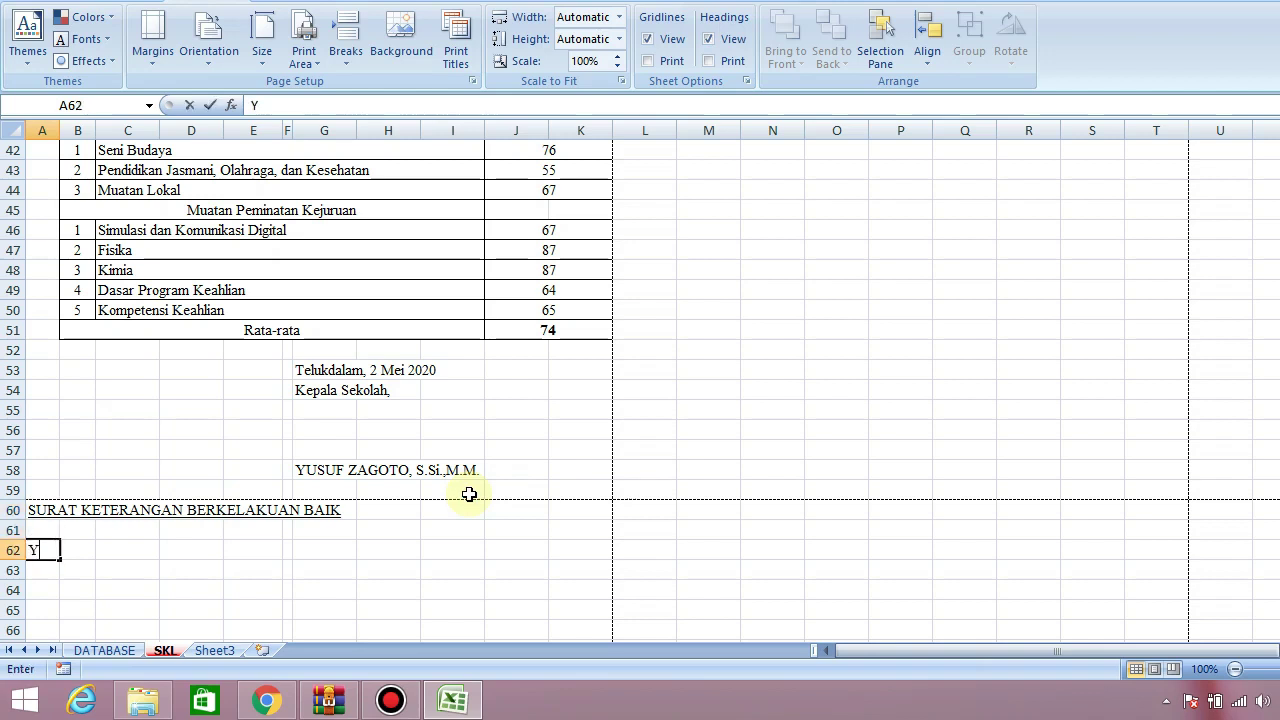
pyautogui.press('BackSpace')
pyautogui.press('BackSpace')
pyautogui.press('BackSpace')
pyautogui.press('BackSpace')
pyautogui.write('YANG')
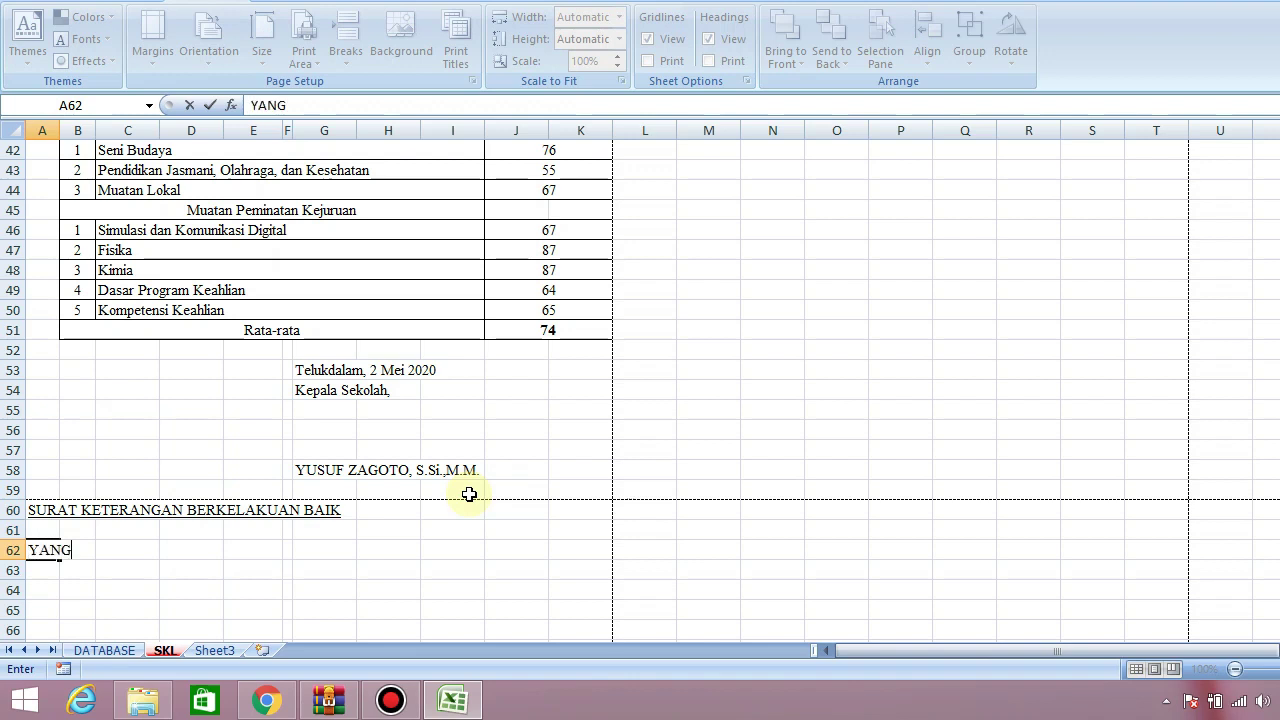
pyautogui.press('BackSpace')
pyautogui.press('BackSpace')
pyautogui.press('BackSpace')
pyautogui.press('BackSpace')
pyautogui.write('yang bertanda')
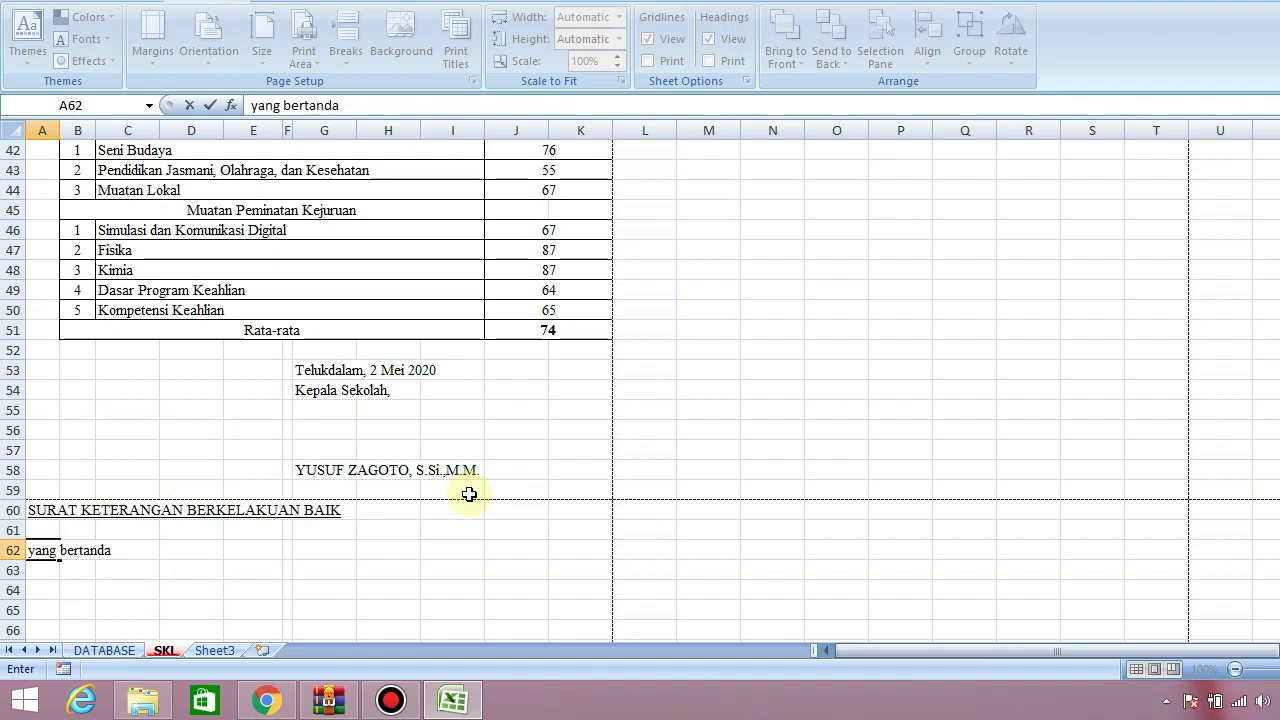
pyautogui.write(' tangan idi')
pyautogui.press('BackSpace')
pyautogui.write('ibawah ini')
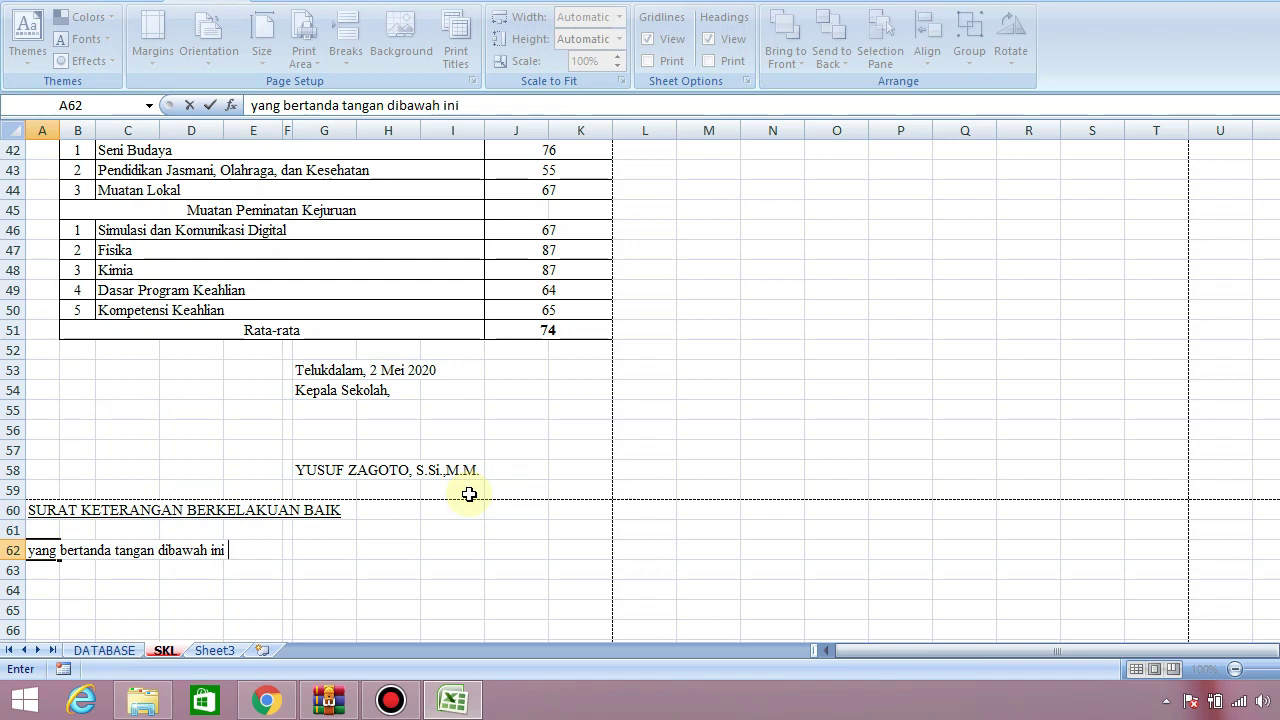
pyautogui.write(' Kepala SM')
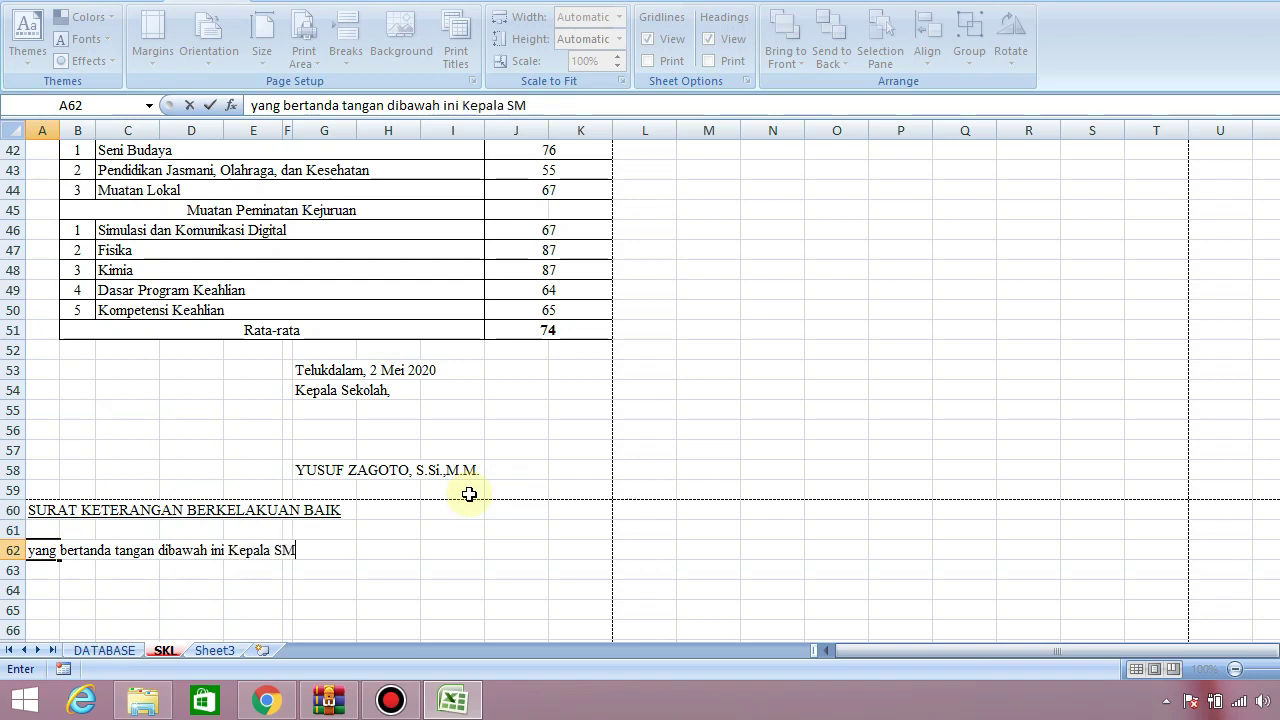
pyautogui.write('K Swasta K')
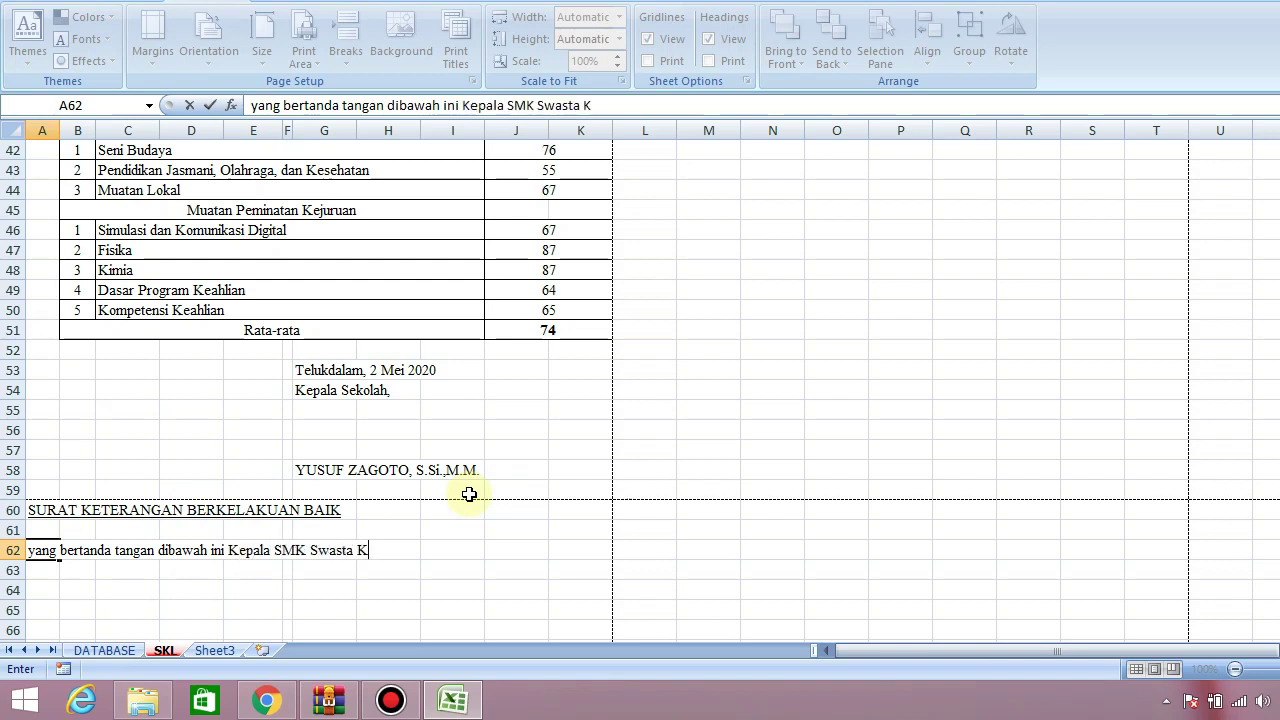
pyautogui.write('risten BNKP ')
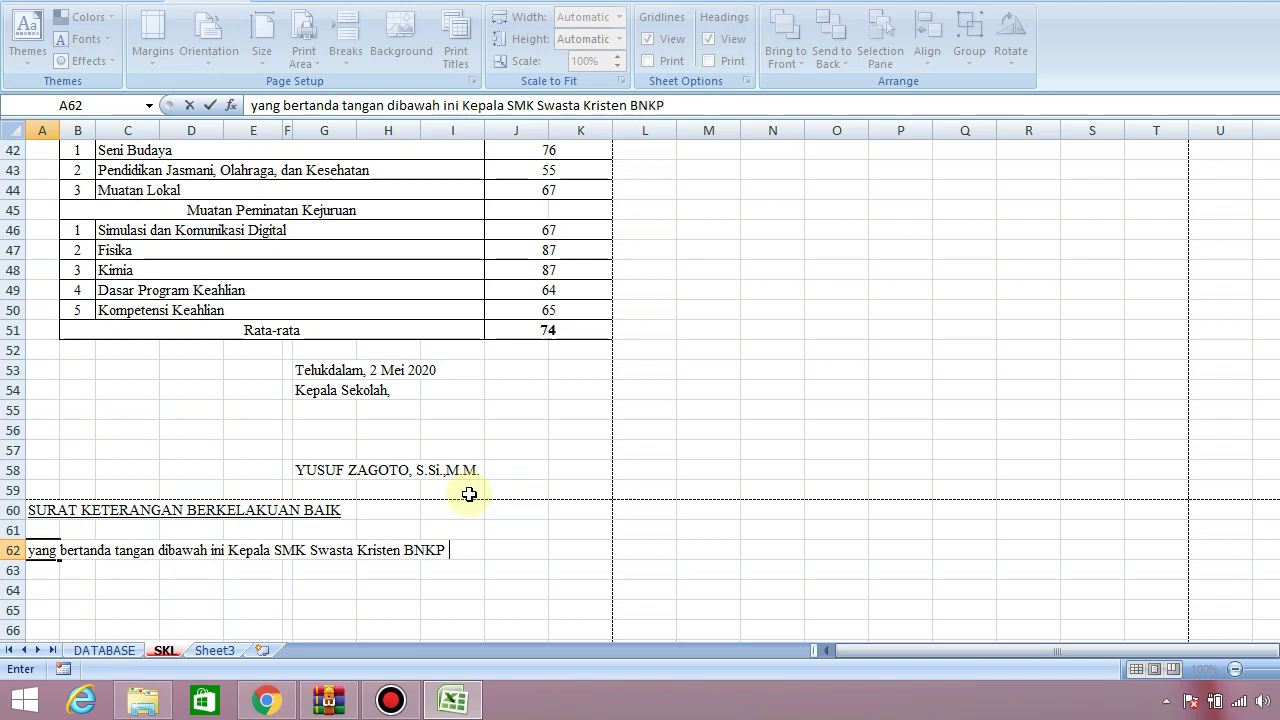
pyautogui.write('Telukdalam')
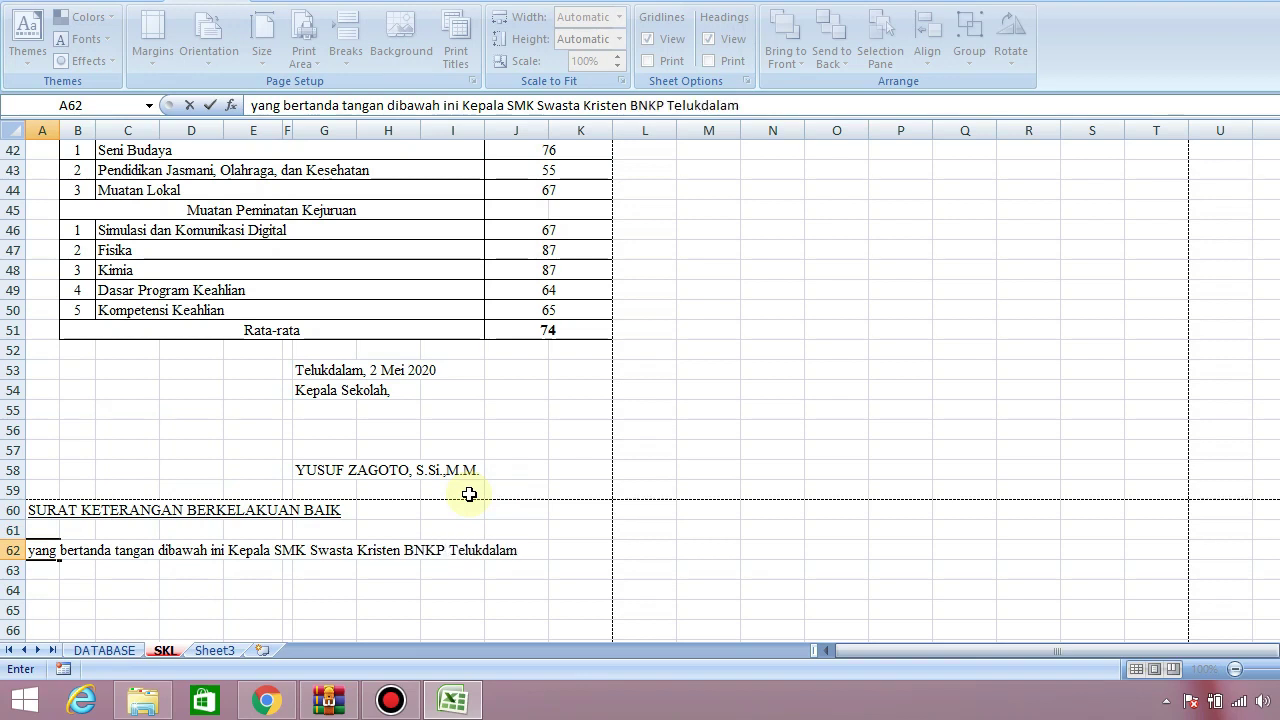
pyautogui.write(' deng')
pyautogui.press('BackSpace')
pyautogui.press('BackSpace')
pyautogui.press('BackSpace')
pyautogui.press('BackSpace')
pyautogui.press('Return')
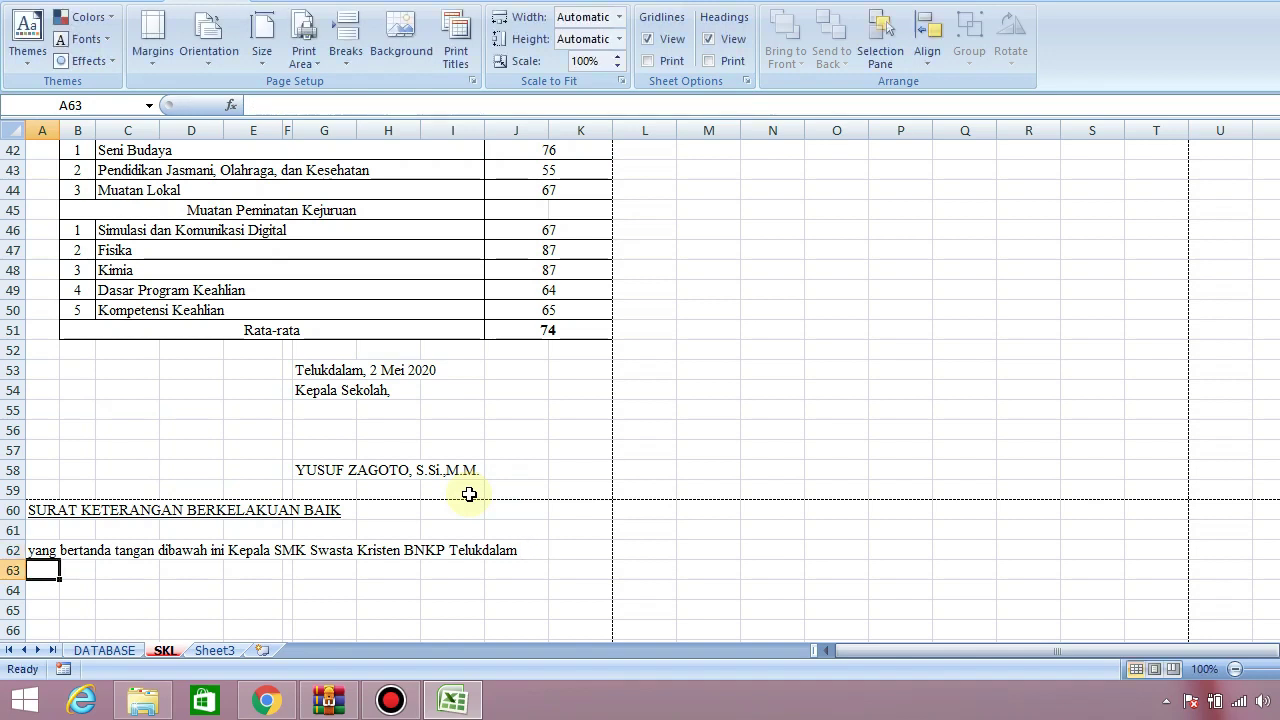
# In A63, type 'dengan ini menerangkan bahwa :'
pyautogui.write('dengan ini menerangkan')
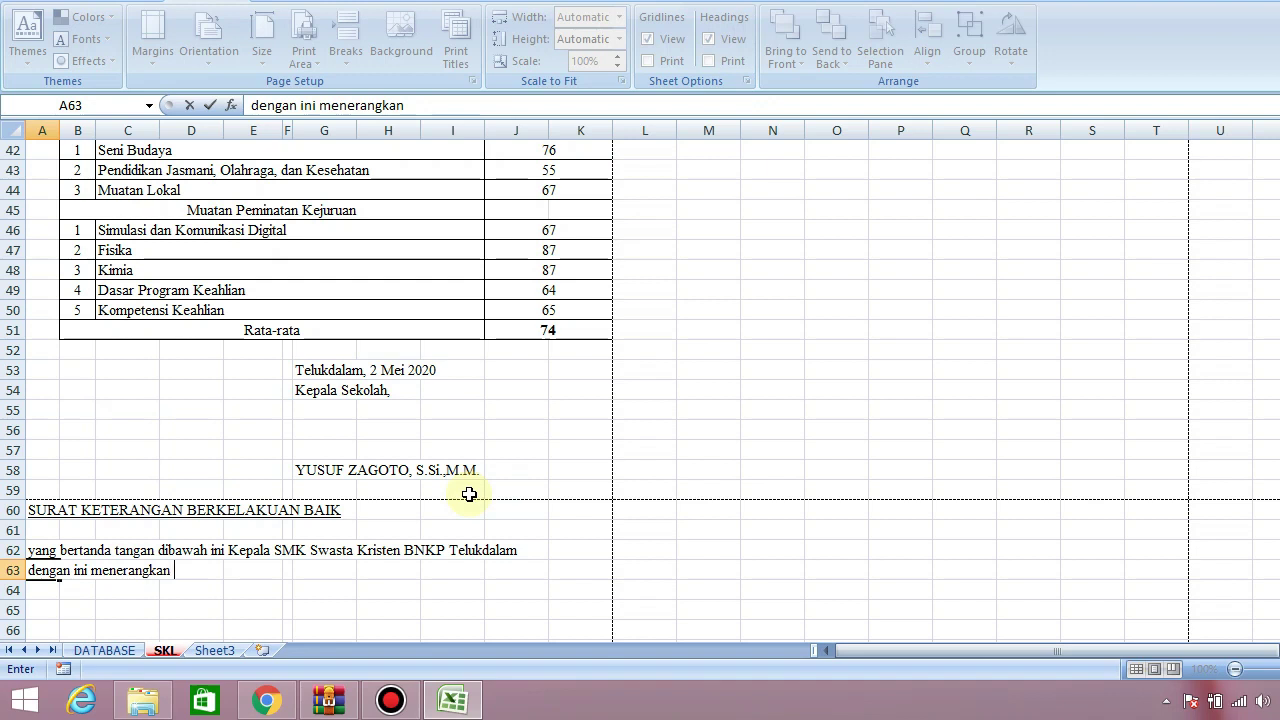
pyautogui.write(' bahawa')
pyautogui.press('BackSpace')
pyautogui.press('BackSpace')
pyautogui.press('BackSpace')
pyautogui.write('wa :')
pyautogui.press('Return')
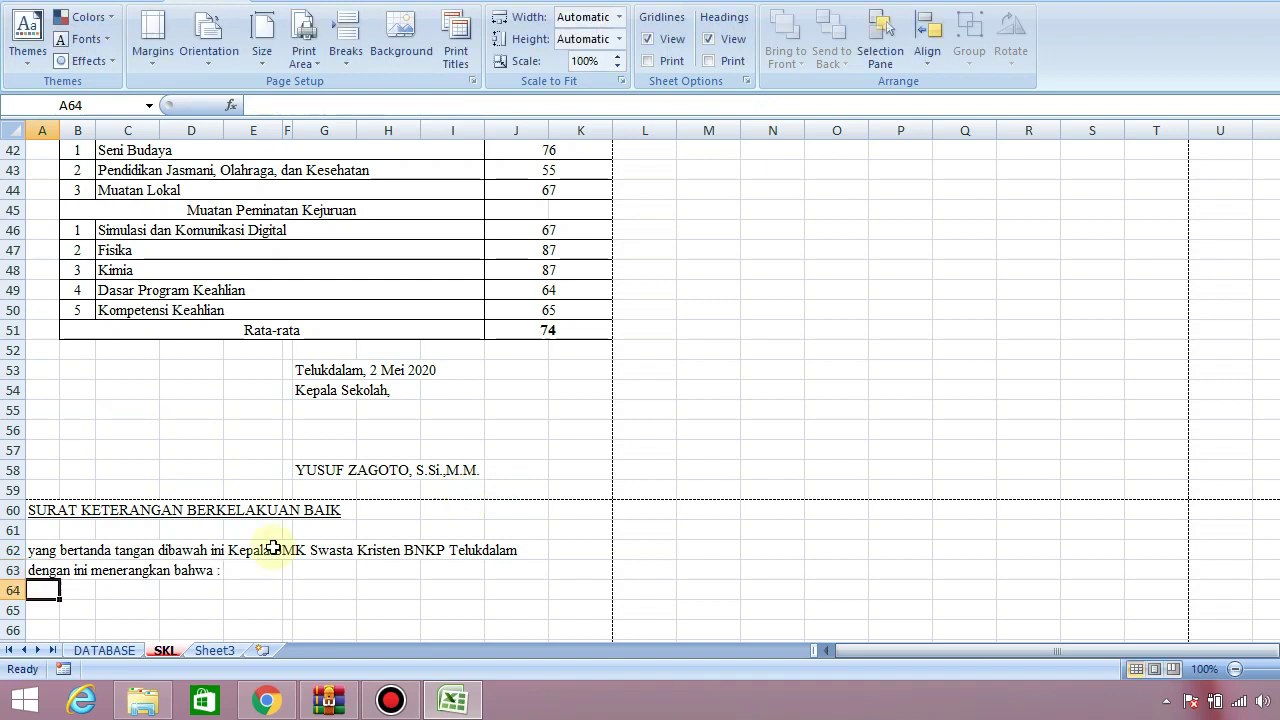
# Capitalise the first word of A62 to 'Yang'
pyautogui.click(42, 556)
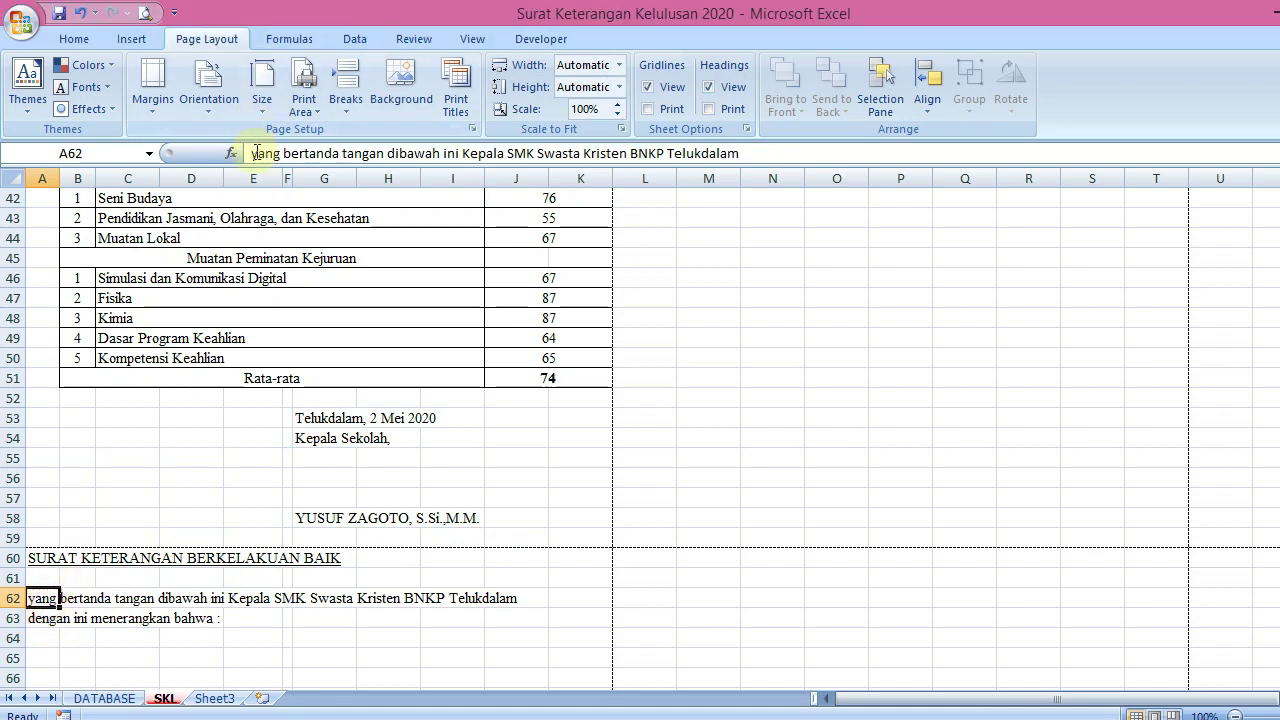
pyautogui.click(258, 105)
pyautogui.press('BackSpace')
pyautogui.write('Y')
pyautogui.press('Return')
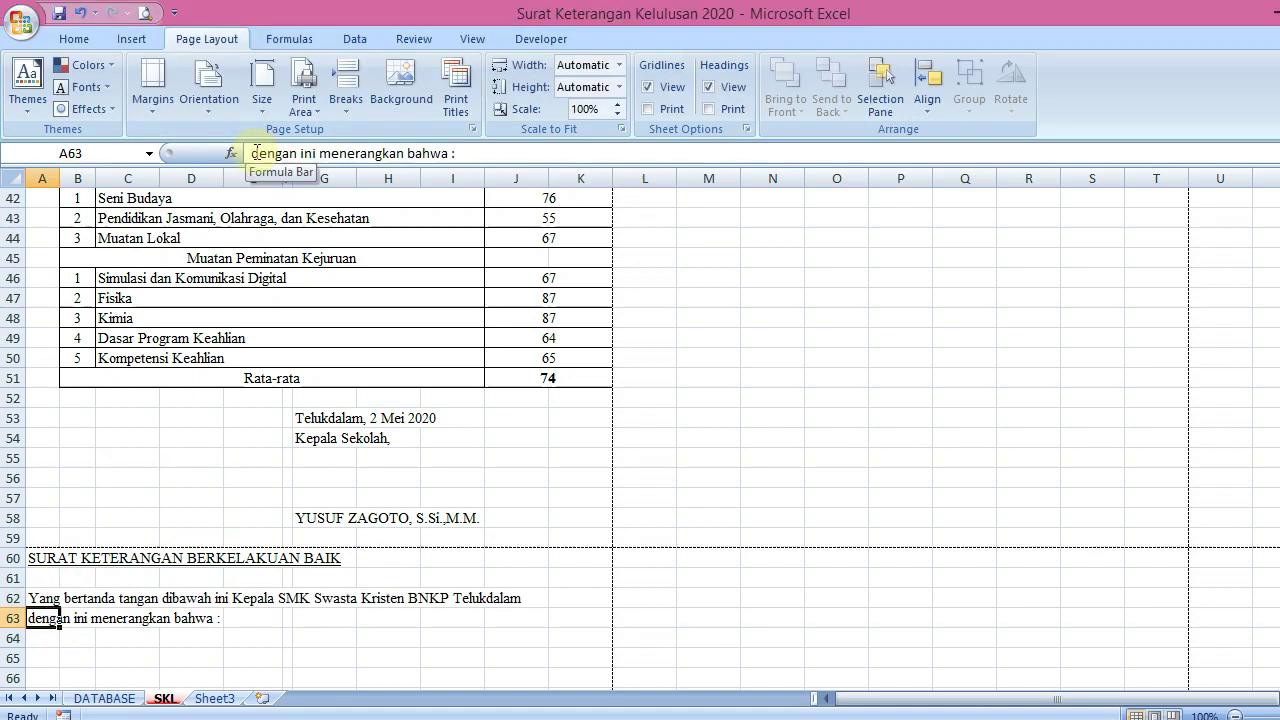
# Copy the certificate's Nama-to-Kompetensi Keahlian labels with colons and paste them at C65
pyautogui.moveTo(1271, 512); pyautogui.dragTo(1274, 410)
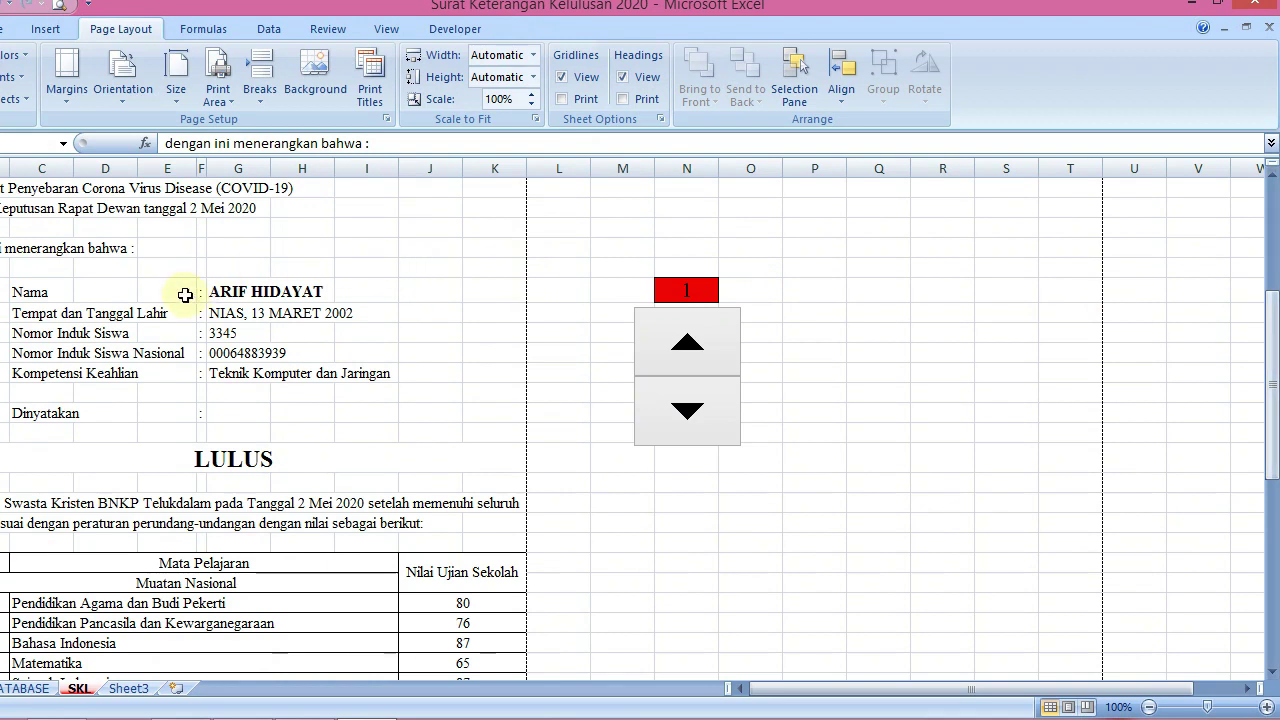
pyautogui.moveTo(120, 297); pyautogui.dragTo(99, 375)
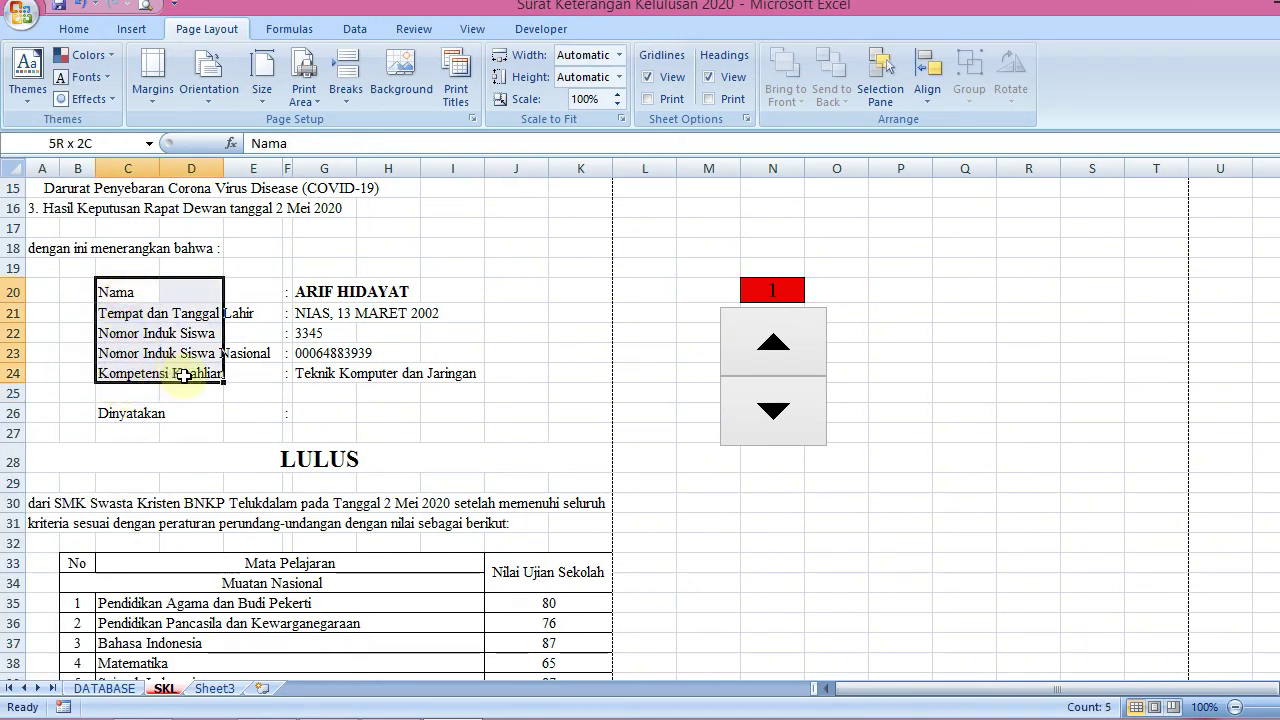
pyautogui.moveTo(184, 375); pyautogui.dragTo(271, 369)
pyautogui.hotkey('shift', 'Right')
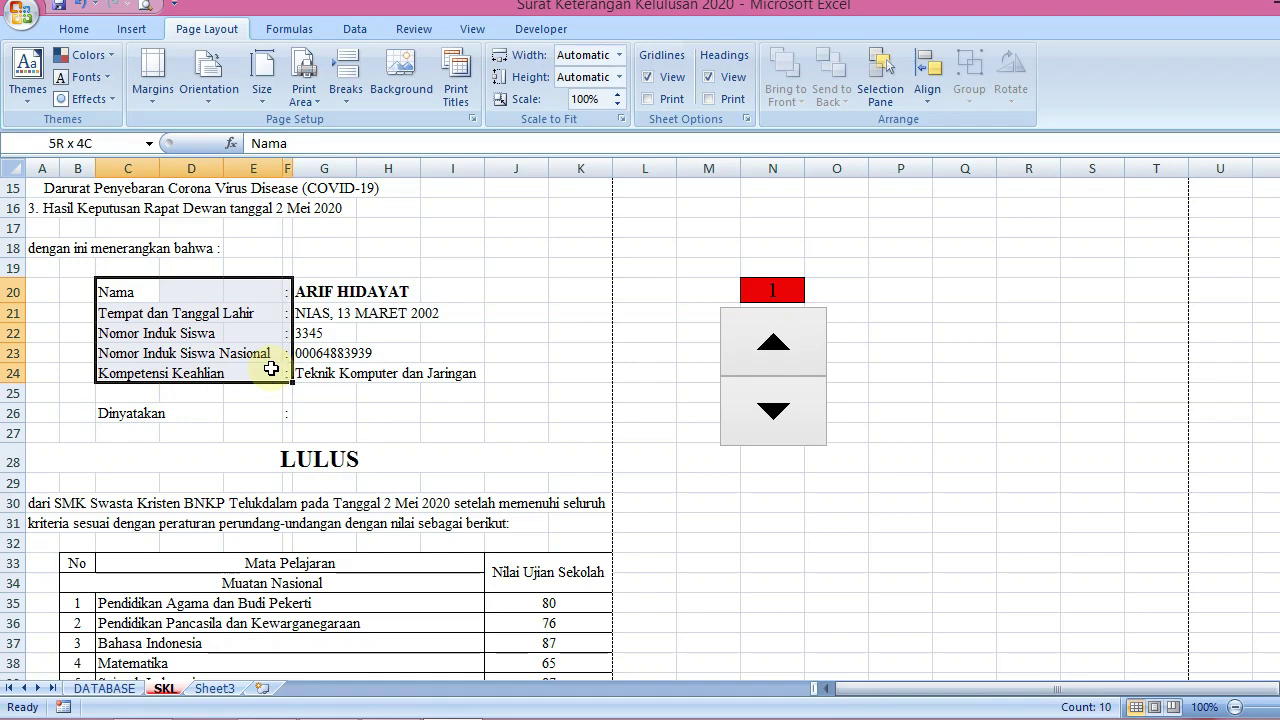
pyautogui.hotkey('ctrl', 'c')
pyautogui.press('Down')
pyautogui.press('Down')
pyautogui.press('Down')
pyautogui.press('Down')
pyautogui.press('Down')
pyautogui.press('Down')
pyautogui.press('Down')
pyautogui.press('Down')
pyautogui.press('Down')
pyautogui.press('Down')
pyautogui.press('Down')
pyautogui.press('Down')
pyautogui.press('Down')
pyautogui.press('Down')
pyautogui.press('Down')
pyautogui.press('Down')
pyautogui.press('Down')
pyautogui.press('Down')
pyautogui.press('Down')
pyautogui.press('Down')
pyautogui.press('Down')
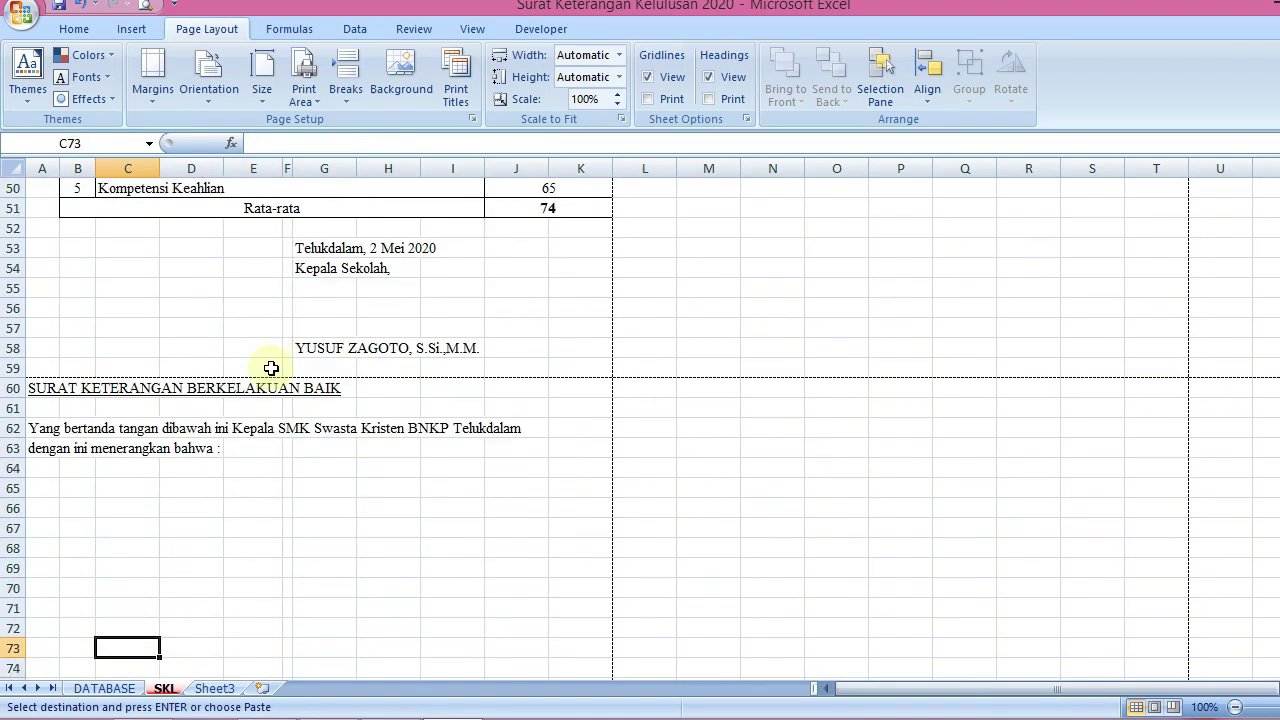
pyautogui.press('Up')
pyautogui.press('Up')
pyautogui.press('Up')
pyautogui.press('Up')
pyautogui.press('Up')
pyautogui.press('Up')
pyautogui.press('Up')
pyautogui.press('Up')
pyautogui.hotkey('ctrl', 'v')
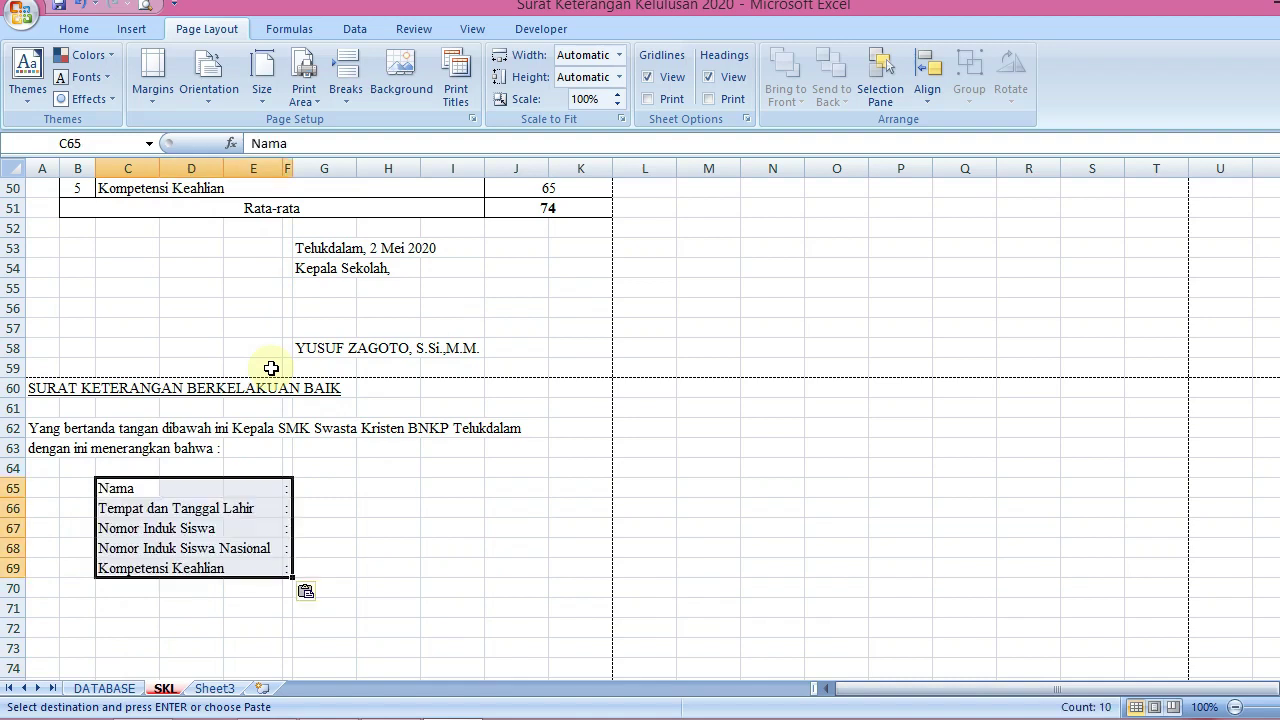
pyautogui.press('Down')
pyautogui.press('Down')
pyautogui.press('Down')
pyautogui.press('Down')
pyautogui.press('Down')
pyautogui.press('Down')
pyautogui.press('Down')
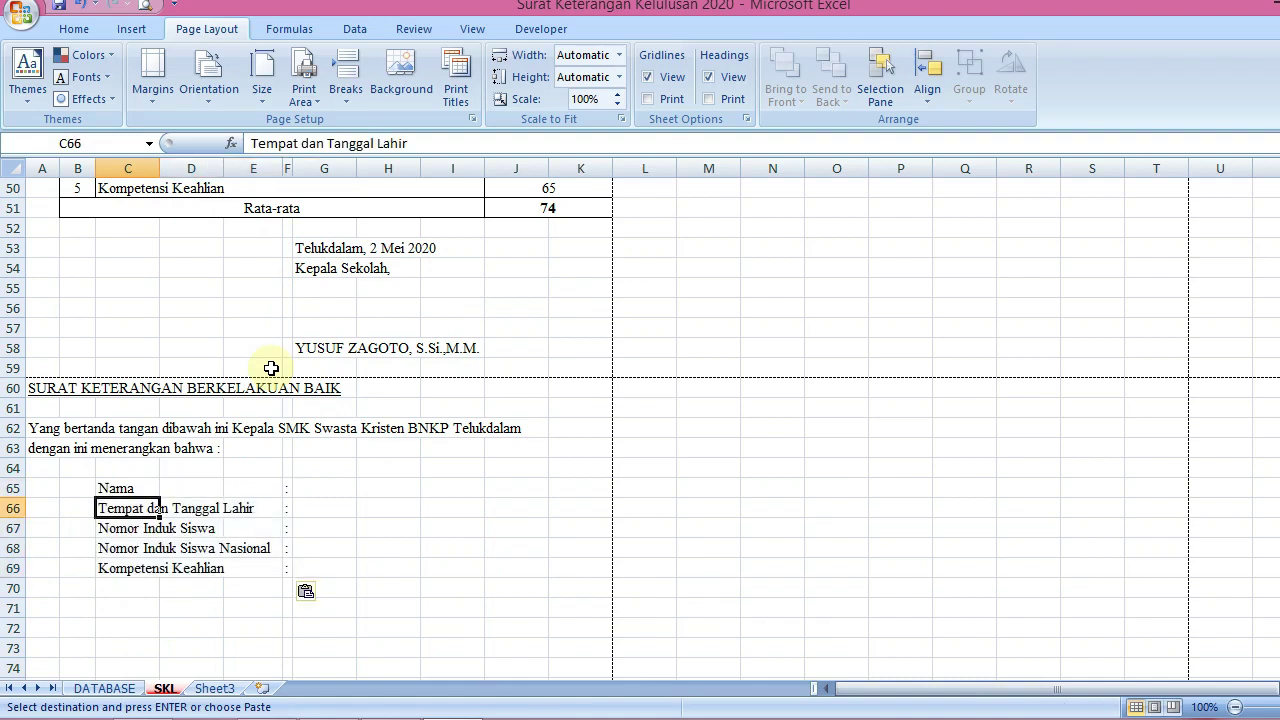
pyautogui.press('Left')
pyautogui.press('Left')
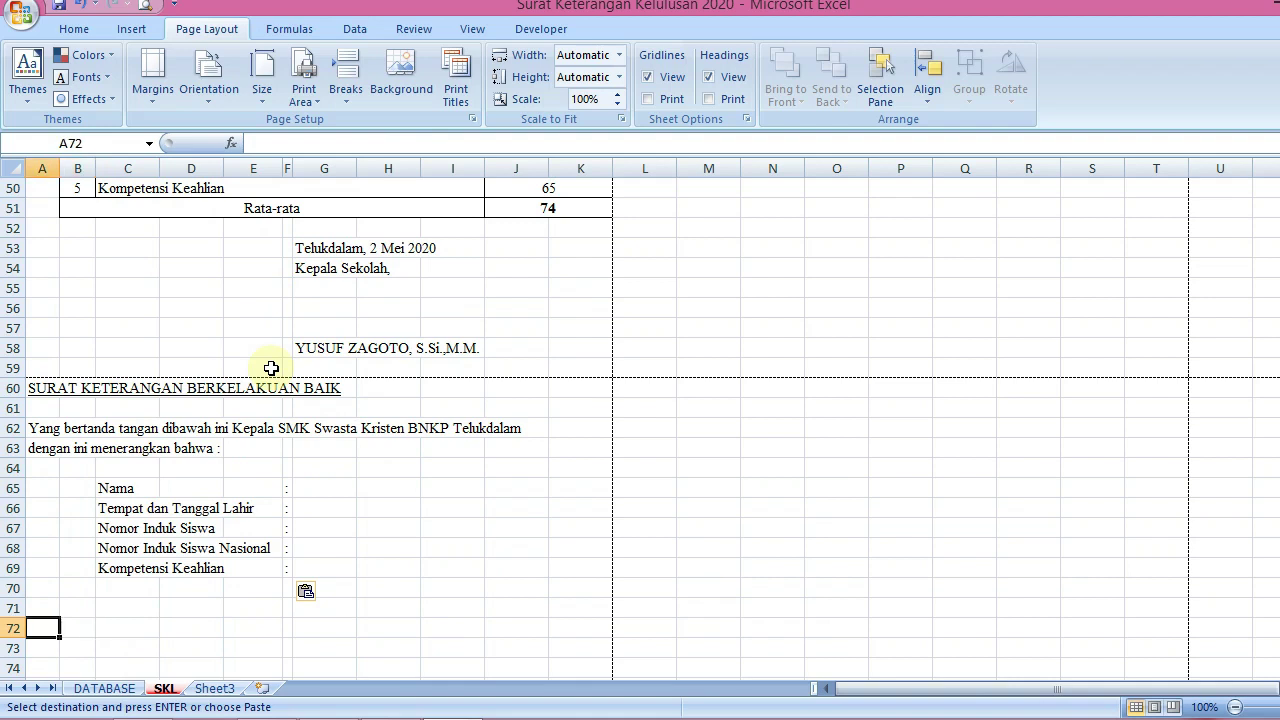
# In A72, type 'Yang namanya tertera diatas benar Siswa SMK Swasta Kristen BNKP Telukdalam, telah TAMAT'
pyautogui.write('yang')
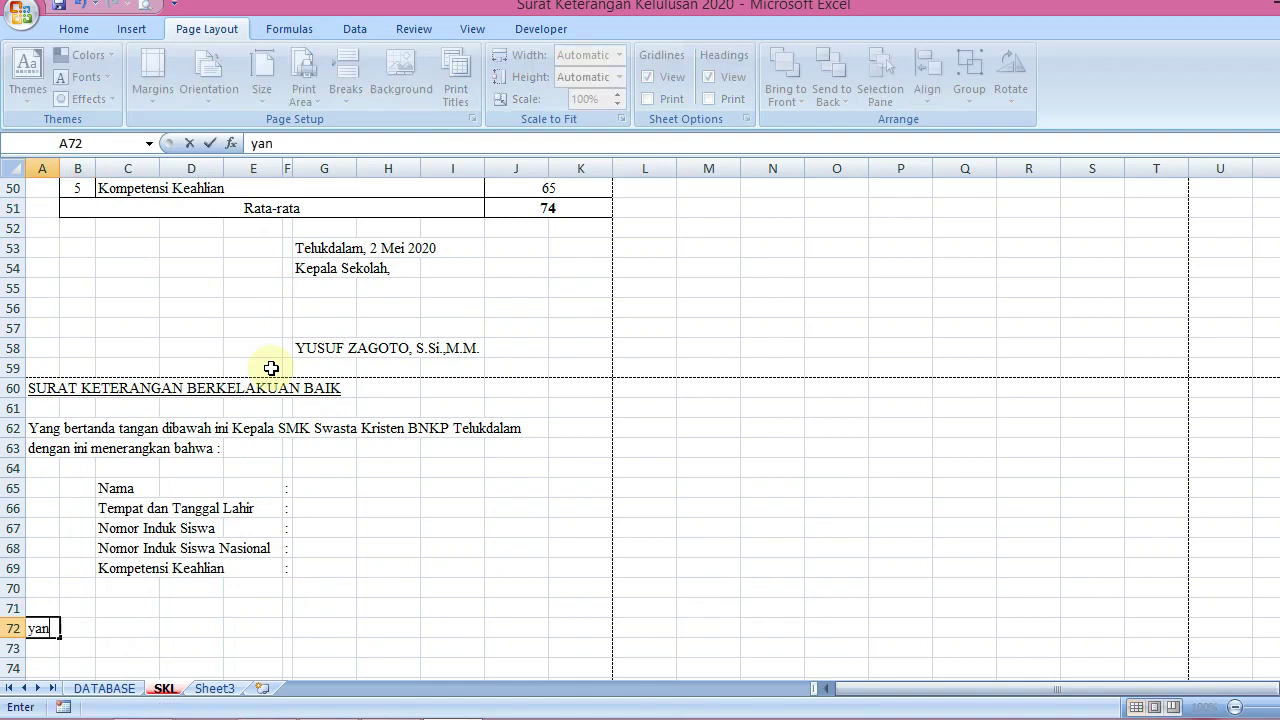
pyautogui.press('BackSpace')
pyautogui.press('BackSpace')
pyautogui.press('BackSpace')
pyautogui.press('BackSpace')
pyautogui.write('Yang namanya')
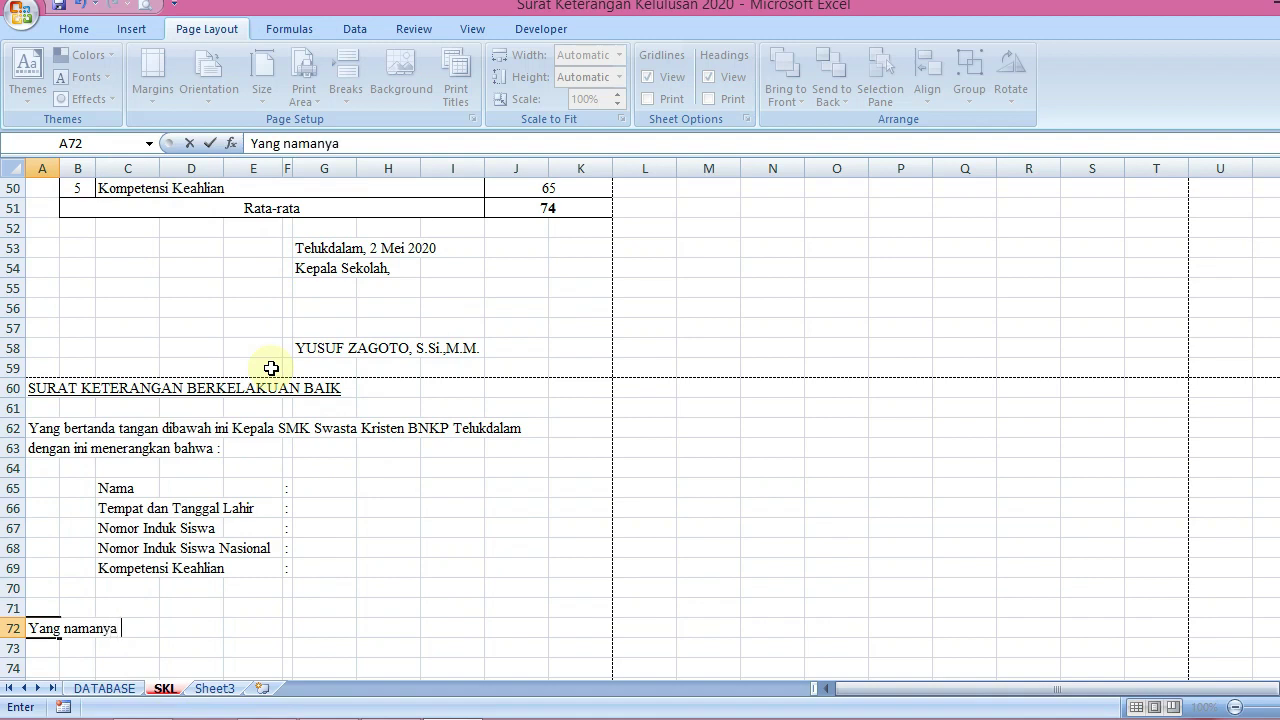
pyautogui.write(' tertera diatas')
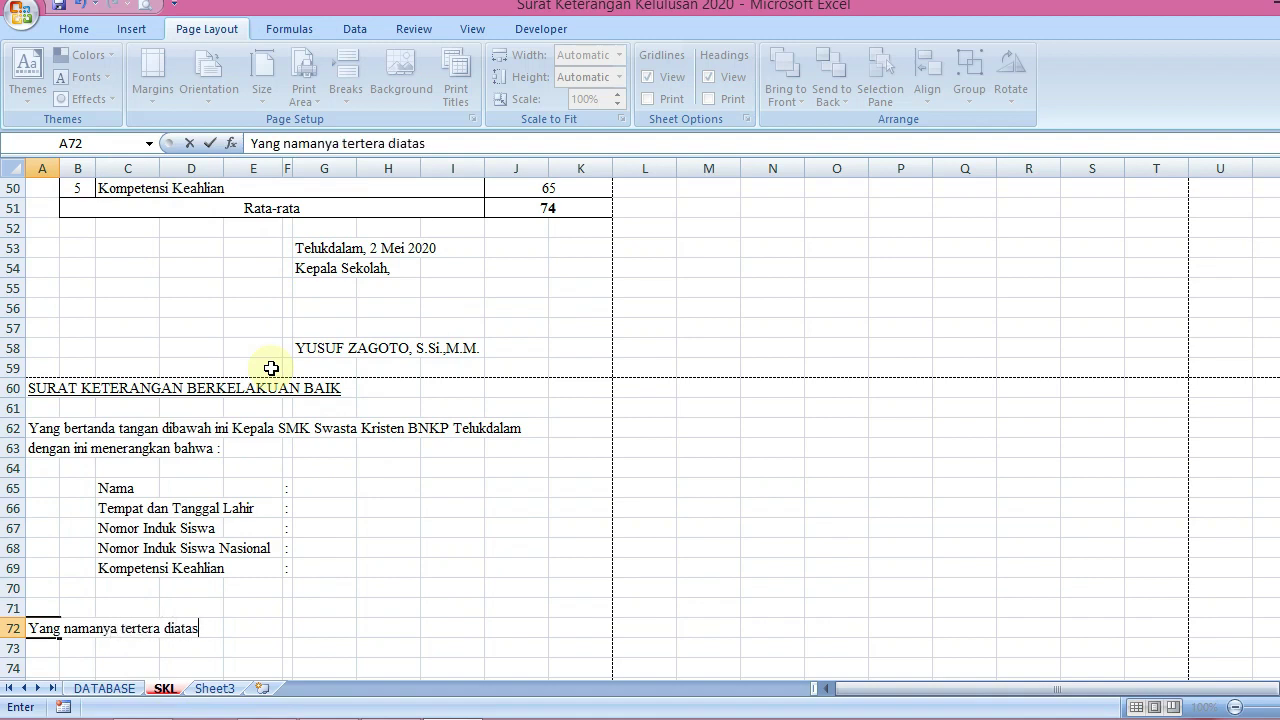
pyautogui.write(' benar Siswa SM')
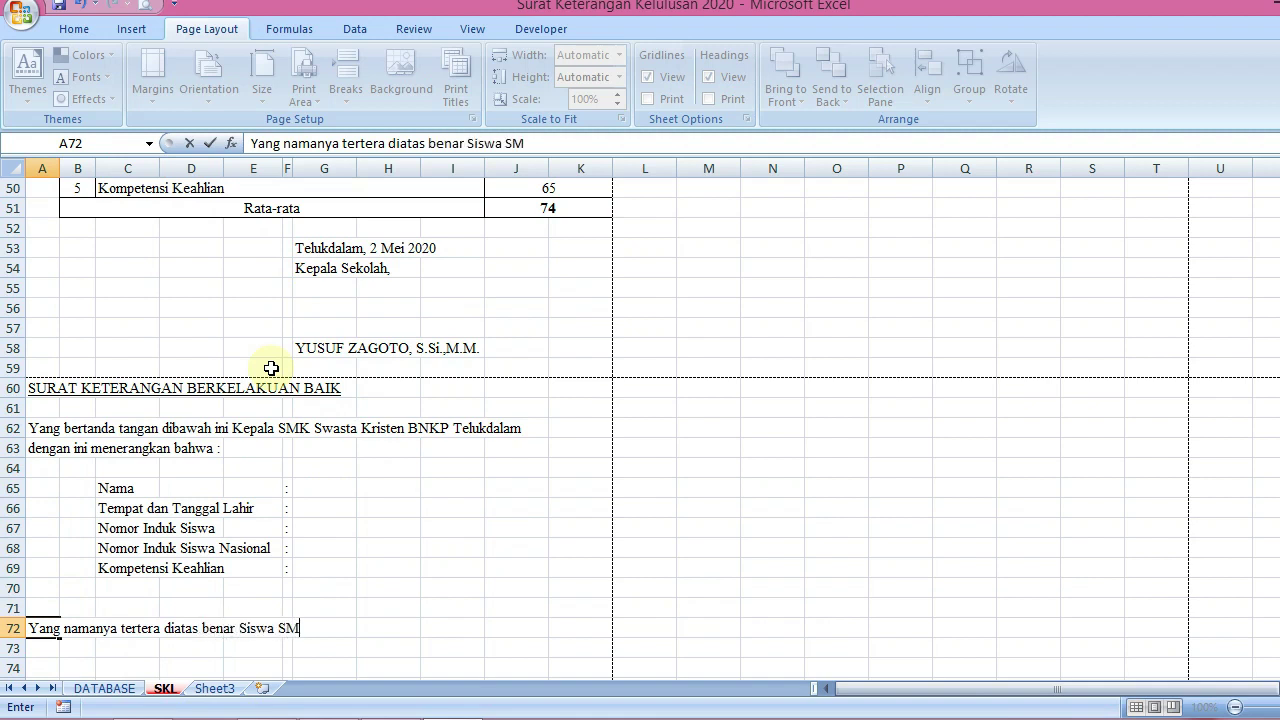
pyautogui.write('K Swasta ris')
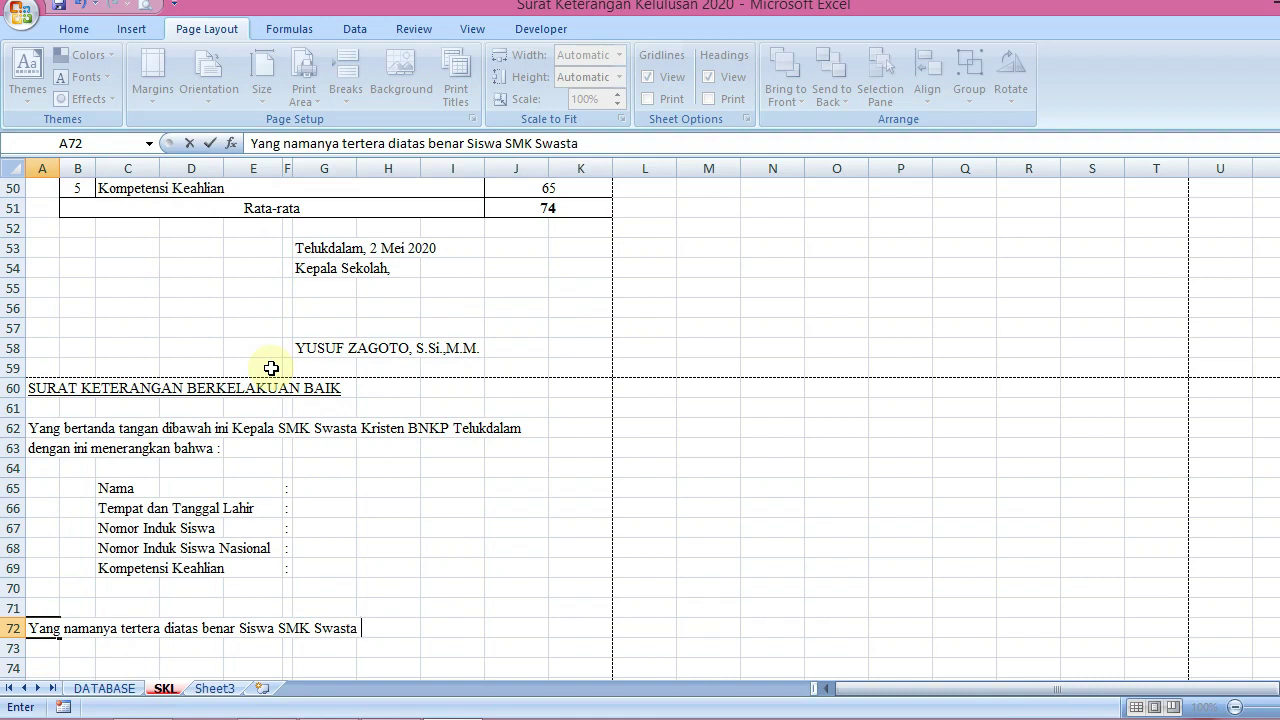
pyautogui.press('BackSpace')
pyautogui.press('BackSpace')
pyautogui.press('BackSpace')
pyautogui.write('Kristen BNKP ')
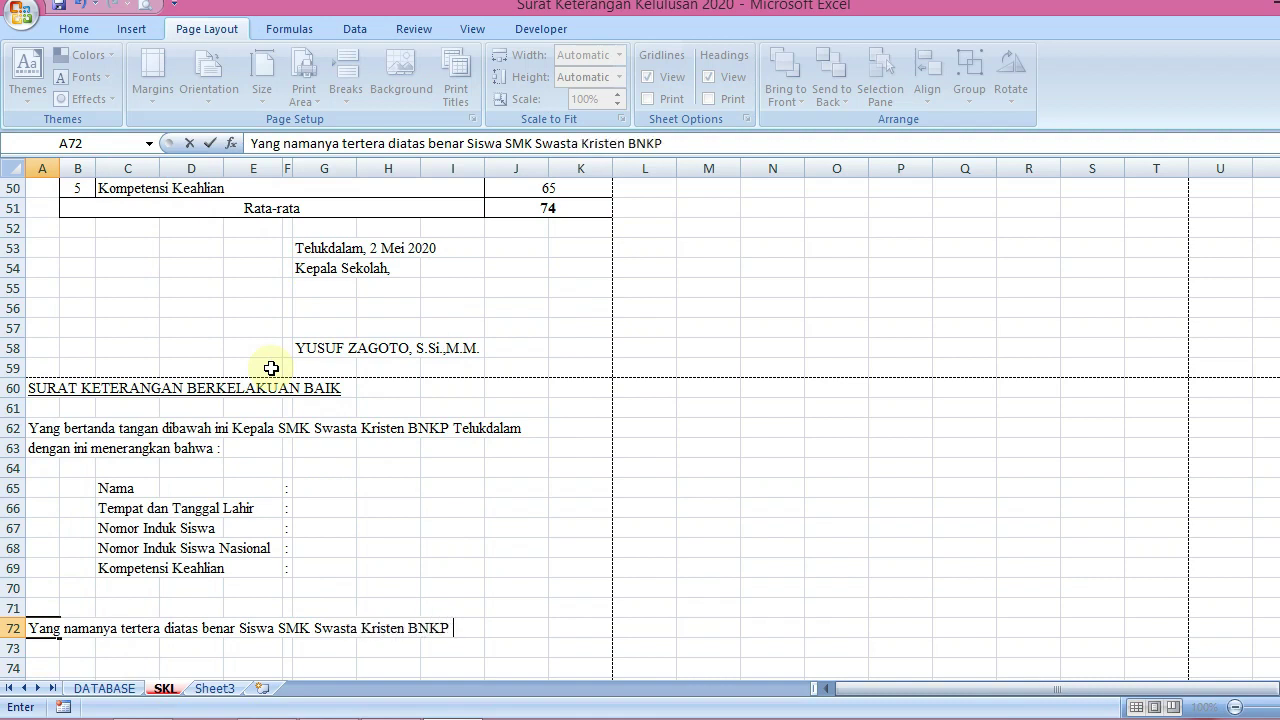
pyautogui.write('Telukdalam')
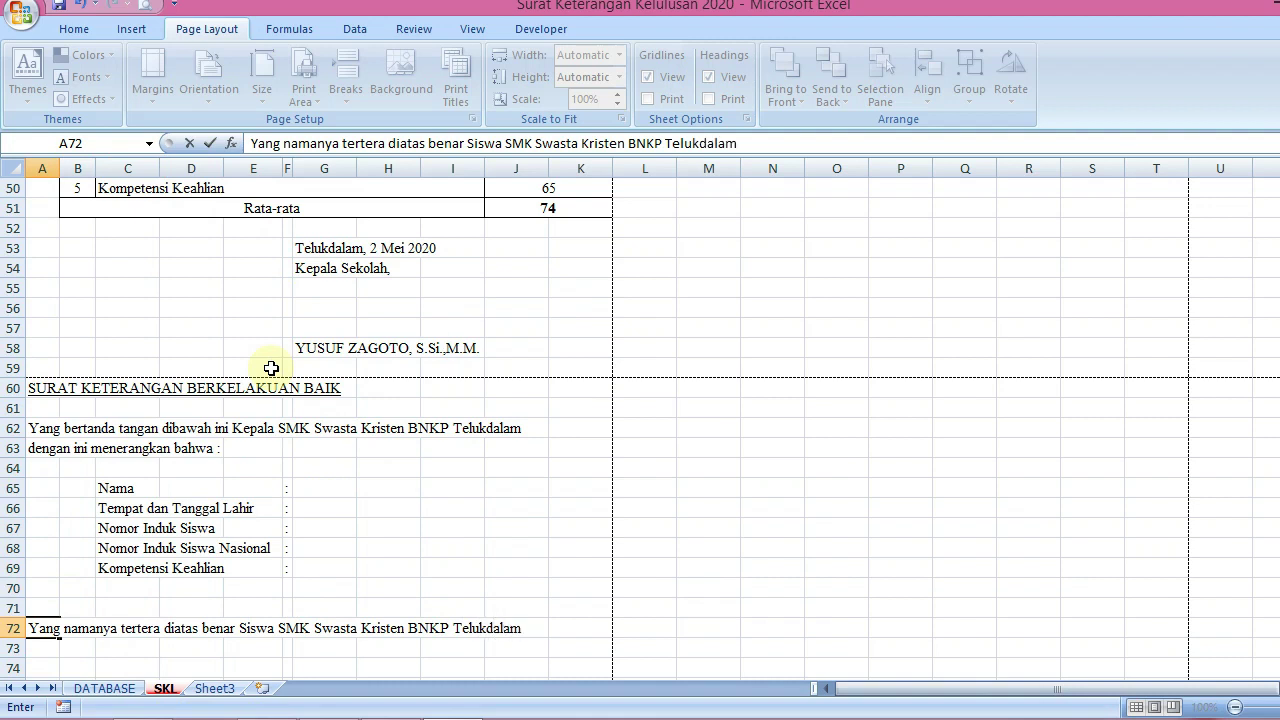
pyautogui.write(', telah TAMA')
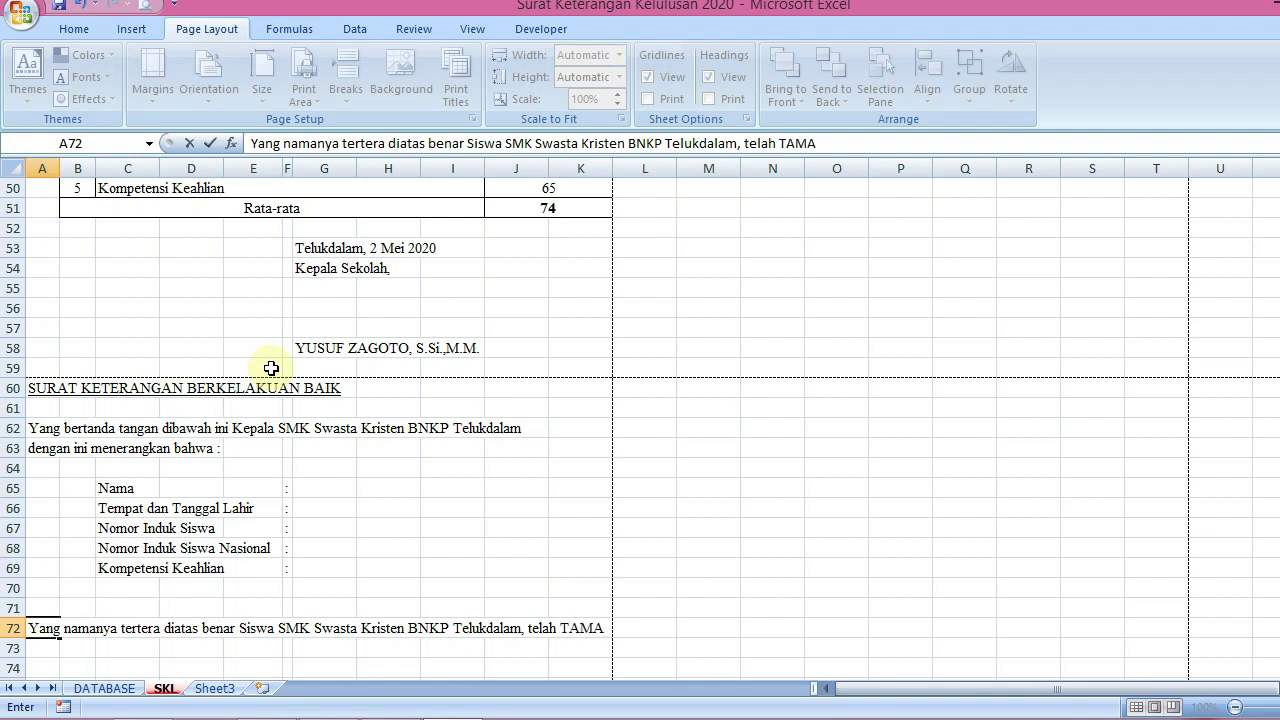
pyautogui.write('T')
pyautogui.press('Return')
# In A73, type 'dan dinyatakan LULUS pada Tahun Ajaran 2019/2020. Menurut pengamatan kami Ianya'
pyautogui.write('dan d')
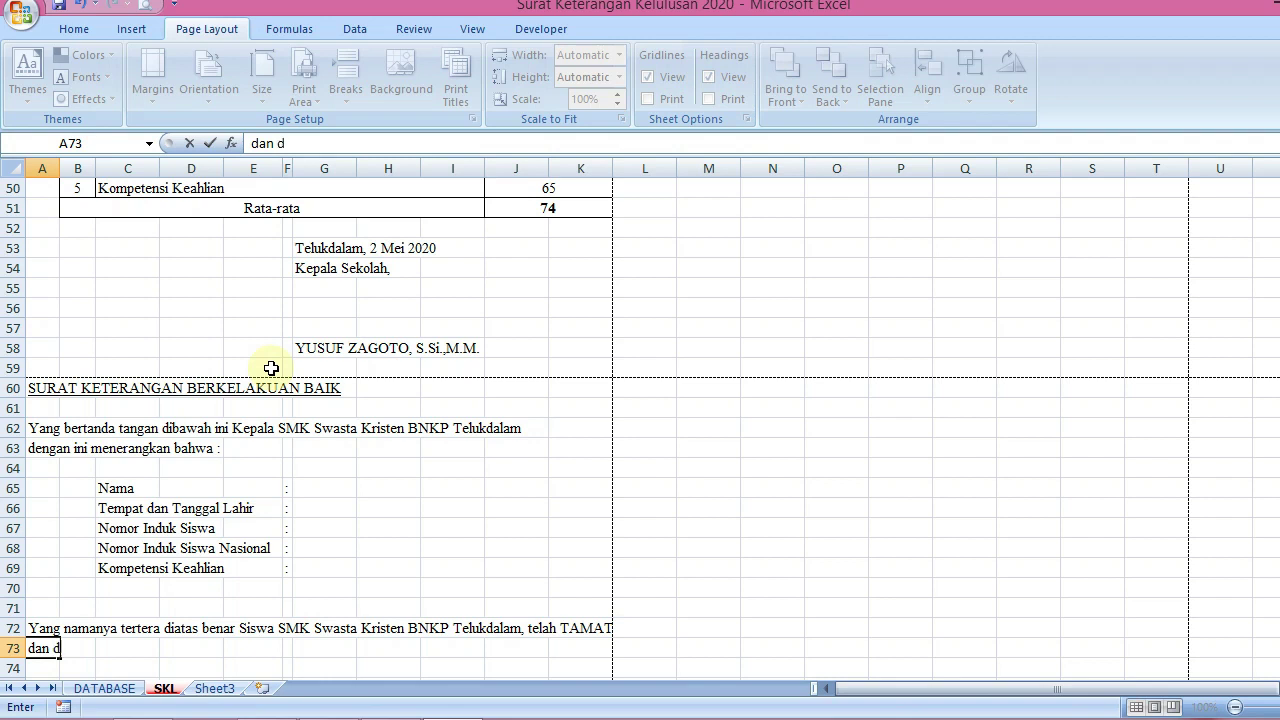
pyautogui.write('inyatakan L')
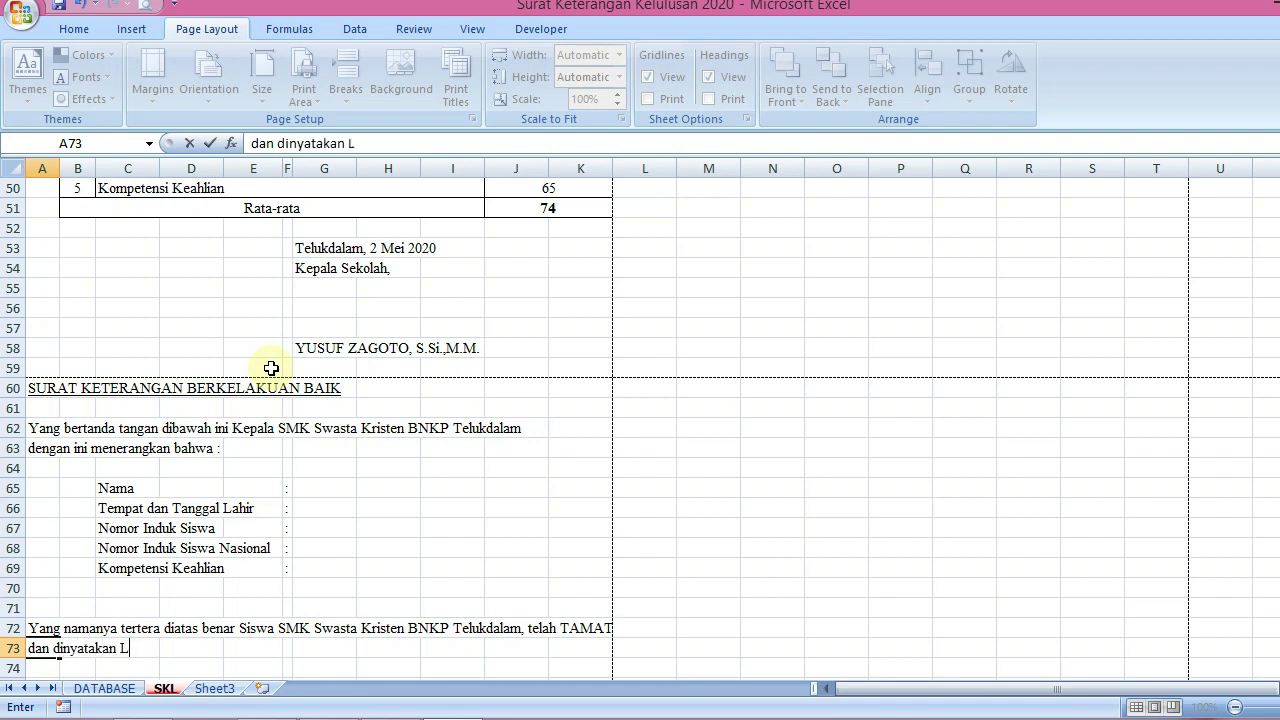
pyautogui.write('ULUS pada tahu')
pyautogui.press('BackSpace')
pyautogui.press('BackSpace')
pyautogui.press('BackSpace')
pyautogui.press('BackSpace')
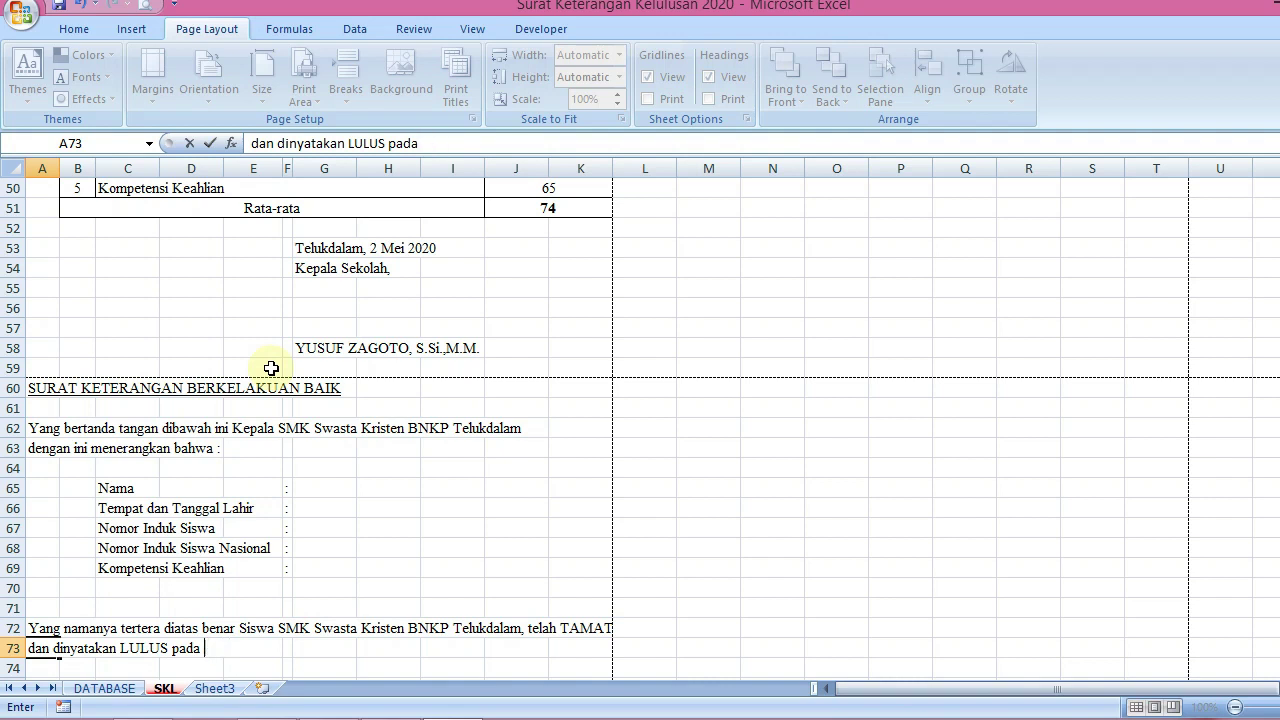
pyautogui.write('Tahun Ajaran 20')
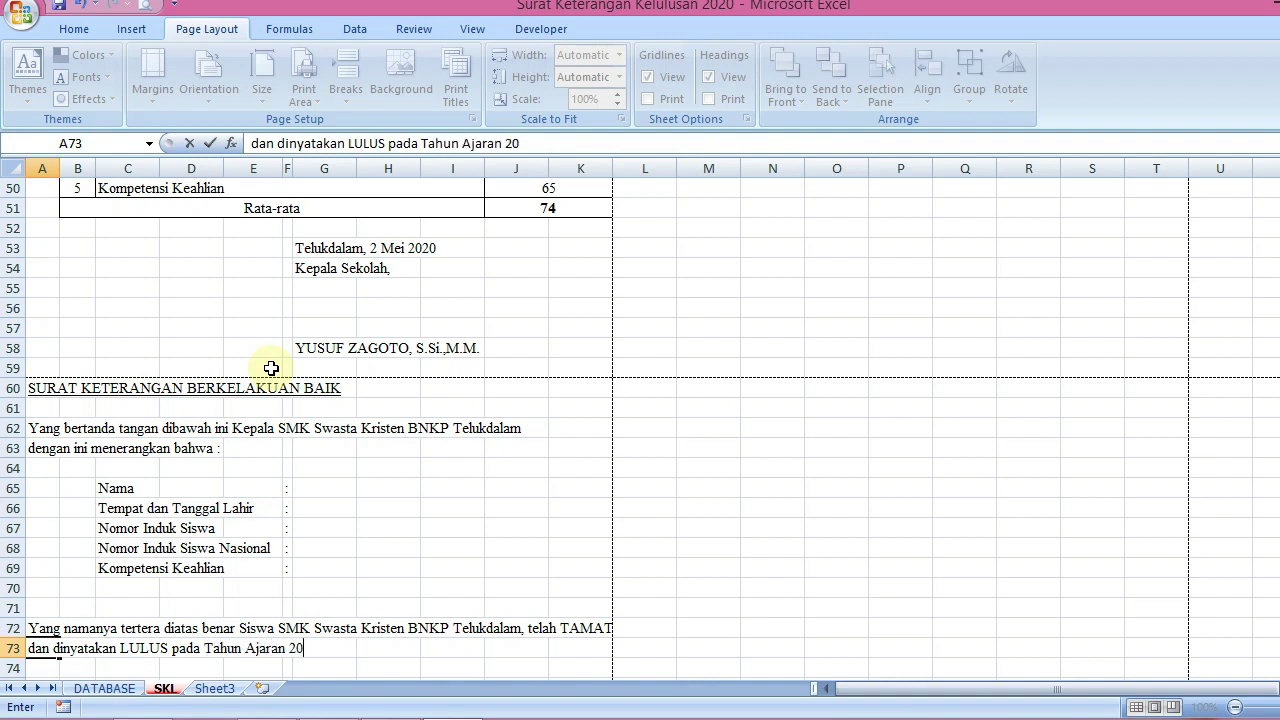
pyautogui.write('19/2020. Menurut ')
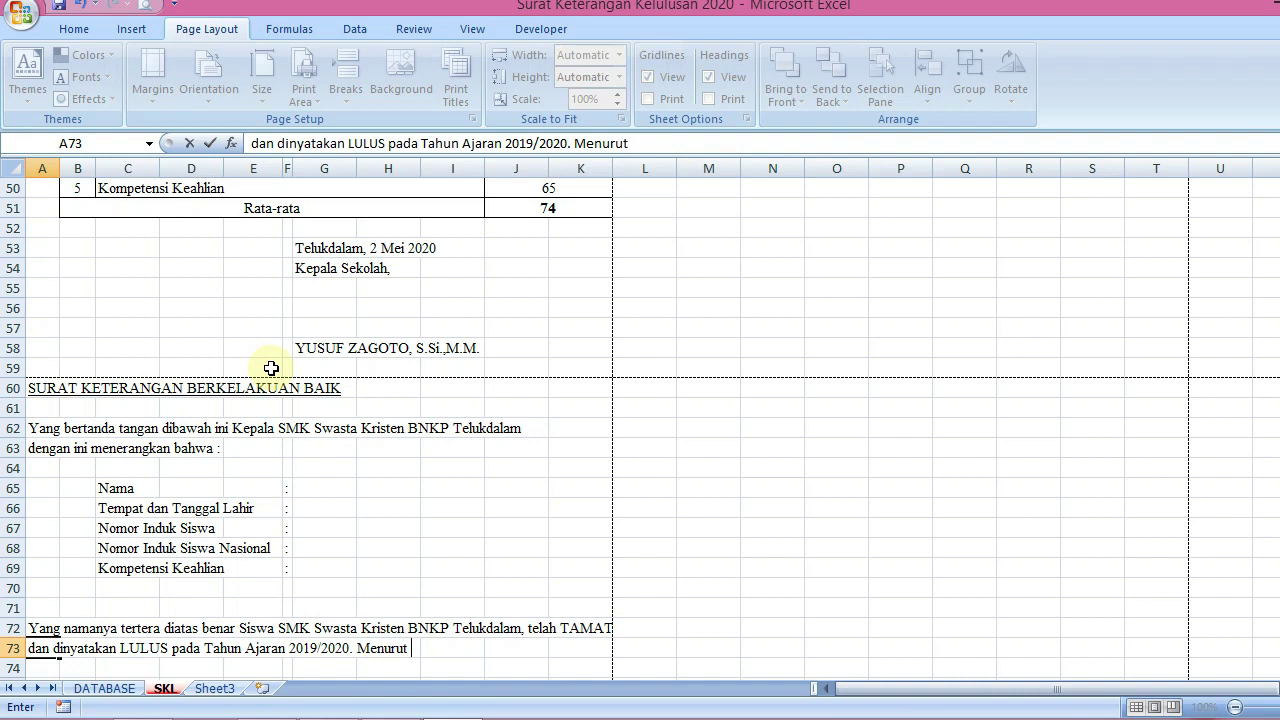
pyautogui.write('pengamatan')
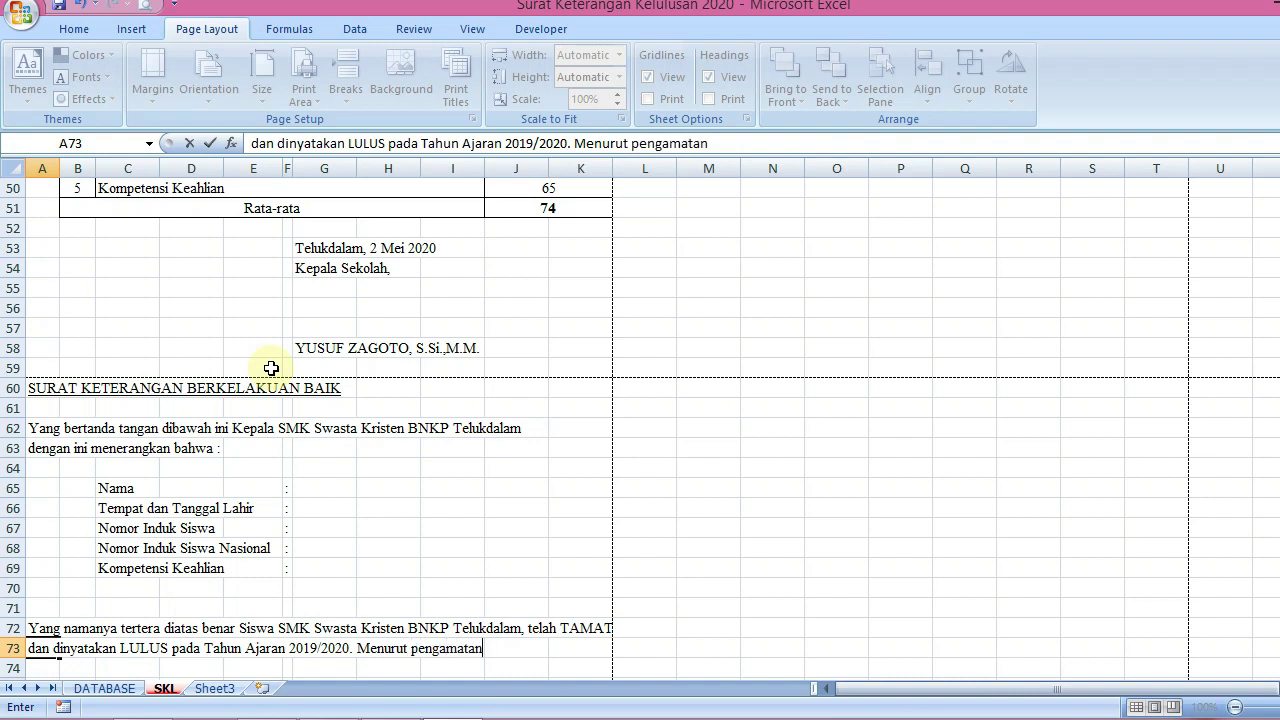
pyautogui.write(' kami Ianya')
# In A74, type 'tetap mematuhi Peraturan dan Tata Tertib Sekolah dan tidak terlibat pada masalah'
pyautogui.press('Return')
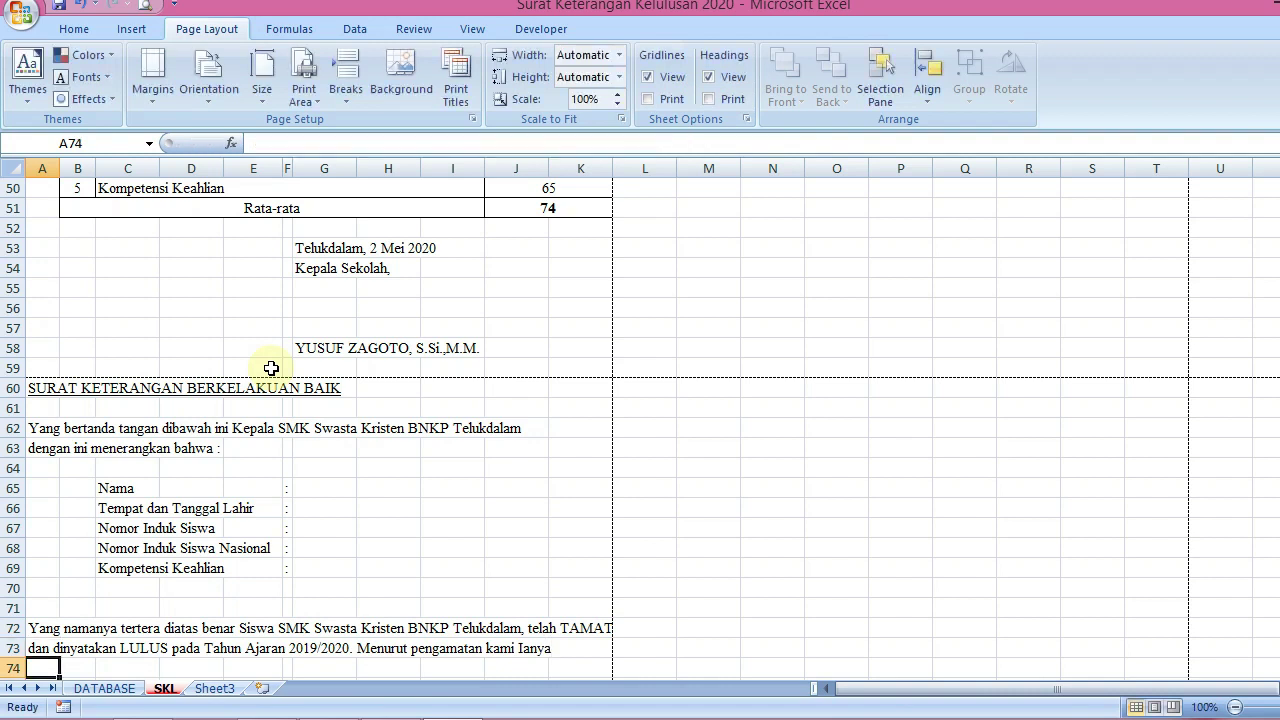
pyautogui.write('tetap')
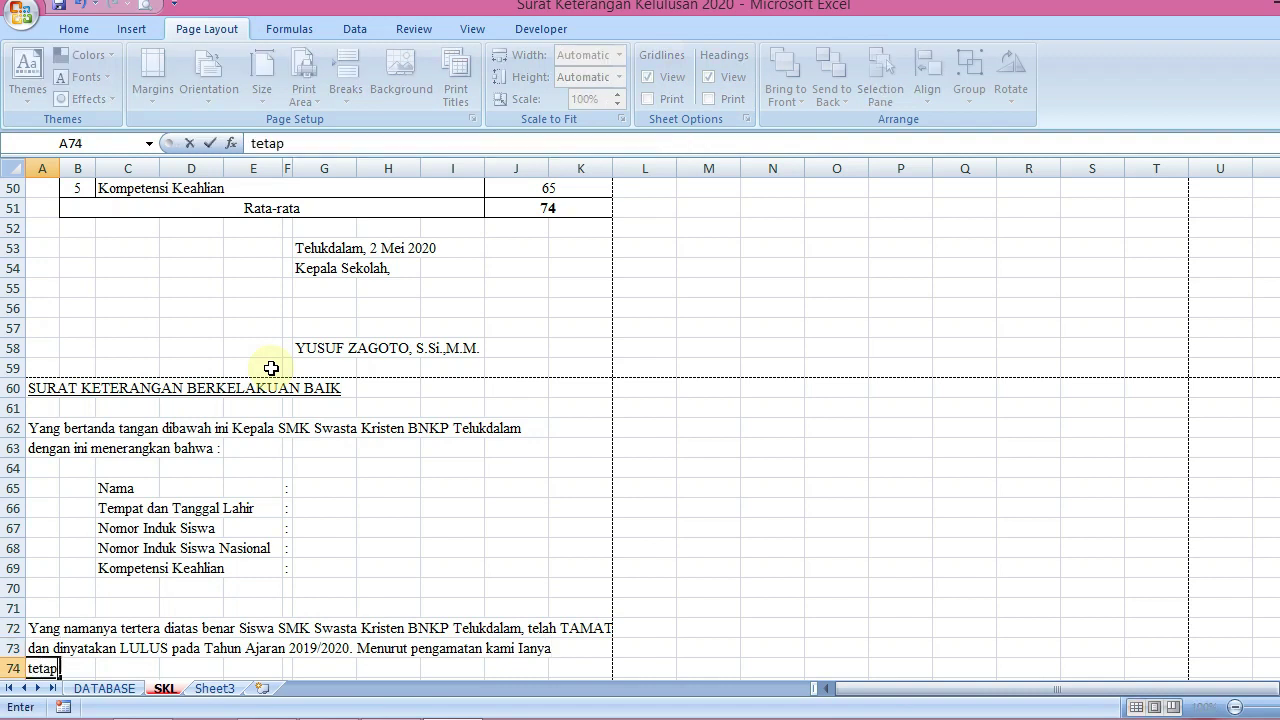
pyautogui.write(' mematuhi P')
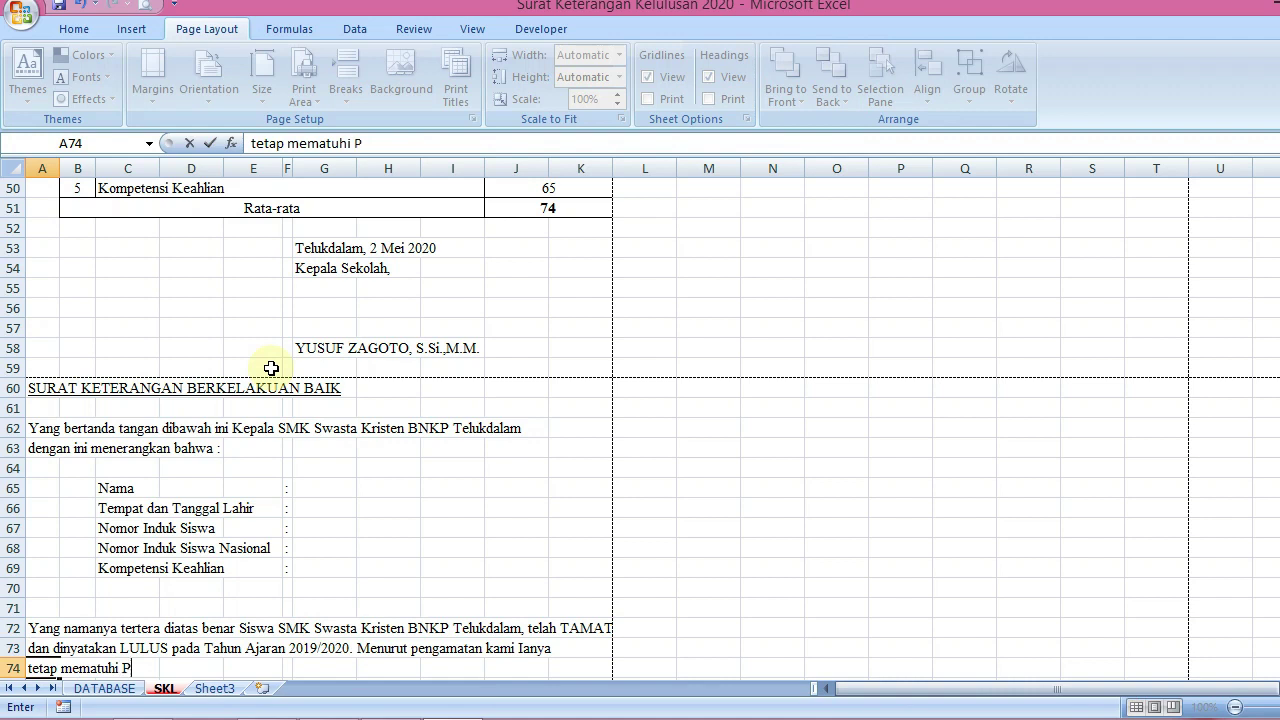
pyautogui.write('eraturan dan Tata Tertib')
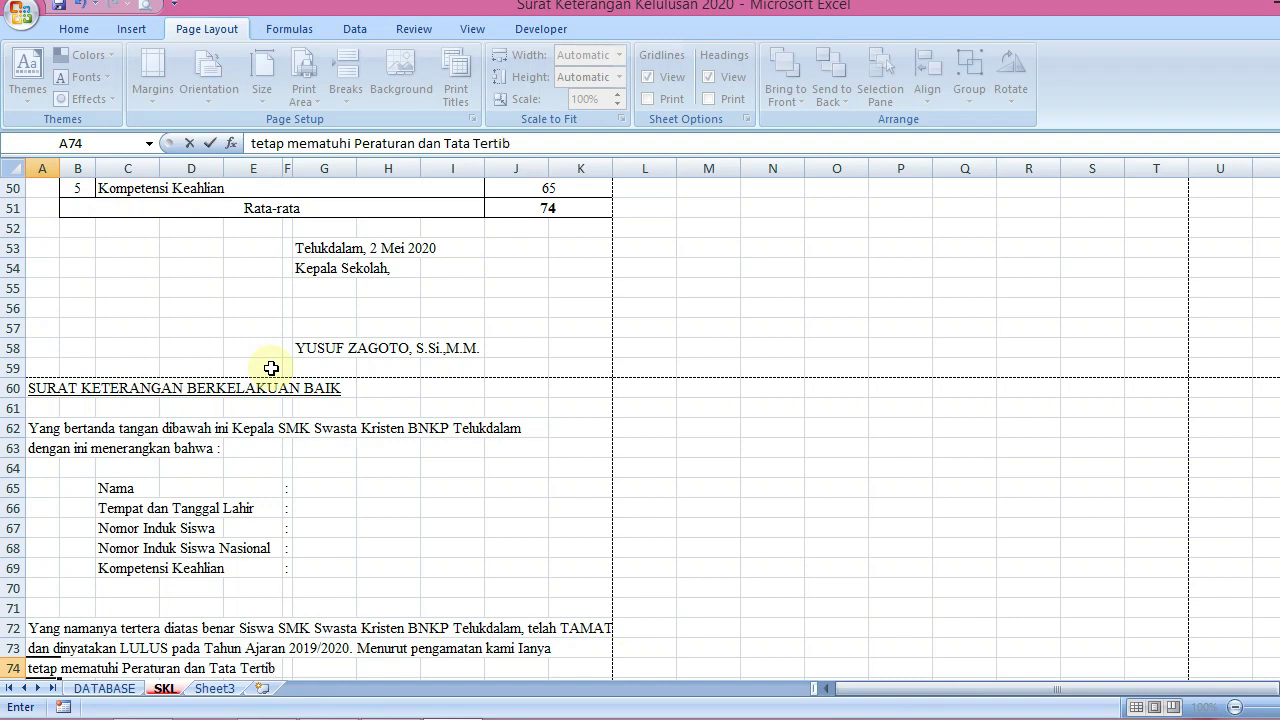
pyautogui.write(' se')
pyautogui.press('BackSpace')
pyautogui.press('BackSpace')
pyautogui.write('Sekolah da ')
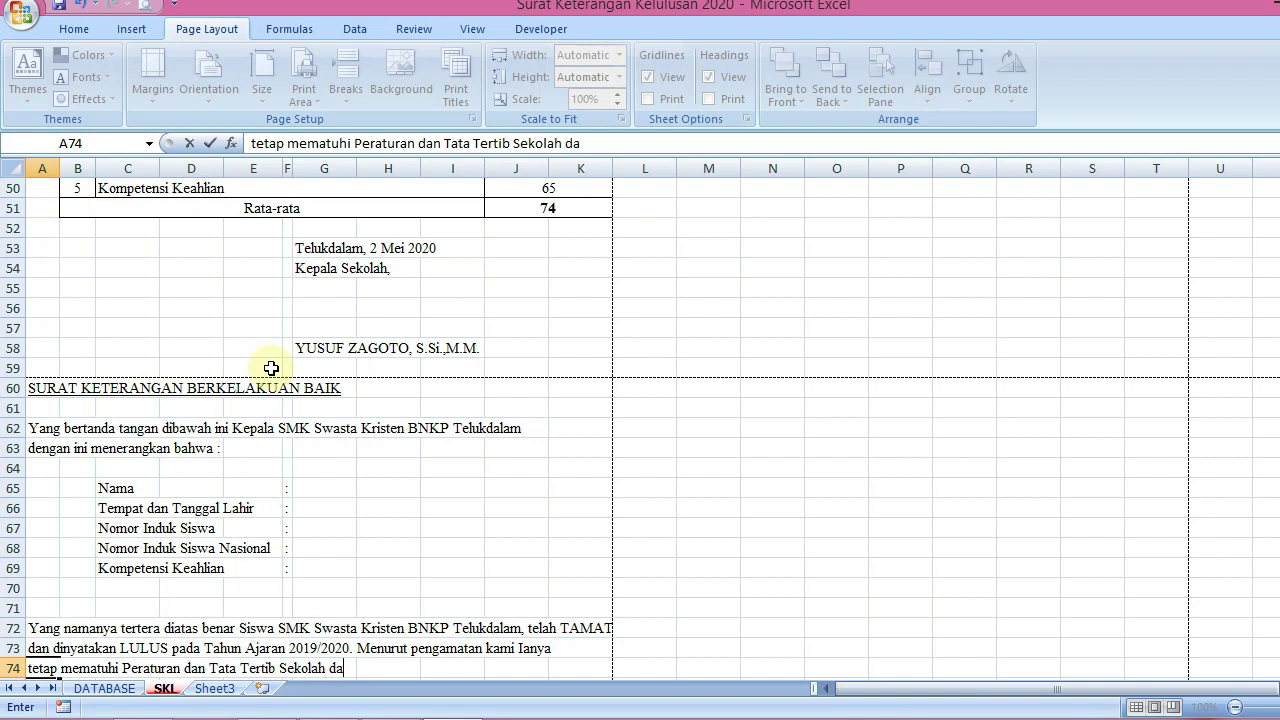
pyautogui.write('n tidak terli')
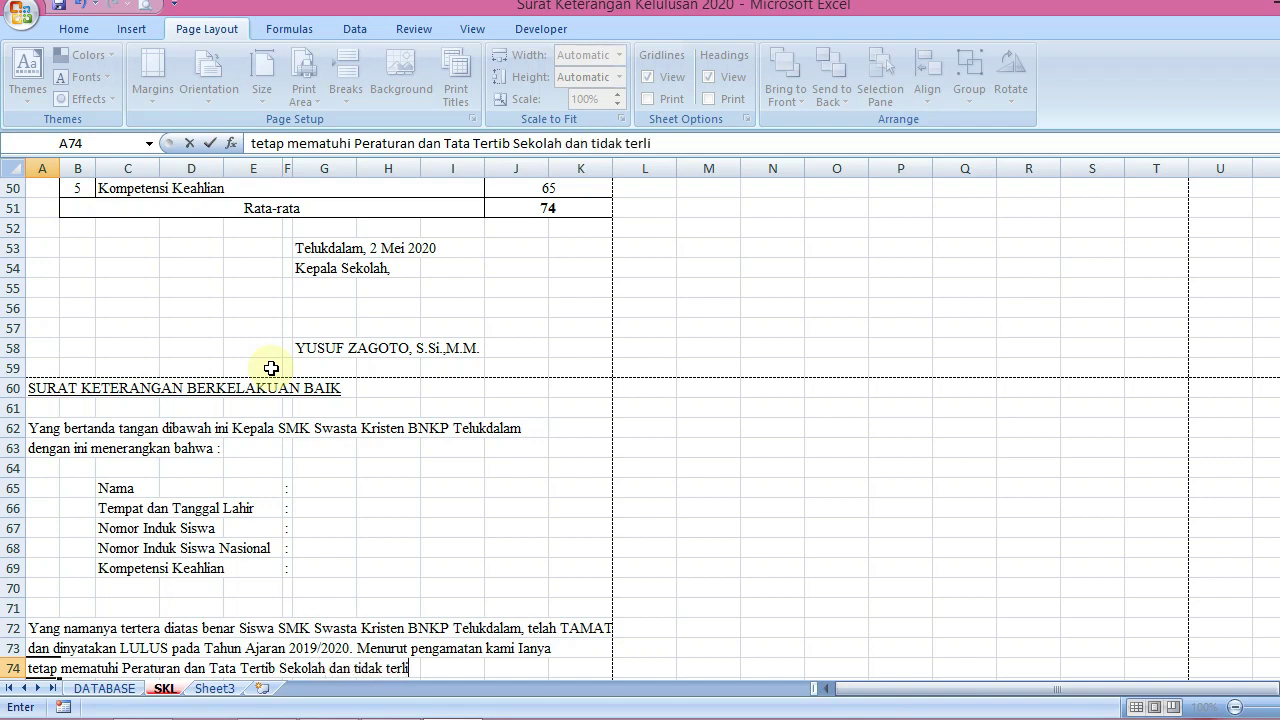
pyautogui.write('bat pada masalh')
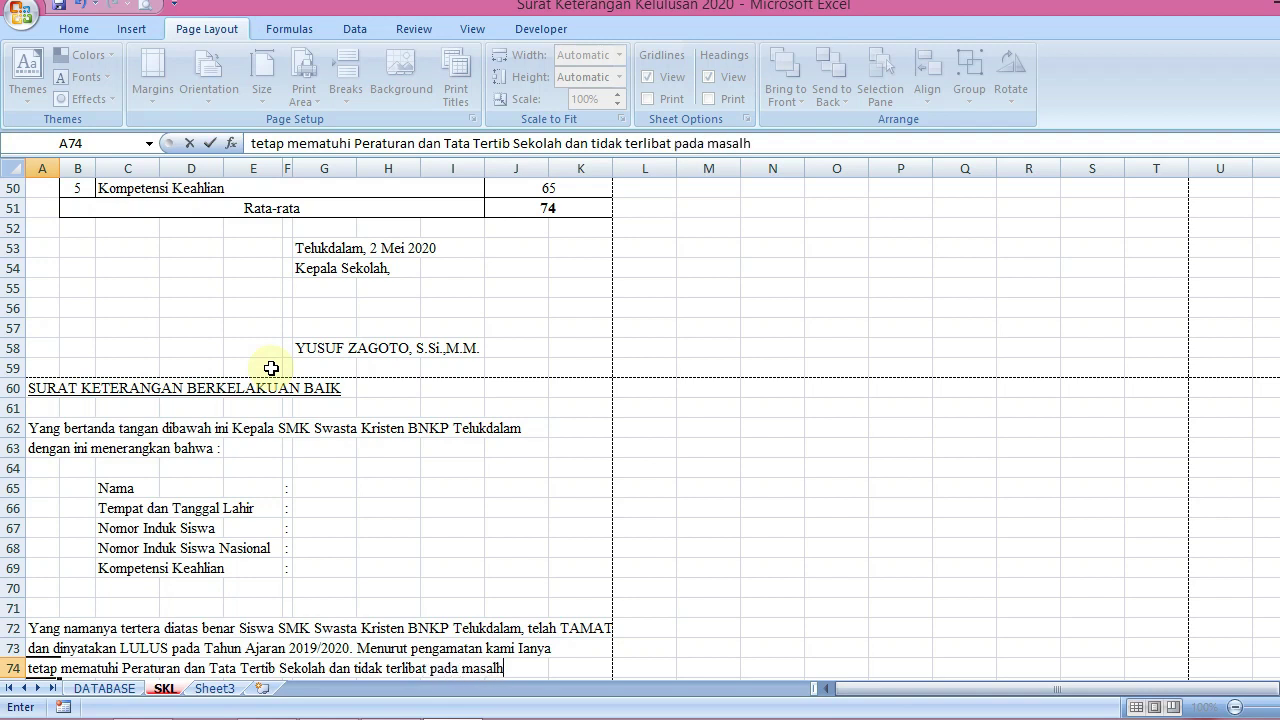
pyautogui.press('BackSpace')
pyautogui.write('ah')
pyautogui.press('Return')
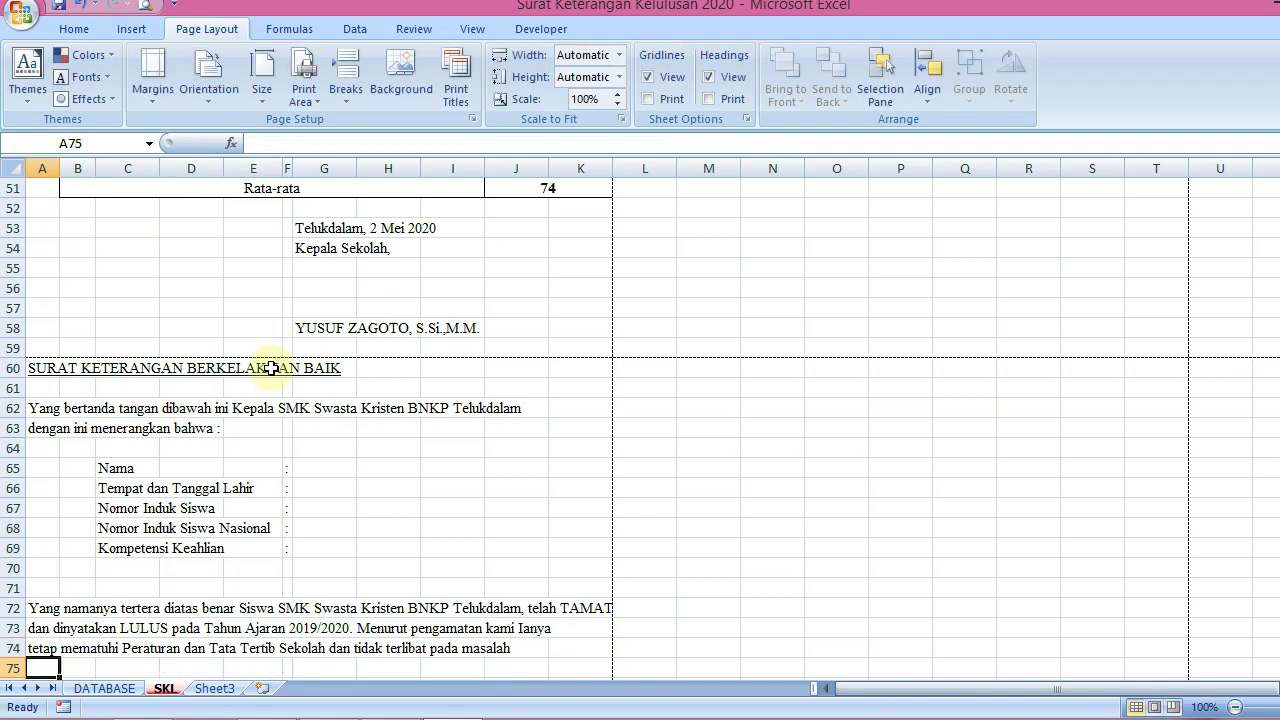
# Begin A75 with 'kenakalan Remaja atau mengkonsumsi Narkoba'
pyautogui.write('kenaka')
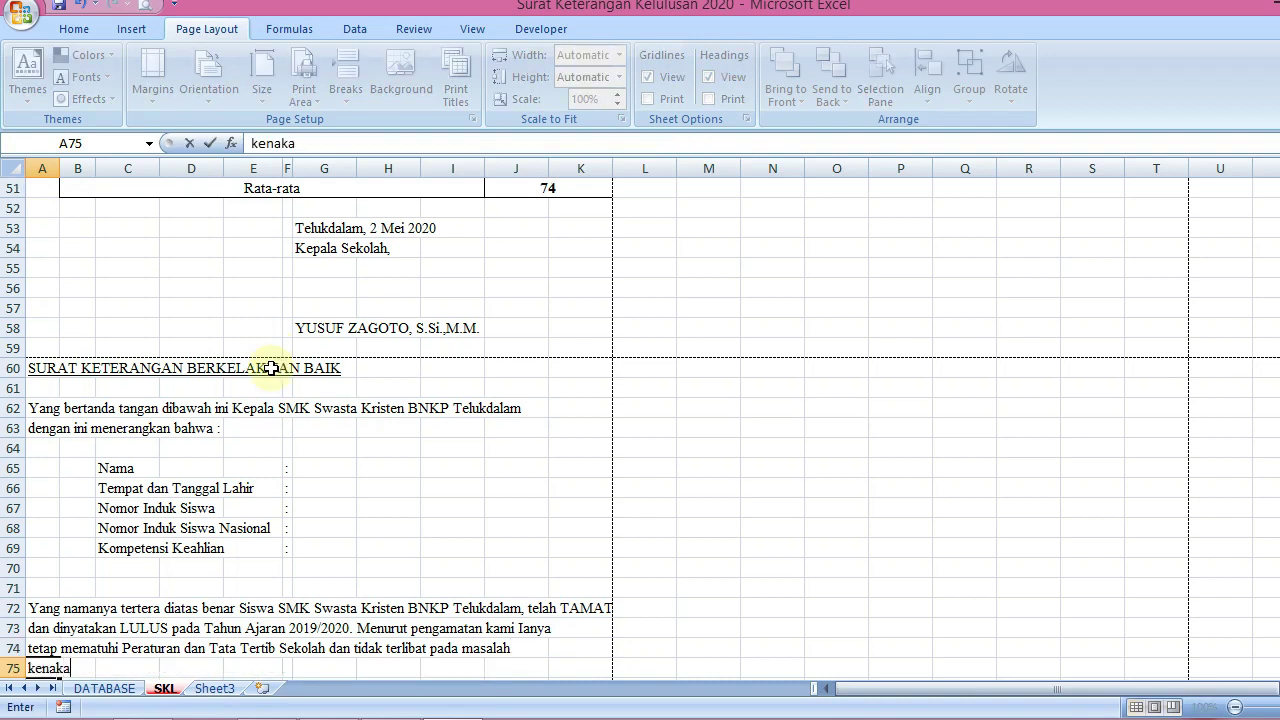
pyautogui.write('lan')
pyautogui.press('BackSpace')
pyautogui.write('lan Remaj')
pyautogui.press('BackSpace')
pyautogui.write('ja/')
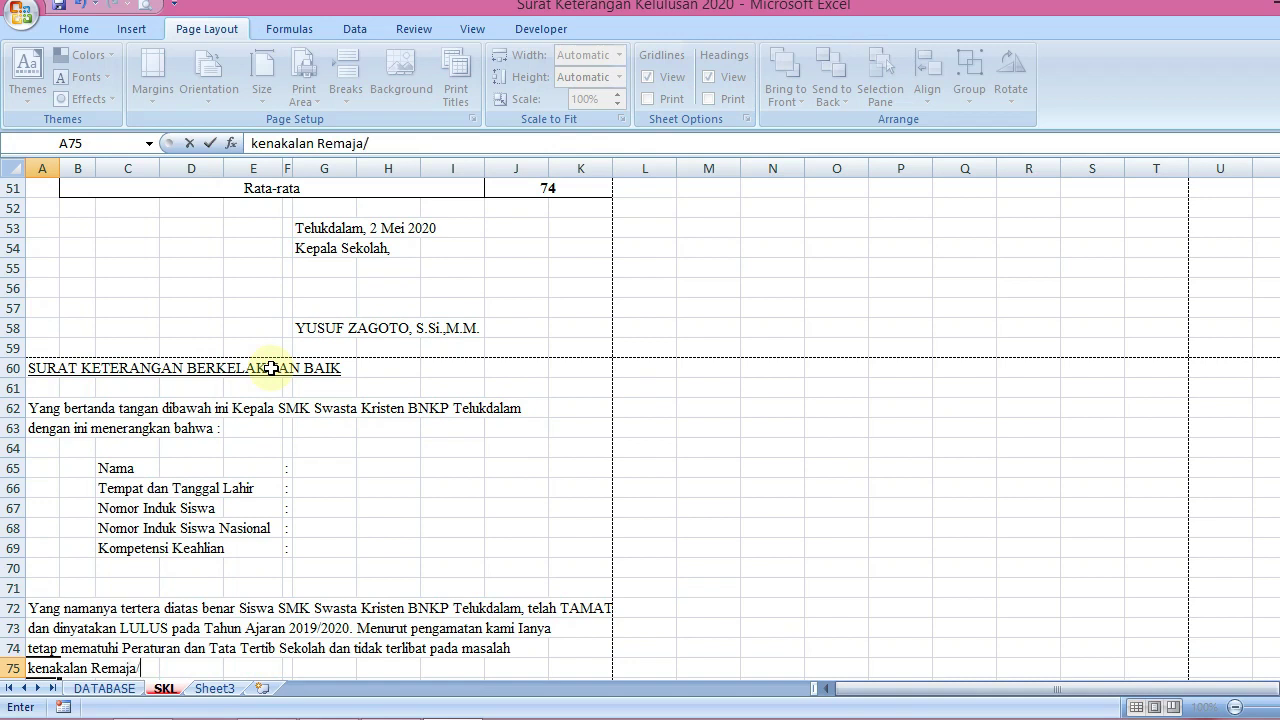
# Finish A75 as 'kenakalan Remaja atau mengkonsumsi Narkoba, maka dengan ini yang bersangkutan'
pyautogui.write('Remaja atau mengkonsum')
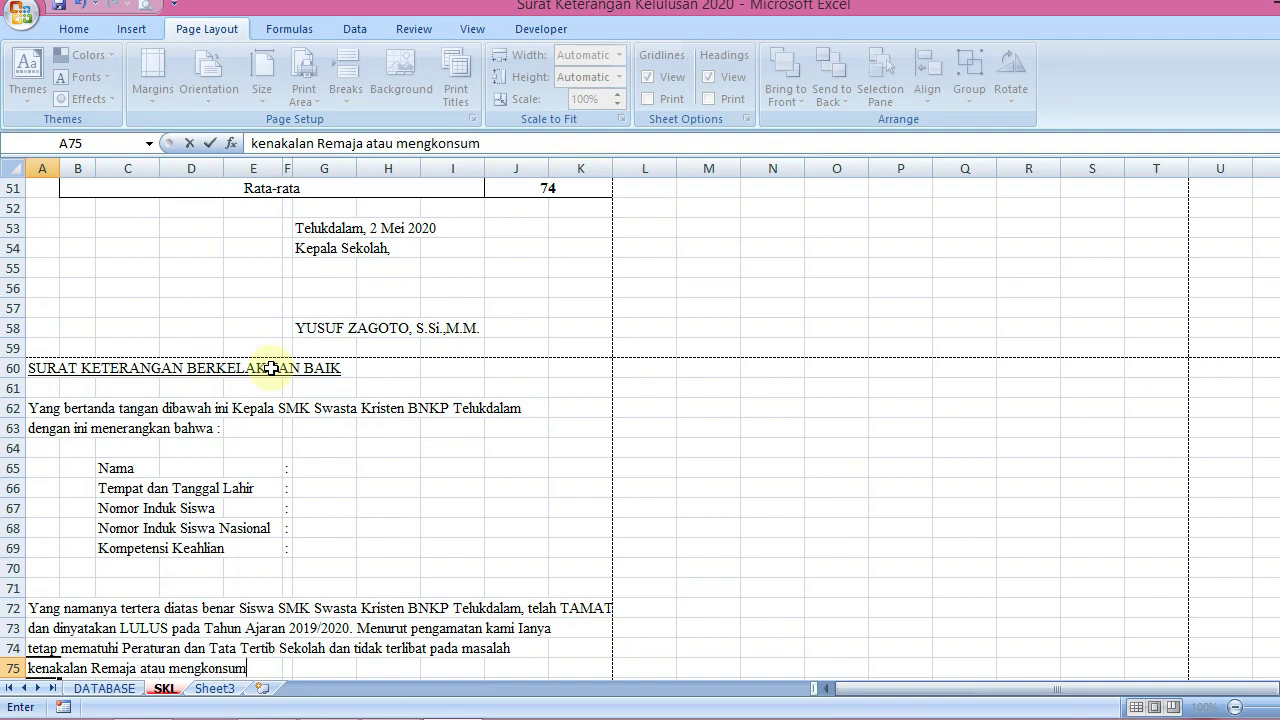
pyautogui.write('si Narkoba')
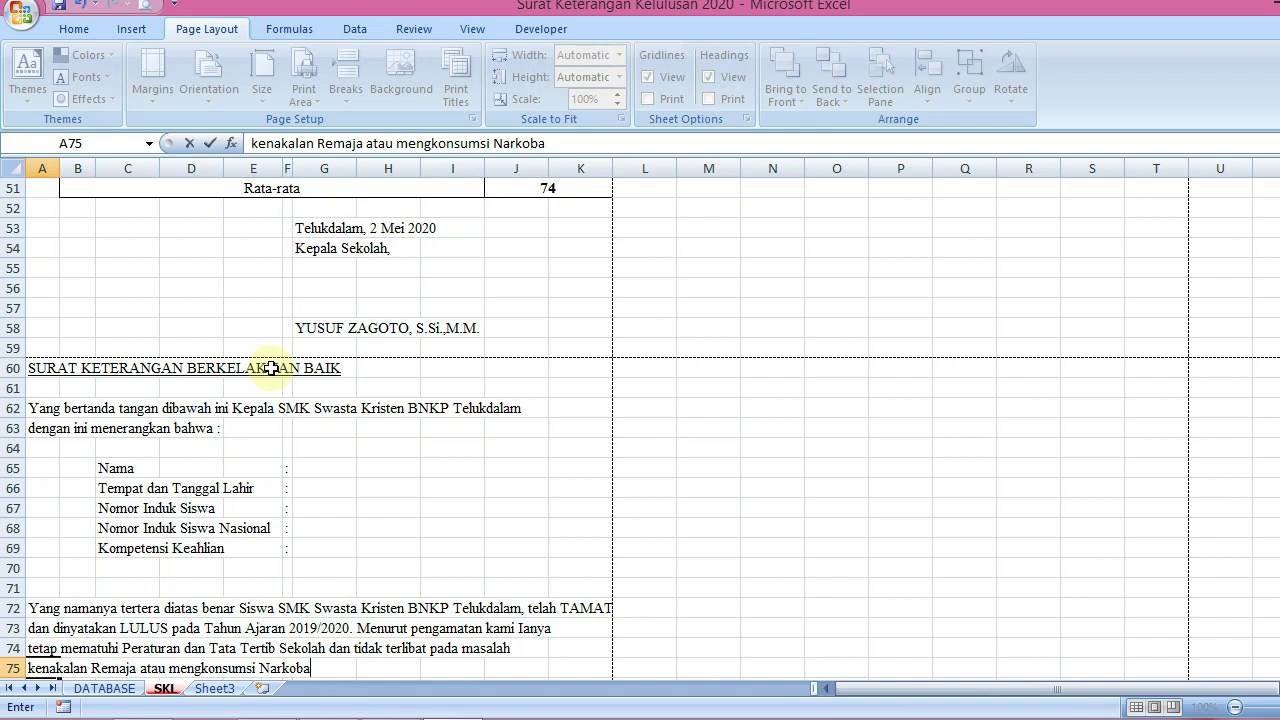
# Finish A75 as 'kenakalan Remaja atau mengkonsumsi Narkoba, maka dengan ini yang bersangkutan'
pyautogui.write(', maak')
pyautogui.press('BackSpace')
pyautogui.write('ka dengan ini')
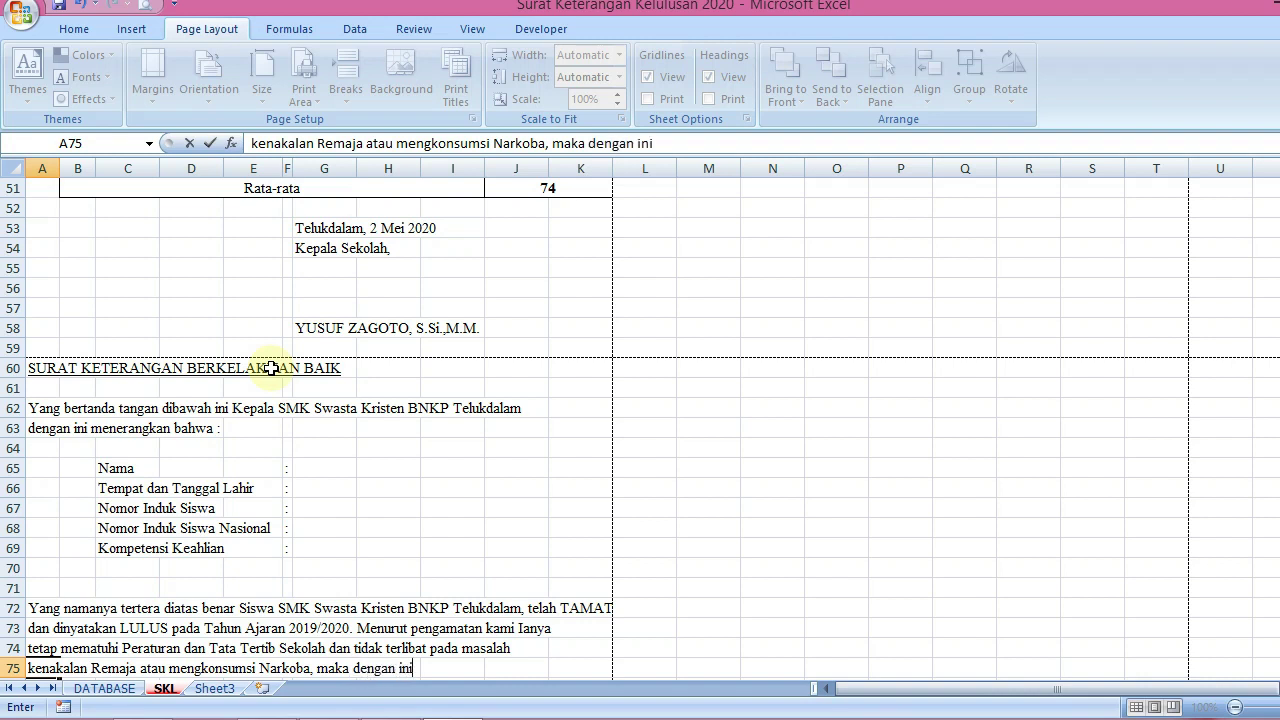
pyautogui.write(' yang ber')
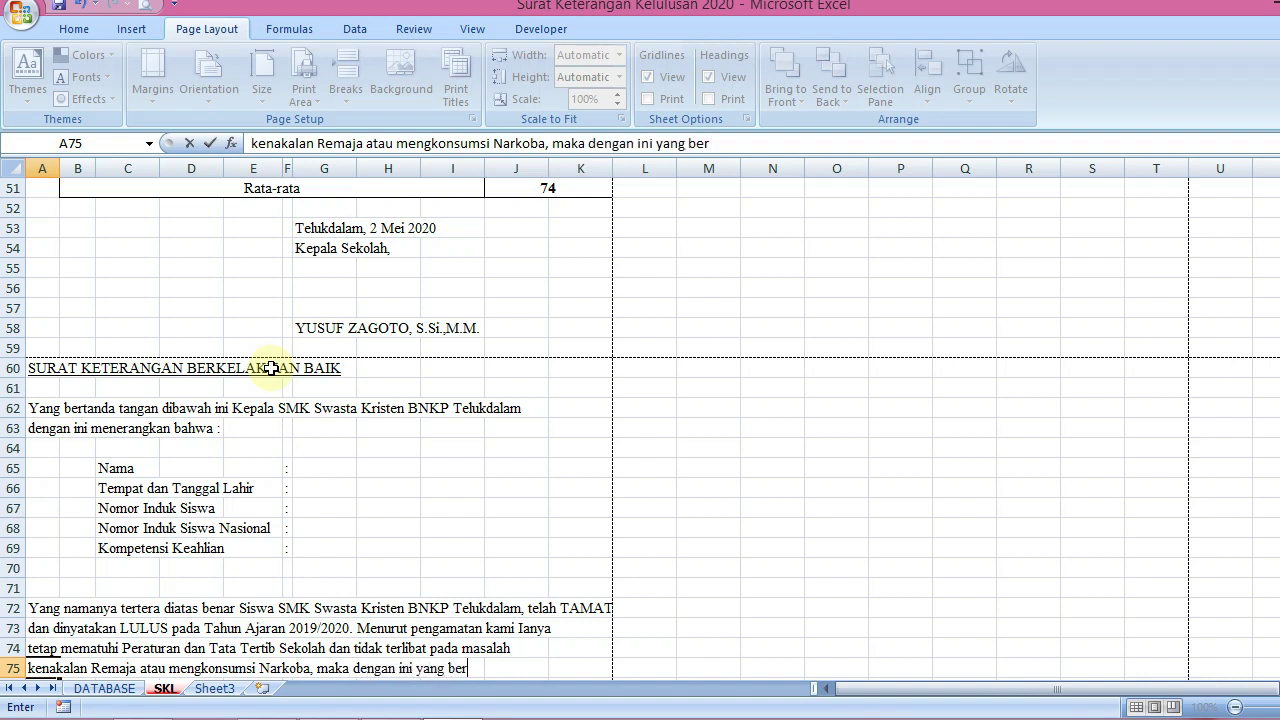
pyautogui.write('sangkutan')
pyautogui.press('Return')
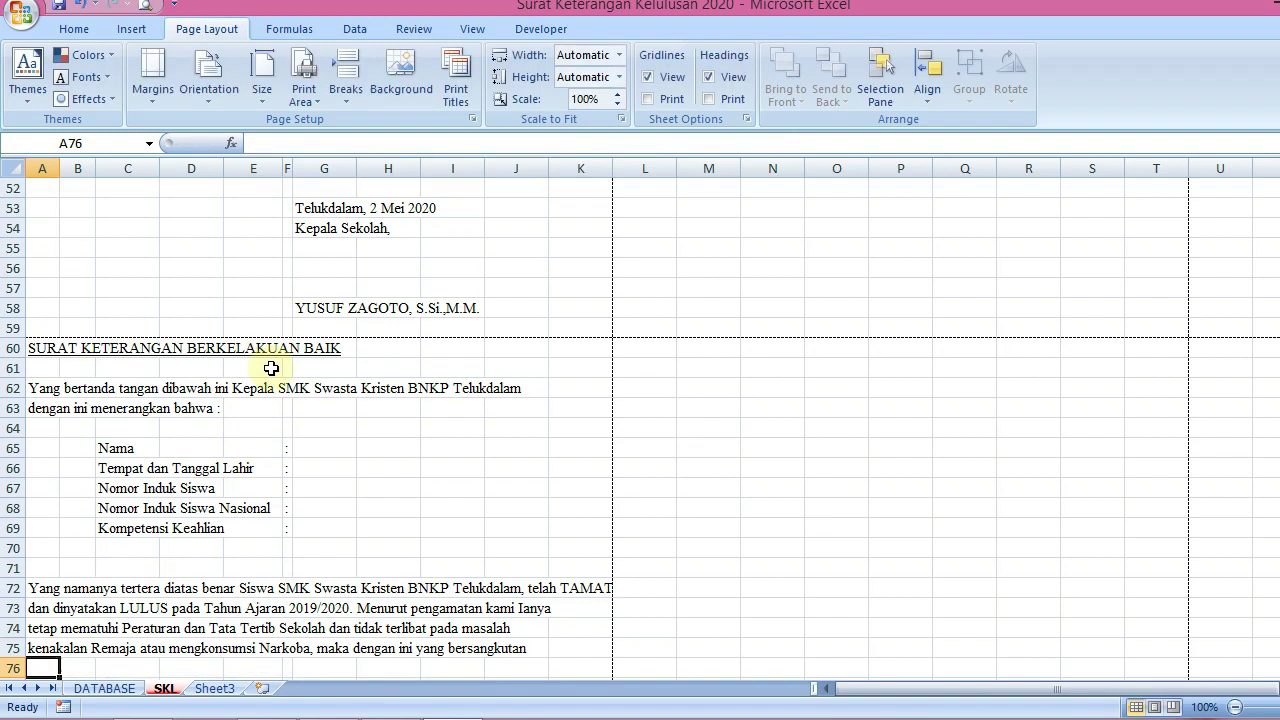
# Enter 'dinyatakan :' in A76 and leave a blank row below it
pyautogui.press('Up')
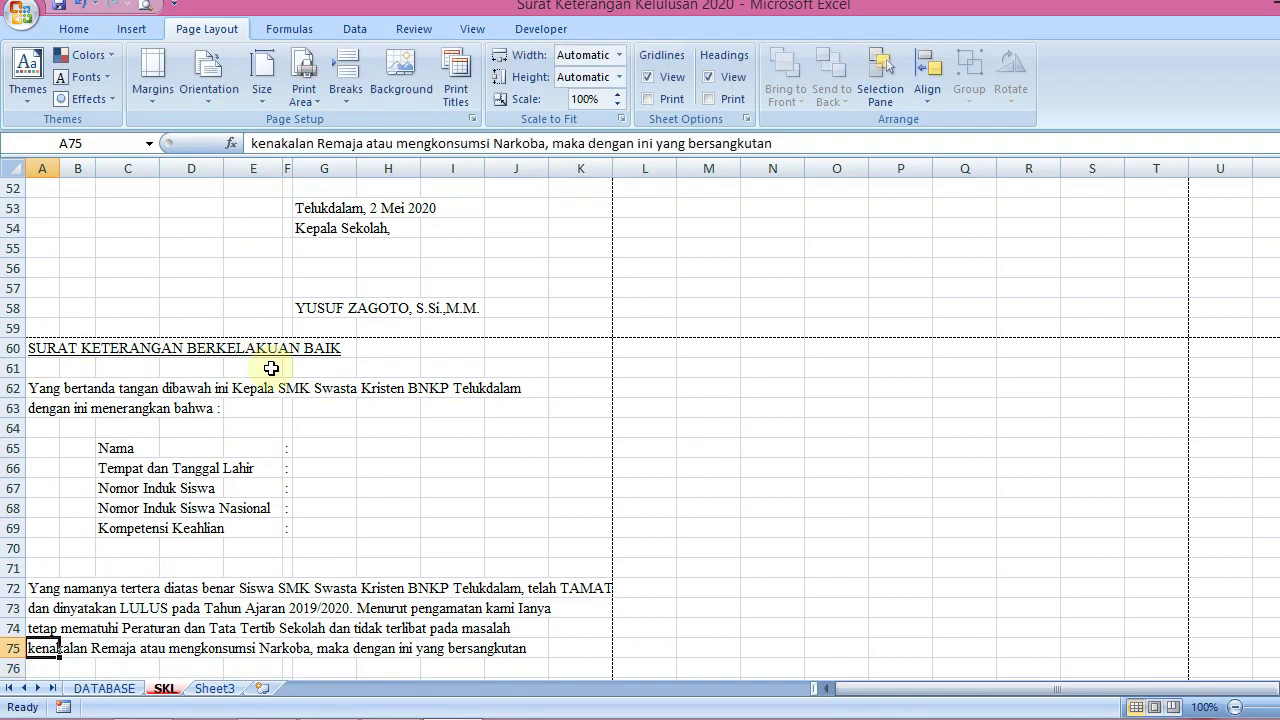
pyautogui.press('Down')
pyautogui.write('dinyatakan')
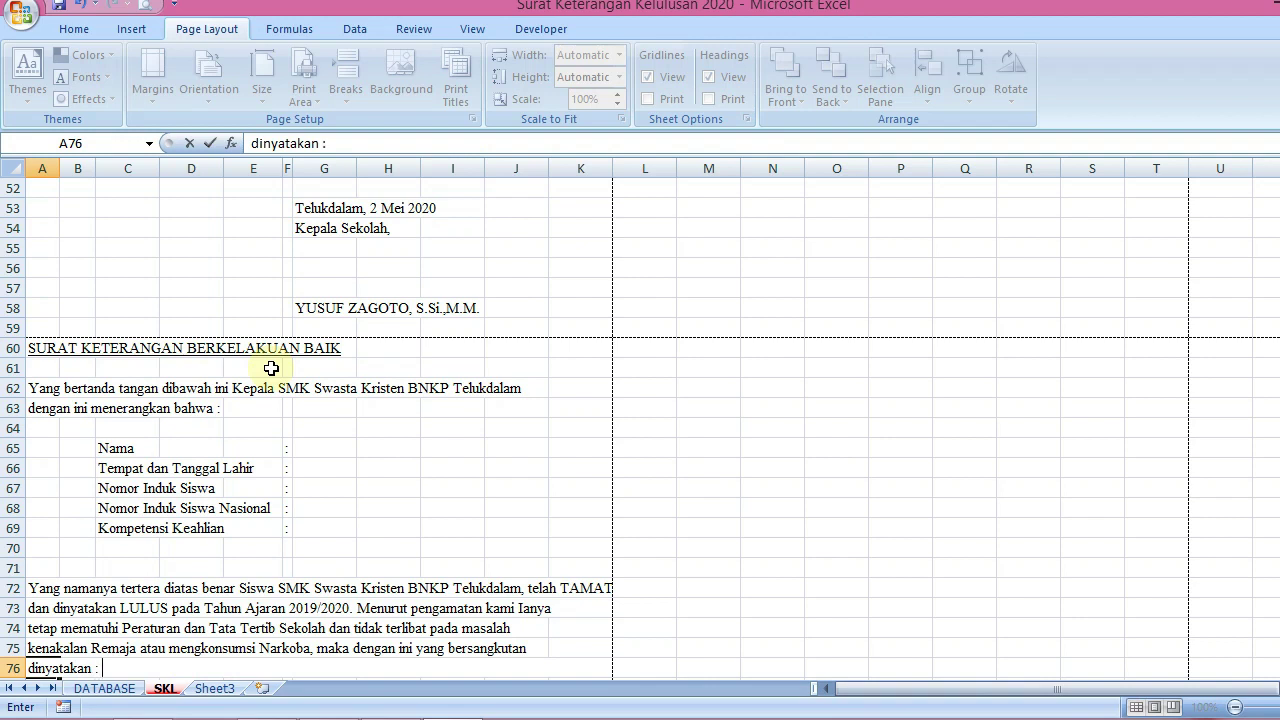
pyautogui.press('Return')
pyautogui.press('Down')
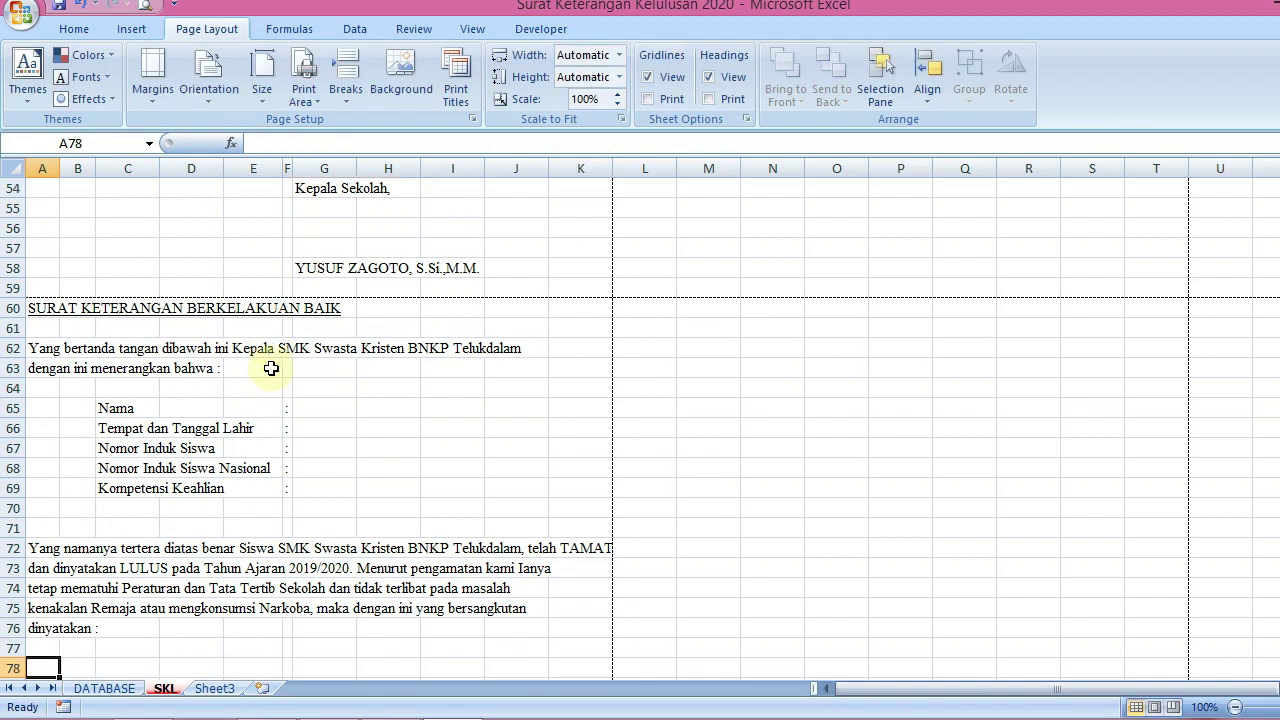
# Type the quoted statement "BERKELAKUAN BAIK" into A78, correcting typos along the way
pyautogui.write('BERKELA')
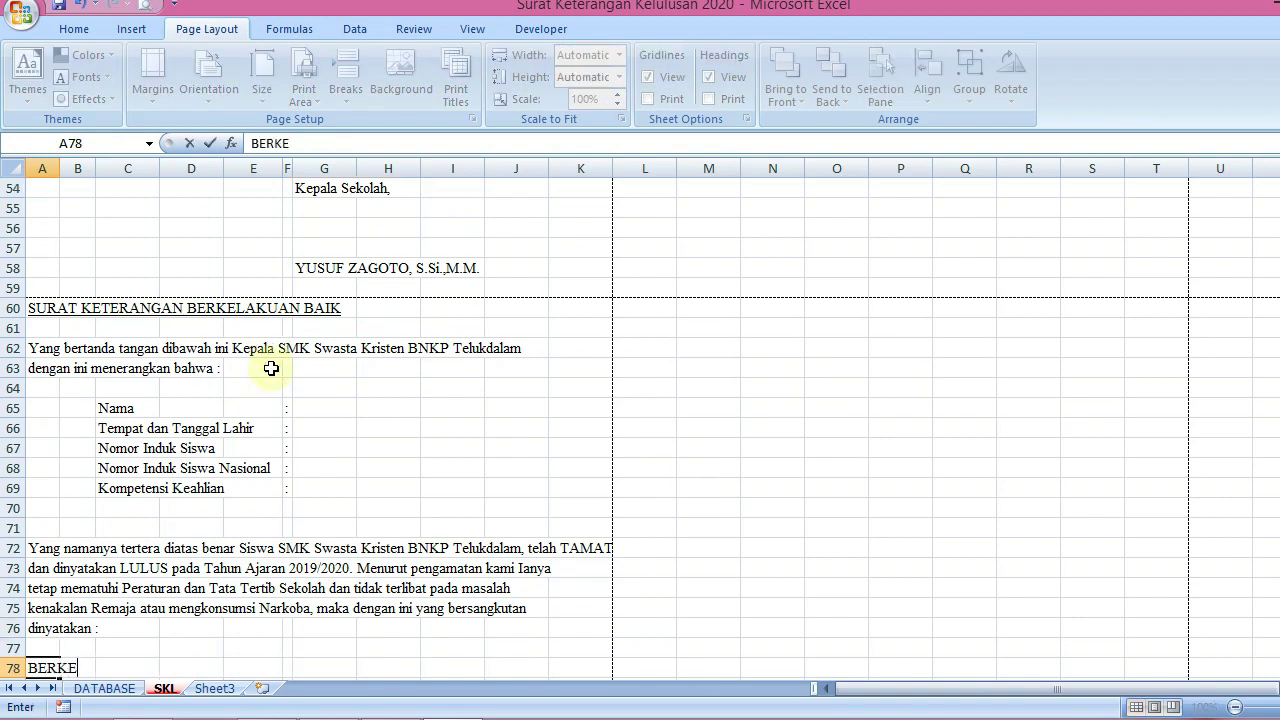
pyautogui.press('BackSpace')
pyautogui.press('BackSpace')
pyautogui.press('BackSpace')
pyautogui.press('BackSpace')
pyautogui.press('BackSpace')
pyautogui.press('BackSpace')
pyautogui.press('BackSpace')
pyautogui.write('@NER')
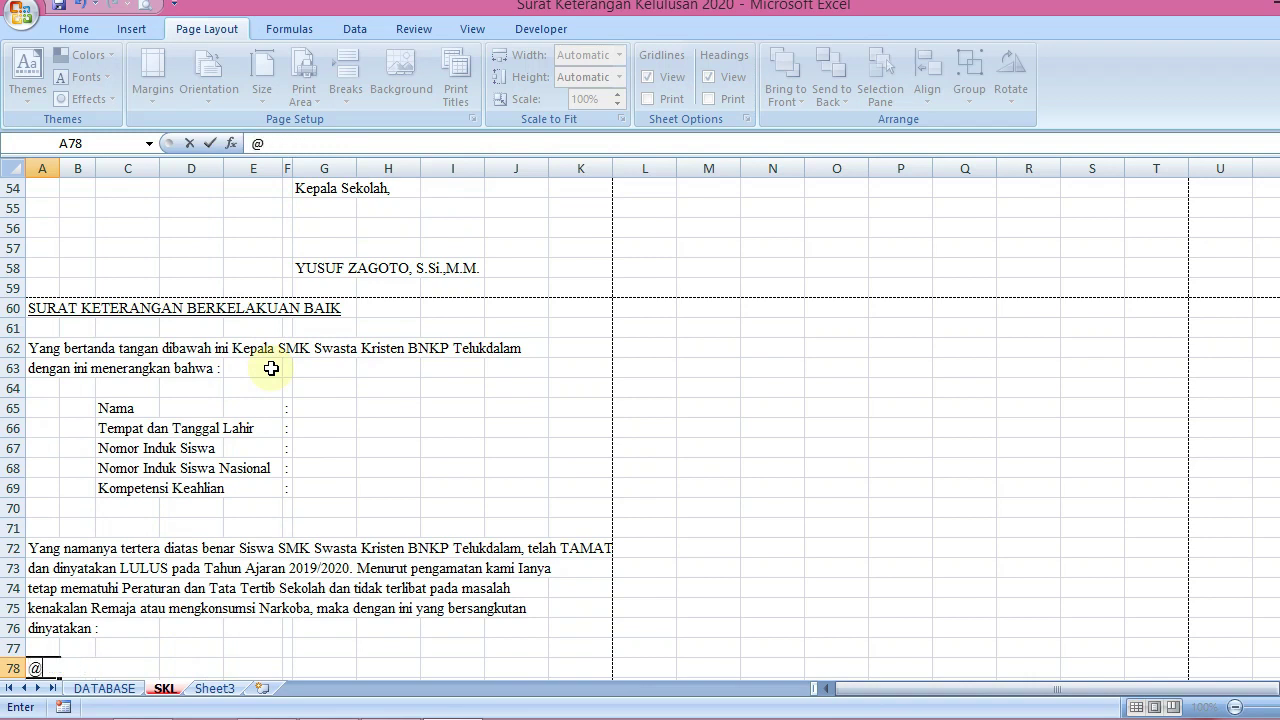
pyautogui.press('BackSpace')
pyautogui.press('BackSpace')
pyautogui.press('BackSpace')
pyautogui.press('BackSpace')
pyautogui.write('"BERKENAL')
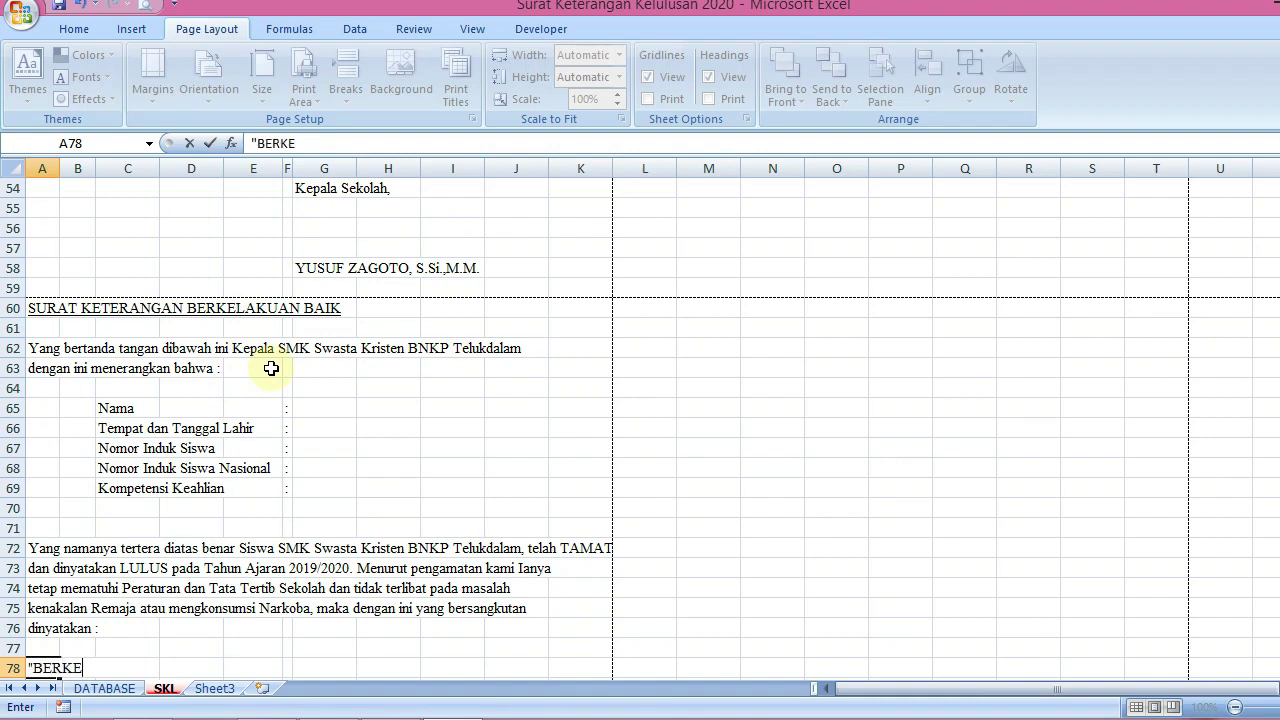
pyautogui.press('BackSpace')
pyautogui.press('BackSpace')
pyautogui.press('BackSpace')
pyautogui.write('KA')
pyautogui.press('BackSpace')
pyautogui.press('BackSpace')
pyautogui.write('LAKUAN BAIK')
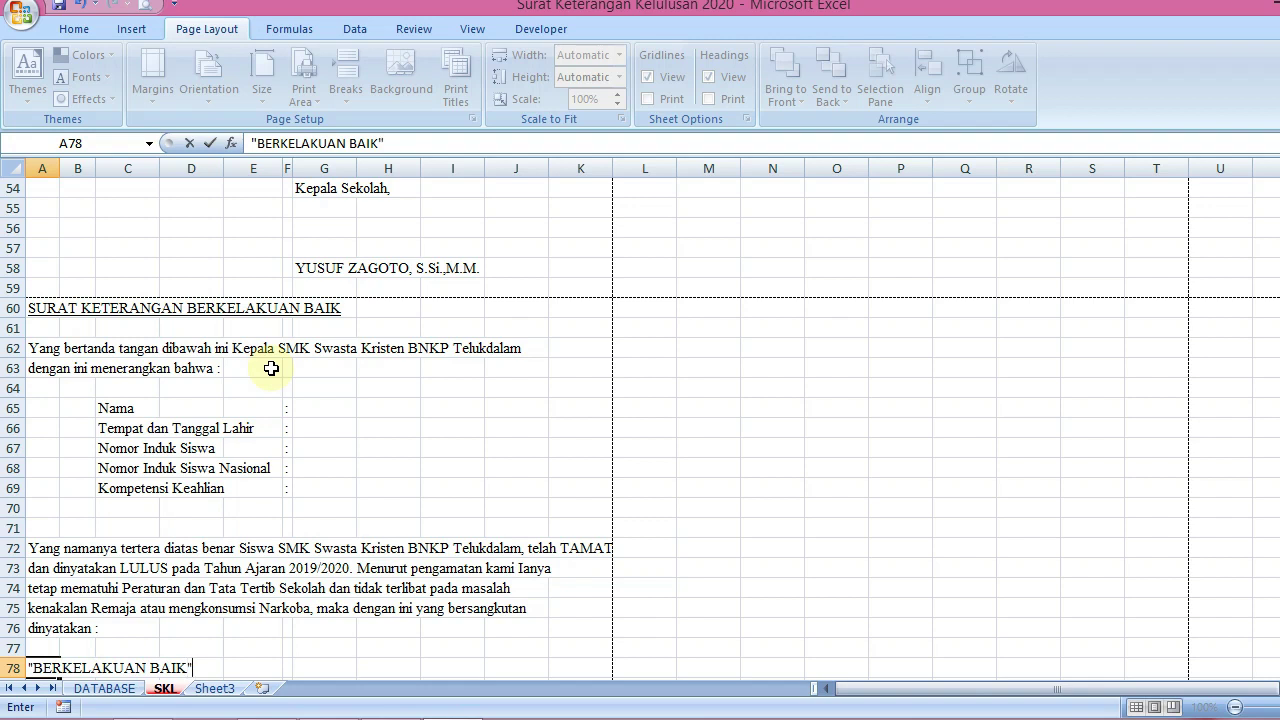
pyautogui.press('Return')
pyautogui.press('Return')
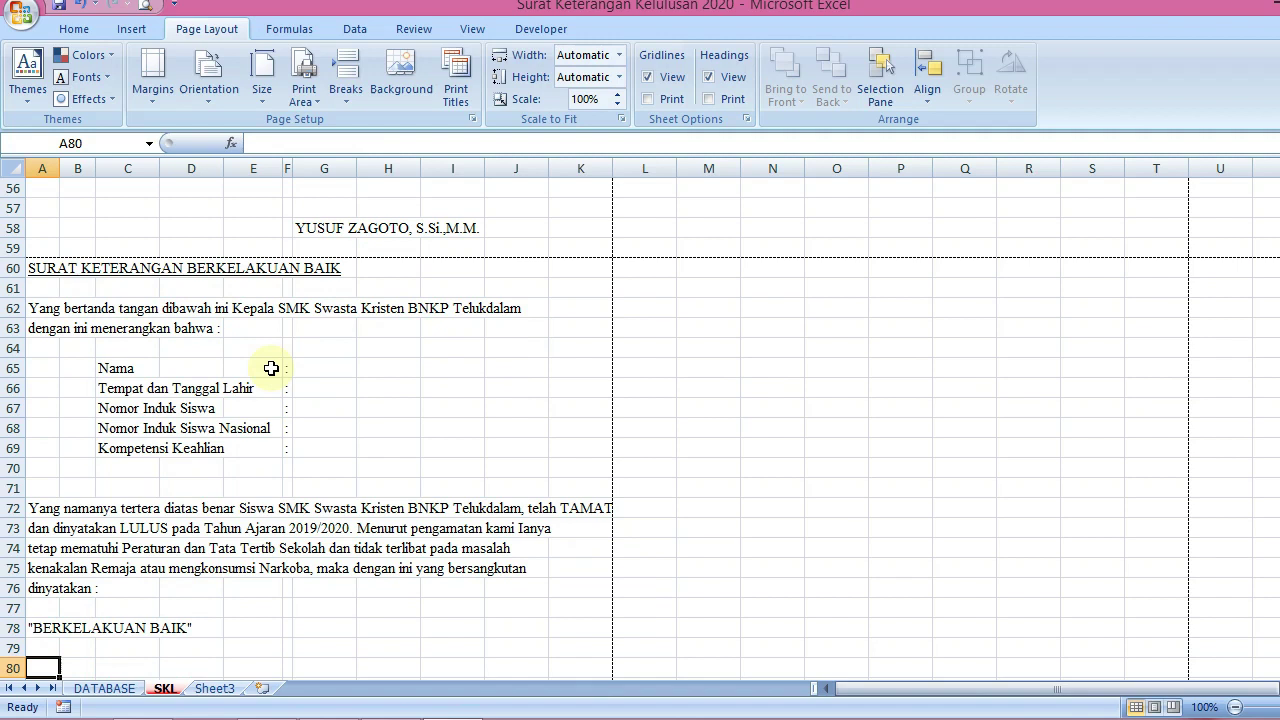
# Type 'Demikian Surat Keterangan ini dibuat...digunakan' in A80 and 'sebagaimana mestinya.' in A81
pyautogui.write('Demik')
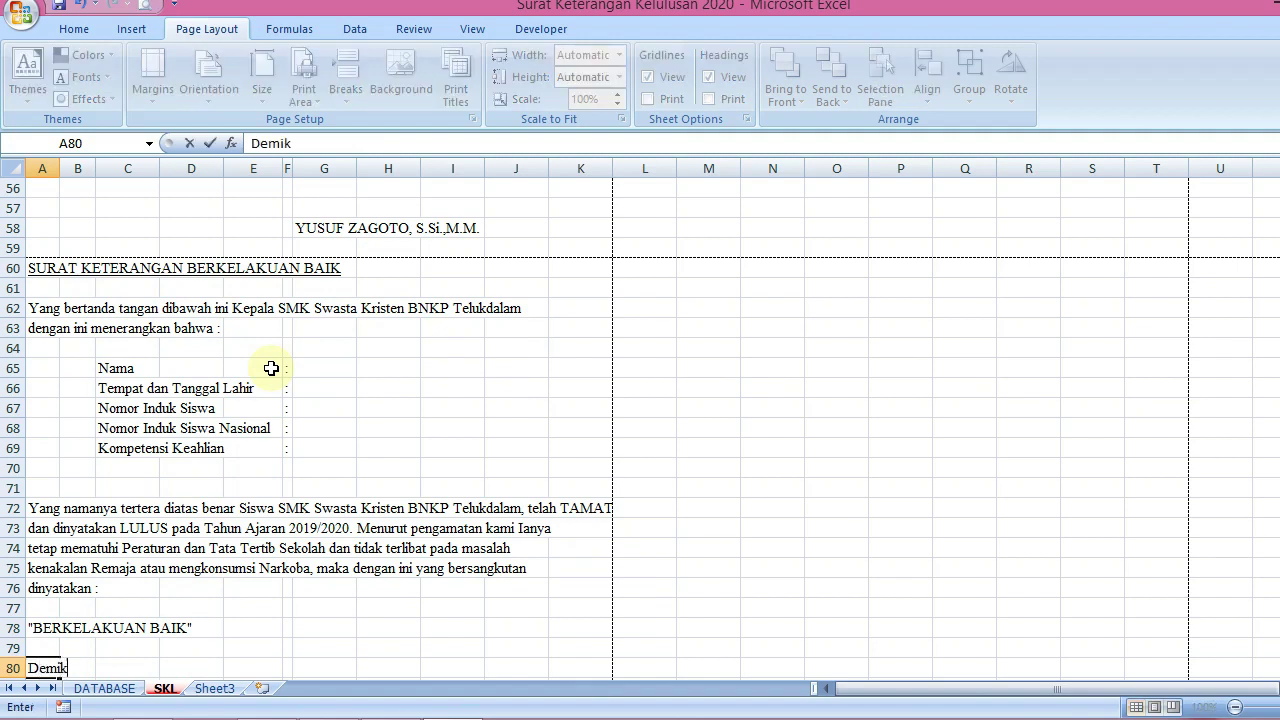
pyautogui.write('ian Sir')
pyautogui.write('urat Keteranga')
pyautogui.write('n ini ')
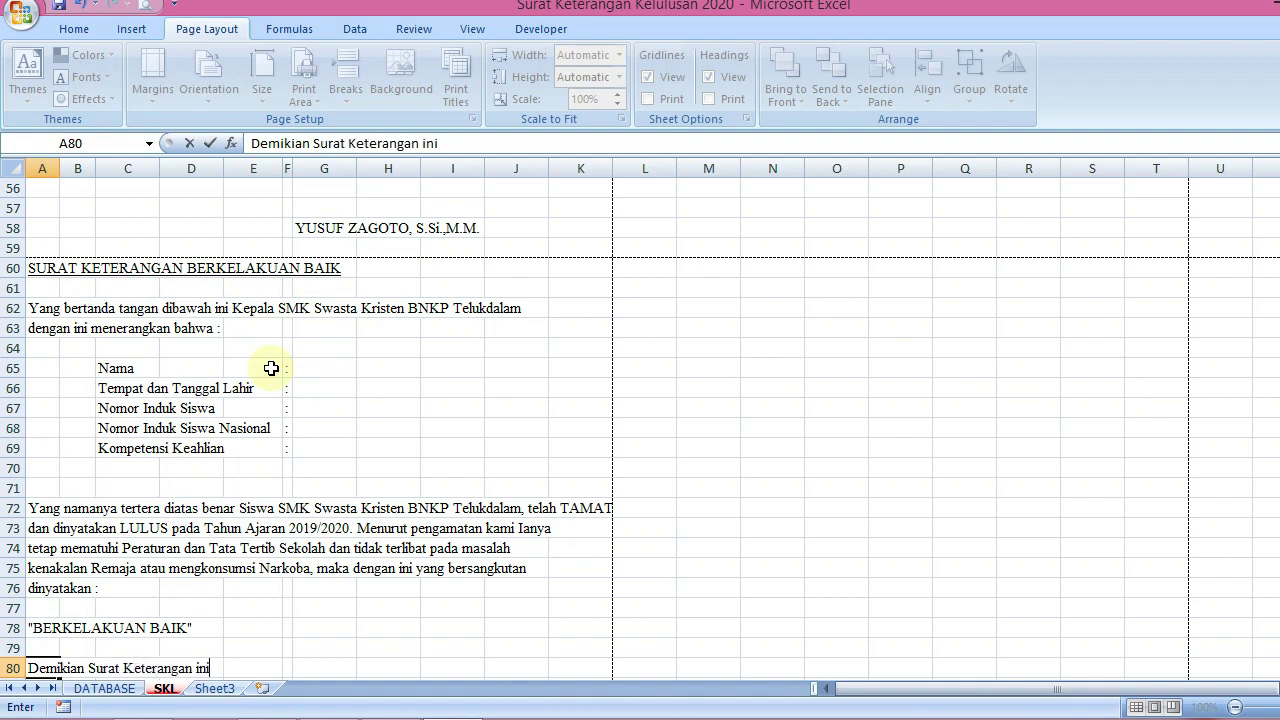
pyautogui.write('dibuat de')
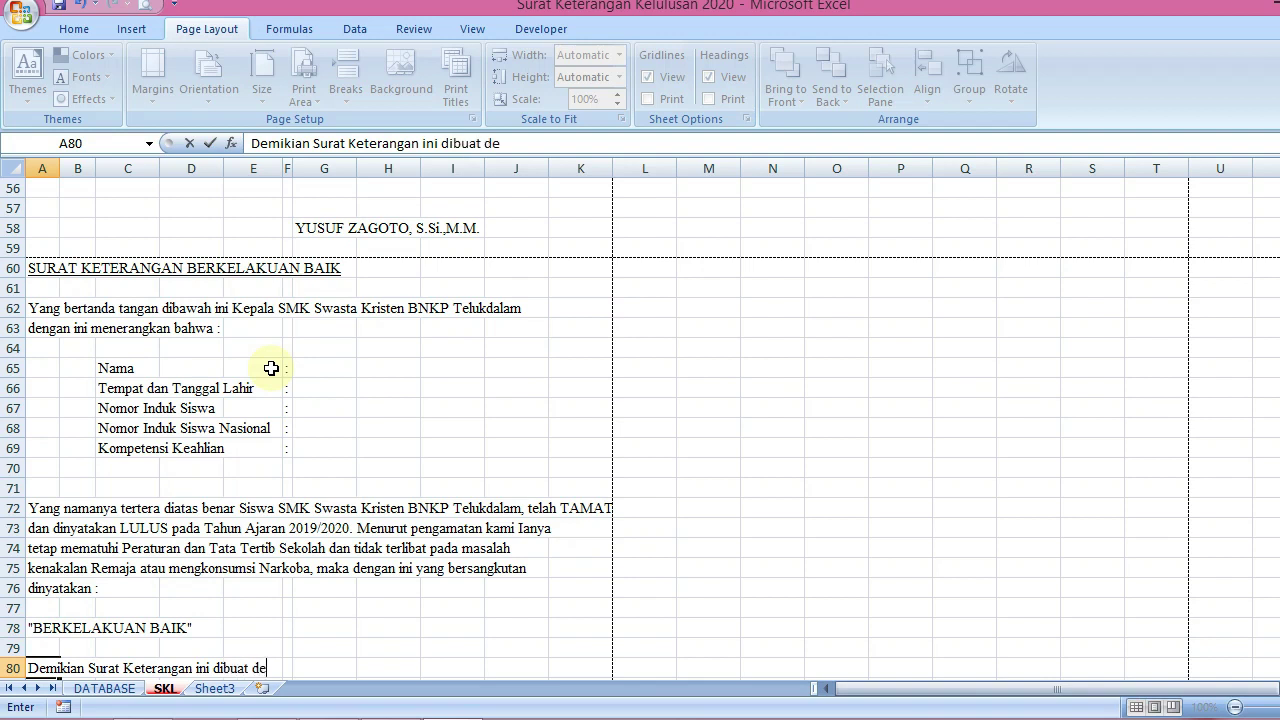
pyautogui.write('ngan sesunggu')
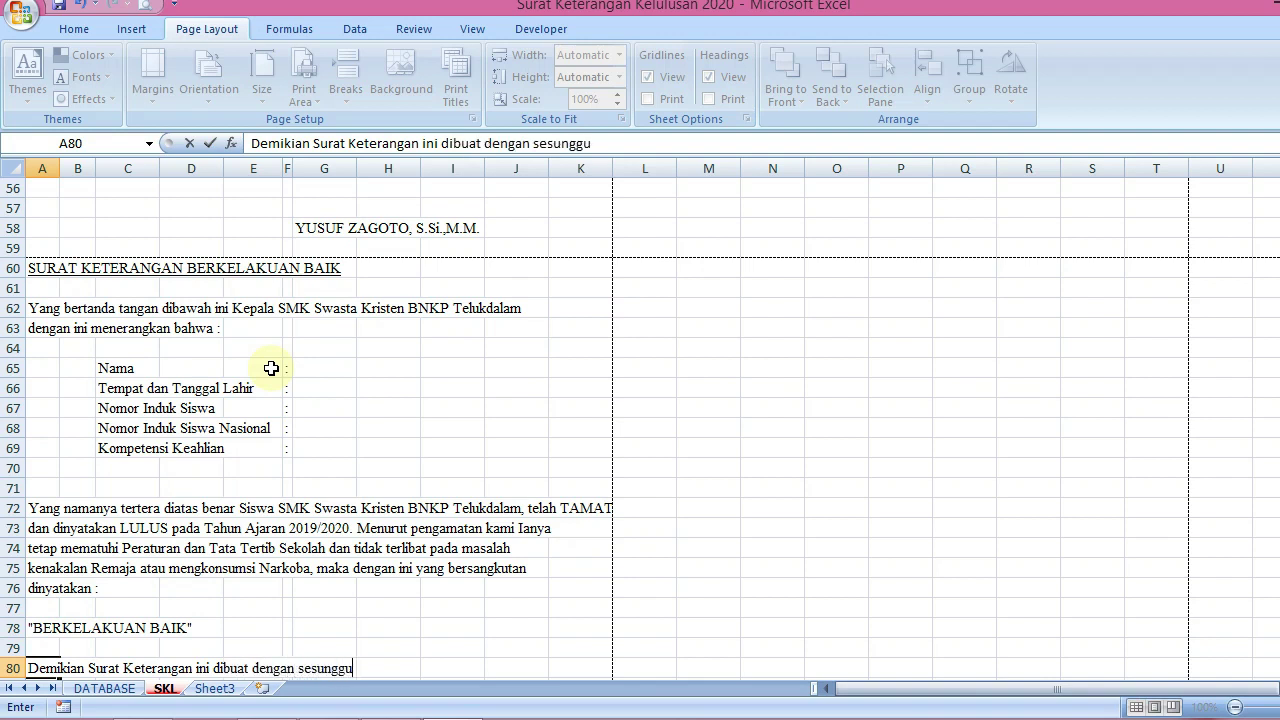
pyautogui.write('hnya, untuk dapat ')
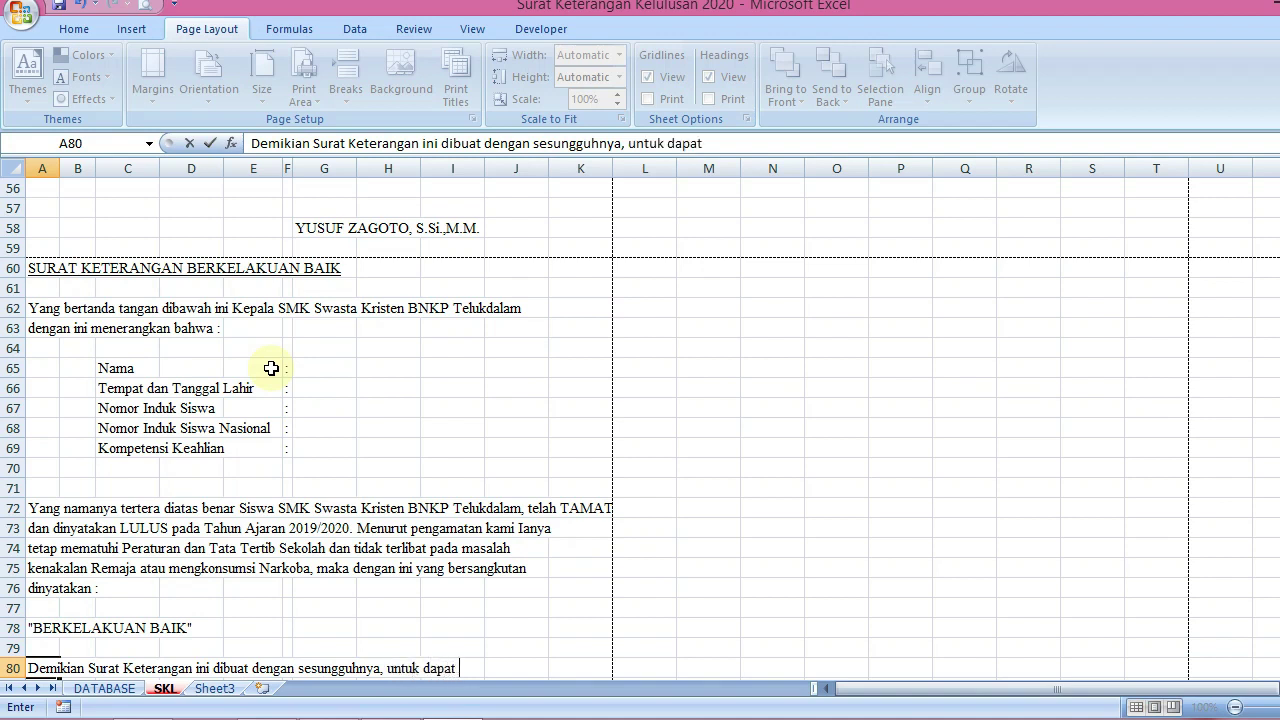
pyautogui.write('digunakan')
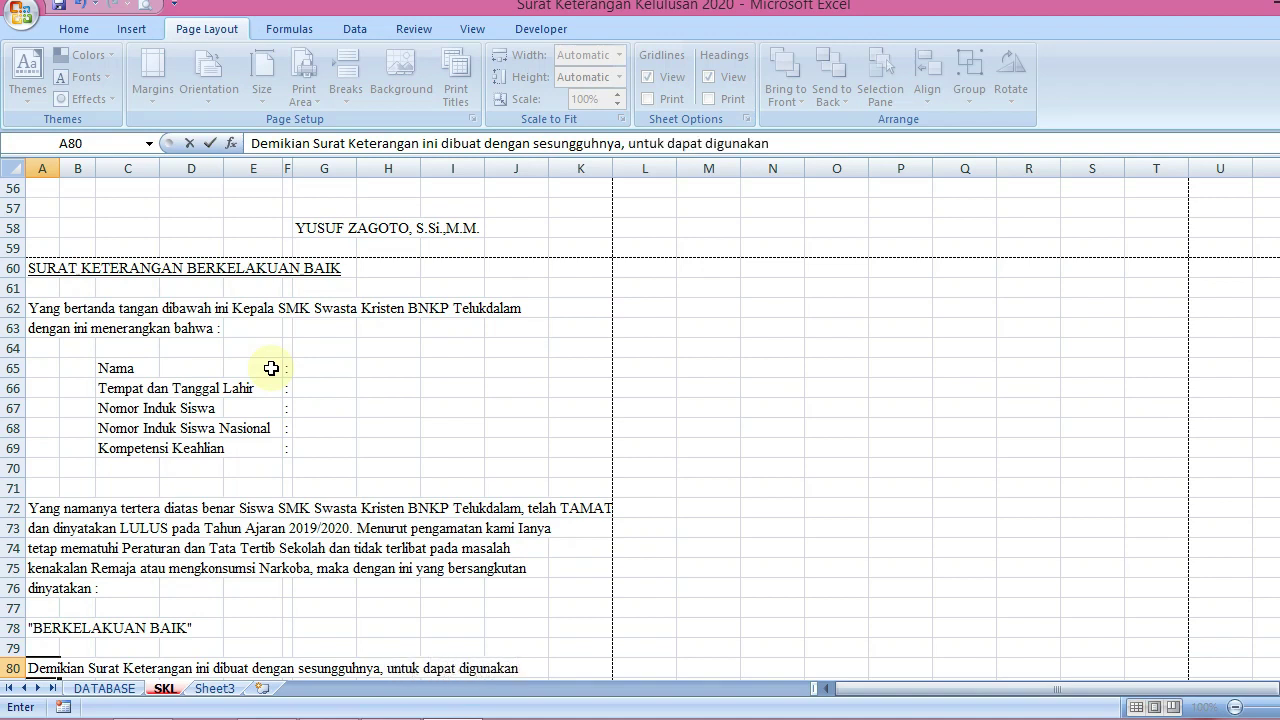
pyautogui.write(' sebagaimana mestinya')
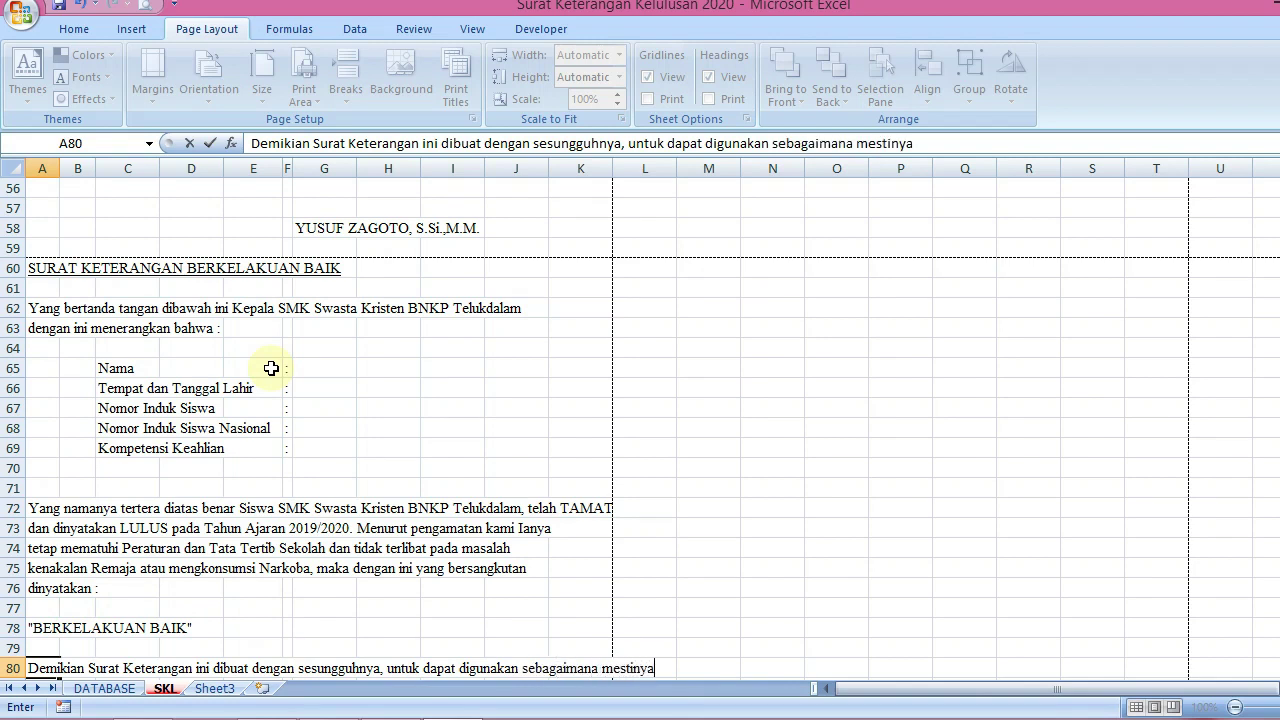
pyautogui.press('BackSpace')
pyautogui.press('BackSpace')
pyautogui.press('BackSpace')
pyautogui.press('BackSpace')
pyautogui.press('BackSpace')
pyautogui.press('BackSpace')
pyautogui.press('BackSpace')
pyautogui.press('BackSpace')
pyautogui.press('BackSpace')
pyautogui.press('BackSpace')
pyautogui.press('BackSpace')
pyautogui.press('BackSpace')
pyautogui.press('BackSpace')
pyautogui.press('BackSpace')
pyautogui.press('BackSpace')
pyautogui.press('BackSpace')
pyautogui.press('BackSpace')
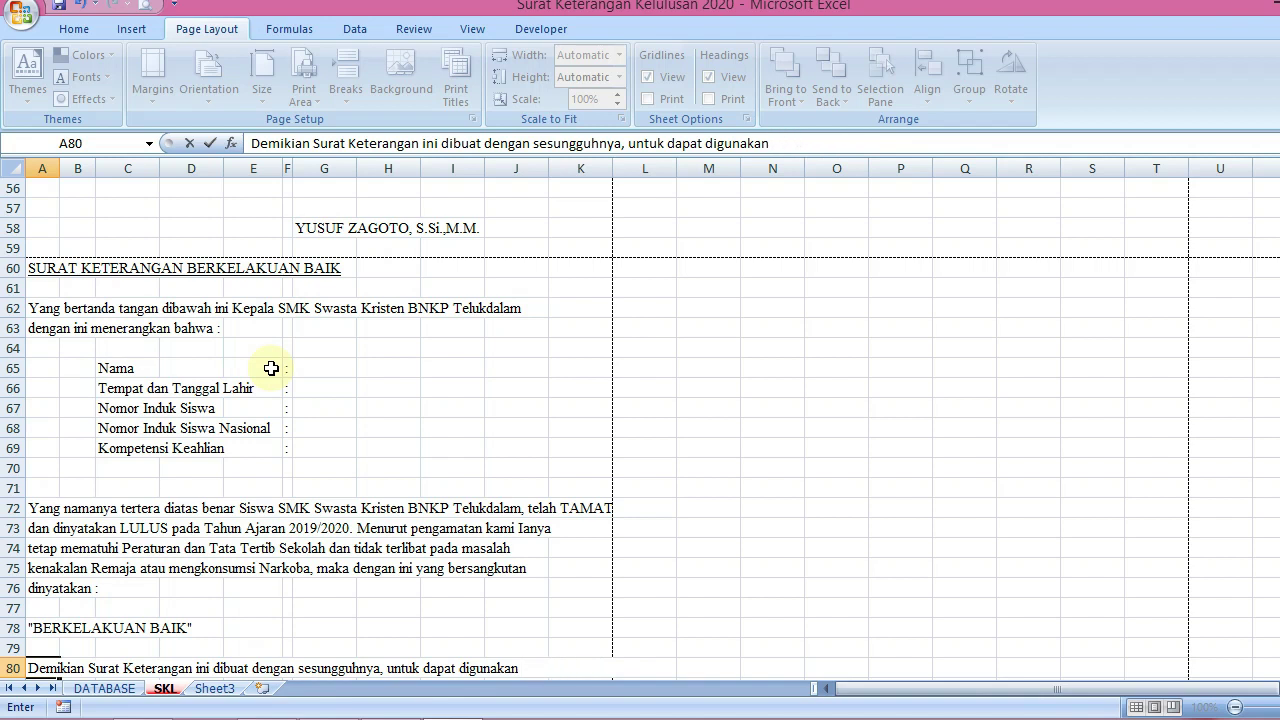
pyautogui.press('Return')
pyautogui.write('sebaga')
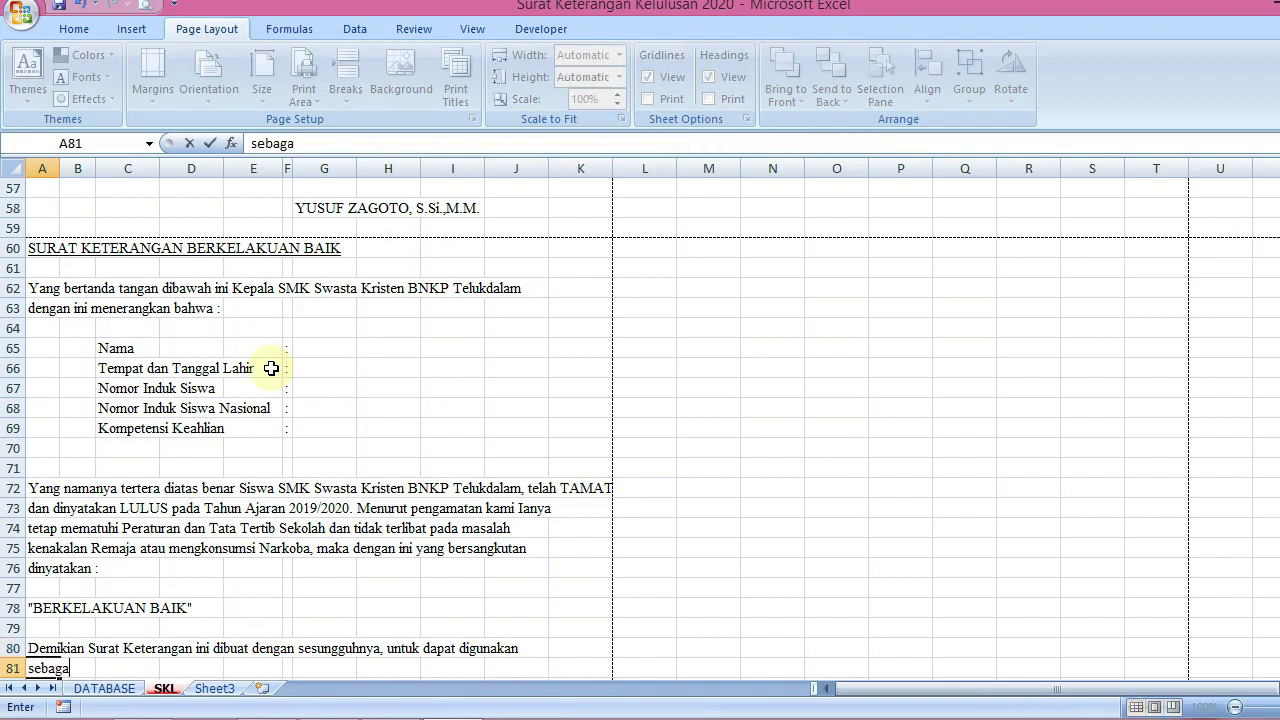
pyautogui.write('imana mestinya')
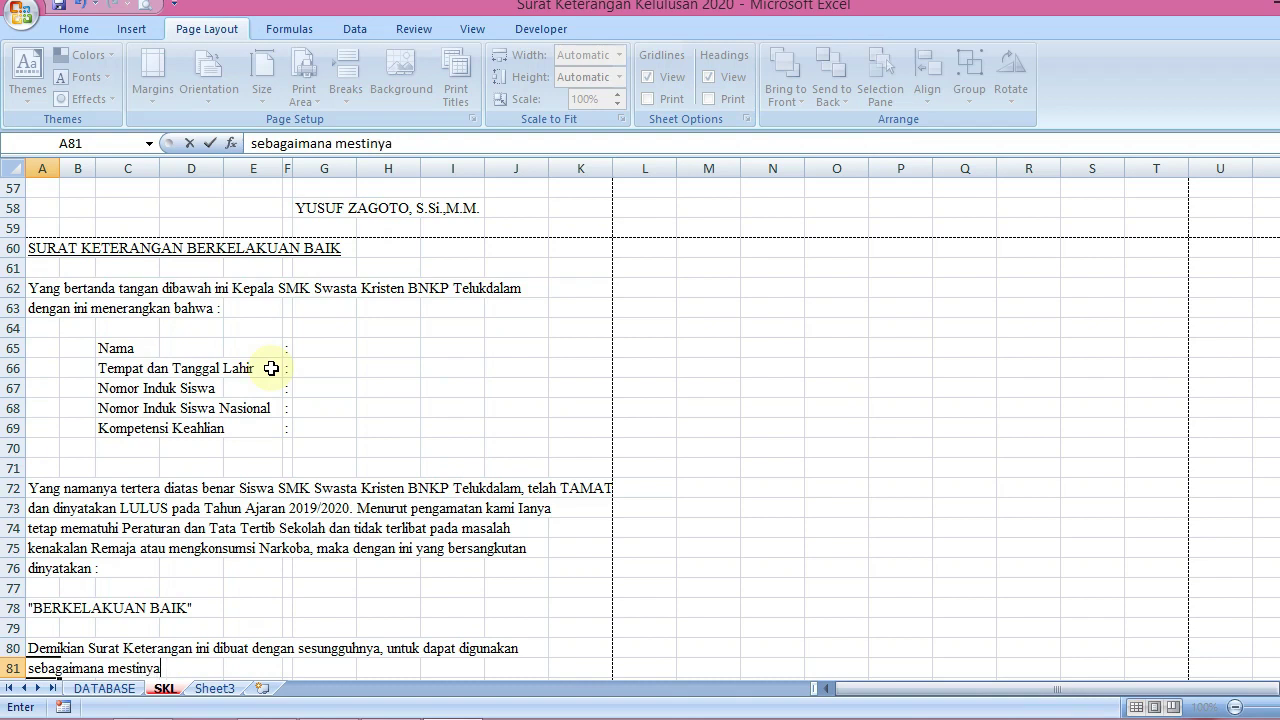
pyautogui.write('.')
pyautogui.press('Return')
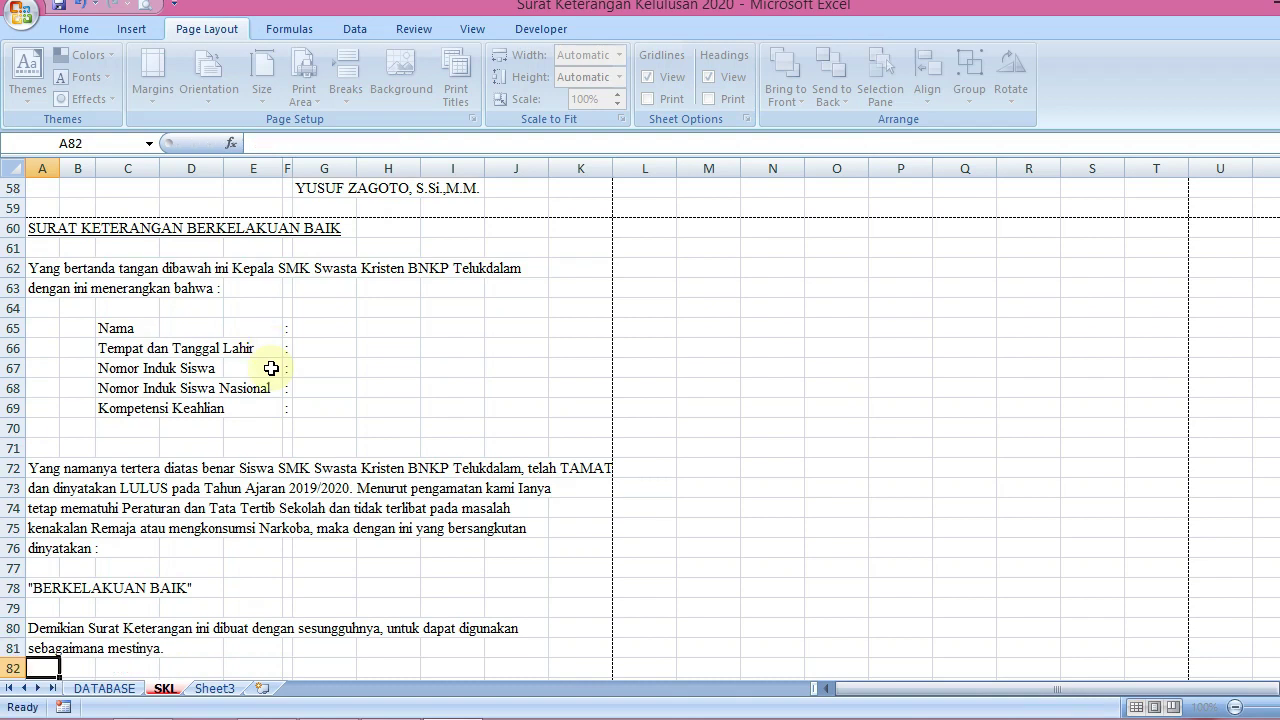
pyautogui.press('Return')
pyautogui.press('Return')
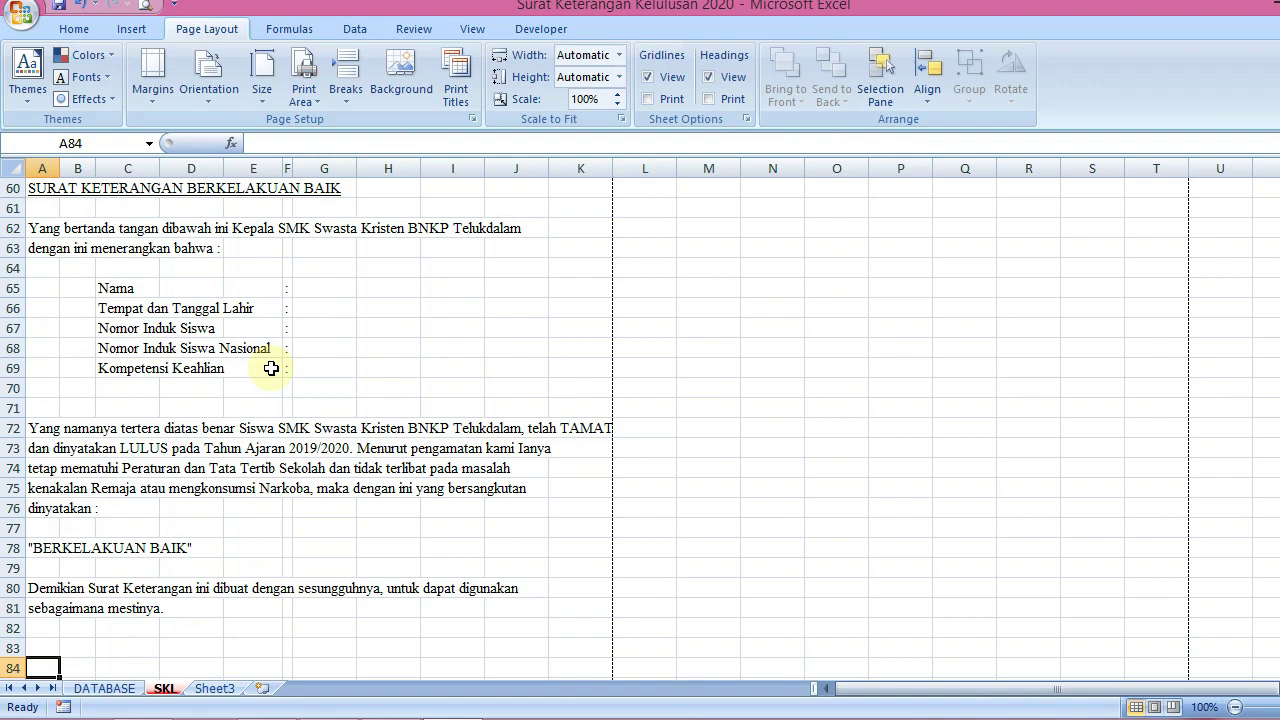
# Copy the date, Kepala Sekolah and headmaster-name signature block in G53:G58
pyautogui.press('Up')
pyautogui.press('Up')
pyautogui.press('Up')
pyautogui.press('Up')
pyautogui.press('Up')
pyautogui.press('Up')
pyautogui.press('Up')
pyautogui.press('Up')
pyautogui.press('Up')
pyautogui.press('Up')
pyautogui.press('Up')
pyautogui.press('Up')
pyautogui.press('Up')
pyautogui.press('Up')
pyautogui.press('Up')
pyautogui.press('Up')
pyautogui.press('Up')
pyautogui.press('Up')
pyautogui.press('Up')
pyautogui.press('Up')
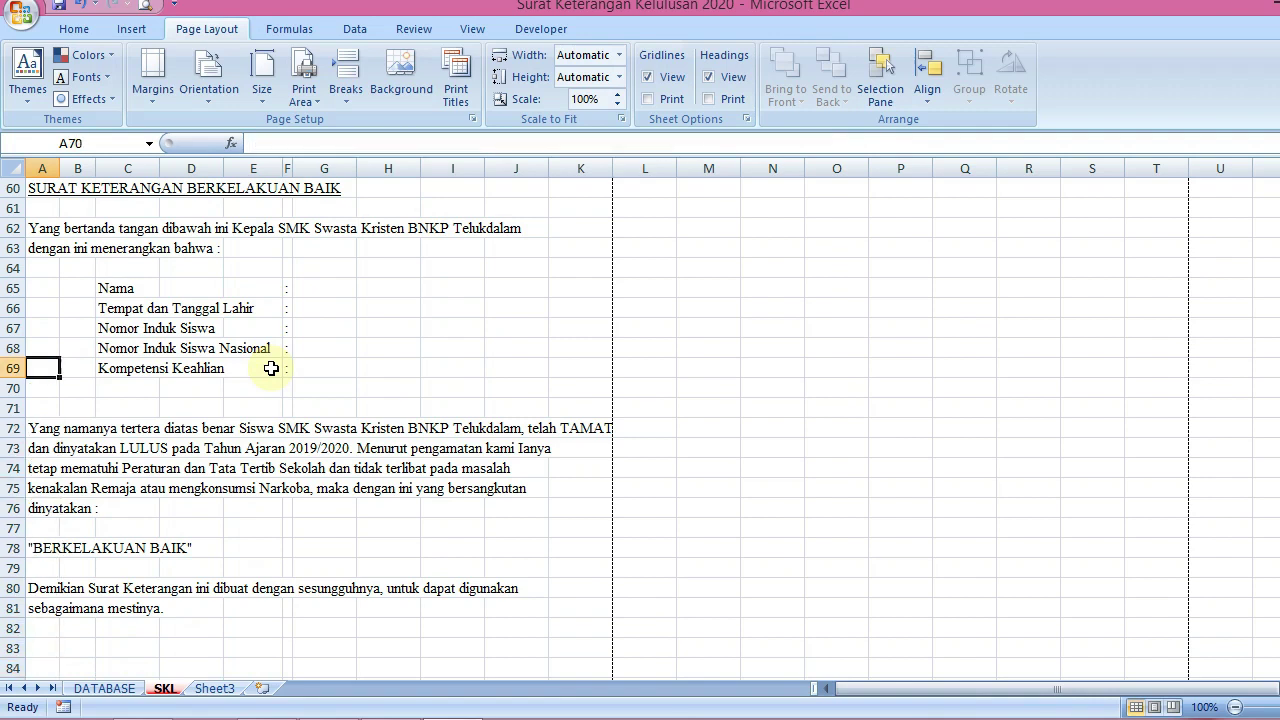
pyautogui.press('Up')
pyautogui.press('Up')
pyautogui.press('Up')
pyautogui.press('Up')
pyautogui.press('Up')
pyautogui.press('Up')
pyautogui.press('Up')
pyautogui.press('Up')
pyautogui.press('Up')
pyautogui.press('Right')
pyautogui.press('Down')
pyautogui.press('Down')
pyautogui.press('Down')
pyautogui.press('Down')
pyautogui.press('Down')
pyautogui.press('Down')
pyautogui.press('Down')
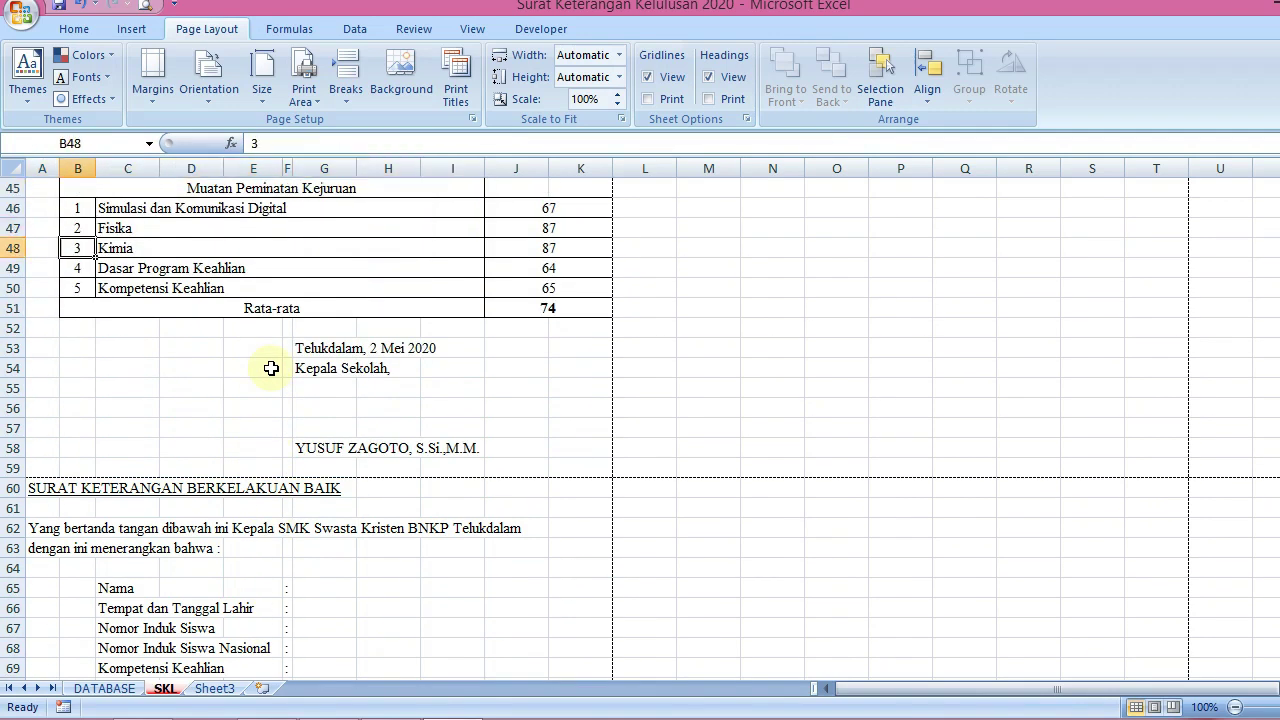
pyautogui.press('Down')
pyautogui.press('Right')
pyautogui.press('Right')
pyautogui.press('Right')
pyautogui.press('Right')
pyautogui.press('Right')
pyautogui.hotkey('shift', 'Down')
pyautogui.hotkey('shift', 'Down')
pyautogui.hotkey('shift', 'Down')
pyautogui.hotkey('shift', 'Down')
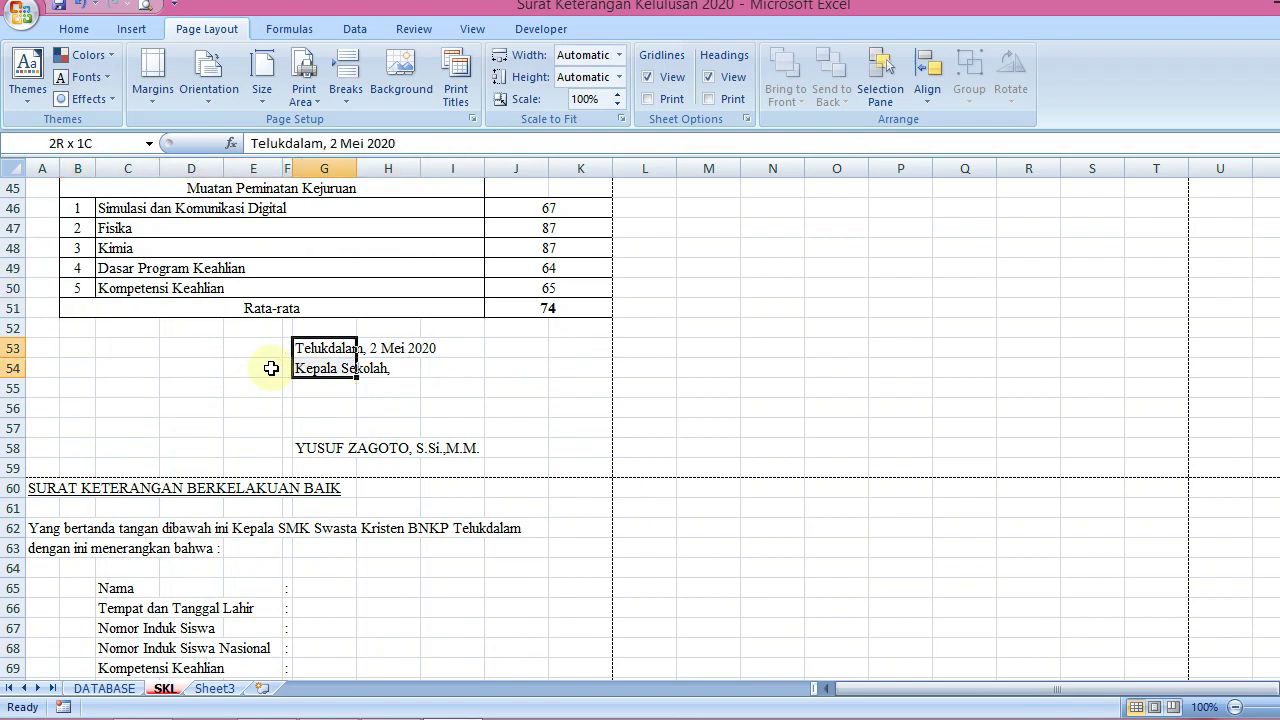
pyautogui.hotkey('shift', 'Down')
pyautogui.hotkey('ctrl', 'c')
# Paste the signature block at G83 below the good-conduct letter
pyautogui.press('Down')
pyautogui.press('Down')
pyautogui.press('Down')
pyautogui.press('Down')
pyautogui.press('Down')
pyautogui.press('Down')
pyautogui.press('Down')
pyautogui.press('Down')
pyautogui.press('Down')
pyautogui.press('Down')
pyautogui.press('Down')
pyautogui.press('Down')
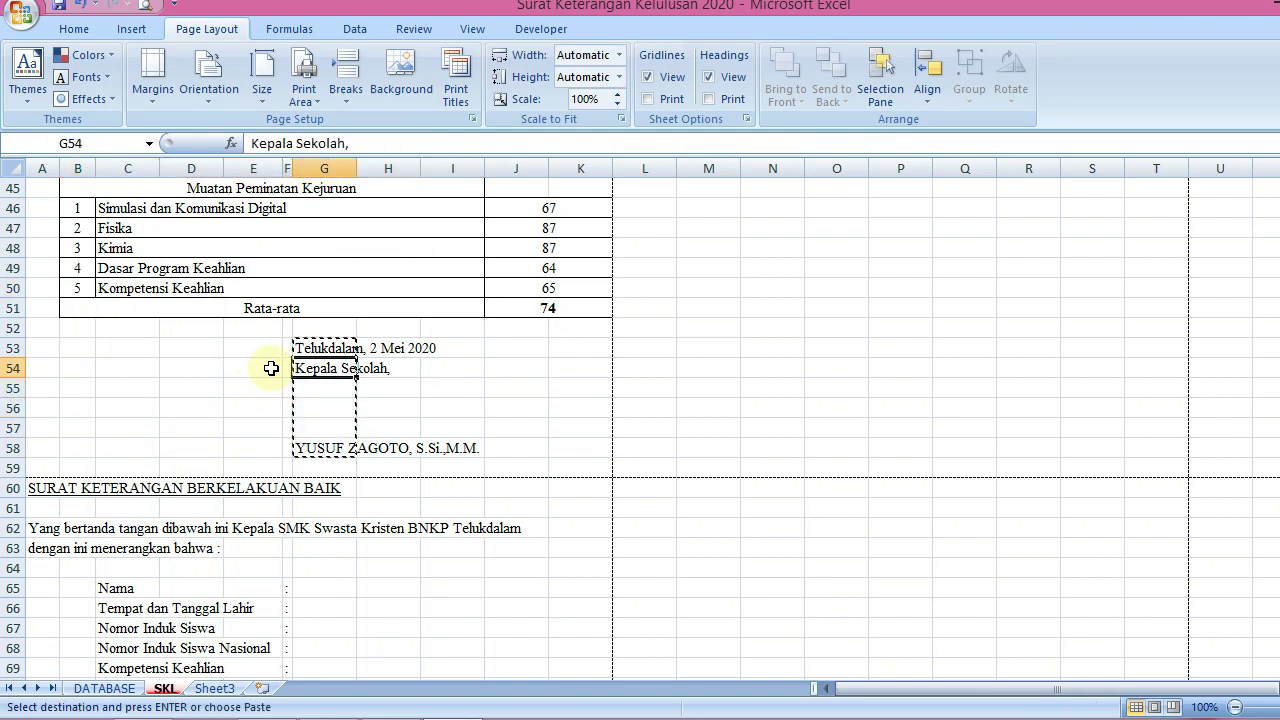
pyautogui.press('Down')
pyautogui.press('Down')
pyautogui.press('Down')
pyautogui.press('Down')
pyautogui.press('Down')
pyautogui.press('Down')
pyautogui.press('Down')
pyautogui.press('Down')
pyautogui.press('Down')
pyautogui.press('Down')
pyautogui.press('Down')
pyautogui.press('Down')
pyautogui.press('Down')
pyautogui.press('Down')
pyautogui.press('Down')
pyautogui.press('Down')
pyautogui.press('Down')
pyautogui.press('Down')
pyautogui.press('Down')
pyautogui.press('Down')
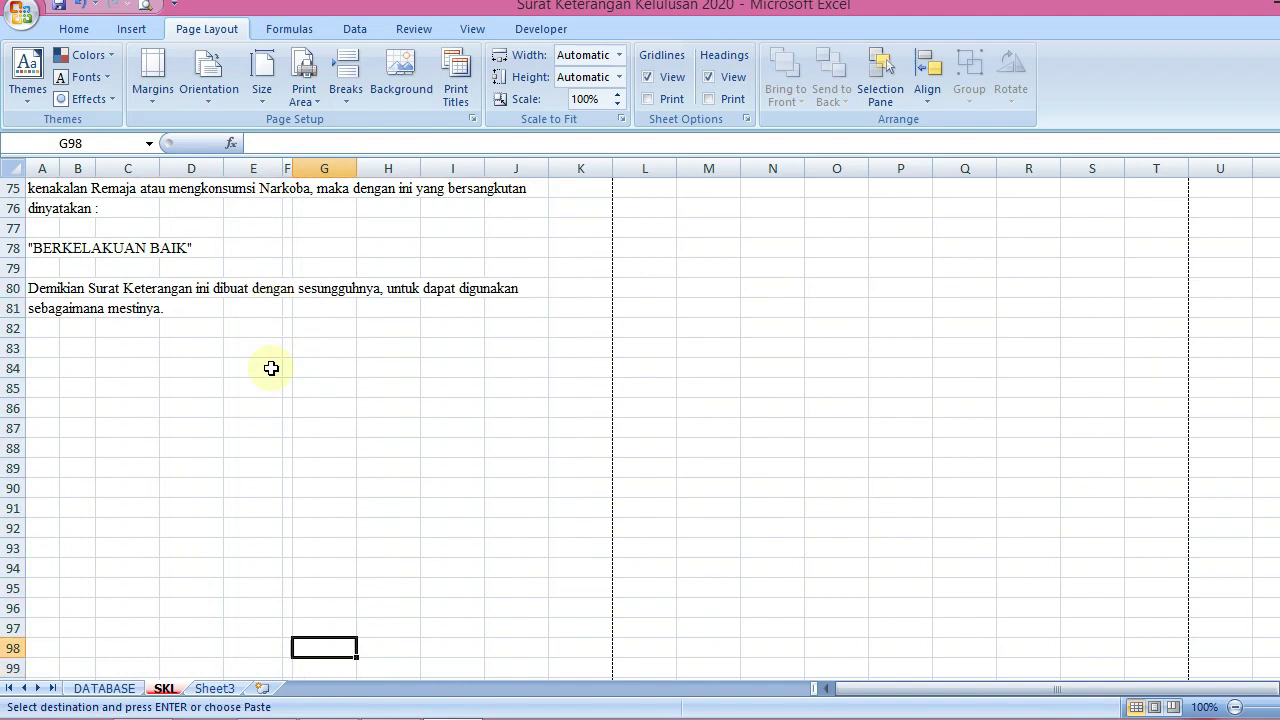
pyautogui.press('Up')
pyautogui.press('Up')
pyautogui.press('Up')
pyautogui.press('Up')
pyautogui.press('Up')
pyautogui.press('Up')
pyautogui.hotkey('ctrl', 'v')
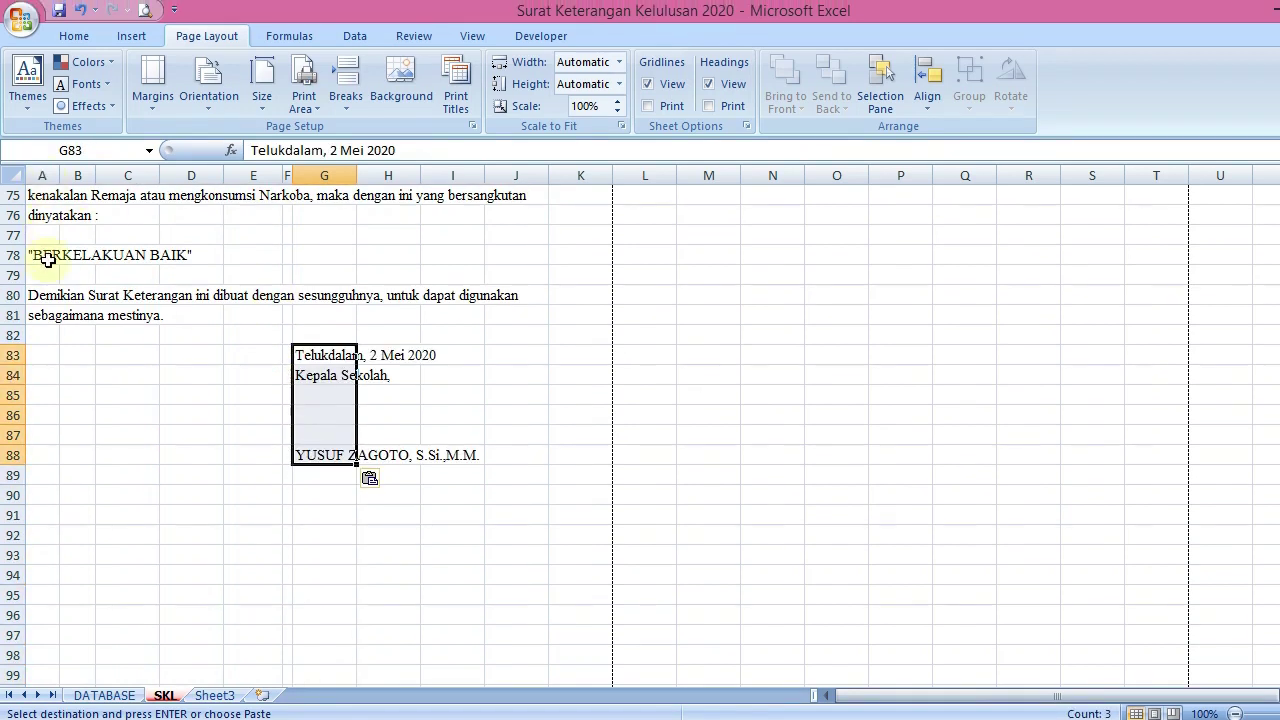
pyautogui.moveTo(43, 248); pyautogui.dragTo(557, 250)
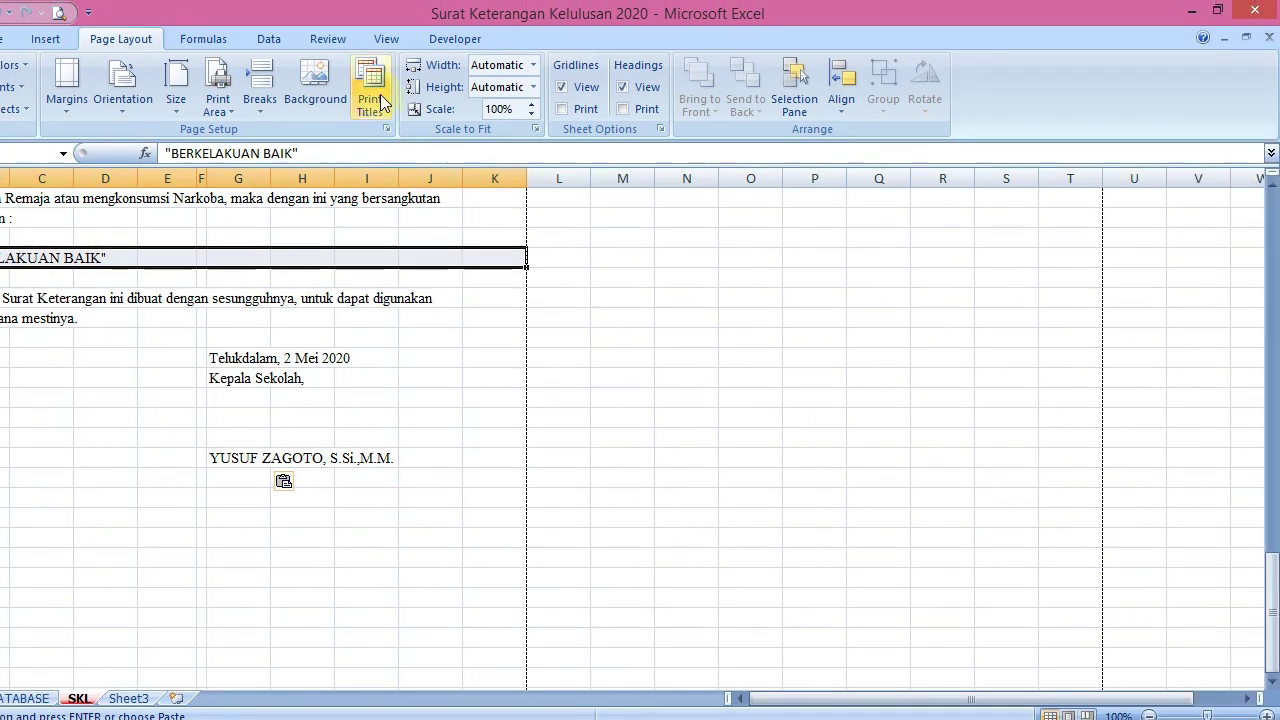
# Merge and center BERKELAKUAN BAIK across A78:K78, enlarged to 20 pt, bold and italic
pyautogui.click(73, 39)
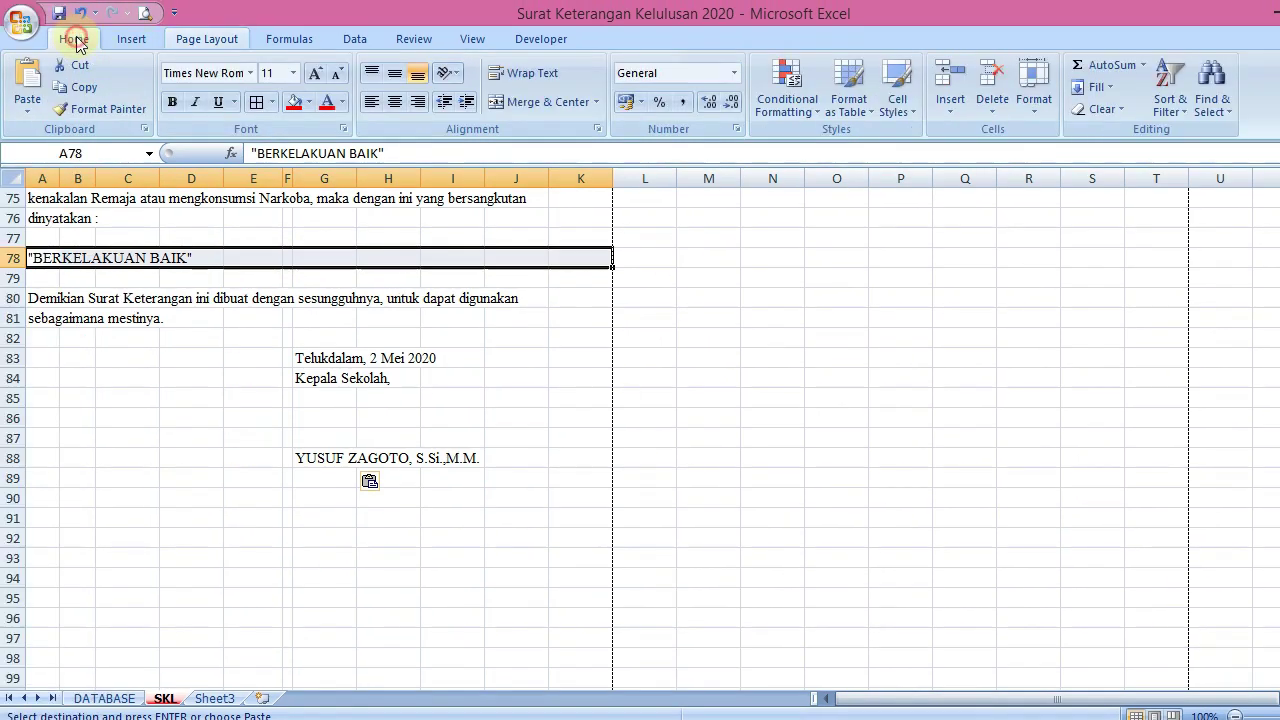
pyautogui.click(533, 104)
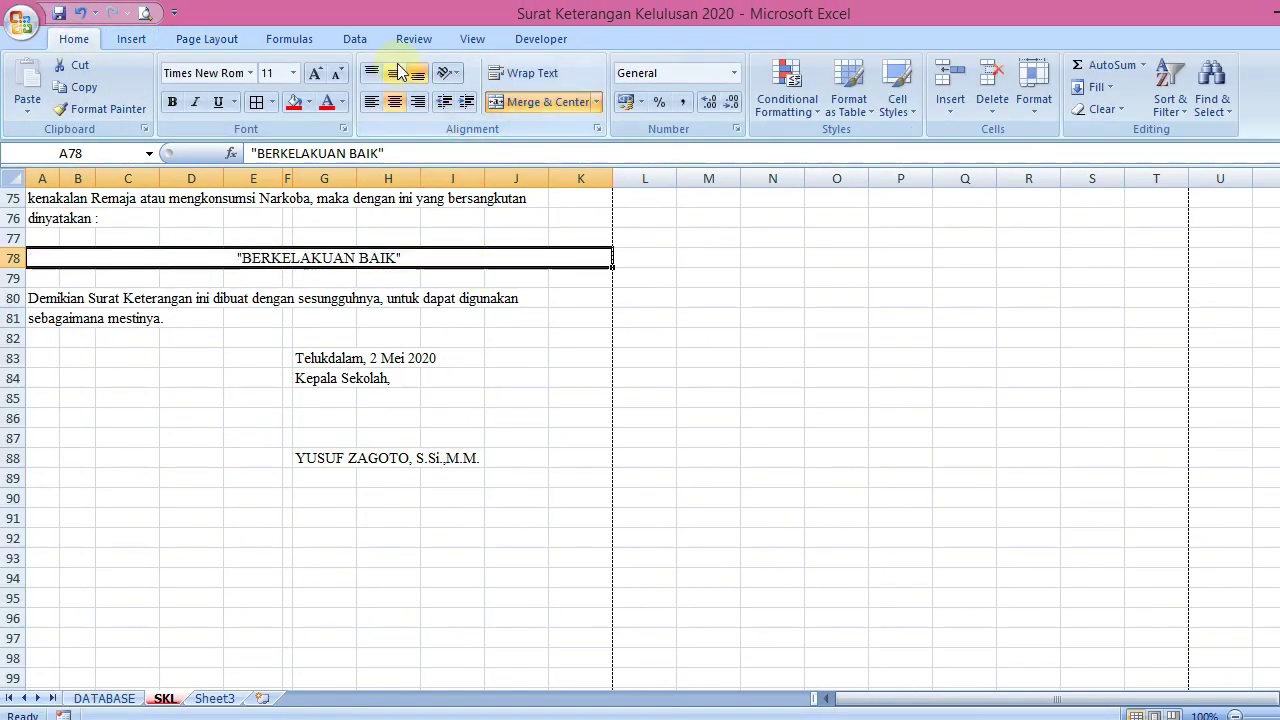
pyautogui.click(313, 74)
pyautogui.click(313, 74)
pyautogui.click(313, 74)
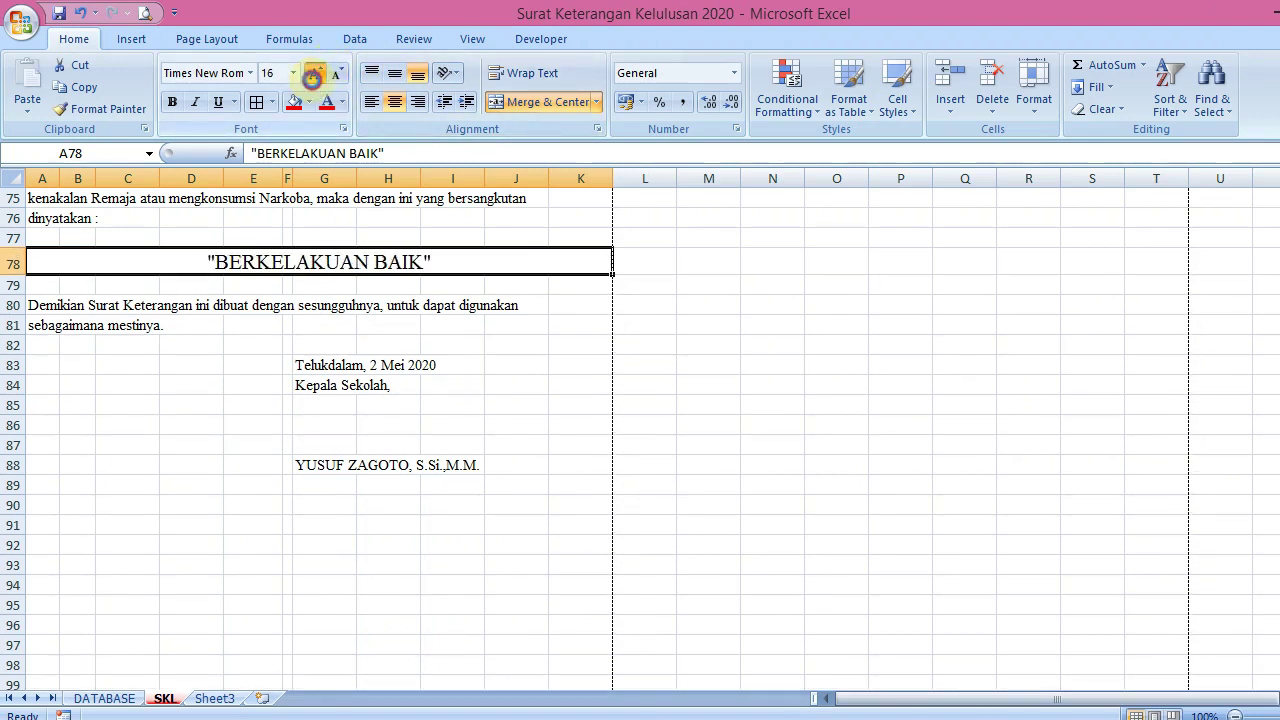
pyautogui.click(313, 74)
pyautogui.click(313, 74)
pyautogui.hotkey('ctrl', 'b')
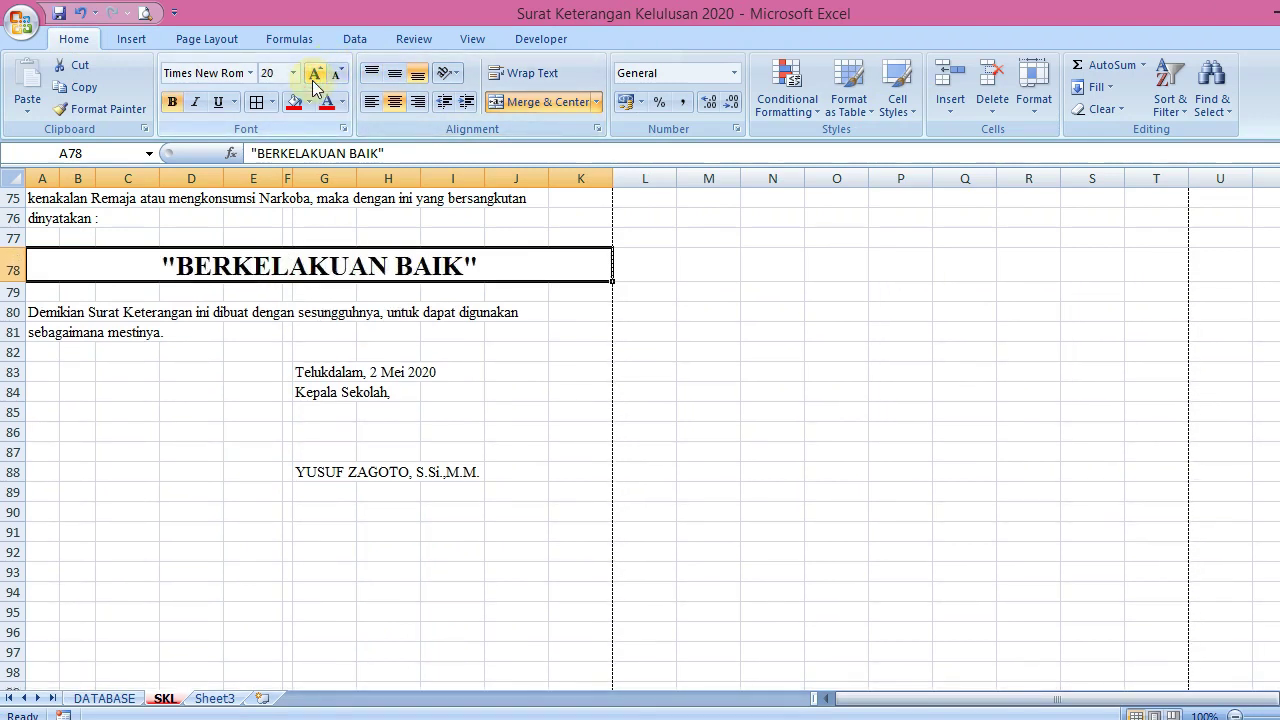
pyautogui.hotkey('ctrl', 'i')
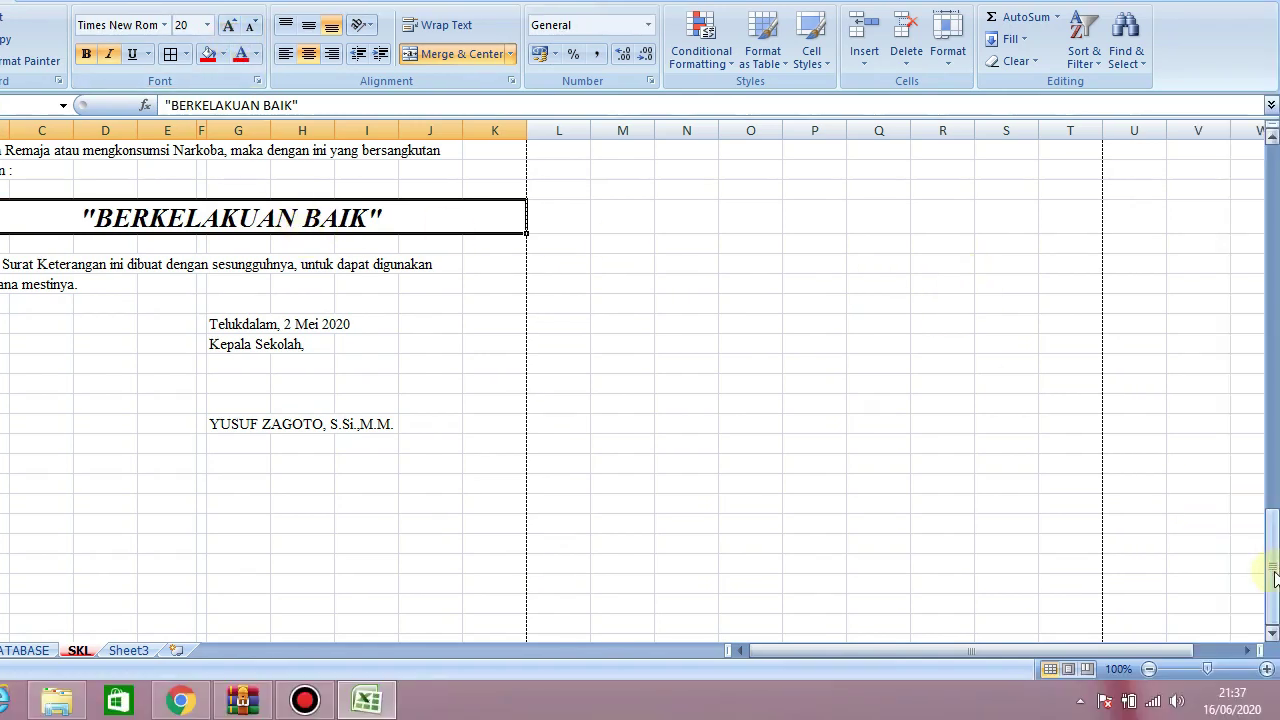
# Merge and center the A60:K60 title, enlarged to 16 pt and bold
pyautogui.moveTo(1270, 565); pyautogui.dragTo(1270, 505)
pyautogui.click(250, 231)
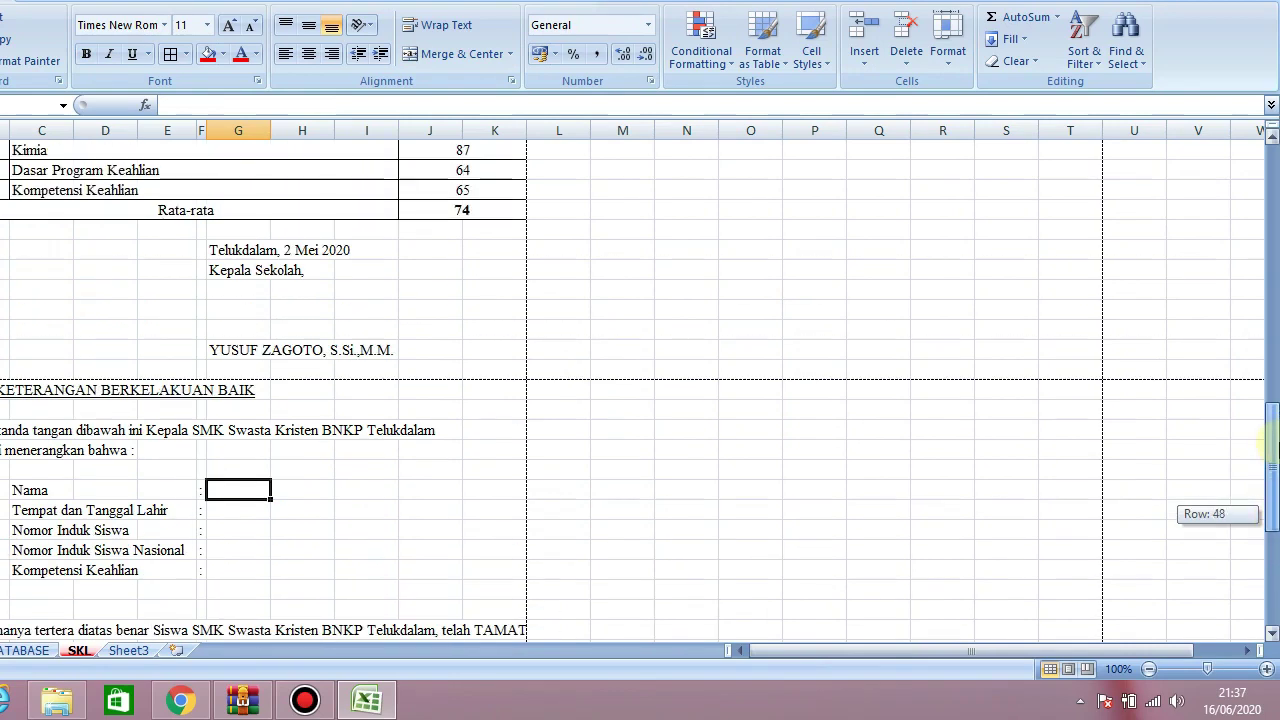
pyautogui.moveTo(45, 390); pyautogui.dragTo(569, 388)
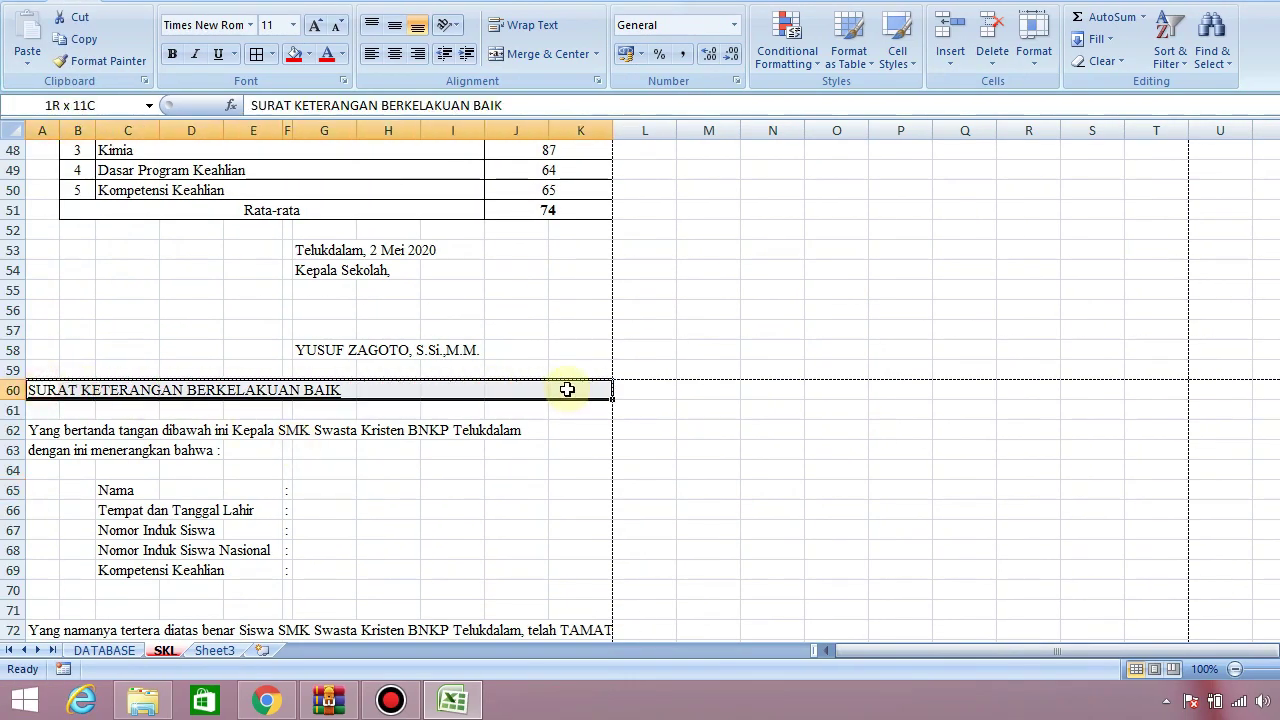
pyautogui.click(505, 54)
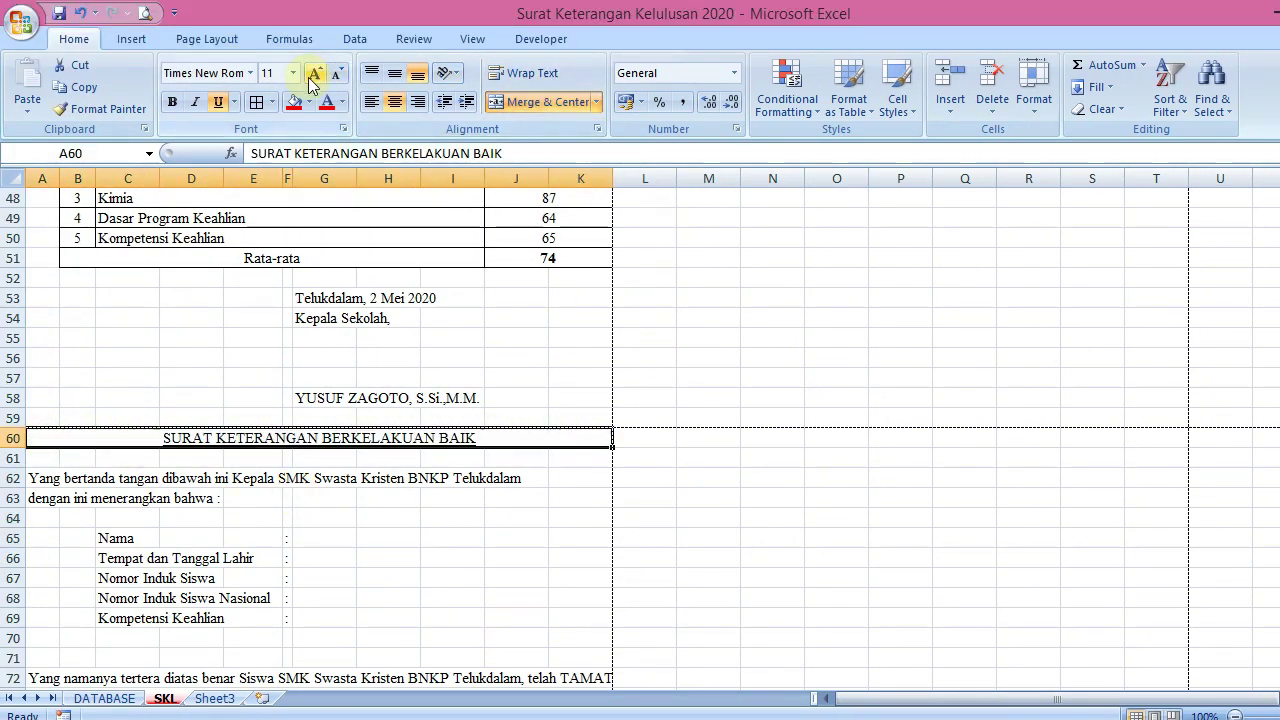
pyautogui.click(316, 76)
pyautogui.click(316, 76)
pyautogui.click(316, 76)
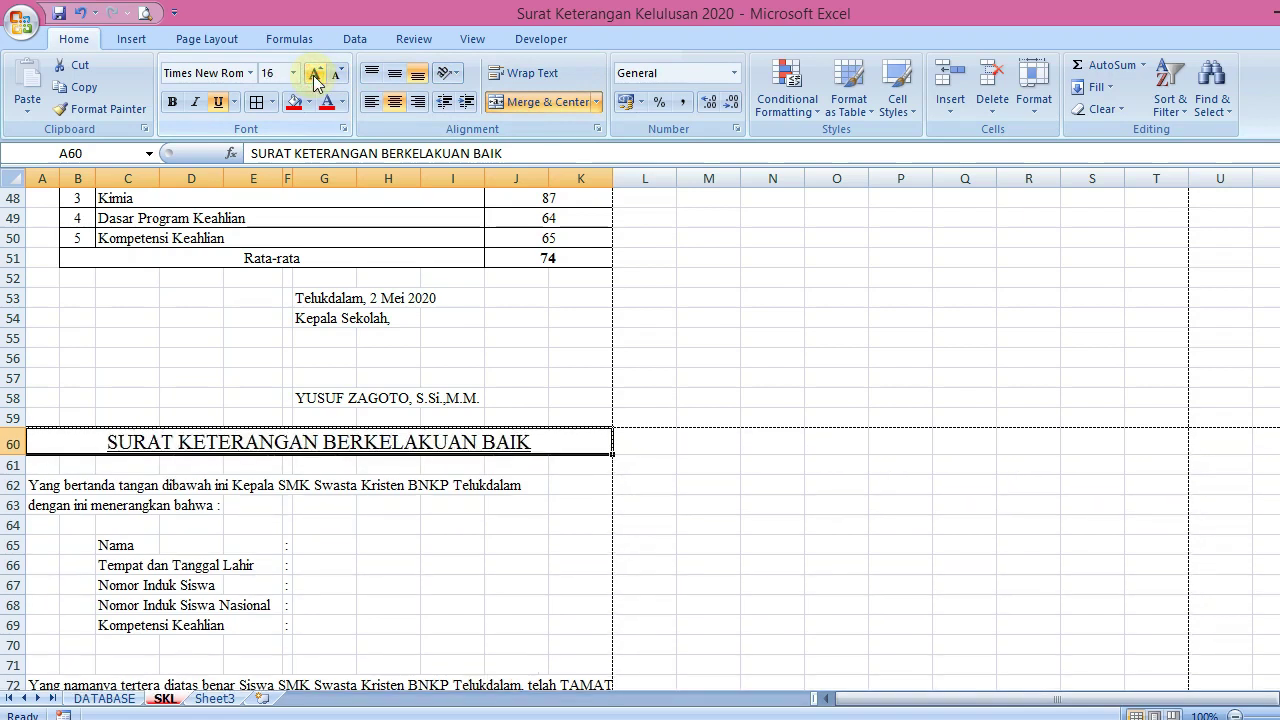
pyautogui.hotkey('ctrl', 'b')
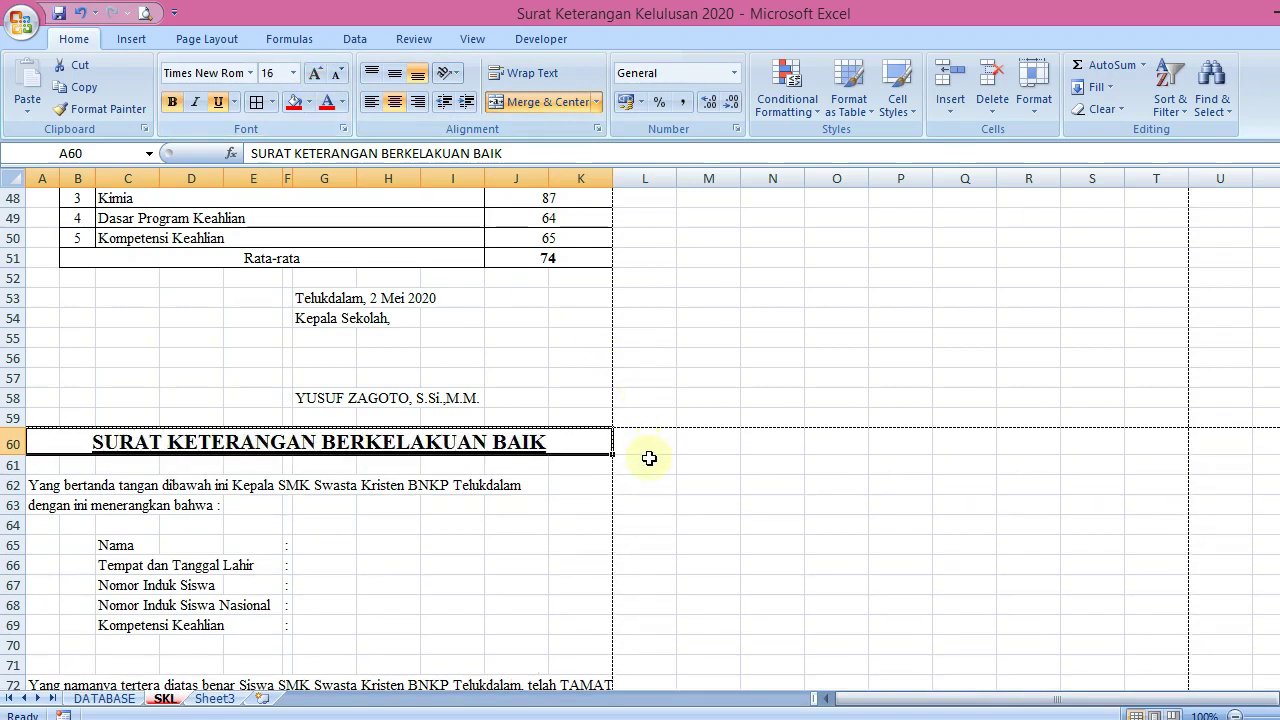
pyautogui.click(648, 460)
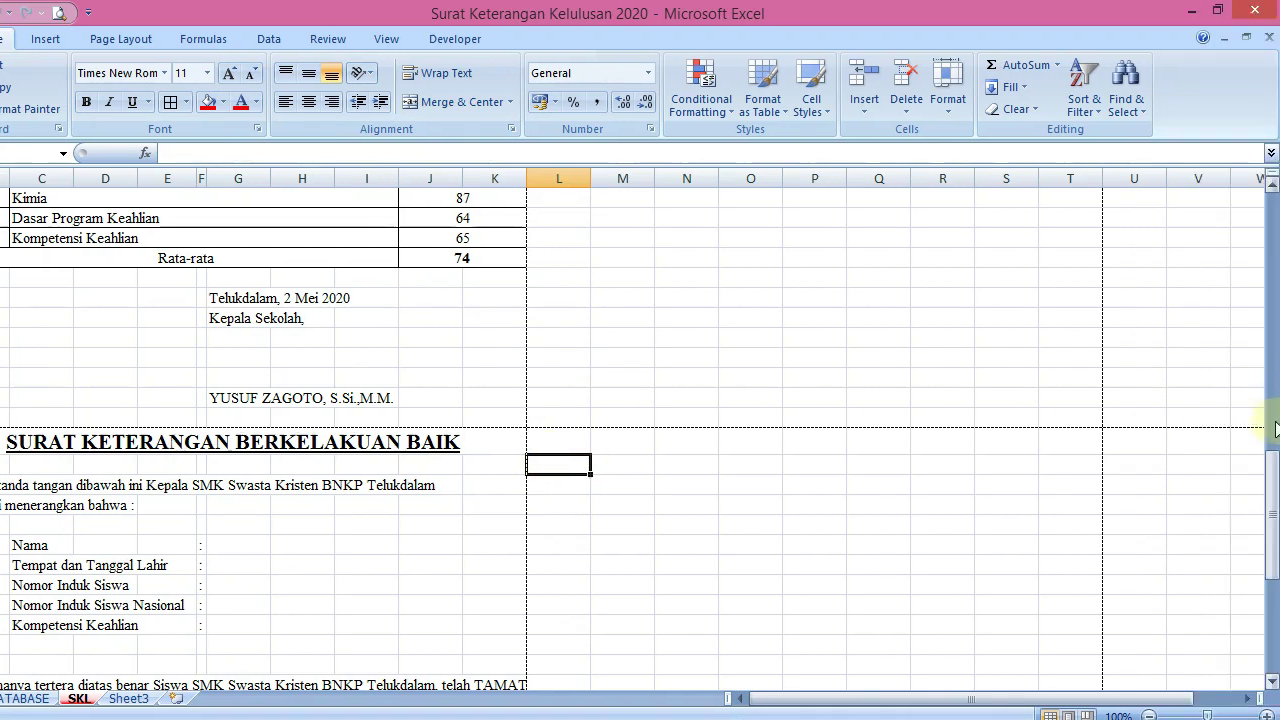
# Link G65 and G66 by formula to the student name (G20) and birth place/date (G21)
pyautogui.moveTo(1273, 455); pyautogui.dragTo(1275, 495)
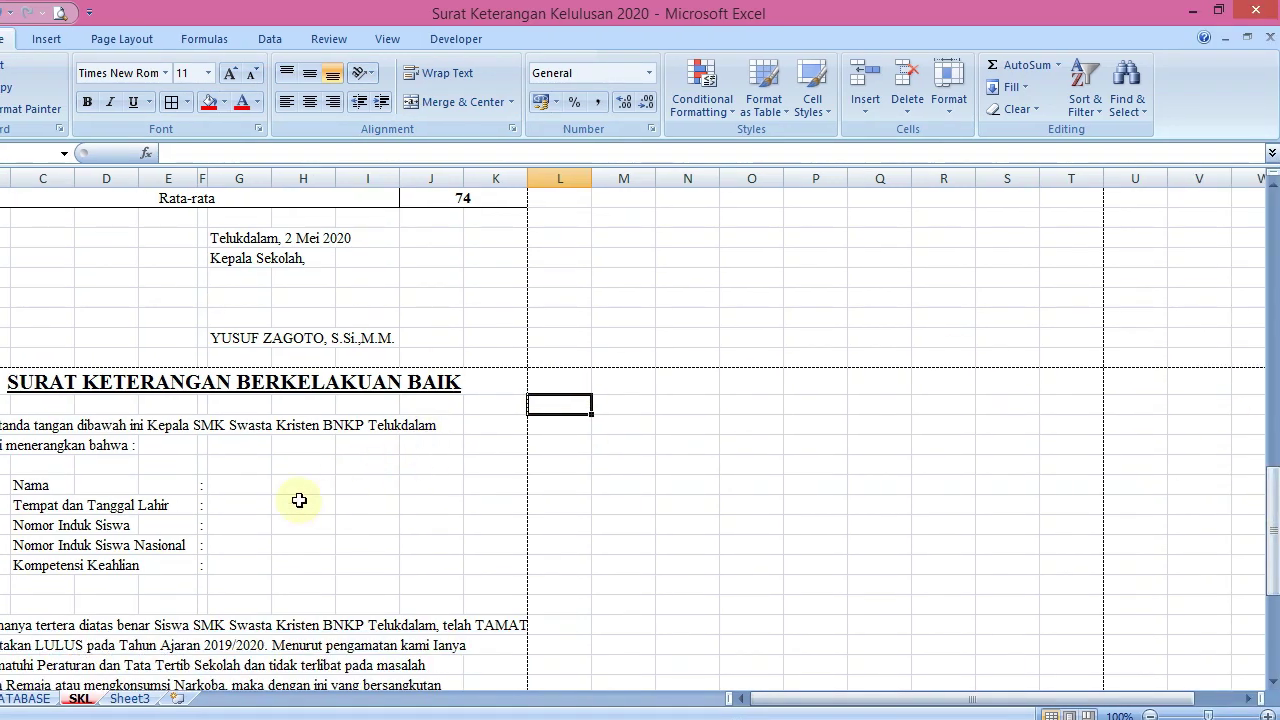
pyautogui.click(246, 485)
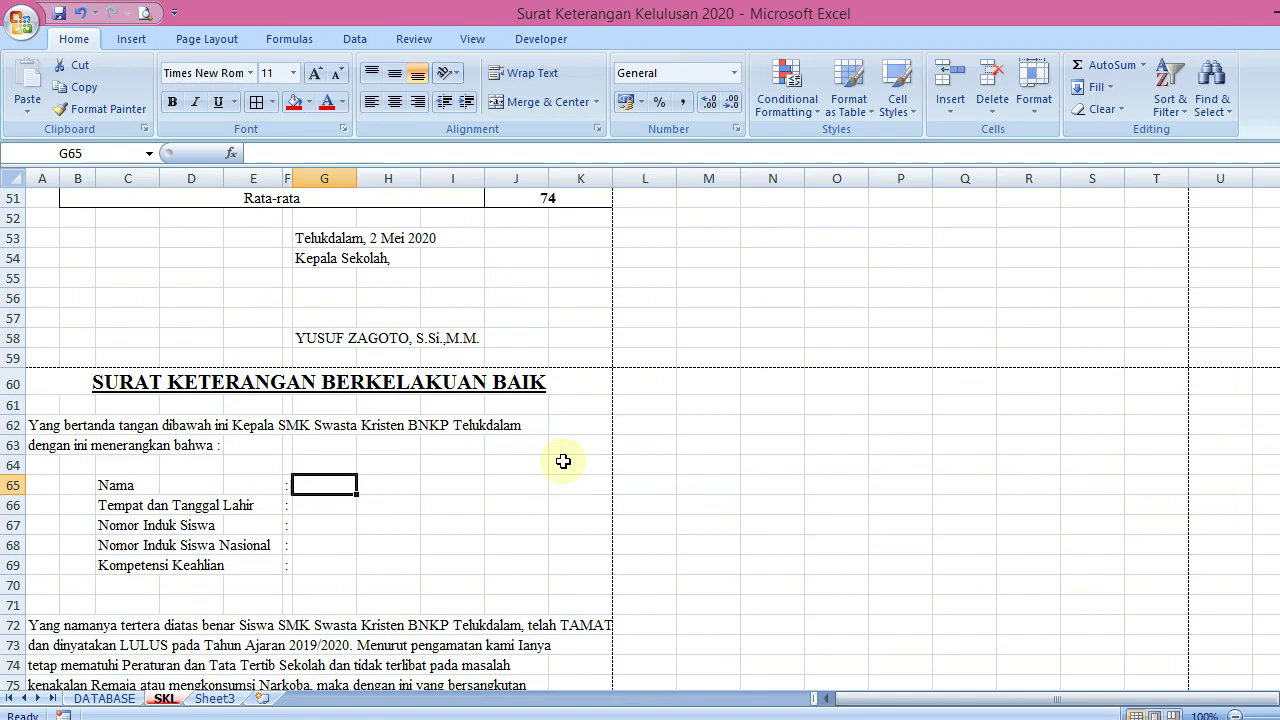
pyautogui.write('=')
pyautogui.moveTo(1272, 482); pyautogui.dragTo(1272, 268)
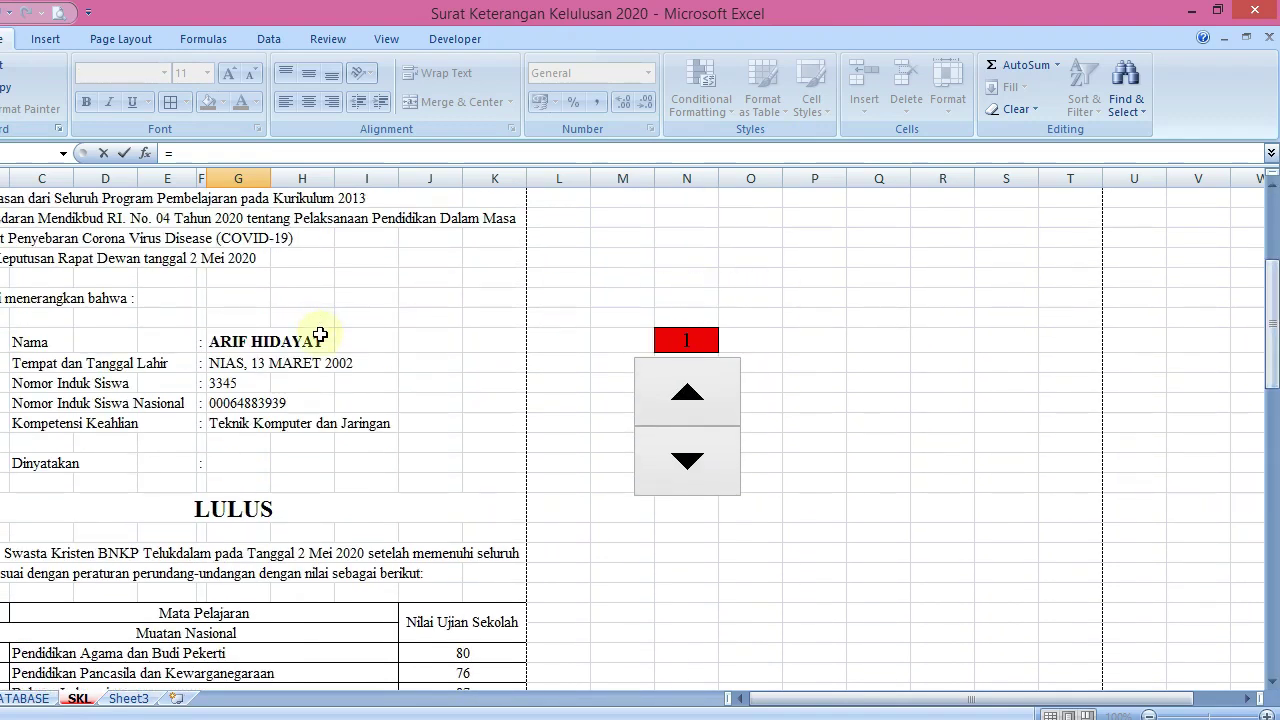
pyautogui.click(320, 335)
pyautogui.press('Return')
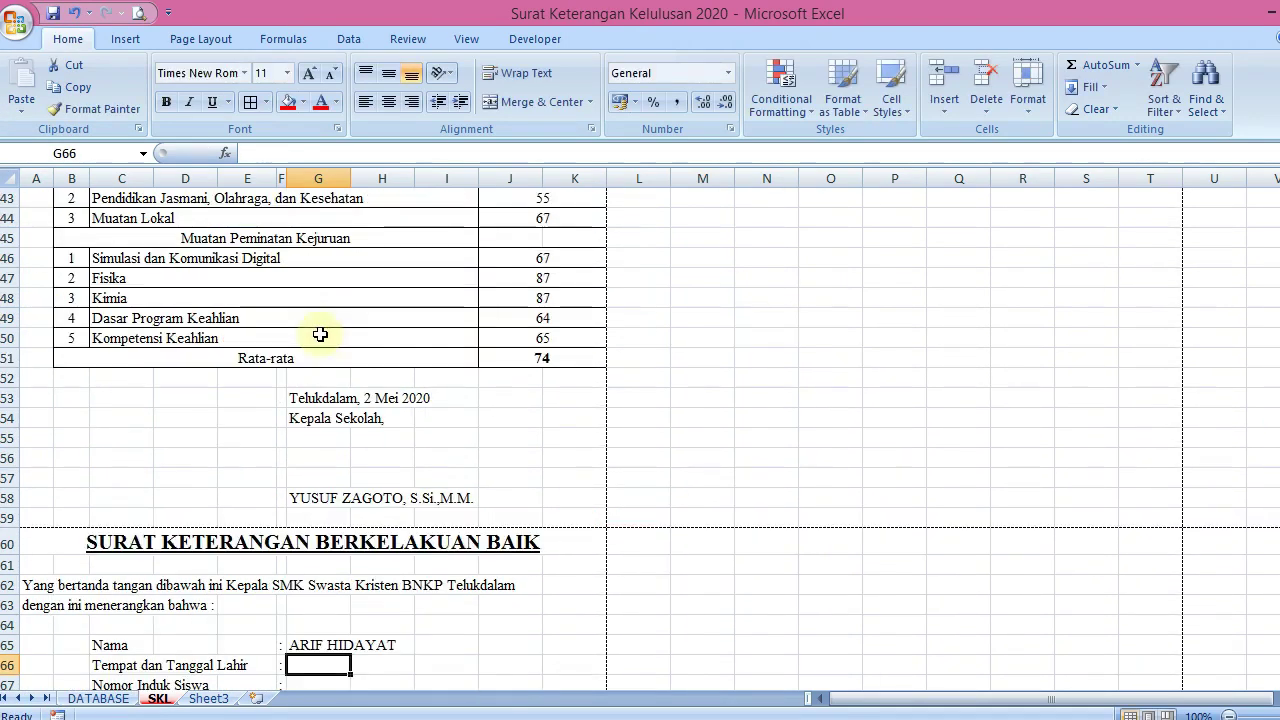
pyautogui.write('=')
pyautogui.moveTo(1272, 520); pyautogui.dragTo(1272, 262)
pyautogui.click(236, 600)
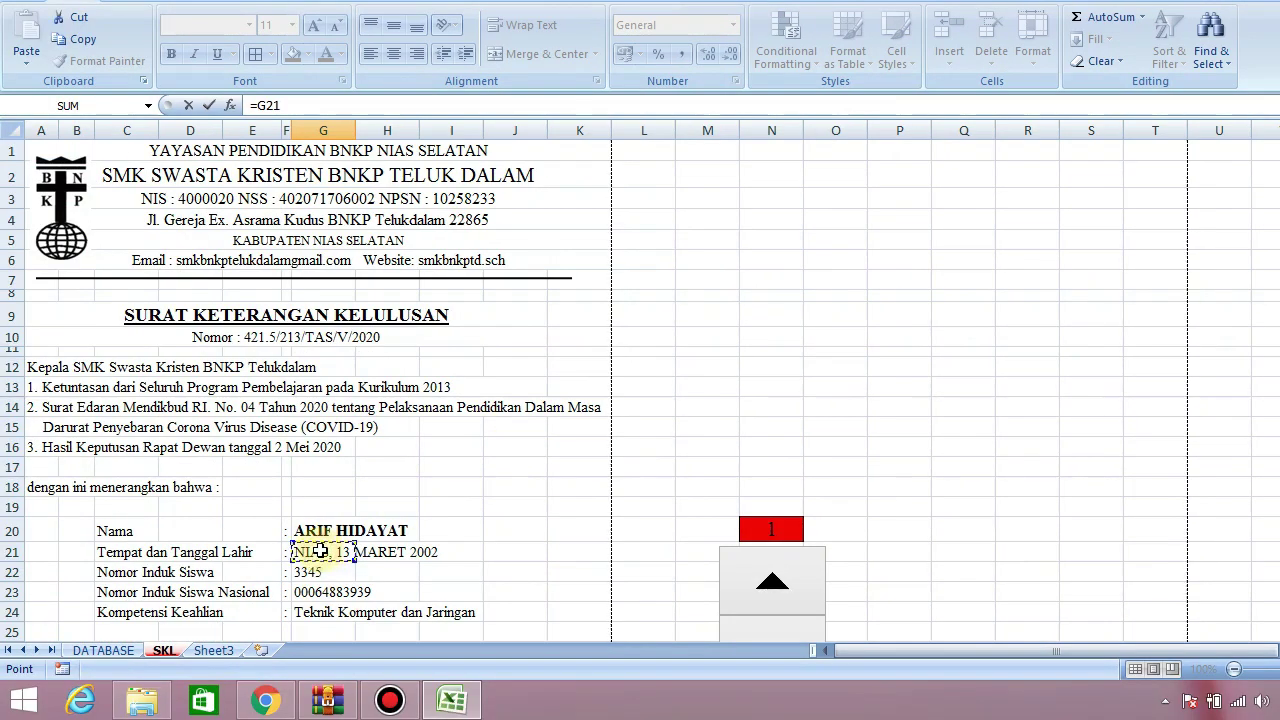
pyautogui.press('Return')
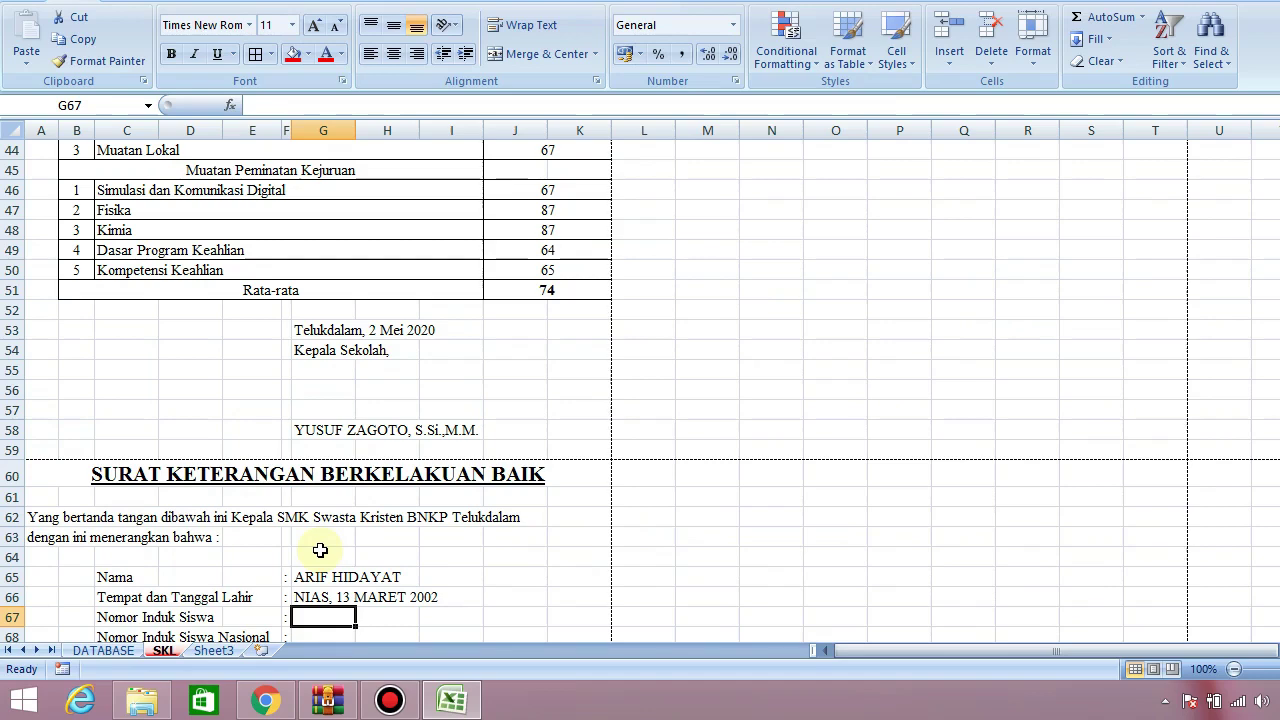
# Link G67–G69 by formula to the student number, NISN and competency in G22–G24
pyautogui.write('=')
pyautogui.moveTo(1272, 437); pyautogui.dragTo(1270, 185)
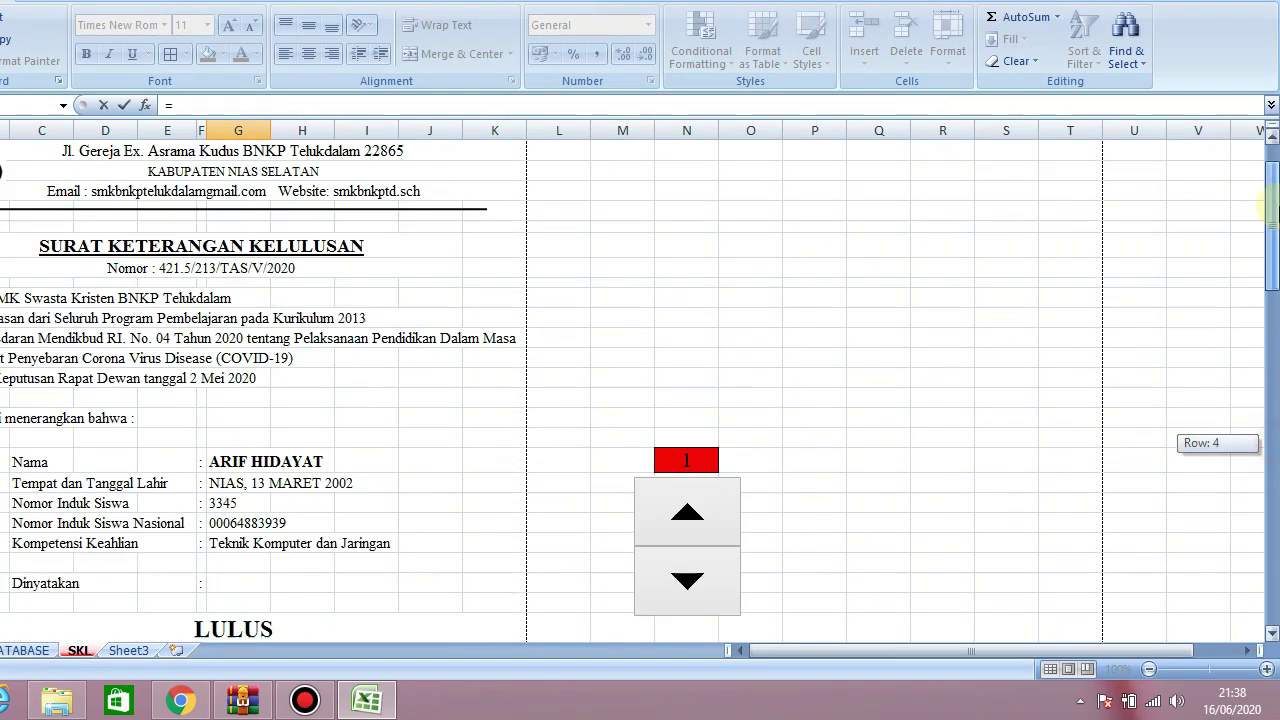
pyautogui.click(236, 572)
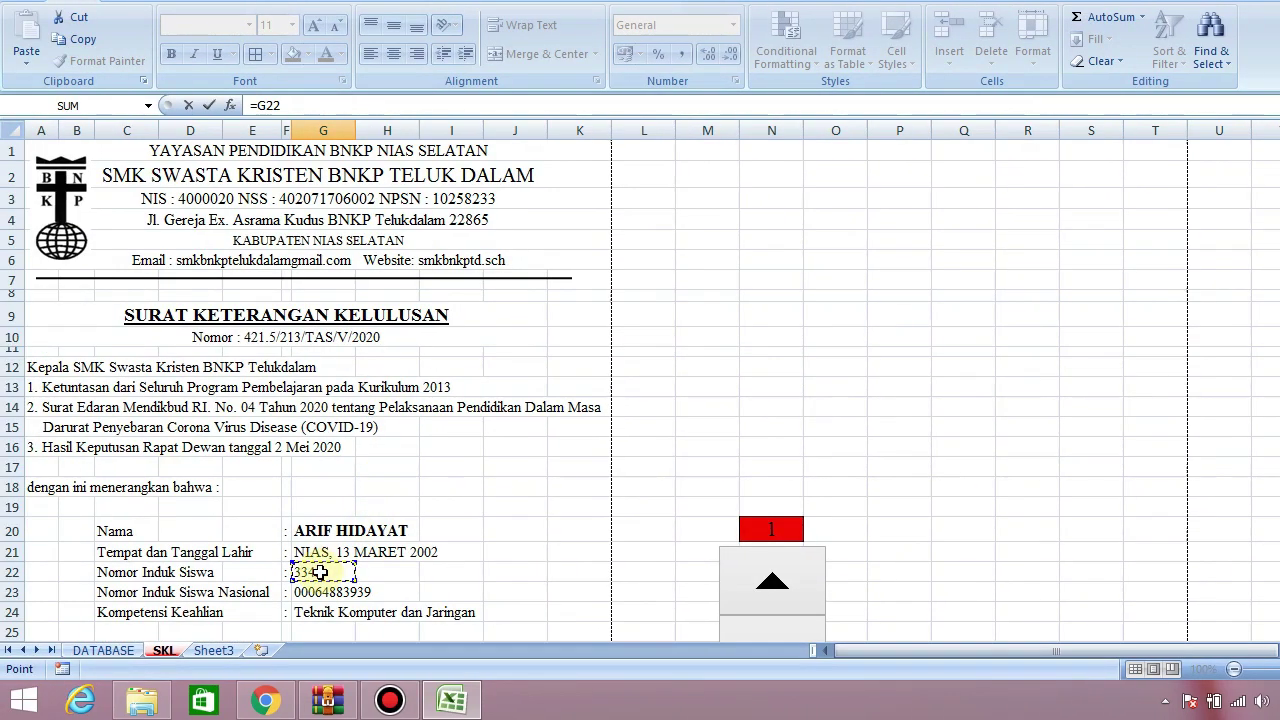
pyautogui.press('Return')
pyautogui.write('=')
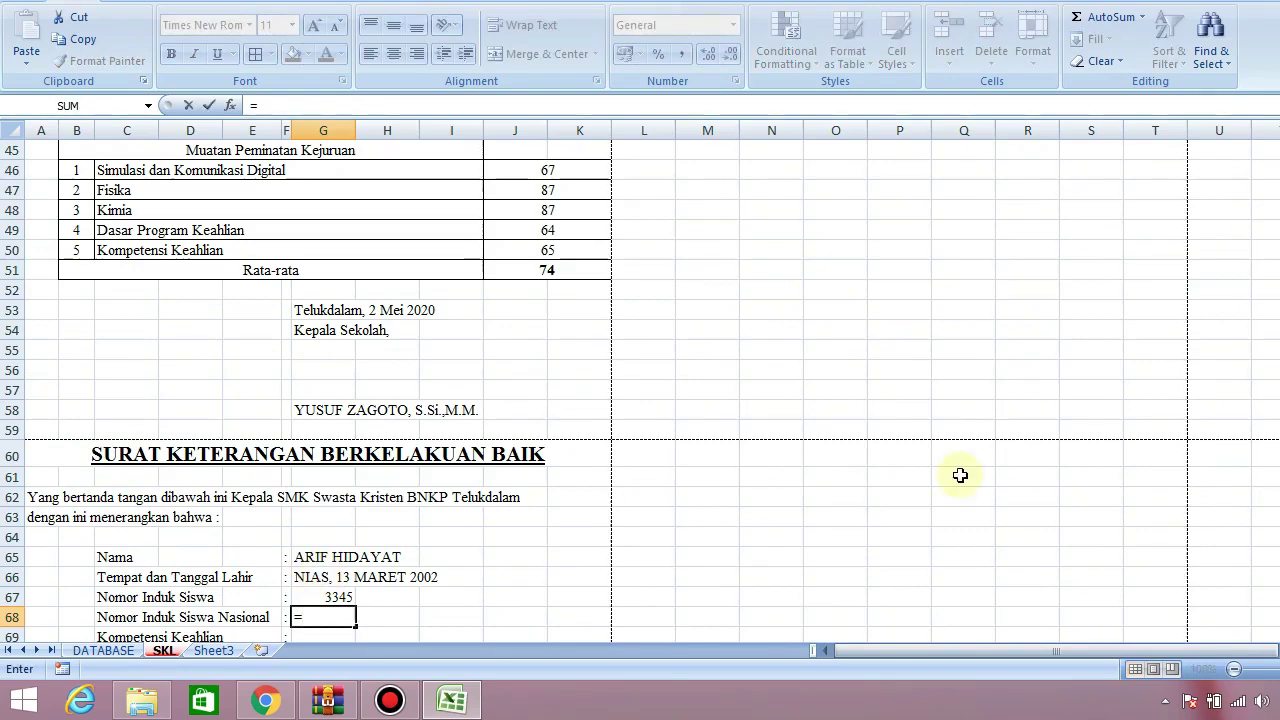
pyautogui.moveTo(1272, 454); pyautogui.dragTo(1272, 150)
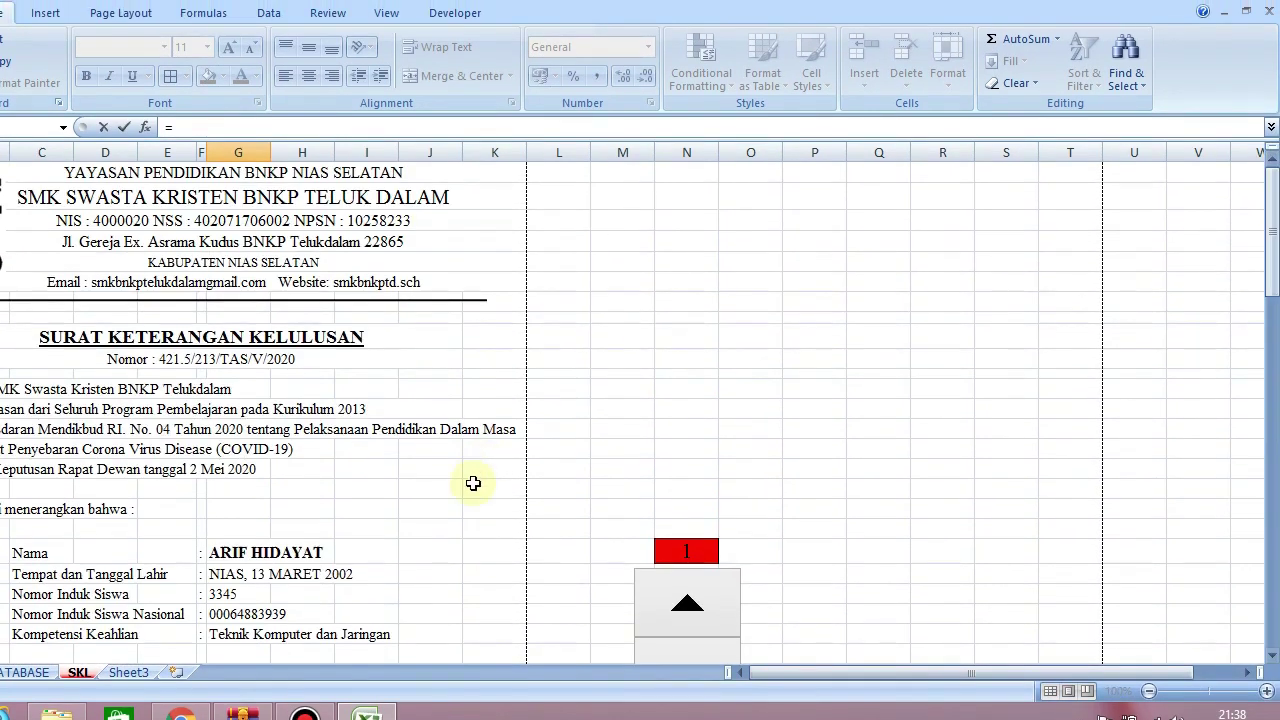
pyautogui.click(218, 592)
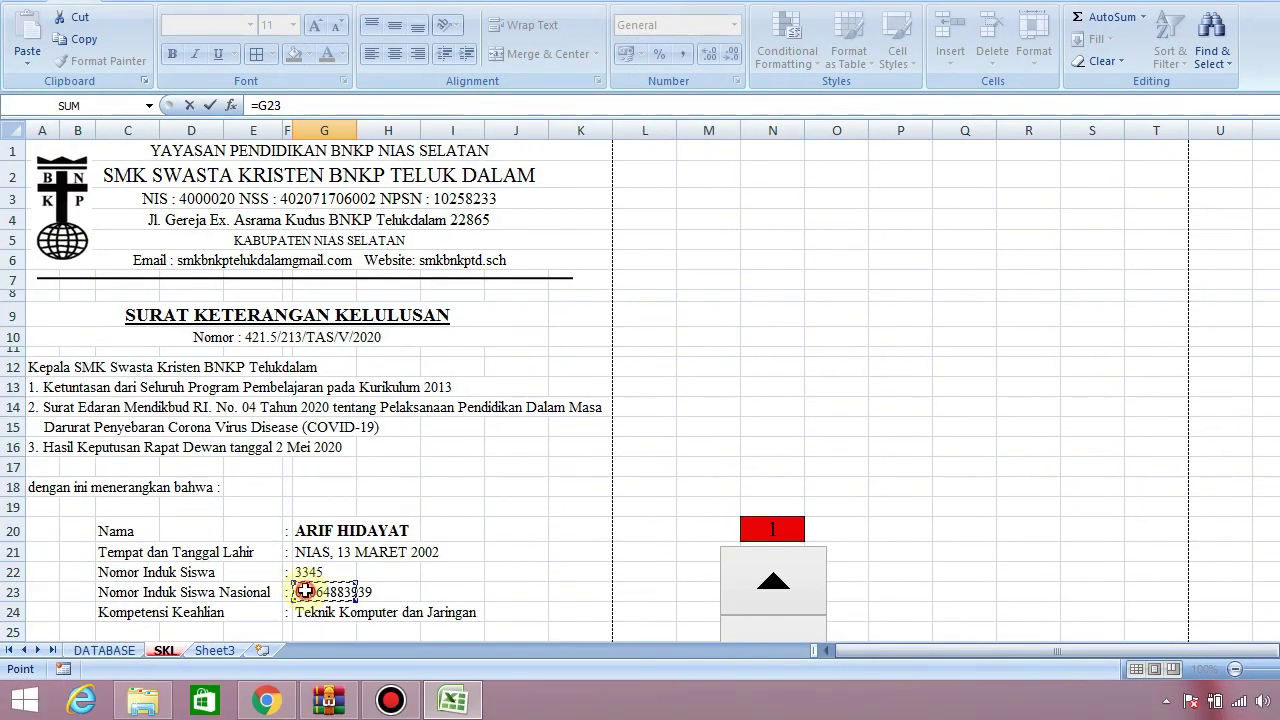
pyautogui.press('Return')
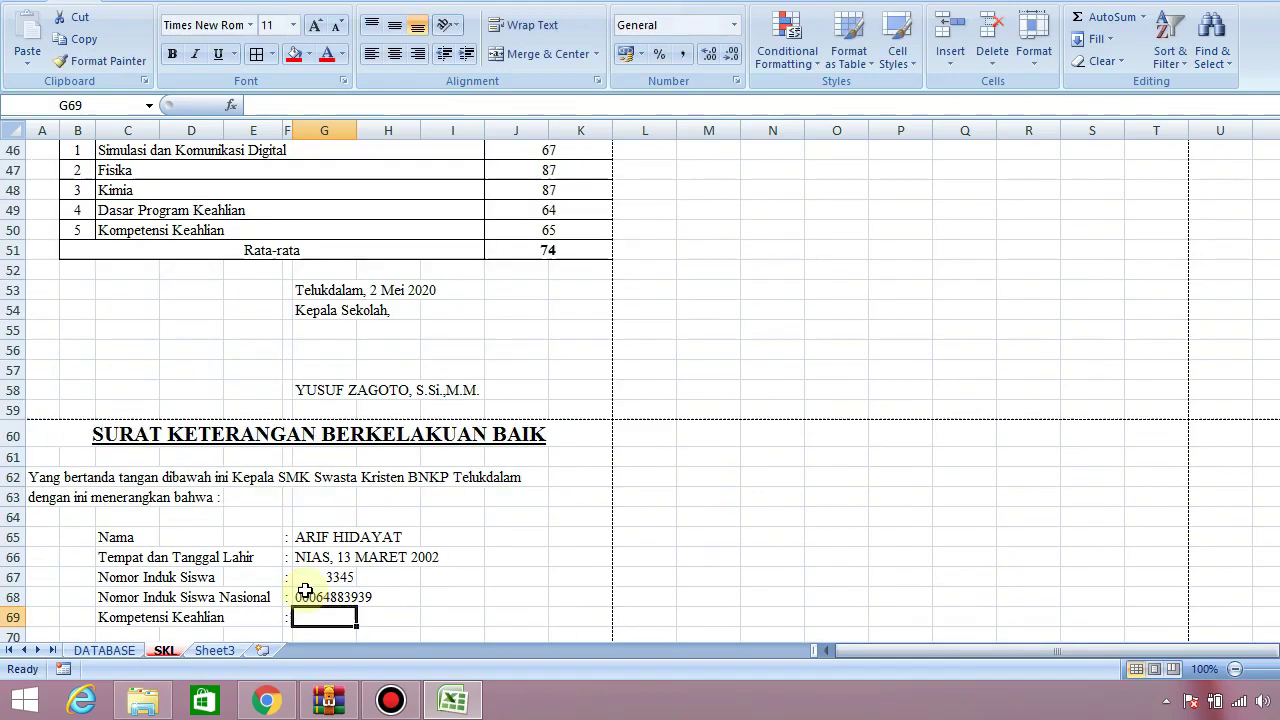
pyautogui.write('=')
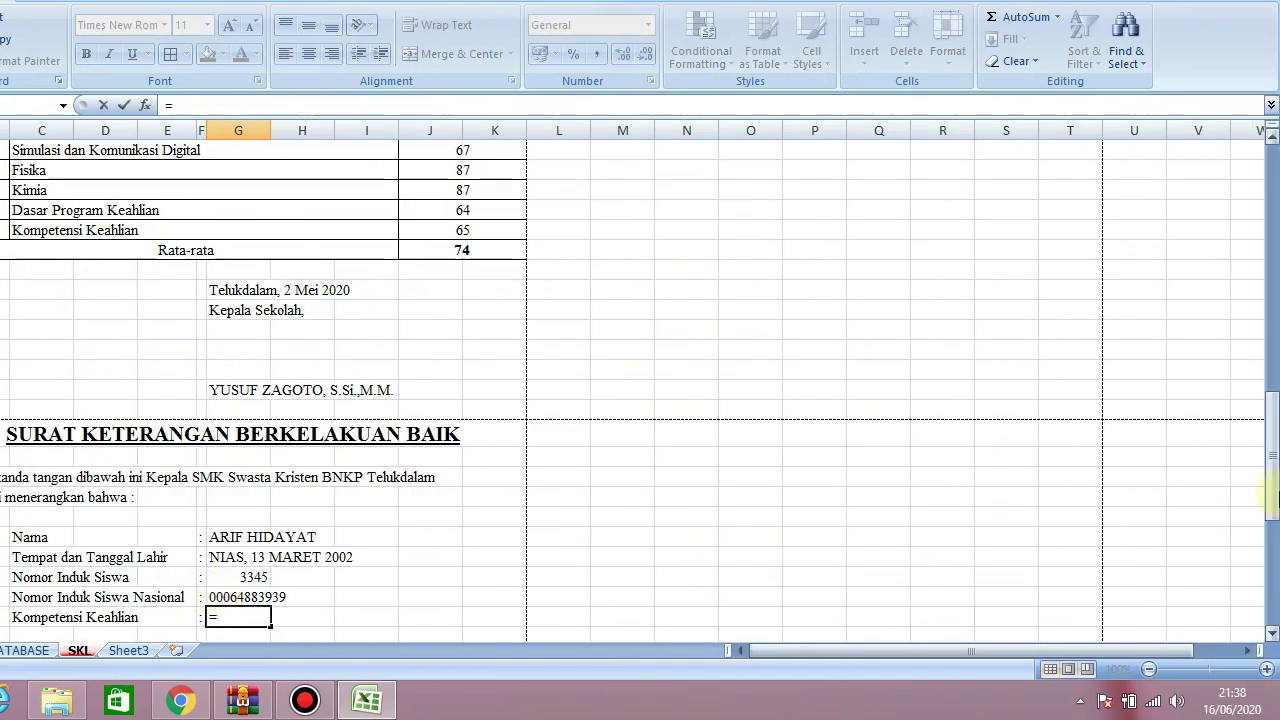
pyautogui.moveTo(1272, 455); pyautogui.dragTo(1271, 254)
pyautogui.click(234, 450)
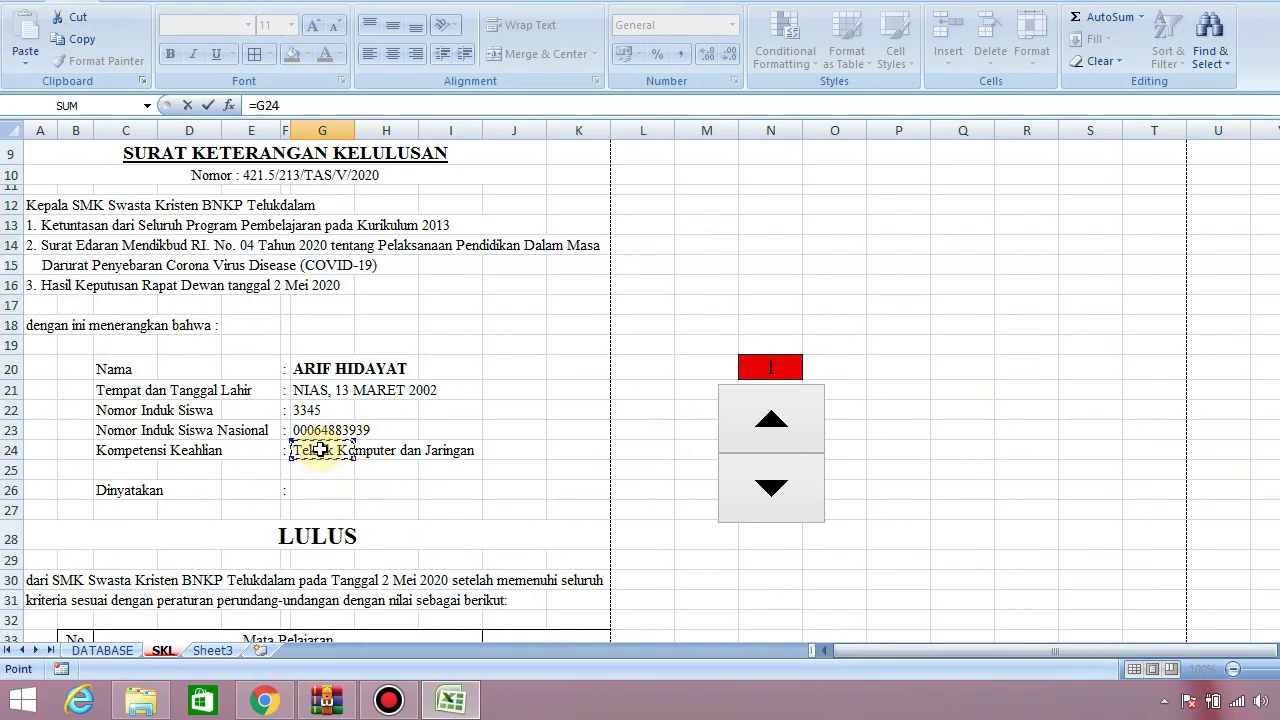
pyautogui.press('Return')
# Left-align the details in G65:G69 and bold the student's name in G65
pyautogui.moveTo(313, 514); pyautogui.dragTo(320, 597)
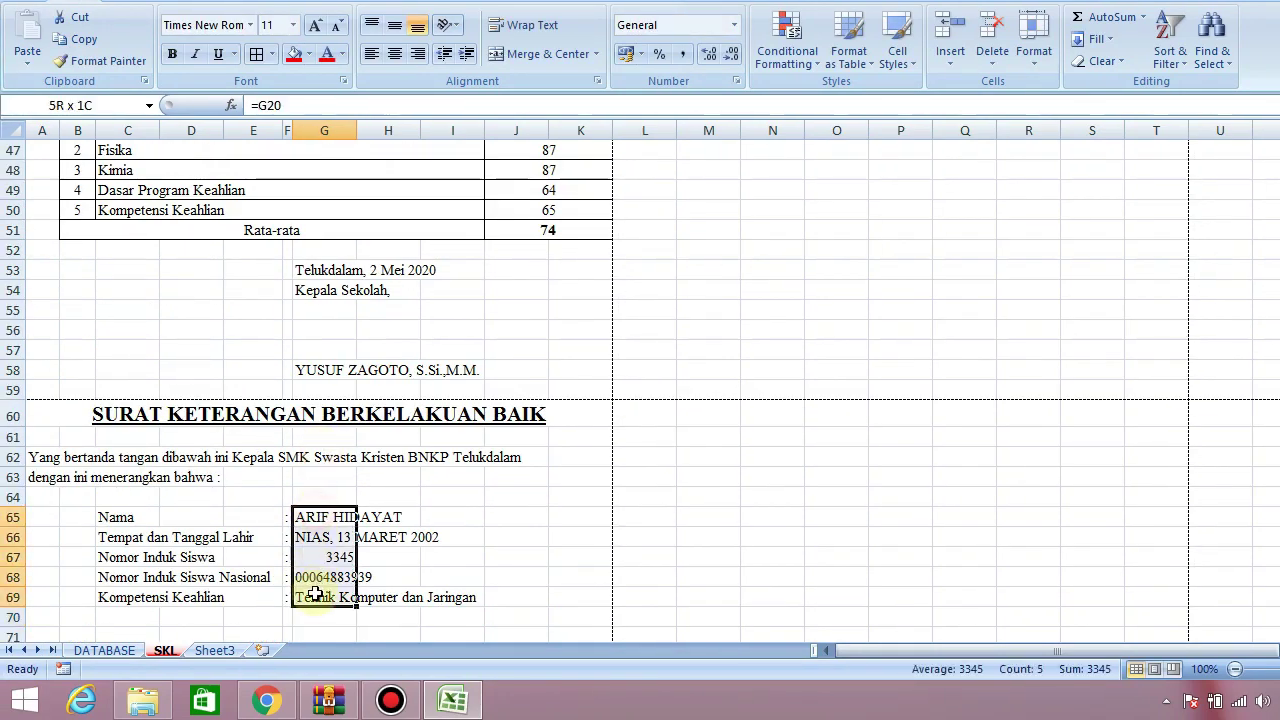
pyautogui.click(372, 53)
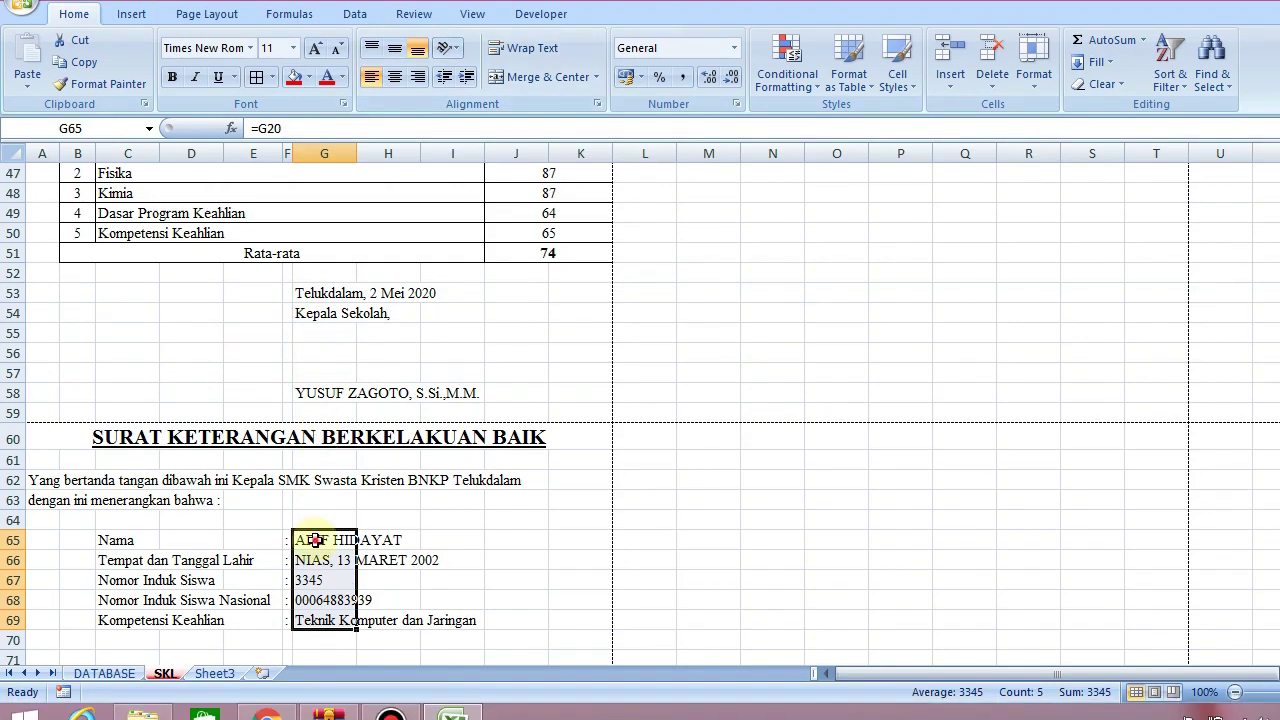
pyautogui.click(312, 565)
pyautogui.hotkey('ctrl', 'b')
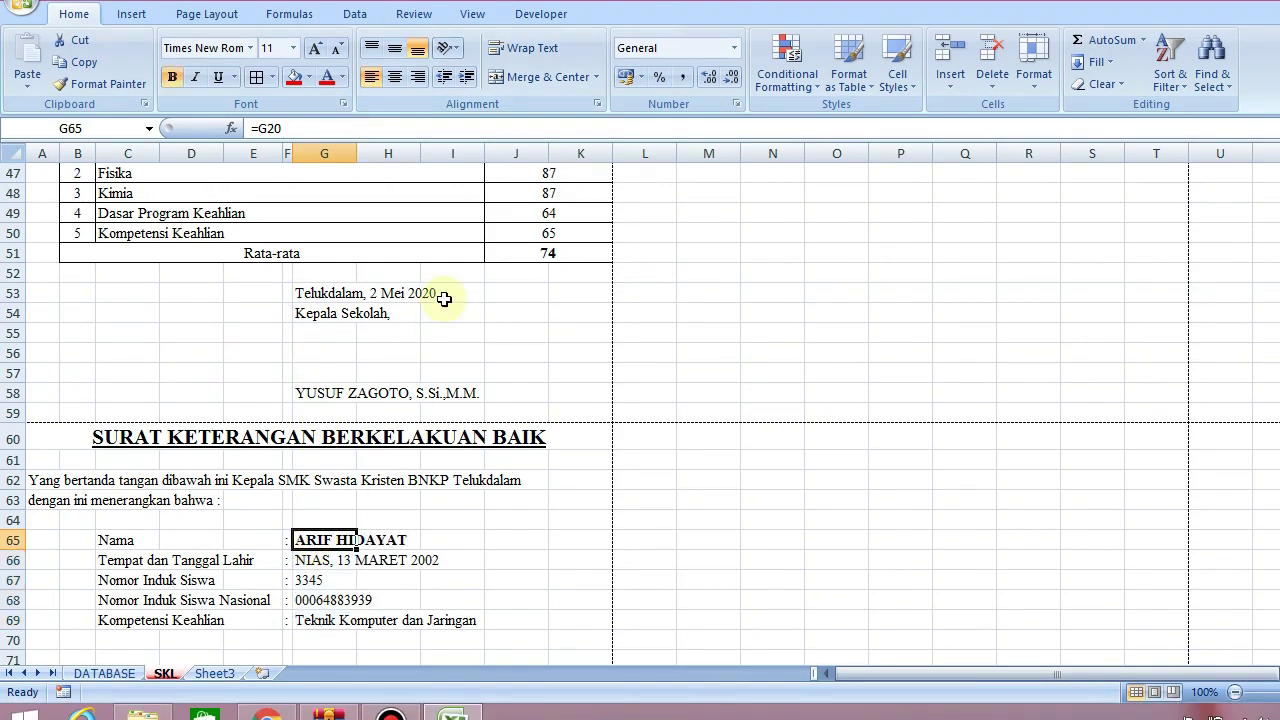
pyautogui.click(664, 372)
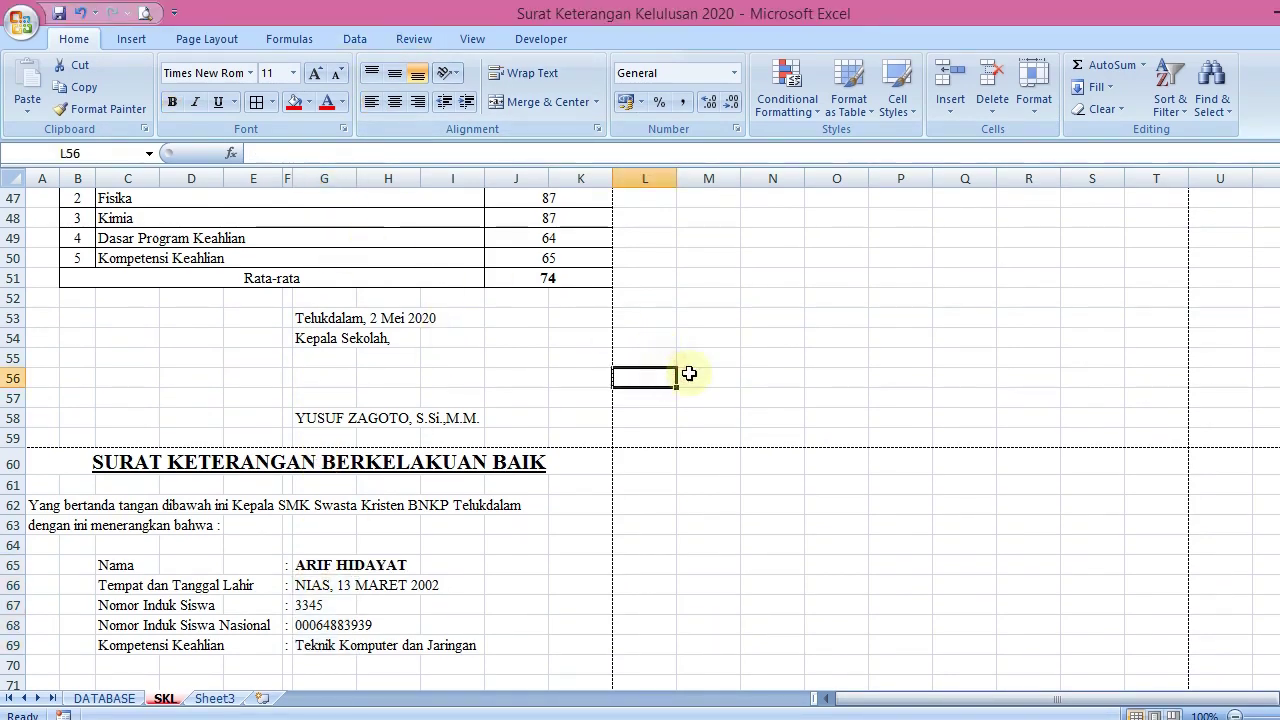
# Check the print preview, noticing page 2's good-conduct letter lacks the letterhead
pyautogui.click(146, 16)
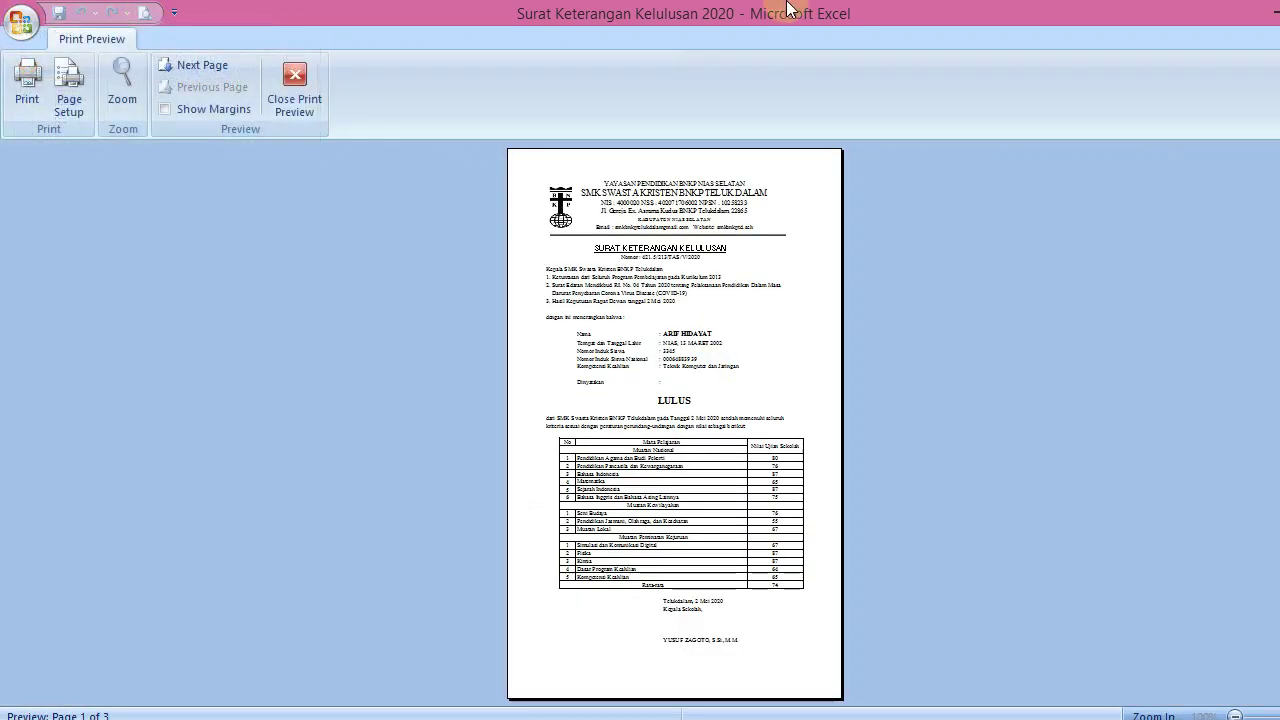
pyautogui.press('pagedown')
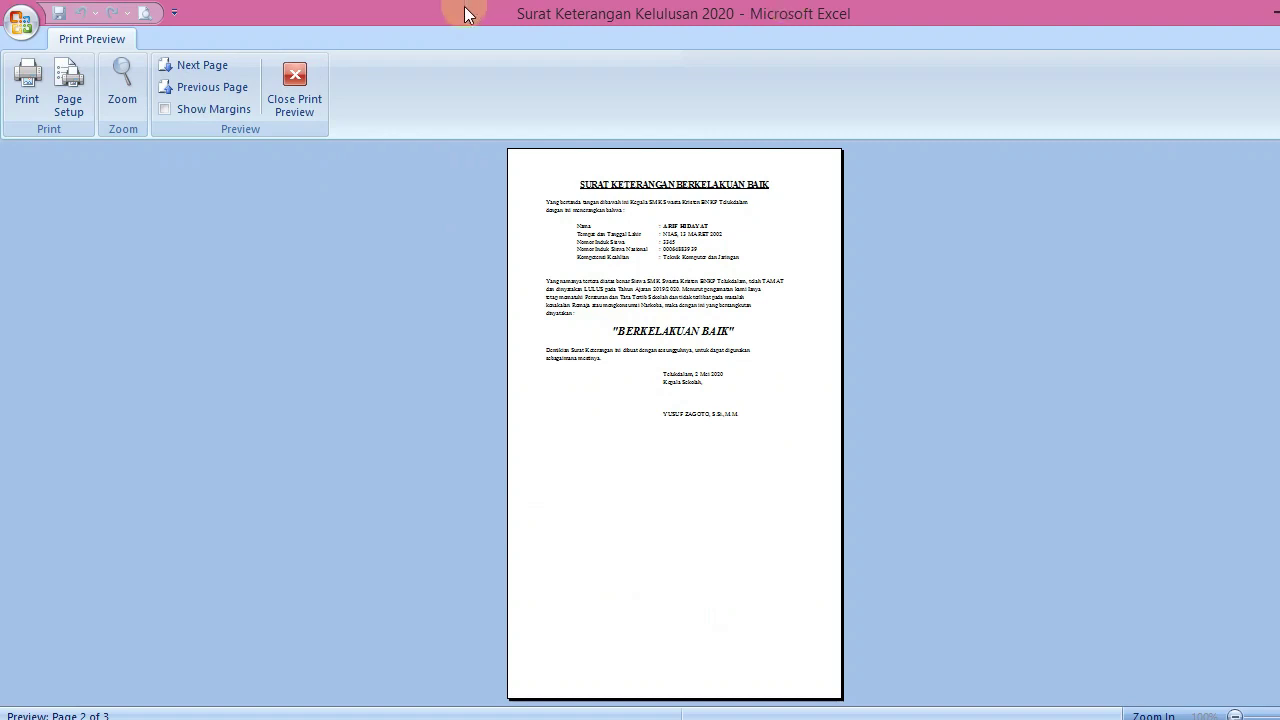
pyautogui.click(295, 88)
pyautogui.click(700, 337)
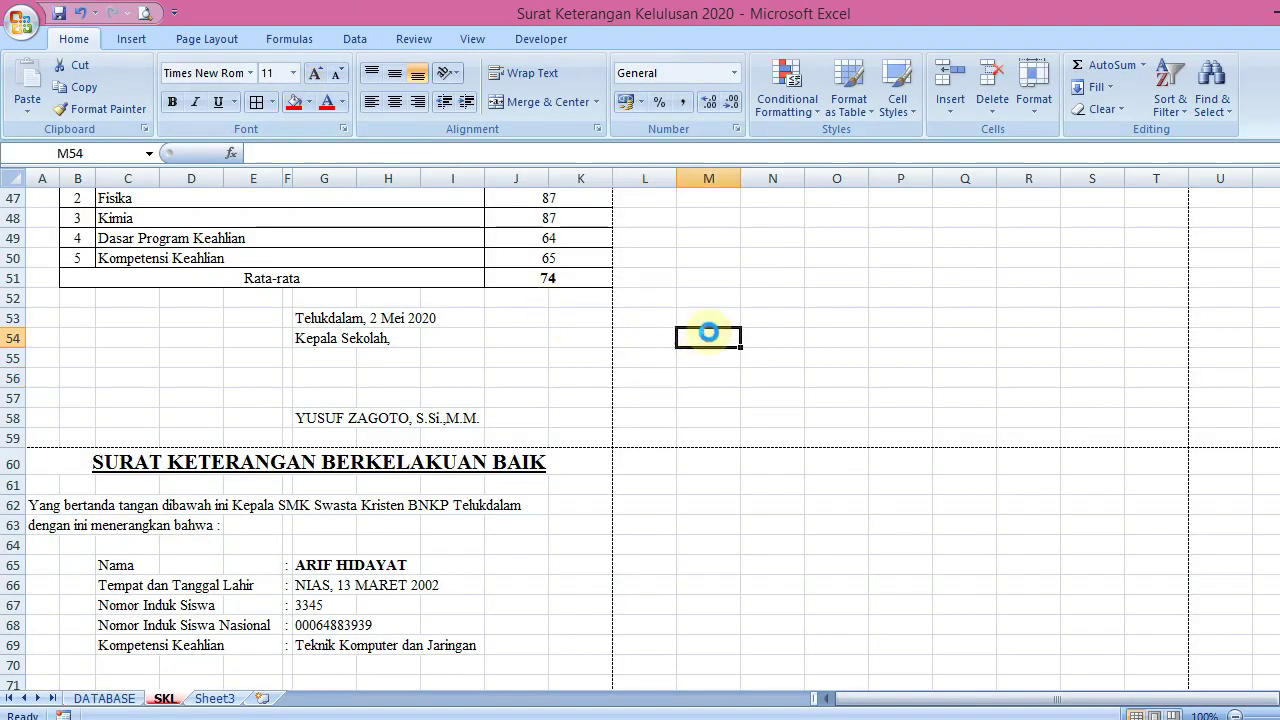
pyautogui.click(1275, 468)
pyautogui.scroll(12, 1275, 468)
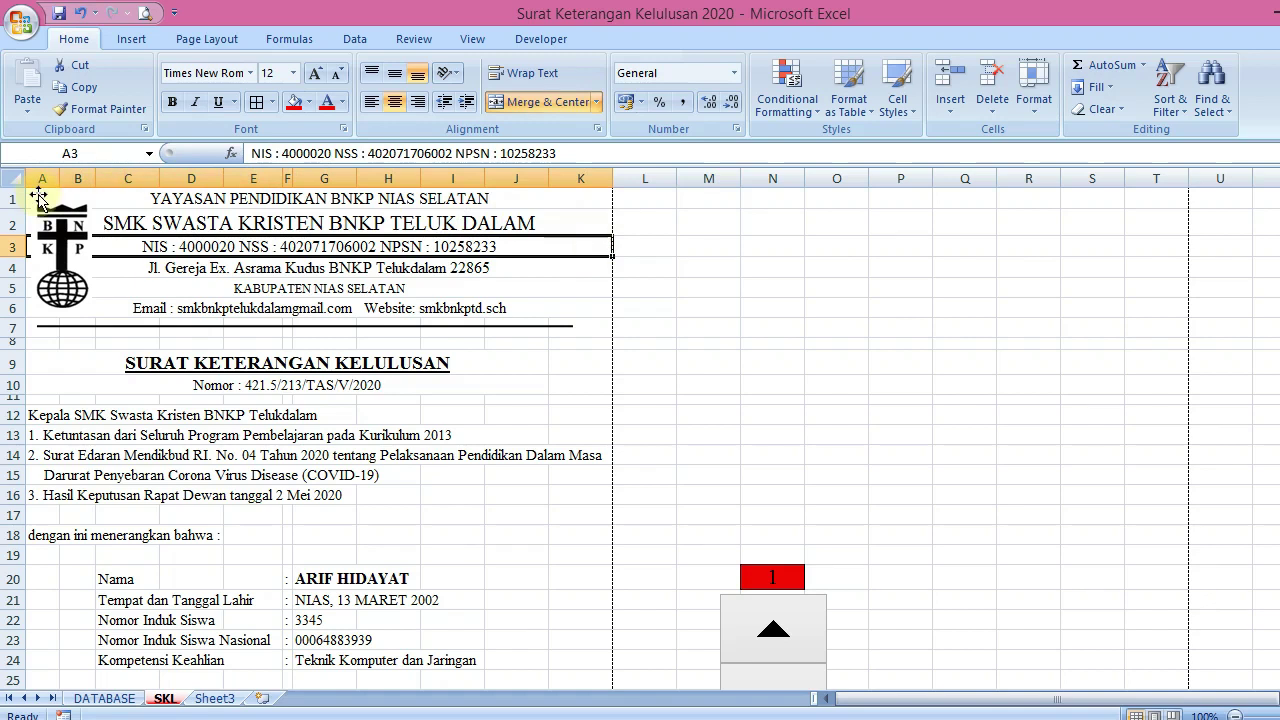
# Select the letterhead area A1:K7 at the top of the sheet
pyautogui.click(643, 202)
pyautogui.press('Left')
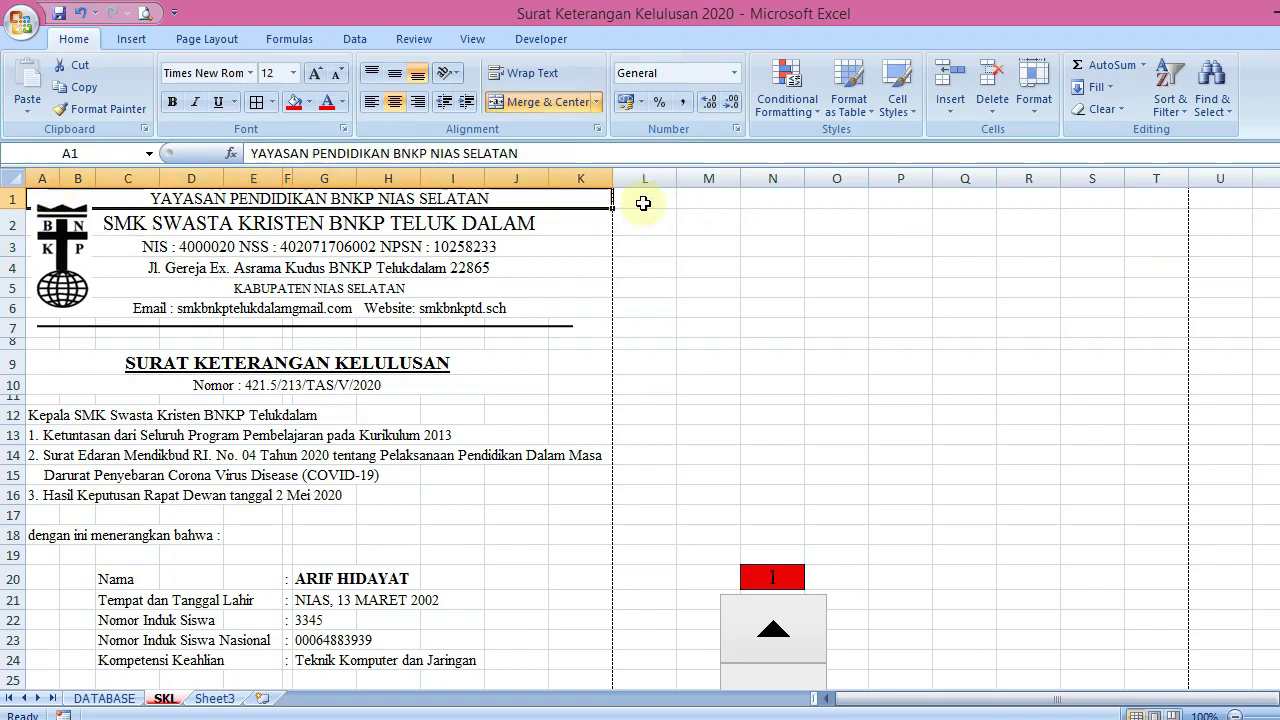
pyautogui.hotkey('shift', 'Down')
pyautogui.hotkey('shift', 'Down')
pyautogui.hotkey('shift', 'Down')
pyautogui.hotkey('shift', 'Down')
pyautogui.hotkey('shift', 'Down')
pyautogui.hotkey('shift', 'Down')
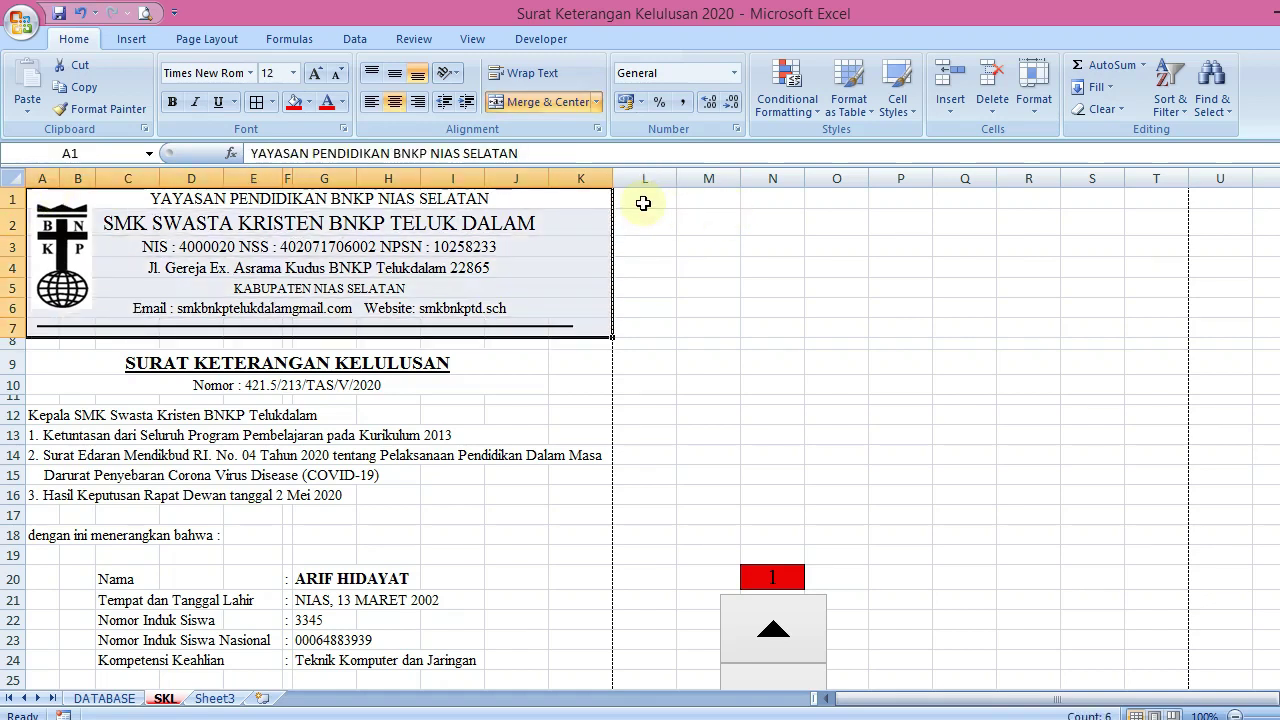
pyautogui.click(185, 40)
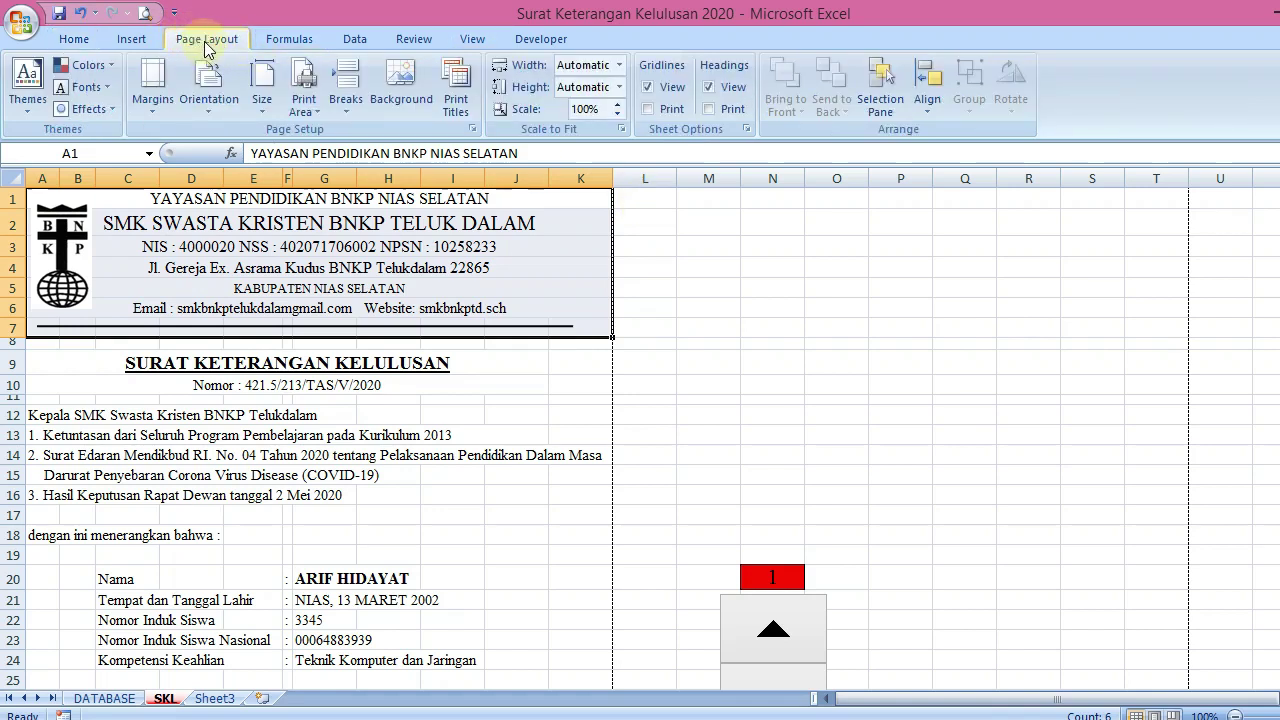
# Set print titles to repeat rows $1:$7 at top and columns $A:$K at left
pyautogui.click(467, 103)
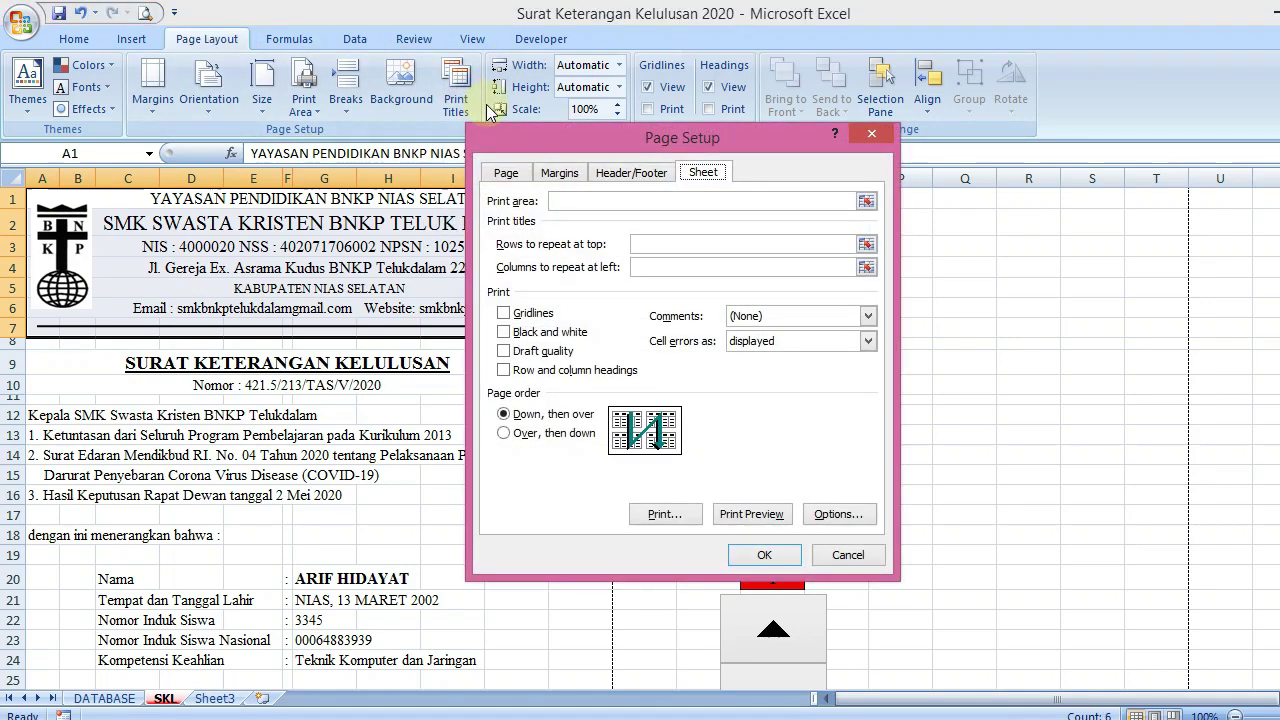
pyautogui.moveTo(561, 137); pyautogui.dragTo(819, 147)
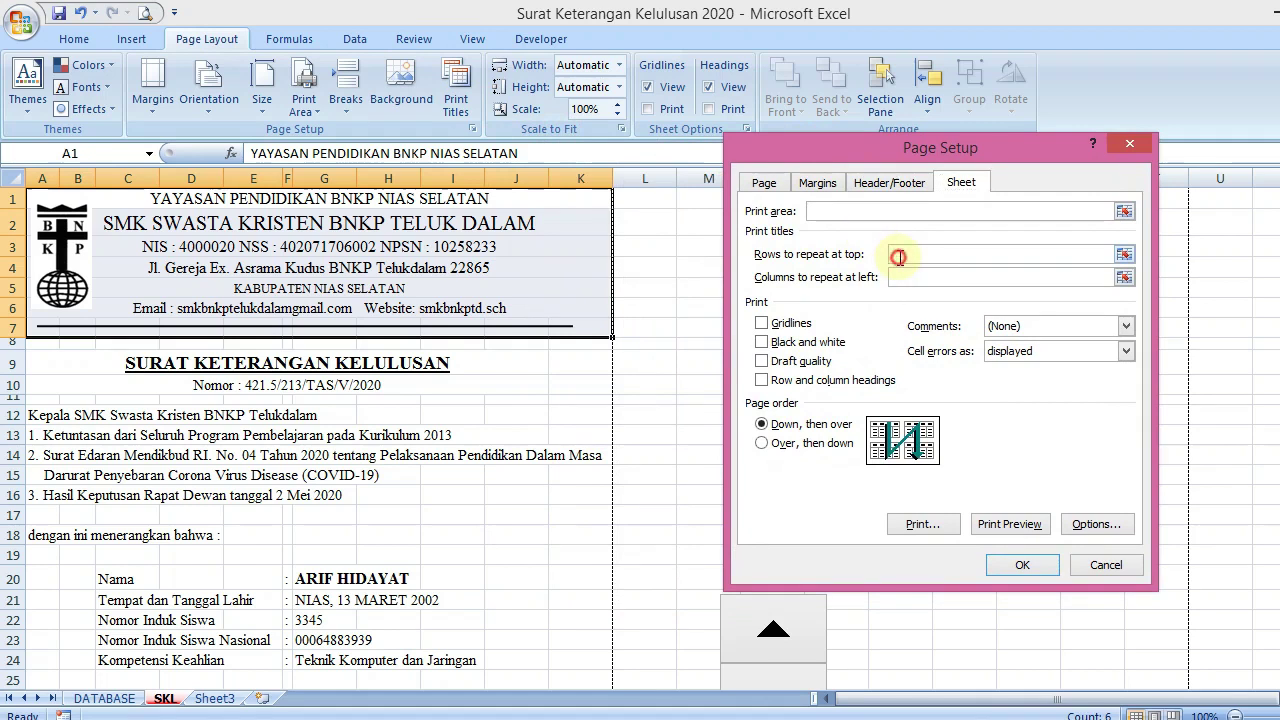
pyautogui.click(897, 255)
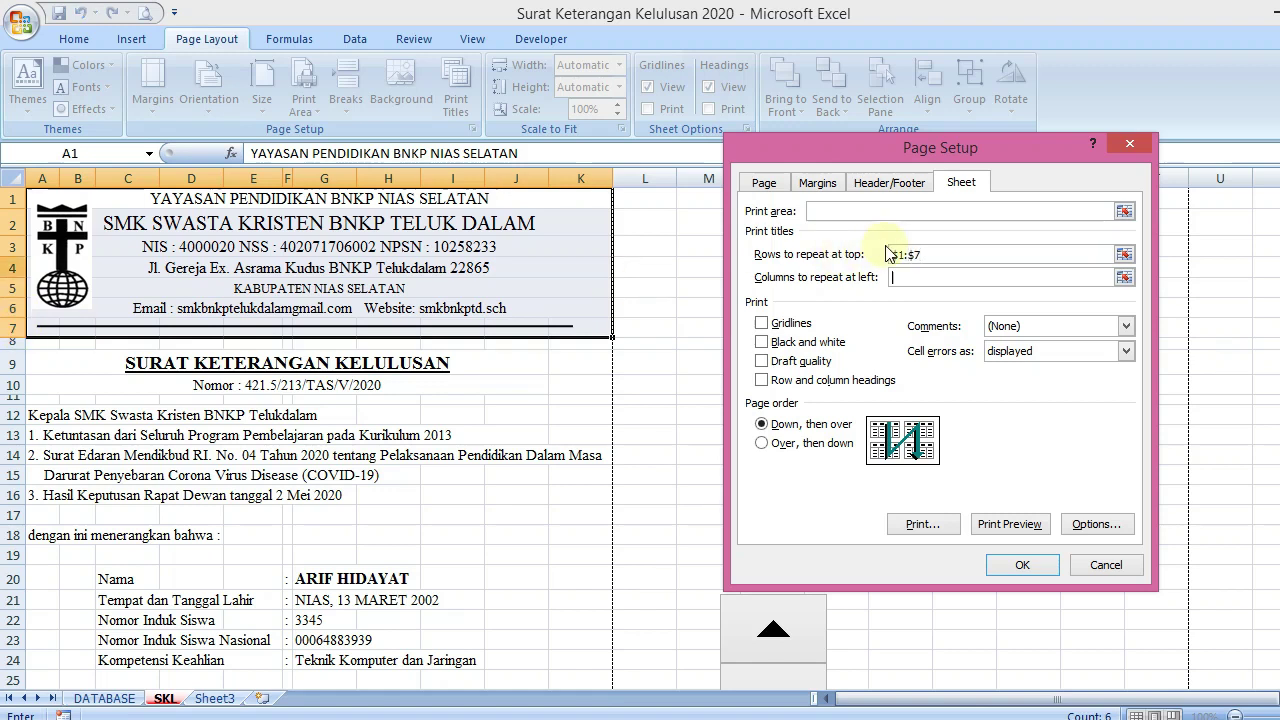
pyautogui.click(921, 276)
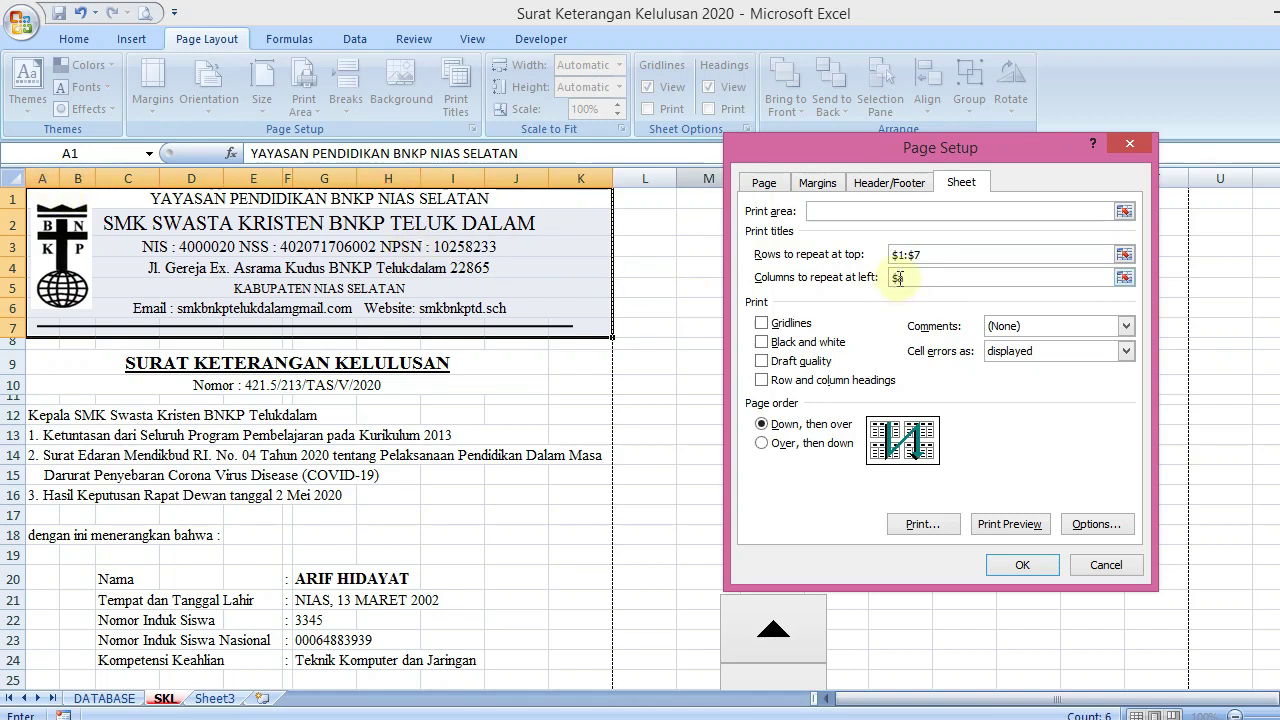
pyautogui.write('a:$k')
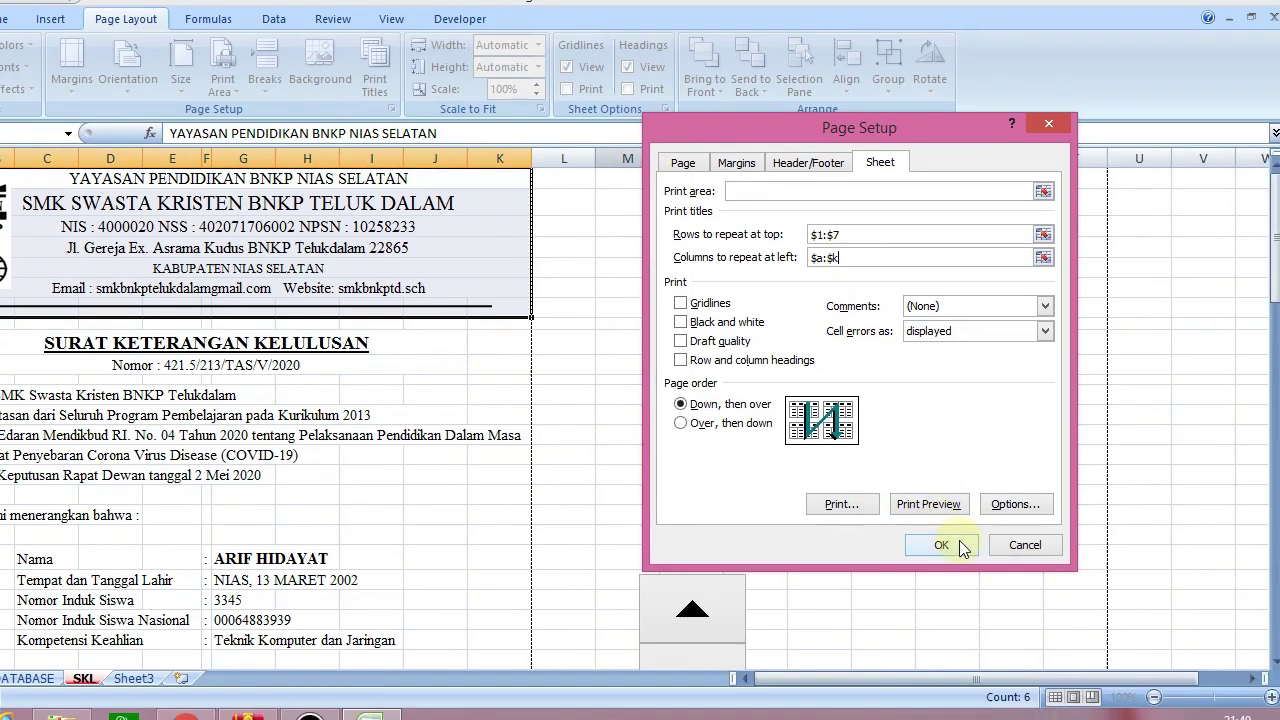
pyautogui.click(1022, 565)
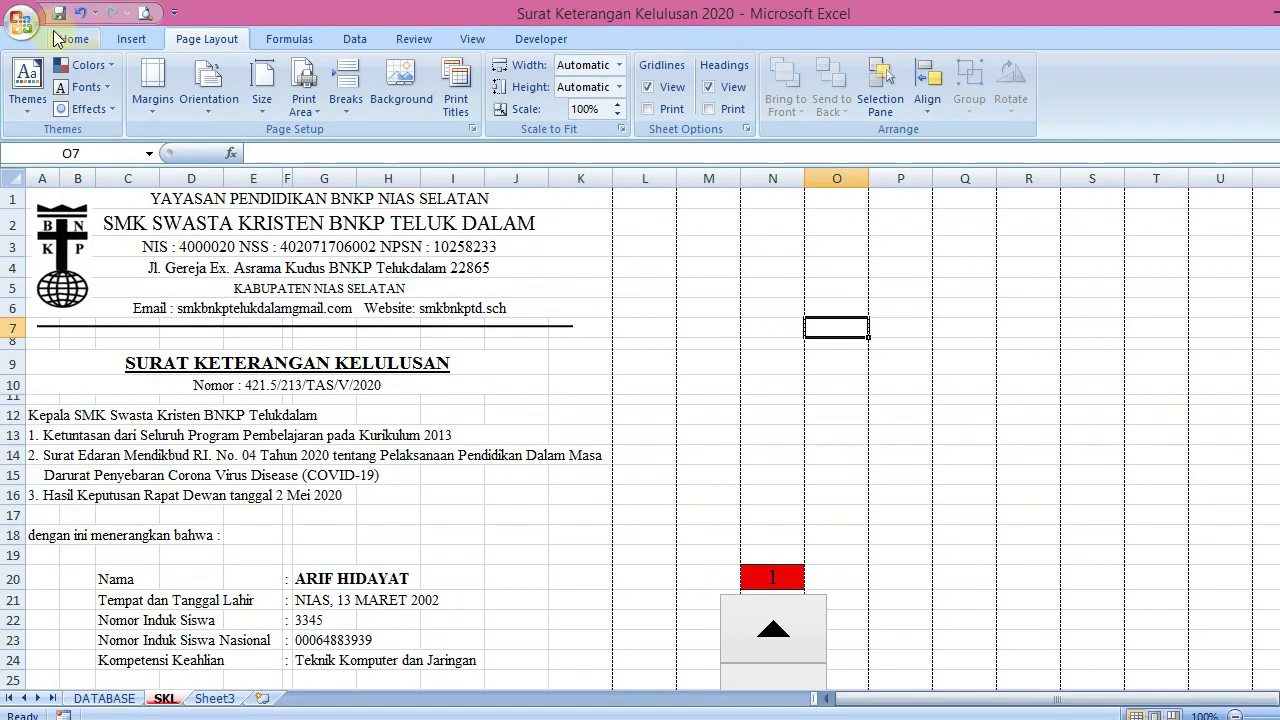
pyautogui.click(144, 12)
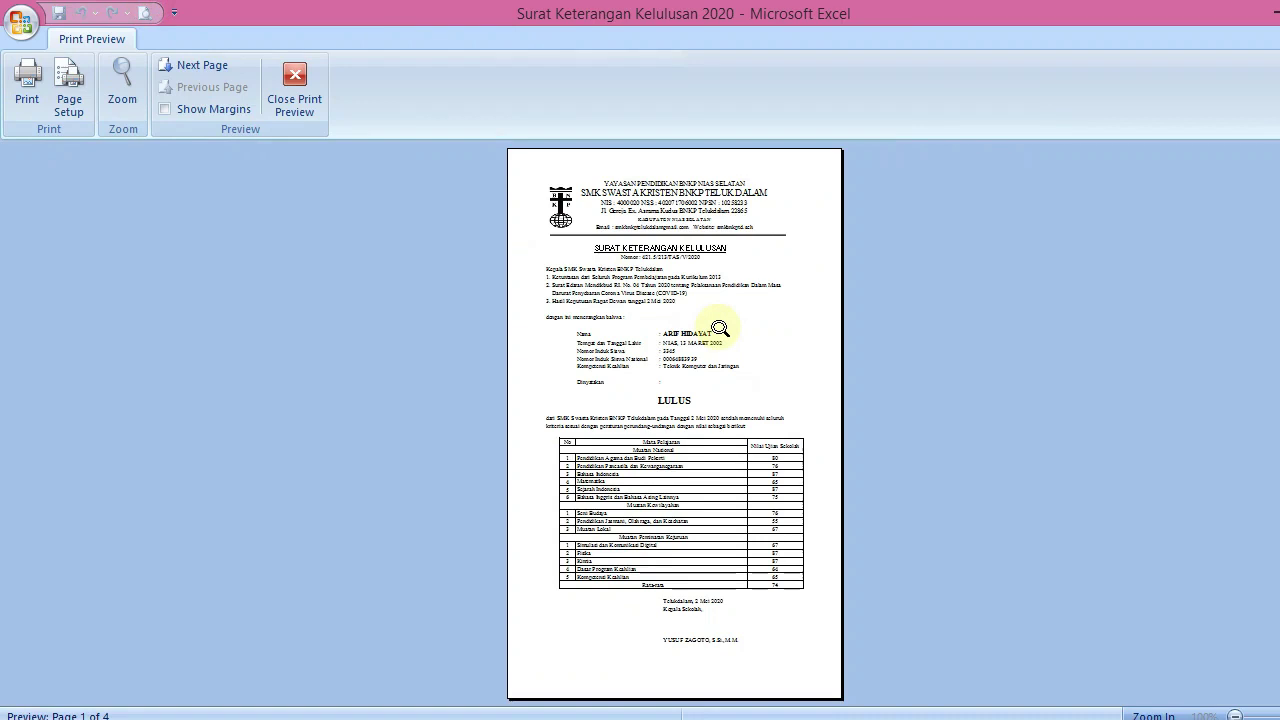
pyautogui.scroll(-1, 720, 328)
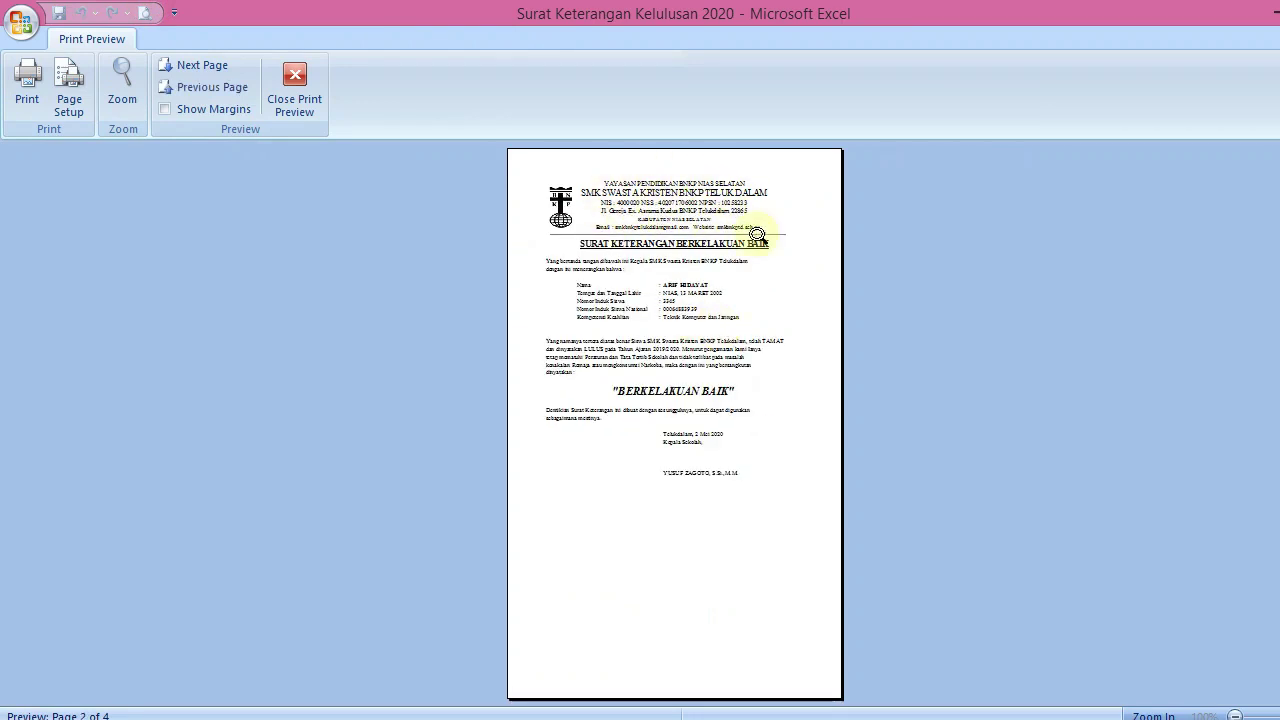
pyautogui.click(297, 102)
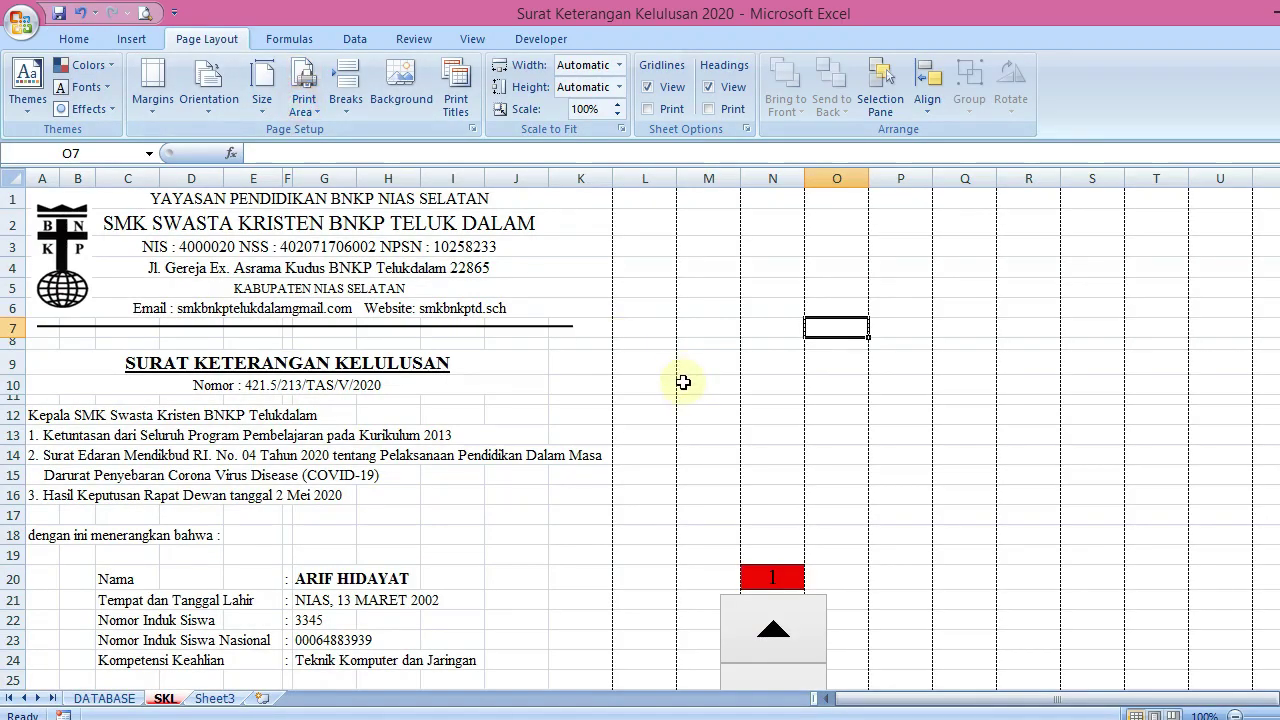
pyautogui.click(712, 330)
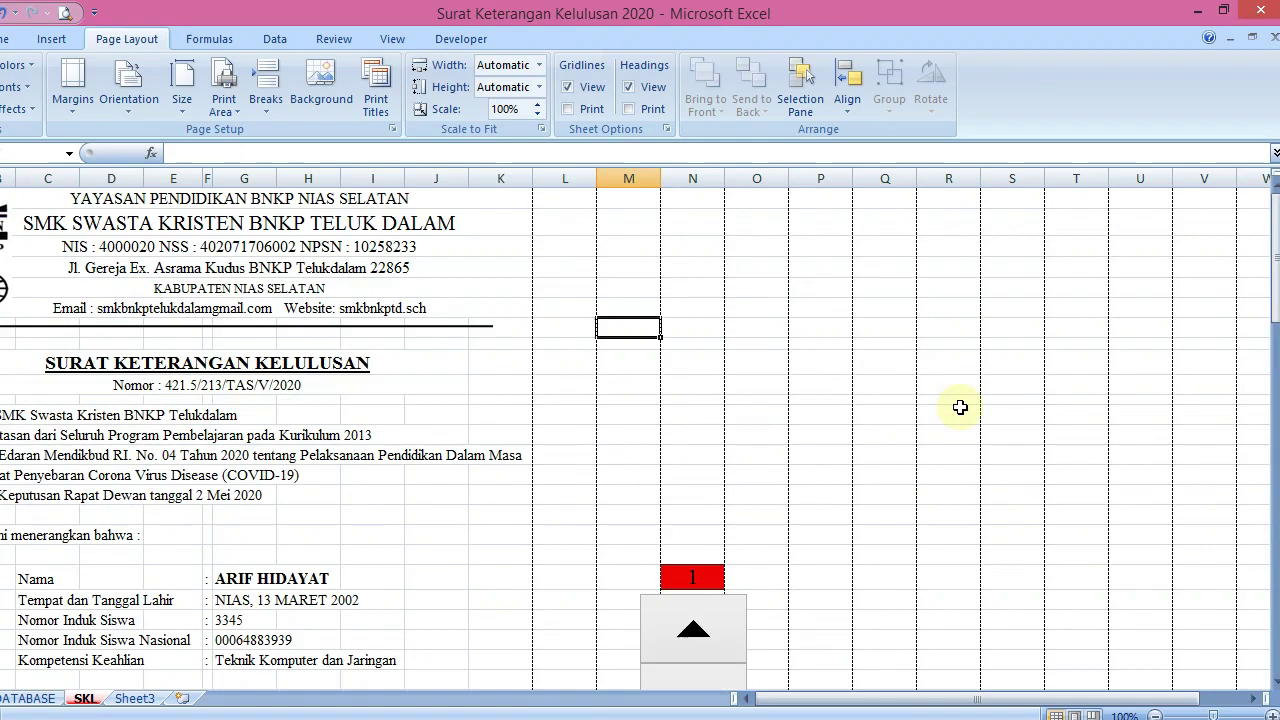
pyautogui.moveTo(1274, 288); pyautogui.dragTo(1274, 536)
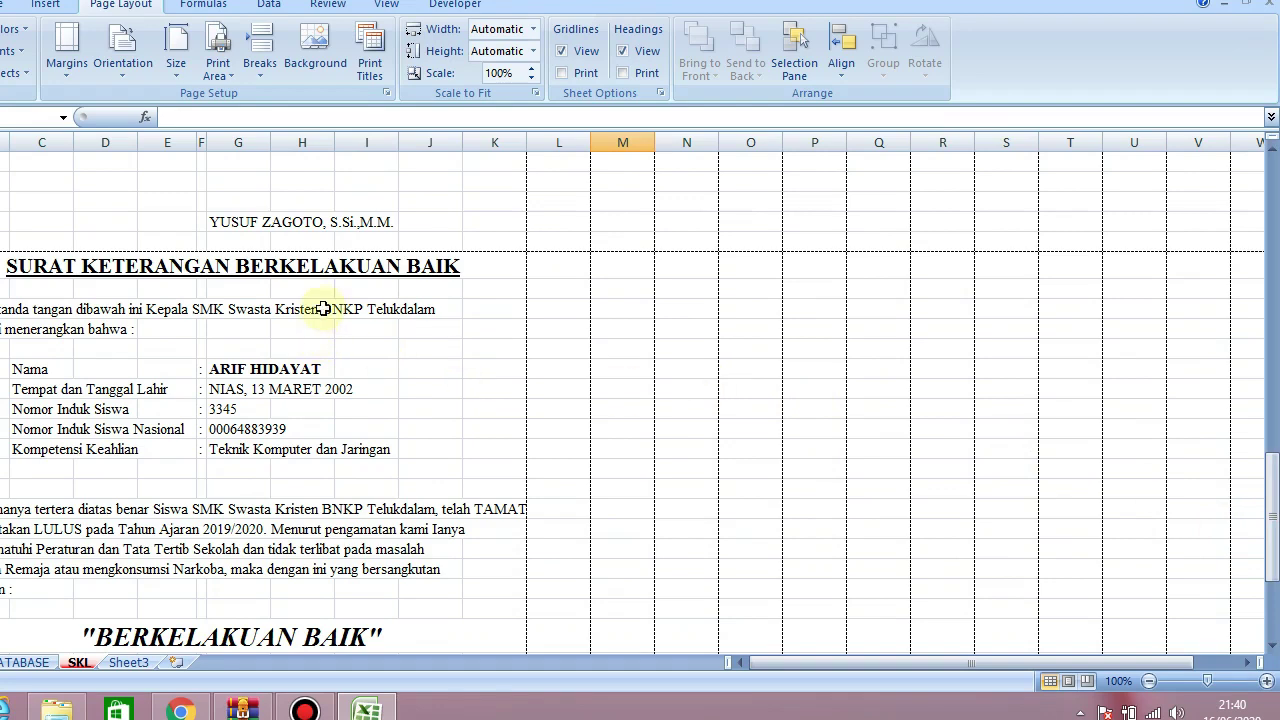
# Resize the behaviour certificate title in A60 to 18 pt
pyautogui.click(320, 268)
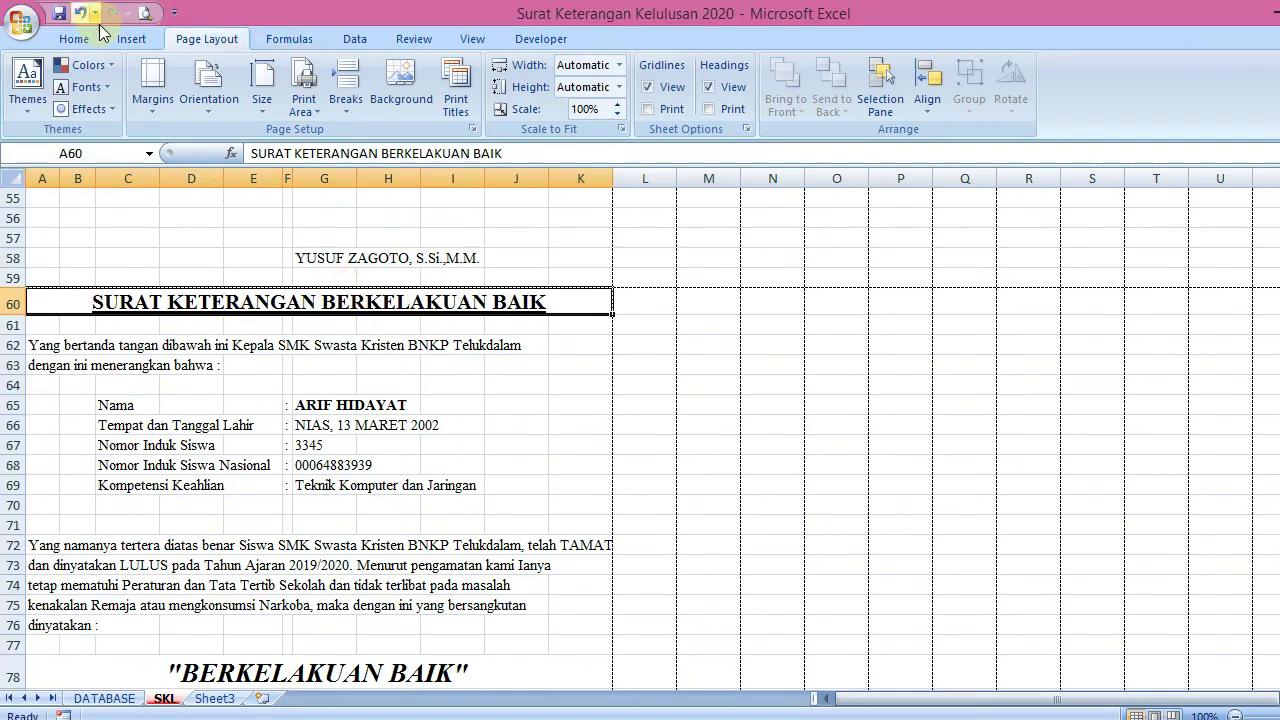
pyautogui.click(92, 36)
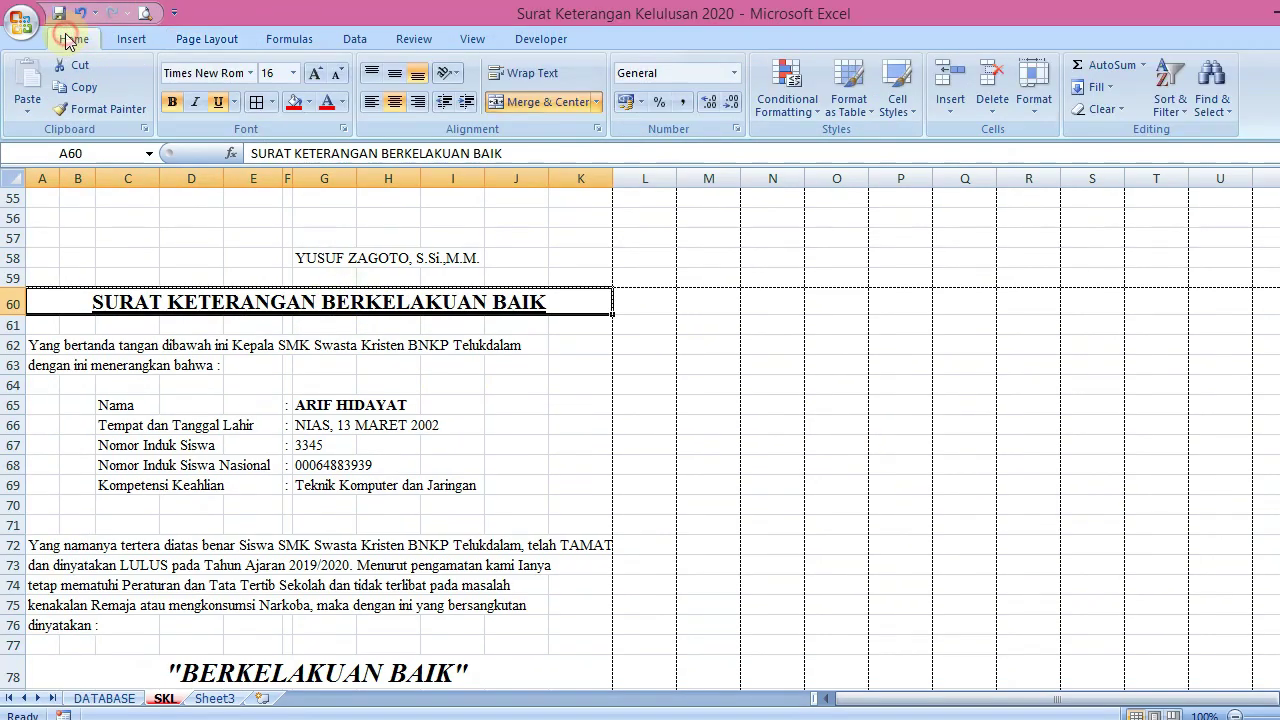
pyautogui.click(316, 74)
pyautogui.click(316, 74)
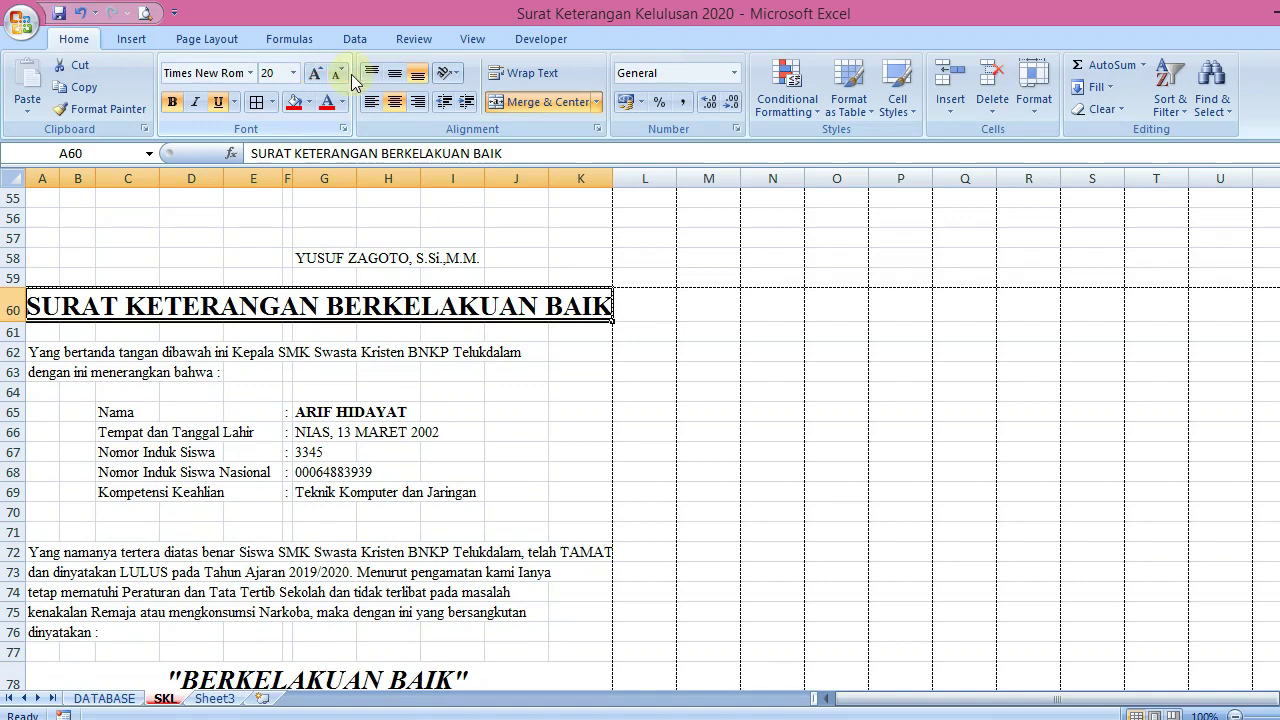
pyautogui.click(340, 76)
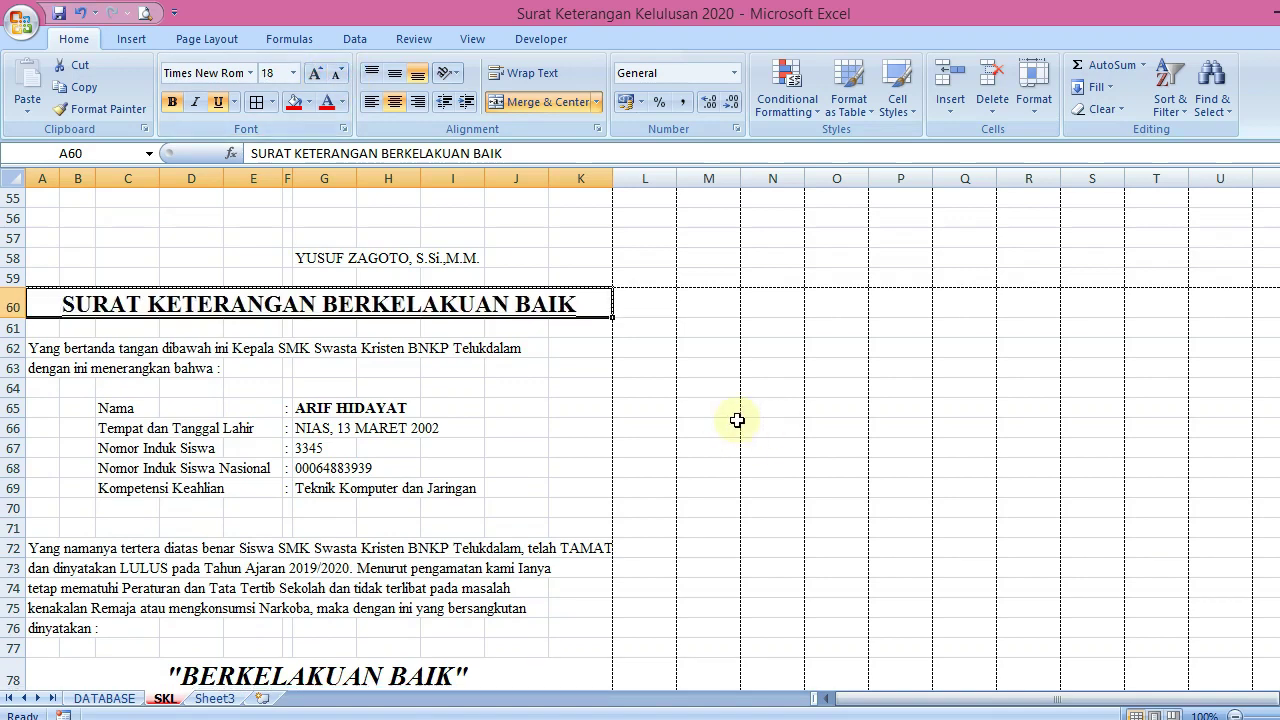
# Shorten spacer rows 29 and 17, bringing row 17 down to 11.25 pt
pyautogui.moveTo(1273, 545); pyautogui.dragTo(1273, 199)
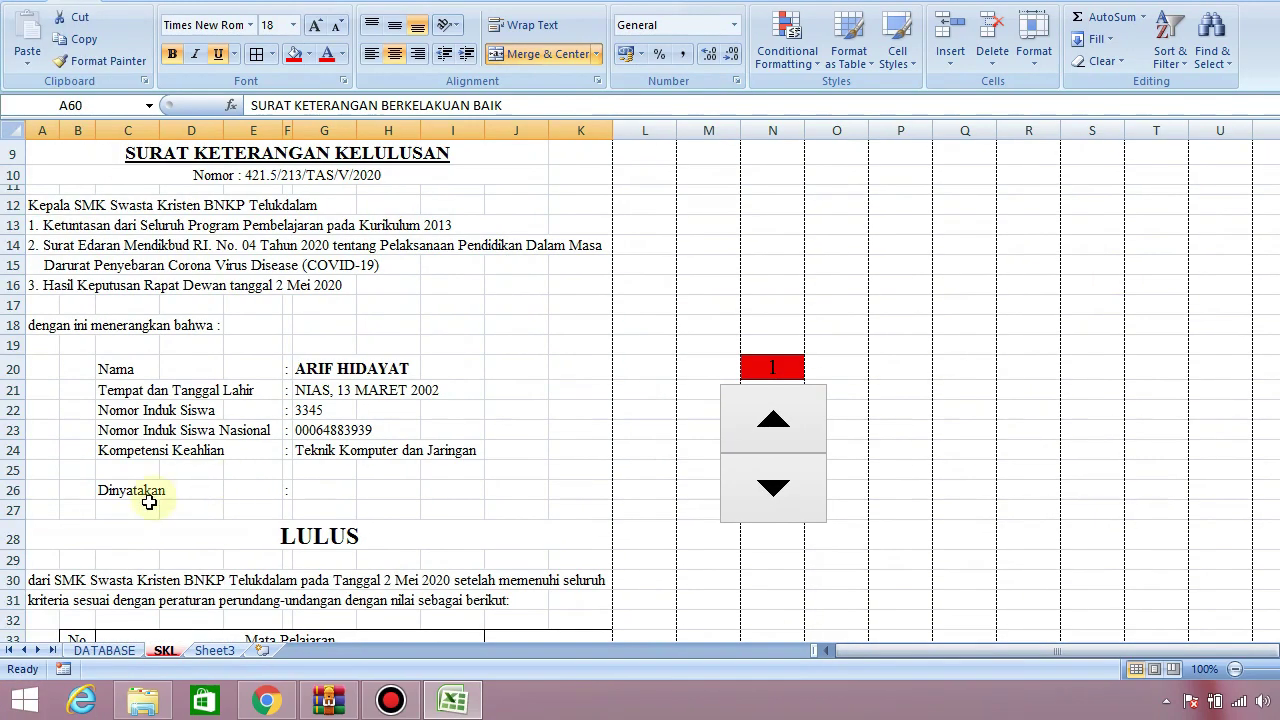
pyautogui.moveTo(12, 568); pyautogui.dragTo(11, 562)
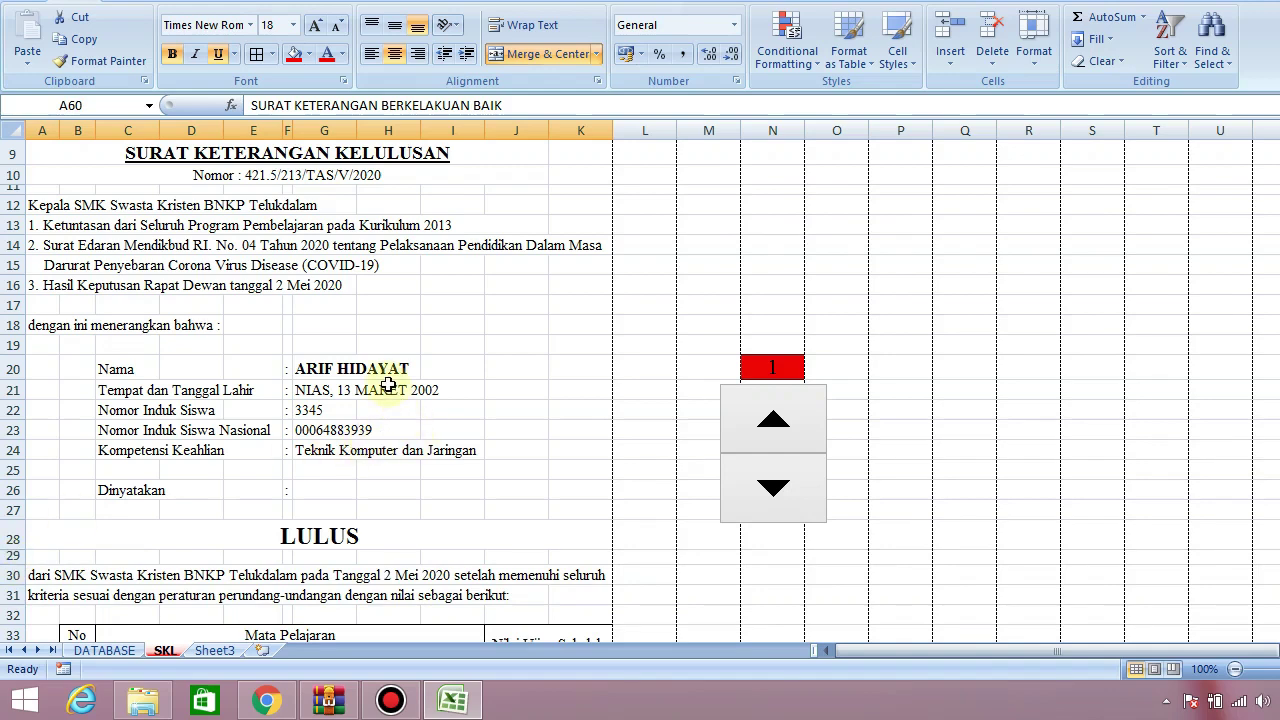
pyautogui.moveTo(12, 314); pyautogui.dragTo(14, 305)
pyautogui.moveTo(1267, 292); pyautogui.dragTo(1270, 228)
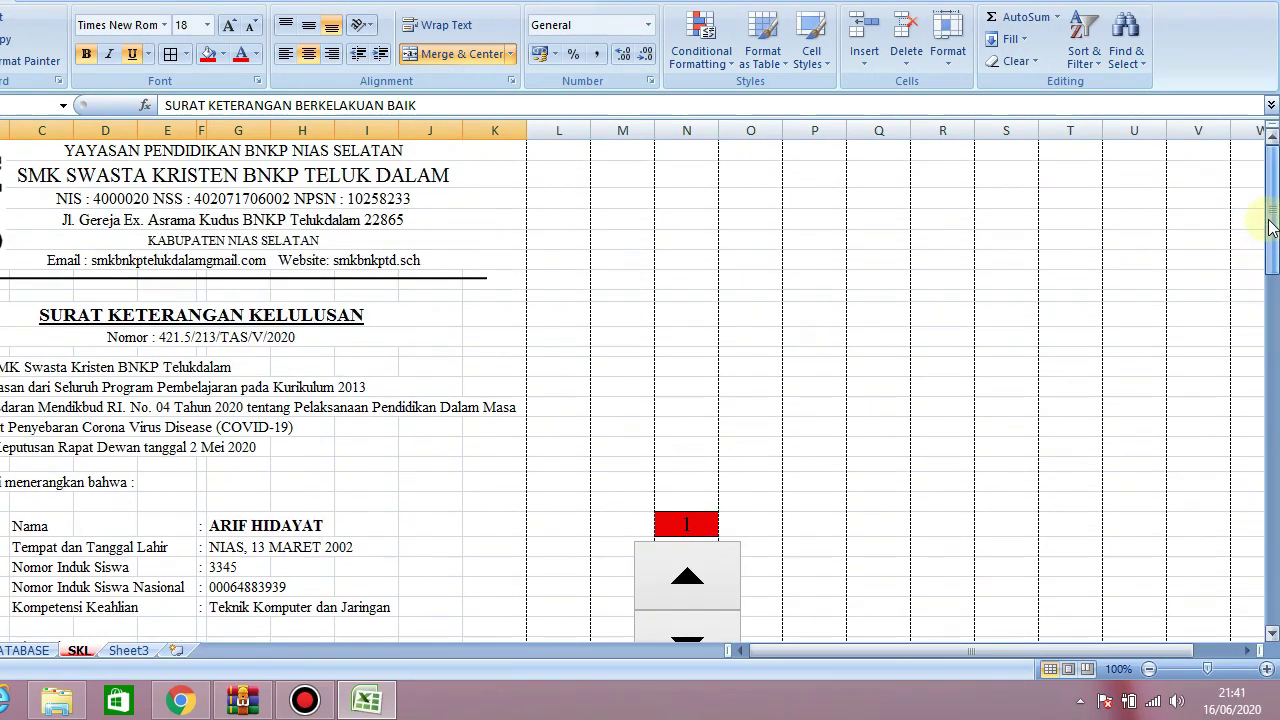
pyautogui.click(657, 226)
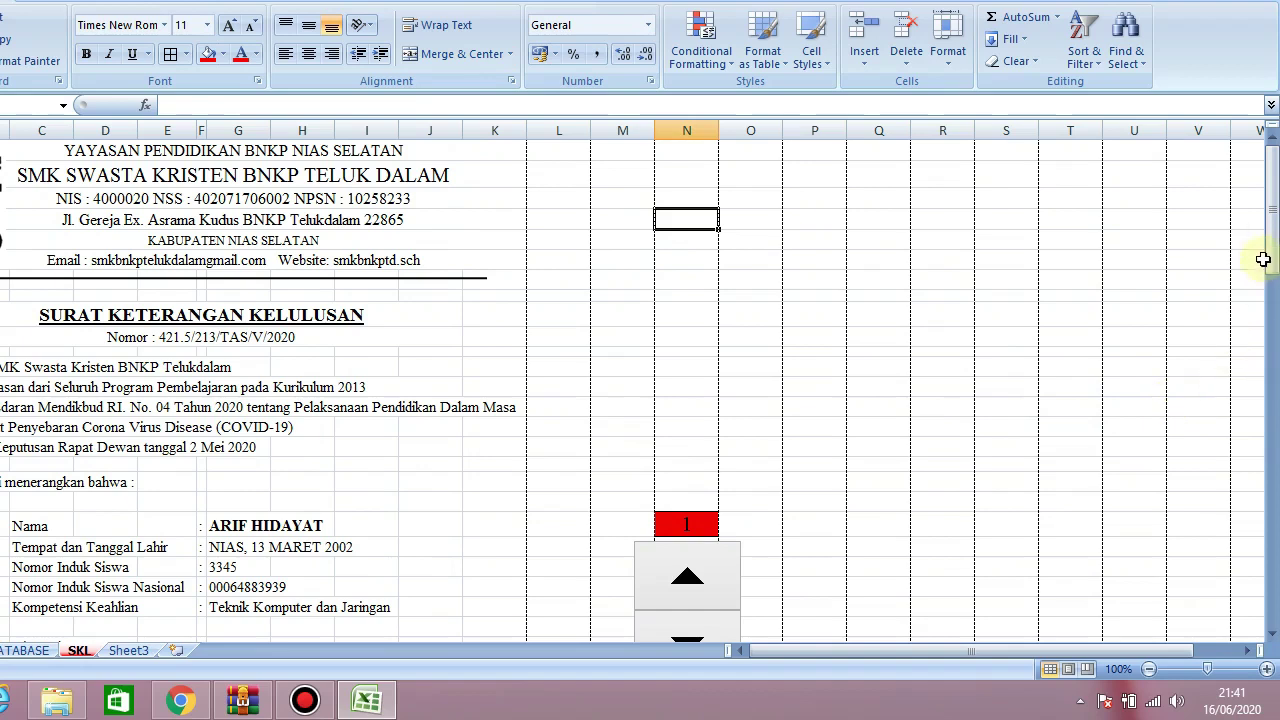
# Switch to the DATABASE sheet and select the student table range A1:D13
pyautogui.moveTo(1268, 240)
pyautogui.mouseDown()
pyautogui.moveTo(1251, 337)
pyautogui.moveTo(1269, 428)
pyautogui.moveTo(1273, 605)
pyautogui.mouseUp()
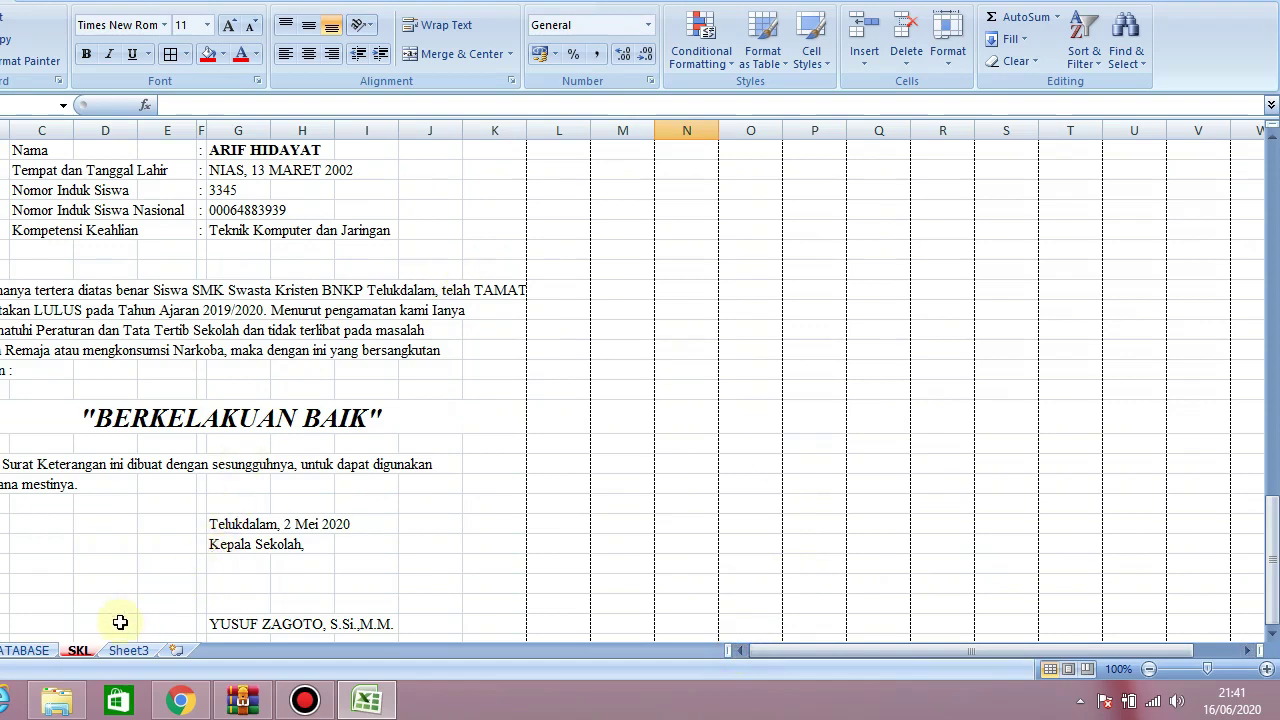
pyautogui.click(25, 650)
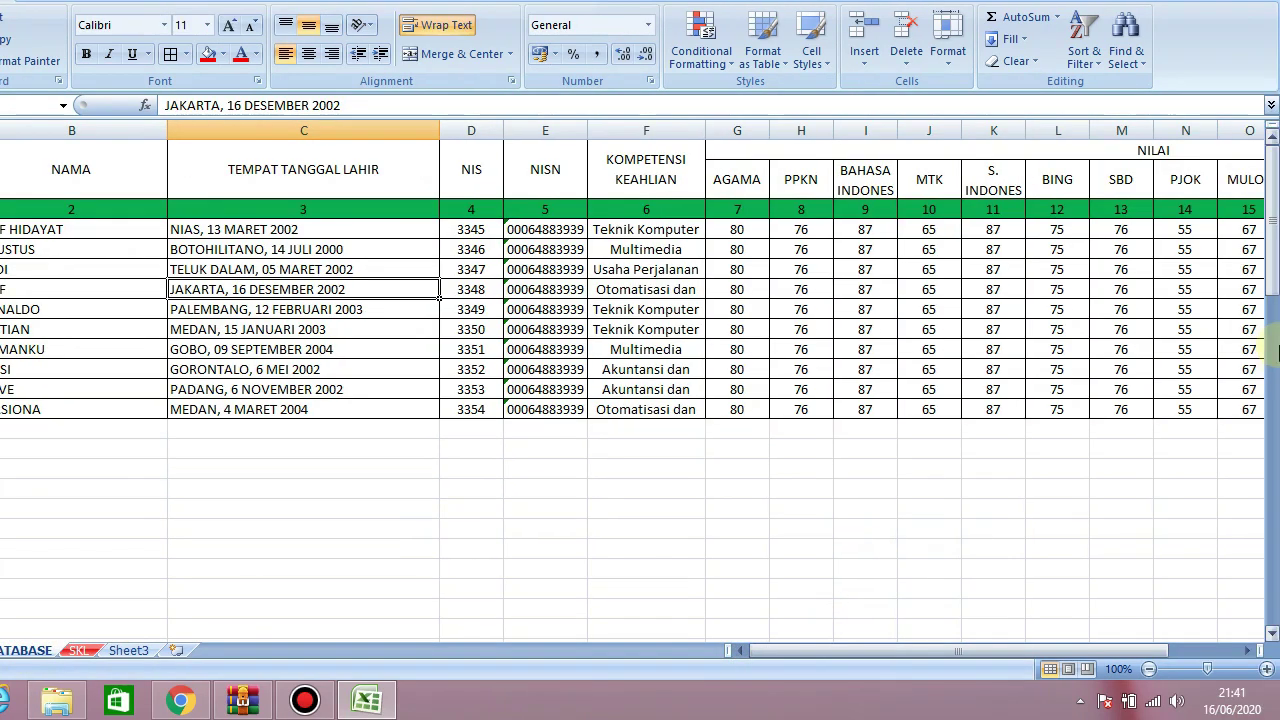
pyautogui.moveTo(1273, 215)
pyautogui.mouseDown()
pyautogui.moveTo(1270, 245)
pyautogui.moveTo(1270, 212)
pyautogui.mouseUp()
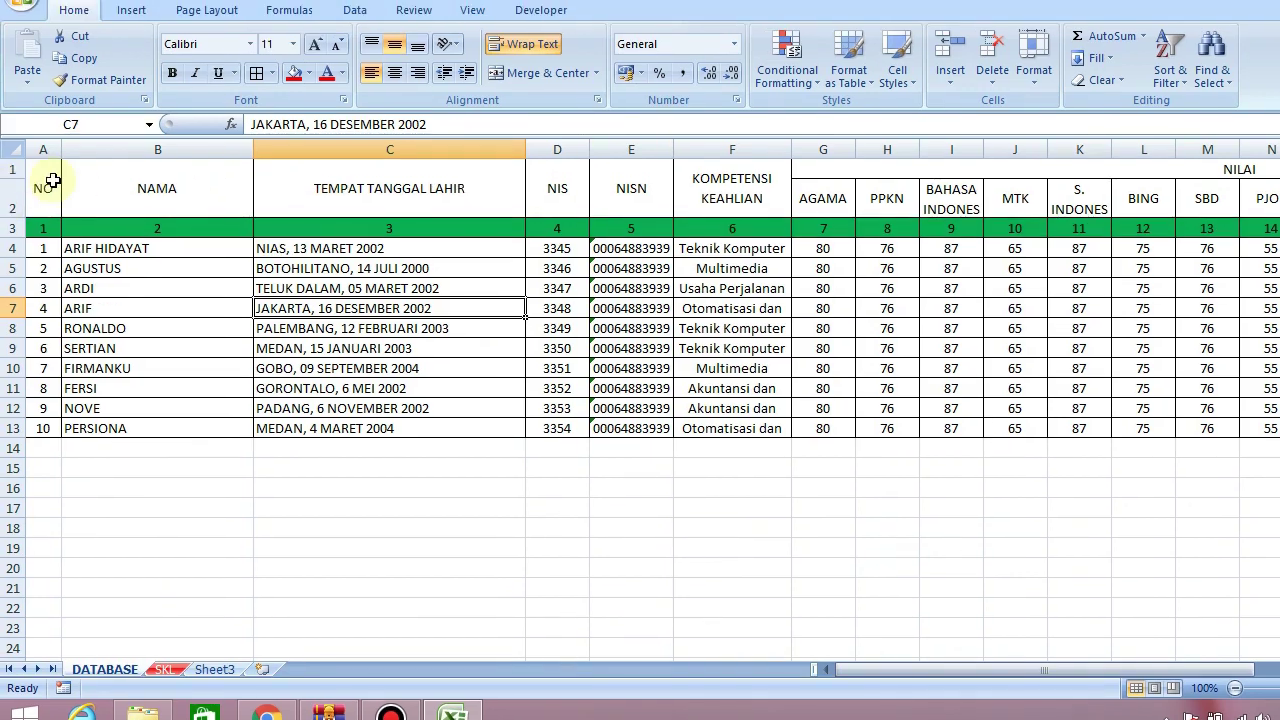
pyautogui.moveTo(0, 159); pyautogui.dragTo(0, 404)
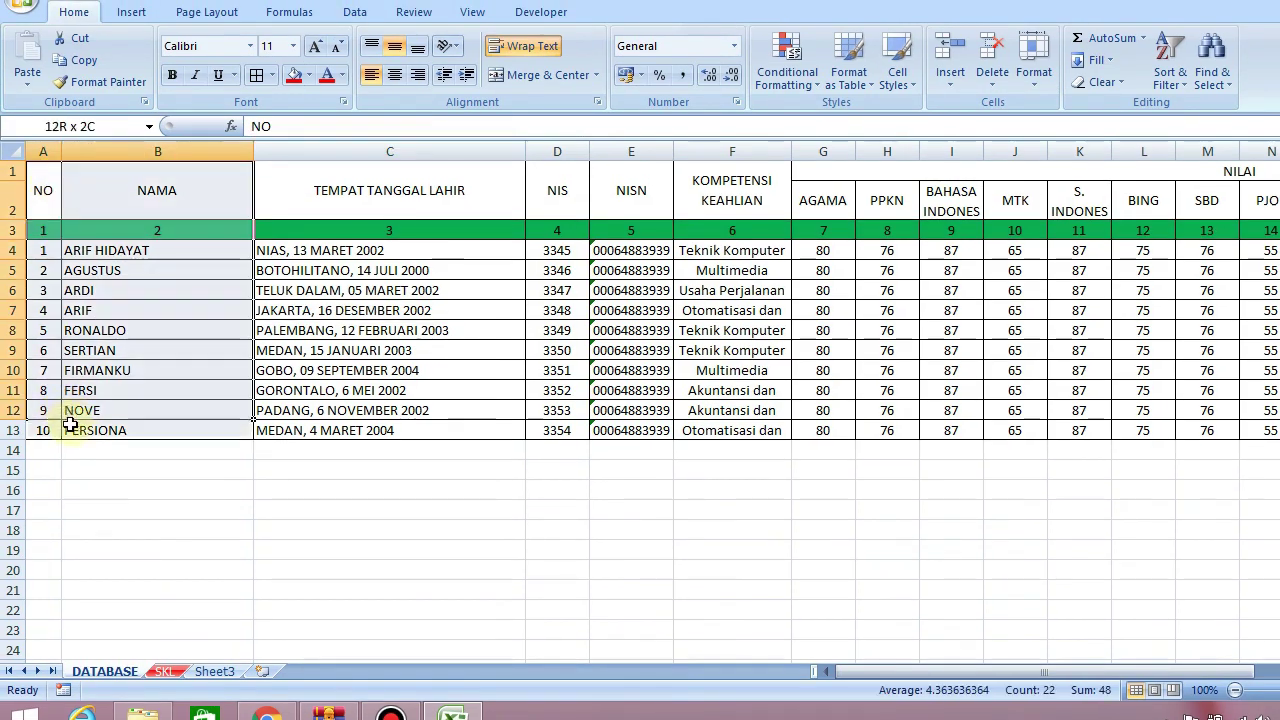
pyautogui.moveTo(70, 424); pyautogui.dragTo(588, 438)
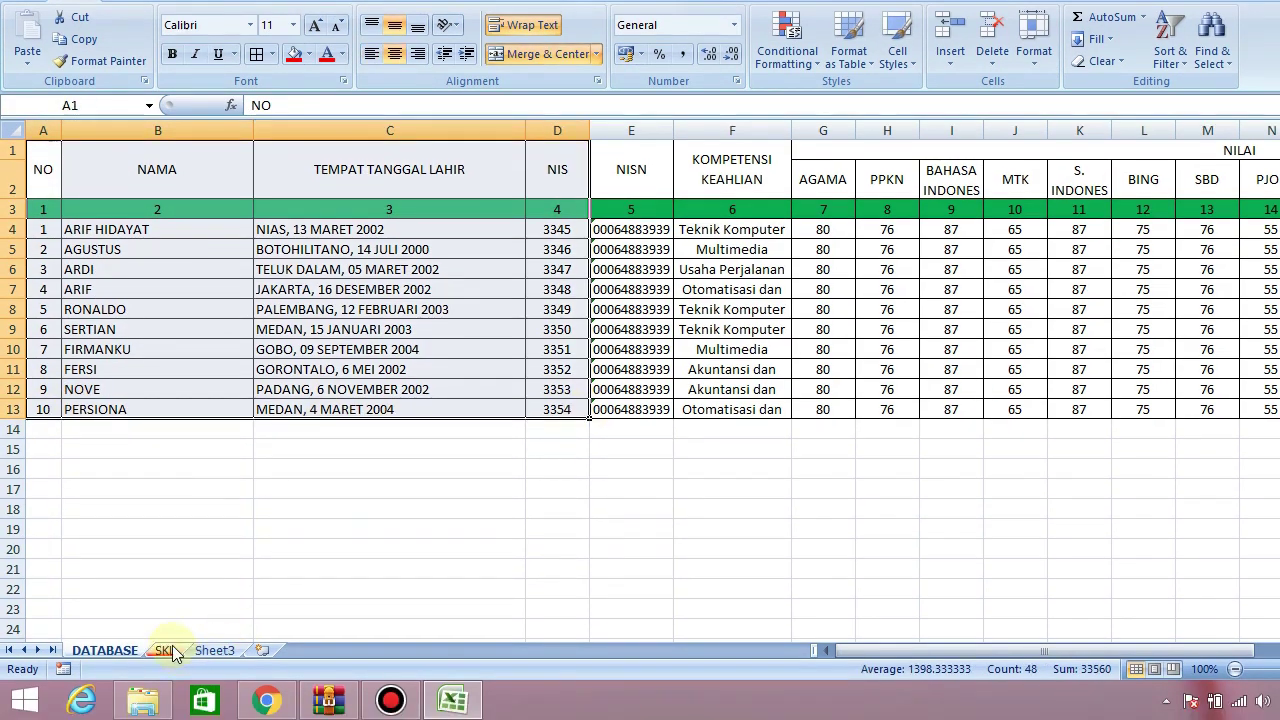
# Advance the SKL certificate's student selector from 1 to 4 to show ARIF's details and grades
pyautogui.click(165, 650)
pyautogui.click(894, 292)
pyautogui.moveTo(1274, 518); pyautogui.dragTo(1275, 342)
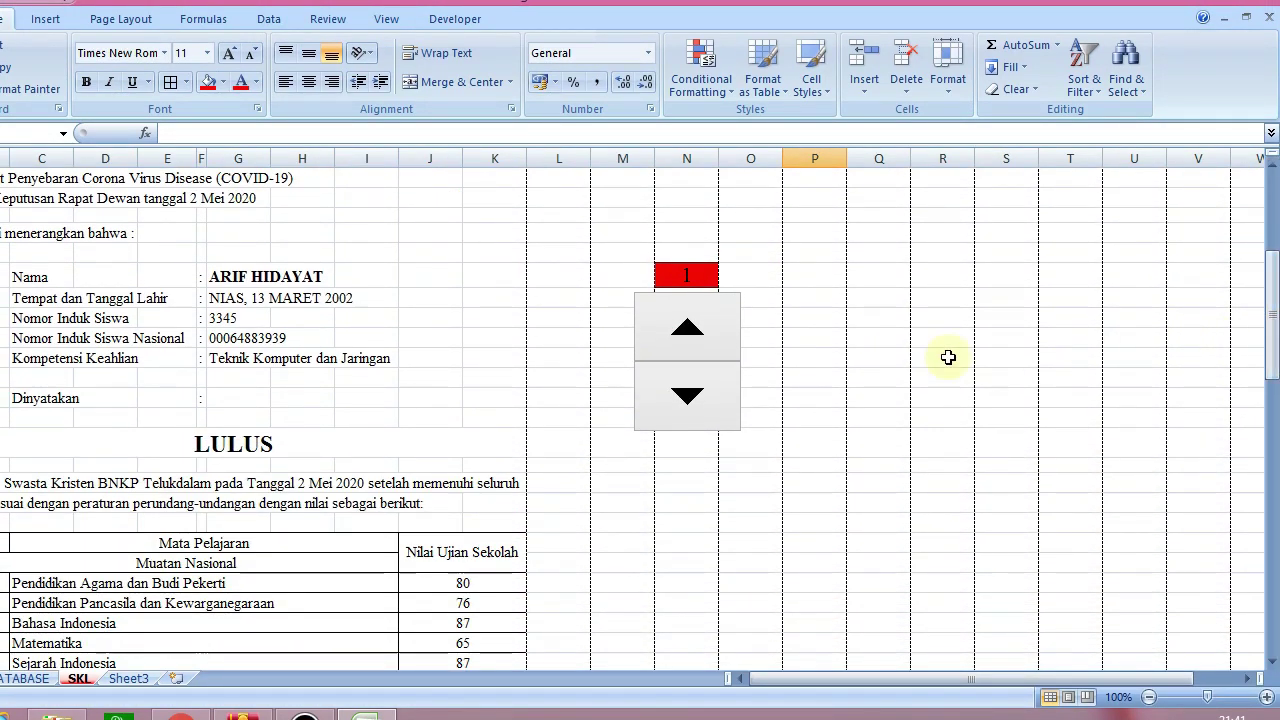
pyautogui.click(678, 320)
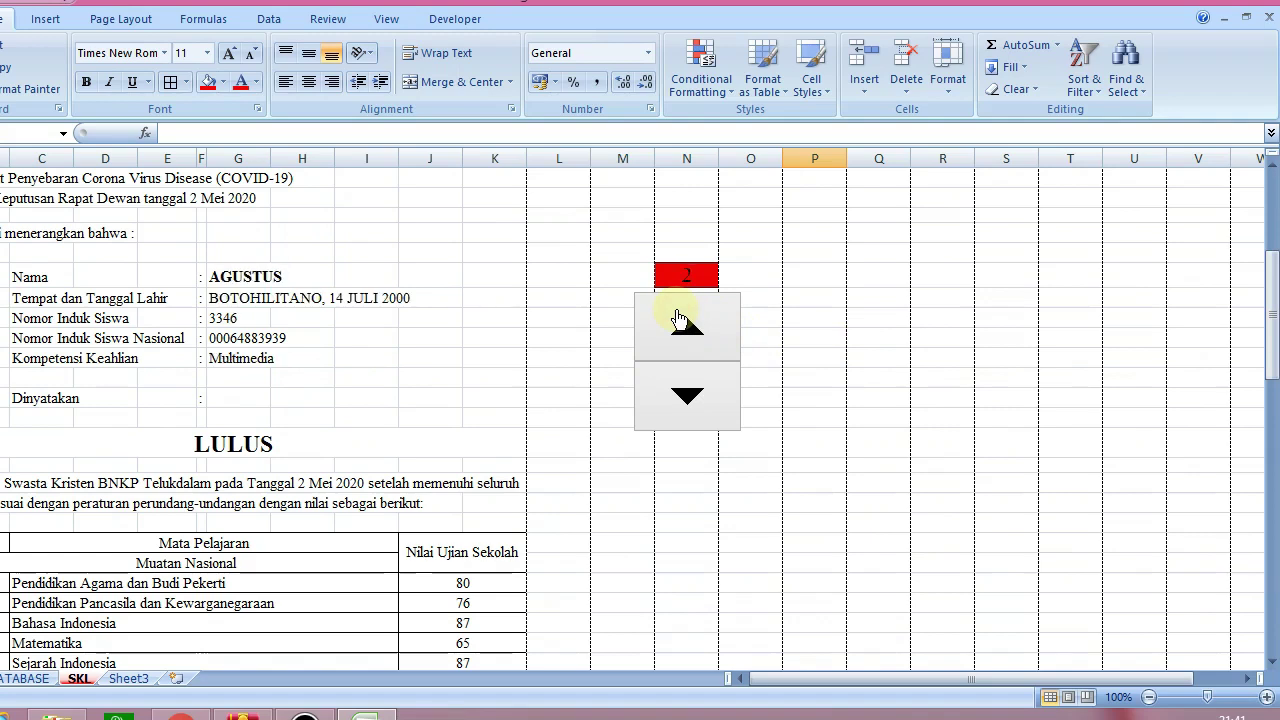
pyautogui.click(678, 318)
pyautogui.click(678, 318)
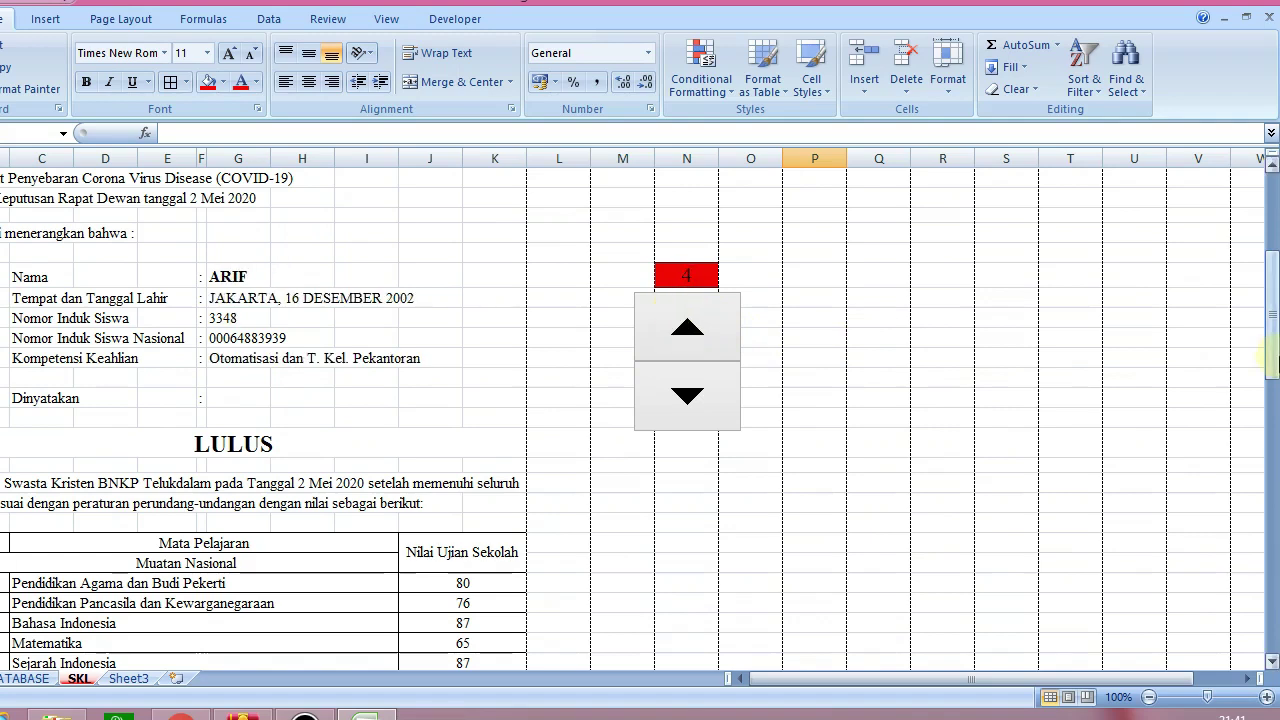
pyautogui.moveTo(1272, 345); pyautogui.dragTo(1275, 468)
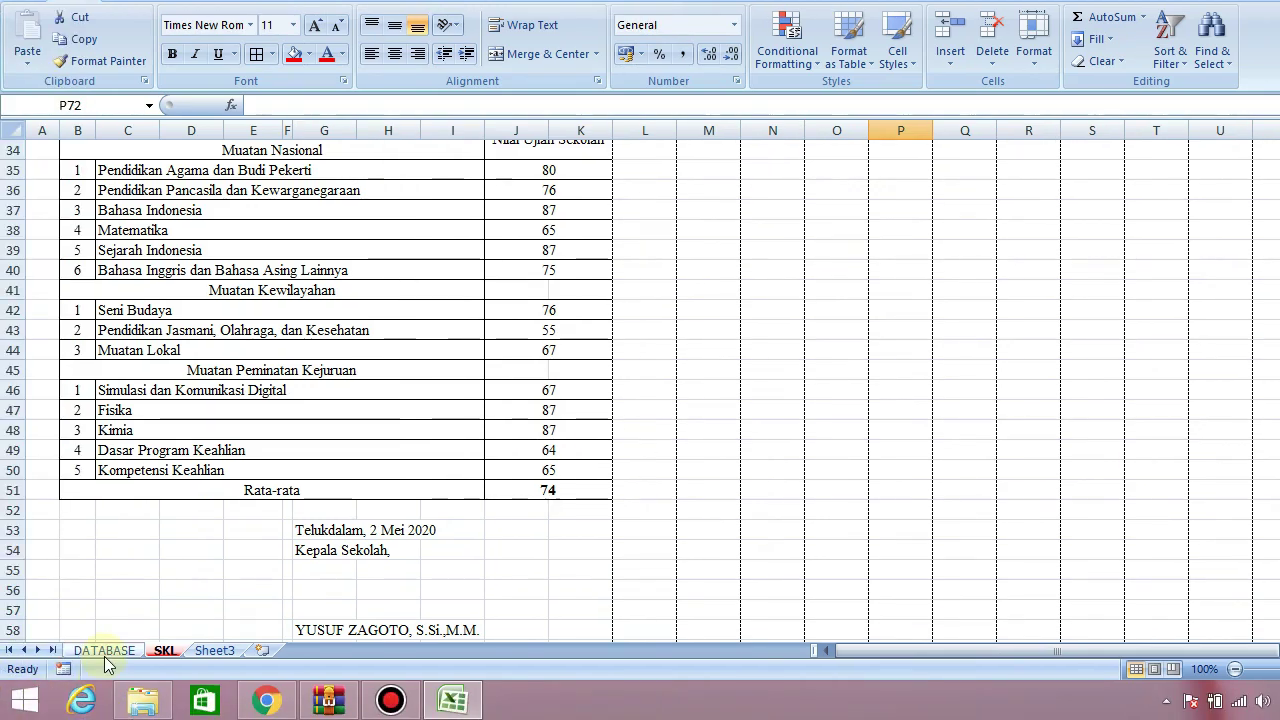
# Change the sixth student's BING grade in DATABASE cell L9 to 100 and fill it red
pyautogui.click(104, 650)
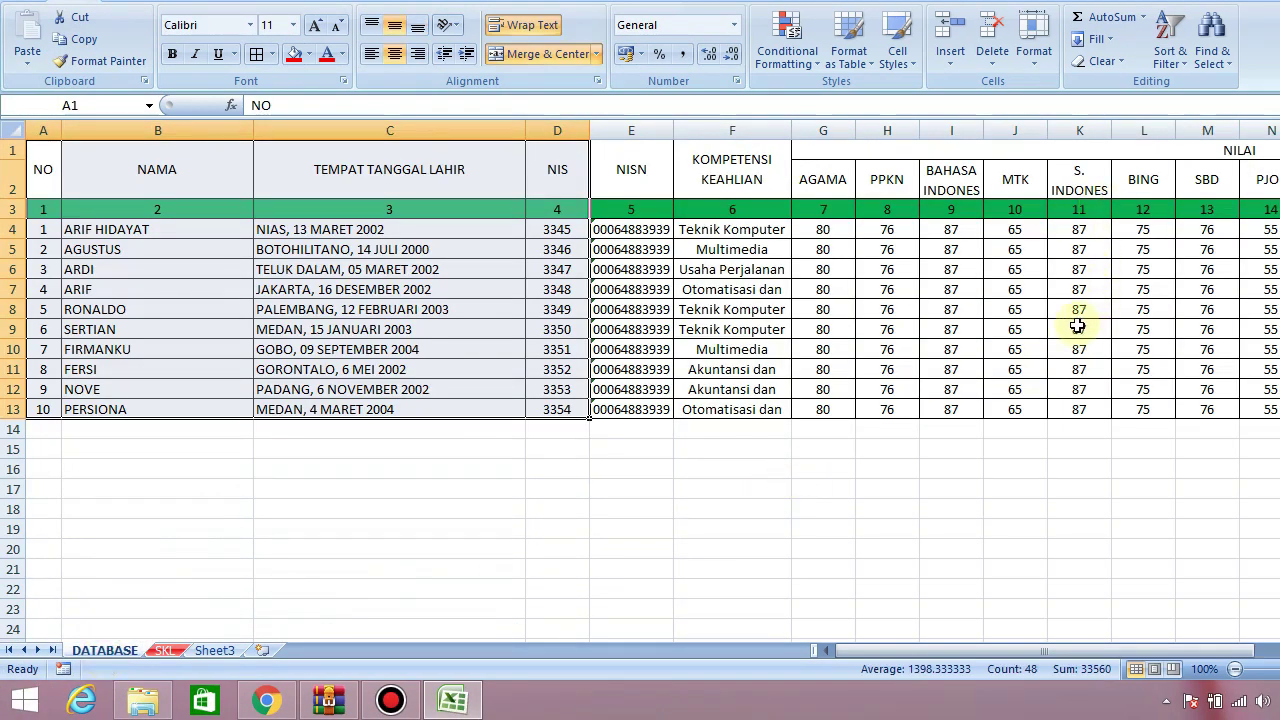
pyautogui.click(1162, 329)
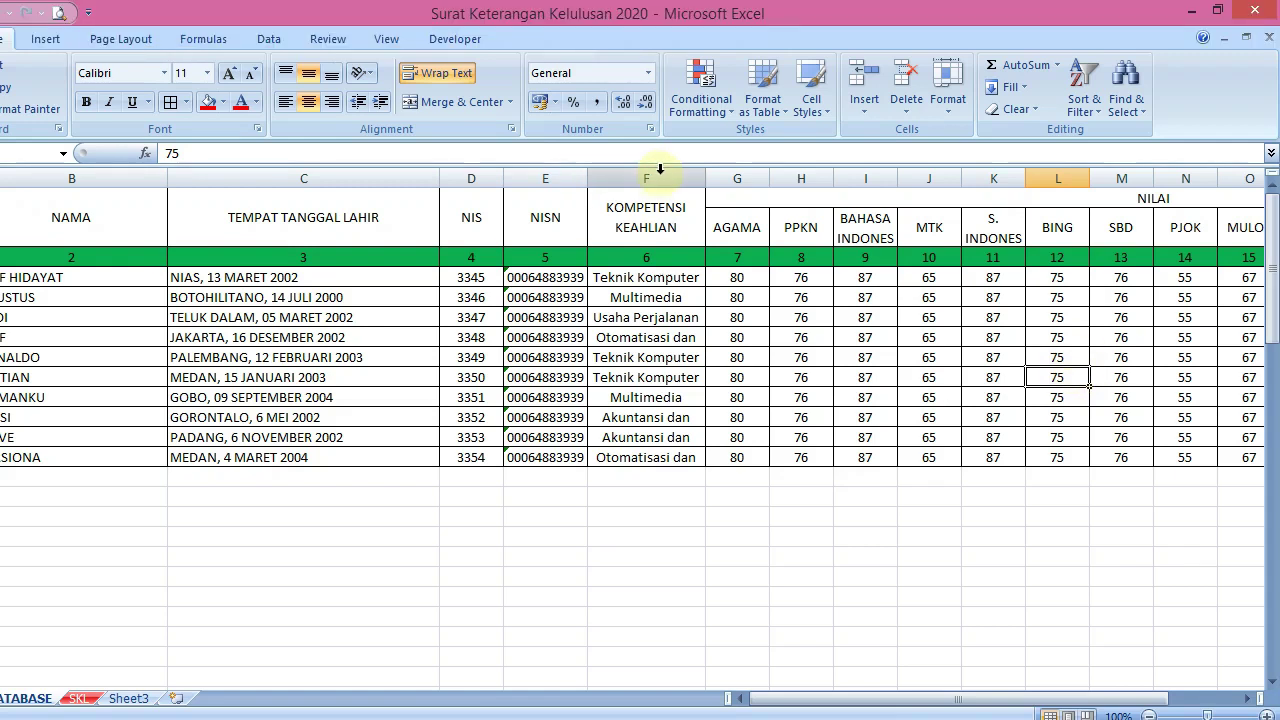
pyautogui.write('100')
pyautogui.press('Return')
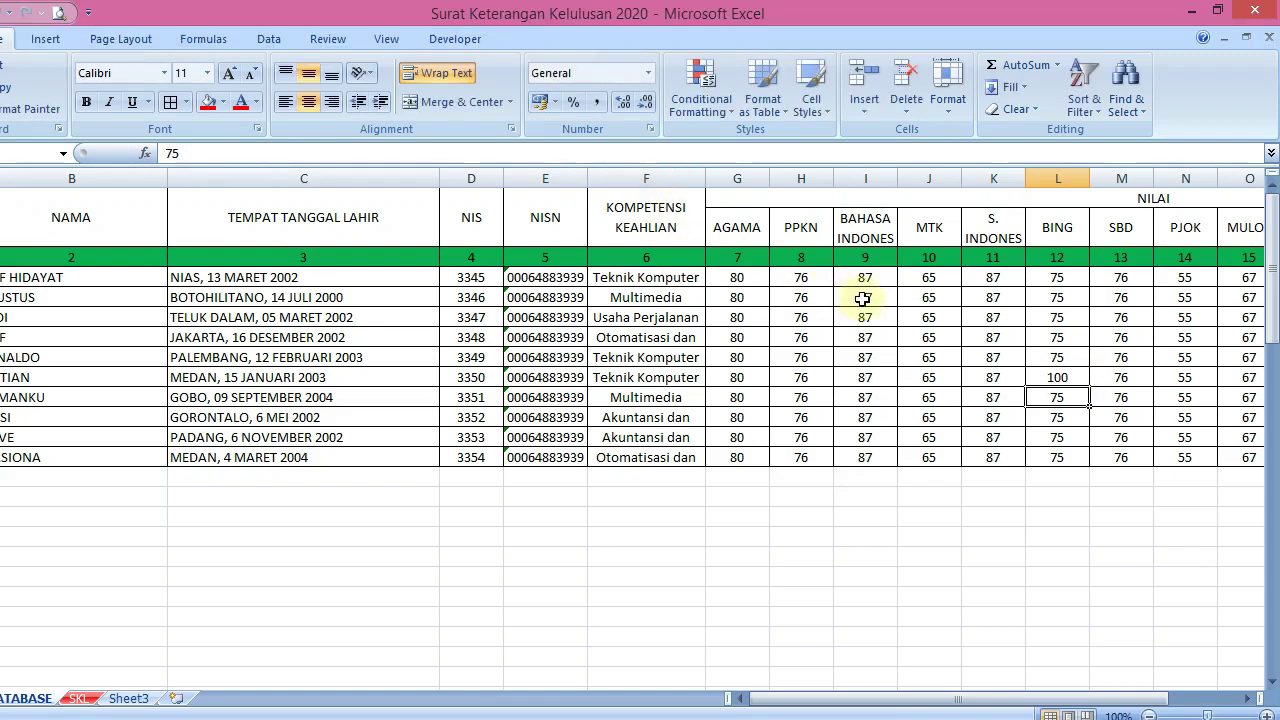
pyautogui.click(1058, 377)
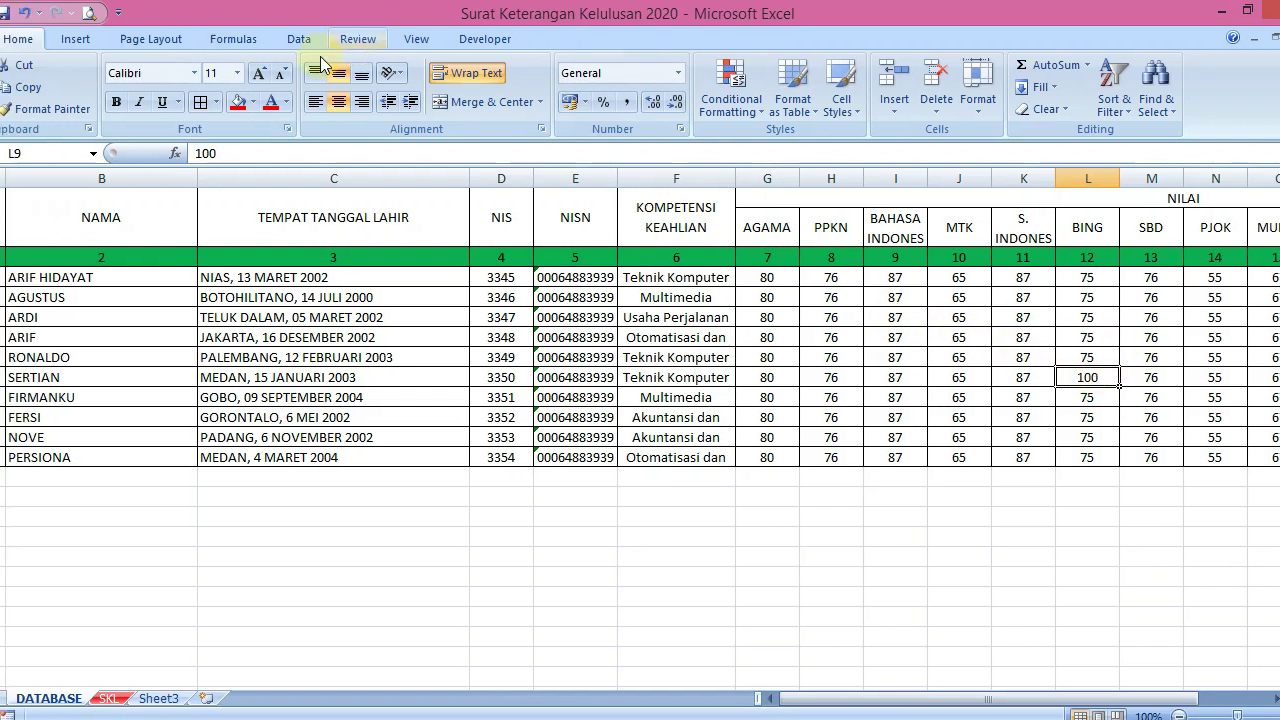
pyautogui.click(238, 102)
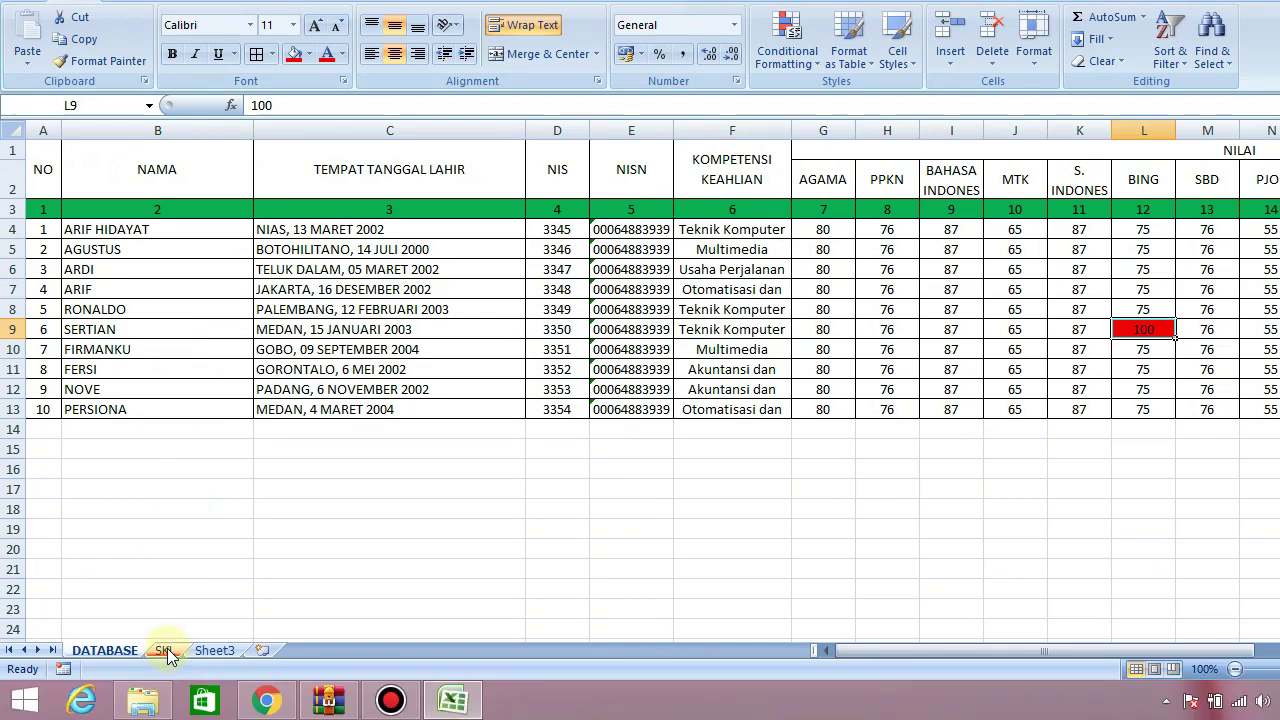
# Set the certificate to student 6, check J40's English-grade lookup of 100, then return to DATABASE
pyautogui.click(165, 651)
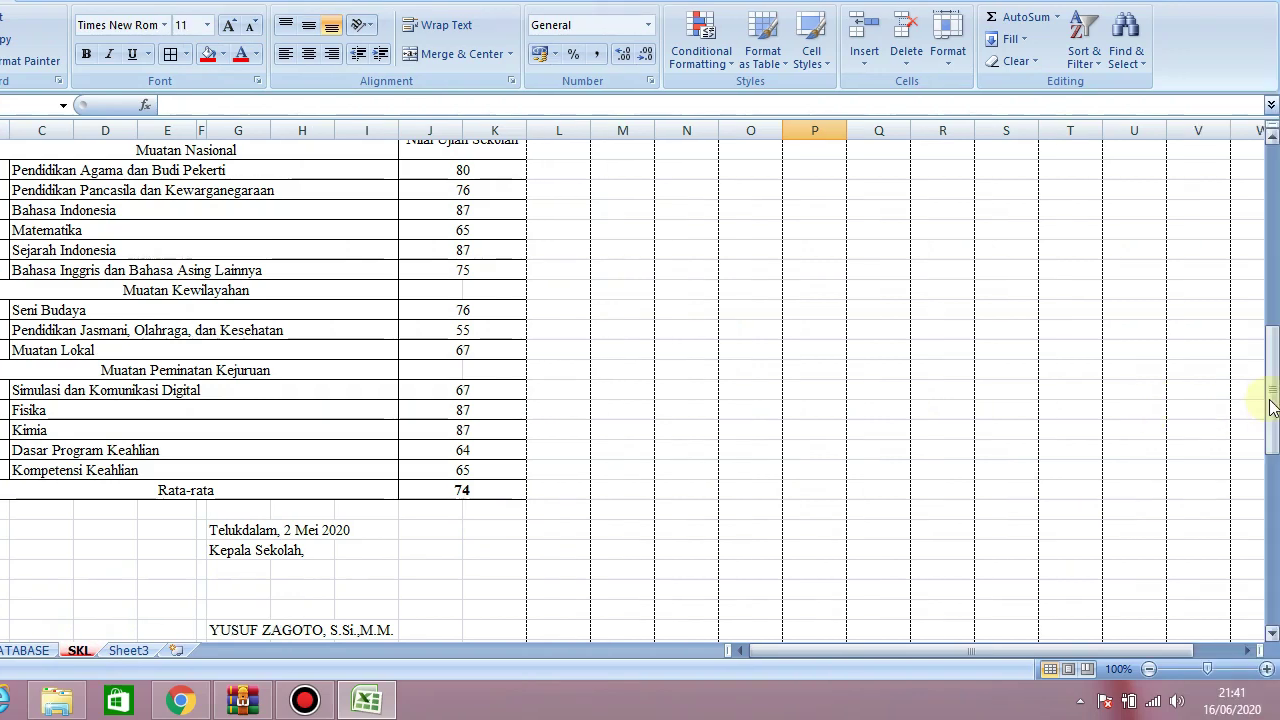
pyautogui.moveTo(1270, 400); pyautogui.dragTo(1270, 240)
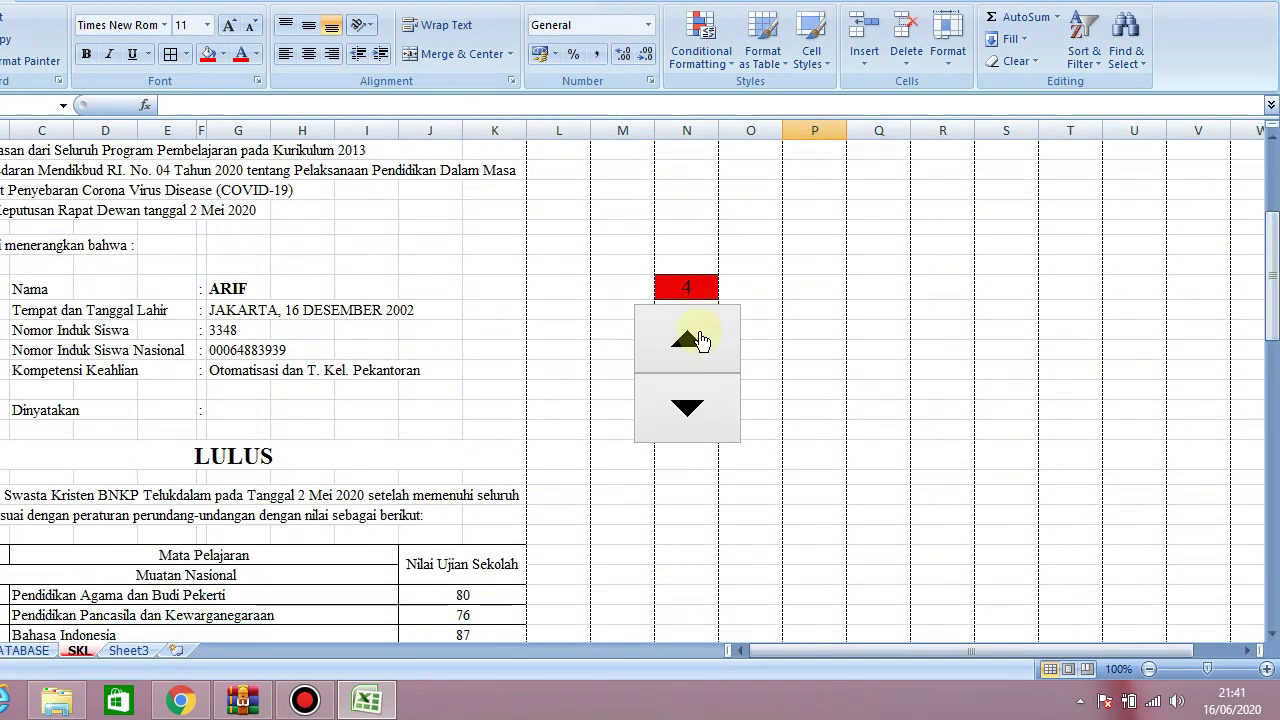
pyautogui.click(700, 341)
pyautogui.click(700, 341)
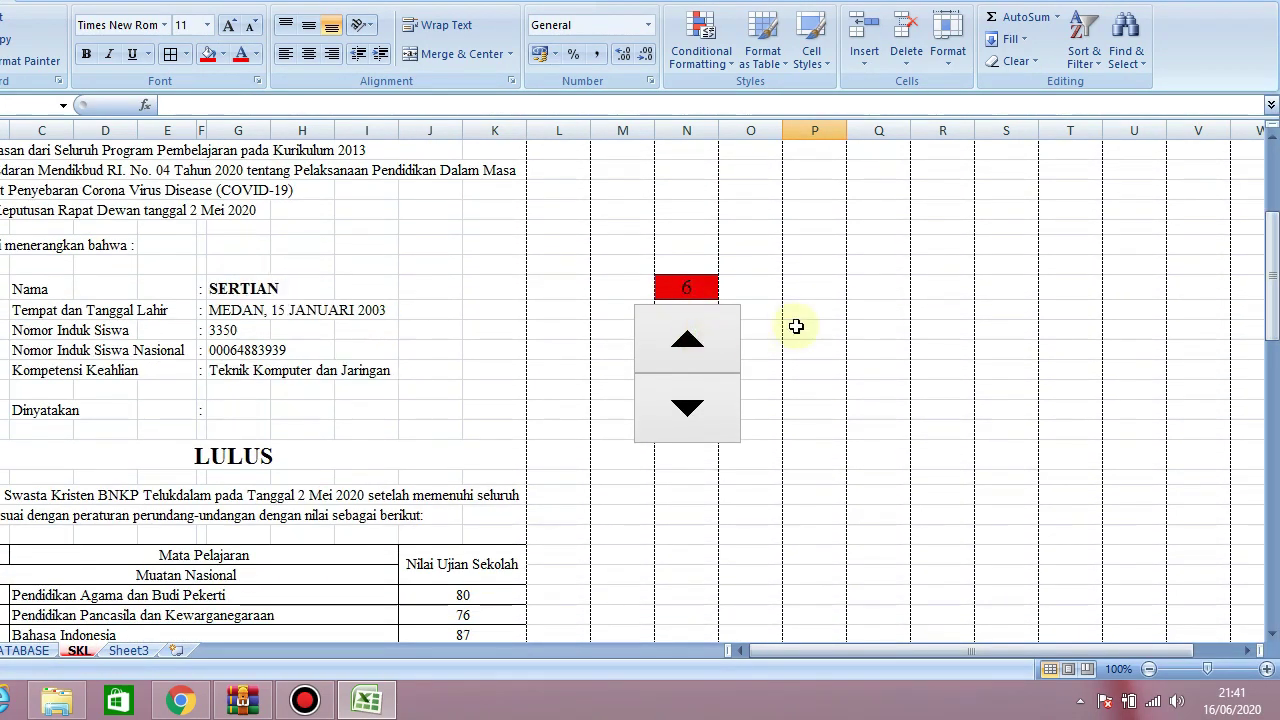
pyautogui.moveTo(1275, 258); pyautogui.dragTo(1275, 272)
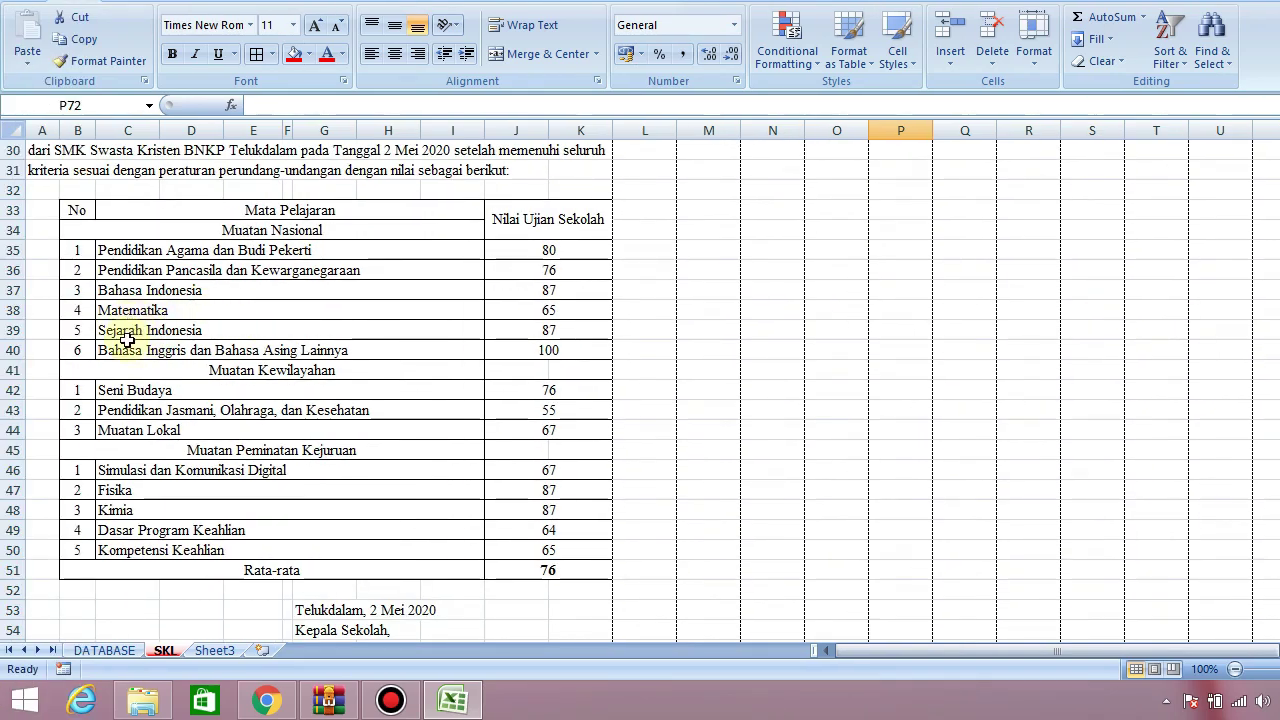
pyautogui.click(554, 348)
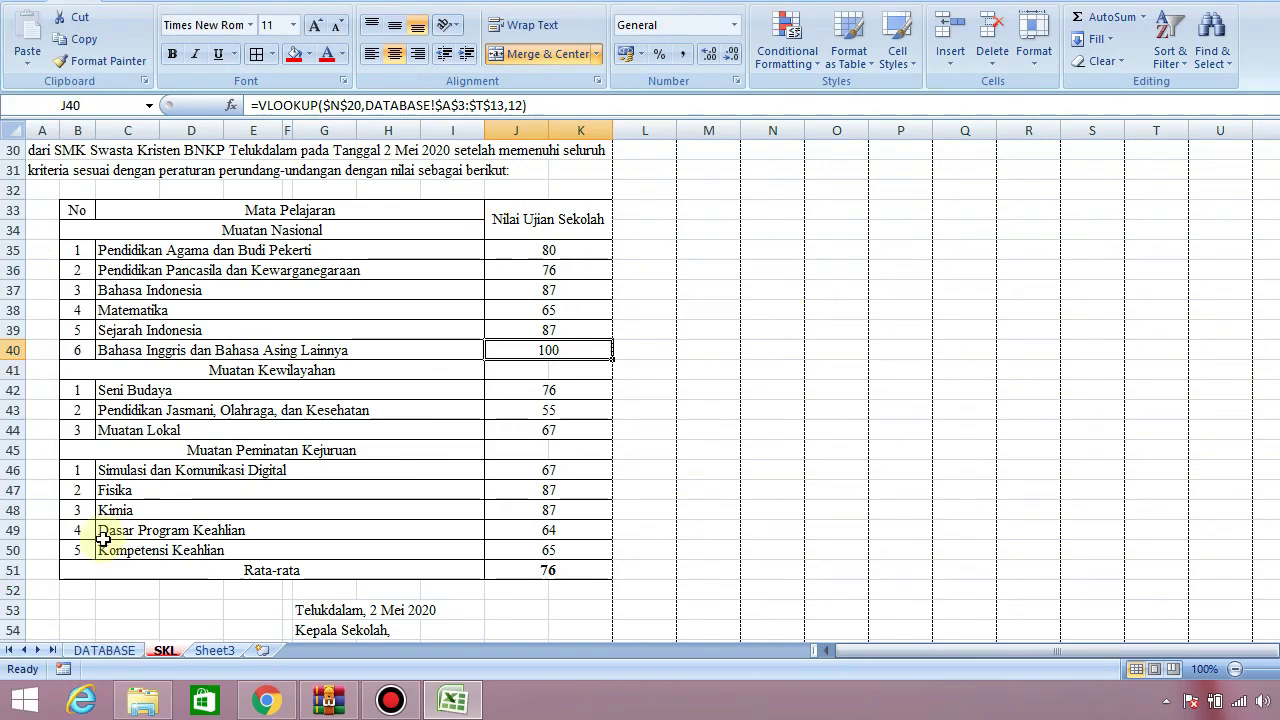
pyautogui.click(104, 651)
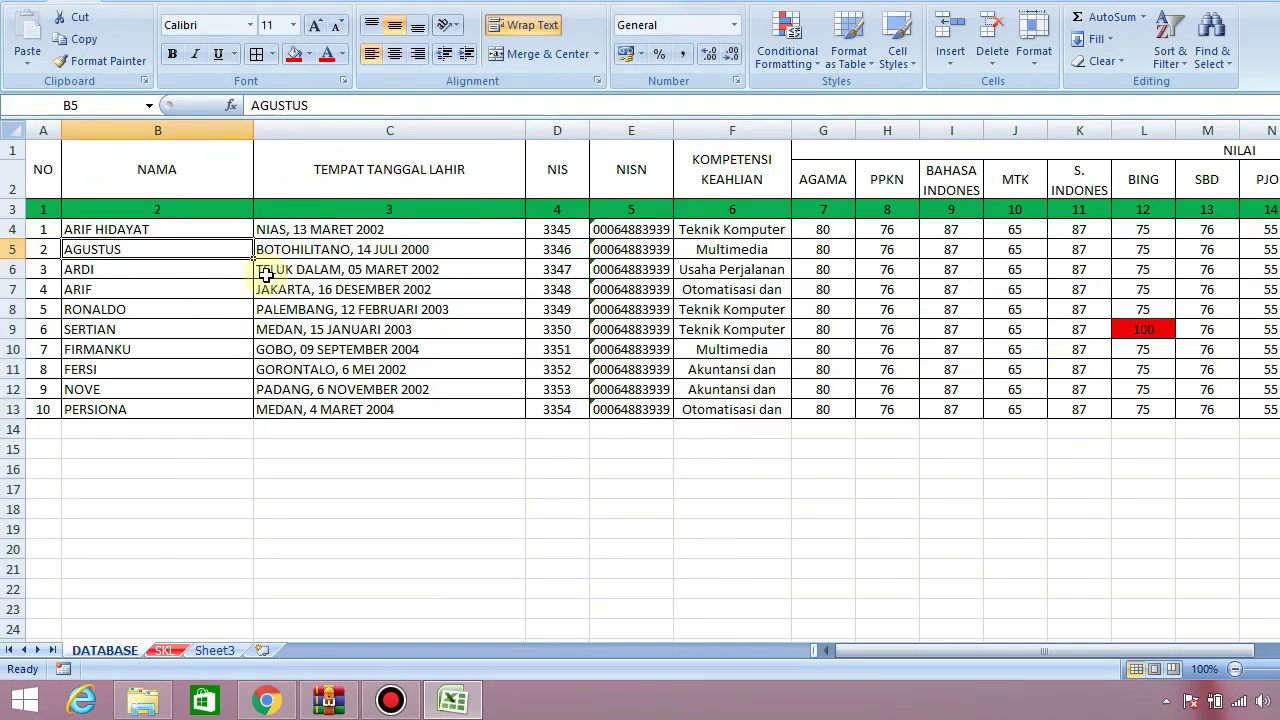
# Replace the ninth student's name in B12 with the new student's full name
pyautogui.press('Up')
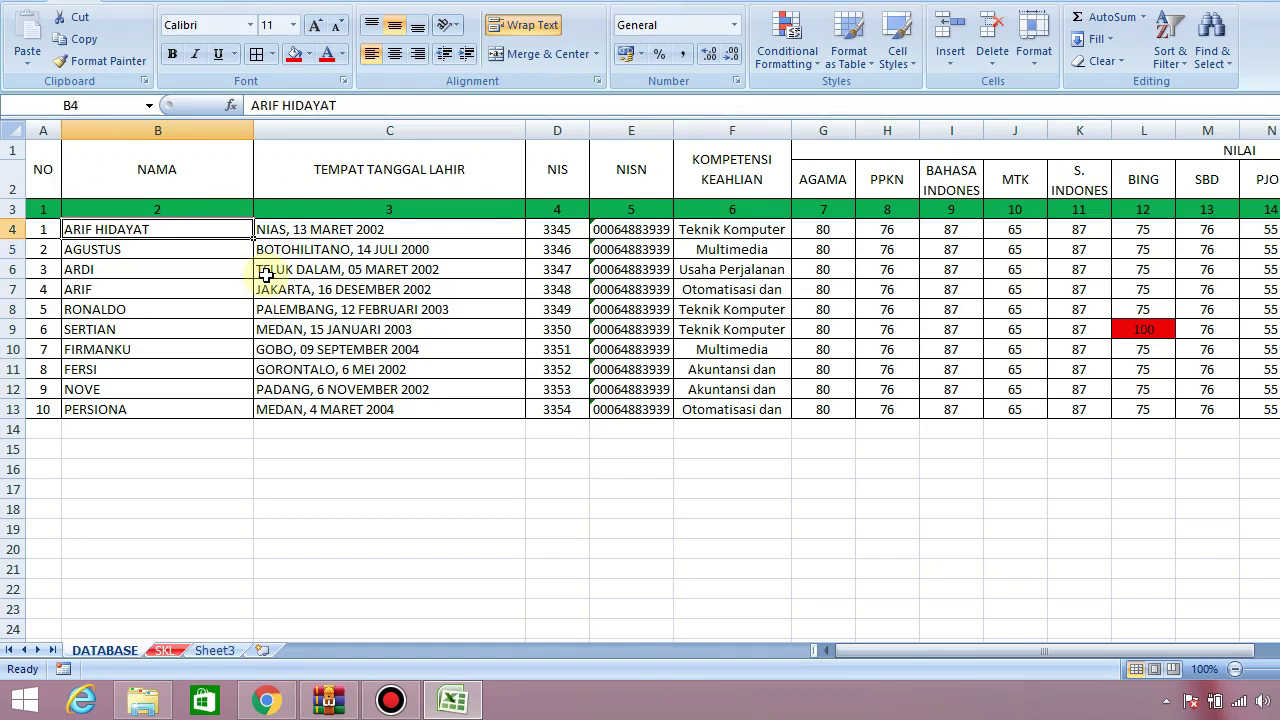
pyautogui.press('Down')
pyautogui.press('Down')
pyautogui.press('Down')
pyautogui.press('Down')
pyautogui.press('Down')
pyautogui.press('Down')
pyautogui.press('Down')
pyautogui.press('Down')
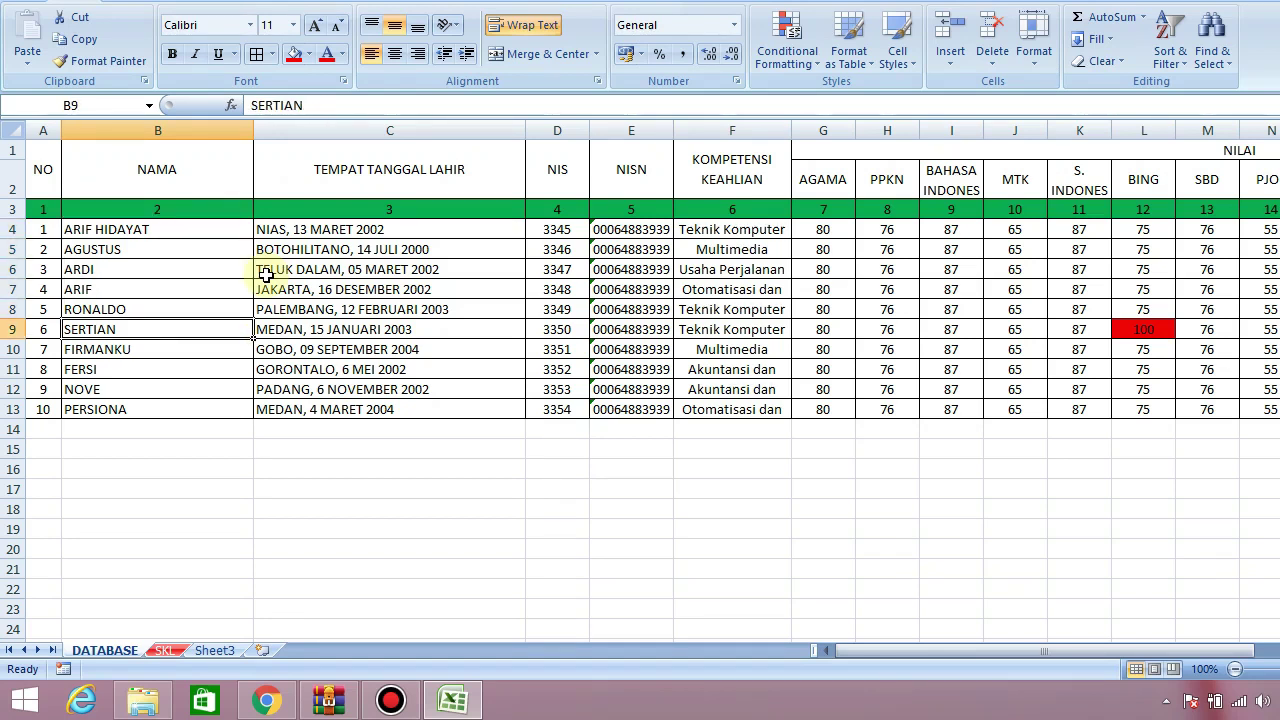
pyautogui.press('BackSpace')
pyautogui.press('BackSpace')
pyautogui.press('BackSpace')
pyautogui.press('BackSpace')
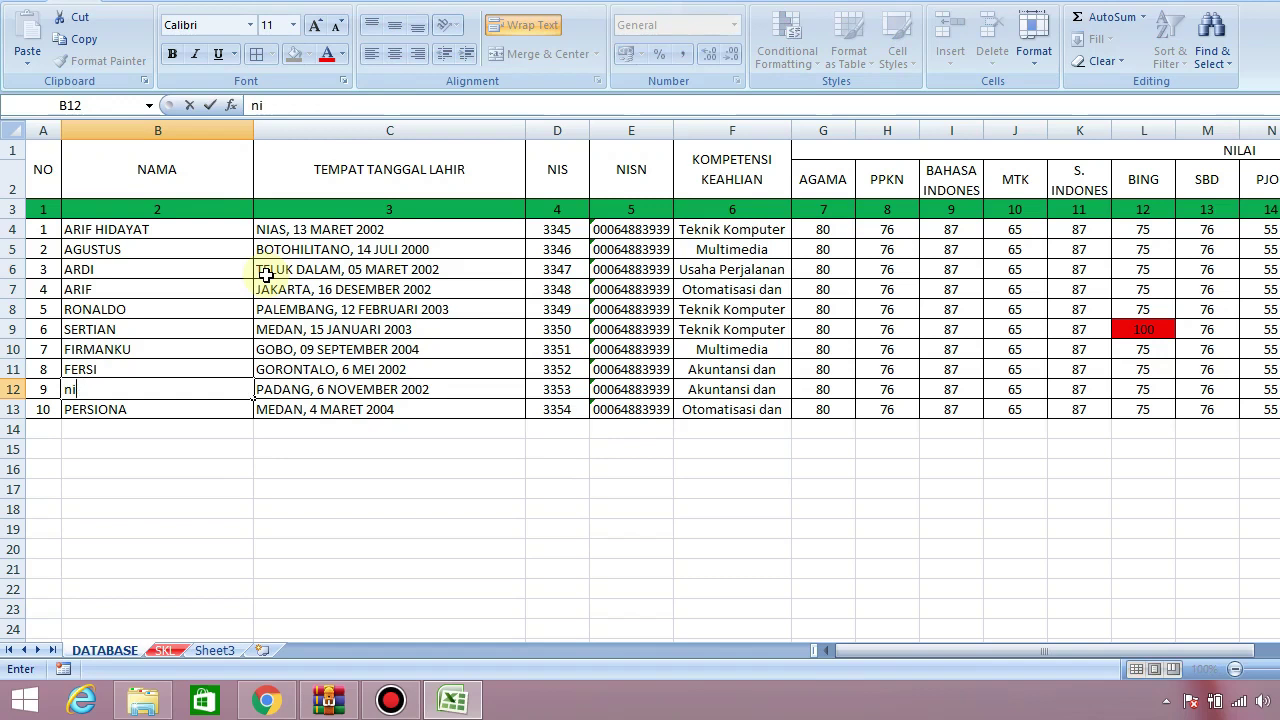
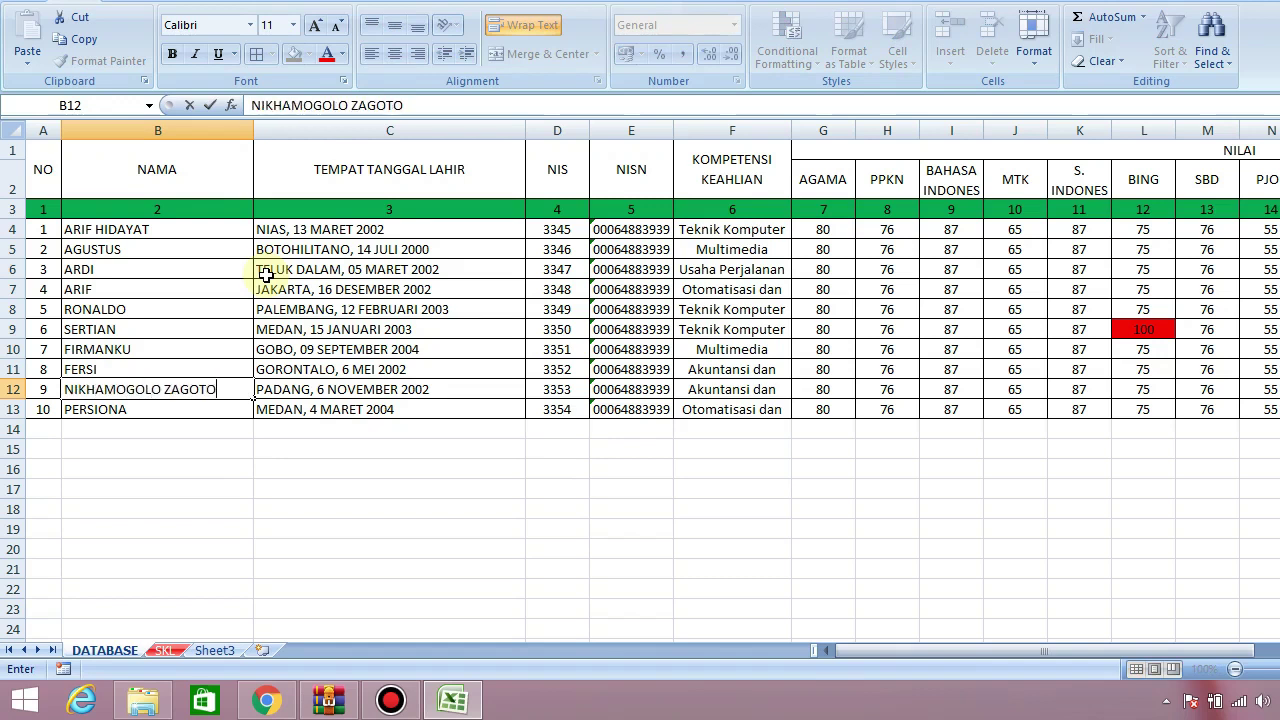
pyautogui.press('Return')
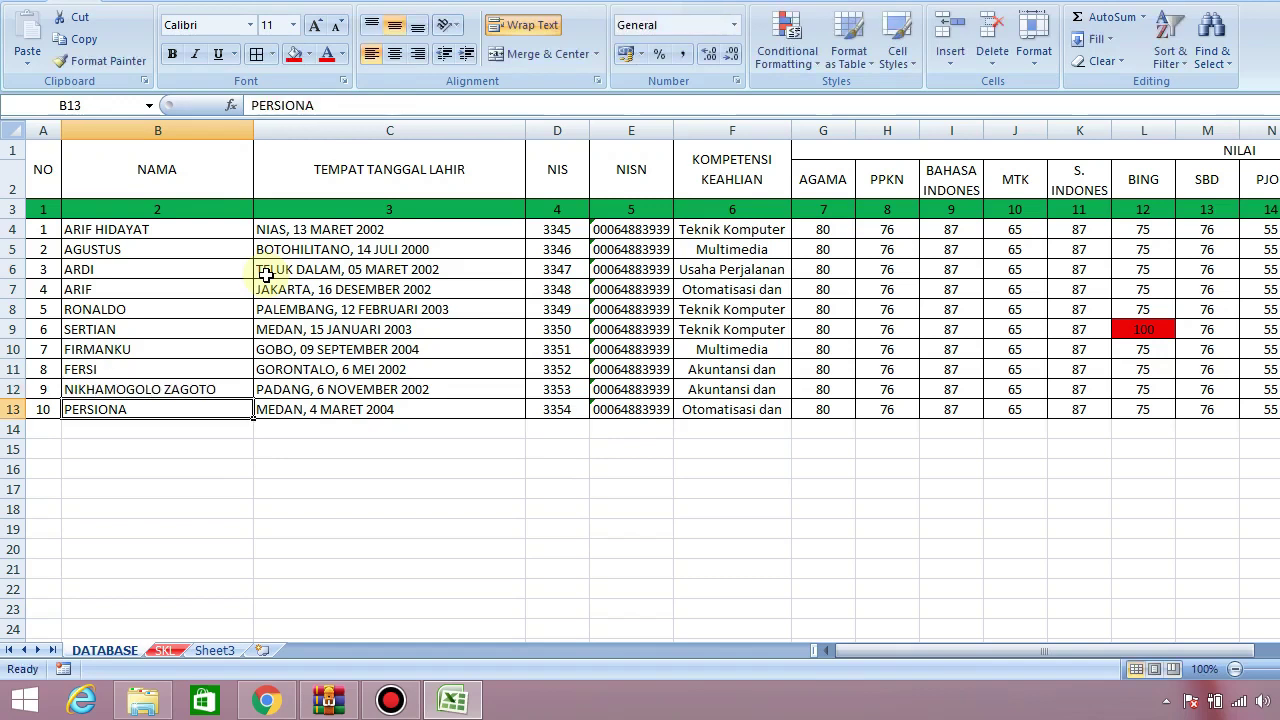
pyautogui.press('Up')
pyautogui.press('Right')
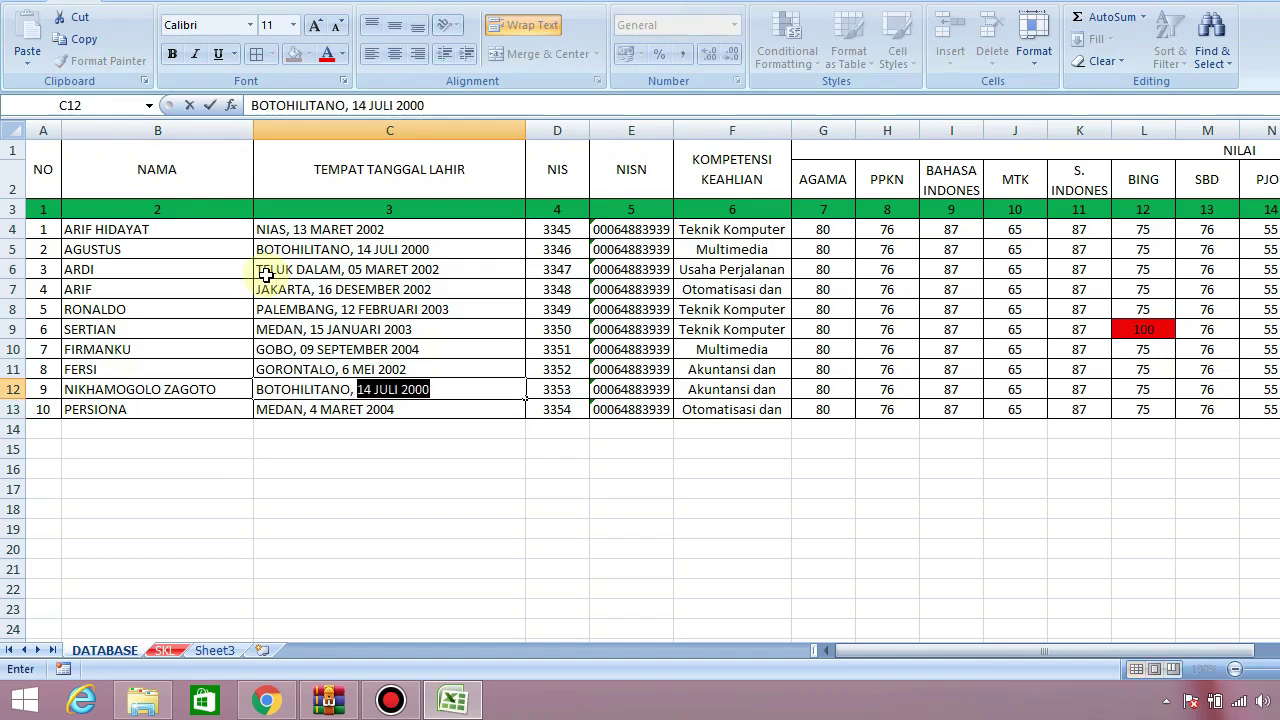
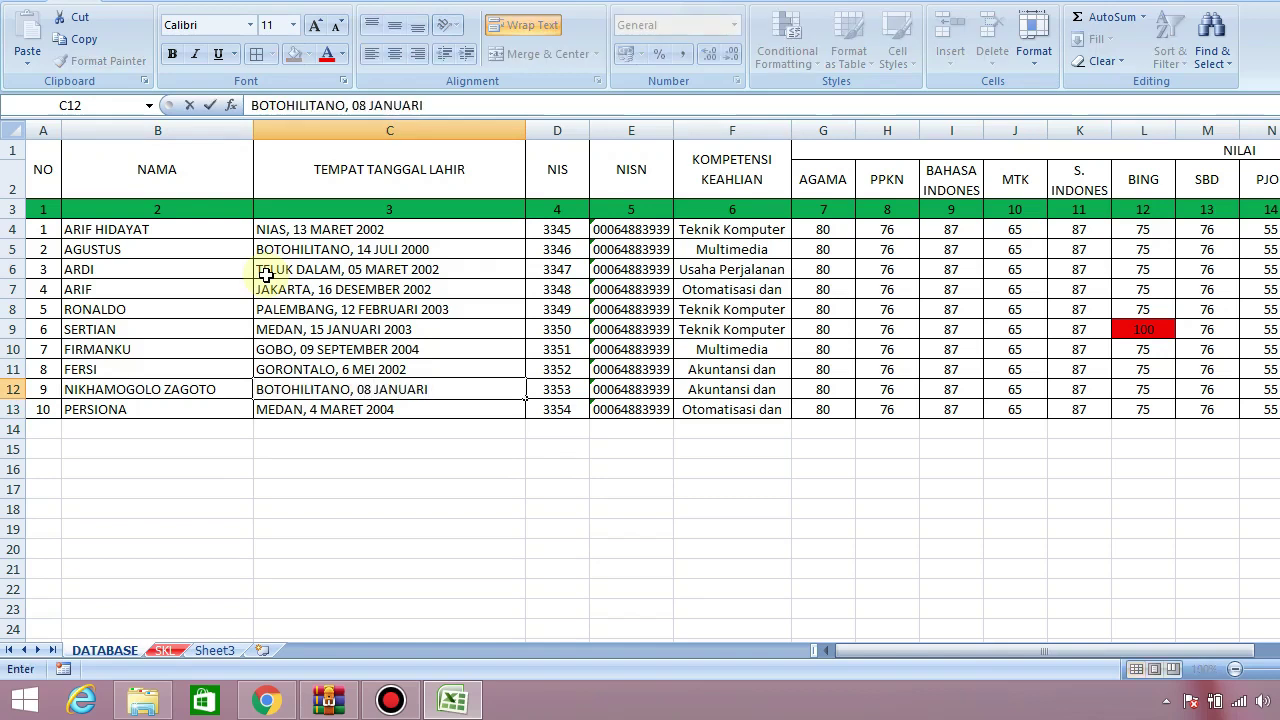
pyautogui.press('Return')
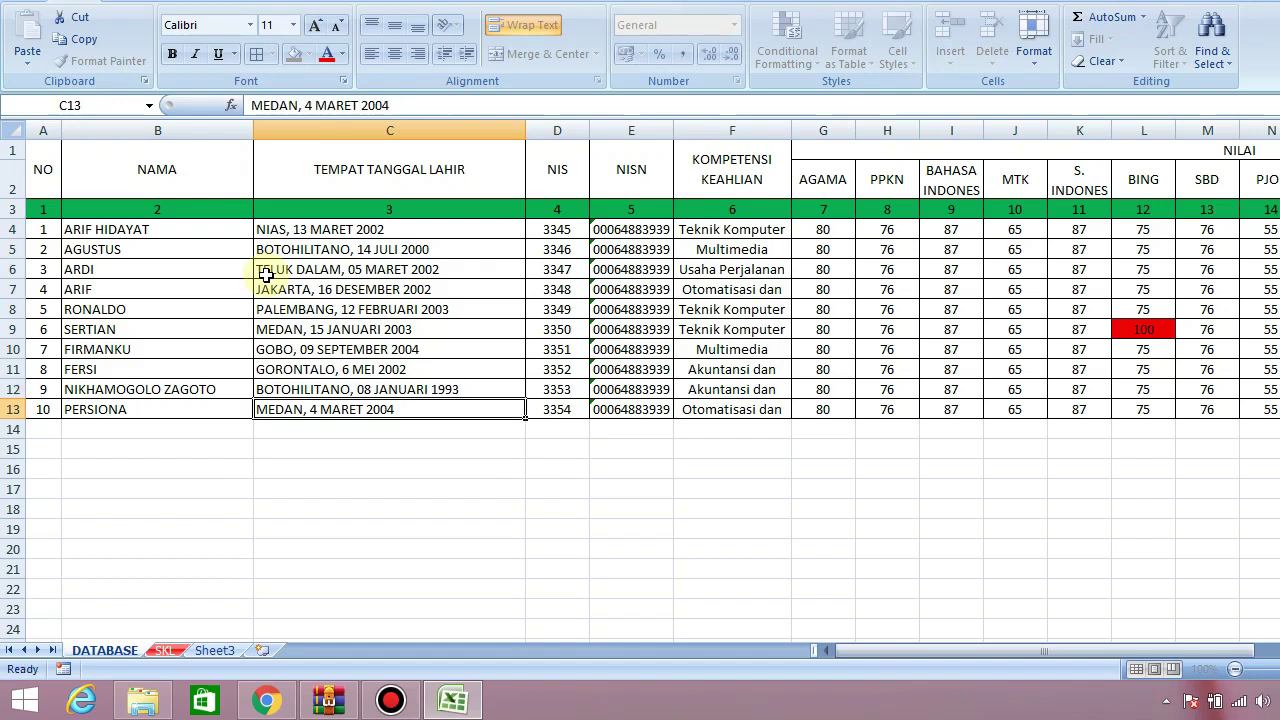
pyautogui.click(314, 389)
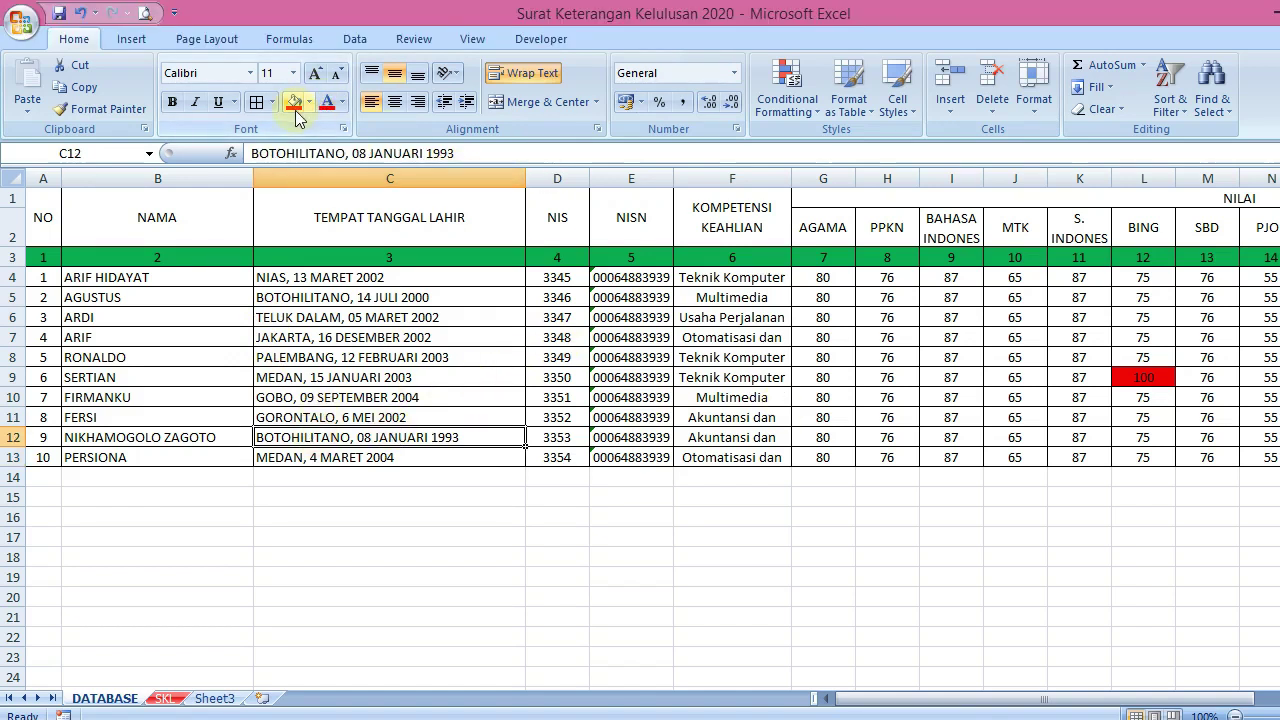
pyautogui.click(294, 54)
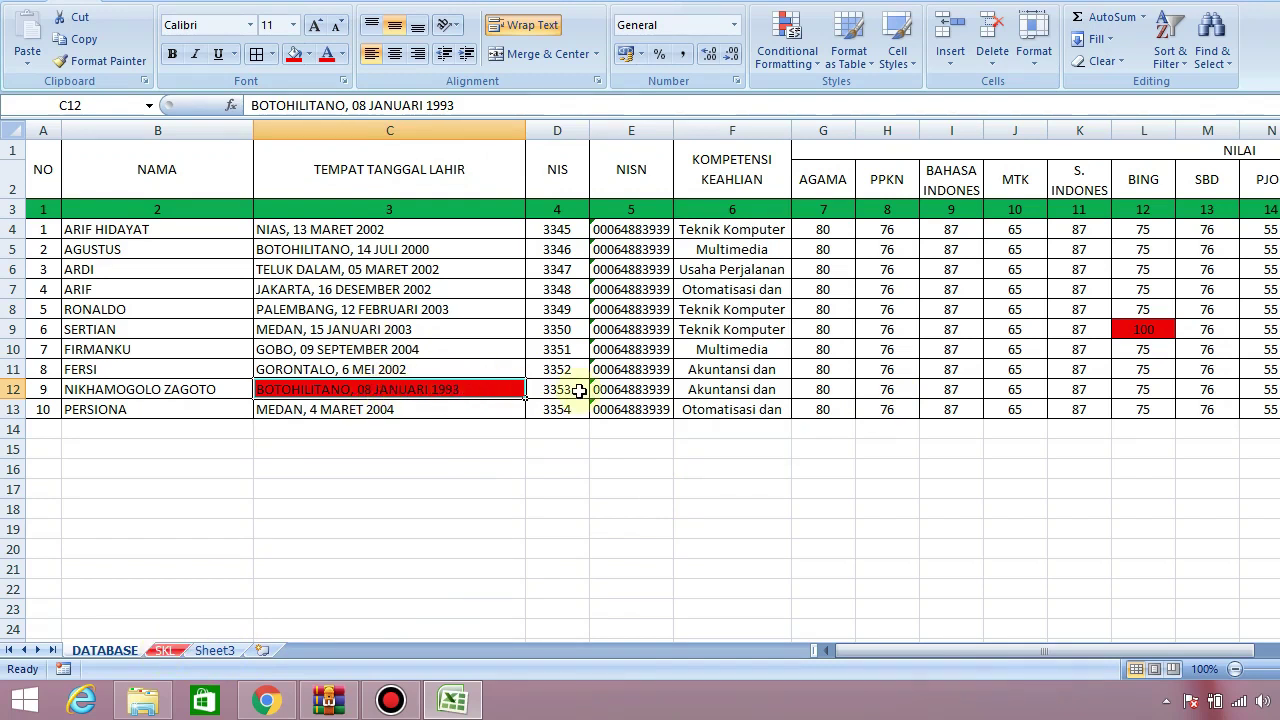
pyautogui.press('F2')
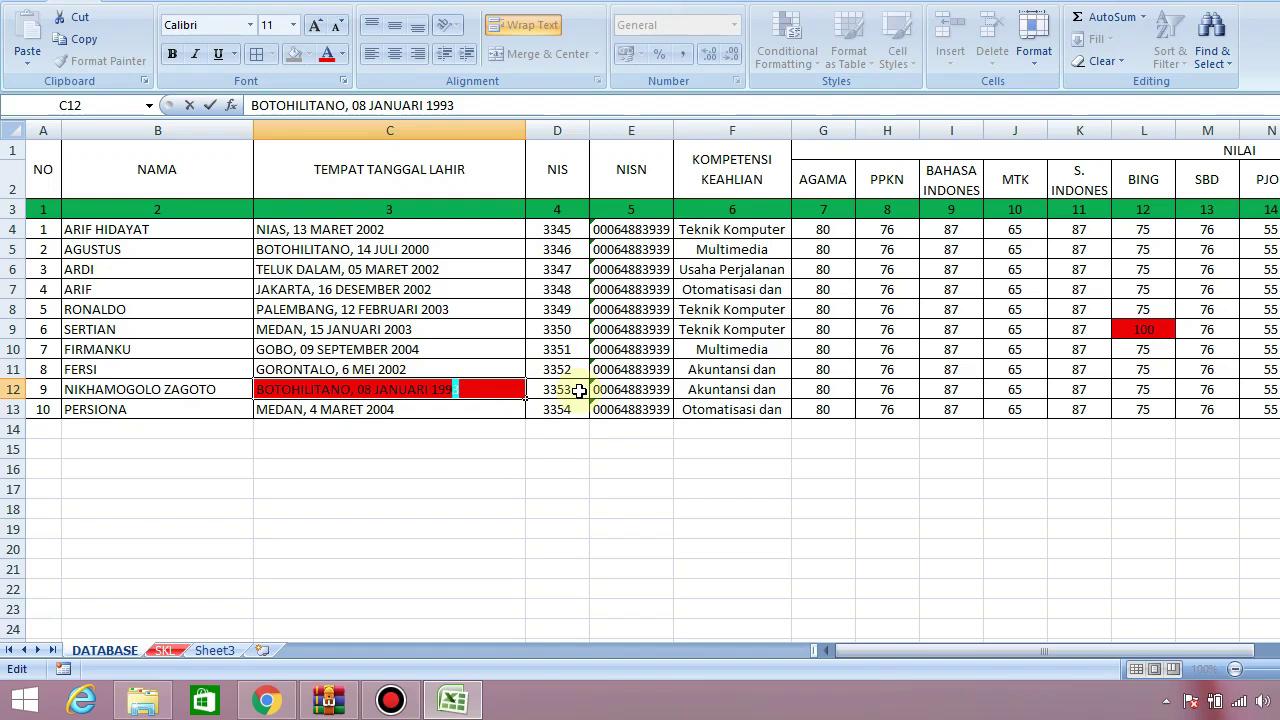
pyautogui.press('Return')
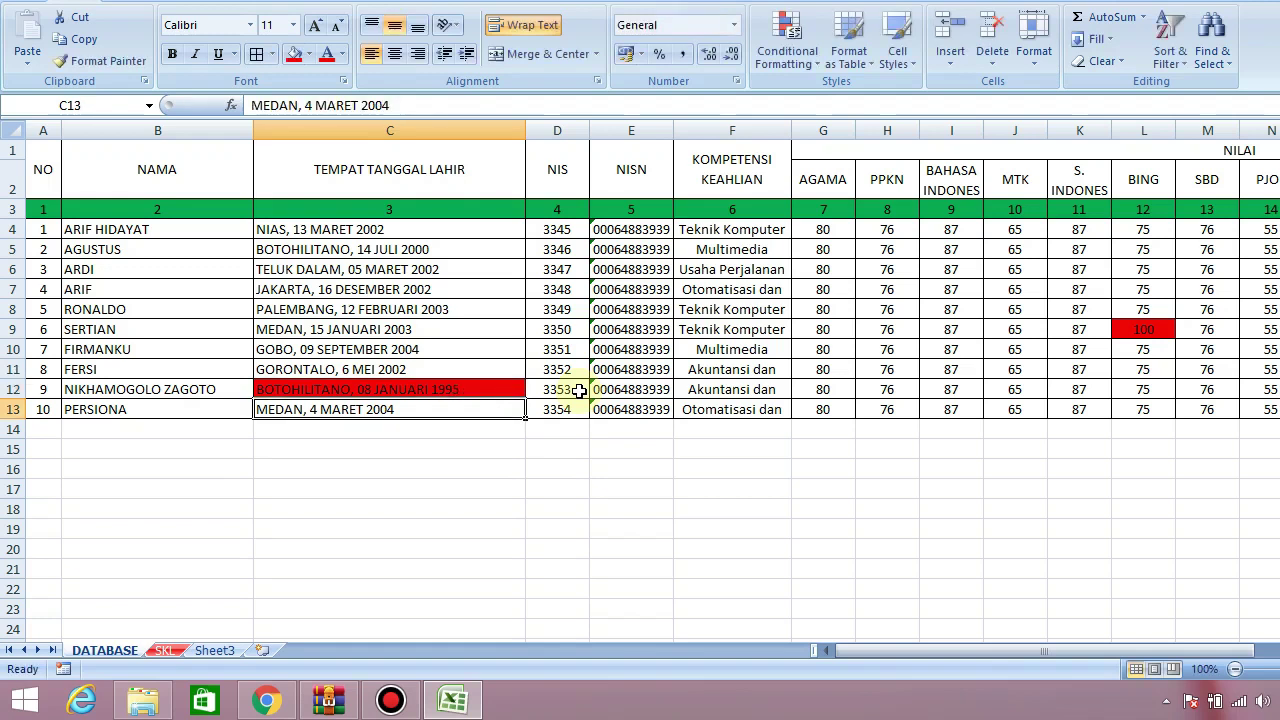
# Move the certificate selector to student 9 to verify the 1995 birth entry, then return to DATABASE
pyautogui.click(160, 651)
pyautogui.moveTo(1268, 366); pyautogui.dragTo(1268, 232)
pyautogui.click(698, 486)
pyautogui.click(698, 486)
pyautogui.click(698, 486)
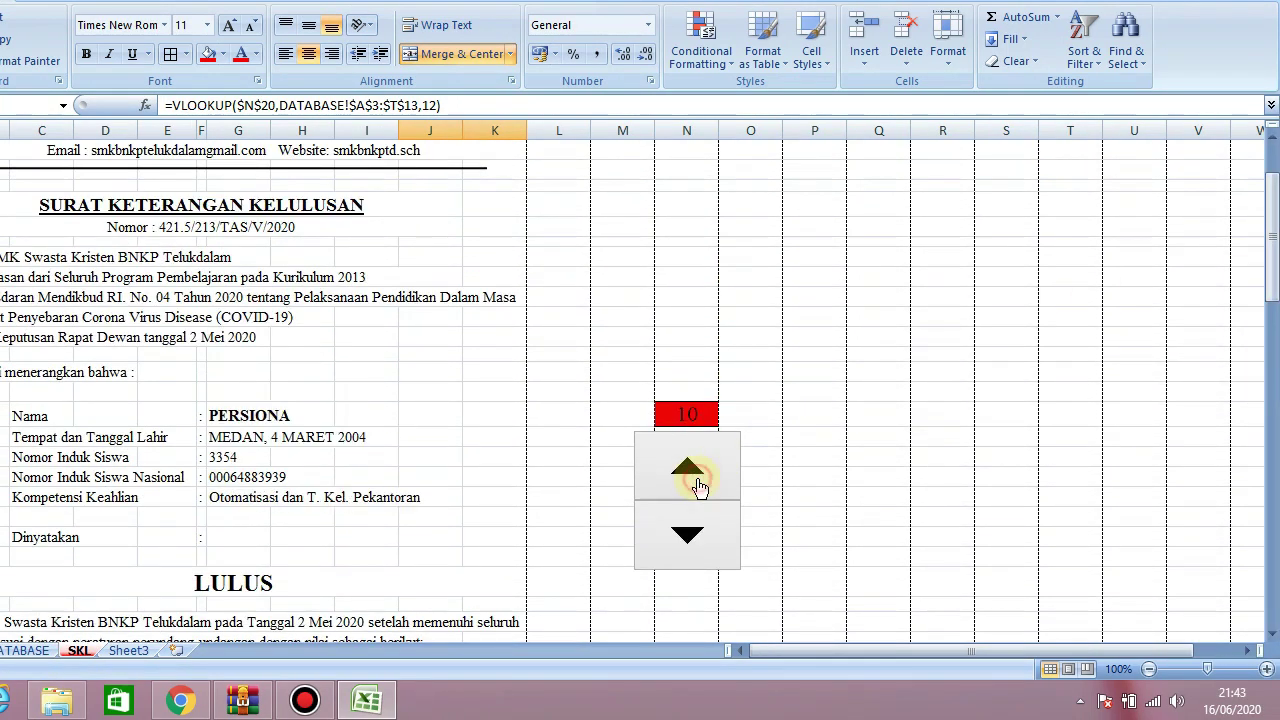
pyautogui.click(692, 526)
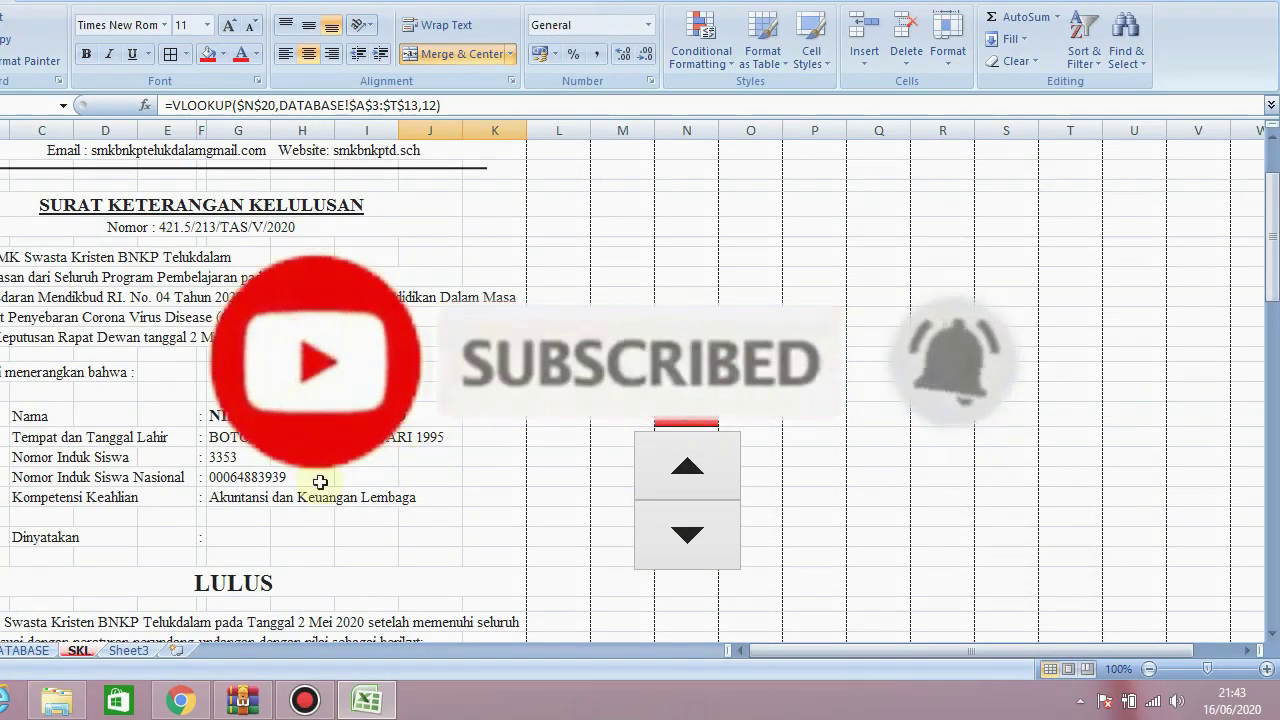
pyautogui.click(20, 650)
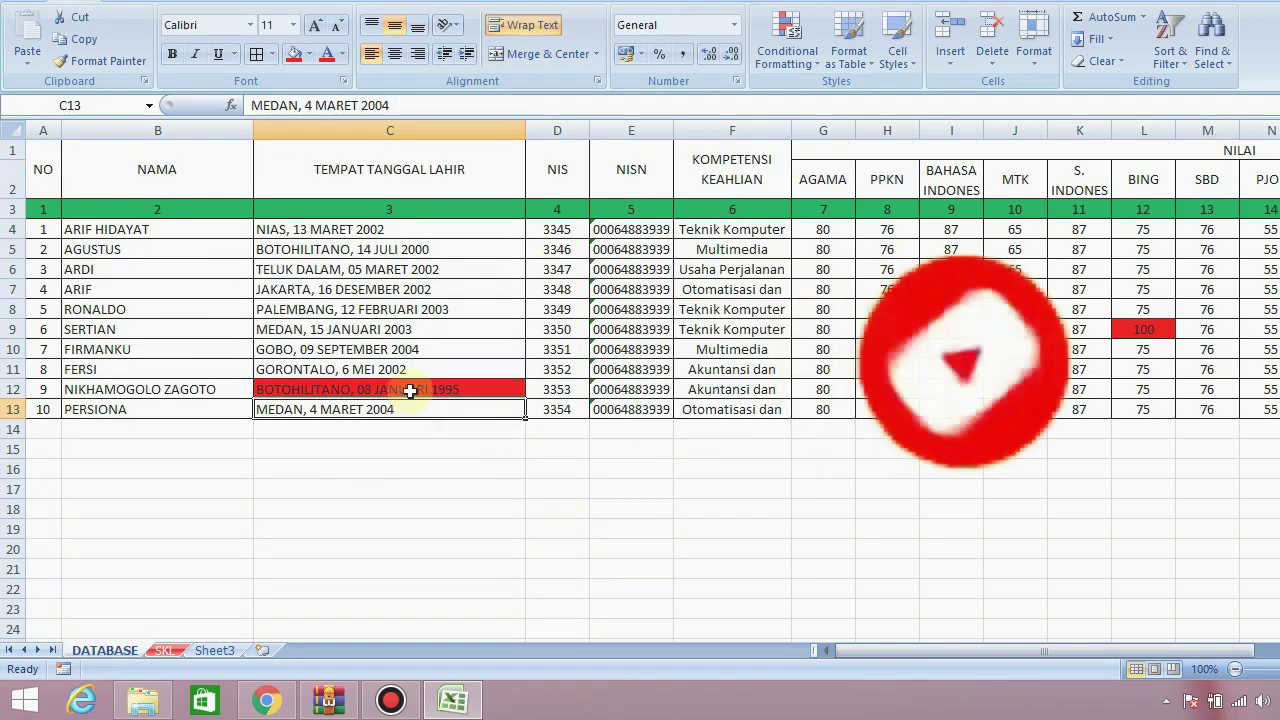
# Replace student 9's name in B12 with the new student's full name
pyautogui.click(414, 389)
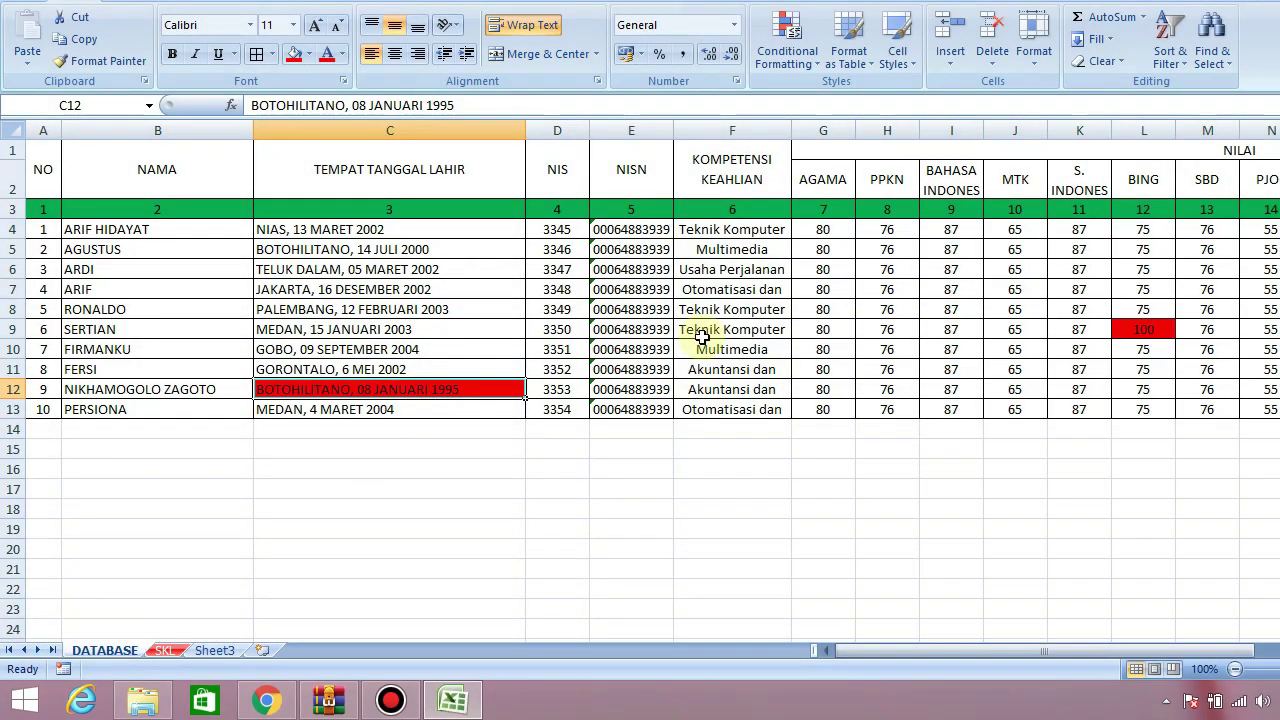
pyautogui.press('Left')
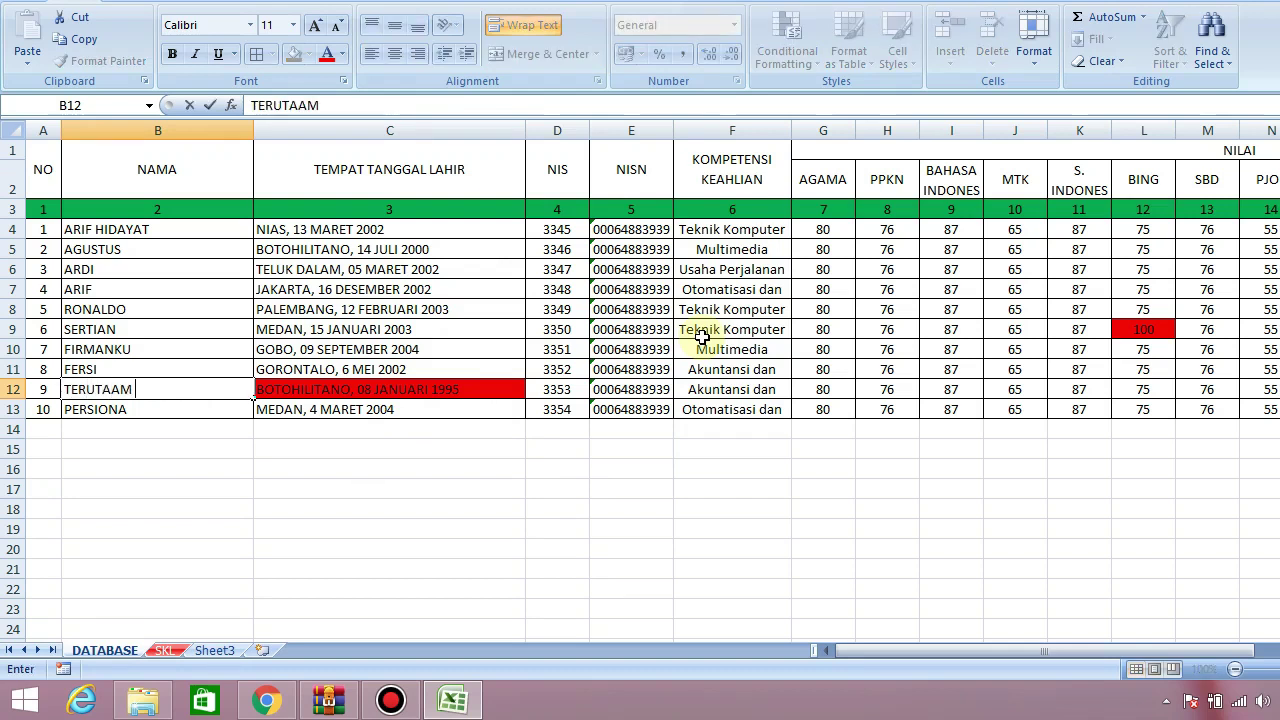
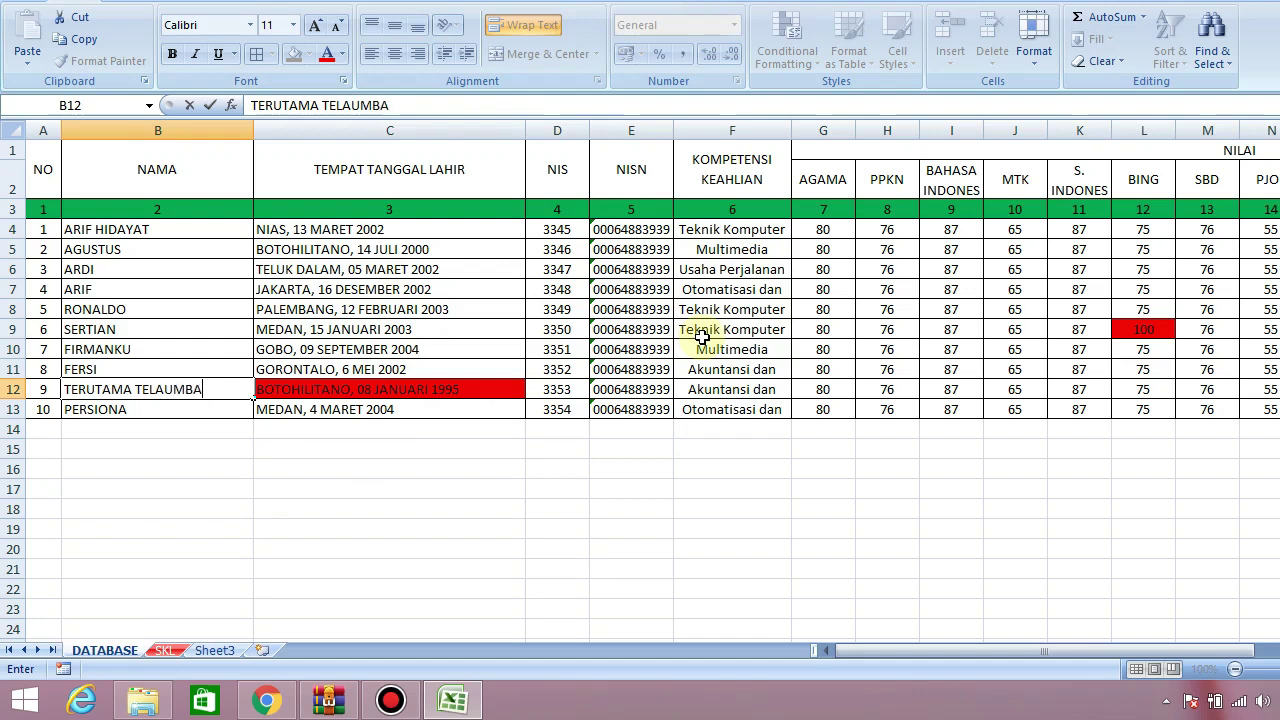
pyautogui.press('Tab')
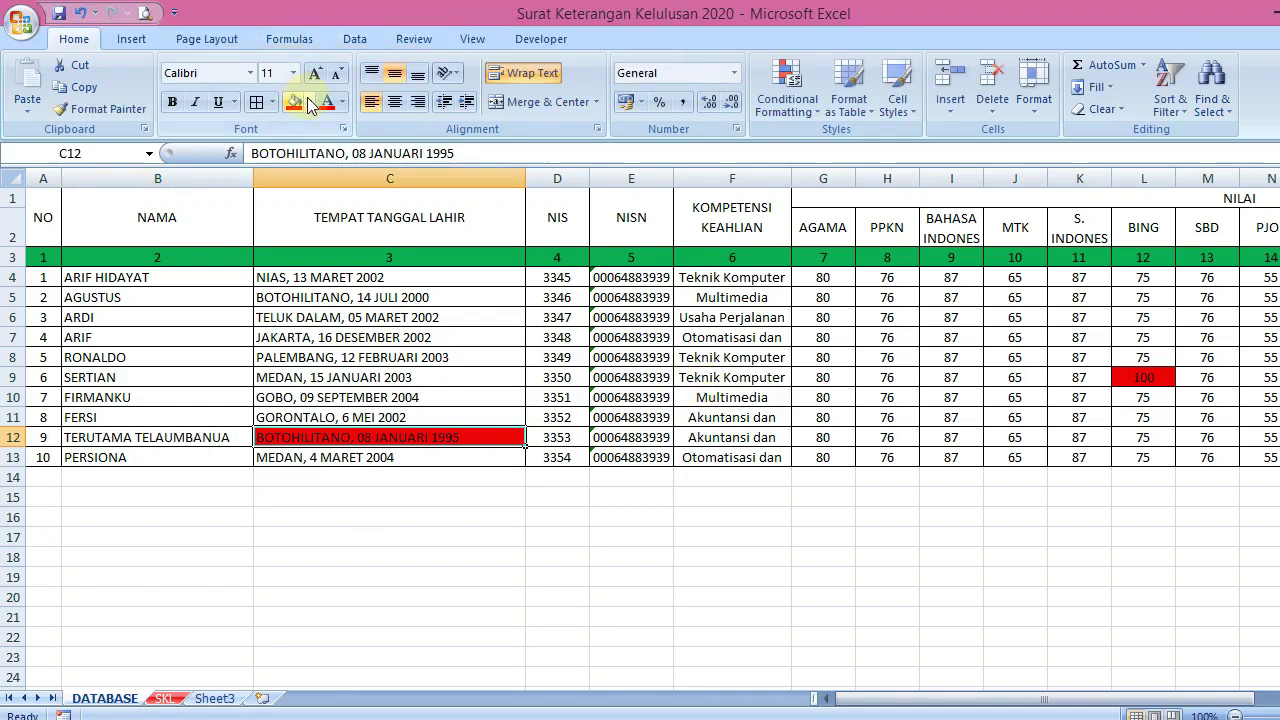
pyautogui.click(309, 53)
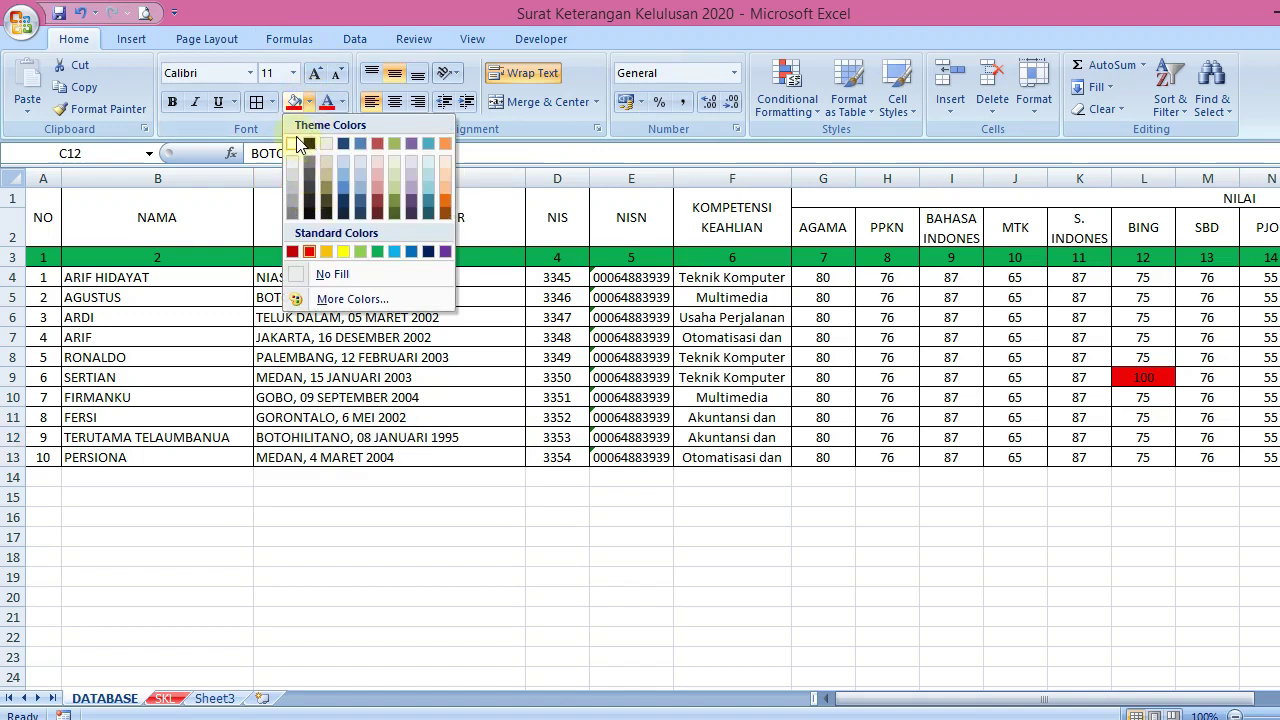
pyautogui.click(292, 144)
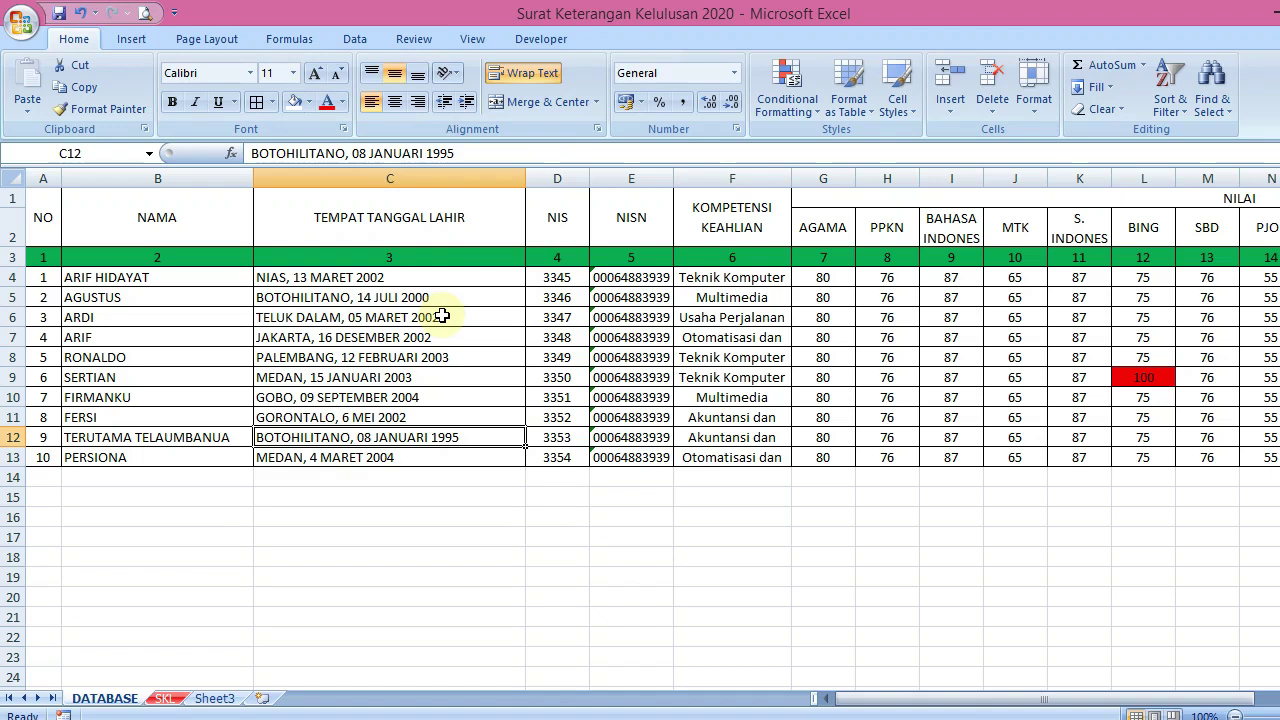
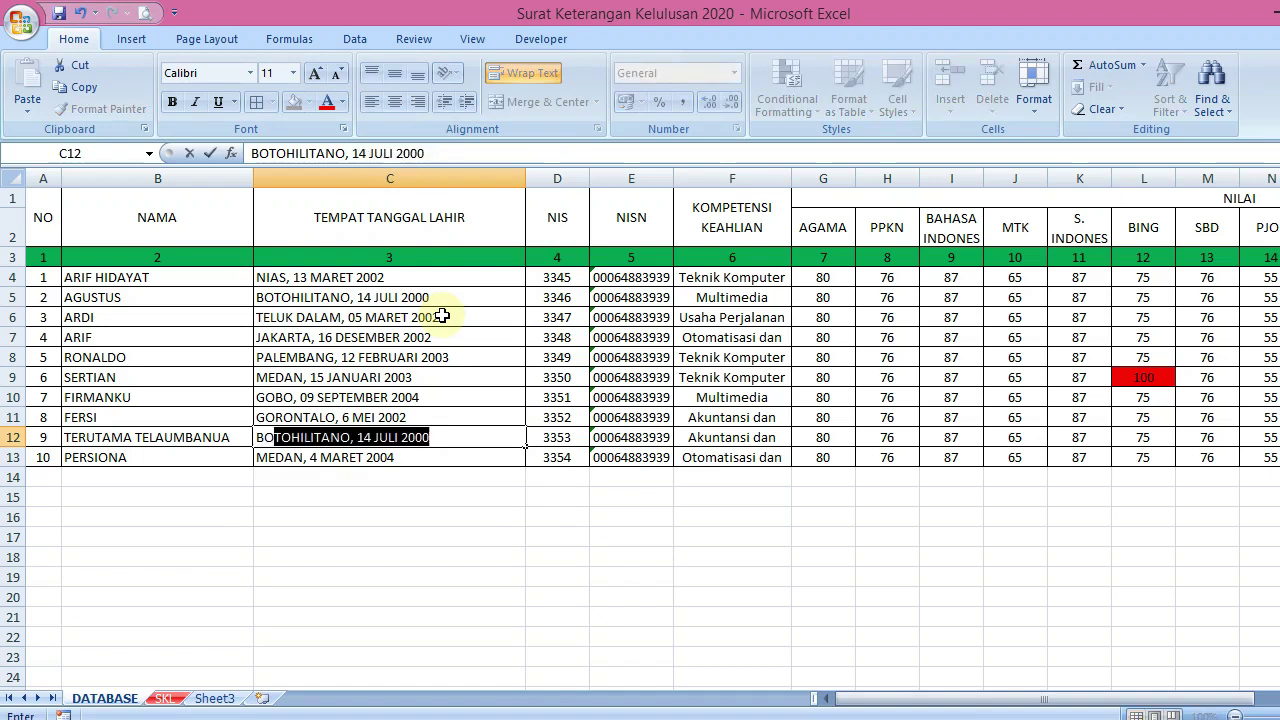
pyautogui.press('BackSpace')
pyautogui.press('BackSpace')
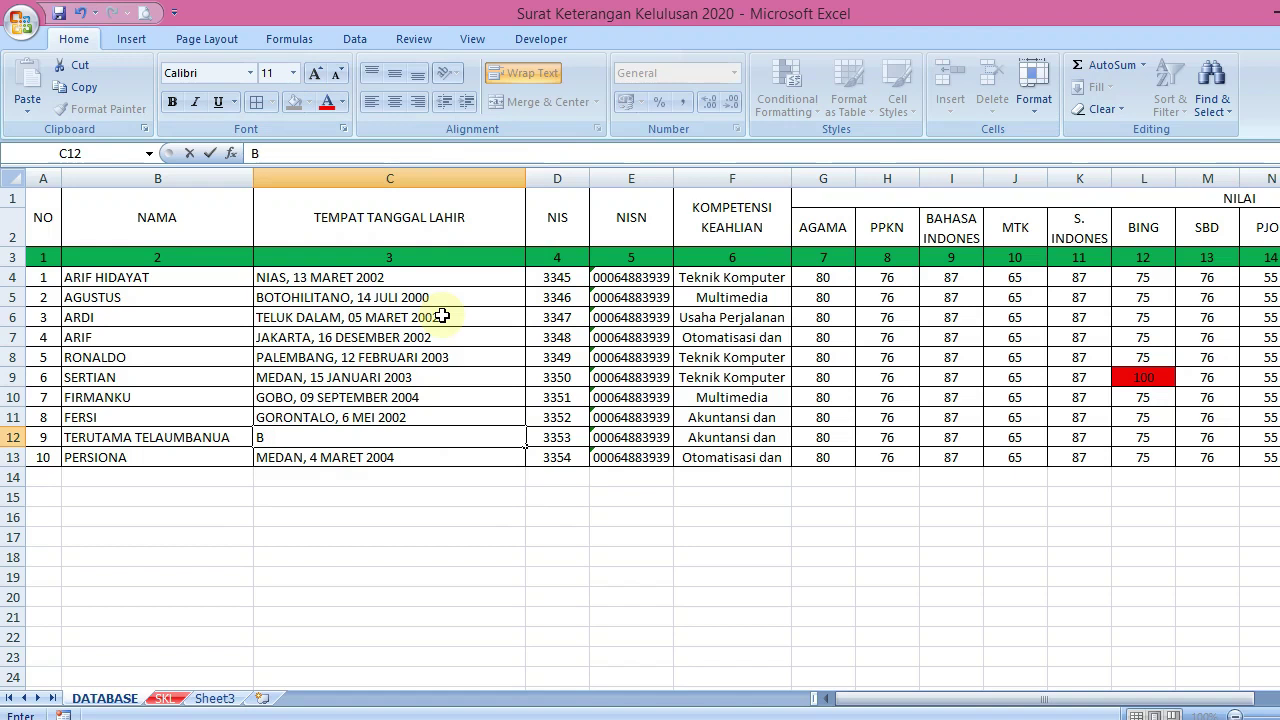
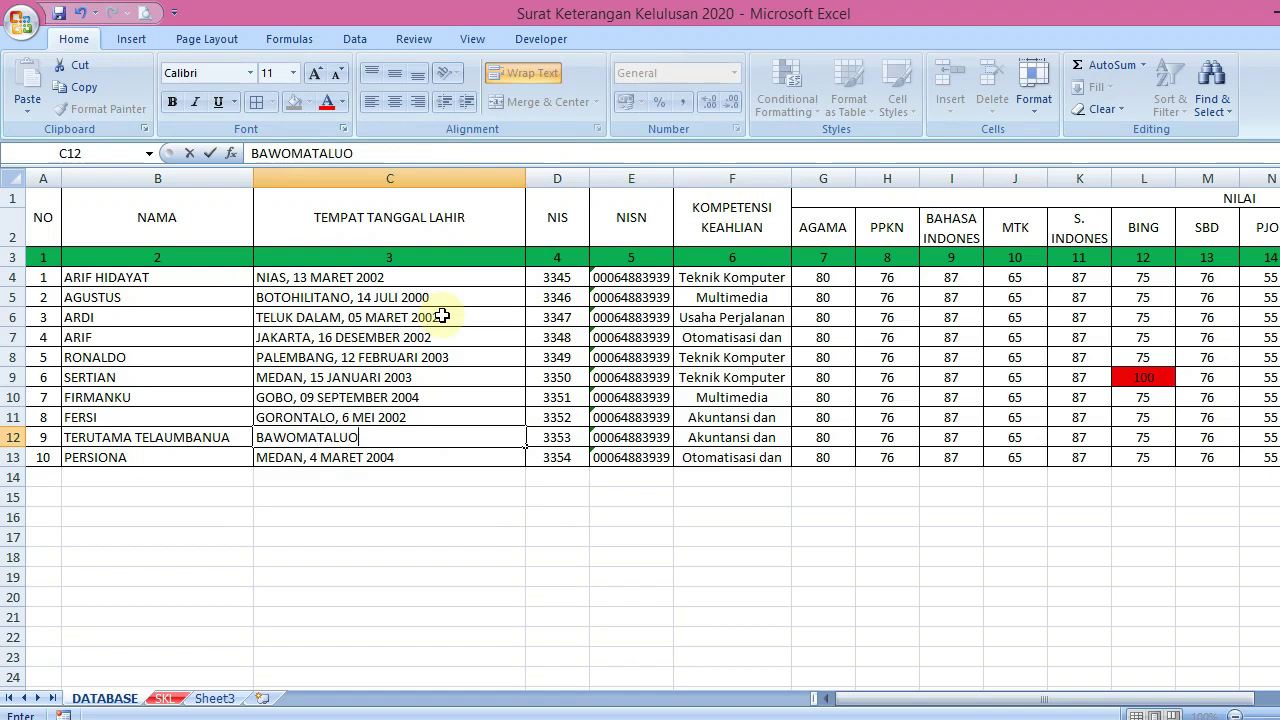
pyautogui.press('Return')
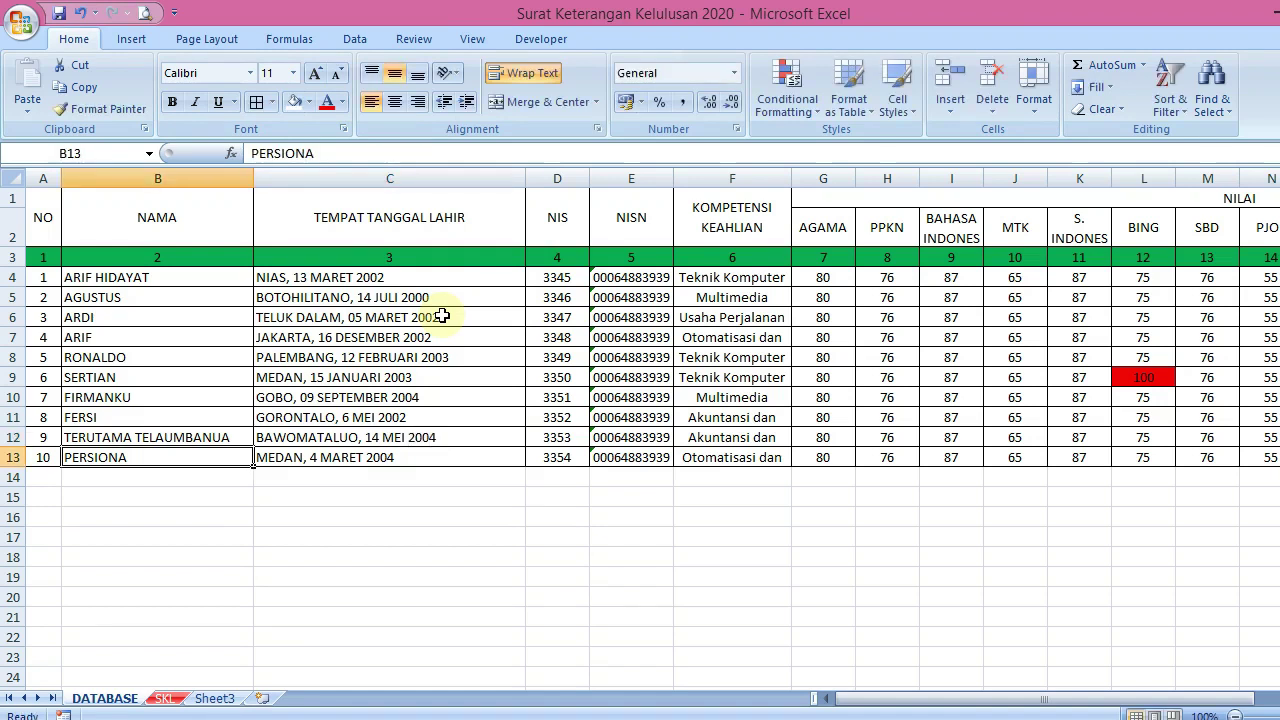
pyautogui.click(295, 452)
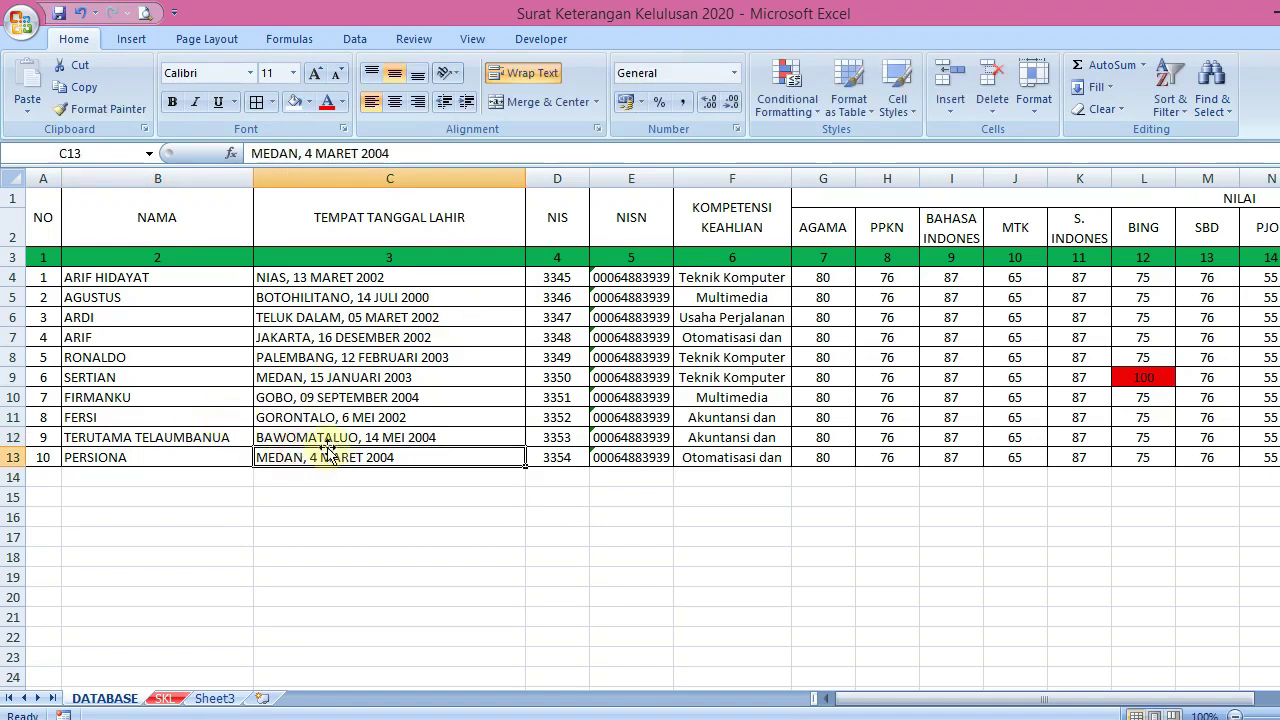
pyautogui.click(313, 436)
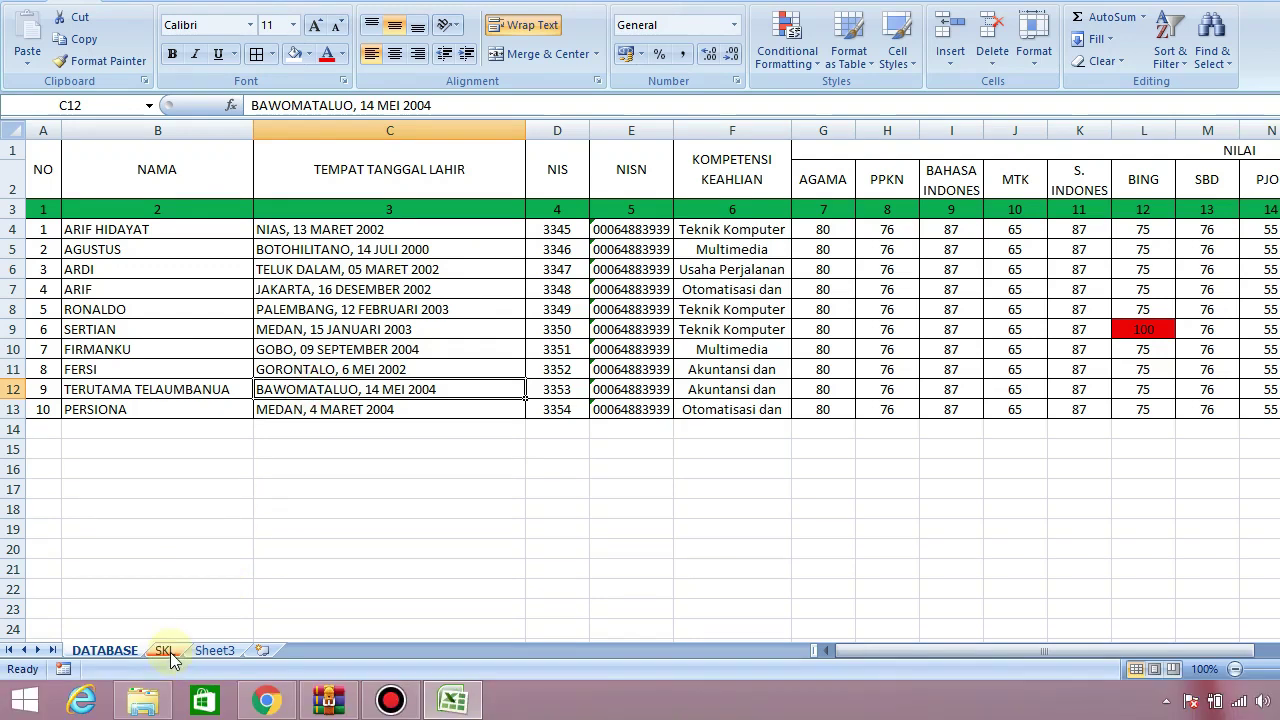
# On the SKL sheet, step the certificate's student selector back down to student 1
pyautogui.click(168, 700)
pyautogui.click(781, 466)
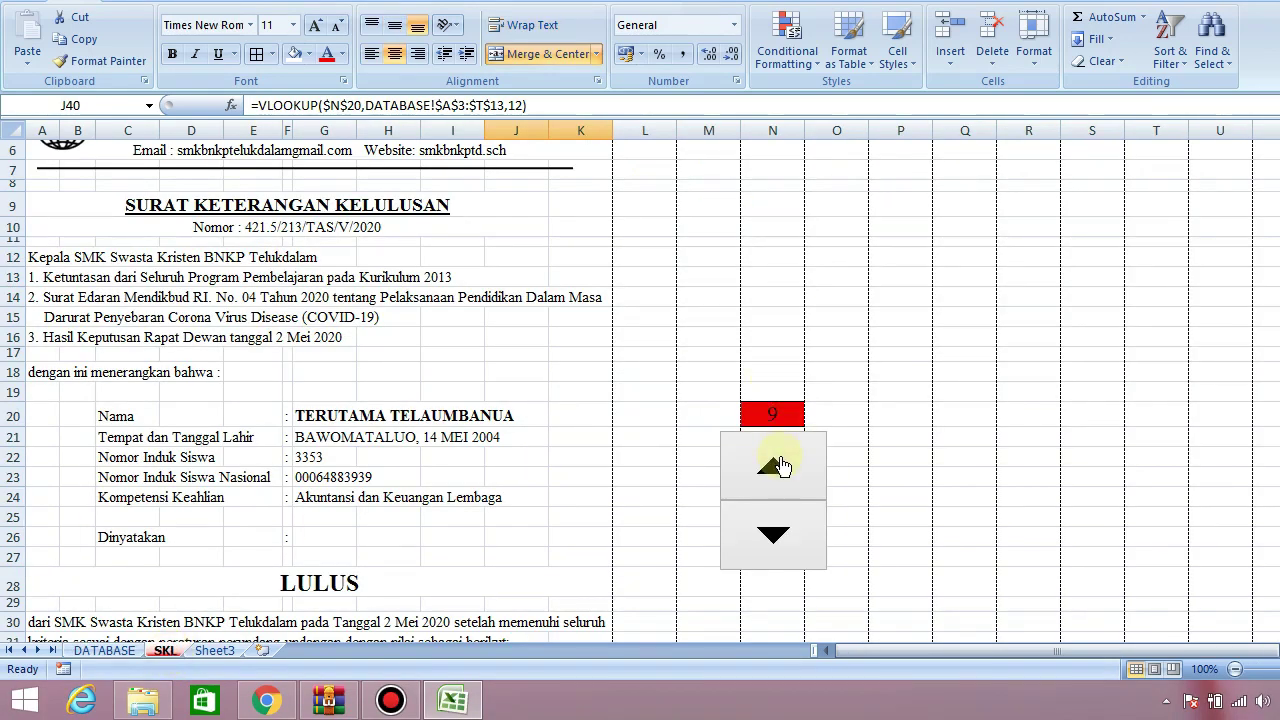
pyautogui.click(784, 545)
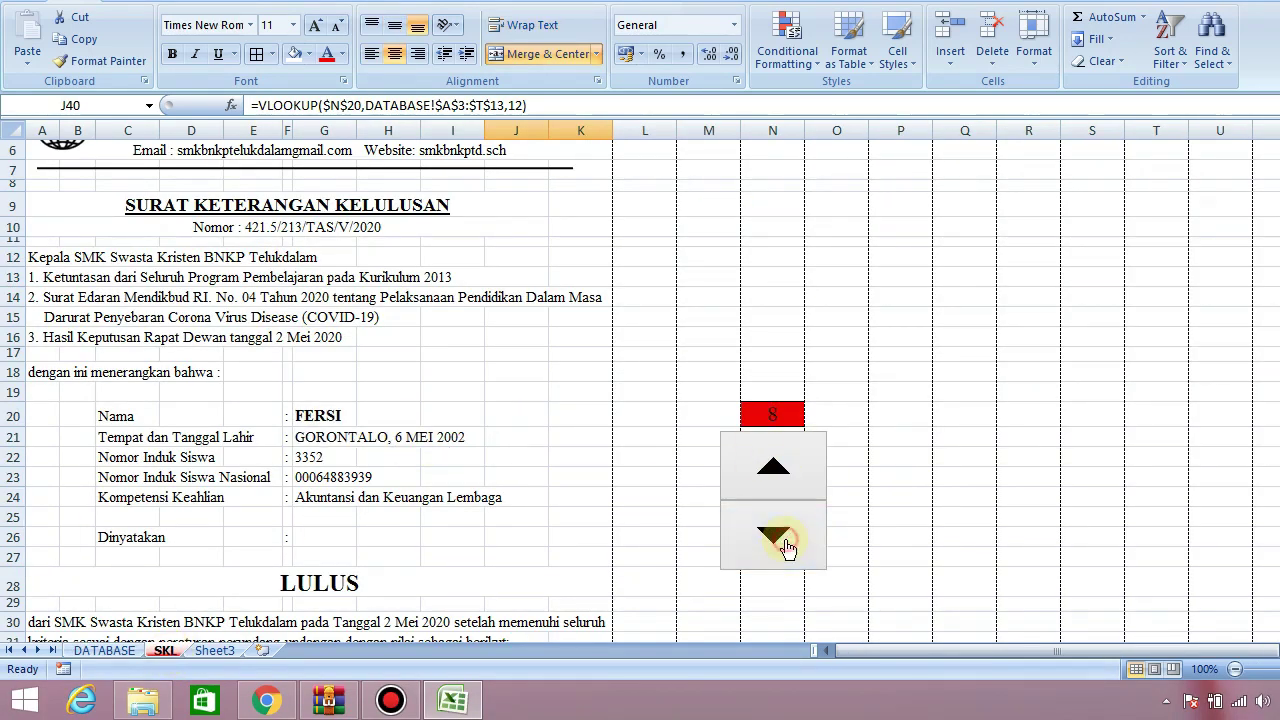
pyautogui.click(784, 545)
pyautogui.click(784, 545)
pyautogui.click(784, 545)
pyautogui.click(784, 545)
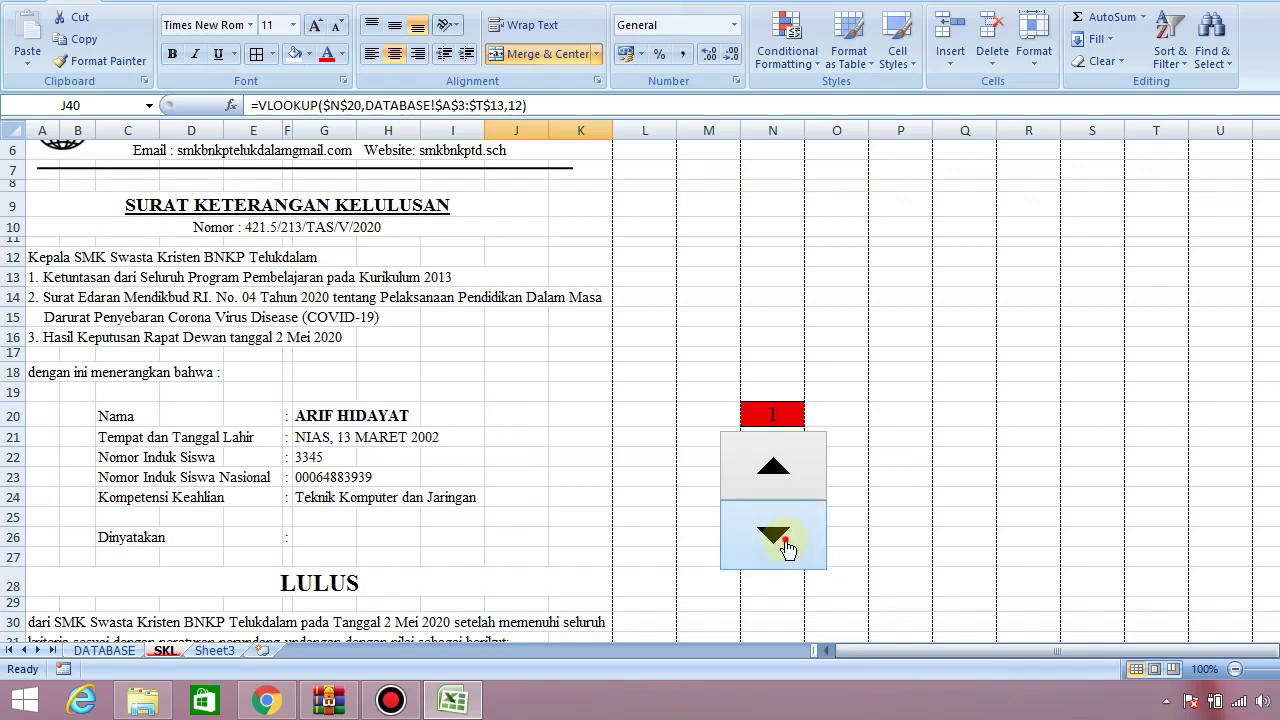
# Advance the selector a few students, then open the Developer tab's Insert controls list
pyautogui.click(786, 470)
pyautogui.click(786, 470)
pyautogui.click(786, 470)
pyautogui.click(787, 471)
pyautogui.click(787, 471)
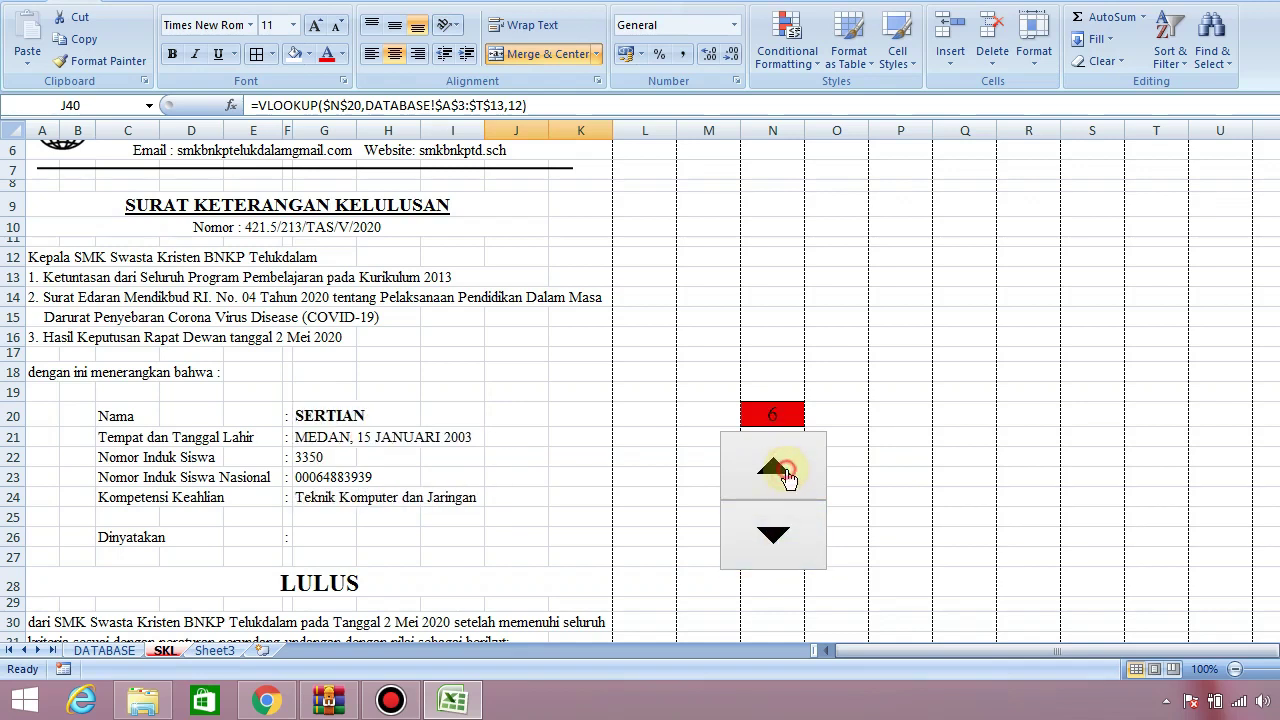
pyautogui.click(787, 471)
pyautogui.click(787, 471)
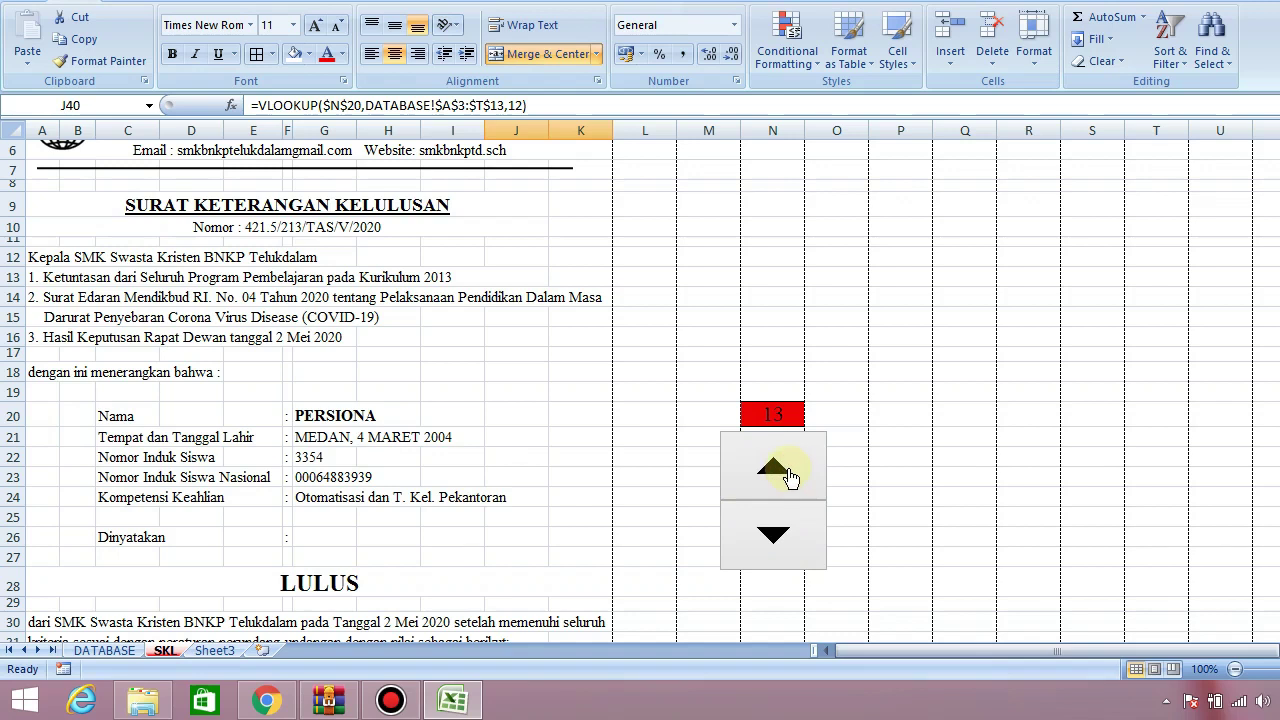
pyautogui.click(788, 537)
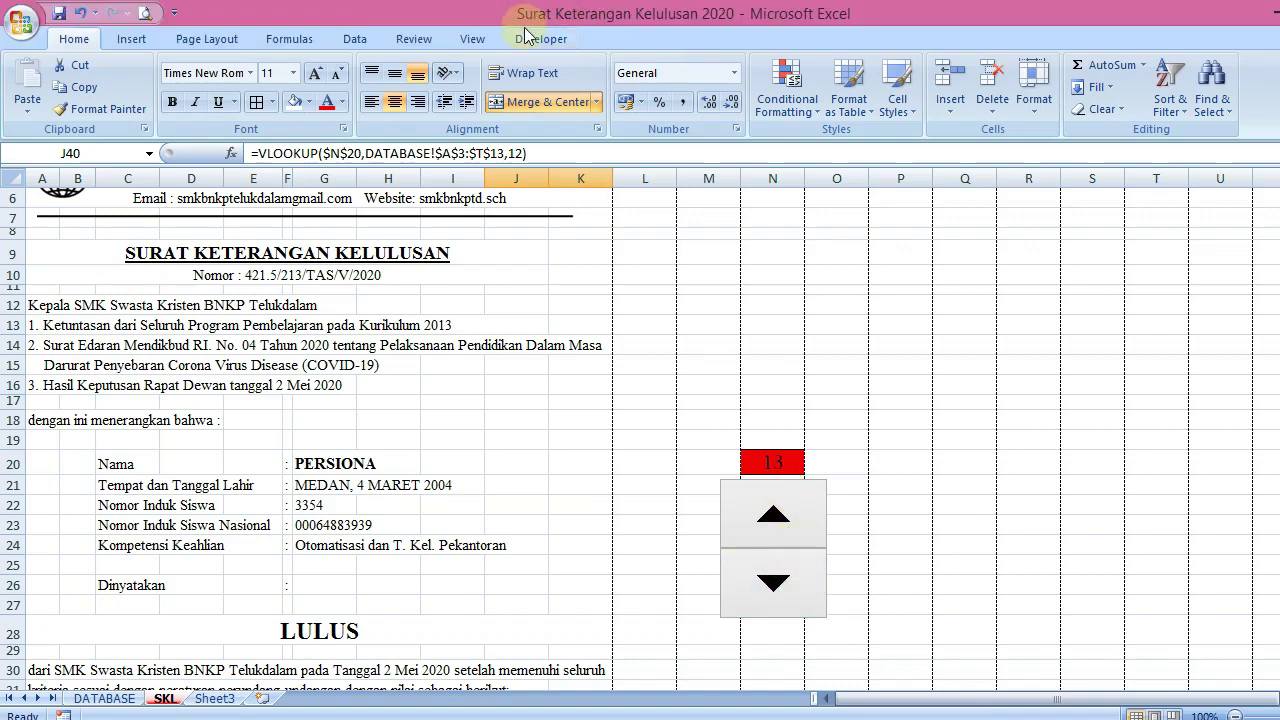
pyautogui.click(527, 36)
pyautogui.click(271, 110)
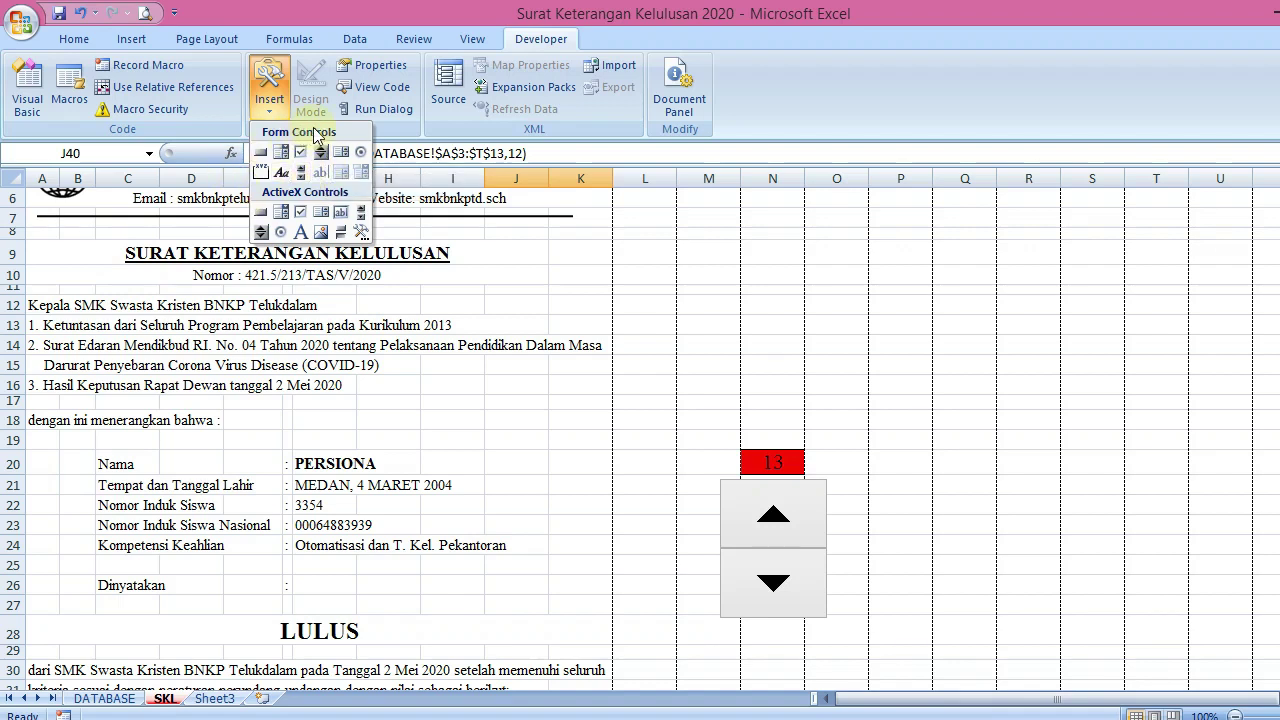
# Close the Insert controls list and open the Office button menu
pyautogui.click(328, 14)
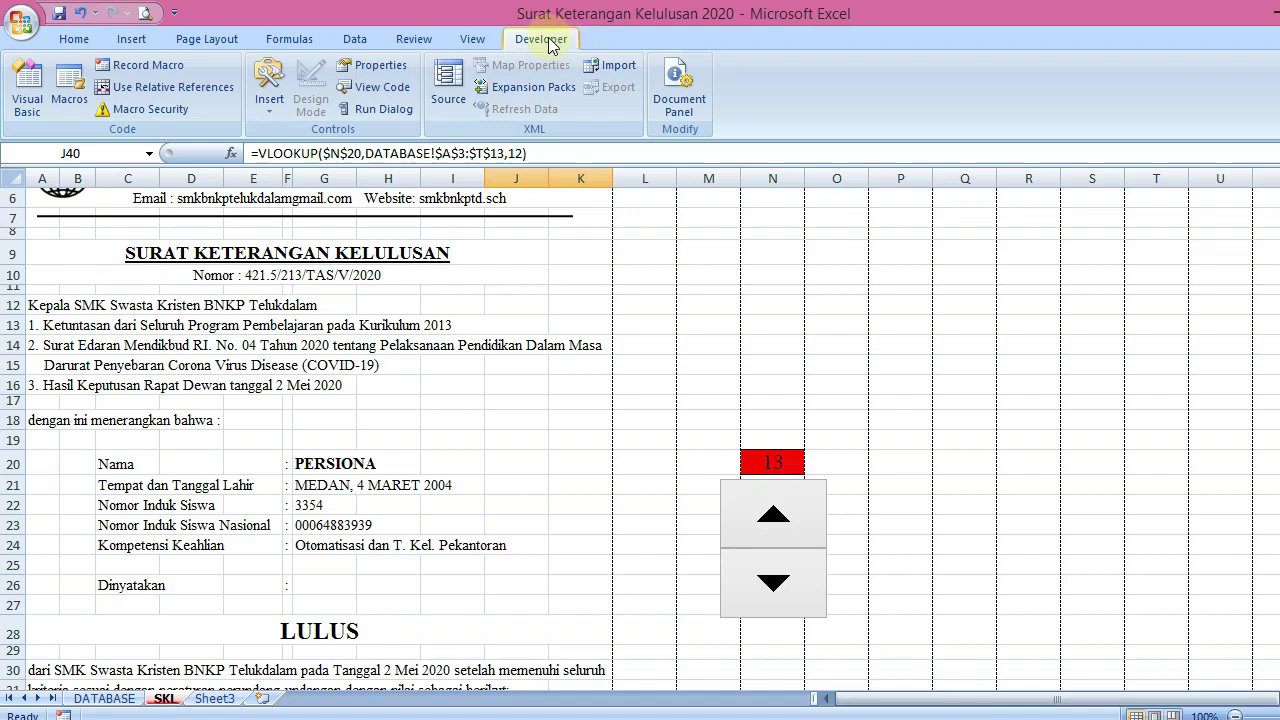
pyautogui.click(24, 28)
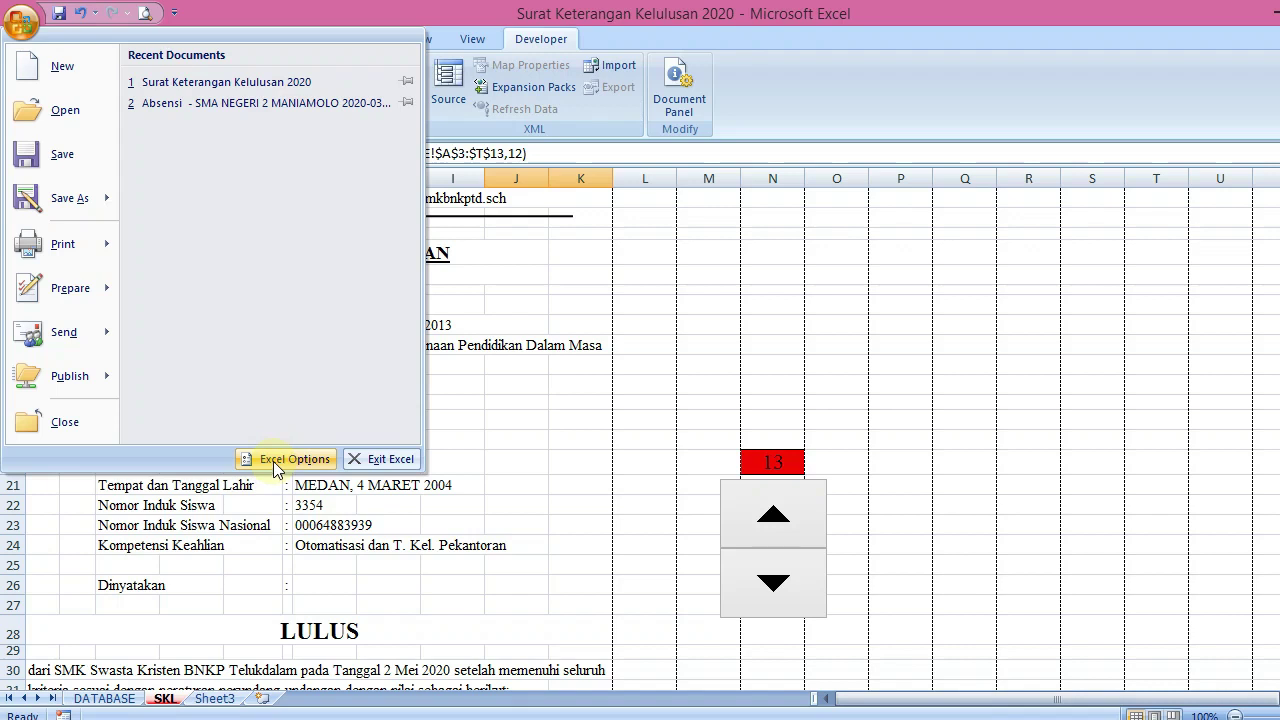
# Untick Show Developer tab in Excel Options and apply the change
pyautogui.click(273, 459)
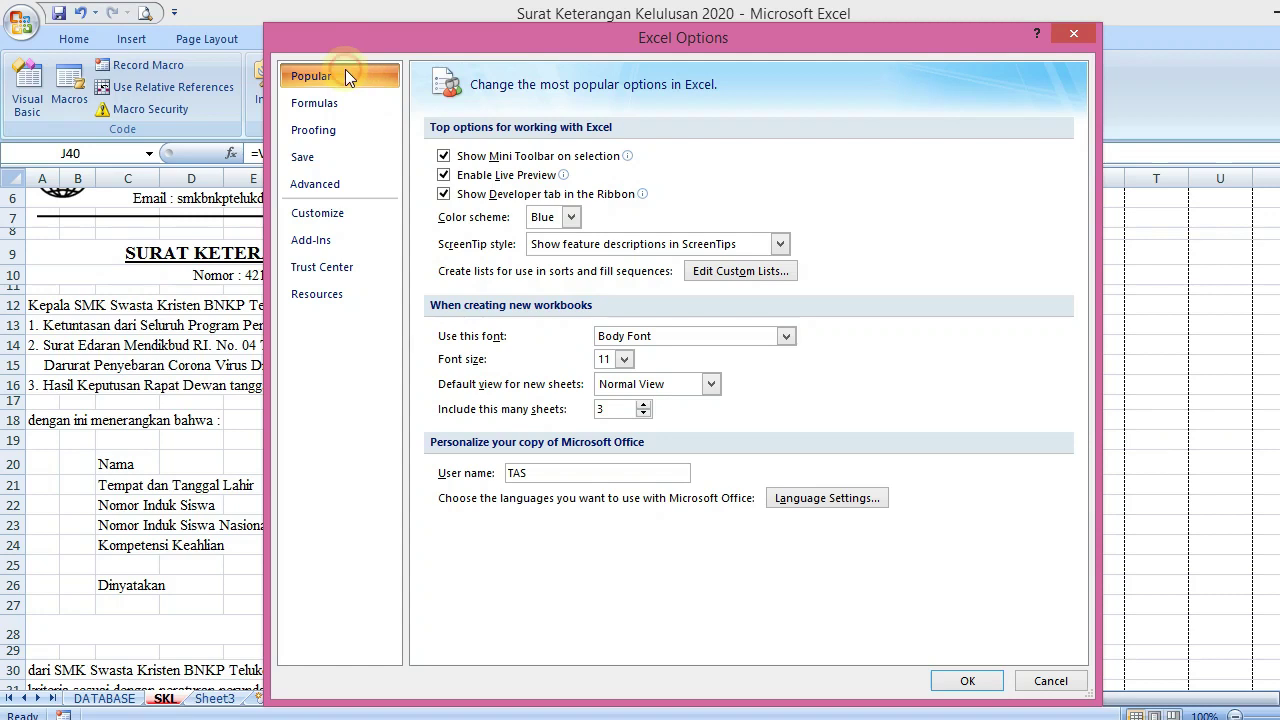
pyautogui.click(460, 198)
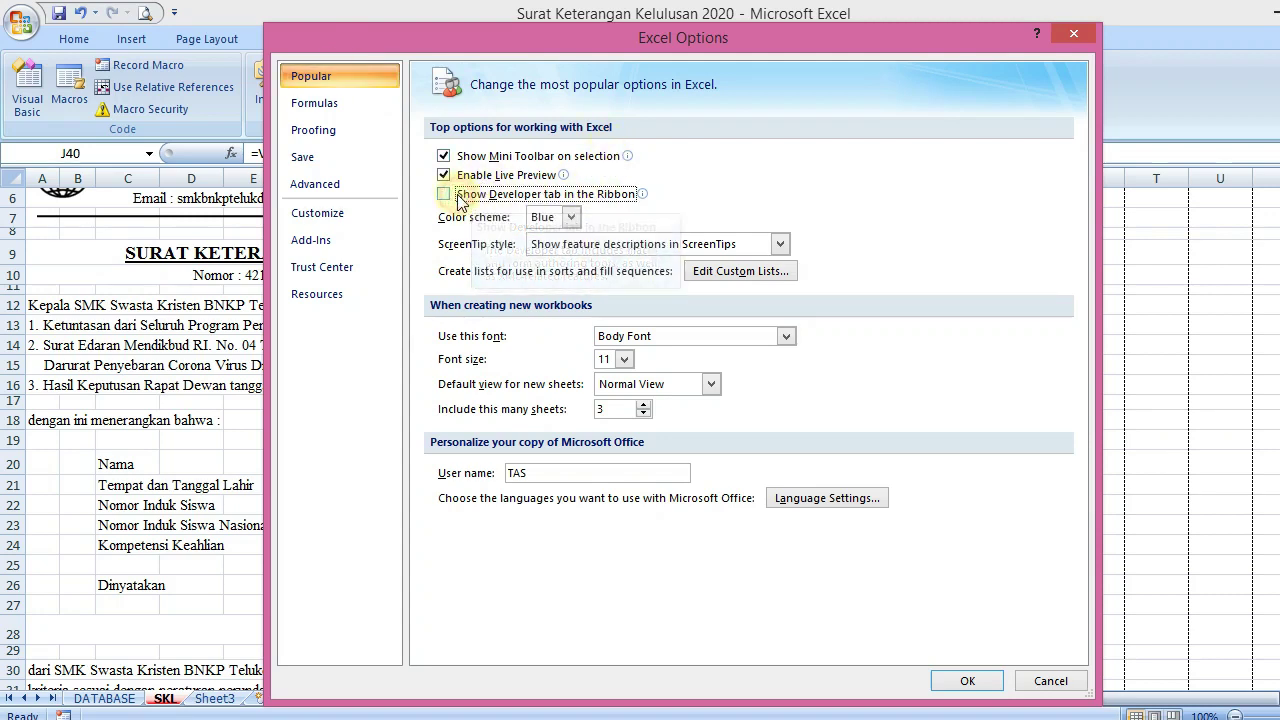
pyautogui.click(984, 683)
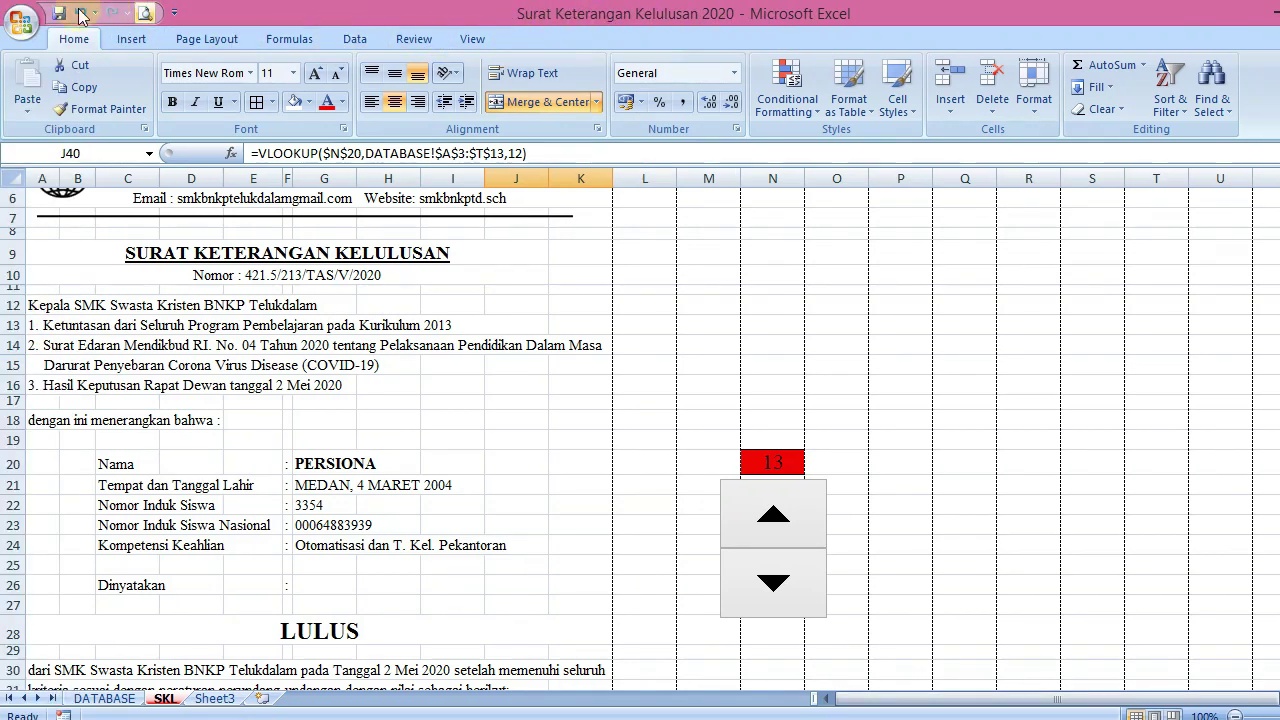
# Re-tick Show Developer tab in Excel Options, browsing Formulas, Proofing, Save and Advanced before OK
pyautogui.click(22, 24)
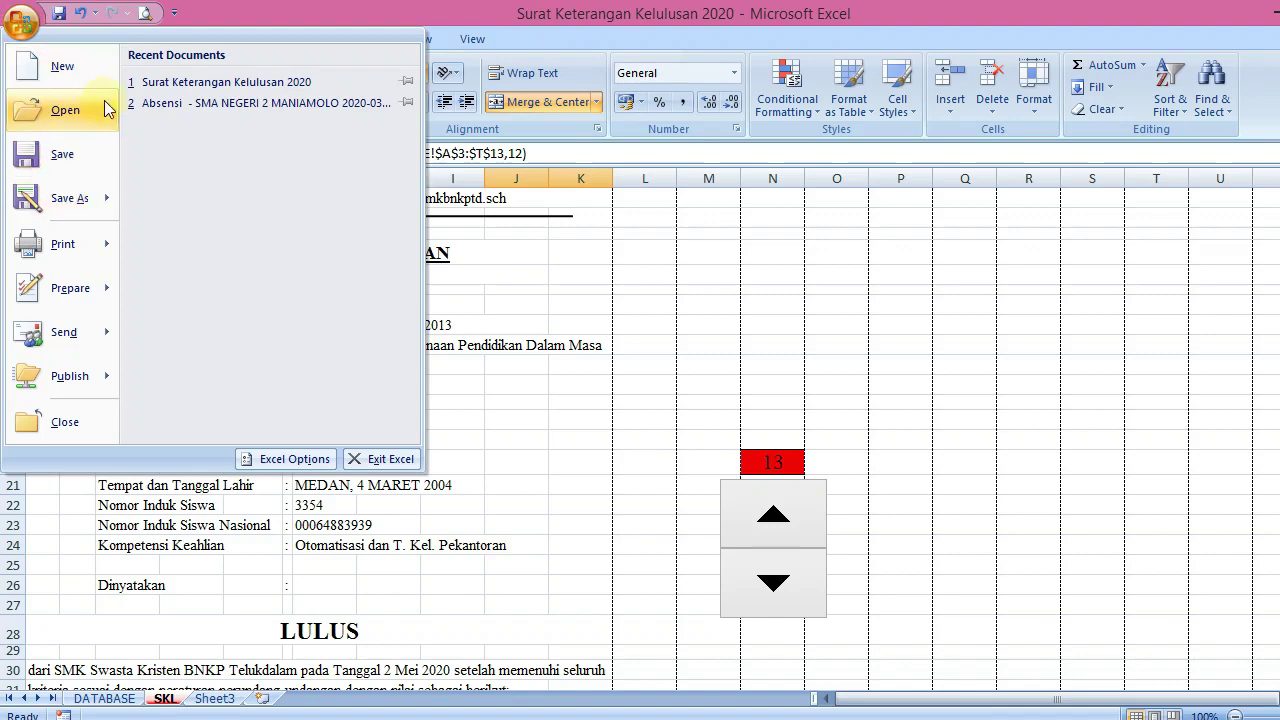
pyautogui.click(291, 460)
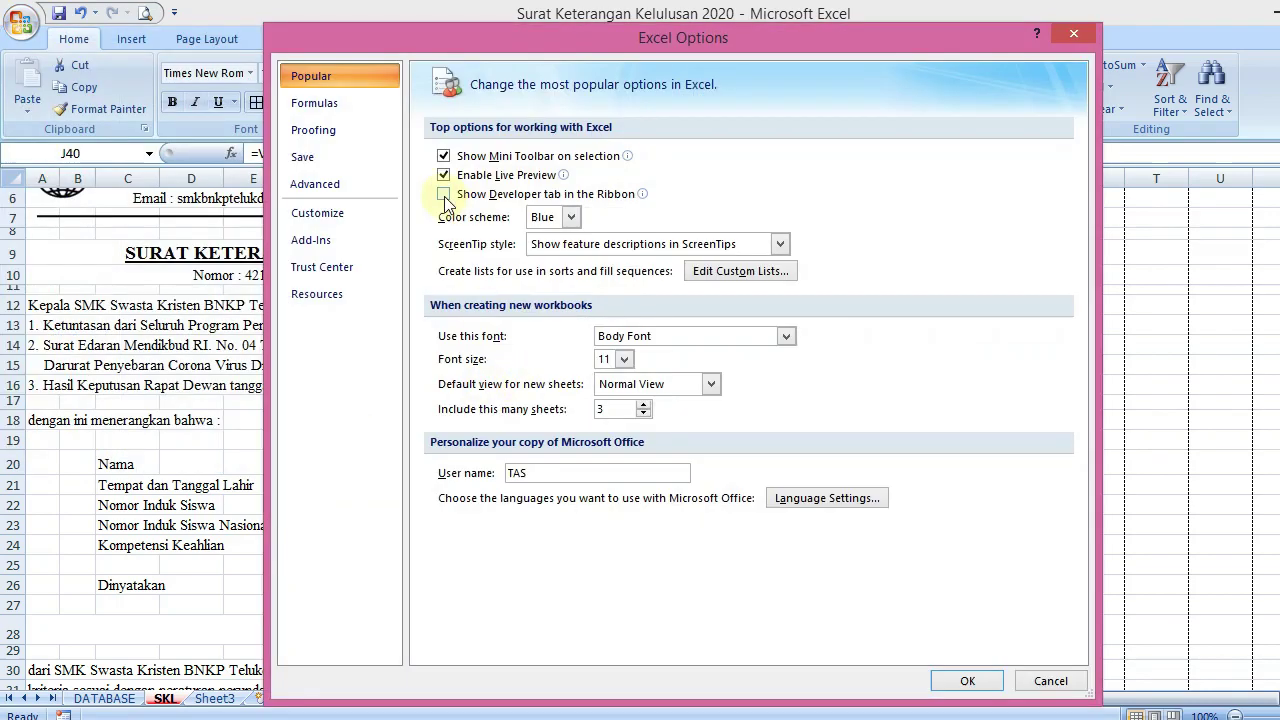
pyautogui.click(445, 196)
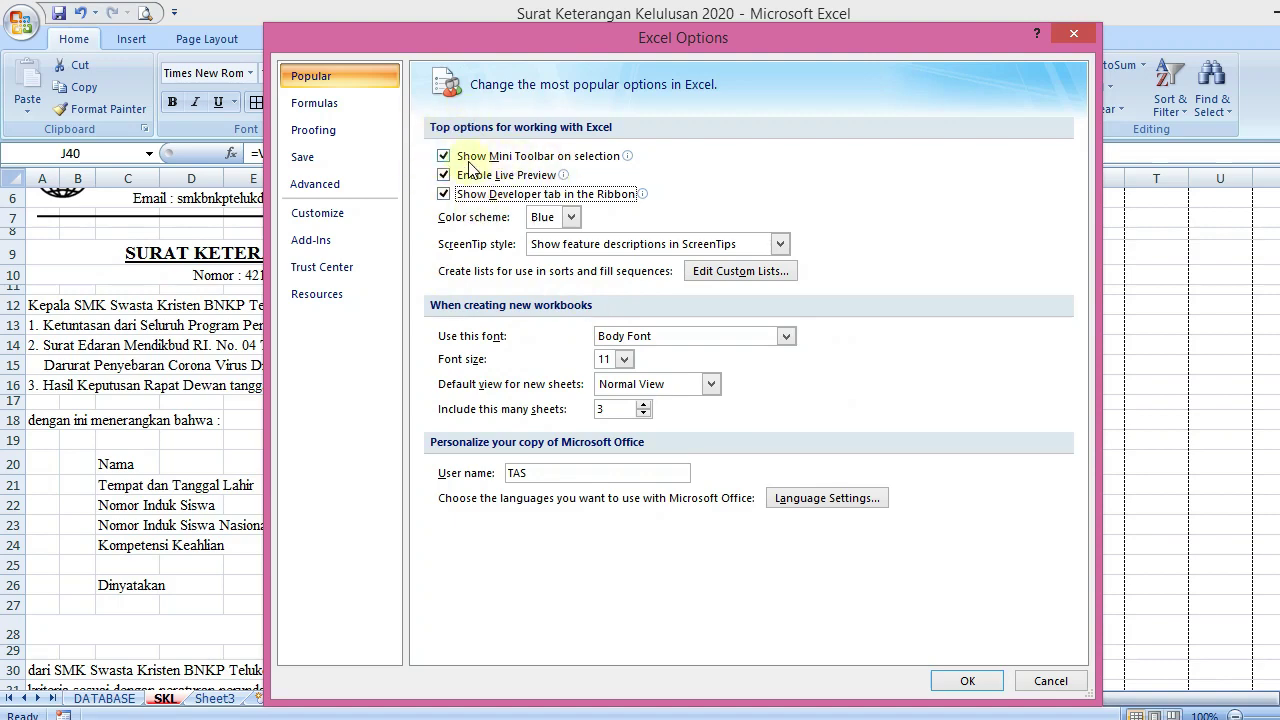
pyautogui.click(314, 103)
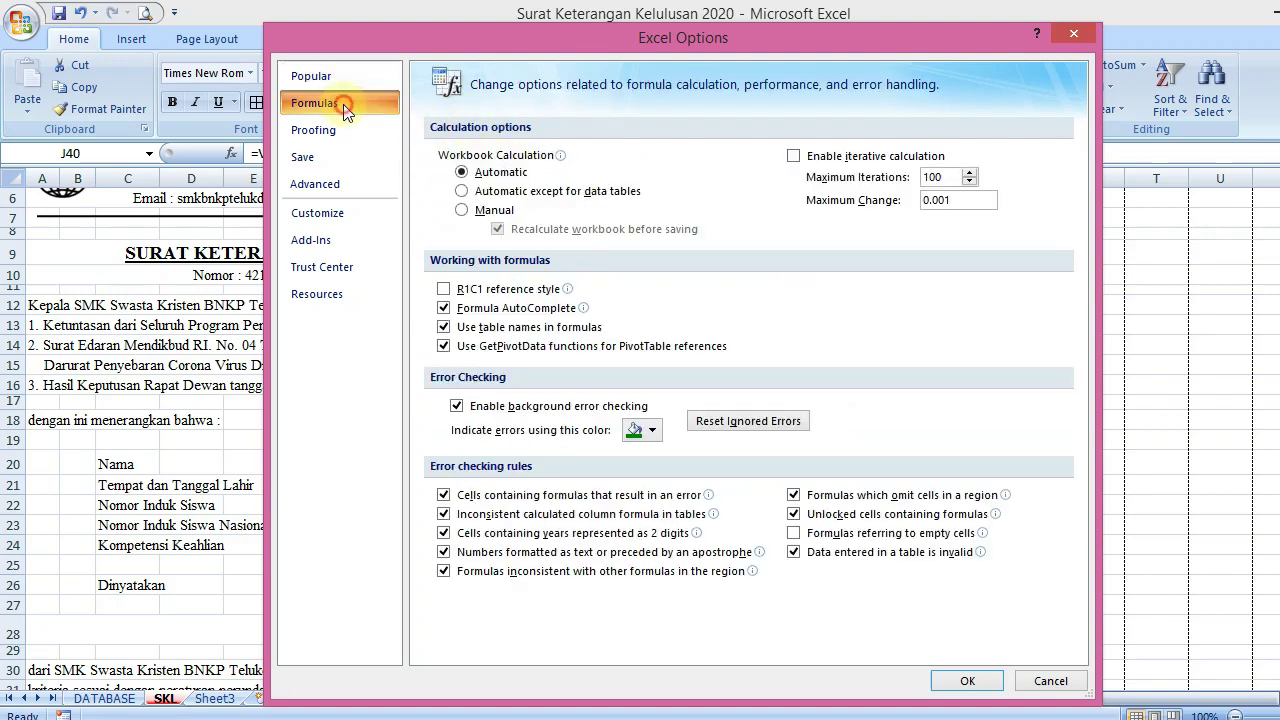
pyautogui.click(343, 129)
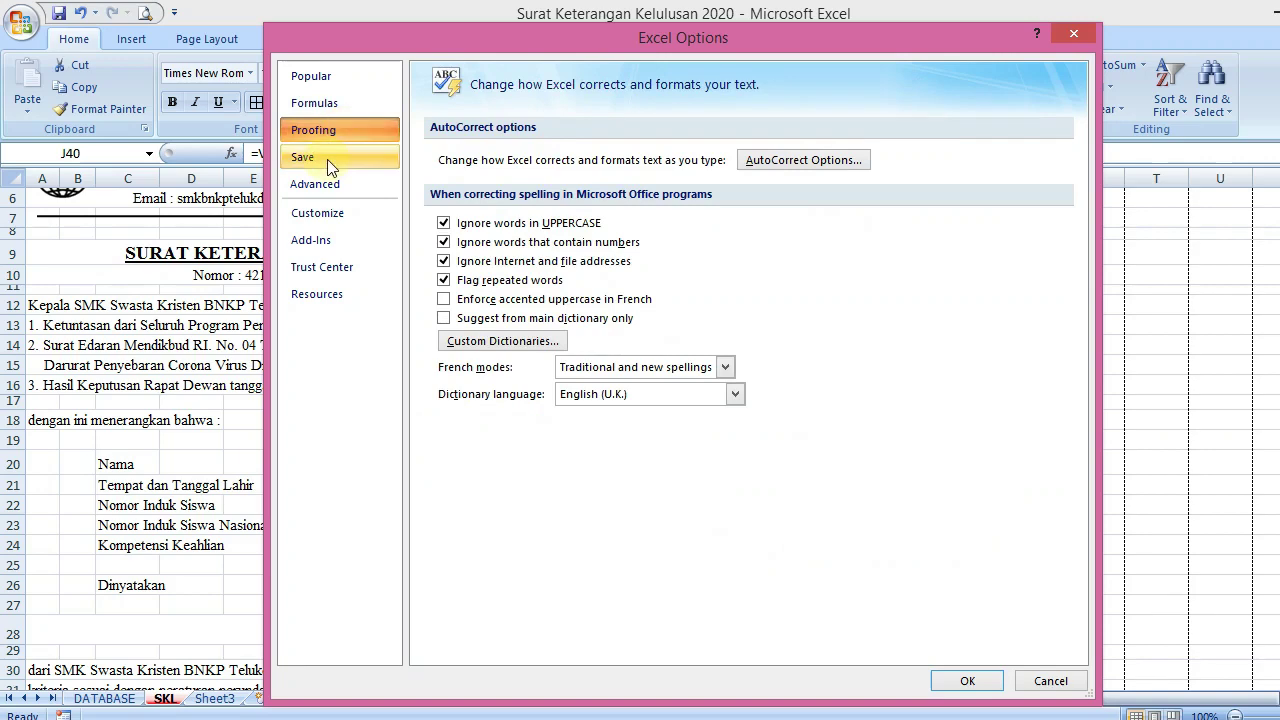
pyautogui.click(327, 159)
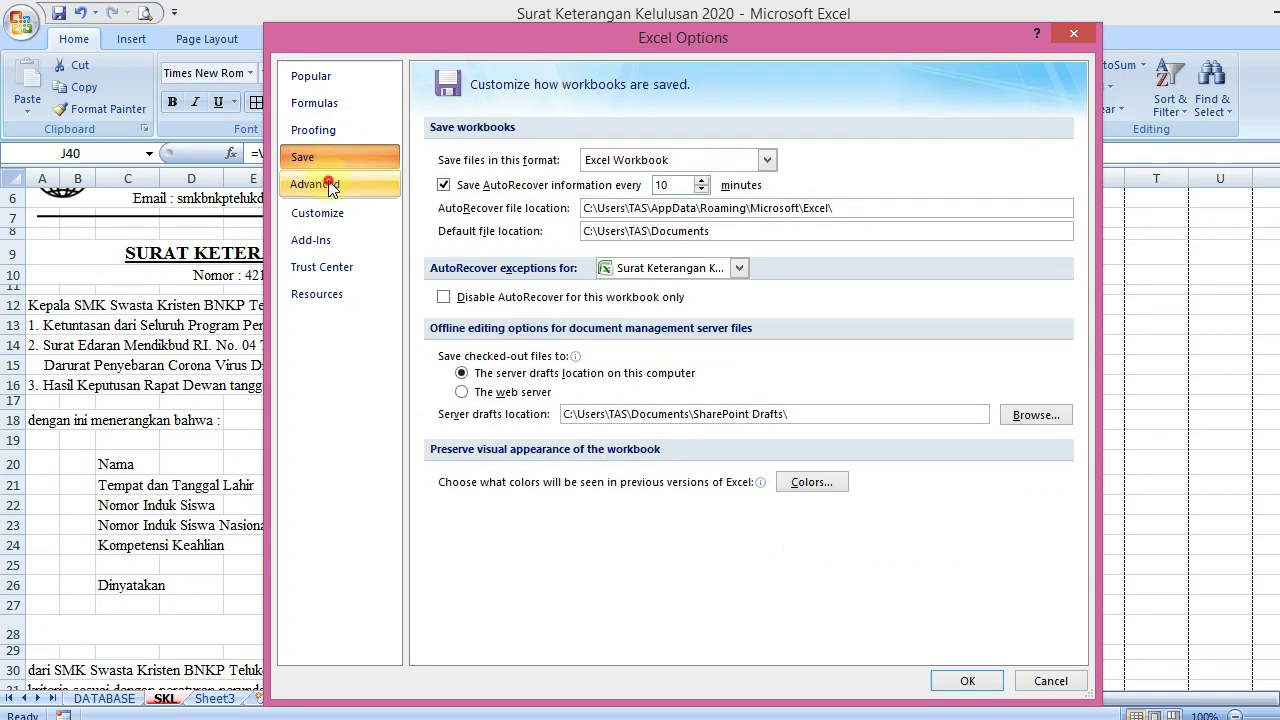
pyautogui.click(325, 182)
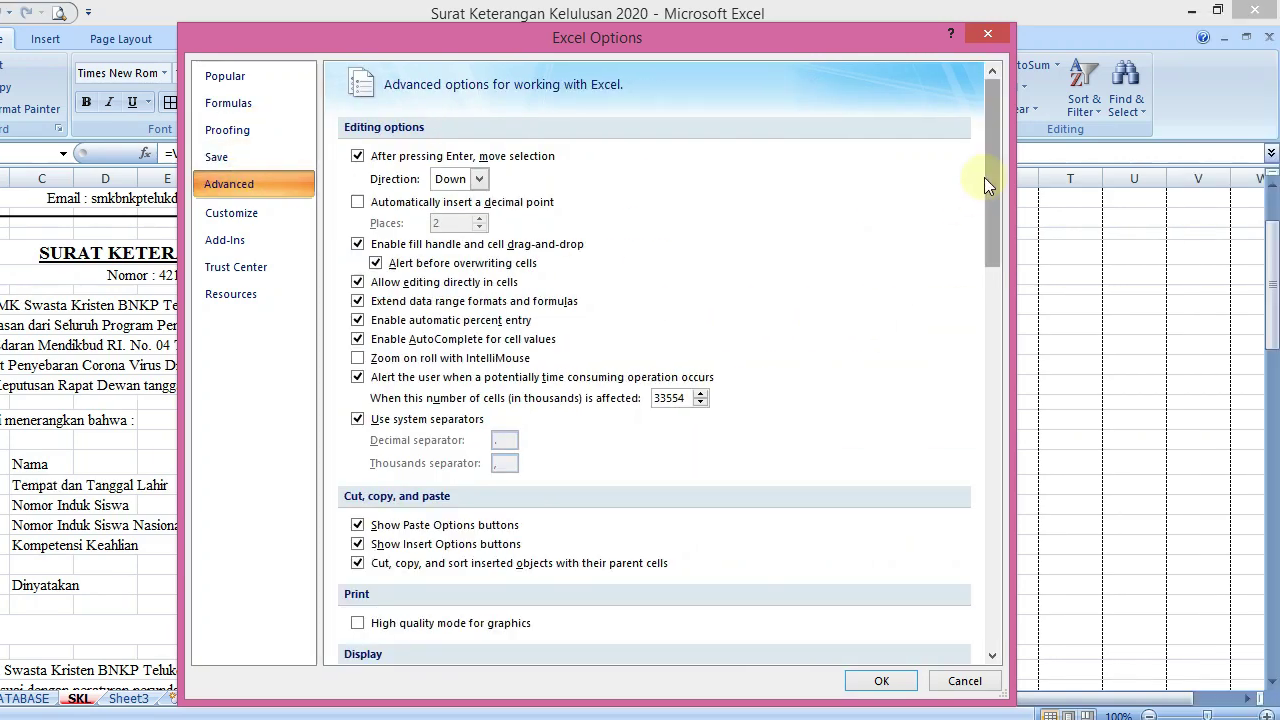
pyautogui.moveTo(988, 182); pyautogui.dragTo(977, 121)
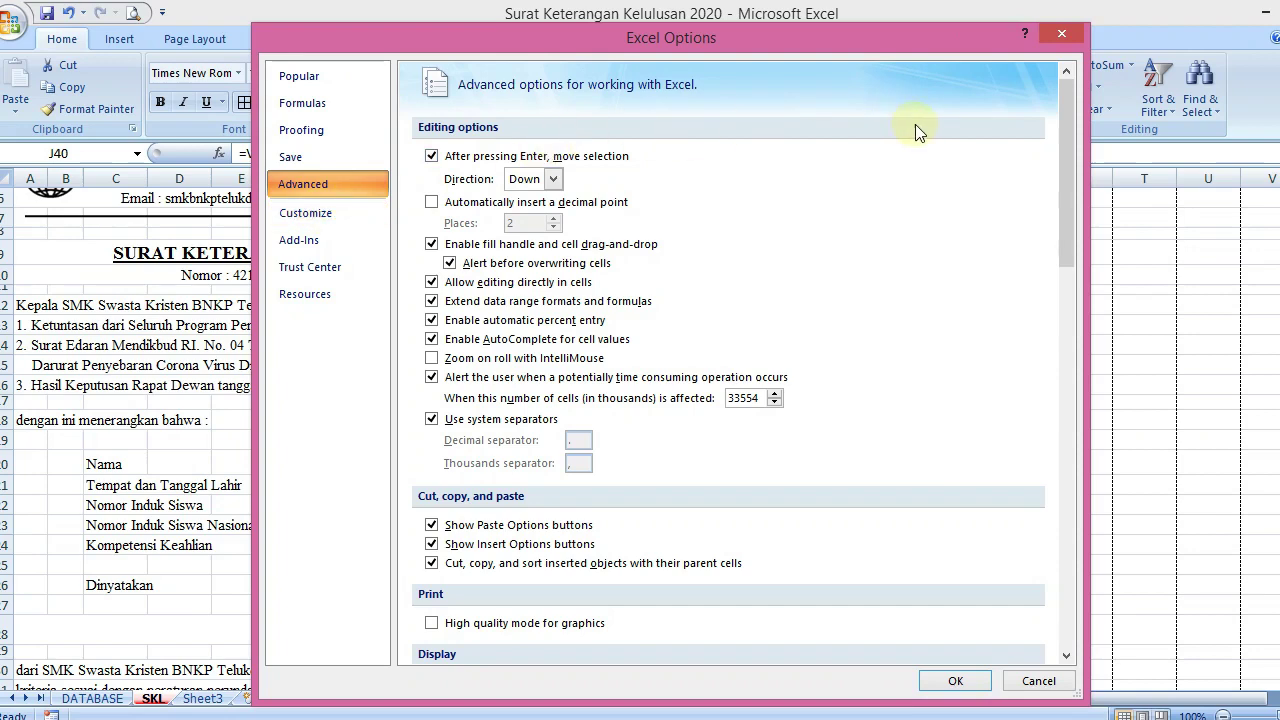
pyautogui.click(932, 682)
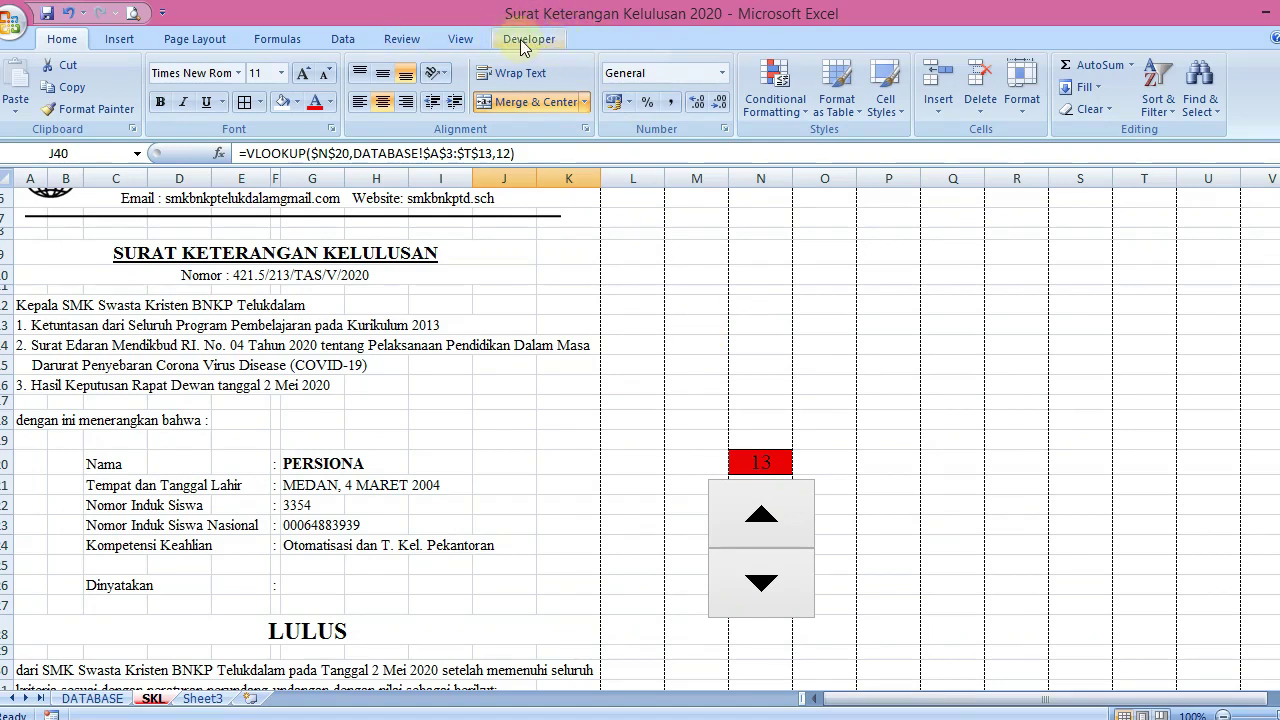
# Raise the certificate's student selector from 13 to 17, then show the Developer tab
pyautogui.click(655, 304)
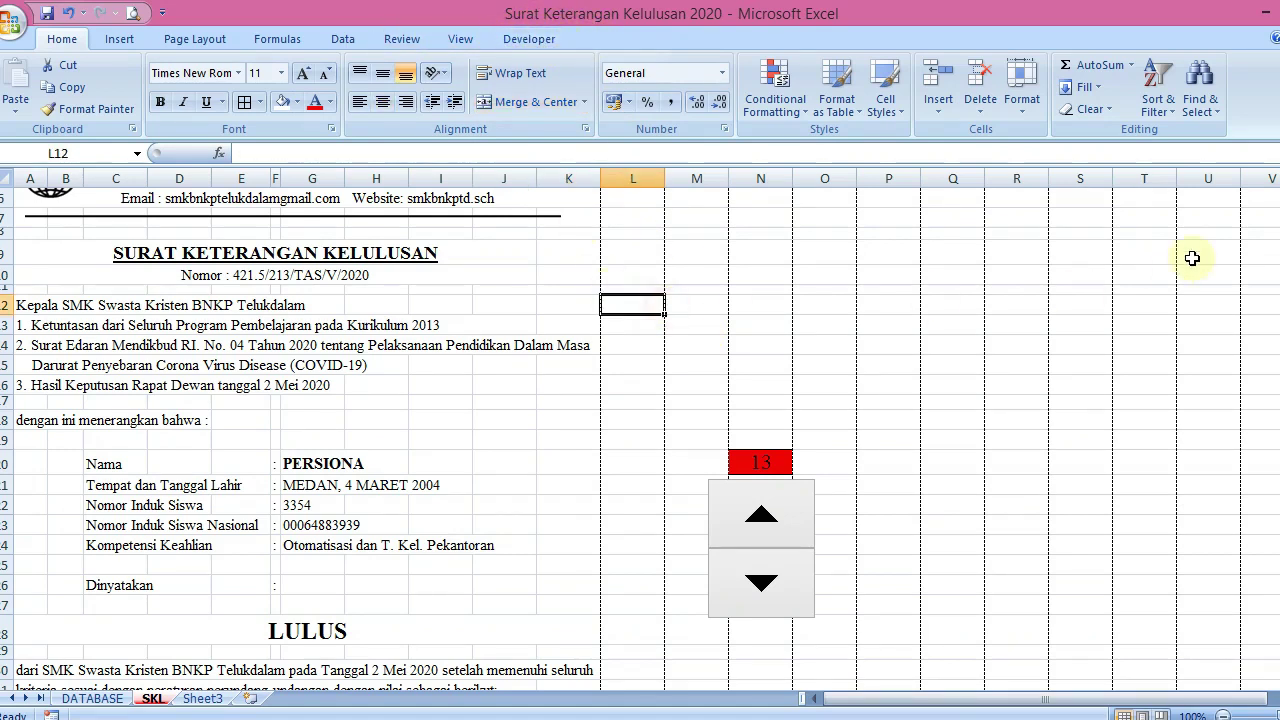
pyautogui.moveTo(1273, 264); pyautogui.dragTo(1275, 203)
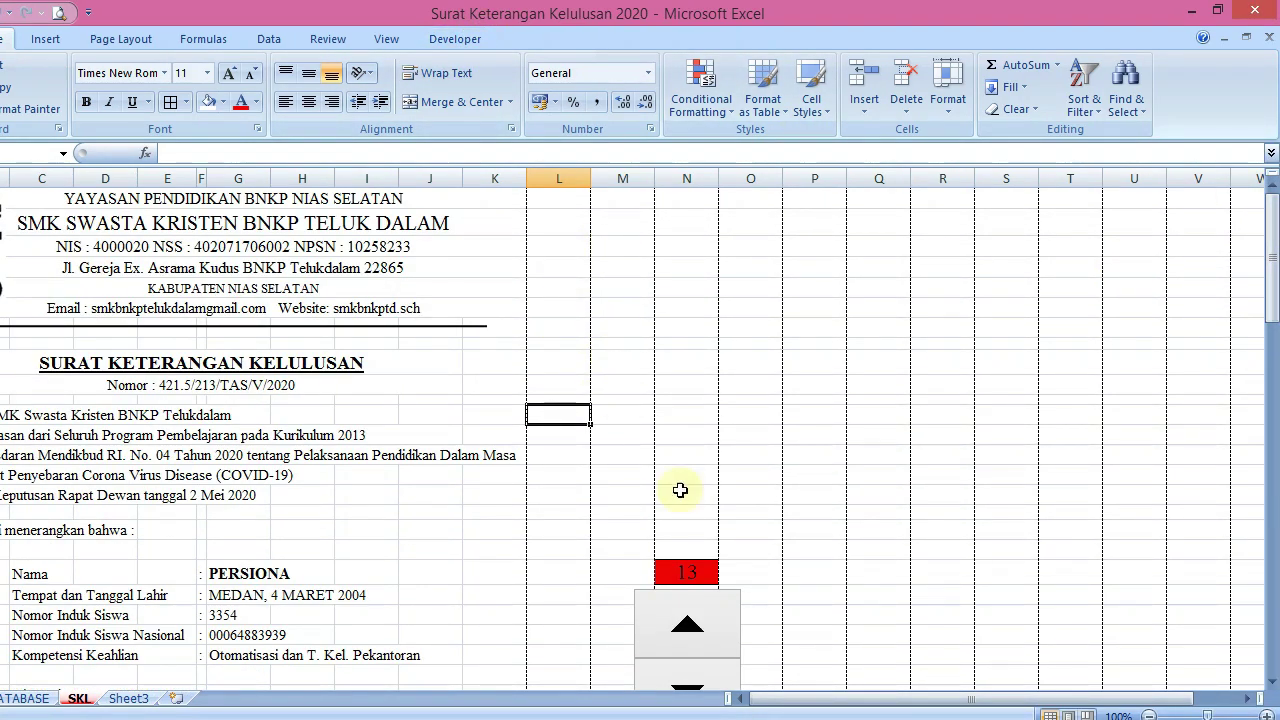
pyautogui.moveTo(1274, 251); pyautogui.dragTo(1274, 338)
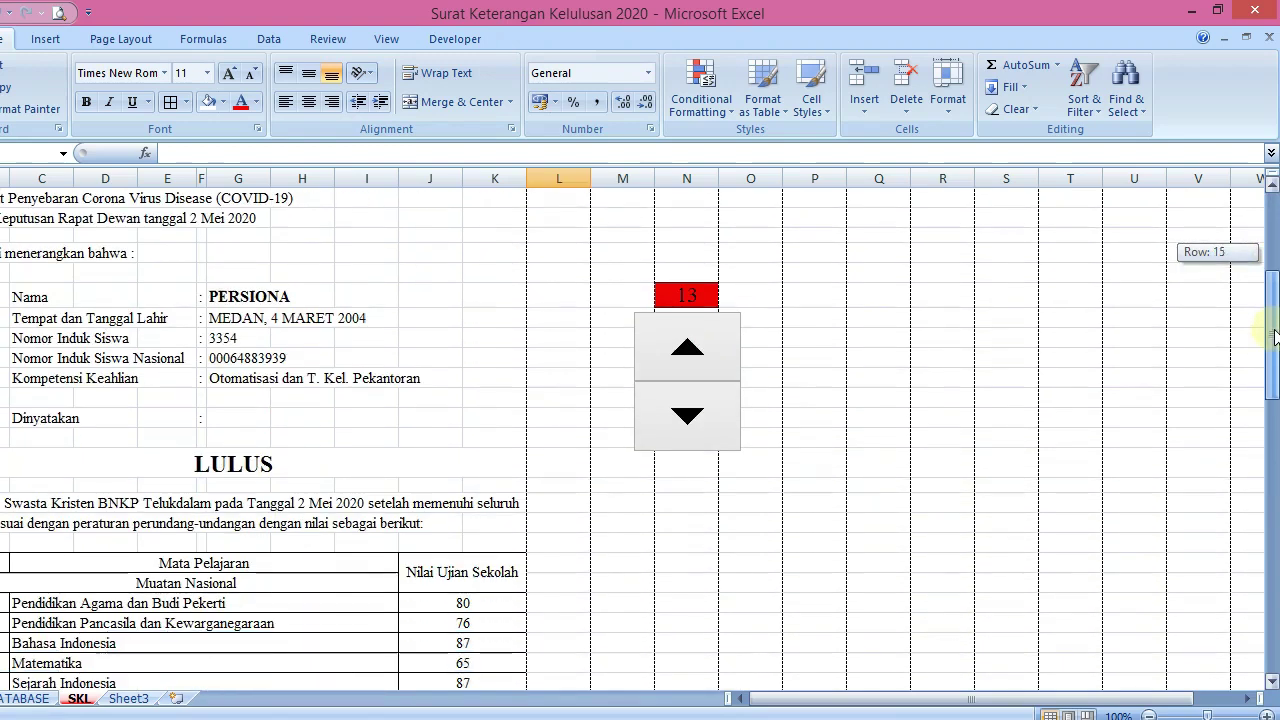
pyautogui.click(690, 345)
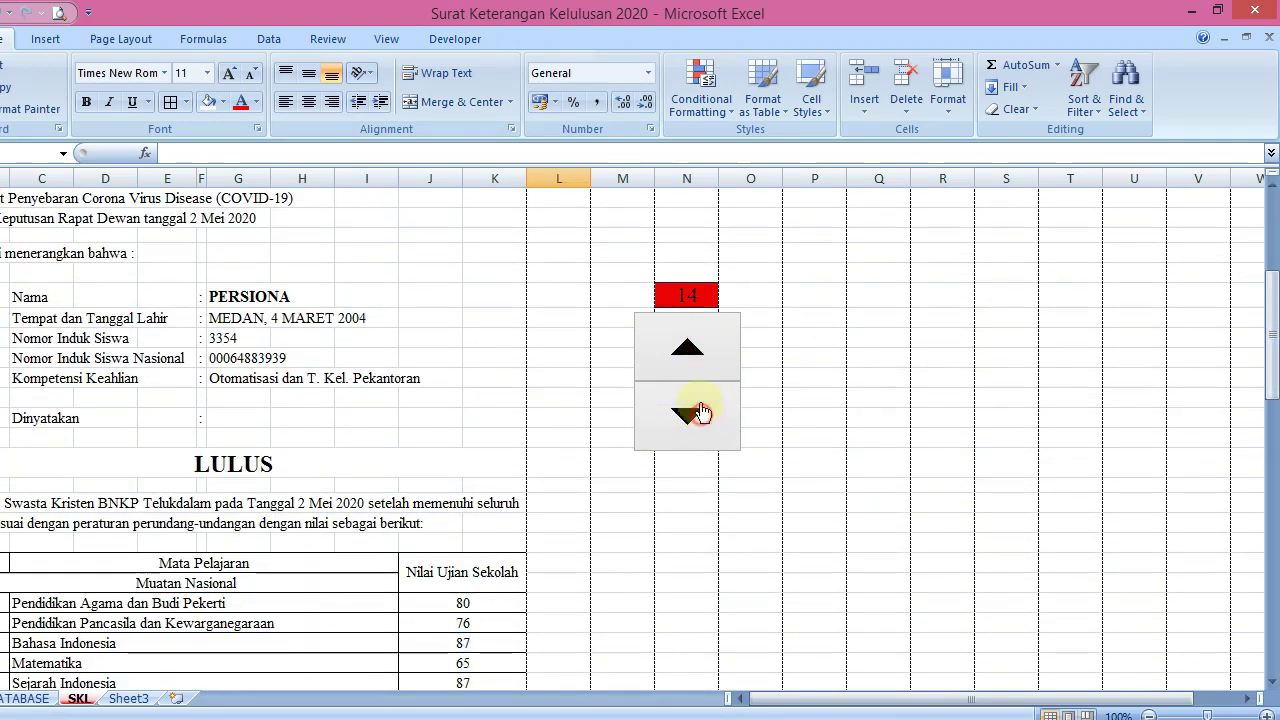
pyautogui.click(694, 318)
pyautogui.click(700, 377)
pyautogui.click(705, 352)
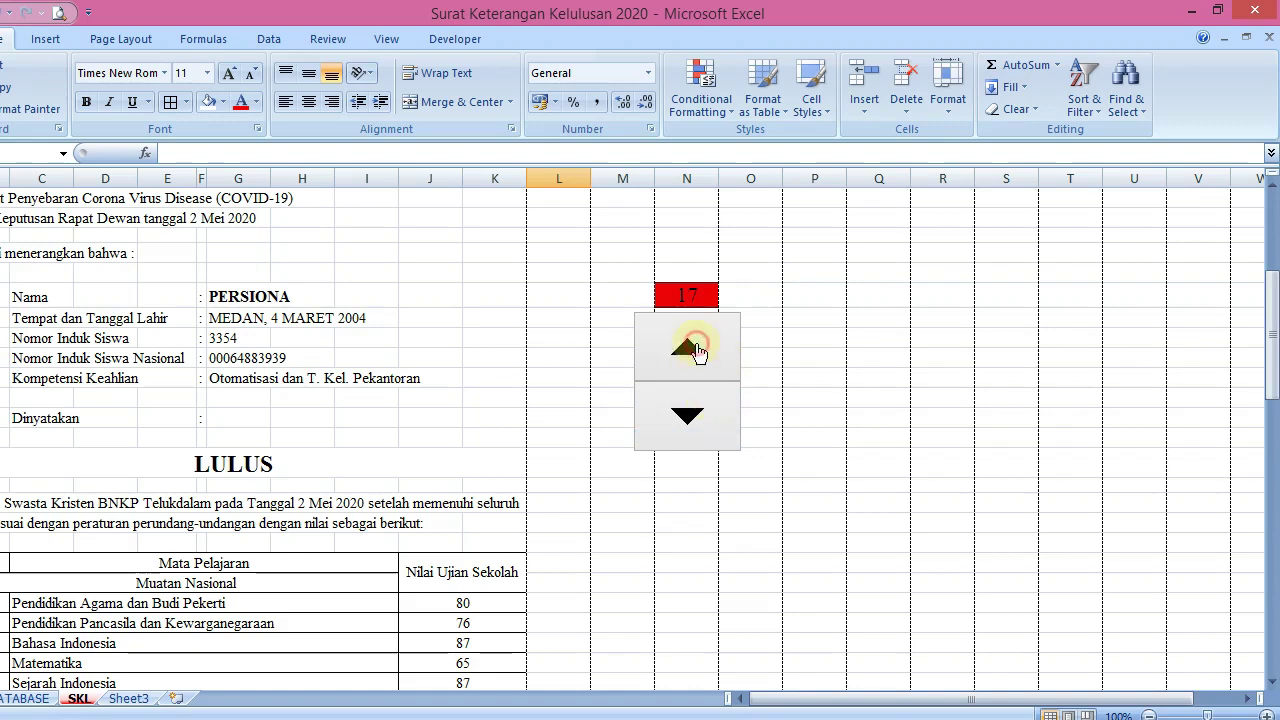
pyautogui.click(455, 38)
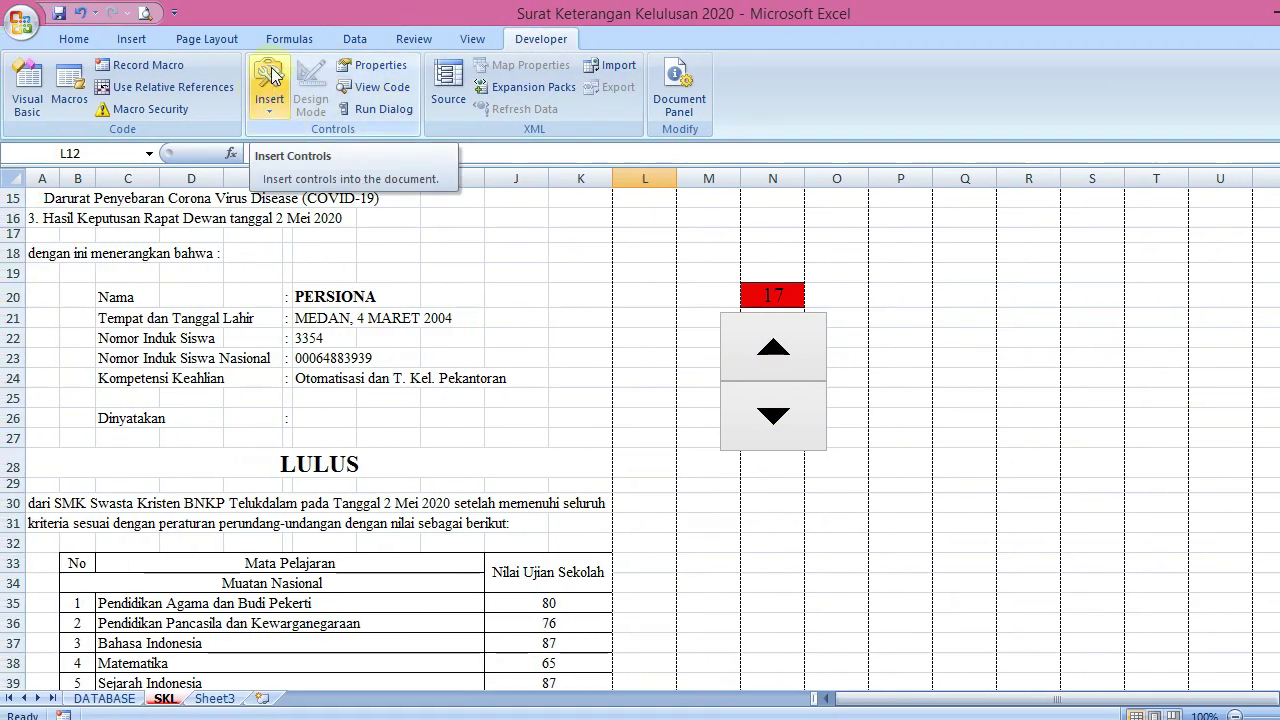
pyautogui.click(272, 110)
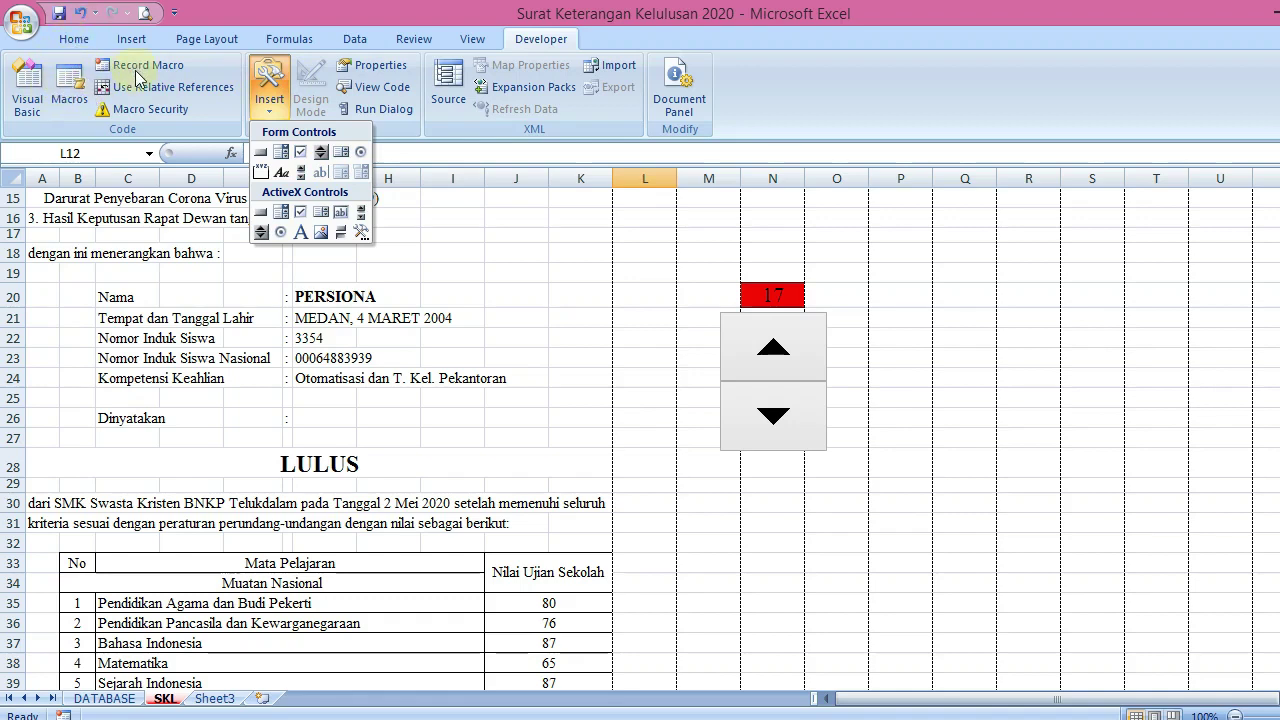
pyautogui.click(66, 80)
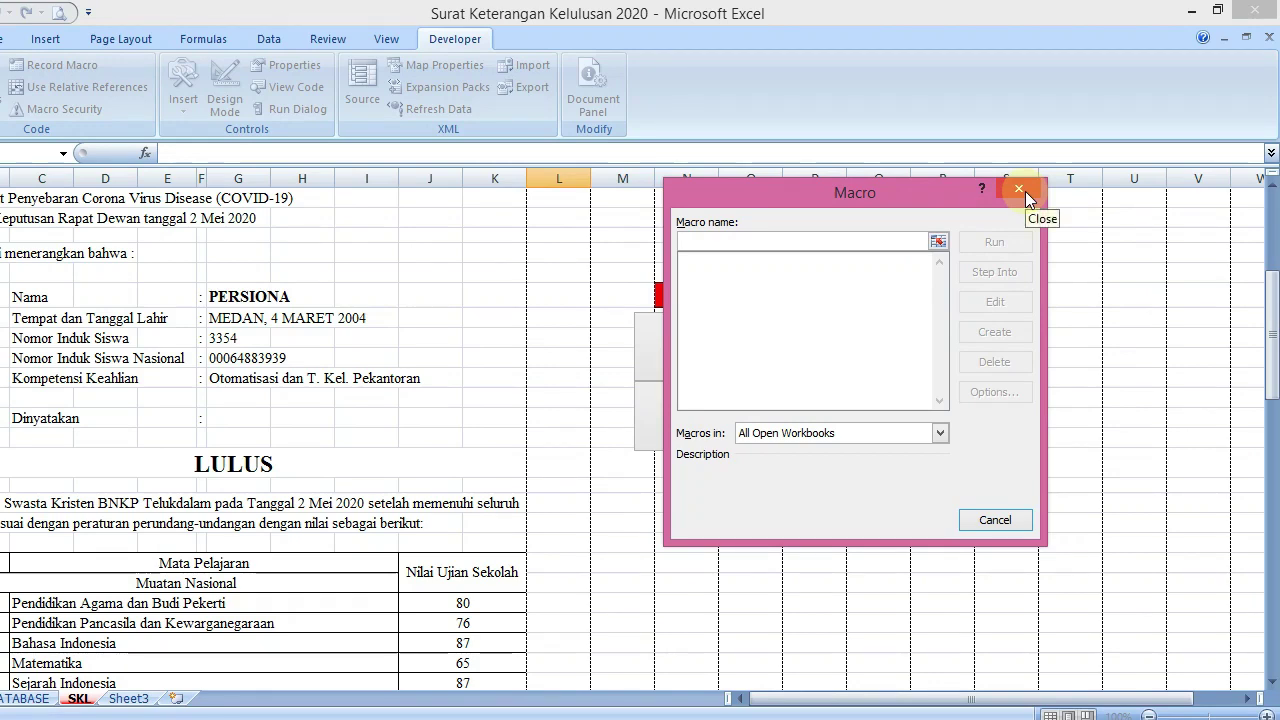
pyautogui.click(1020, 189)
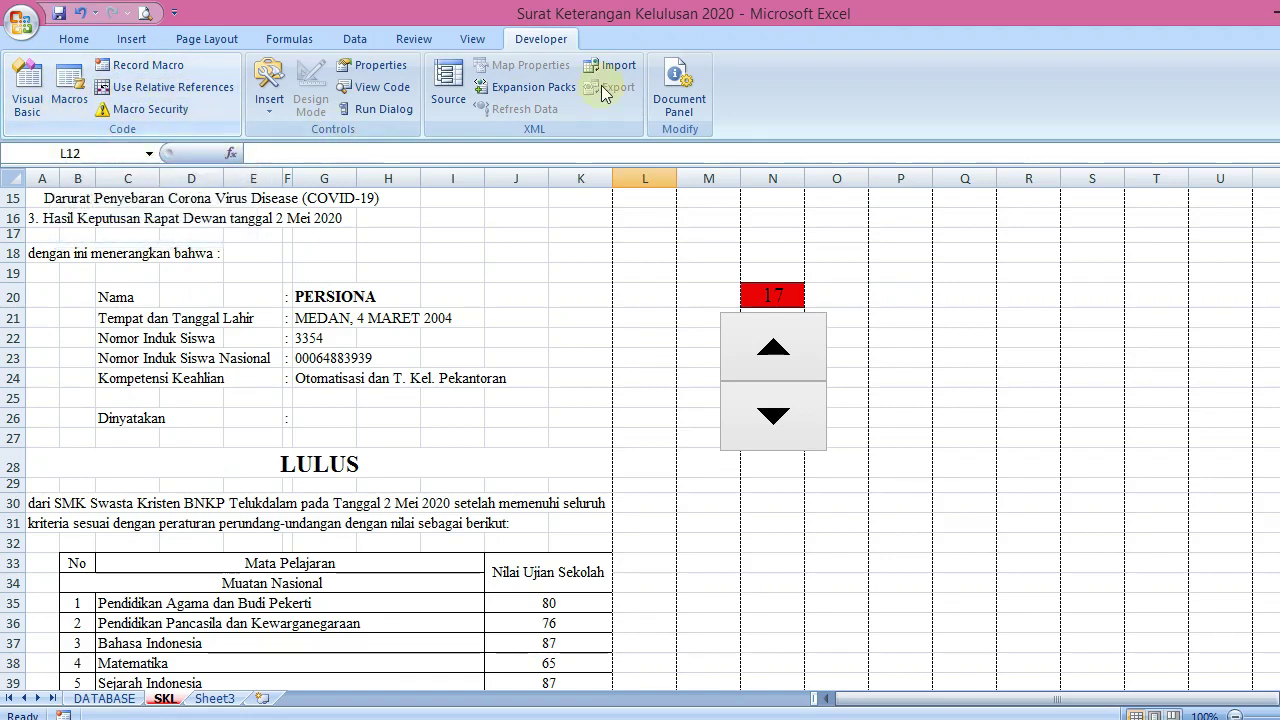
pyautogui.click(754, 260)
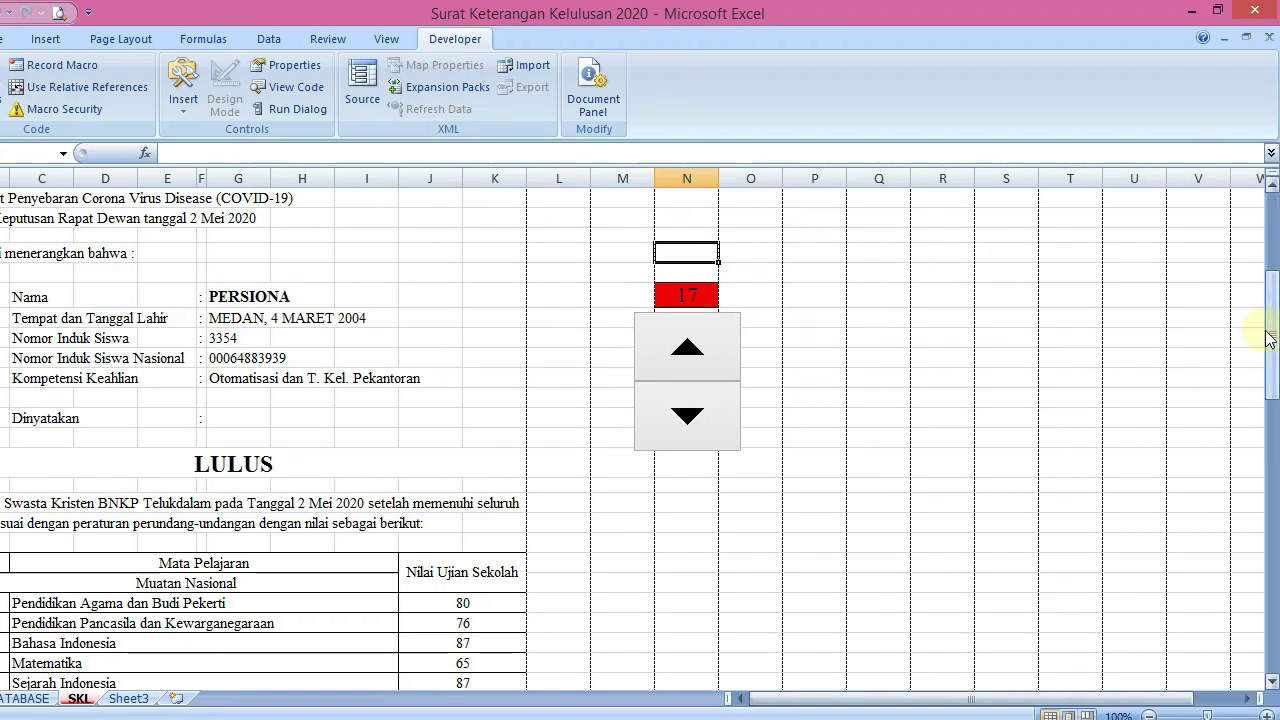
pyautogui.moveTo(1268, 338); pyautogui.dragTo(1268, 262)
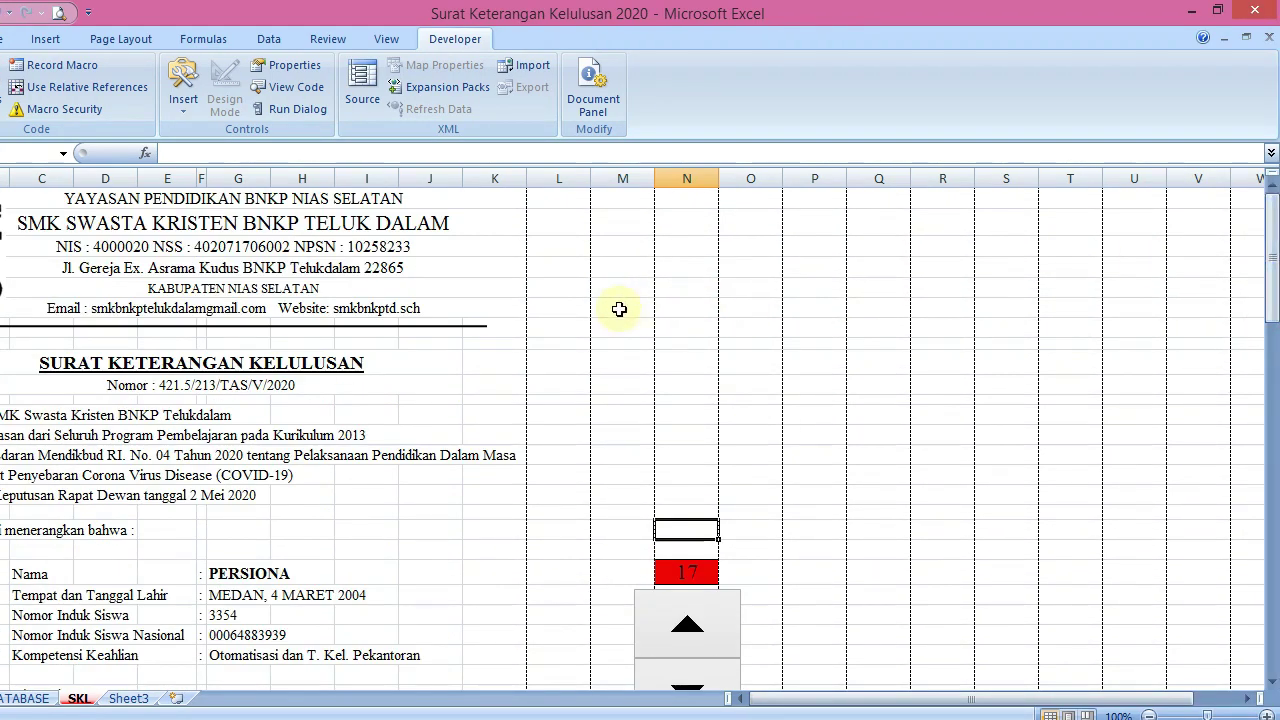